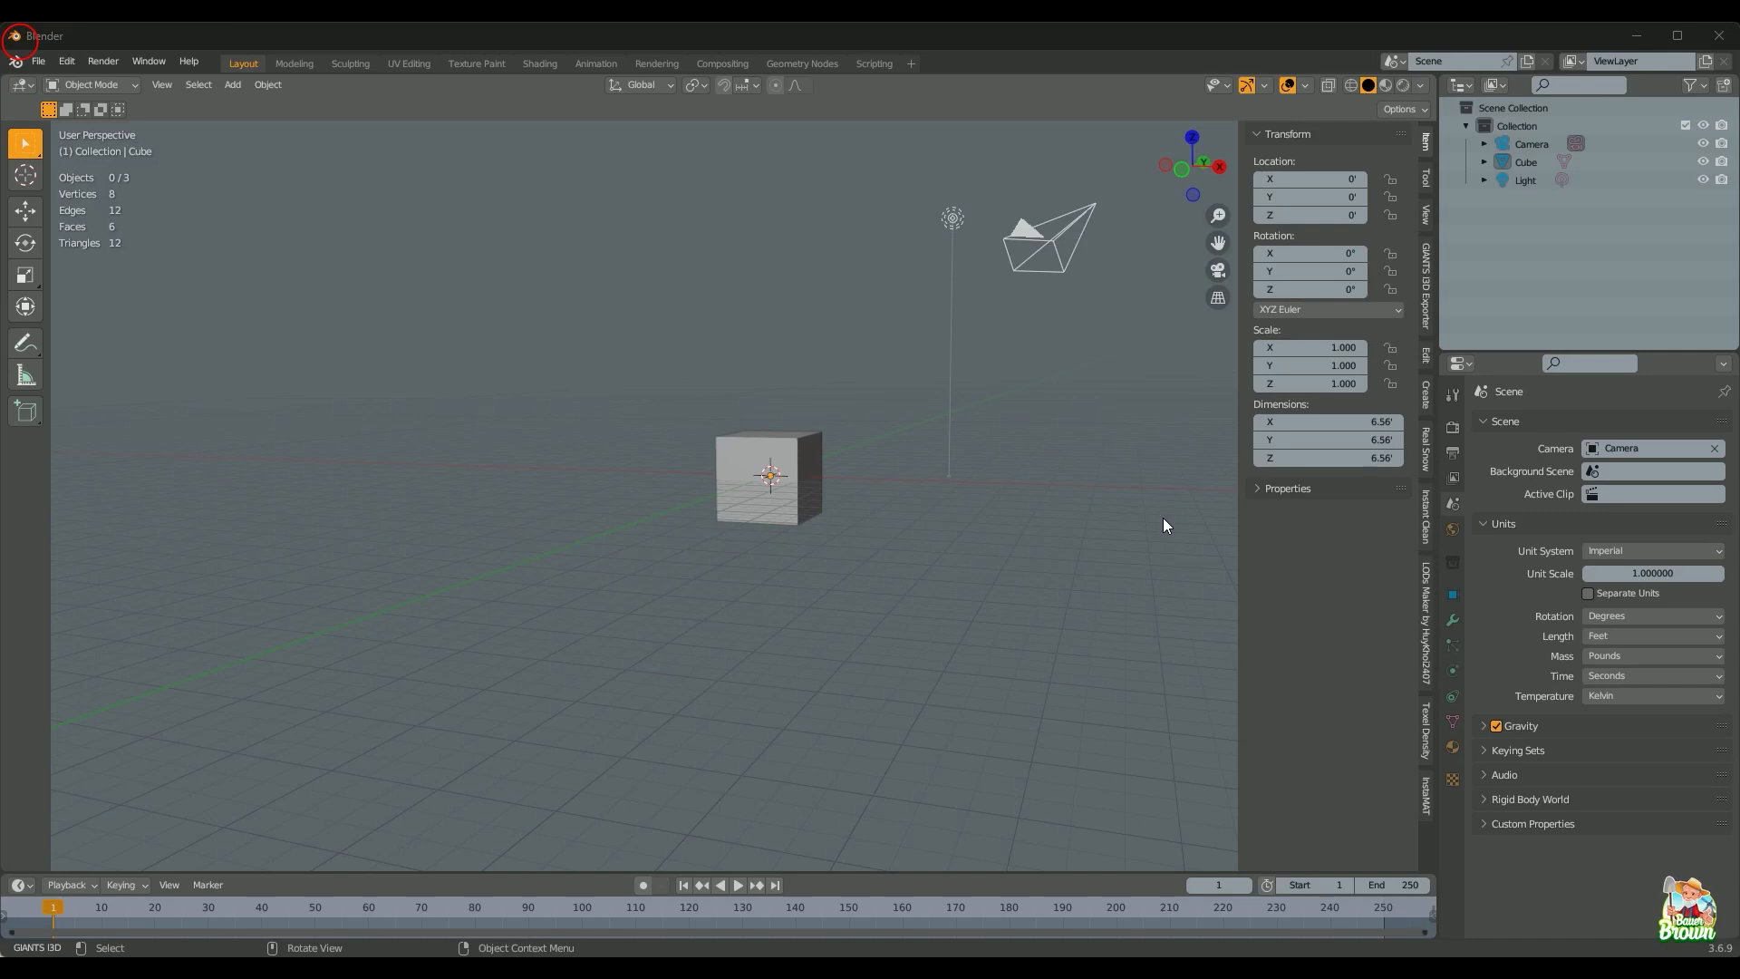
Step: Zoom the map out to the whole US and pan across to Washington County, Kansas, near Waterville
left_click(1169, 506)
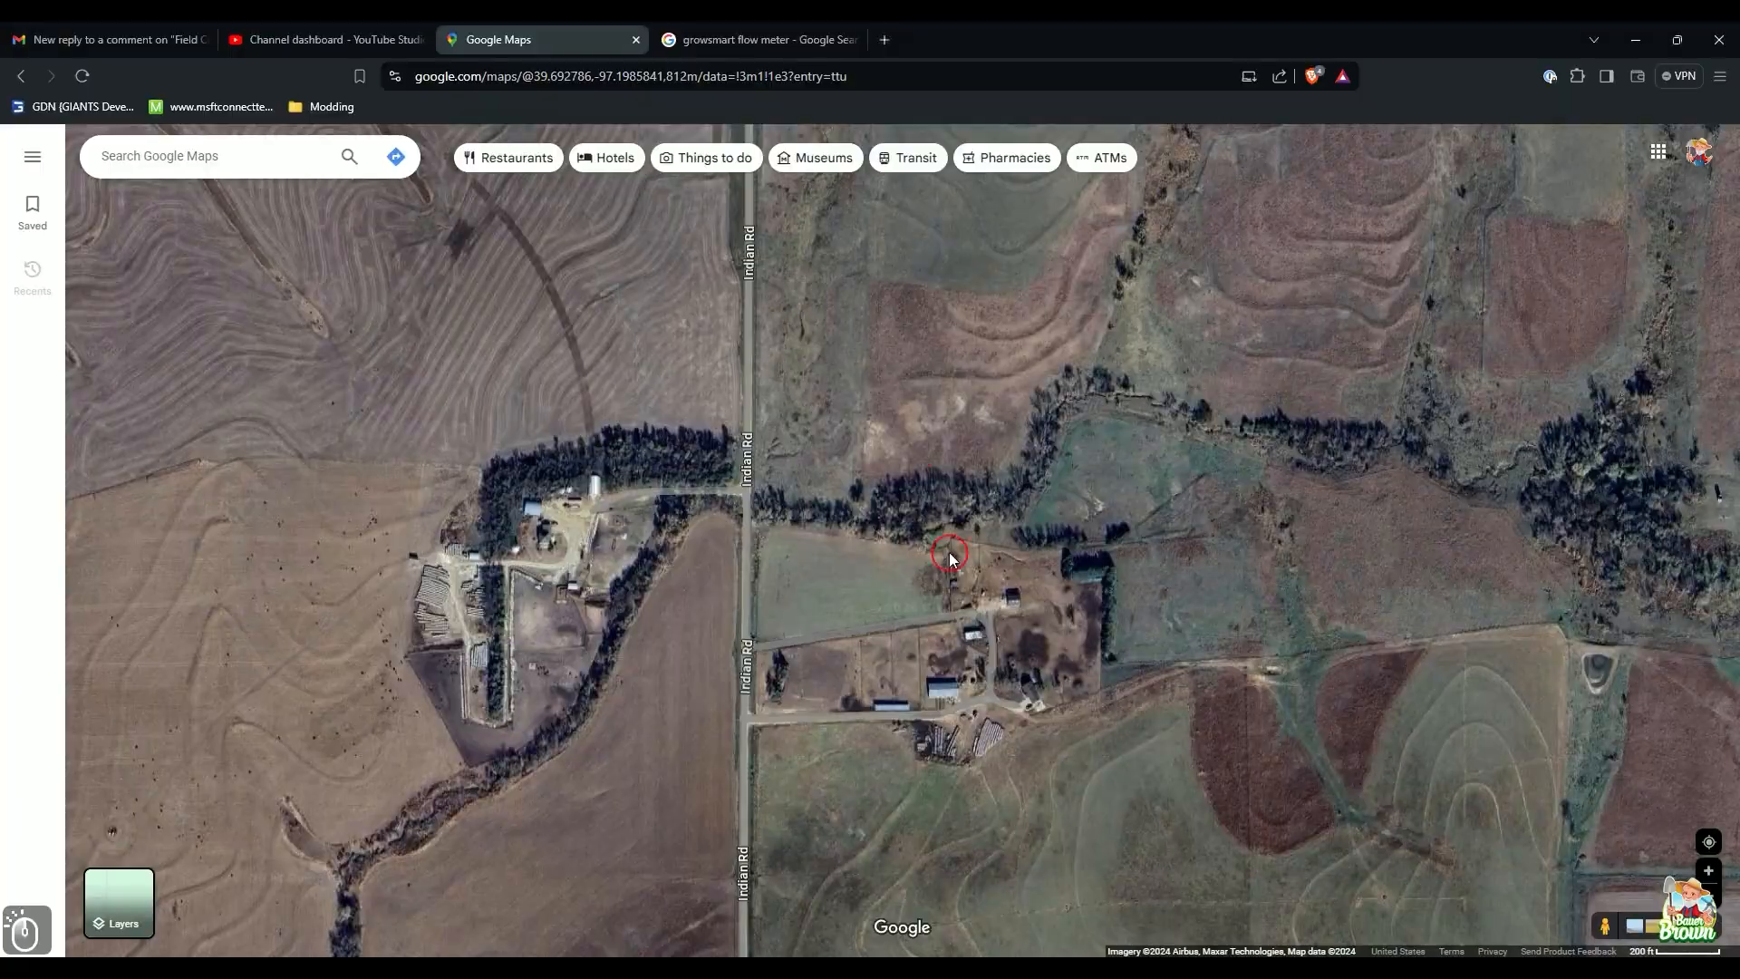
scroll(919, 453, "down", 6)
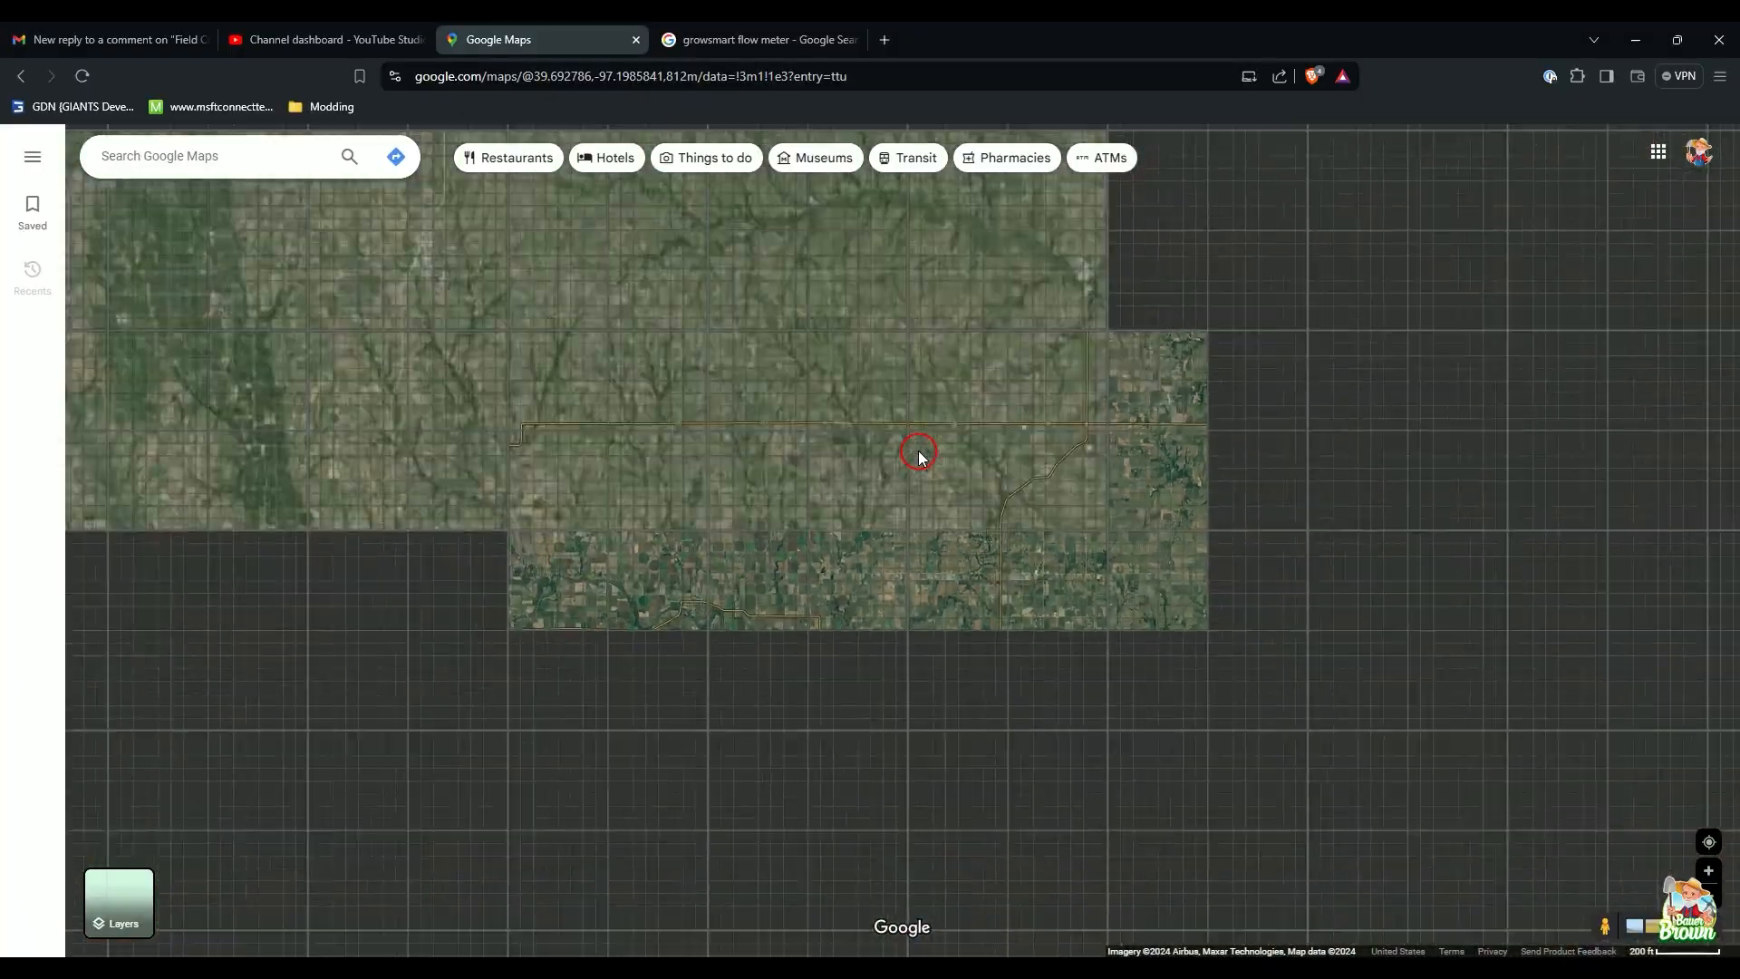
scroll(919, 453, "down", 10)
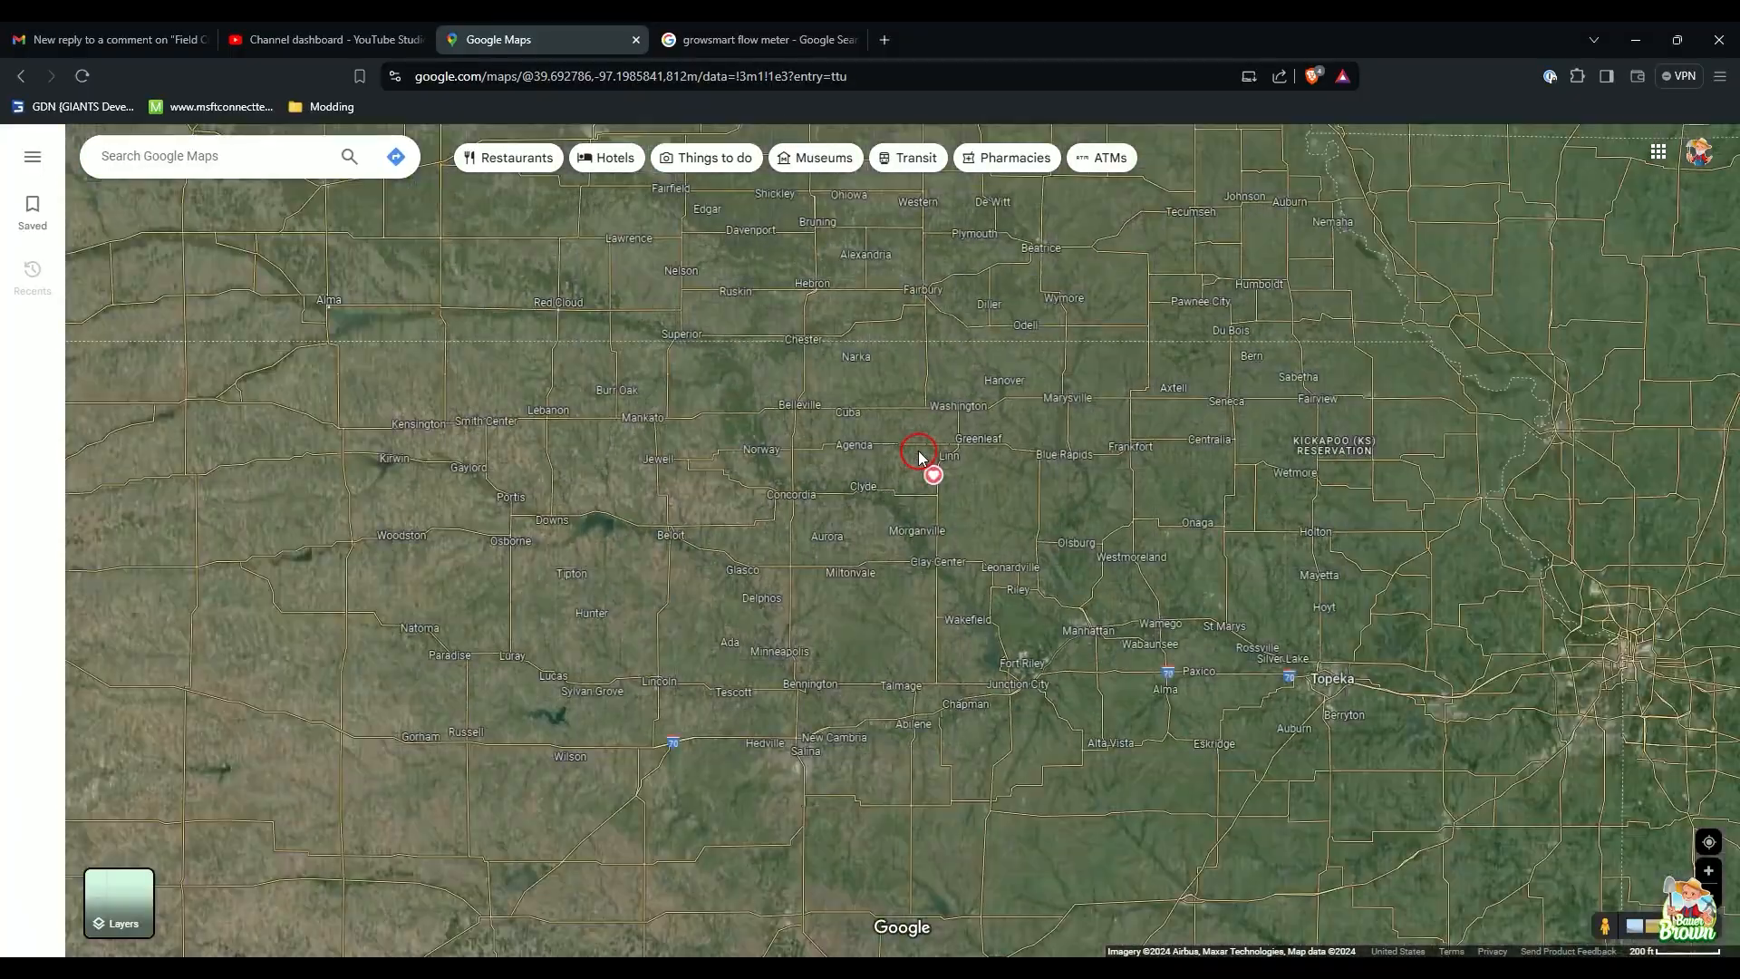
scroll(988, 482, "down", 4)
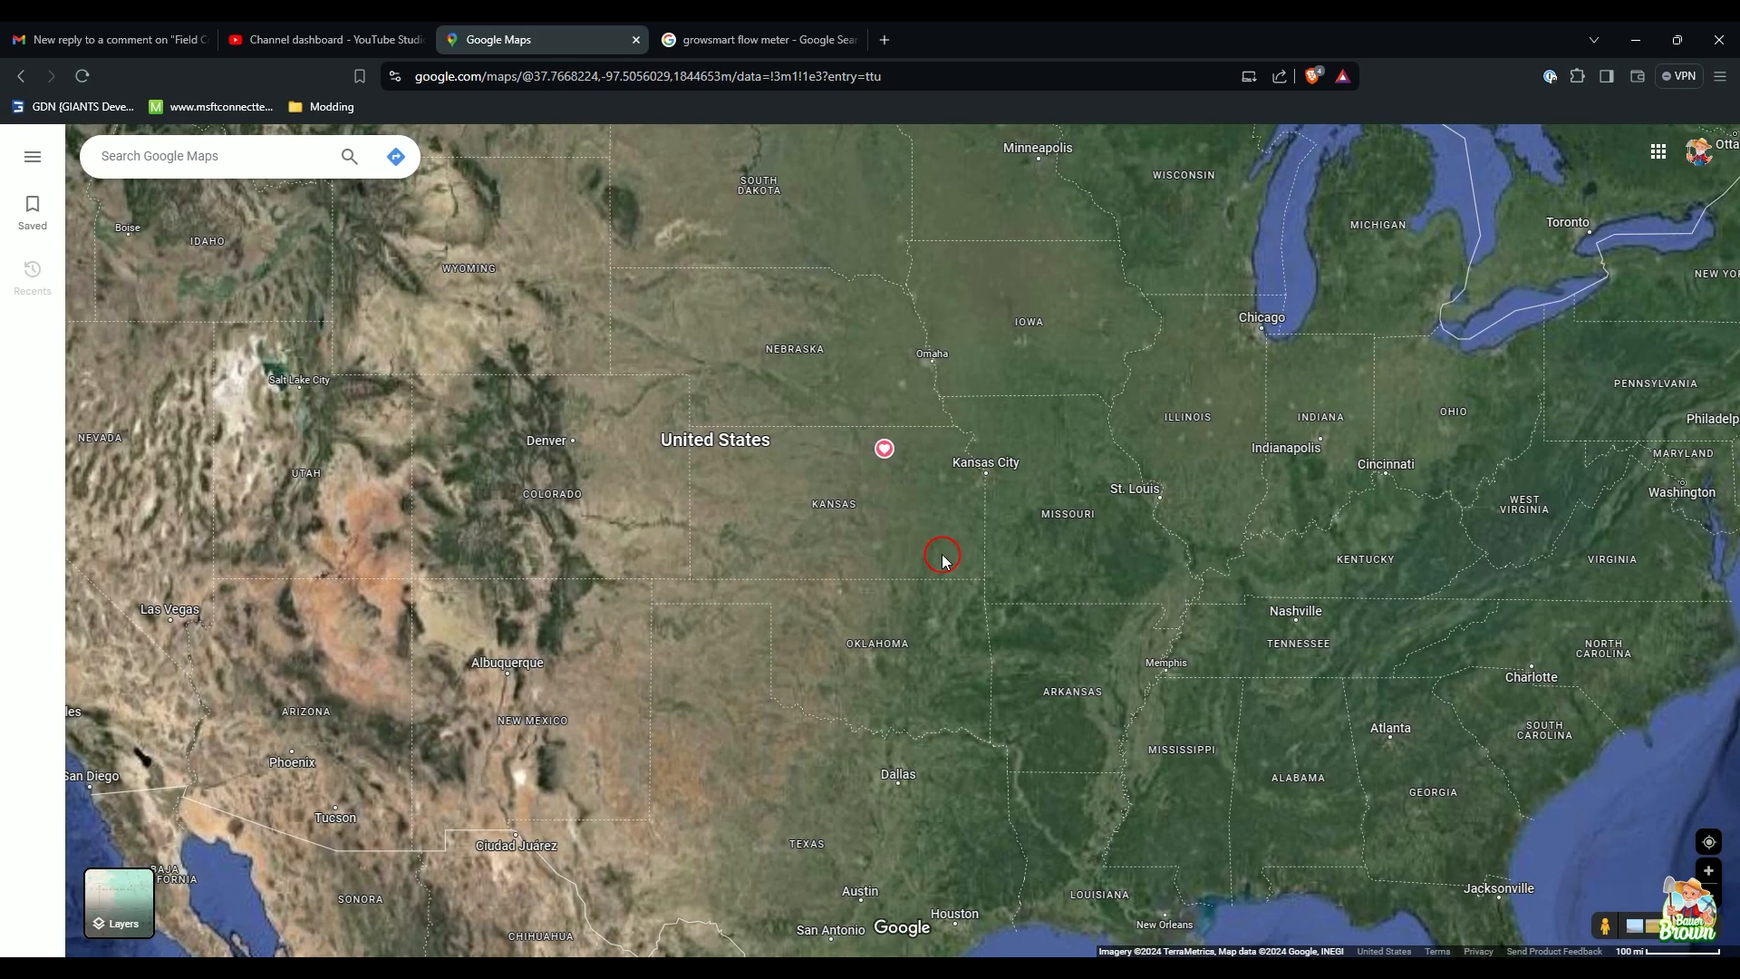
scroll(941, 556, "down", 1)
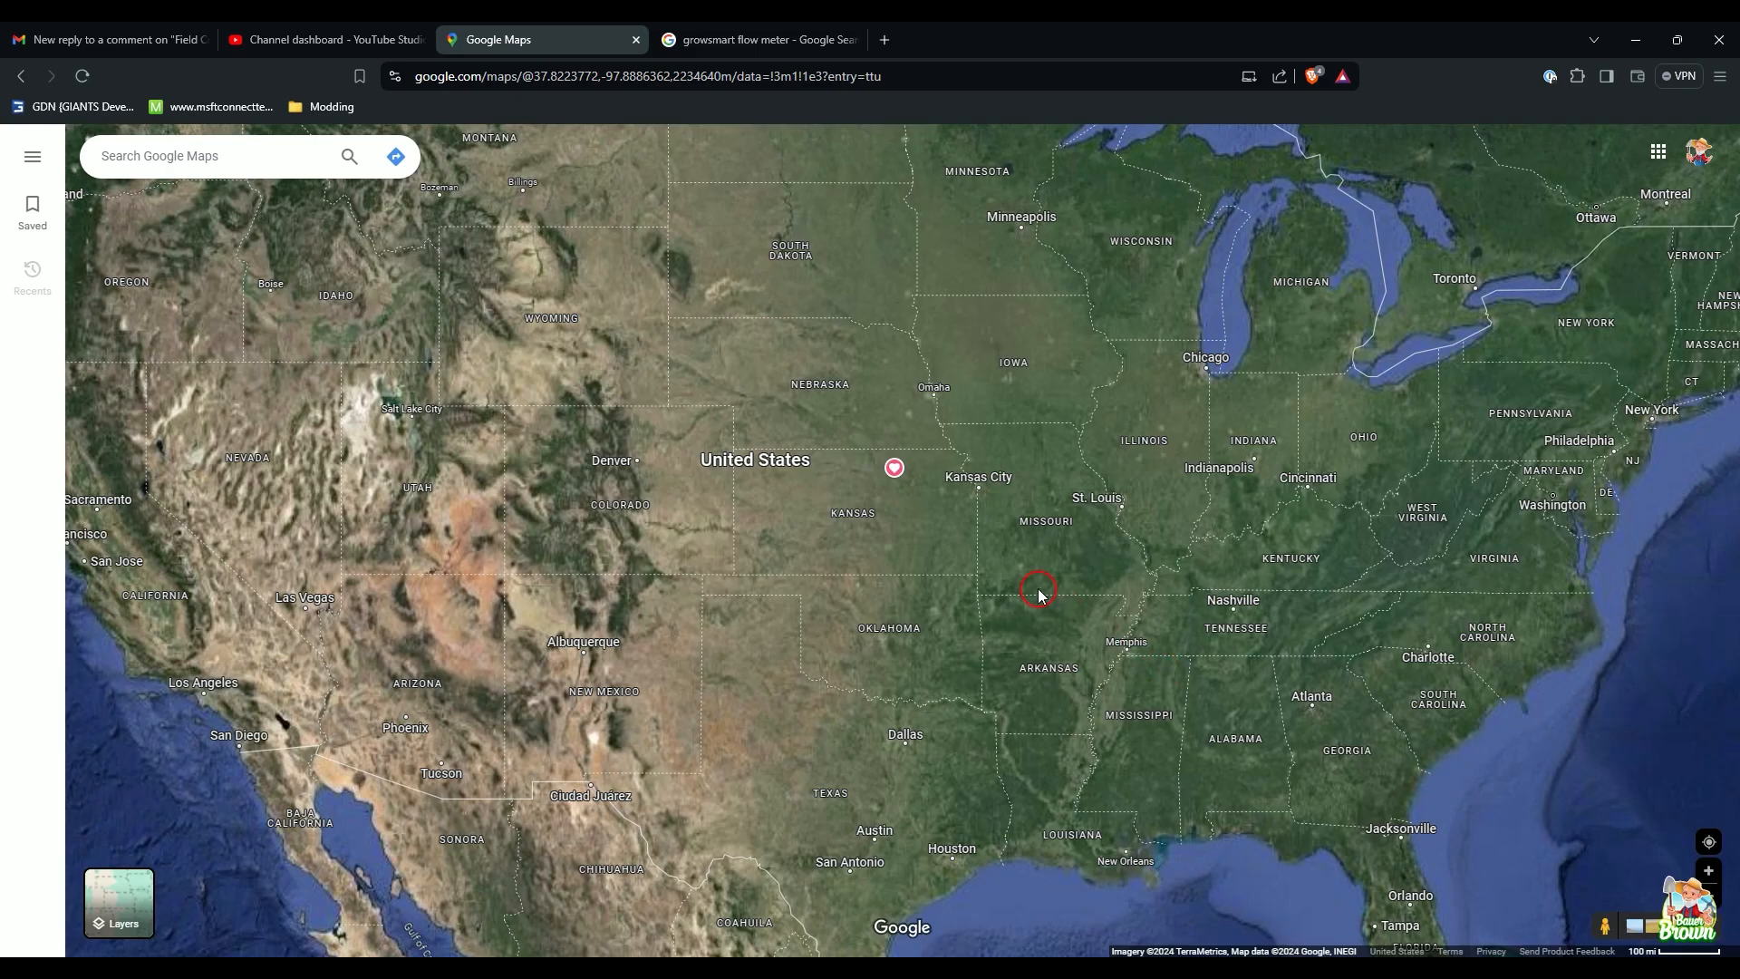
scroll(1030, 598, "up", 5)
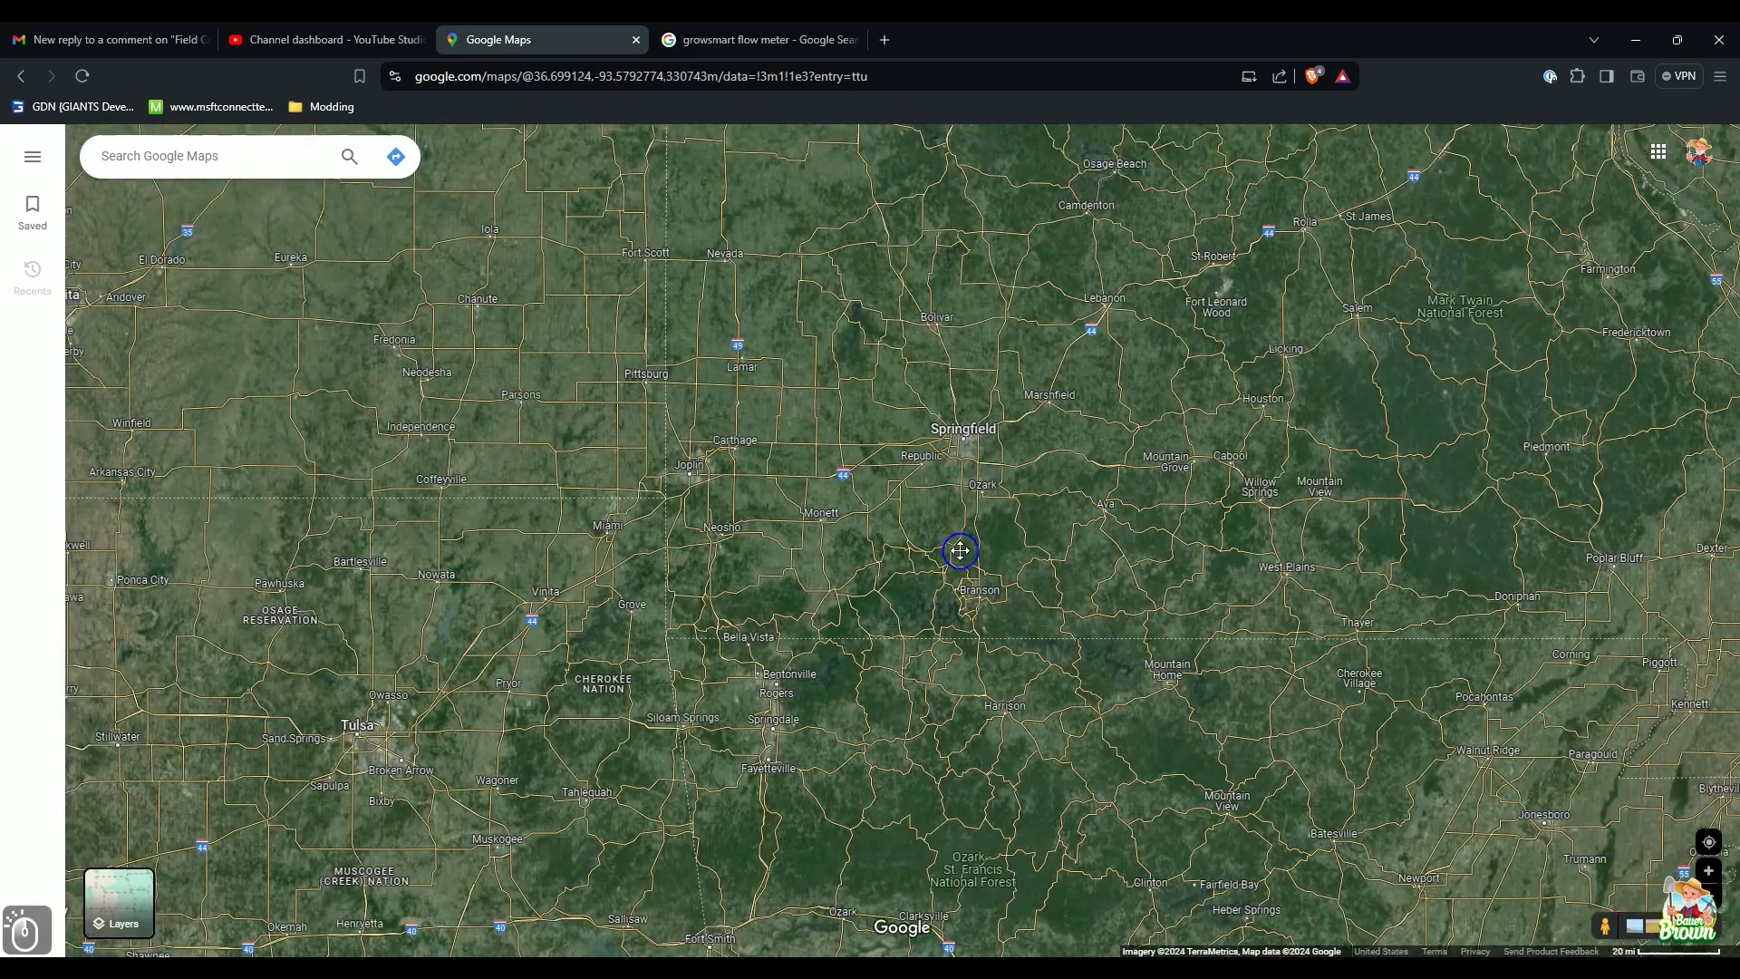
left_click_drag(960, 550, 1115, 716)
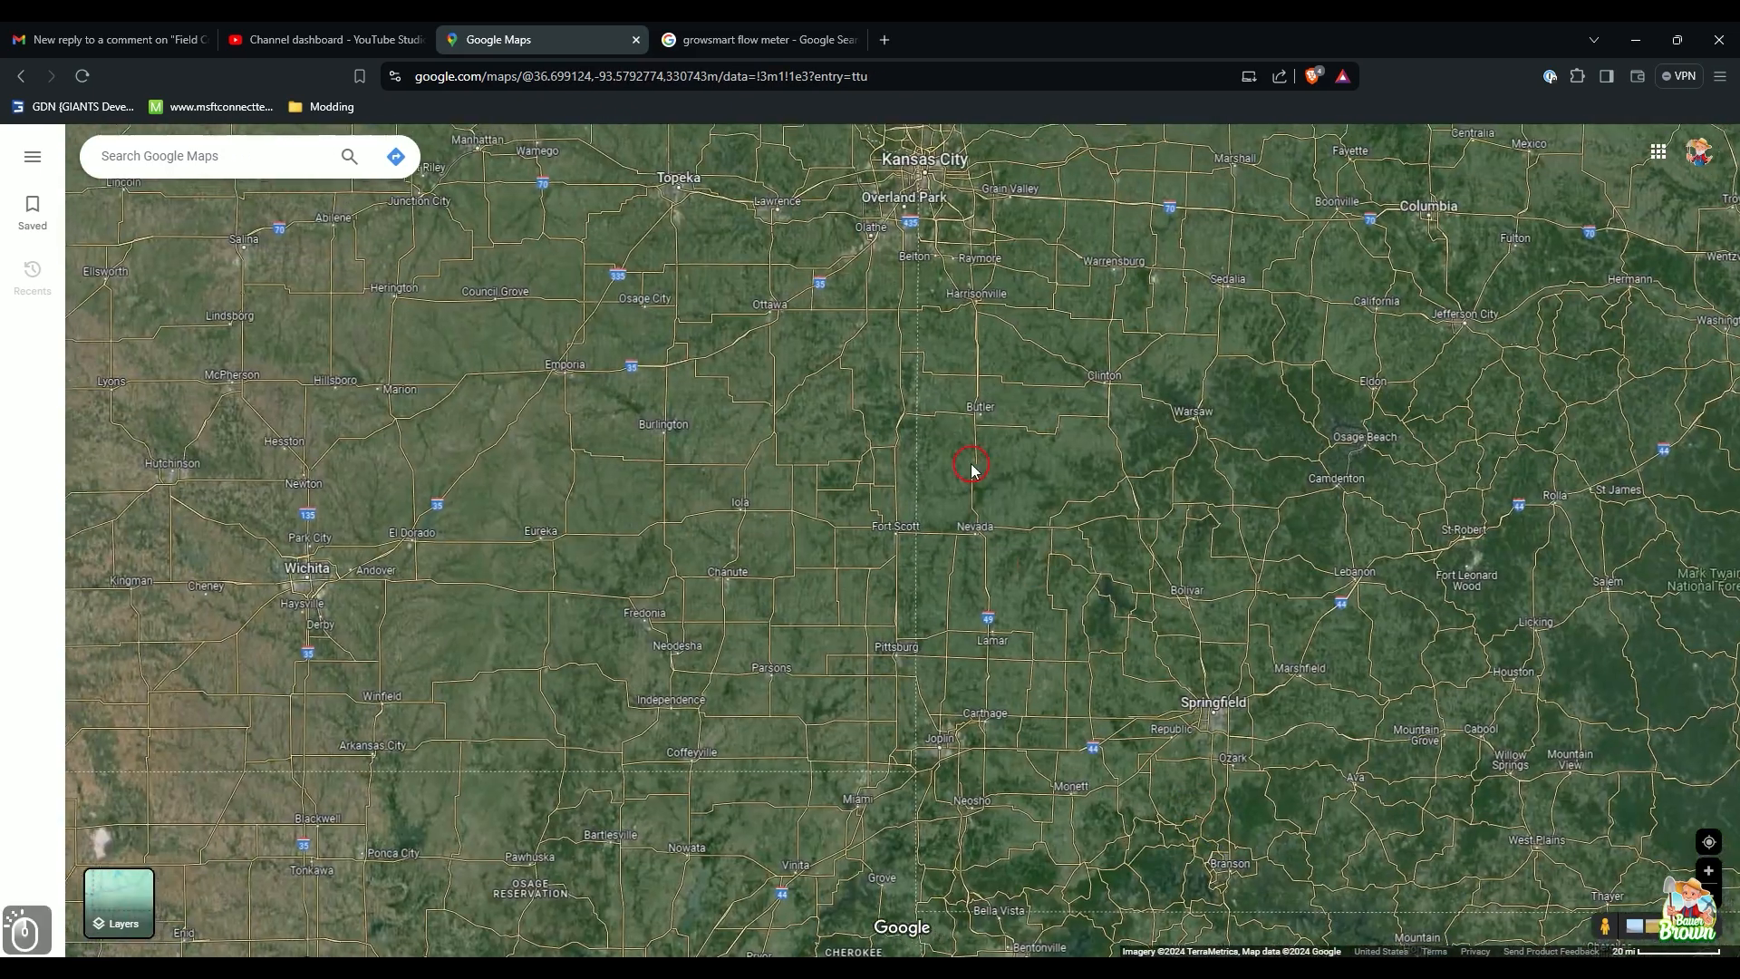
left_click_drag(861, 295, 1187, 725)
scroll(936, 610, "up", 3)
left_click_drag(653, 435, 969, 657)
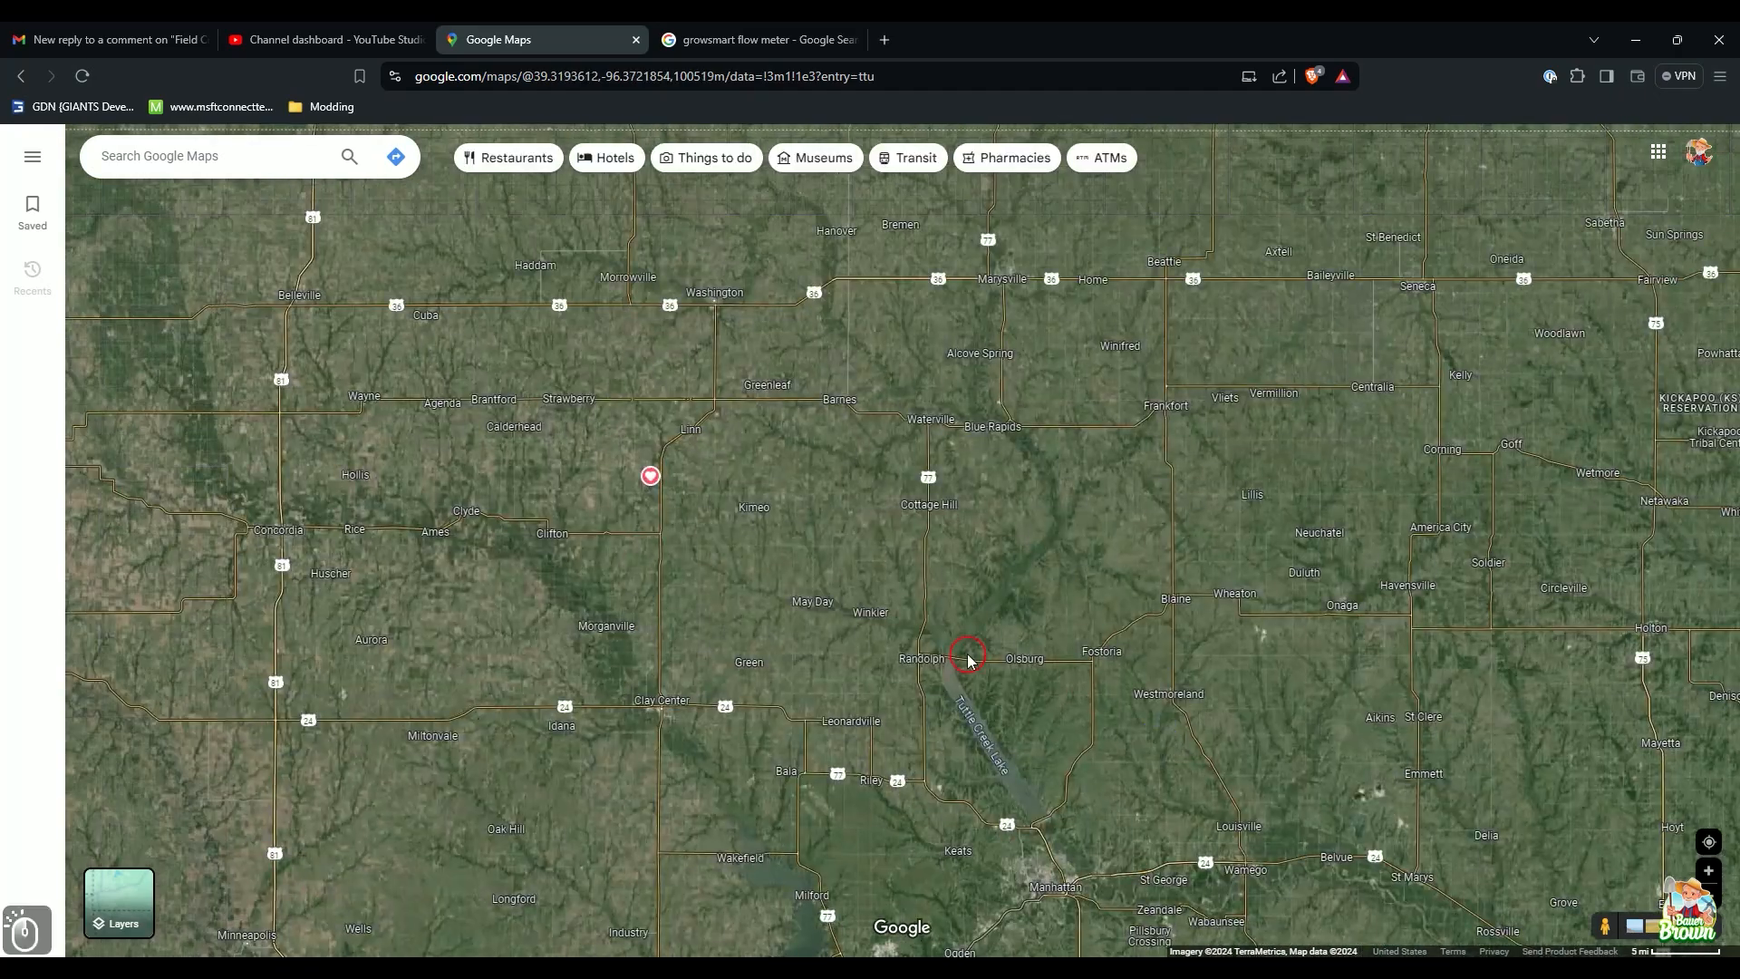
left_click_drag(663, 426, 877, 626)
Step: Zoom into Greenleaf and center the satellite view on 5th St and Grove St
scroll(990, 517, "up", 1)
scroll(990, 515, "up", 4)
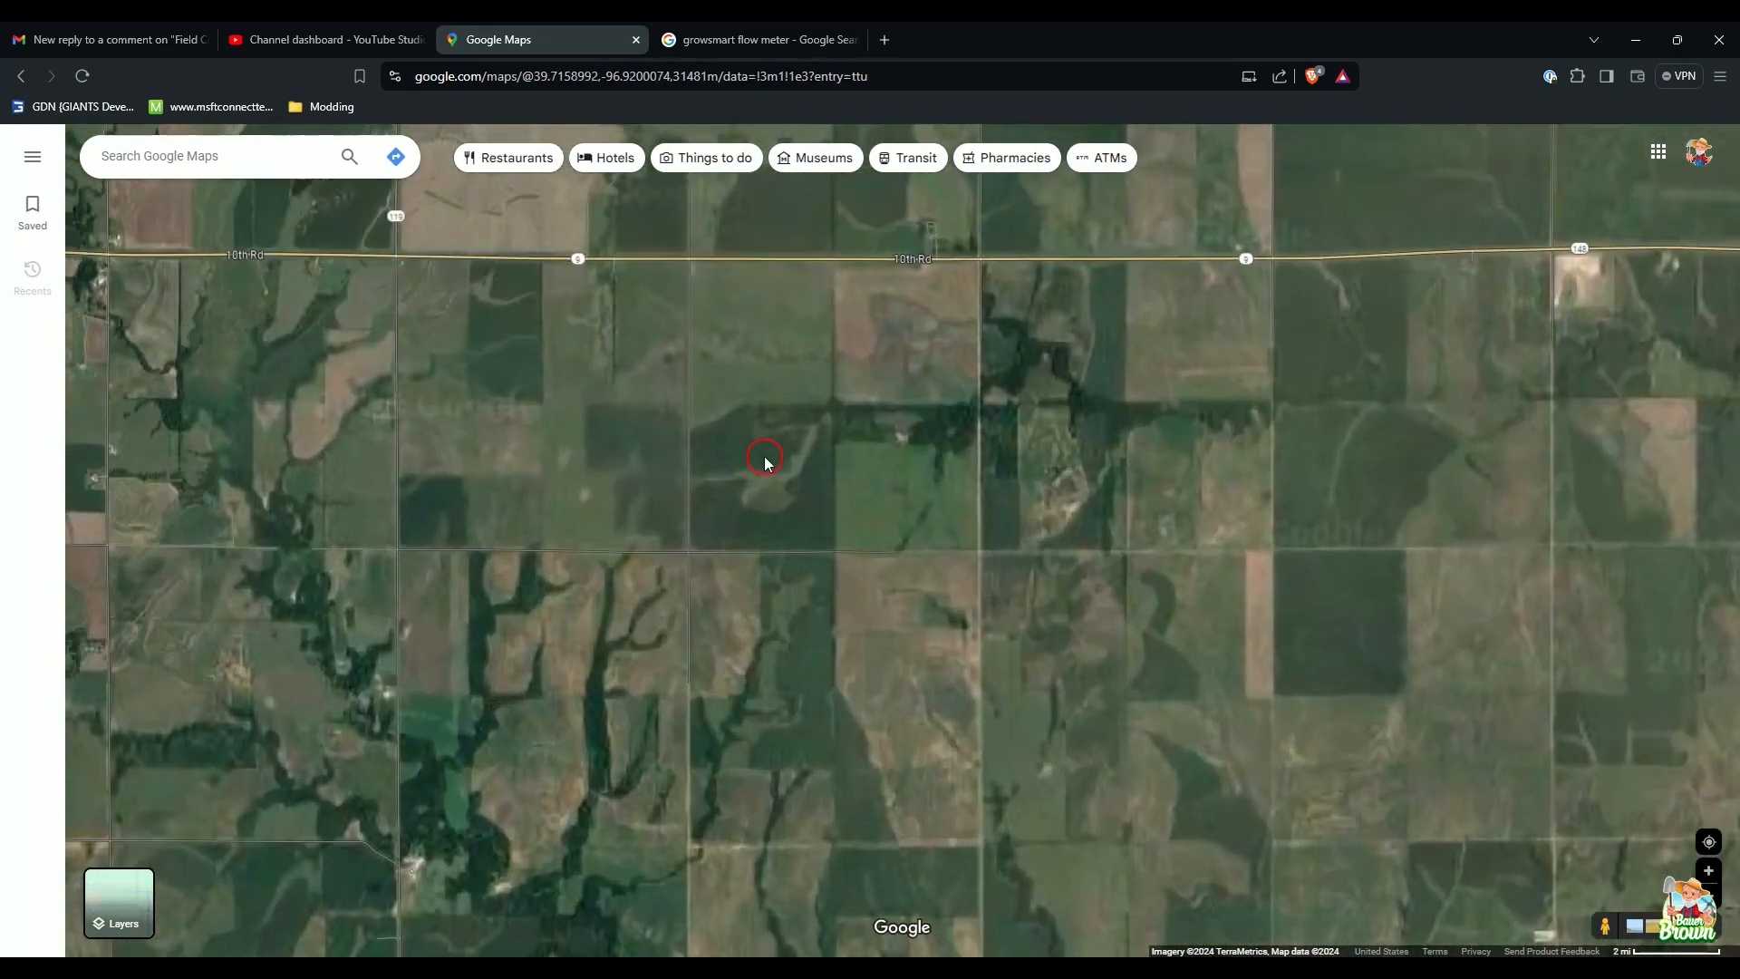
left_click_drag(765, 464, 1073, 769)
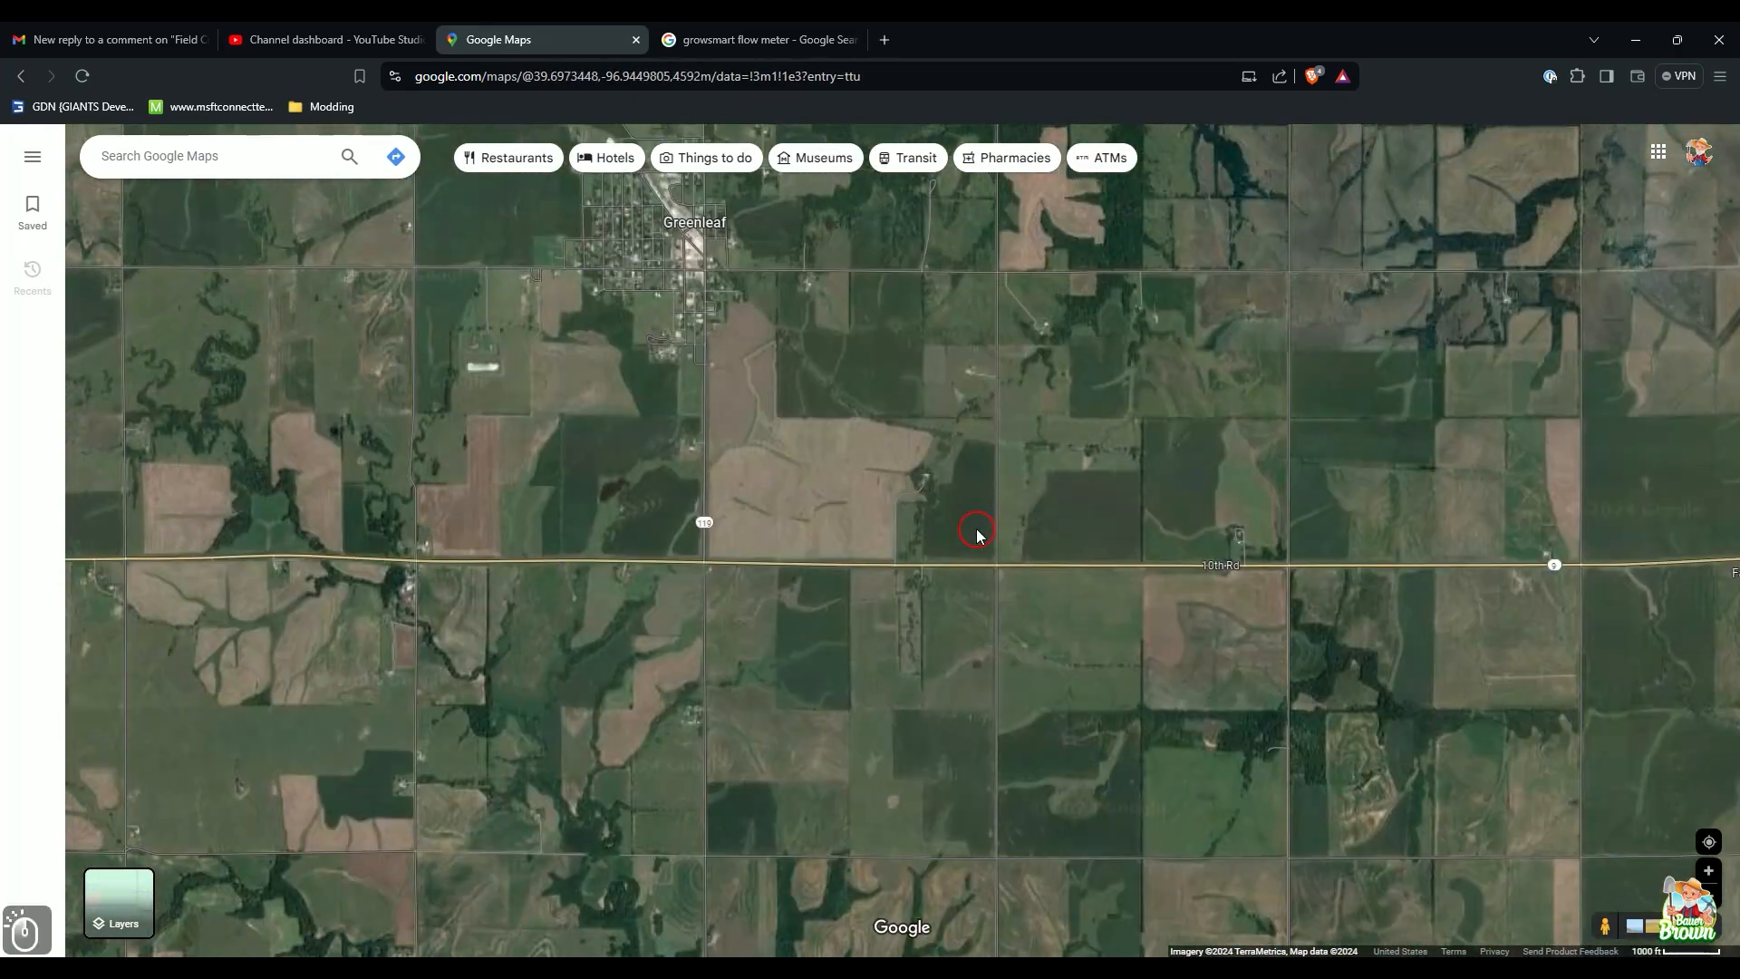
left_click_drag(703, 408, 862, 638)
scroll(820, 617, "up", 2)
left_click_drag(696, 553, 824, 656)
scroll(807, 716, "up", 1)
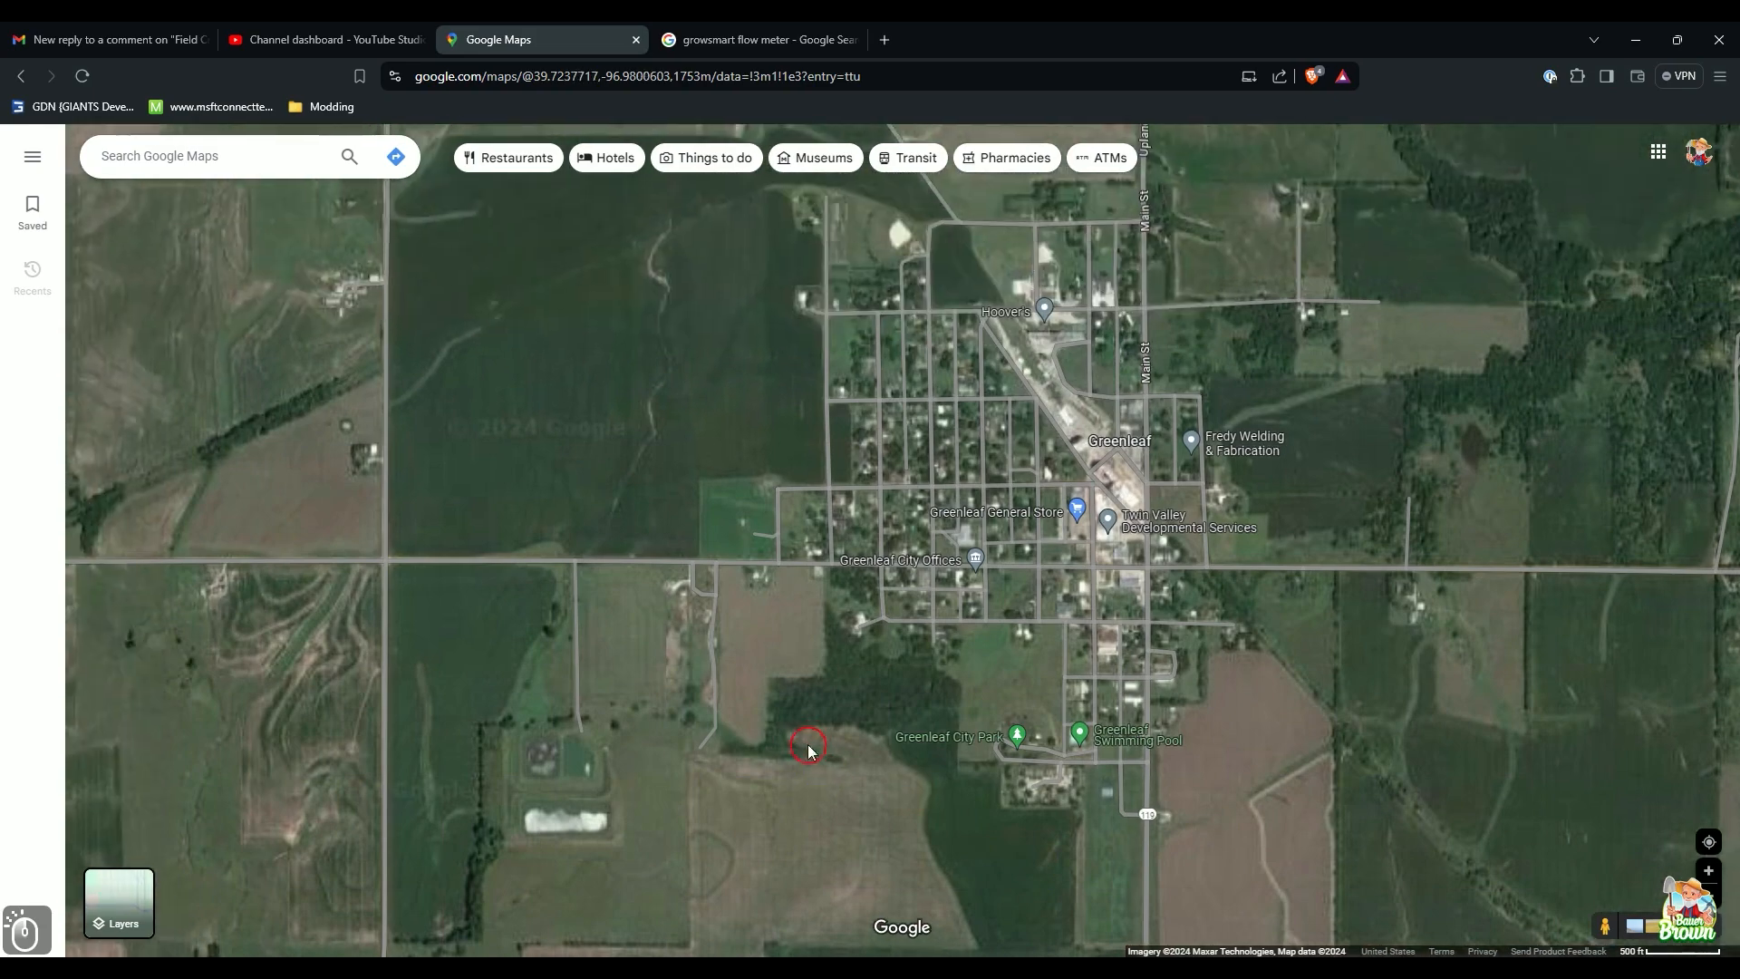
scroll(783, 713, "up", 2)
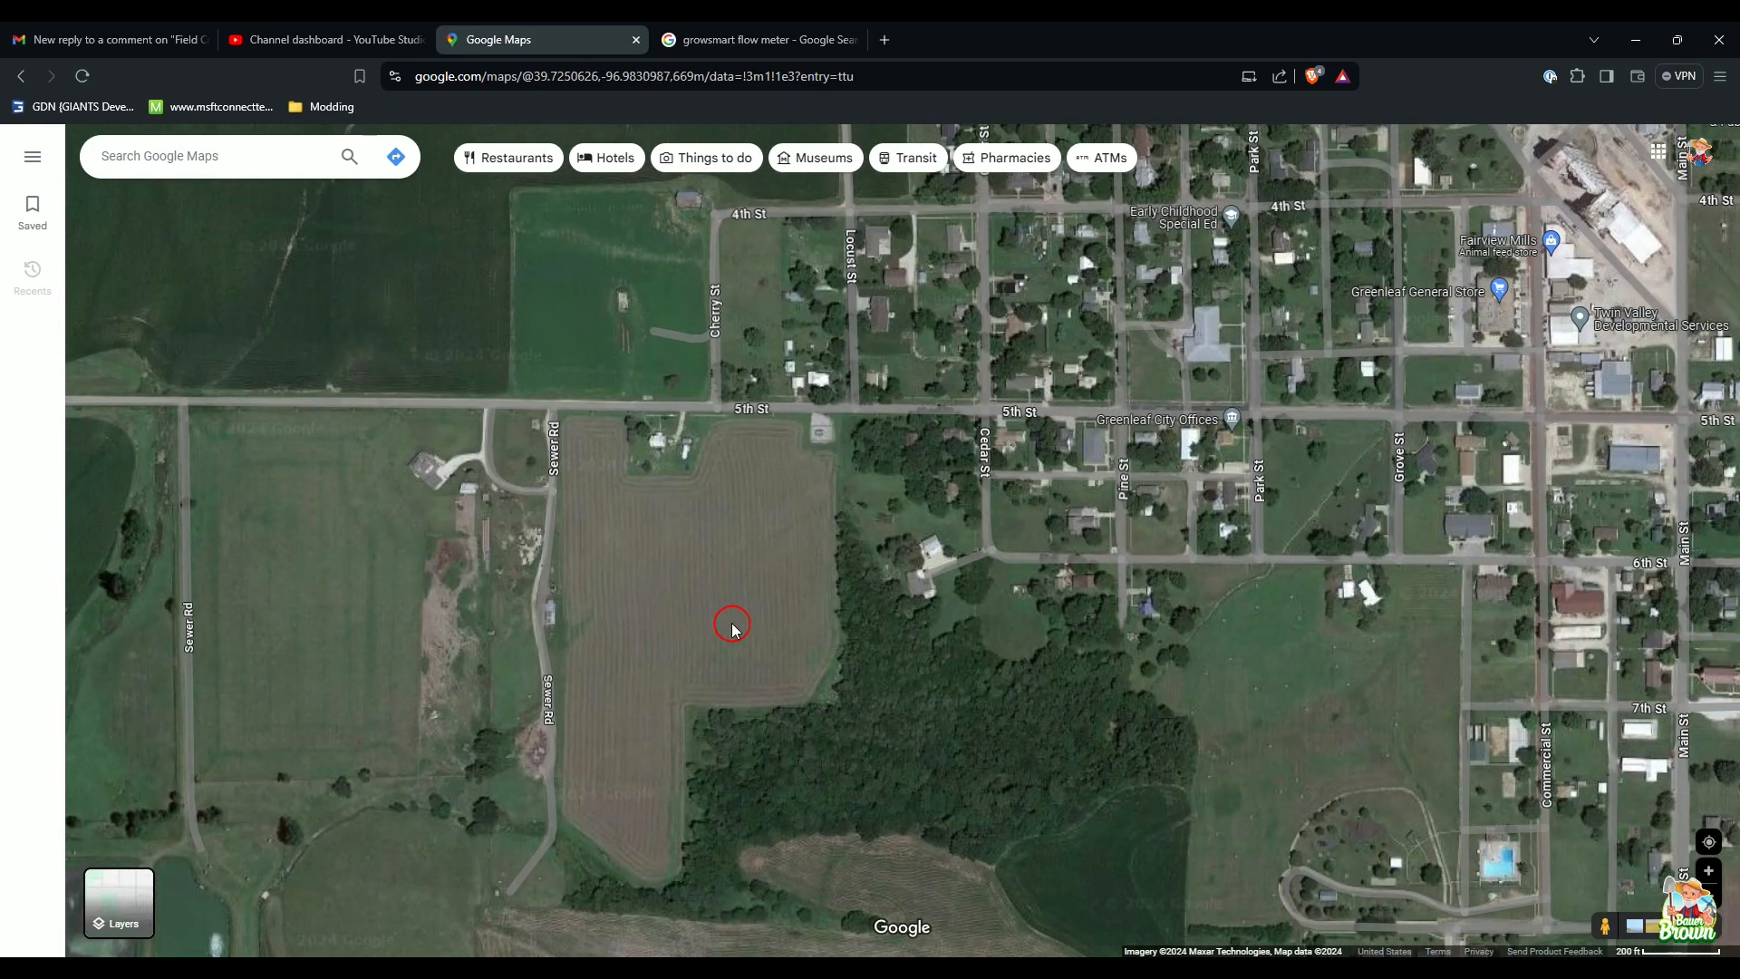
left_click_drag(733, 625, 569, 680)
scroll(660, 689, "up", 2)
left_click_drag(665, 577, 618, 765)
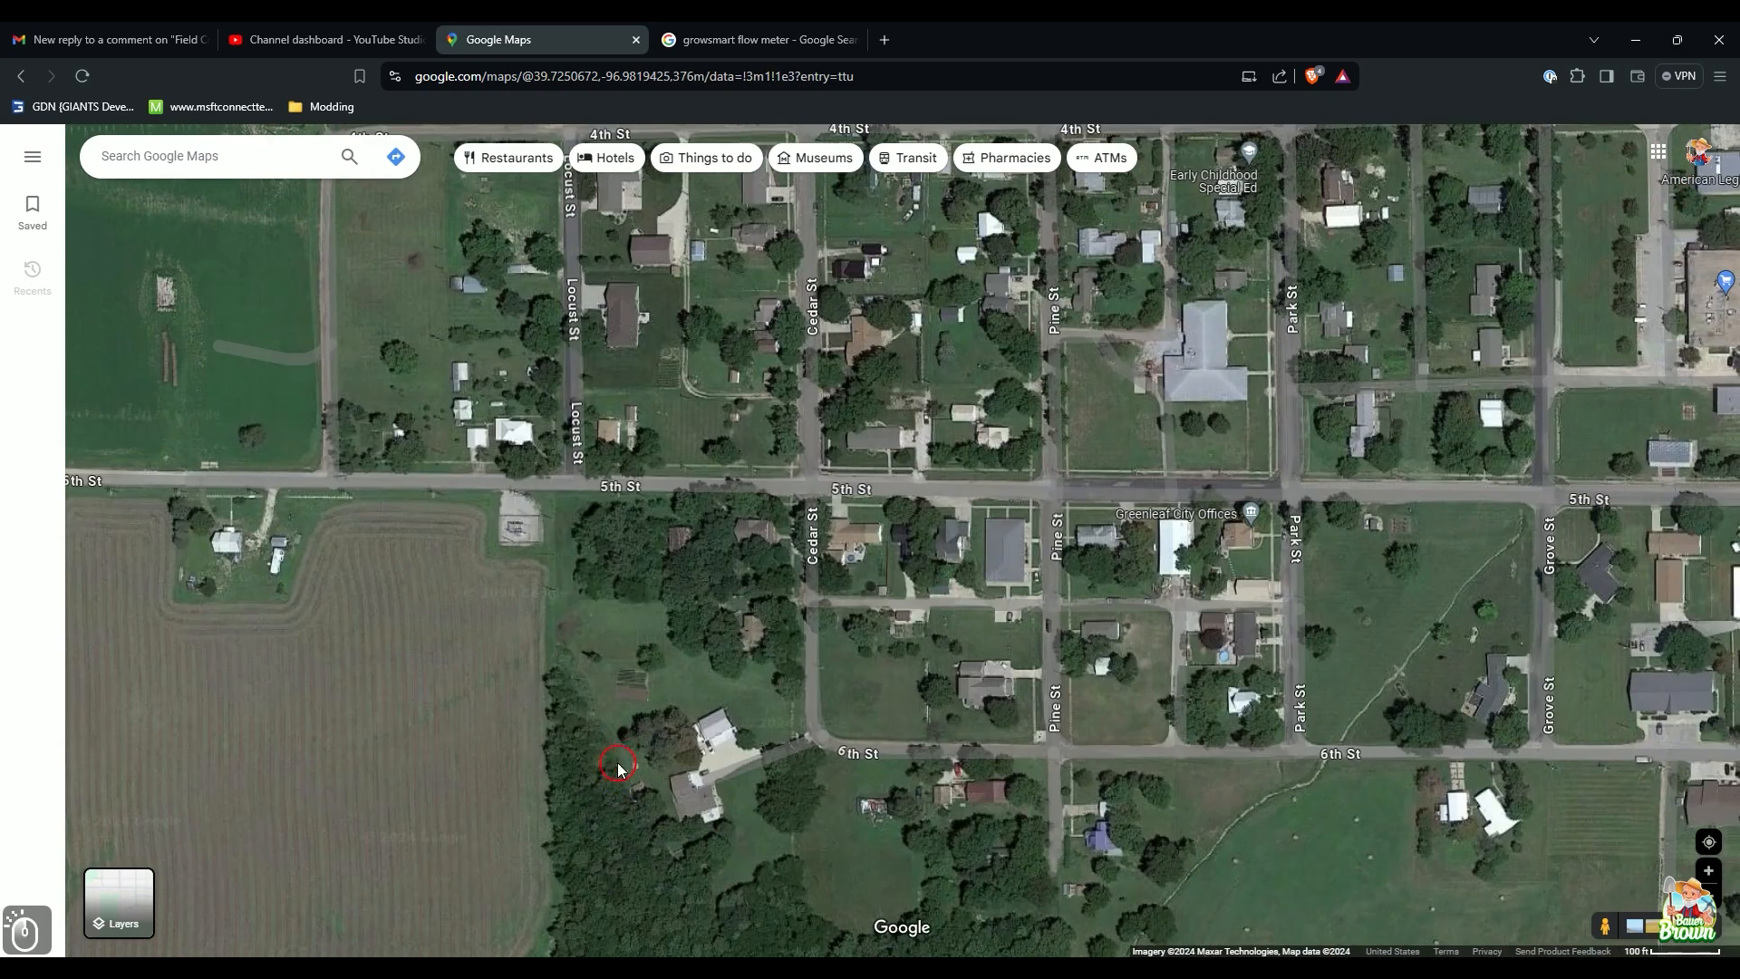
left_click_drag(890, 624, 721, 704)
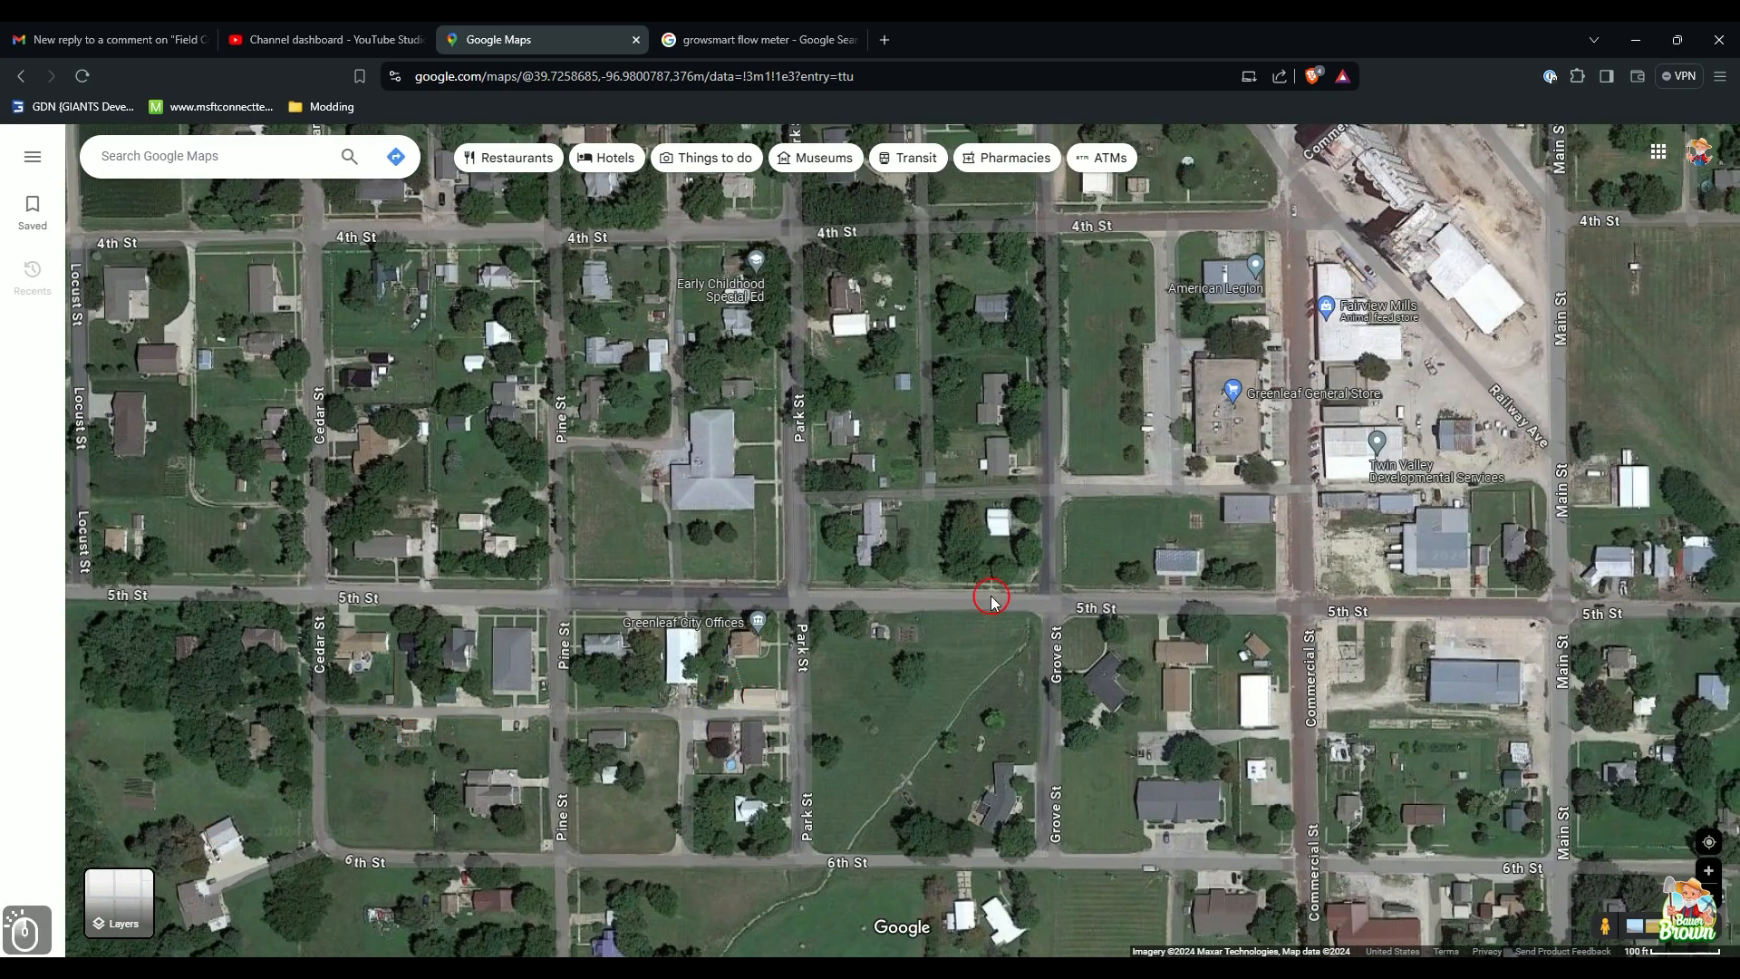
Step: Pick a spot on Grove St and enter Street View at the panorama in front of the house
left_click(1055, 471)
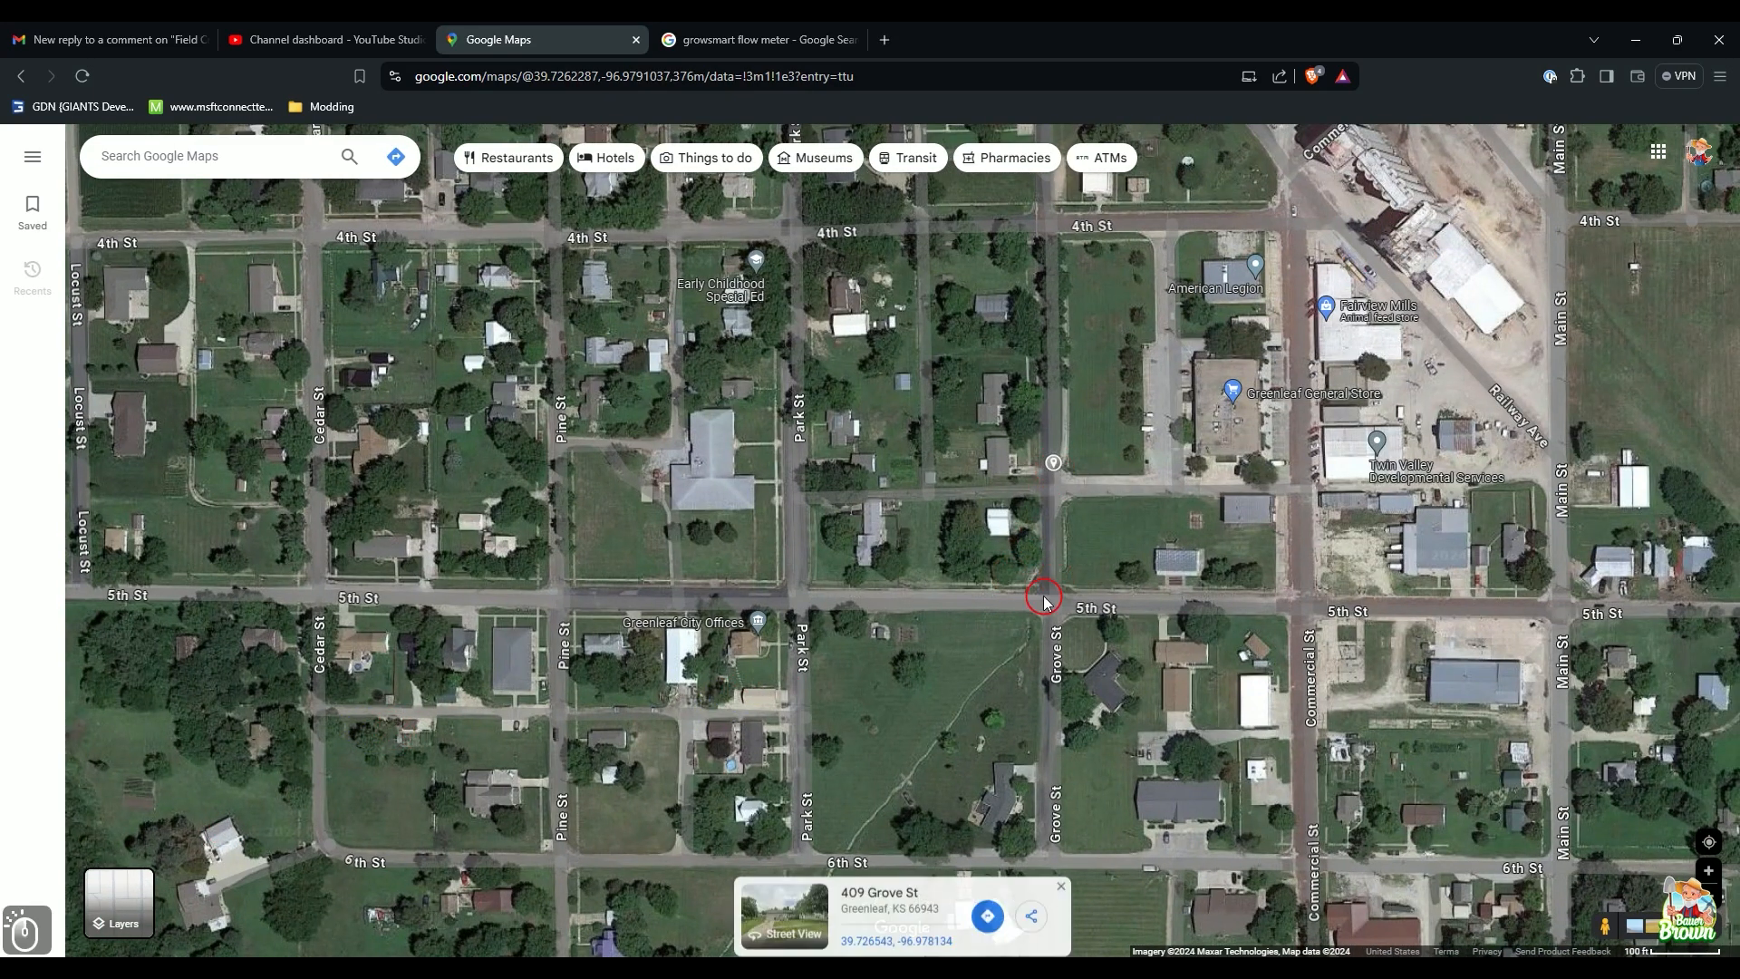
left_click(784, 916)
scroll(764, 627, "up", 4)
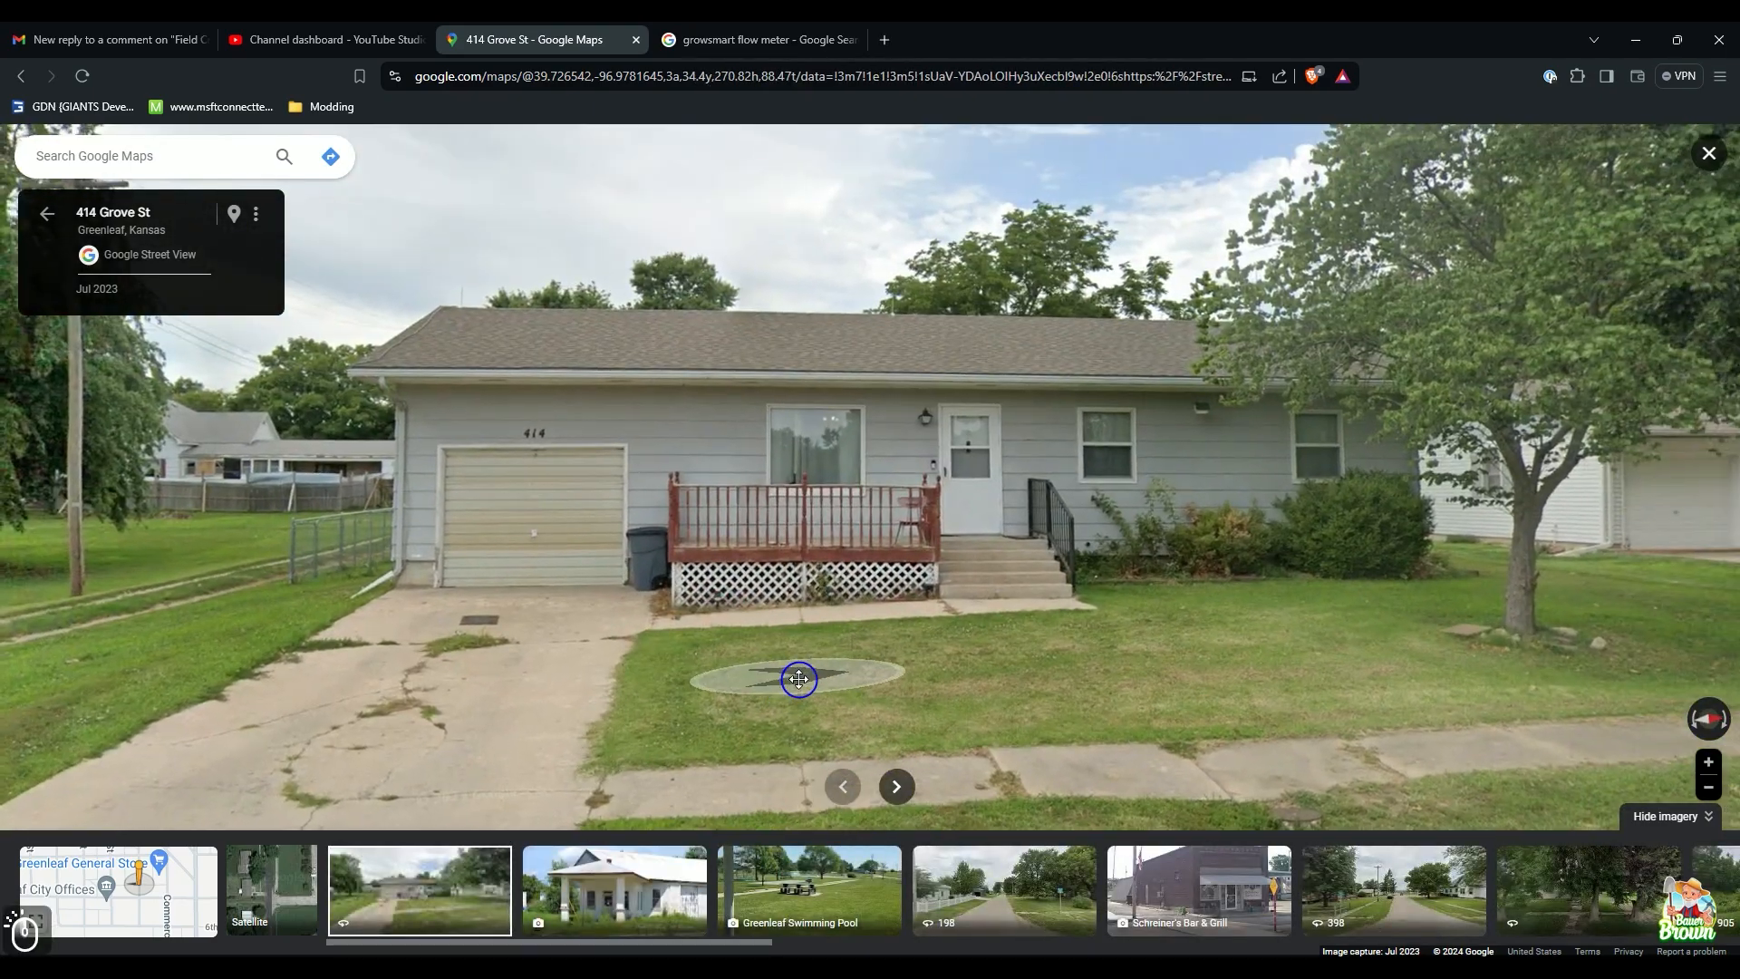
left_click_drag(797, 680, 1369, 600)
left_click(684, 609)
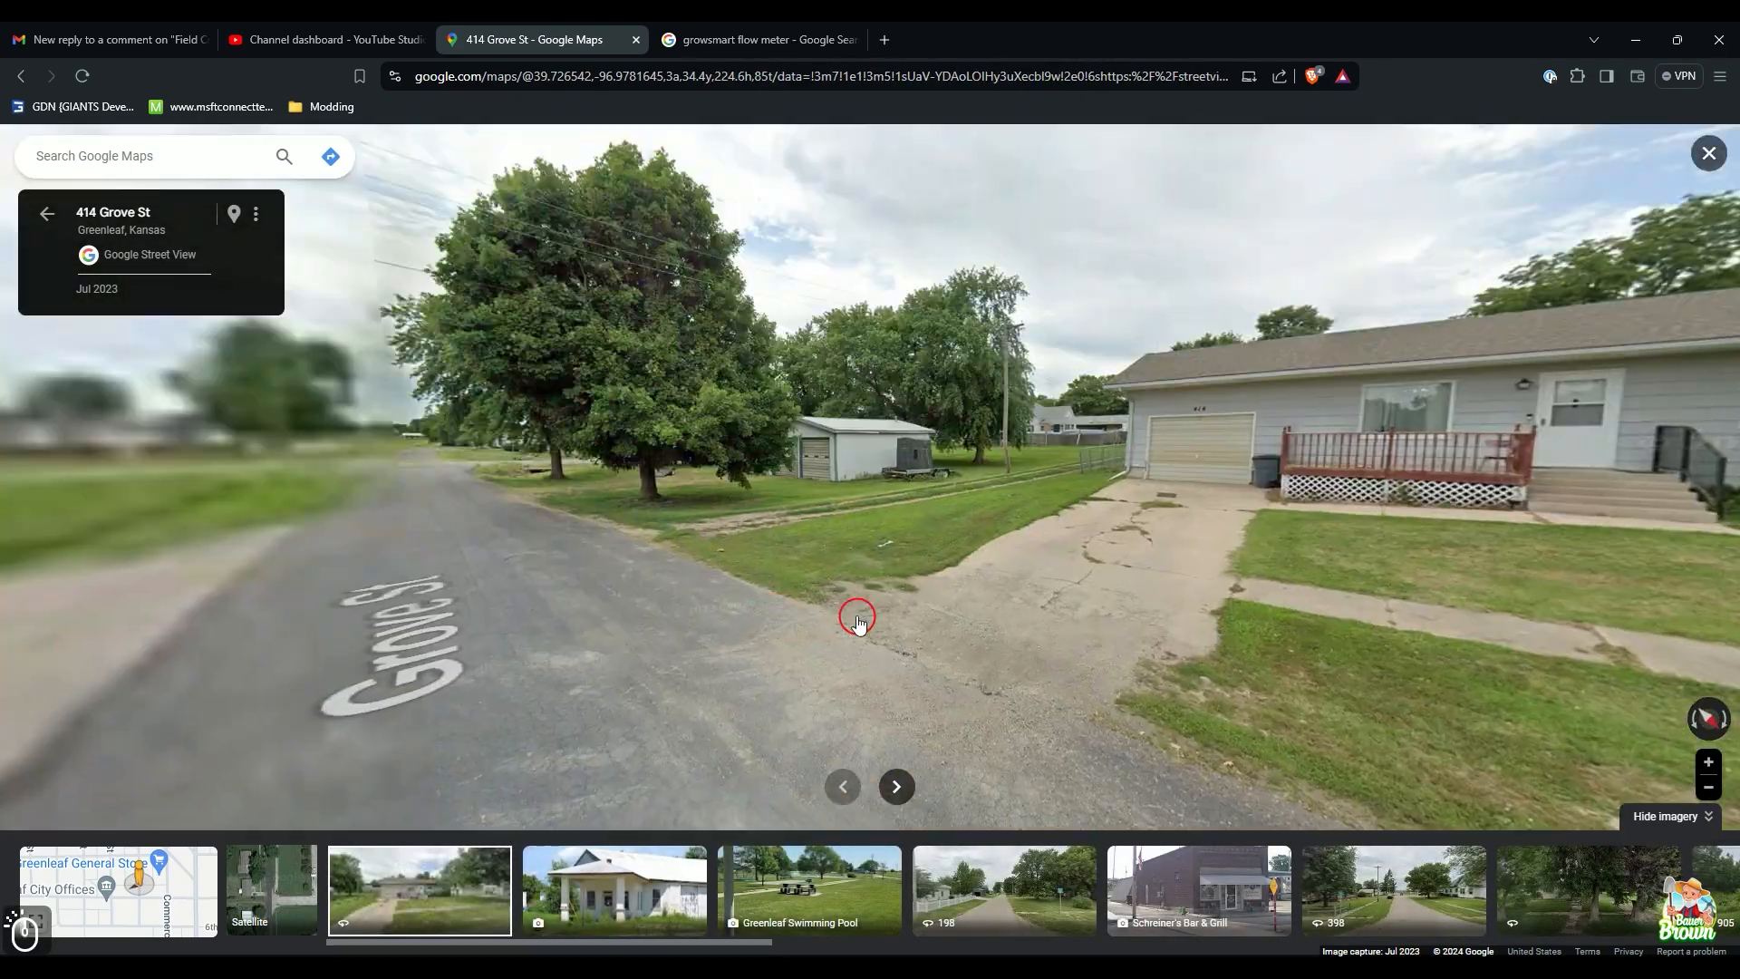
Step: Frame the grey single-storey house with roof, porch and garage visible, with the photo strip hidden
left_click_drag(859, 622, 625, 647)
scroll(916, 563, "up", 4)
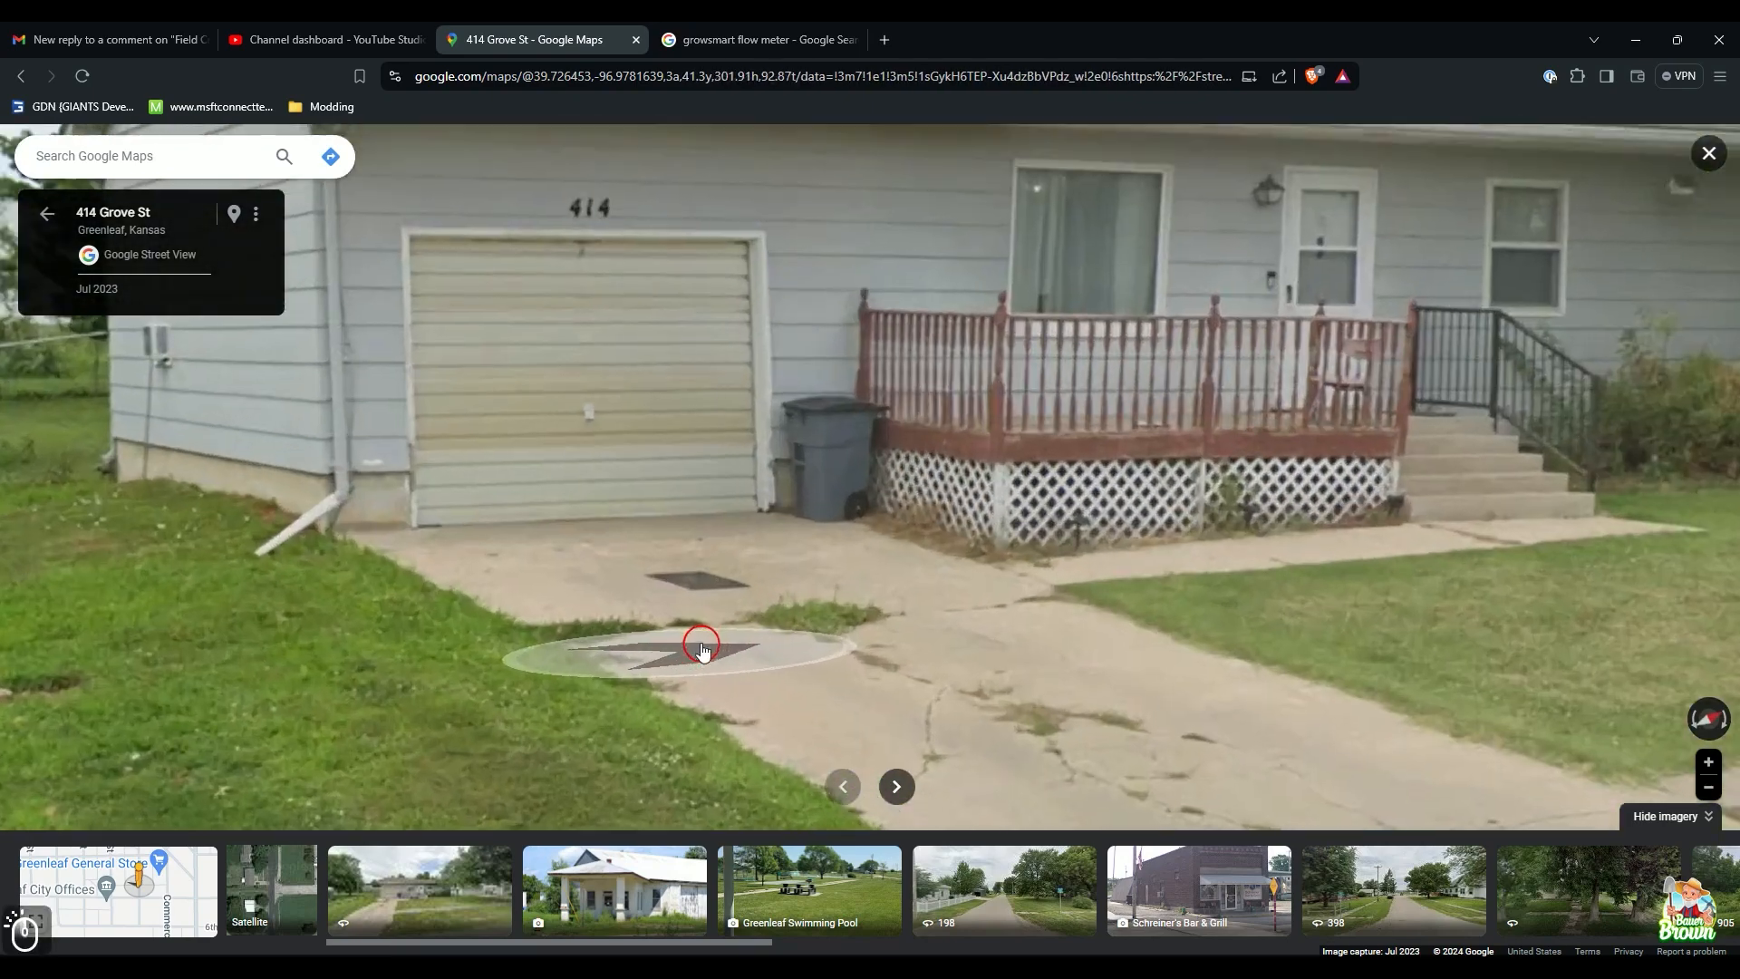
left_click_drag(821, 564, 777, 735)
scroll(776, 732, "down", 3)
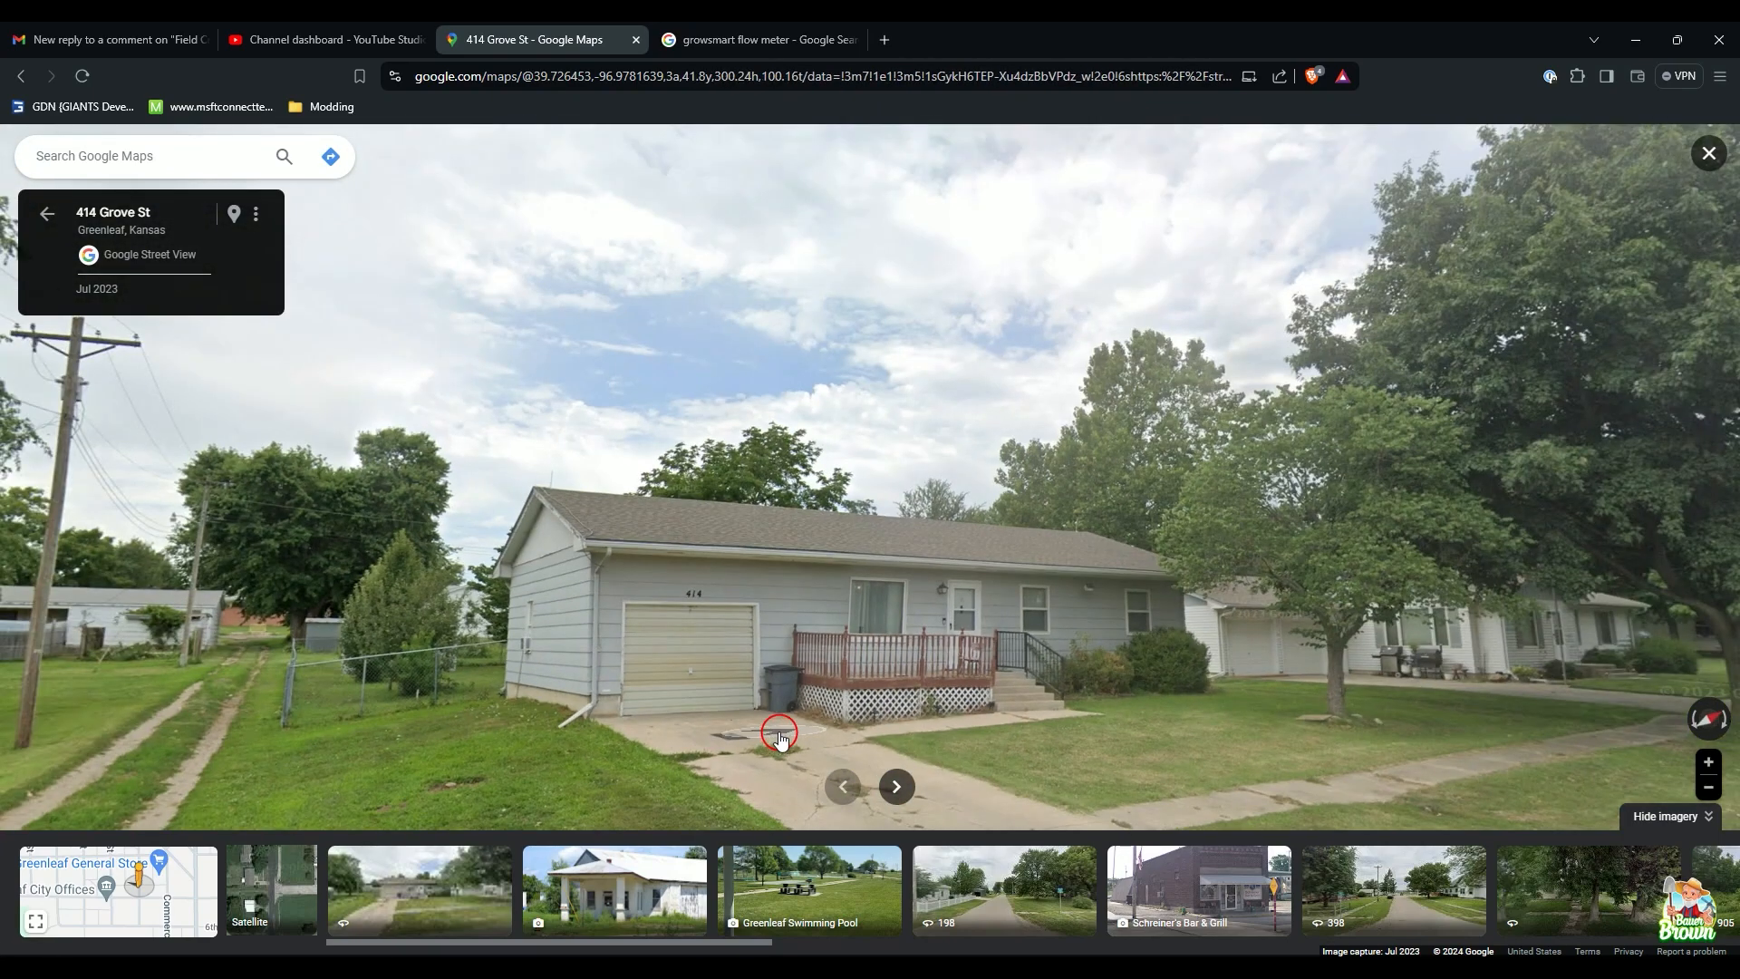
scroll(777, 728, "up", 2)
left_click_drag(860, 637, 862, 663)
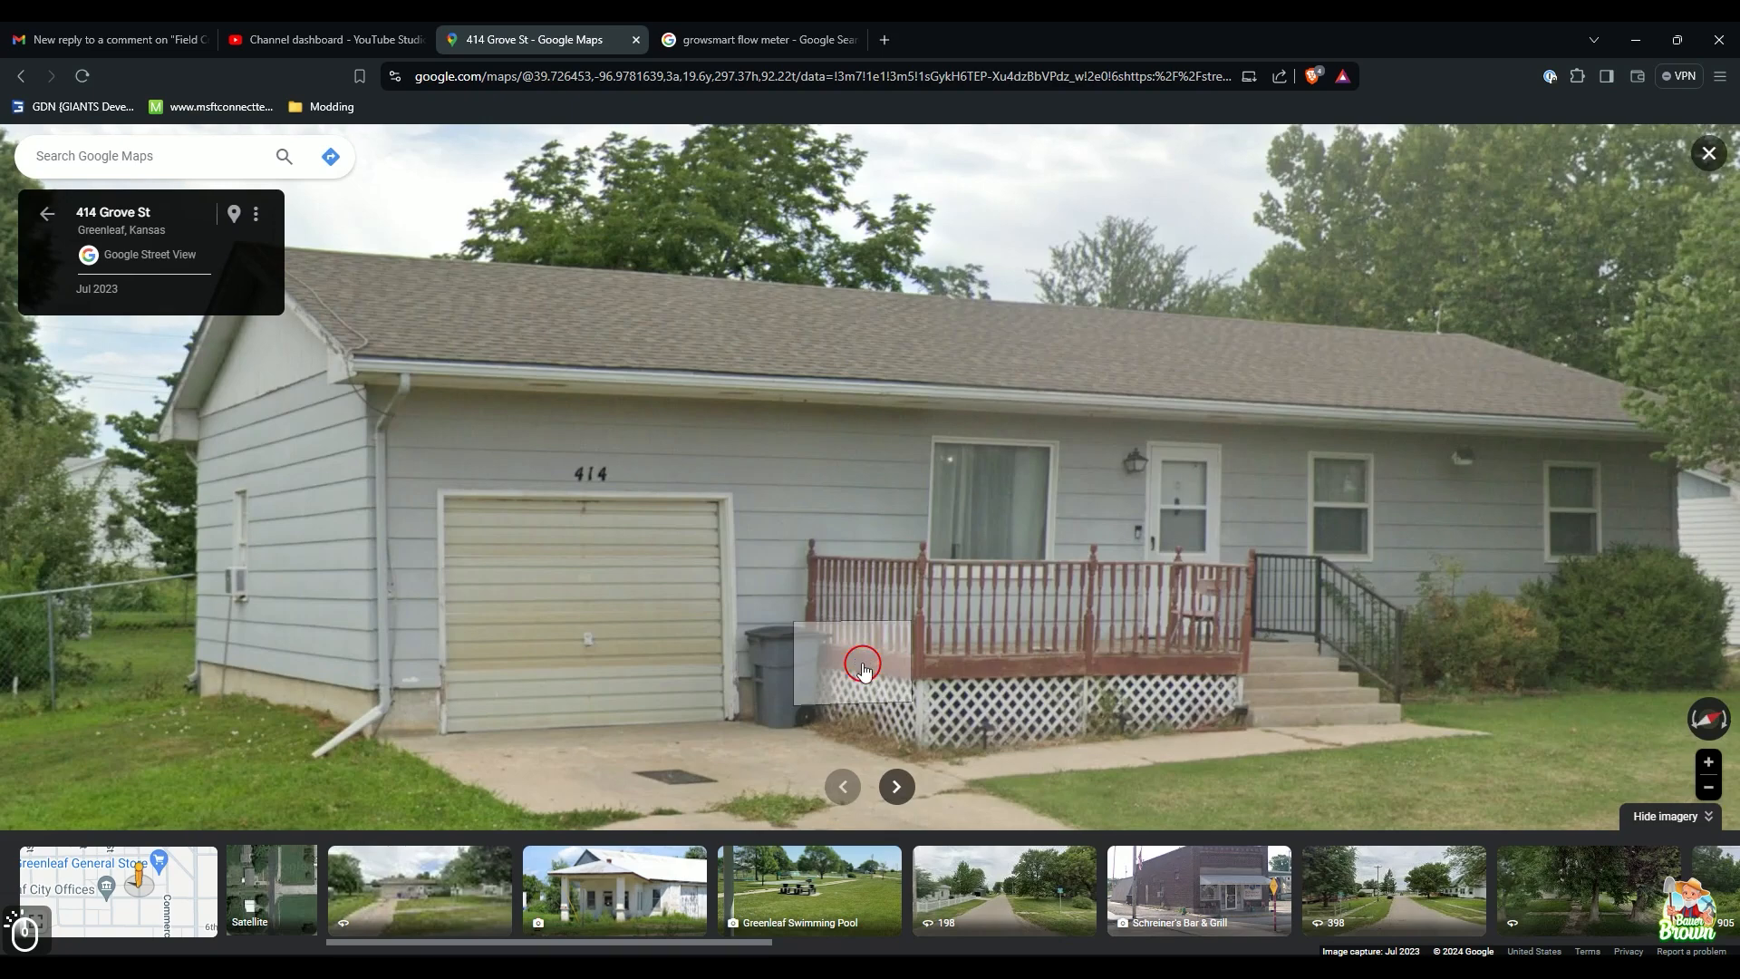
left_click(1668, 818)
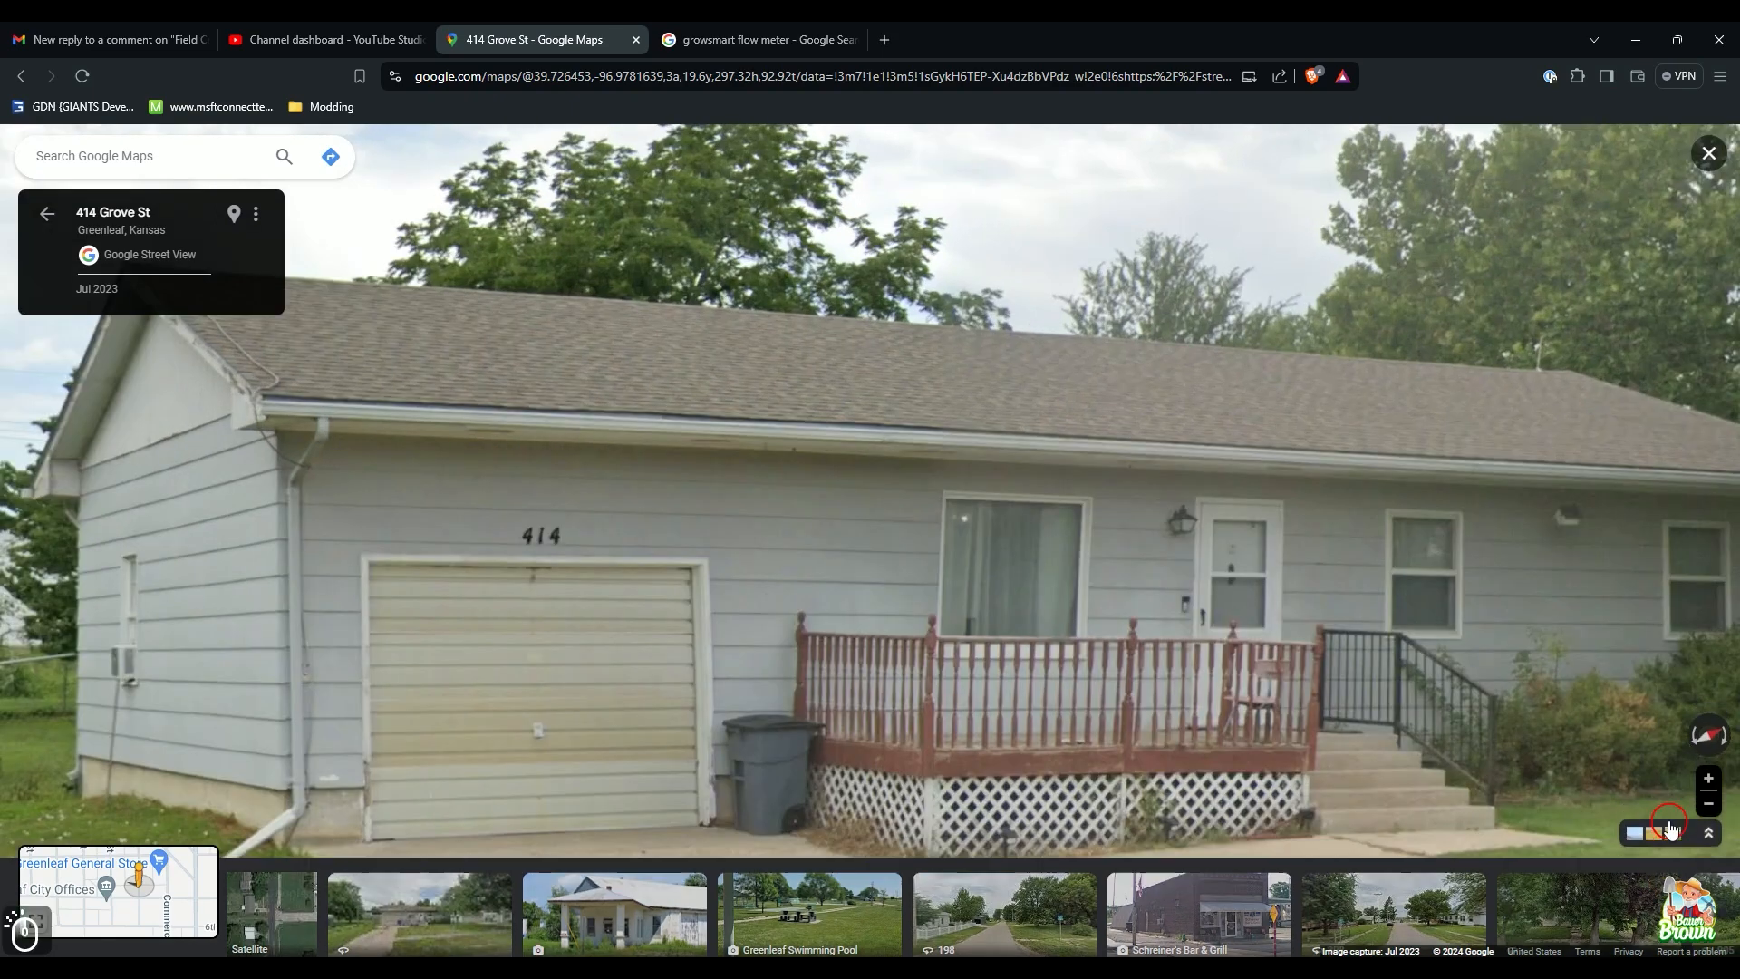
scroll(1319, 689, "down", 3)
scroll(1314, 688, "up", 2)
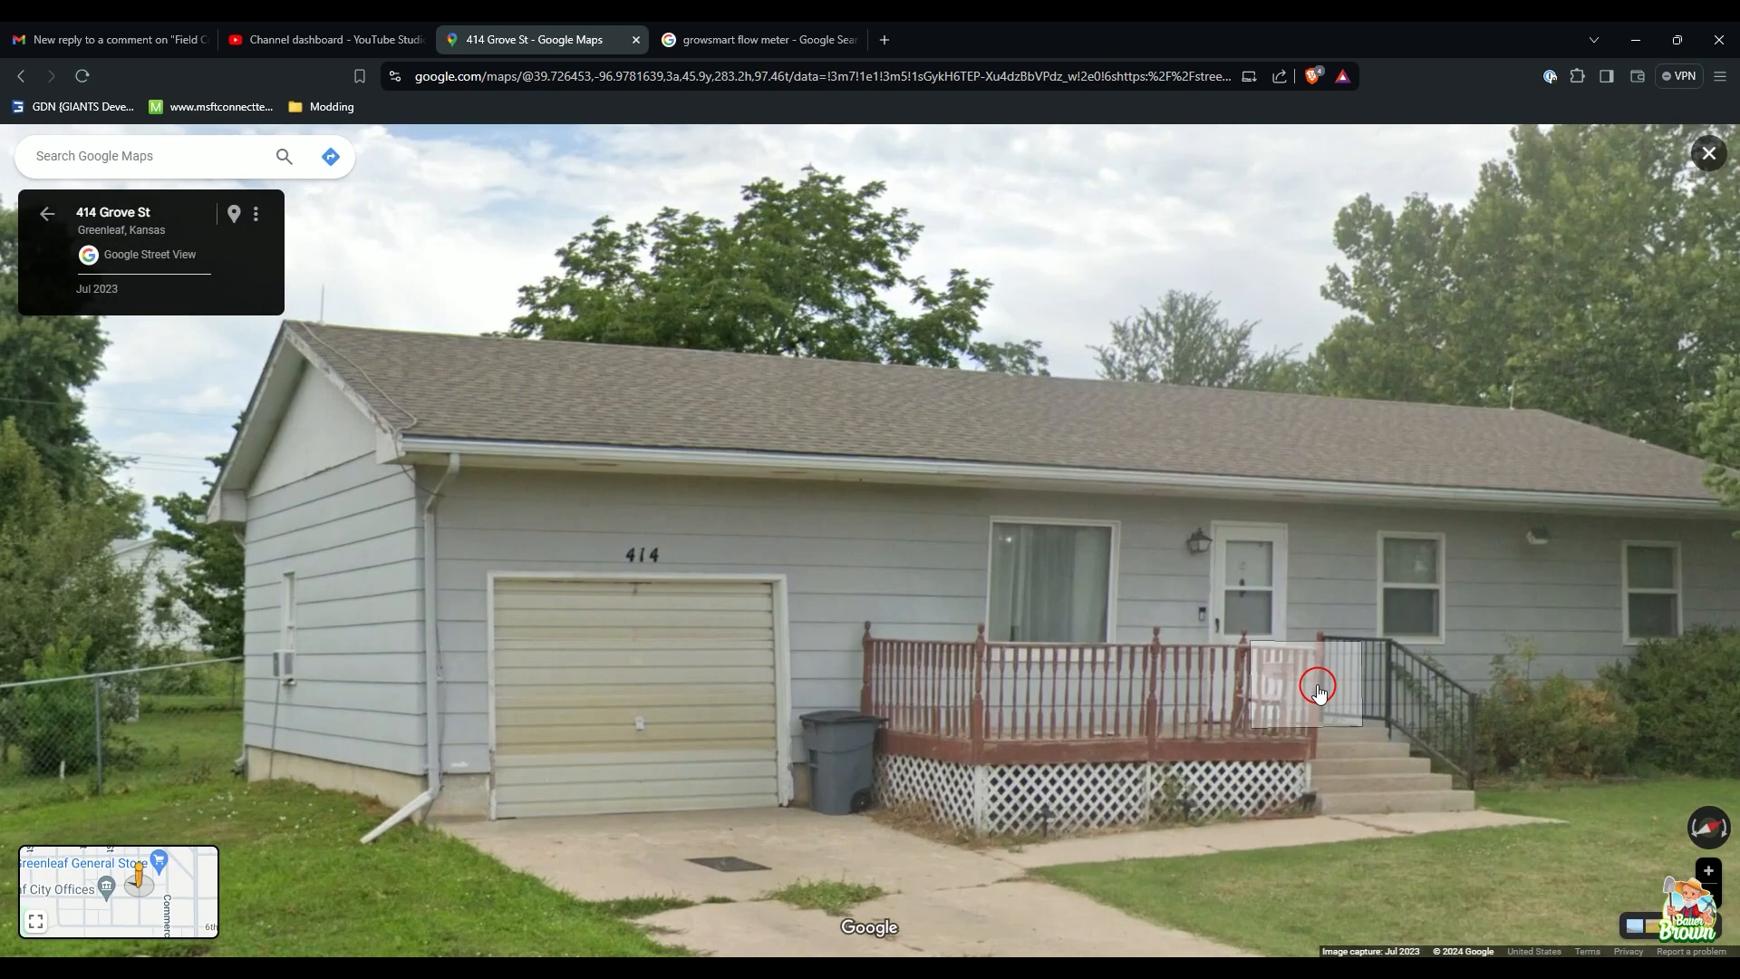
left_click_drag(1313, 688, 1212, 622)
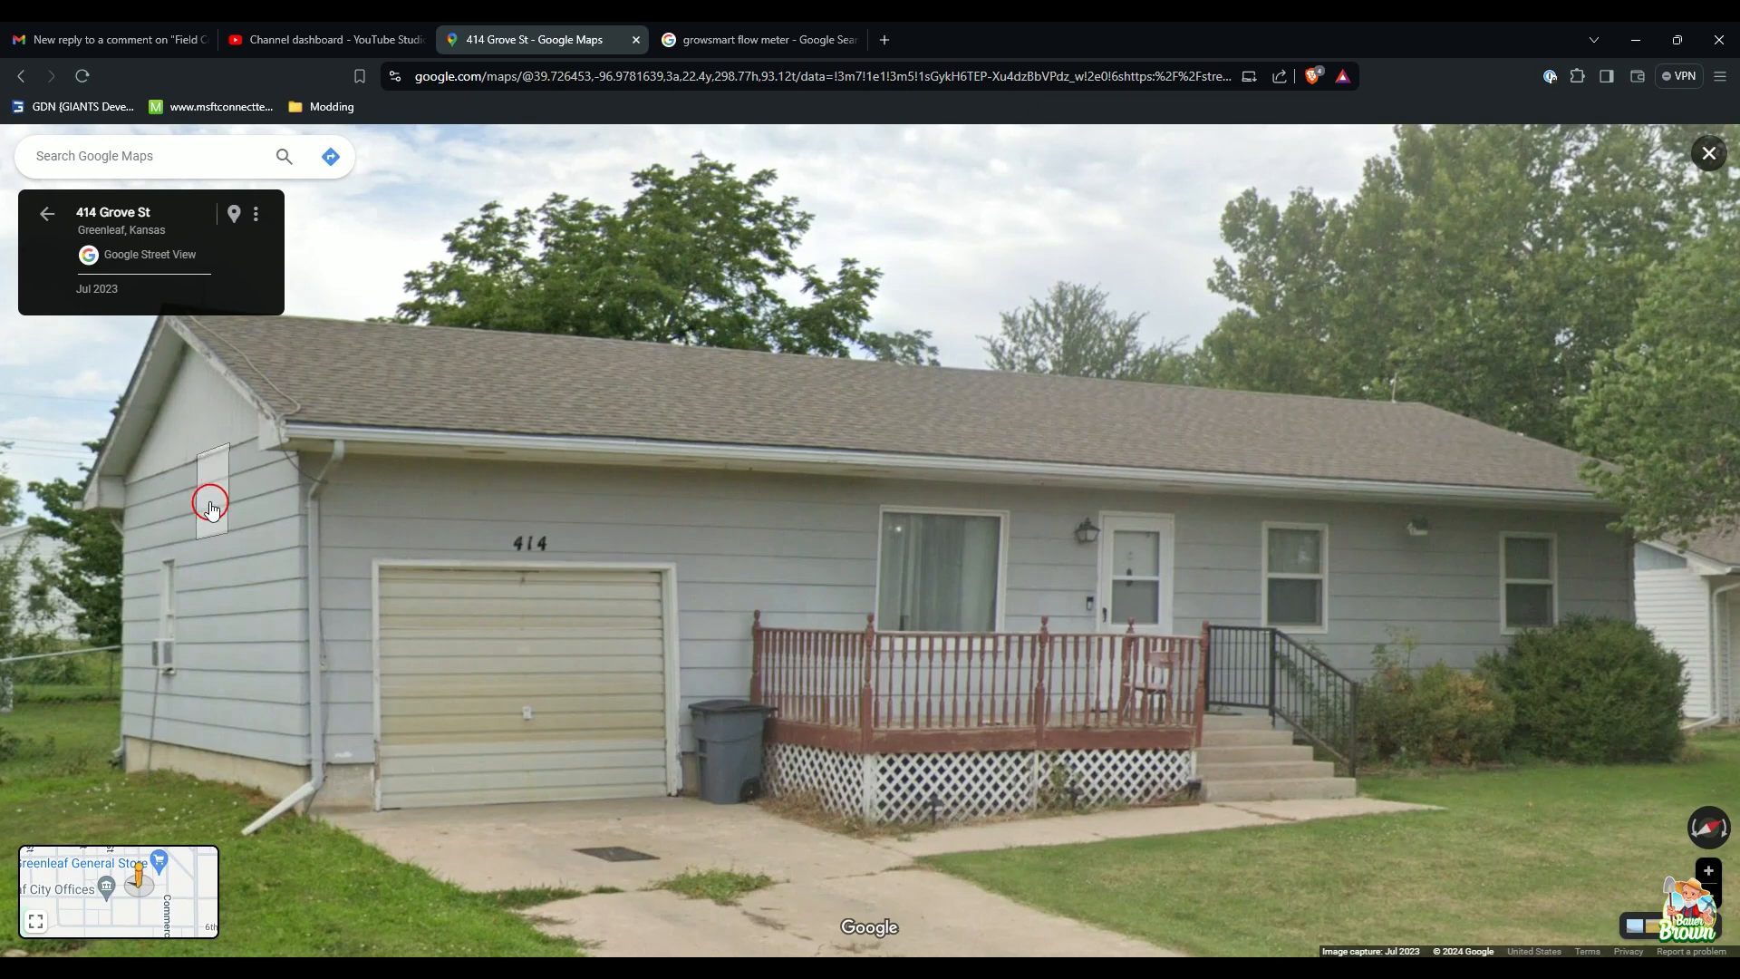
left_click_drag(549, 614, 579, 638)
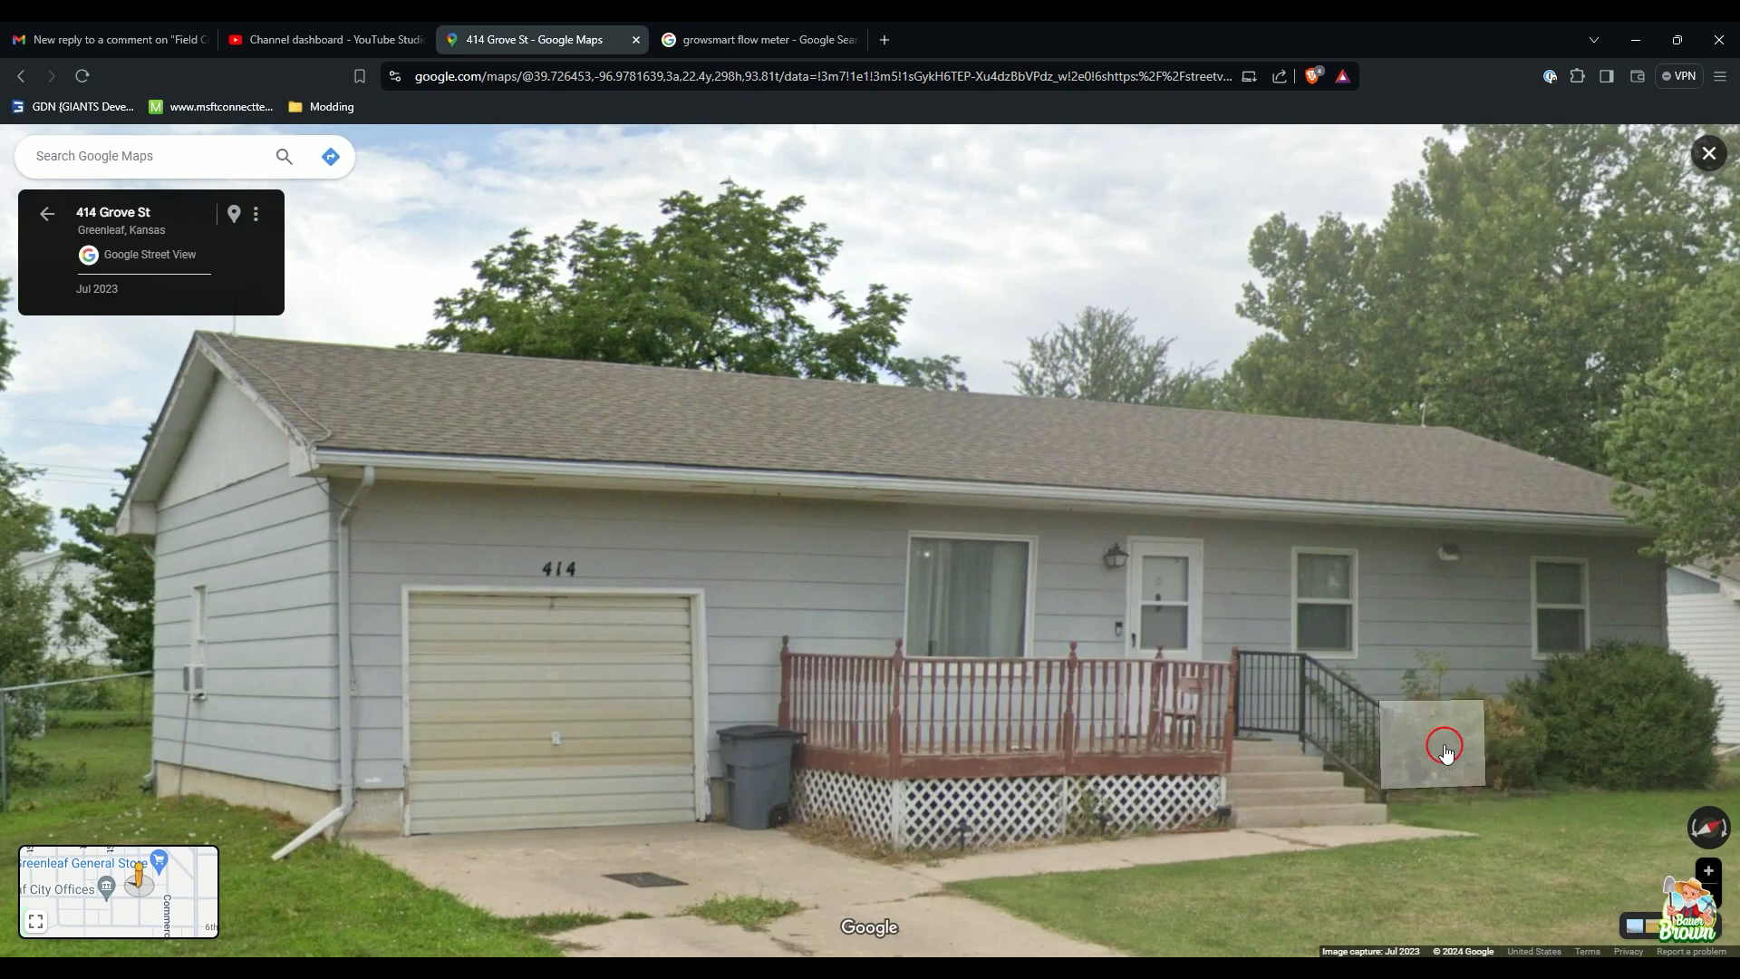
Step: Snip the Street View house area with Win+Shift+S, open the capture in Snipping Tool, and save it
key("shift+super+s")
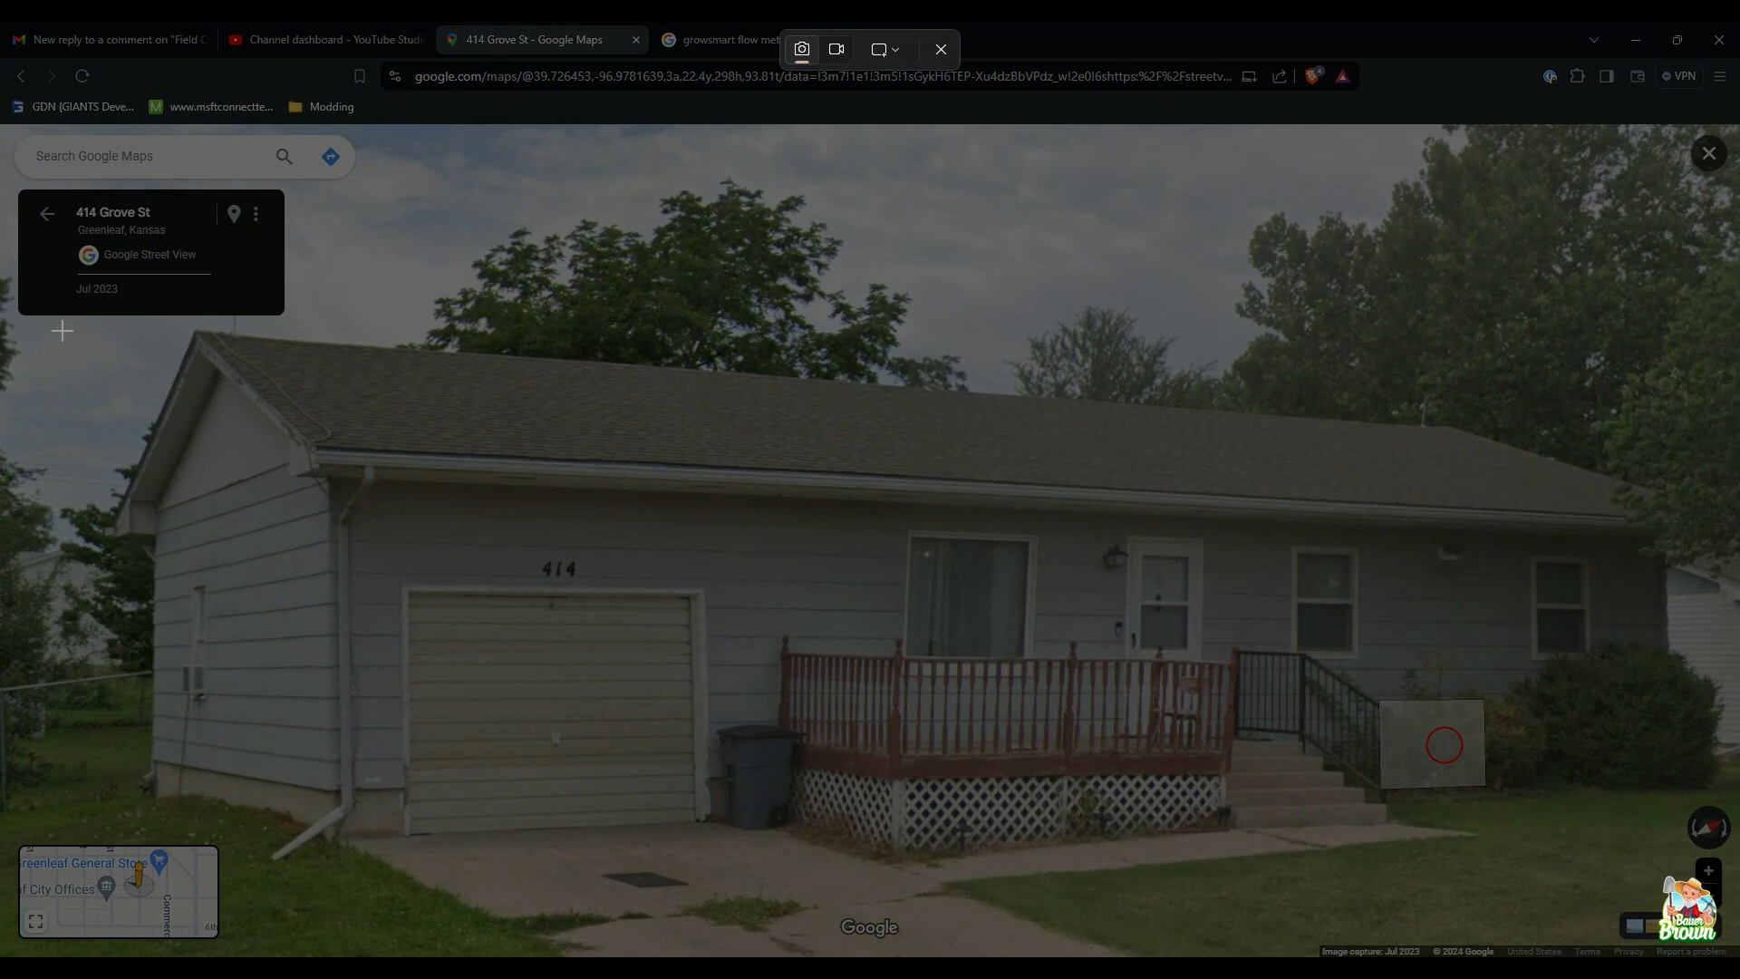
left_click_drag(39, 219, 1734, 892)
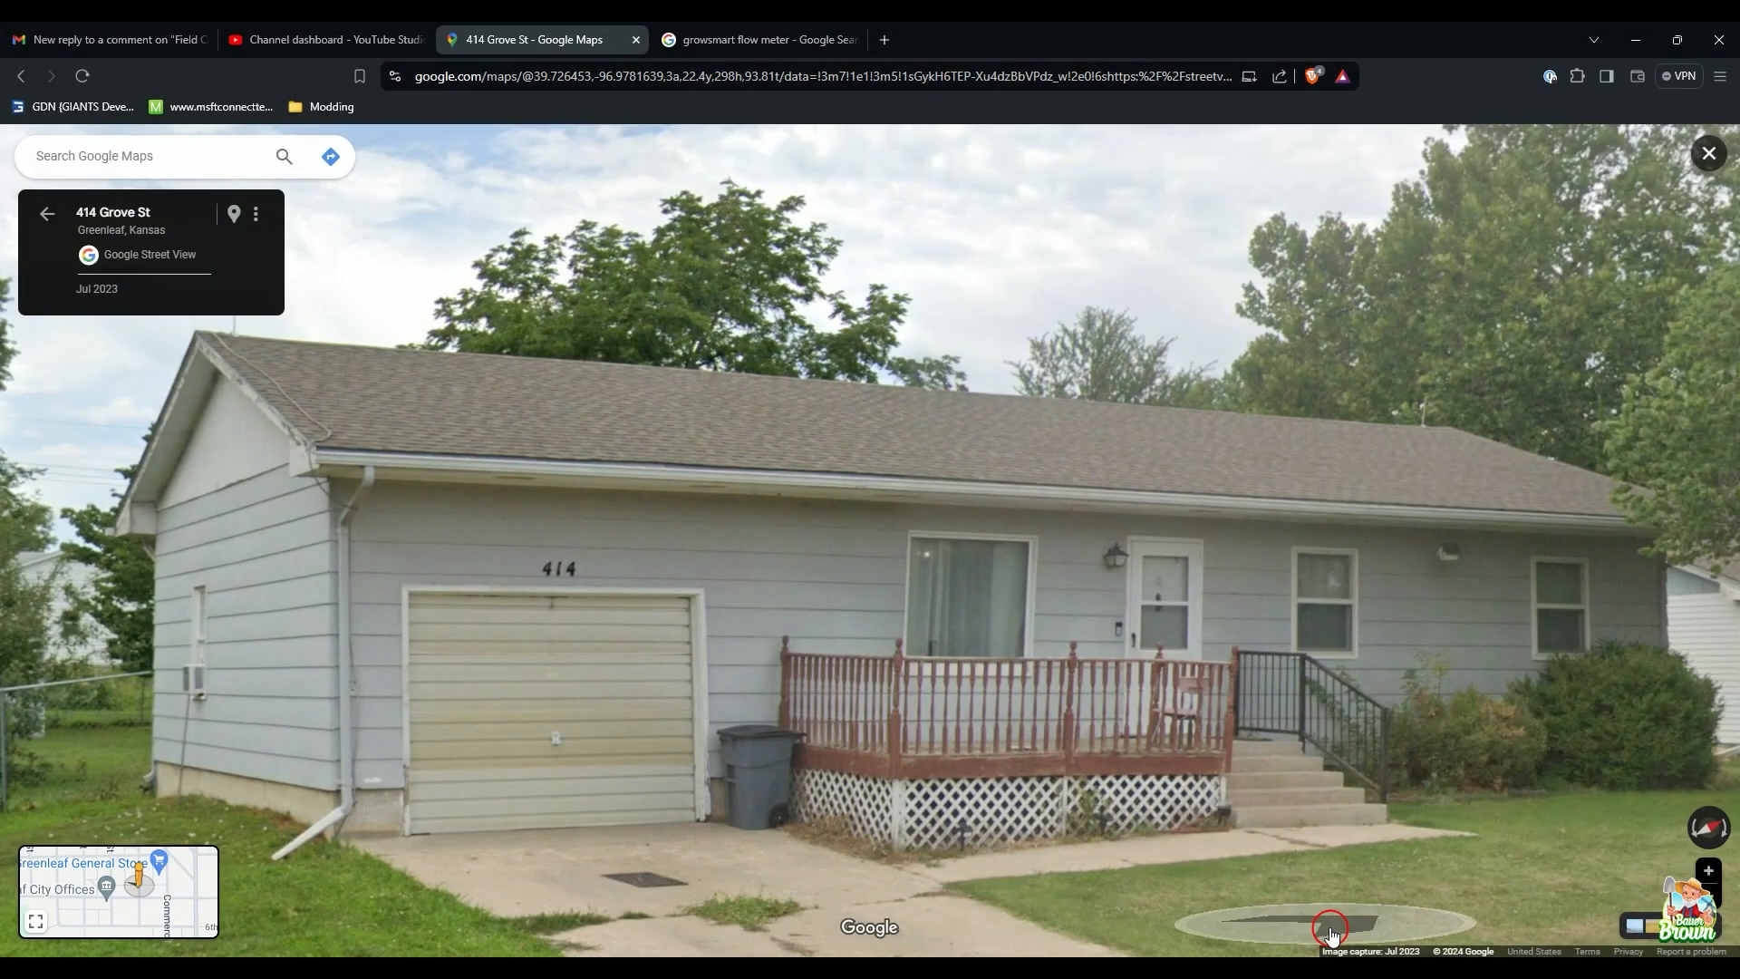
left_click(1186, 961)
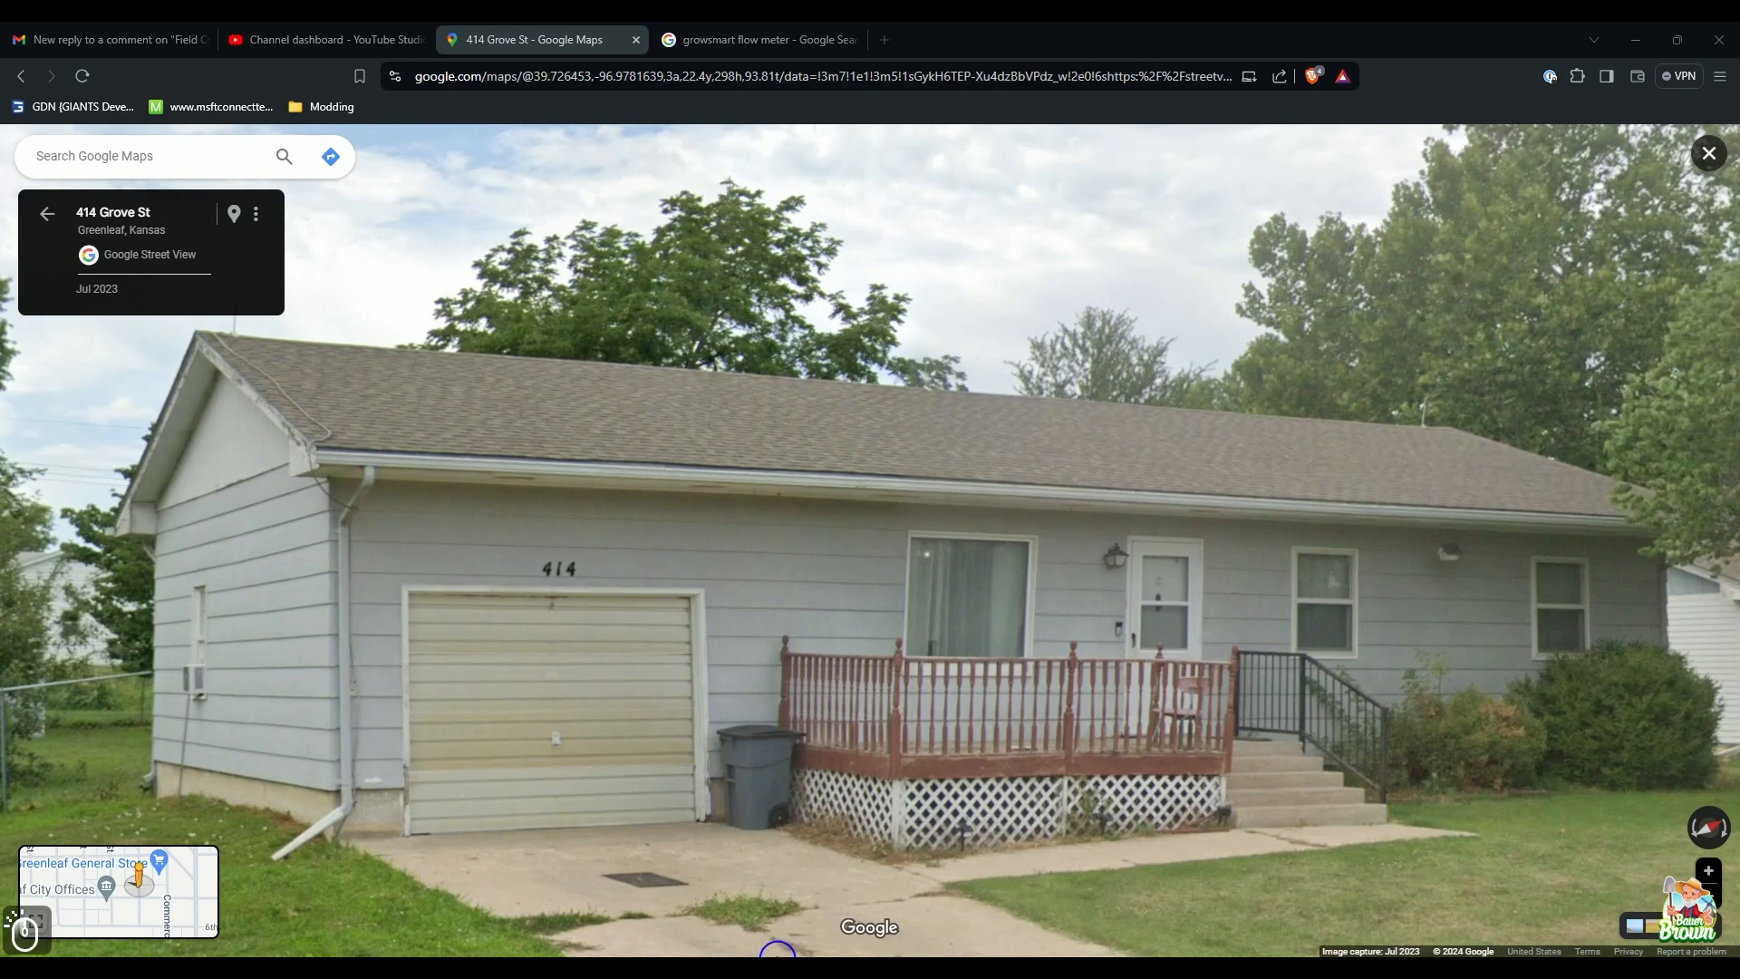
left_click(1677, 967)
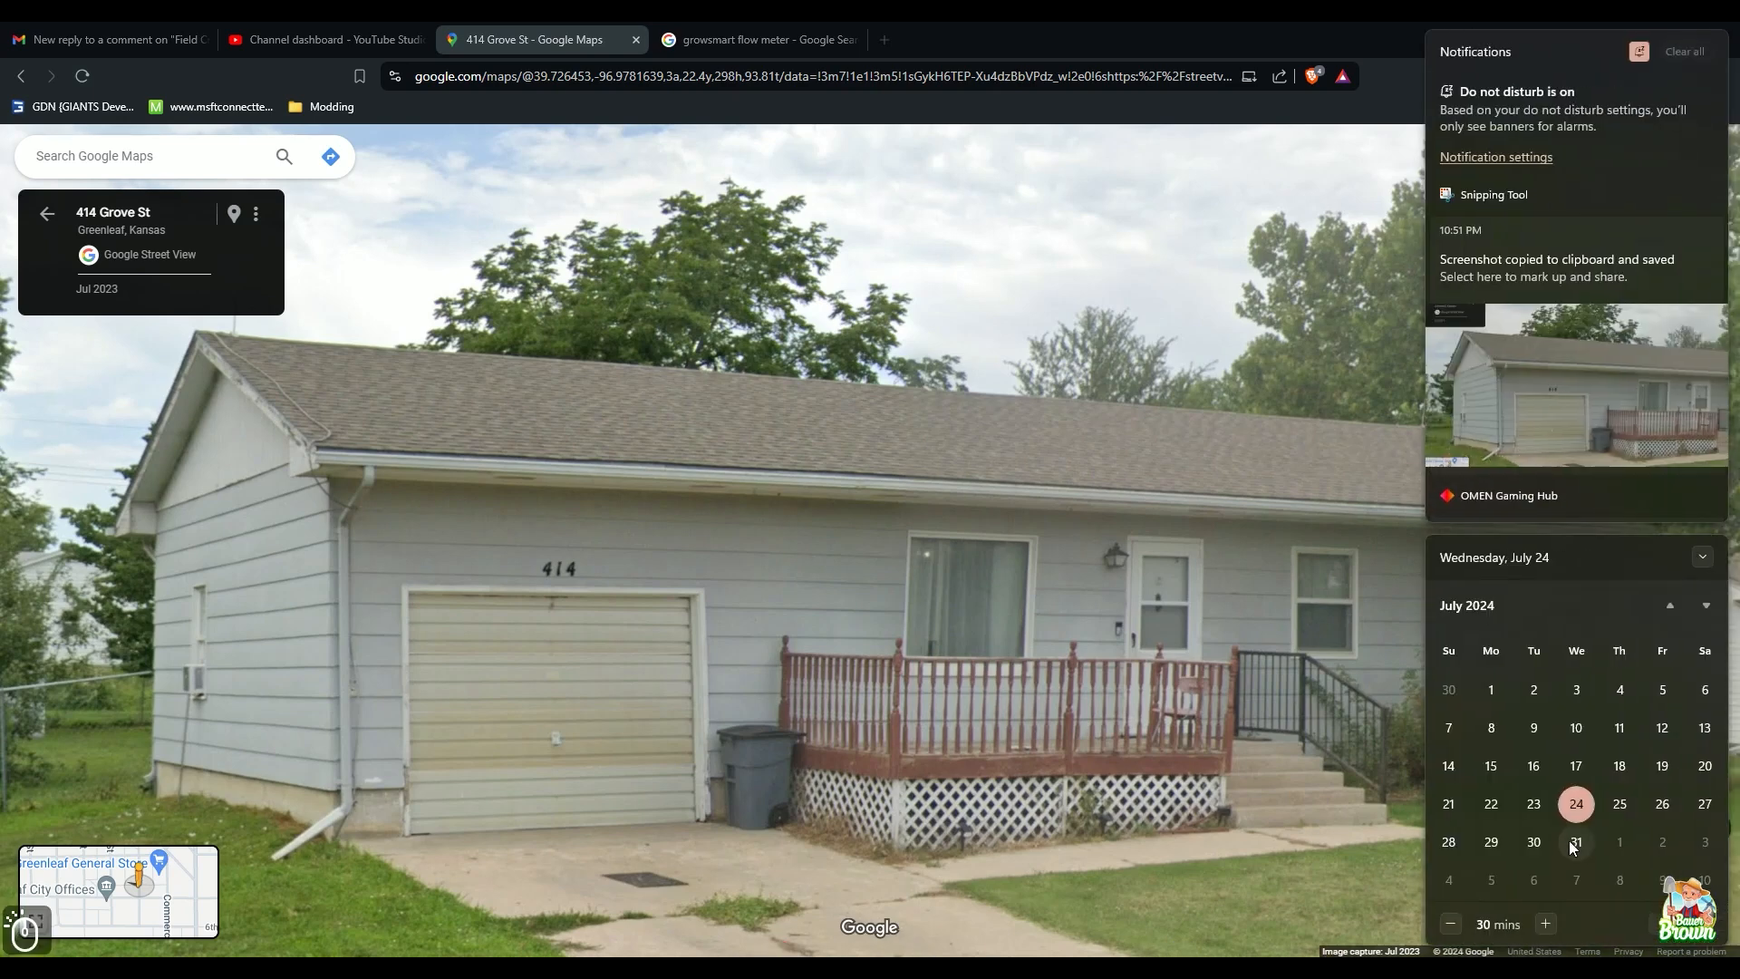
left_click(1574, 405)
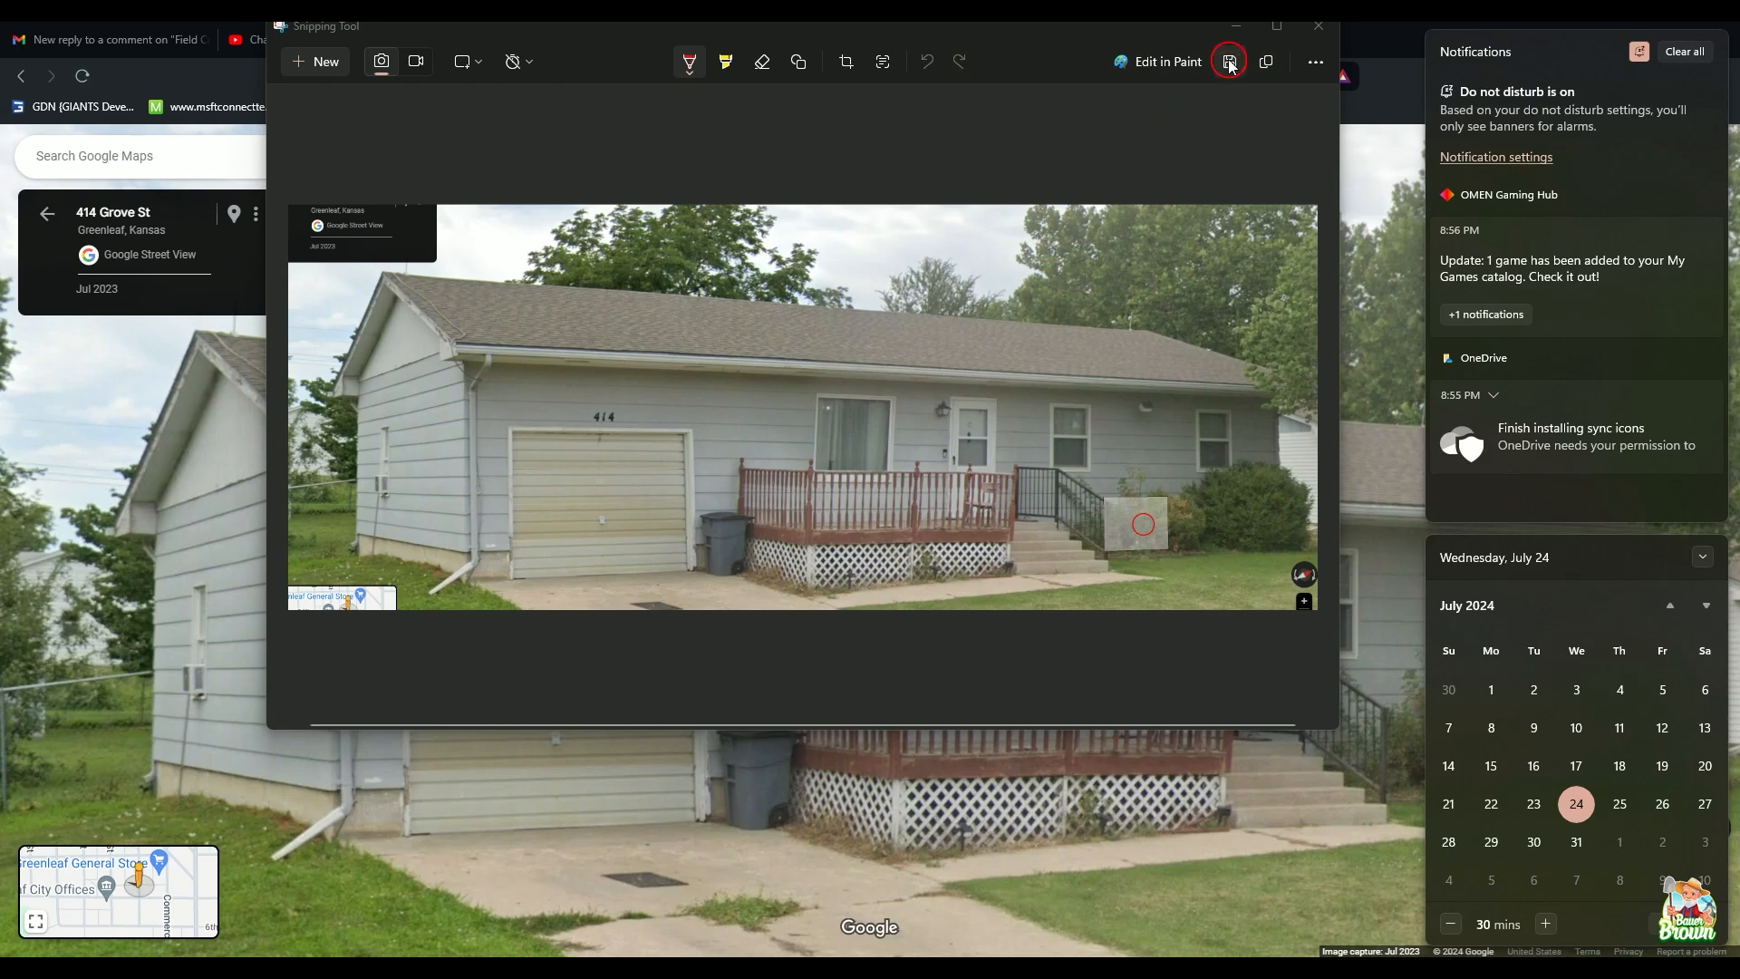
left_click(1230, 62)
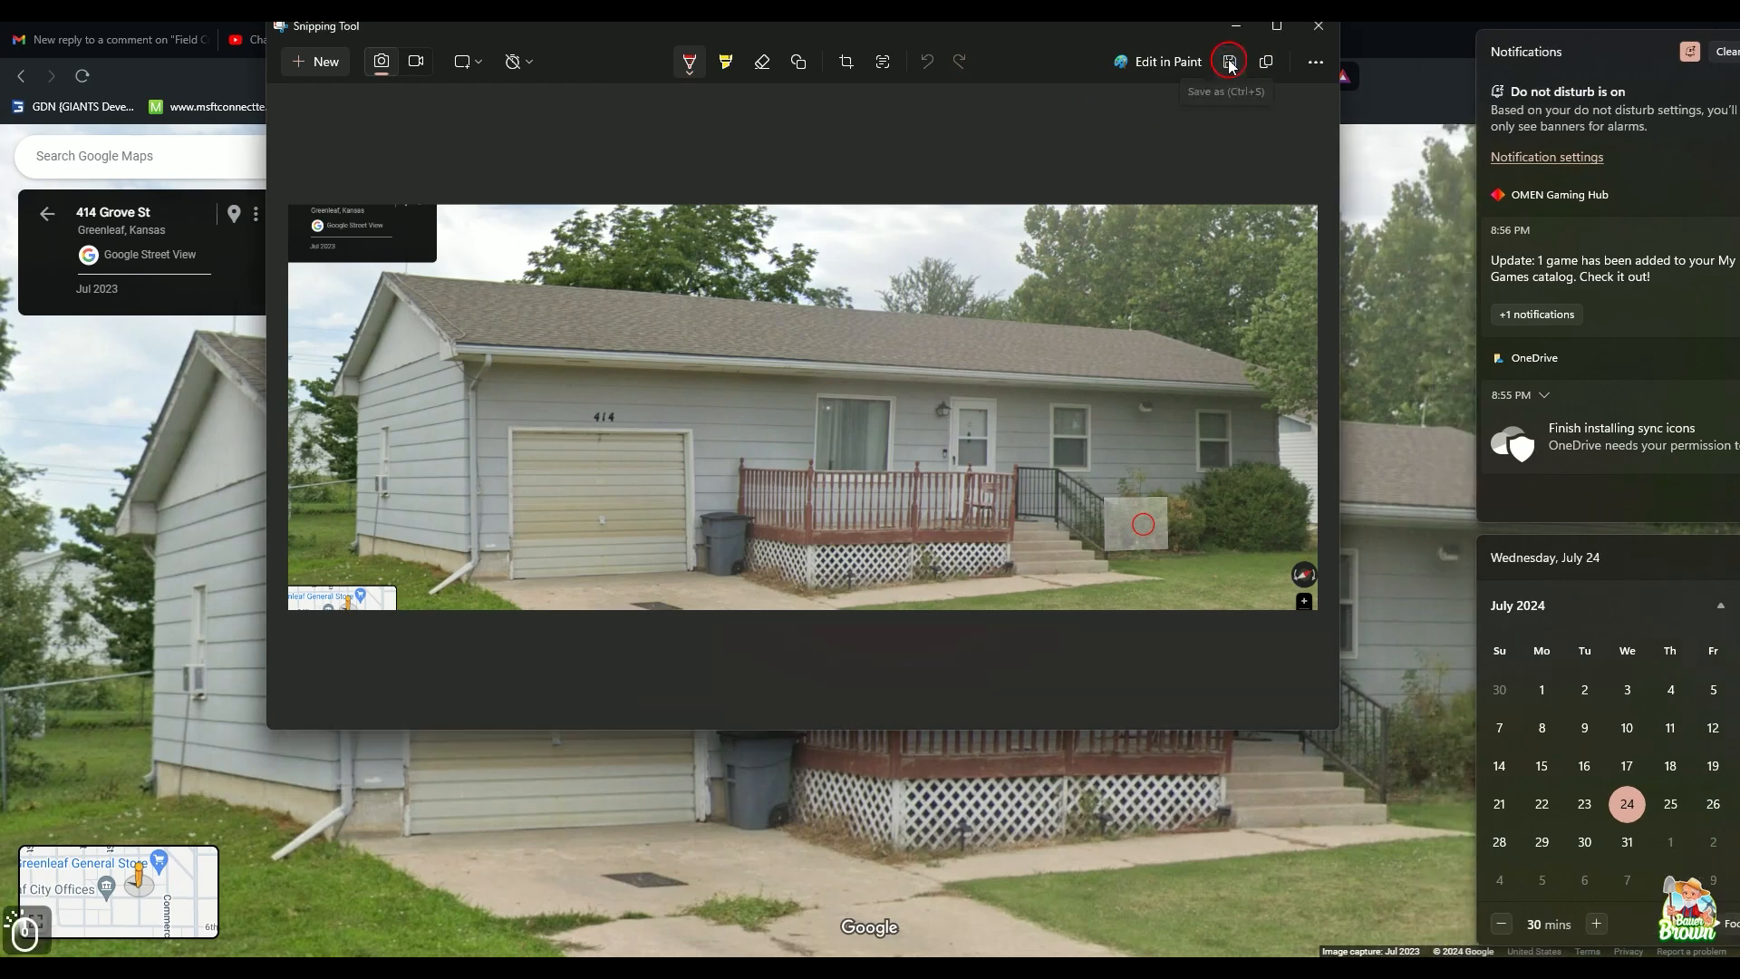
left_click(985, 499)
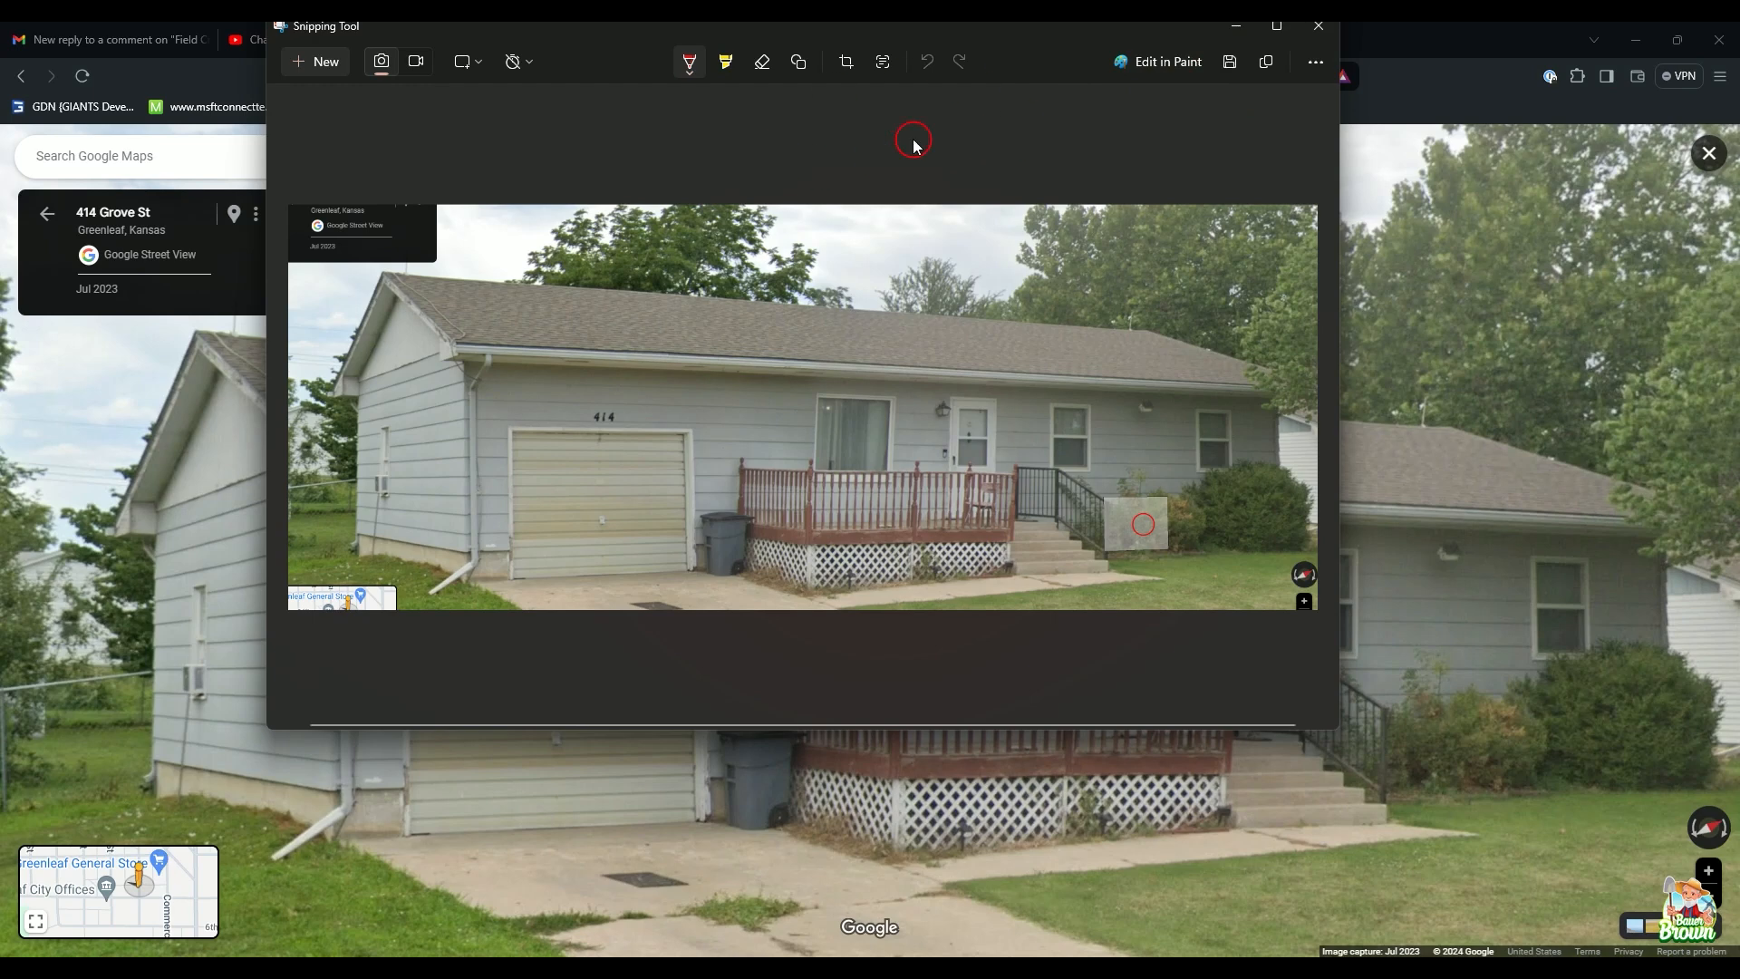
Step: Save the screenshot as a PNG in a new 'tutorialSeries' folder inside the Blender folder
left_click(1225, 65)
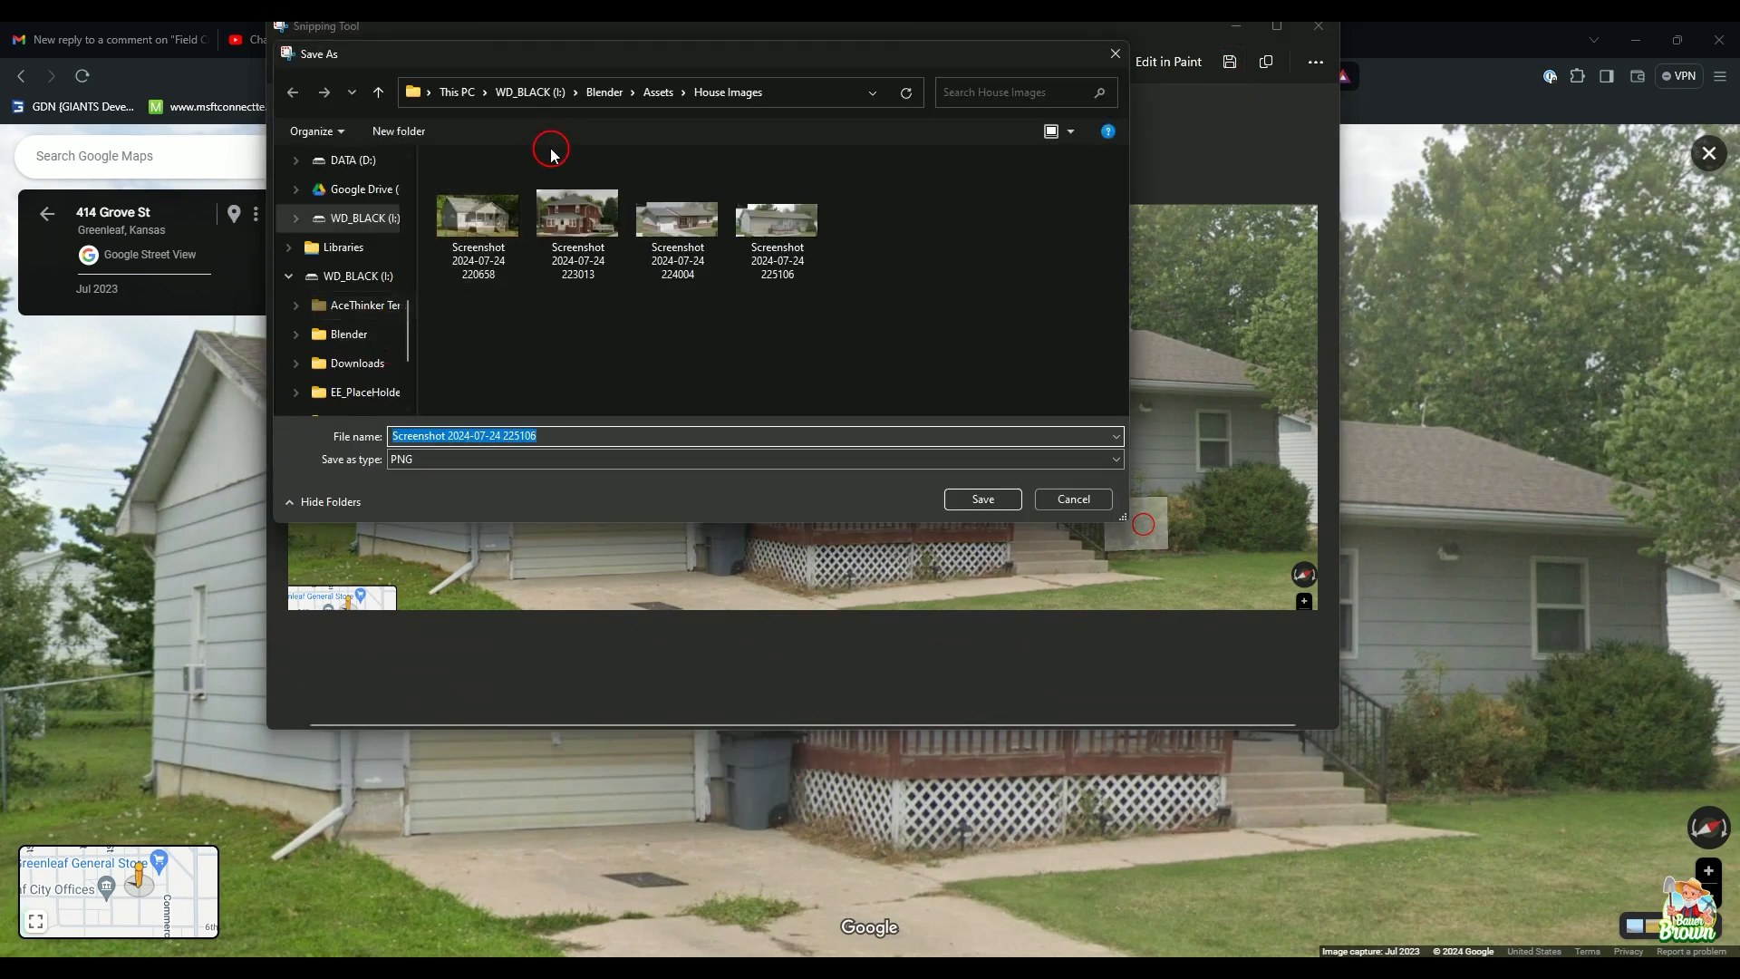
left_click(594, 92)
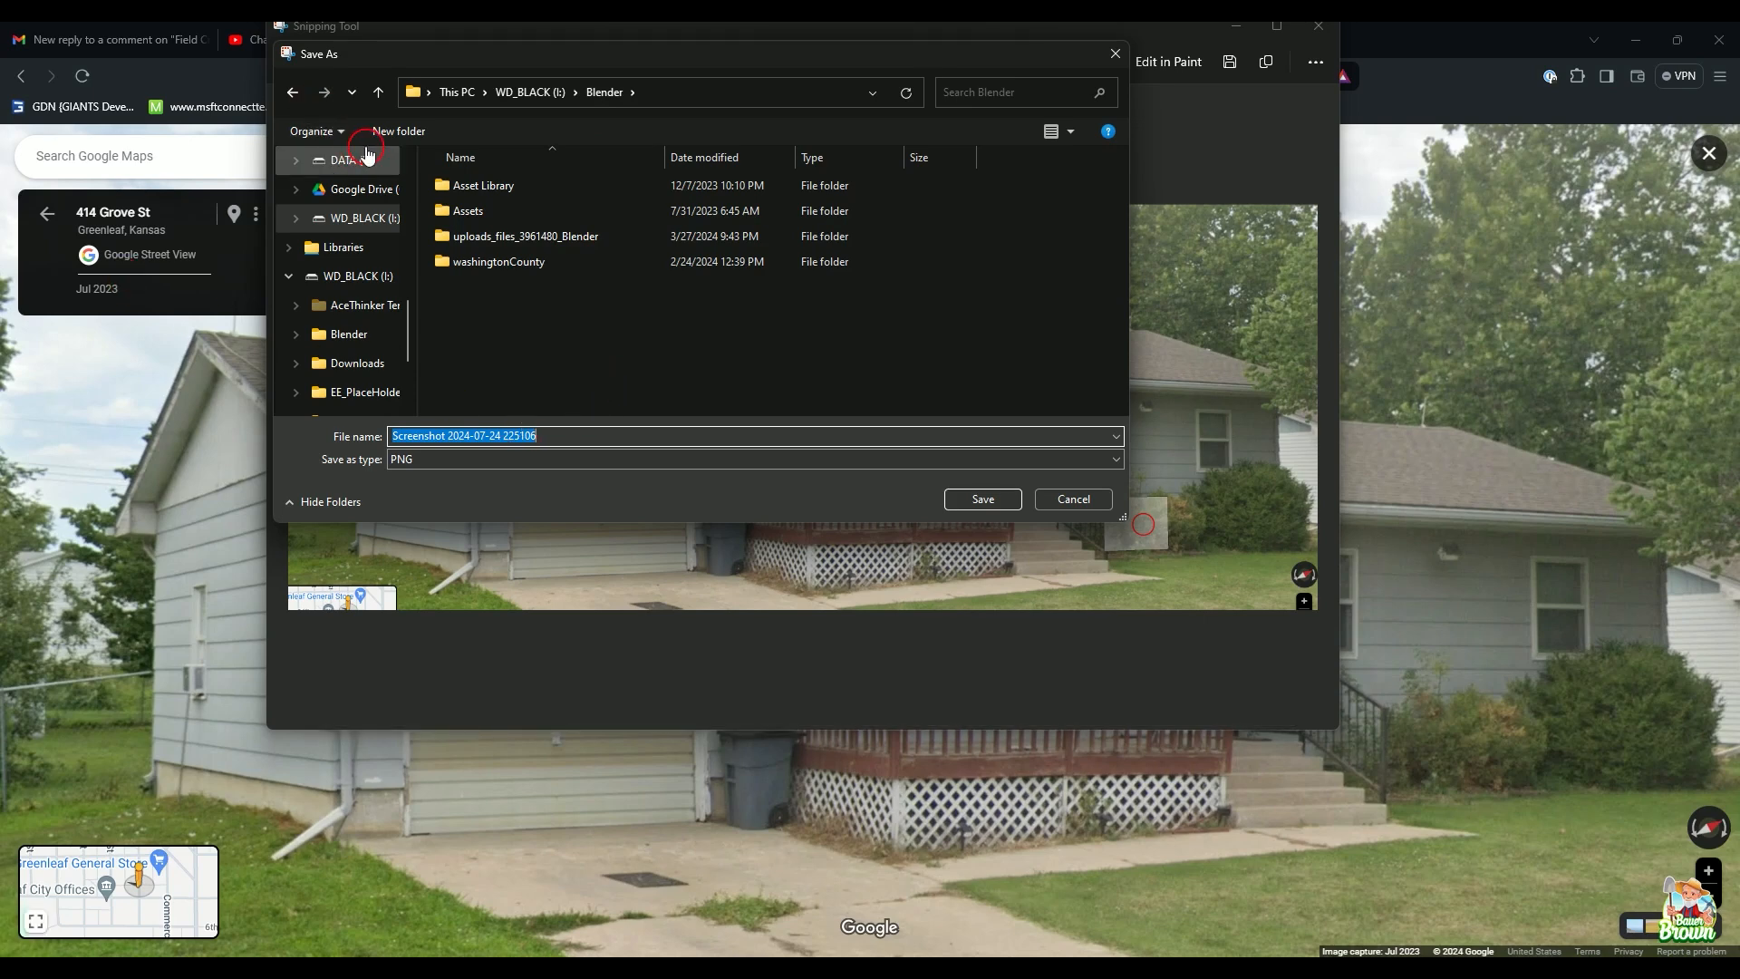
left_click(399, 132)
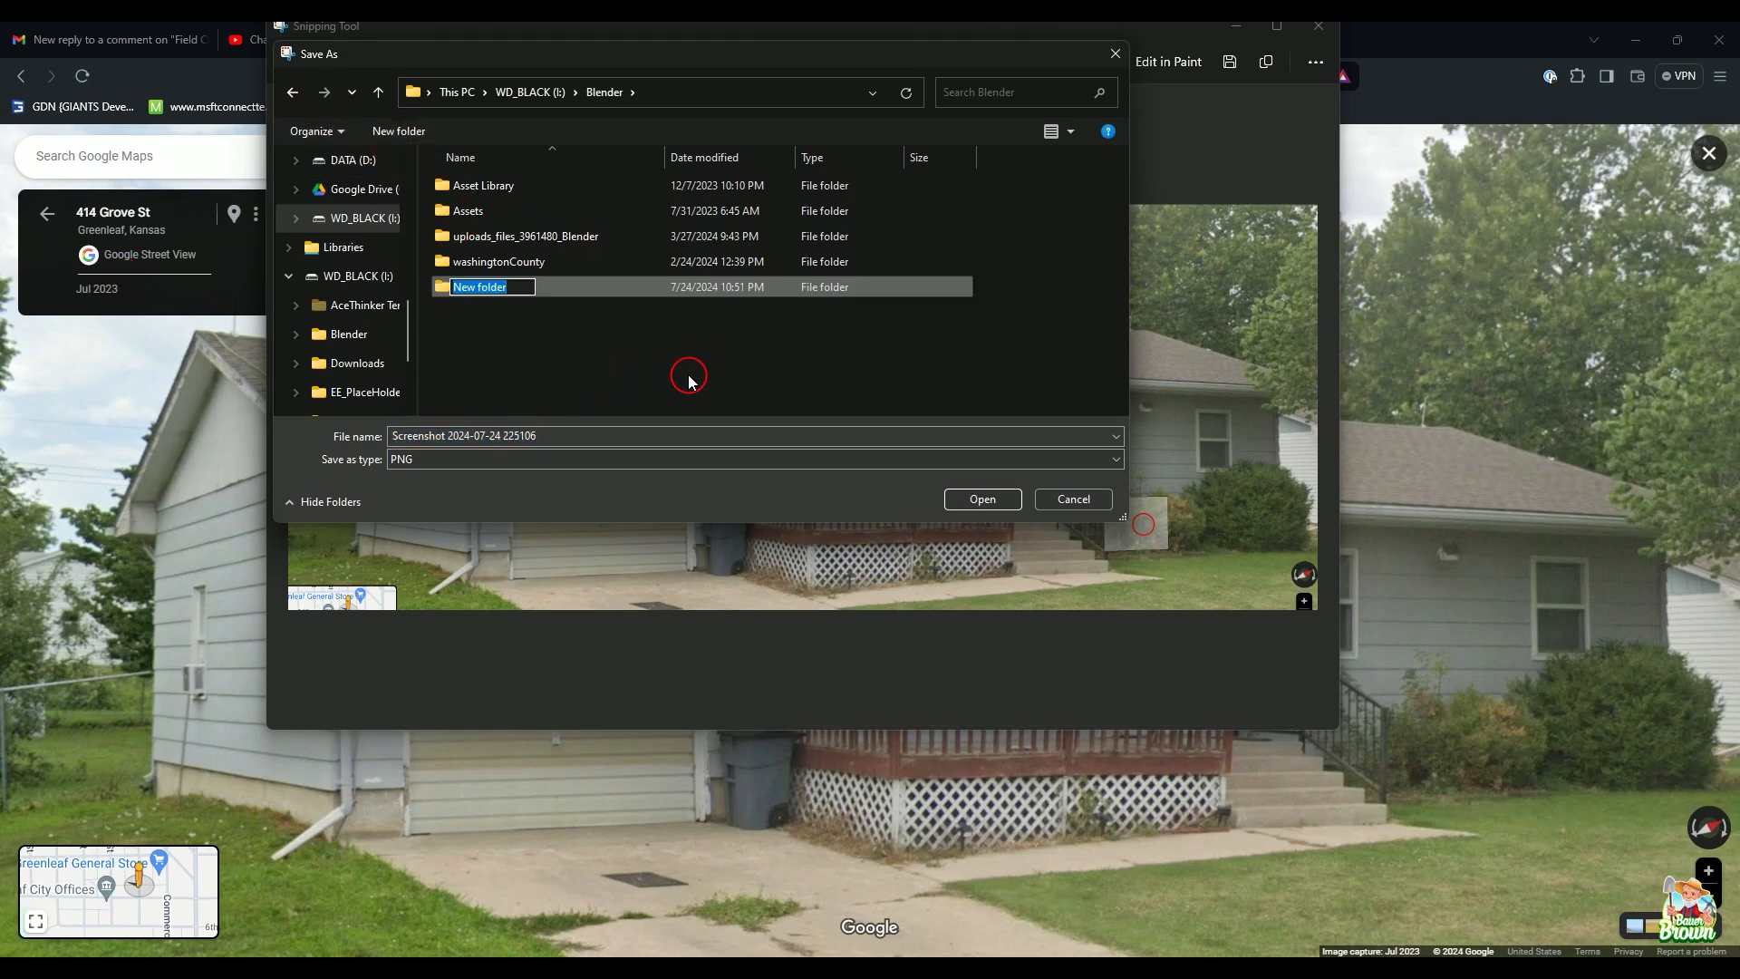
type("tutoria")
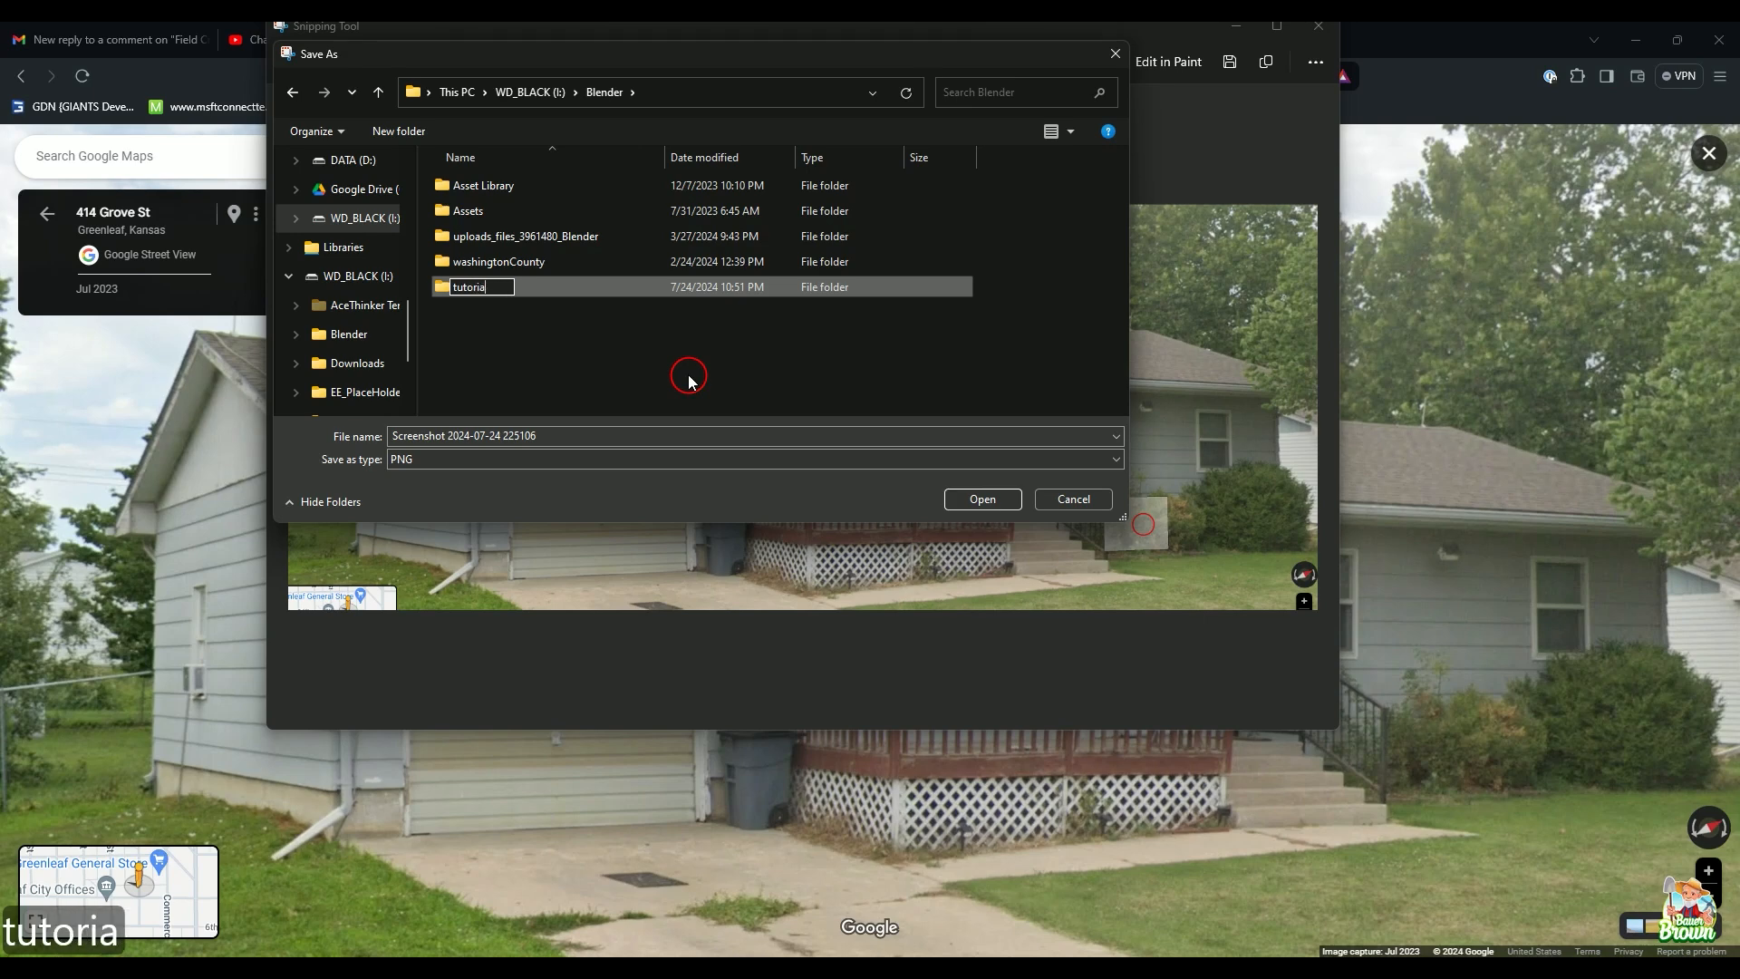
type("l SEries")
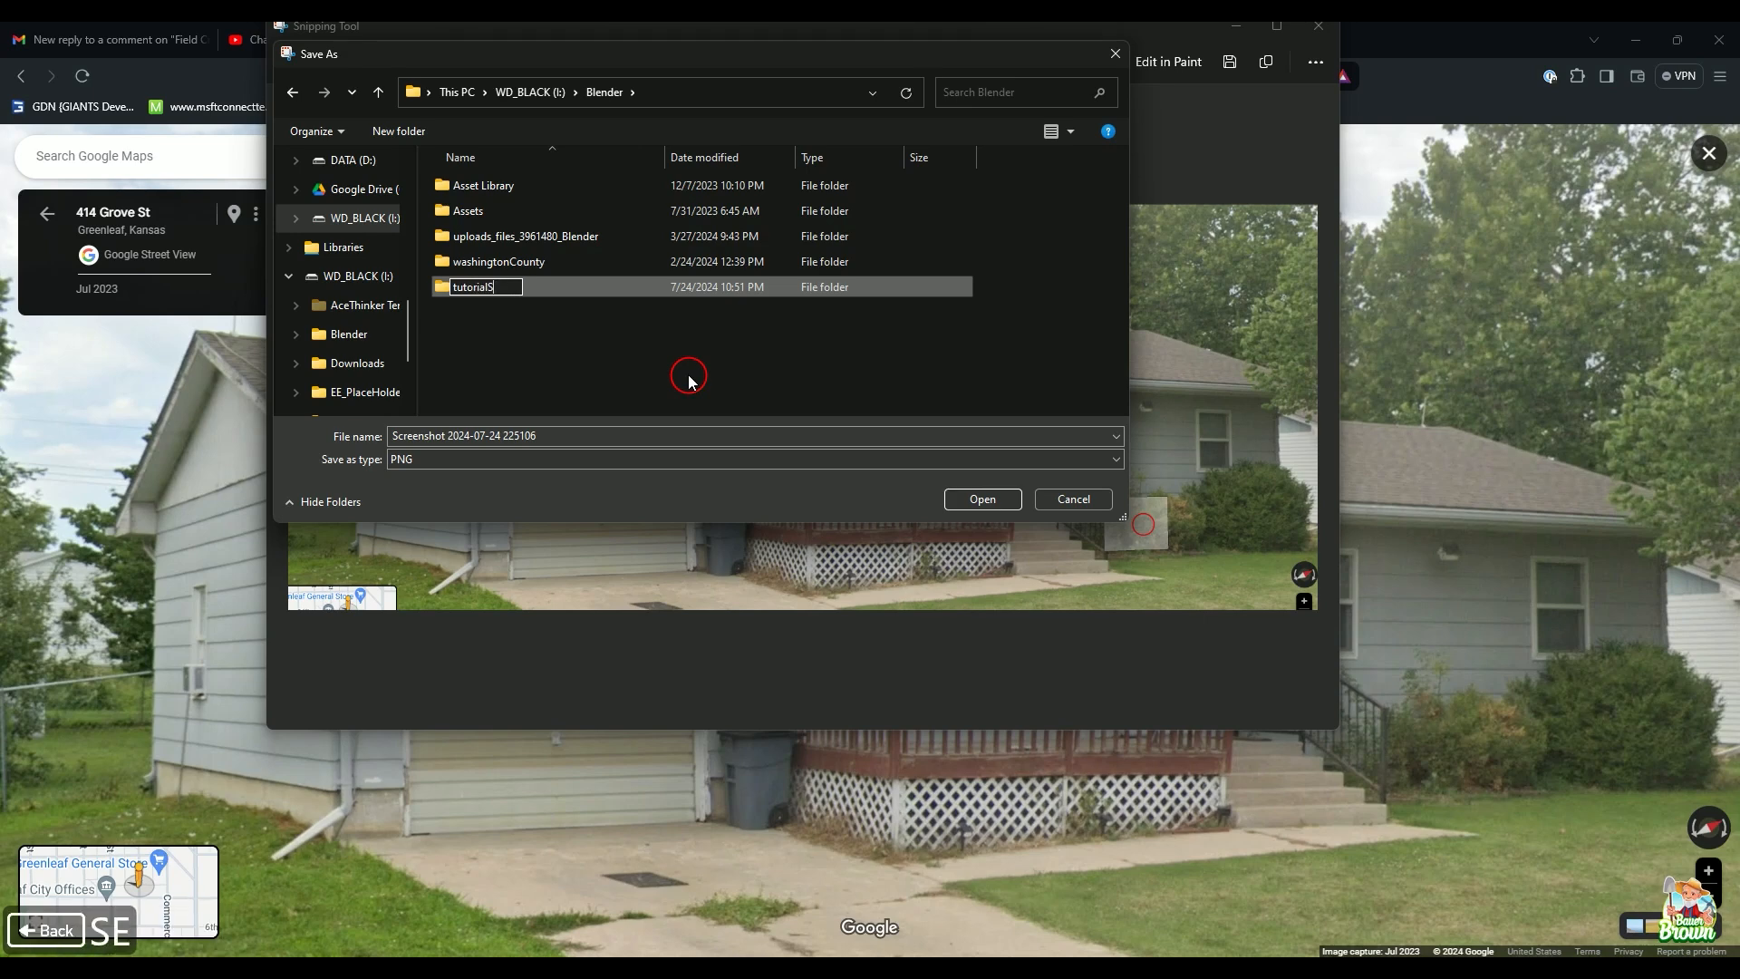
key("BackSpace")
key("BackSpace")
key("BackSpace")
key("BackSpace")
key("BackSpace")
key("BackSpace")
type("ert")
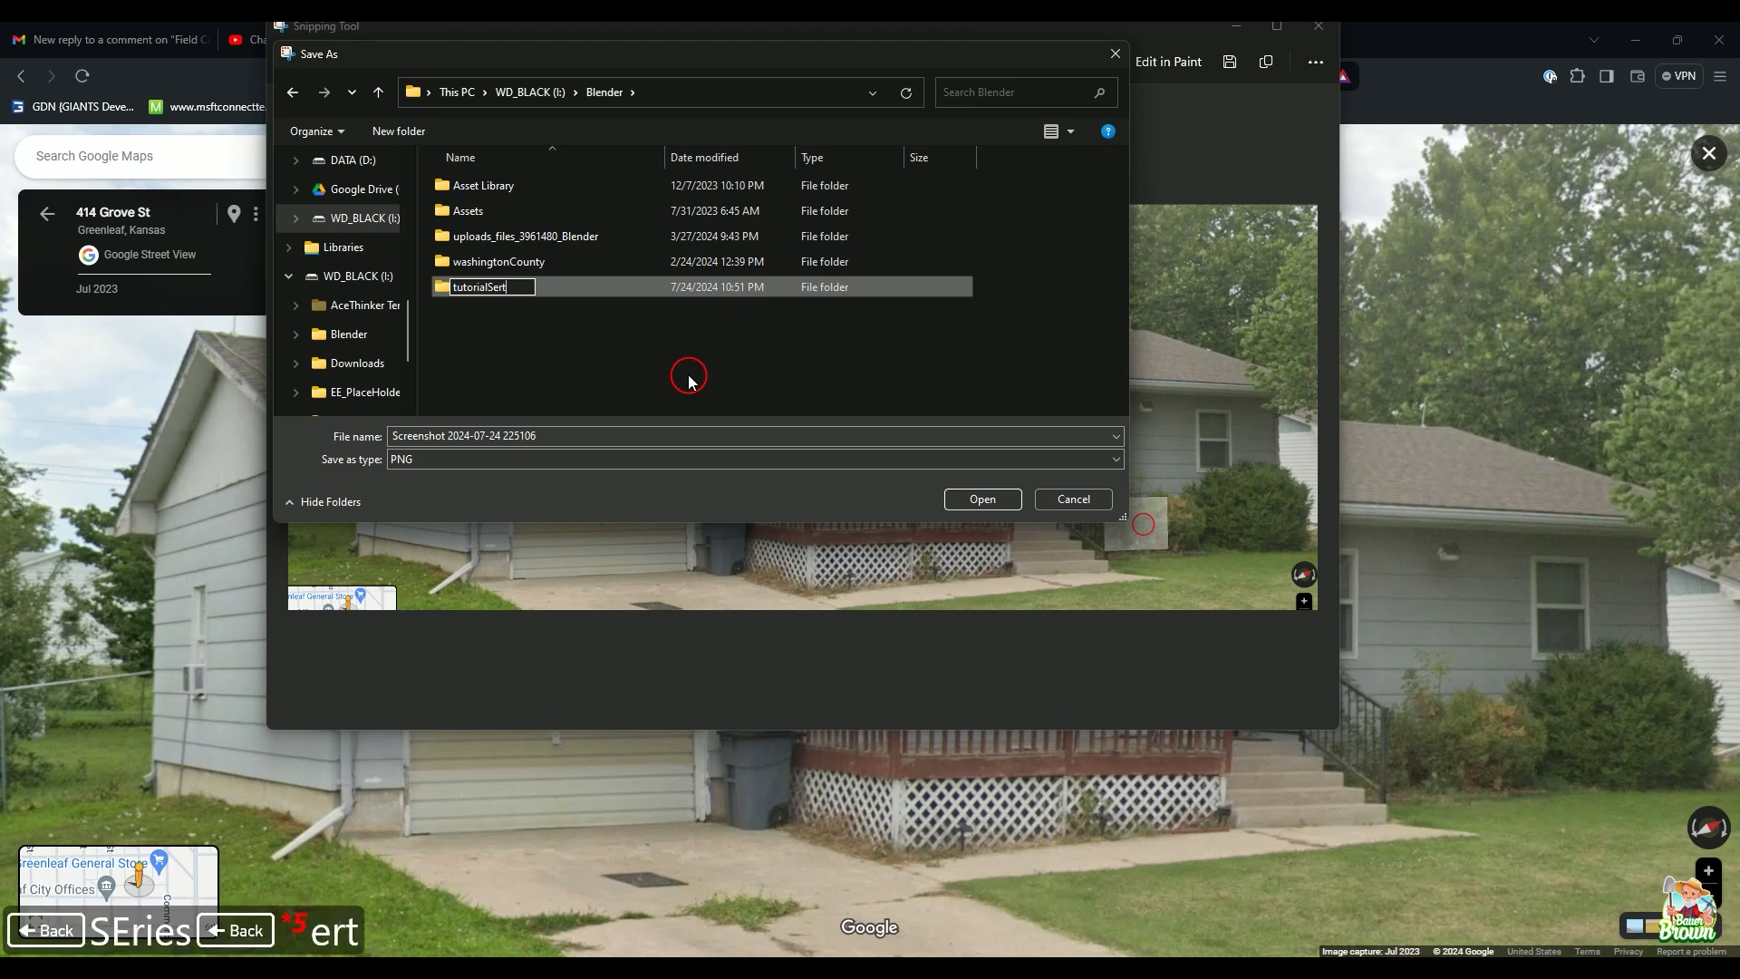
key("BackSpace")
type("ies")
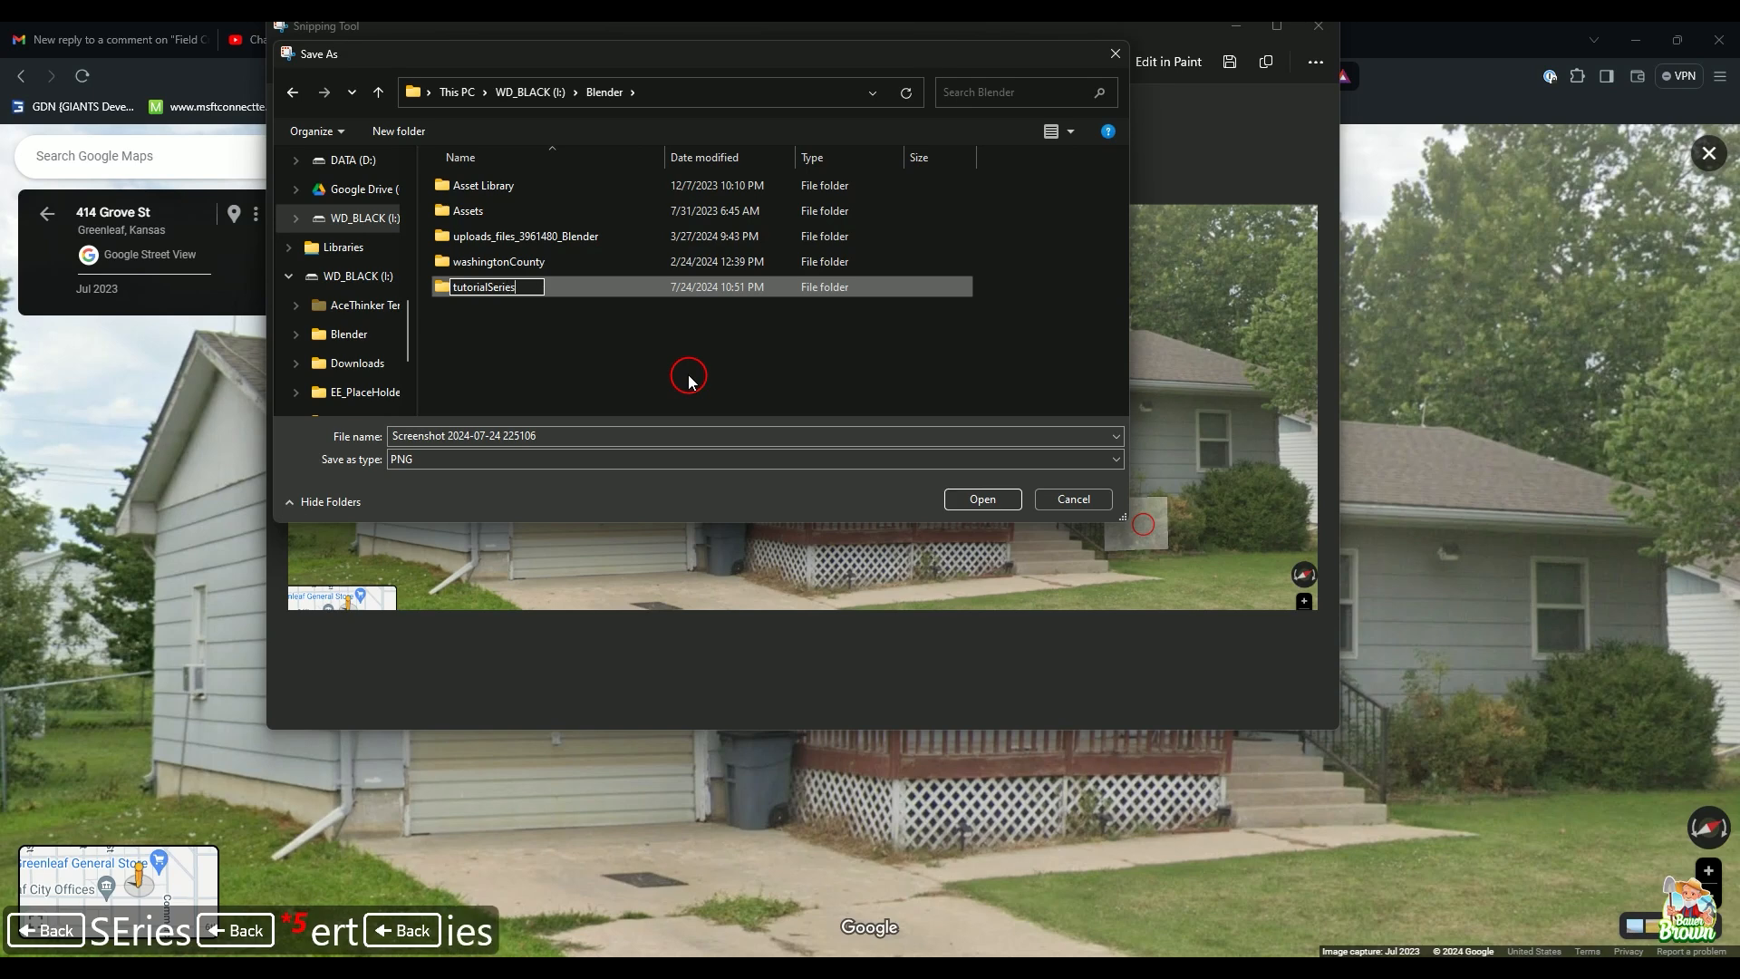
key("Return")
key("Return")
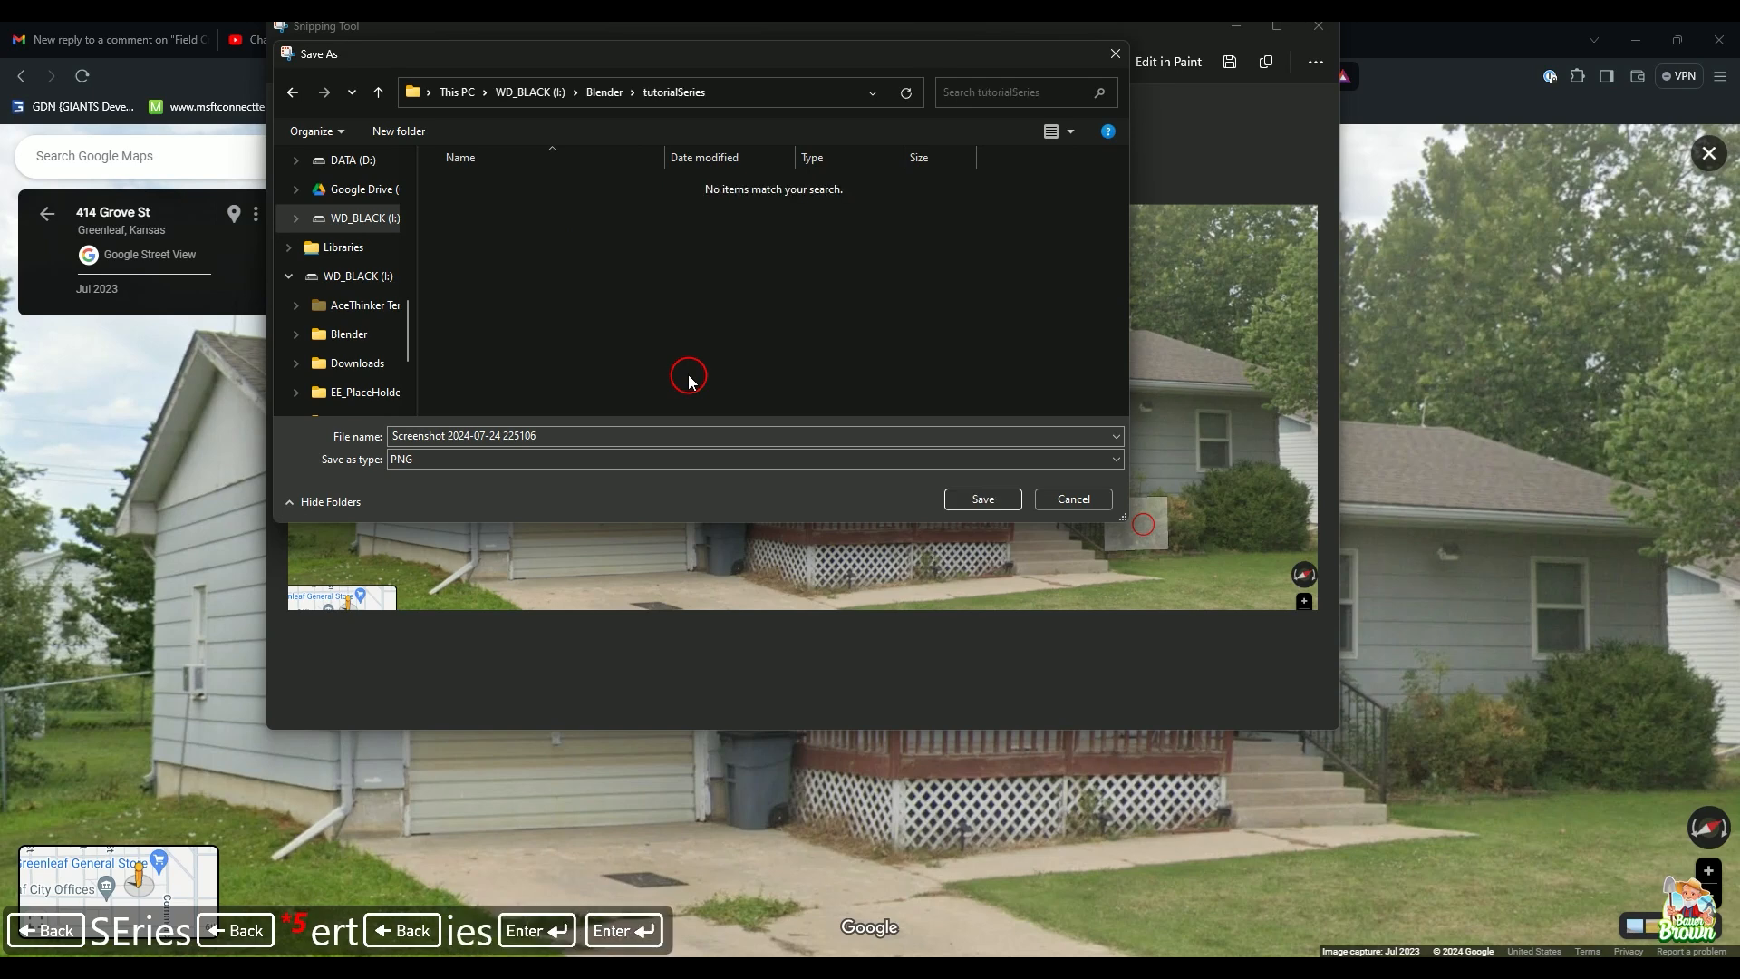
left_click(981, 499)
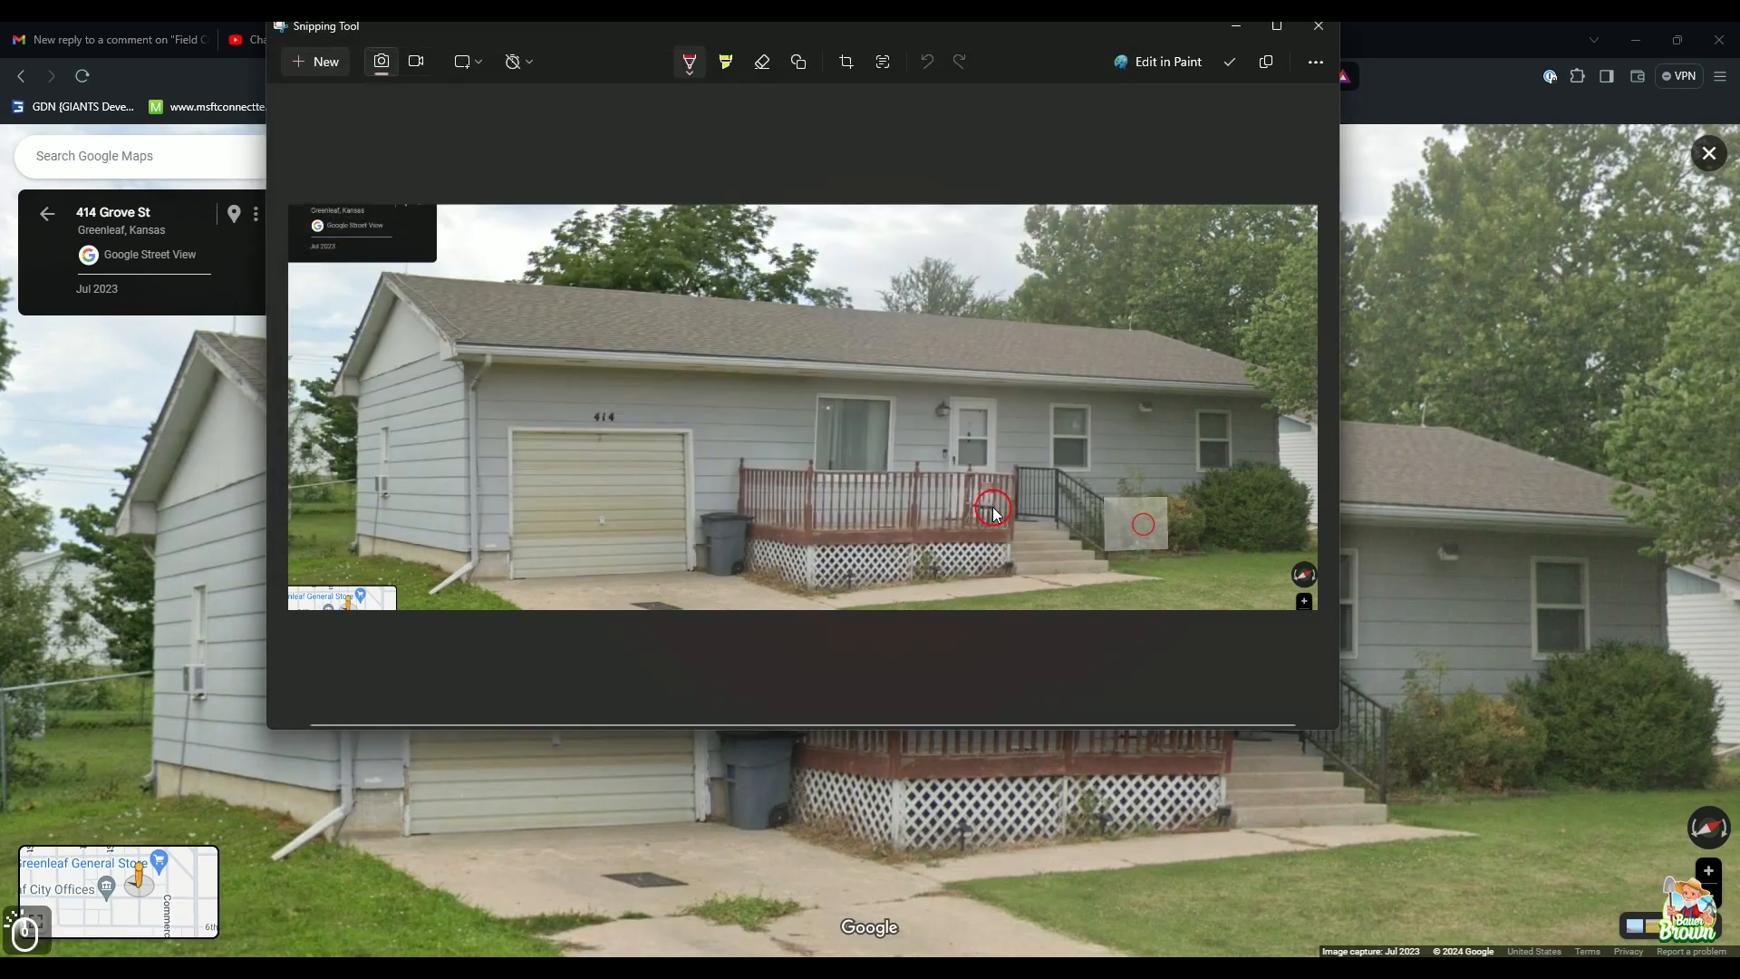
Step: Close Snipping Tool and dismiss the browser tab list
left_click(1319, 37)
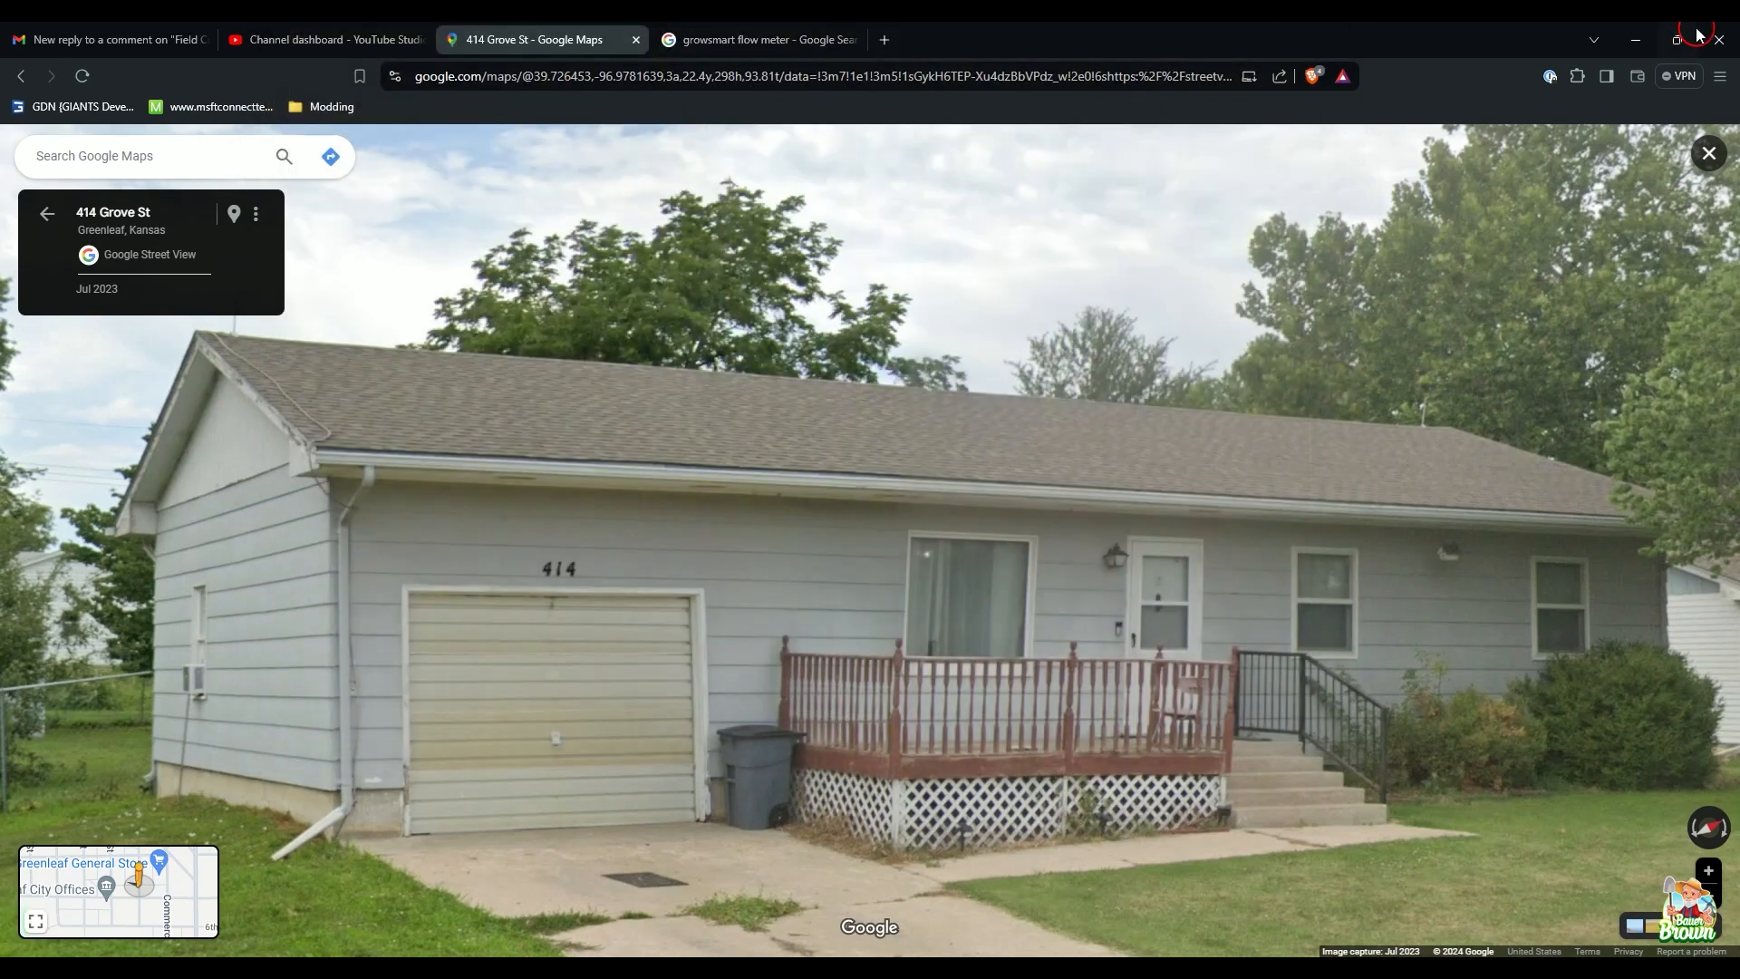
left_click(1591, 38)
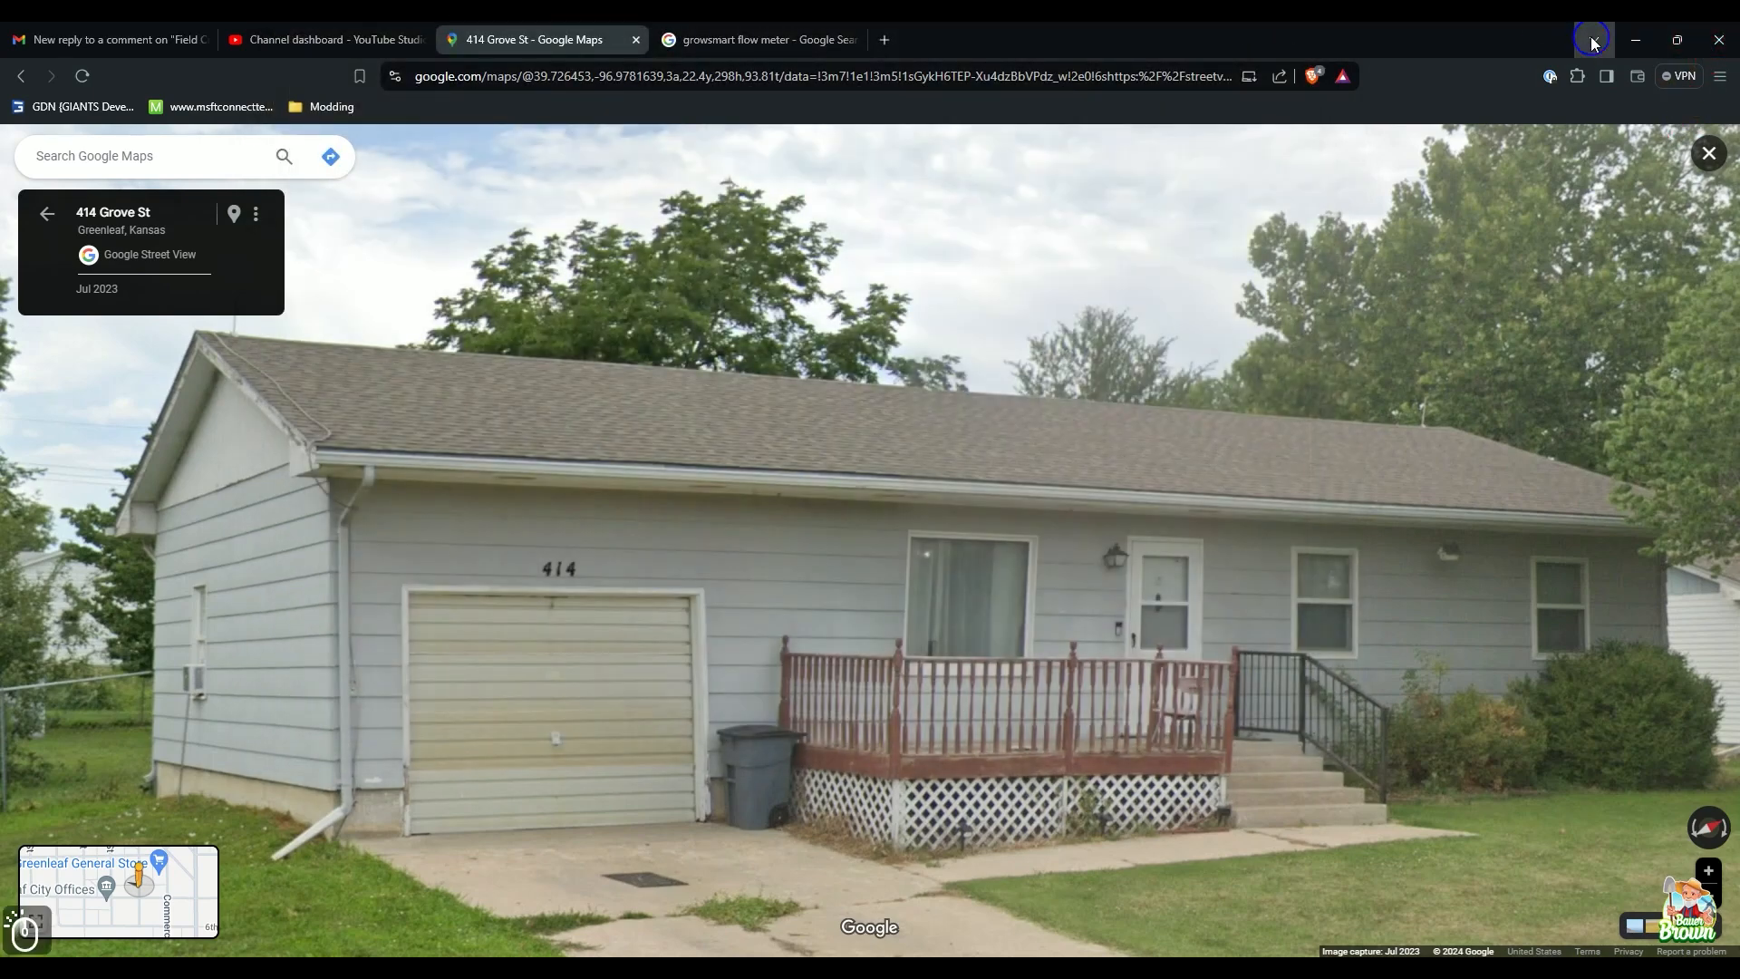
left_click(1521, 36)
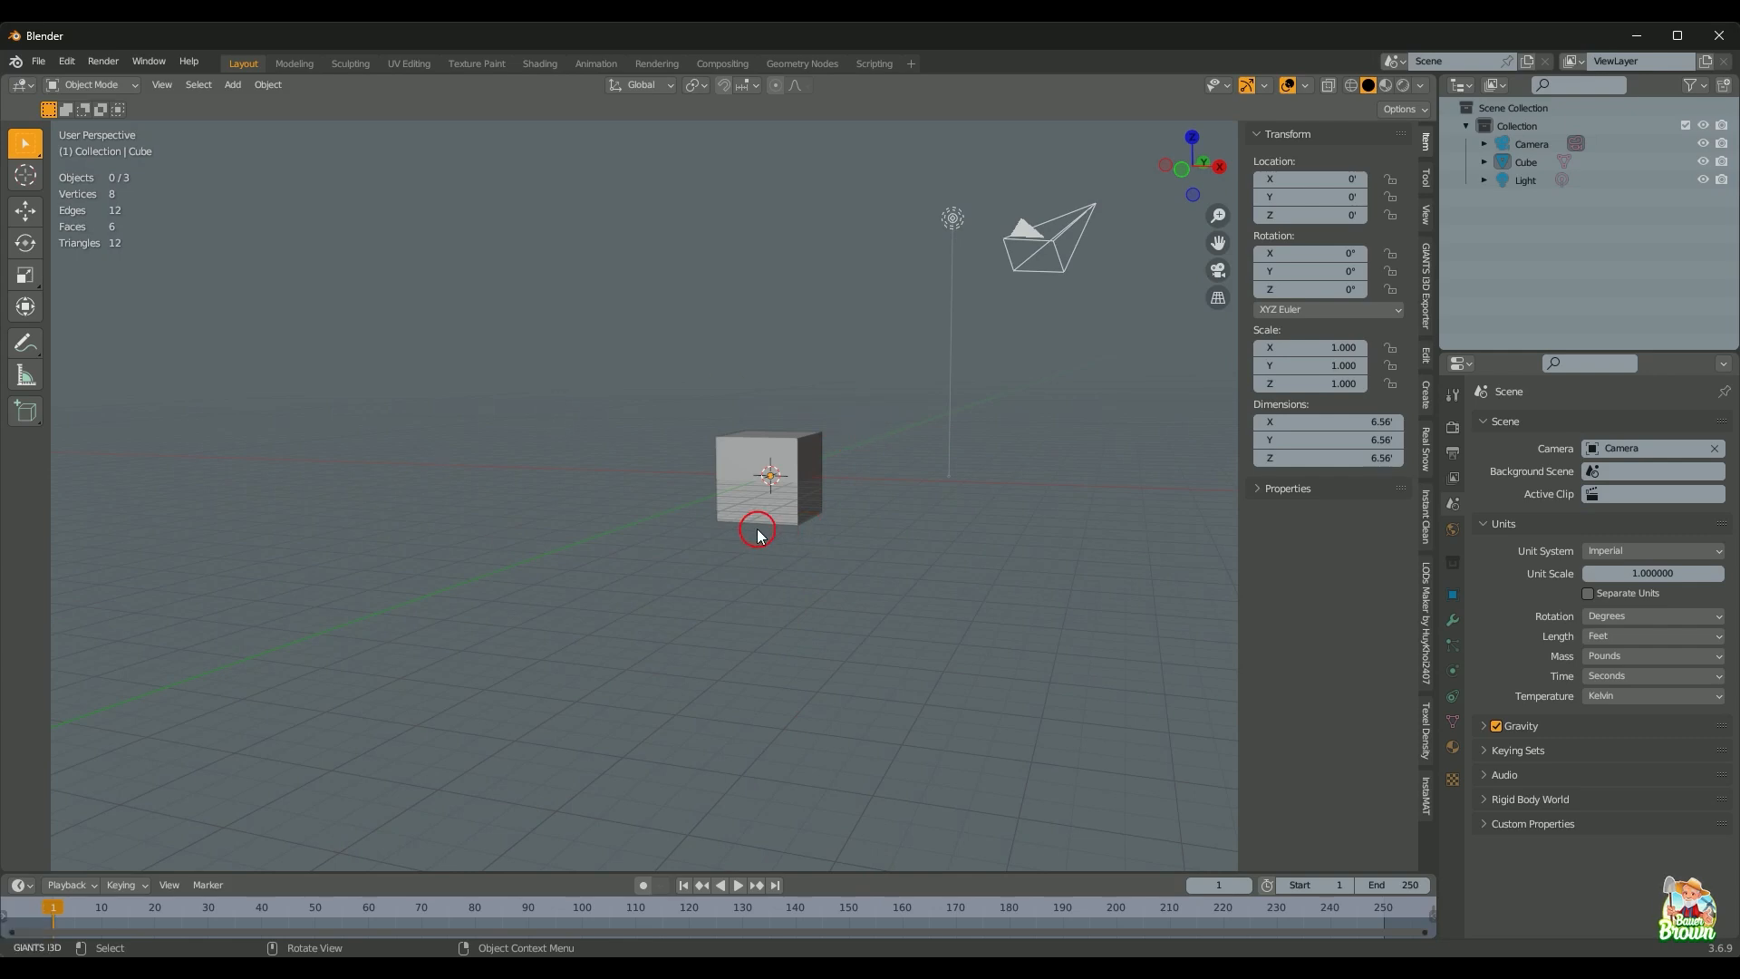
middle_click_drag(758, 535, 914, 552)
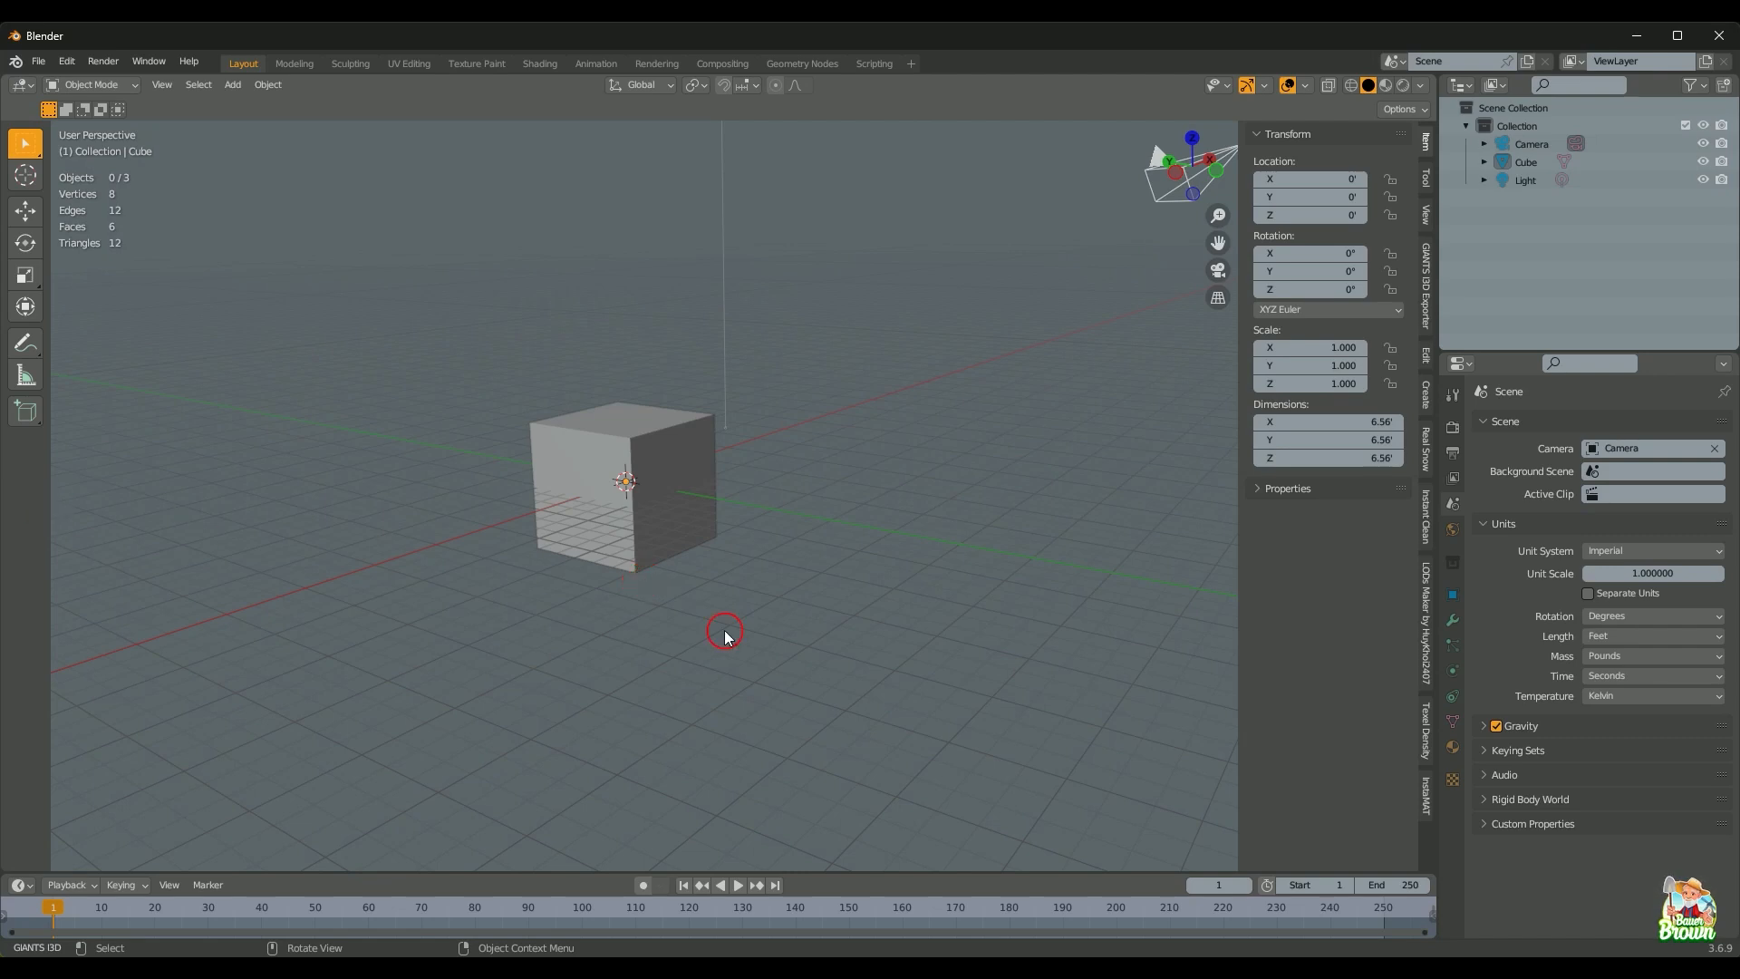
middle_click_drag(710, 571, 760, 558)
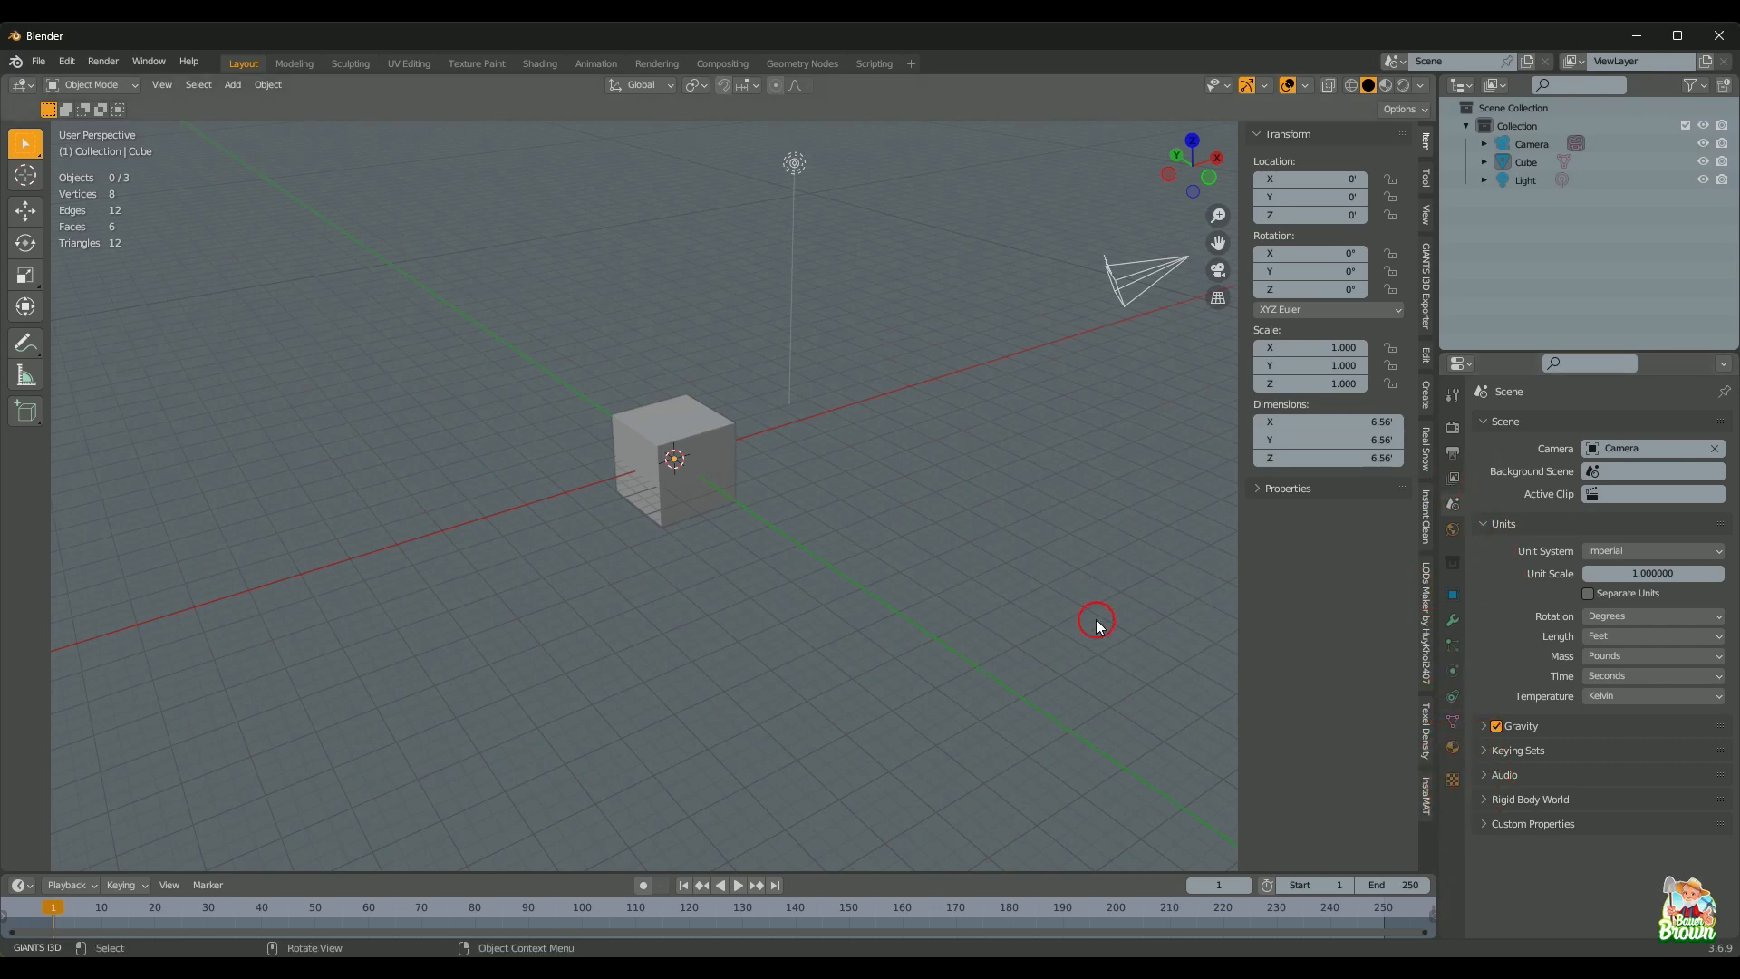
Step: Enable Background Images on the camera's Object Data properties and add an empty image entry
left_click(1545, 143)
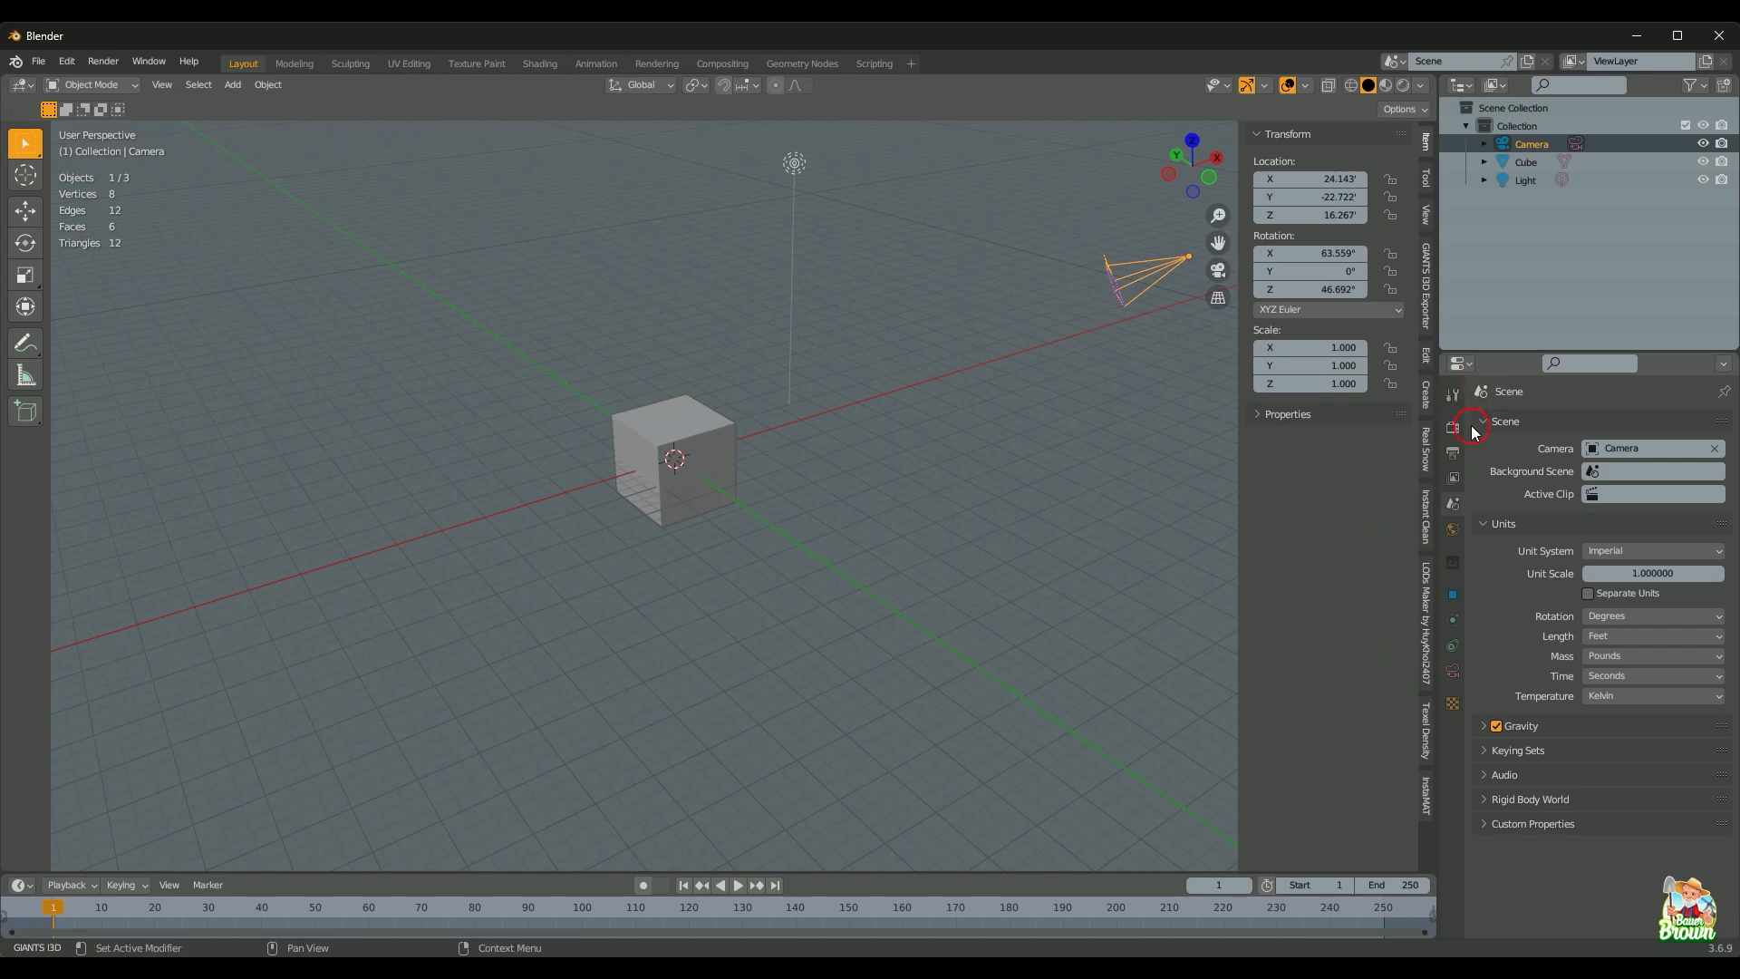
left_click(1454, 670)
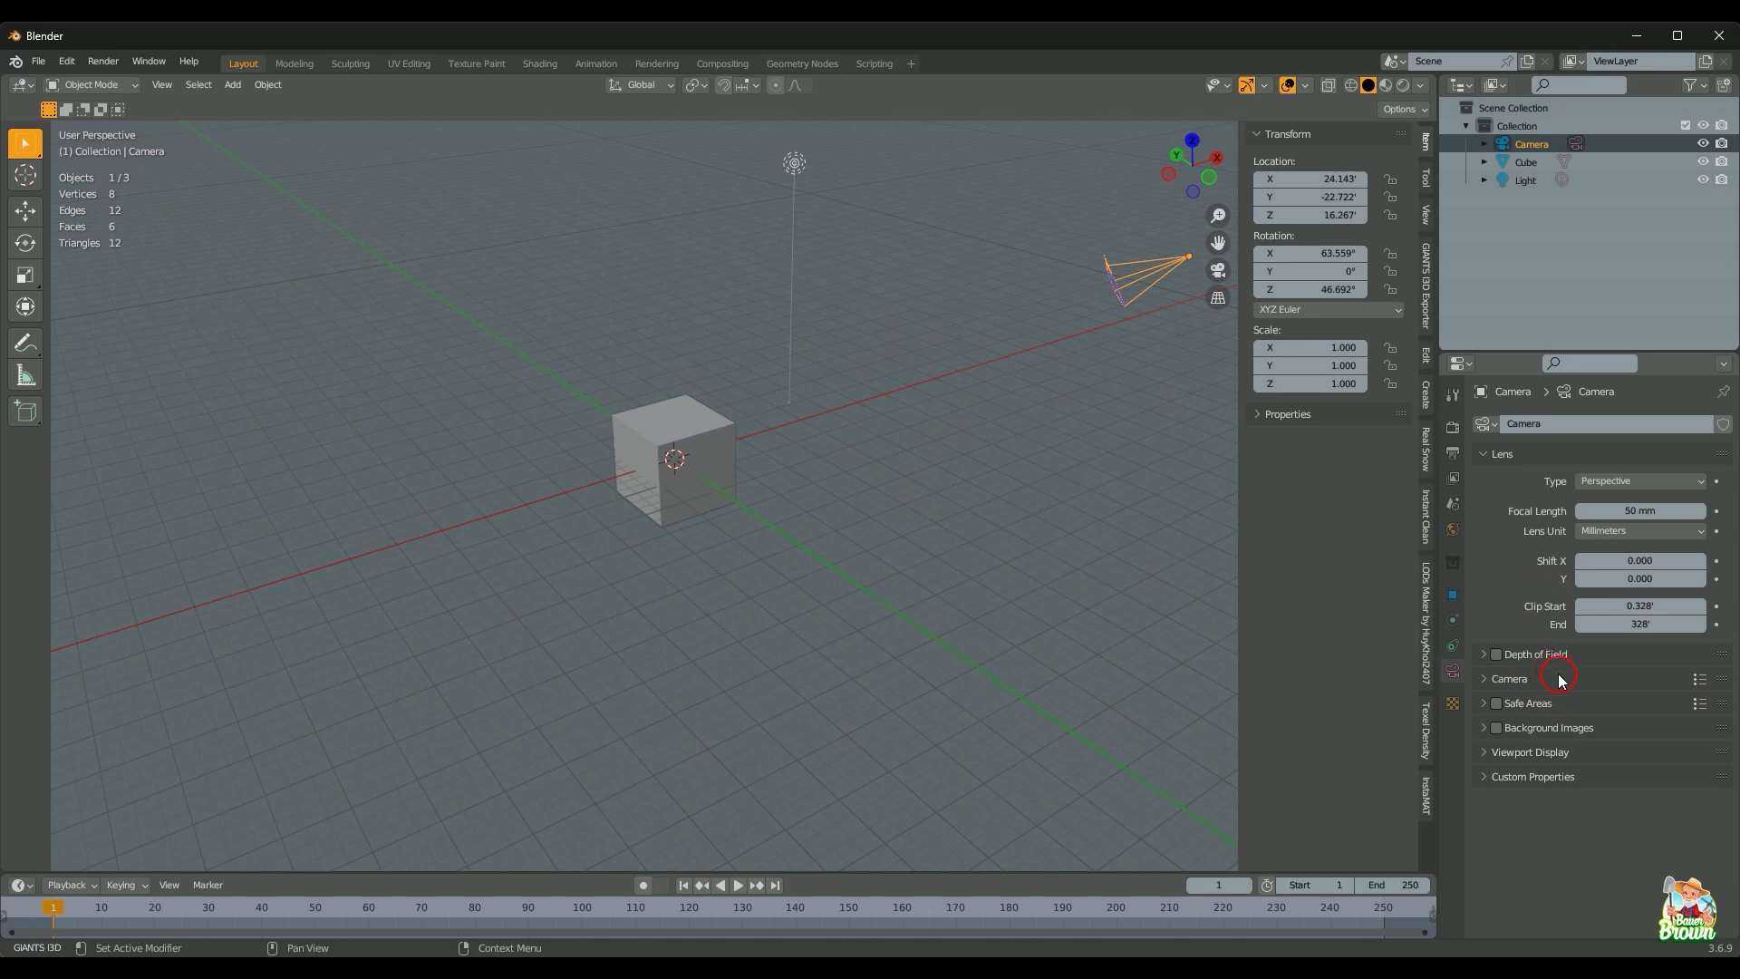
left_click(1495, 729)
left_click(1484, 729)
left_click(1581, 756)
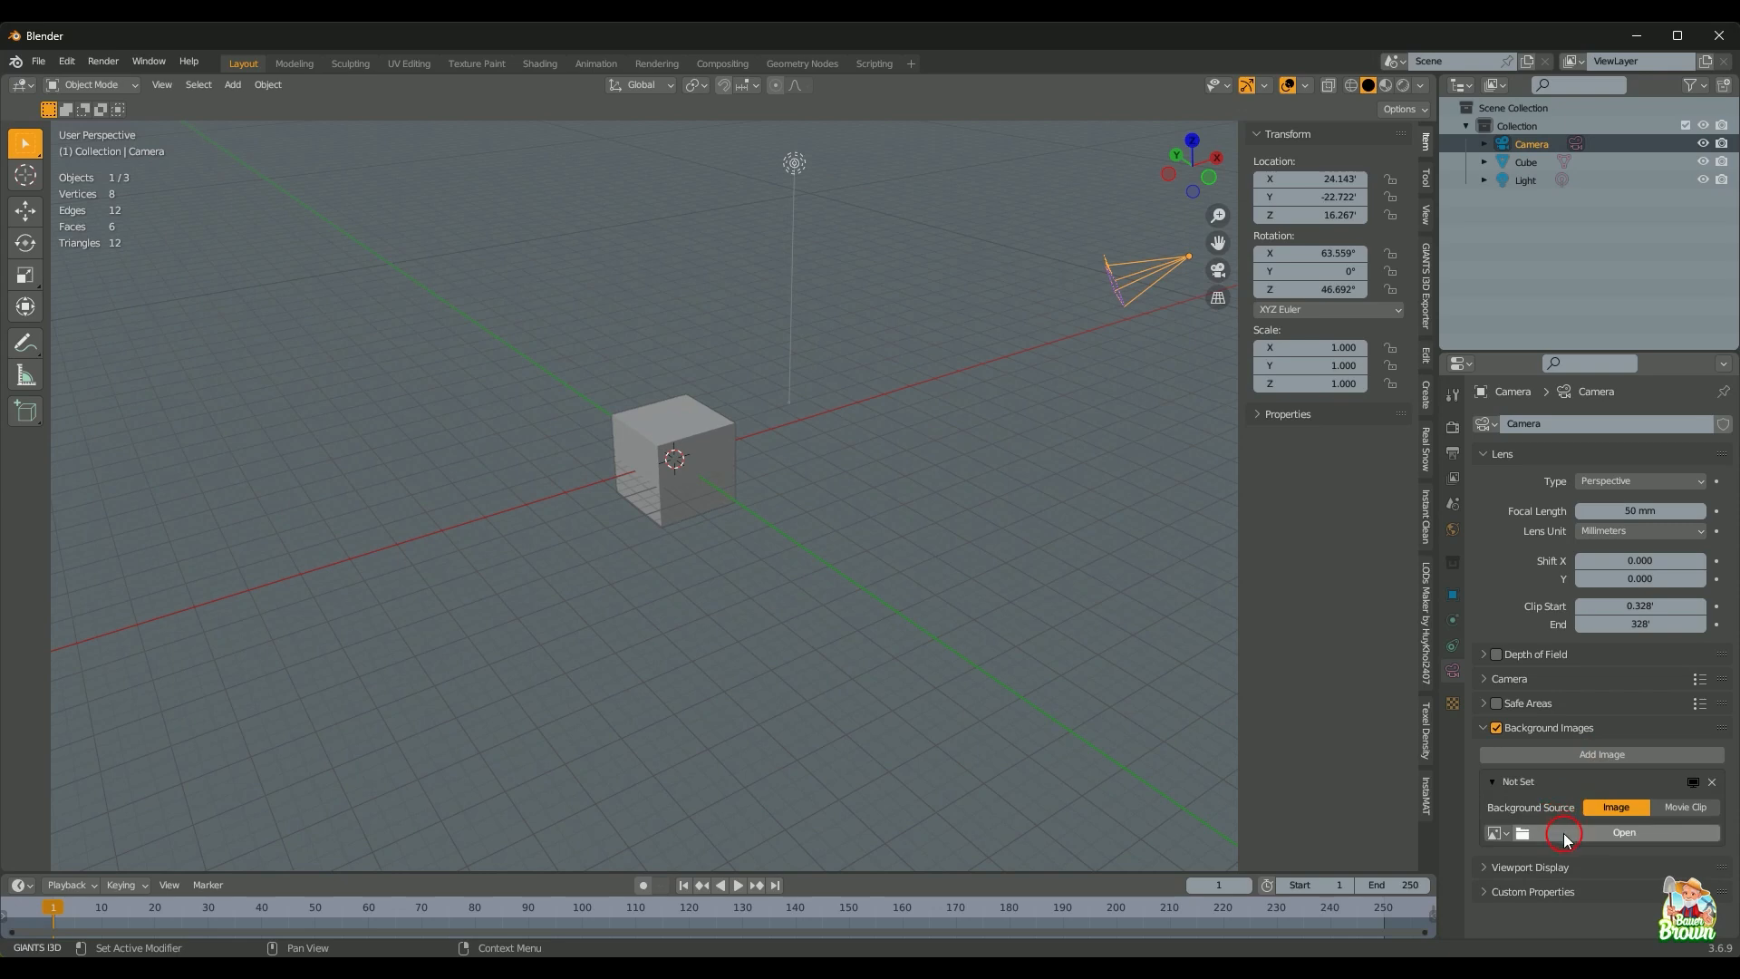
Step: Load the Street View screenshot PNG from I:\Blender\tutorialSeries as the background image
left_click(1565, 838)
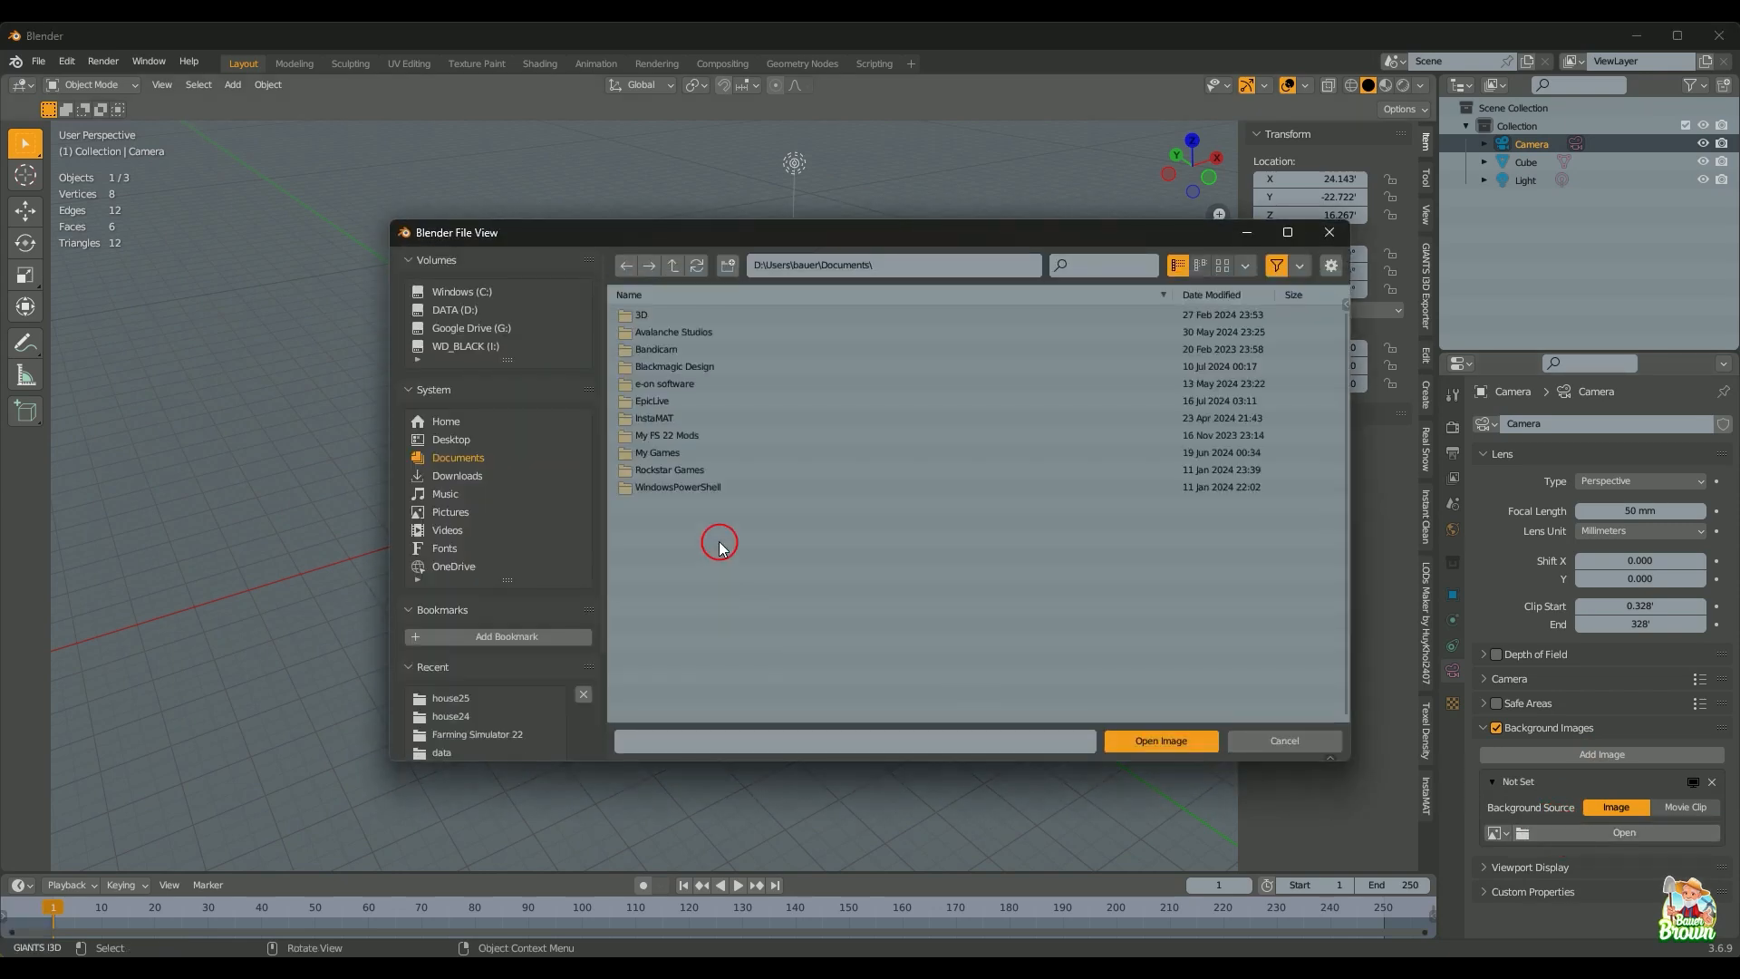
left_click(473, 314)
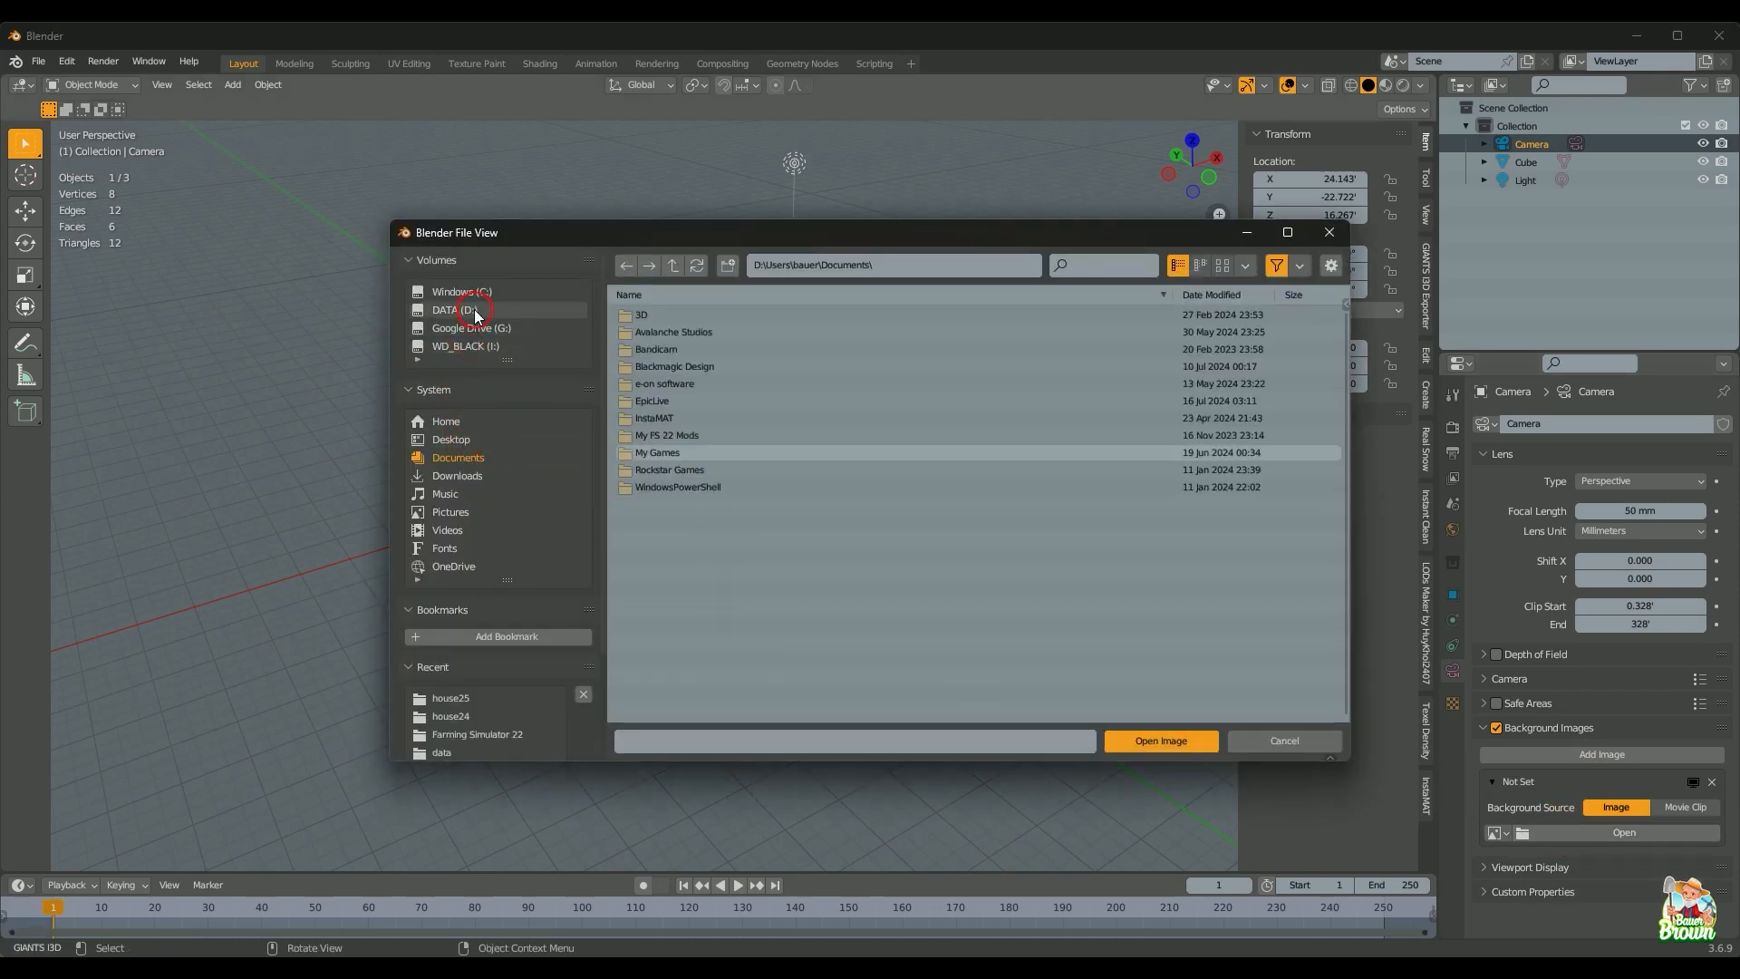
left_click(471, 345)
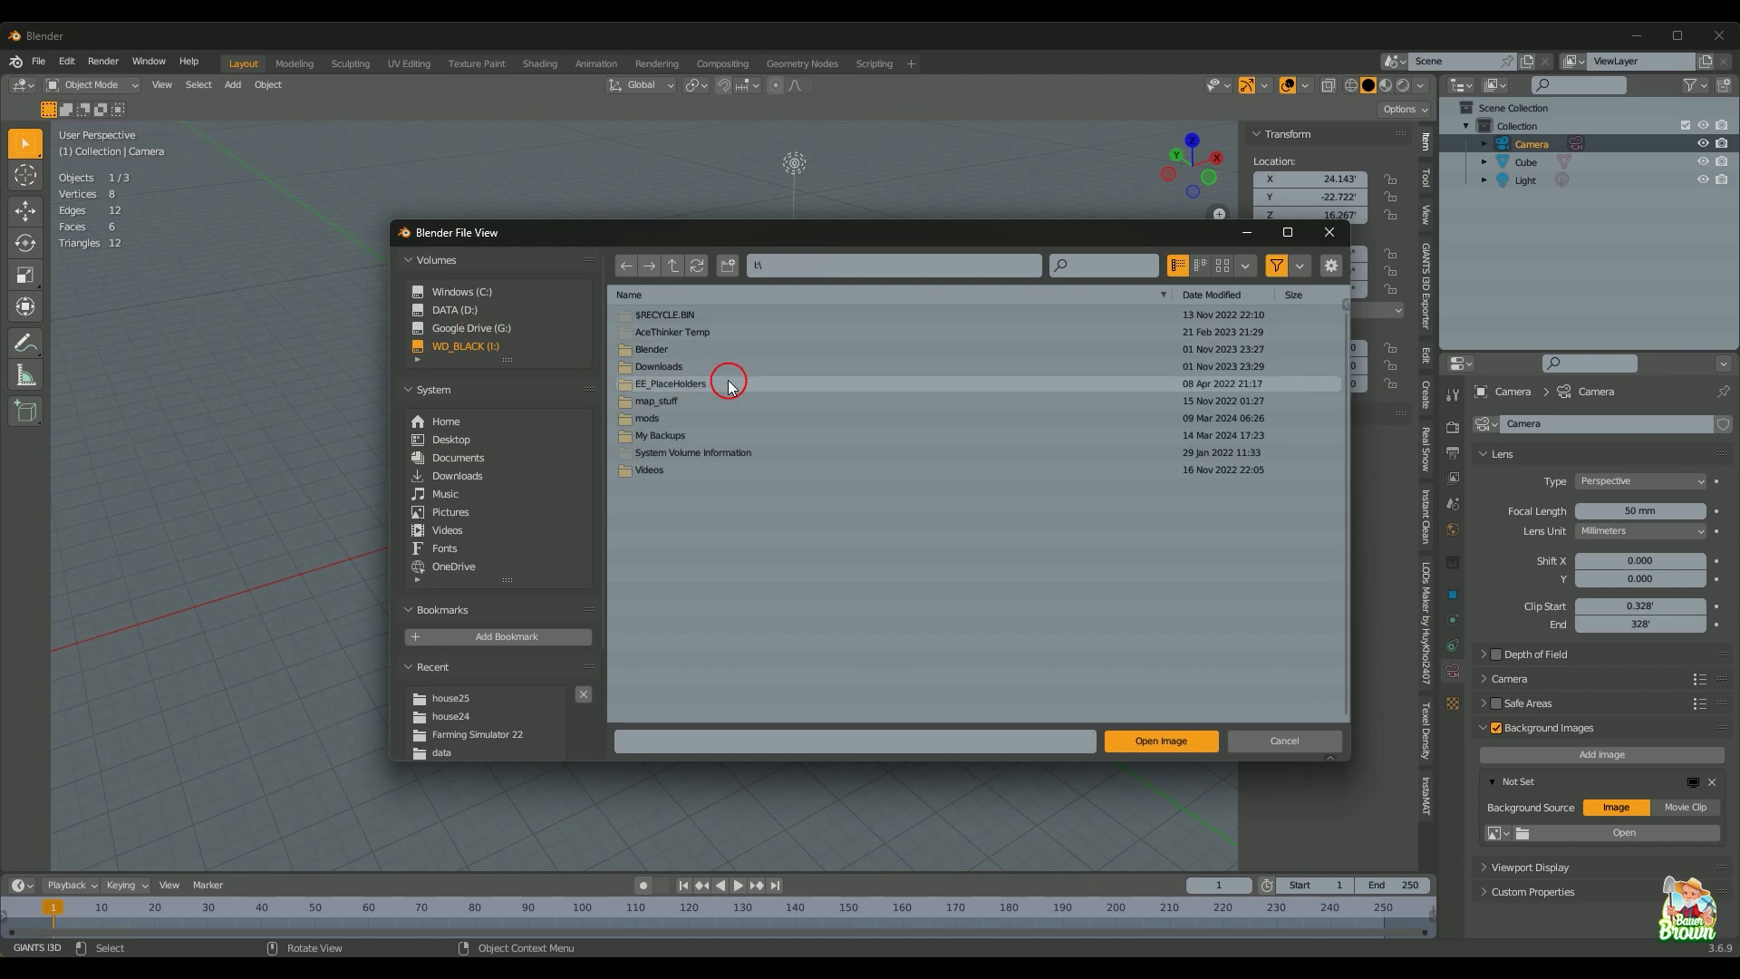
double_click(722, 349)
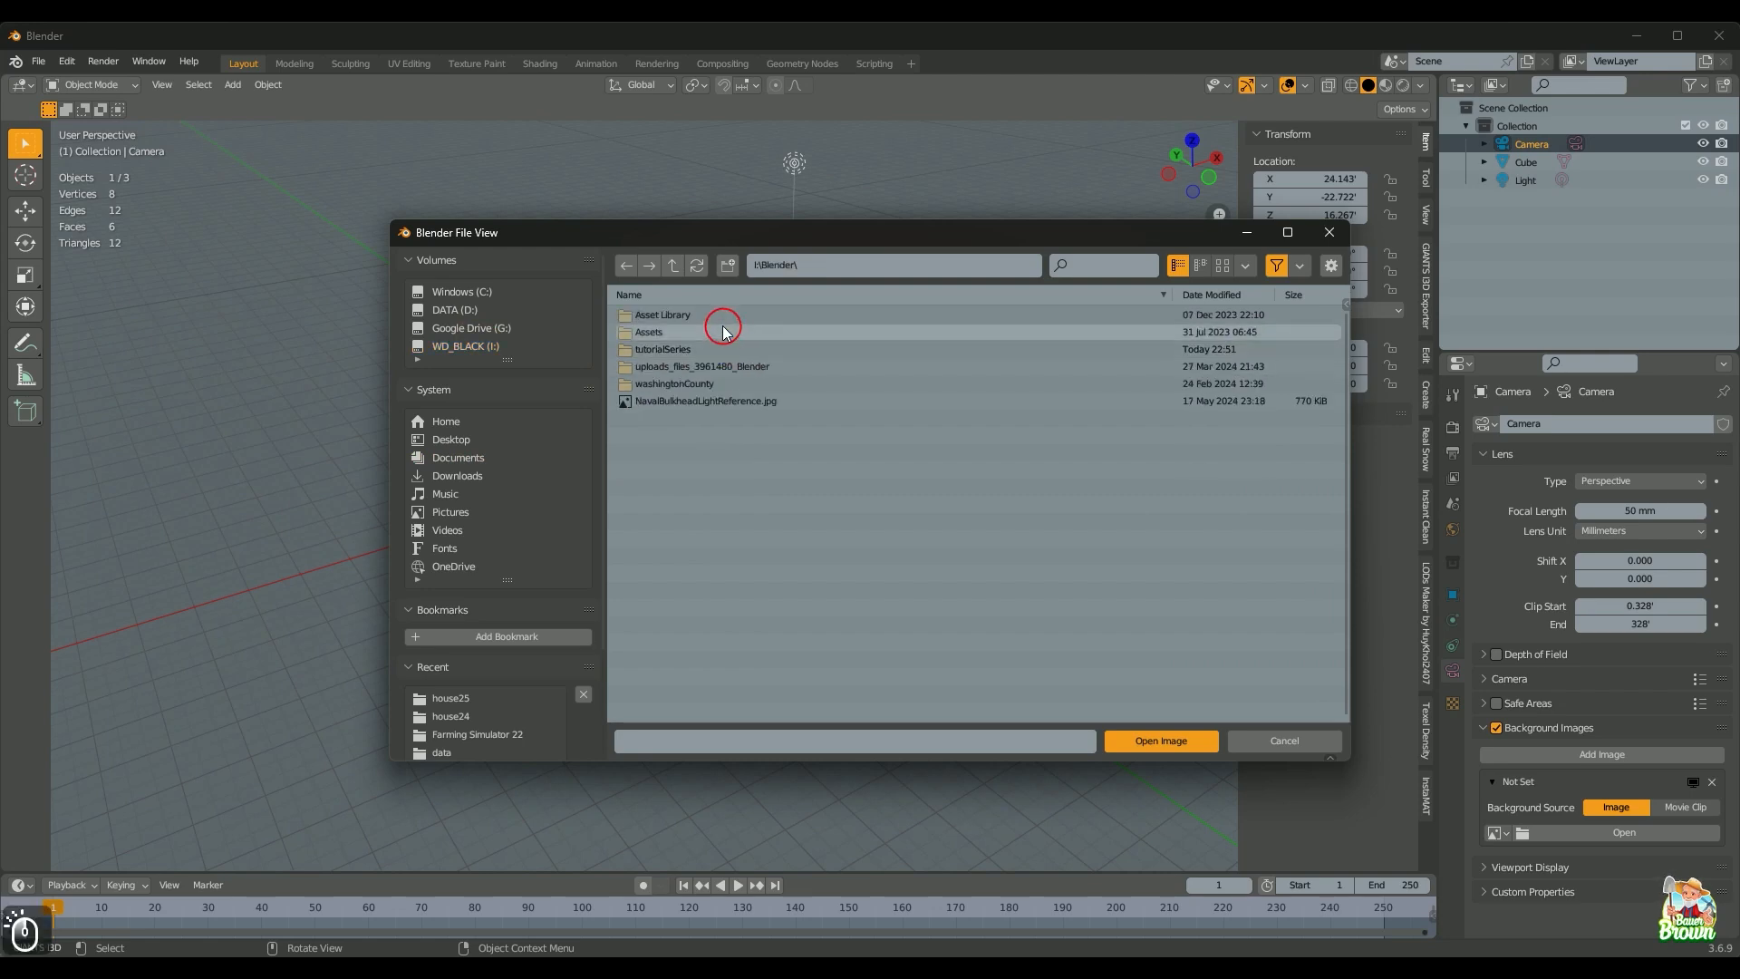
double_click(718, 349)
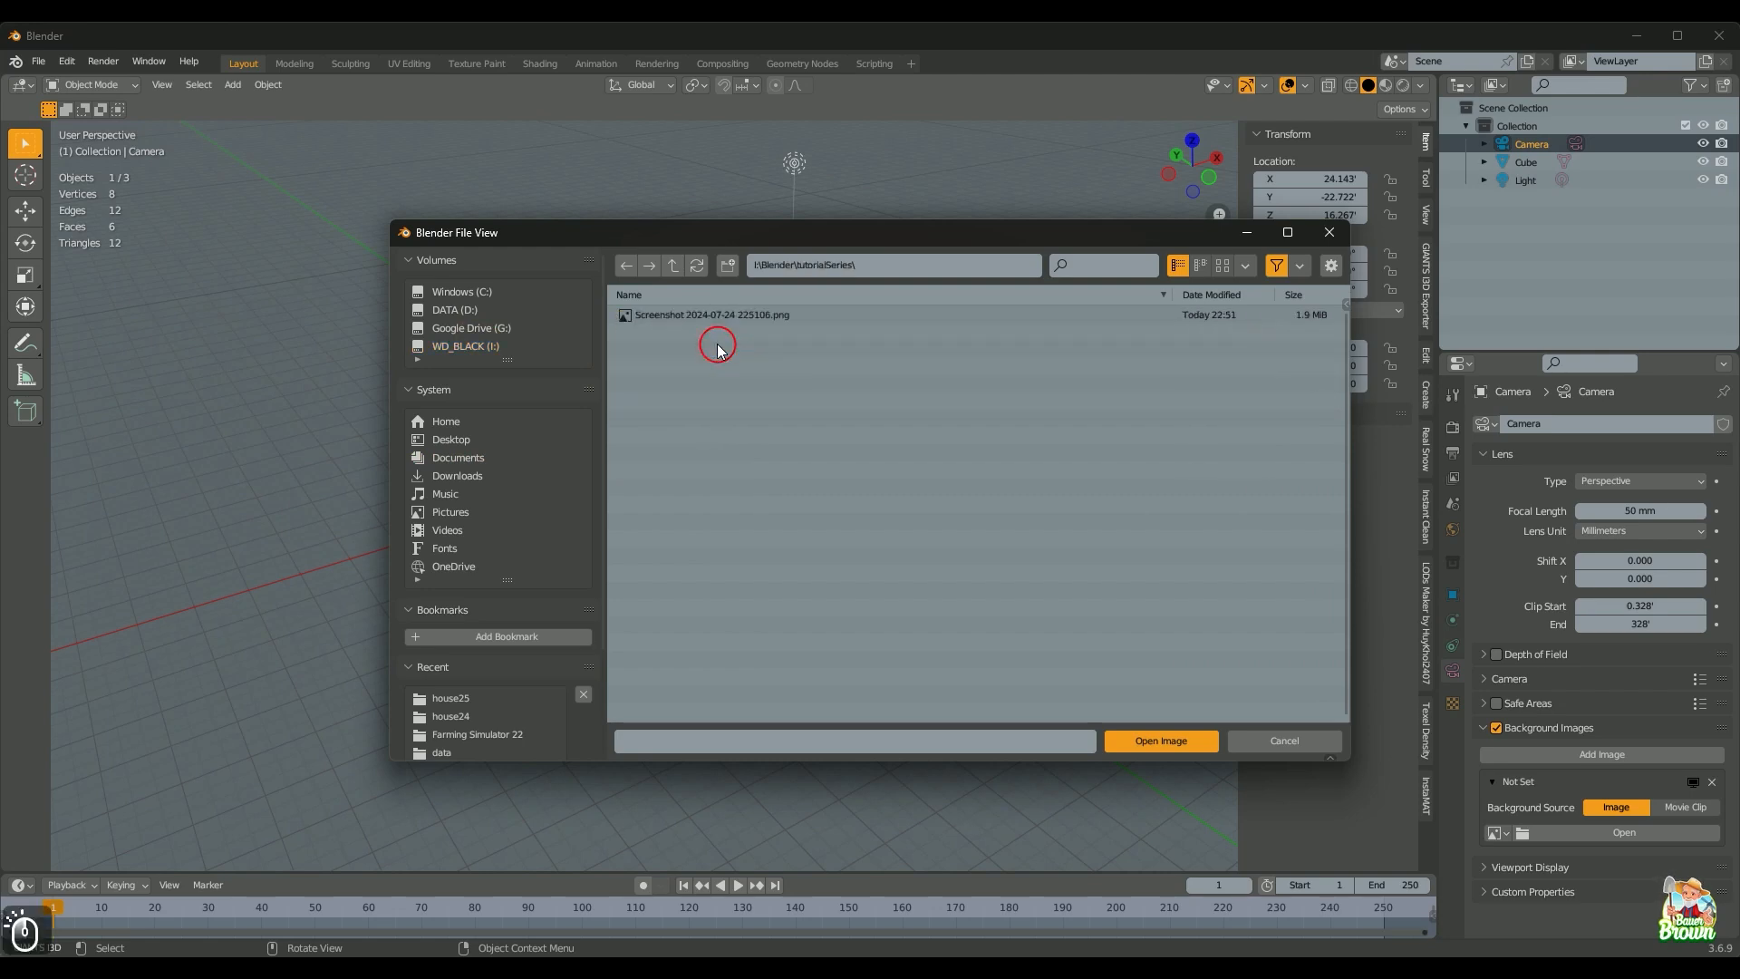
left_click(711, 315)
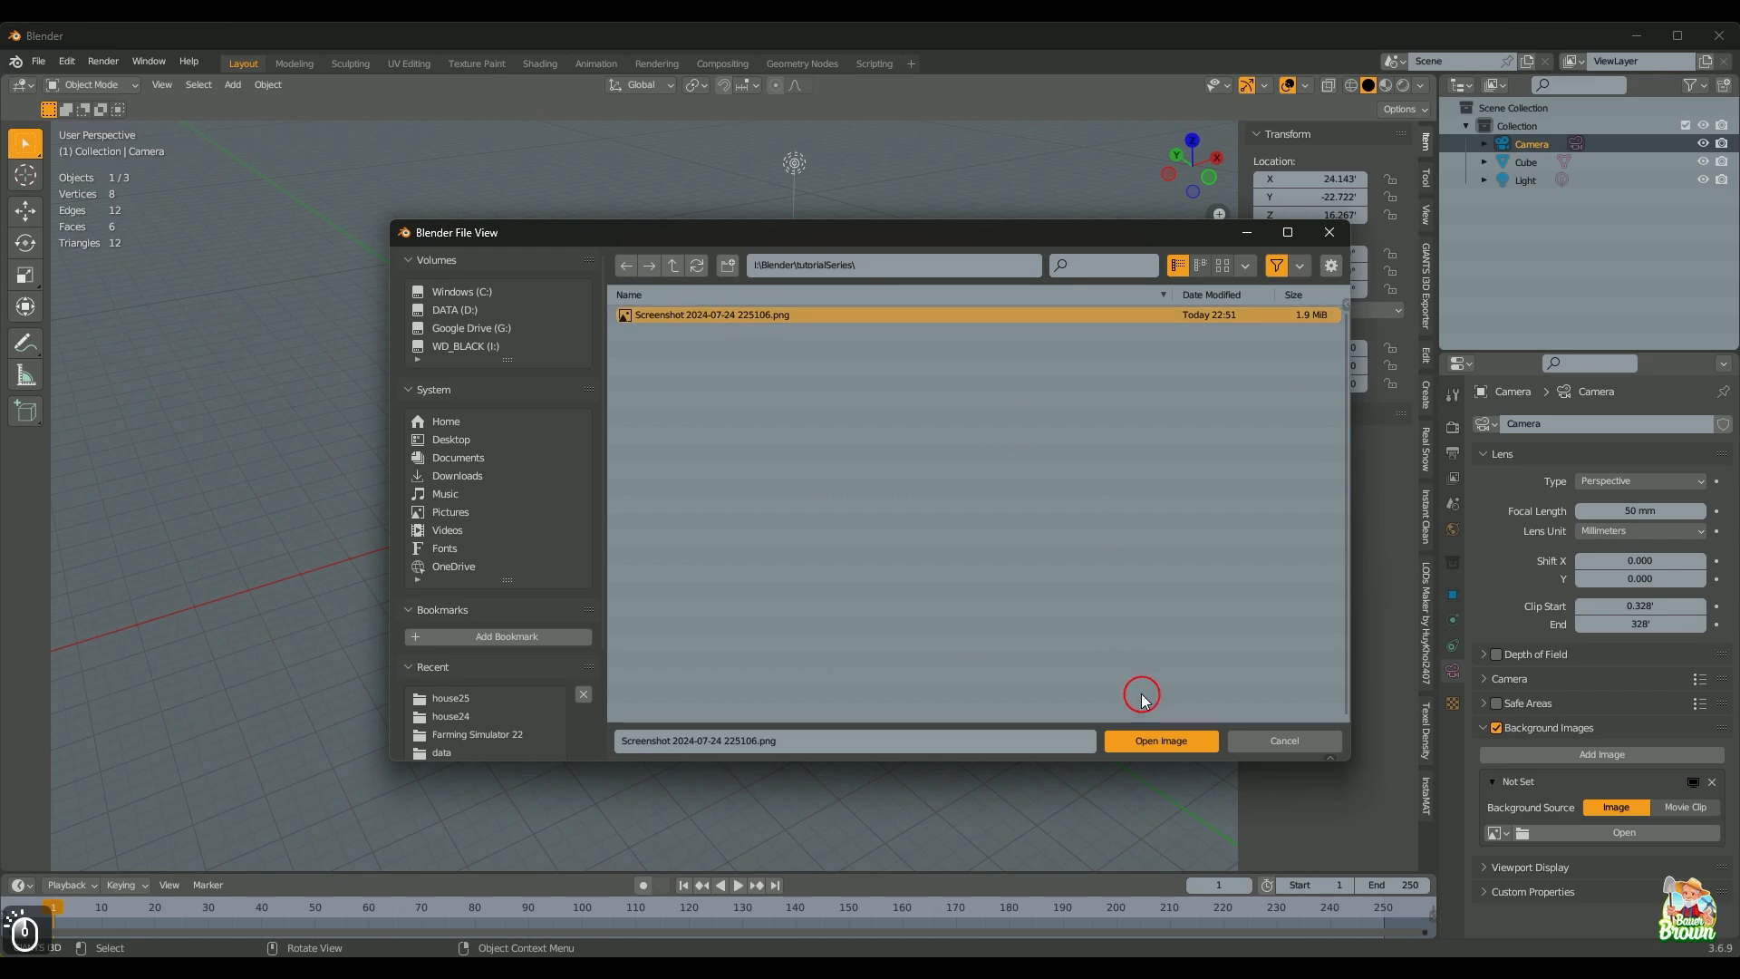
left_click(1155, 739)
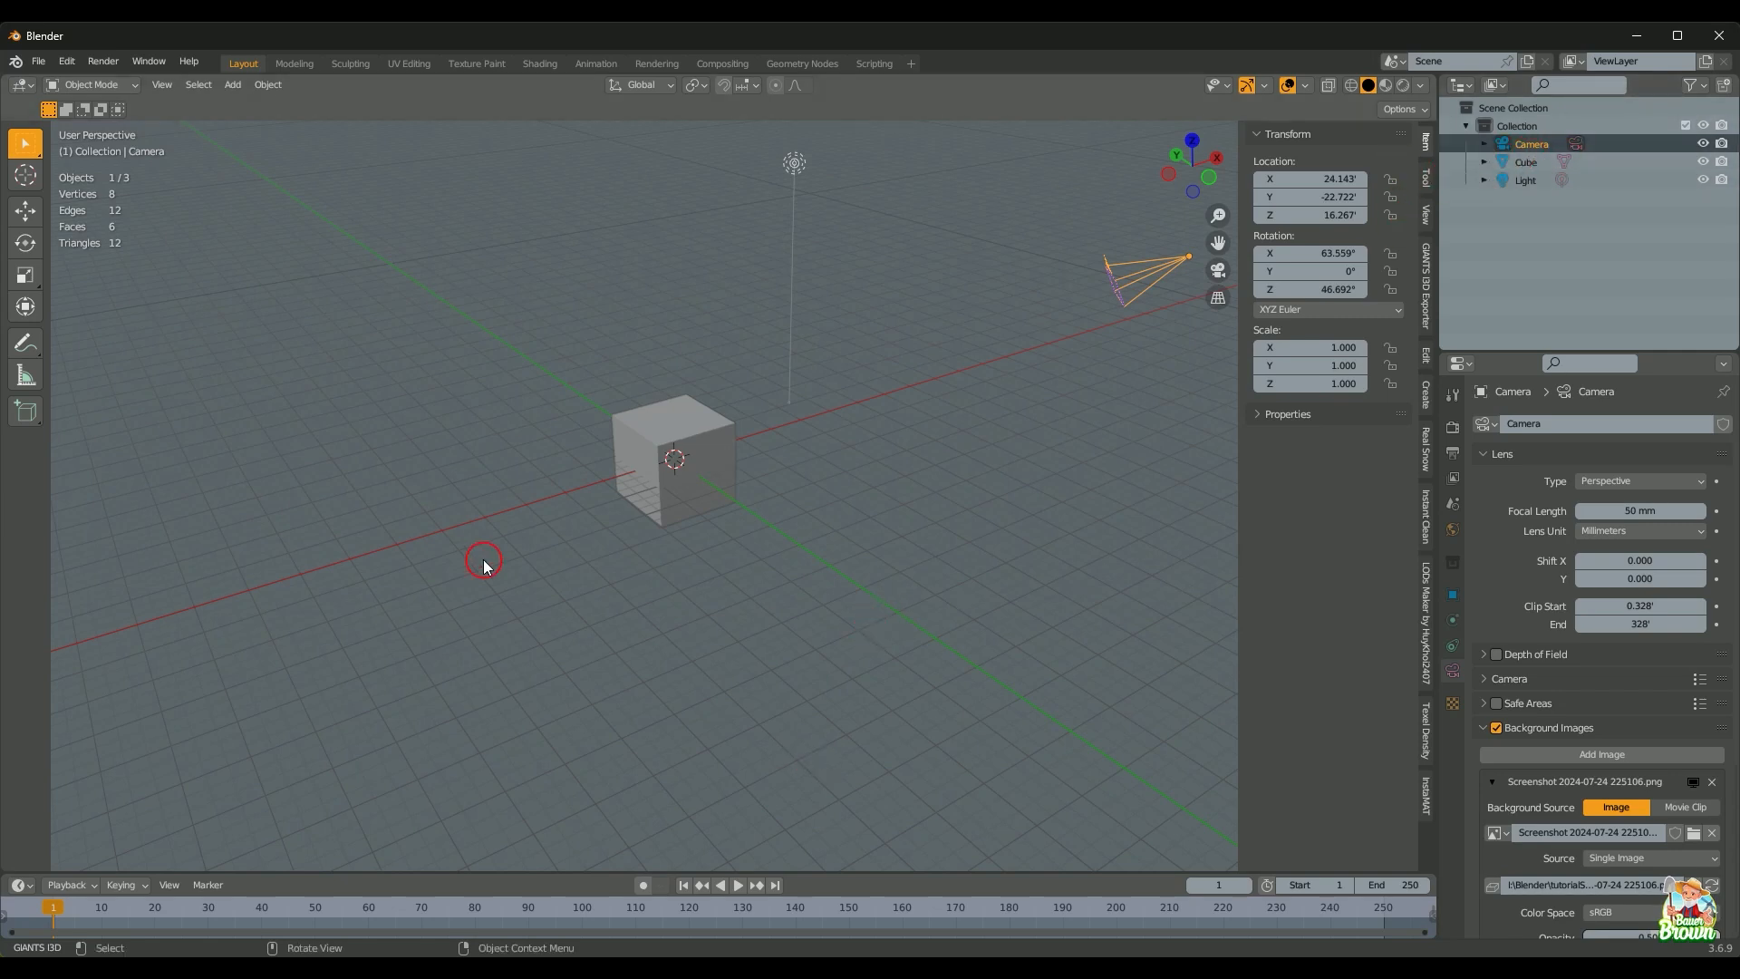
Step: Look through the camera (Numpad 0) and zoom in so the house photo fills the frame behind the cube
key("KP_0")
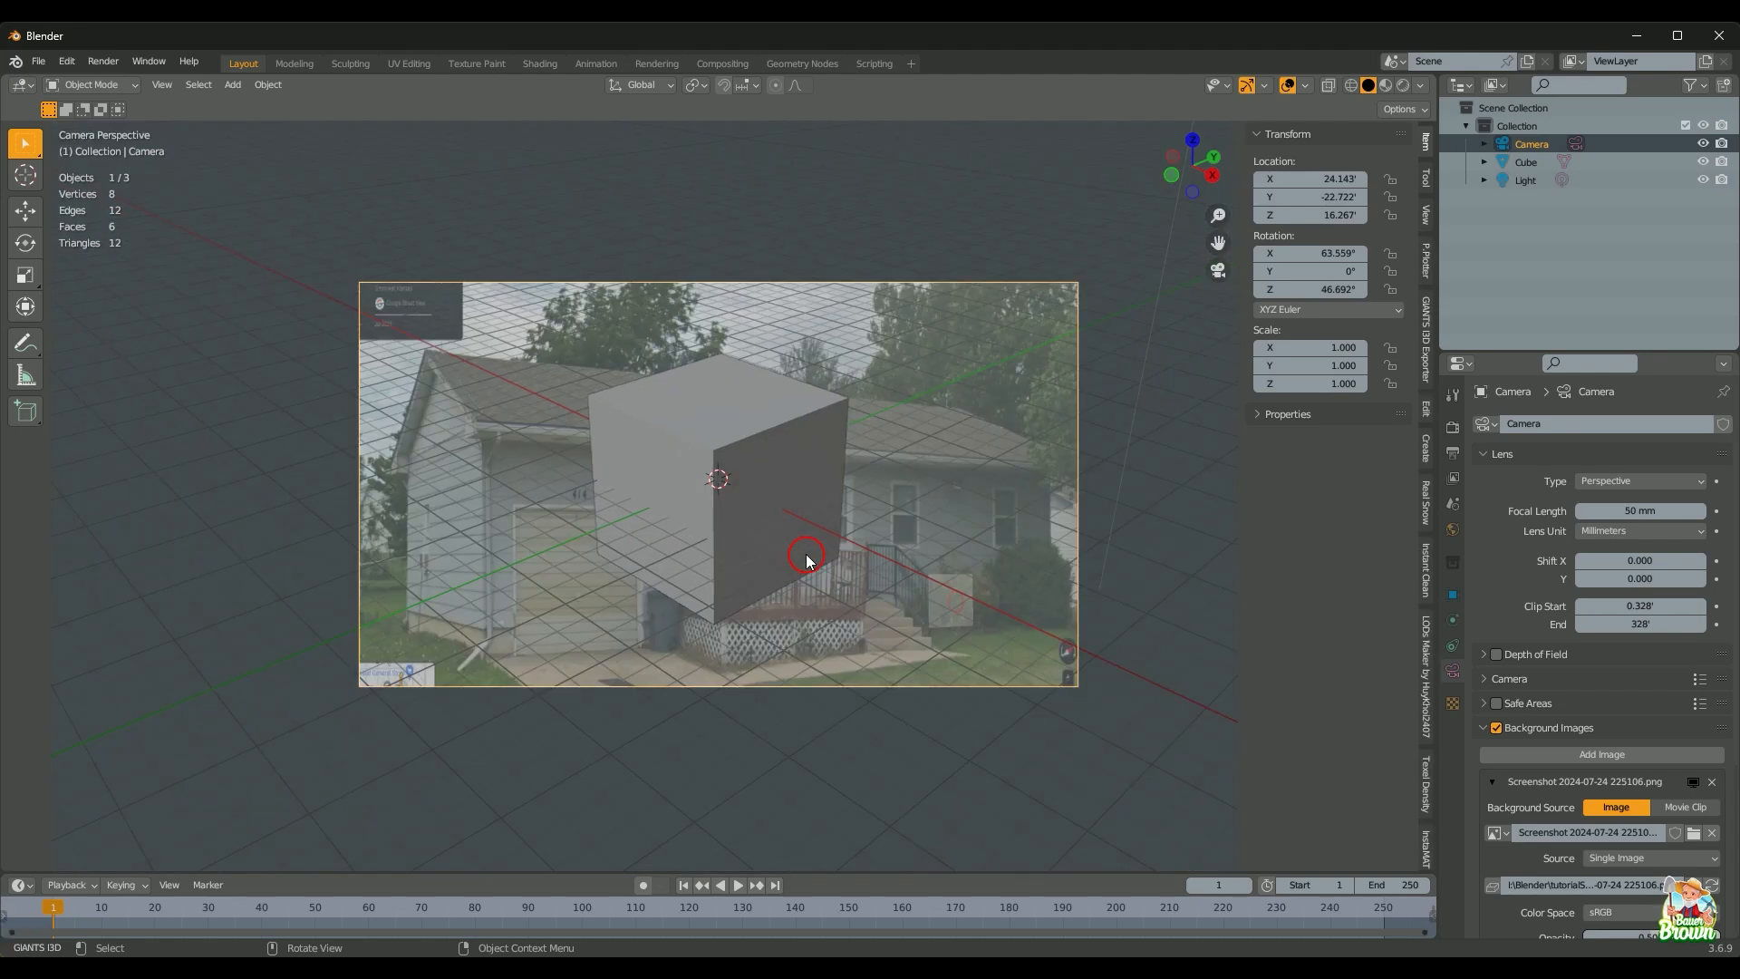
middle_click_drag(291, 451, 408, 462)
scroll(408, 461, "down", 8)
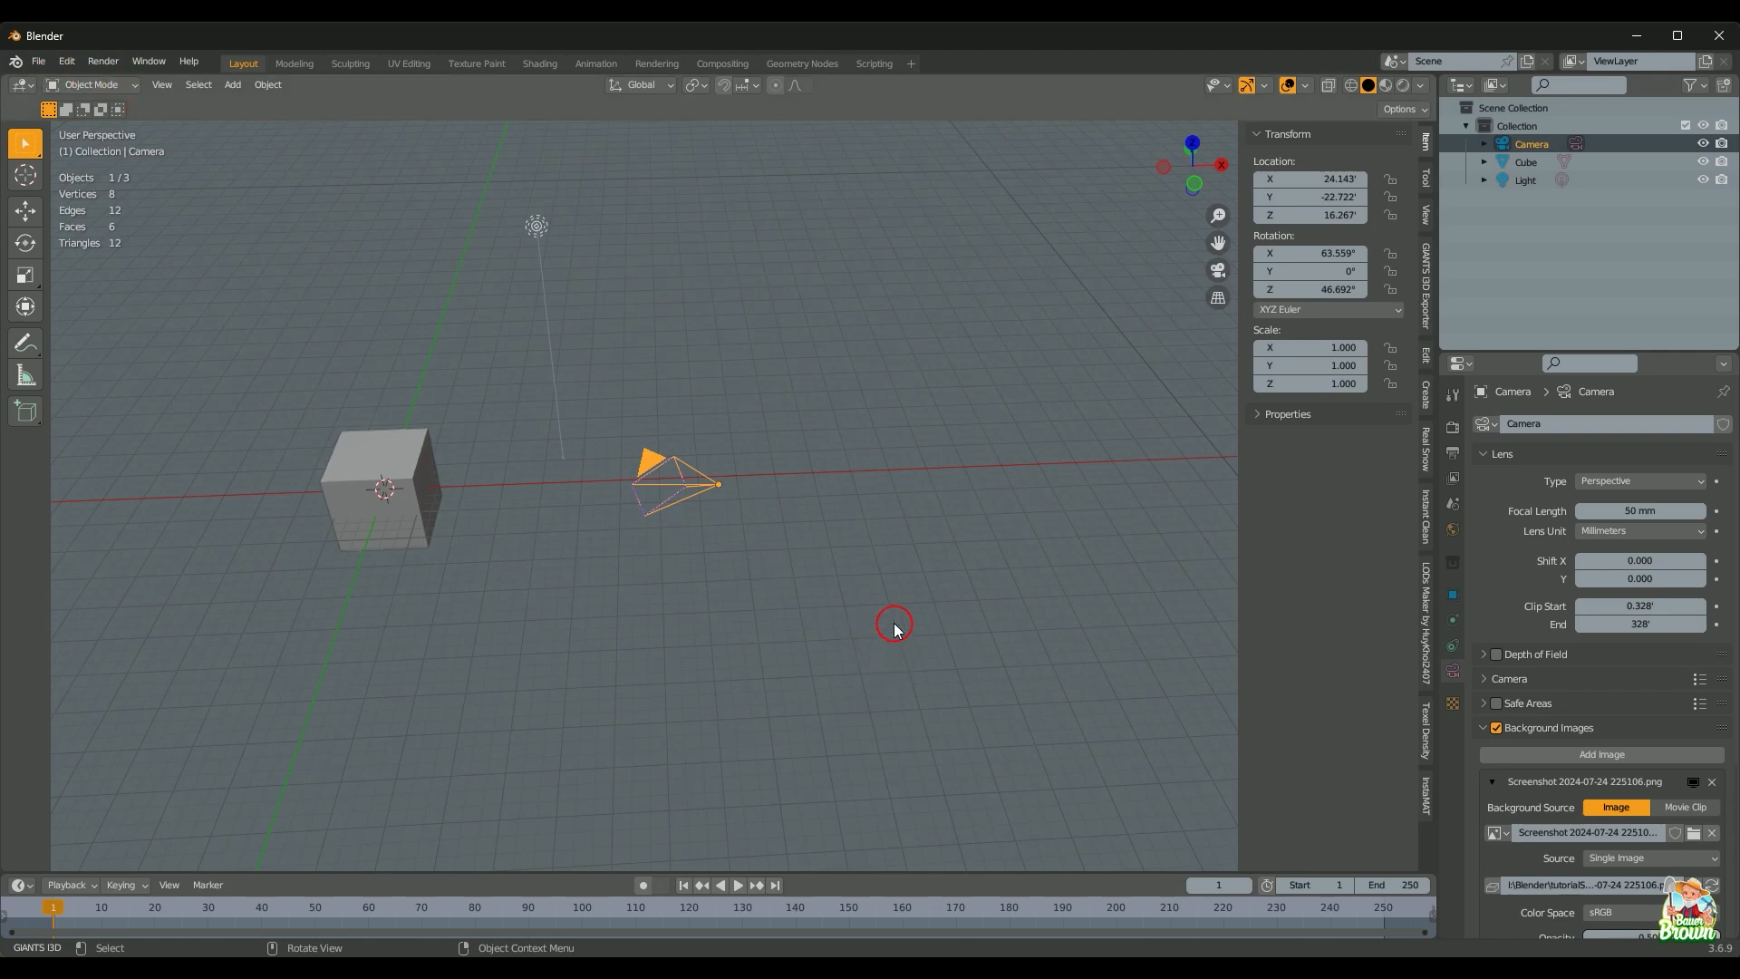
key("KP_0")
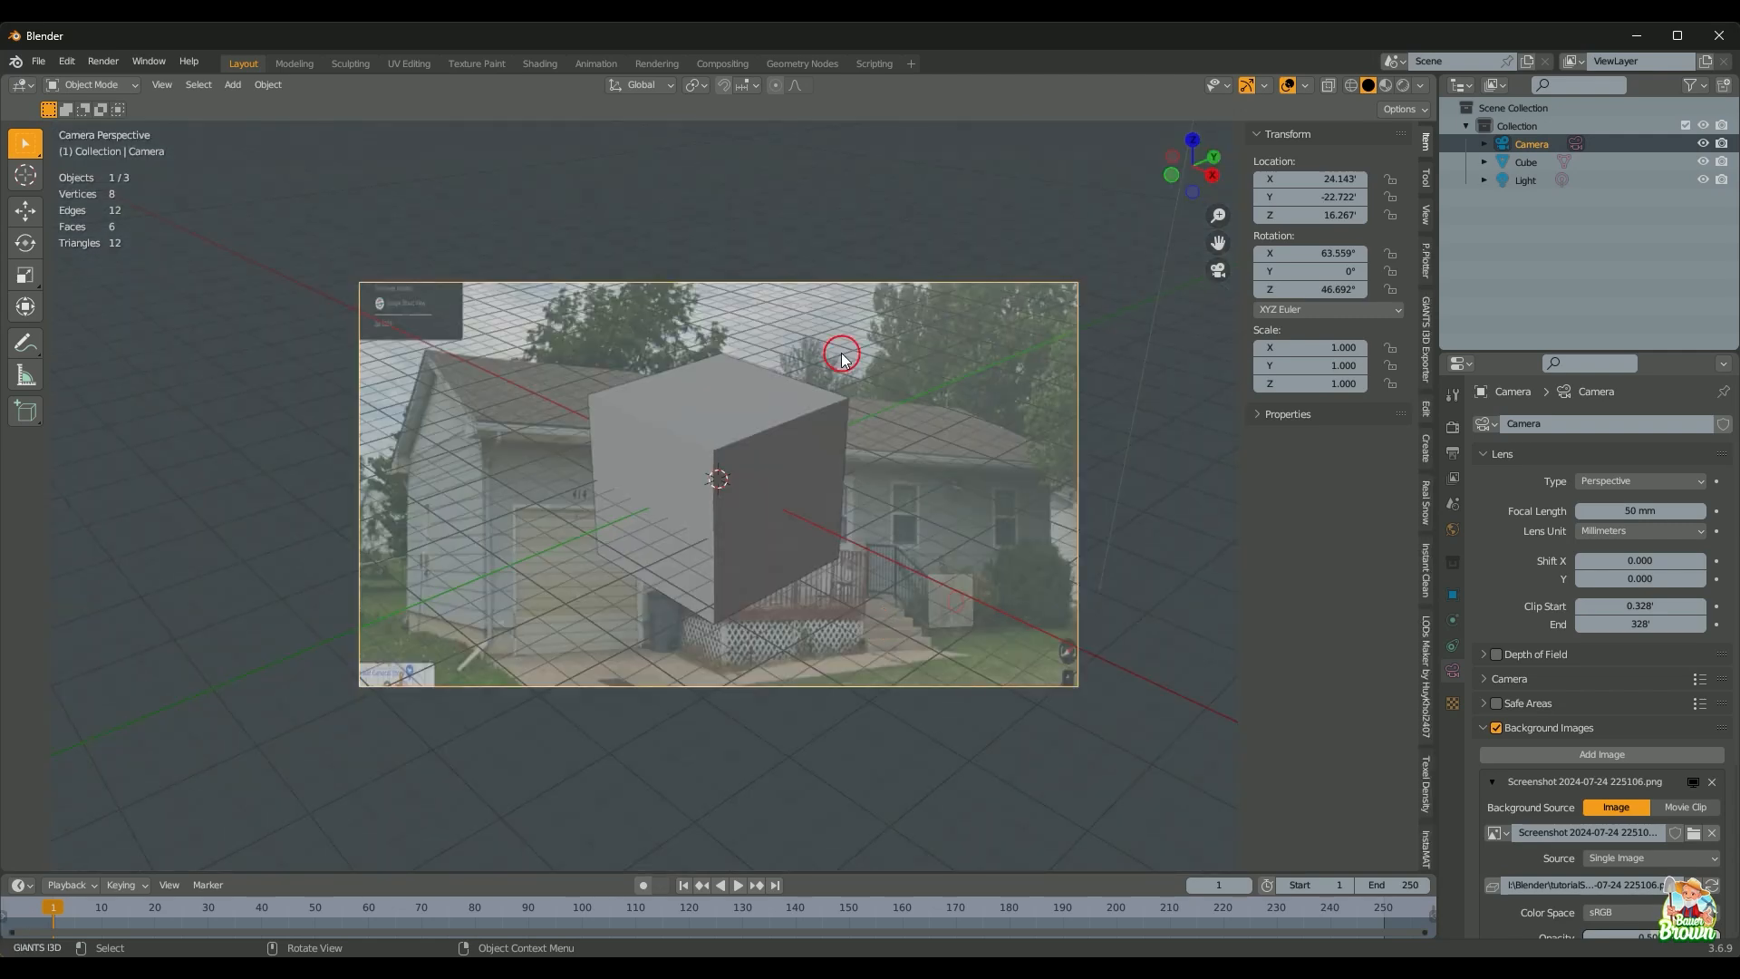
scroll(871, 553, "up", 1)
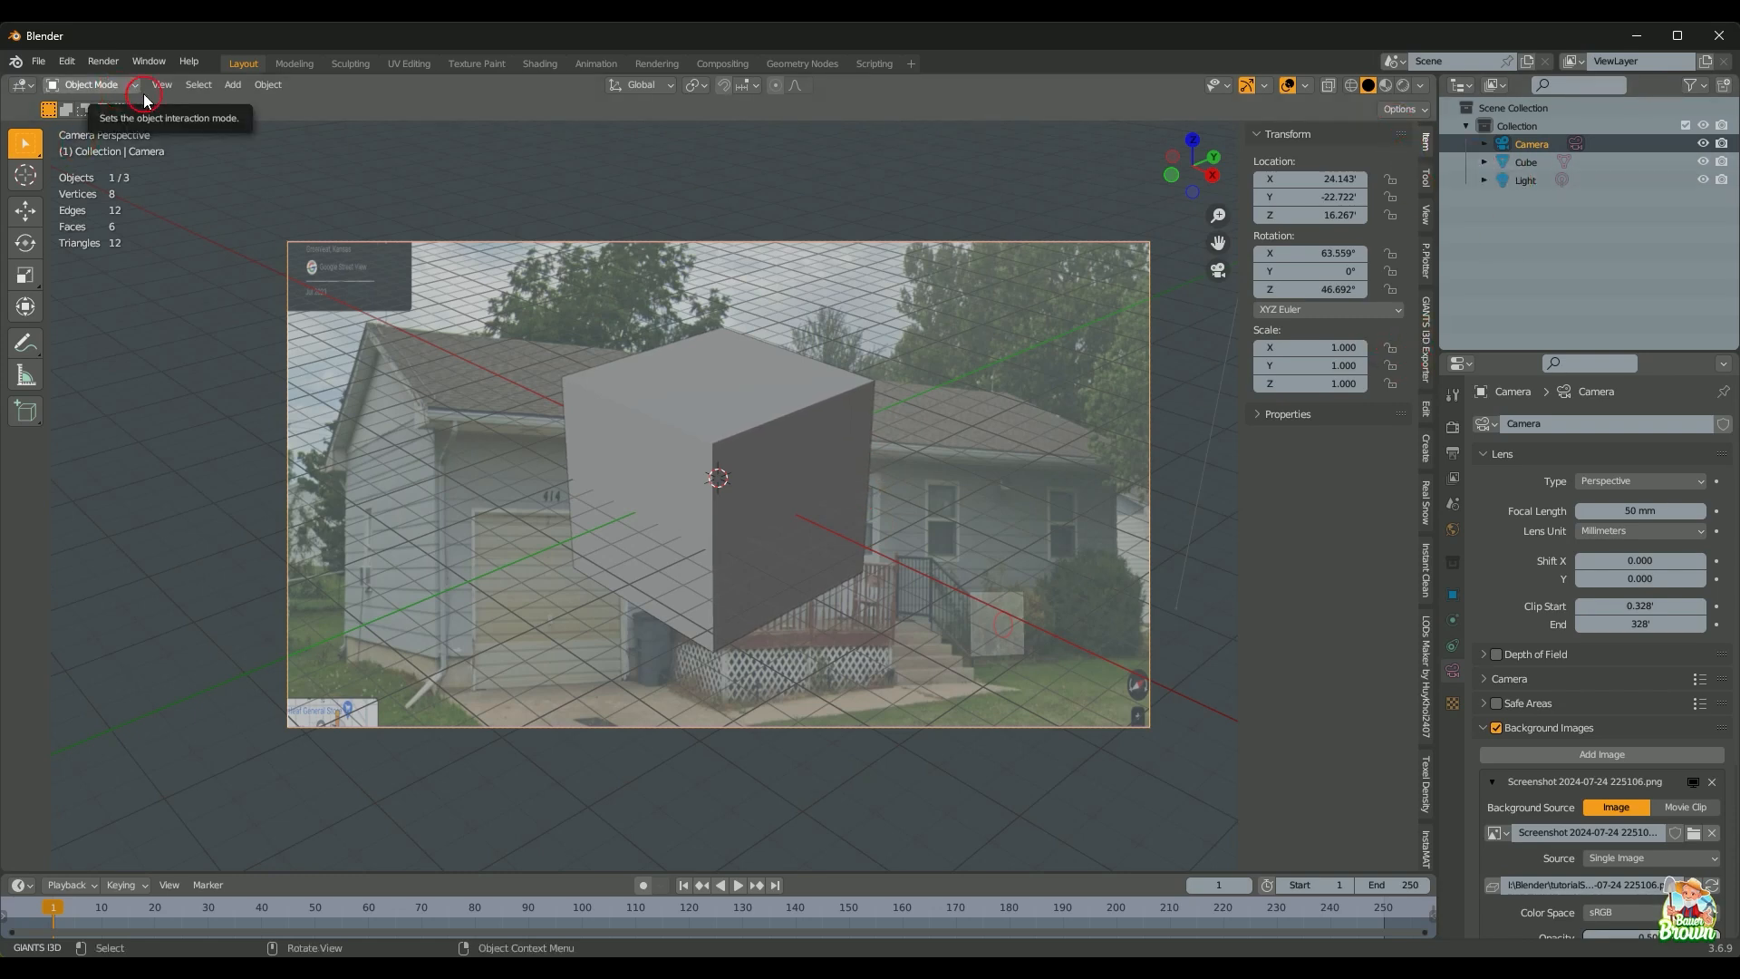
Step: Confirm Perspective Plotter is enabled in Preferences > Add-ons, then close Preferences
left_click(65, 62)
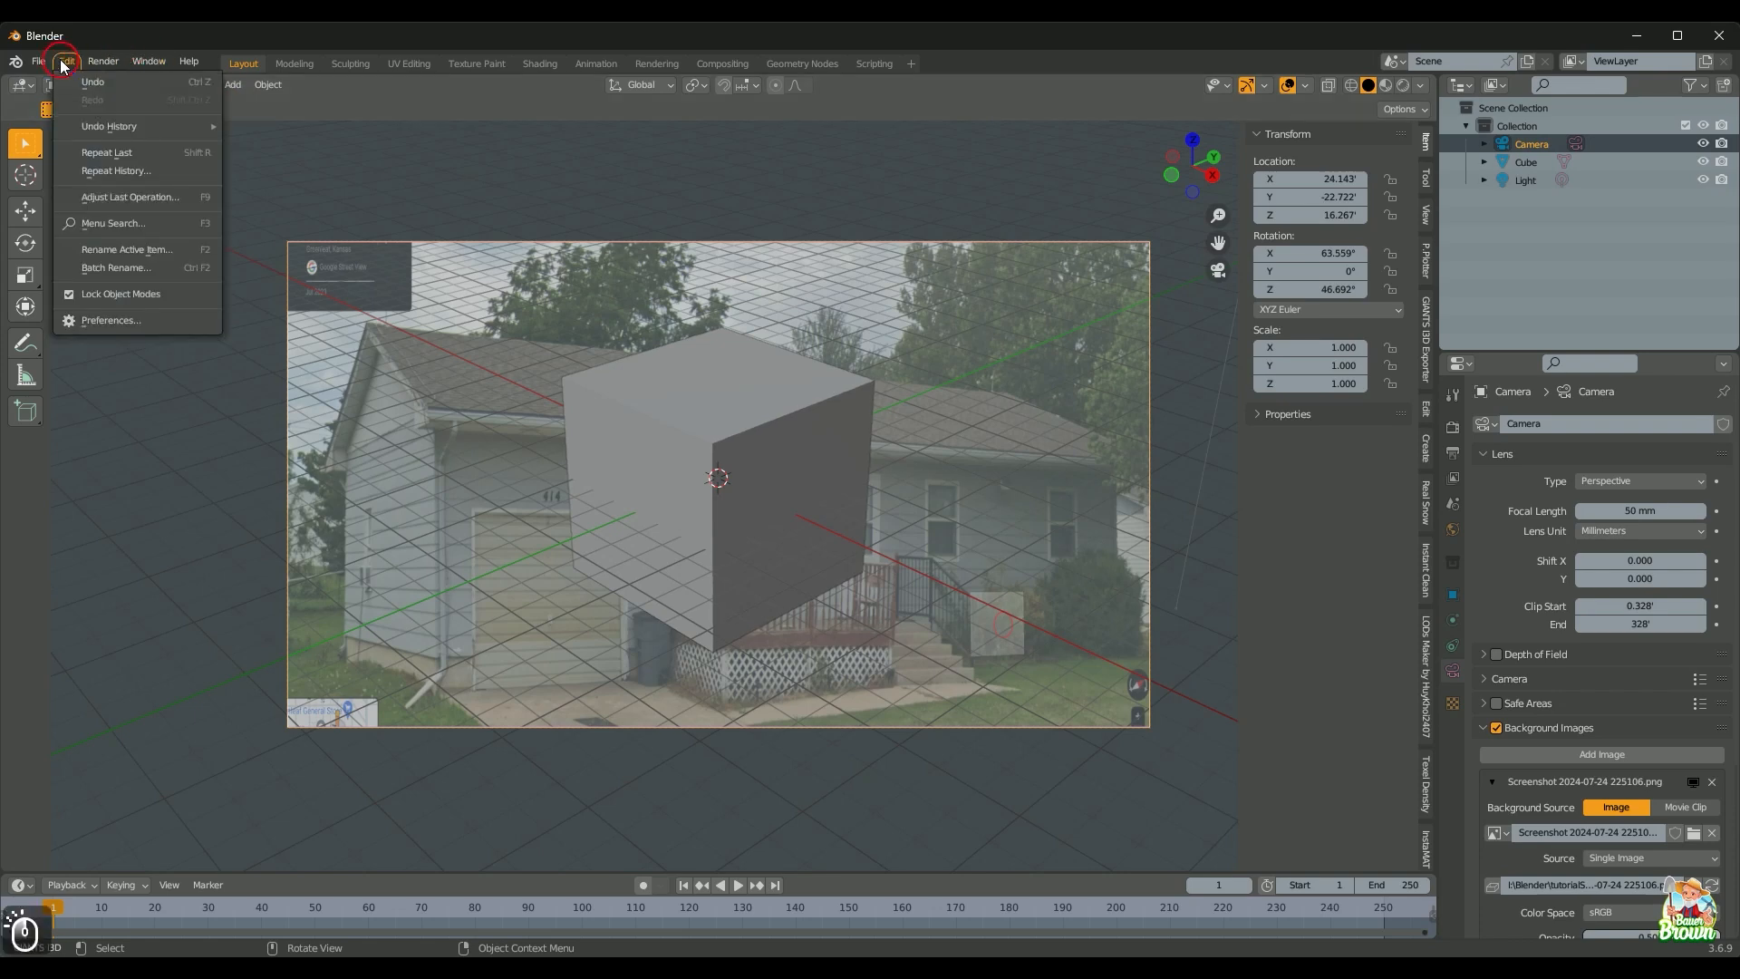
left_click(111, 320)
left_click(86, 248)
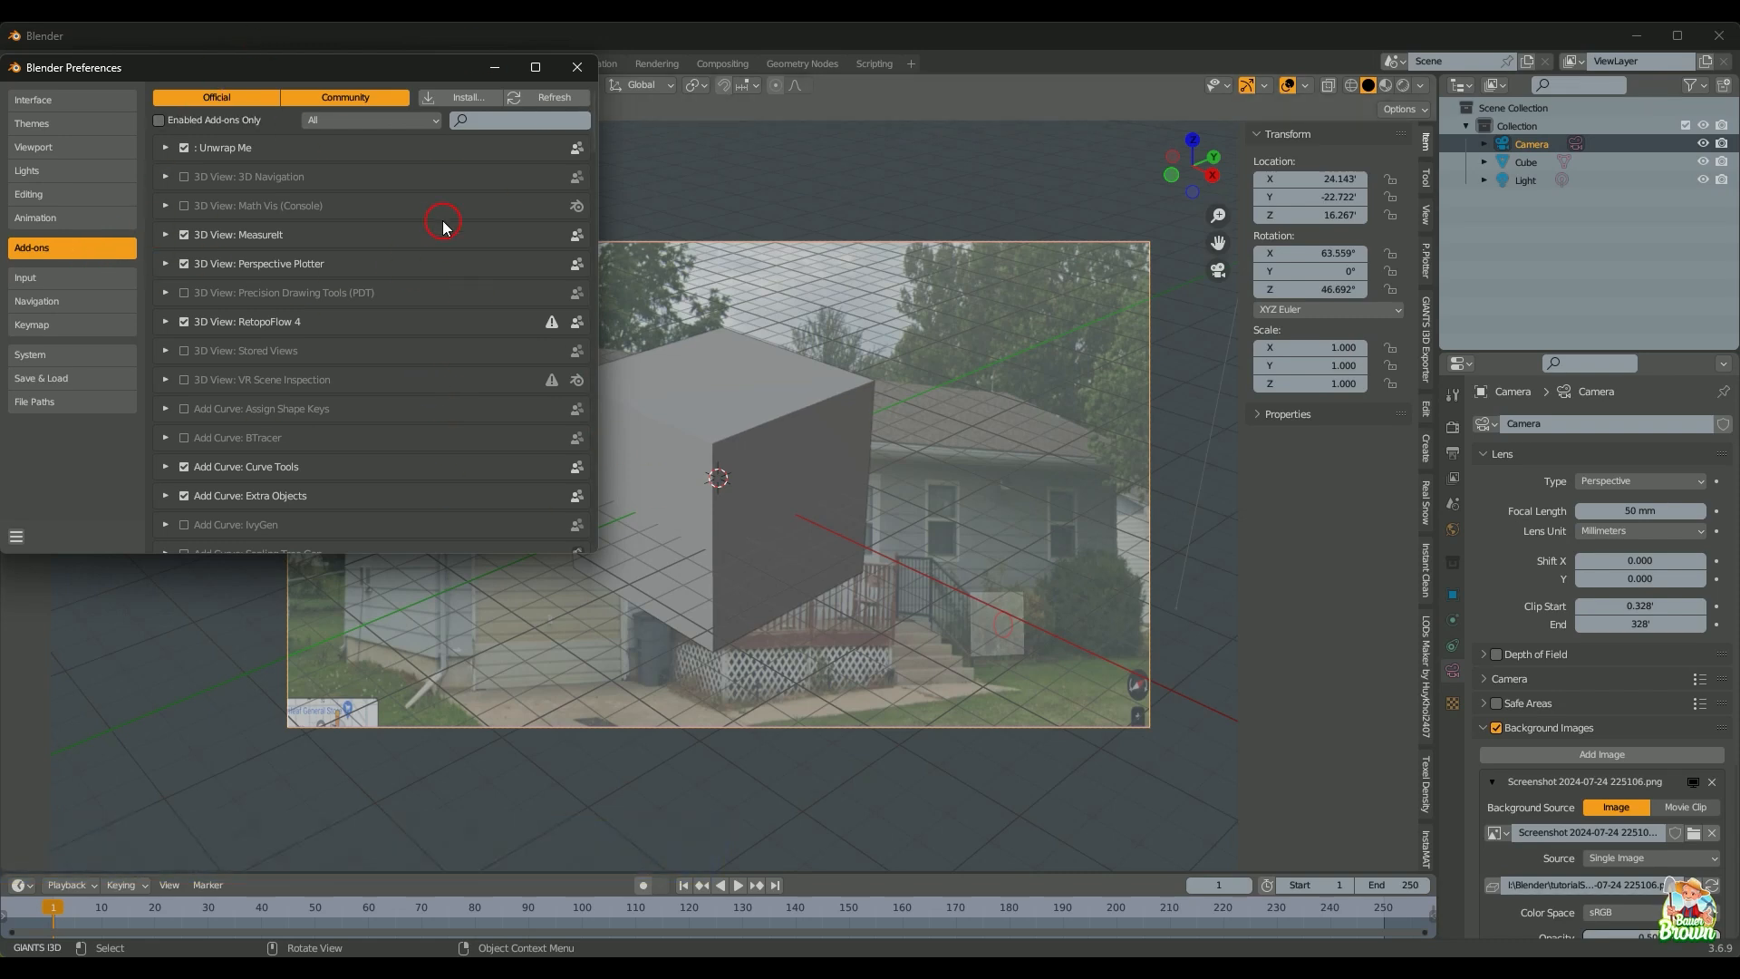
left_click(462, 97)
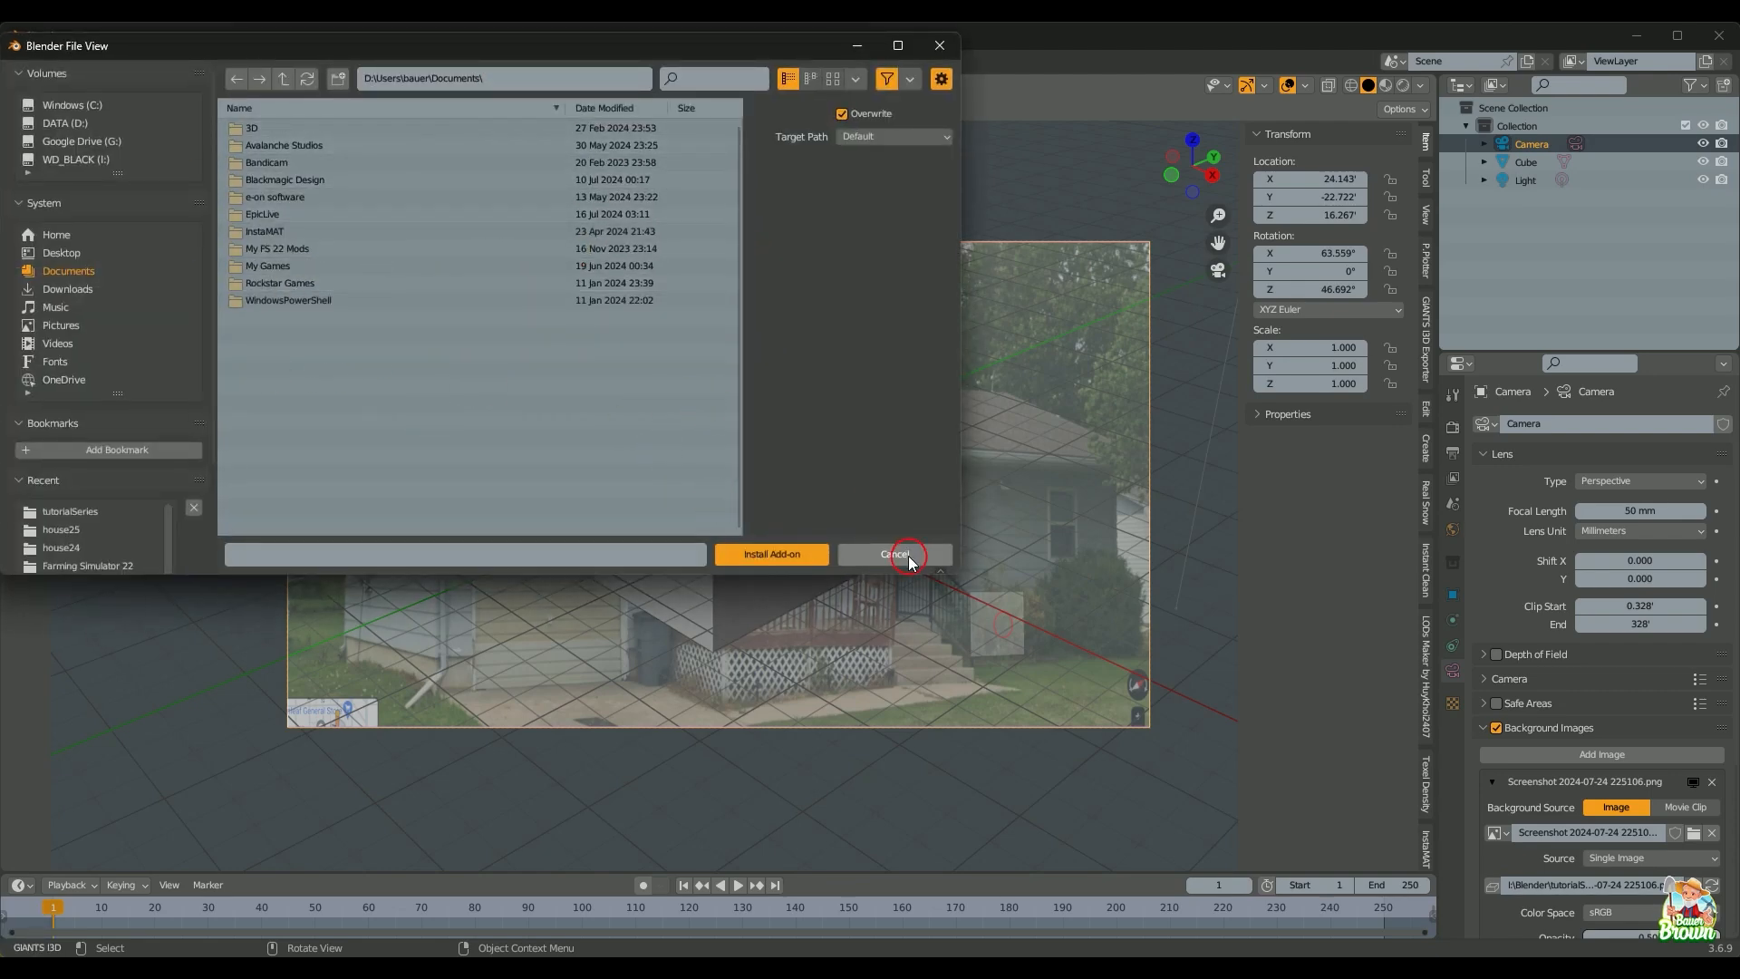
left_click(910, 560)
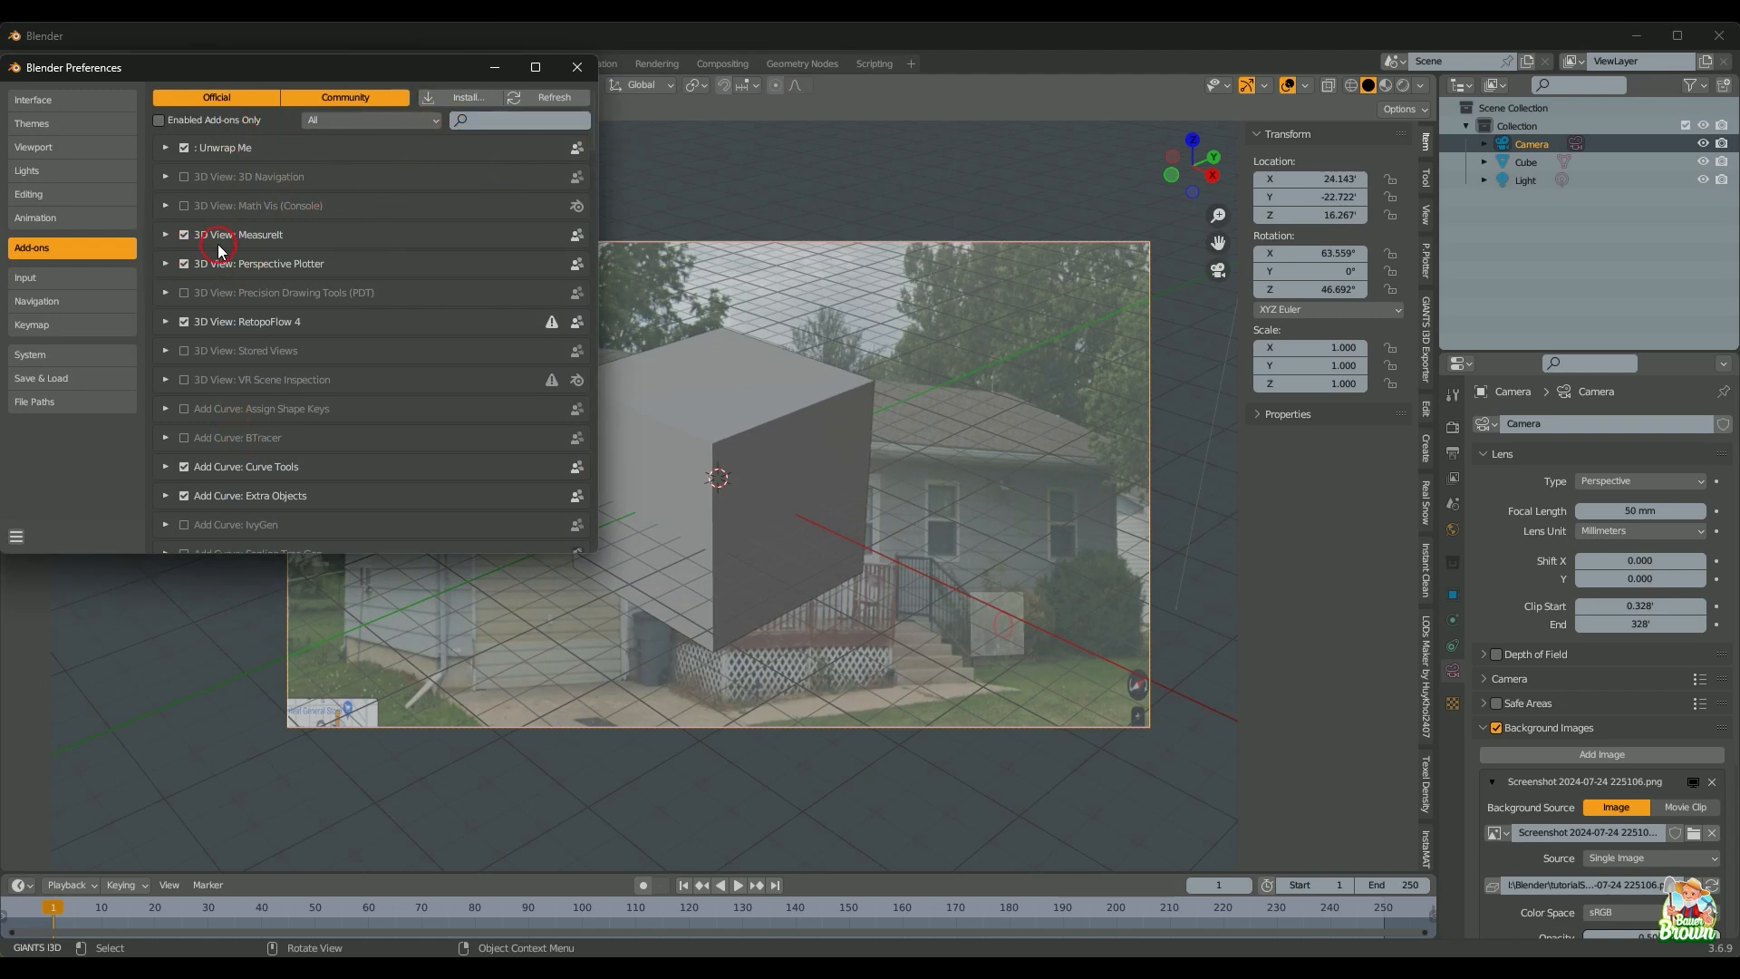
left_click(577, 67)
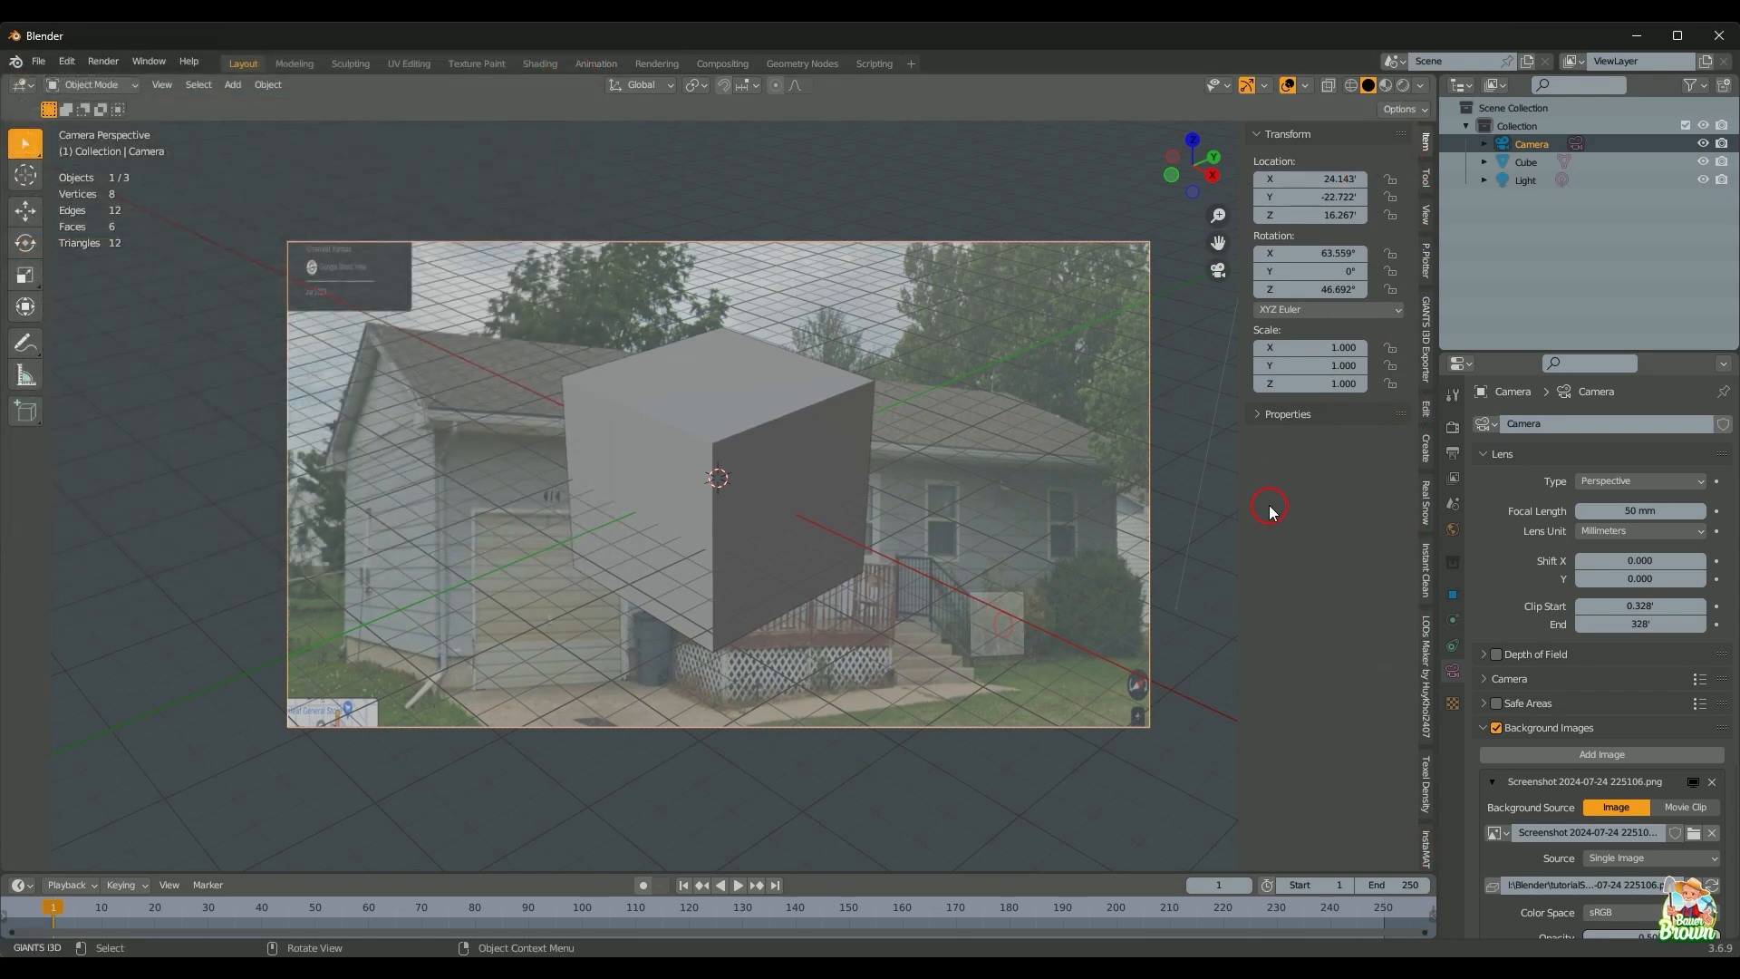
Step: In the P. Plotter side-panel tab, run Match Background to fit the camera frame to the photo
key("n")
key("n")
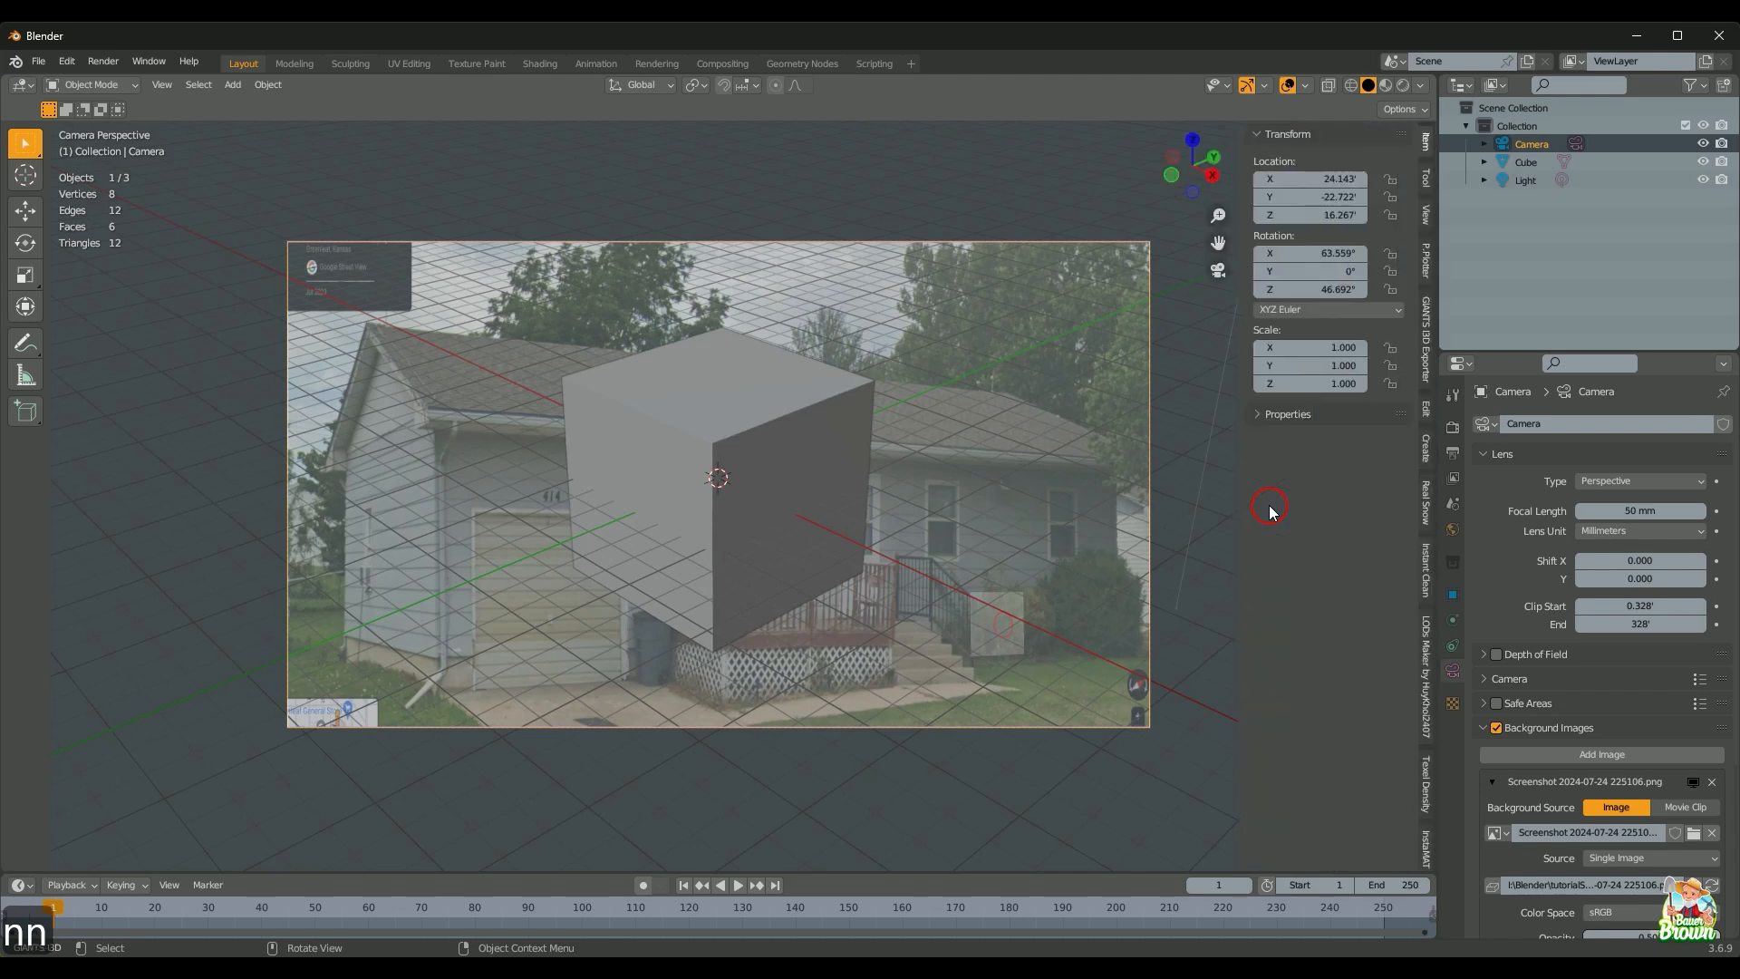
key("n")
key("n")
key("n")
key("n")
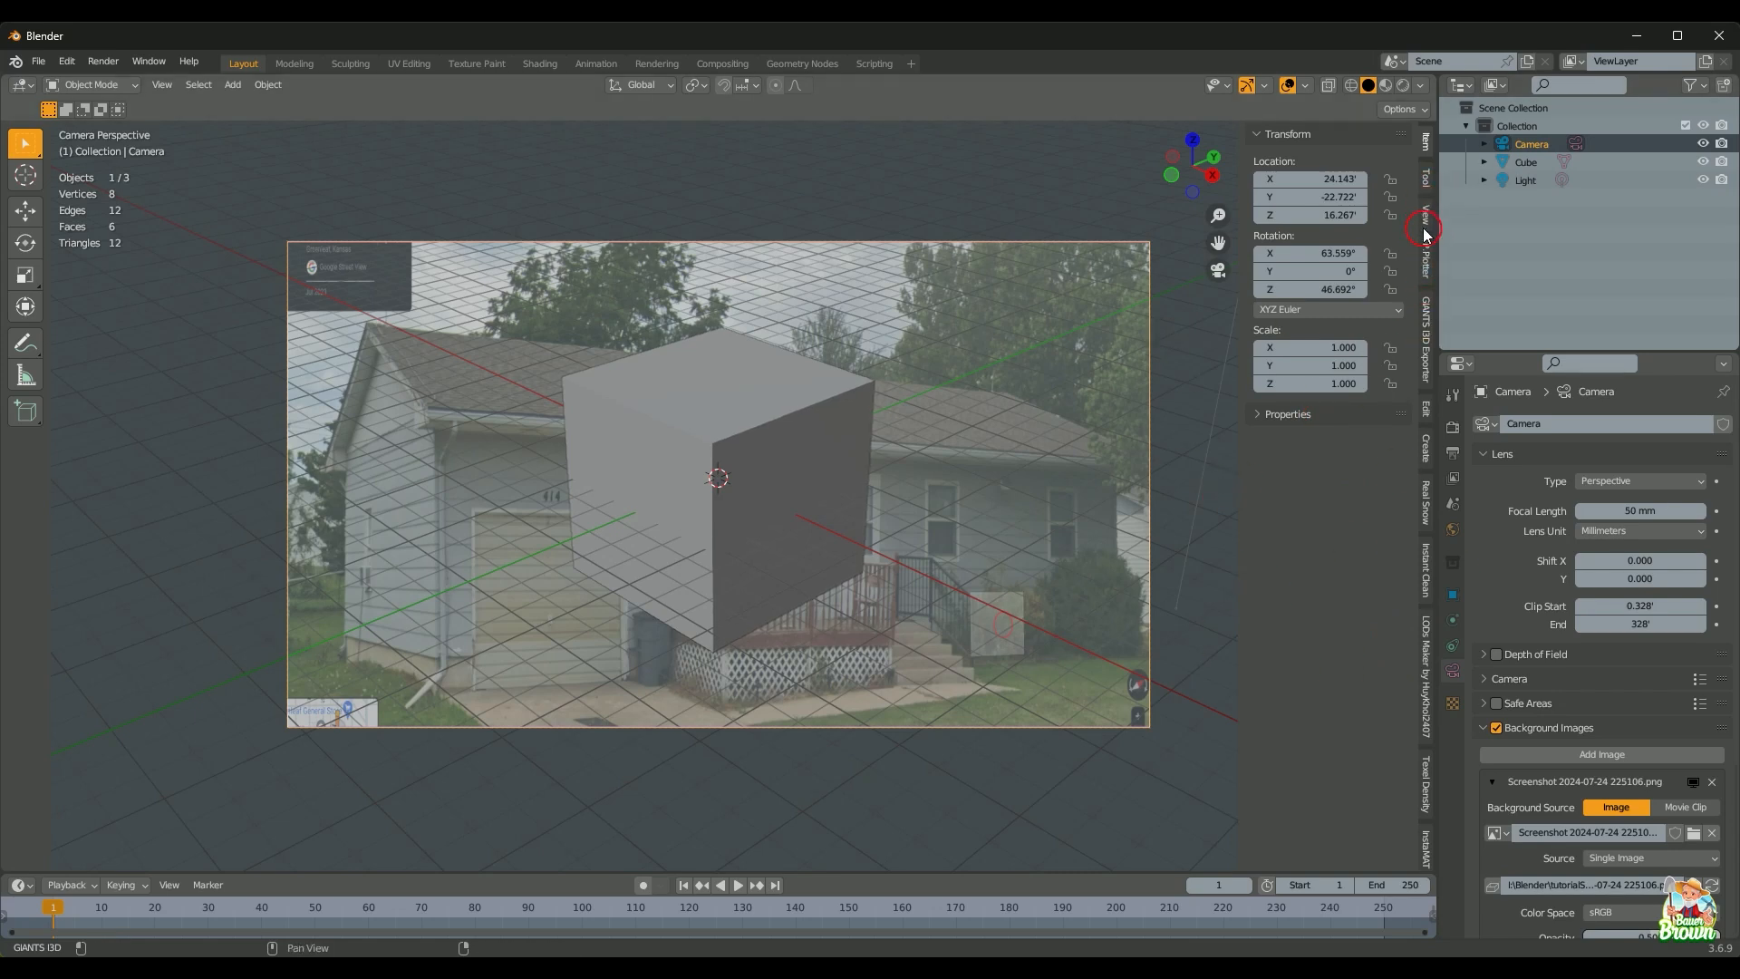
left_click(1428, 262)
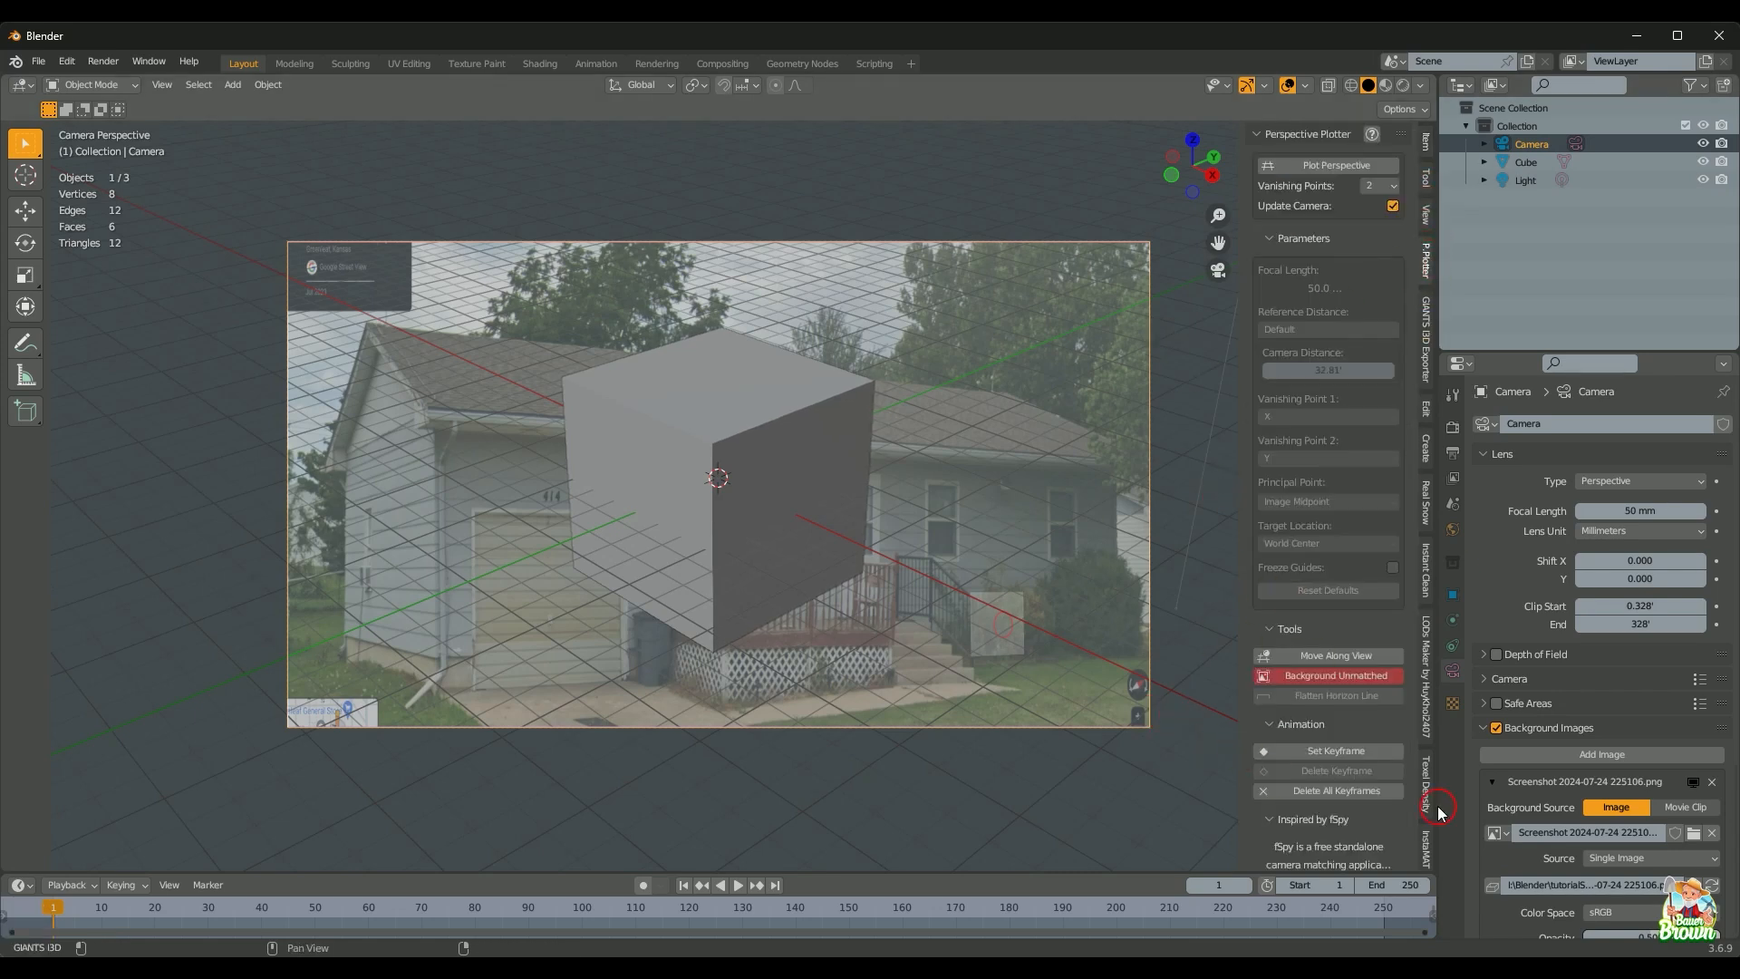
left_click(1338, 677)
left_click(904, 721)
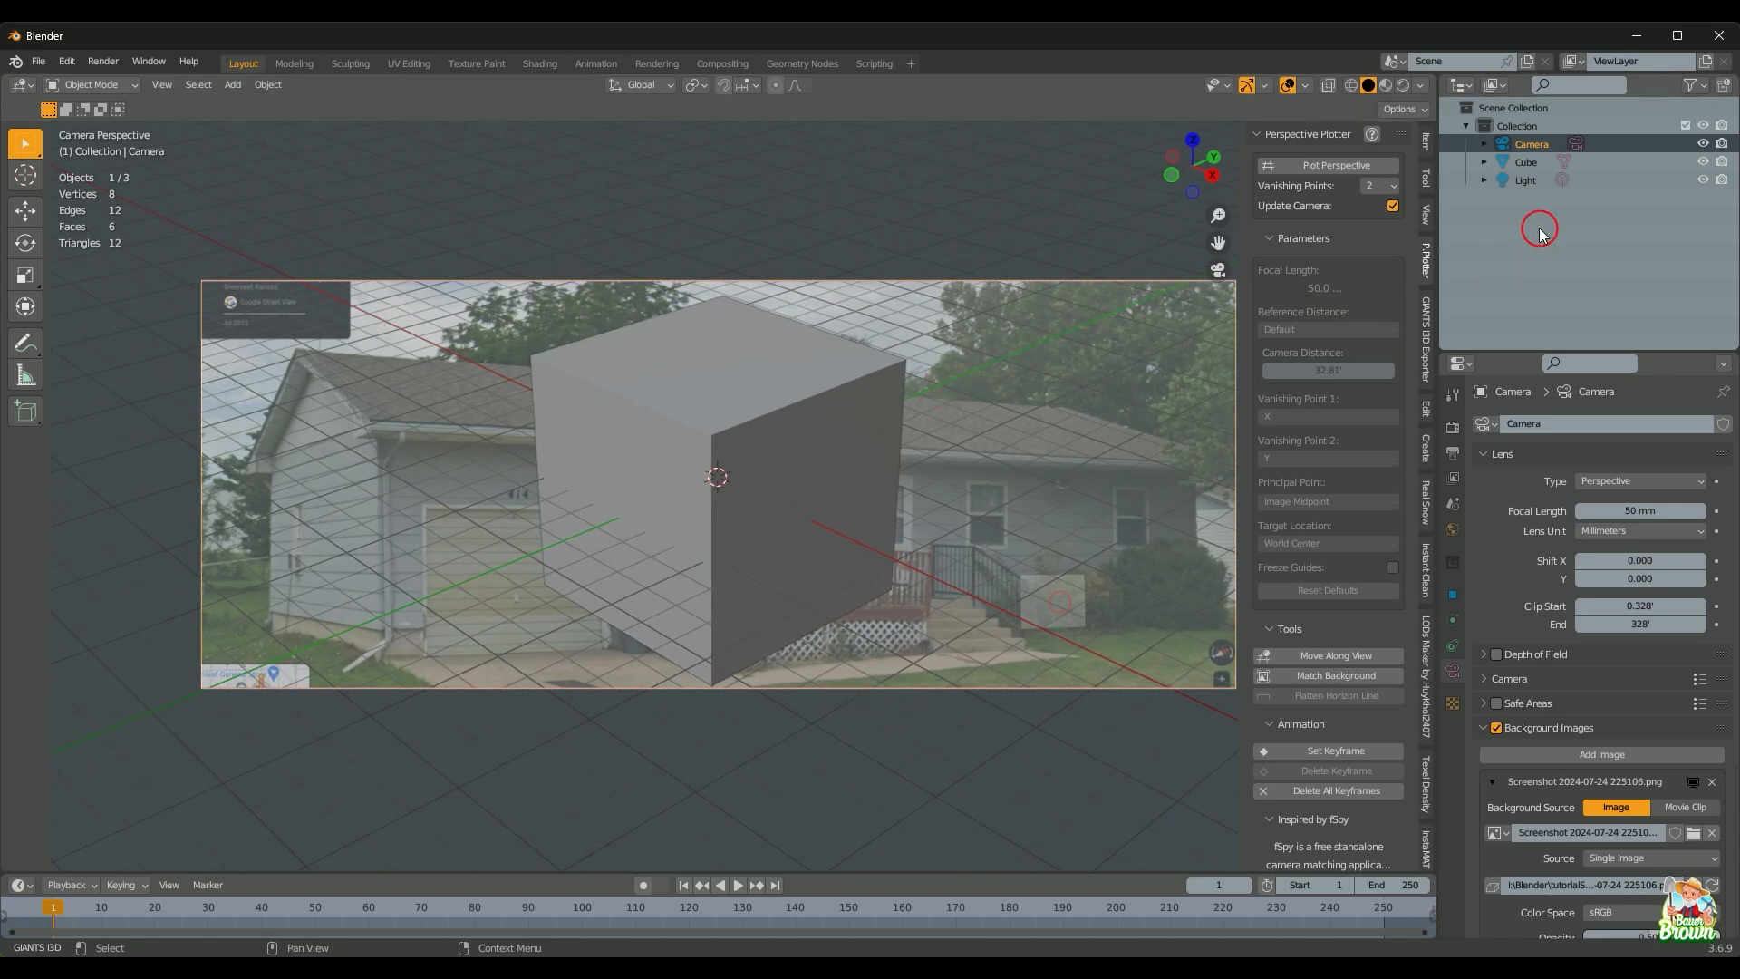
Step: Select the cube, switch to wireframe, and hide it in the Outliner
left_click(1526, 162)
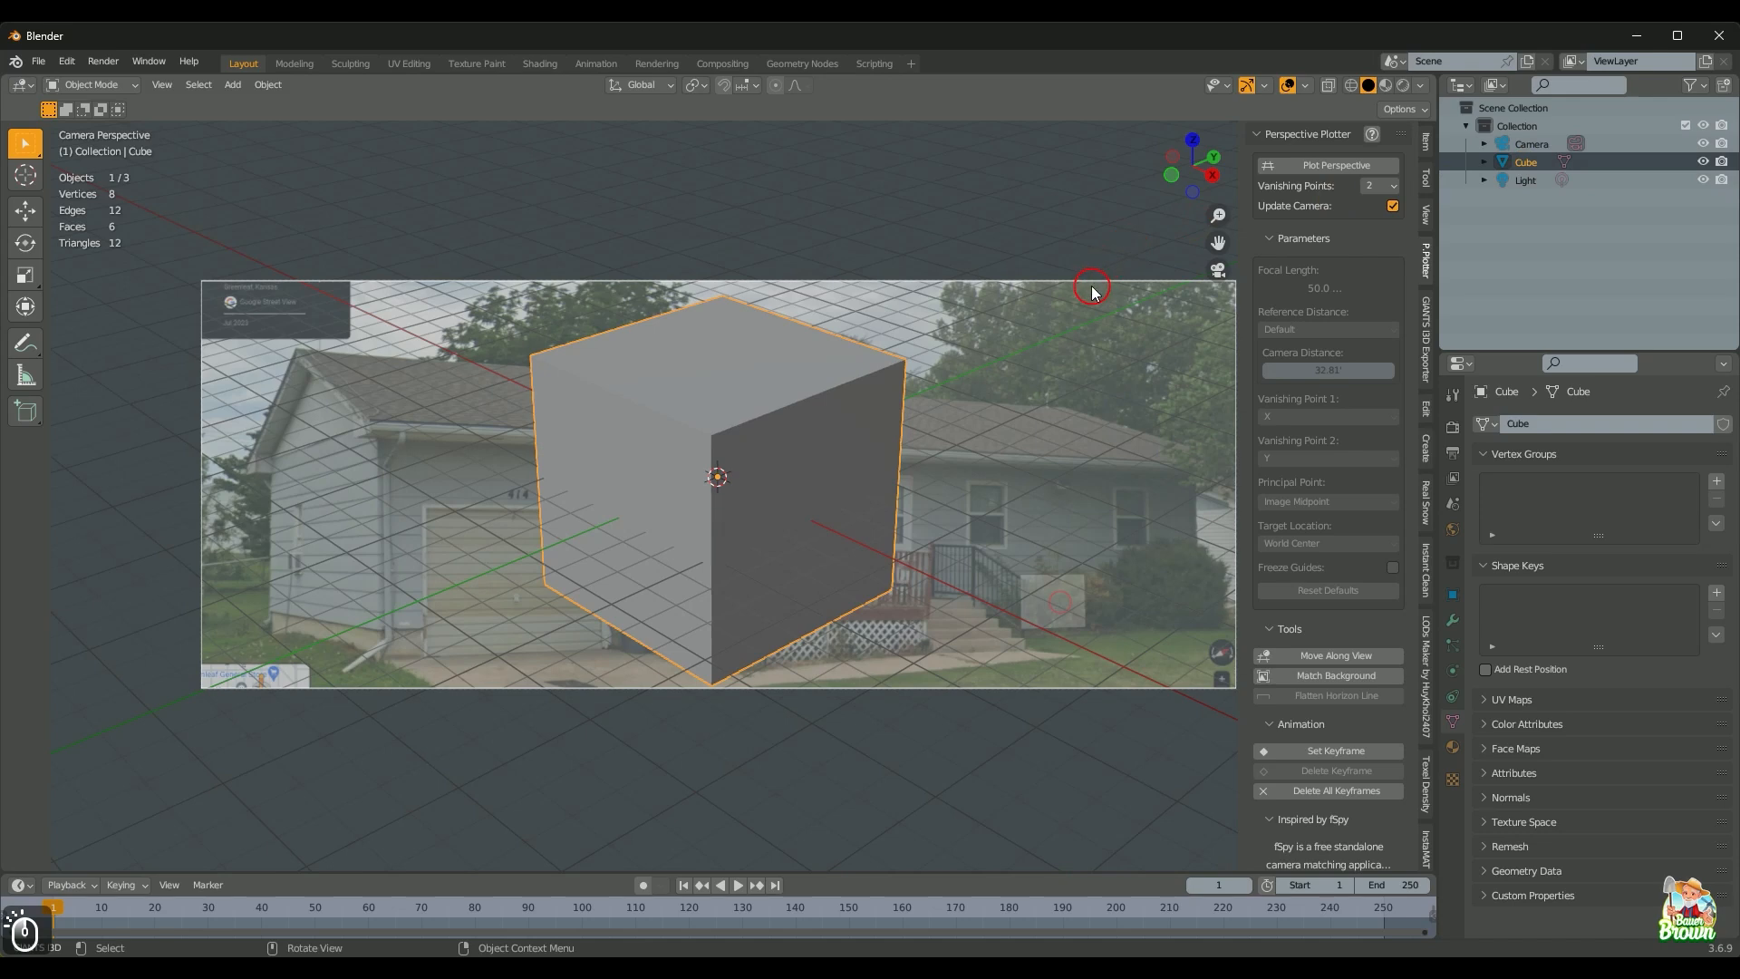
key("z")
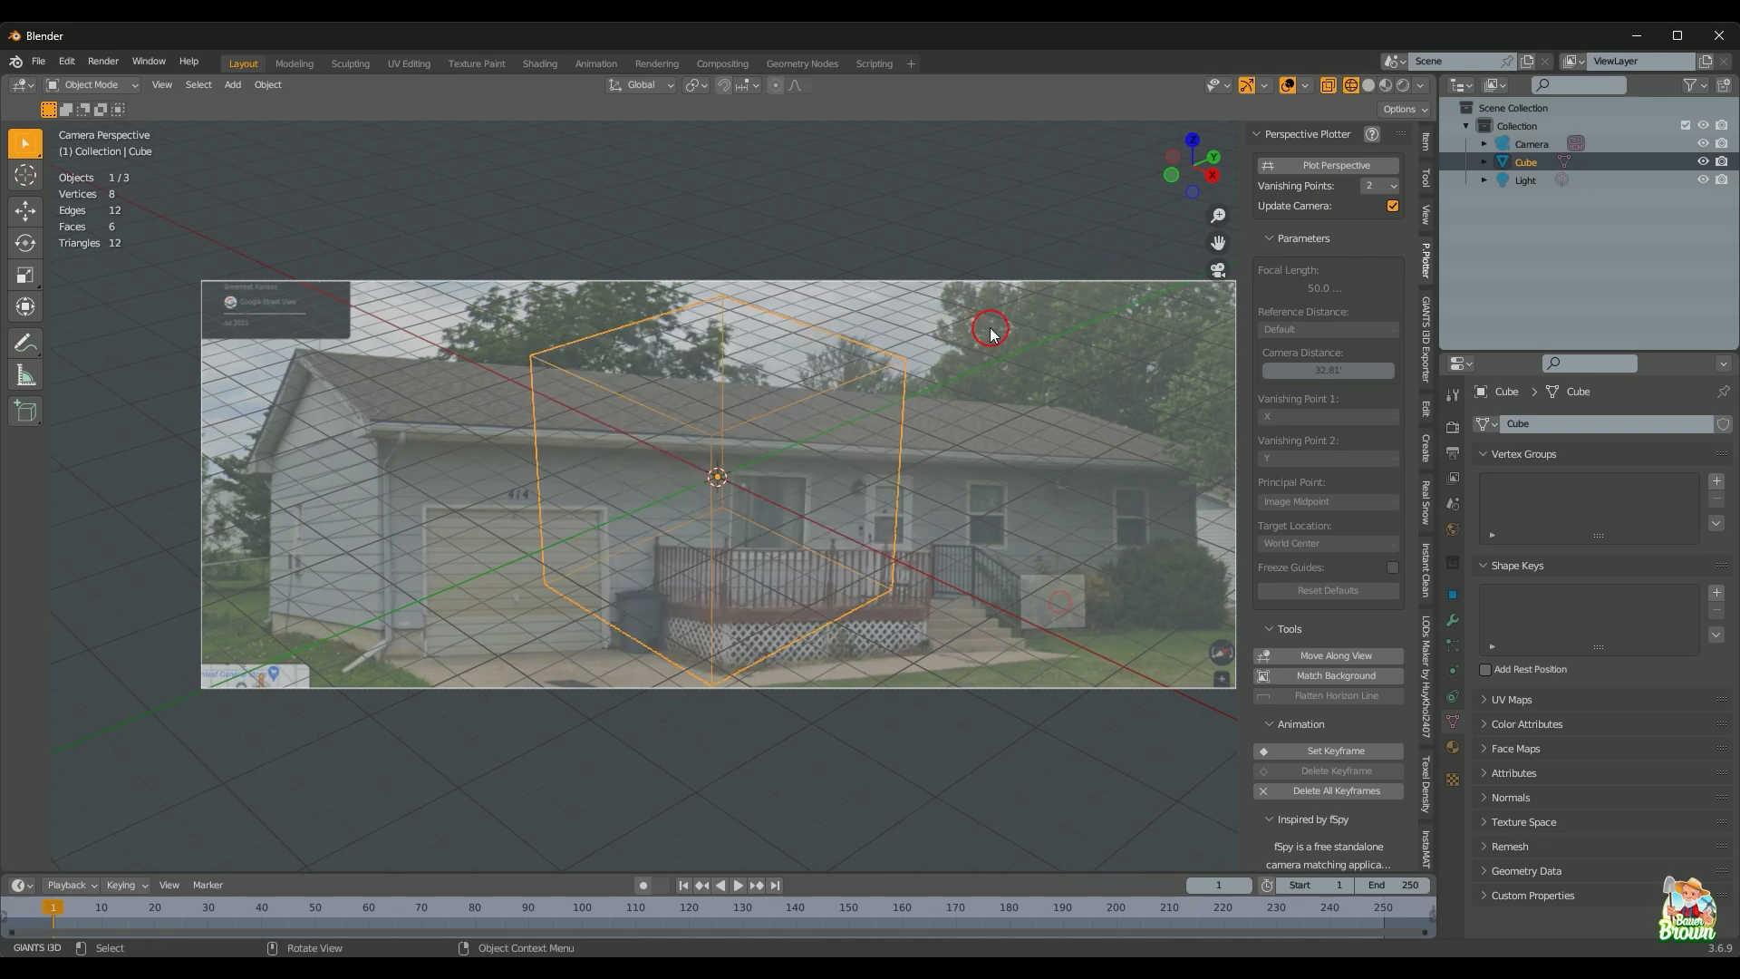
left_click(1702, 164)
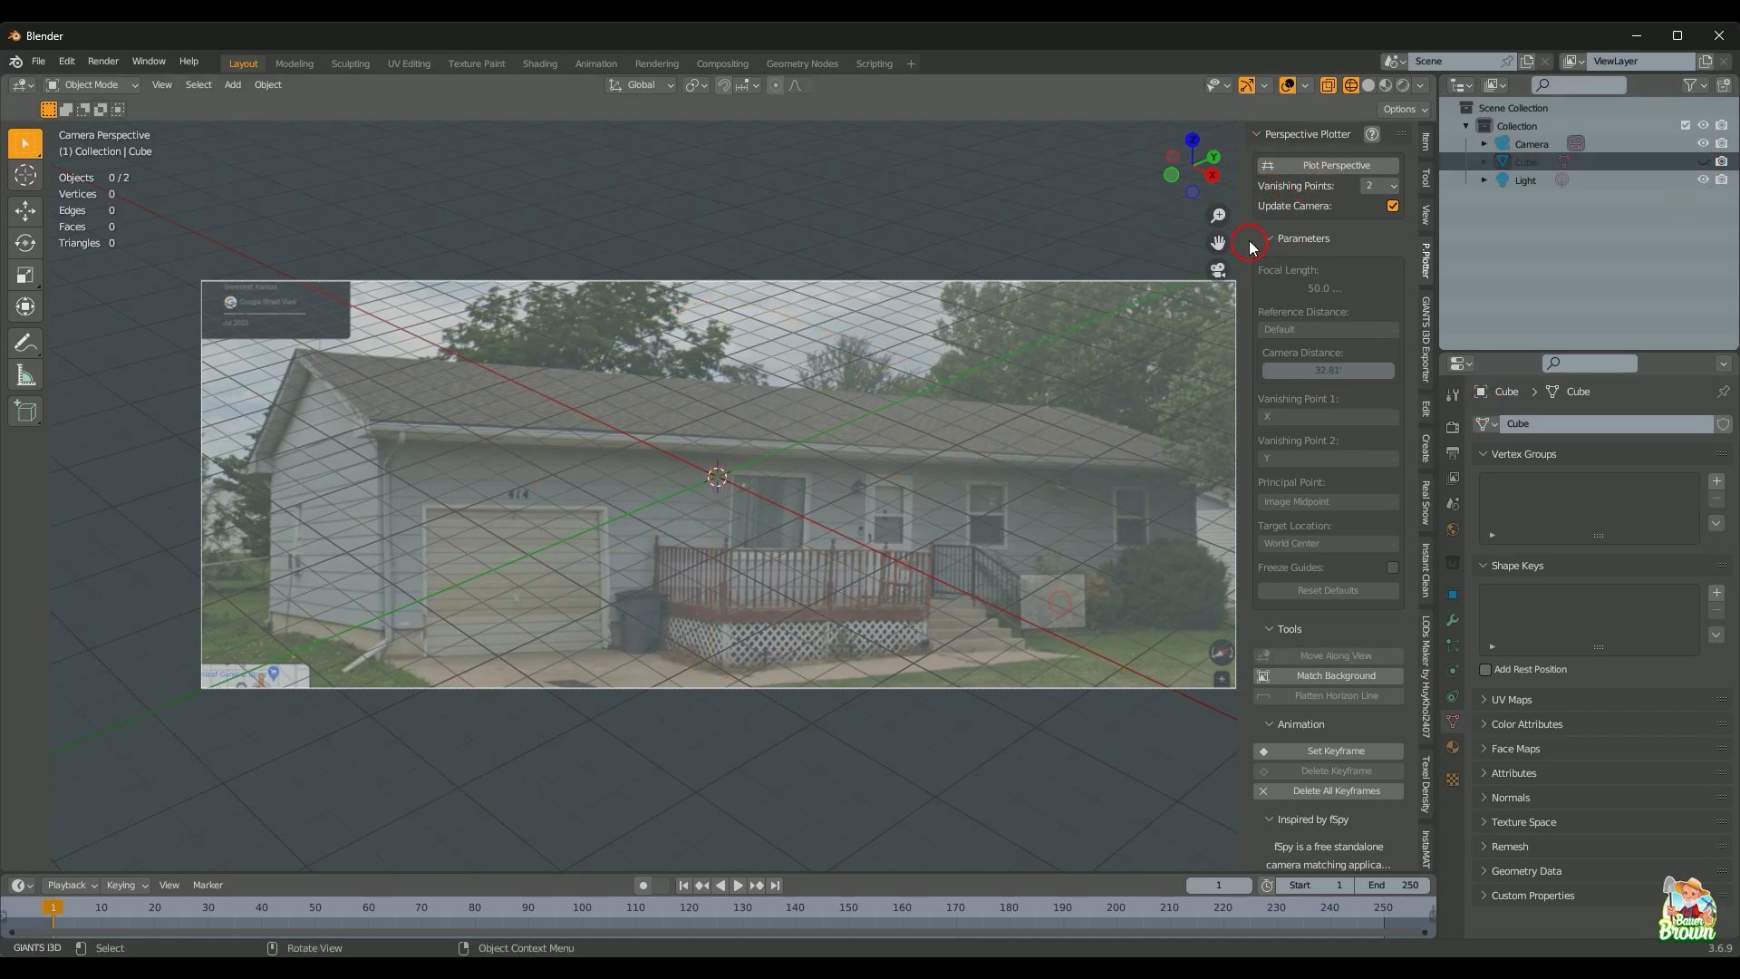
Step: Start Plot Perspective and keep two vanishing points after briefly trying three
left_click(1331, 166)
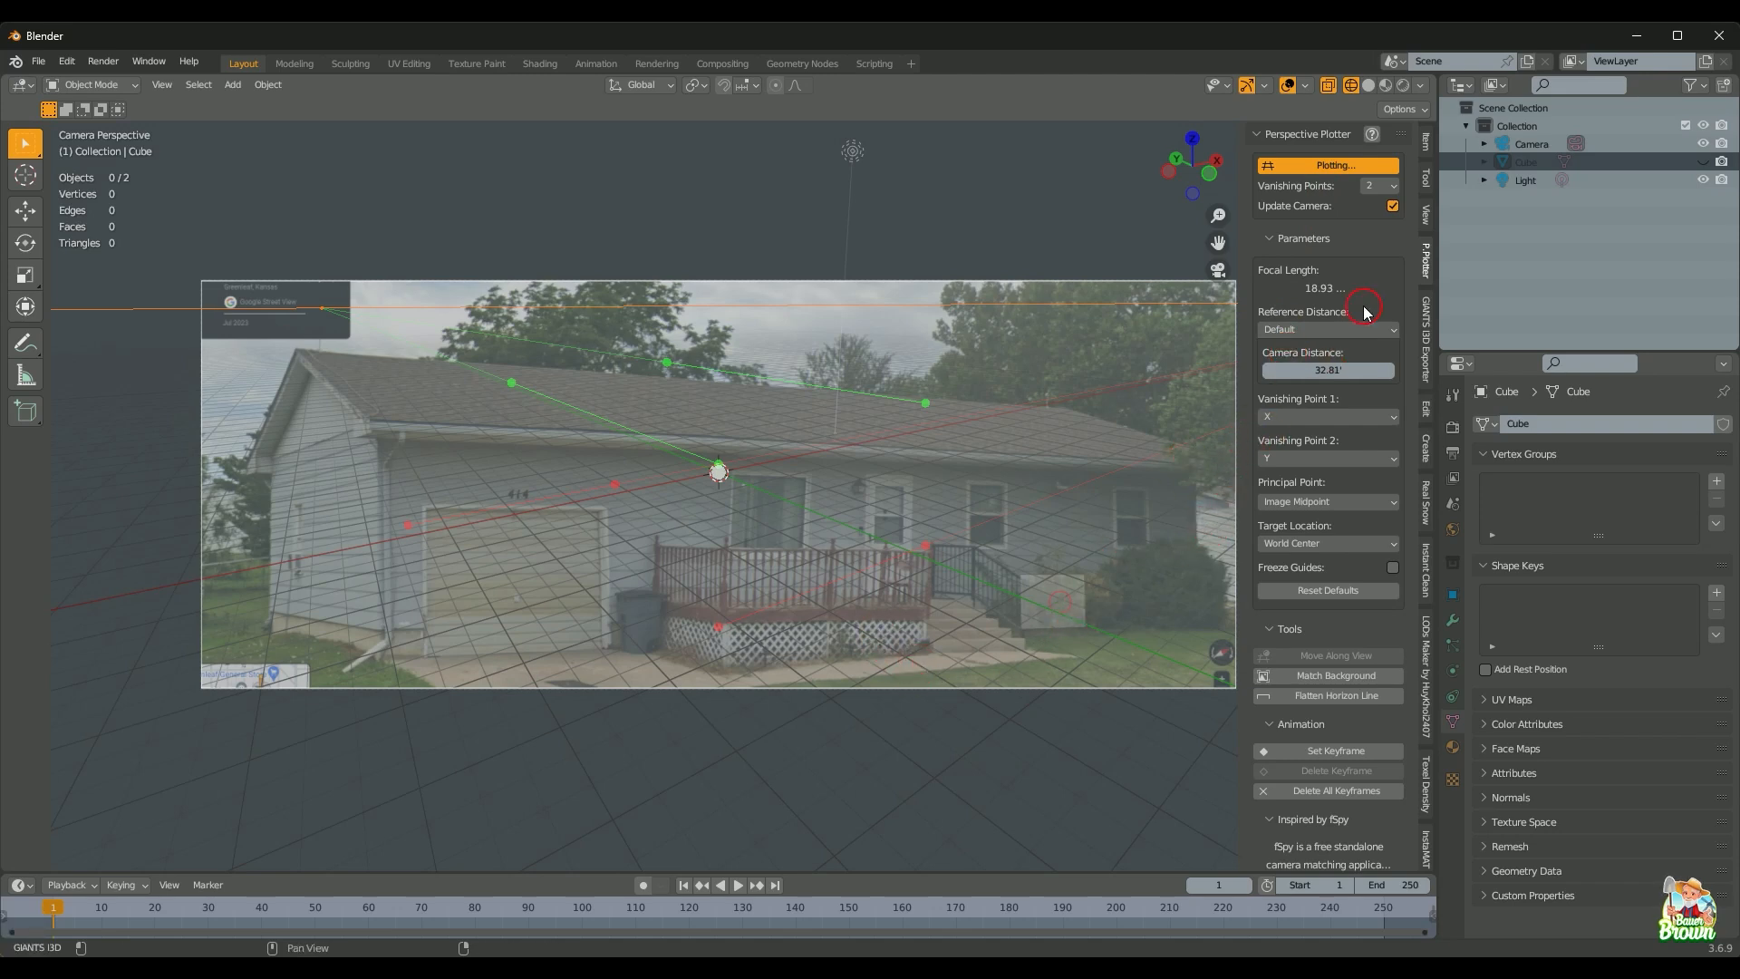
left_click(1395, 186)
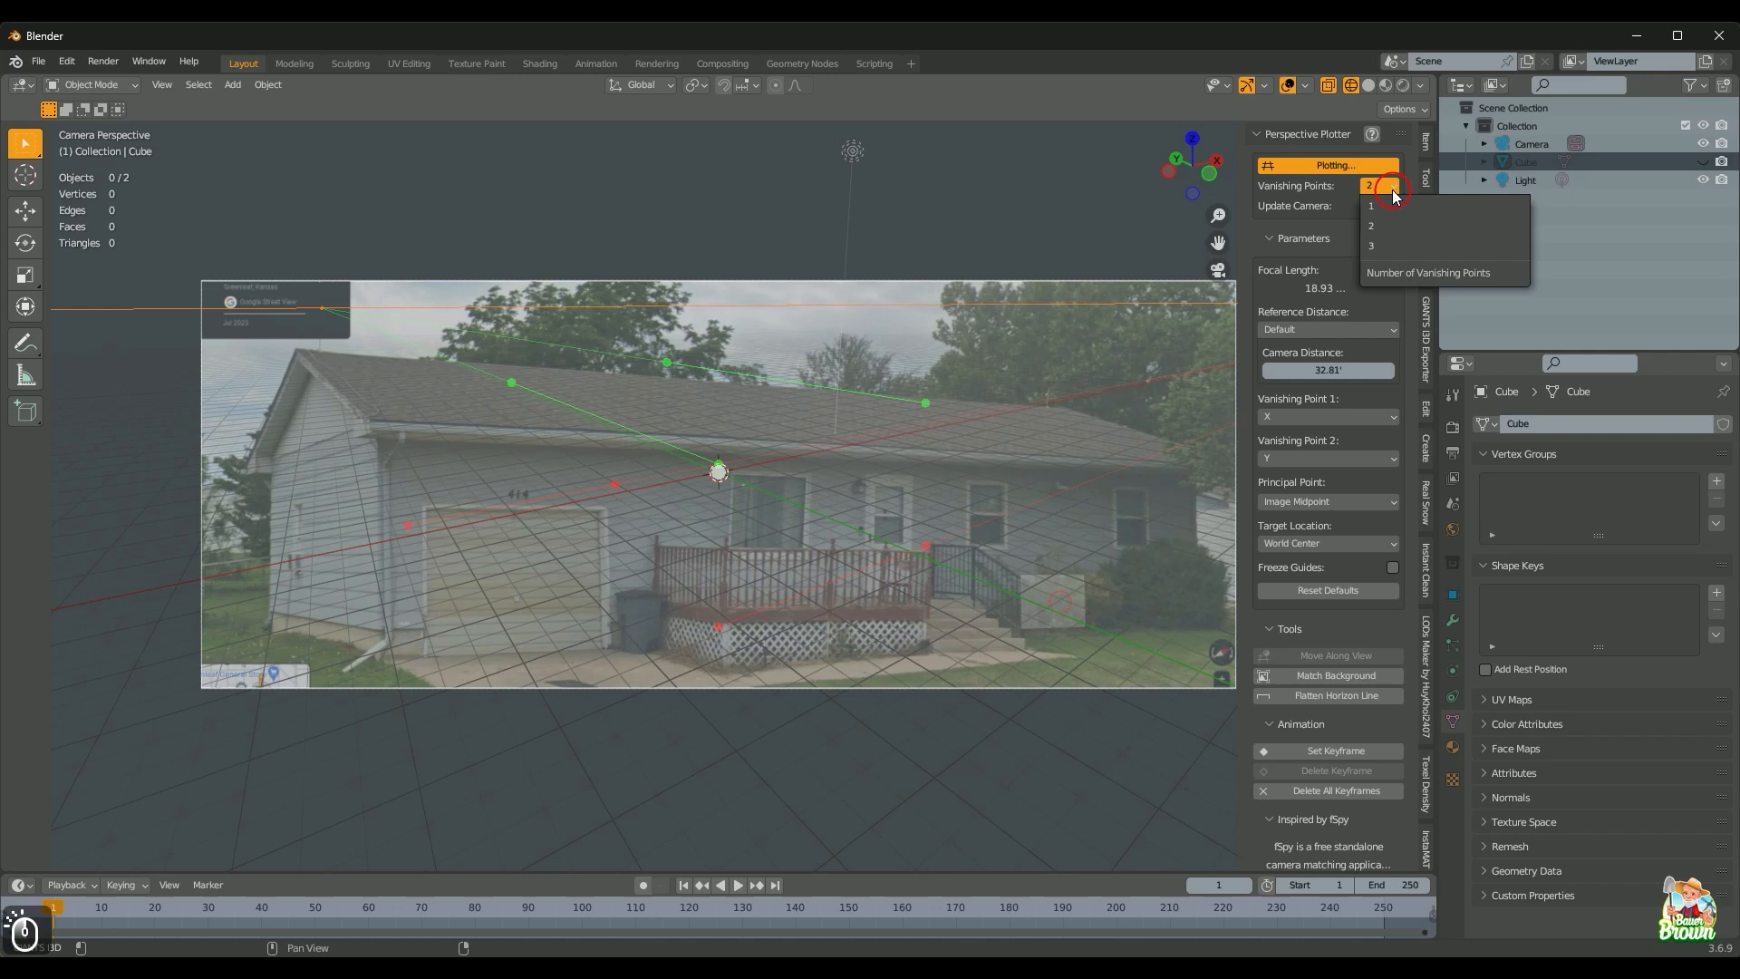
left_click(1389, 249)
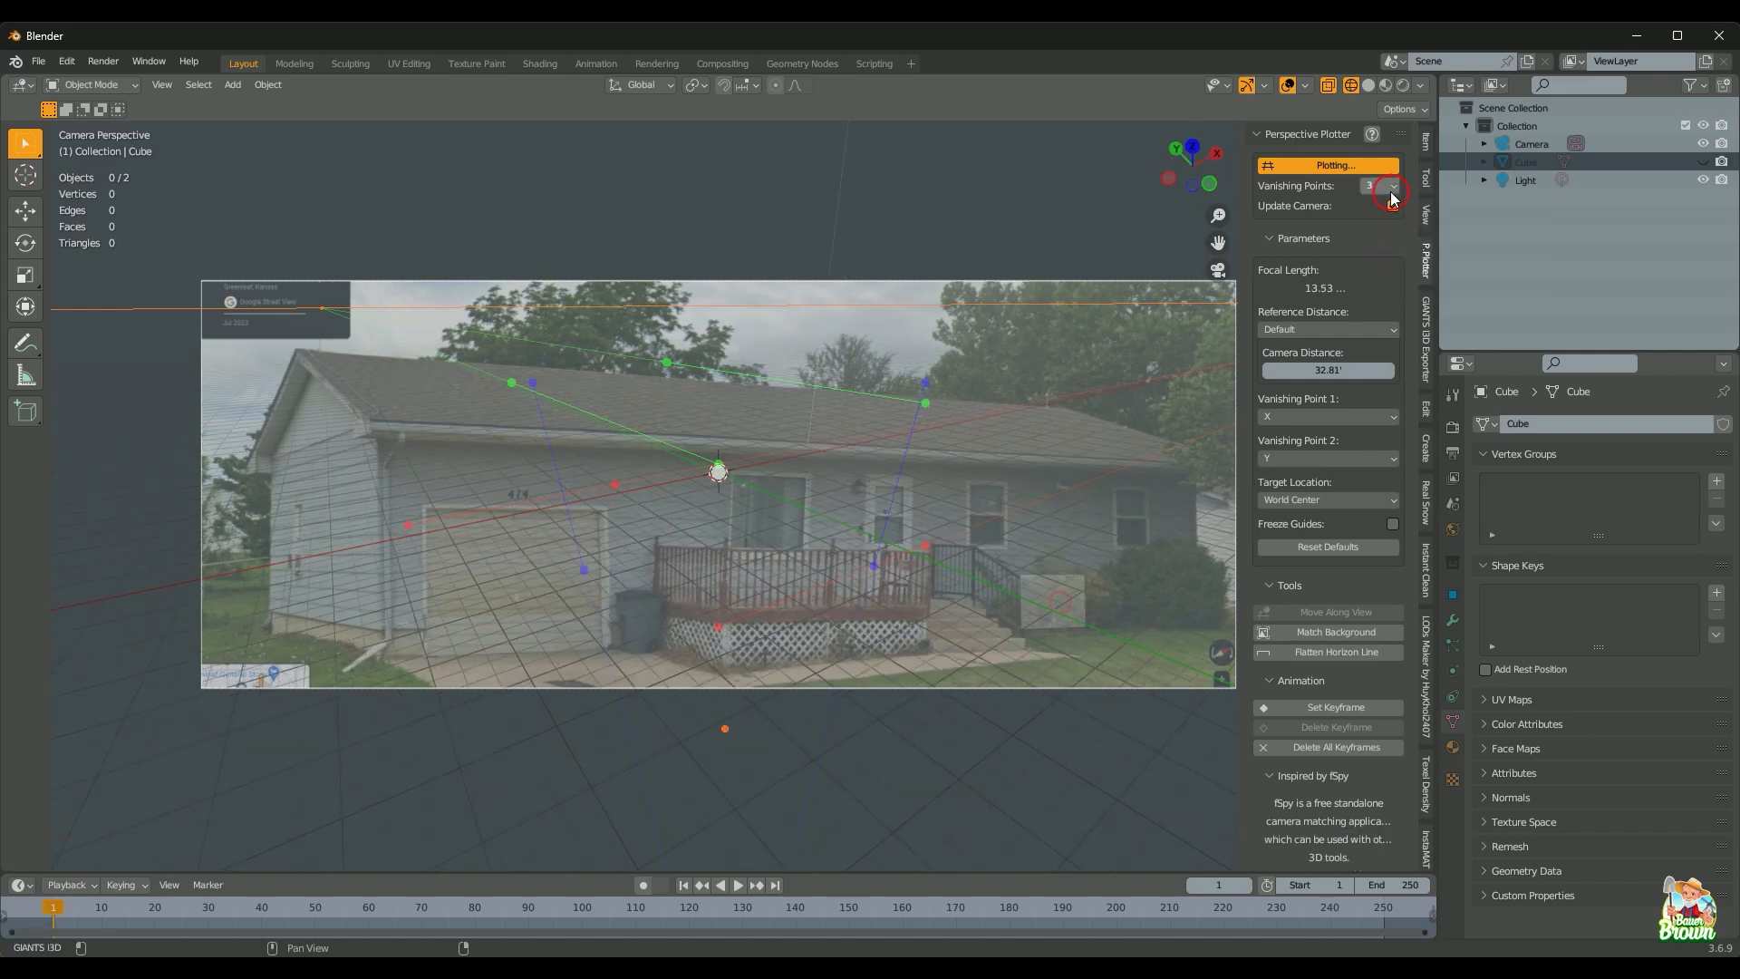
left_click(1393, 190)
left_click(1389, 227)
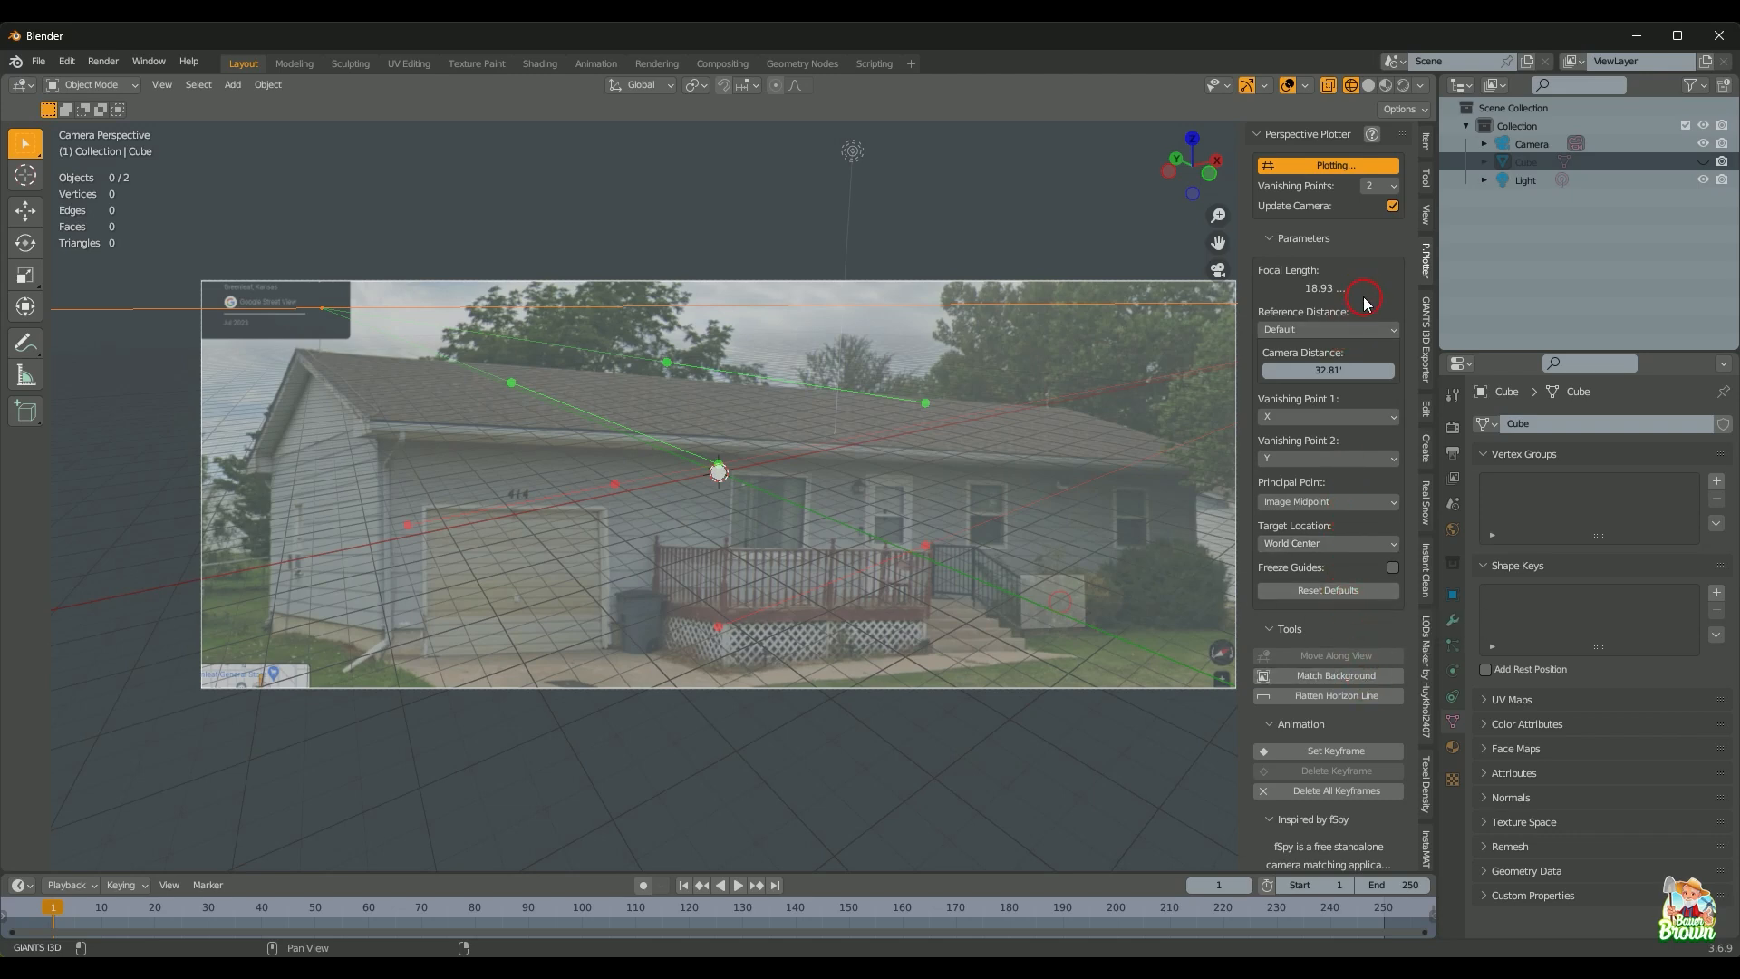
Step: Try a Z-axis reference distance, then reset the reference distance to Default
left_click(1374, 335)
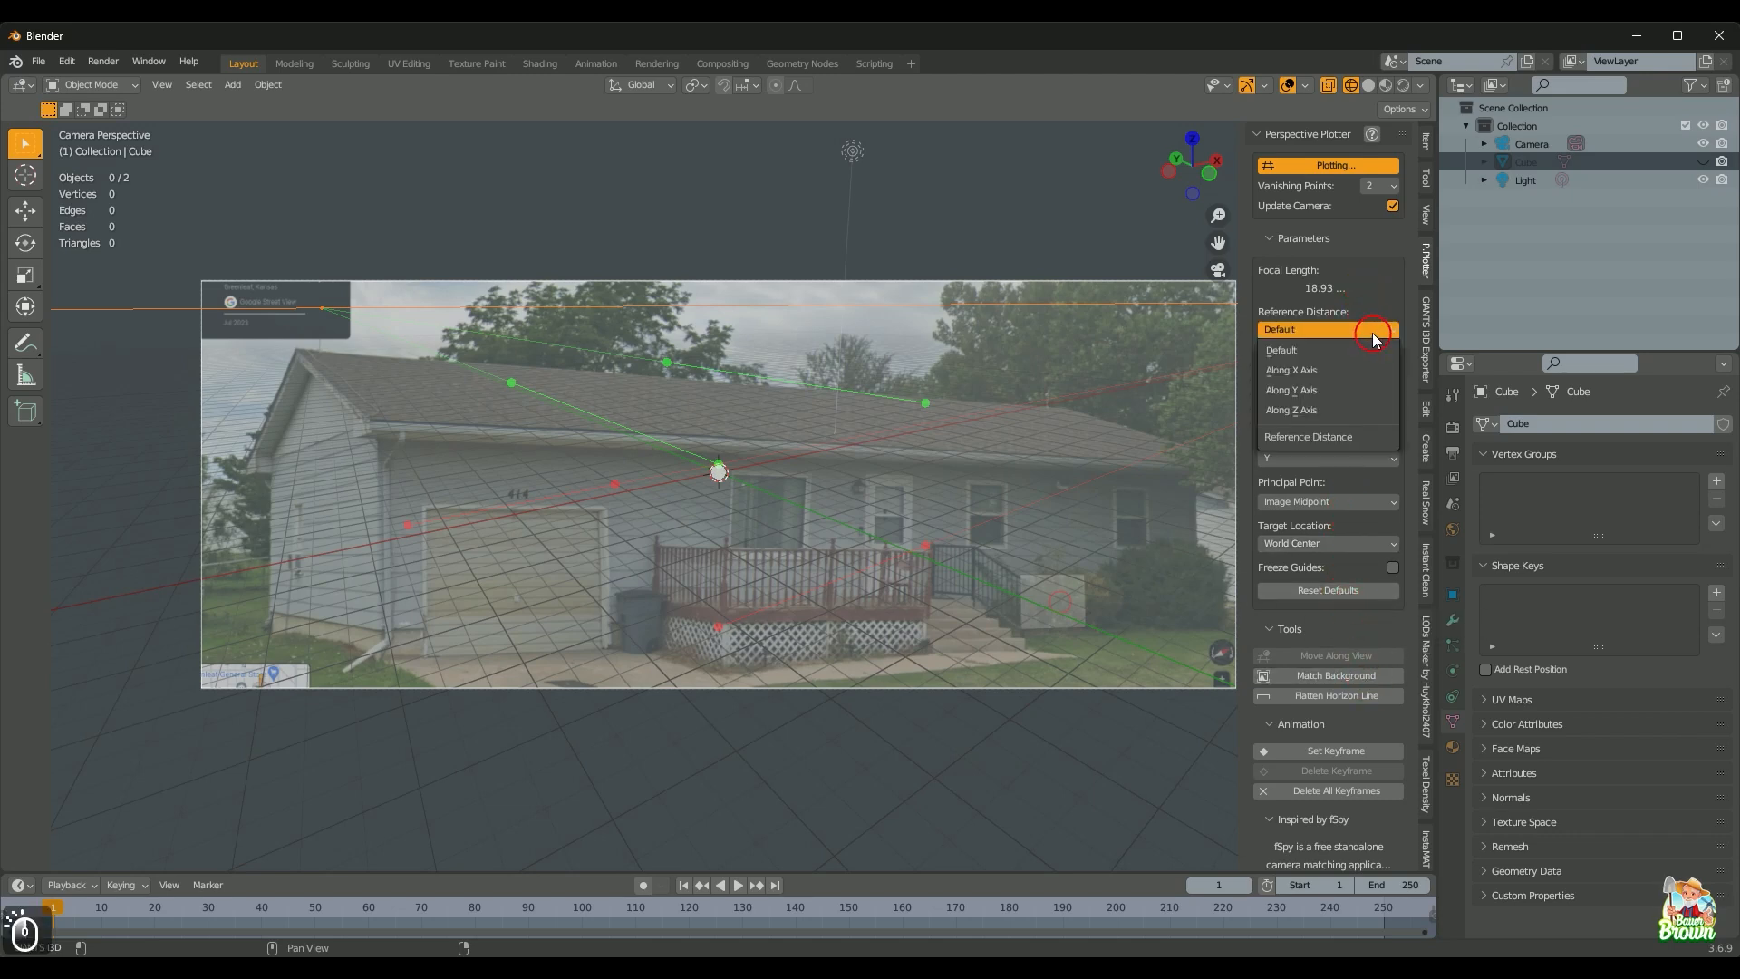
left_click(1322, 413)
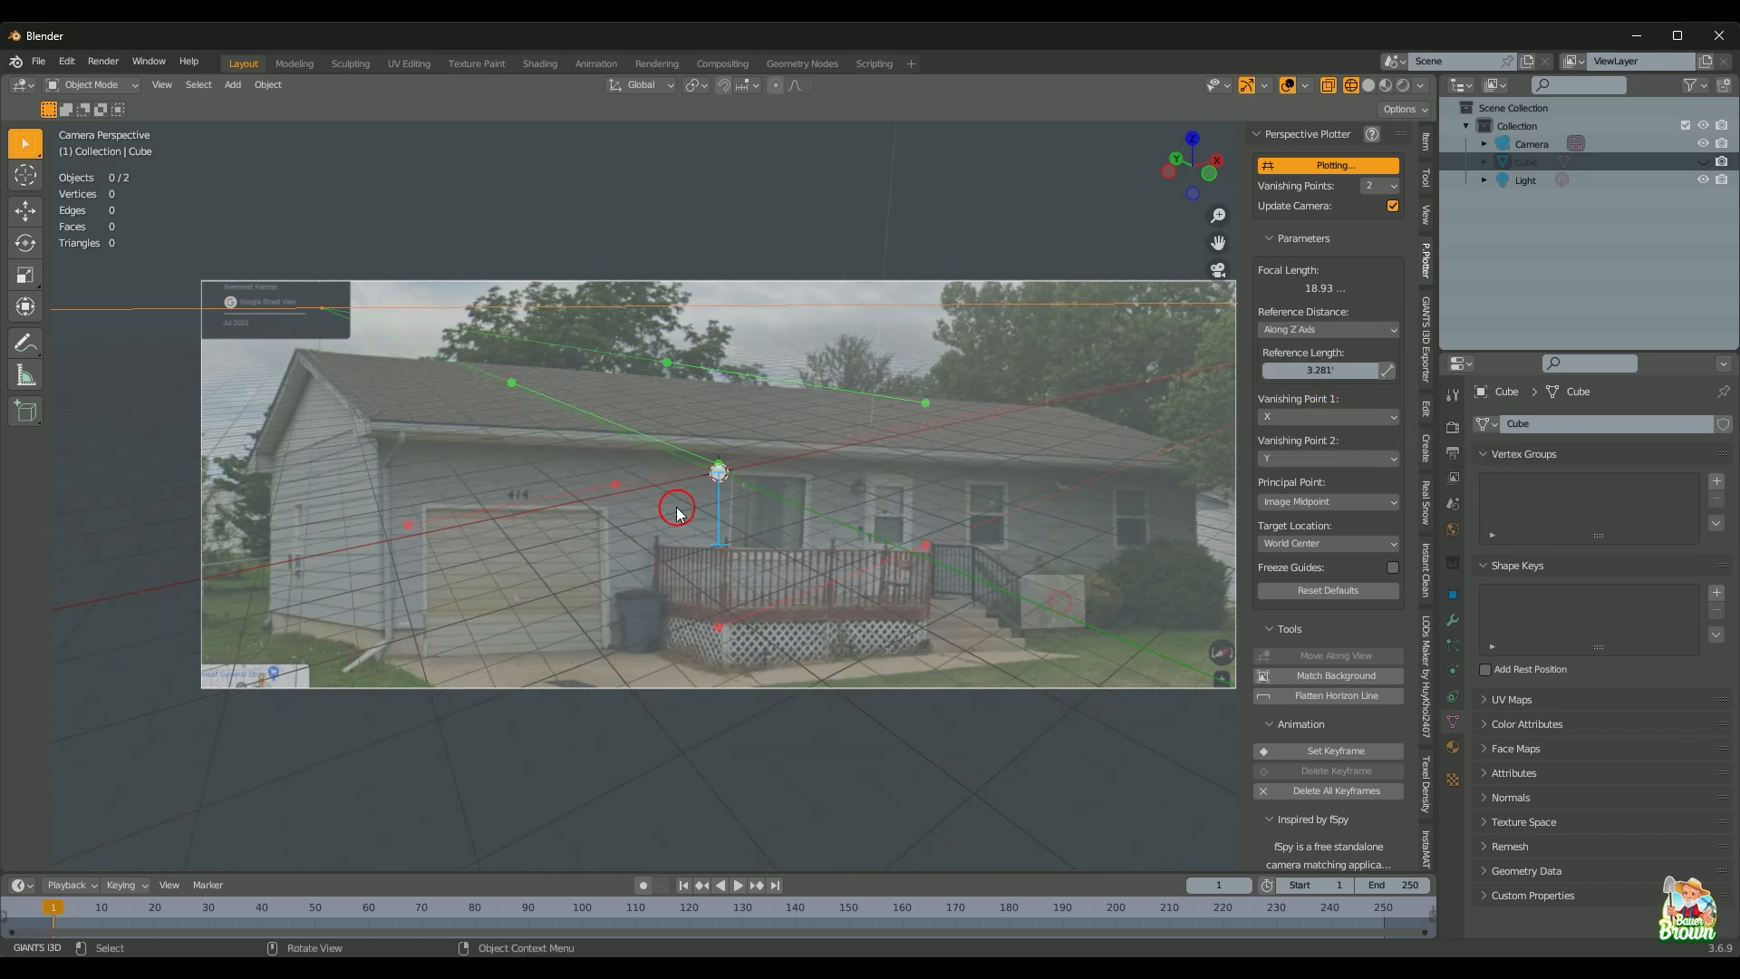
left_click(1385, 371)
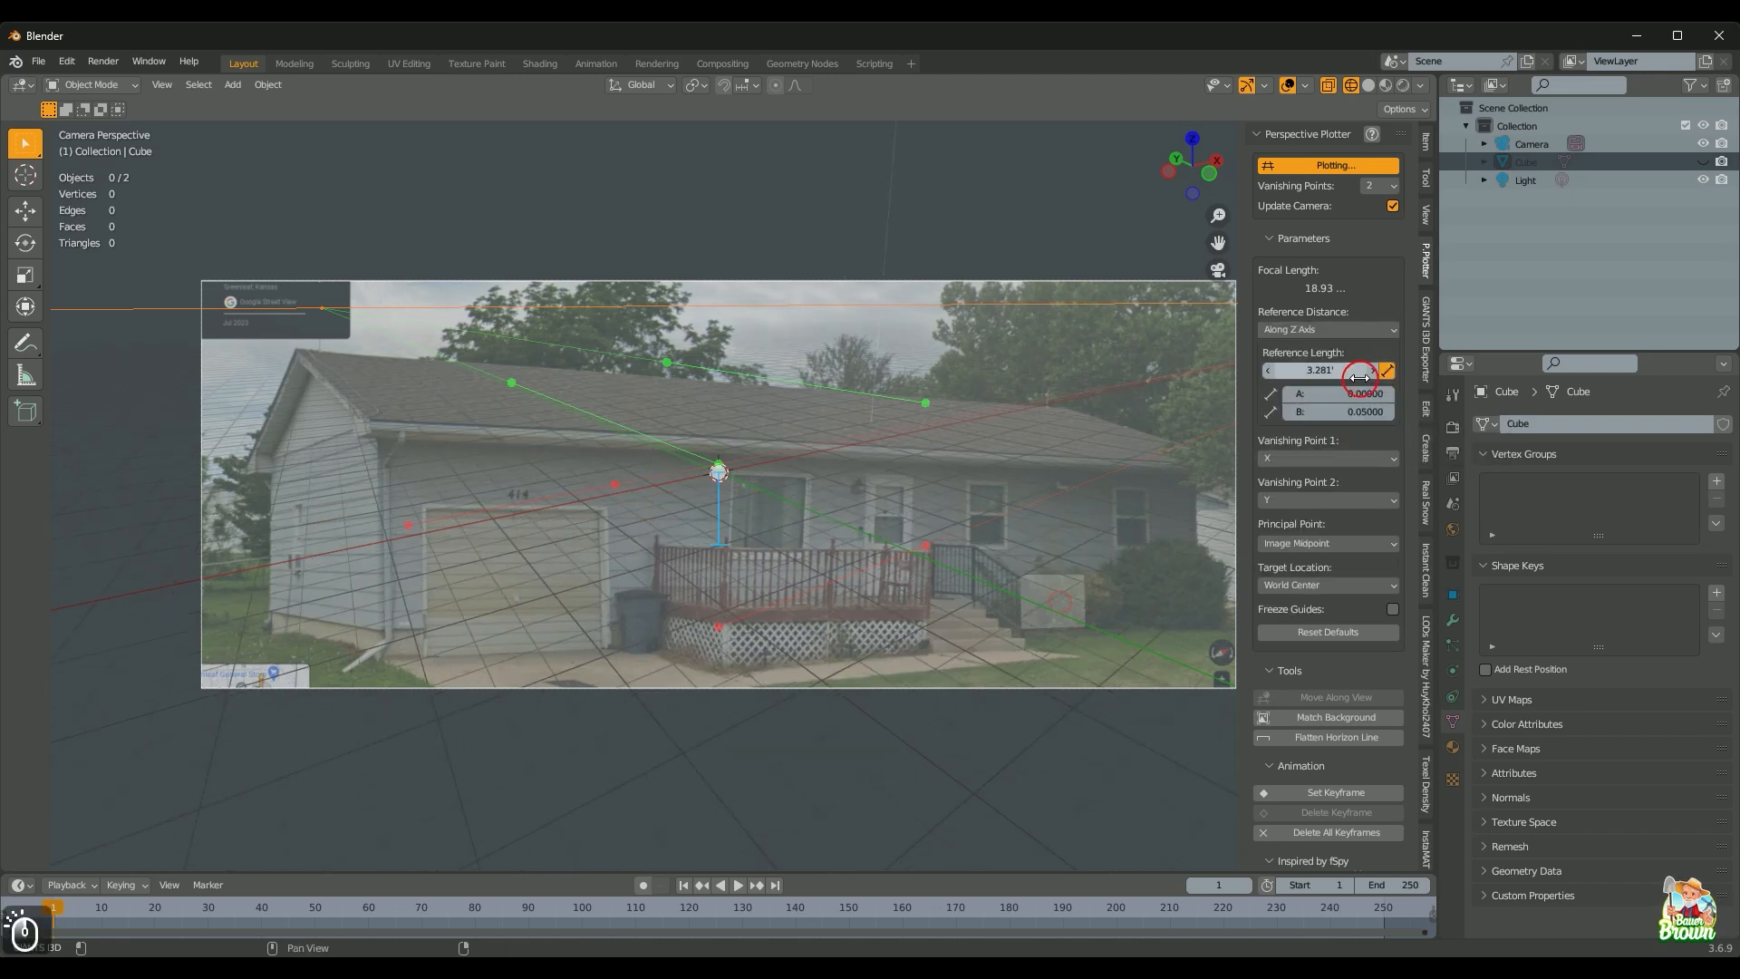
left_click(1384, 333)
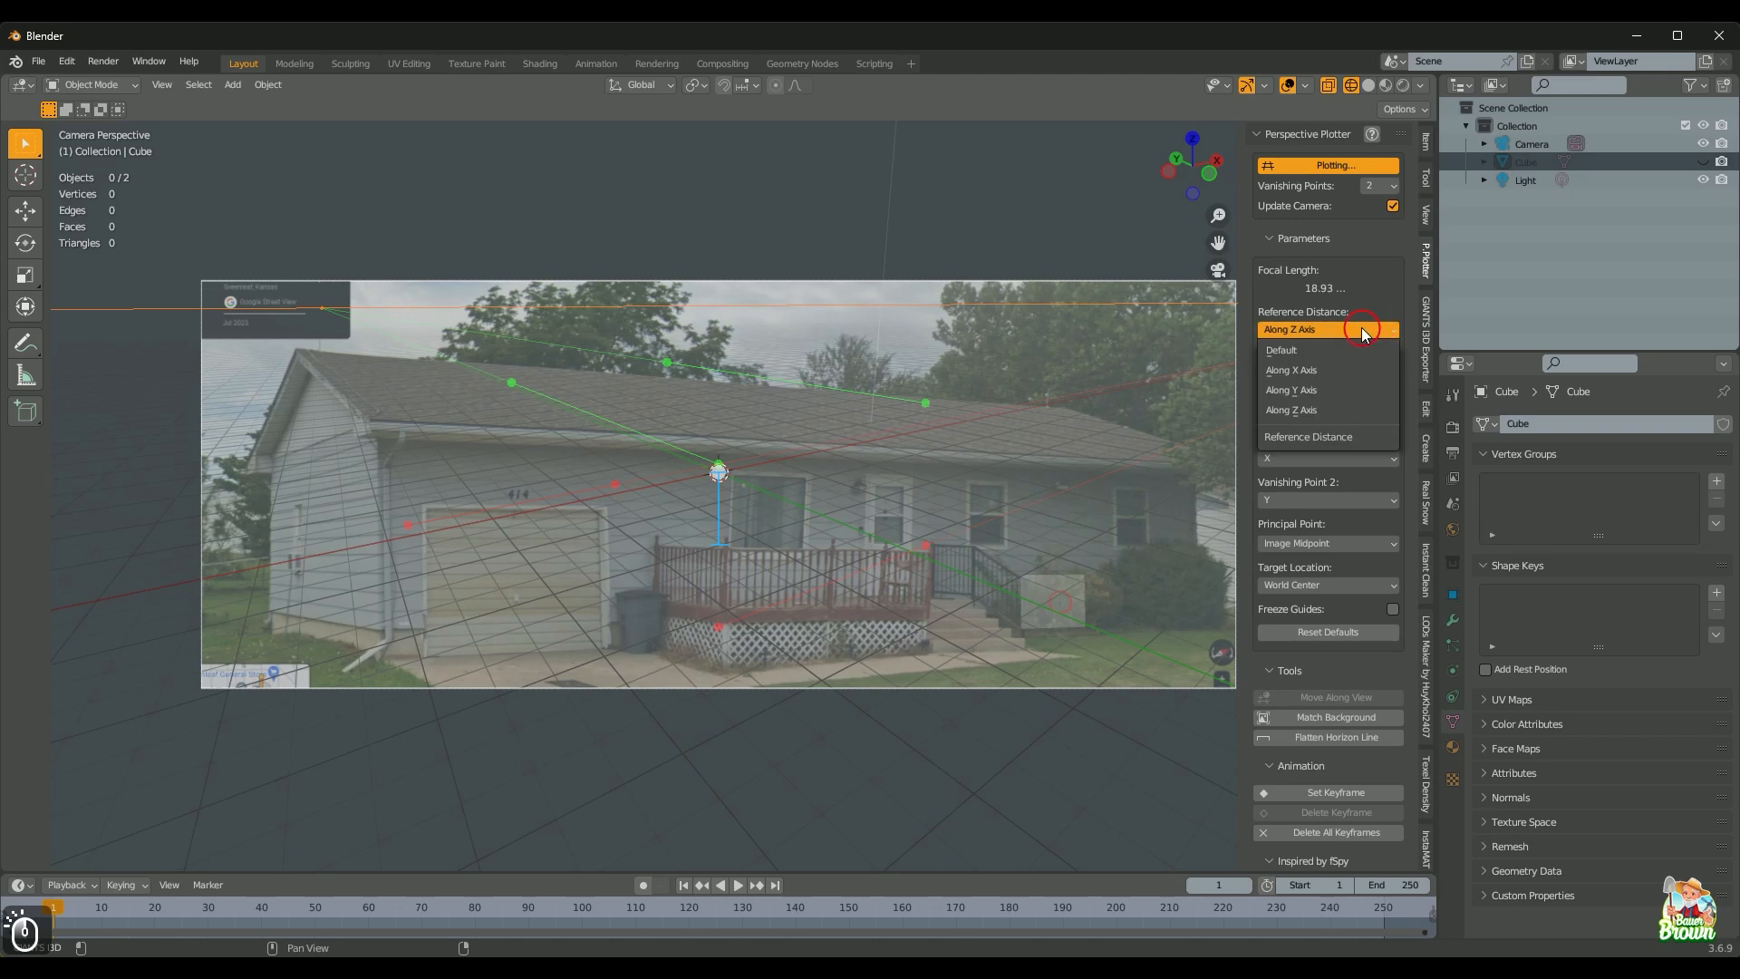
left_click(1269, 343)
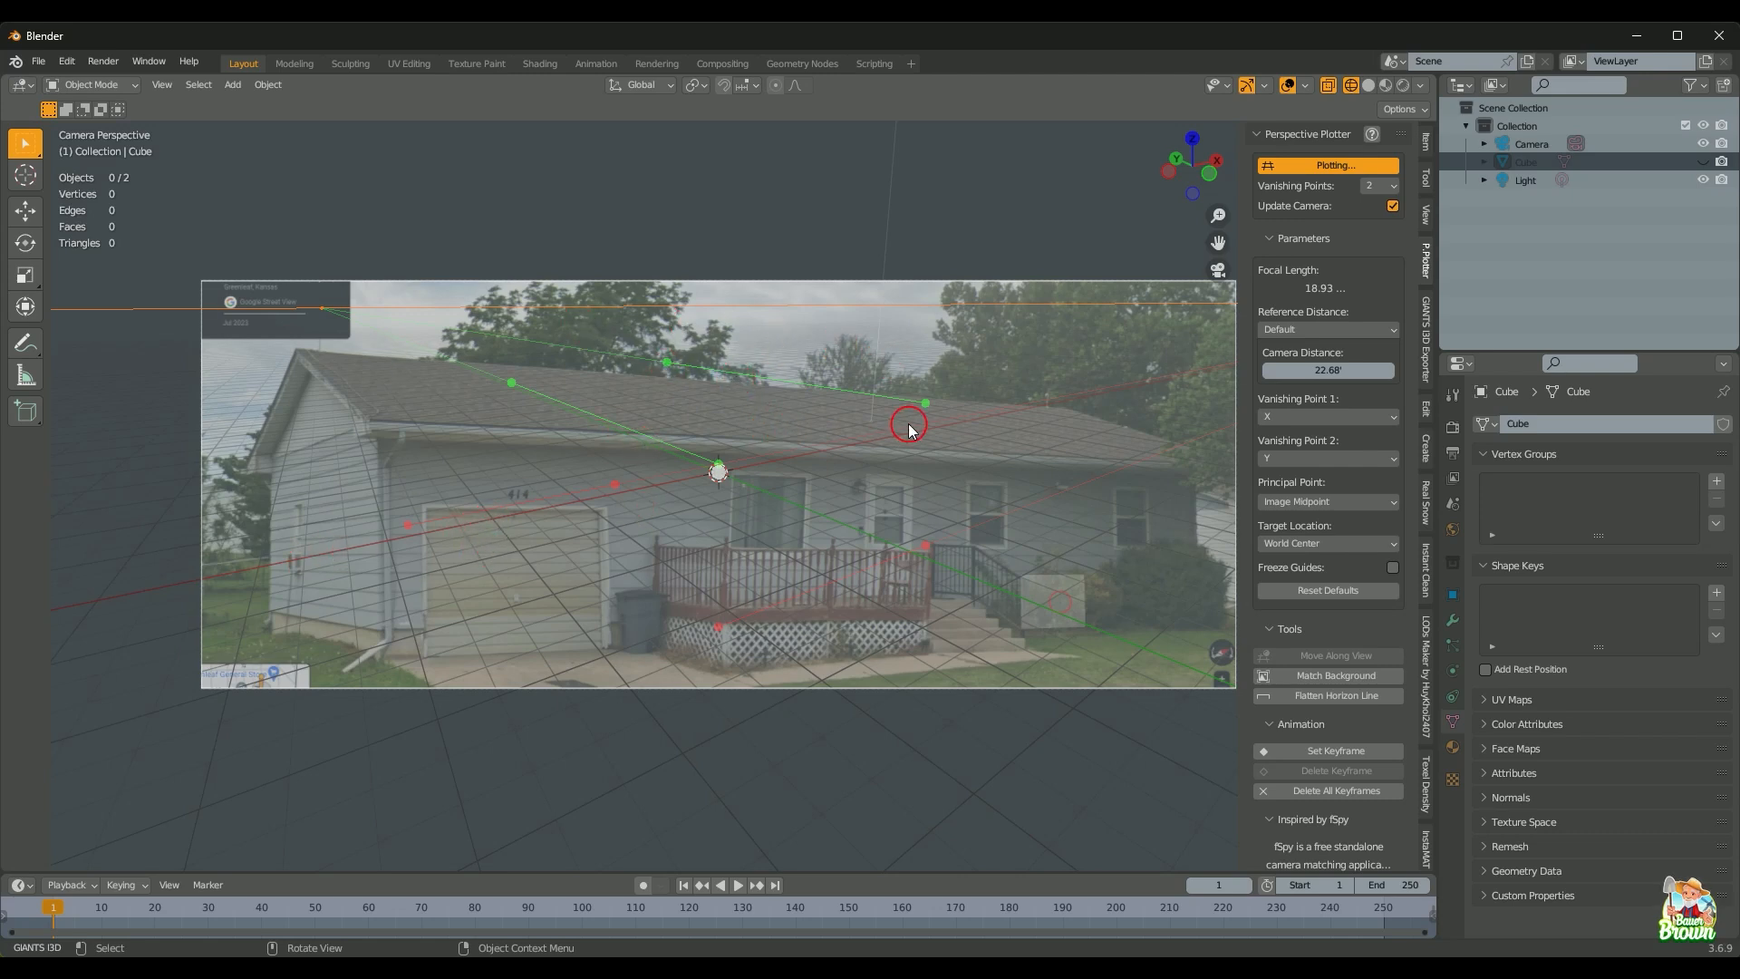
Step: Drag the green guide handles onto the roof edge, from the right roofline to the left gable peak
left_click_drag(930, 405, 1063, 402)
scroll(977, 504, "up", 2)
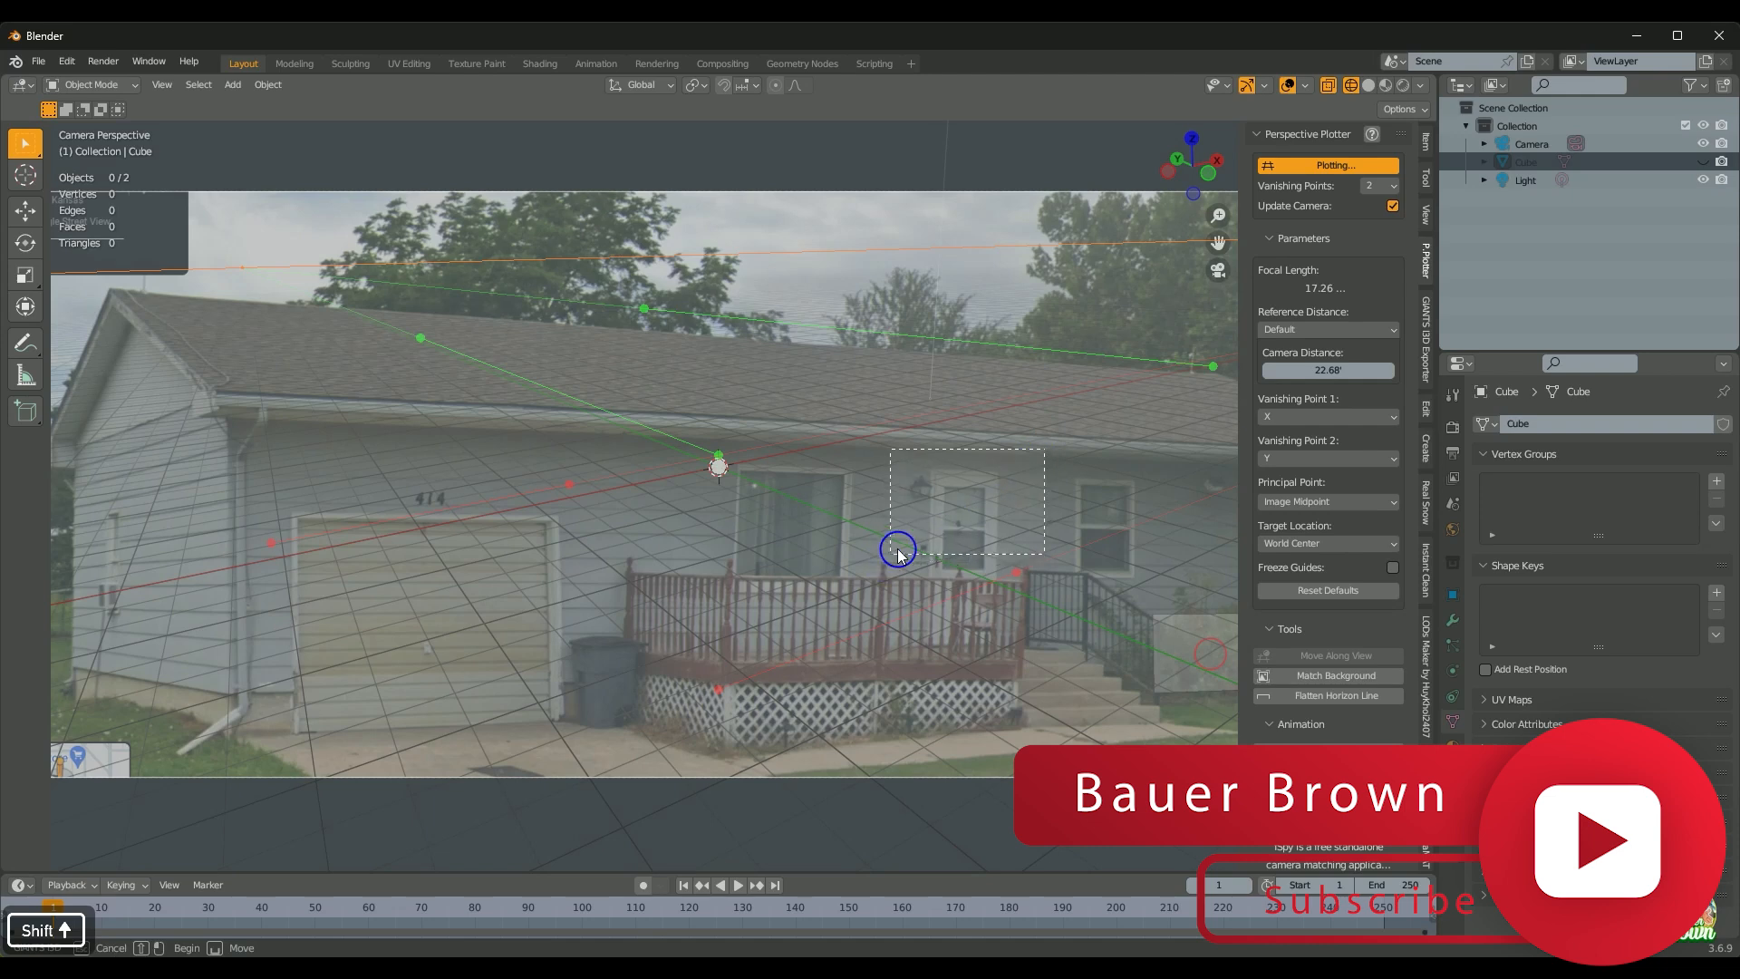
middle_click_drag(1006, 493, 813, 619, "shift")
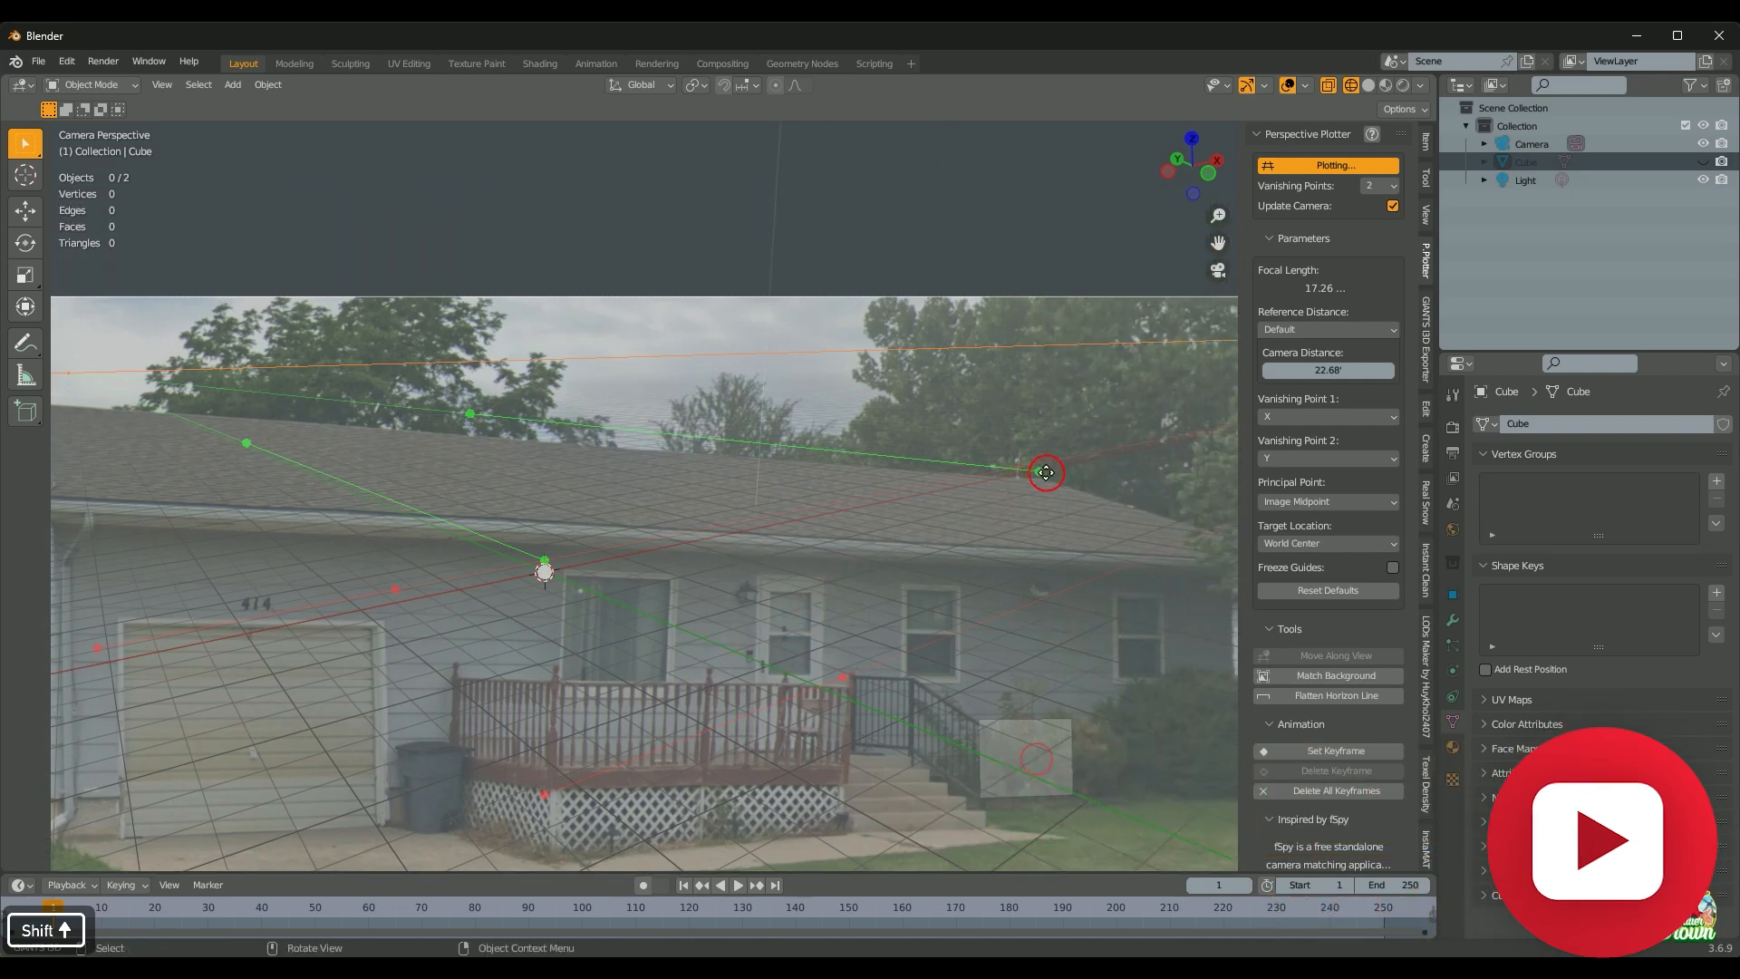
left_click_drag(1039, 471, 1045, 482)
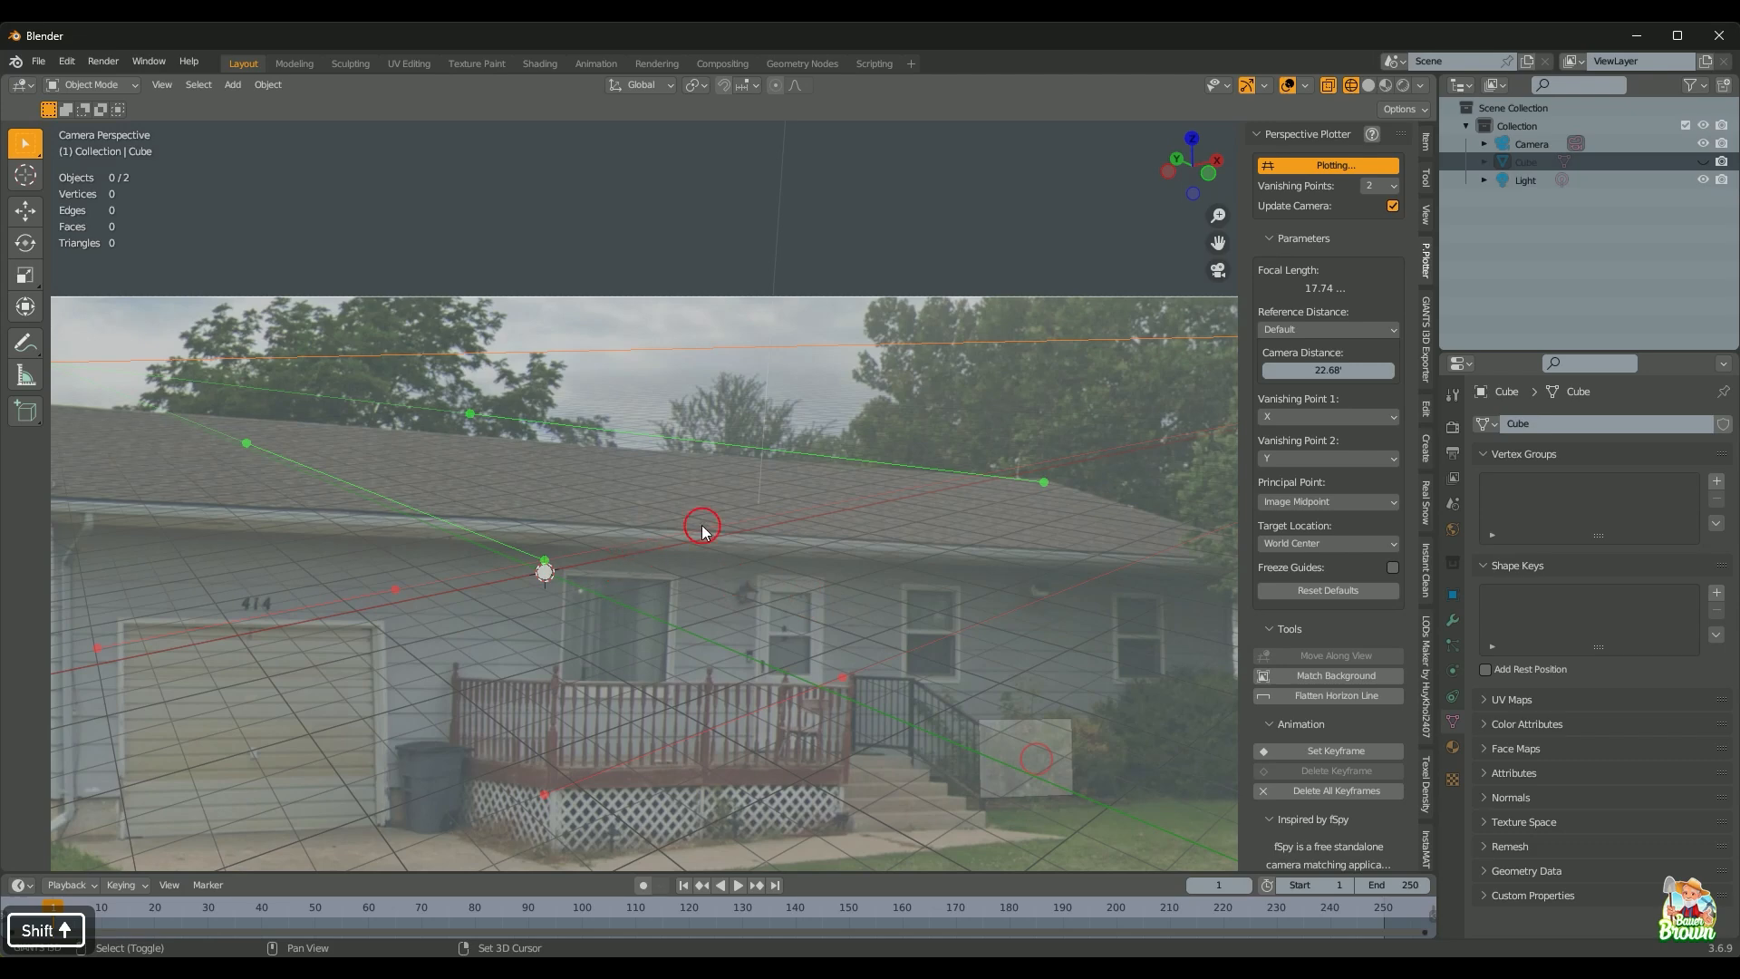
middle_click_drag(619, 562, 985, 624, "shift")
left_click_drag(825, 490, 296, 468)
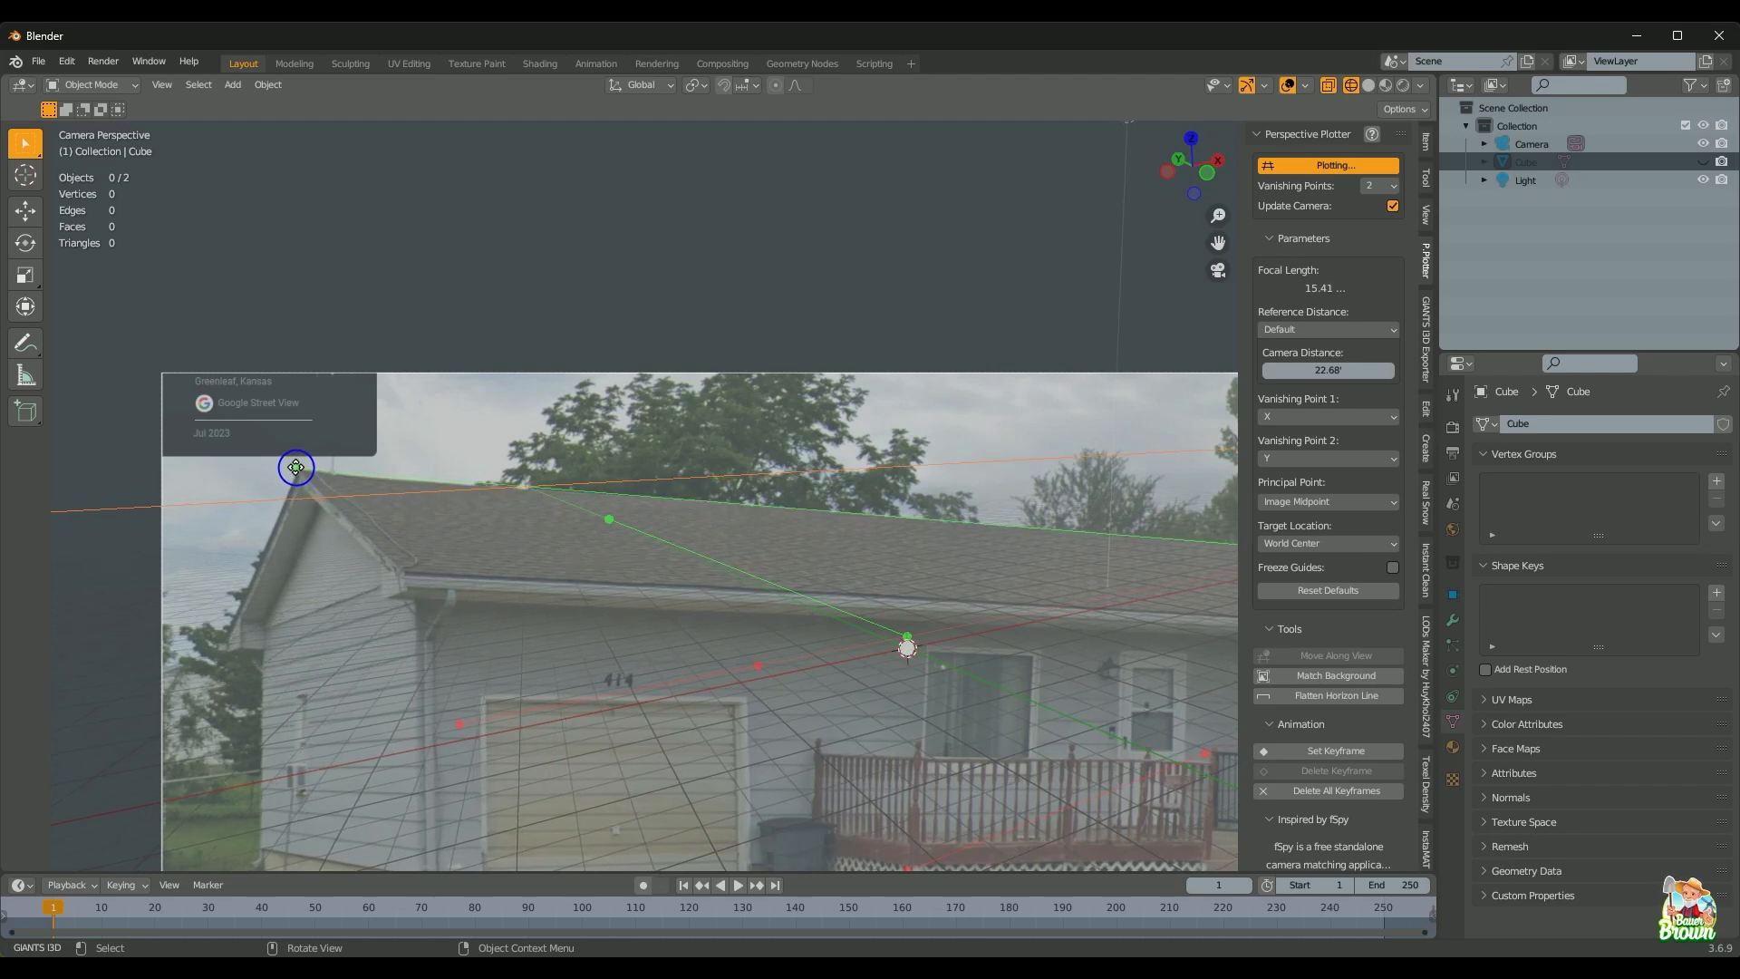
left_click_drag(296, 467, 295, 469)
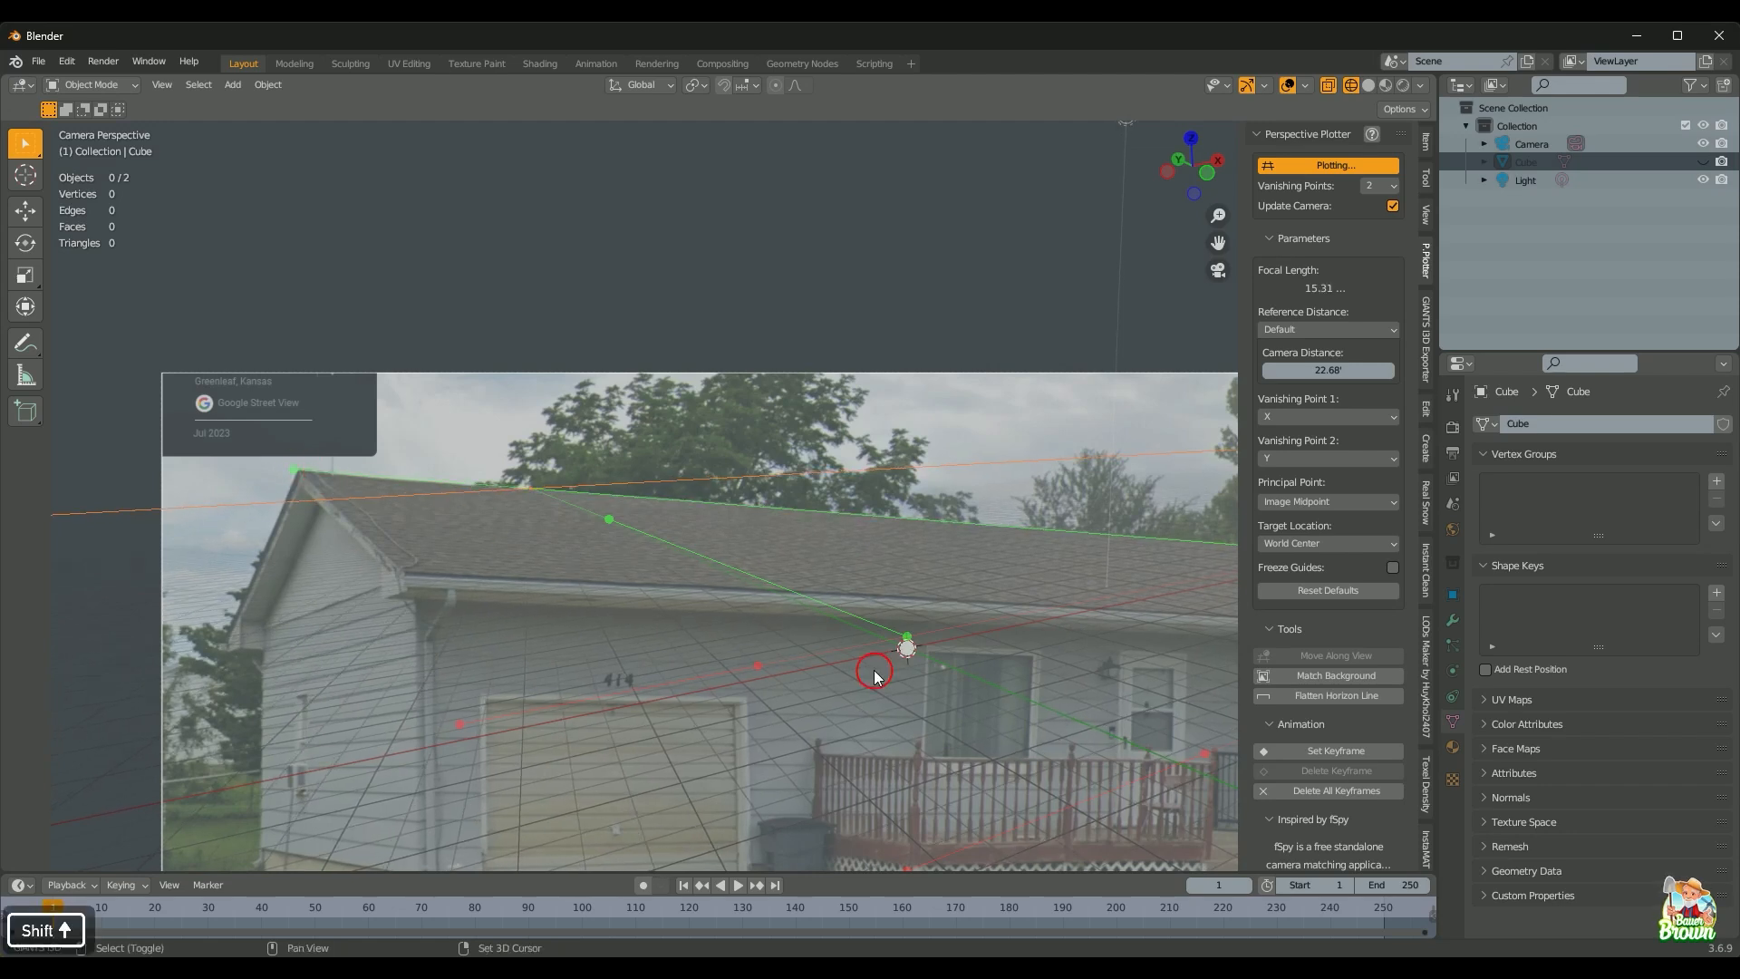
middle_click_drag(878, 667, 471, 620, "shift")
middle_click_drag(909, 569, 894, 564, "shift")
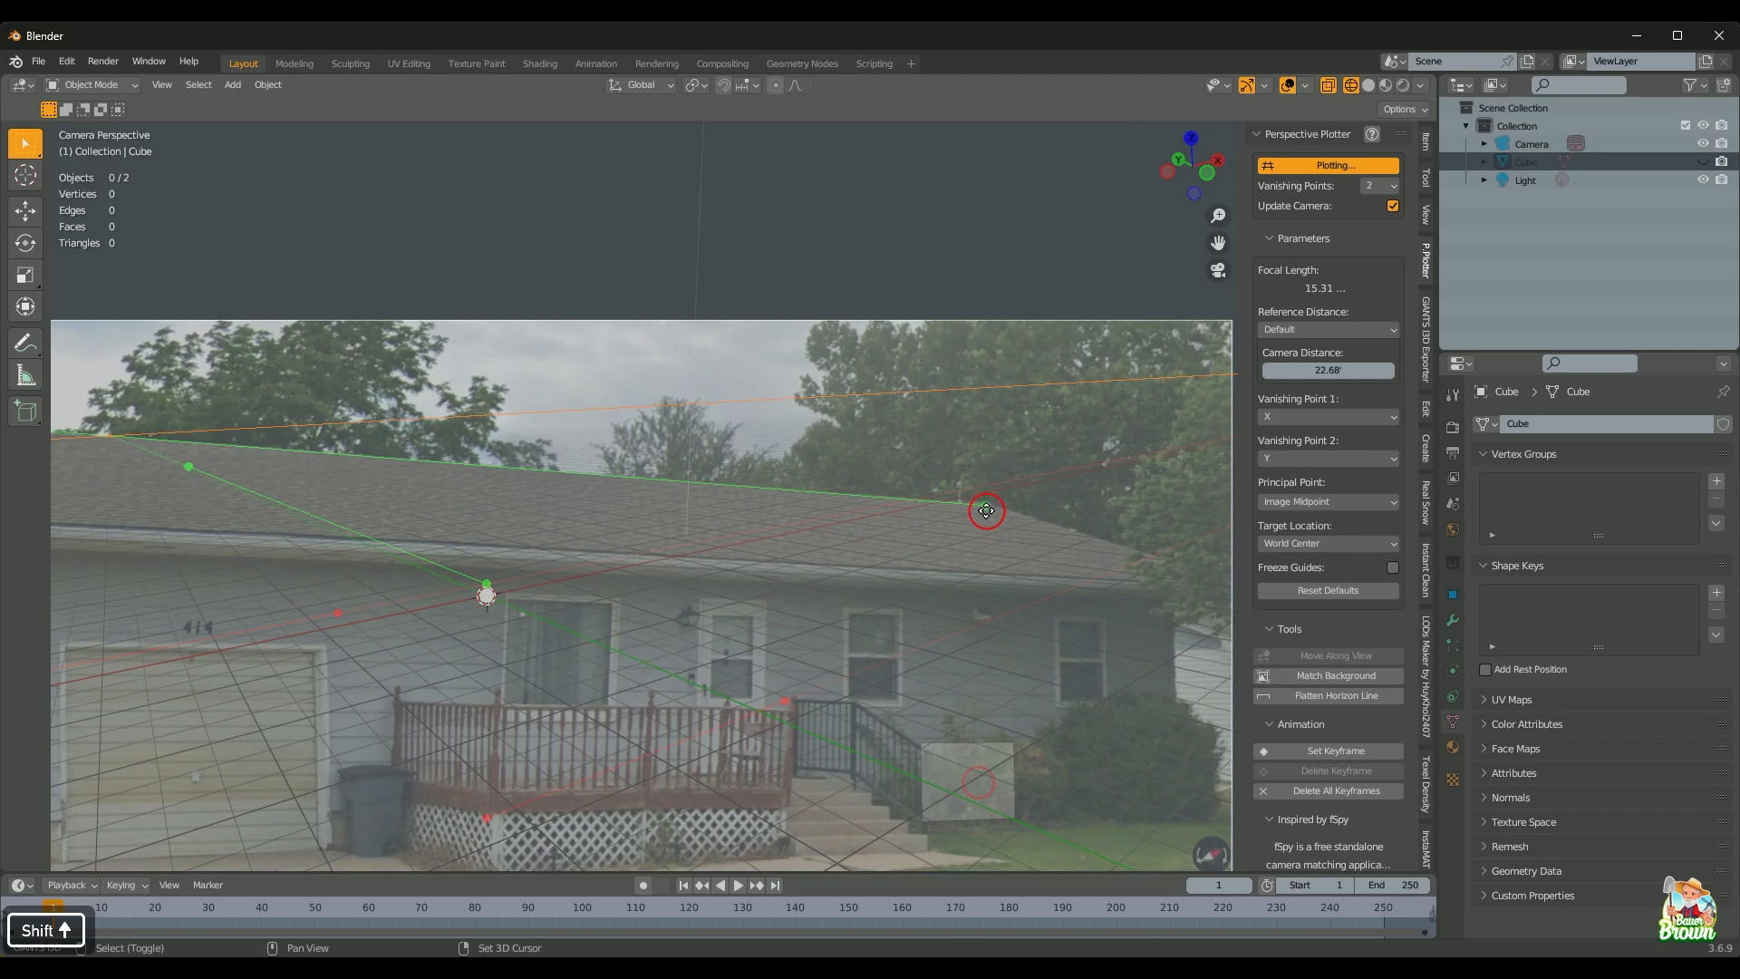
left_click_drag(986, 506, 986, 503)
Step: Recentre the house and lay the second green guide low across the house front along its base
middle_click_drag(634, 612, 906, 567, "shift")
scroll(847, 581, "down", 1)
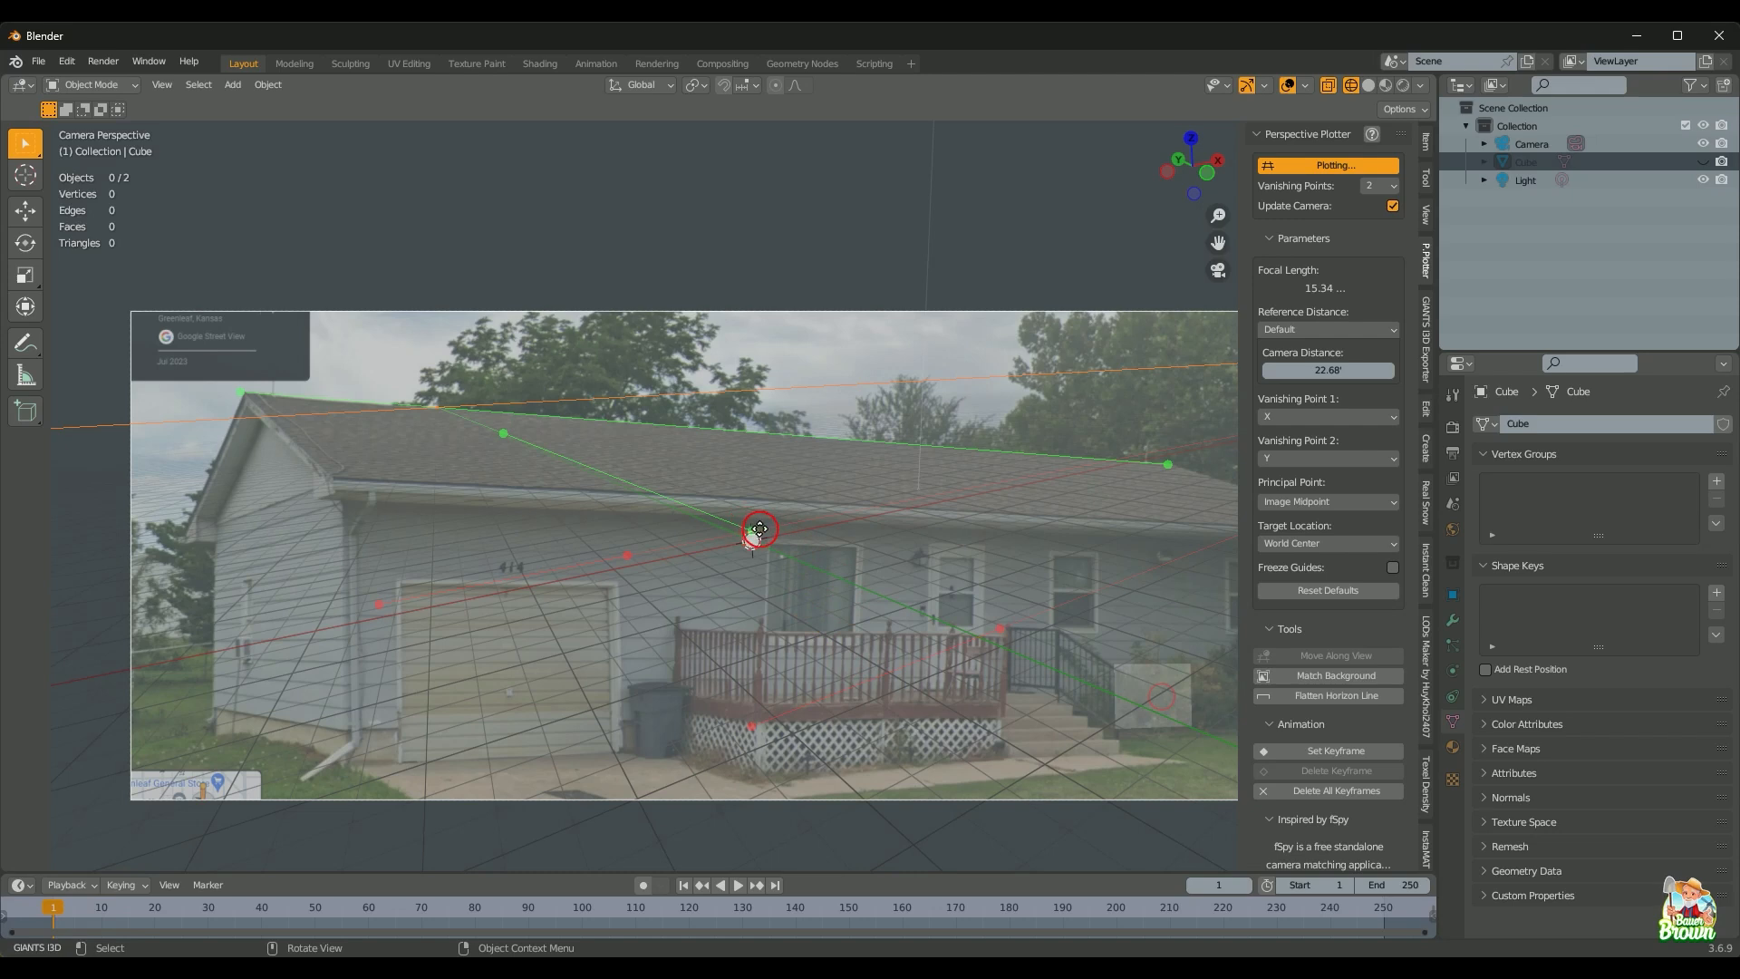
middle_click_drag(907, 688, 710, 567, "shift")
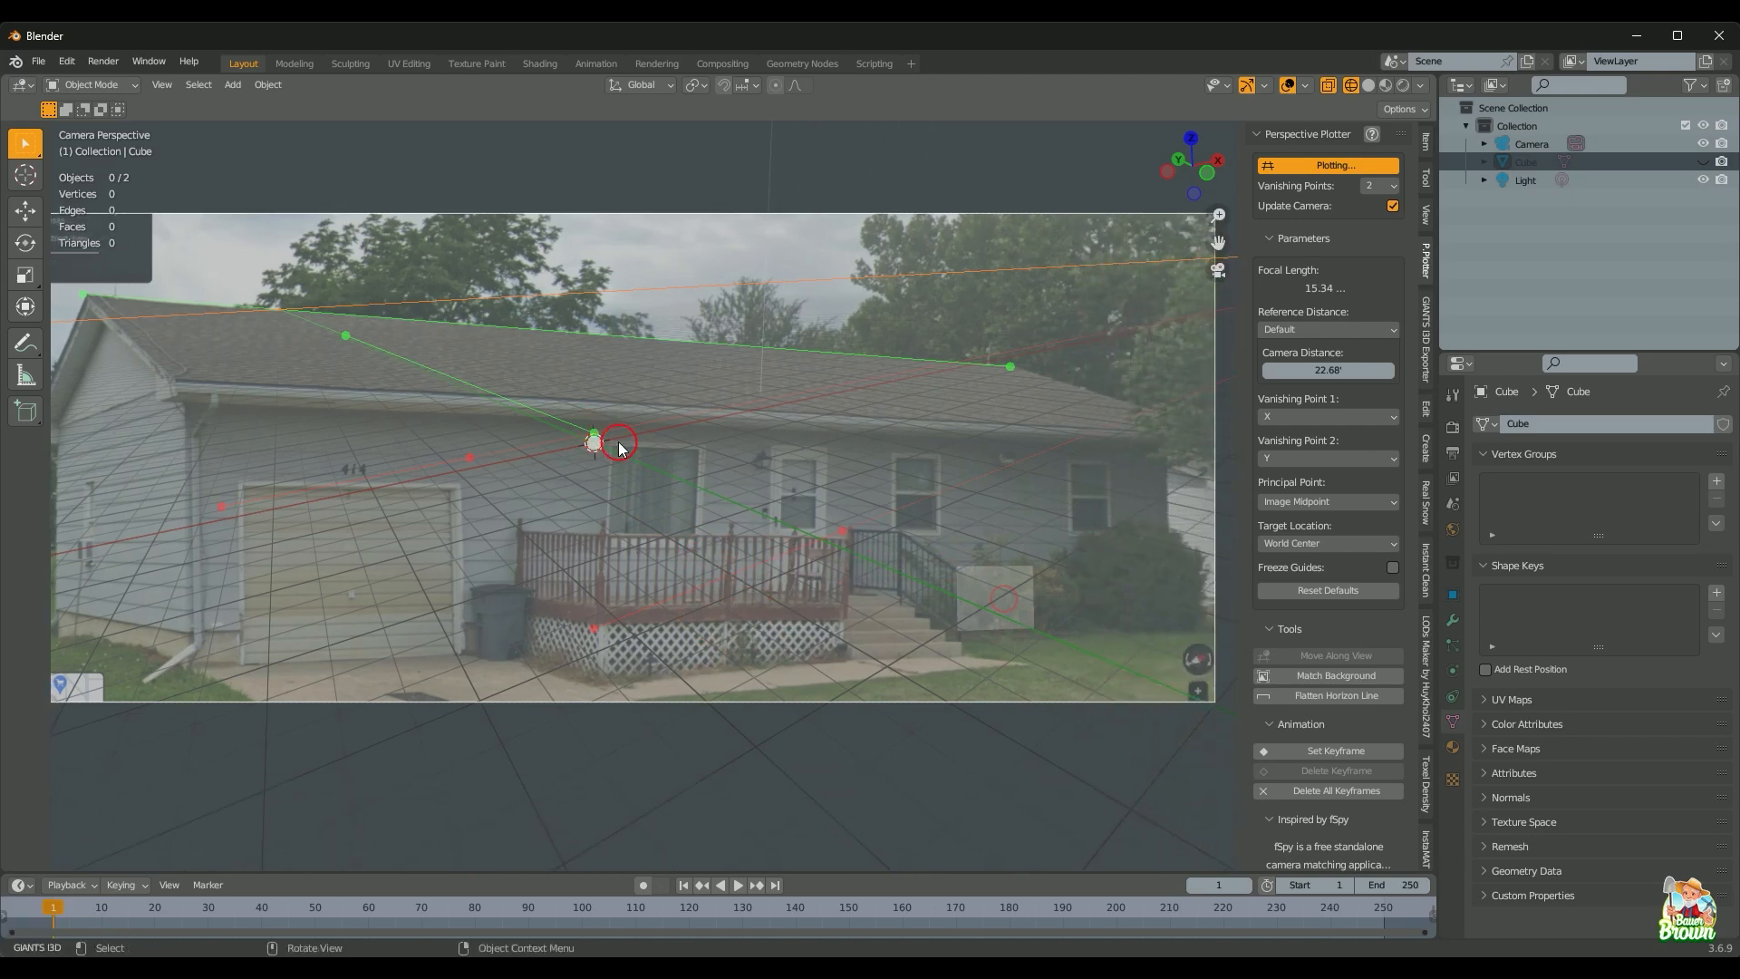
left_click_drag(592, 434, 1174, 528)
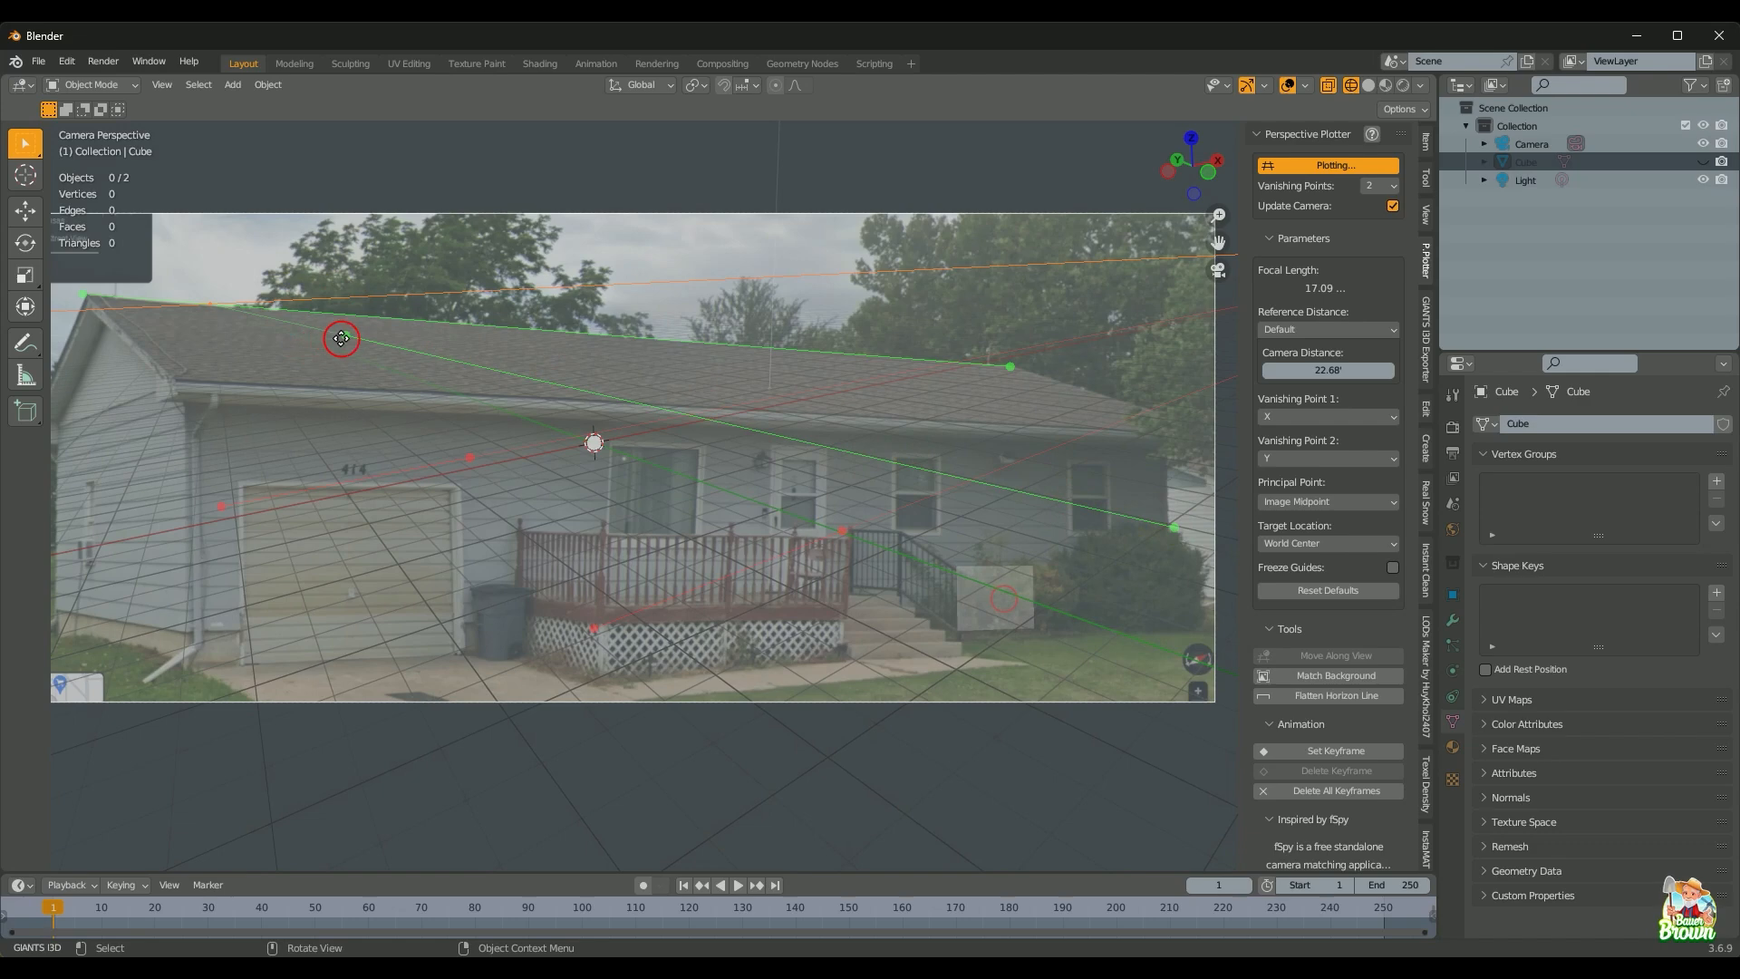
left_click_drag(341, 338, 183, 517)
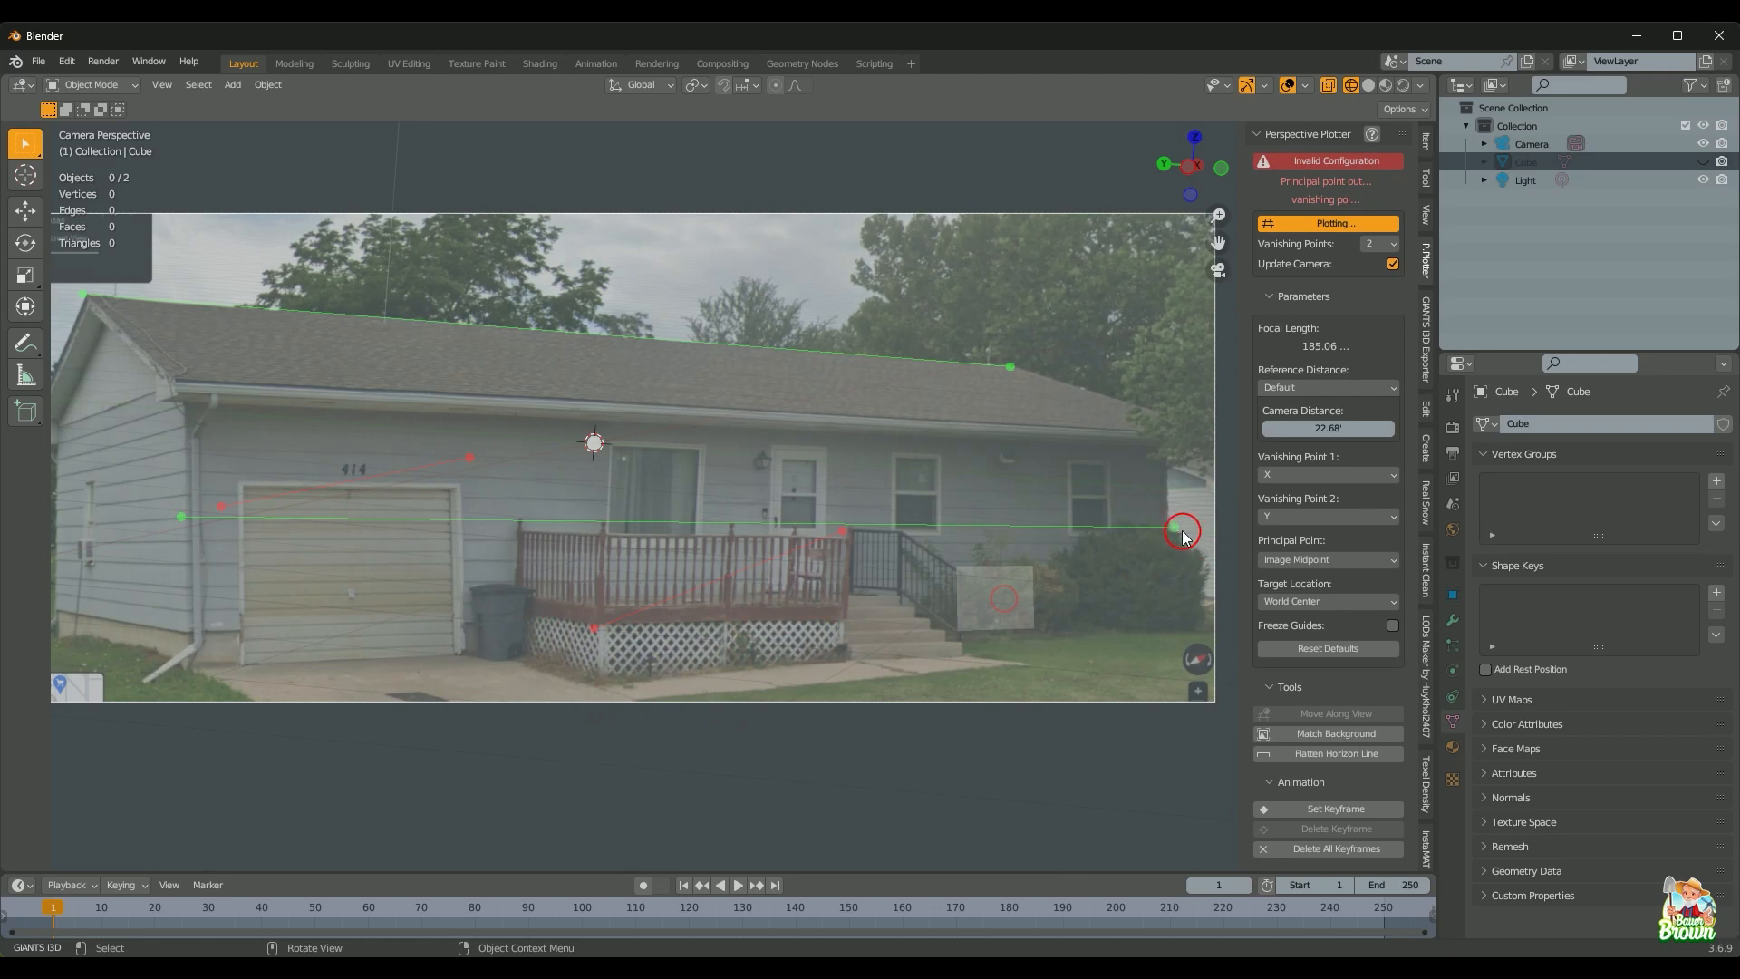
Step: Roughly place both ends of the lower green guide along the porch base
left_click_drag(1173, 527, 1147, 635)
left_click_drag(184, 521, 279, 620)
left_click_drag(1151, 637, 1155, 619)
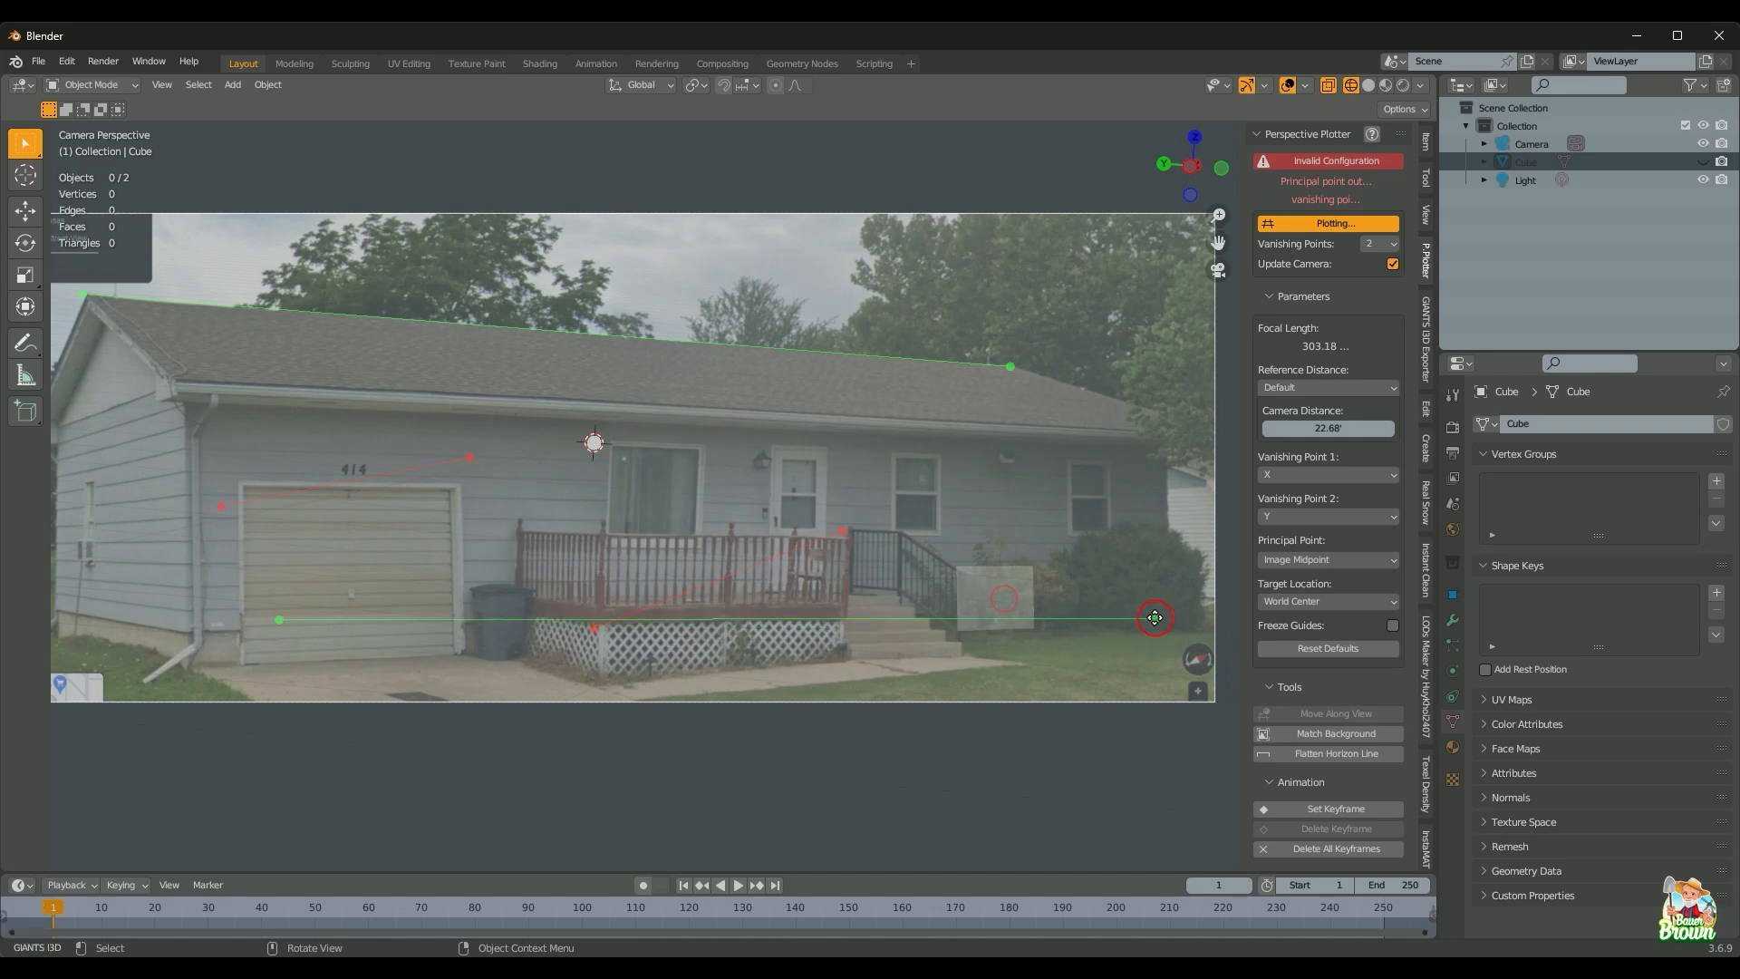
left_click_drag(267, 622, 288, 629)
Step: Zoom in on the porch and set the green guide's right end on the porch corner
scroll(722, 661, "up", 3)
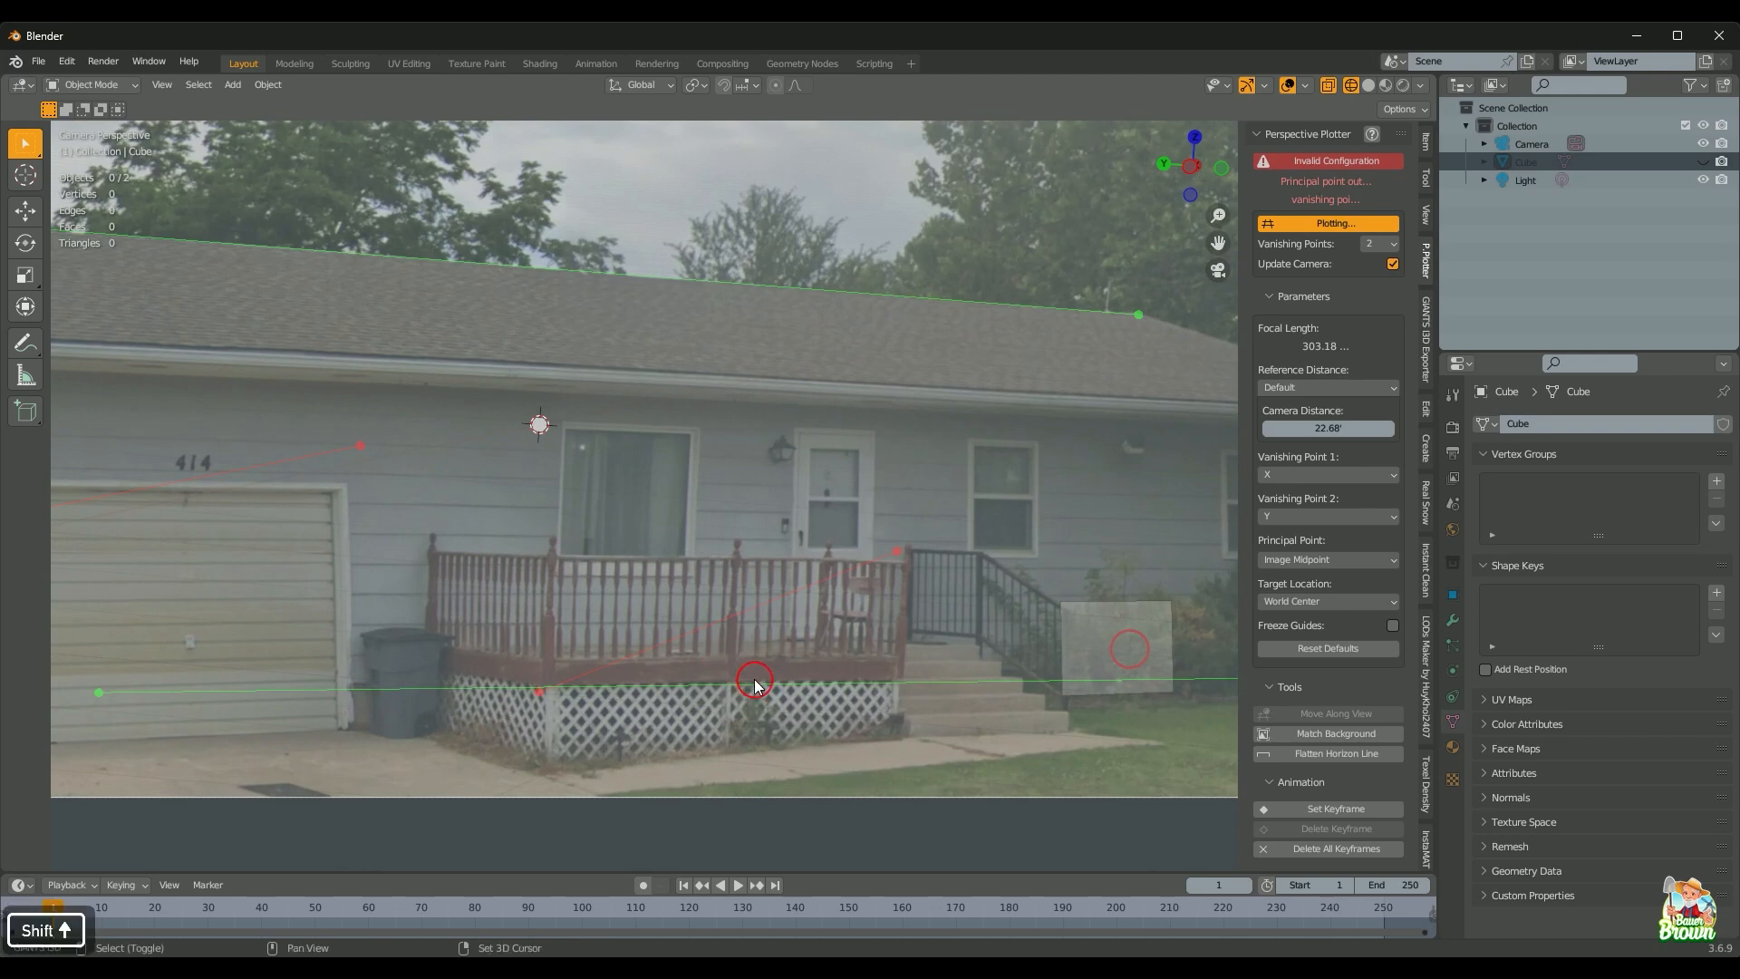
middle_click_drag(735, 675, 680, 556, "shift")
scroll(703, 617, "up", 3)
scroll(704, 612, "down", 4)
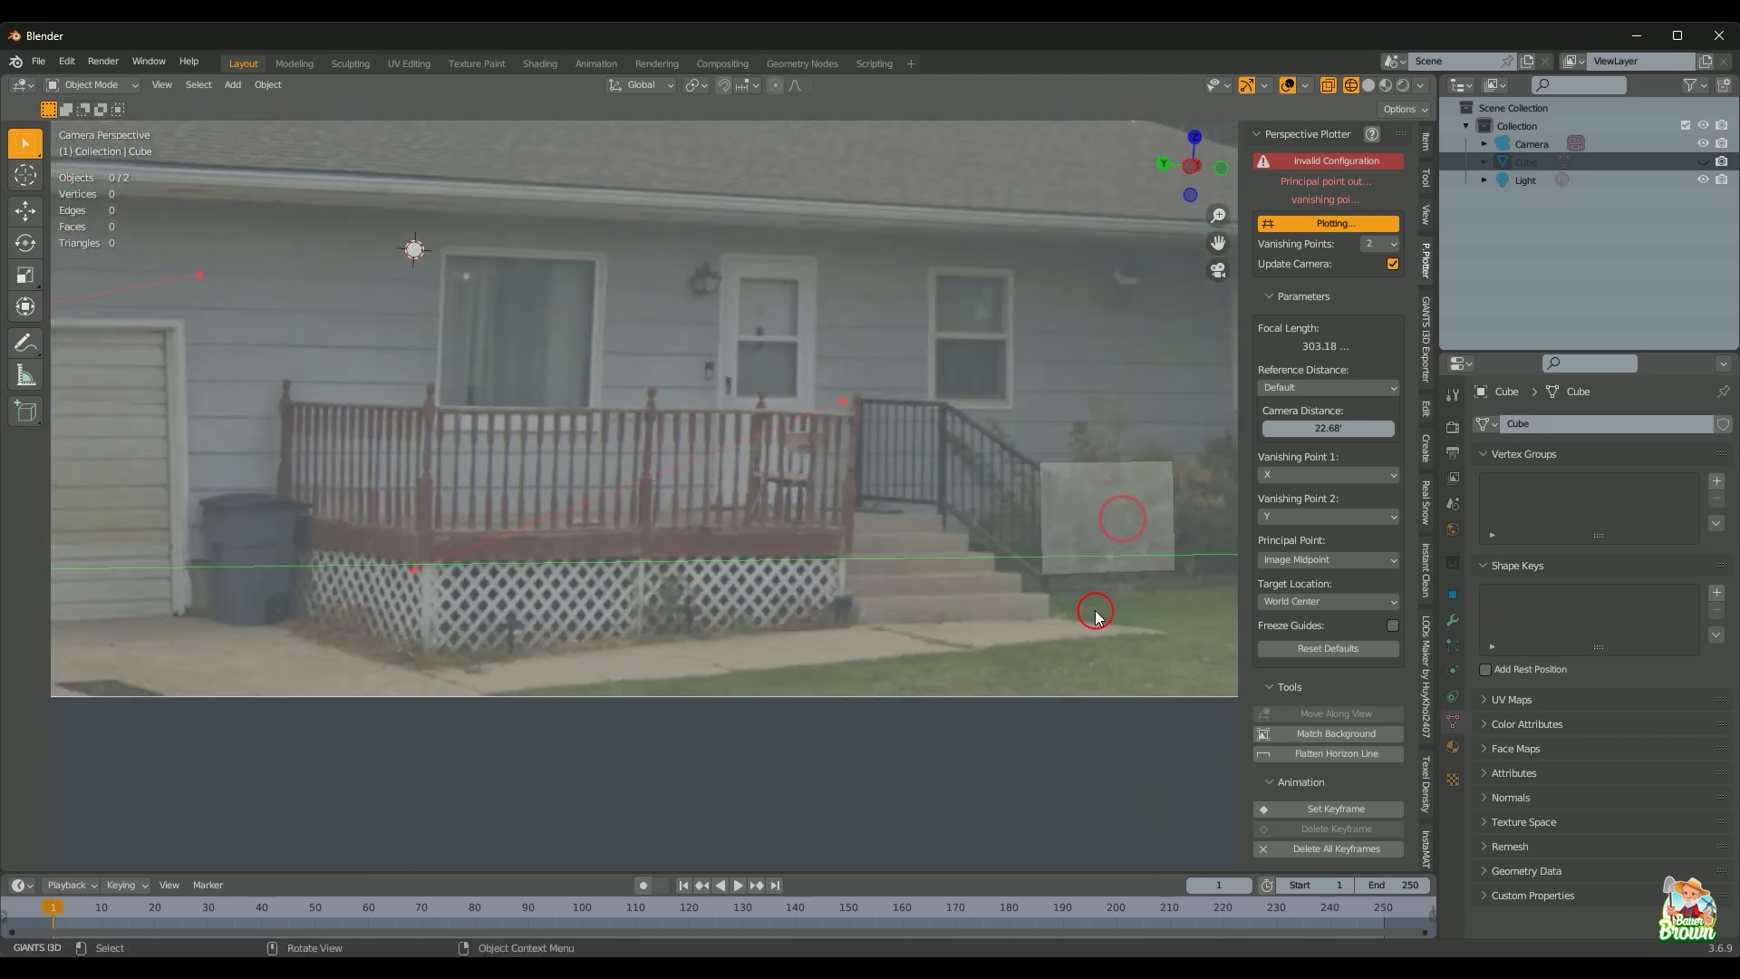
middle_click_drag(995, 583, 674, 558, "shift")
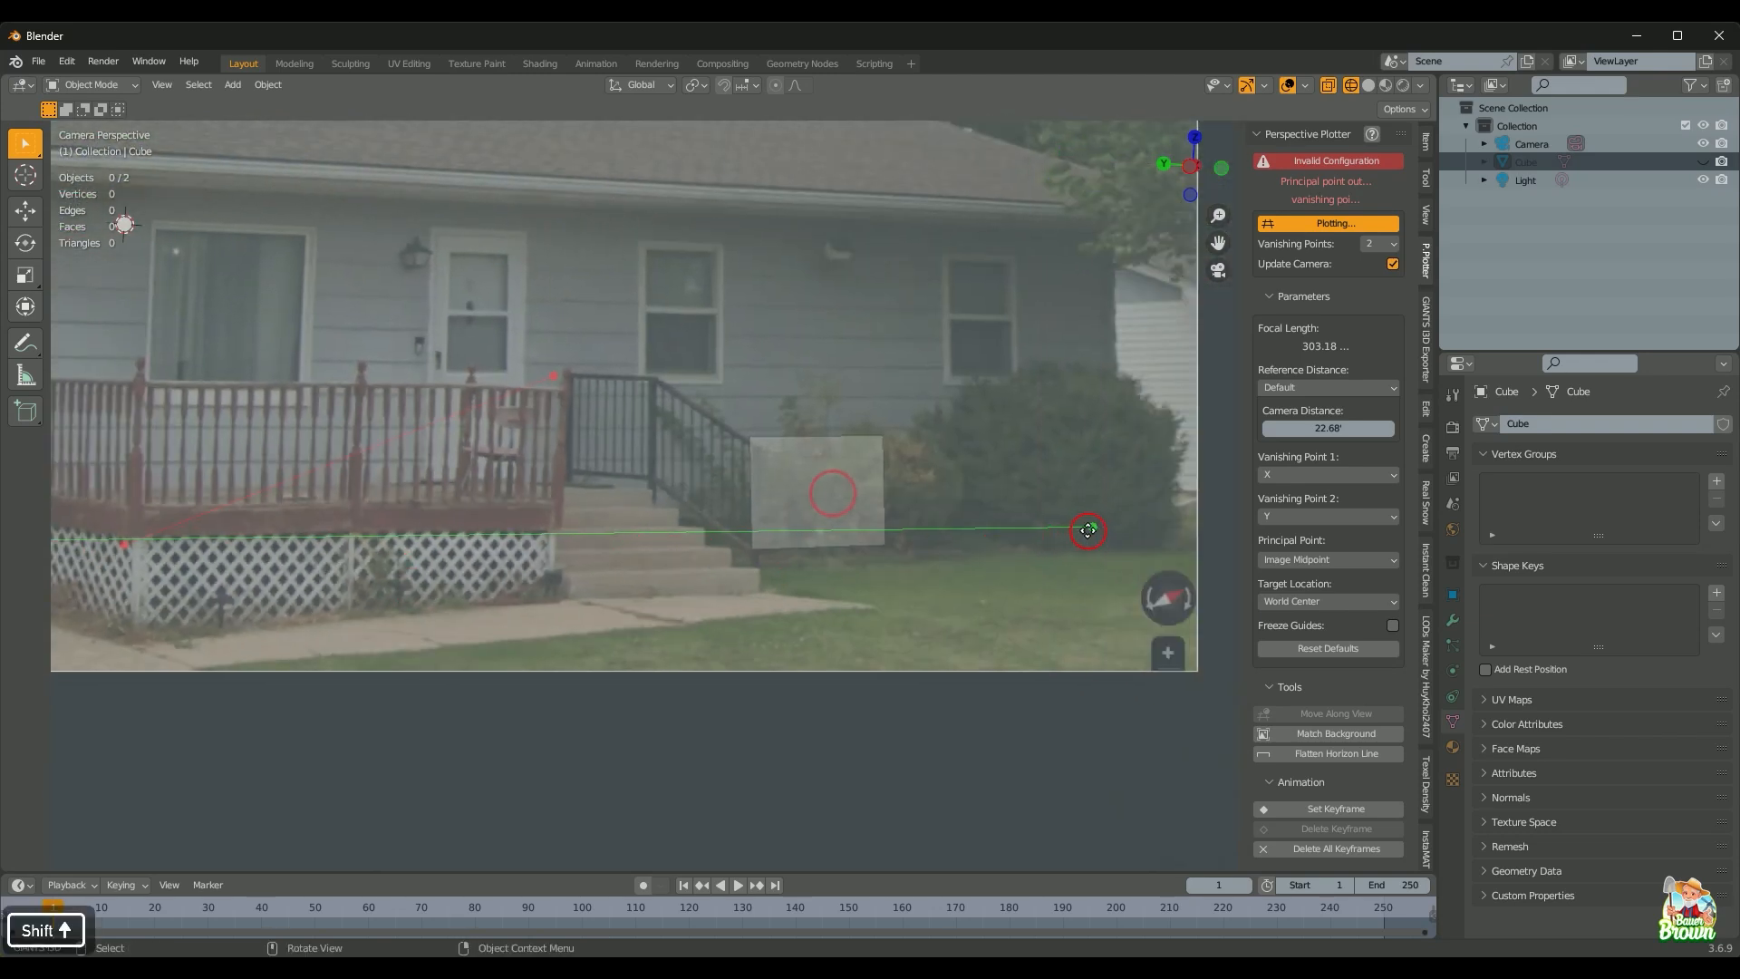
left_click_drag(1088, 530, 563, 526)
middle_click_drag(571, 590, 1228, 580, "shift")
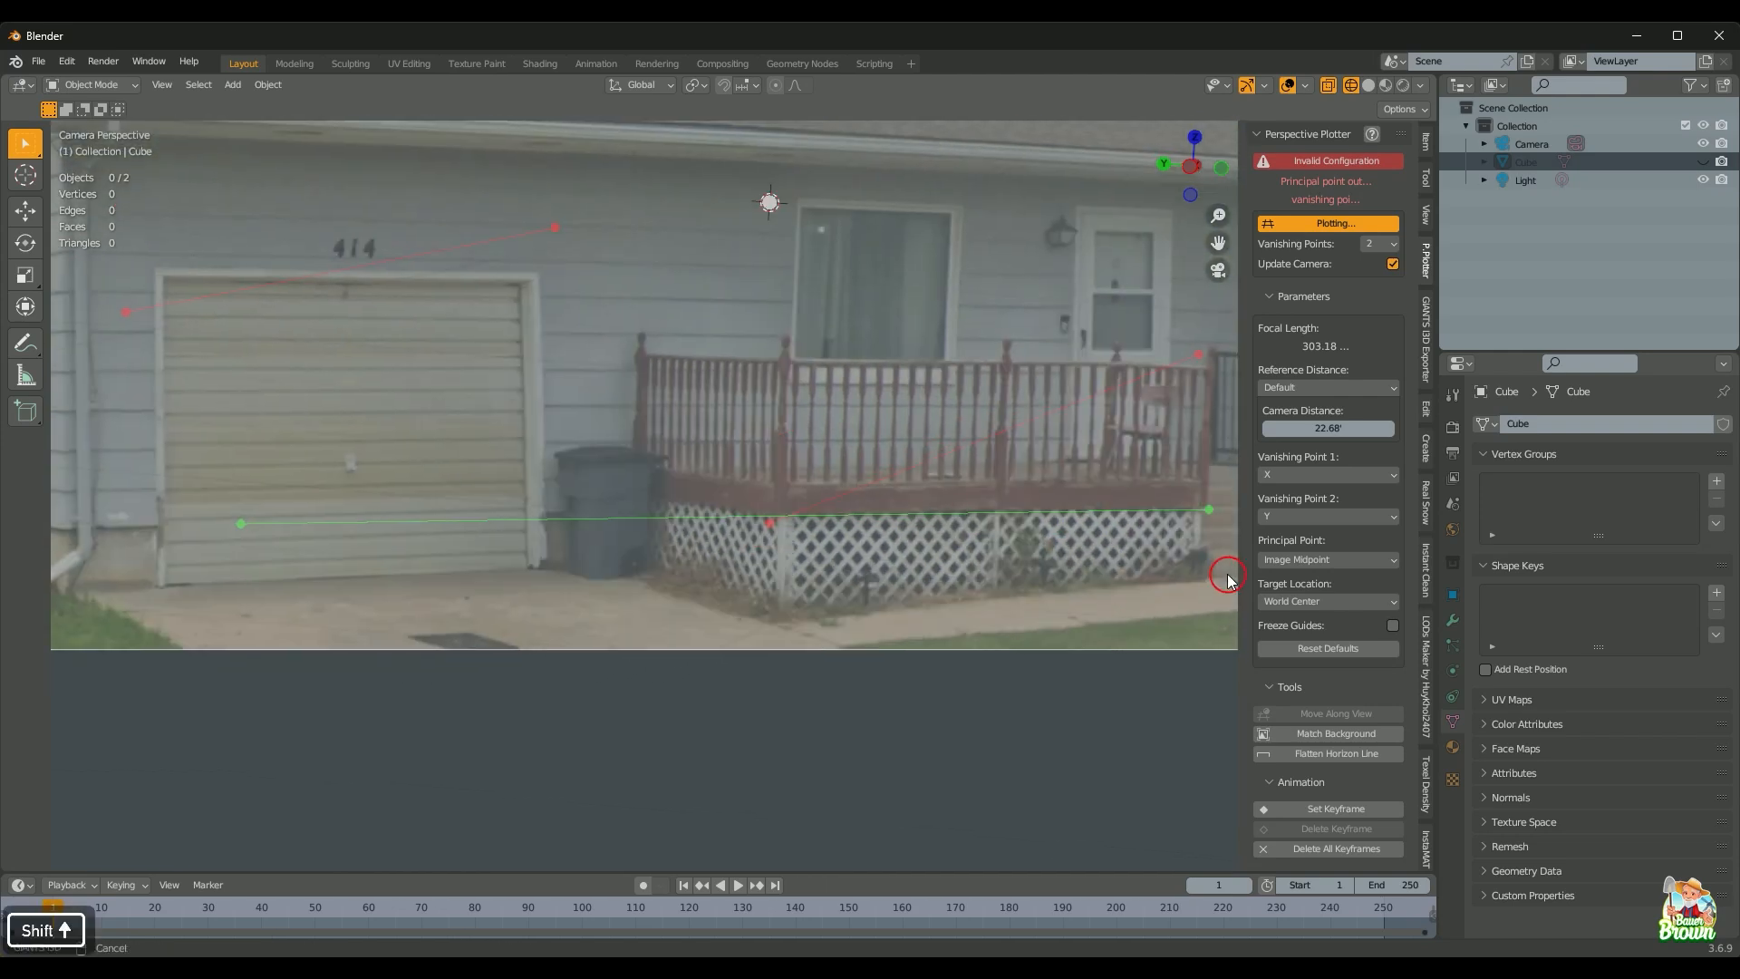
Step: Settle both guide ends on the porch lattice base, then zoom out to the whole house
left_click_drag(241, 523, 757, 516)
middle_click_drag(758, 517, 450, 602, "shift")
middle_click_drag(891, 535, 891, 536, "shift")
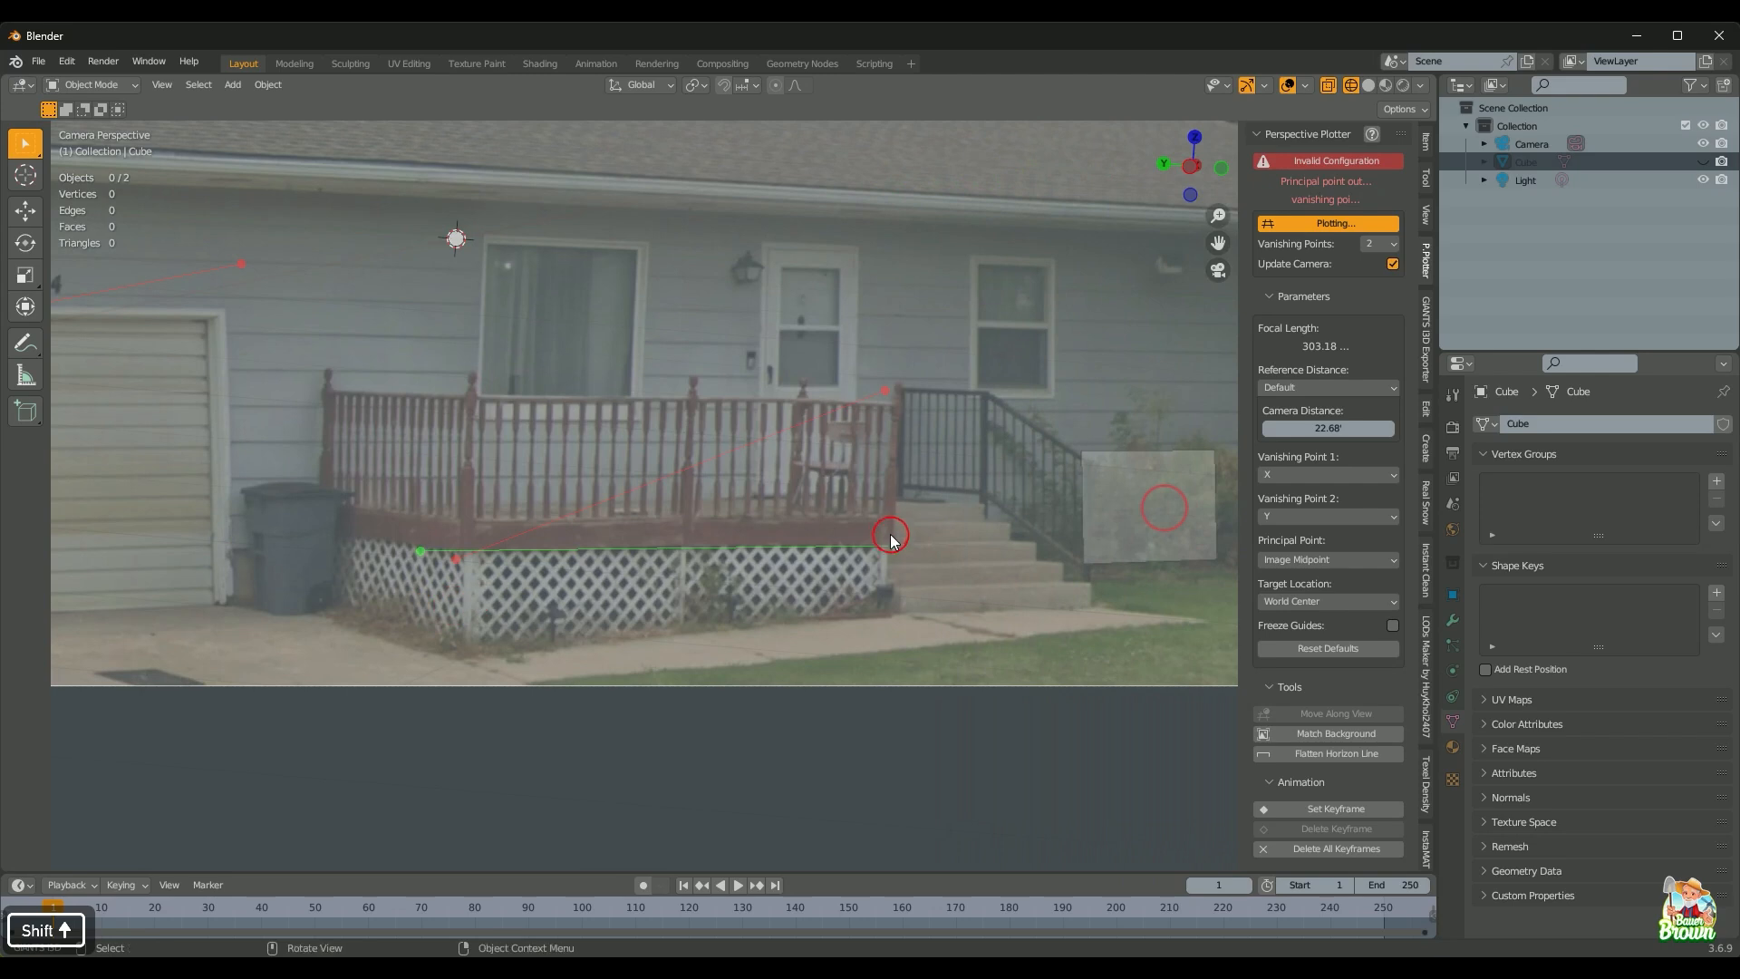
left_click_drag(893, 548, 897, 544, "shift")
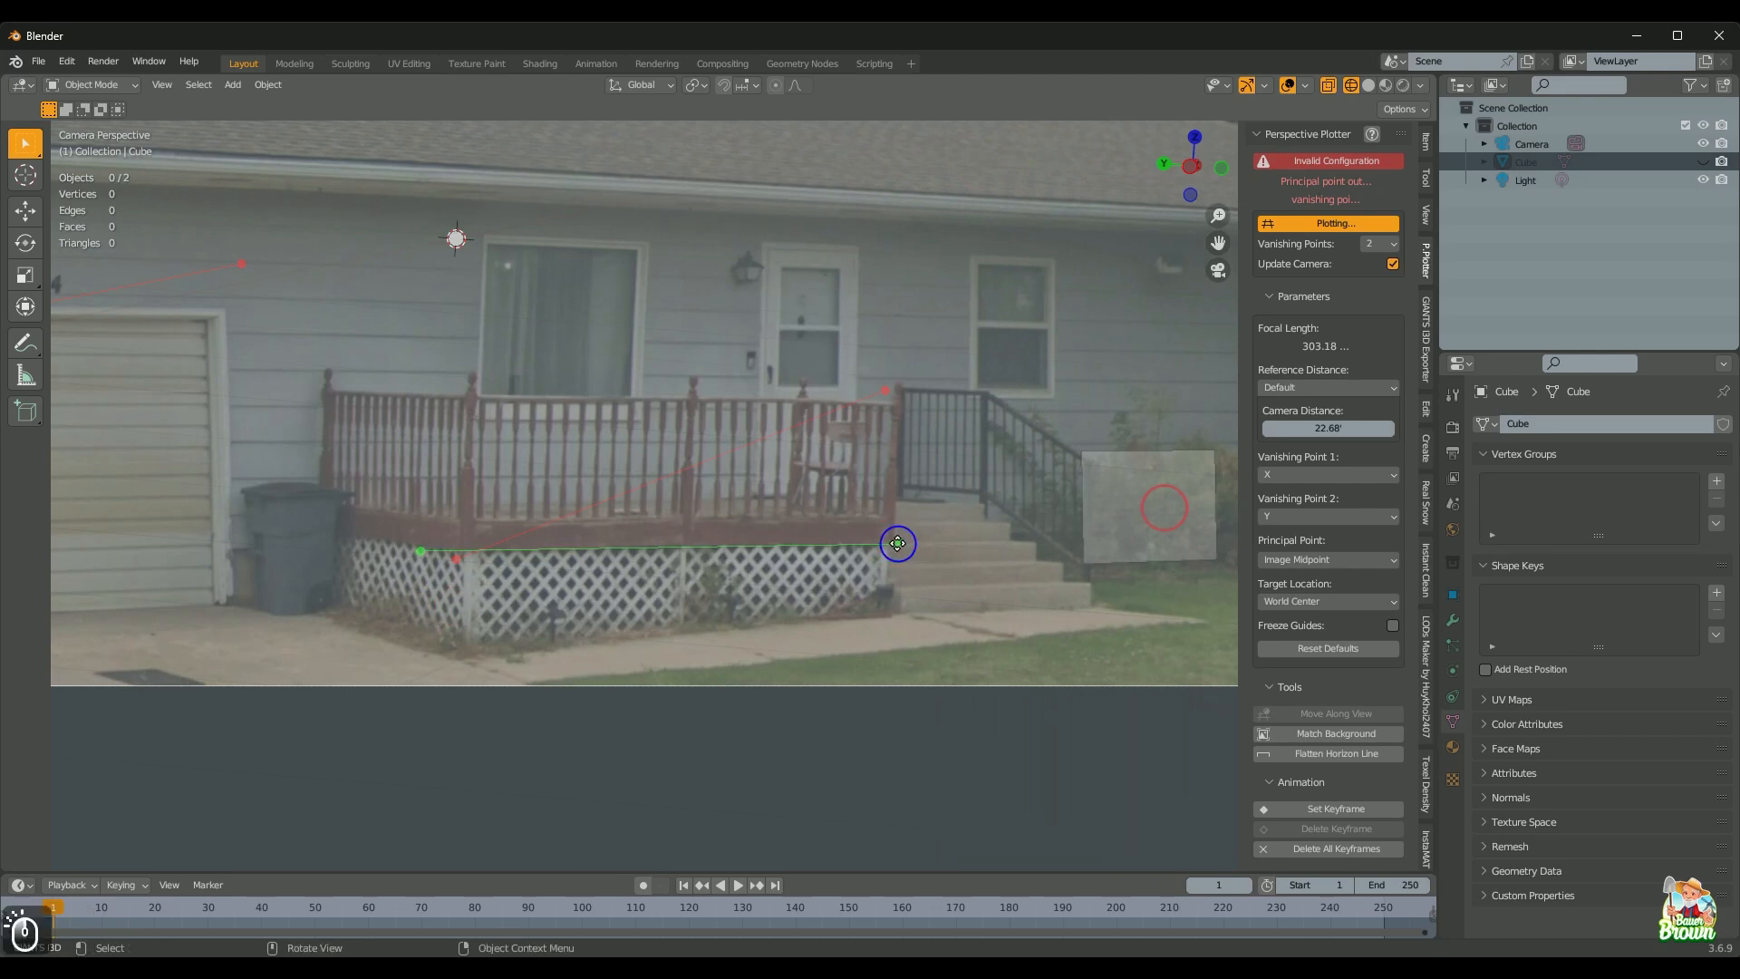
scroll(872, 608, "down", 4)
middle_click_drag(761, 591, 830, 679, "shift")
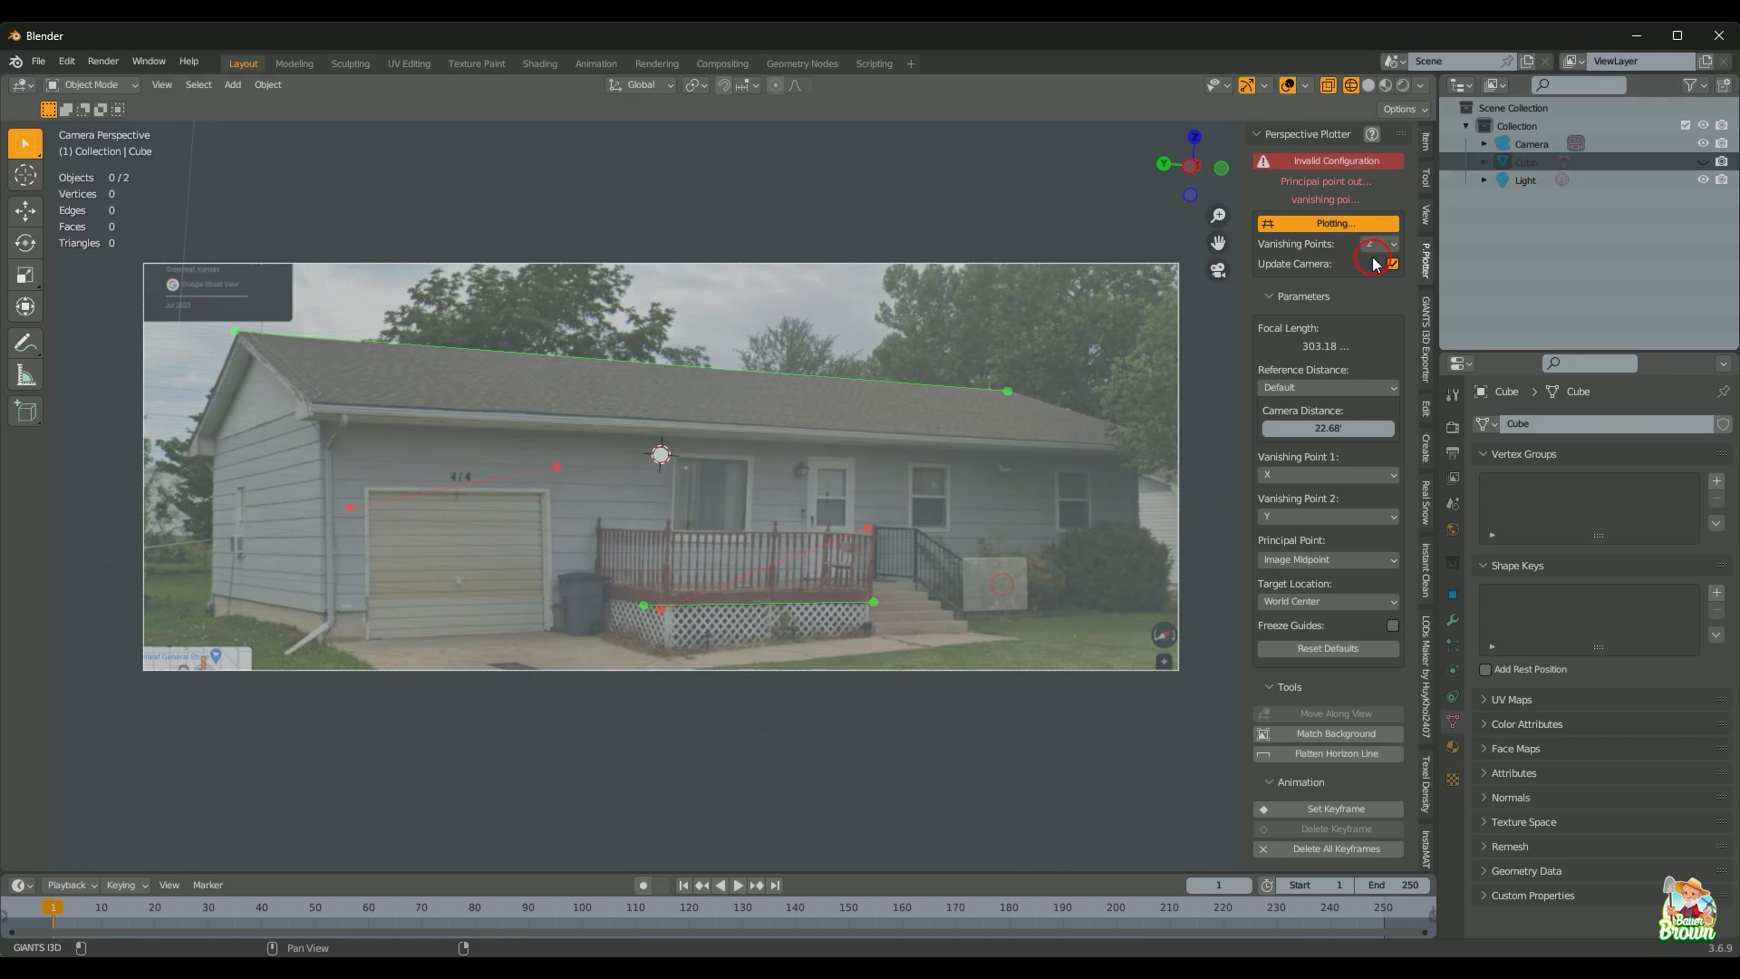
Step: Unhide the Cube and lay the two red guides along the left wall's roof edge and base
left_click(1704, 161)
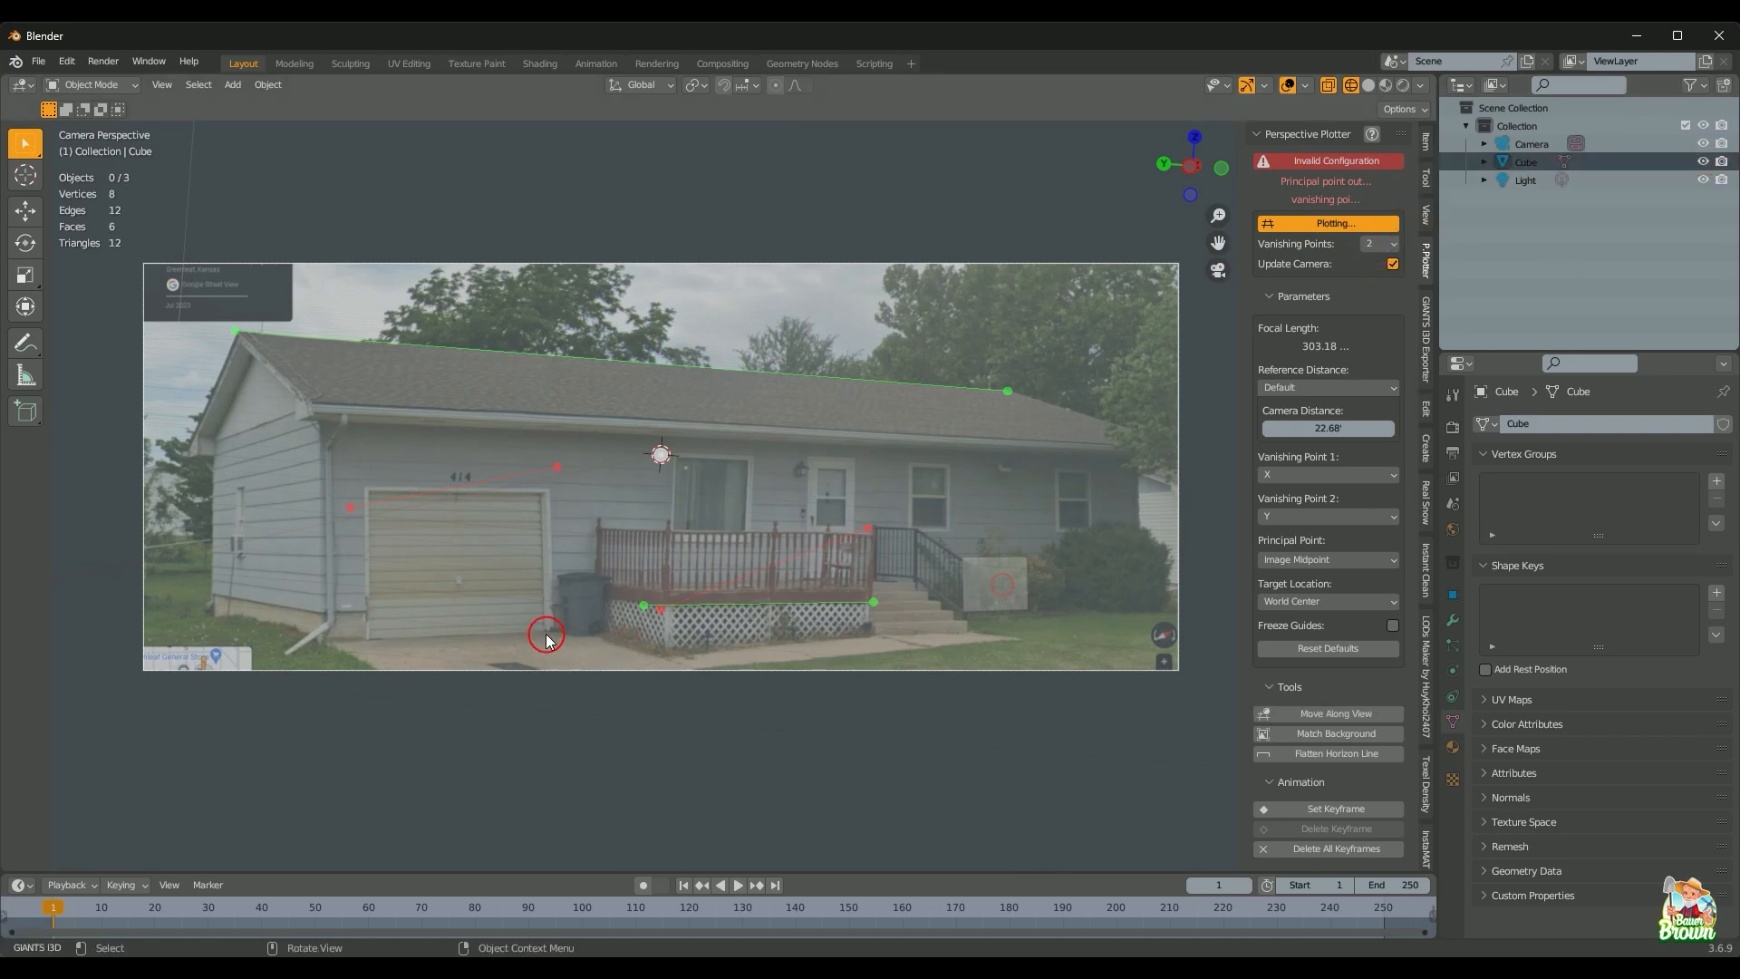
left_click_drag(358, 509, 217, 432)
left_click_drag(556, 464, 321, 404)
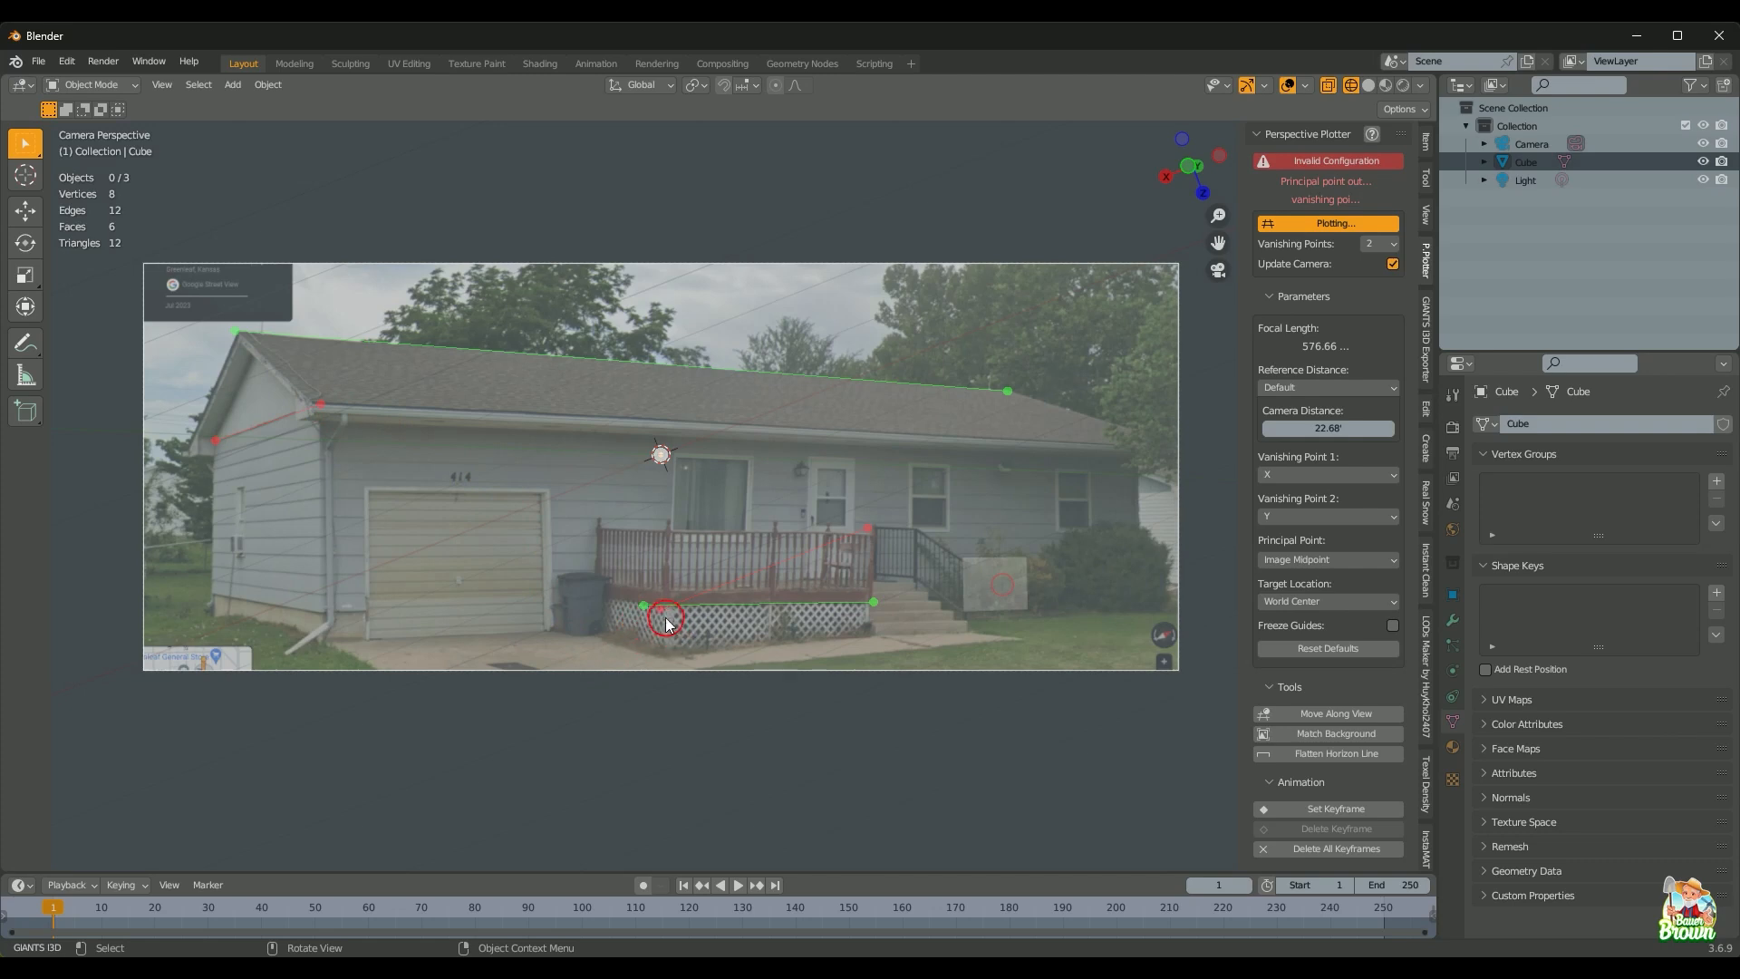
left_click_drag(665, 614, 212, 596)
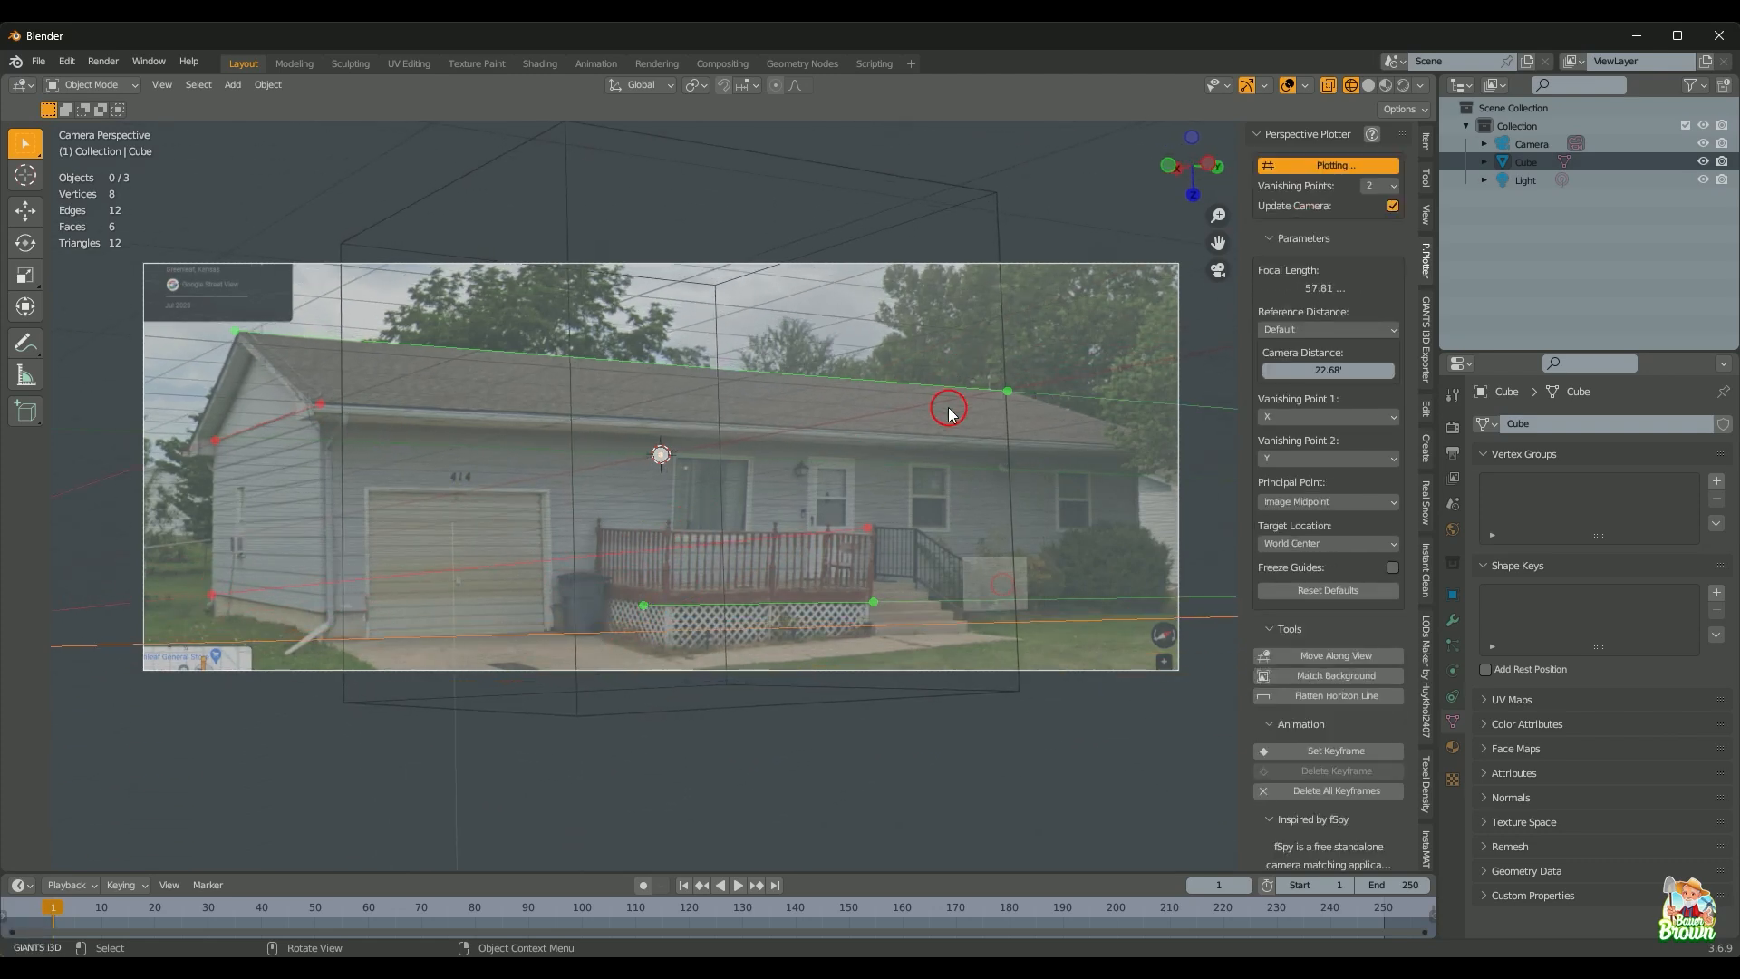
left_click_drag(867, 527, 348, 617)
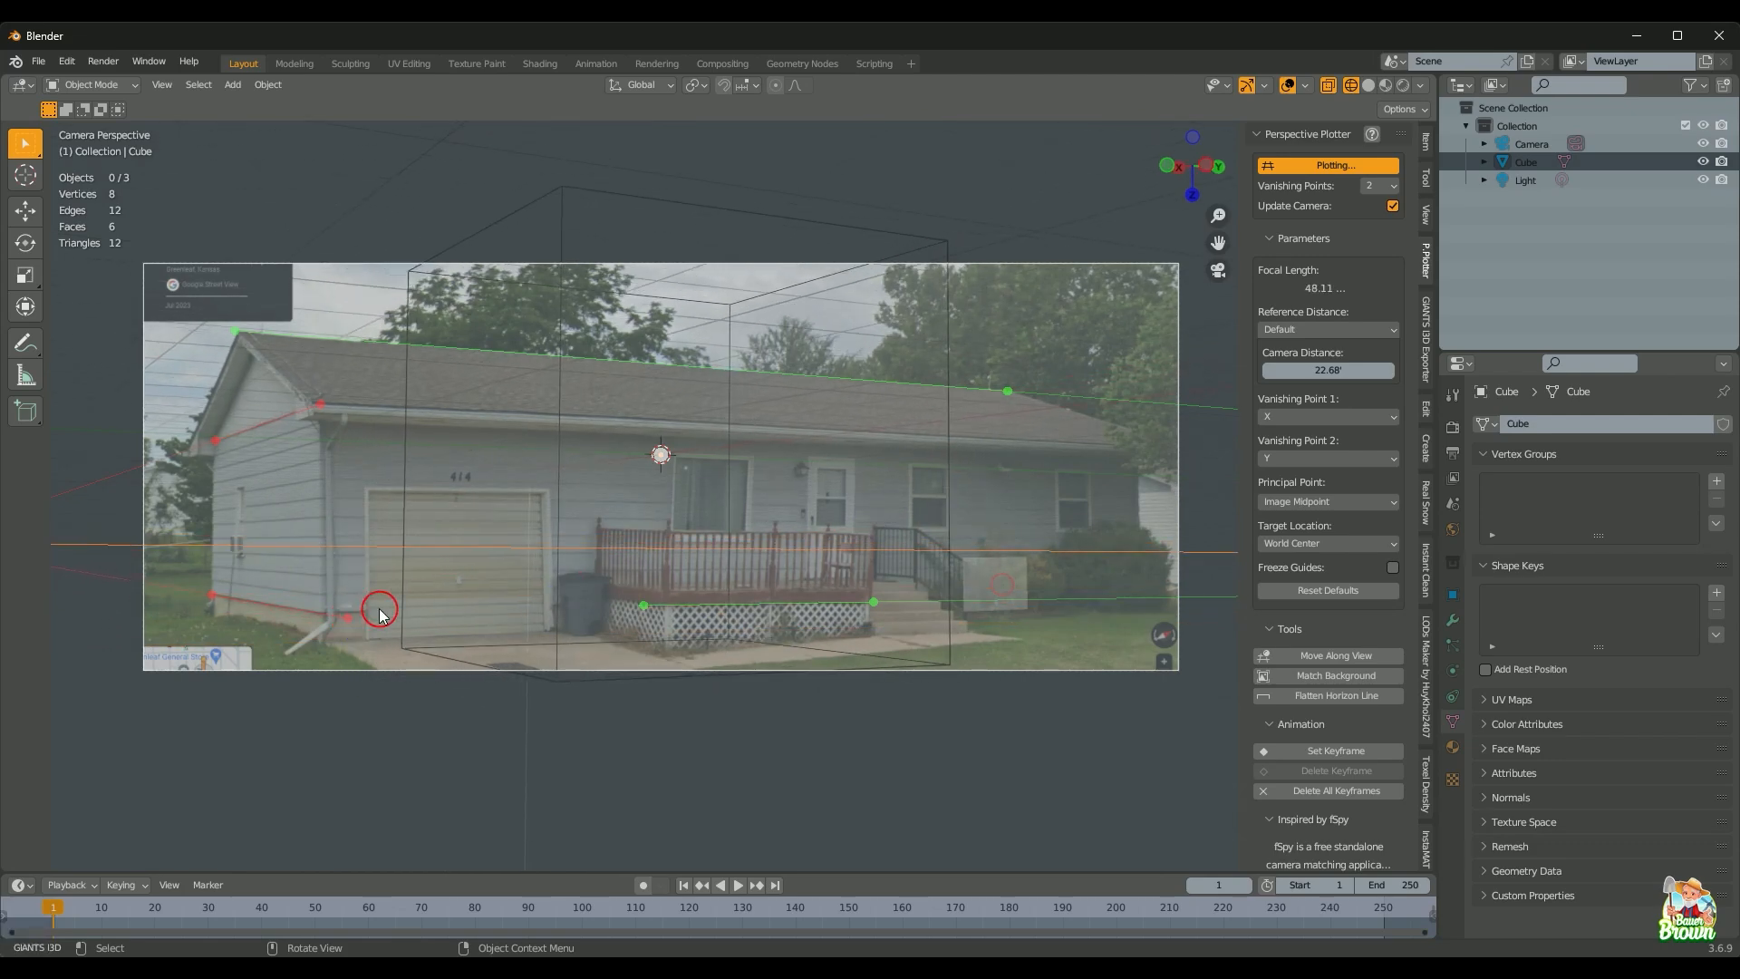
Step: Zoom into the lower-left corner and fine-tune the red guide's ends on the wall base
middle_click_drag(651, 601, 988, 633, "shift")
scroll(724, 629, "up", 2)
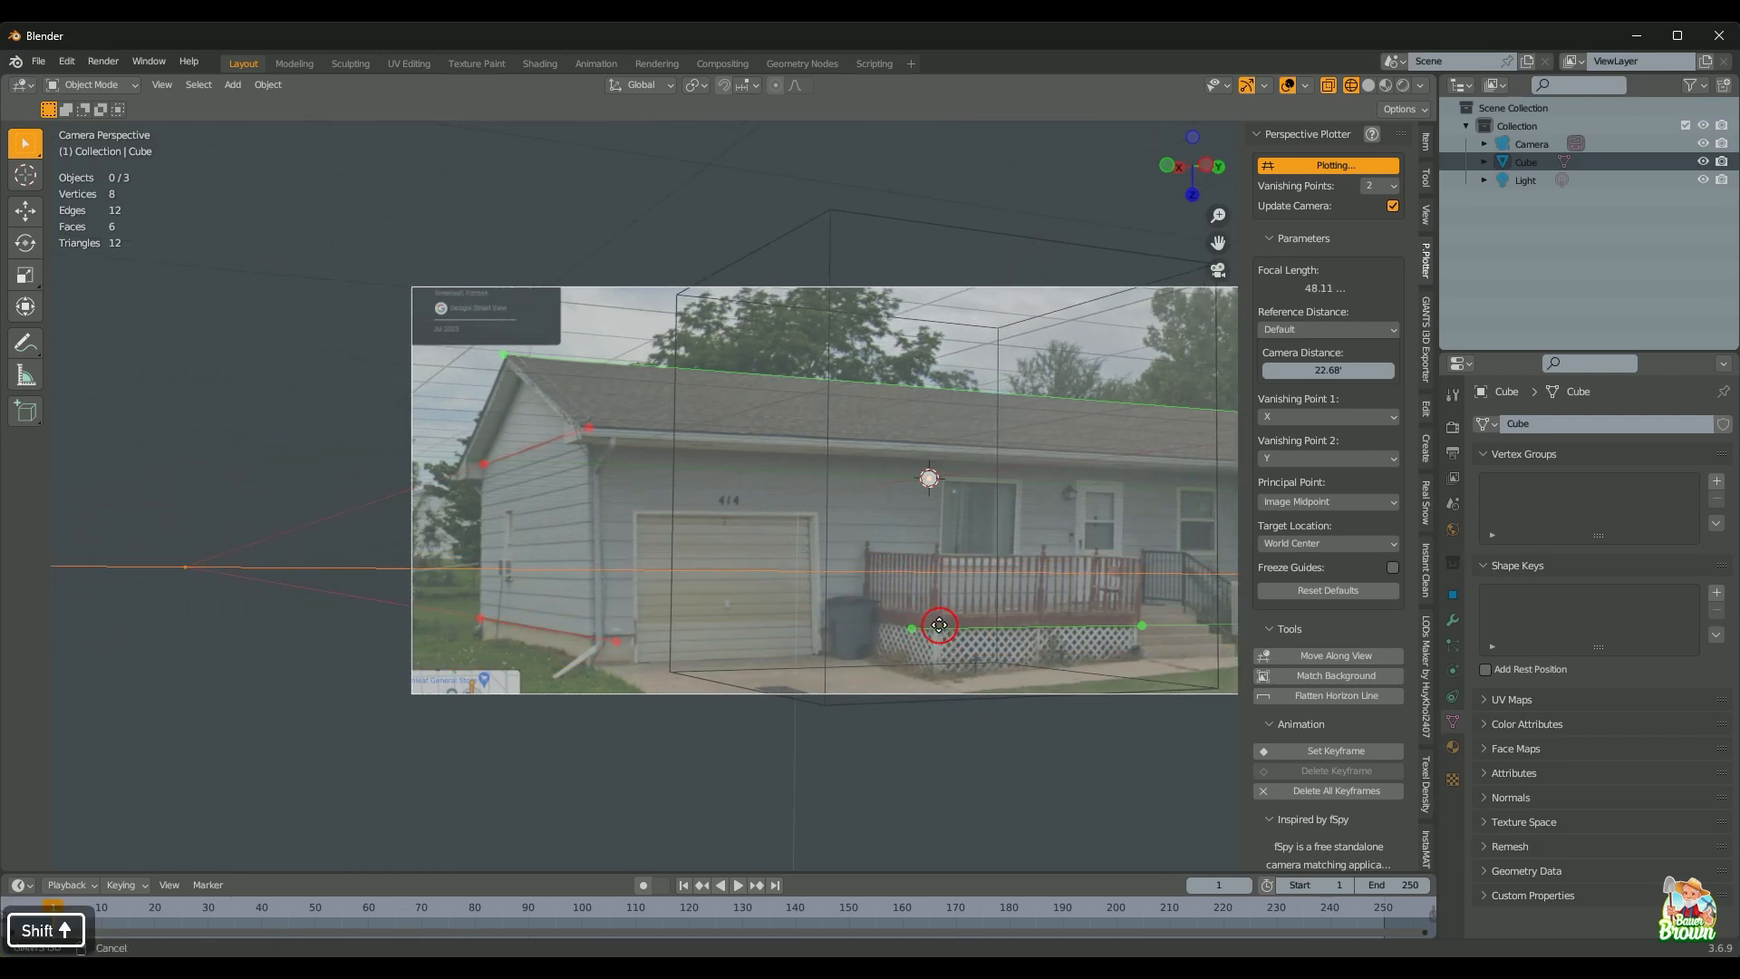
scroll(724, 629, "up", 1)
middle_click_drag(651, 712, 817, 477, "shift")
scroll(780, 661, "up", 3)
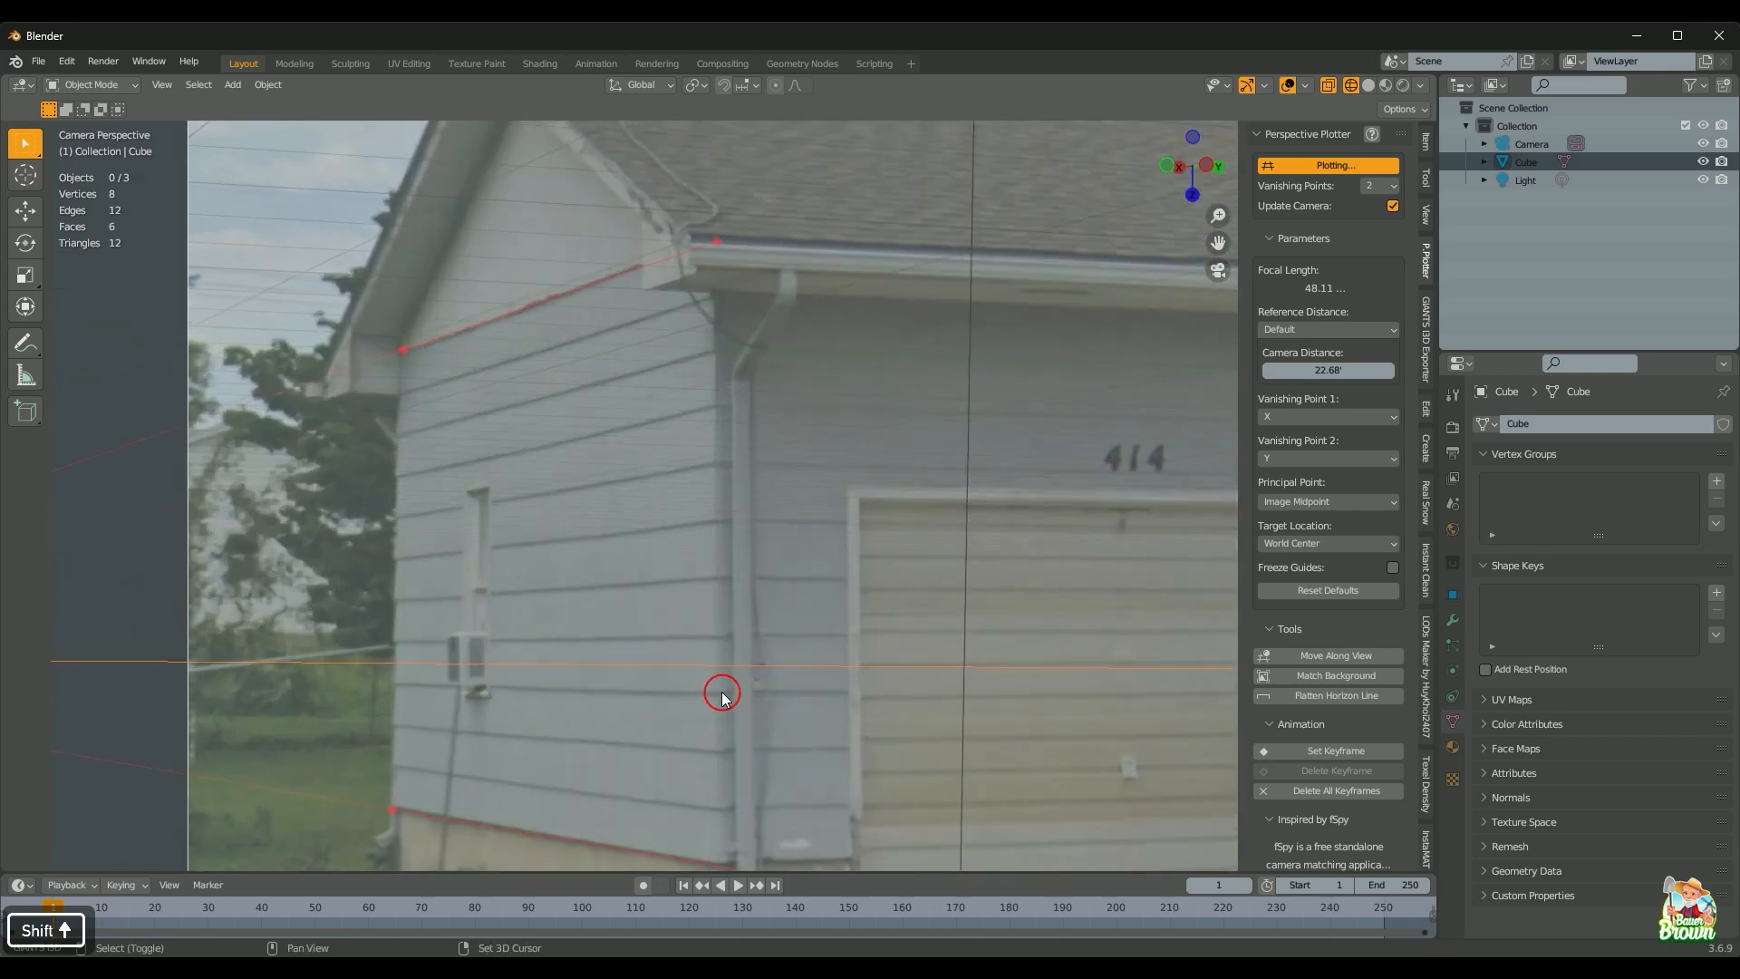
scroll(754, 572, "up", 2)
middle_click_drag(754, 572, 817, 515, "shift")
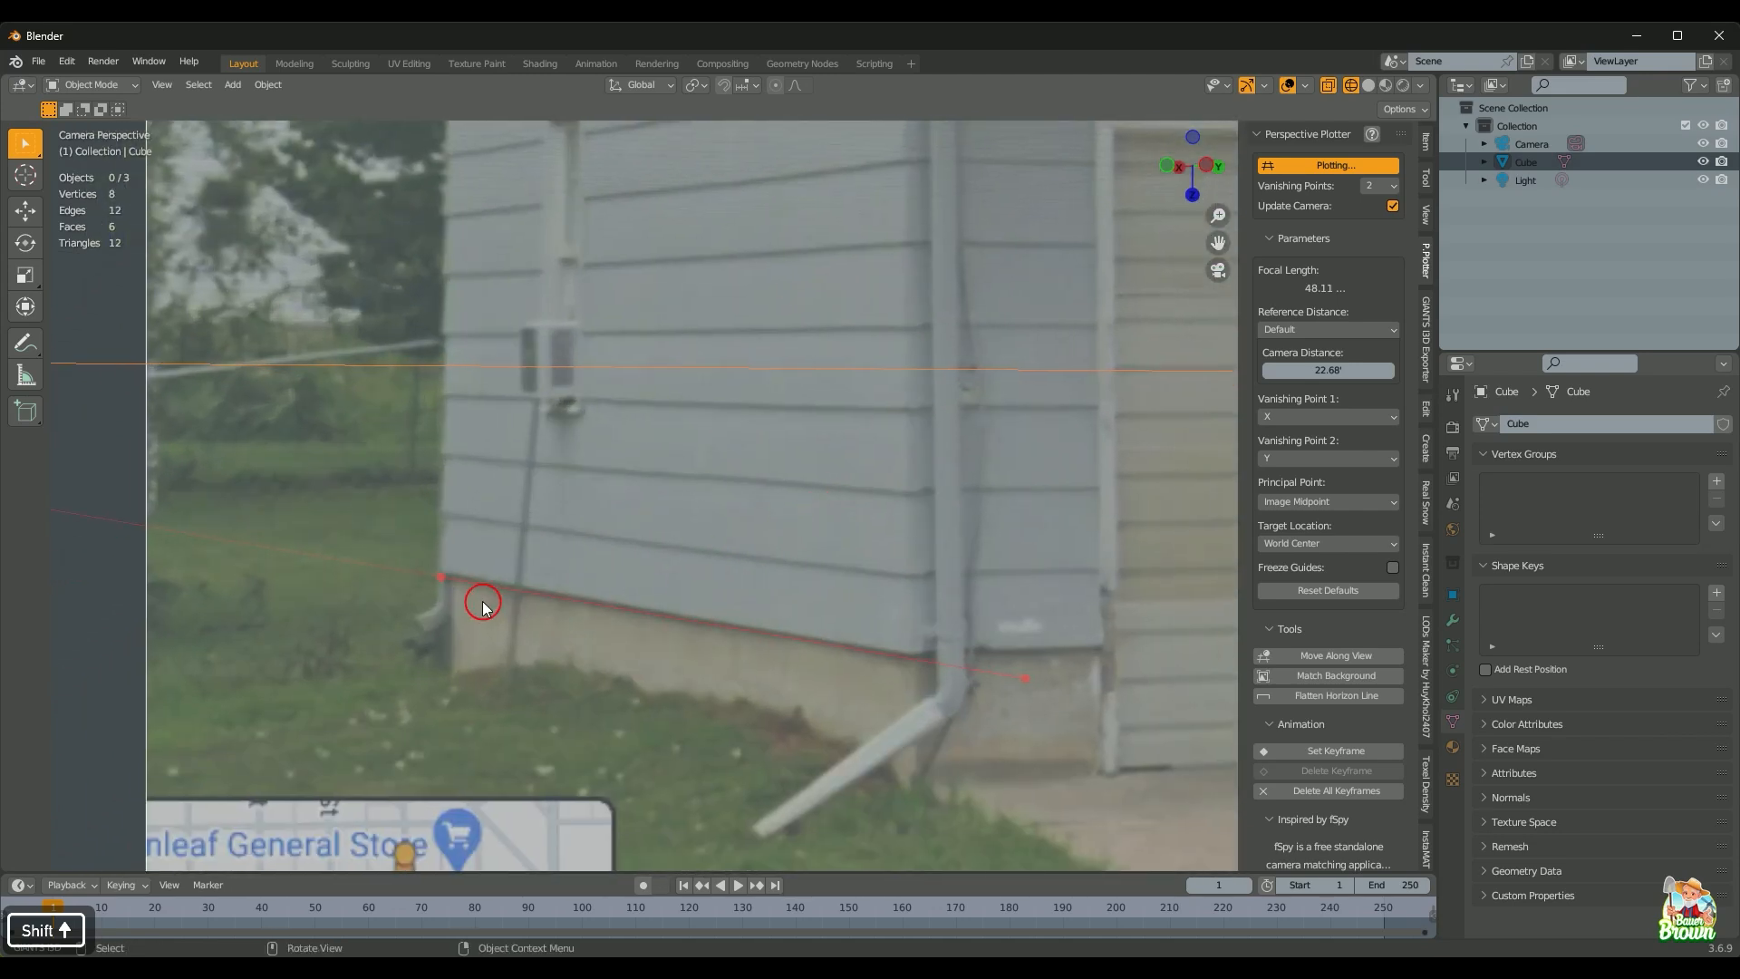
left_click_drag(433, 583, 411, 567)
left_click_drag(412, 565, 411, 568)
left_click_drag(1022, 678, 1020, 673)
Step: Snap the other red guide onto the eave line, giving a valid camera with 47.69 focal length
middle_click_drag(861, 463, 854, 816, "shift")
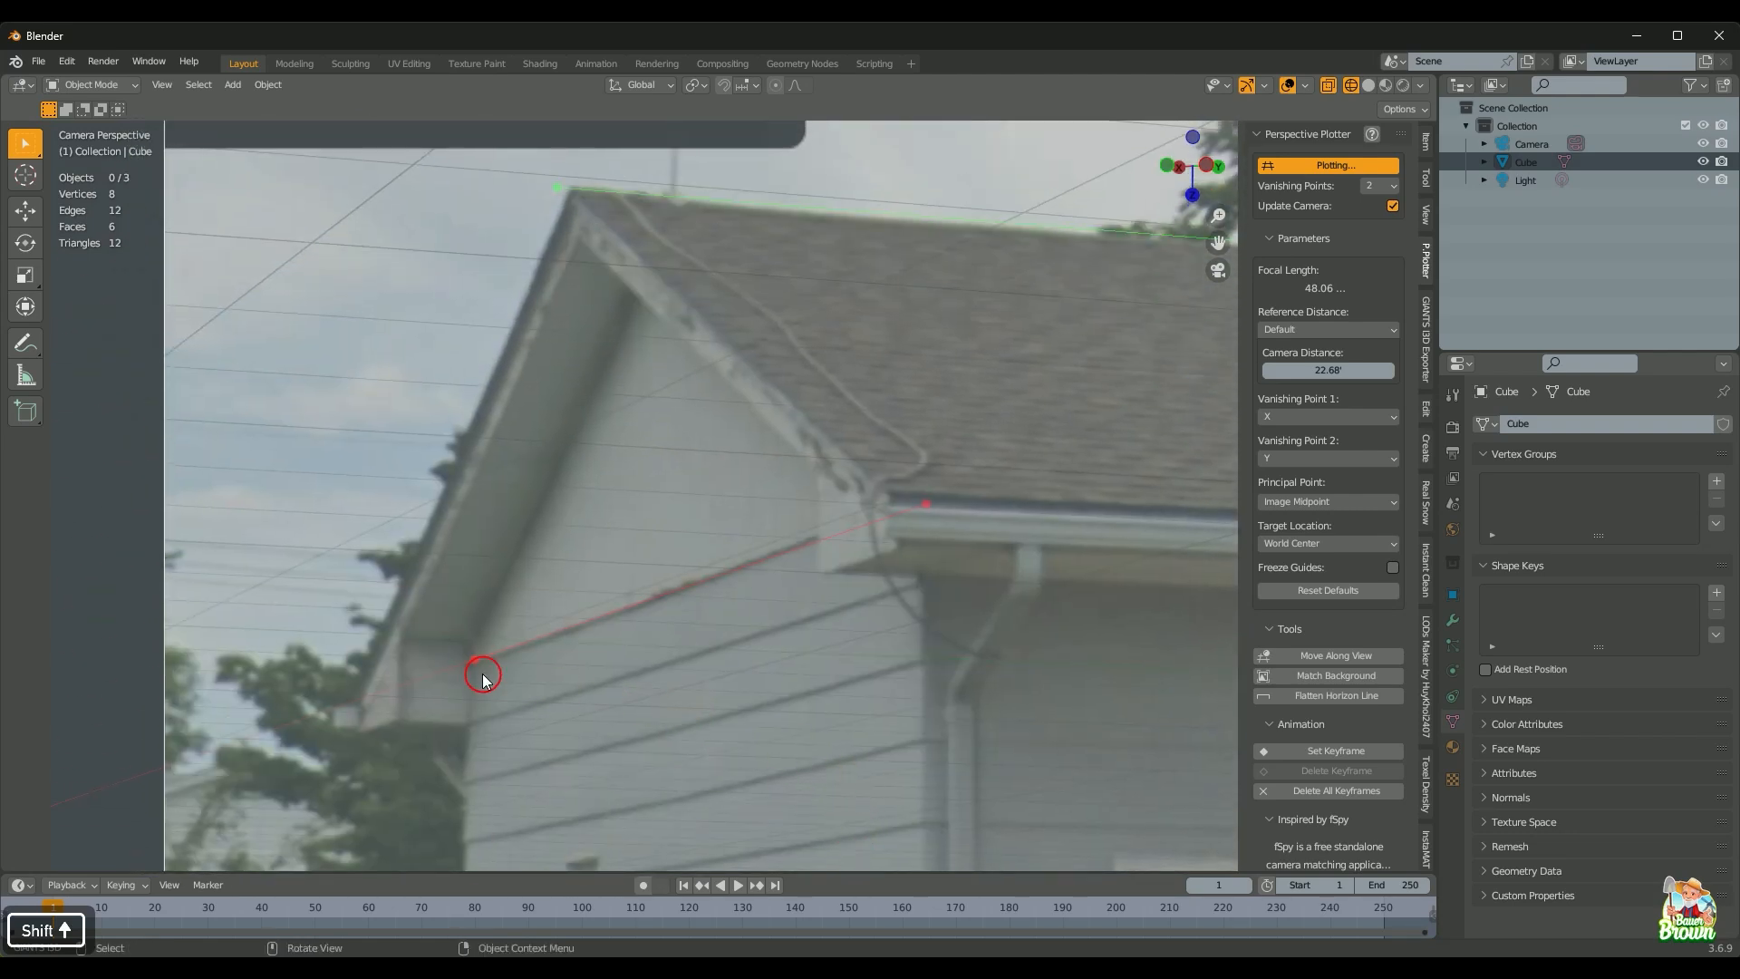
left_click_drag(474, 657, 468, 662)
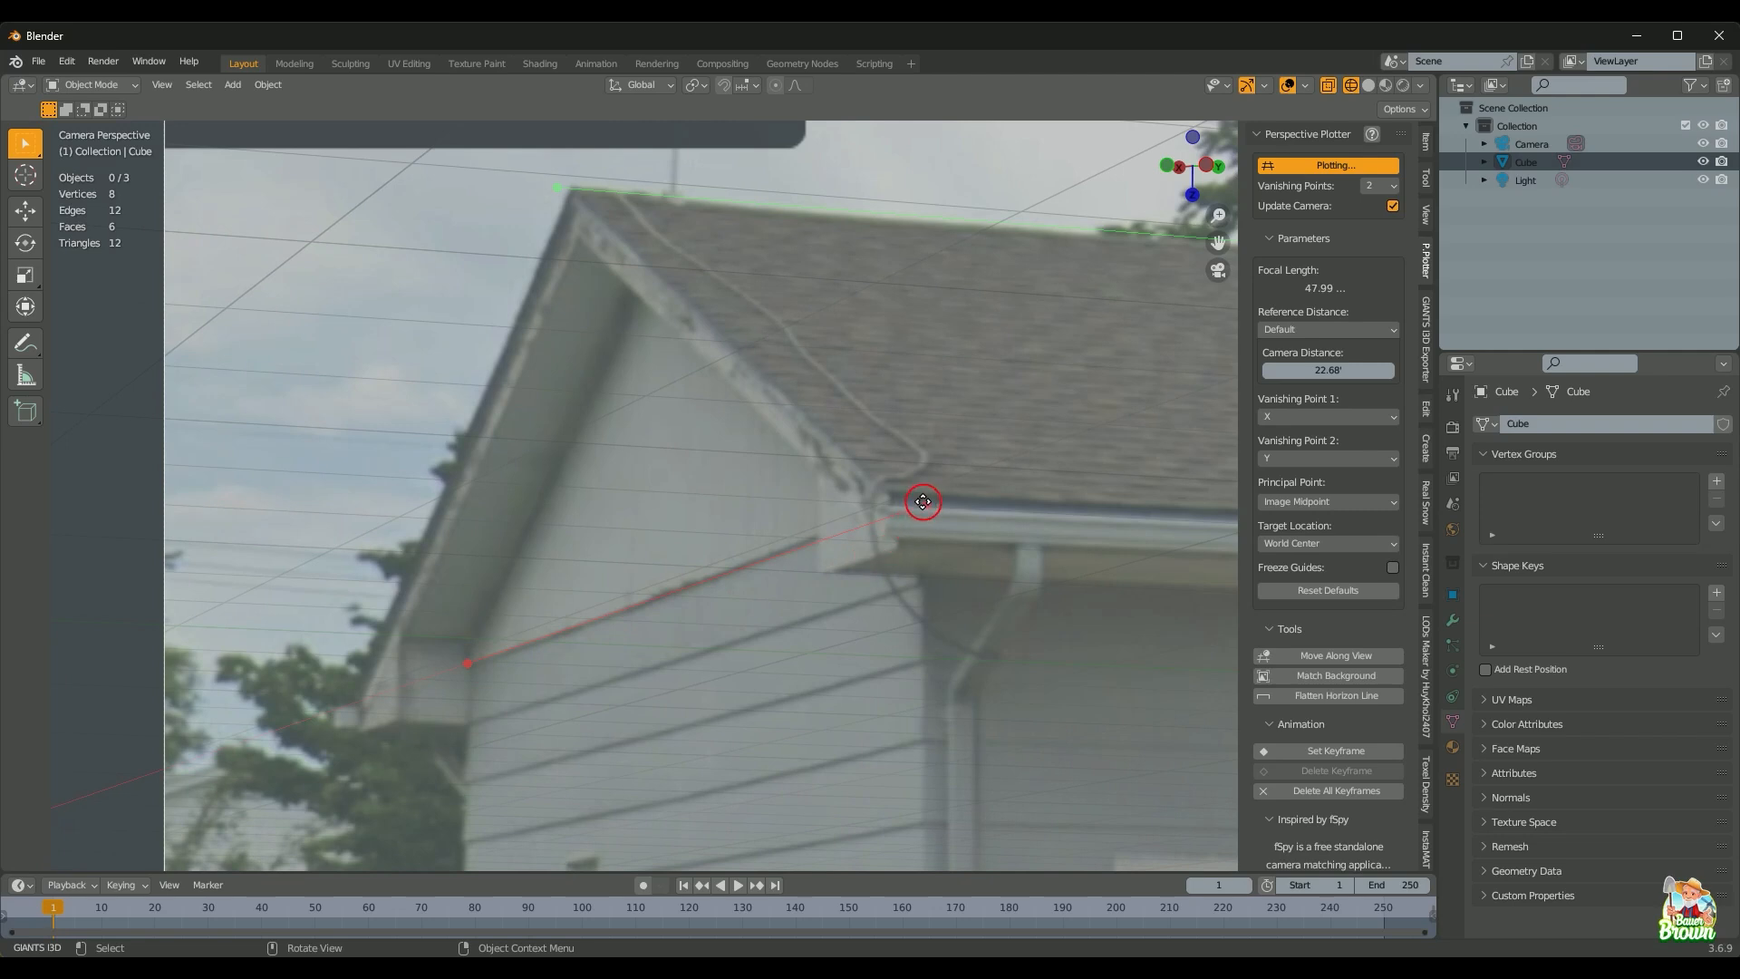
left_click_drag(926, 503, 921, 498)
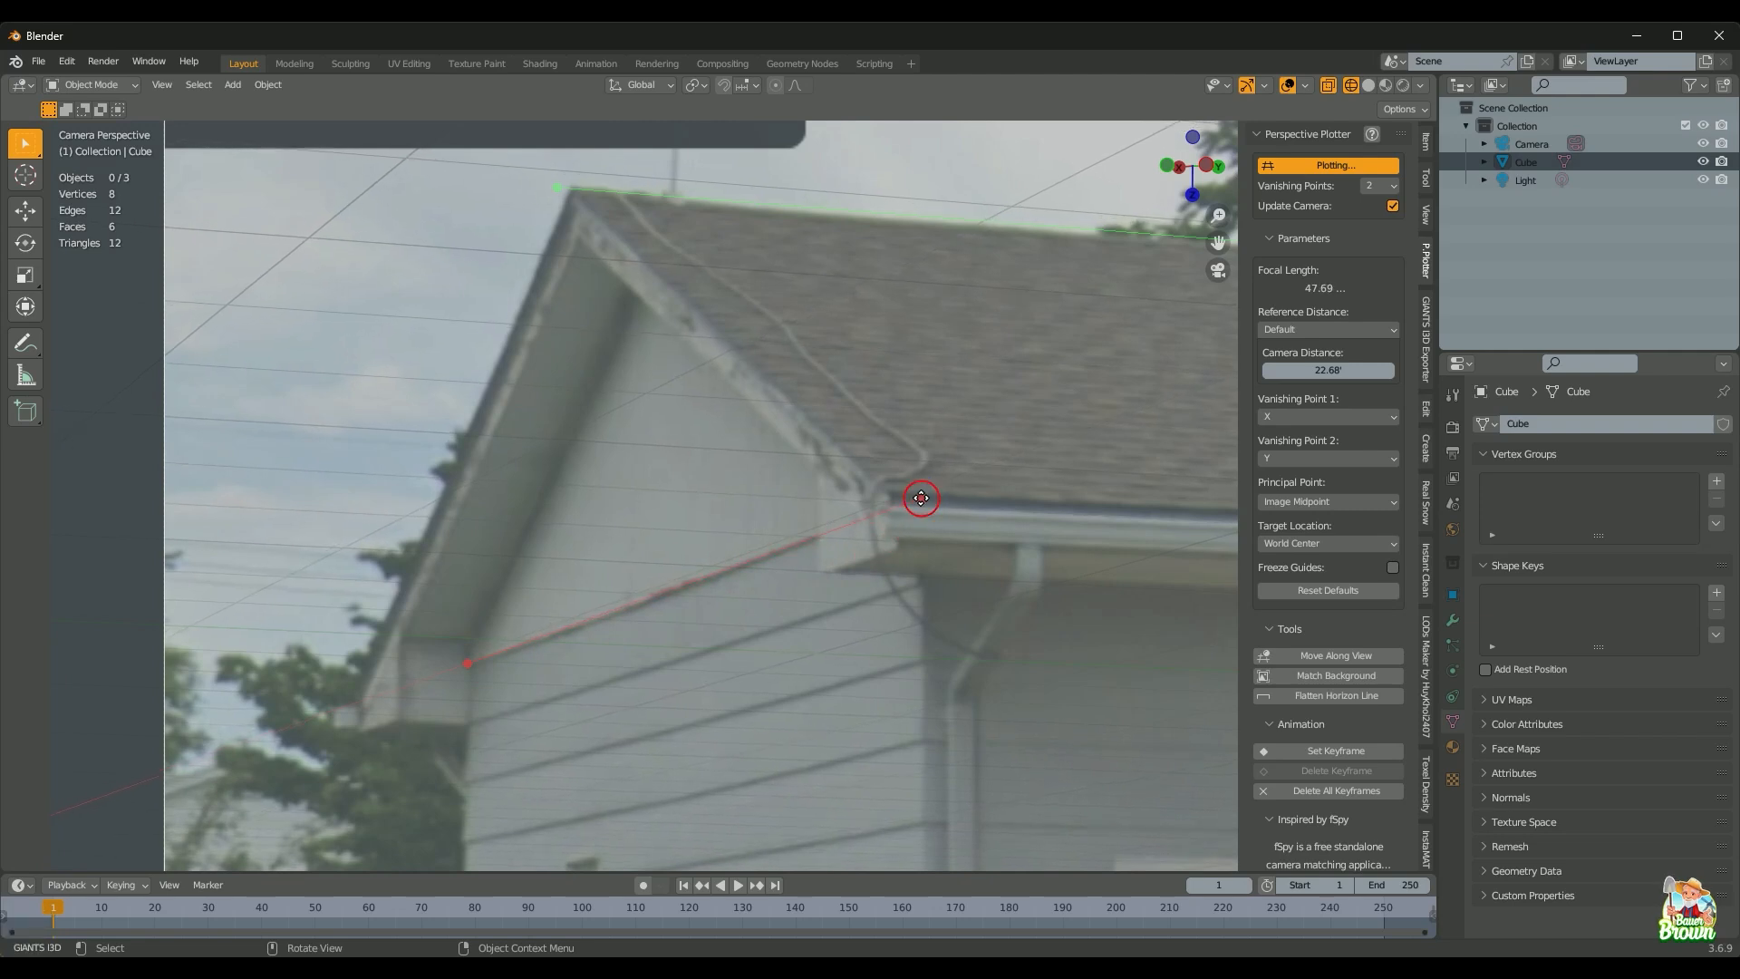
scroll(947, 564, "down", 7)
middle_click_drag(1042, 656, 725, 525, "shift")
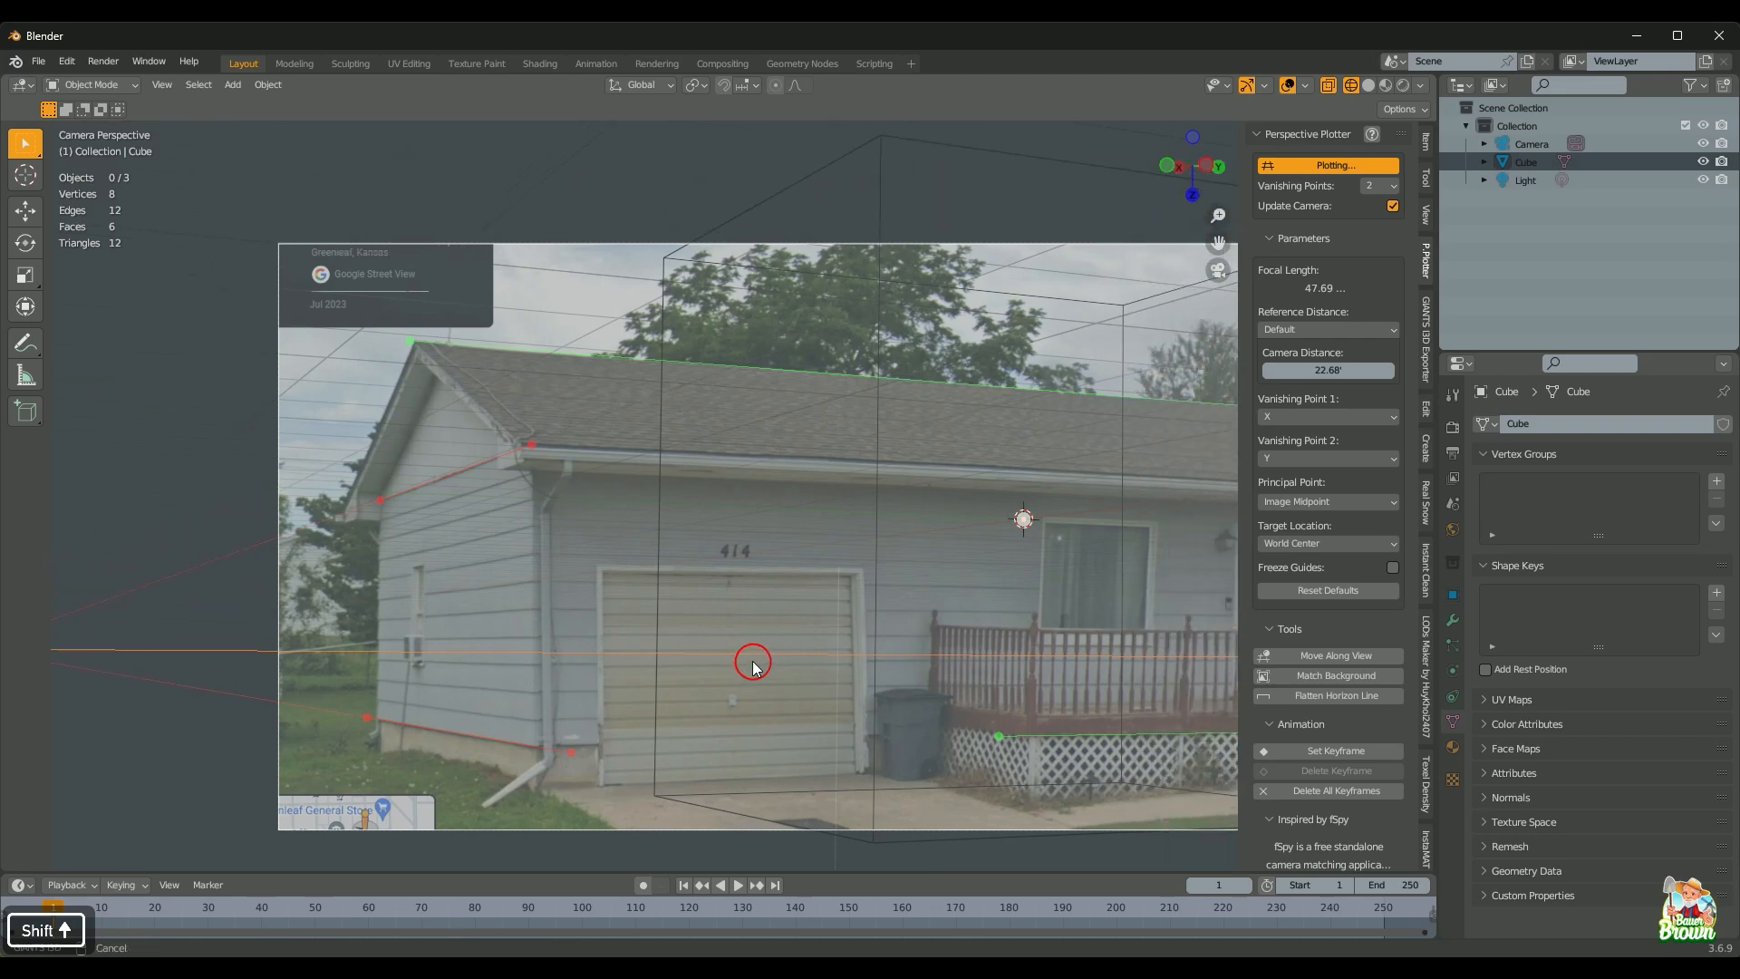
scroll(725, 526, "down", 3)
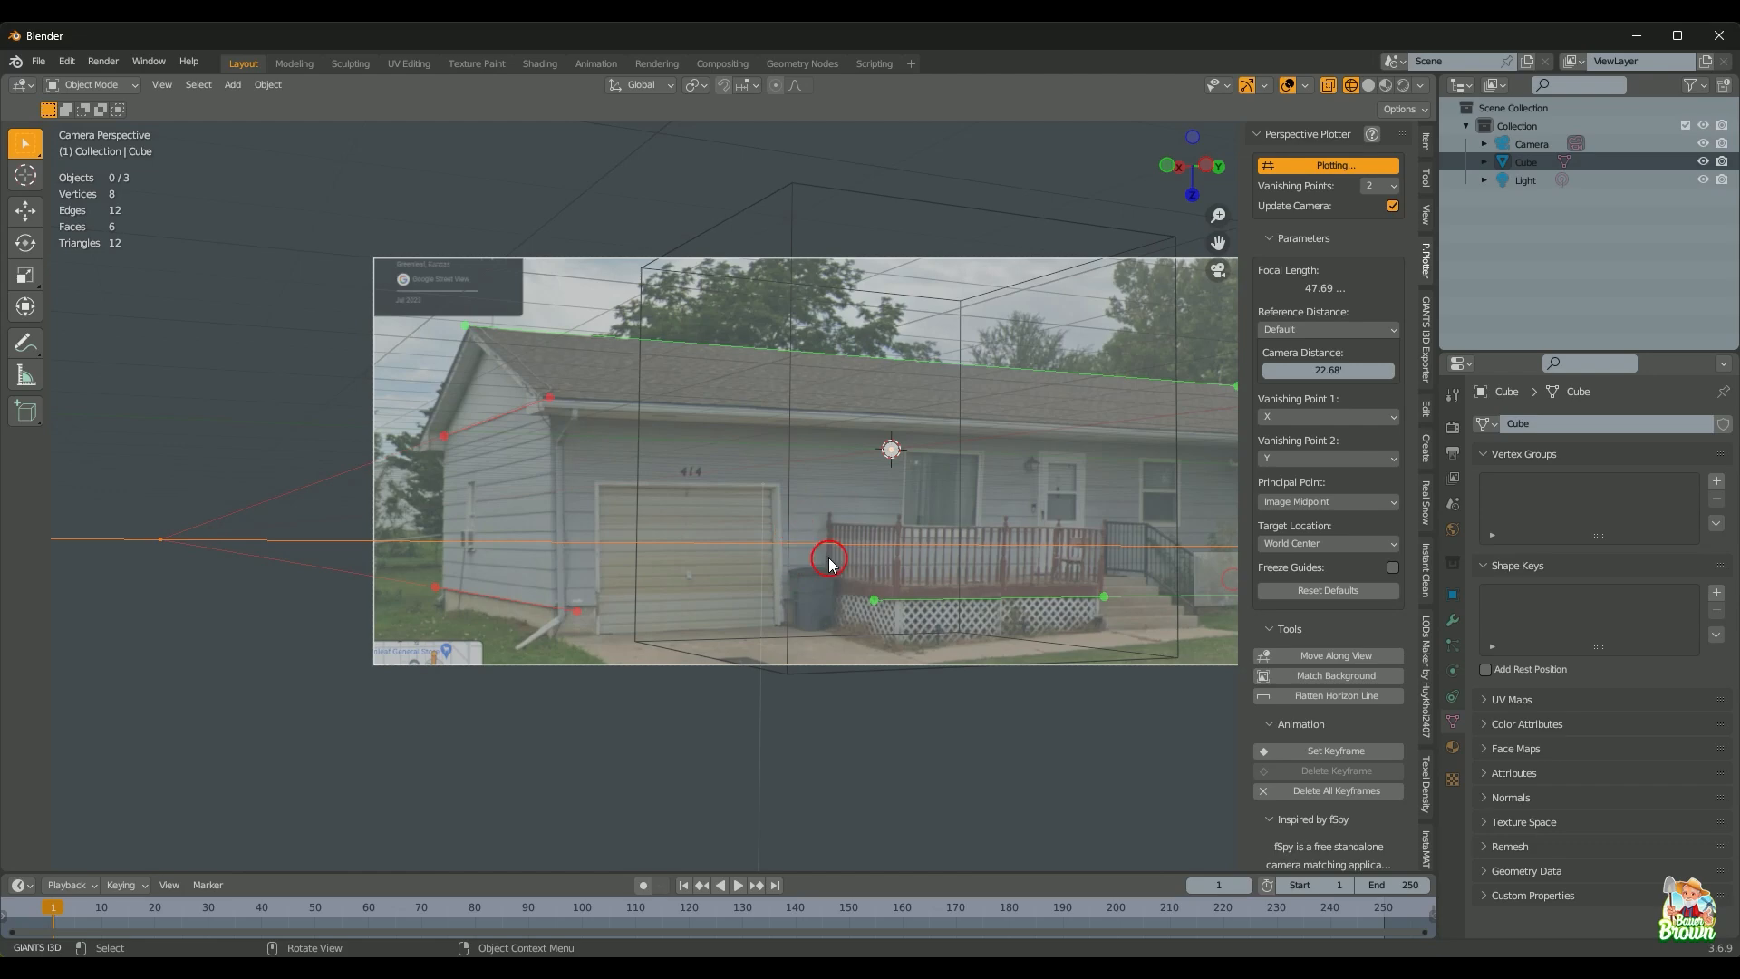
middle_click_drag(909, 433, 659, 517, "shift")
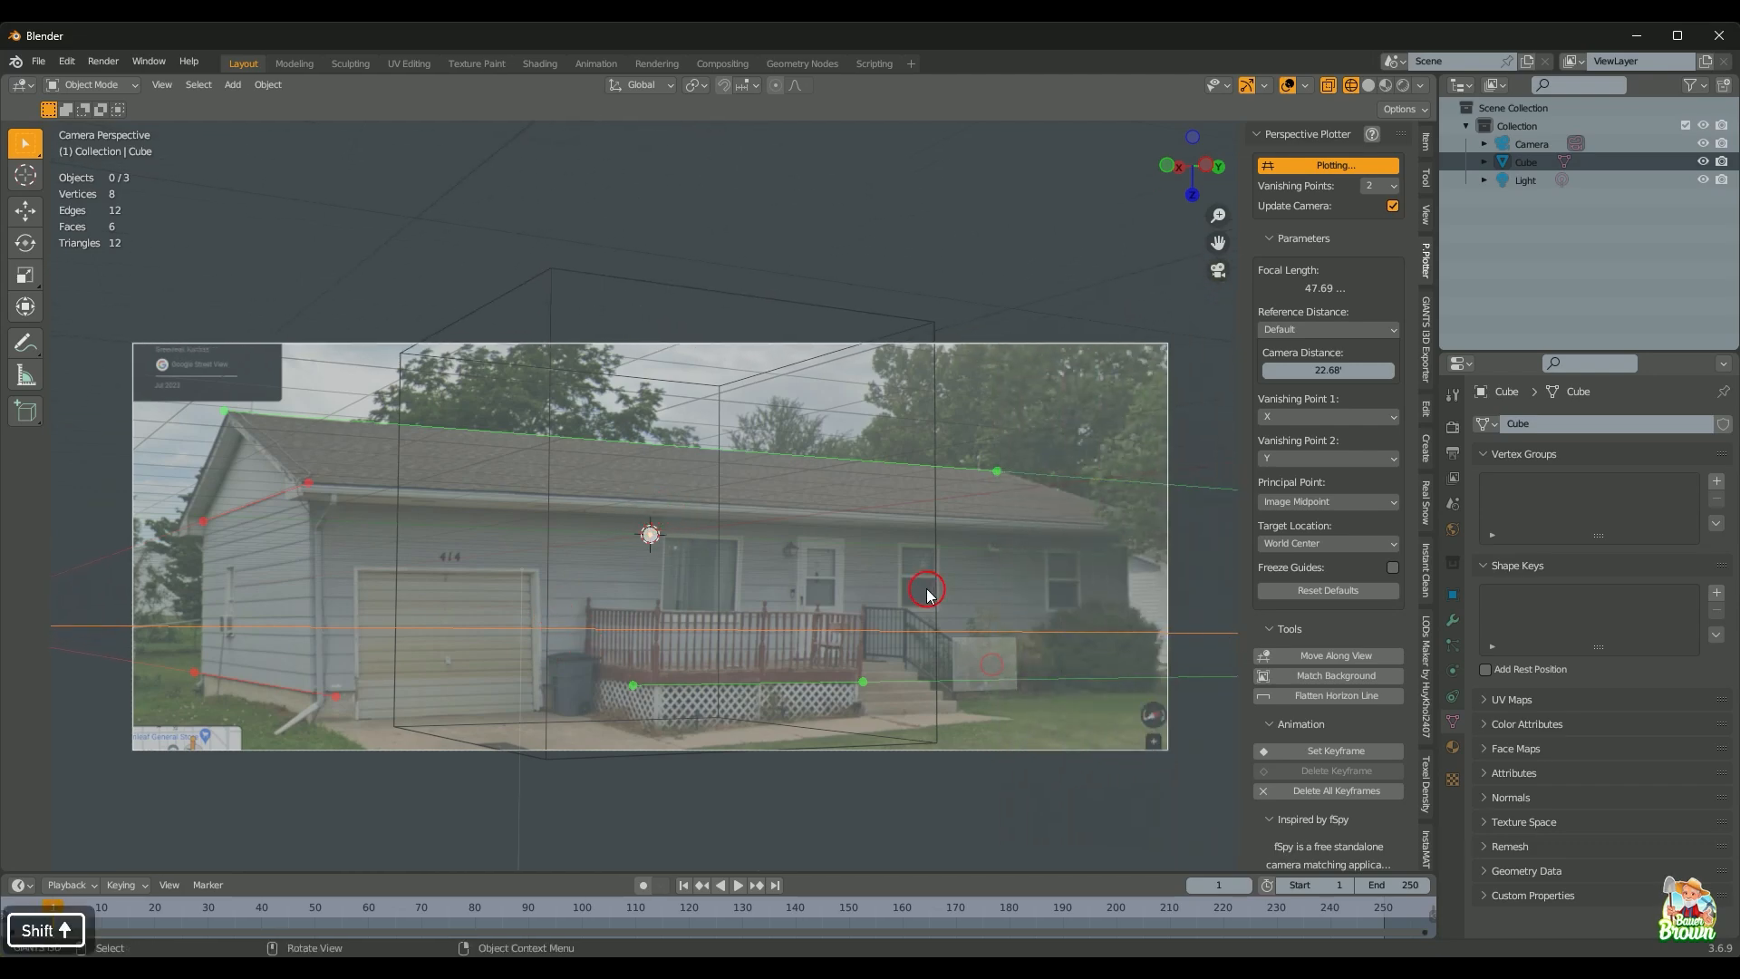
scroll(929, 589, "up", 3)
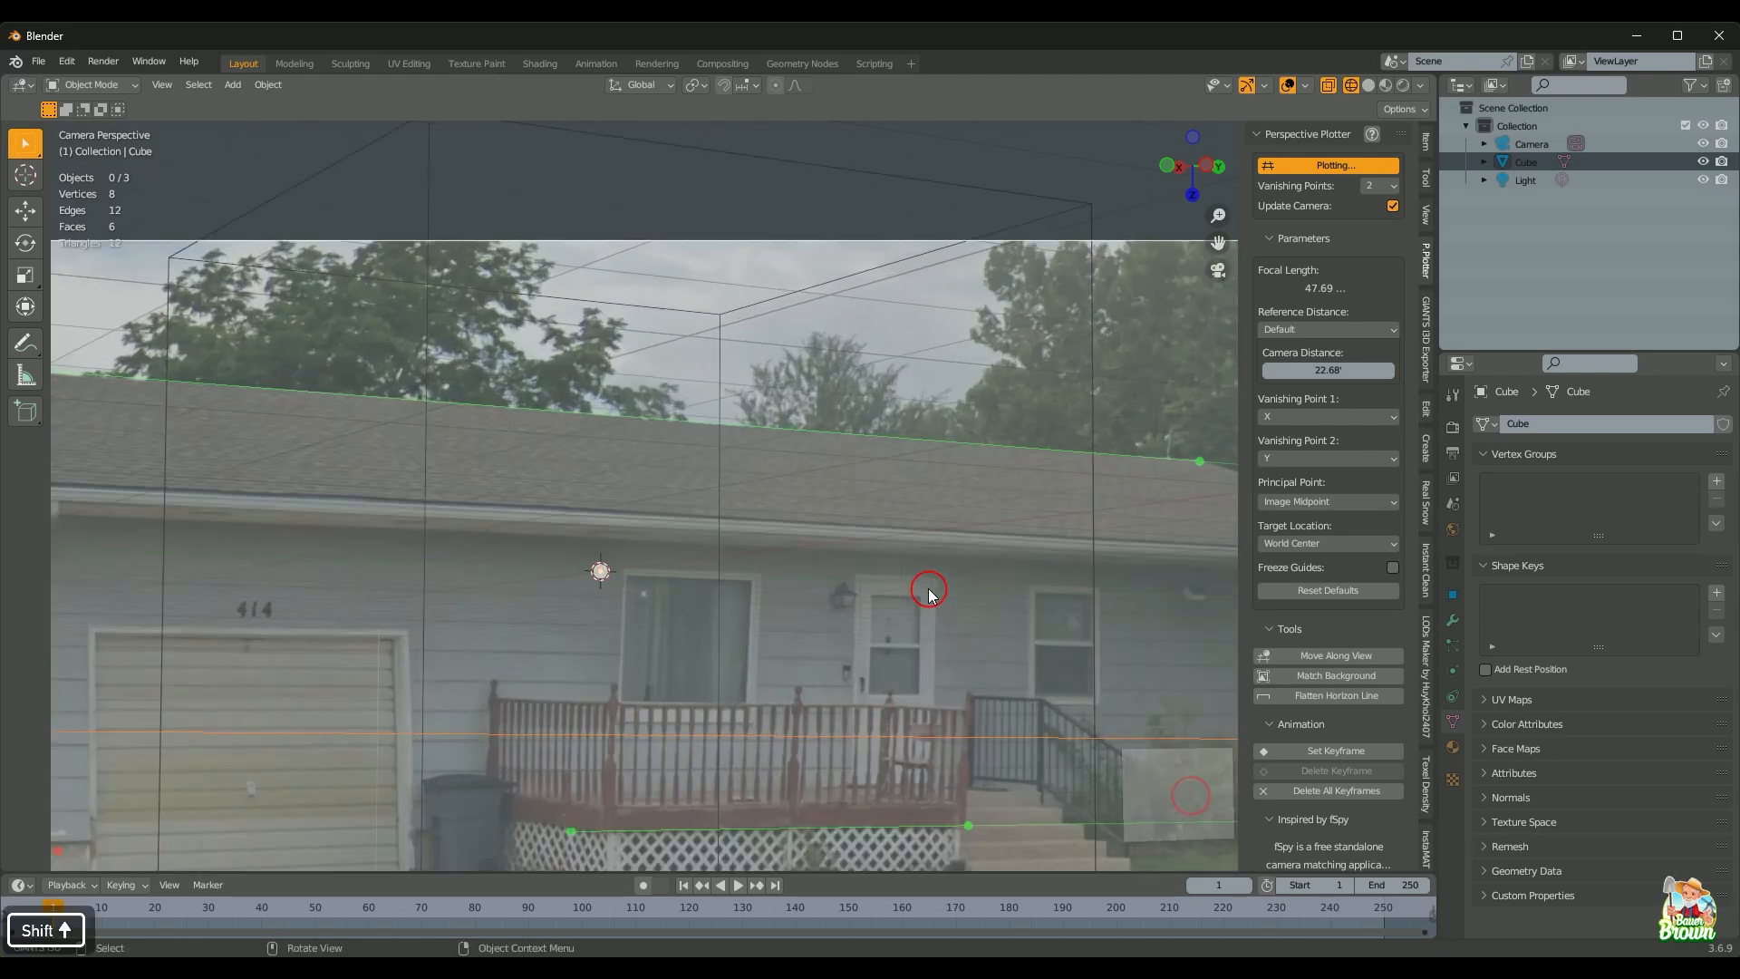
scroll(889, 634, "up", 4)
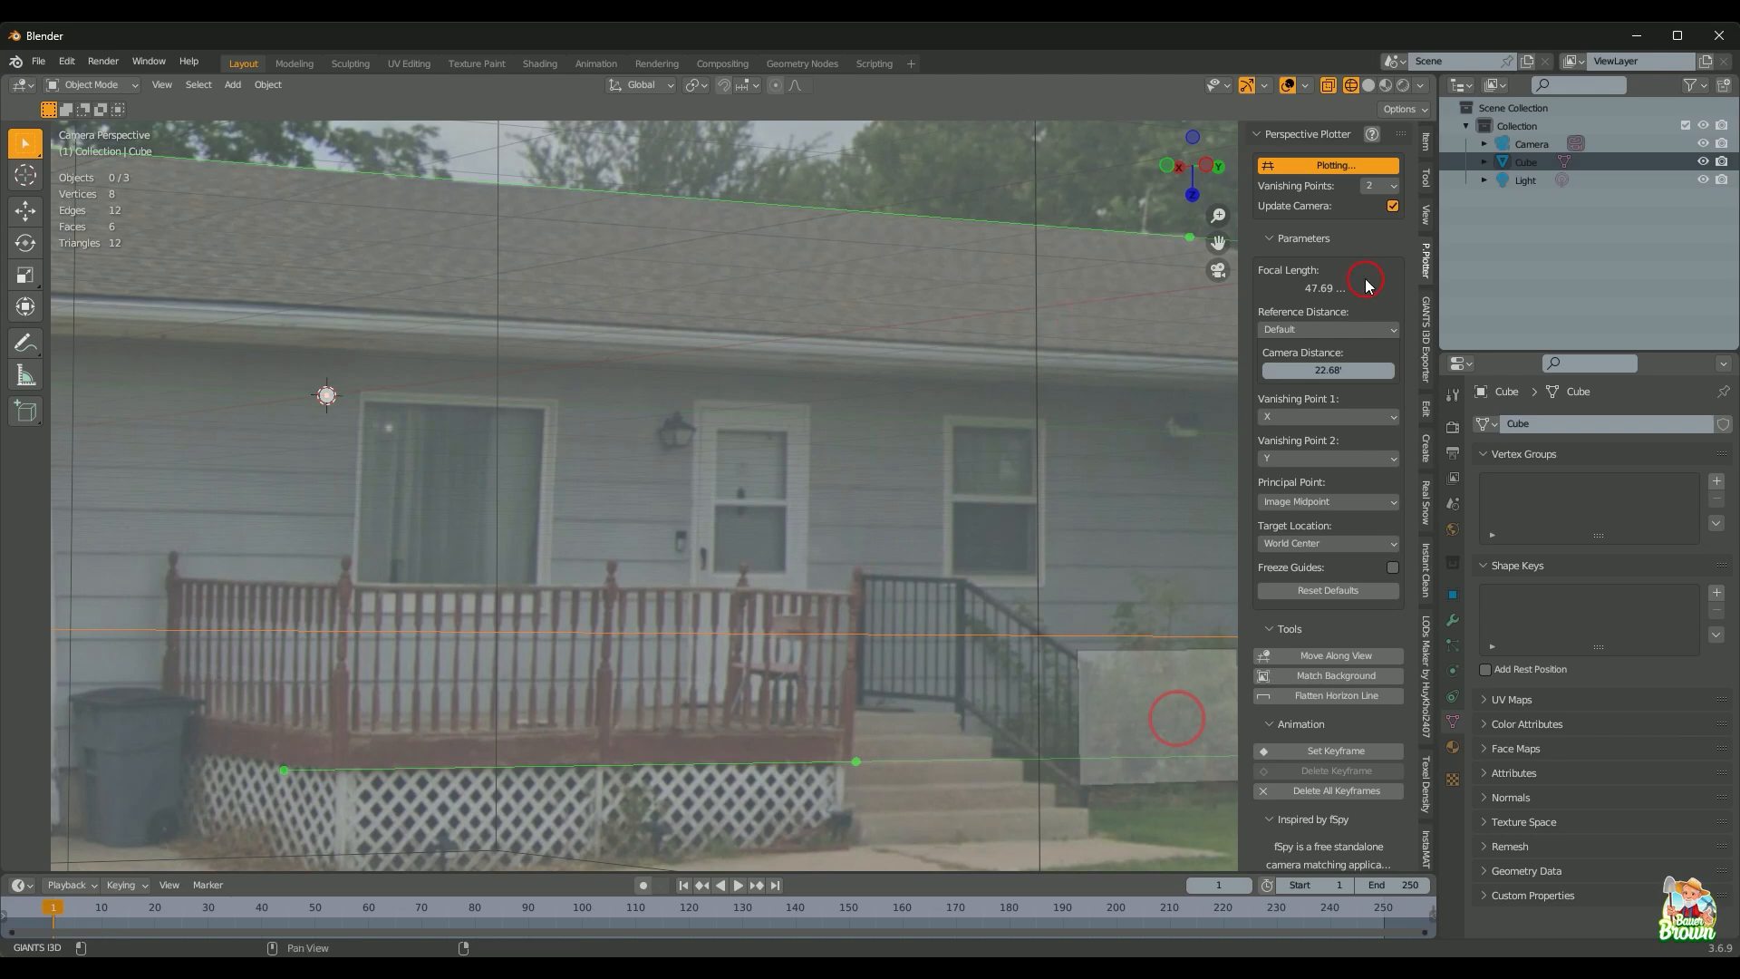
Step: Set Reference Distance to Along Z Axis and stretch the blue guide over the front door
left_click(1358, 332)
left_click(1290, 409)
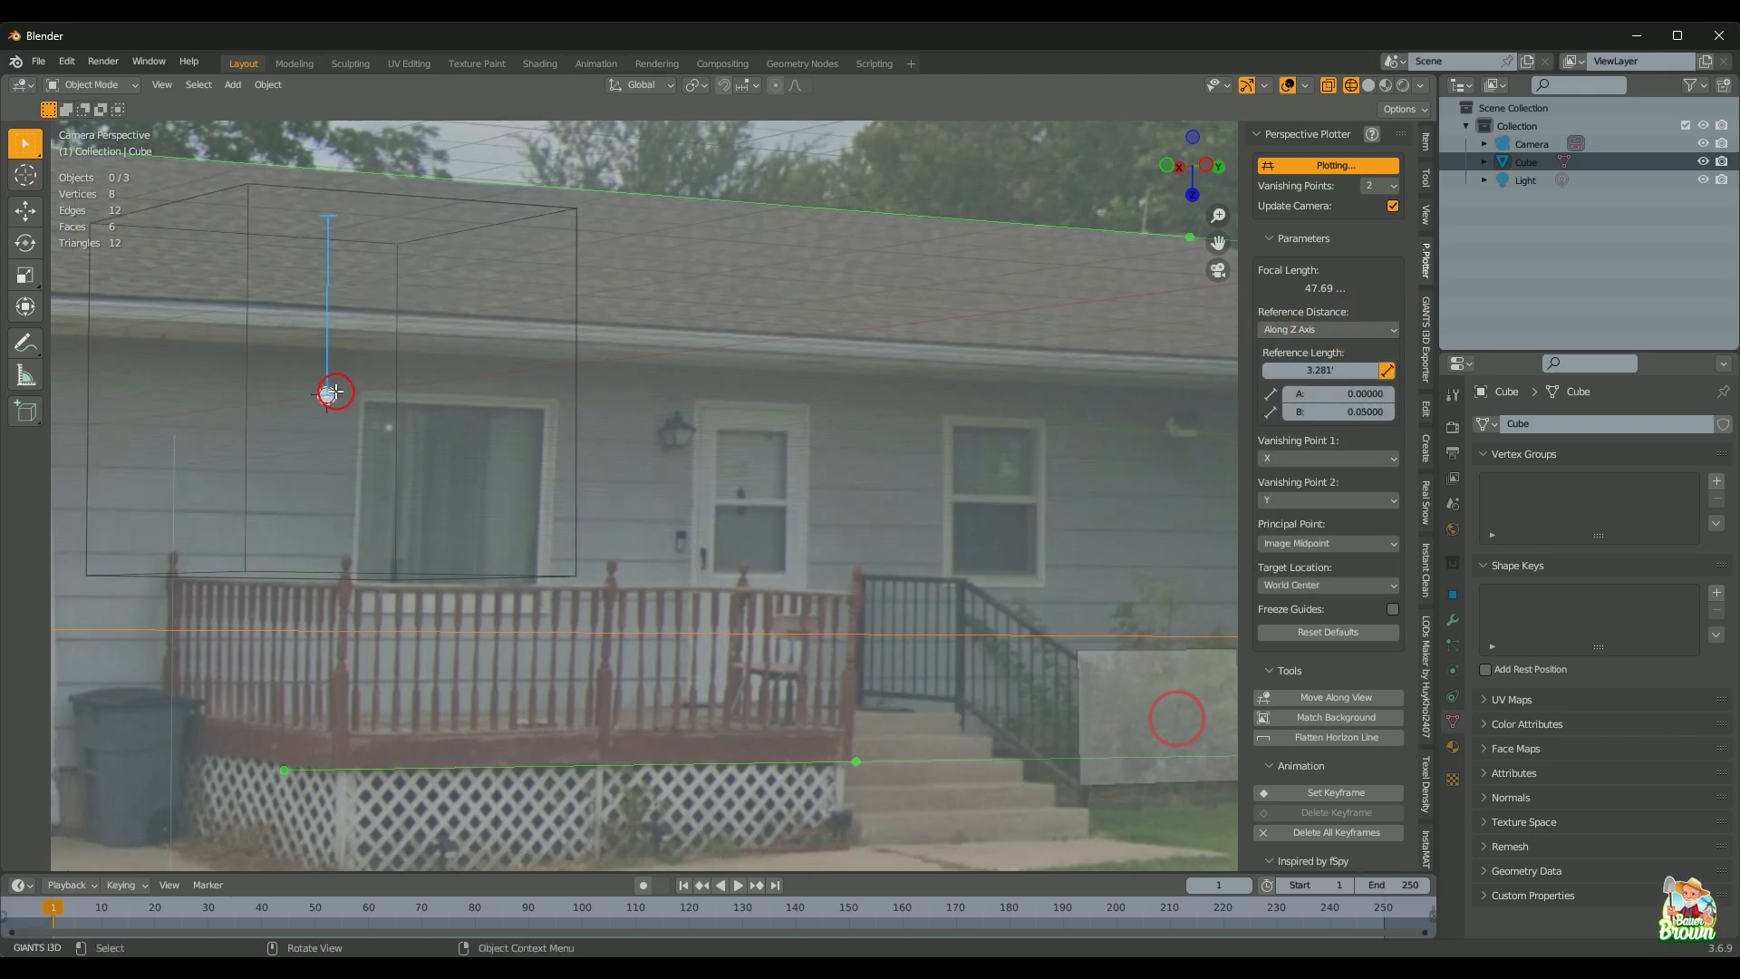
left_click_drag(326, 394, 812, 702)
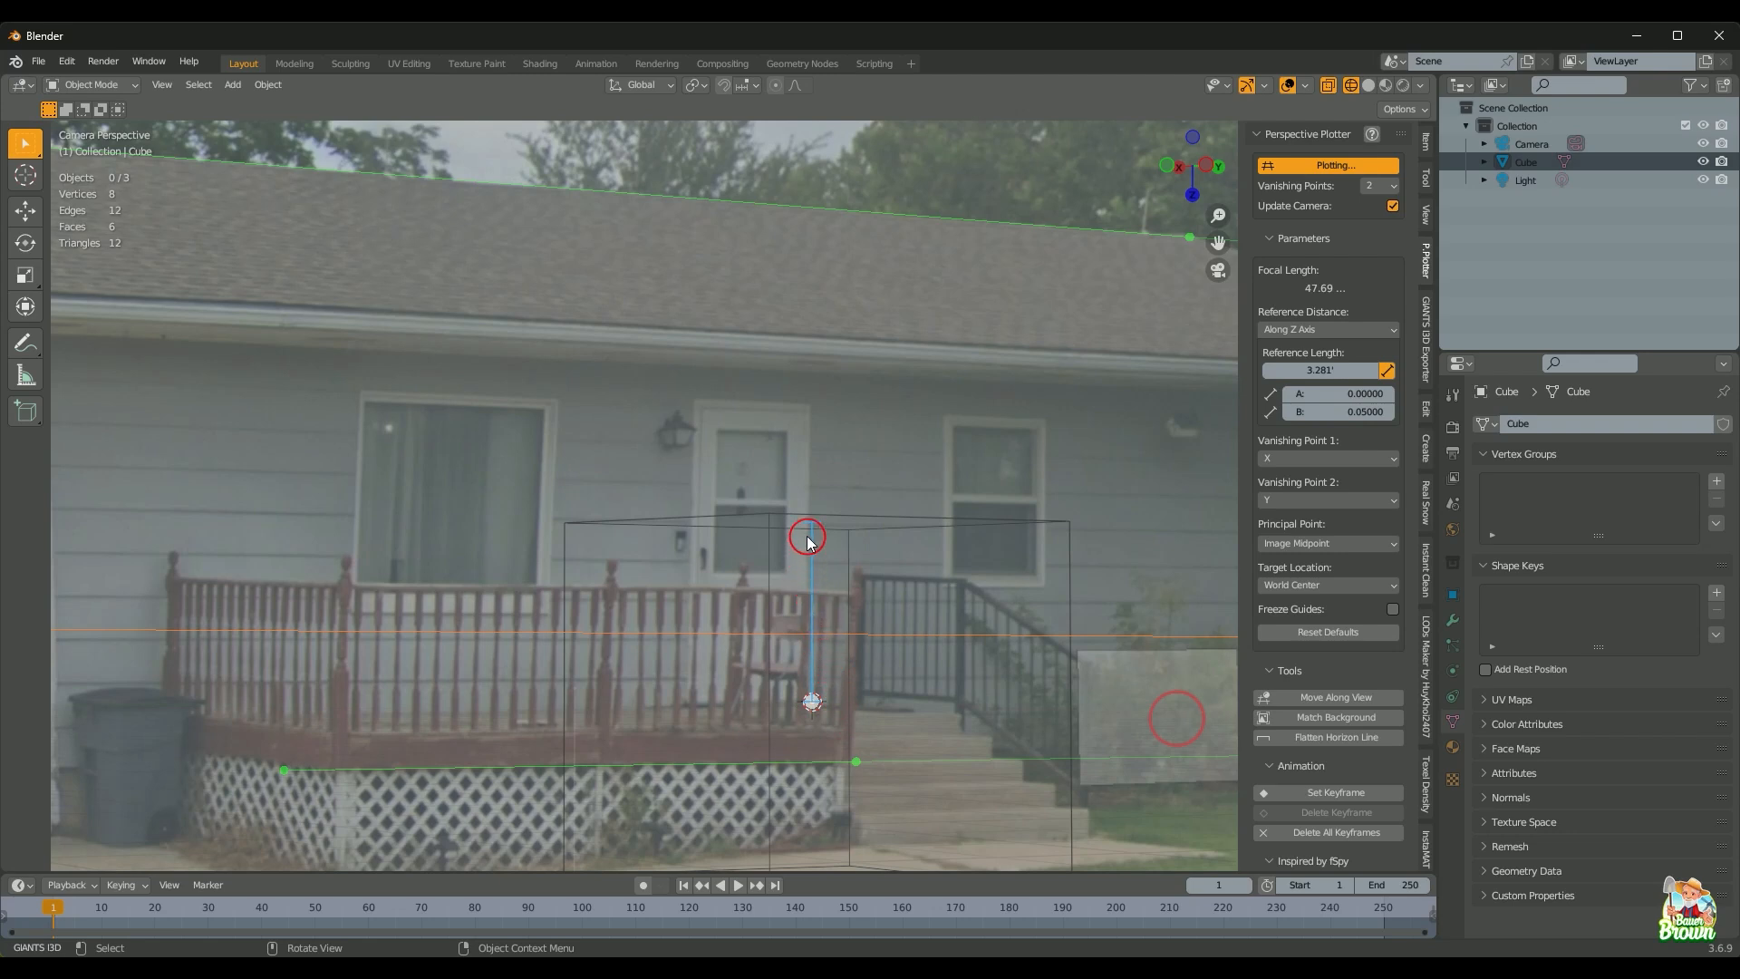
left_click_drag(813, 527, 820, 410)
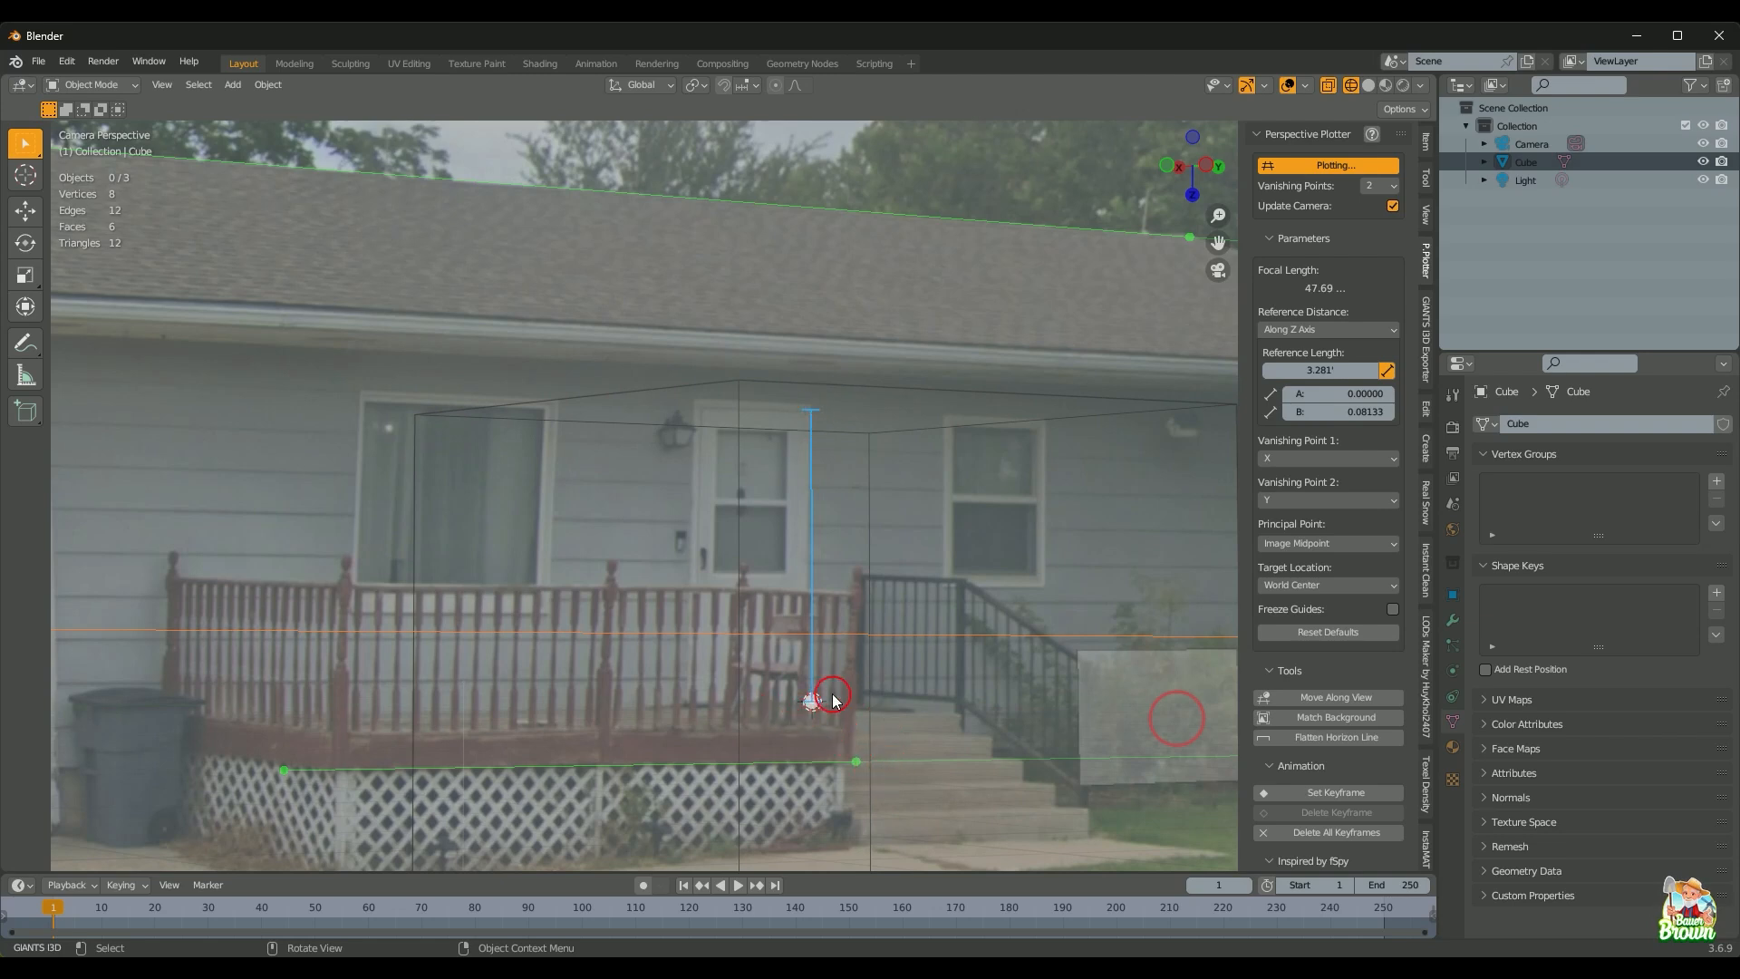
Step: Enter 80 as the Reference Length (6.667') and fit the camera frame in view
left_click(1338, 369)
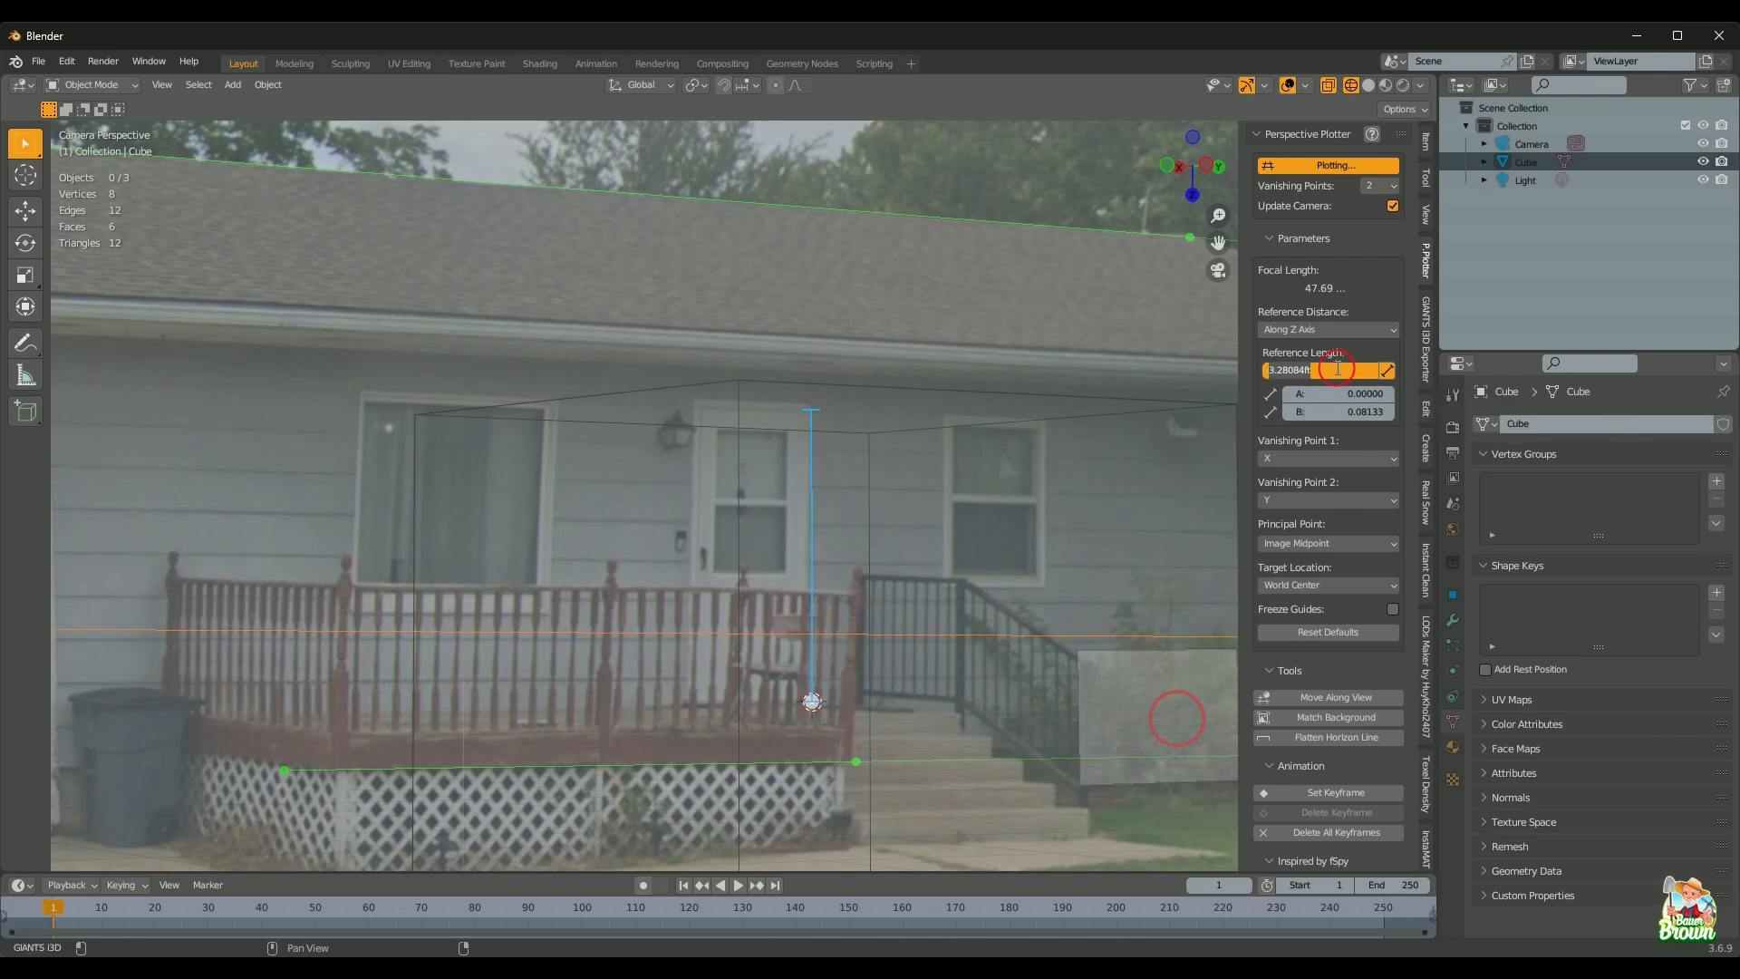
type("86")
key("BackSpace")
type("0")
key("Return")
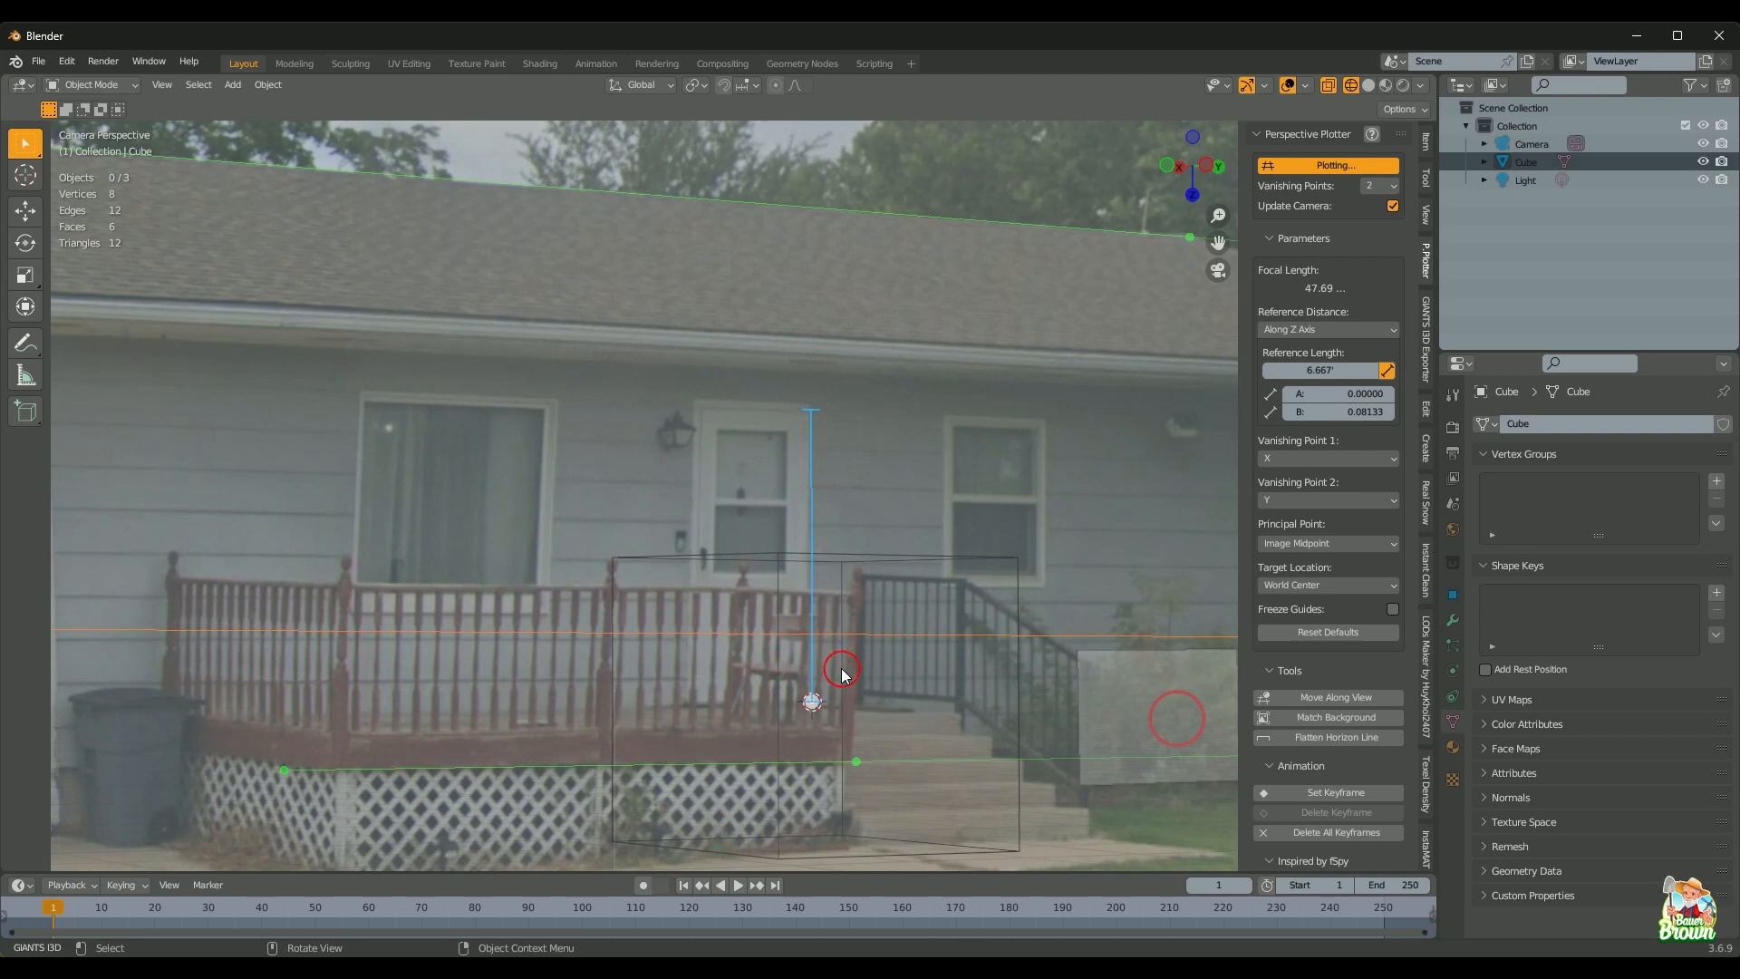
key("Home")
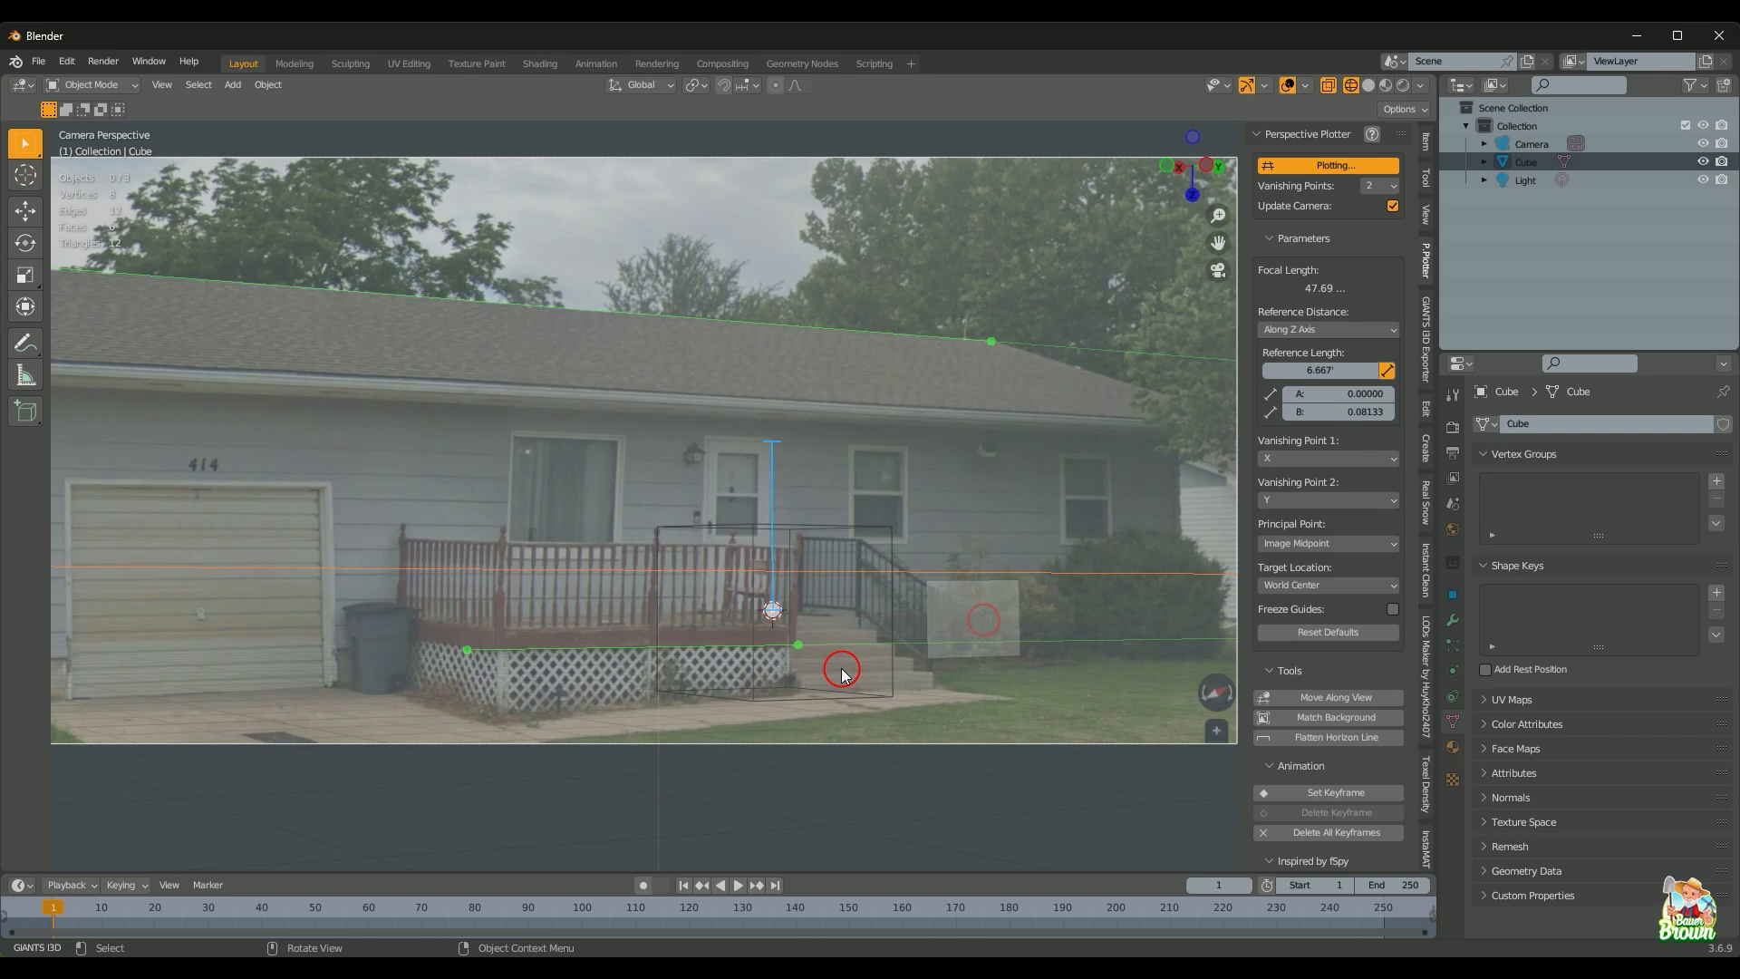
right_click(842, 672)
Step: Stop plotting, then put the Cube in Edit Mode with face selection
left_click(1294, 163)
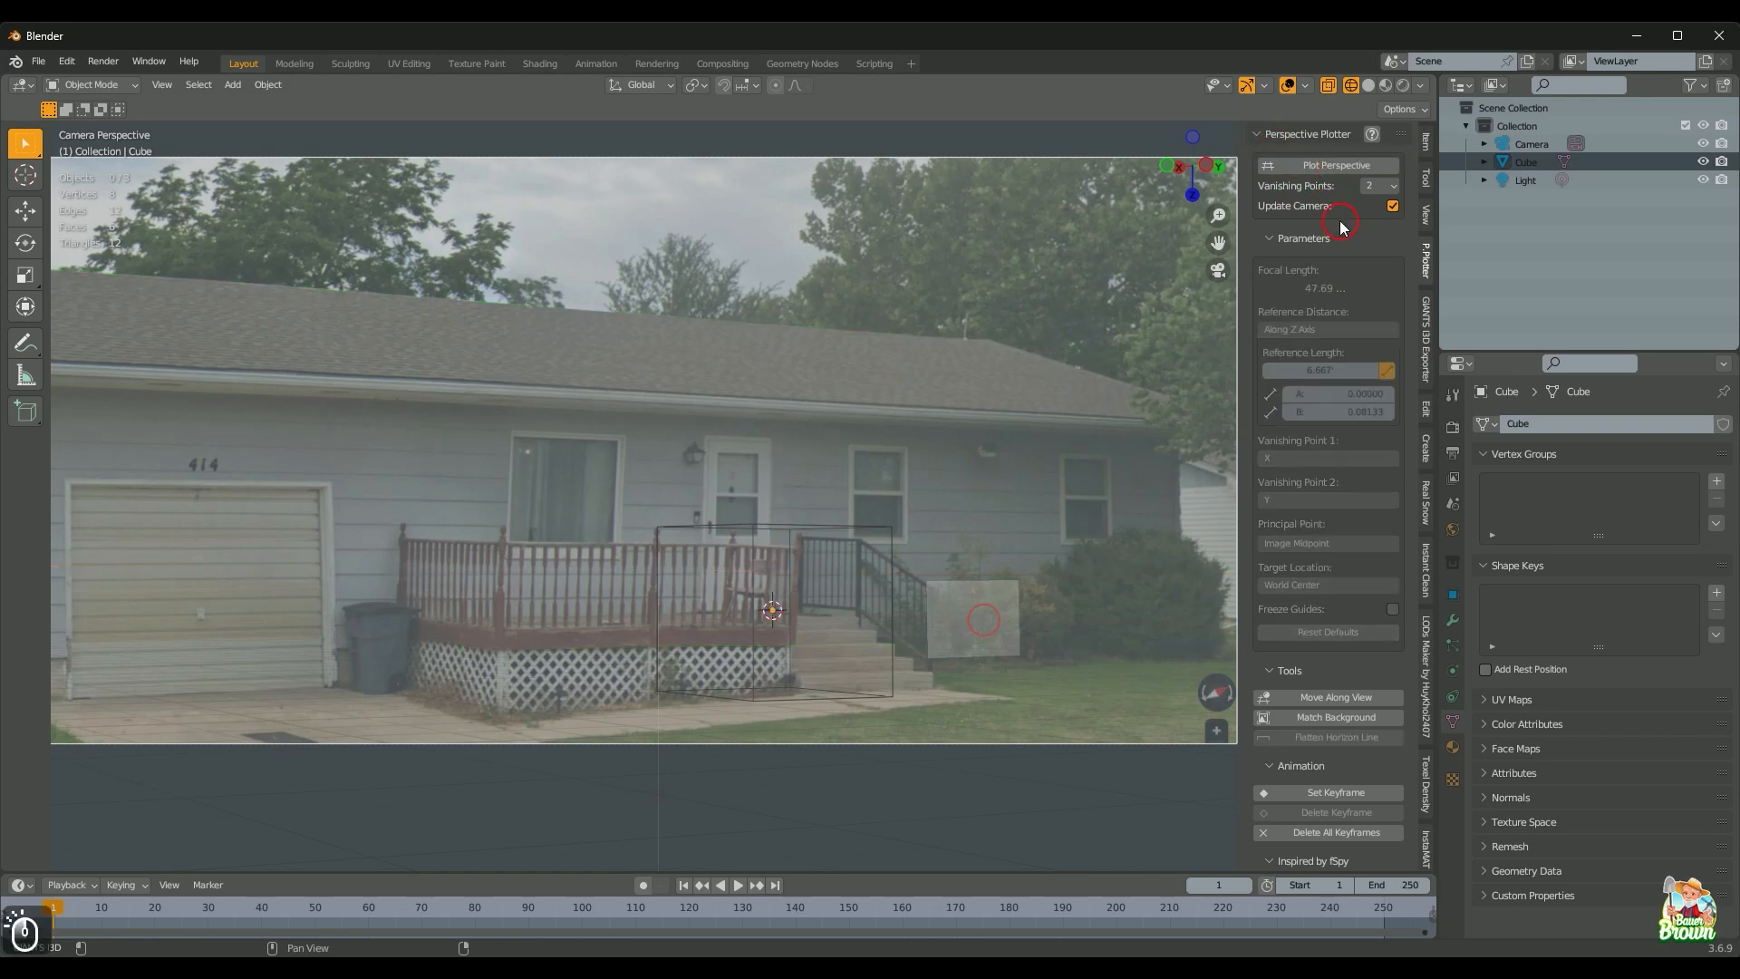
left_click(1056, 605)
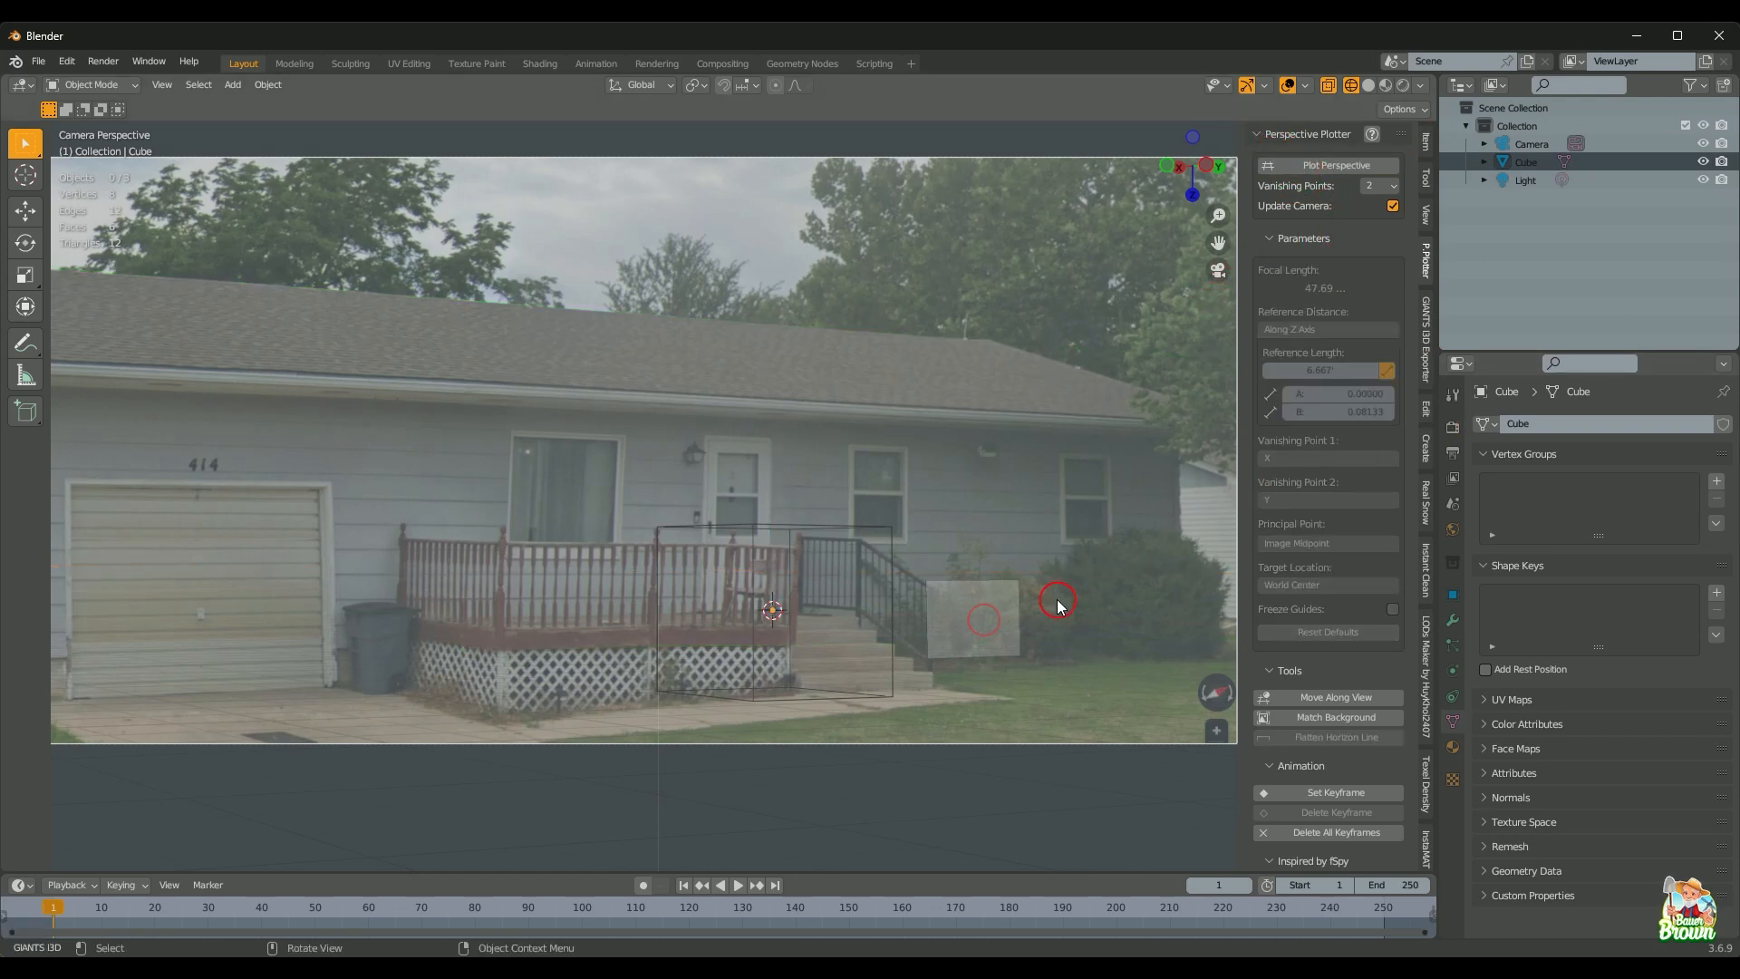
left_click(1528, 163)
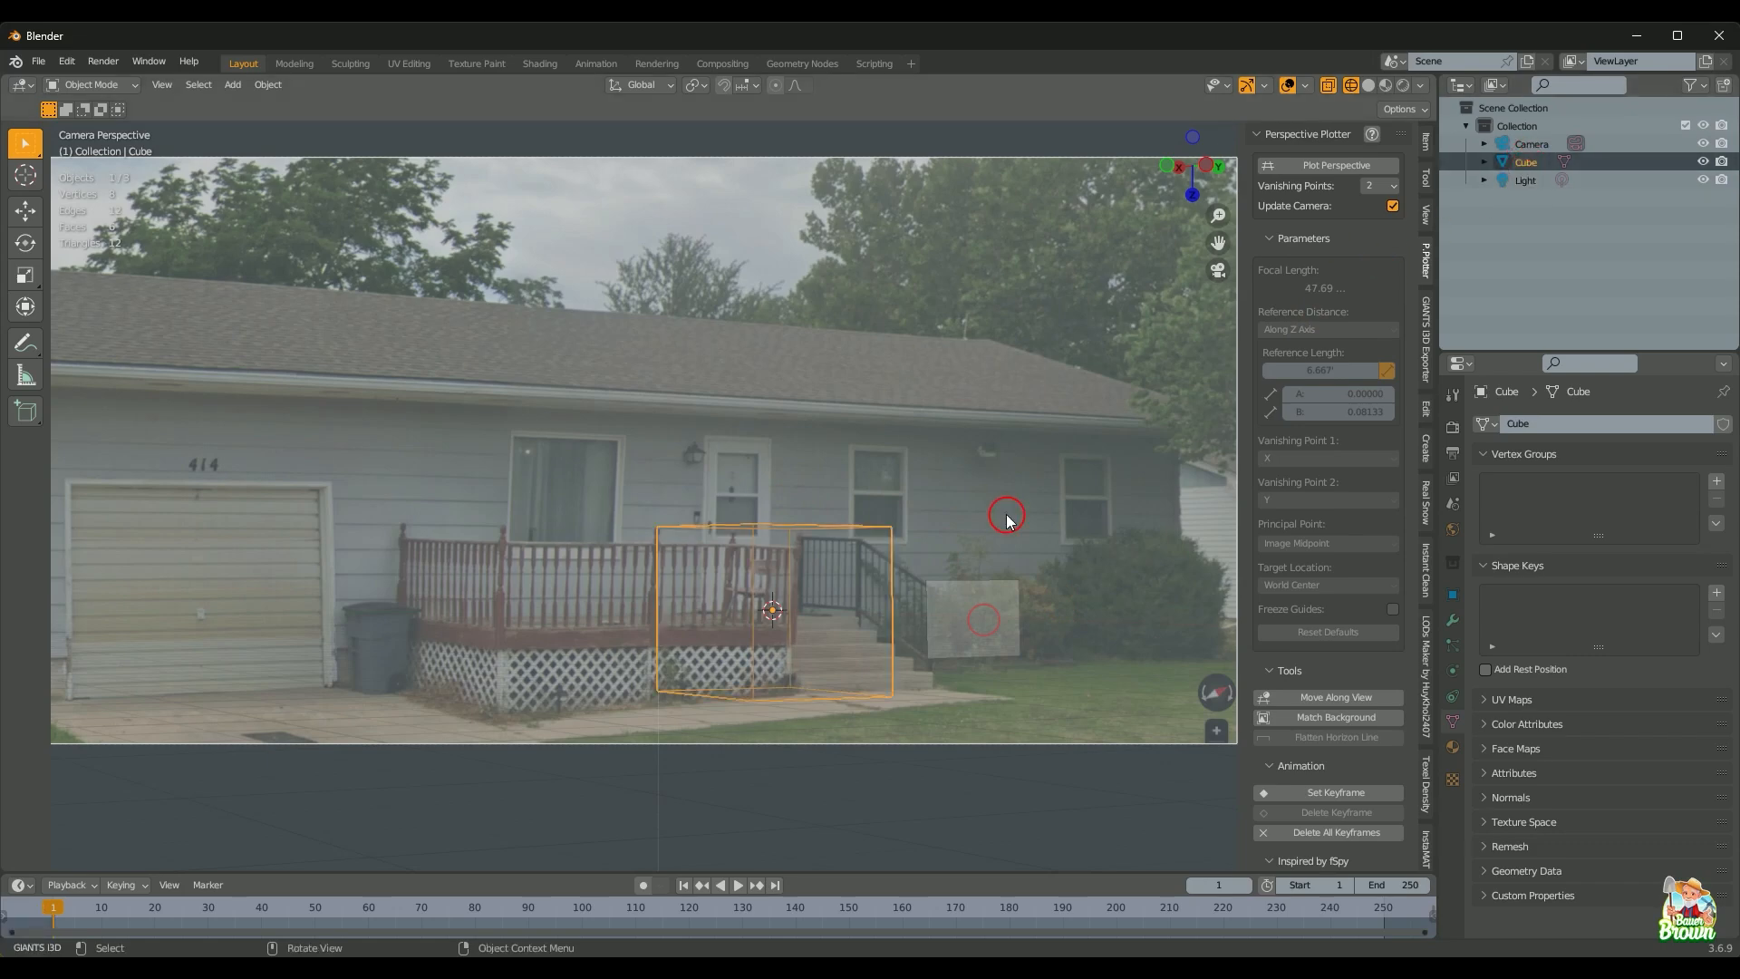
key("Tab")
scroll(930, 560, "down", 2)
key("KP_0")
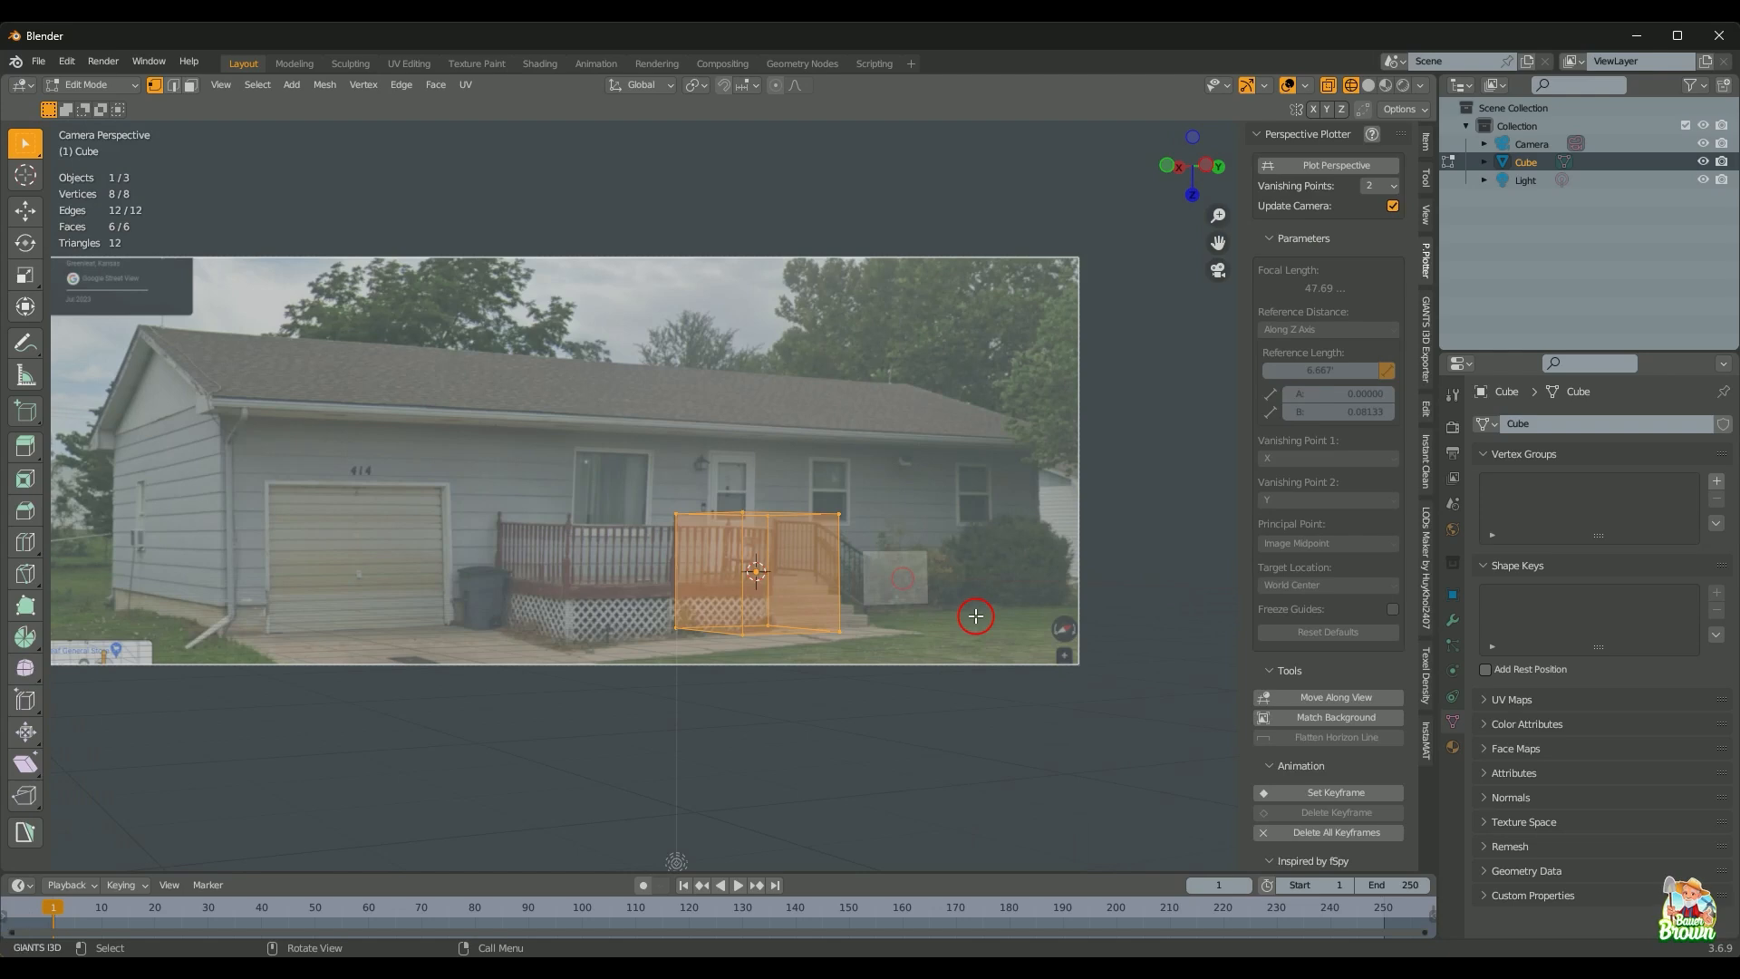
middle_click_drag(712, 594, 771, 606, "shift")
key("3")
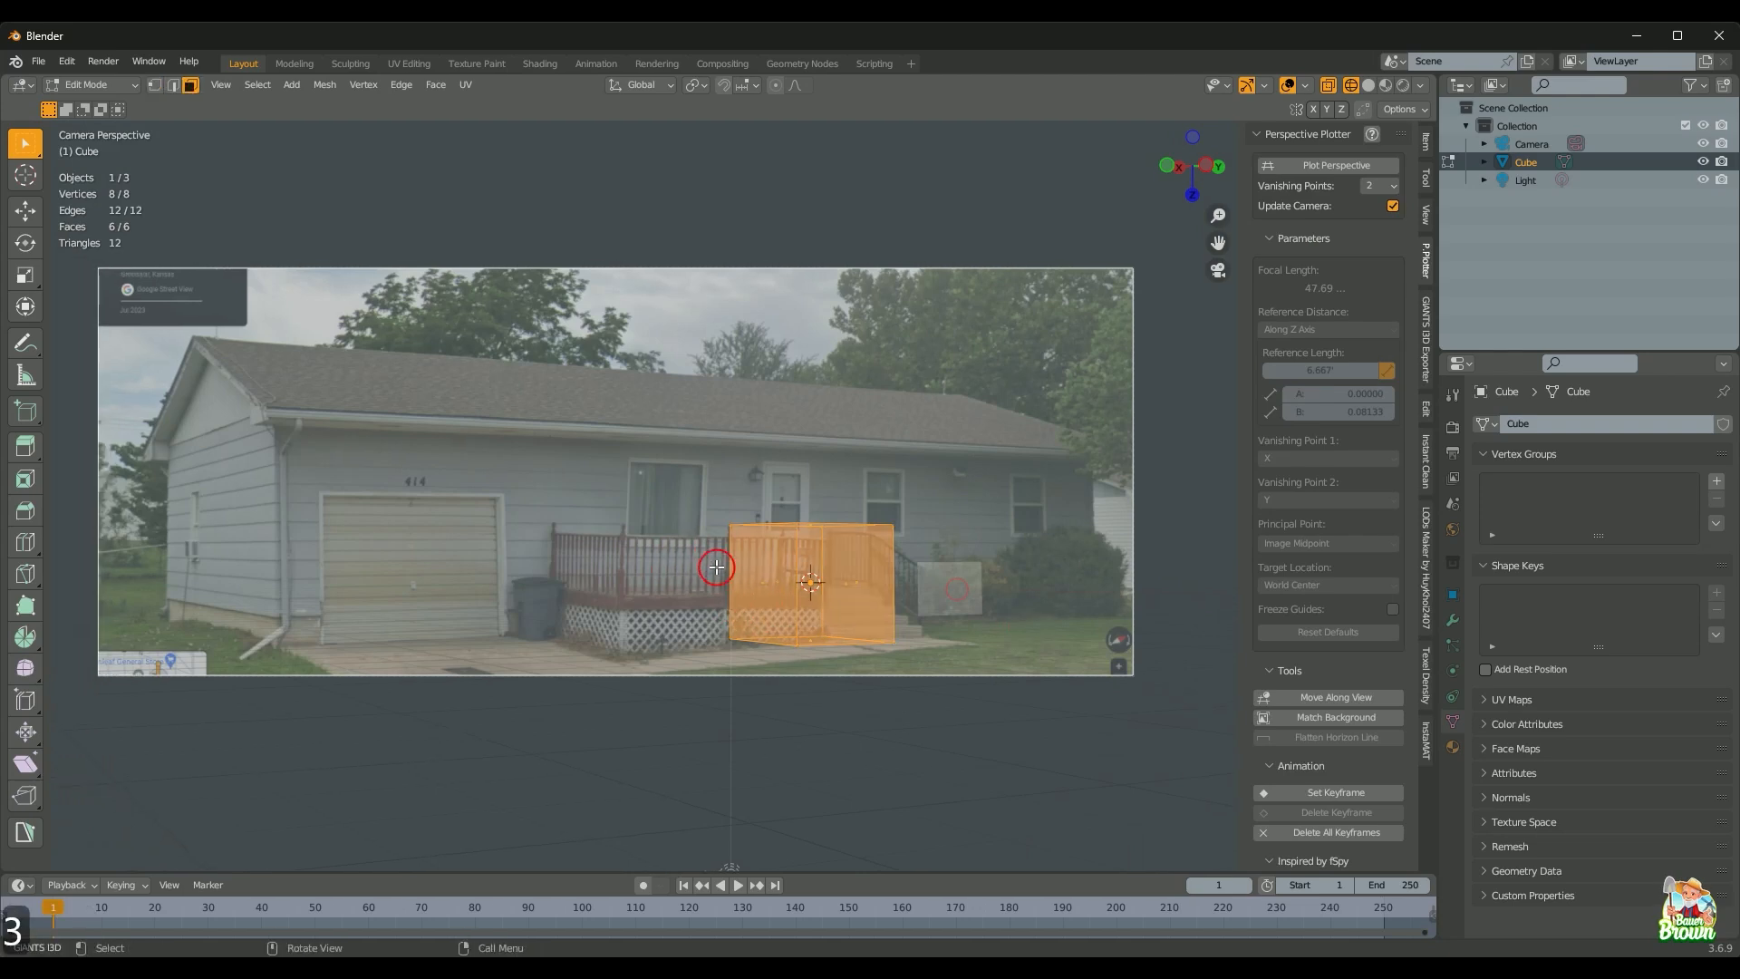
Step: Move the side faces along Y and the front face along X to the house's edges
left_click(762, 582)
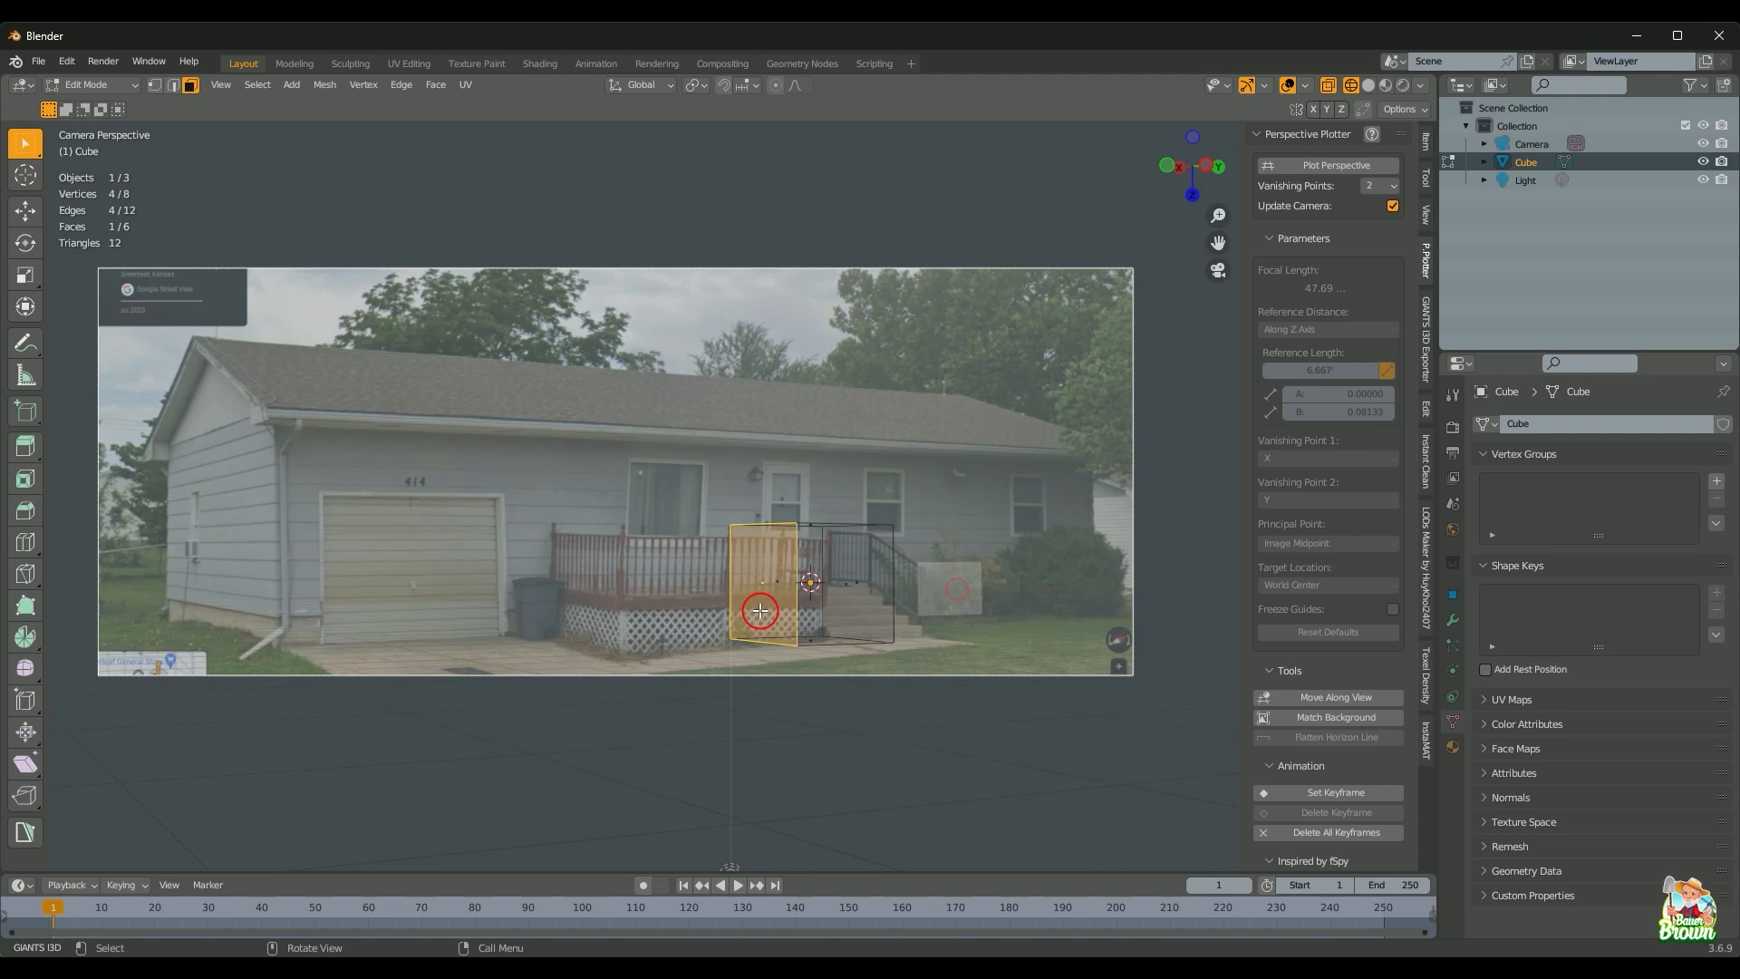
key("g")
key("y")
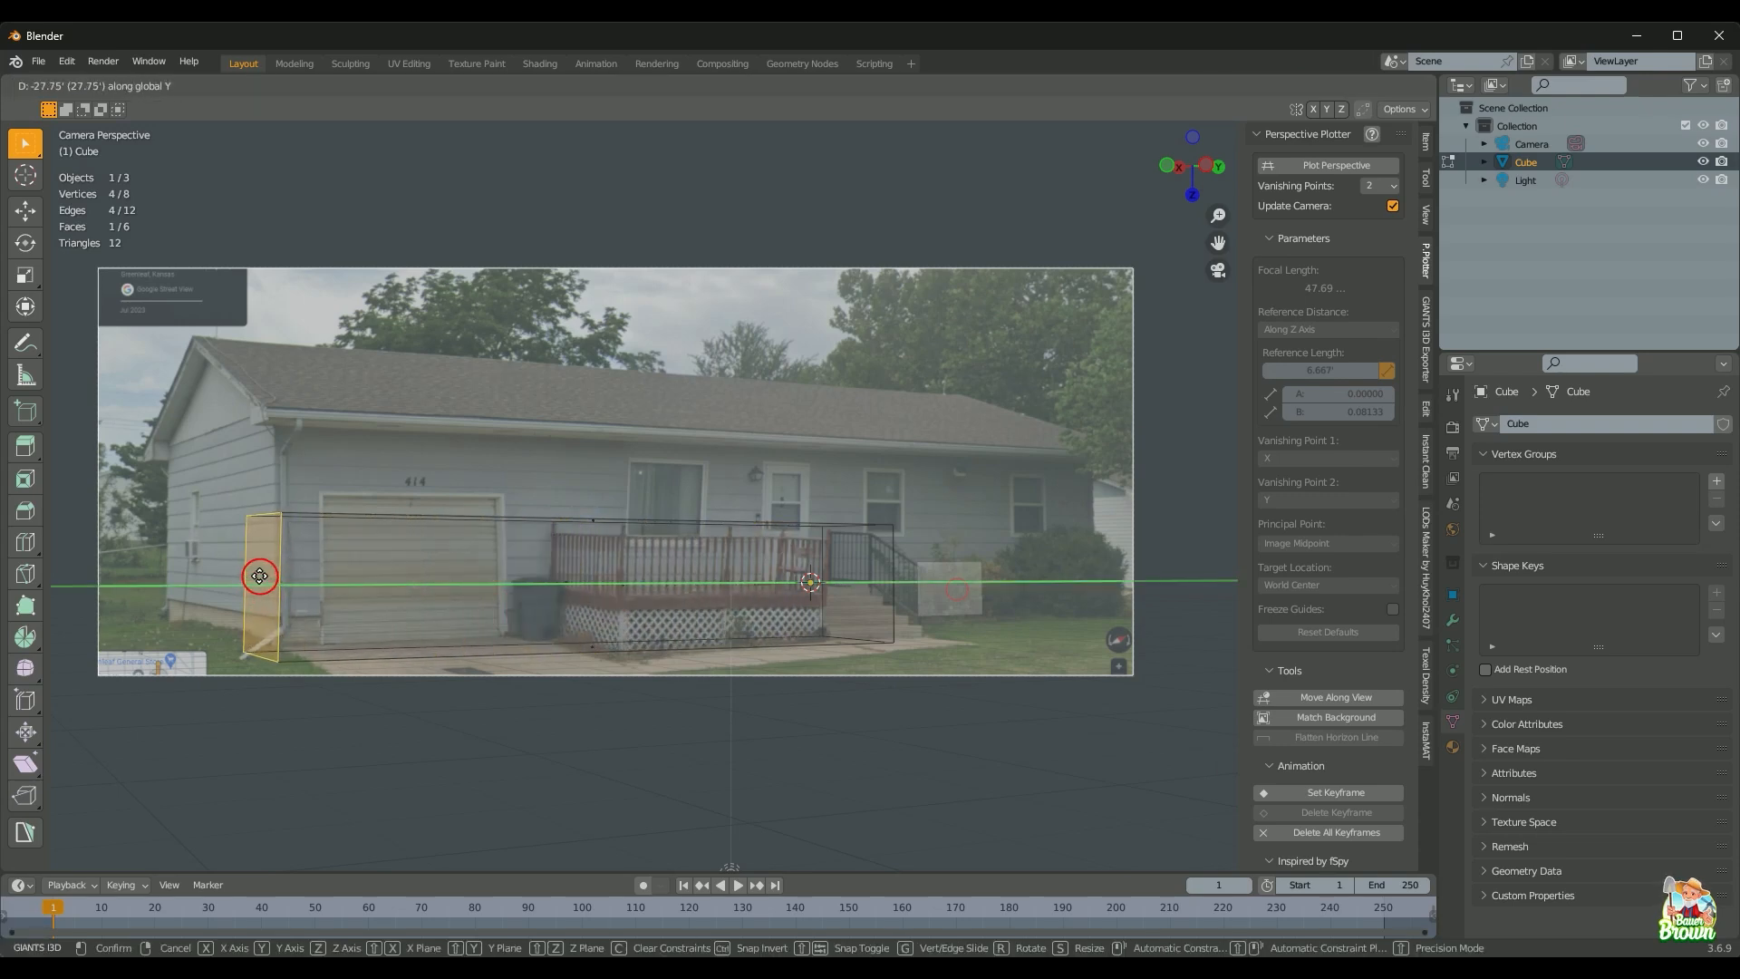
left_click(265, 574)
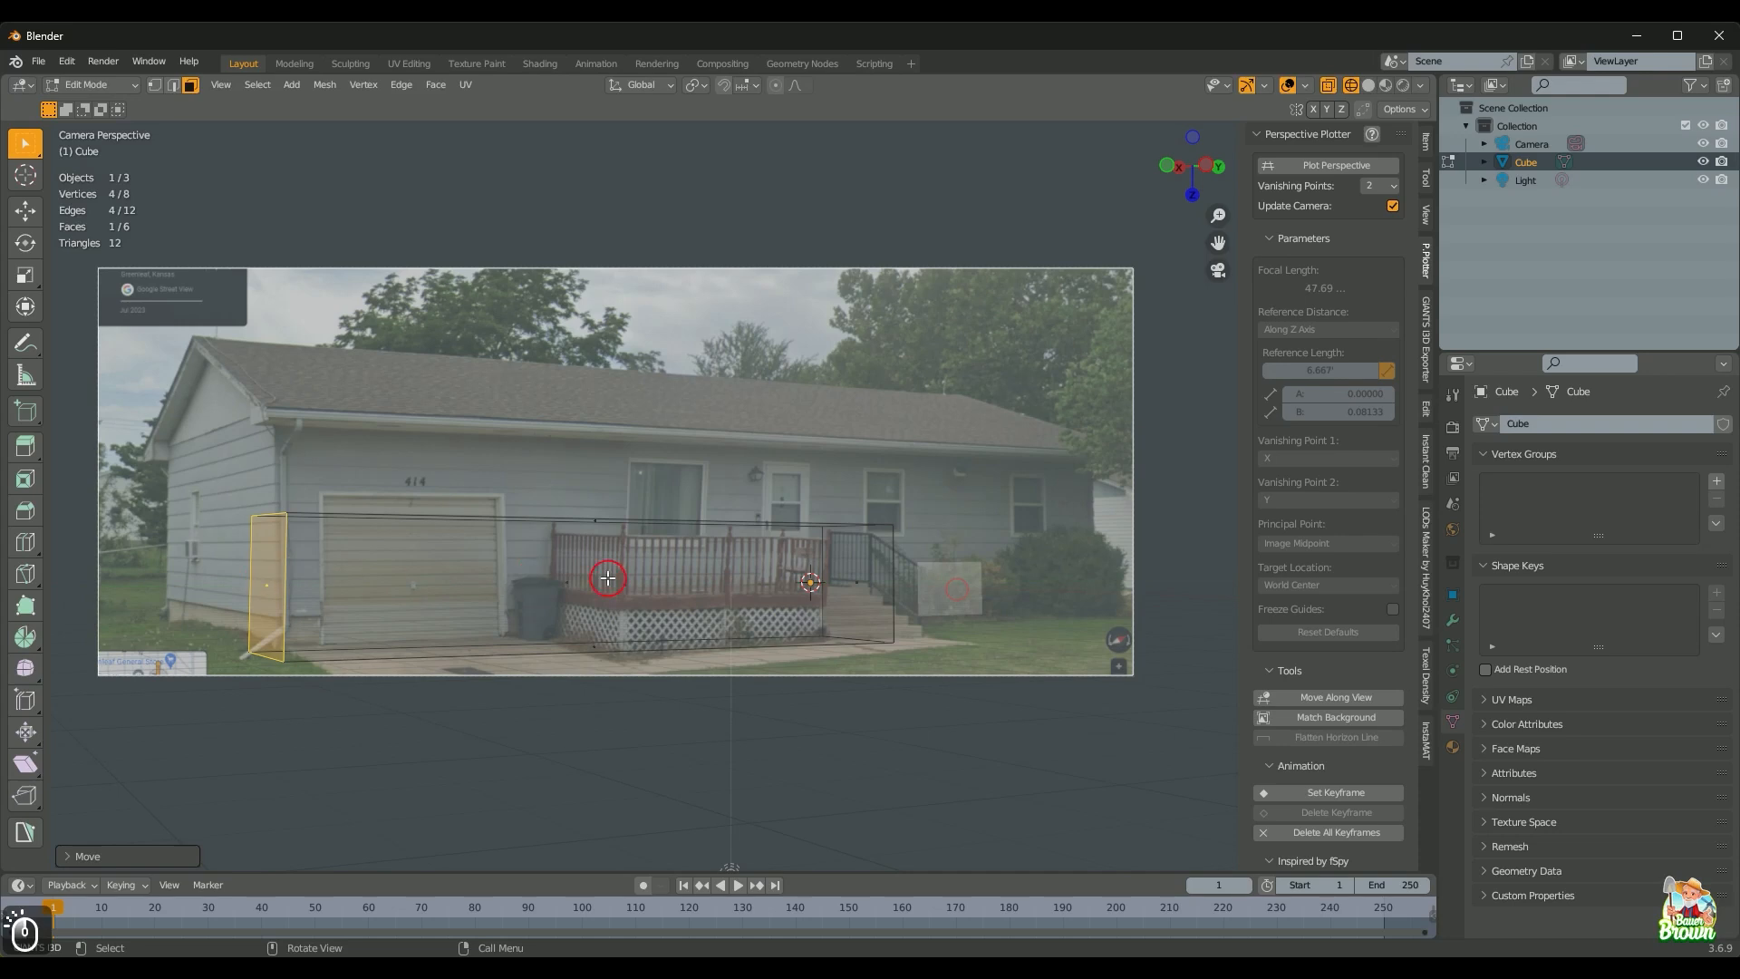
left_click(574, 576)
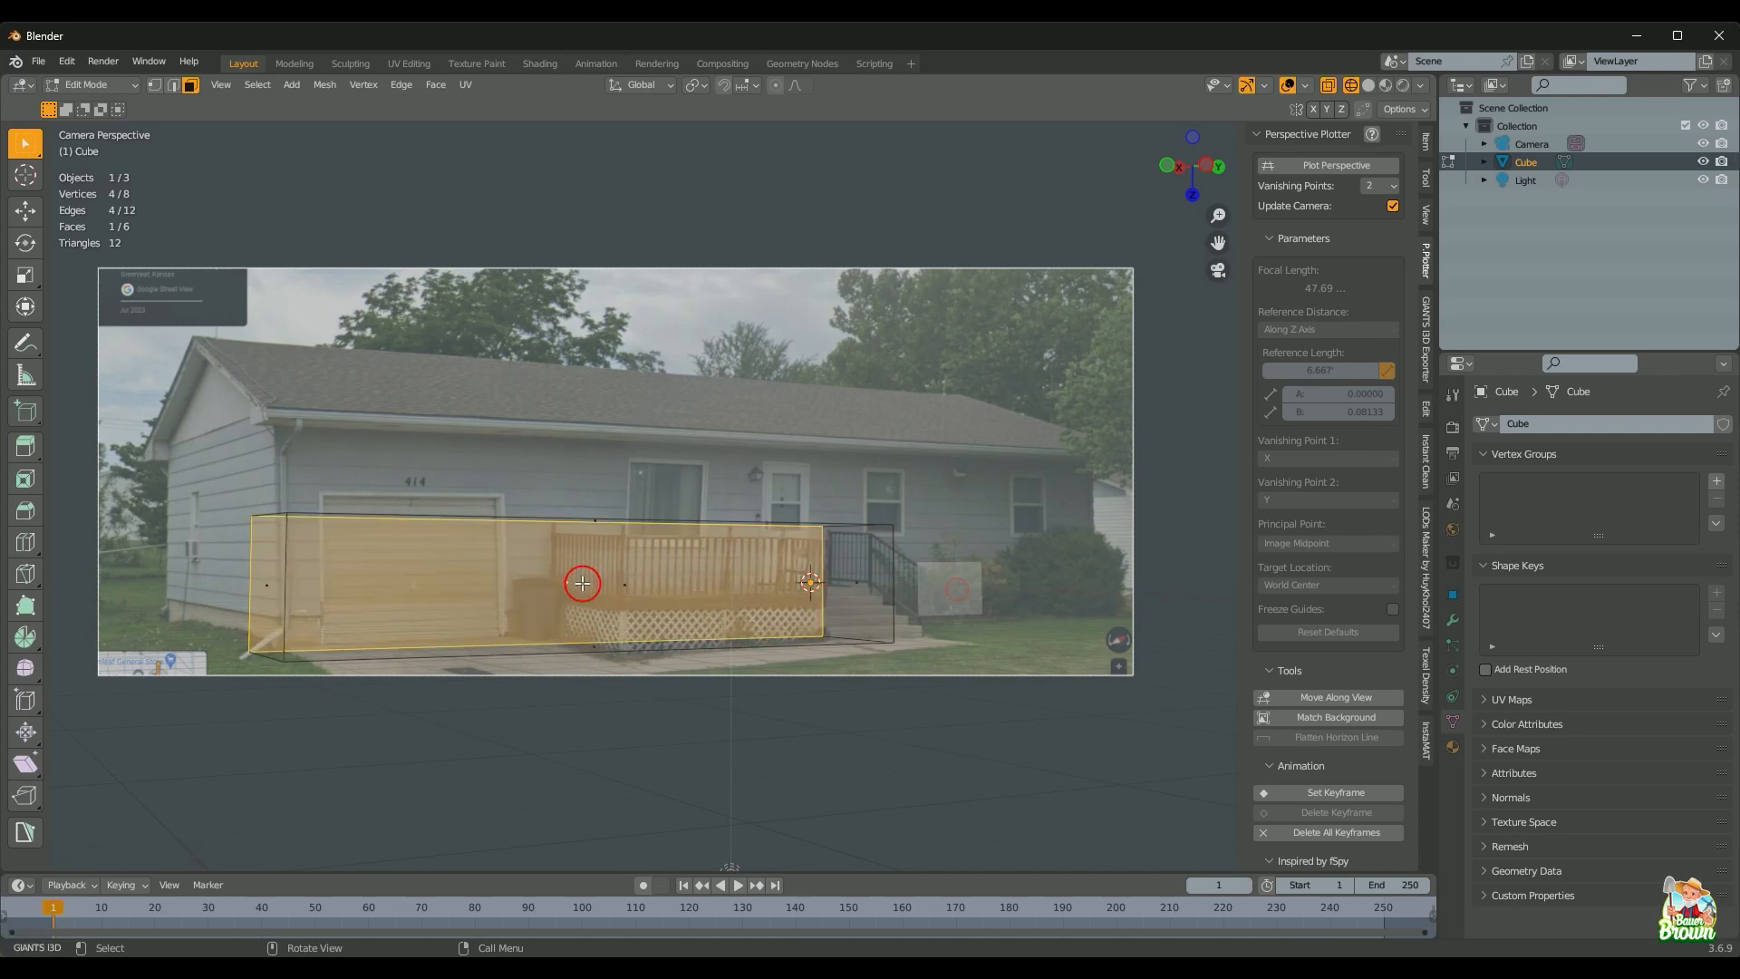
key("g")
key("x")
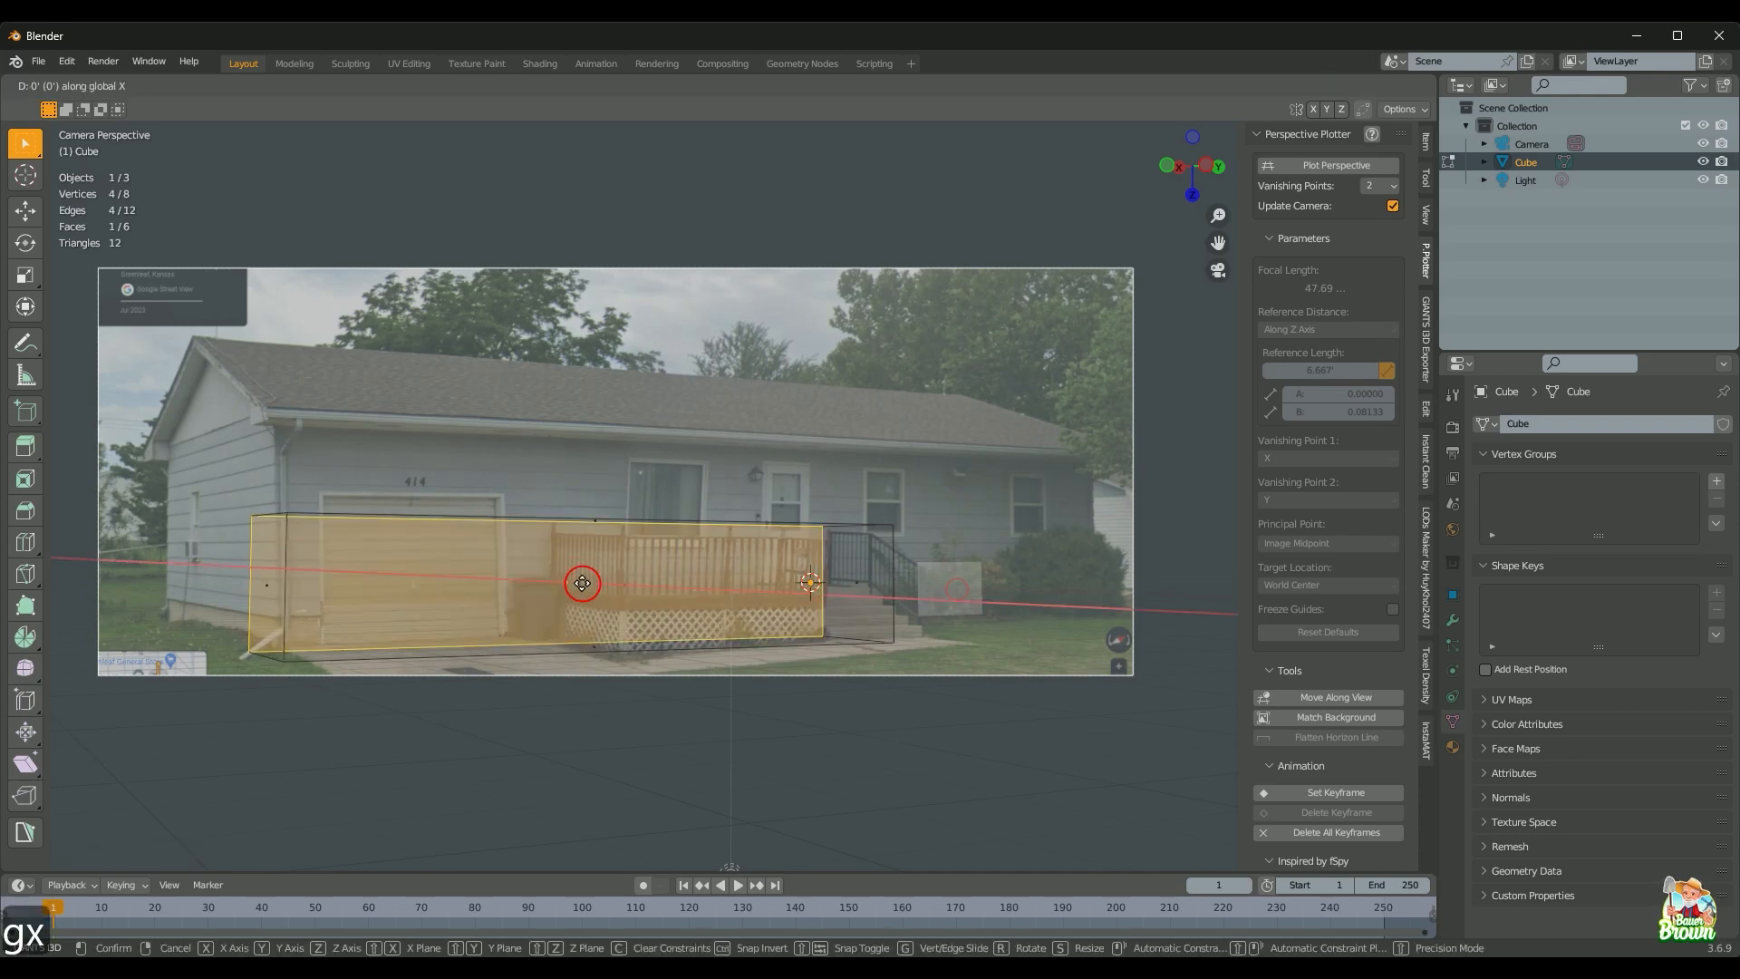
left_click(440, 494)
left_click(787, 608)
key("g")
key("y")
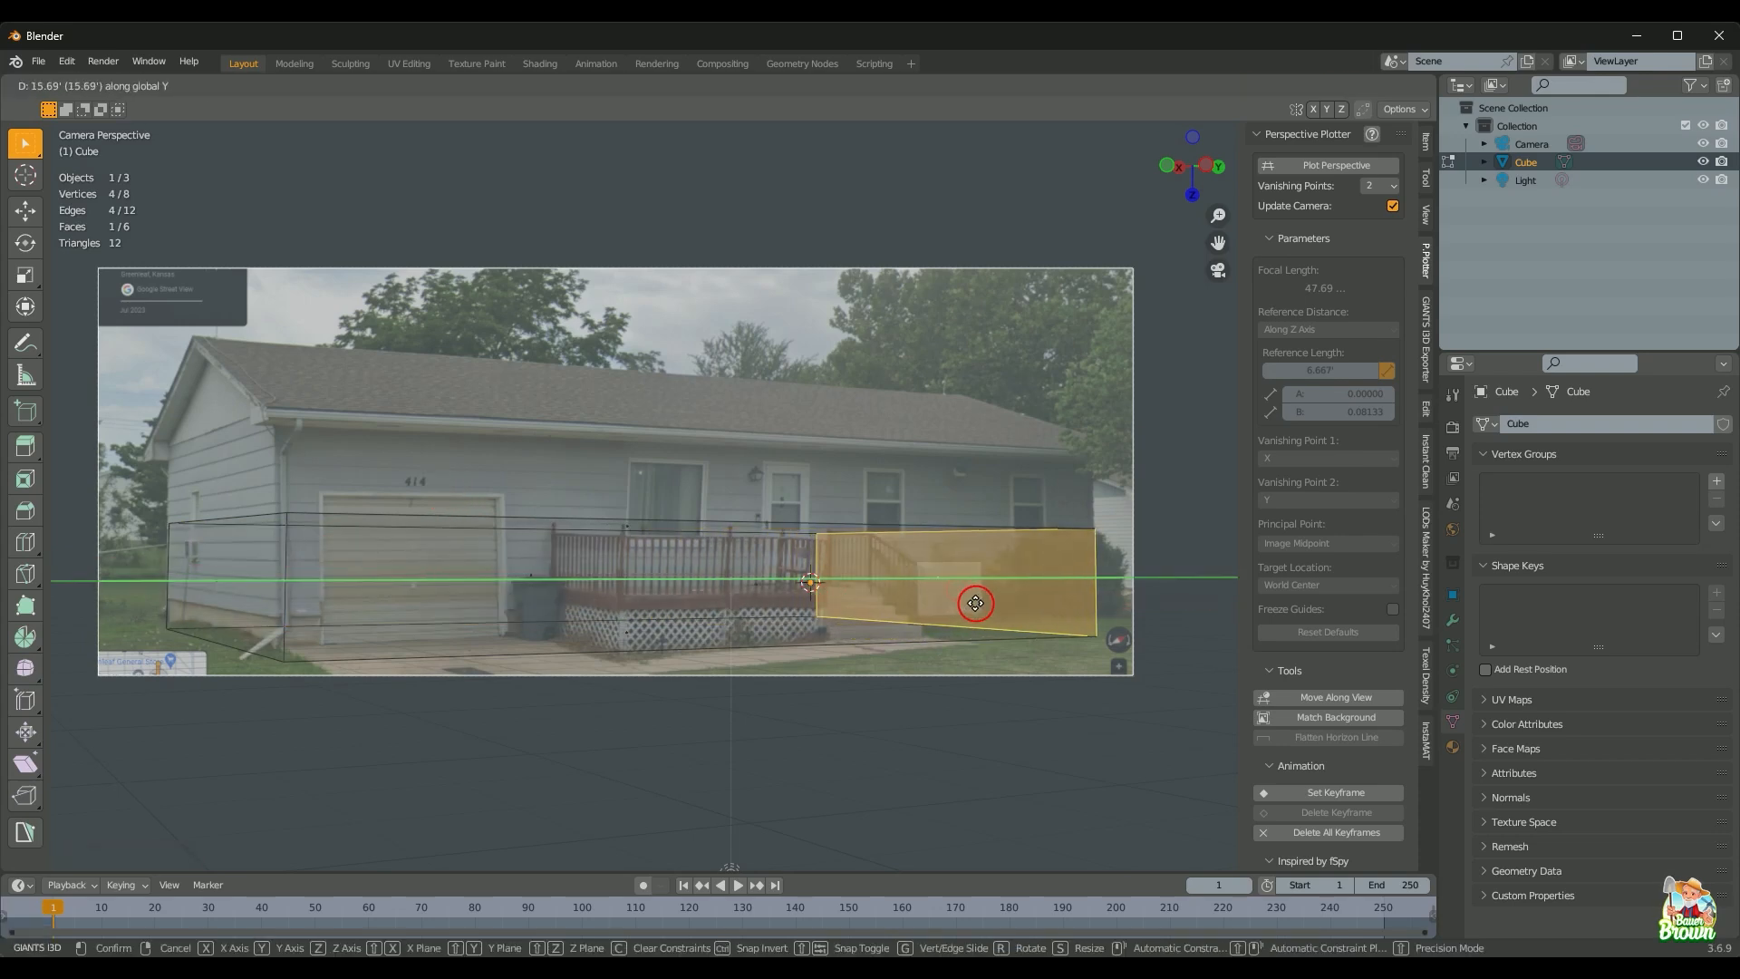
left_click(974, 617)
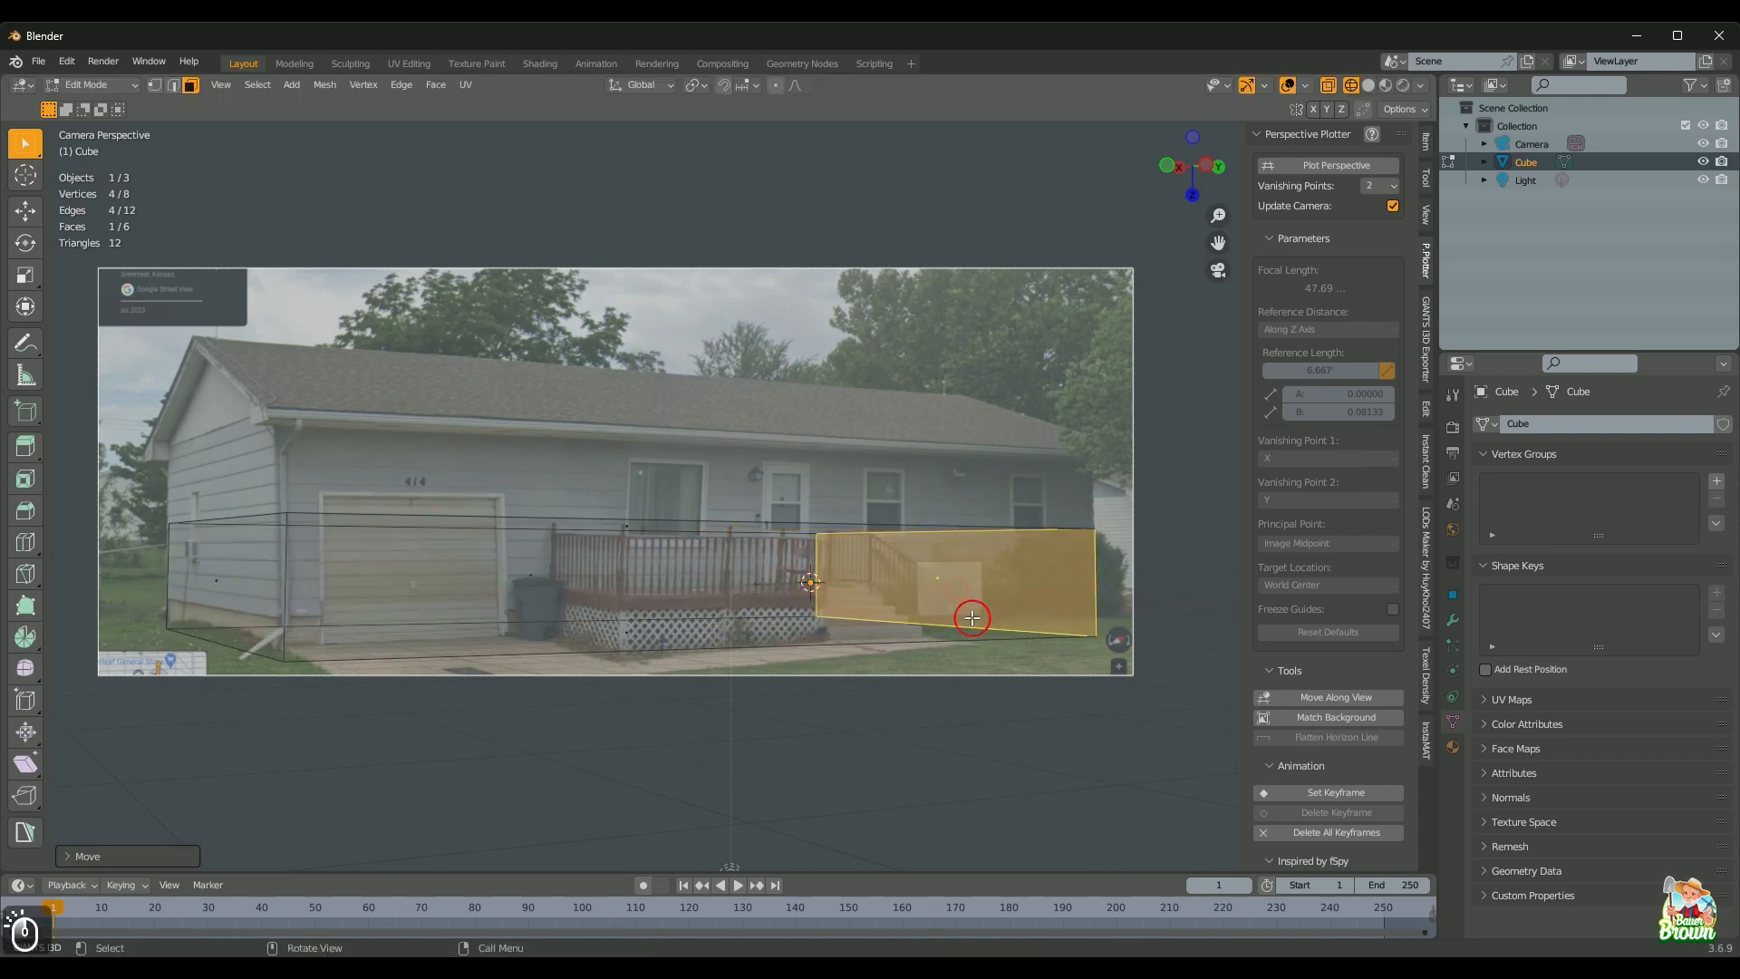
Step: Raise the top face to the eave and drop the bottom face to ground level along Z
left_click(632, 521)
key("g")
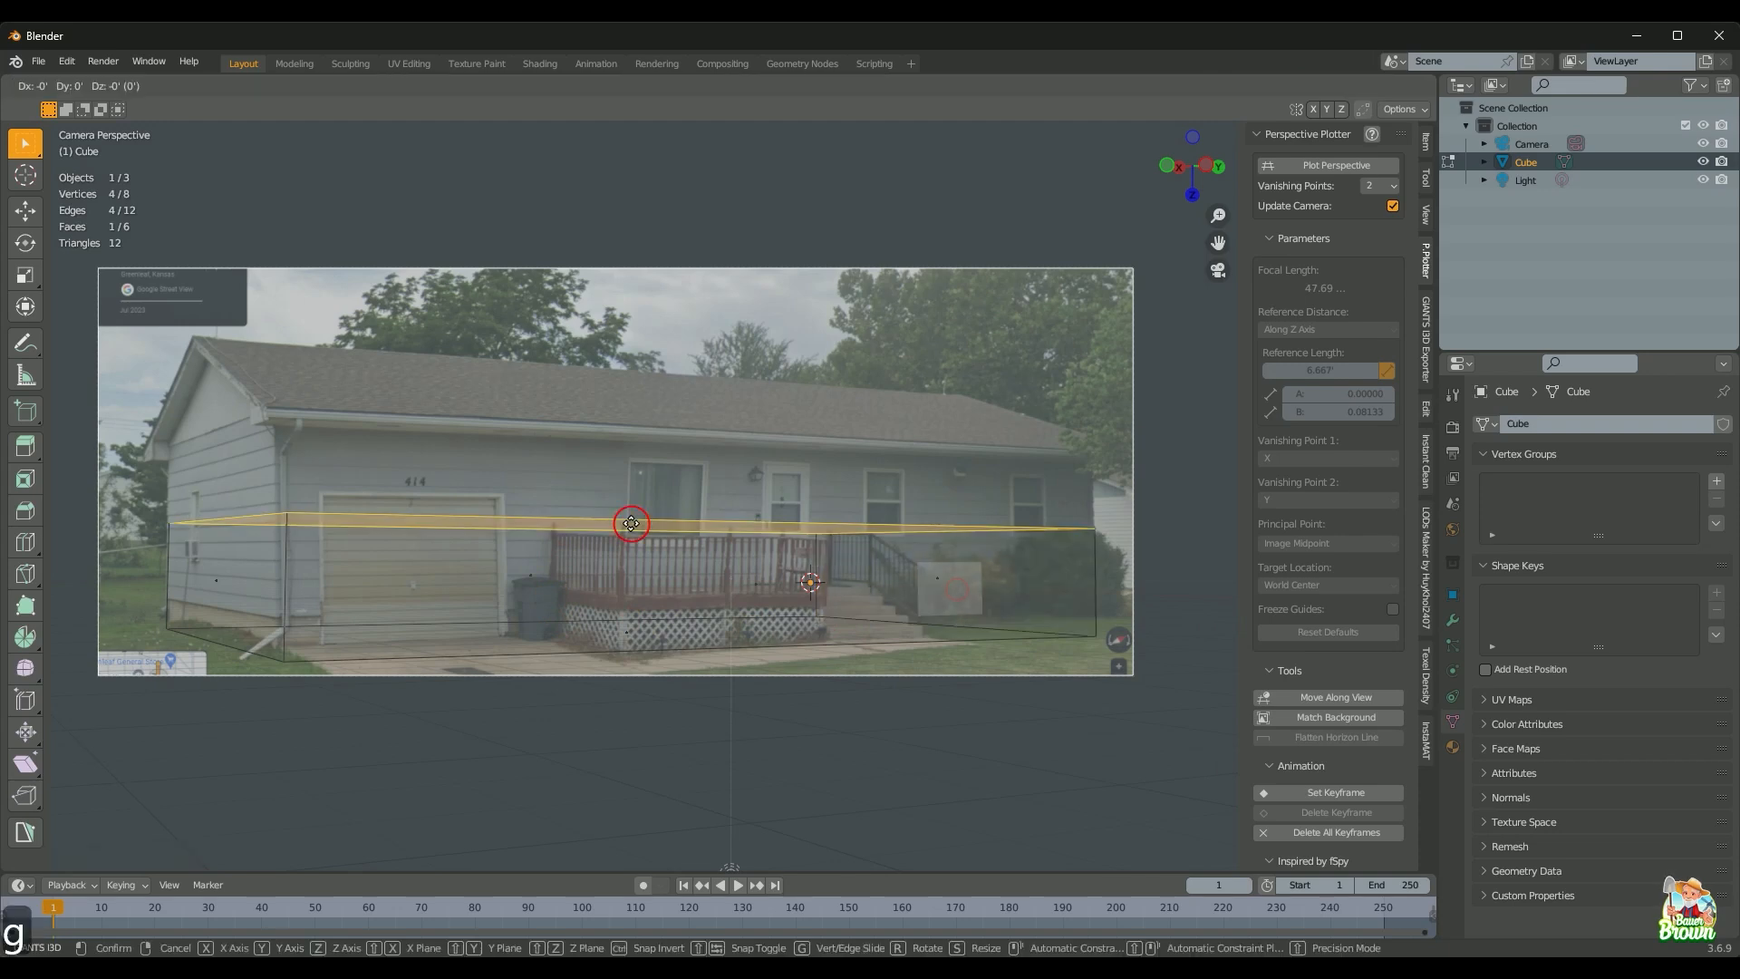
key("y")
key("z")
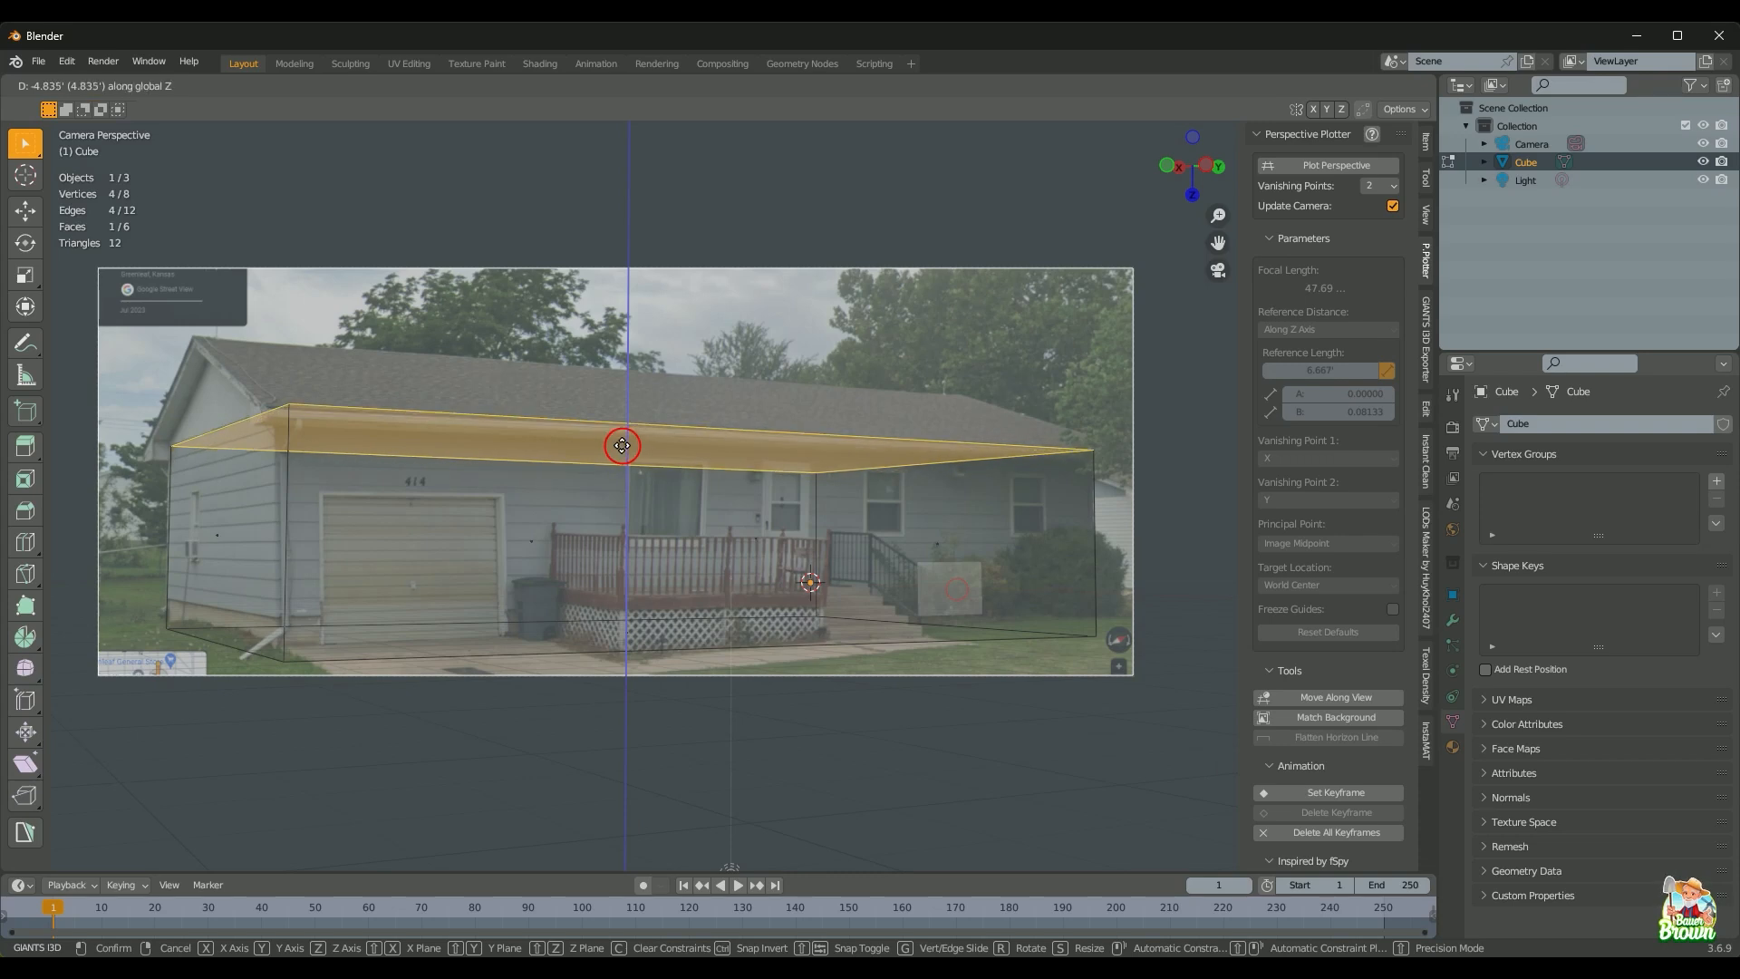
left_click(622, 445)
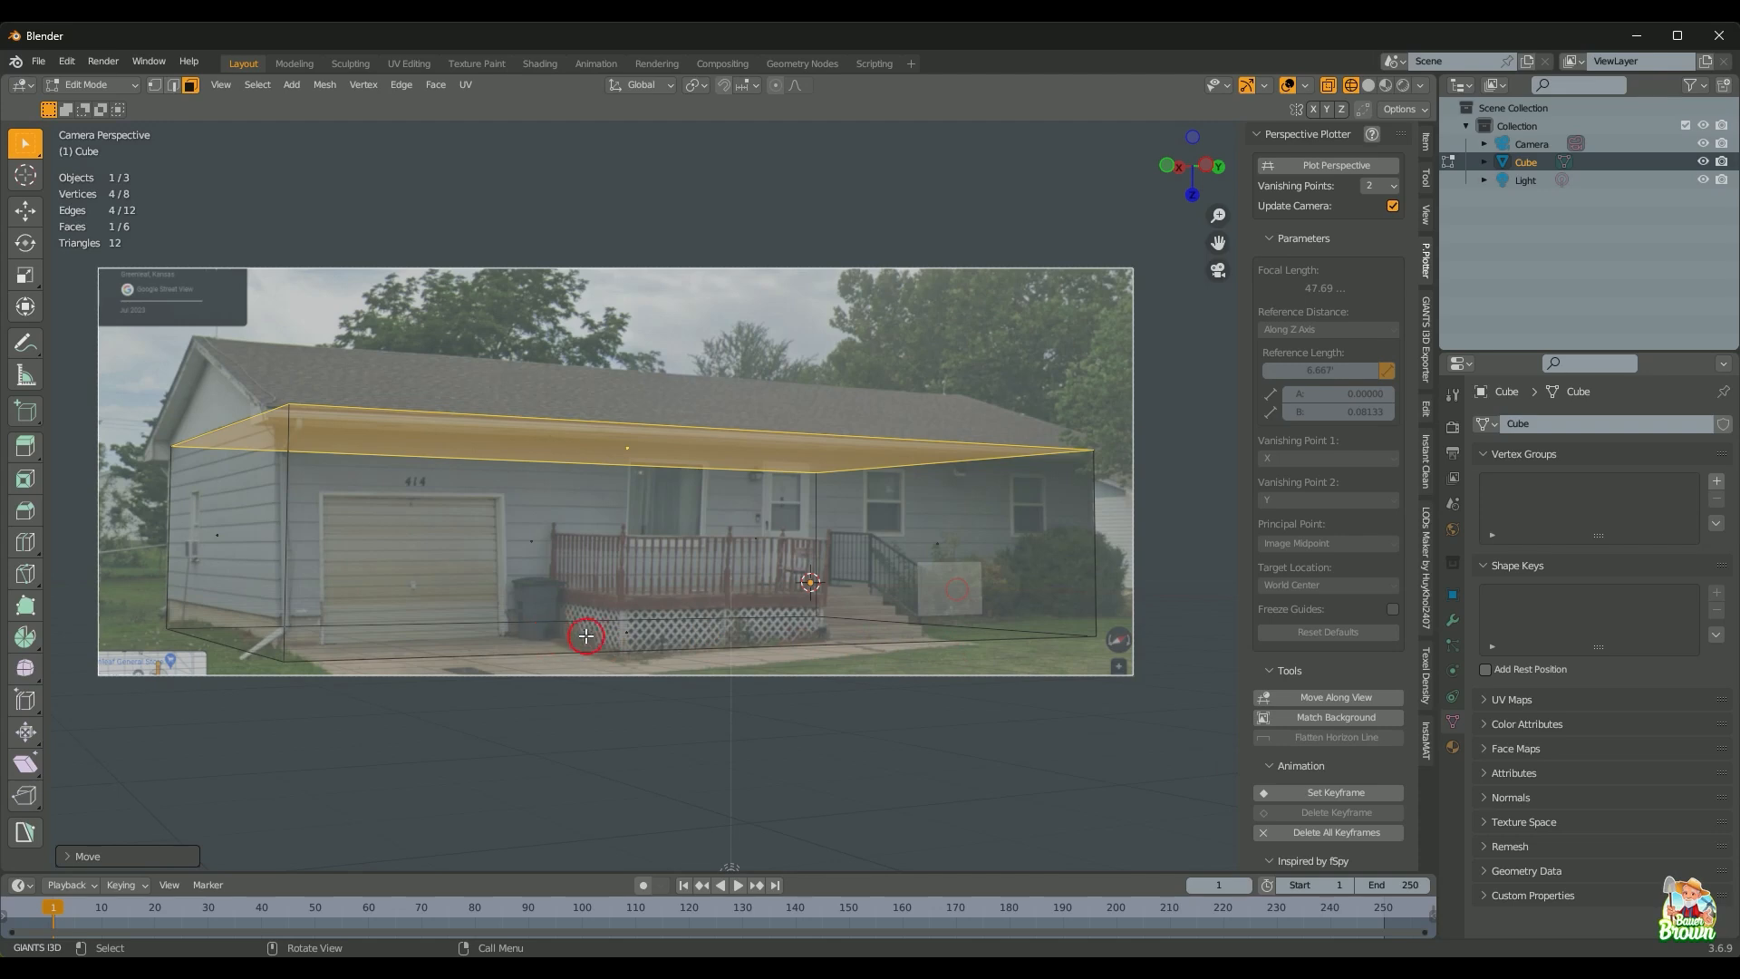
left_click(665, 636)
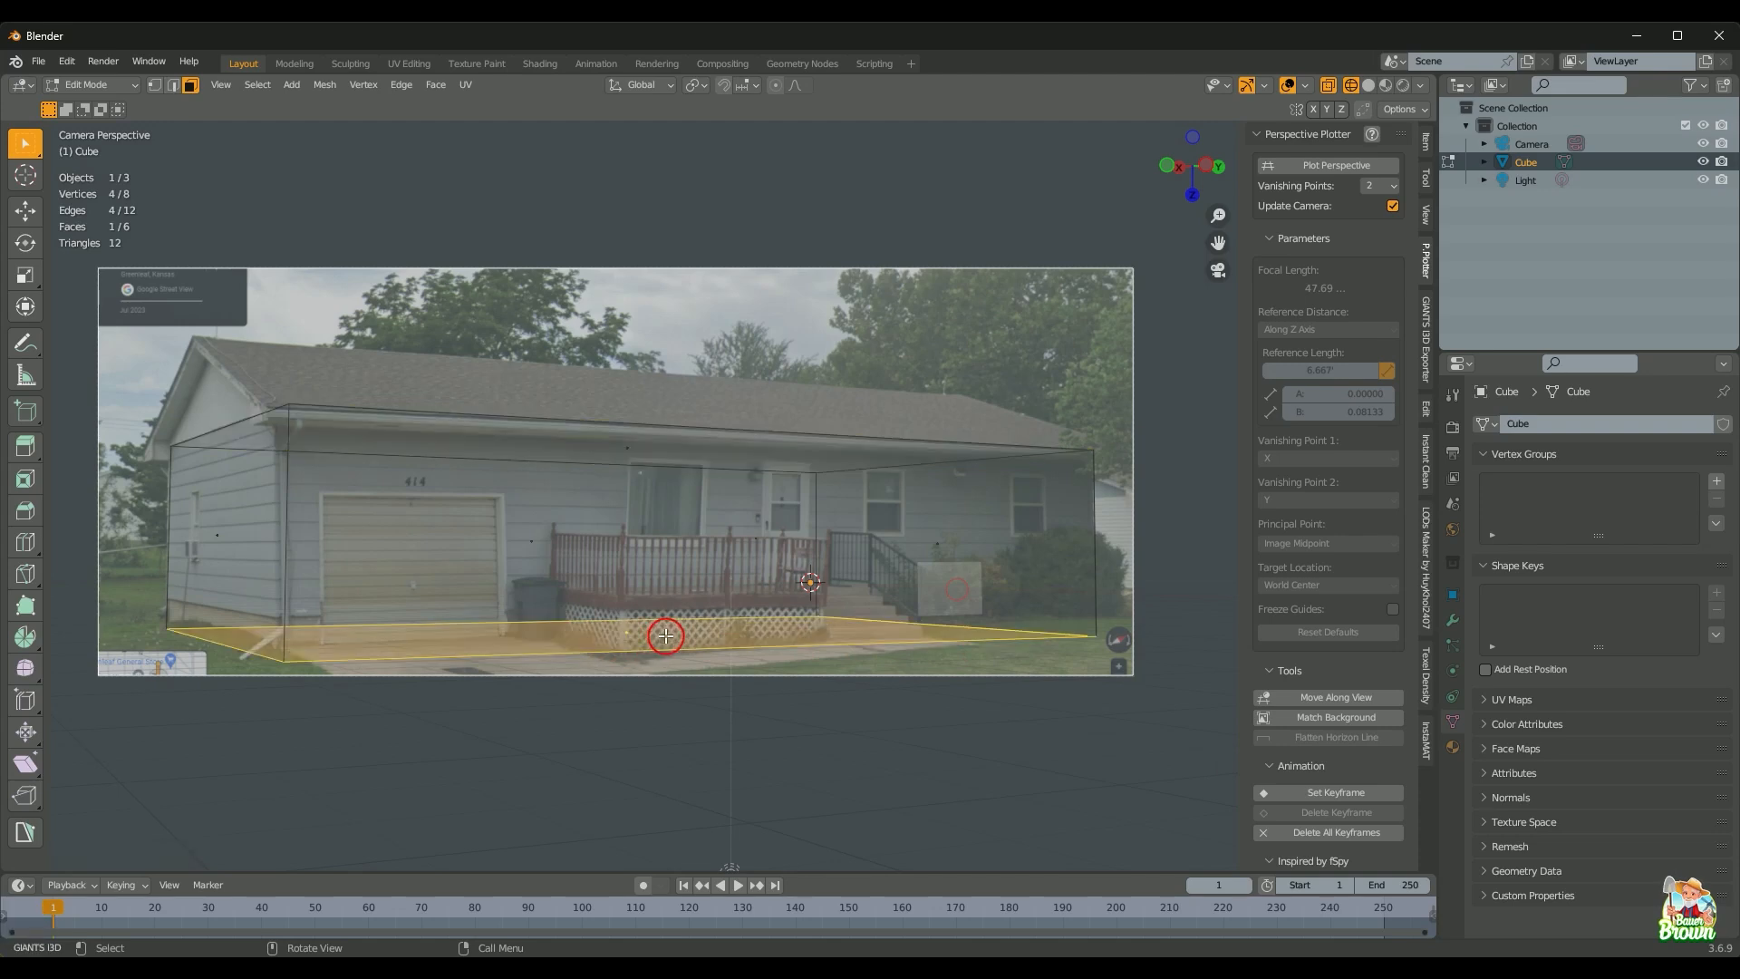
key("g")
key("z")
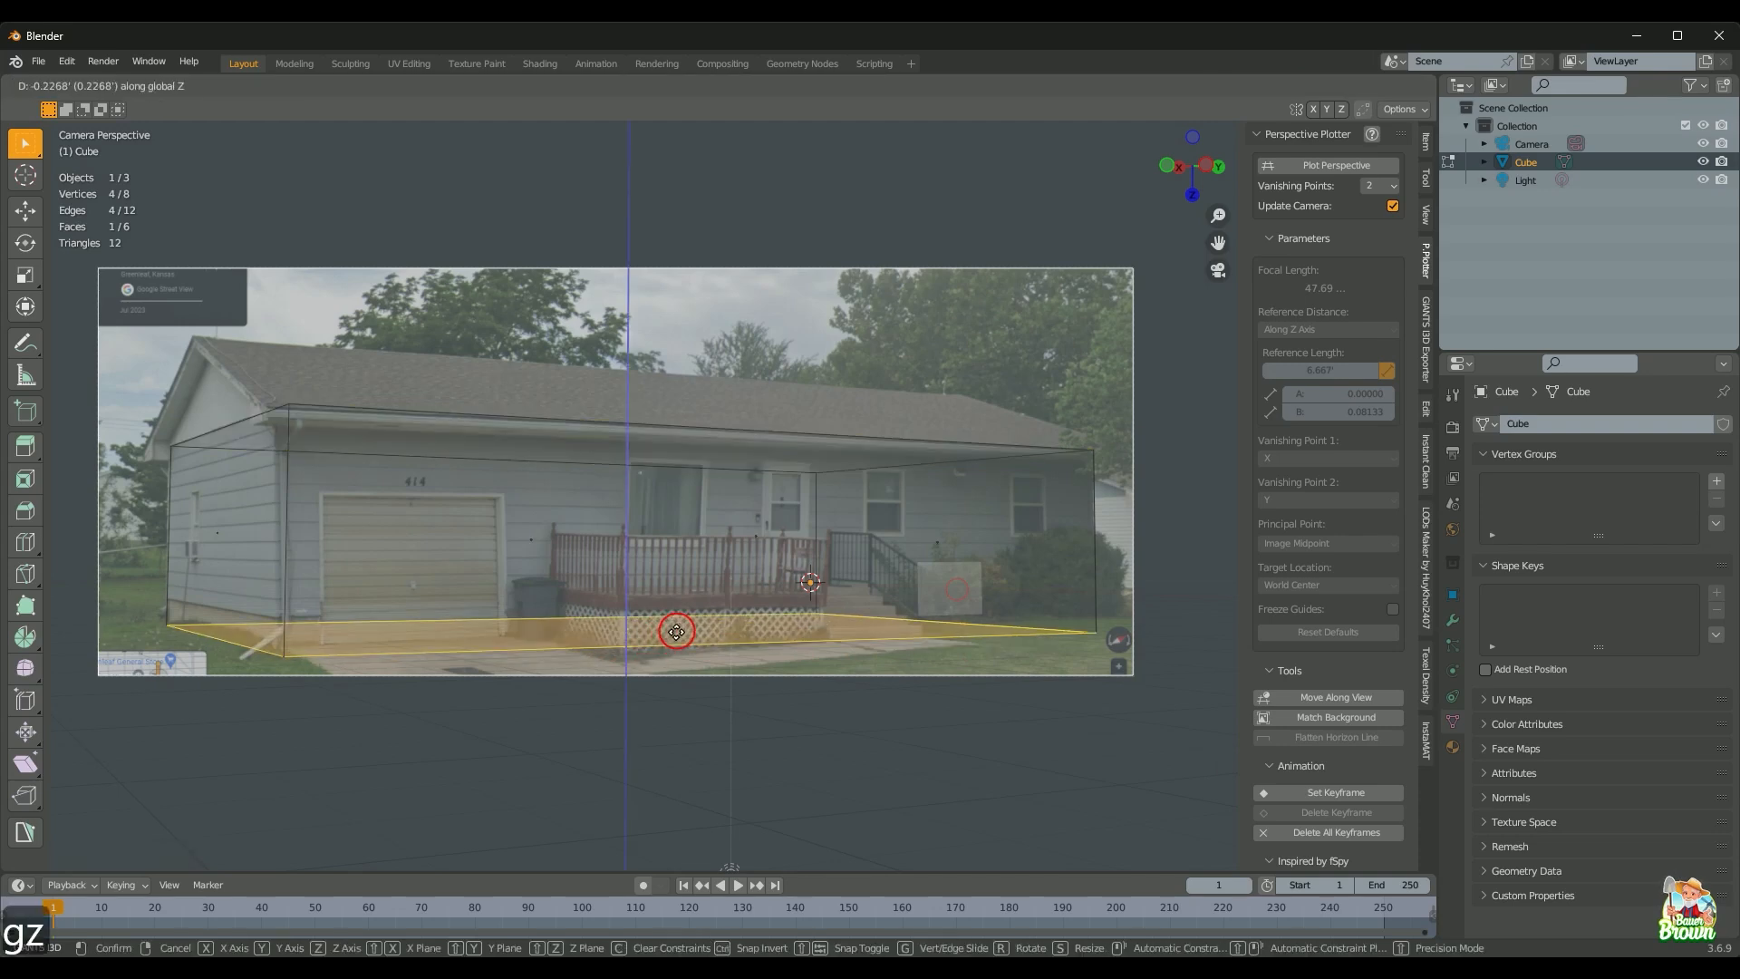
left_click(673, 623)
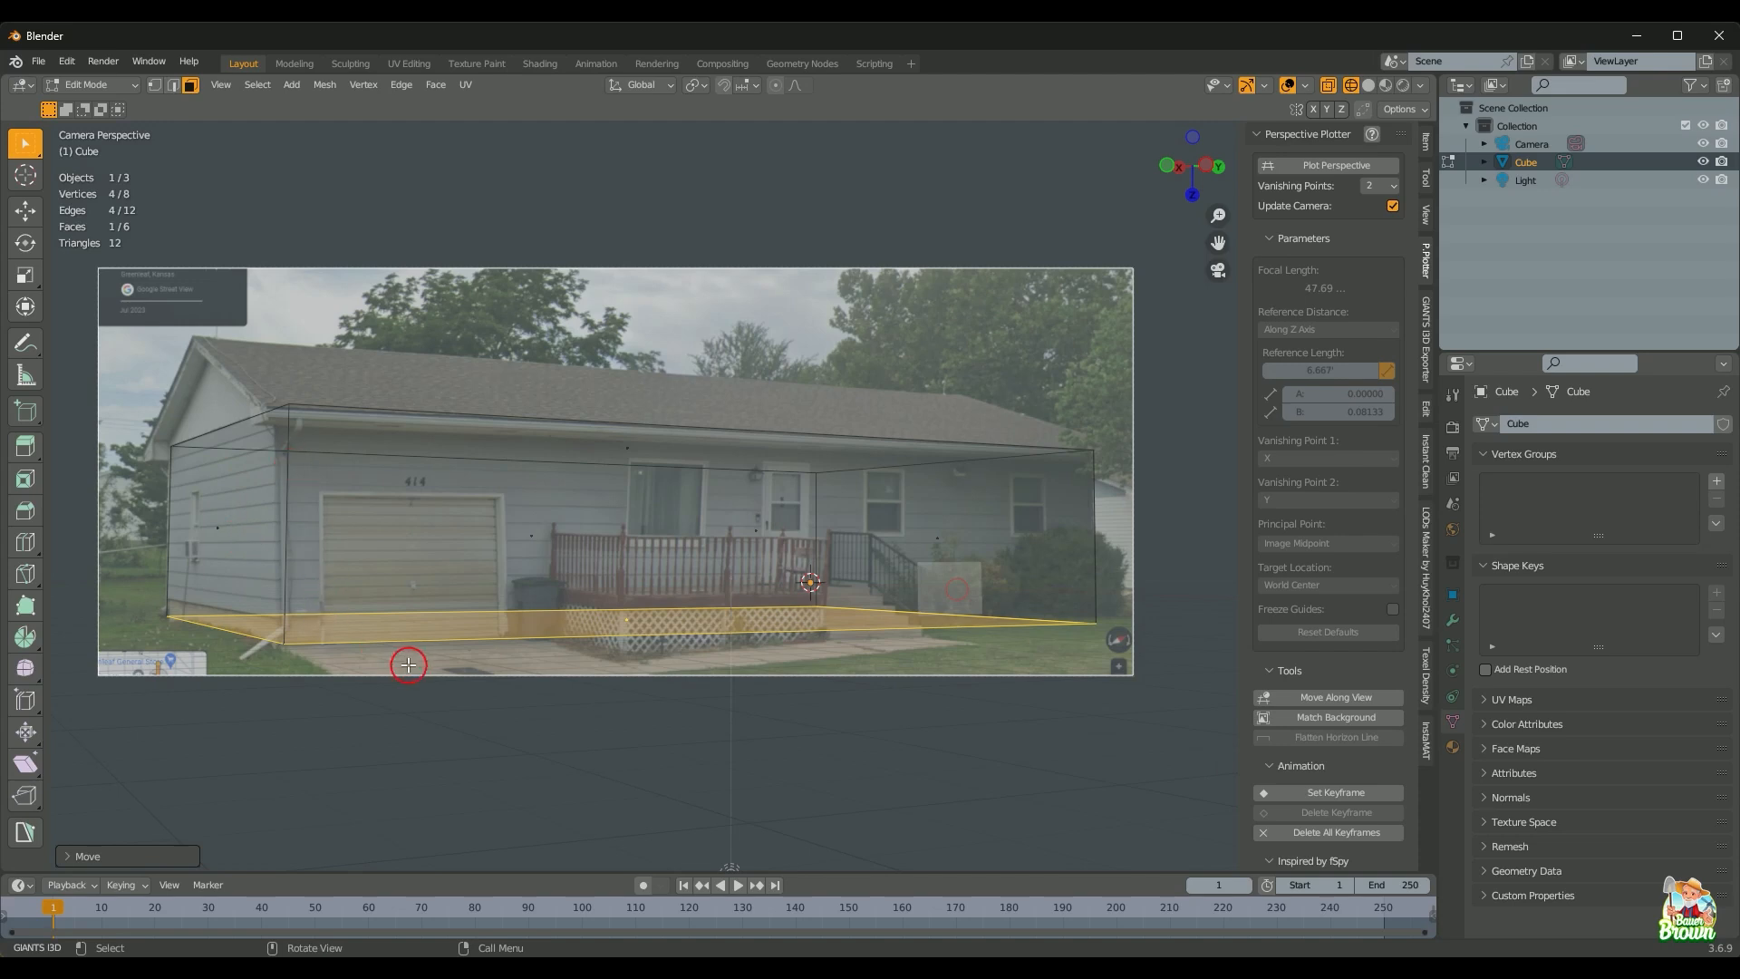
Step: Select the block's front face and shift it along X toward the garage
scroll(416, 647, "up", 2)
scroll(416, 637, "up", 3)
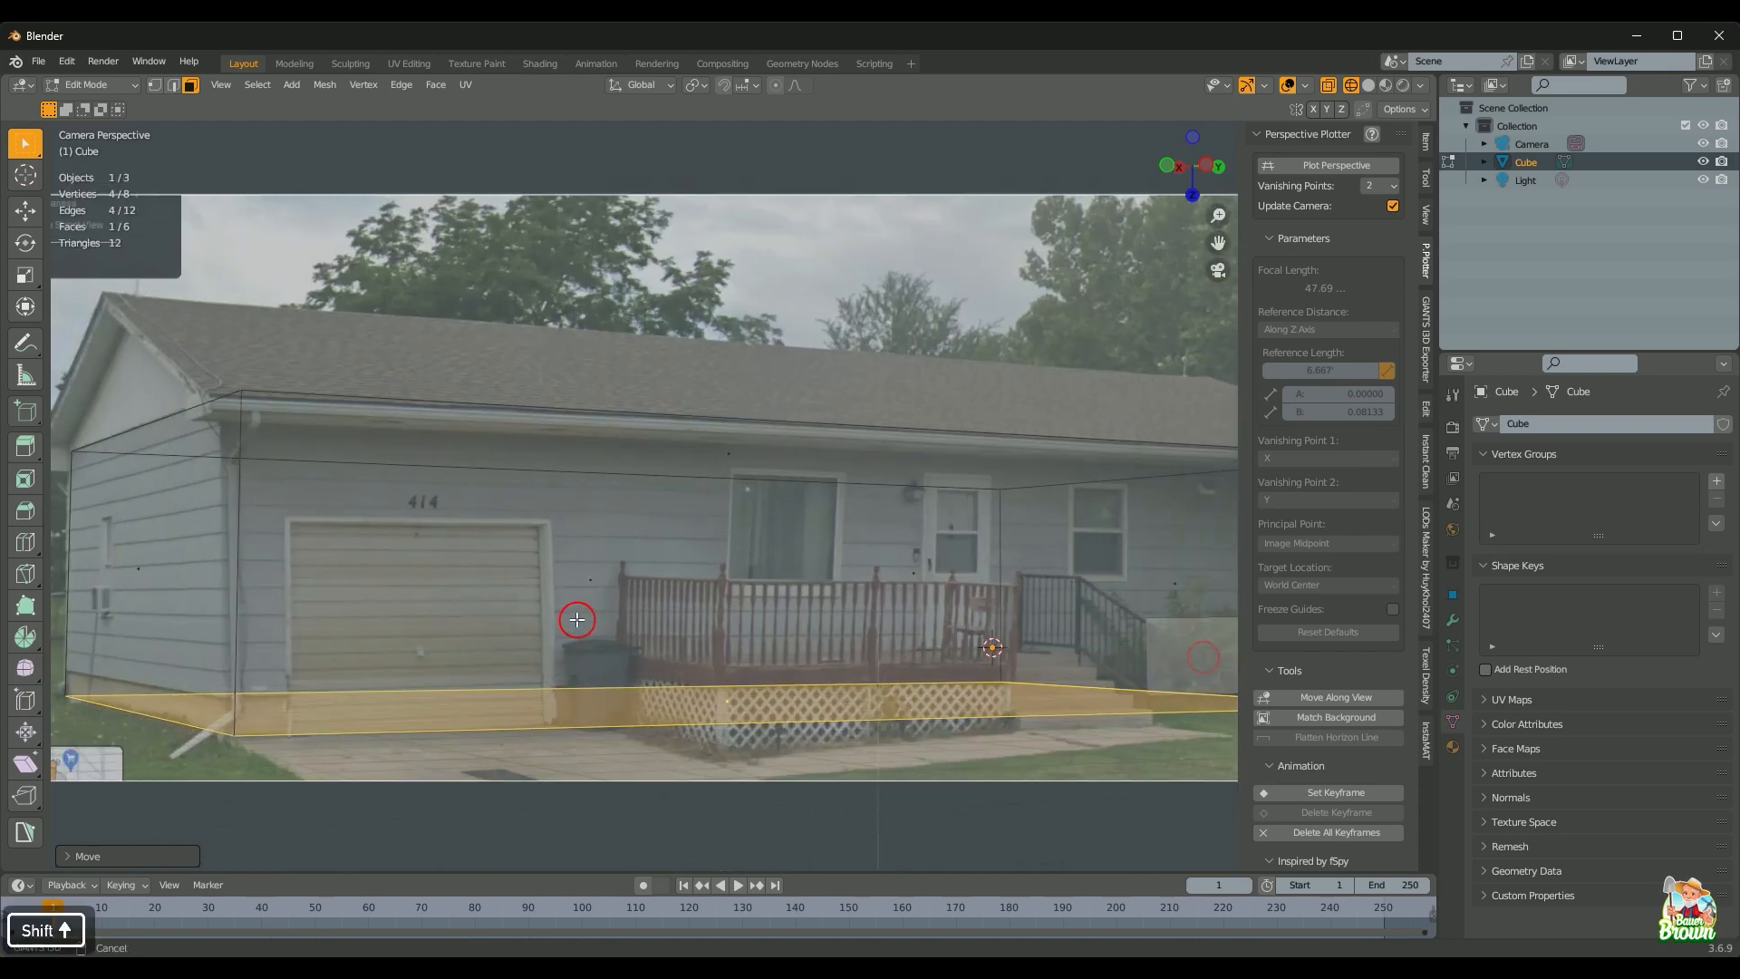
middle_click_drag(715, 560, 630, 560, "shift")
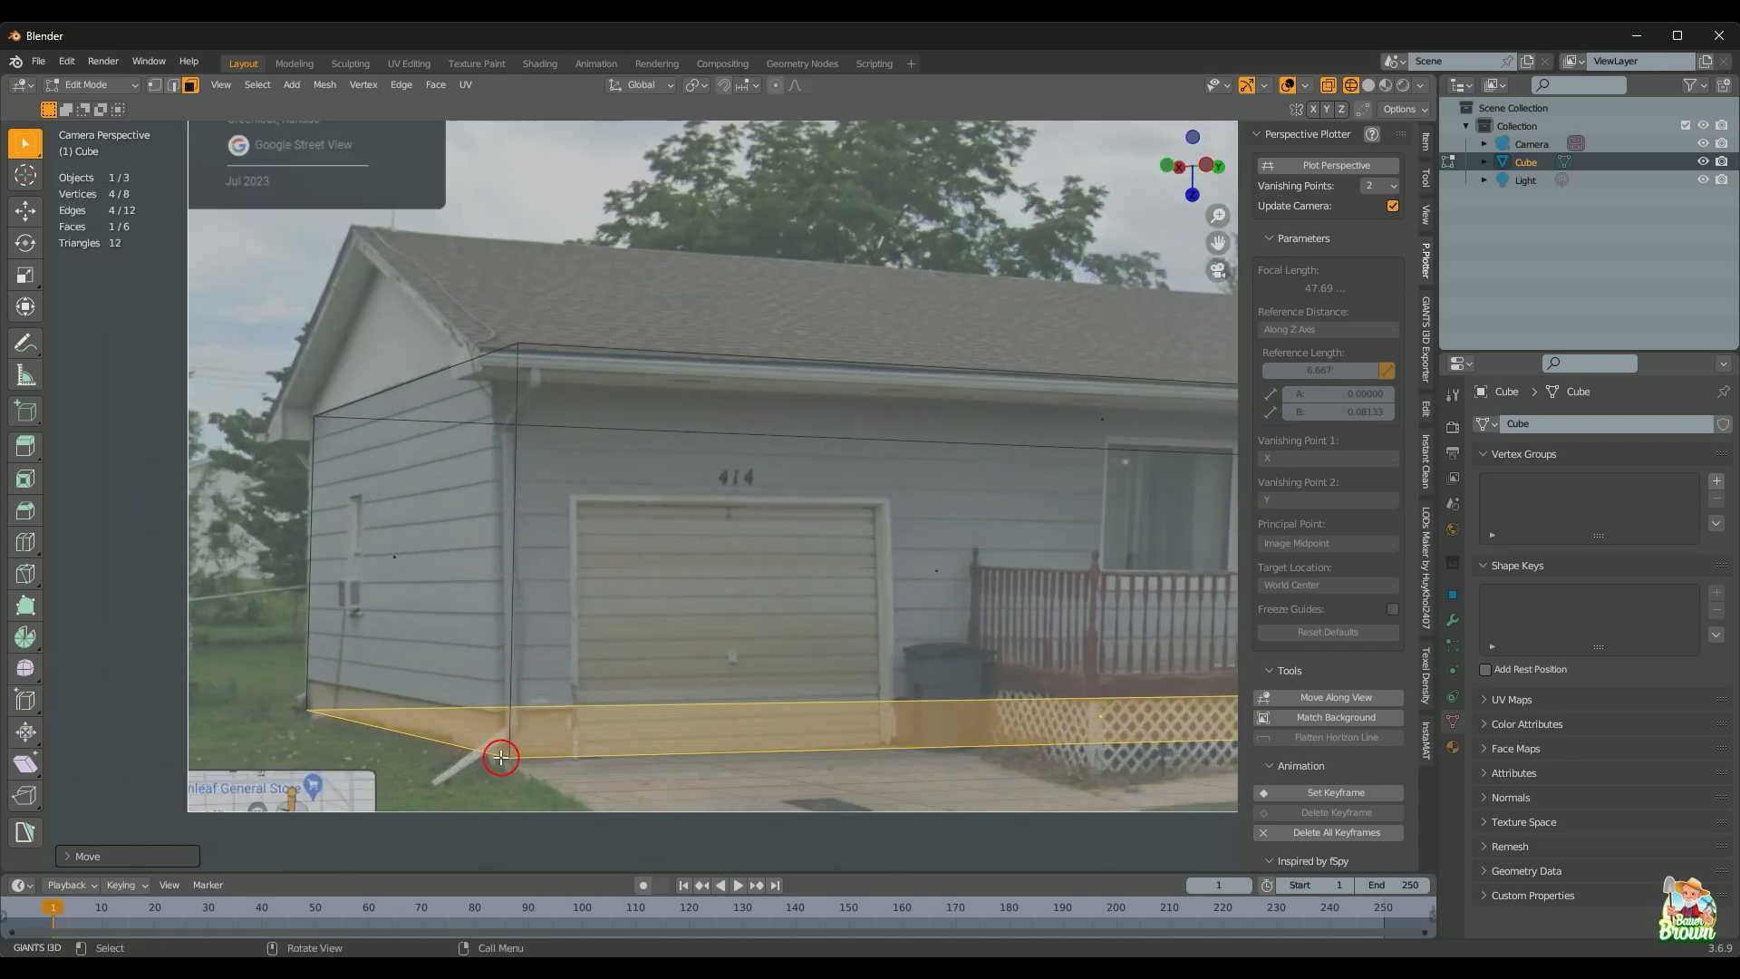
scroll(626, 595, "down", 2)
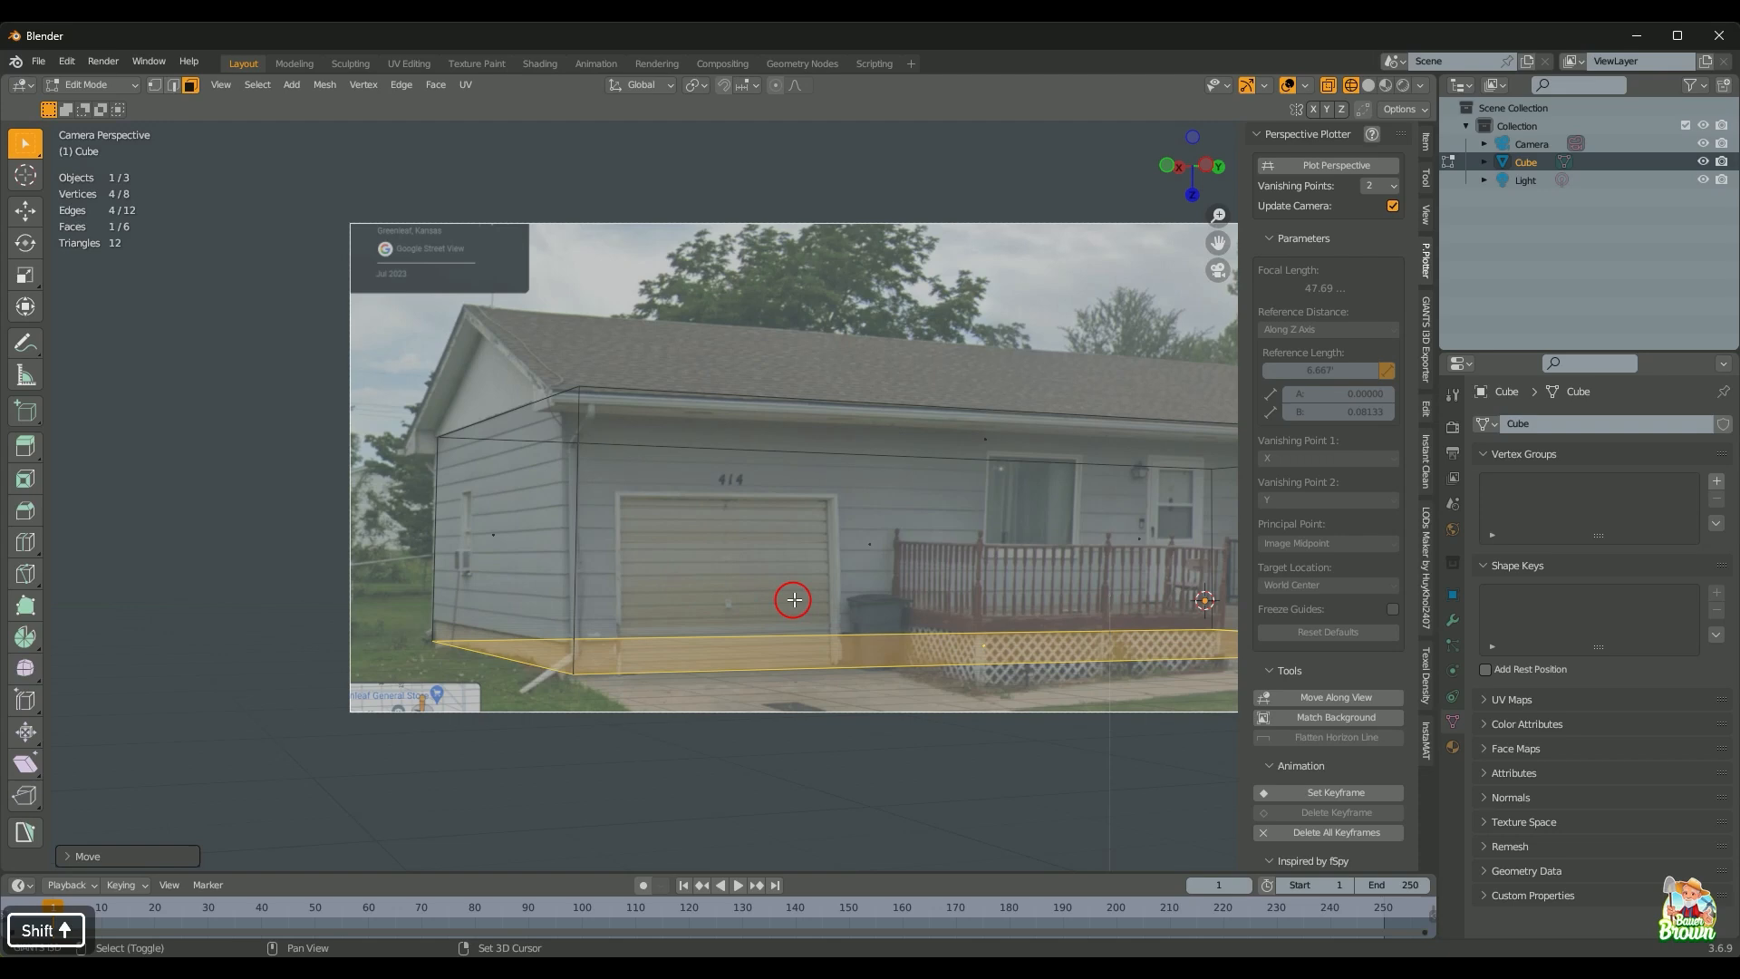
middle_click_drag(795, 599, 579, 614, "shift")
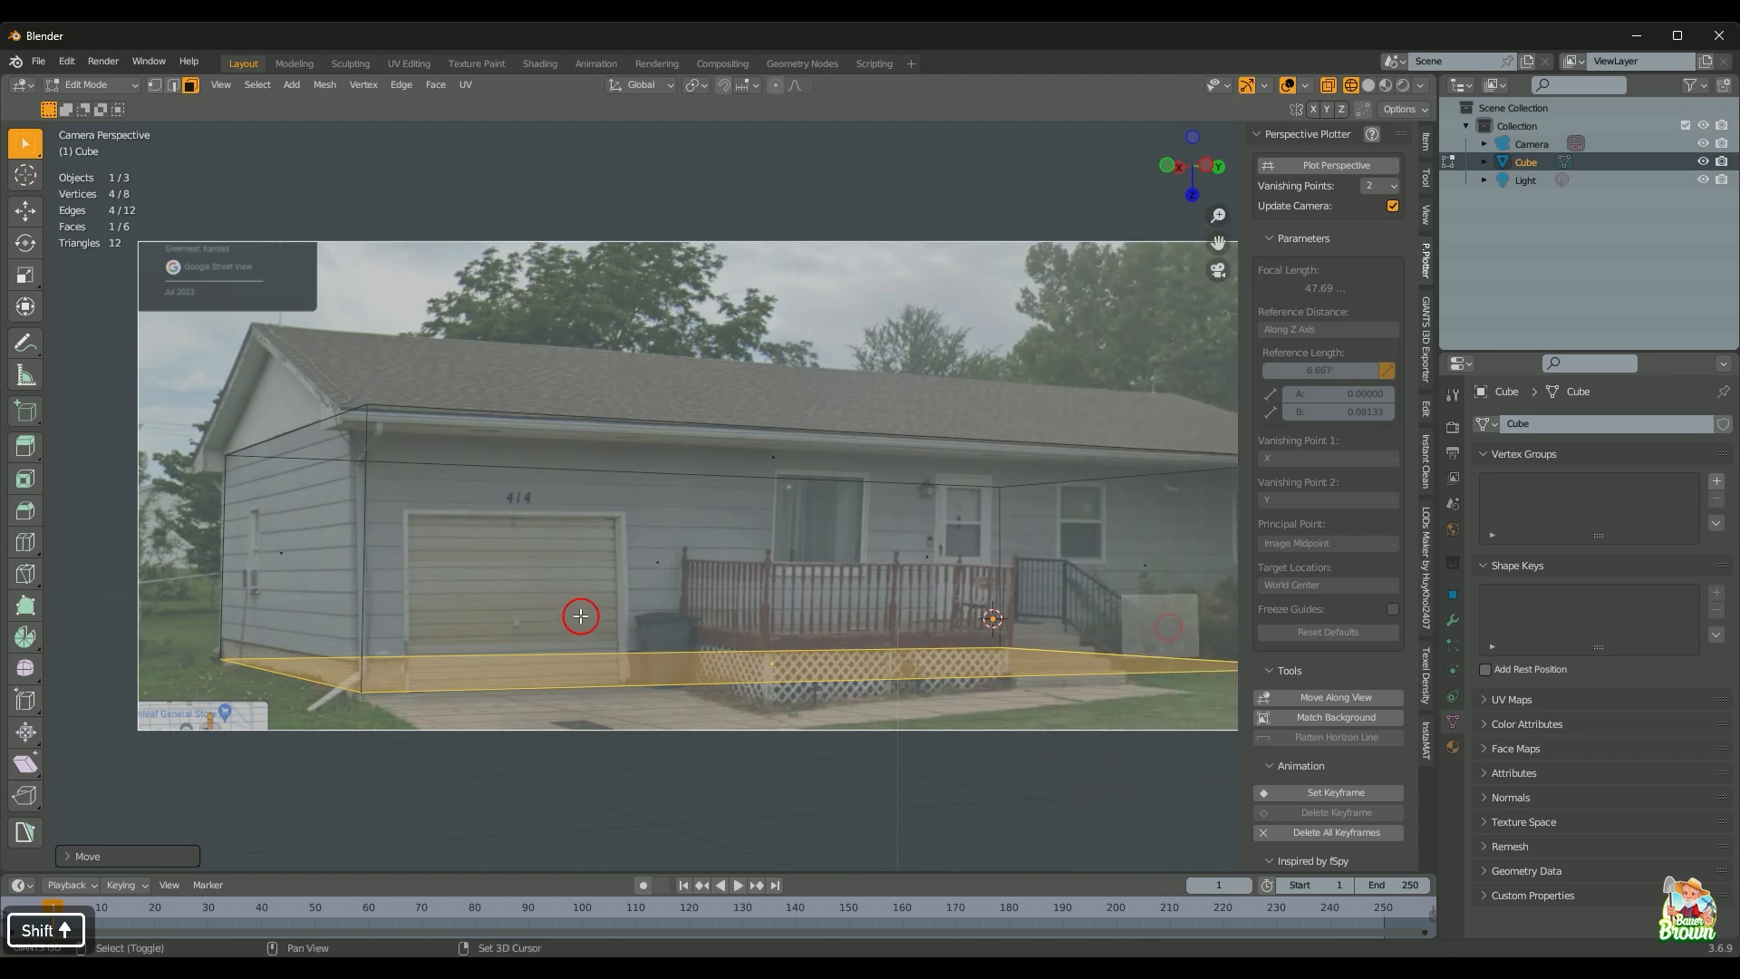
left_click(929, 566)
middle_click_drag(721, 603, 726, 606, "shift")
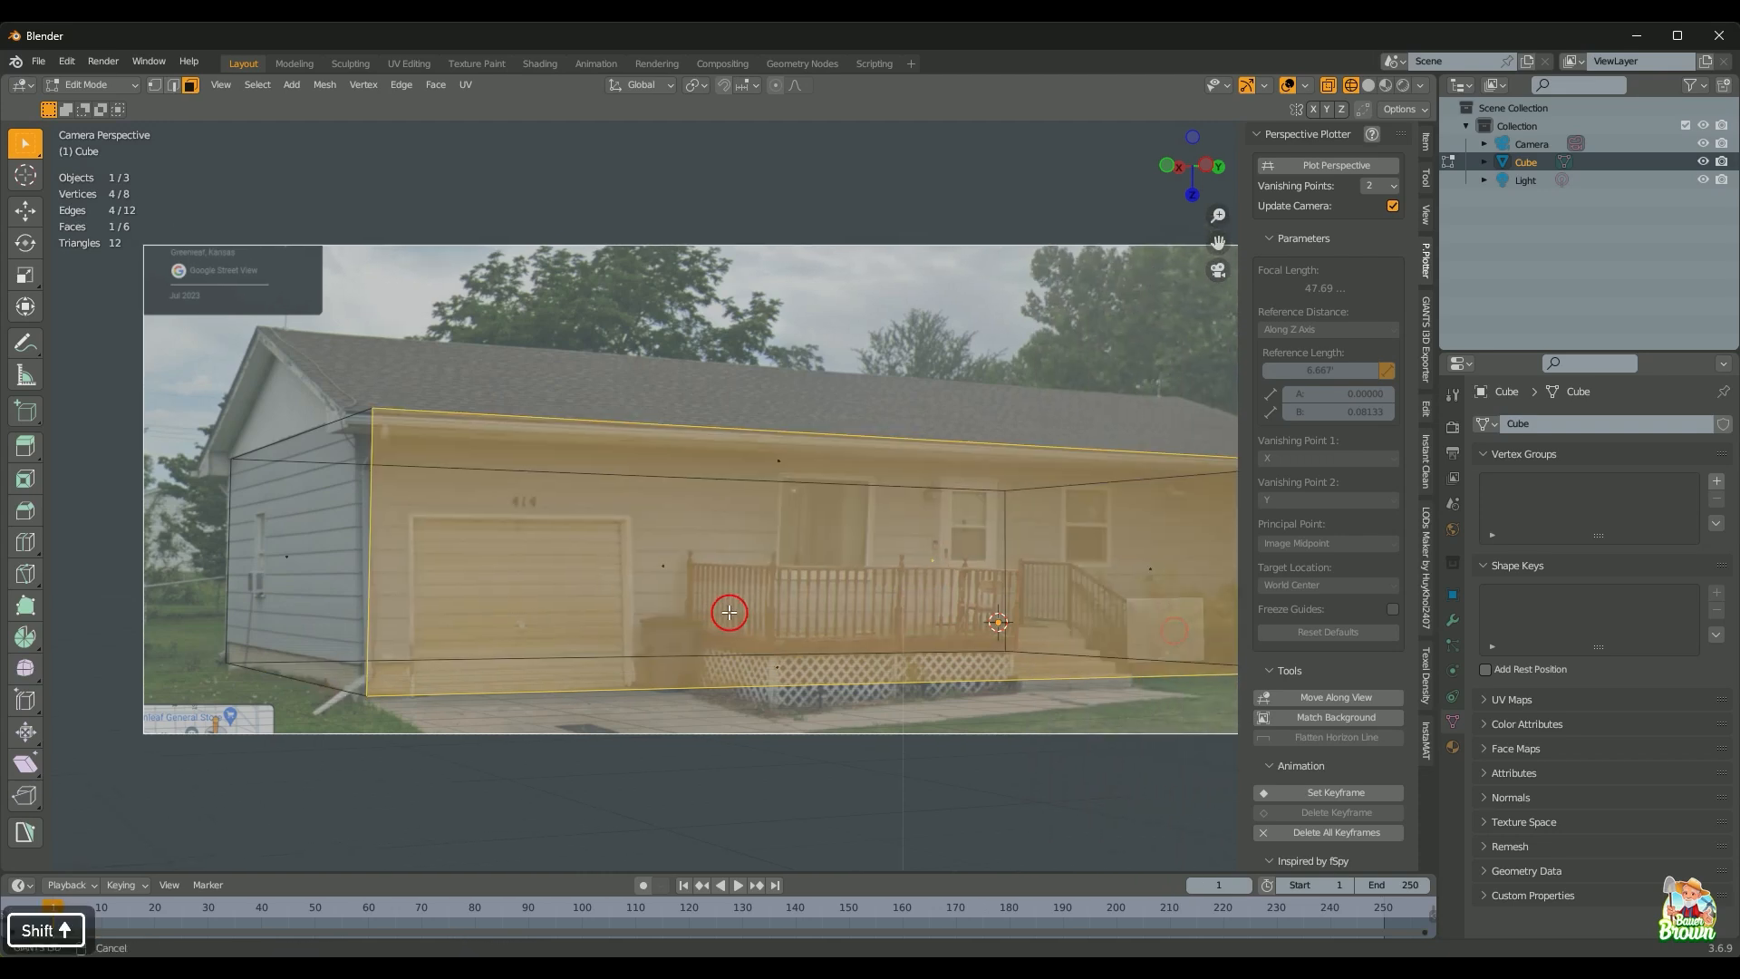
key("g")
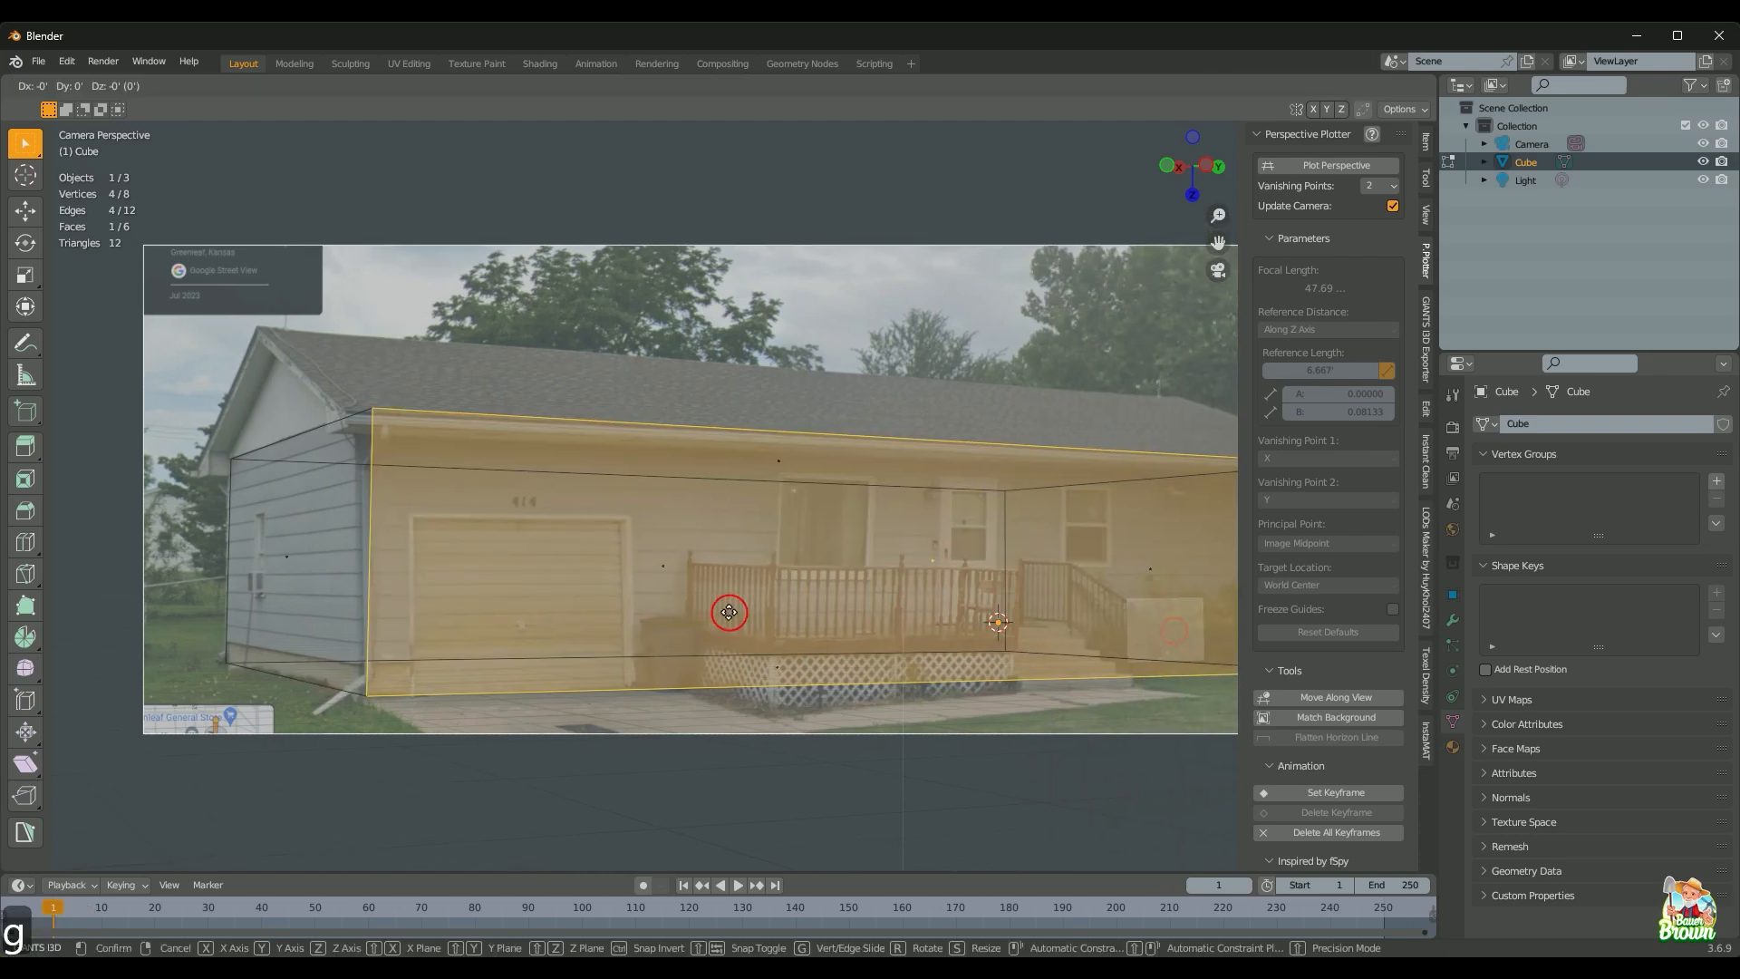
key("x")
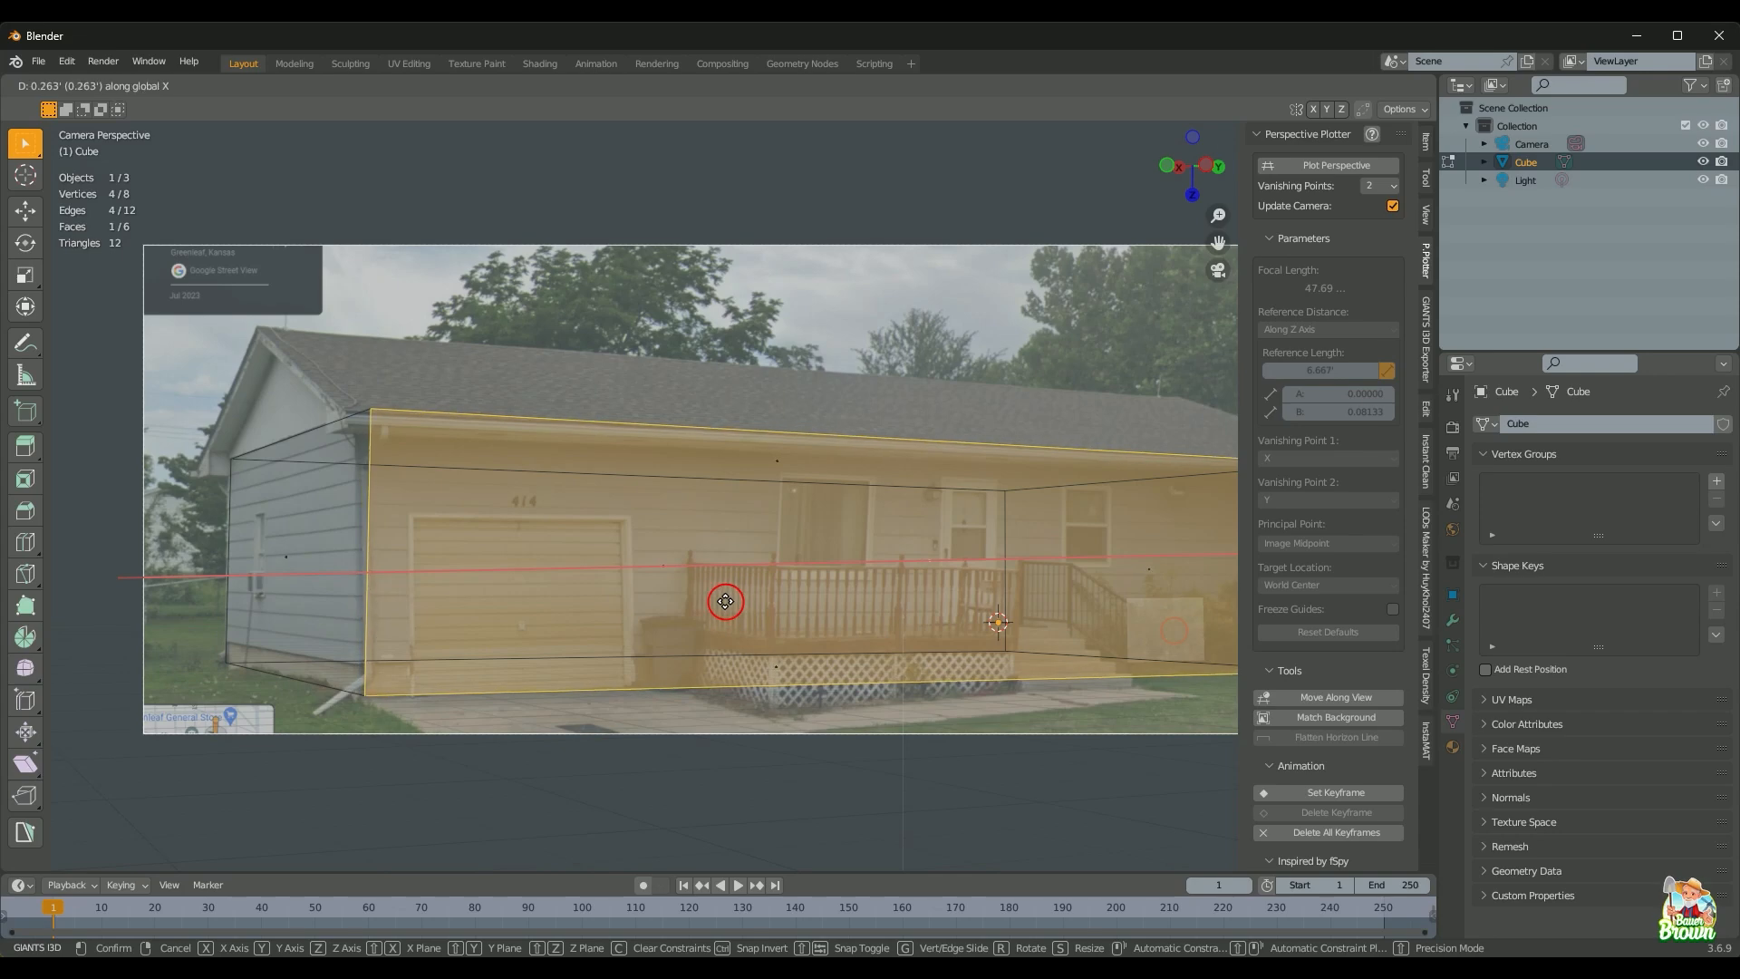
left_click(726, 602)
Step: Push the front face along X flush with the garage wall, then view the whole house
scroll(726, 602, "up", 2)
middle_click_drag(570, 599, 991, 525, "shift")
scroll(981, 528, "up", 1)
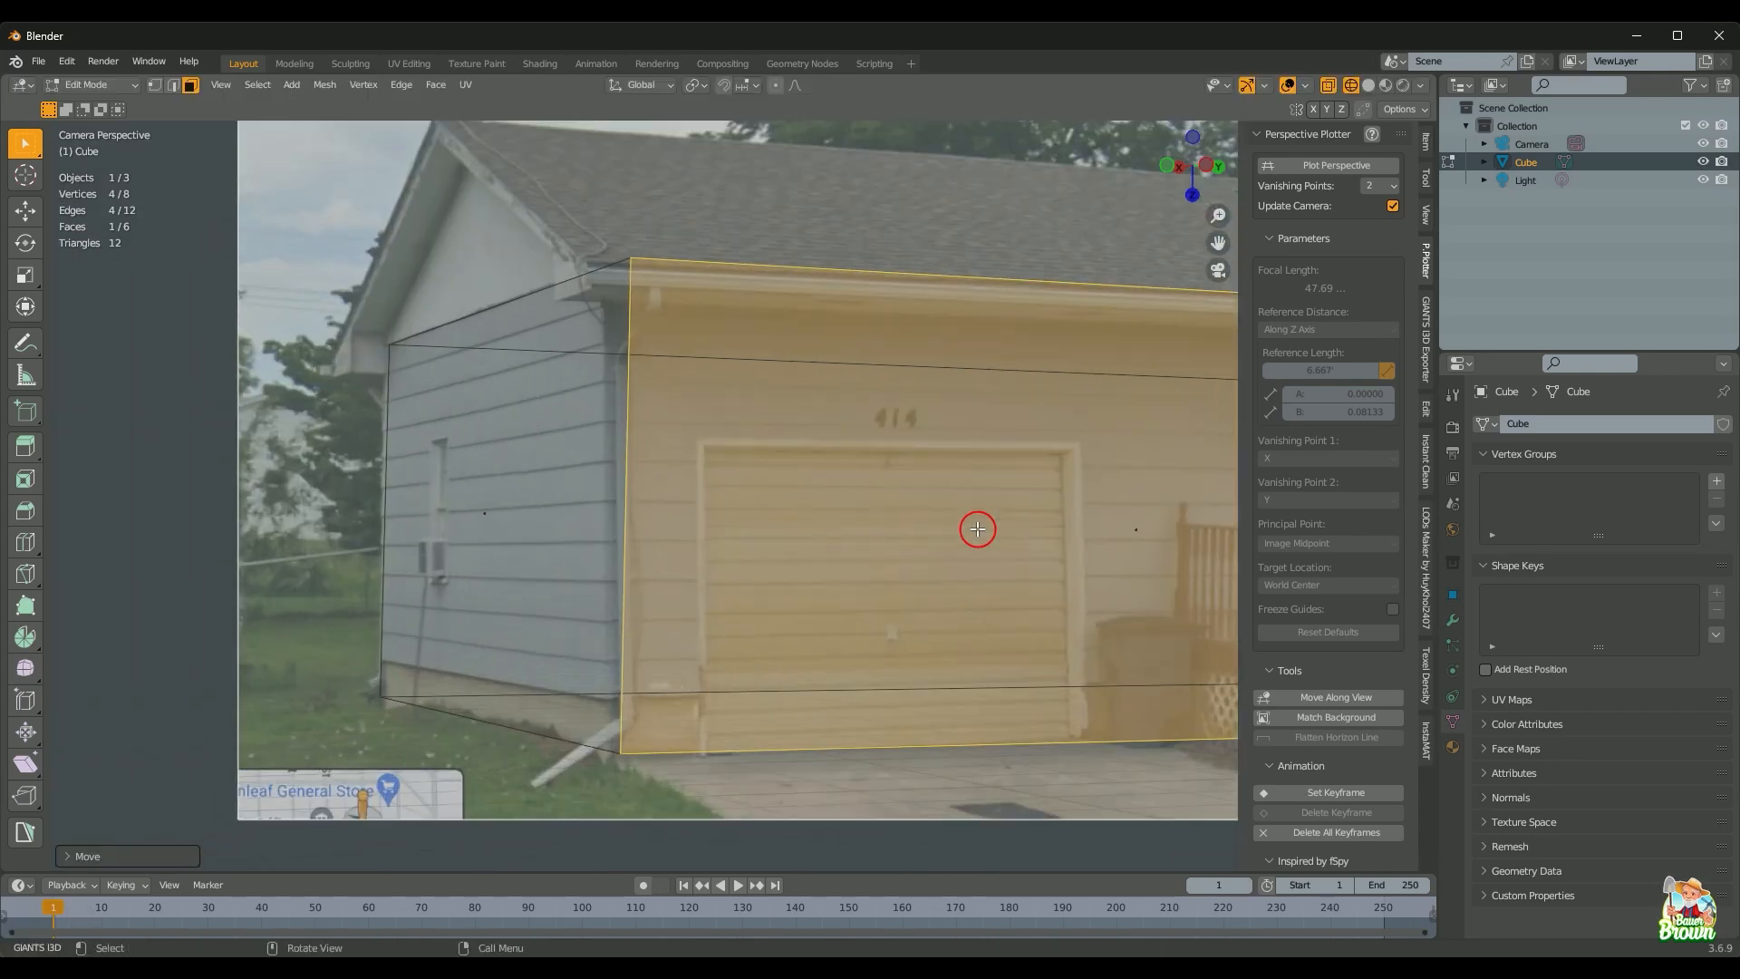
key("g")
key("x")
left_click(870, 470)
scroll(868, 489, "down", 4)
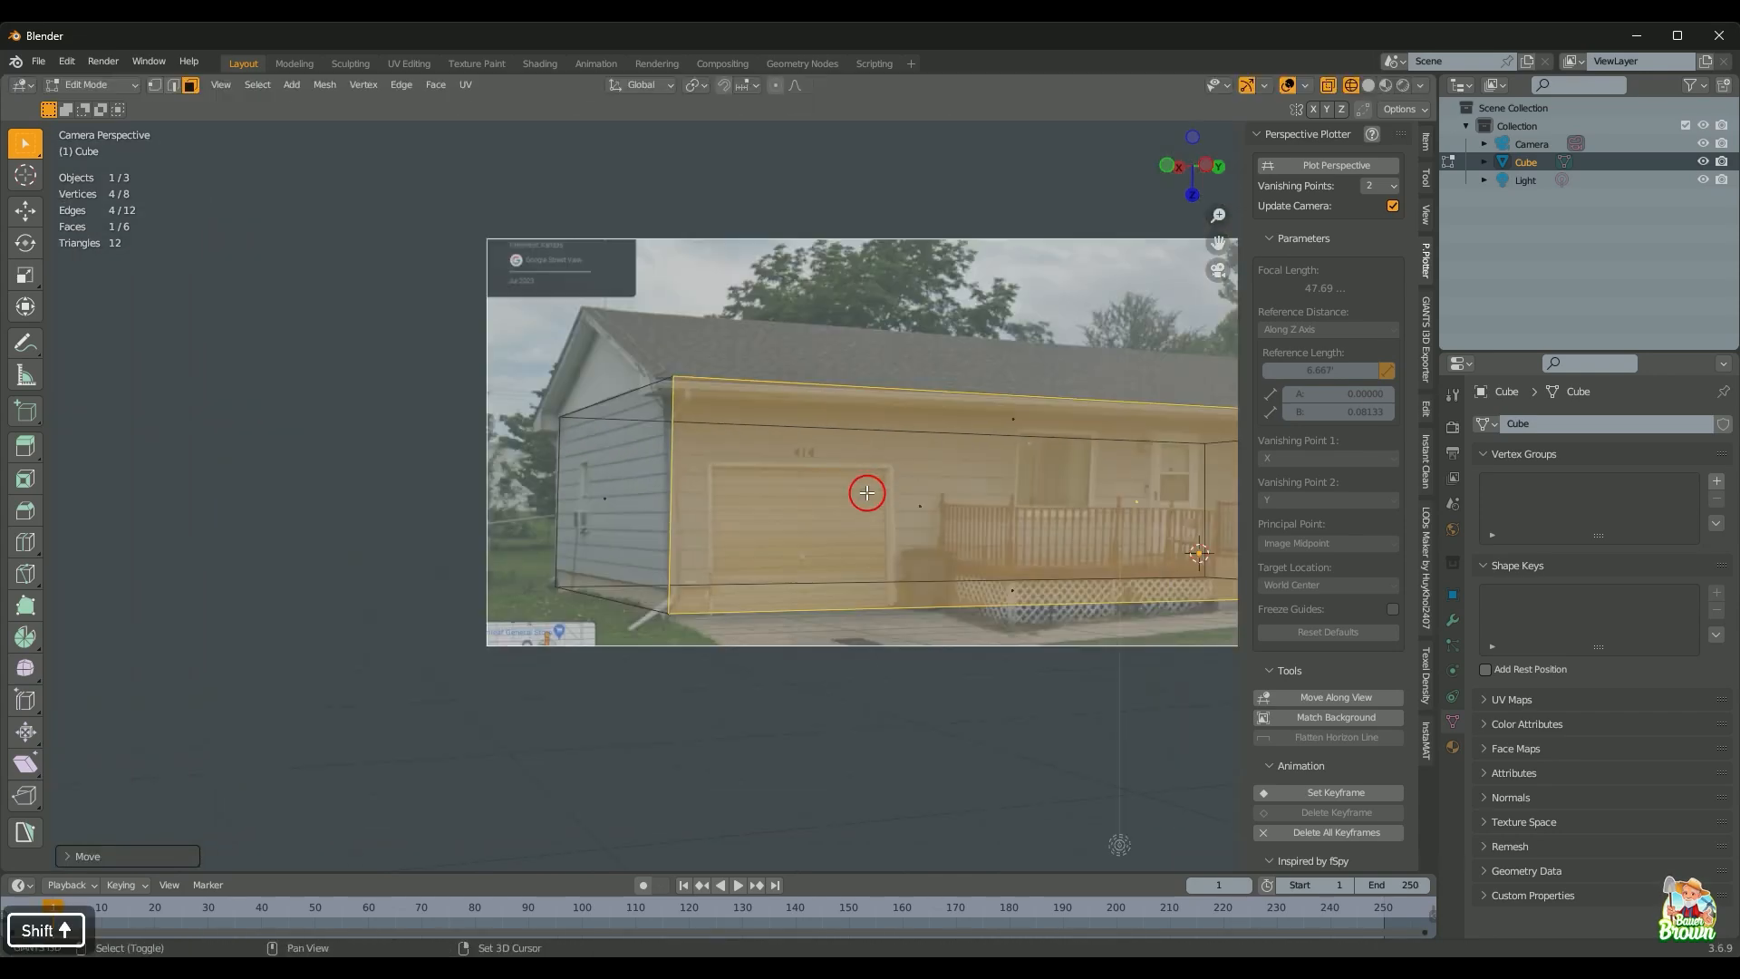
middle_click_drag(868, 494, 486, 596, "shift")
scroll(654, 606, "down", 1)
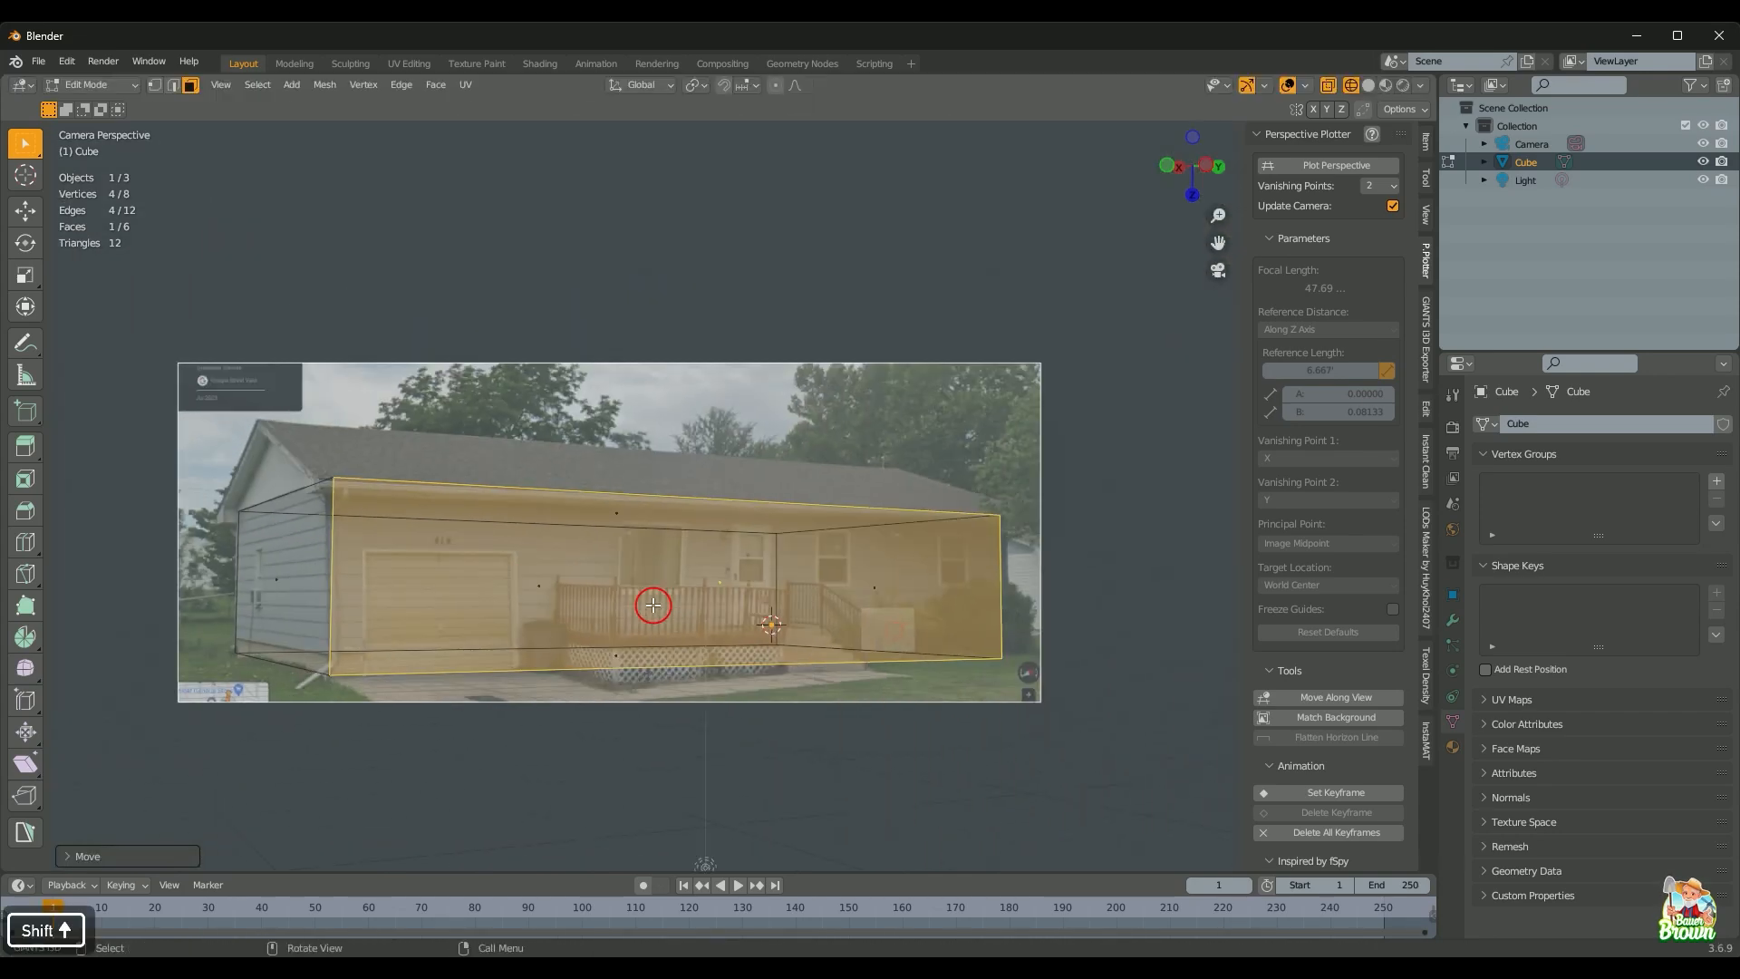
Step: Restart Plot Perspective and zoom in along the roof line
left_click(1326, 166)
scroll(722, 571, "up", 1)
middle_click_drag(723, 571, 808, 647, "shift")
scroll(887, 585, "up", 2)
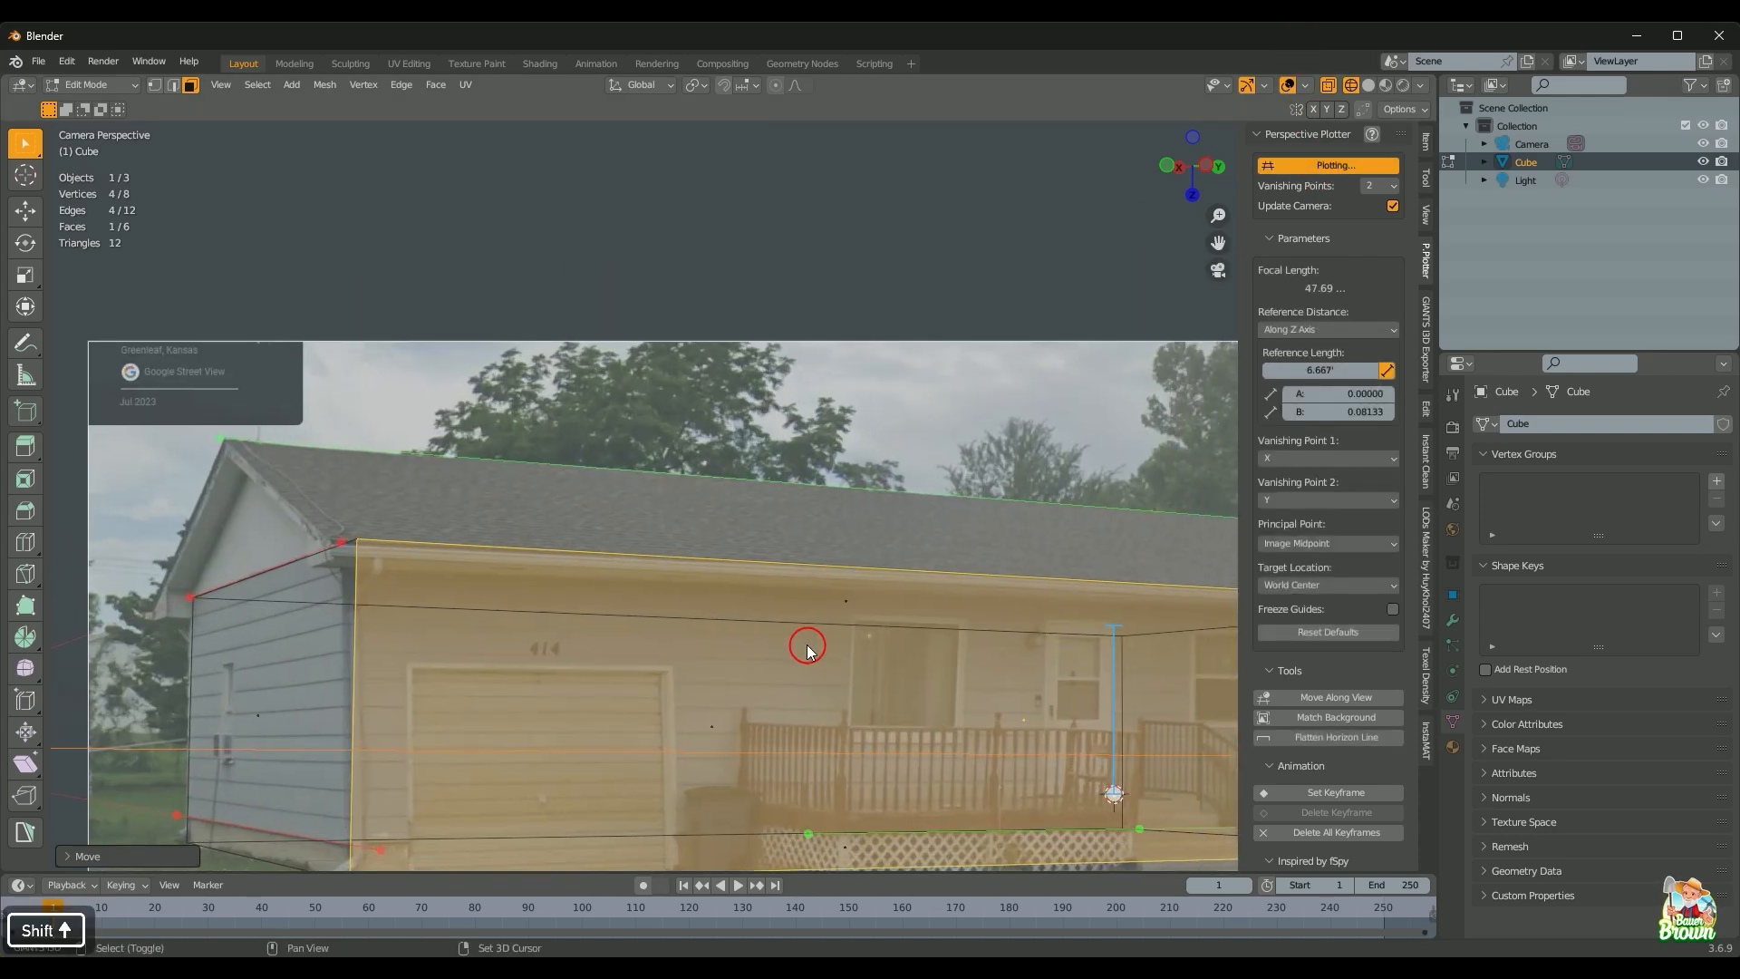
scroll(521, 568, "up", 4)
scroll(521, 568, "down", 3)
scroll(412, 613, "up", 2)
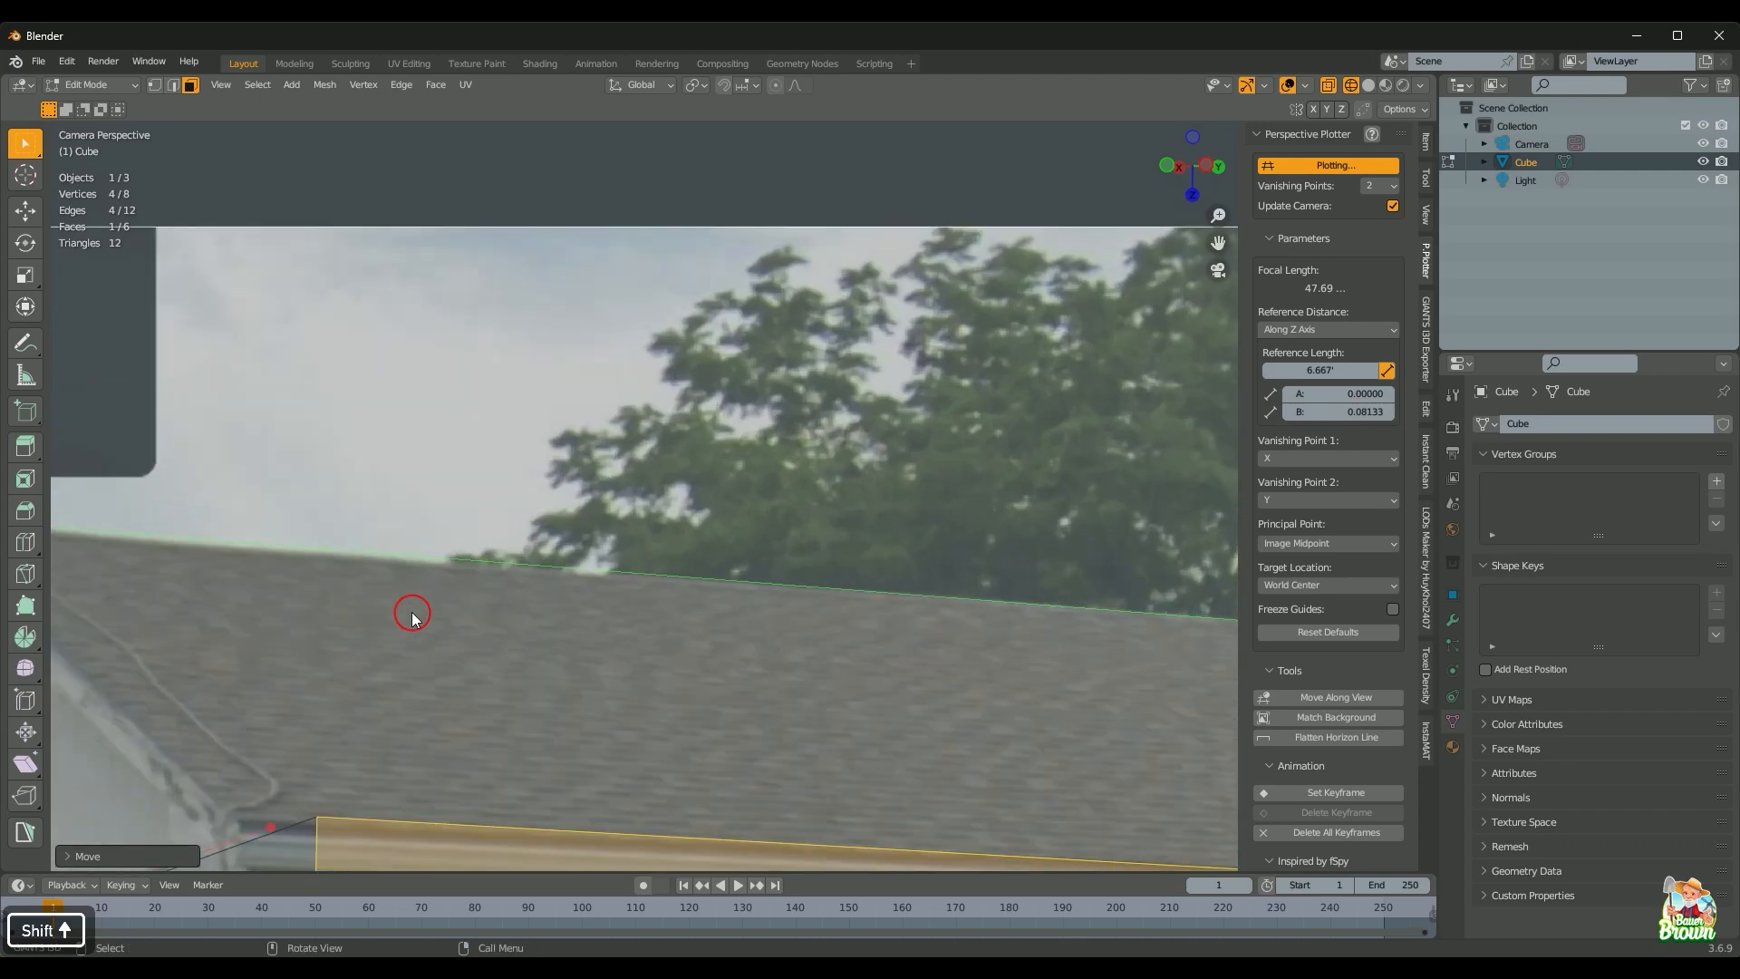
mouse_move(411, 614)
middle_mouse_down("shift")
mouse_move(909, 564)
mouse_move(491, 424)
middle_mouse_up("shift")
middle_click_drag(718, 525, 362, 476, "shift")
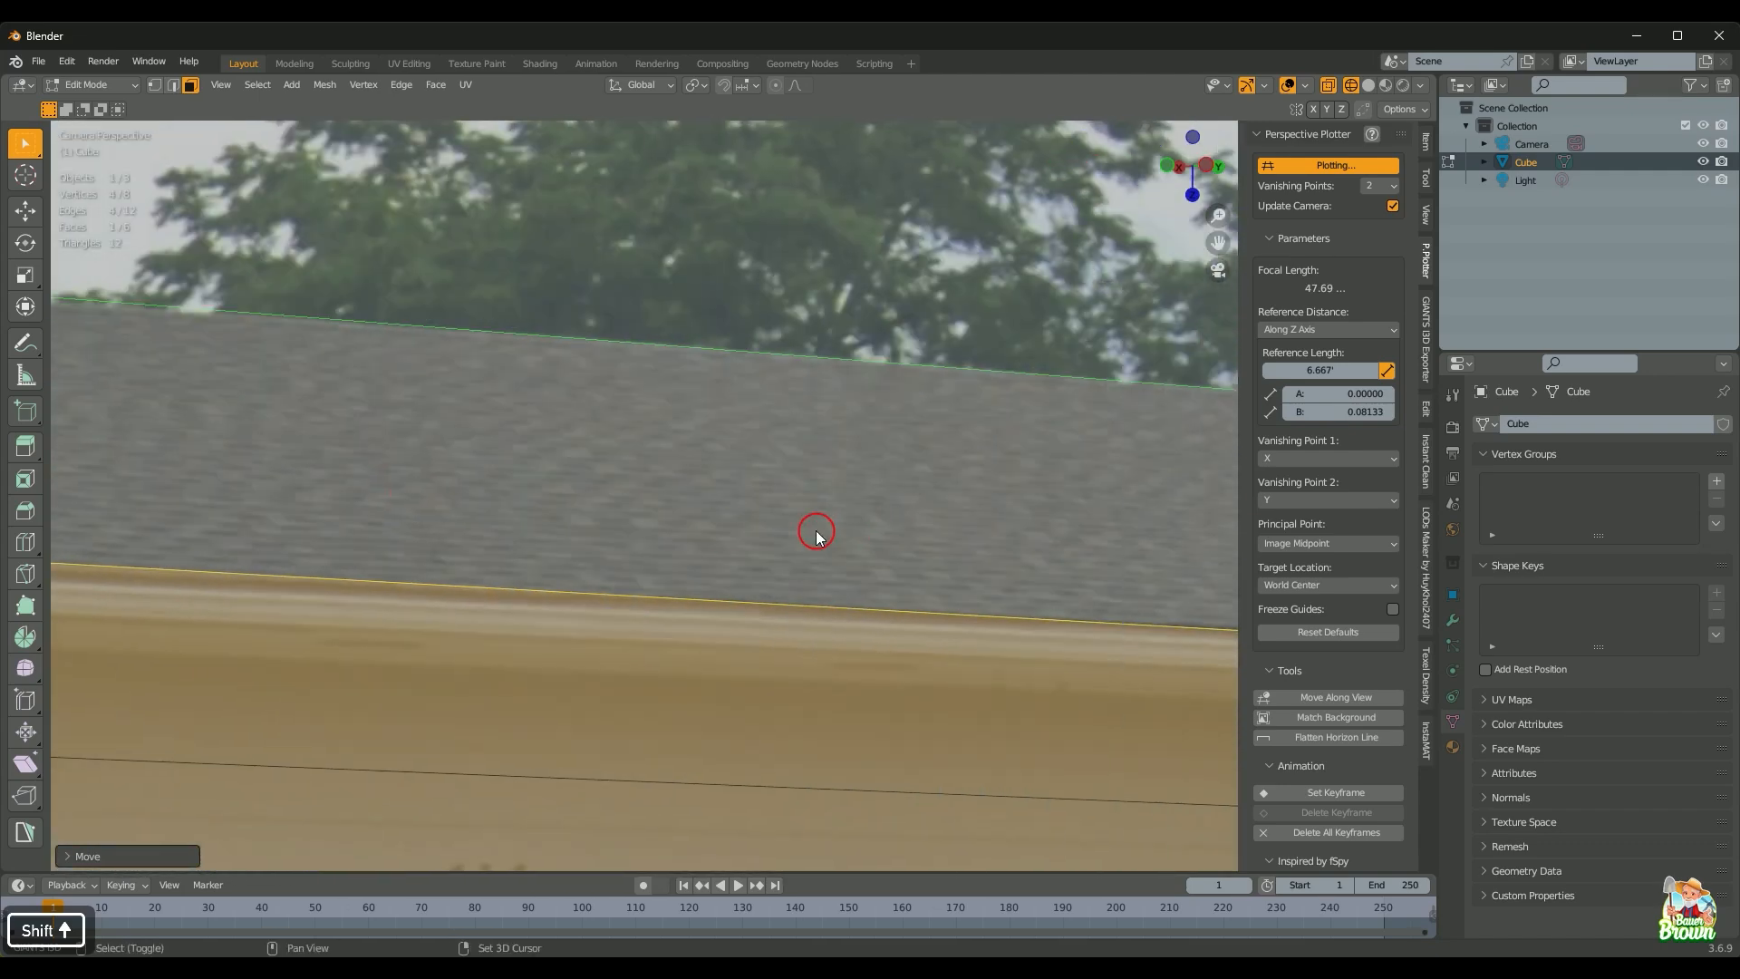
middle_click_drag(816, 536, 385, 536, "shift")
mouse_move(1170, 553)
middle_mouse_down("shift")
mouse_move(753, 567)
mouse_move(424, 525)
middle_mouse_up("shift")
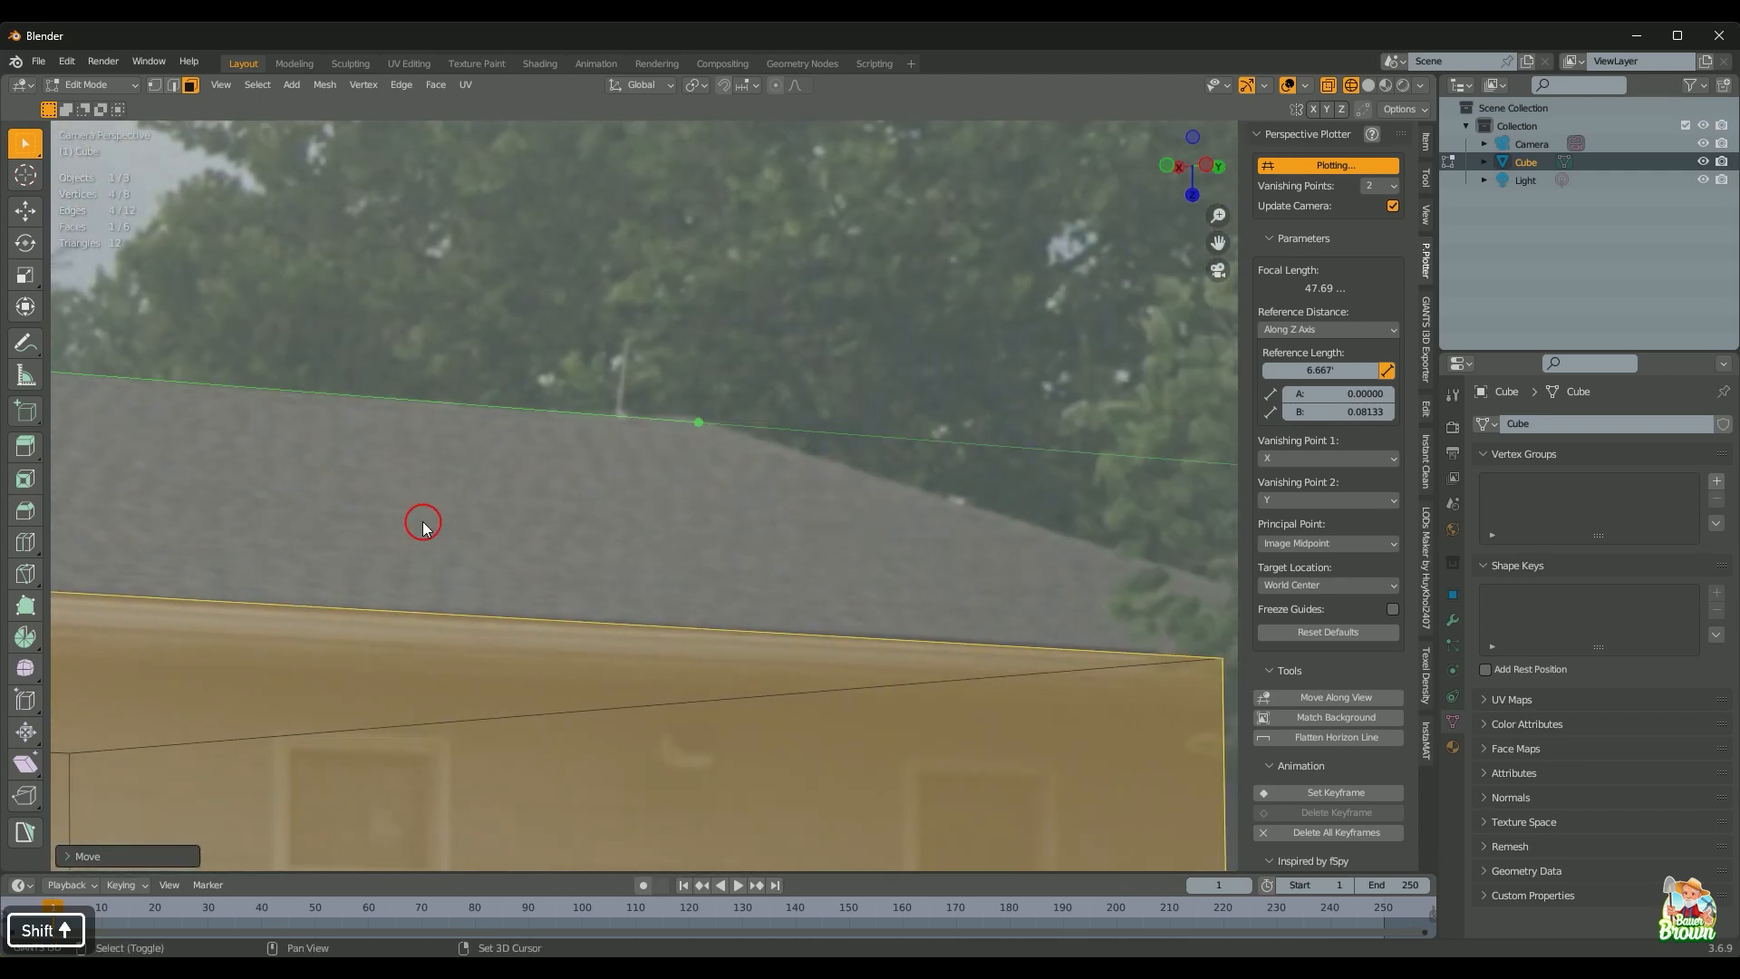
scroll(765, 535, "up", 4)
scroll(779, 536, "down", 8)
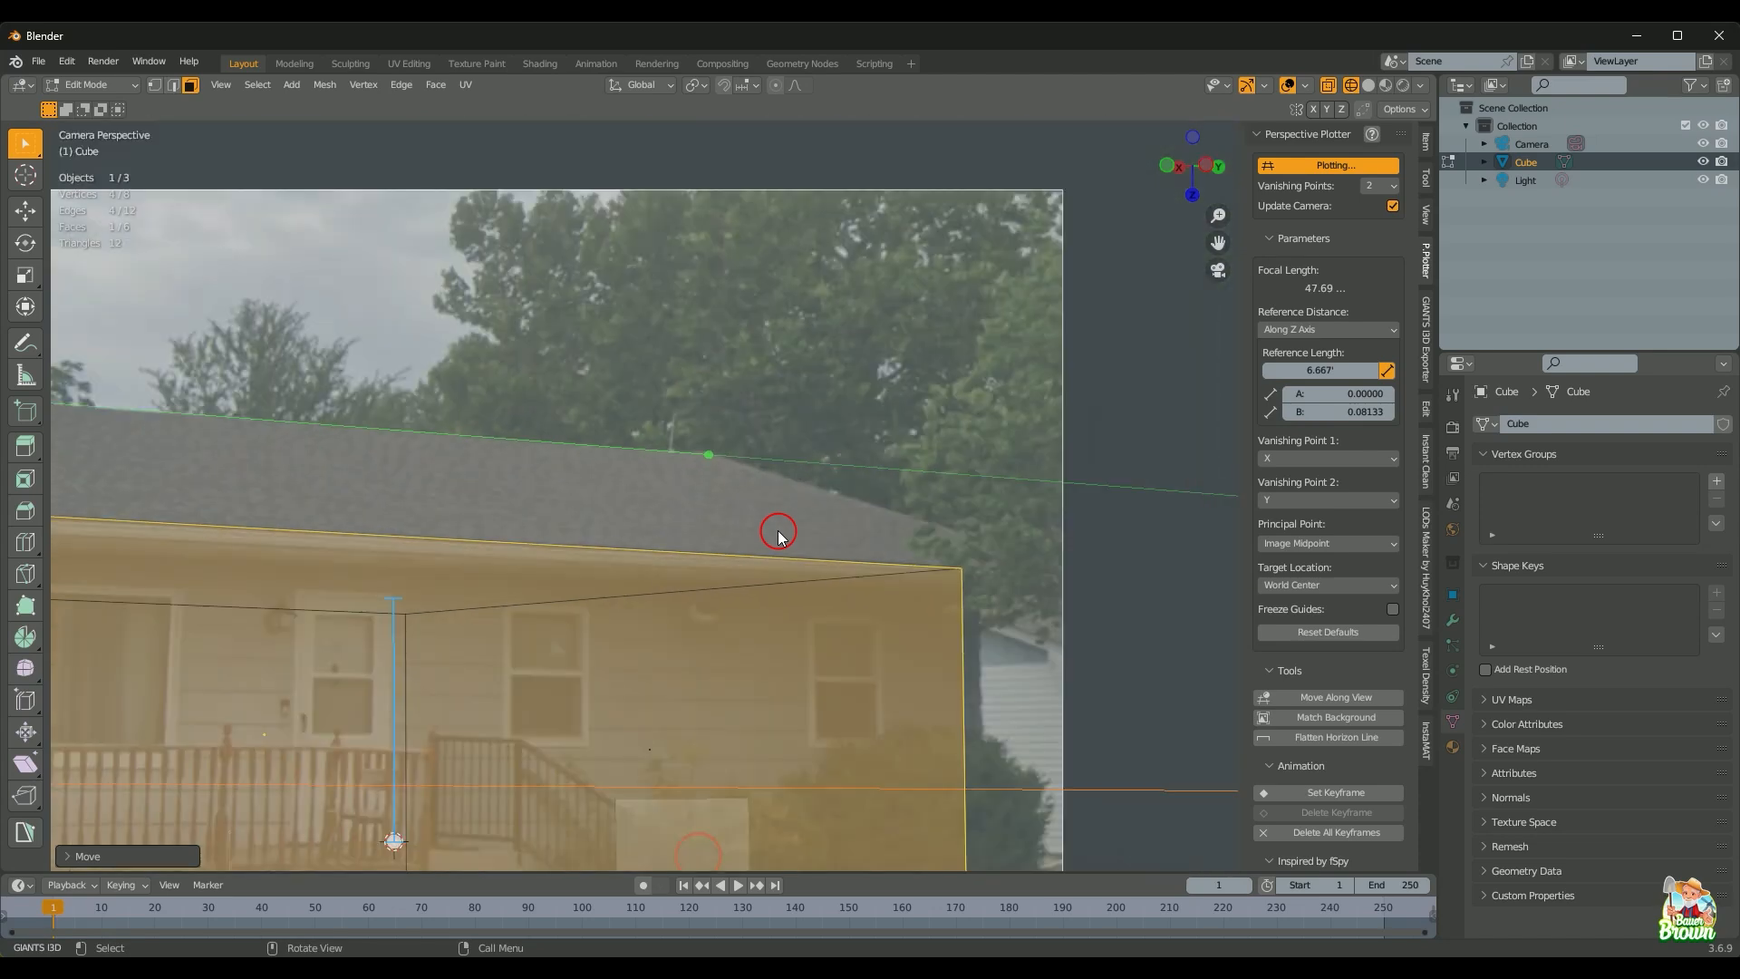
middle_click_drag(786, 536, 1049, 544, "shift")
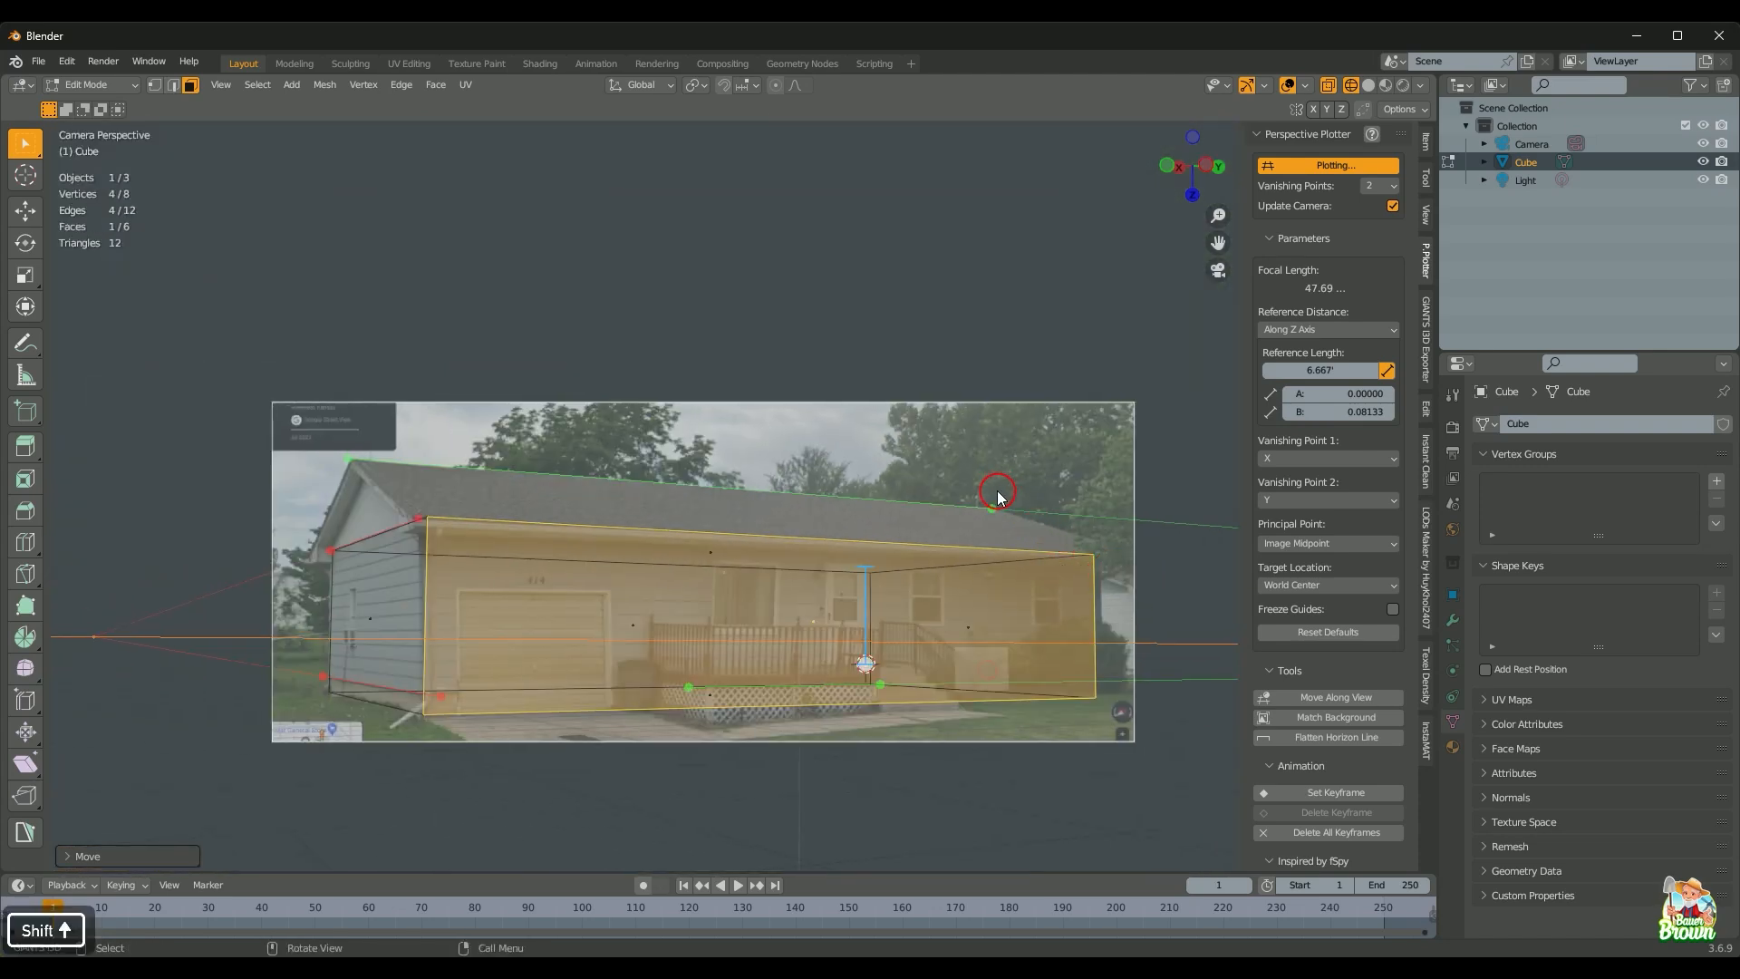
scroll(972, 555, "up", 2)
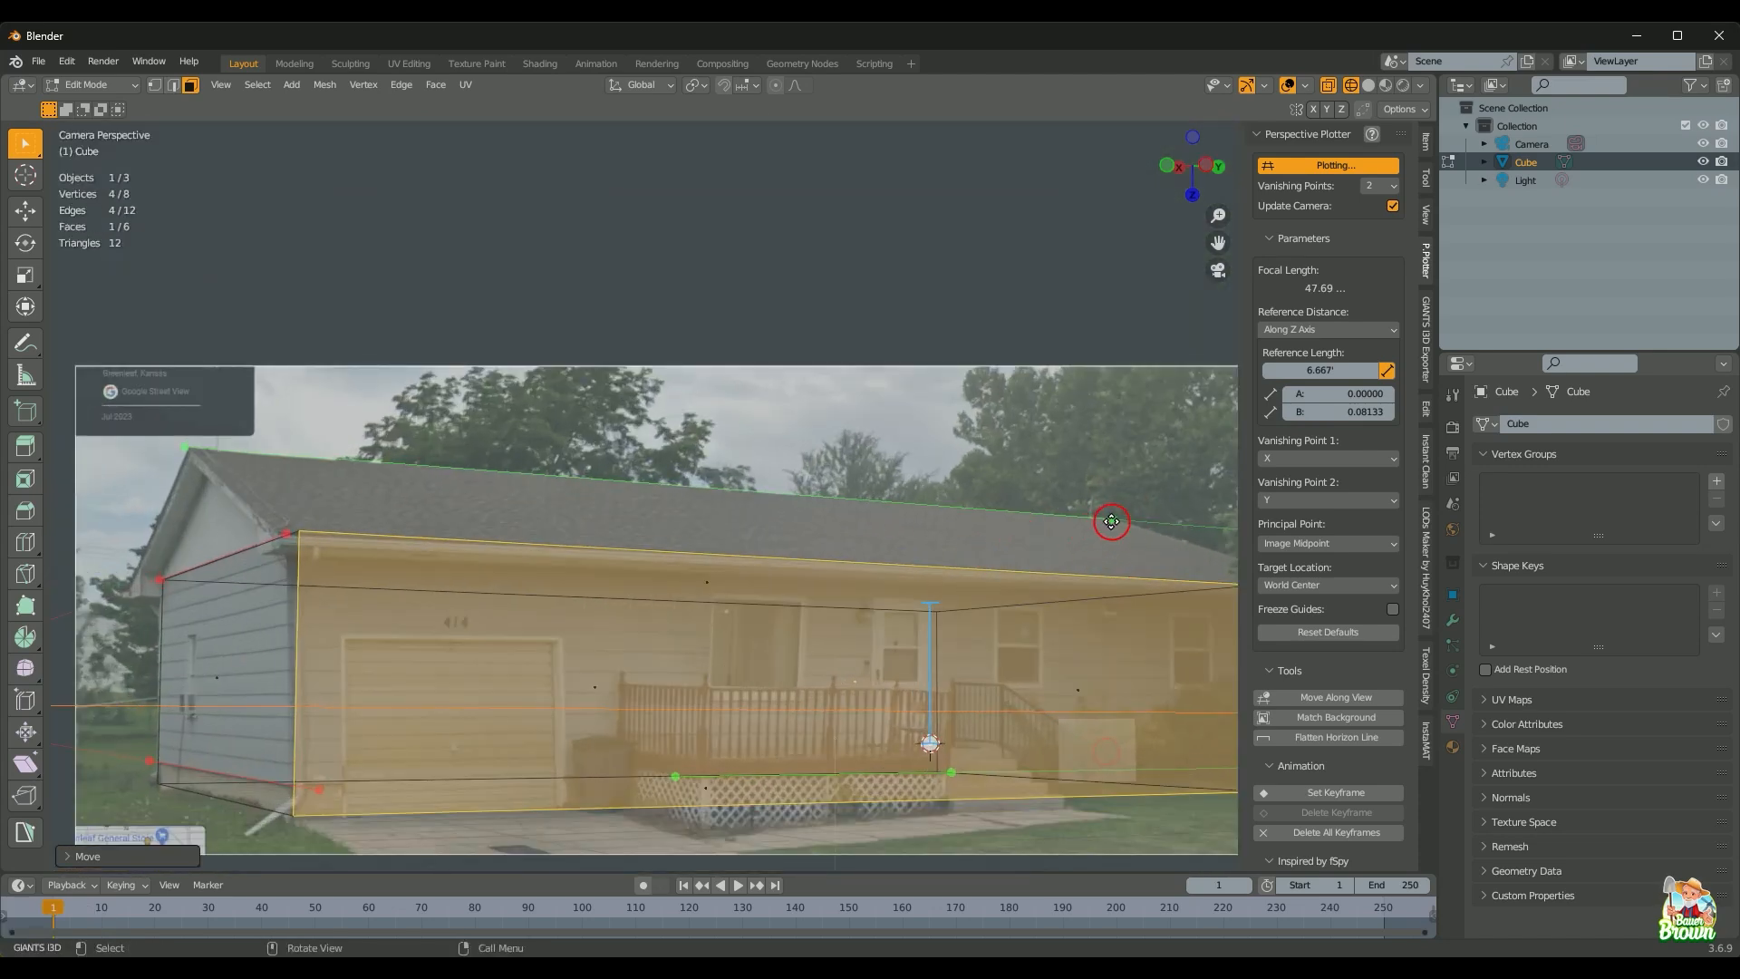
Step: Drag the green vanishing guide onto the roof edge, re-solving the focal length to 68.34
left_click_drag(1112, 521, 1119, 479)
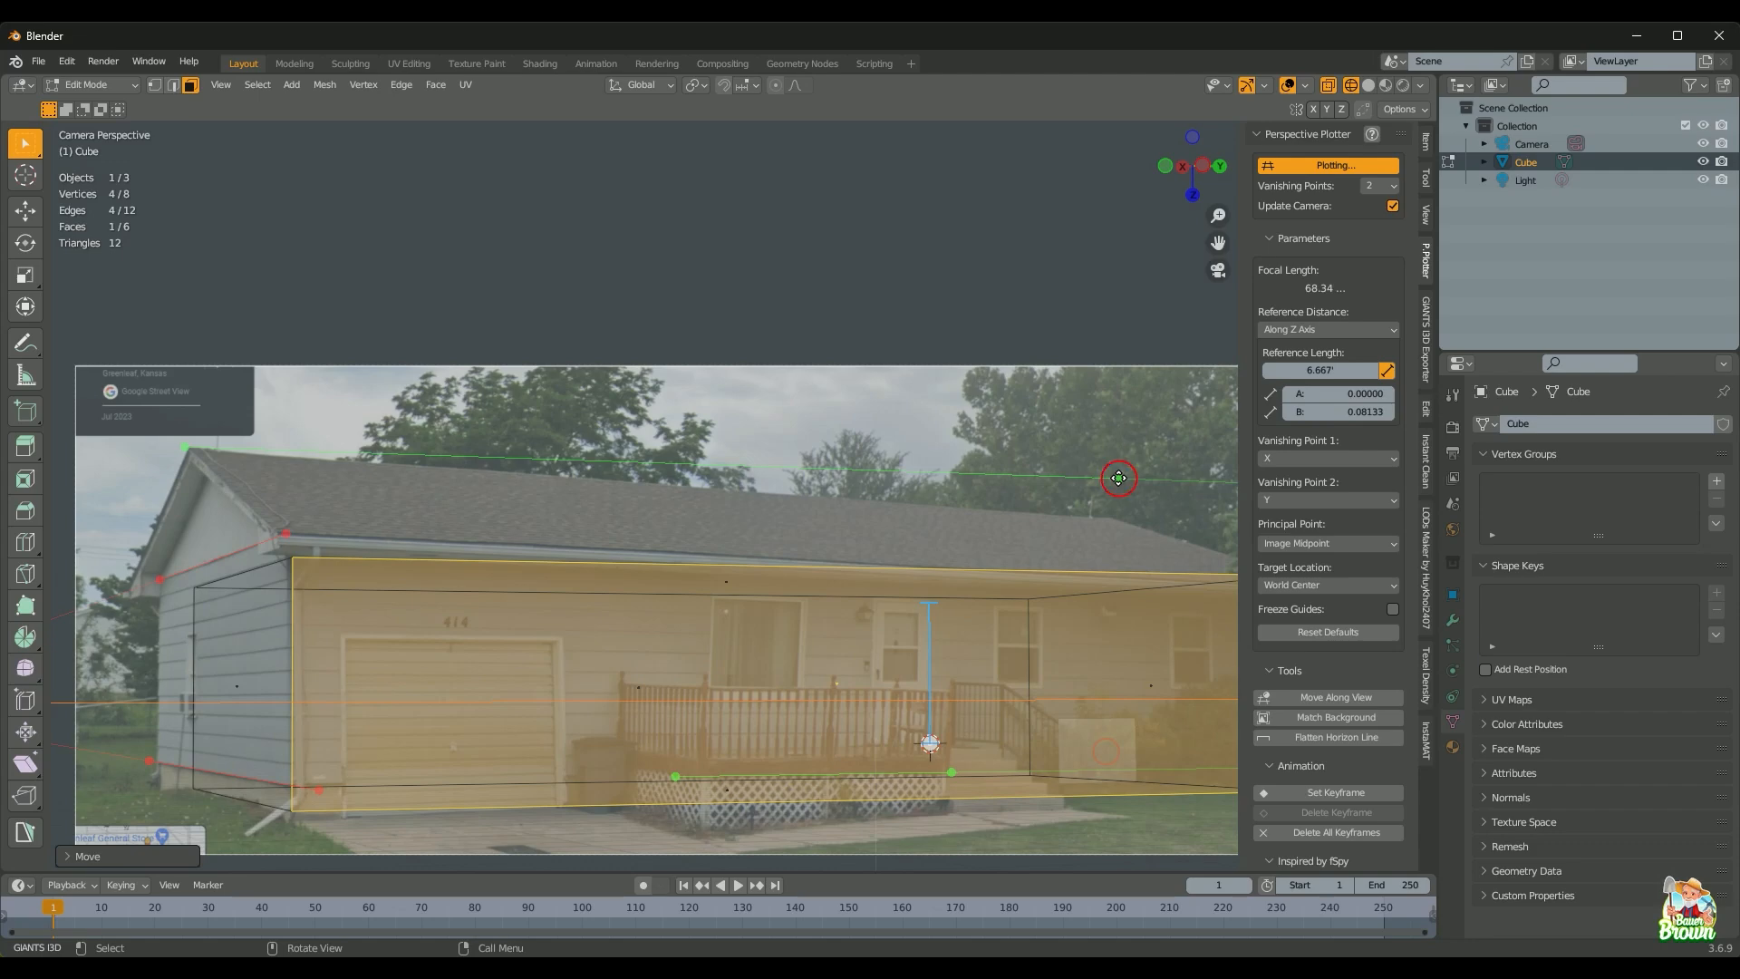
scroll(1037, 602, "down", 2)
scroll(871, 689, "up", 2)
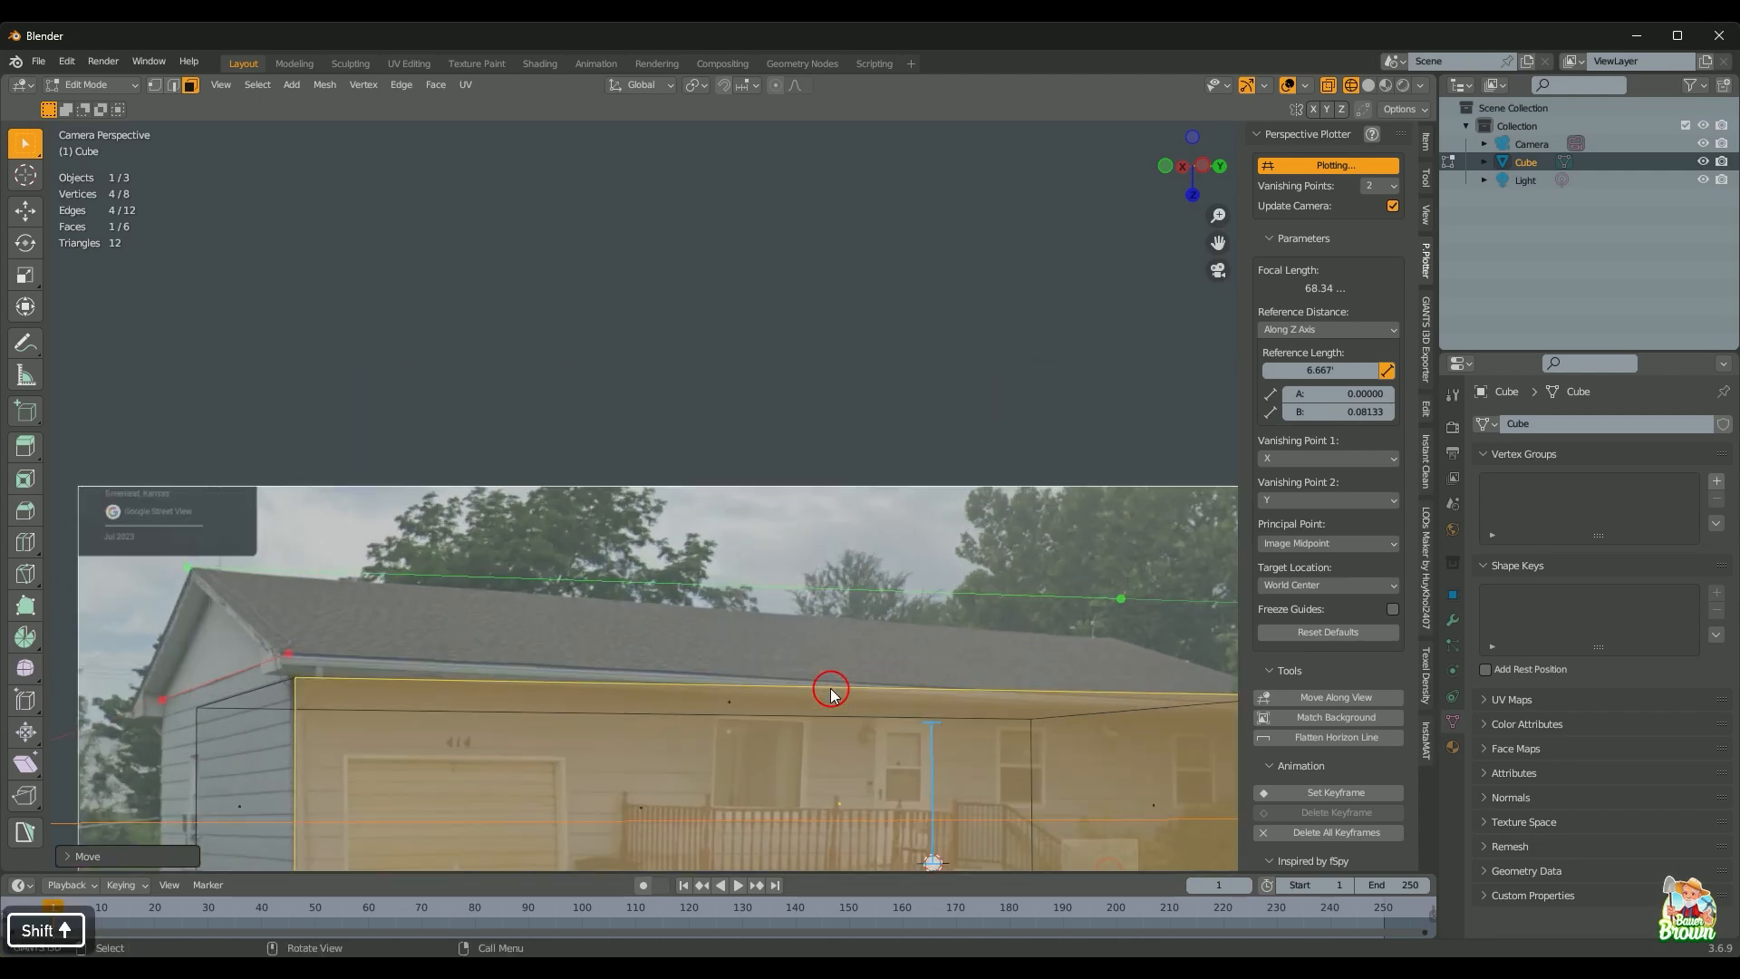
middle_click_drag(832, 692, 867, 508, "shift")
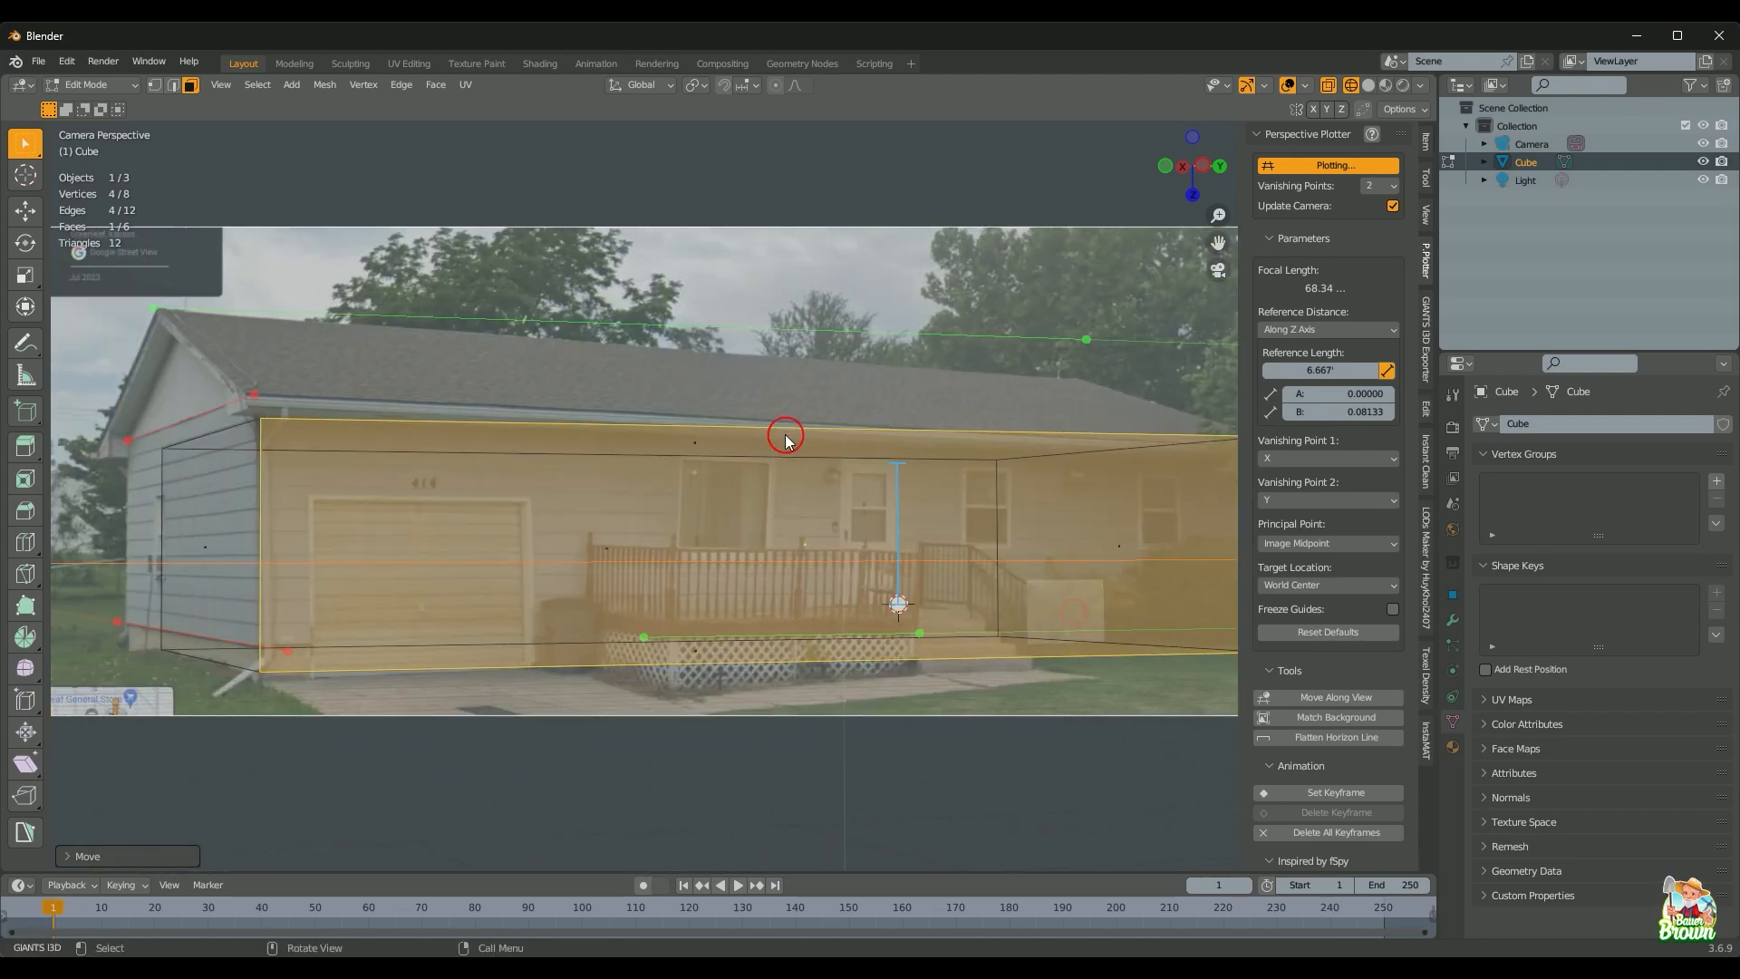
scroll(785, 438, "down", 1)
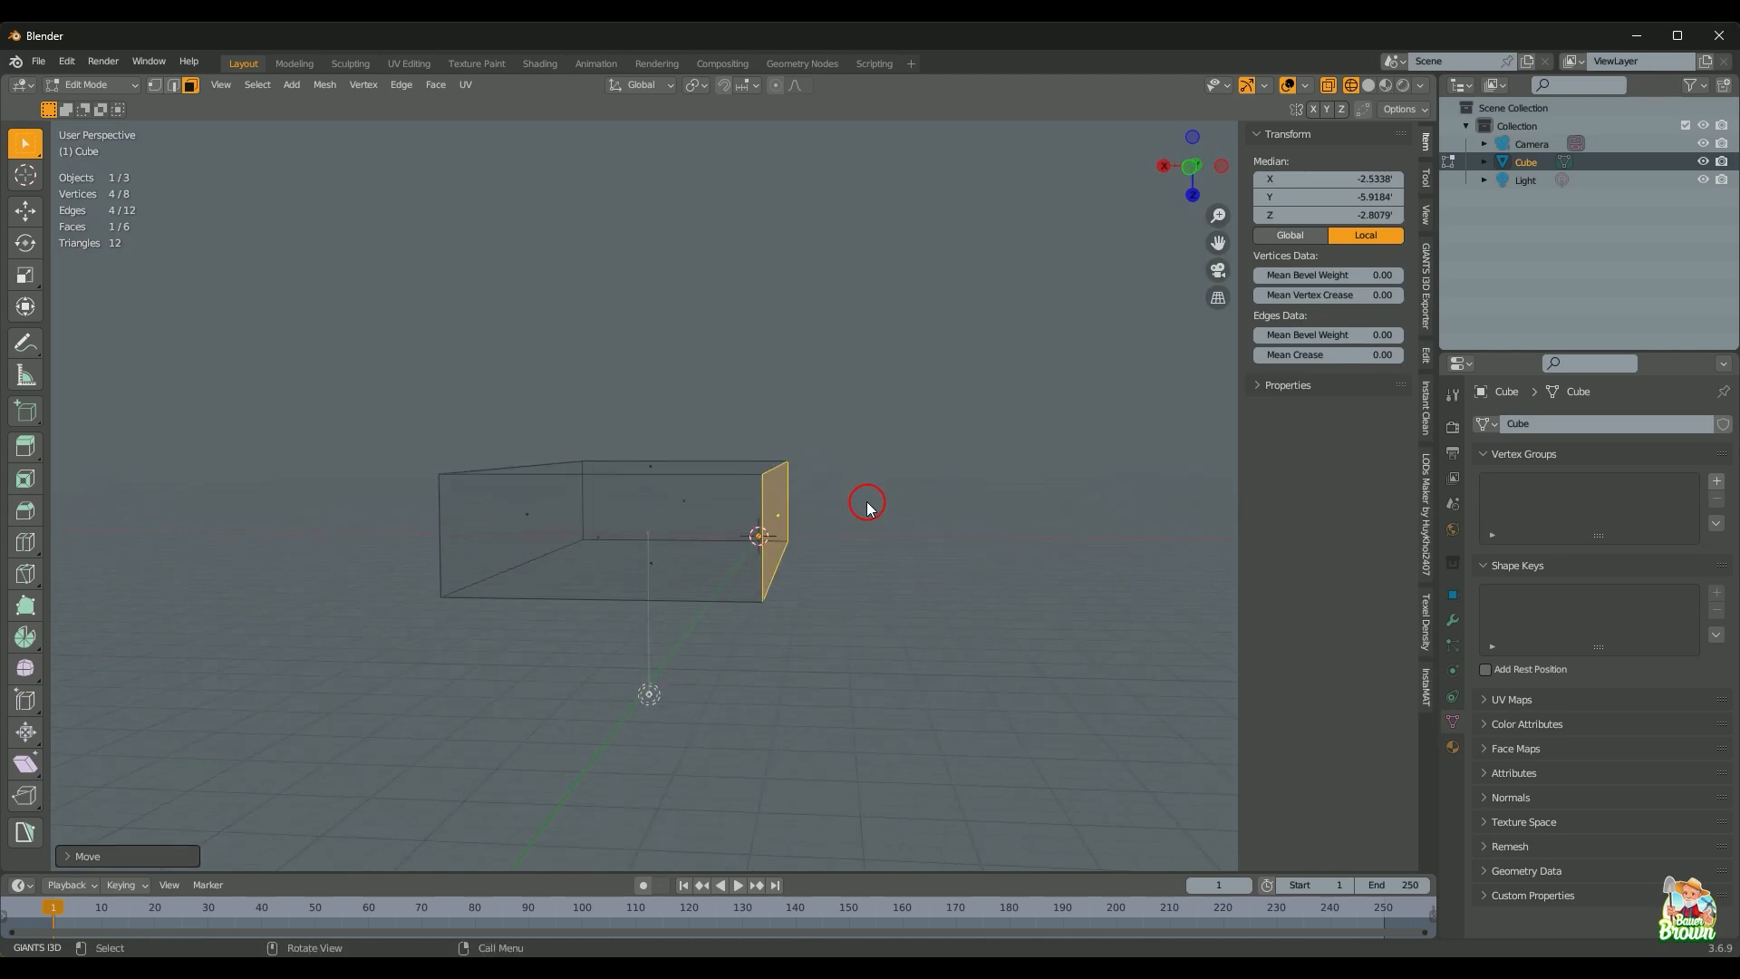
Step: In camera view, shorten the long front face along X and nudge the right-side face slightly left
key("KP_0")
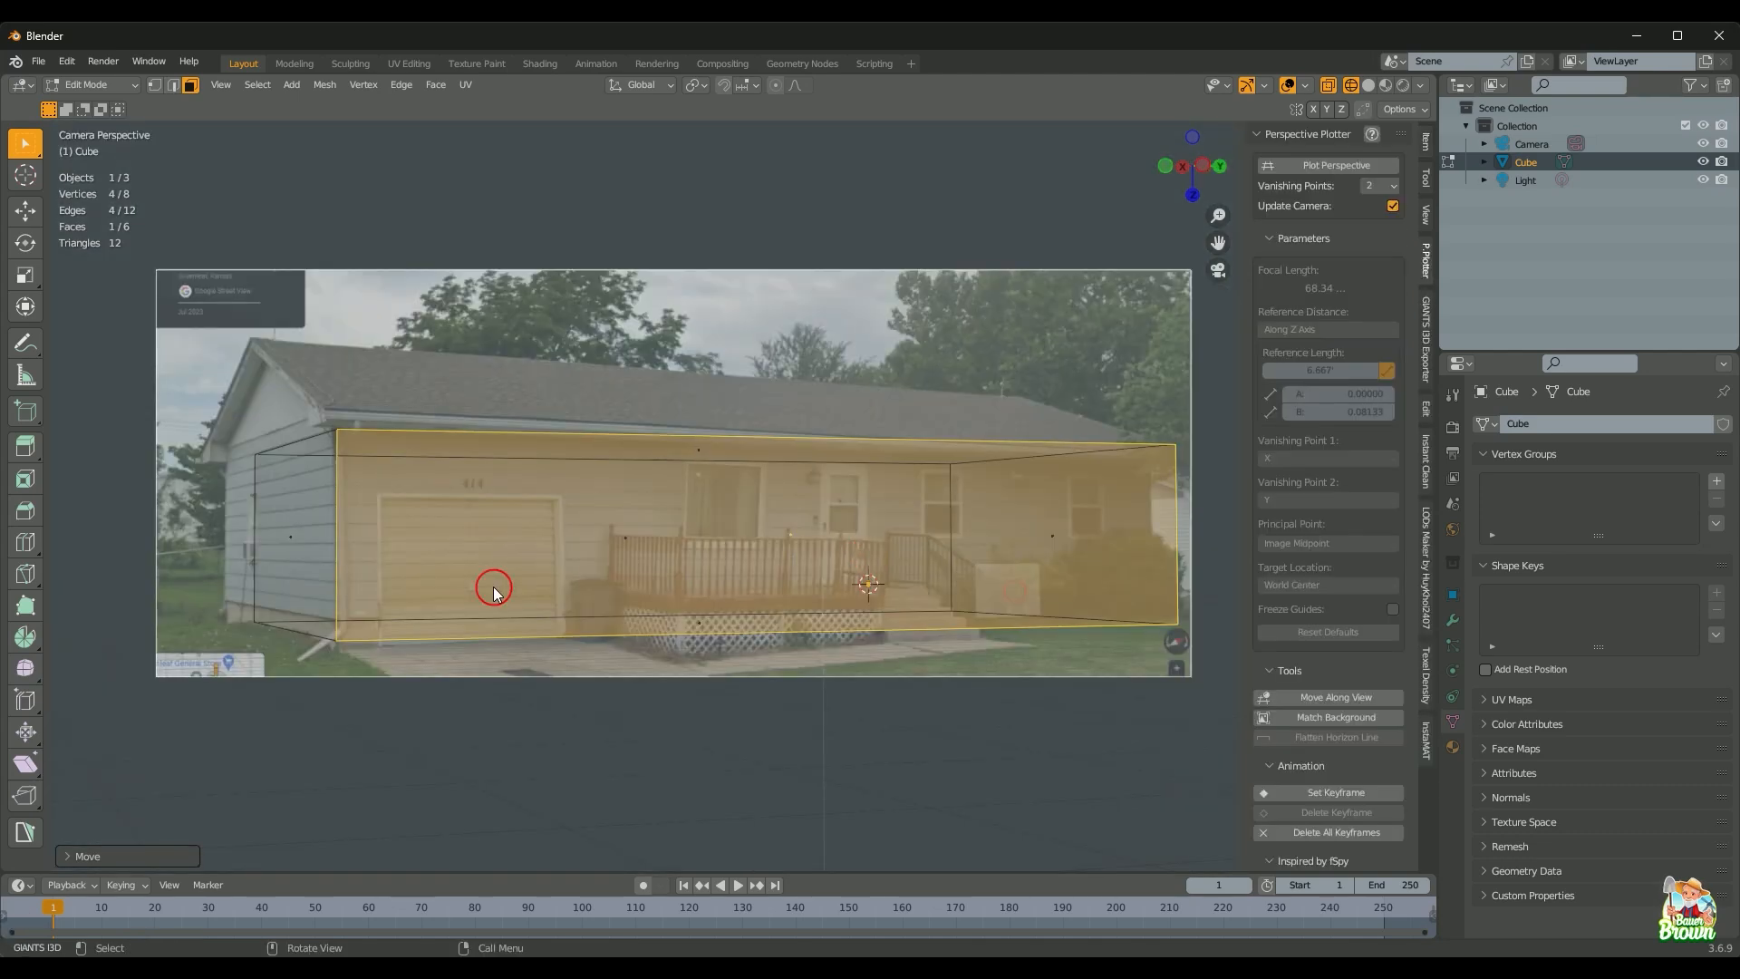
left_click(623, 535)
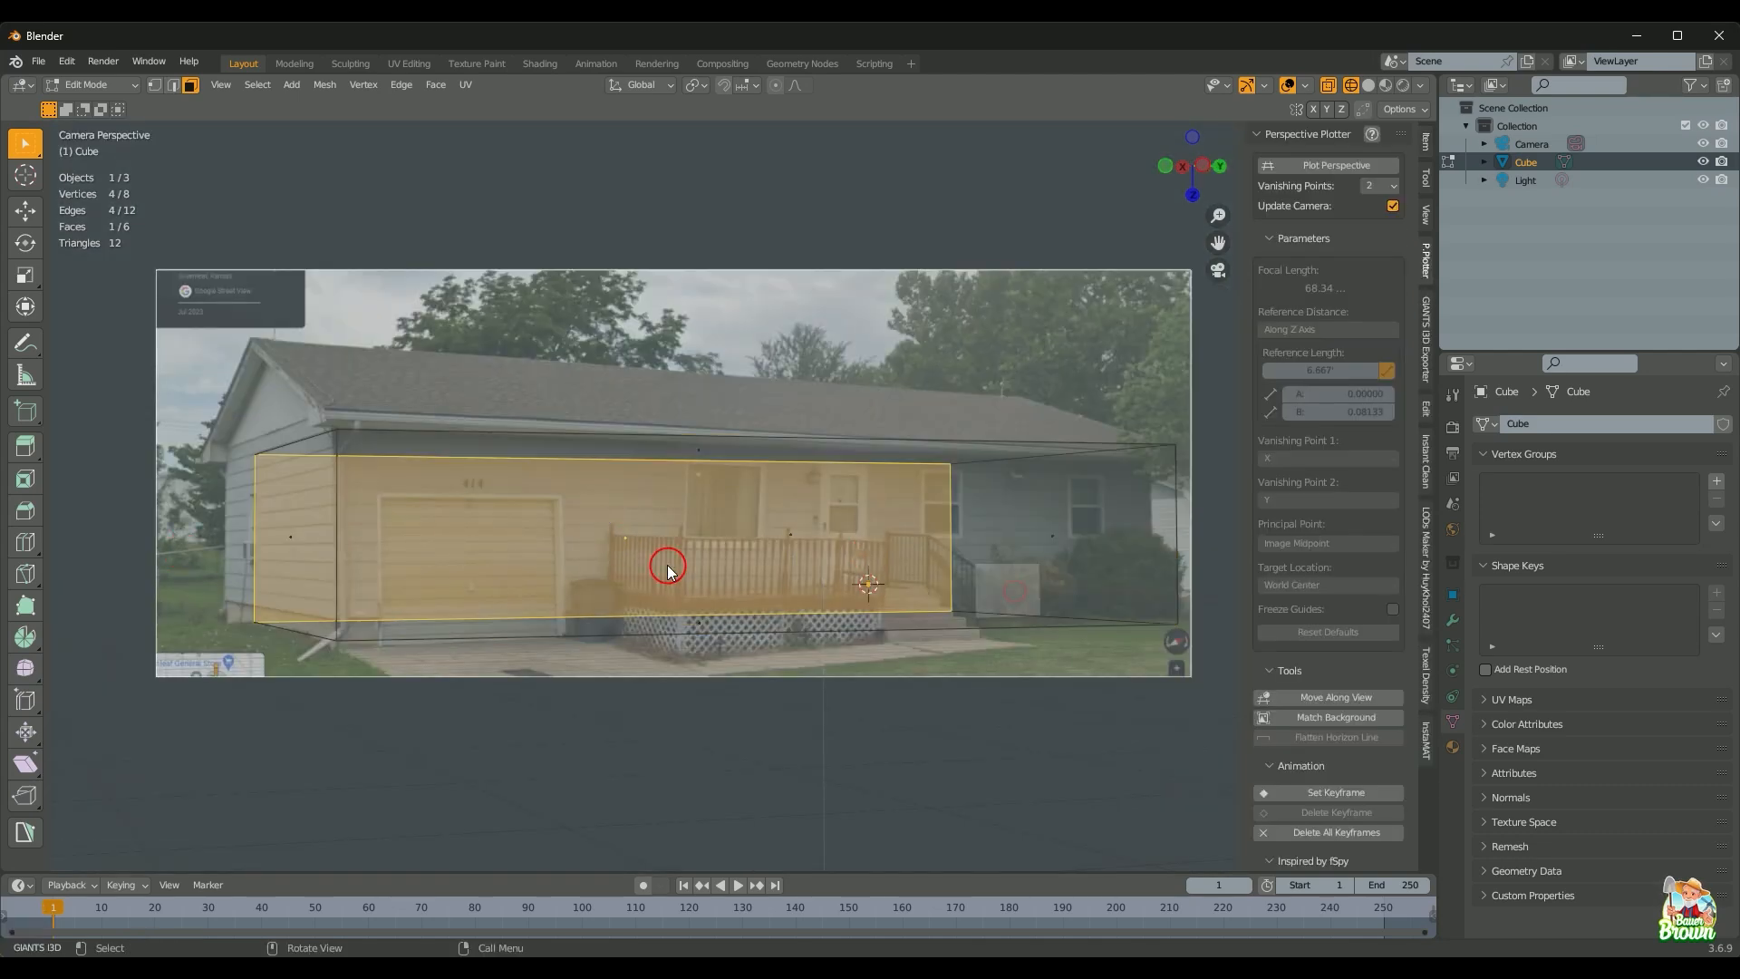
key("g")
key("x")
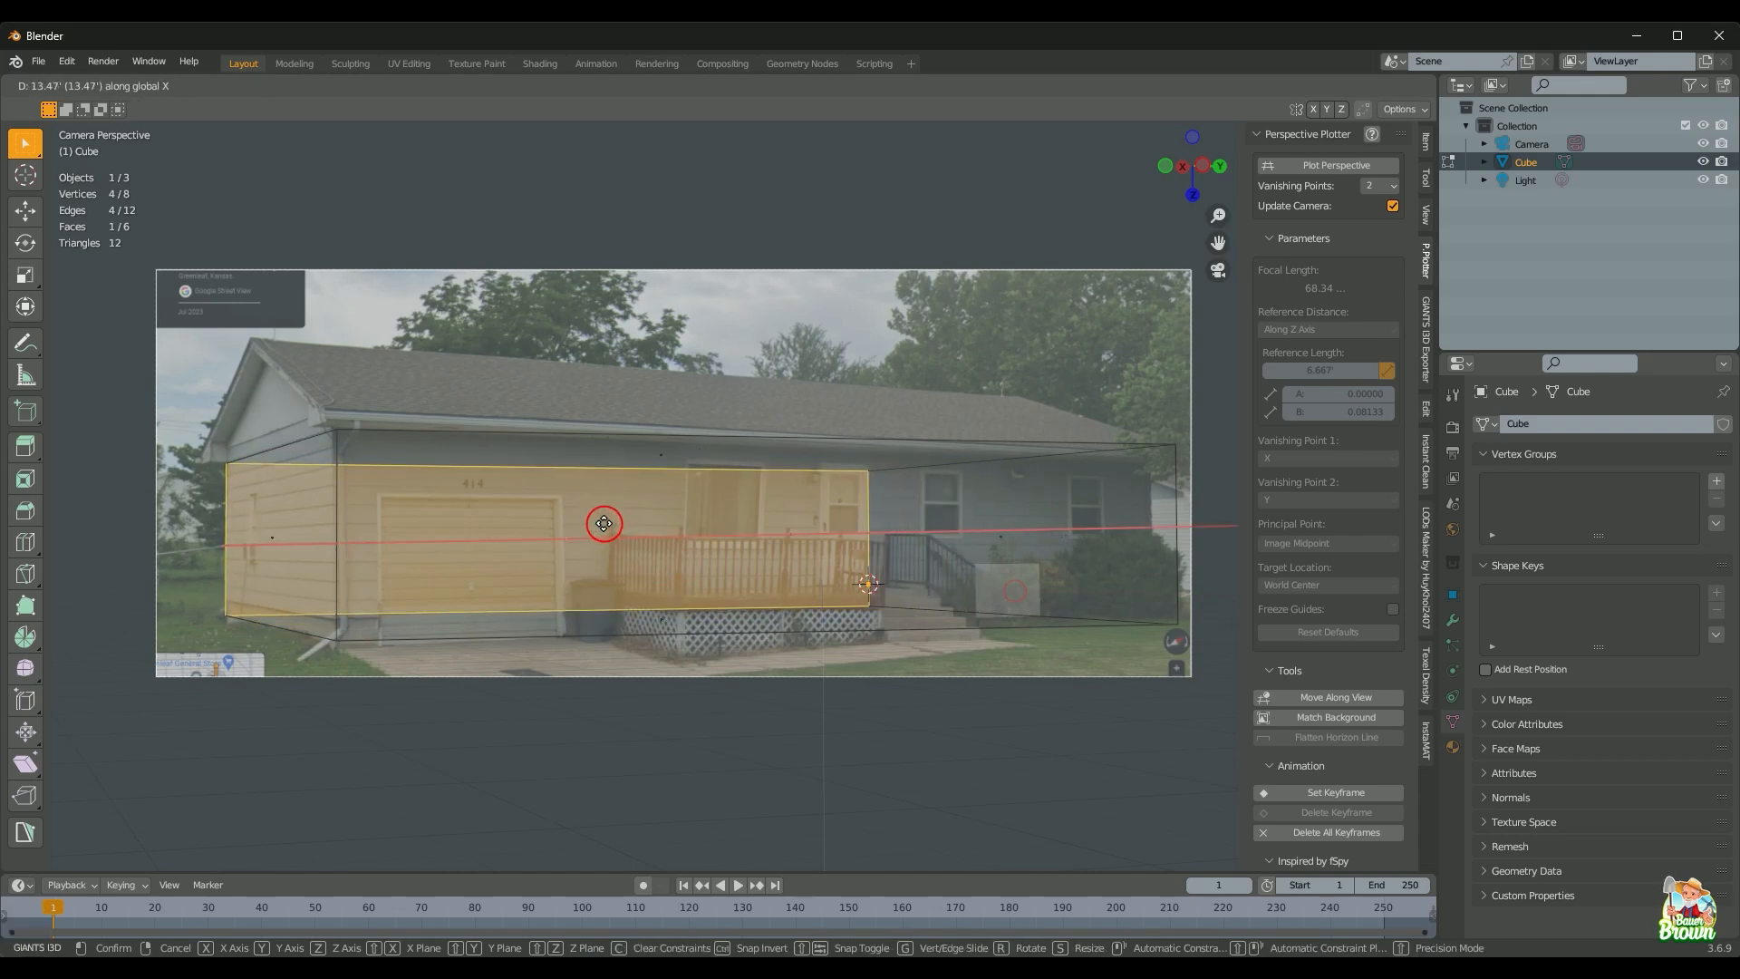
left_click(604, 523)
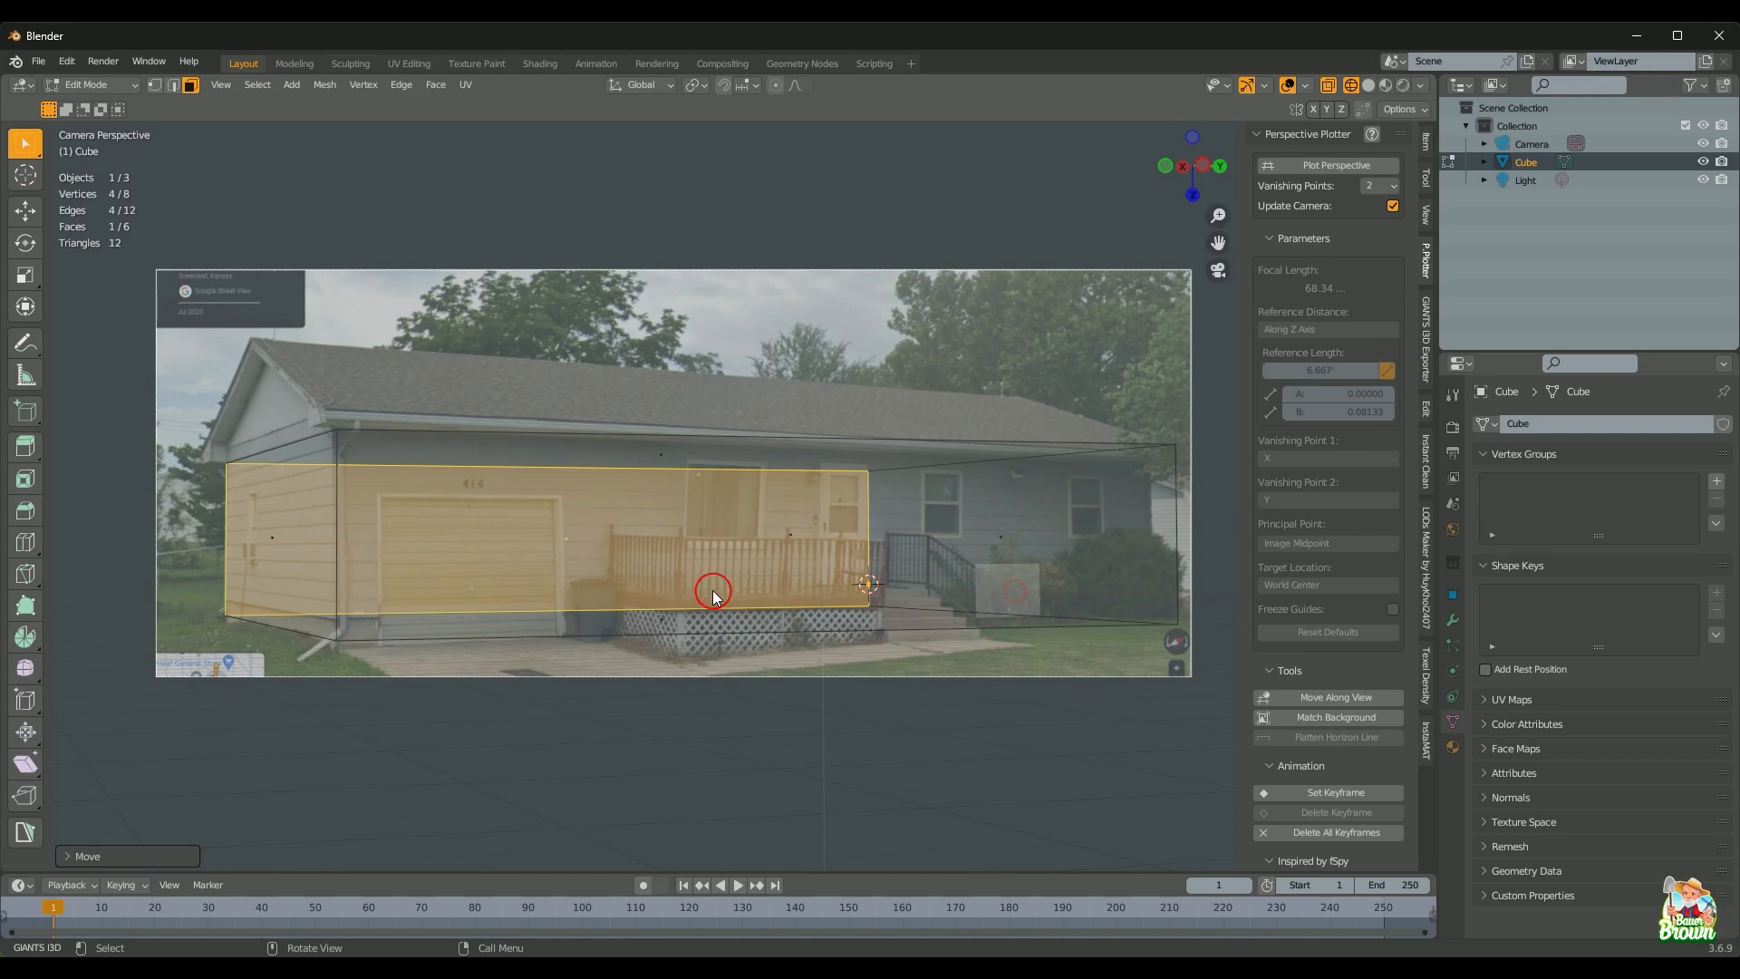
left_click(1043, 530)
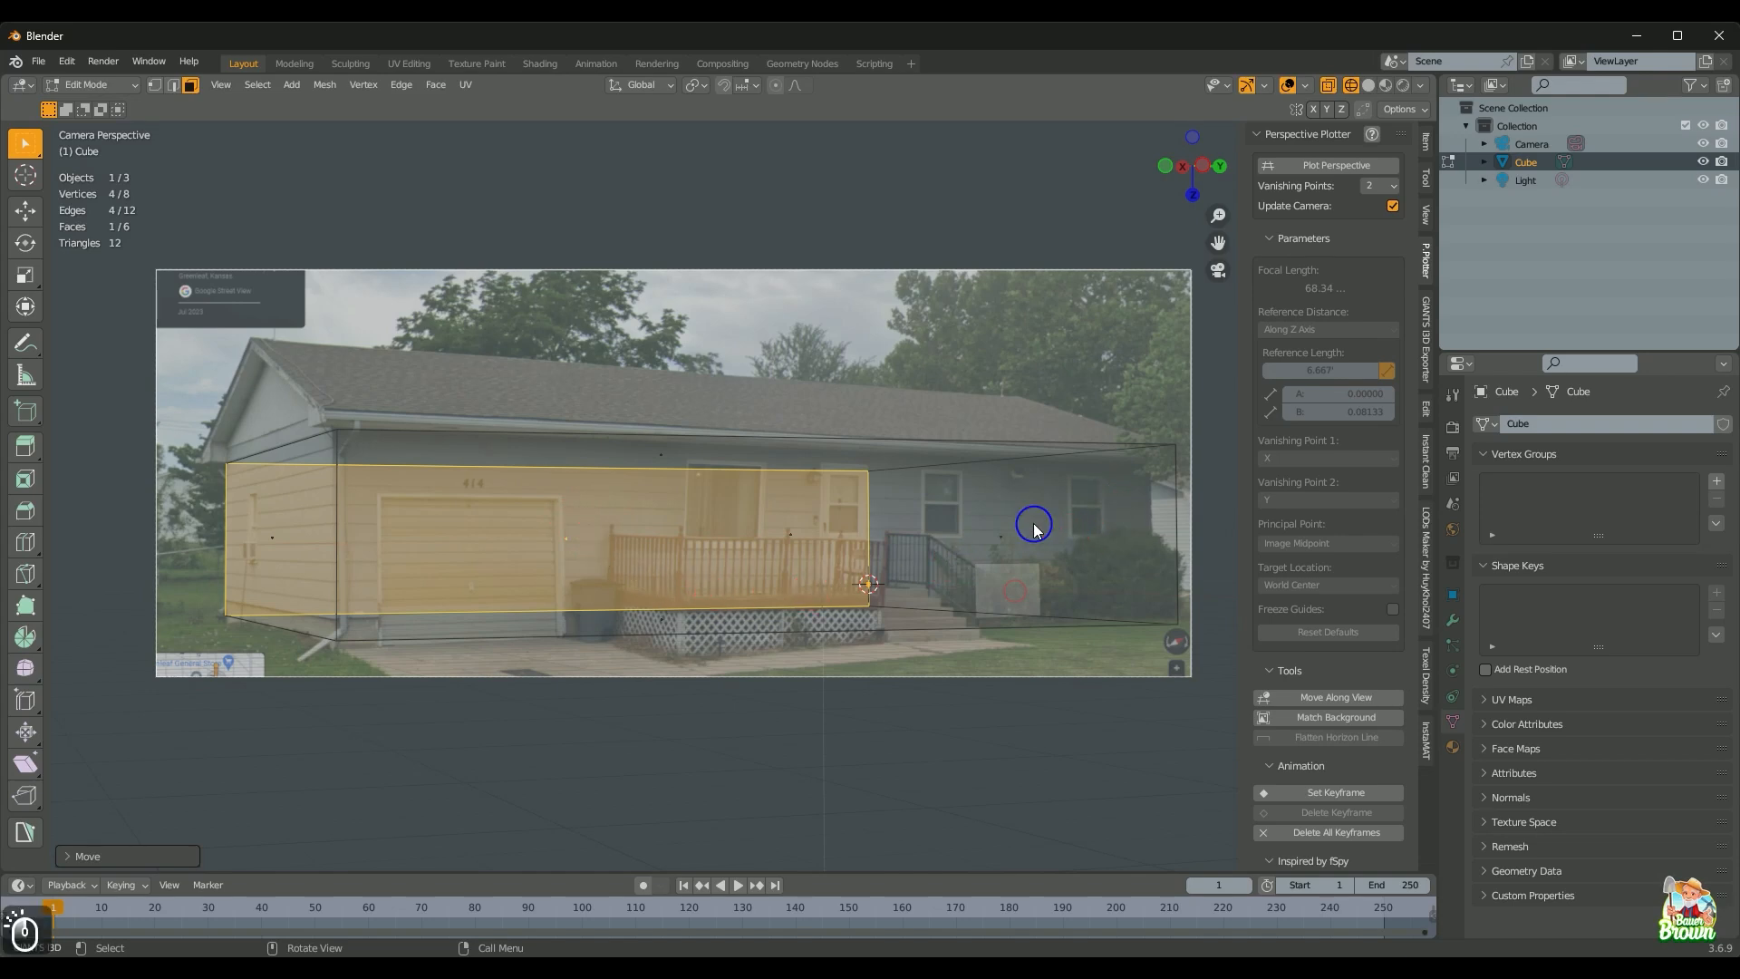
key("g")
key("x")
left_click(1011, 533)
Step: Drop the top face about 0.70 ft along Z to the roof eave and move the bottom face to the ground line
left_click(645, 447)
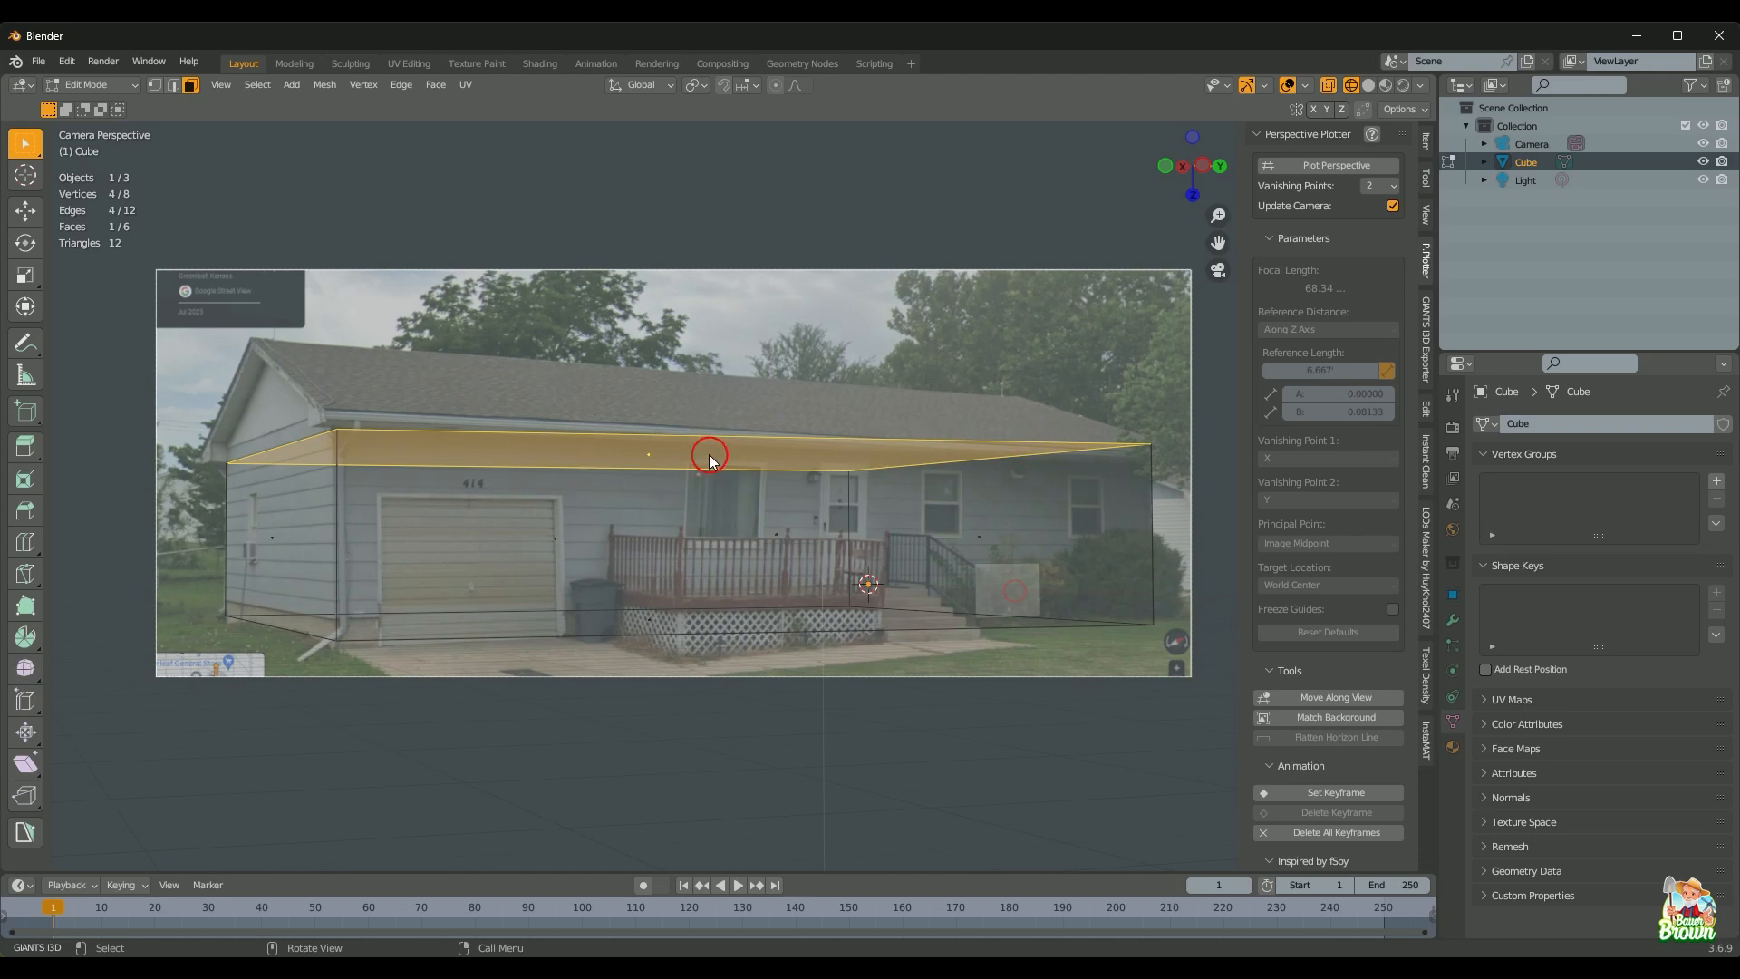
key("g")
key("z")
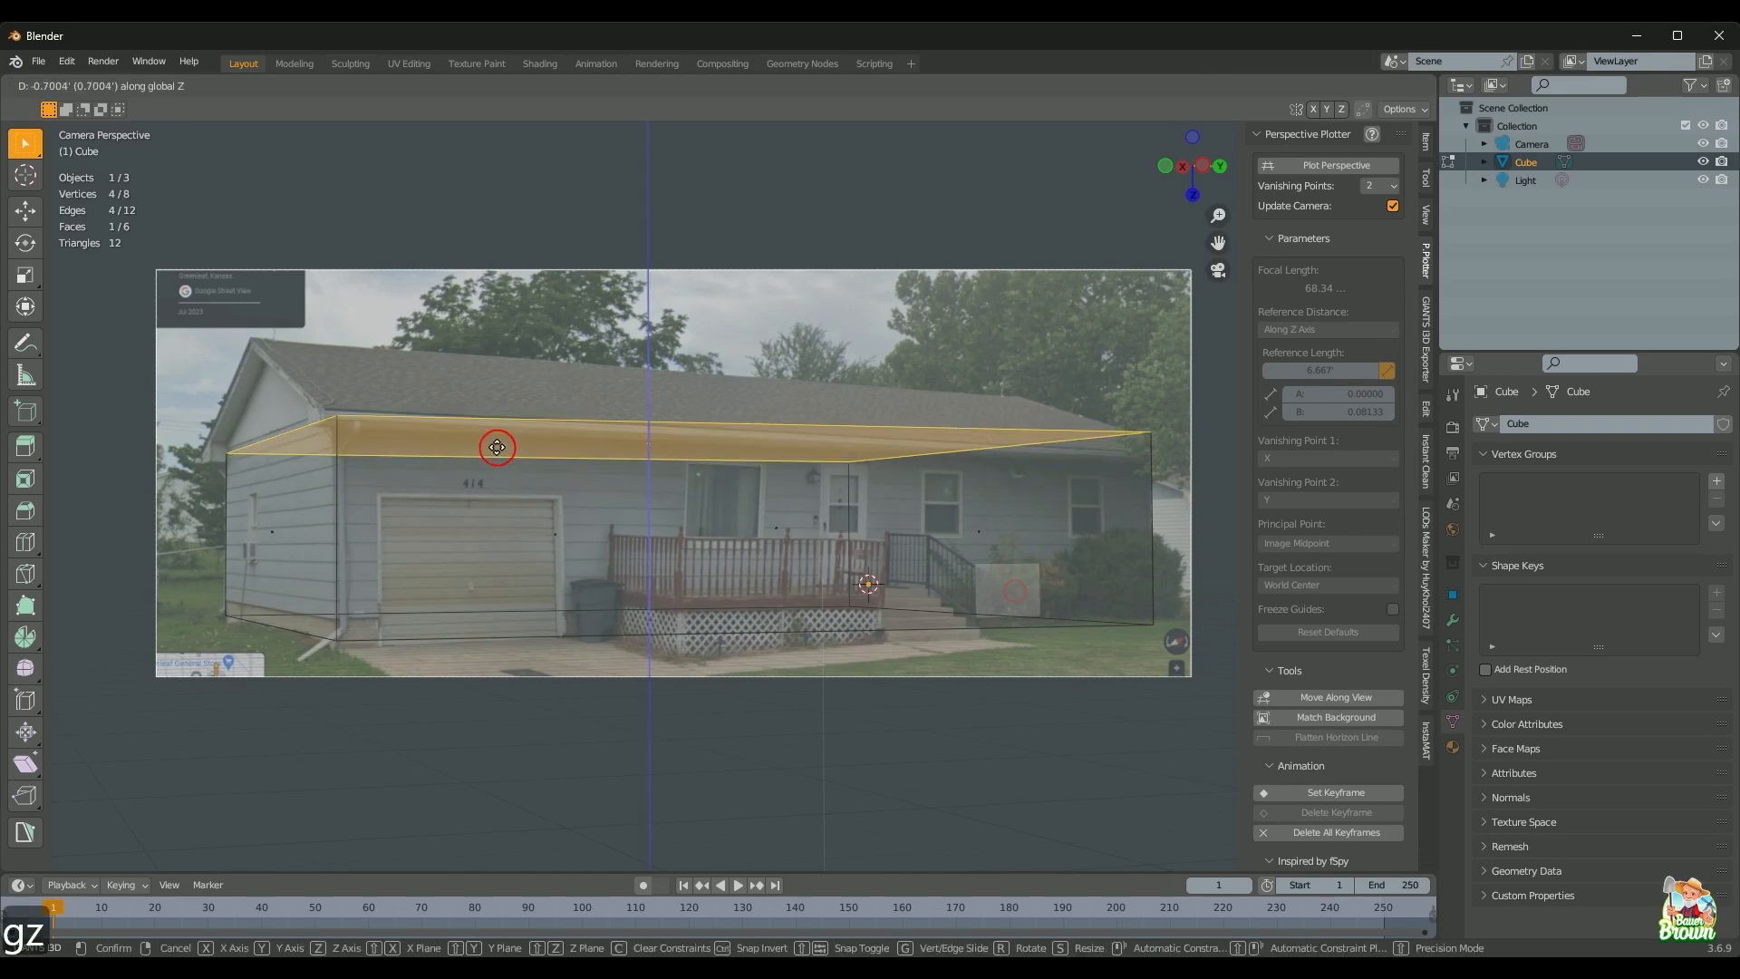
left_click(502, 444)
left_click(671, 571)
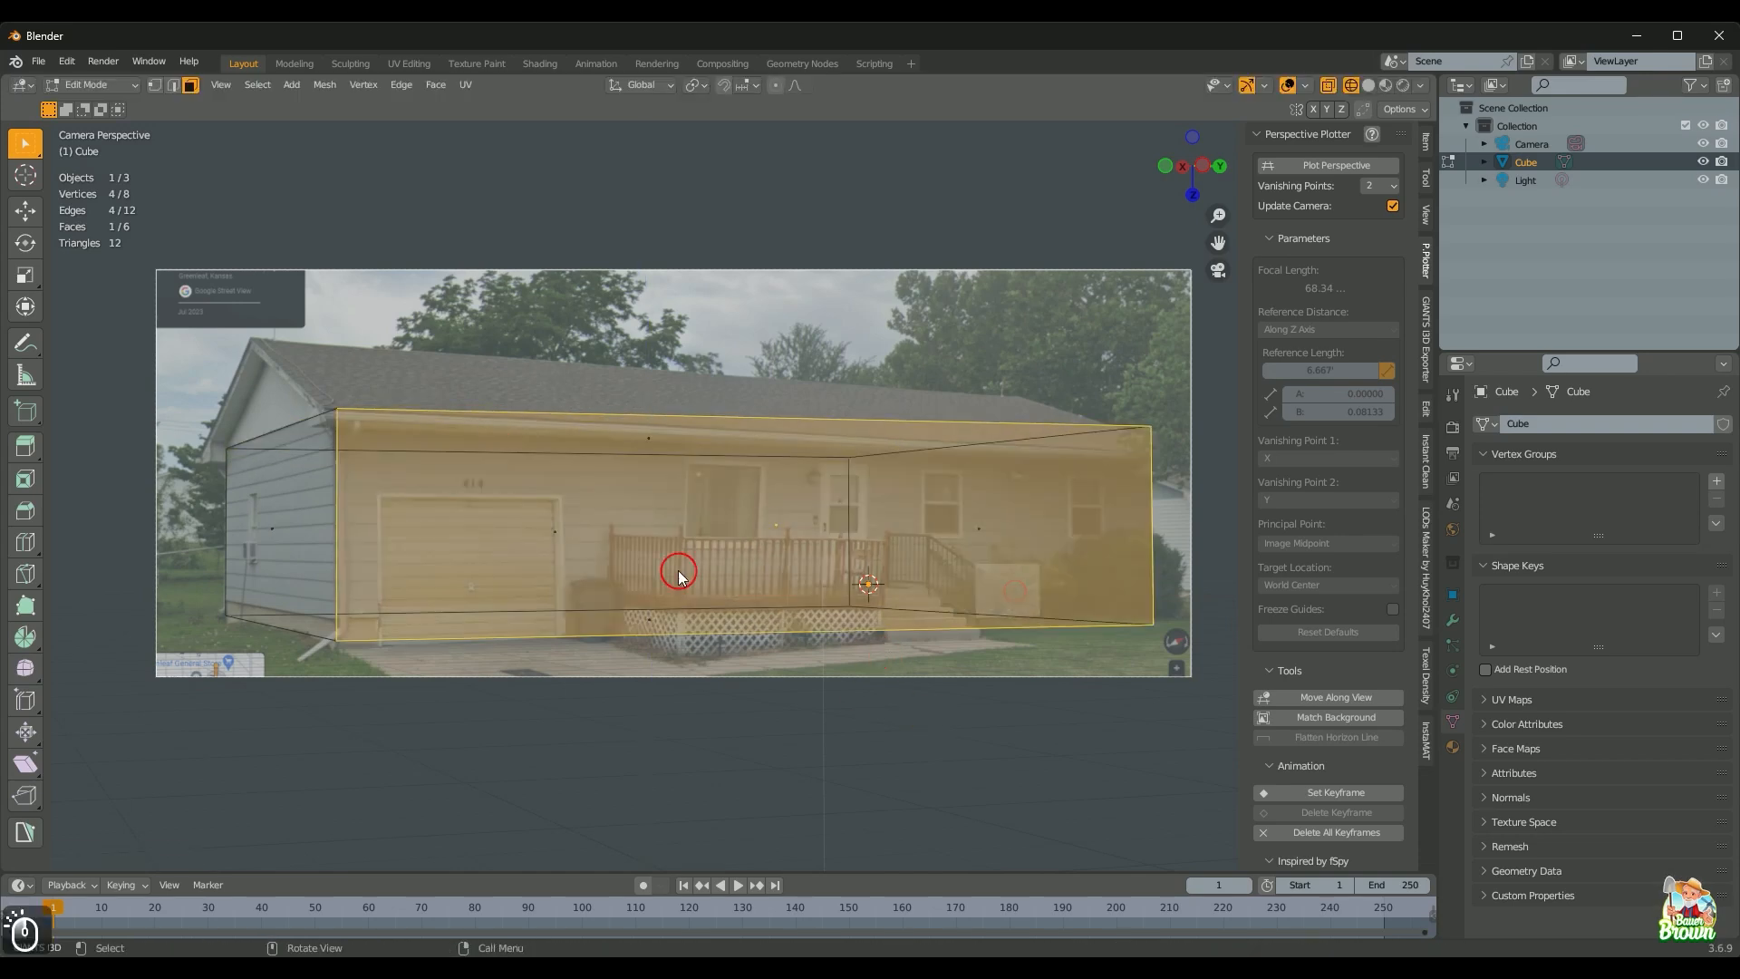
left_click(649, 620)
key("g")
key("z")
left_click(649, 626)
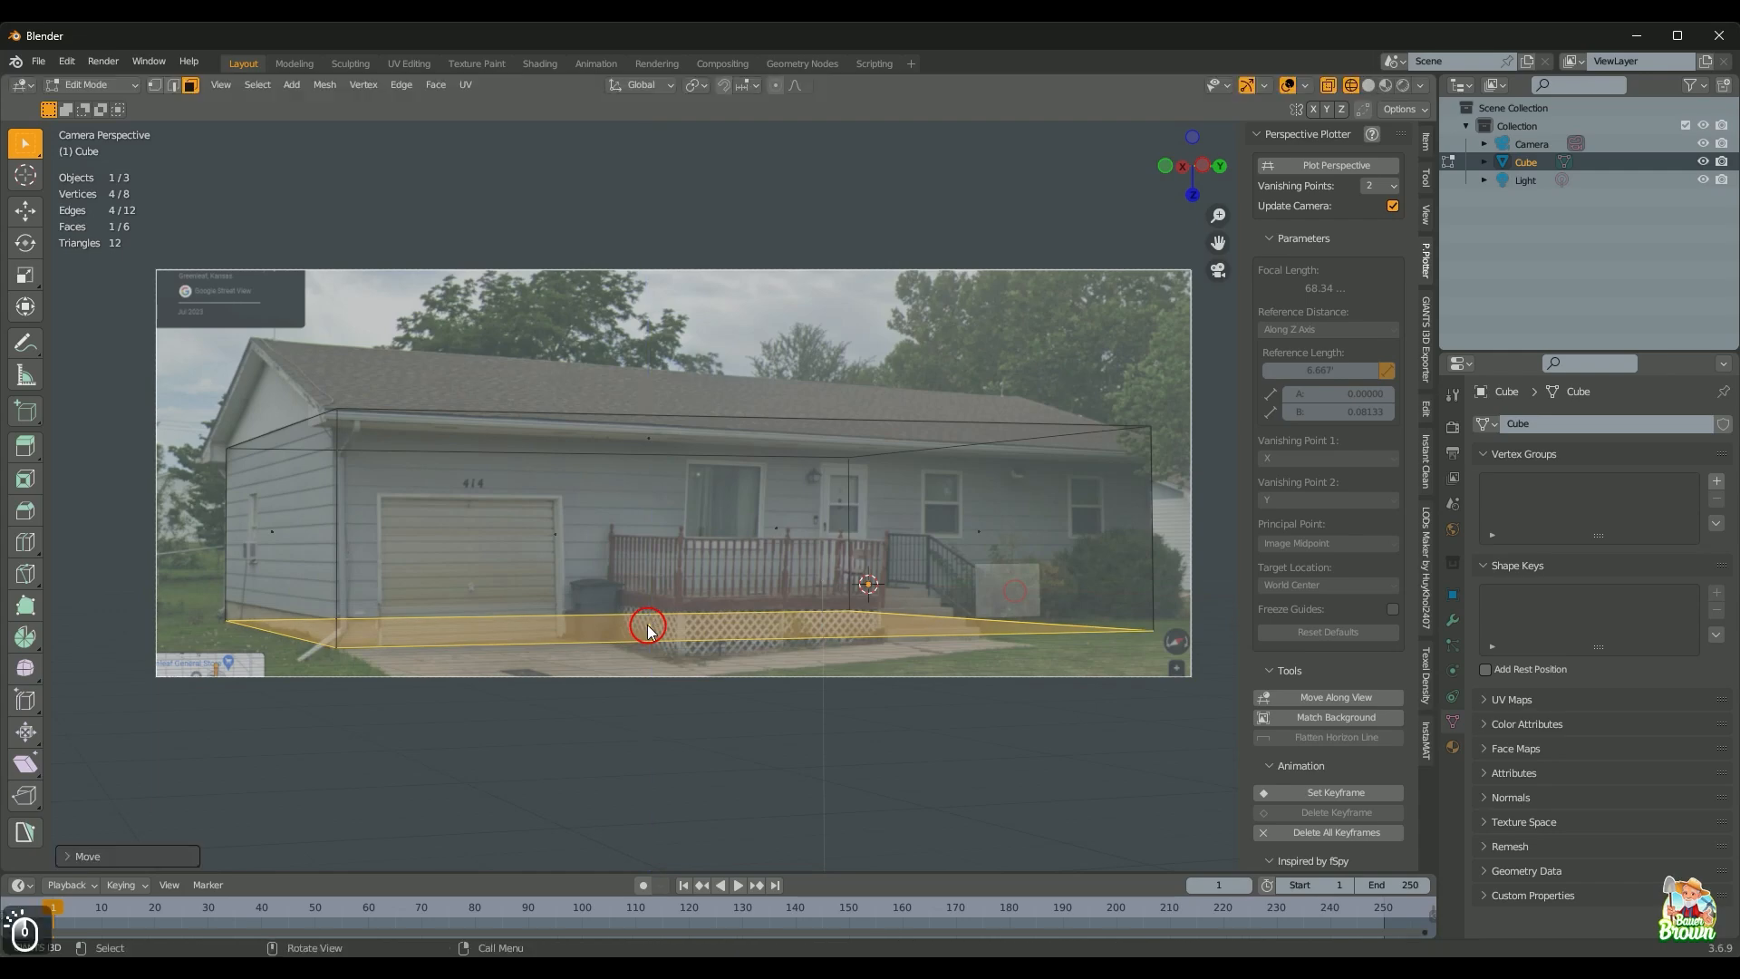
scroll(651, 627, "up", 1)
middle_click_drag(673, 645, 624, 609, "shift")
scroll(625, 613, "down", 1)
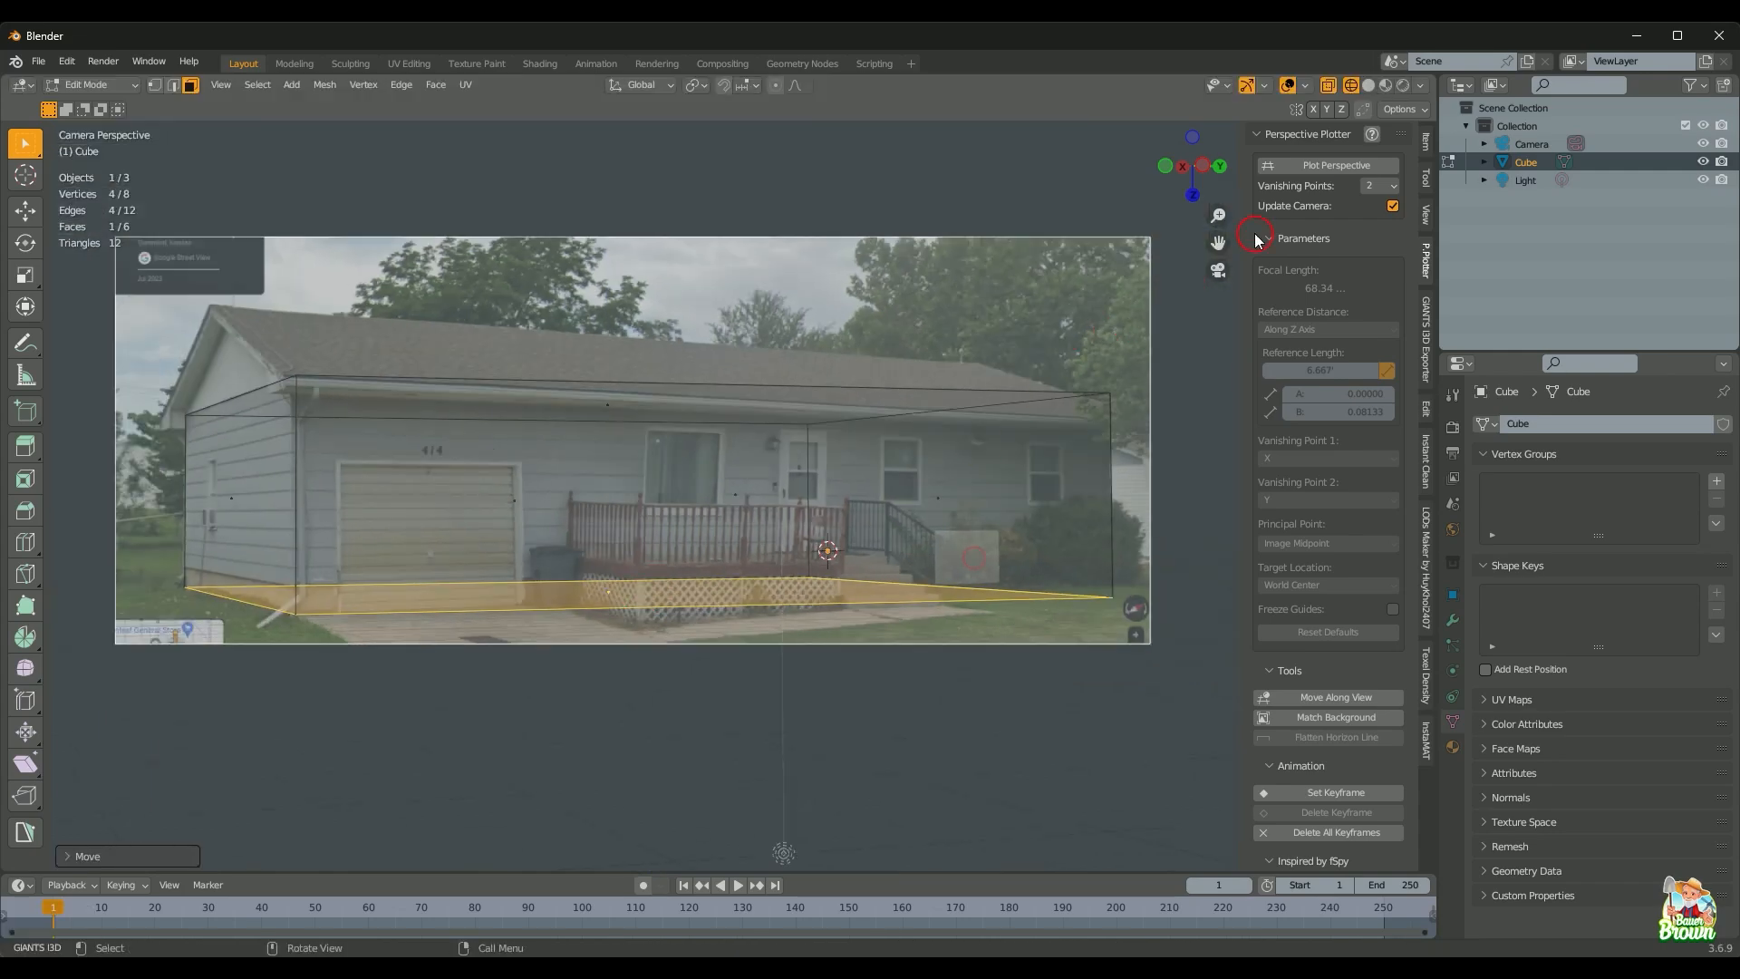
Step: Start Perspective Plotter plotting and align the red vanishing-point guide with the roofline
left_click(1319, 168)
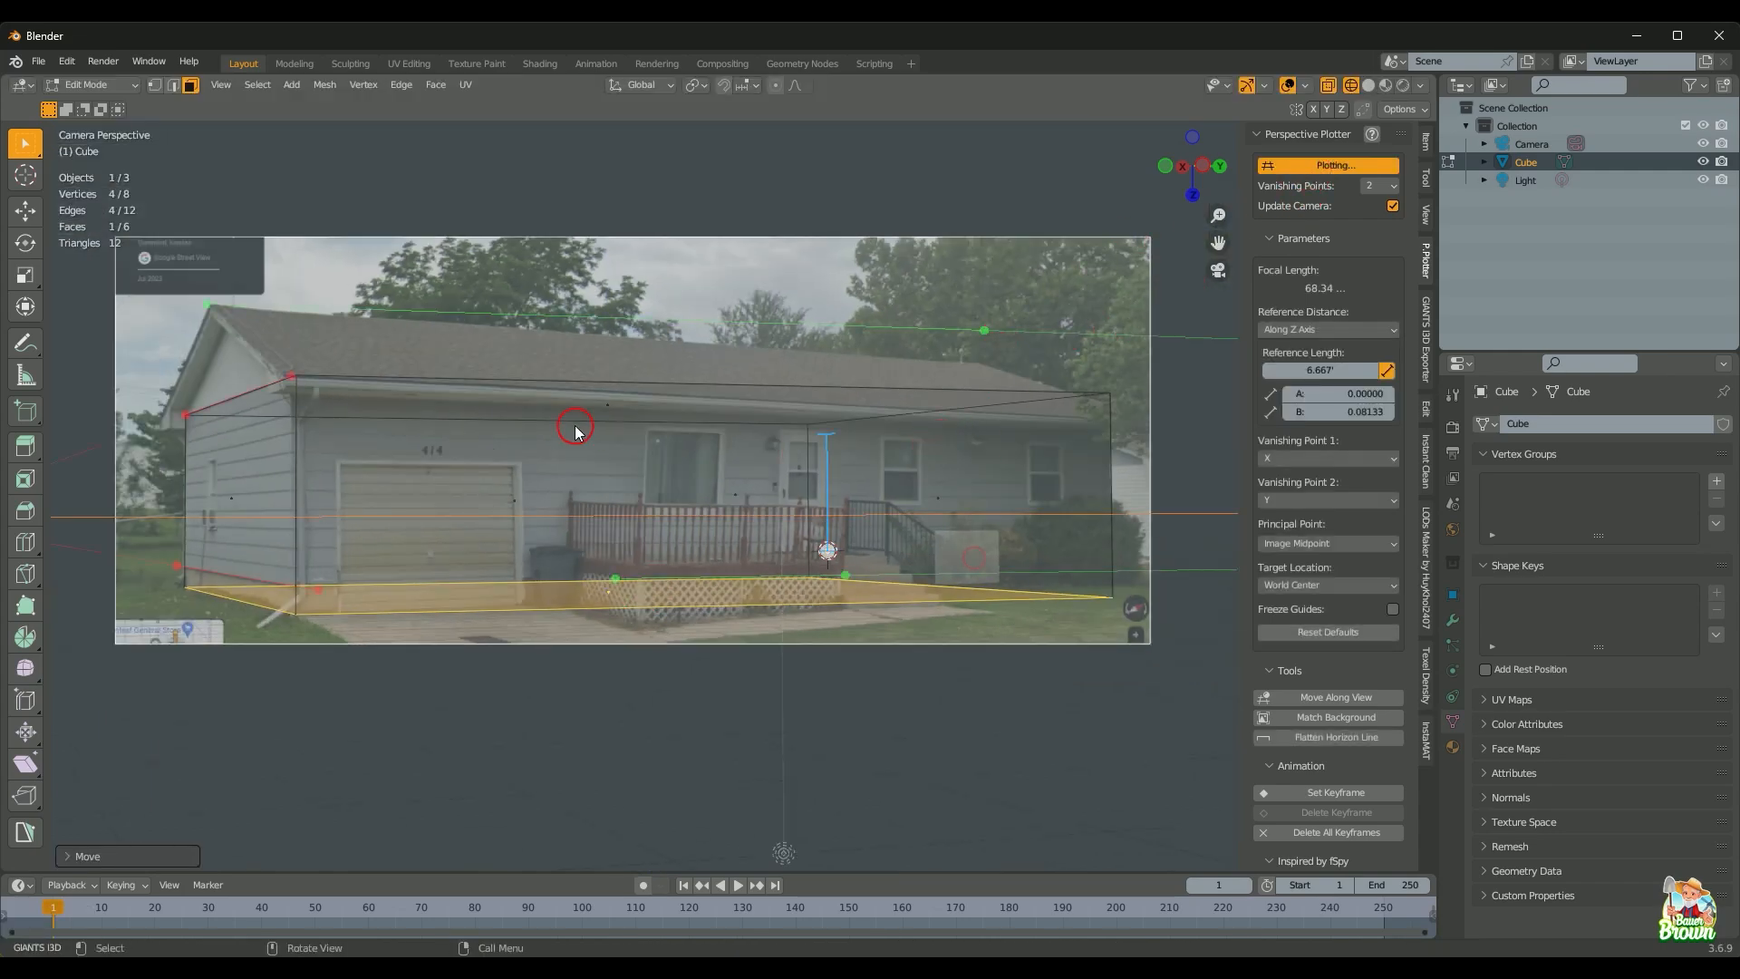
middle_click_drag(580, 427, 793, 579, "shift")
scroll(472, 580, "up", 3)
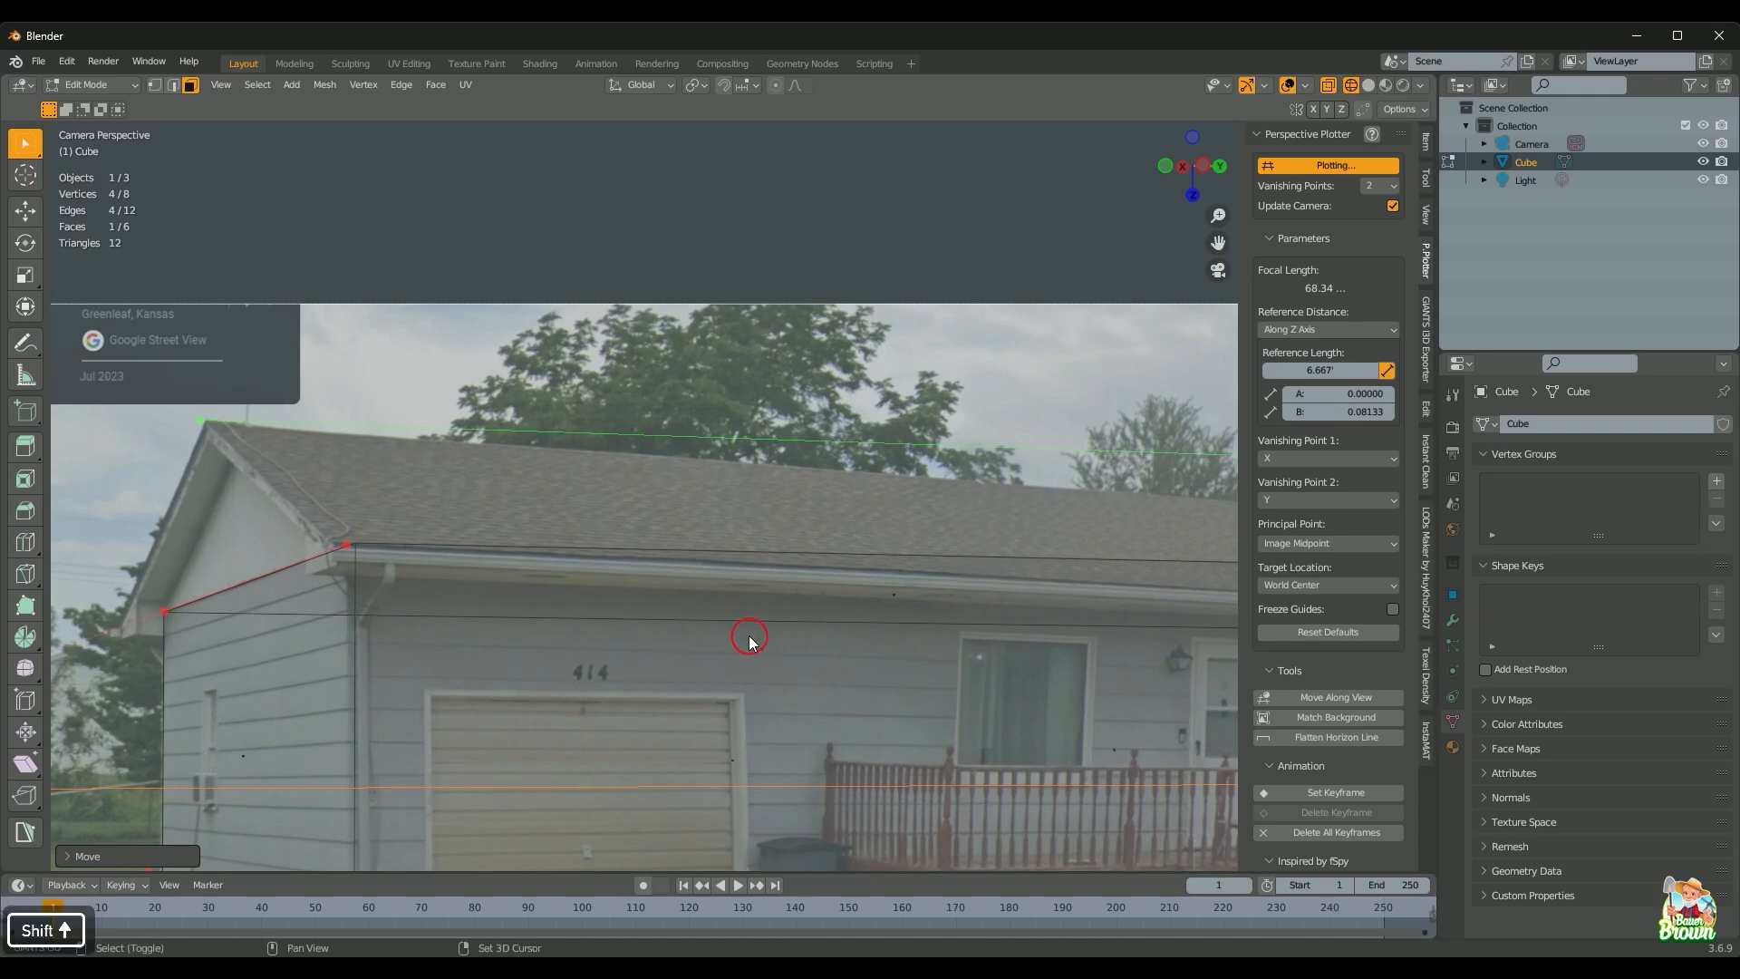
middle_click_drag(749, 634, 438, 575, "shift")
left_click_drag(1097, 414, 1117, 477)
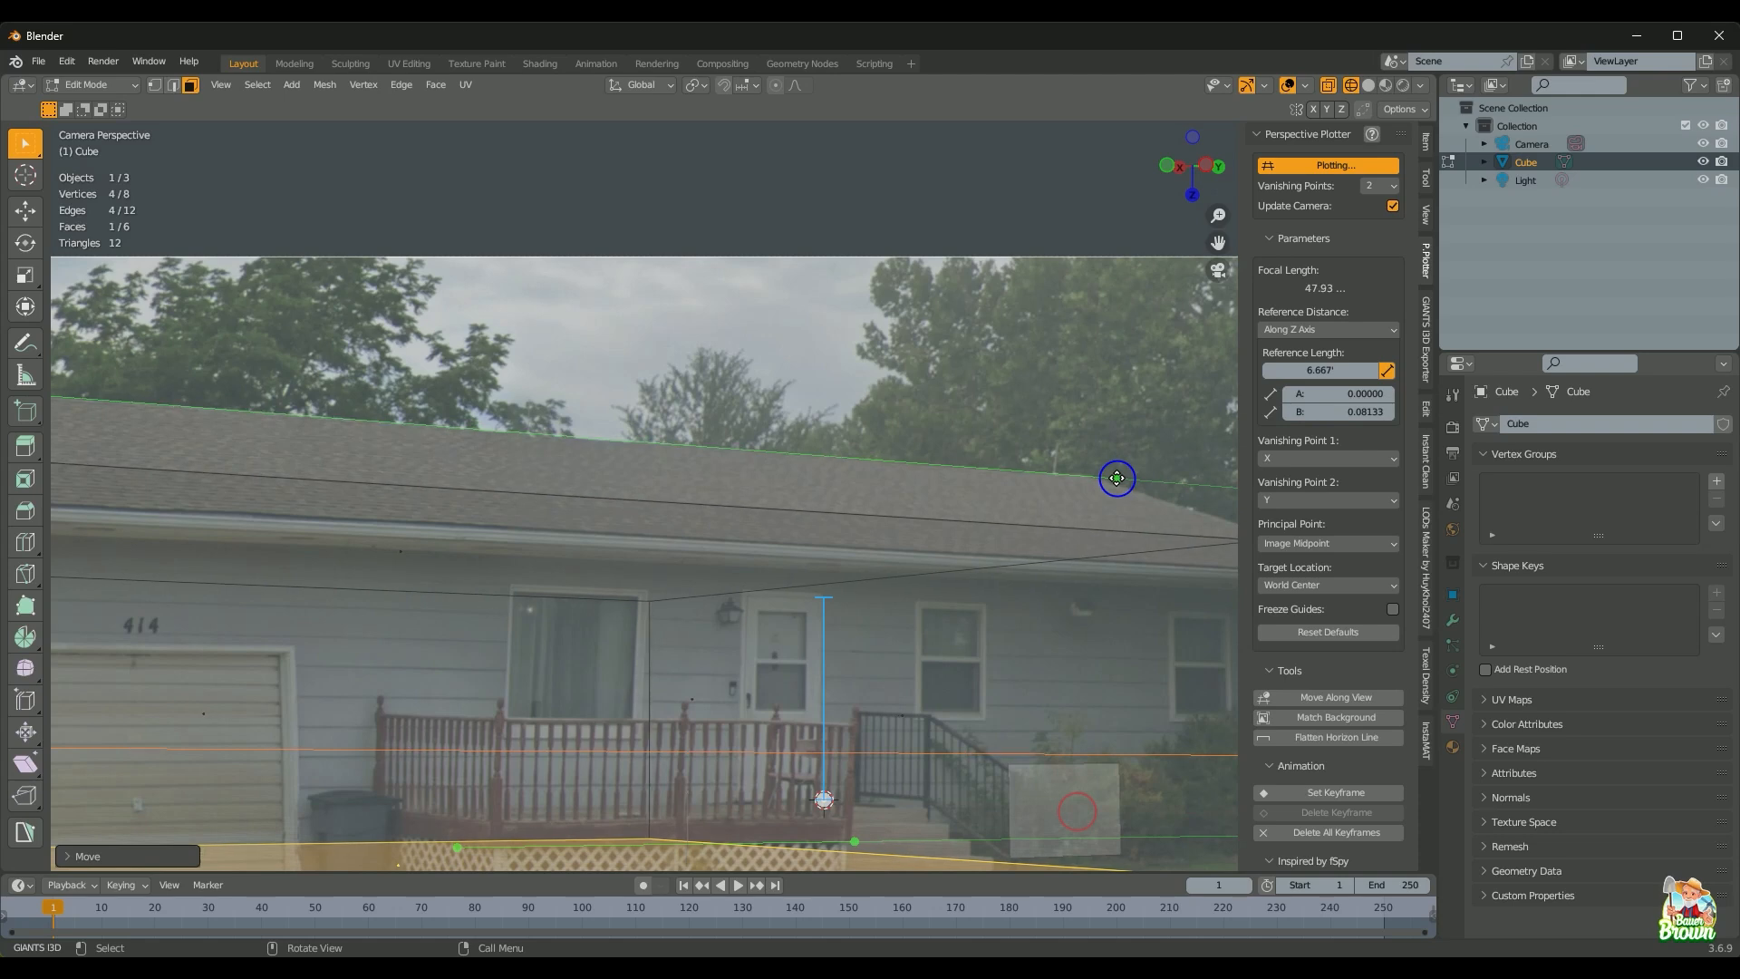
scroll(873, 630, "down", 2)
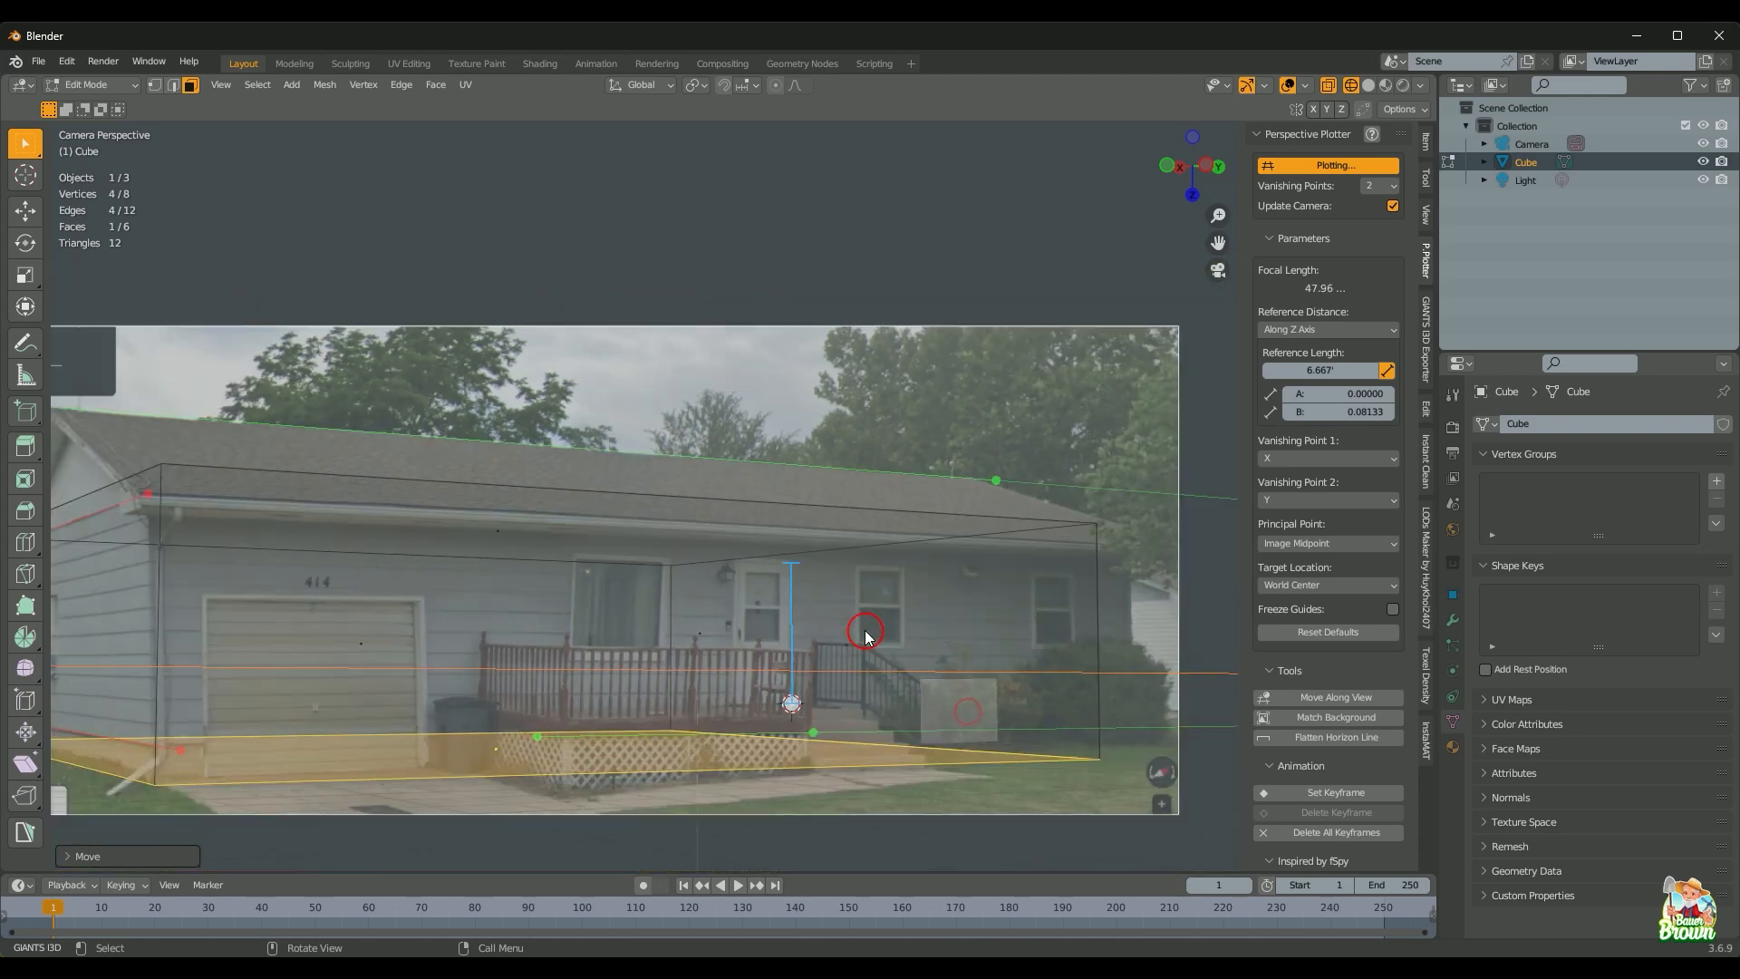
middle_click_drag(857, 682, 897, 571, "shift")
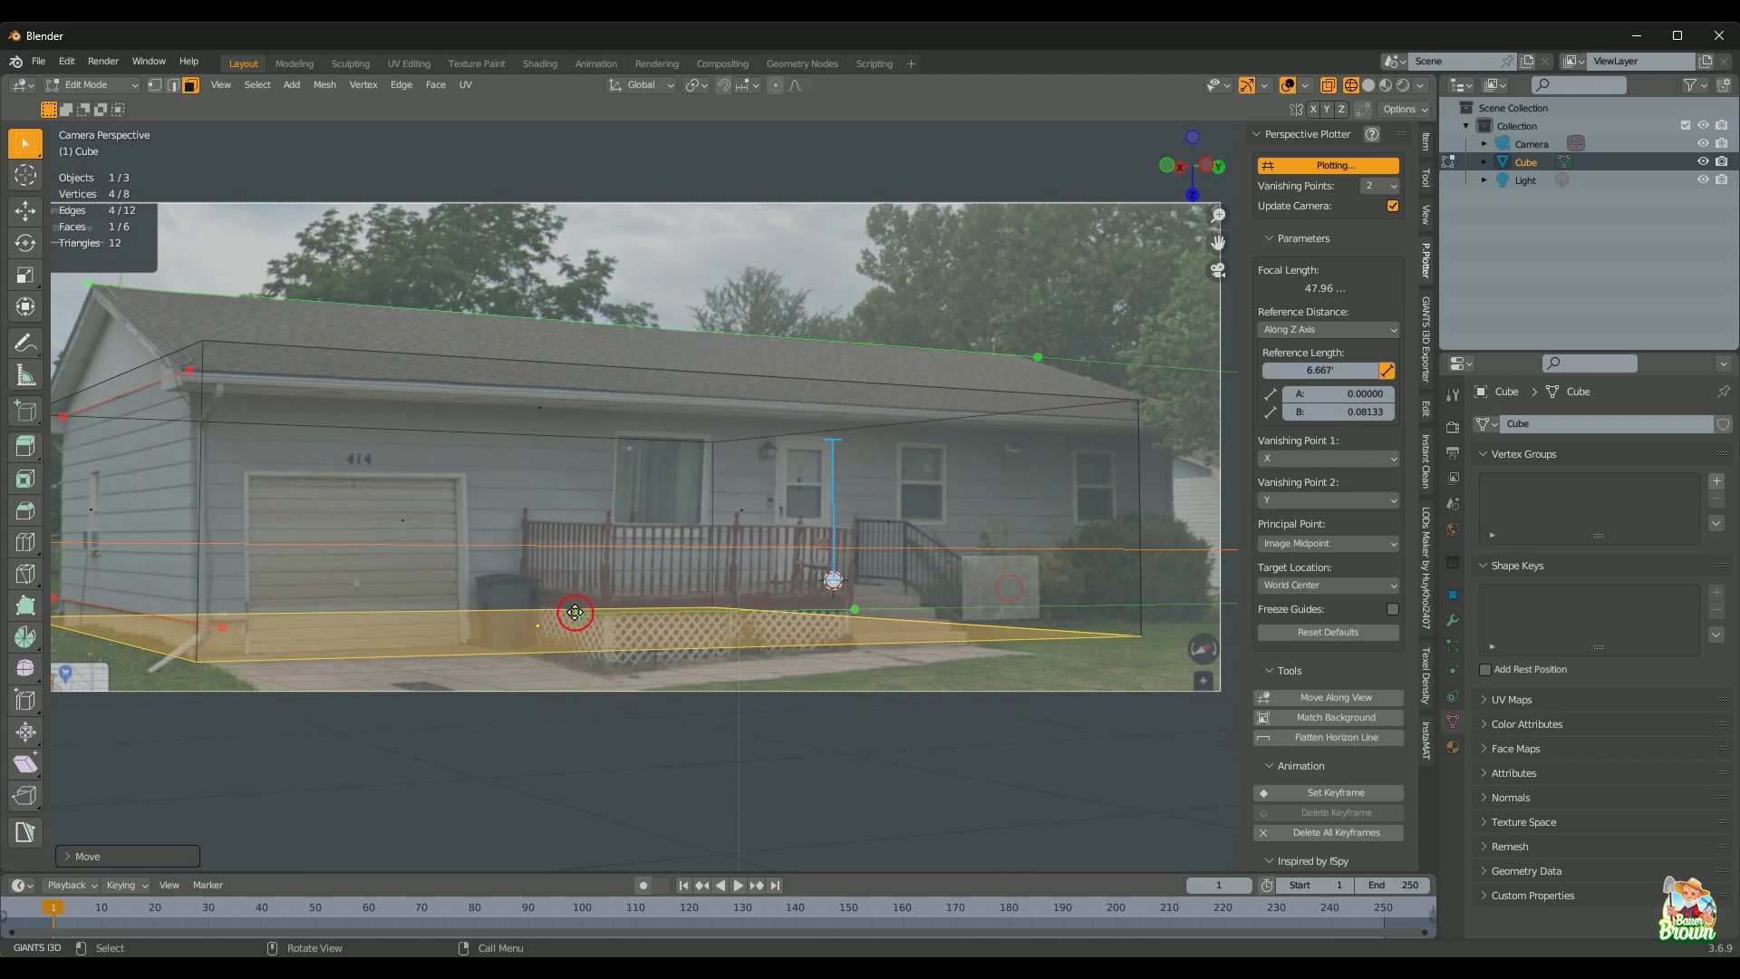
Step: Fit the green guides onto the house's base edges, re-solving the camera to 43.26 focal length
left_click_drag(578, 616, 172, 656)
left_click_drag(857, 608, 1182, 614)
scroll(269, 616, "up", 5)
middle_click_drag(268, 617, 590, 444, "shift")
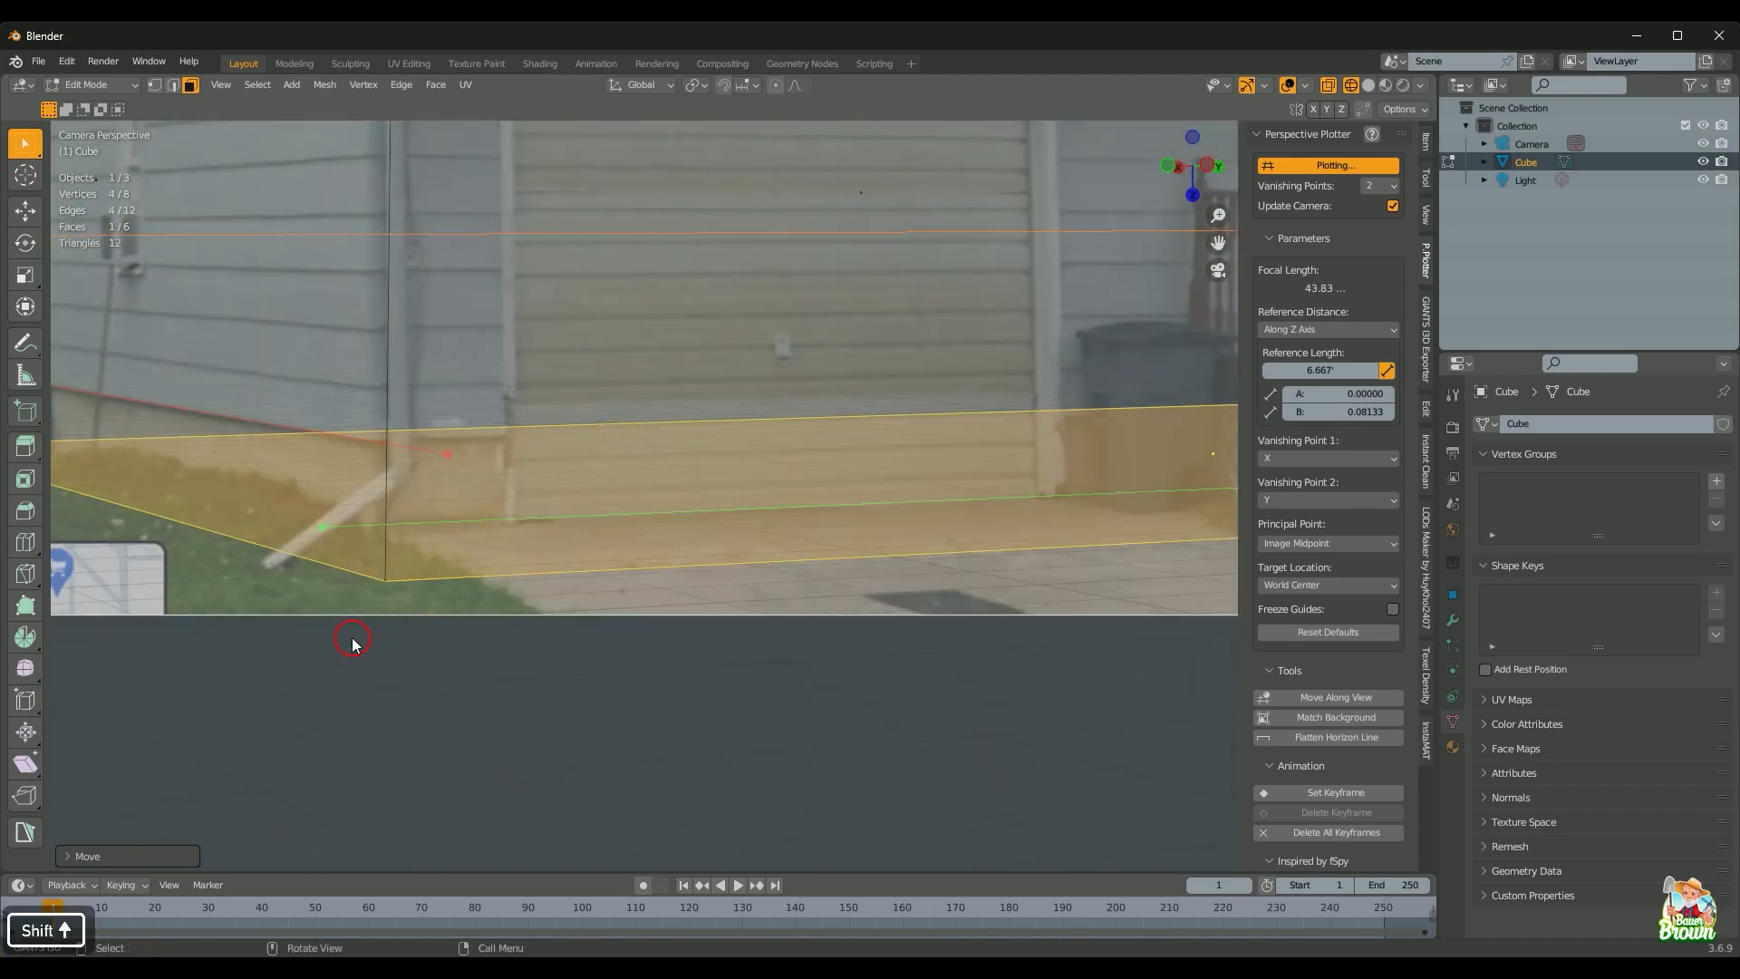
left_click_drag(330, 532, 326, 536)
scroll(920, 561, "down", 2)
middle_click_drag(918, 589, 683, 750, "shift")
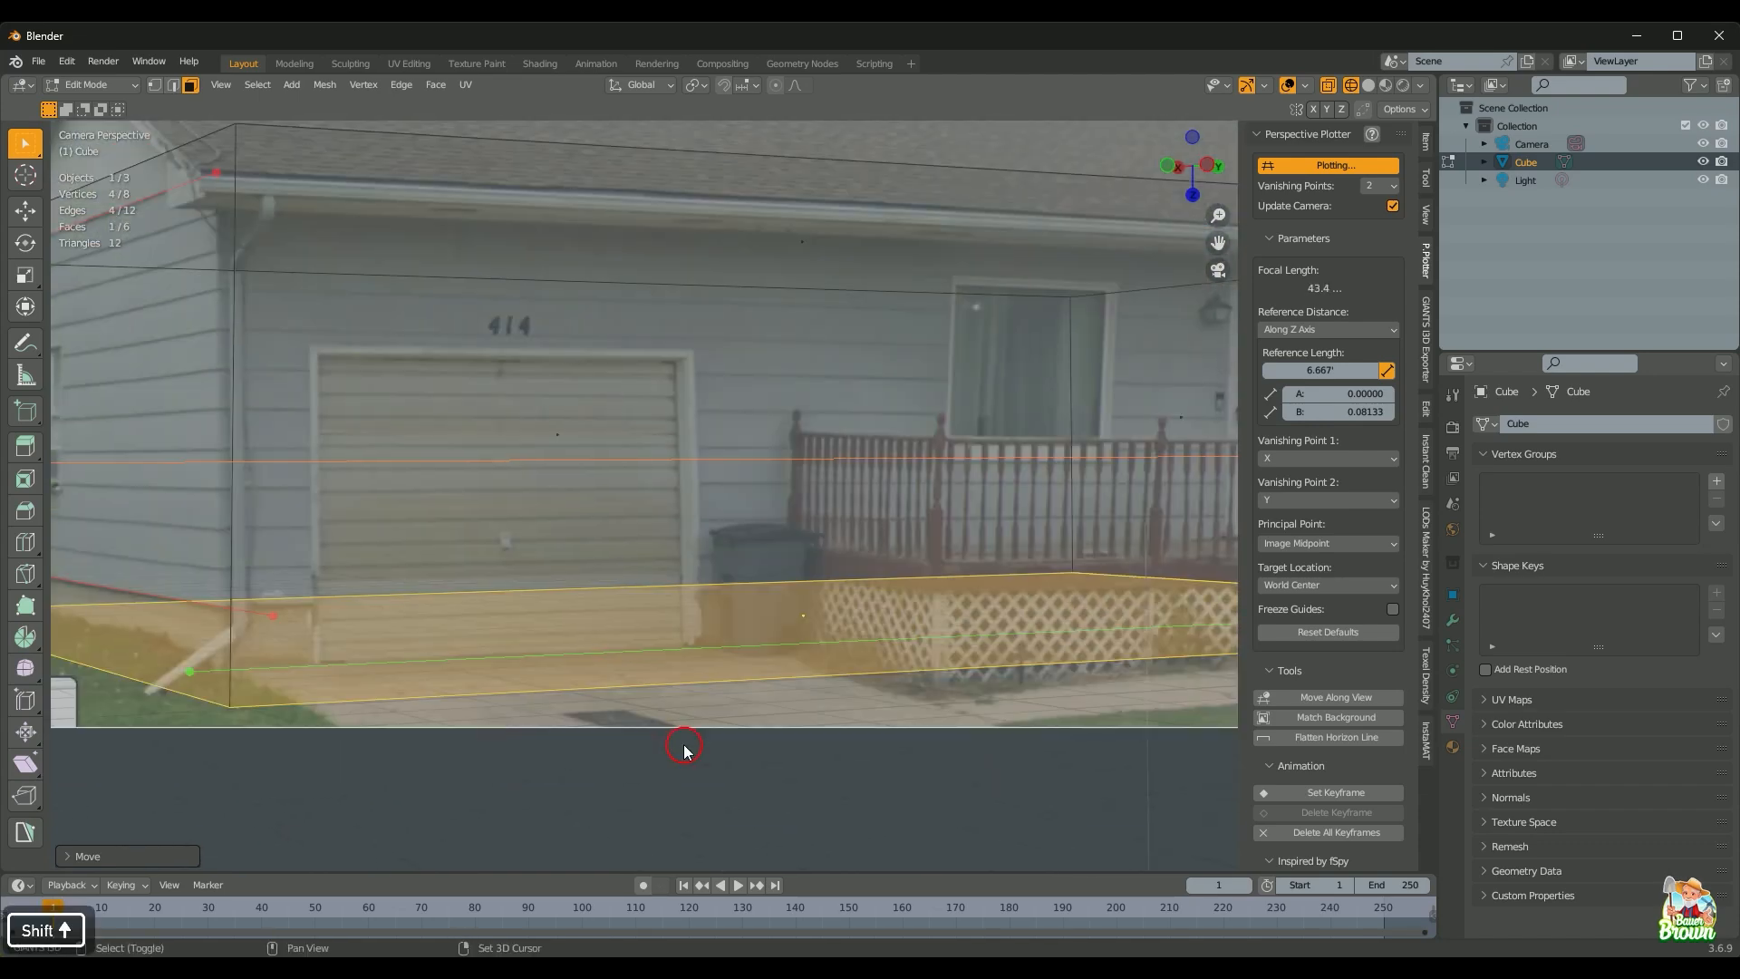
scroll(683, 749, "down", 4)
middle_click_drag(890, 711, 743, 711, "shift")
left_click_drag(1123, 543, 1127, 535, "shift")
Step: Deselect the bottom face and recentre the whole photo frame in view
scroll(598, 629, "up", 5)
middle_click_drag(489, 652, 1018, 697, "shift")
scroll(738, 649, "down", 1)
scroll(1018, 696, "down", 3)
middle_click_drag(1169, 636, 680, 691, "shift")
scroll(680, 691, "down", 2)
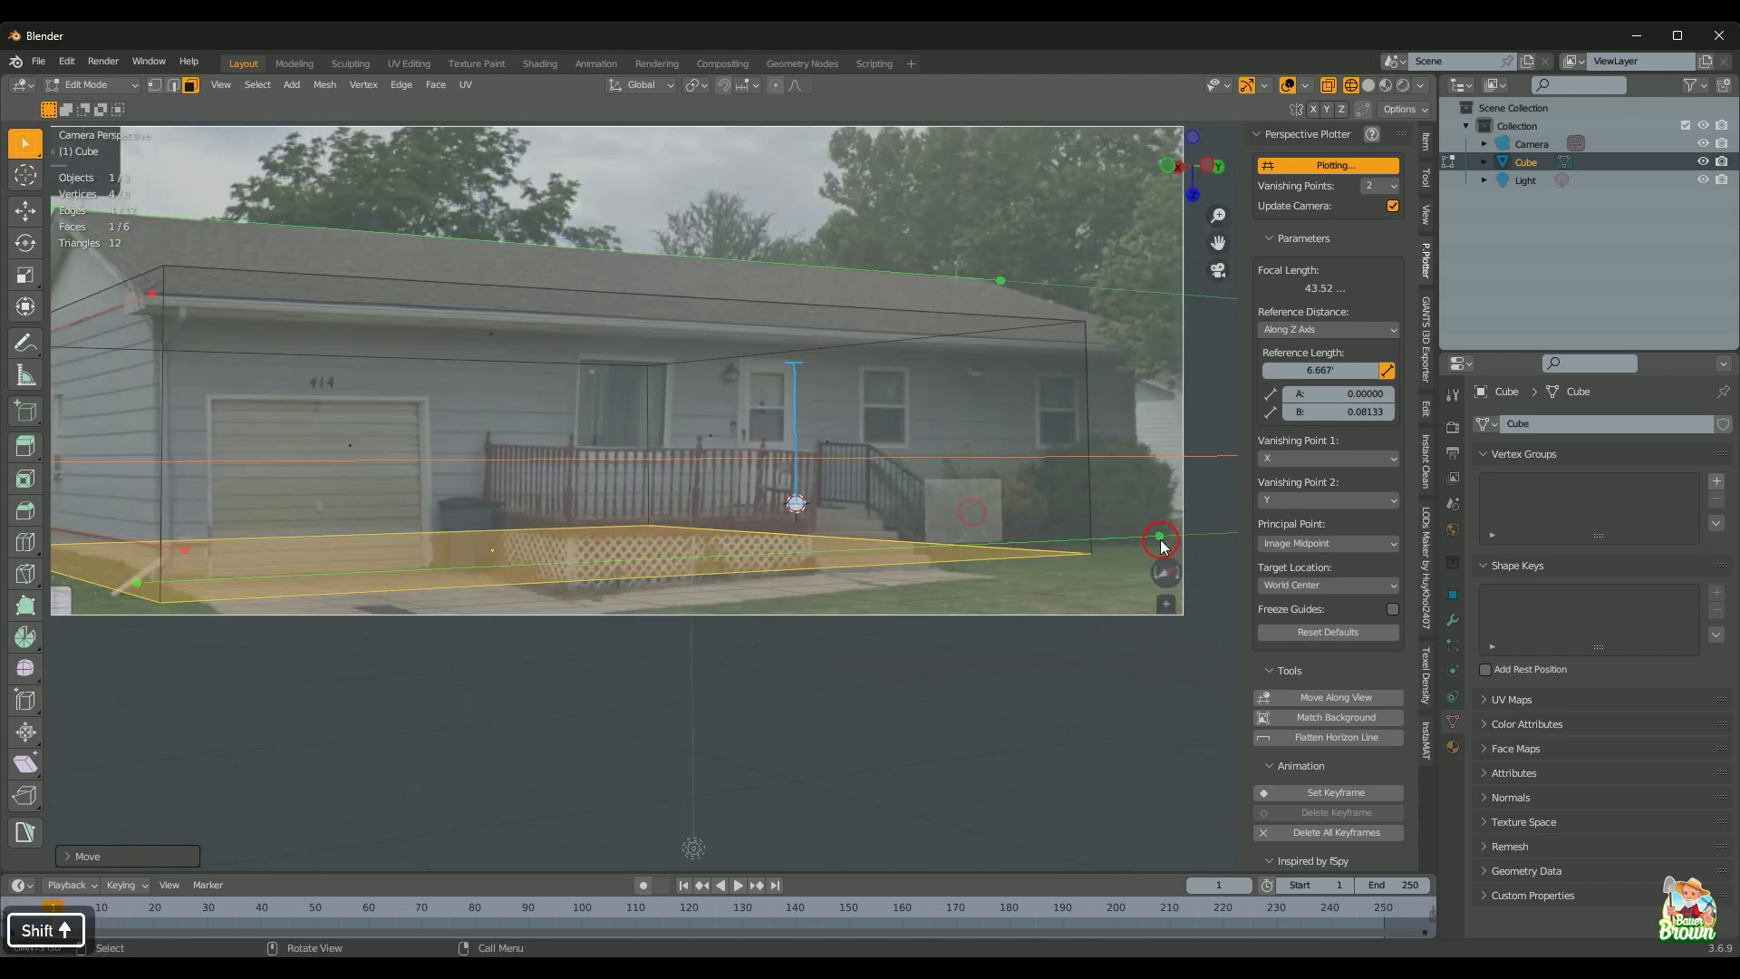
left_click(1160, 534)
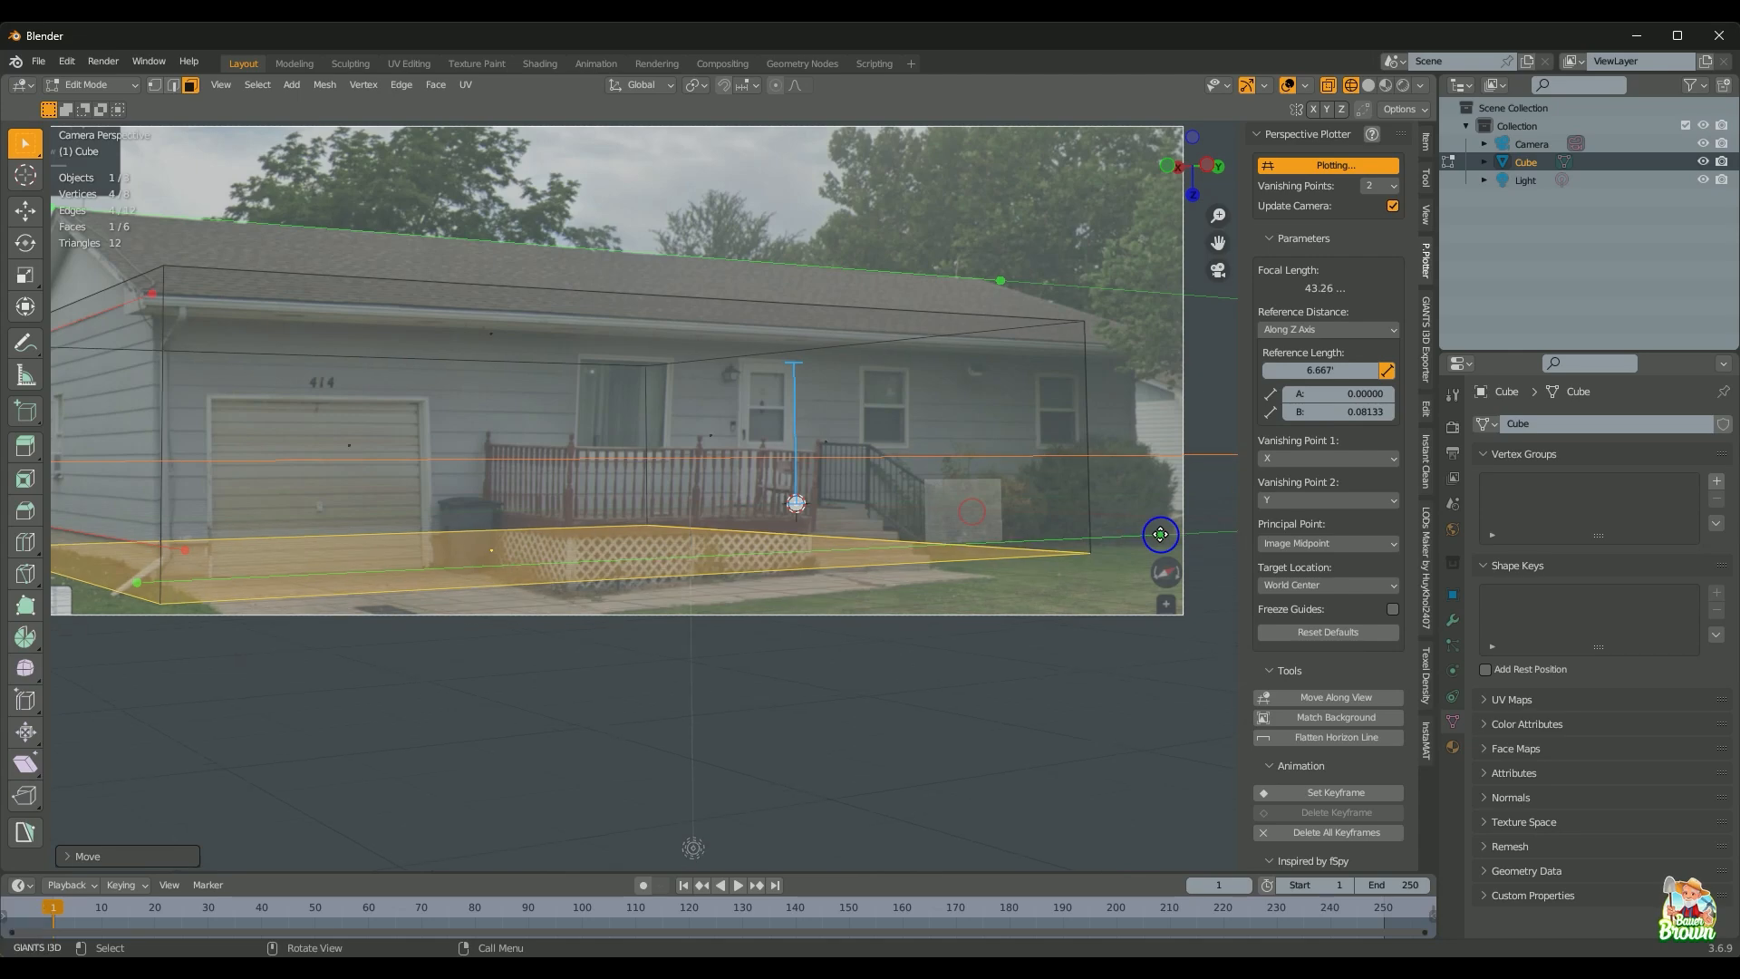
left_click(726, 610)
scroll(610, 614, "down", 2)
middle_click_drag(610, 613, 802, 761, "shift")
scroll(740, 681, "up", 3)
scroll(757, 752, "up", 1)
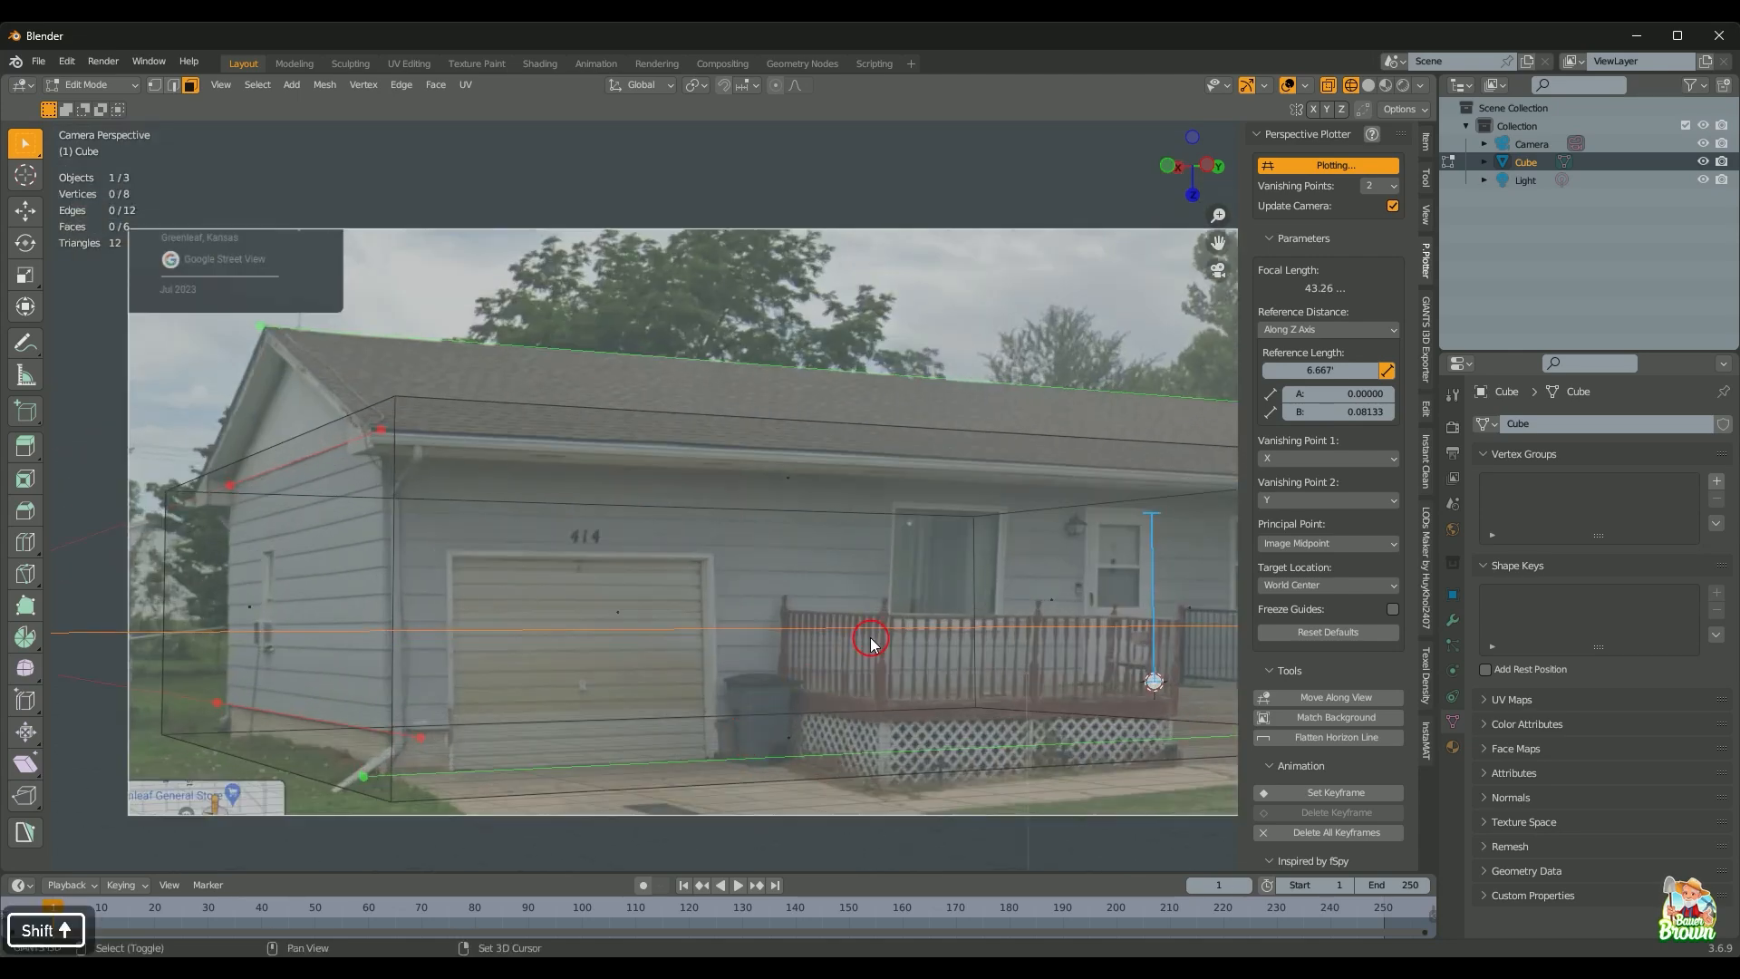
middle_click_drag(871, 643, 979, 544, "shift")
scroll(979, 544, "down", 1)
Step: Move the top face along Z to the eave and shift the long front face along X
left_click(885, 392)
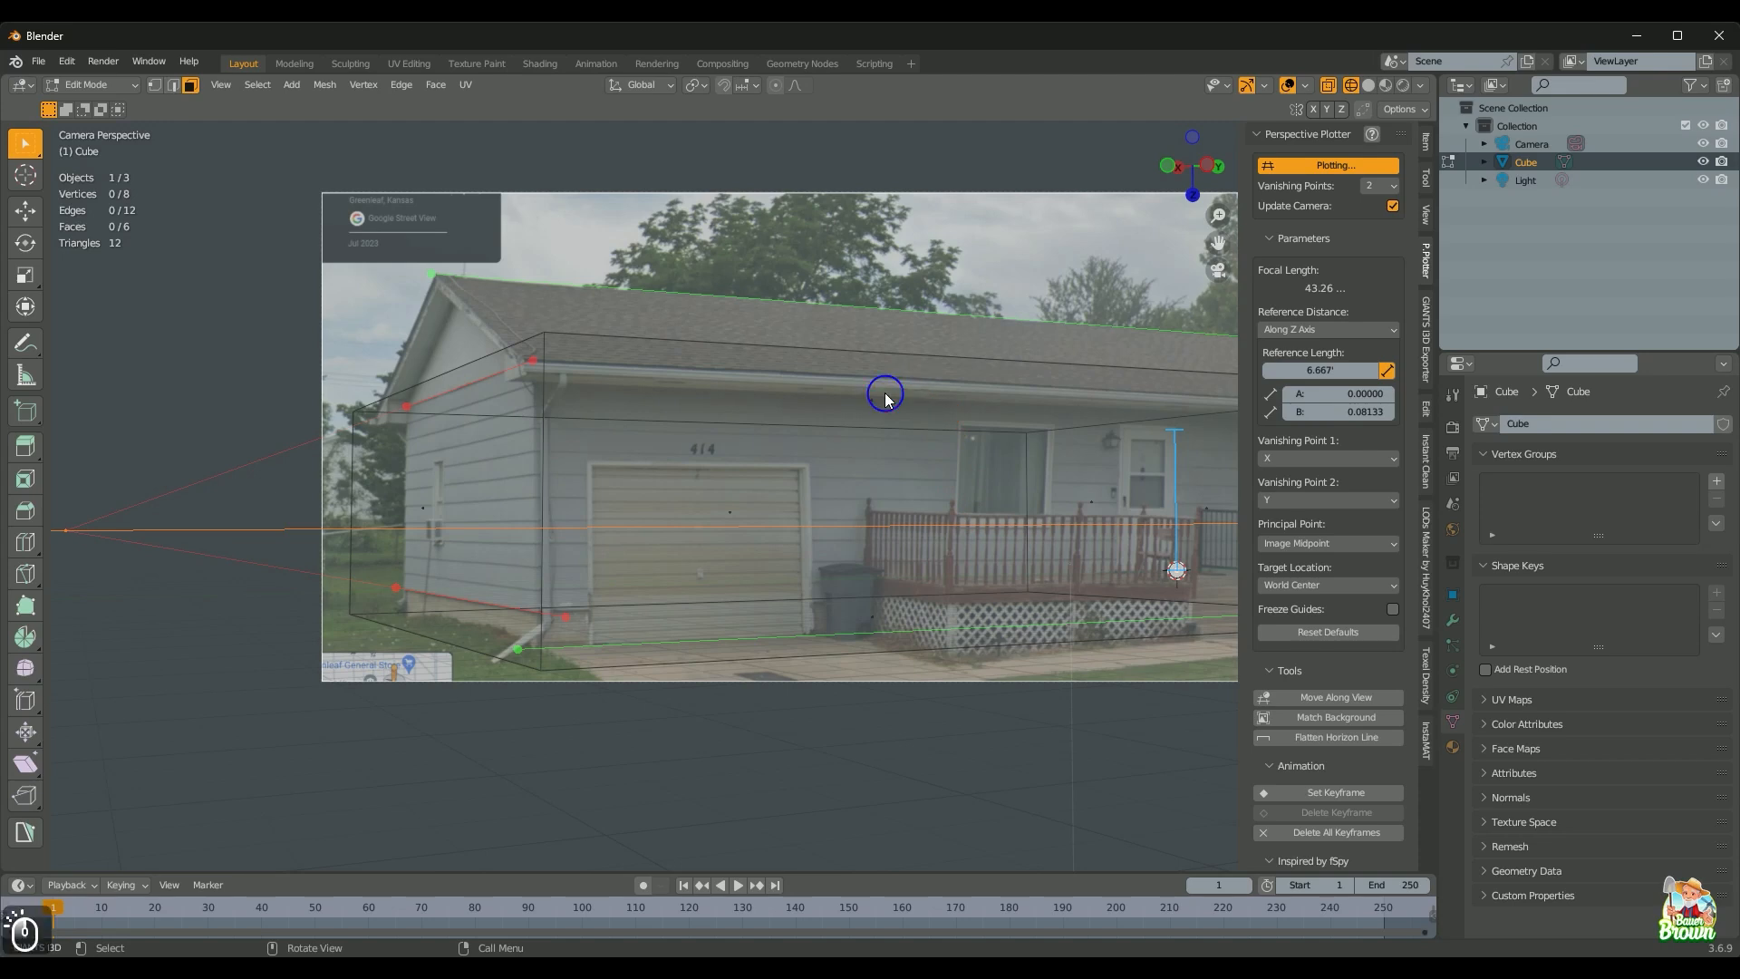
key("g")
key("z")
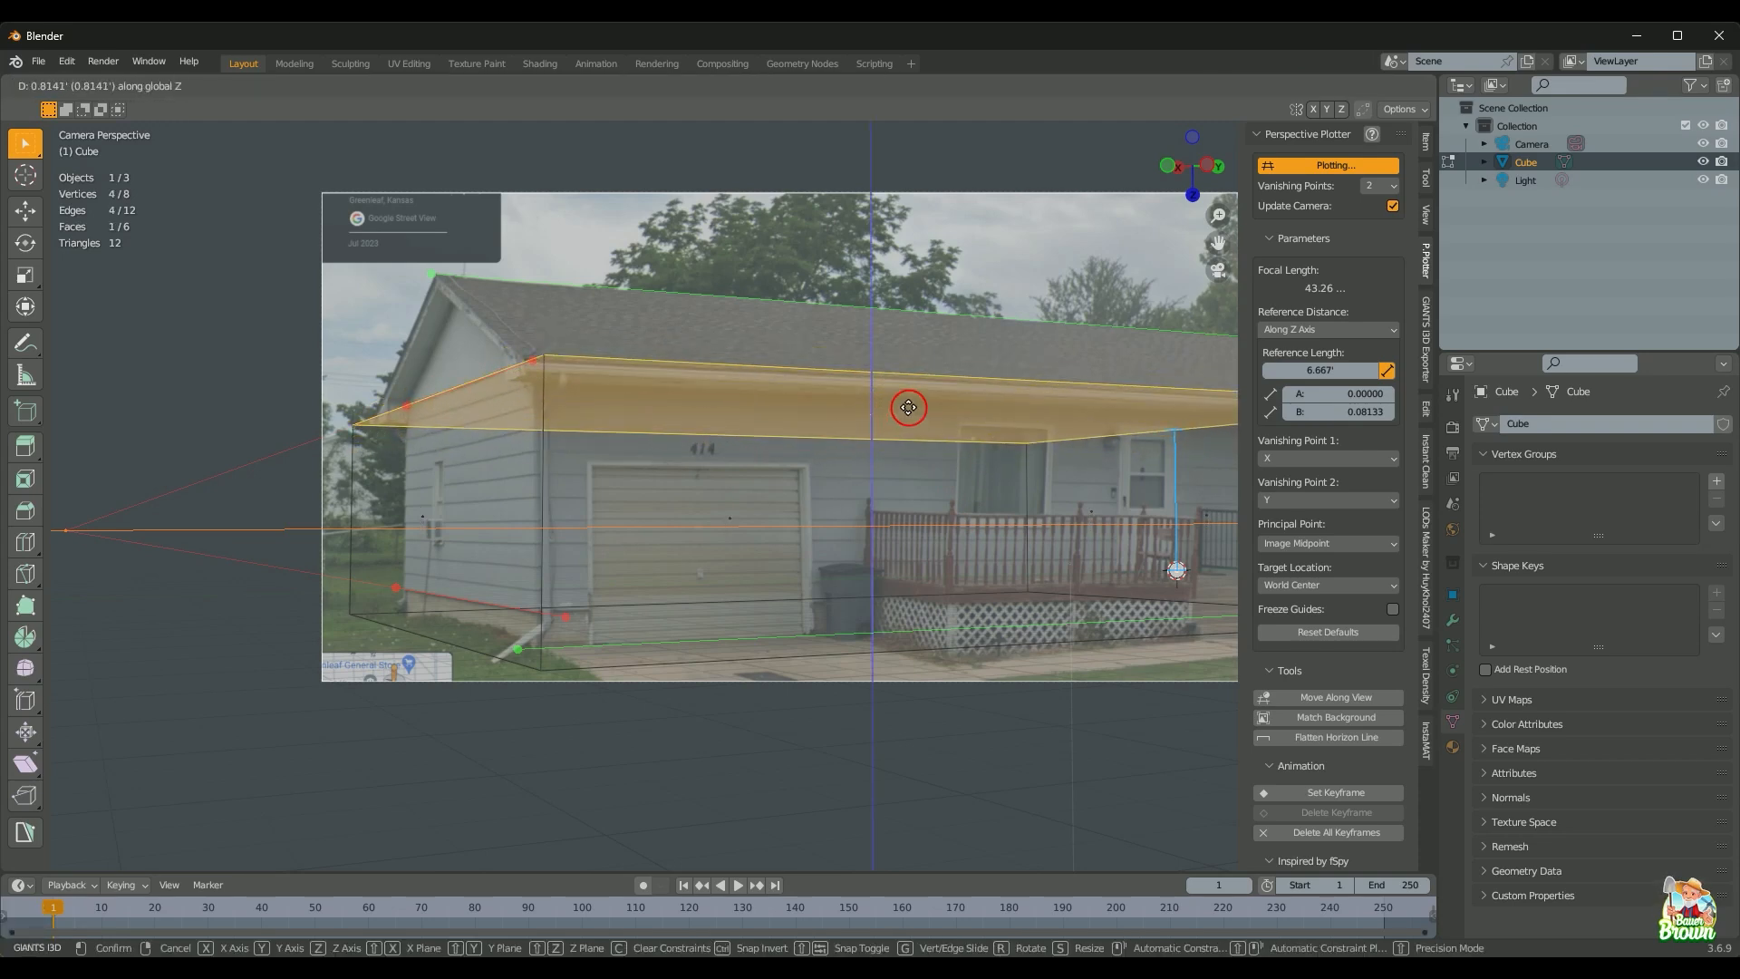
left_click(909, 412)
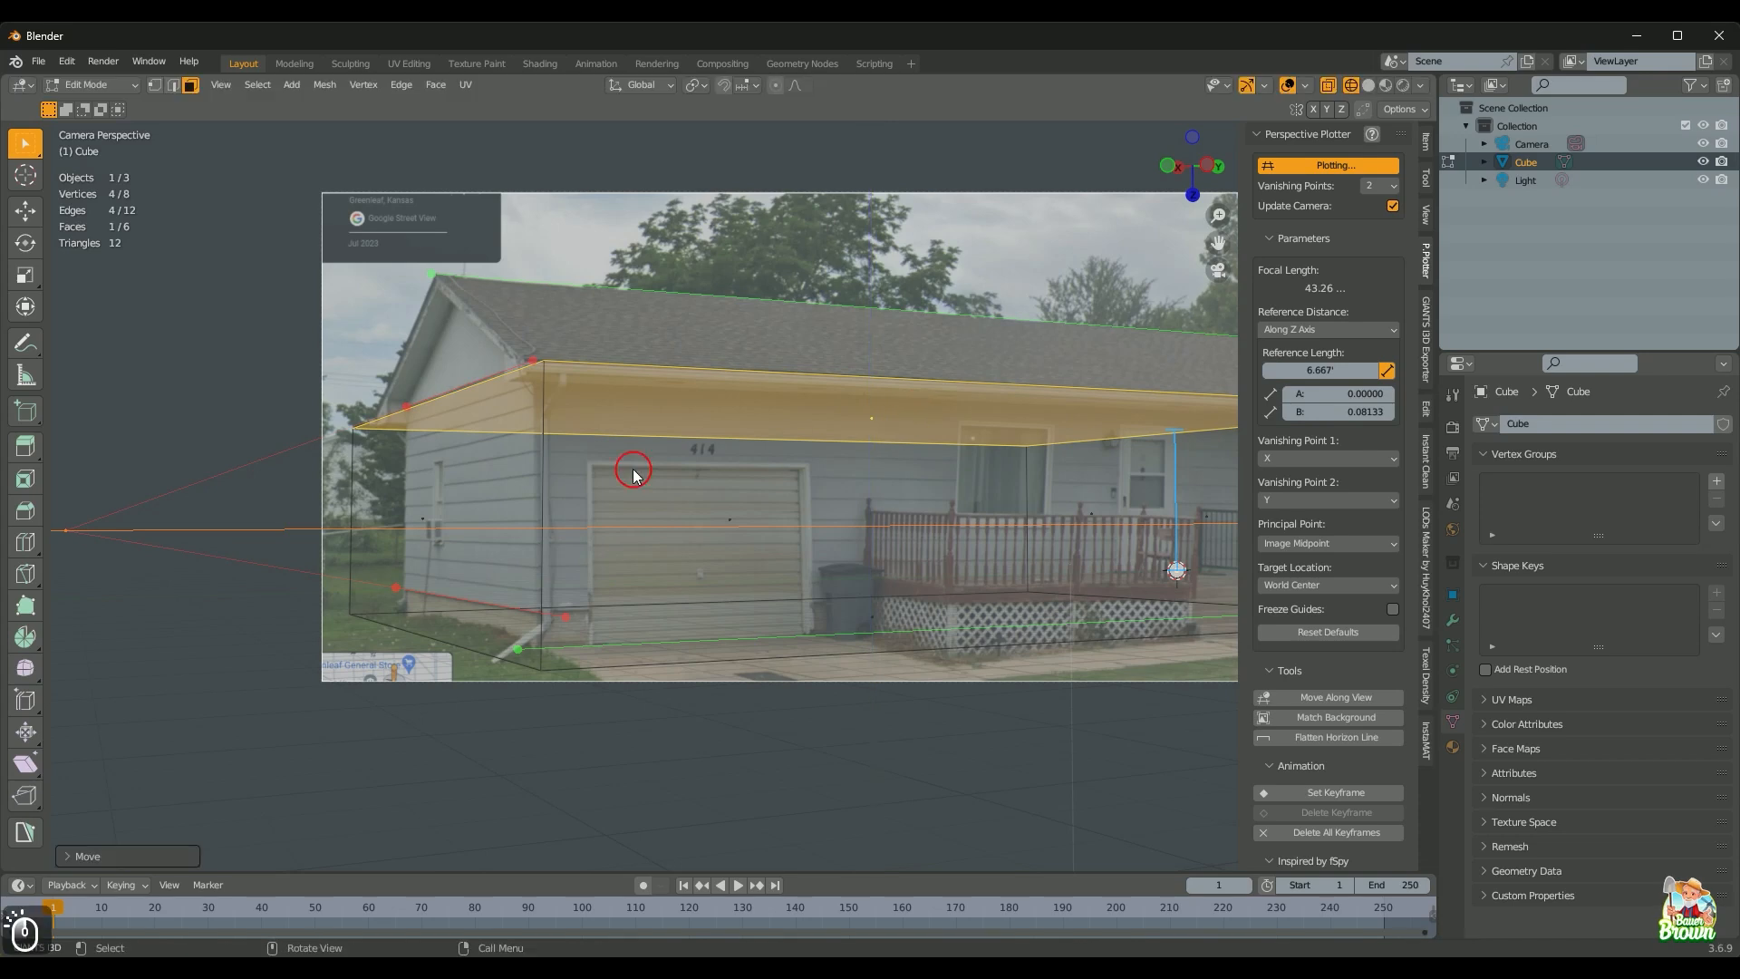
left_click(430, 525)
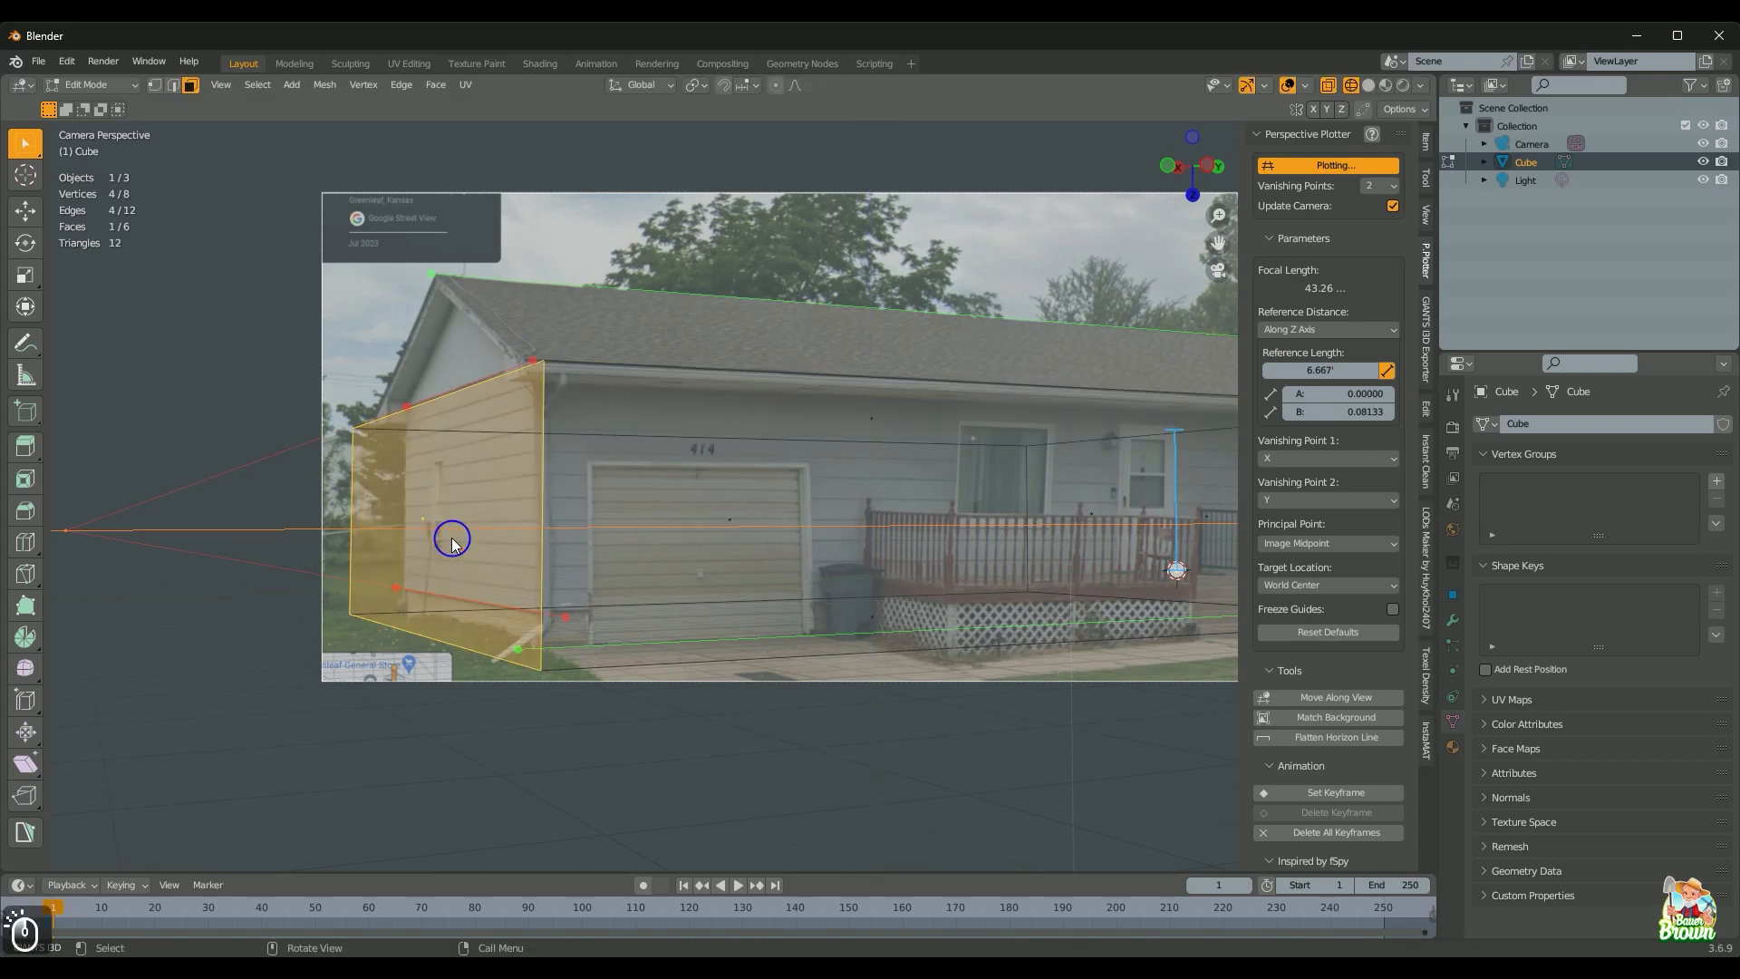
left_click(734, 537)
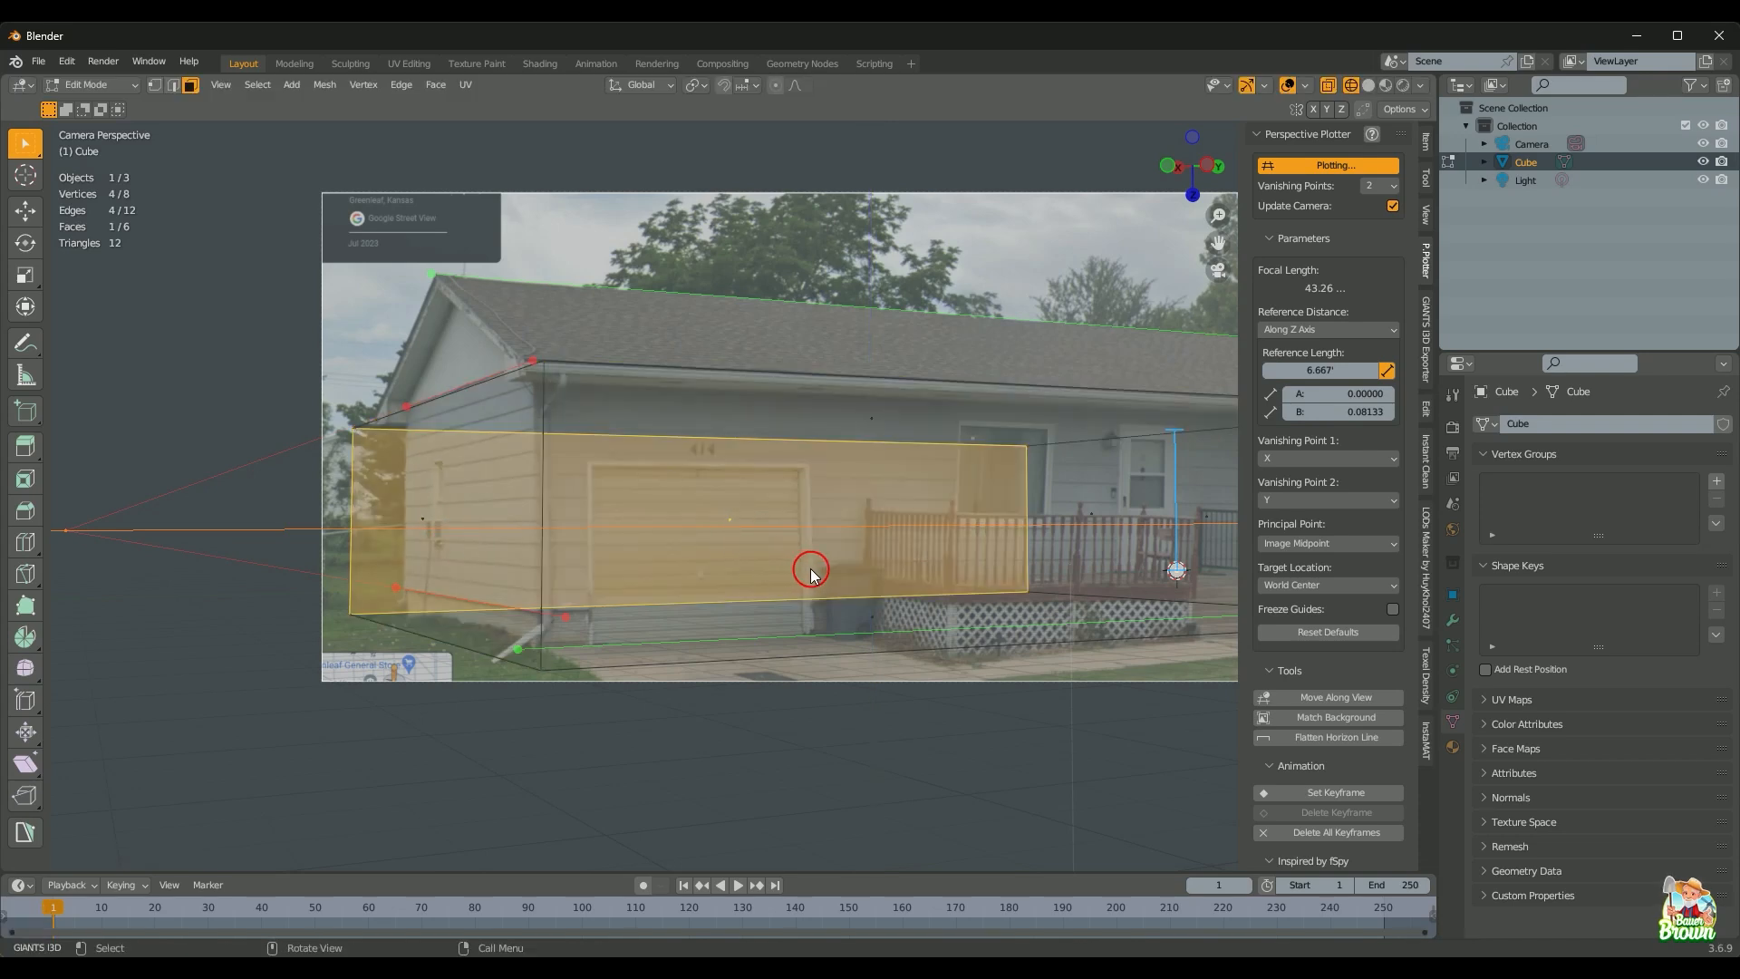
key("g")
key("x")
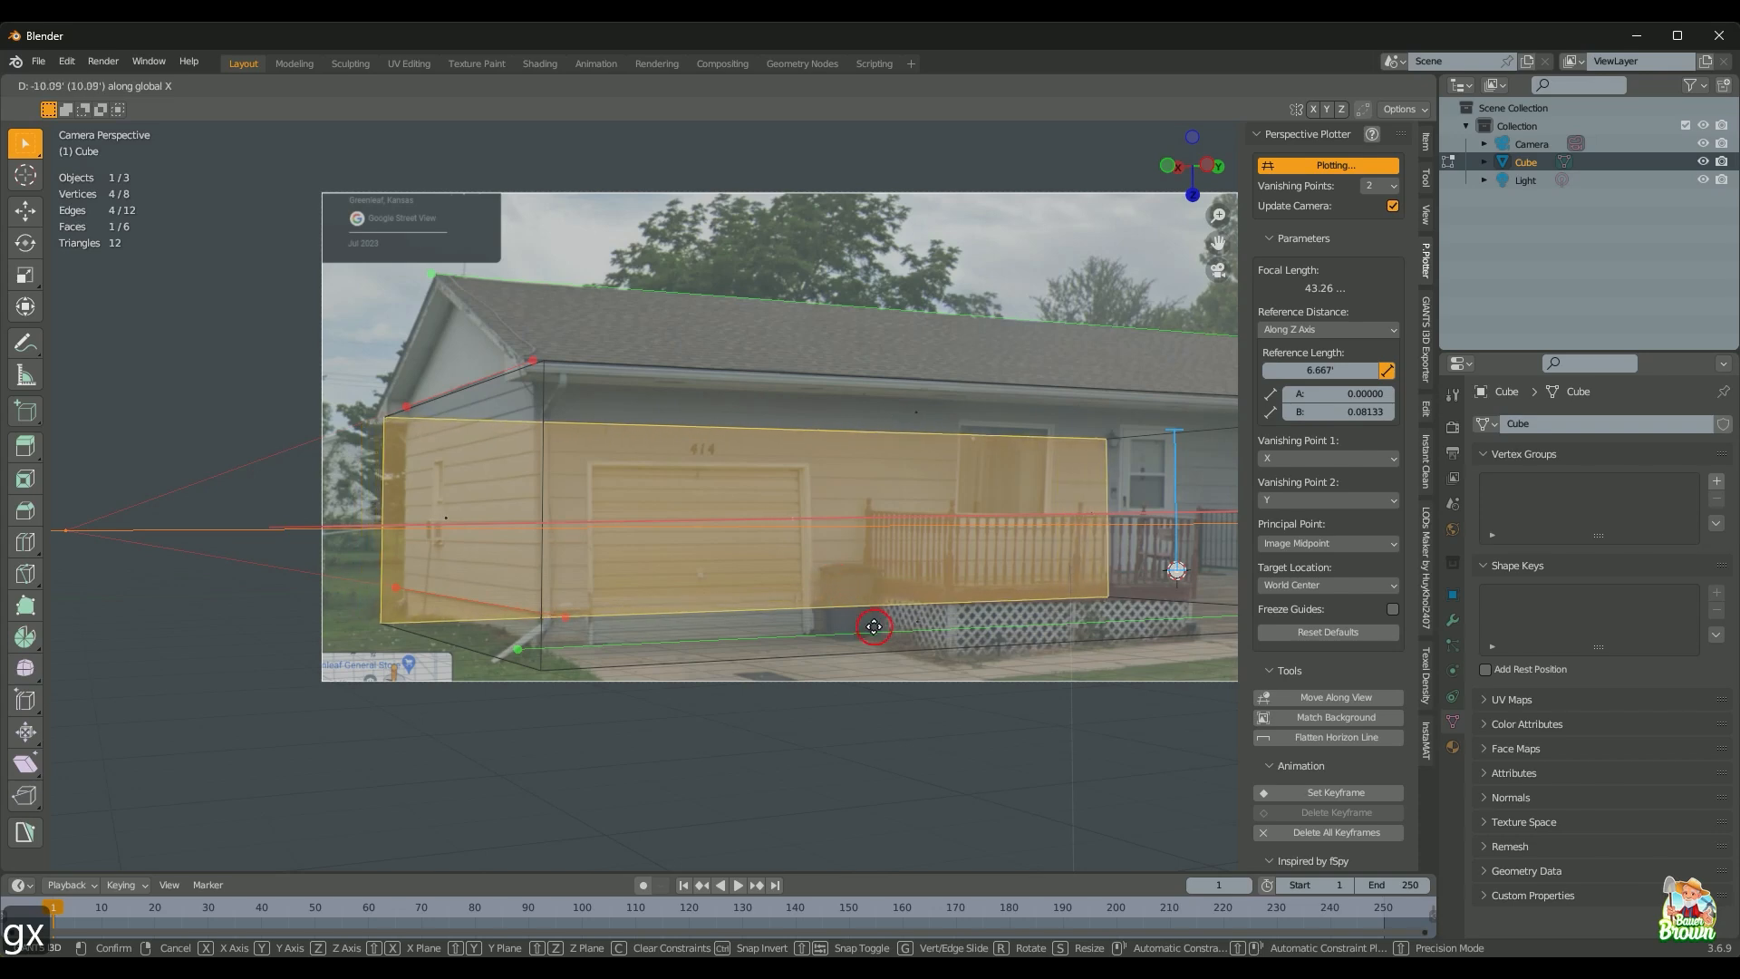
left_click(920, 691)
middle_click_drag(871, 645, 609, 605, "shift")
Step: Push the right end face about 3.5 ft along Y to the house's far corner
left_click(1016, 497)
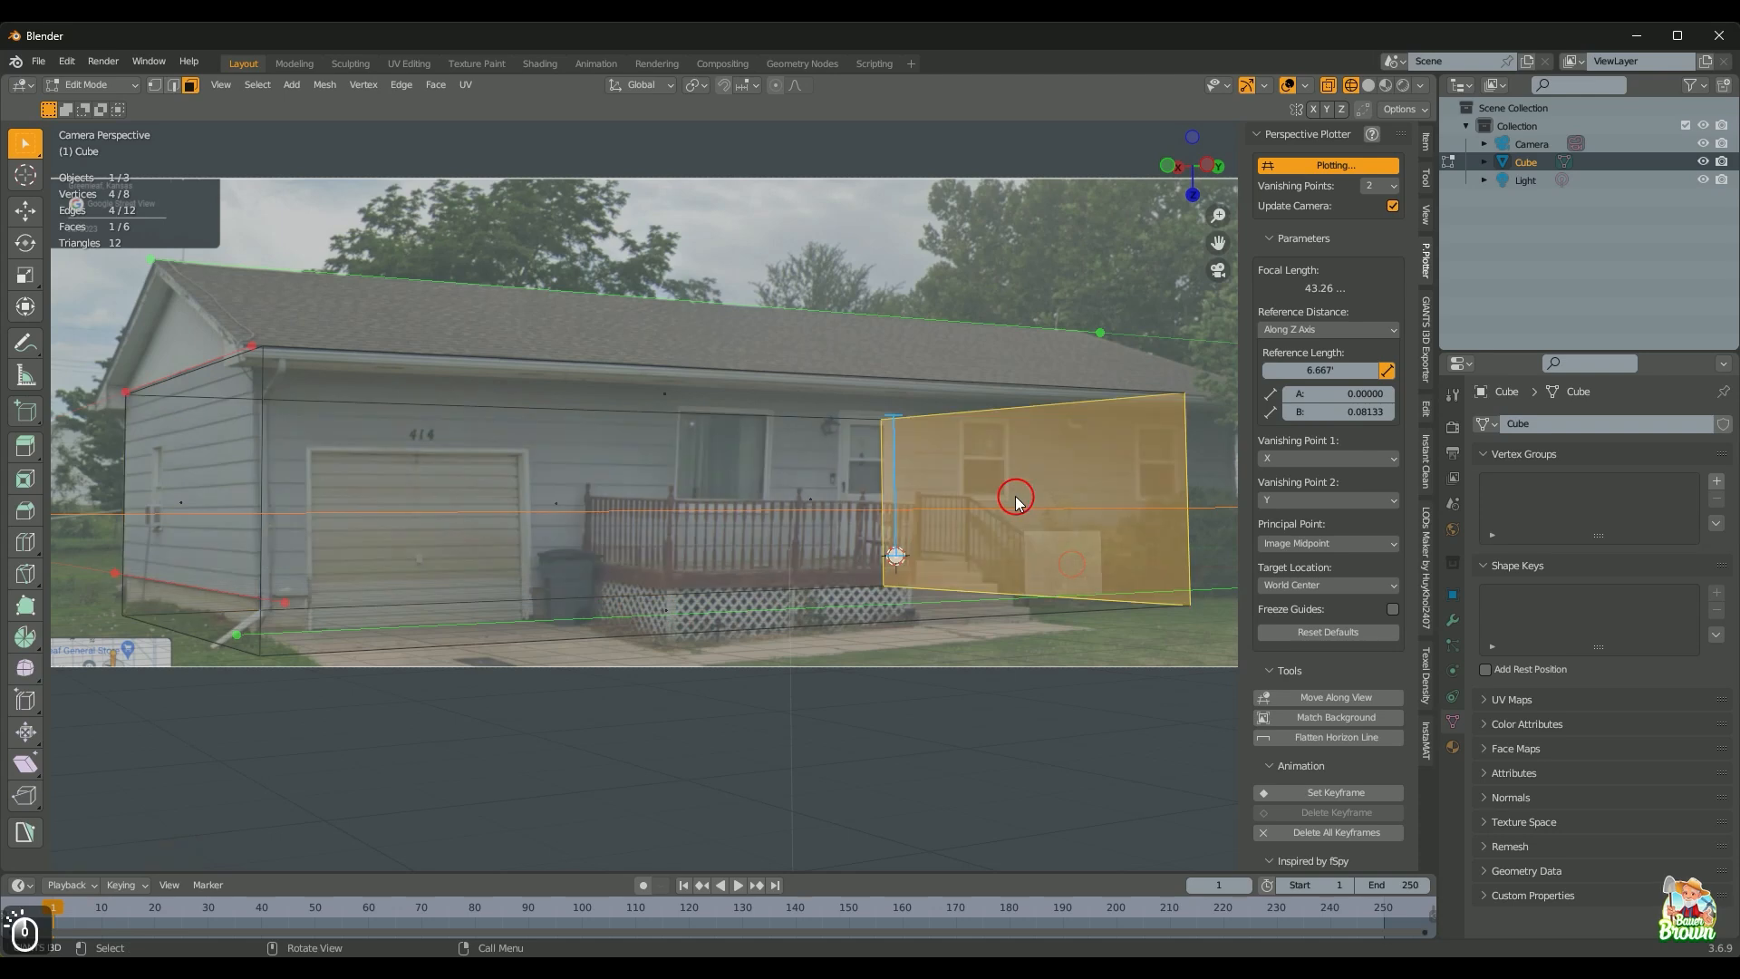
key("g")
key("y")
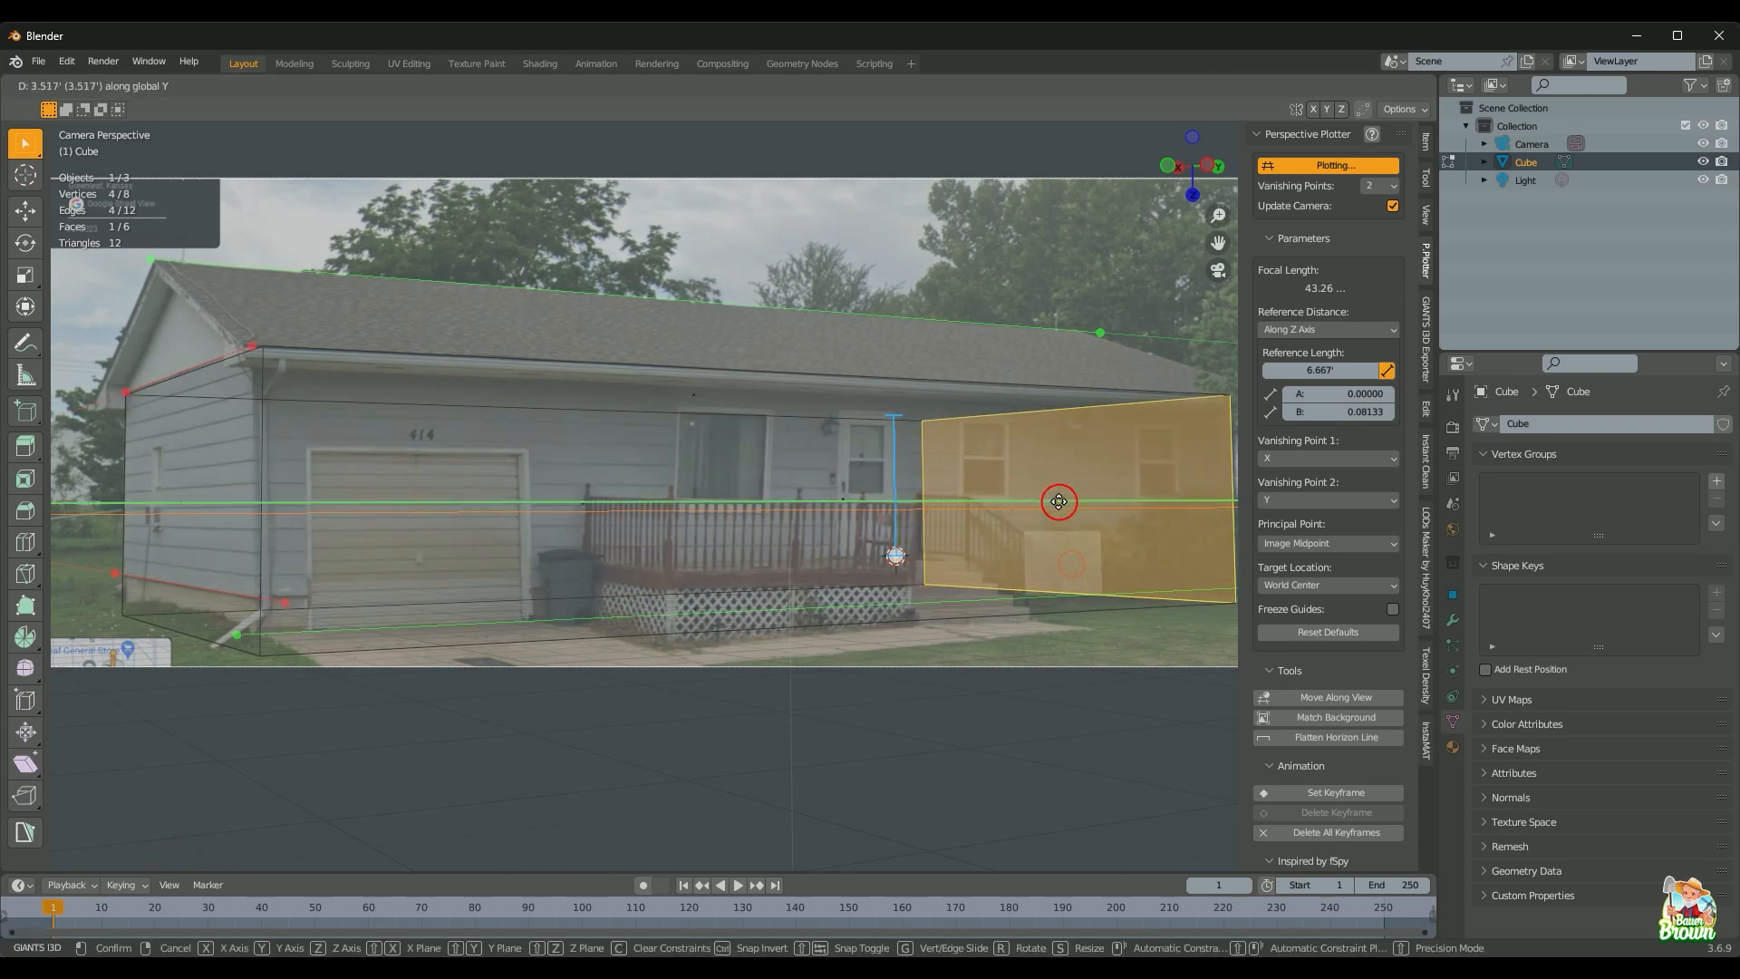
left_click(1066, 505)
middle_click_drag(886, 498, 1088, 454, "shift")
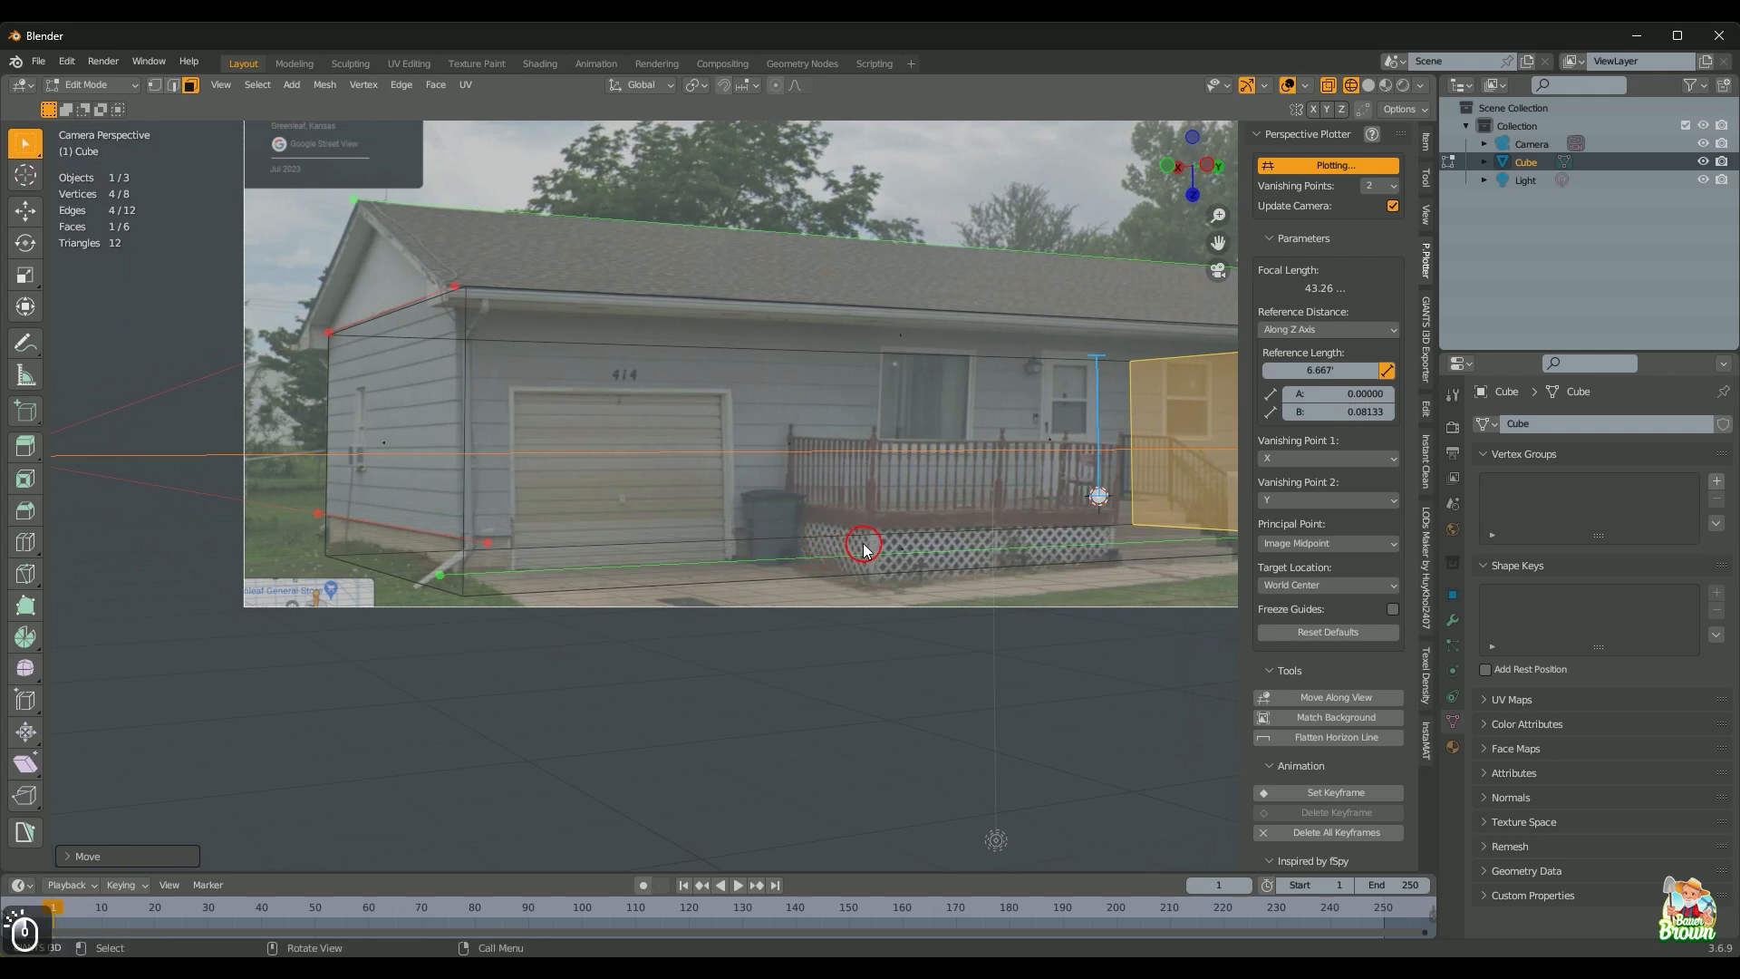
Step: Move the bottom face along Z down to ground level
left_click(862, 545)
key("g")
key("z")
left_click(940, 547)
middle_click_drag(833, 540, 572, 564, "shift")
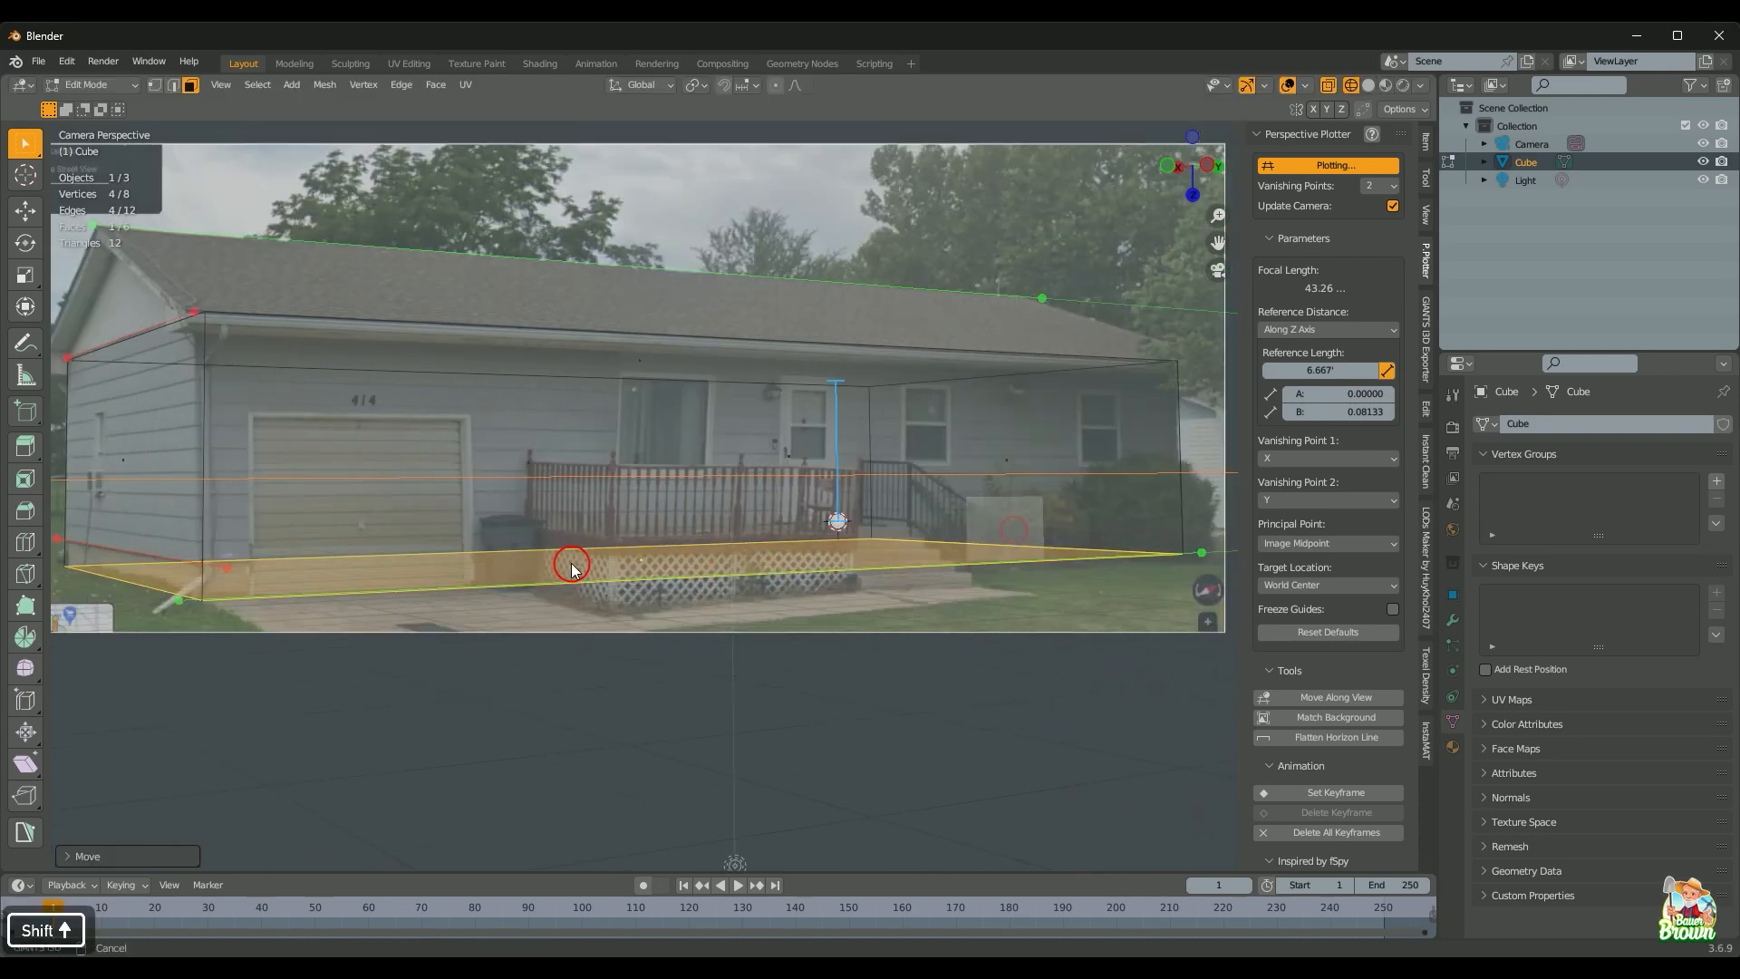
scroll(613, 634, "down", 1)
middle_click_drag(615, 634, 655, 692, "shift")
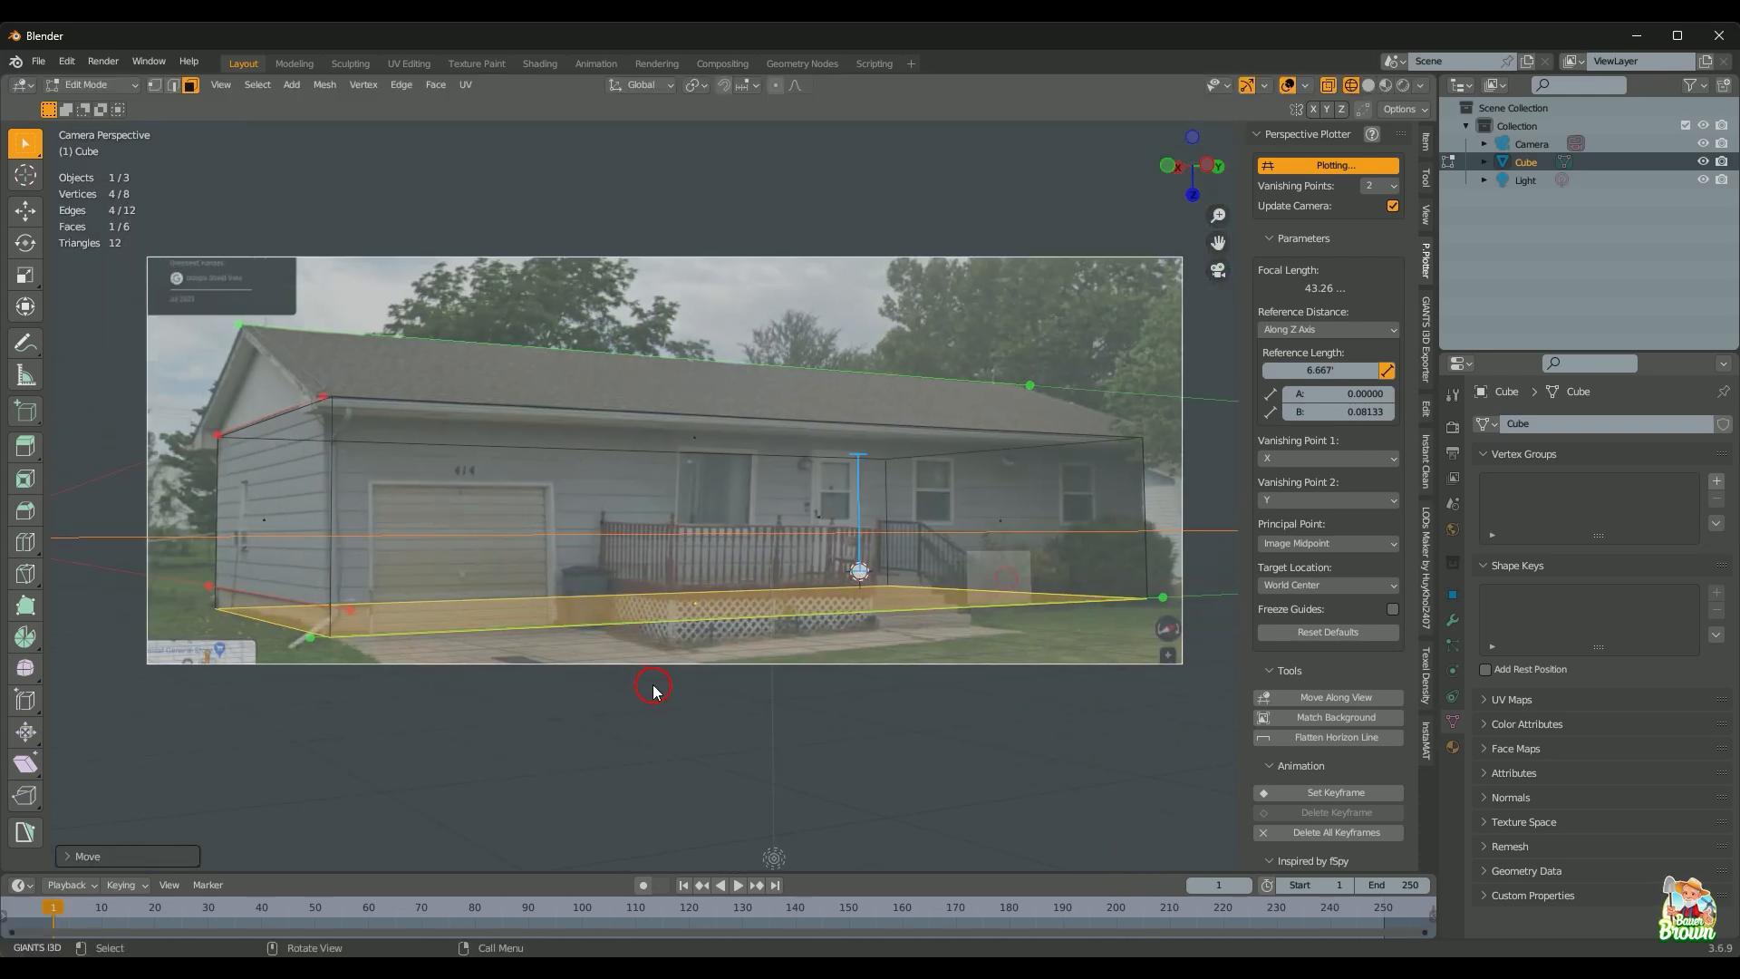
middle_click_drag(708, 647, 671, 659, "shift")
scroll(674, 660, "up", 2)
scroll(675, 660, "down", 1)
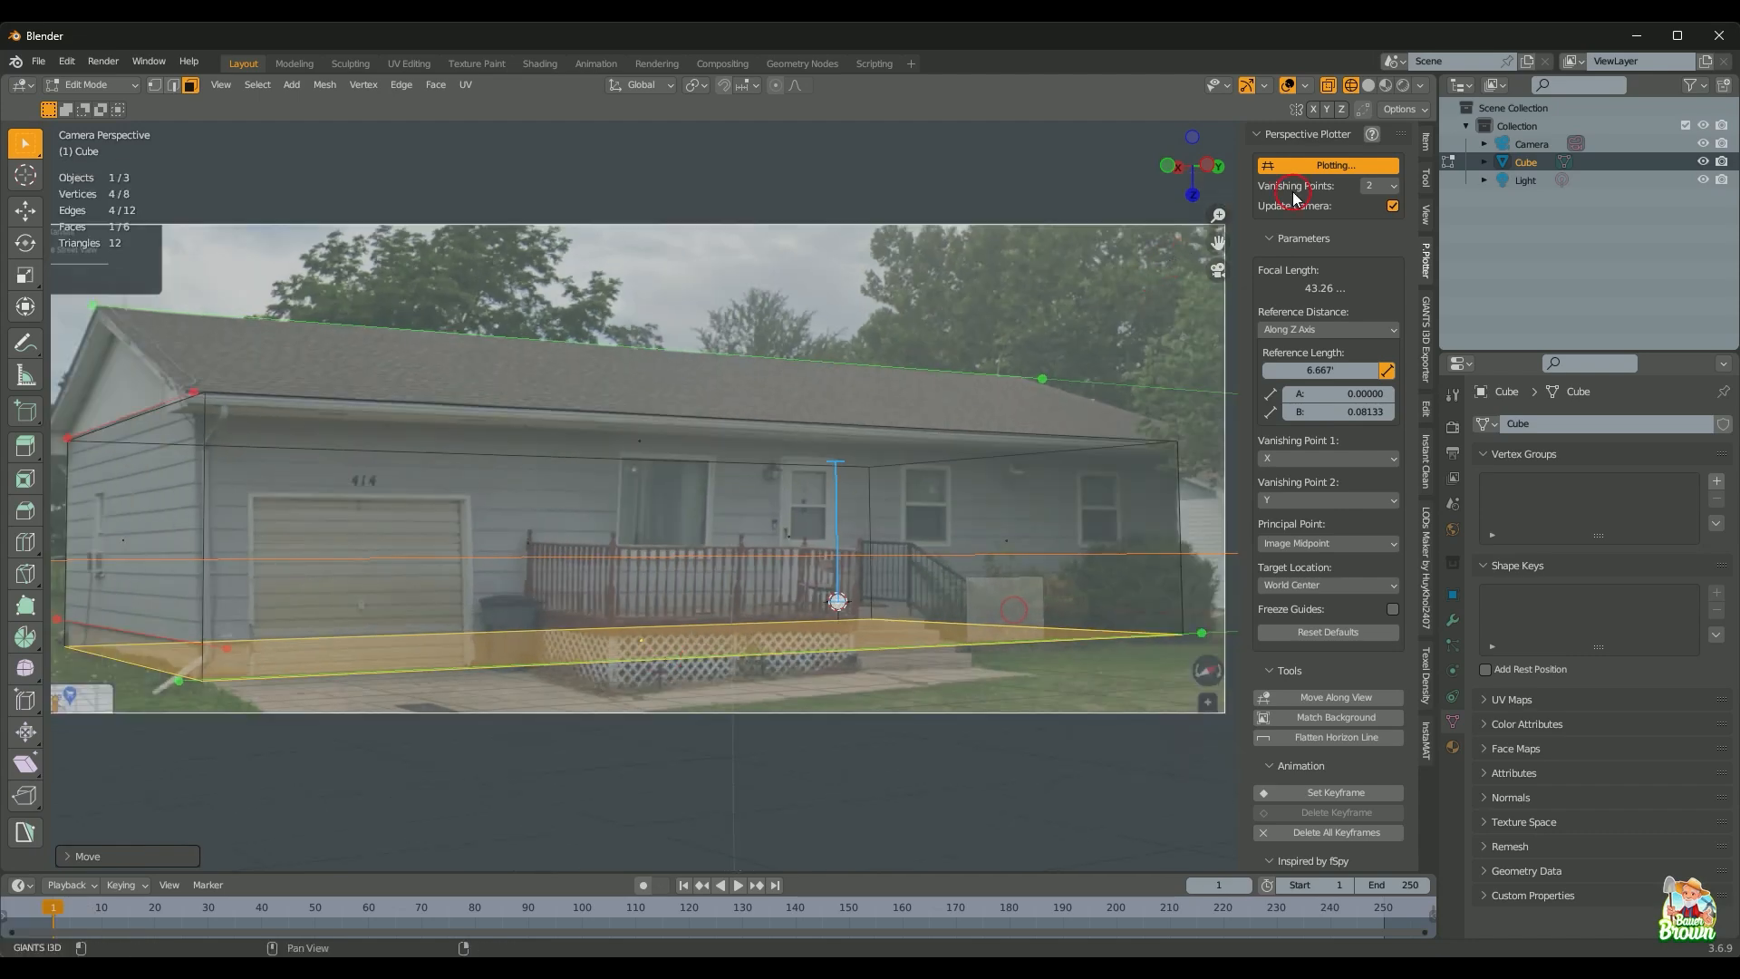
Step: Stop plotting, check the block solid and see-through against the photo, then return to a see-through camera view
left_click(1314, 166)
key("z")
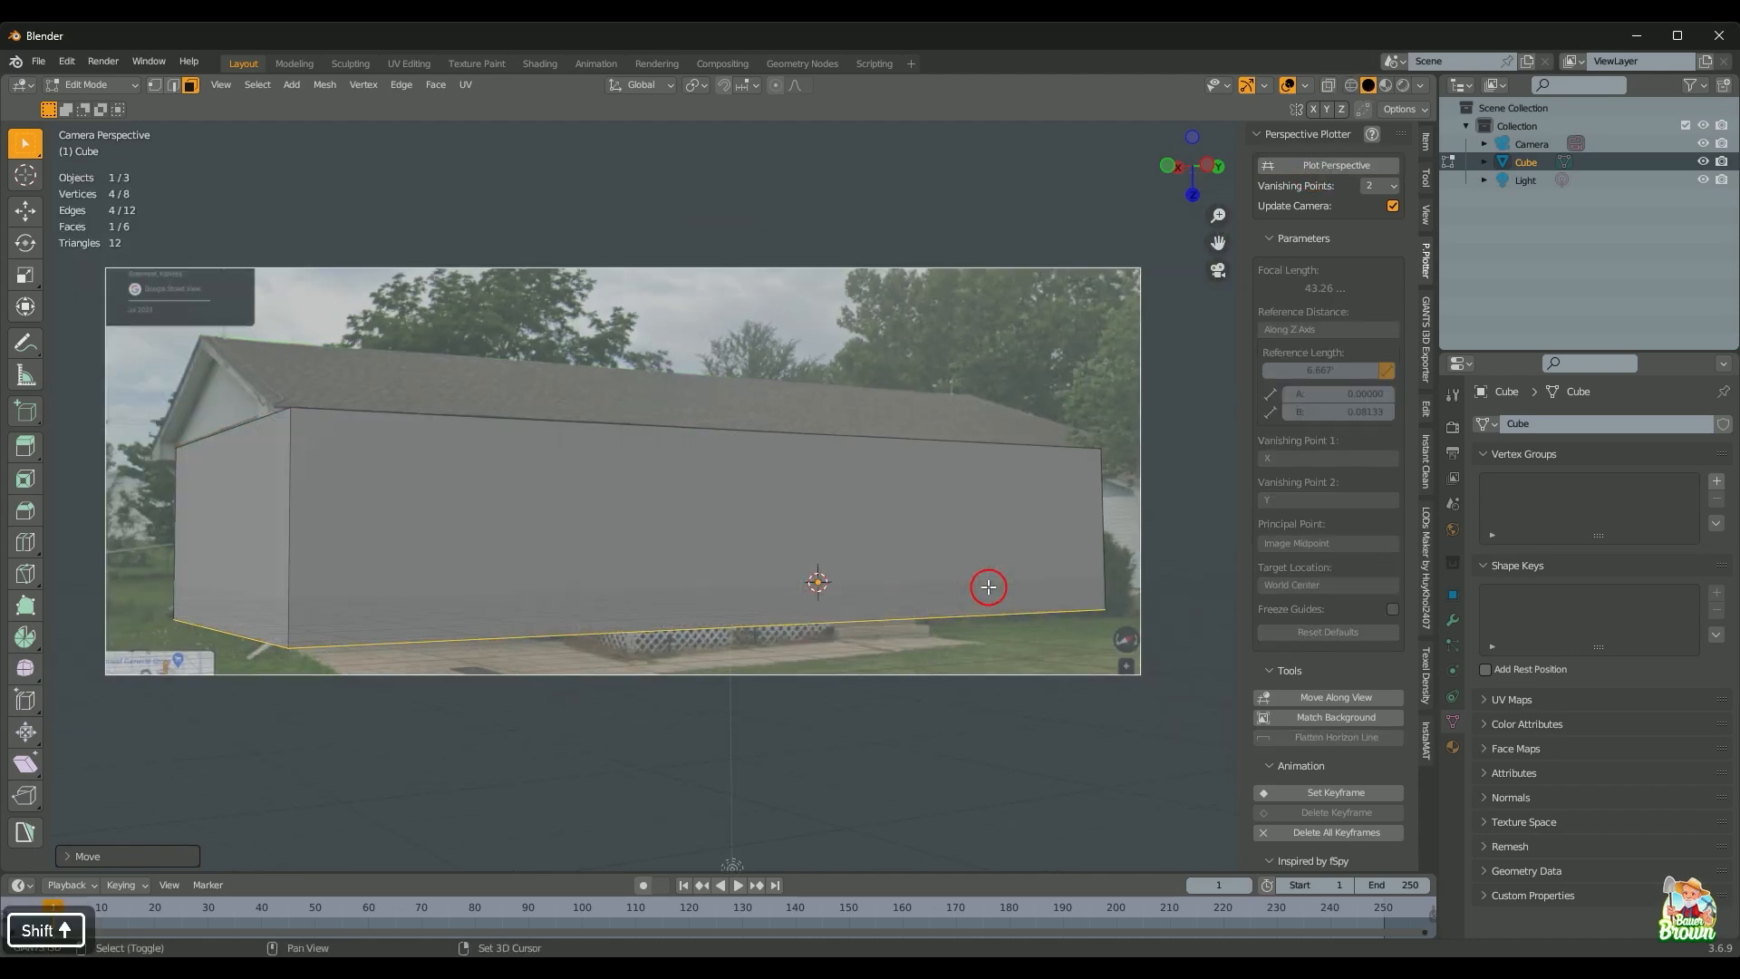
key("shift+z")
key("shift+z")
key("shift+z")
key("shift+z")
key("shift+z")
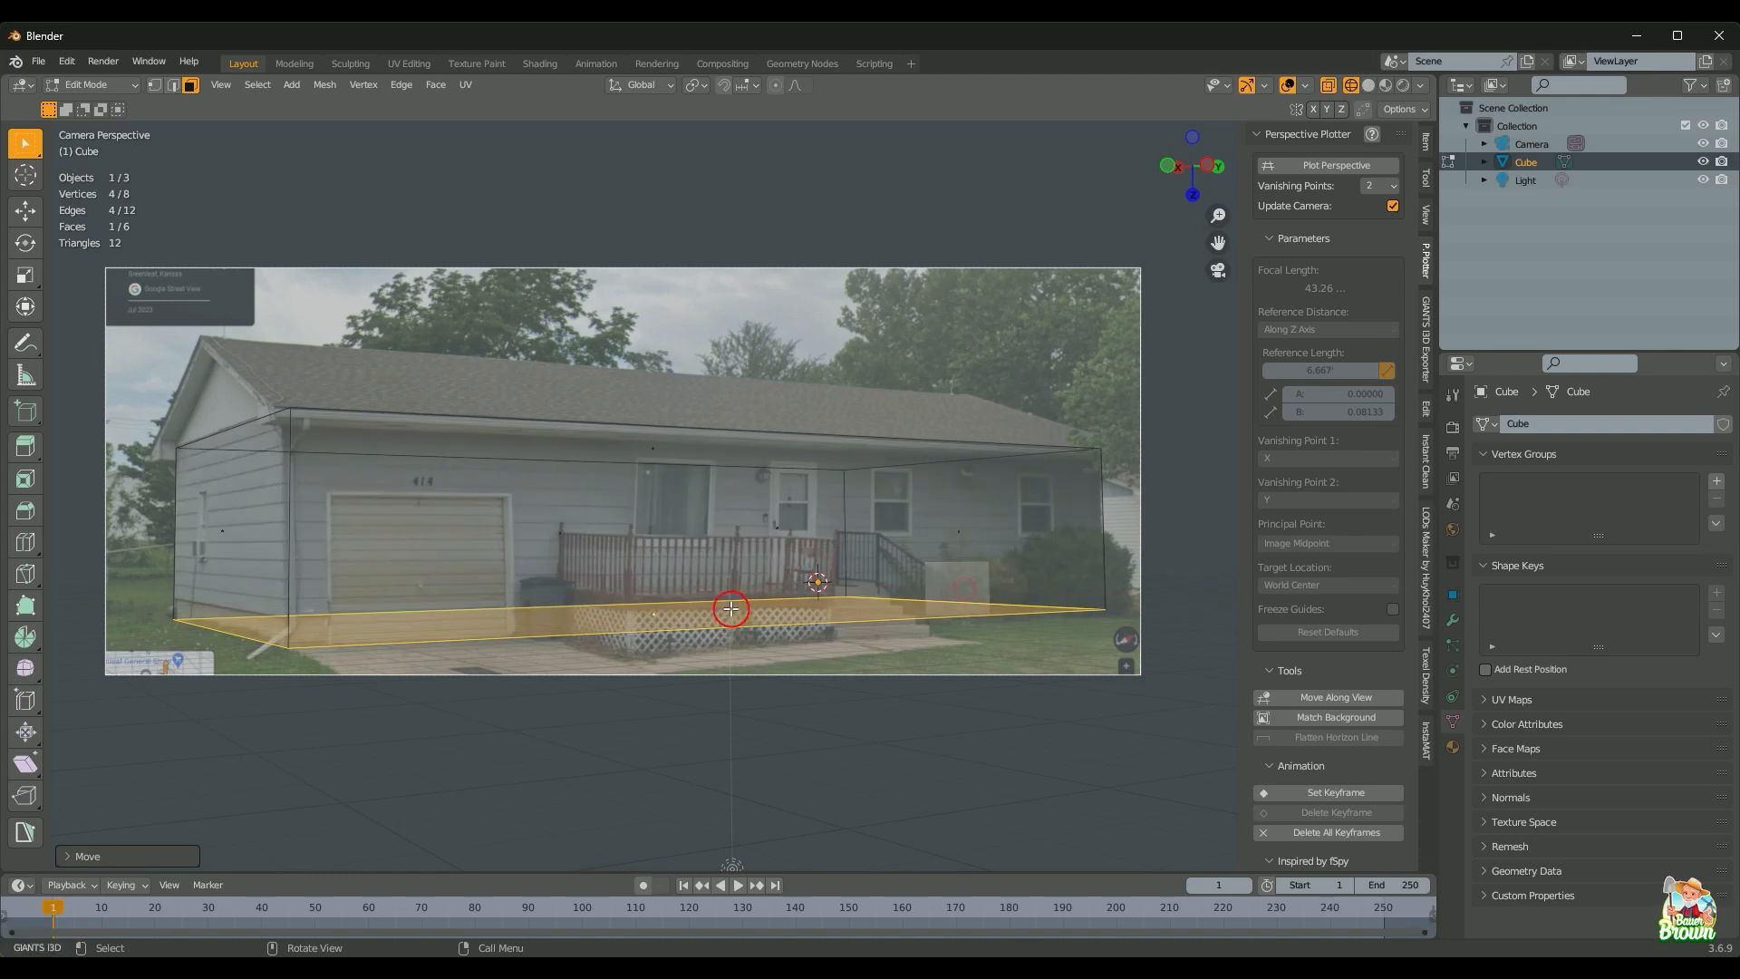
scroll(734, 605, "up", 1)
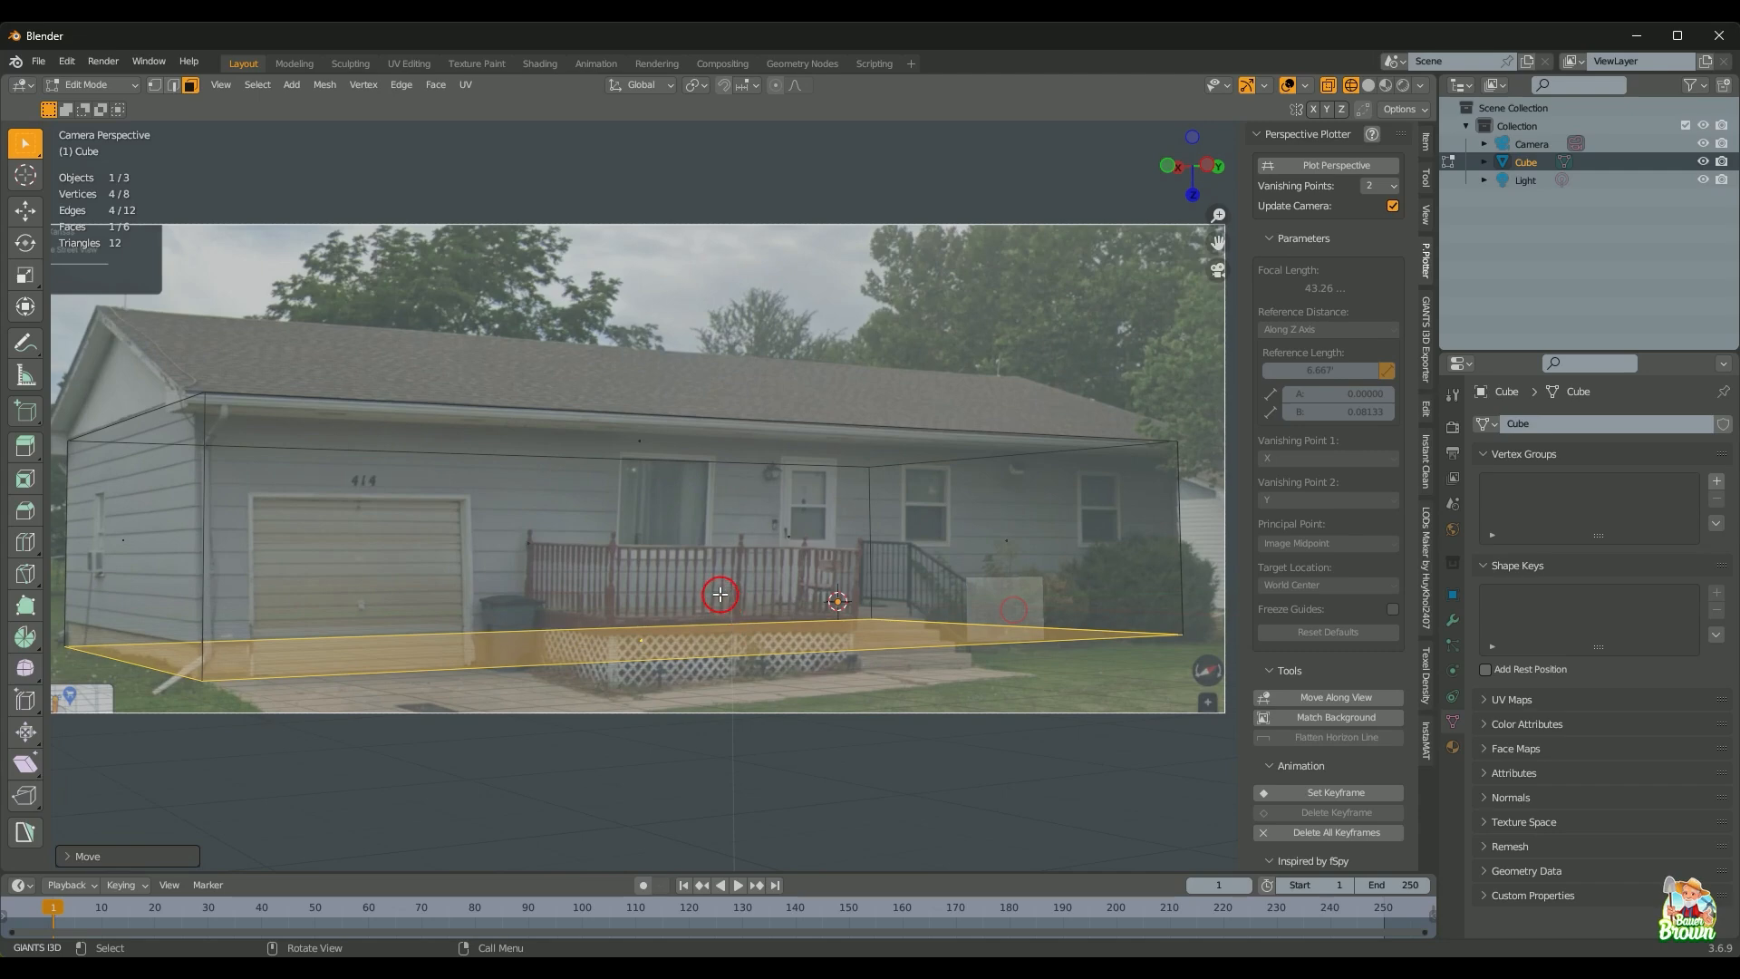
key("shift+z")
middle_click_drag(724, 618, 742, 672)
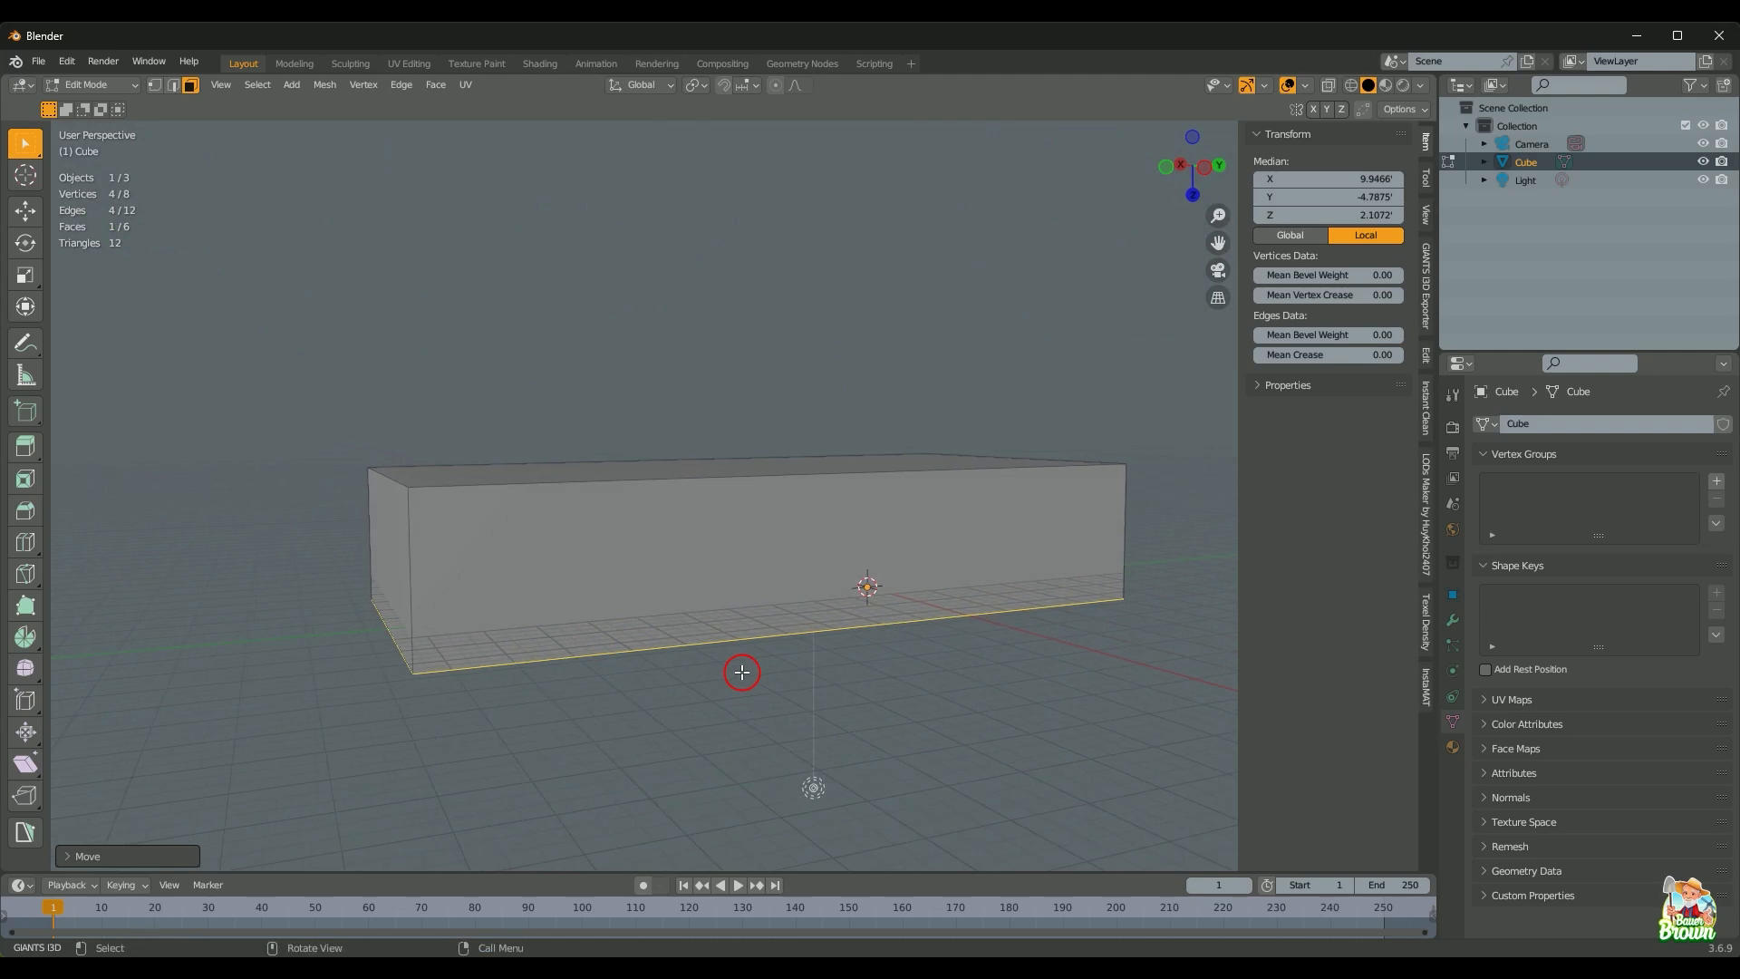
key("KP_0")
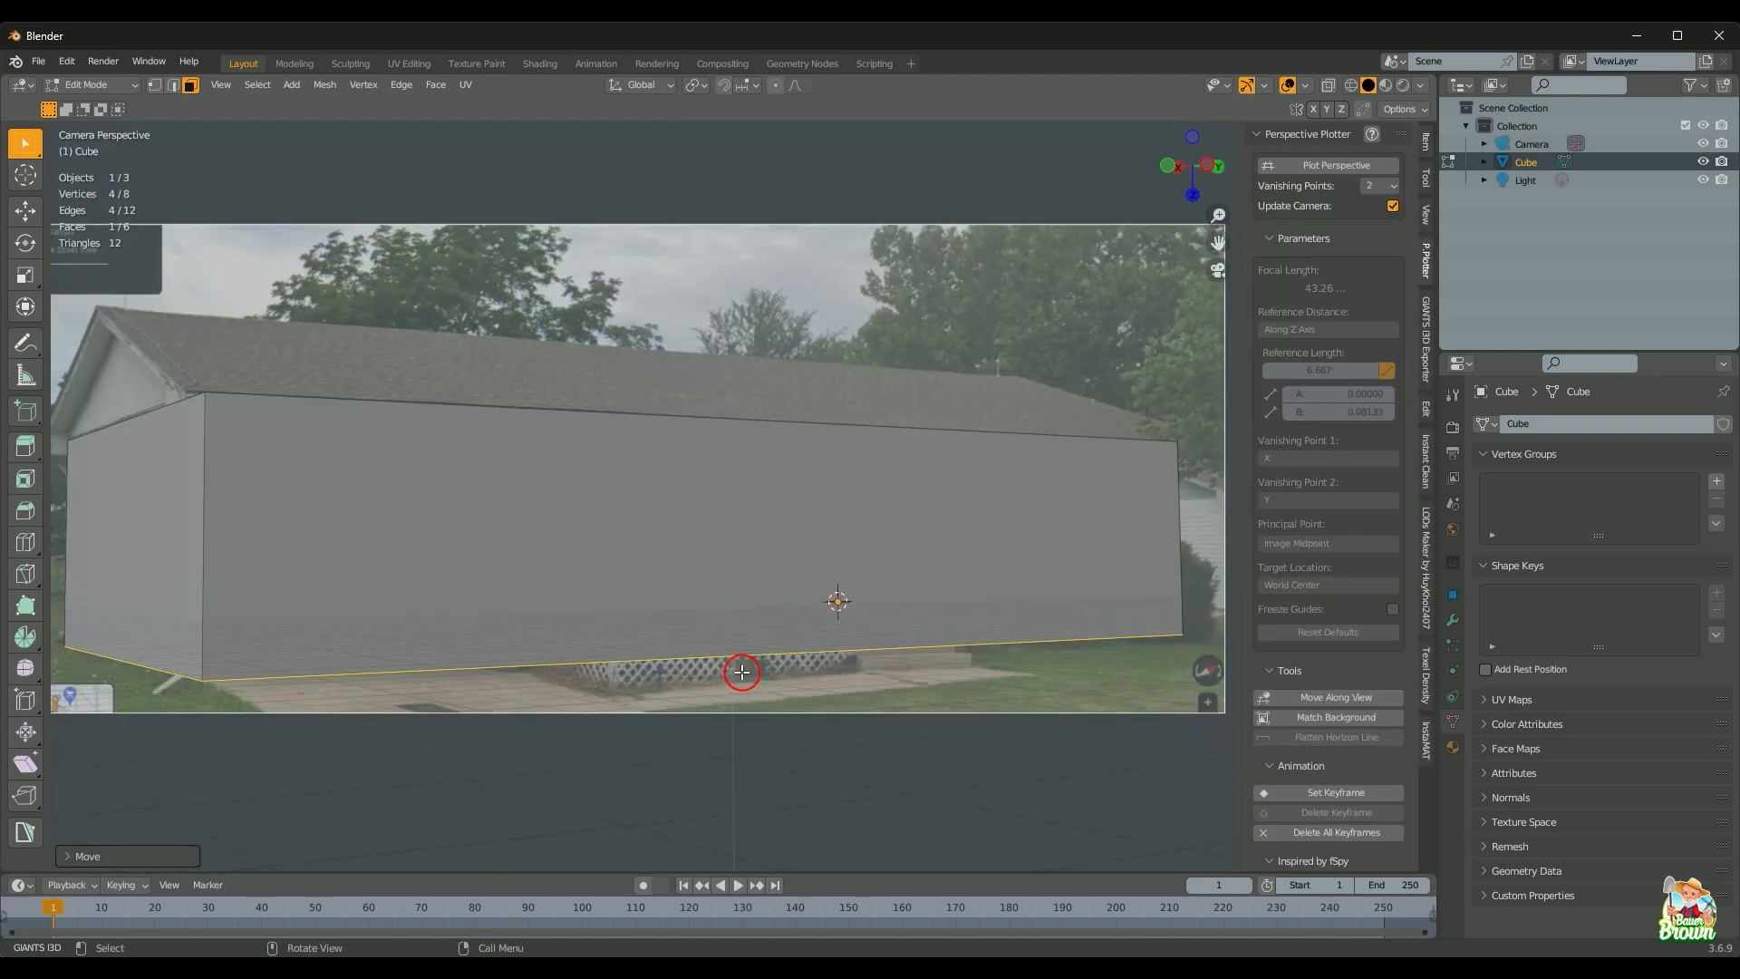
key("alt+z")
middle_click_drag(661, 652, 732, 686, "shift")
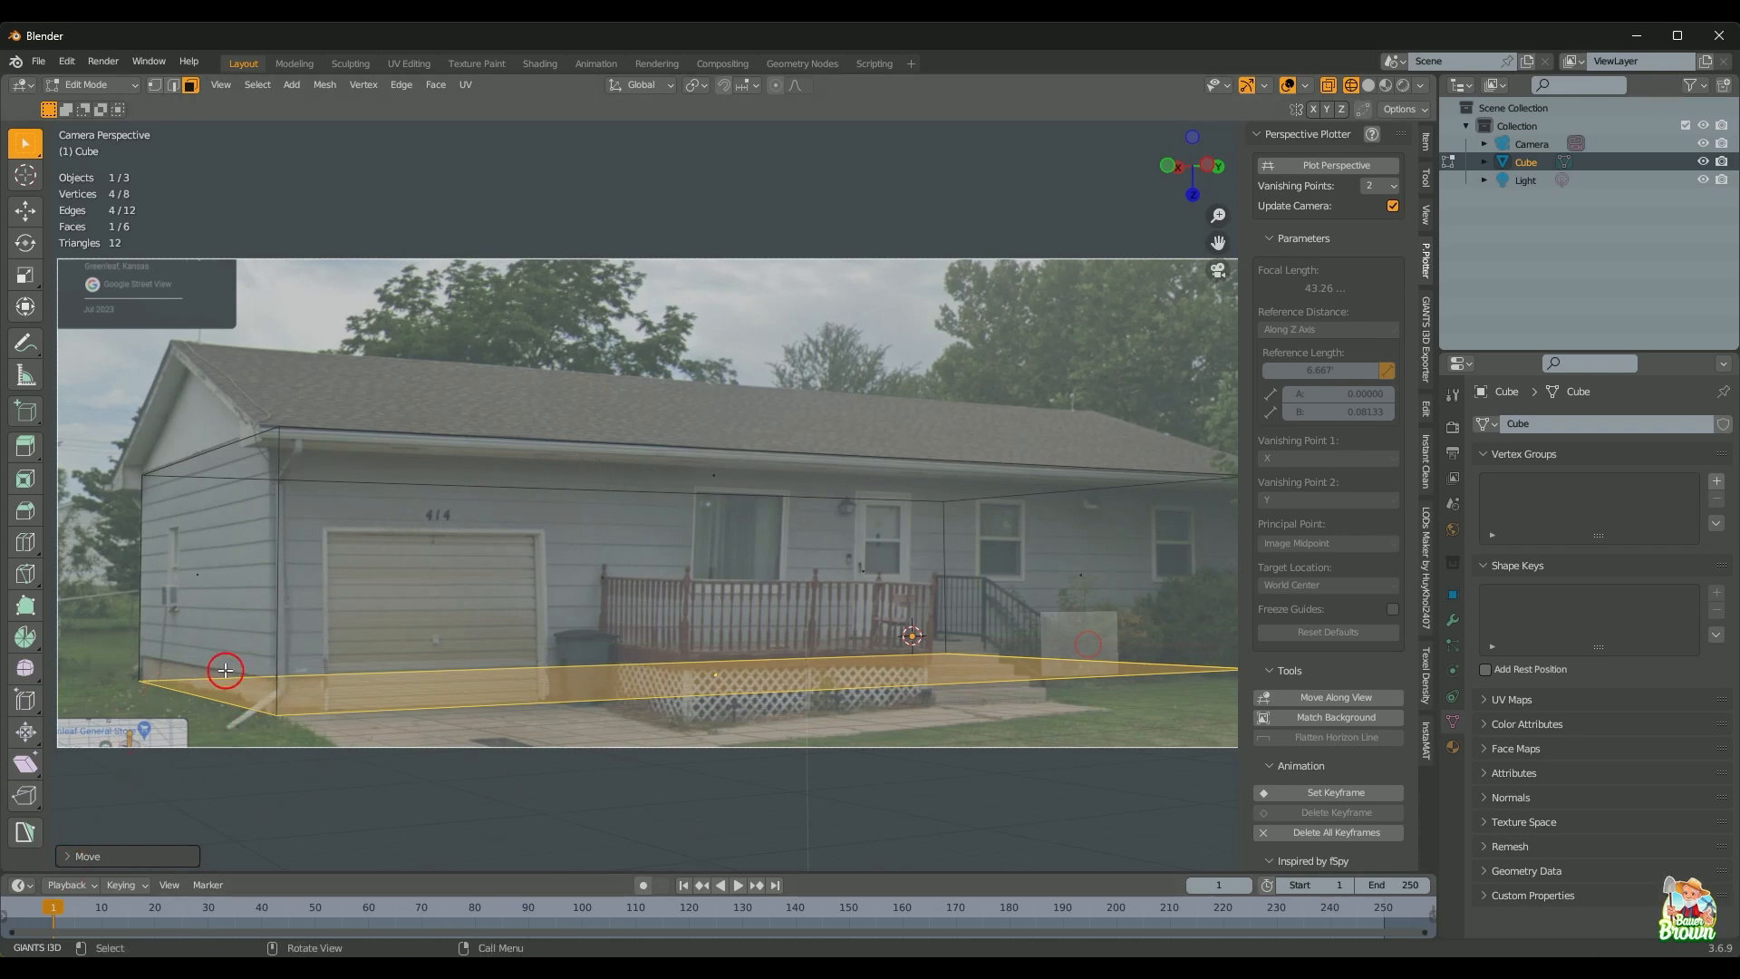
Step: Loop-cut the block through the middle, dissolve all but the loop's top edge, and select that edge
key("ctrl+r")
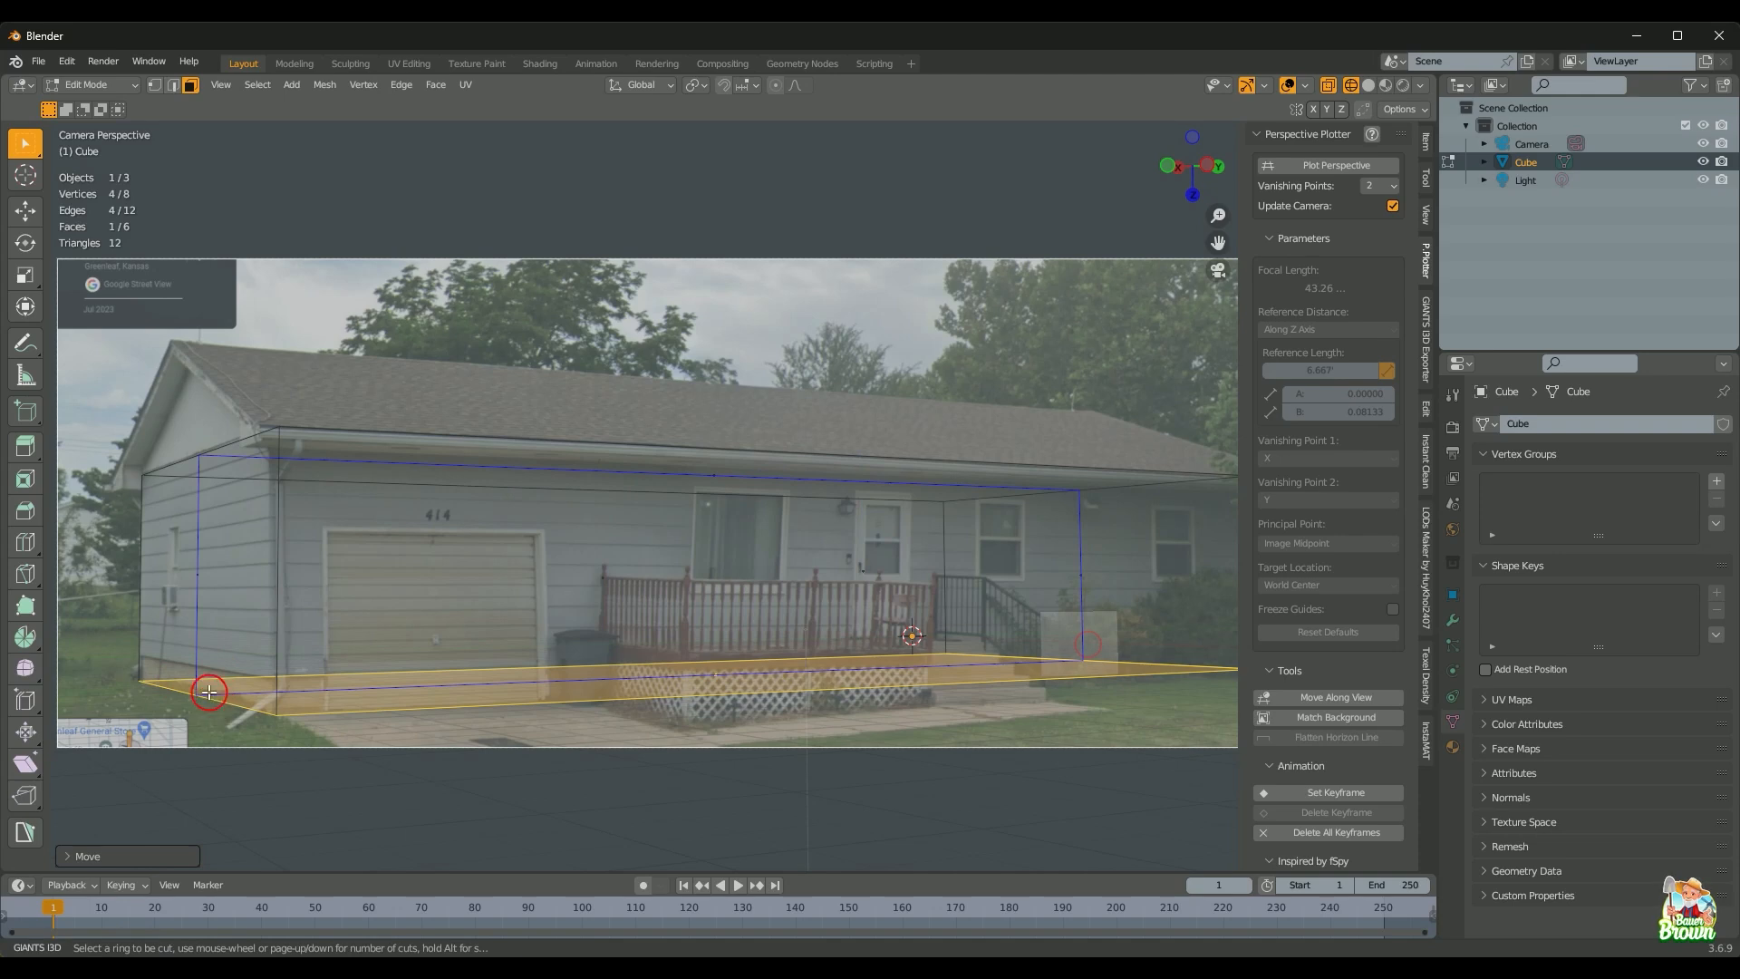
double_click(209, 692)
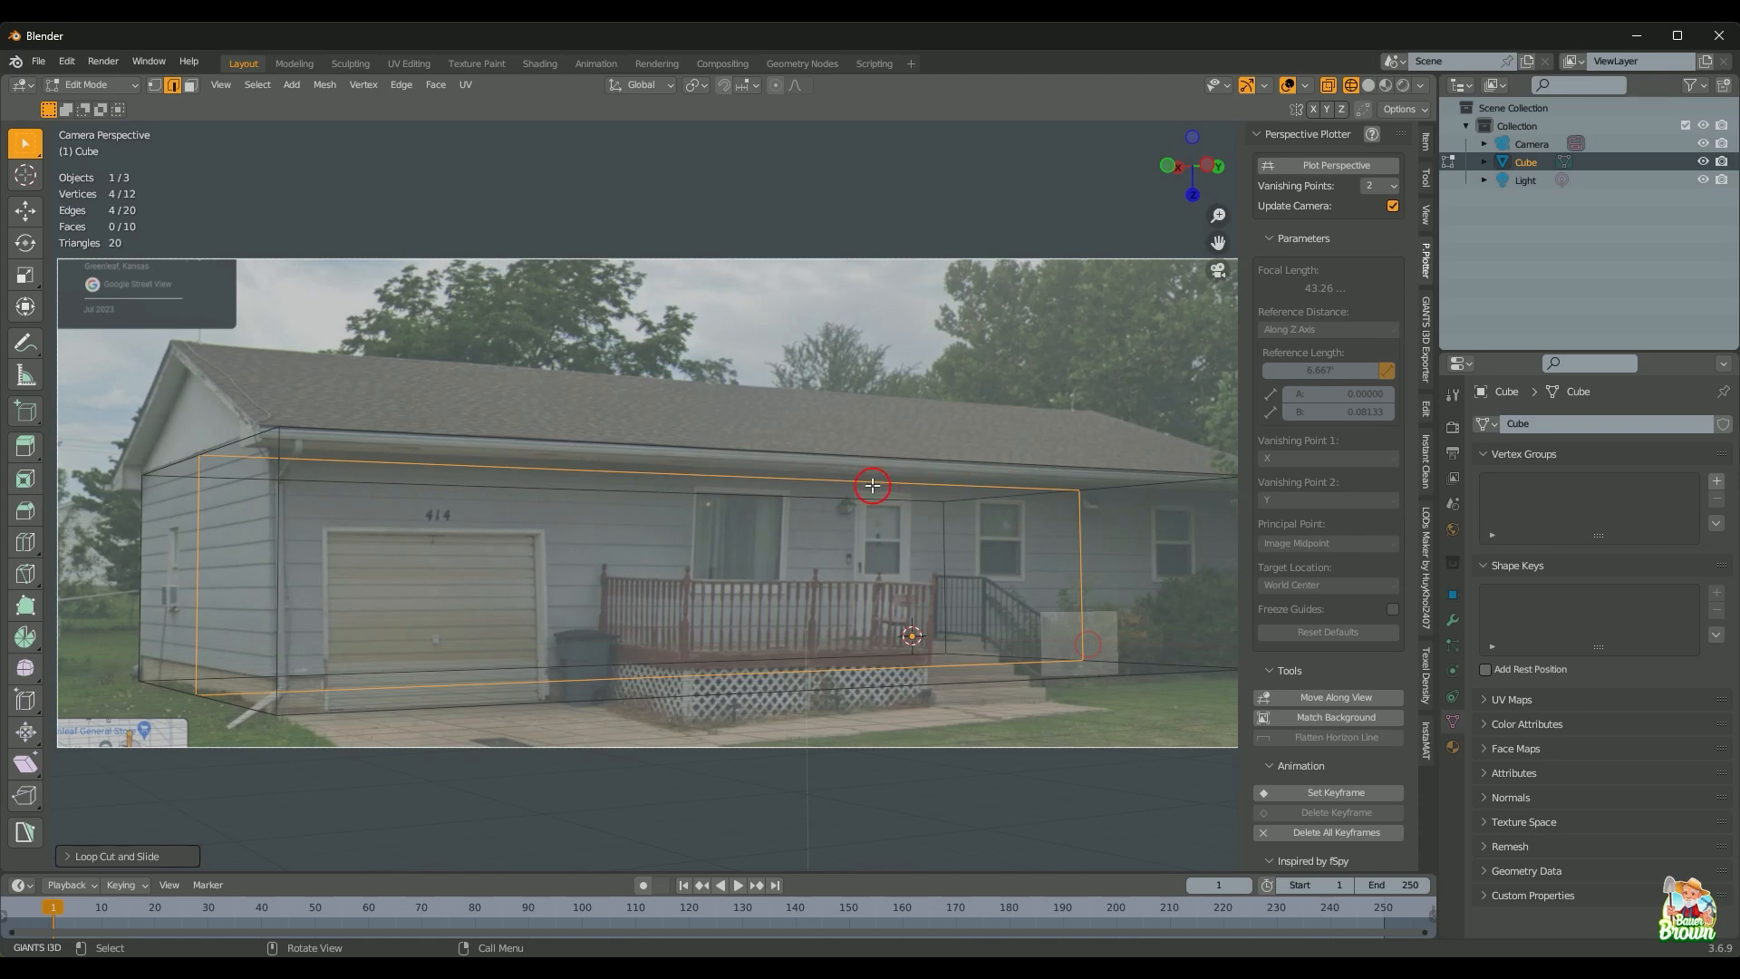
left_click(641, 474, "shift")
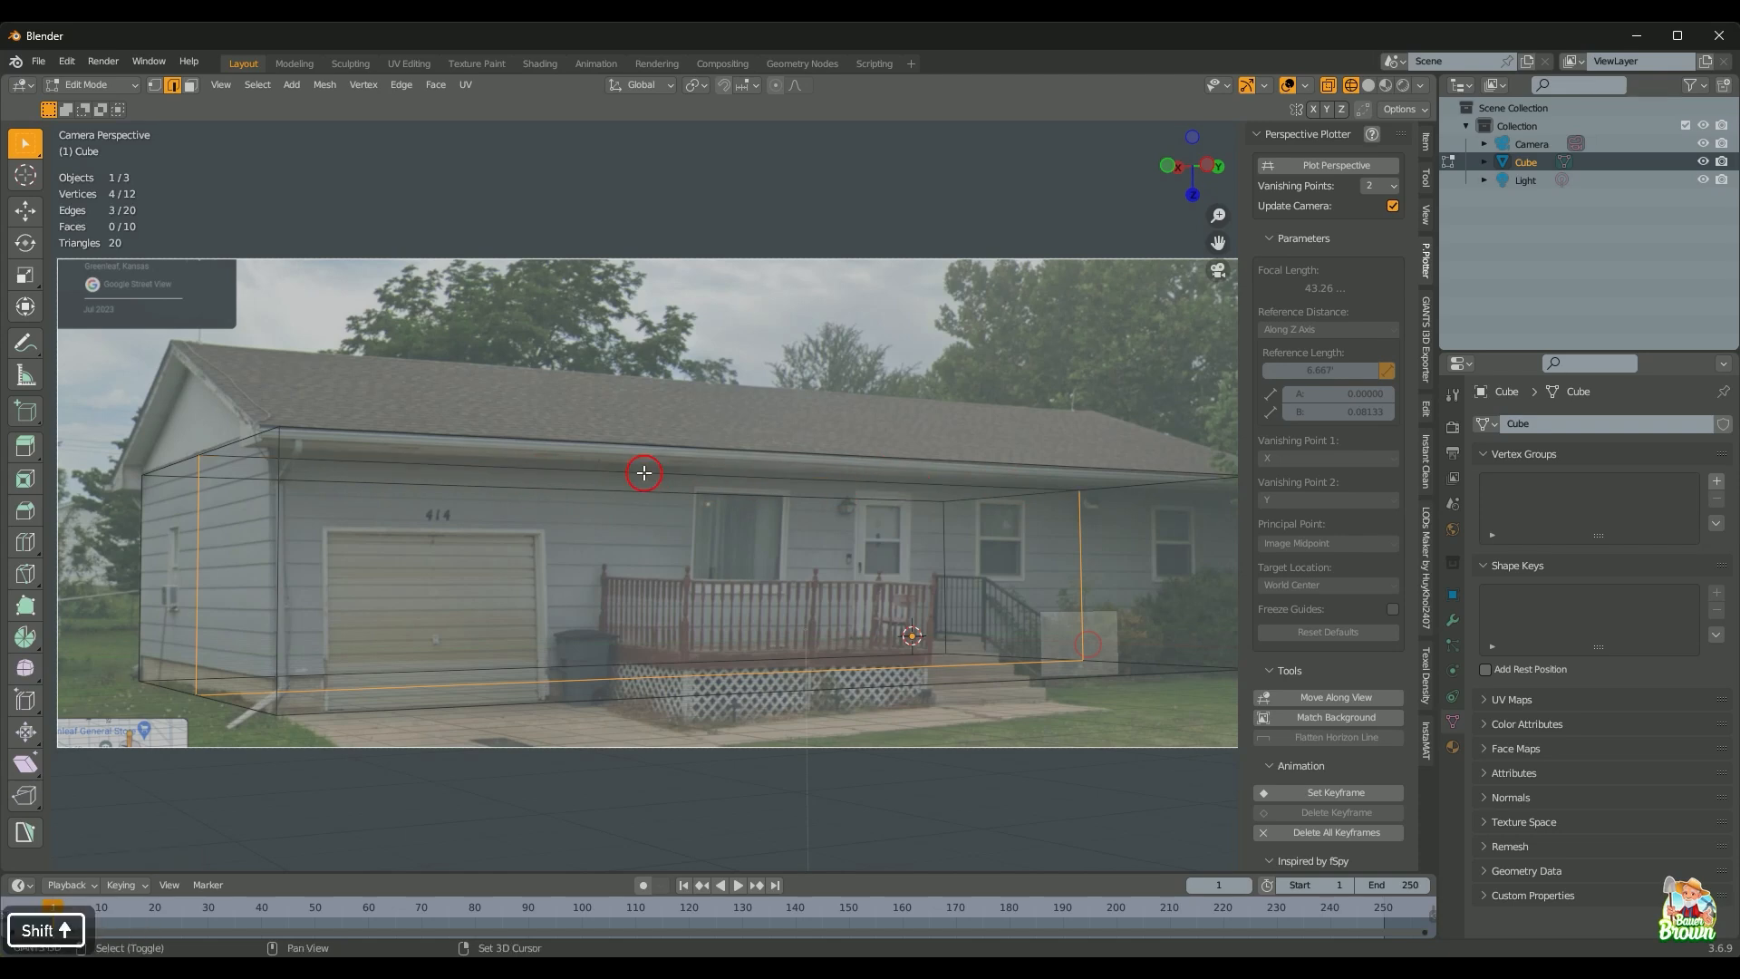
right_click(595, 594)
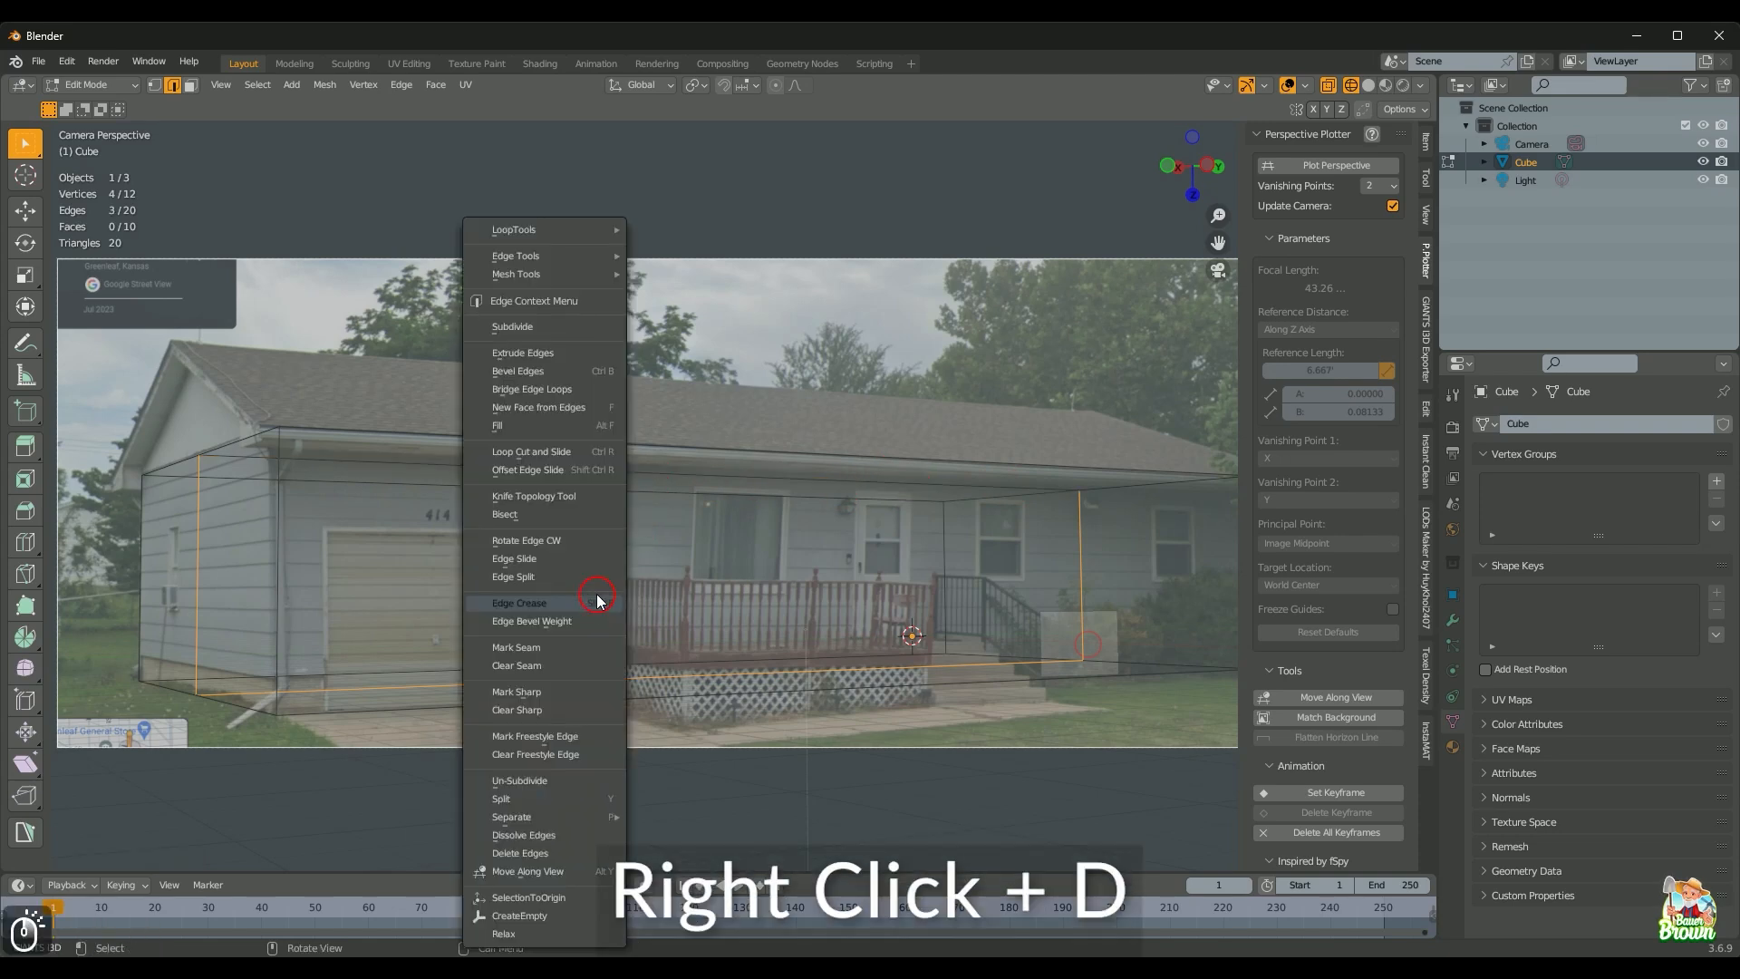
key("d")
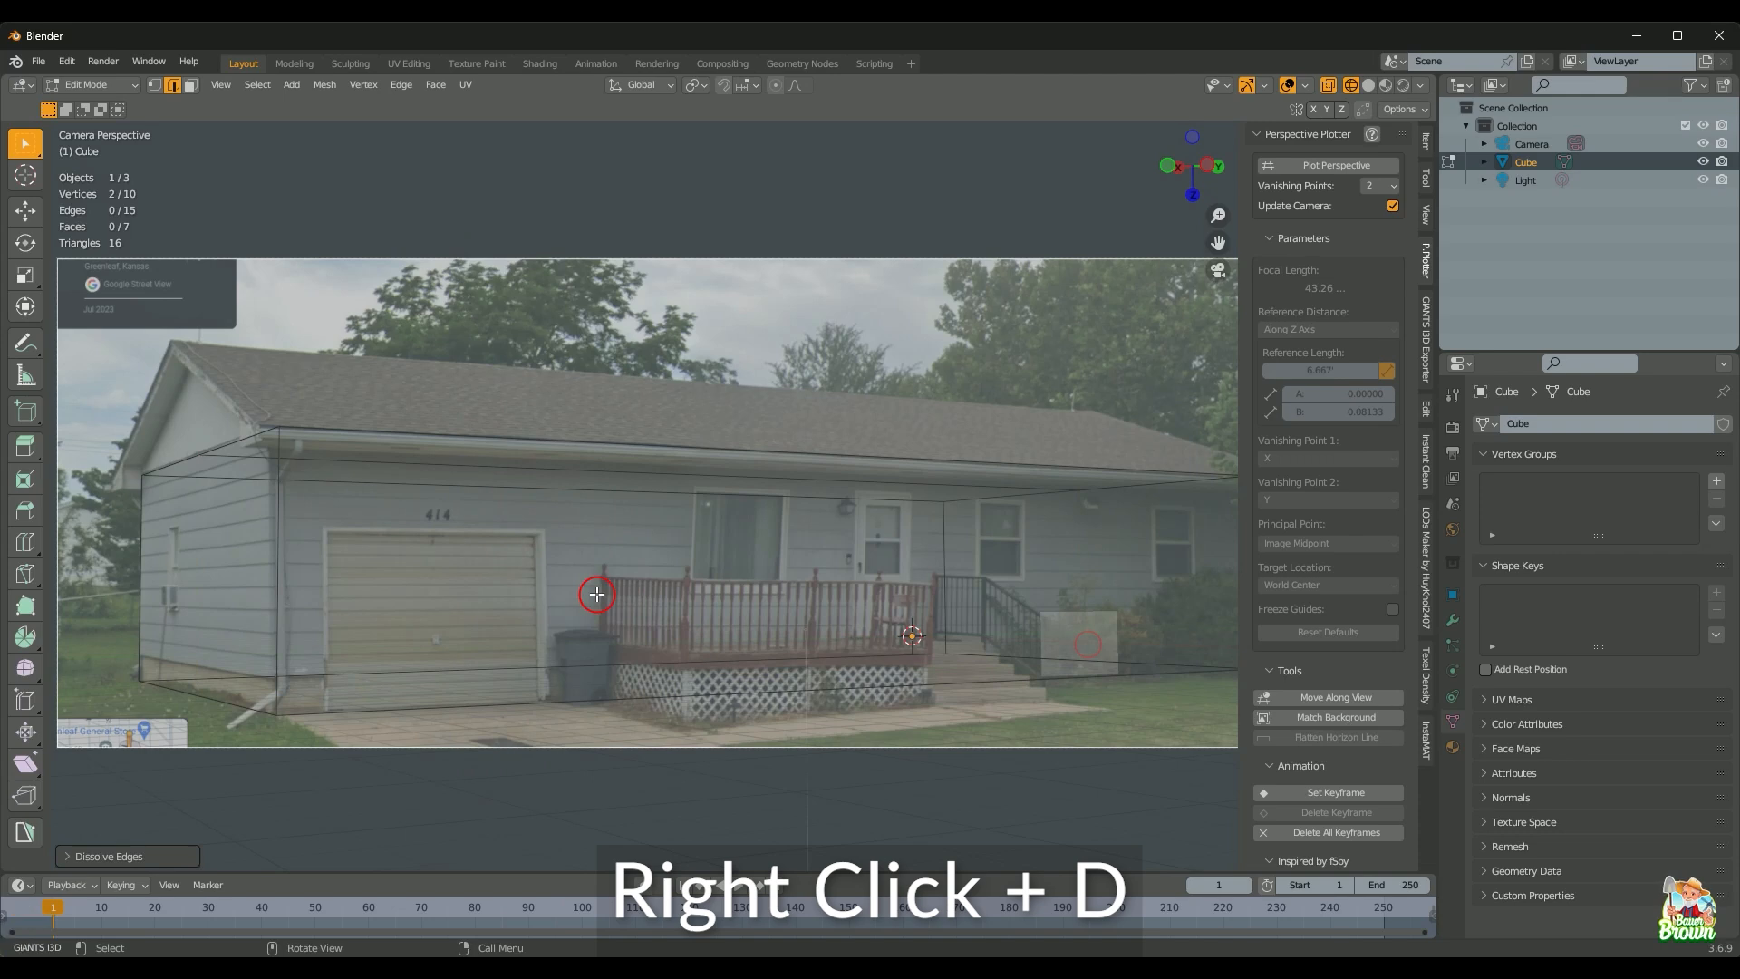
left_click(490, 470)
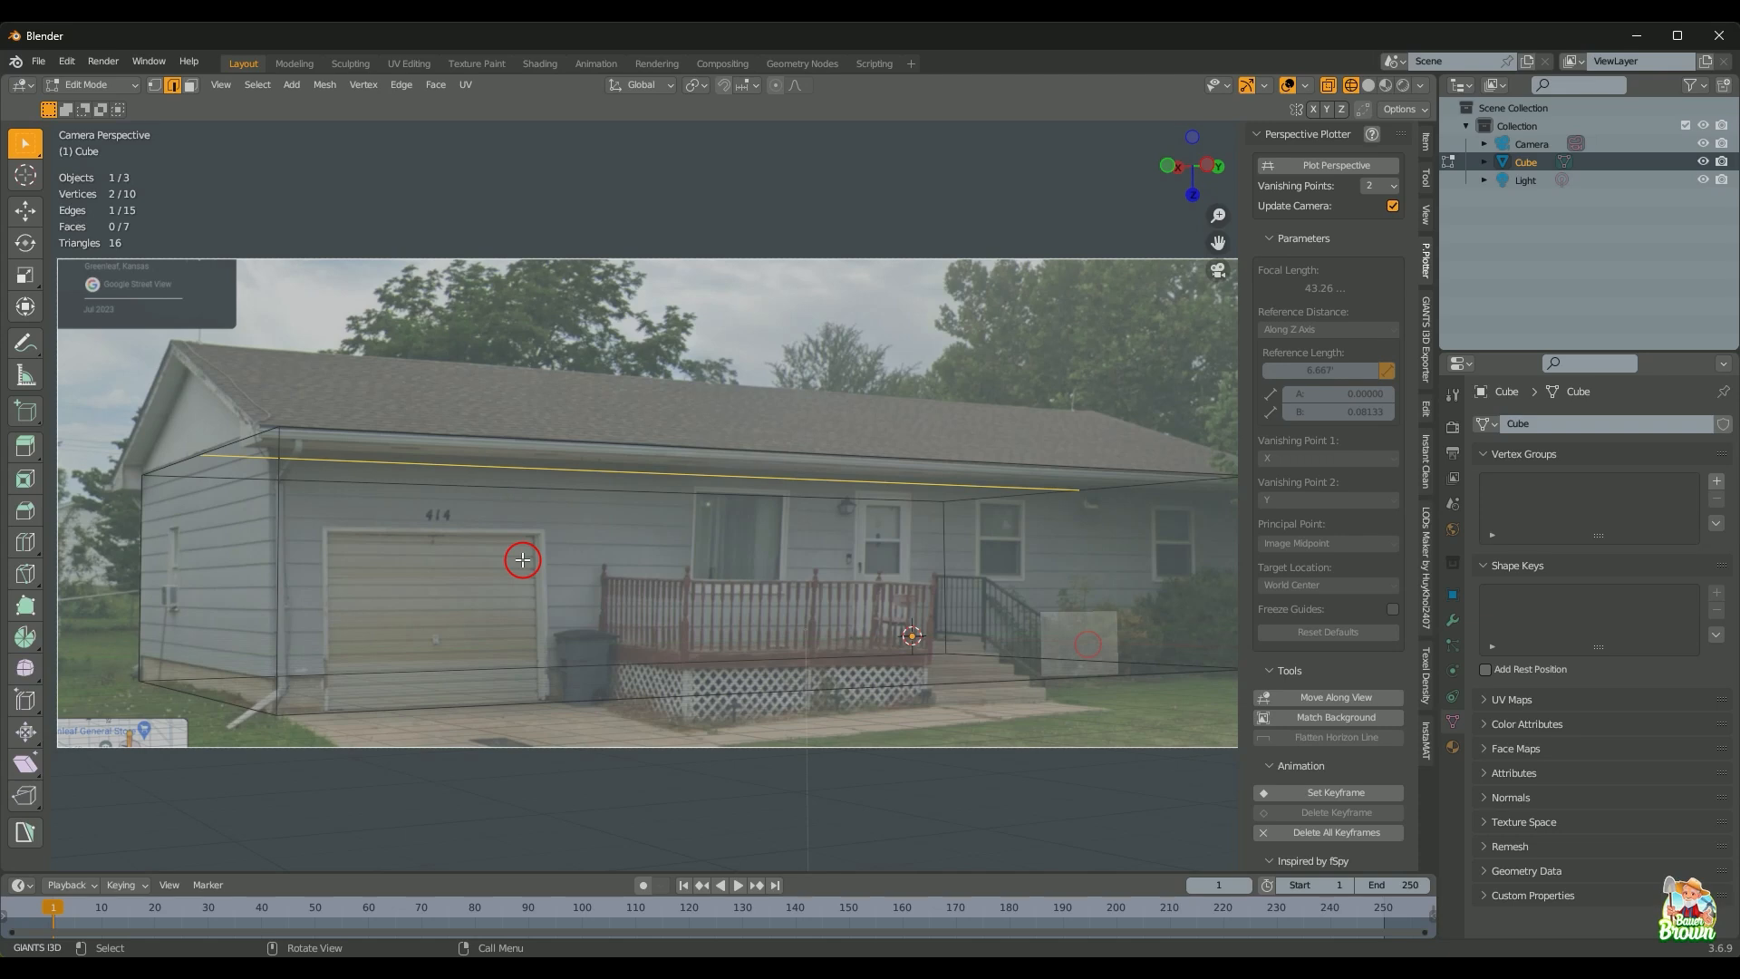
Step: Raise the middle top edge straight up along Z to the roof peak in the photo
key("g")
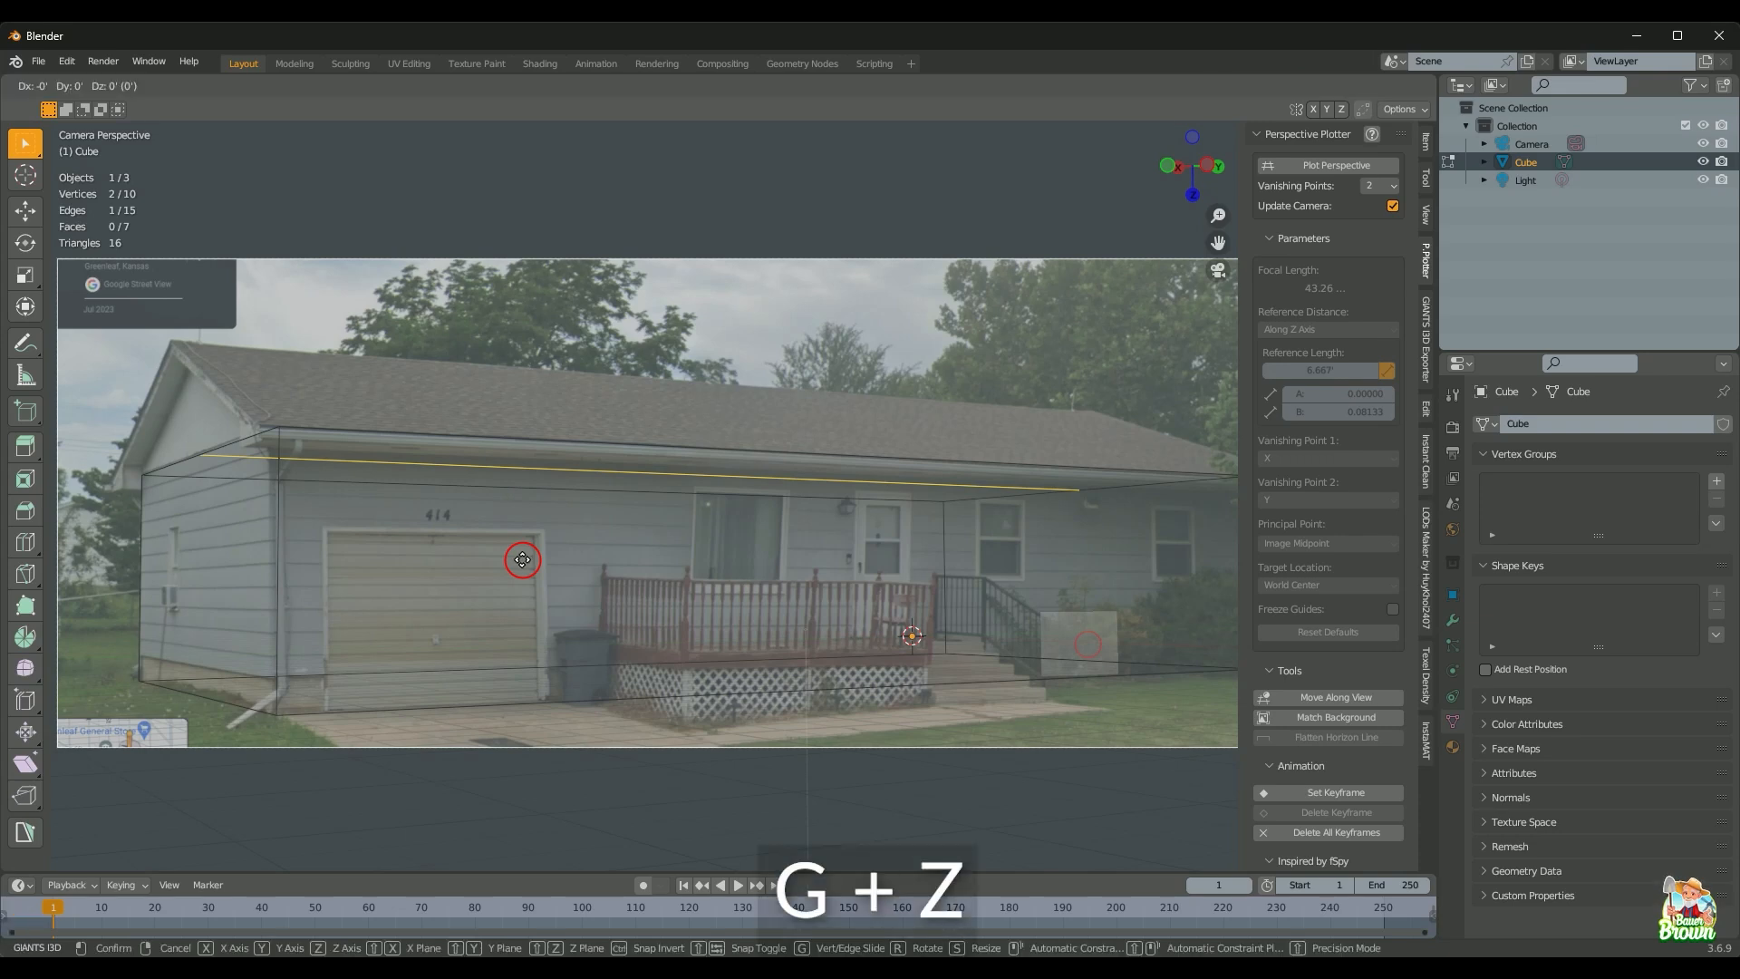
key("z")
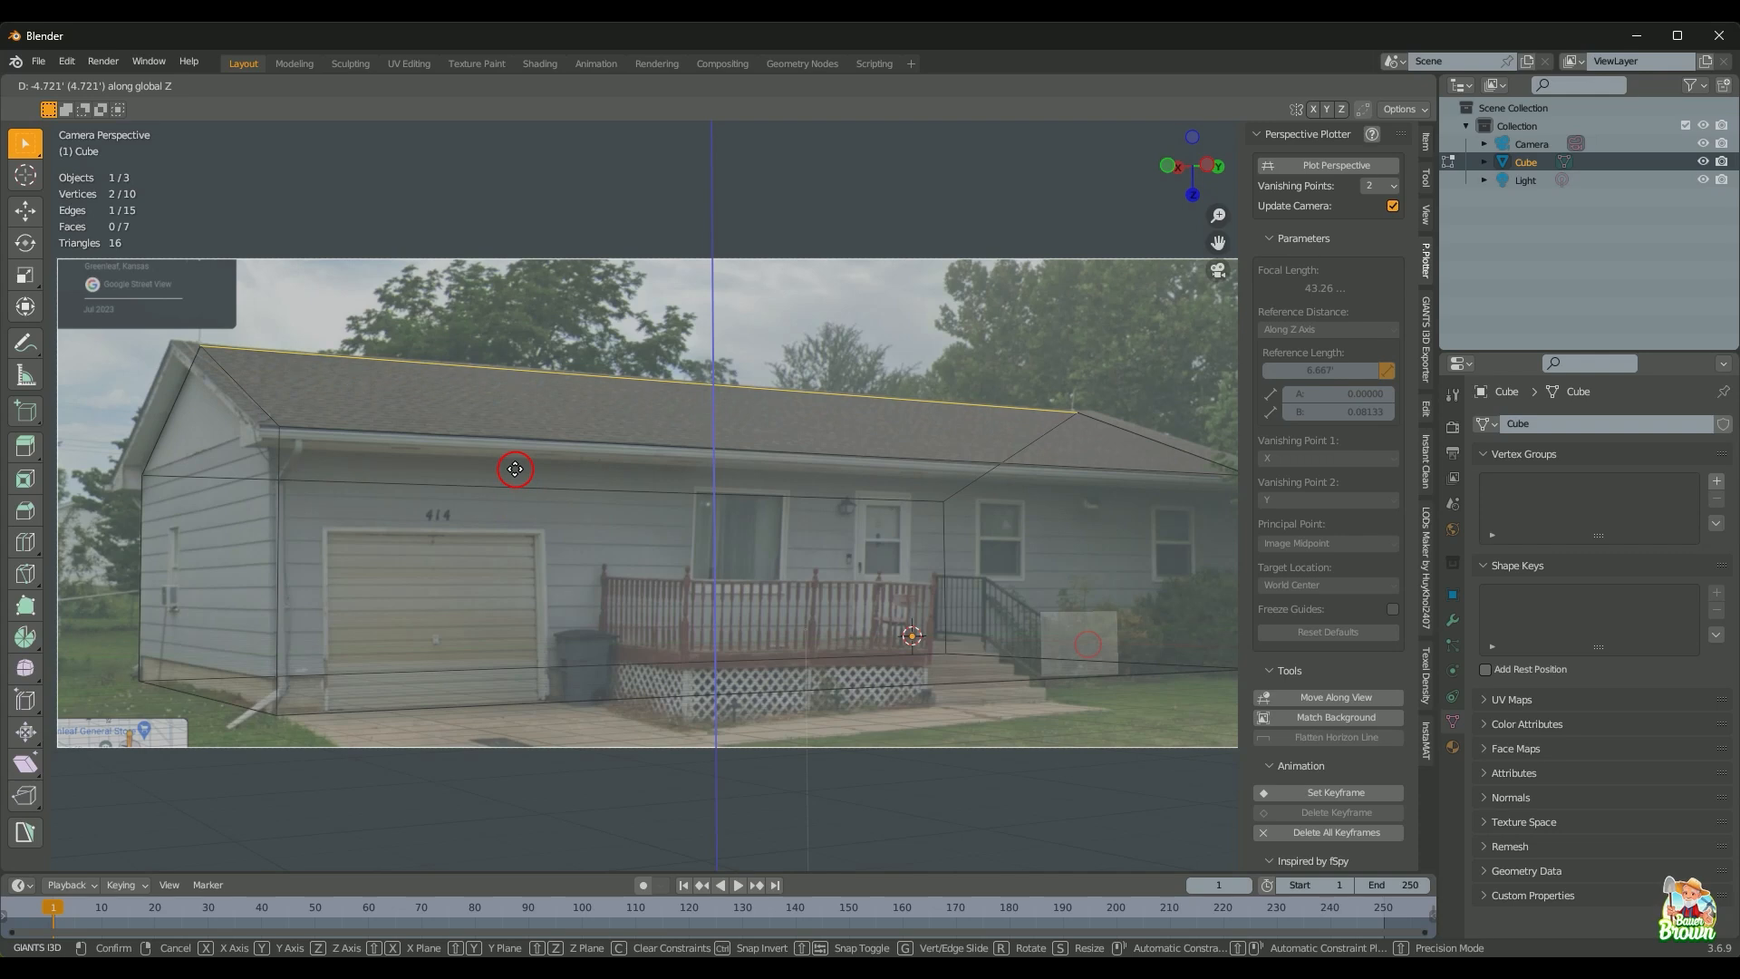
left_click(515, 469)
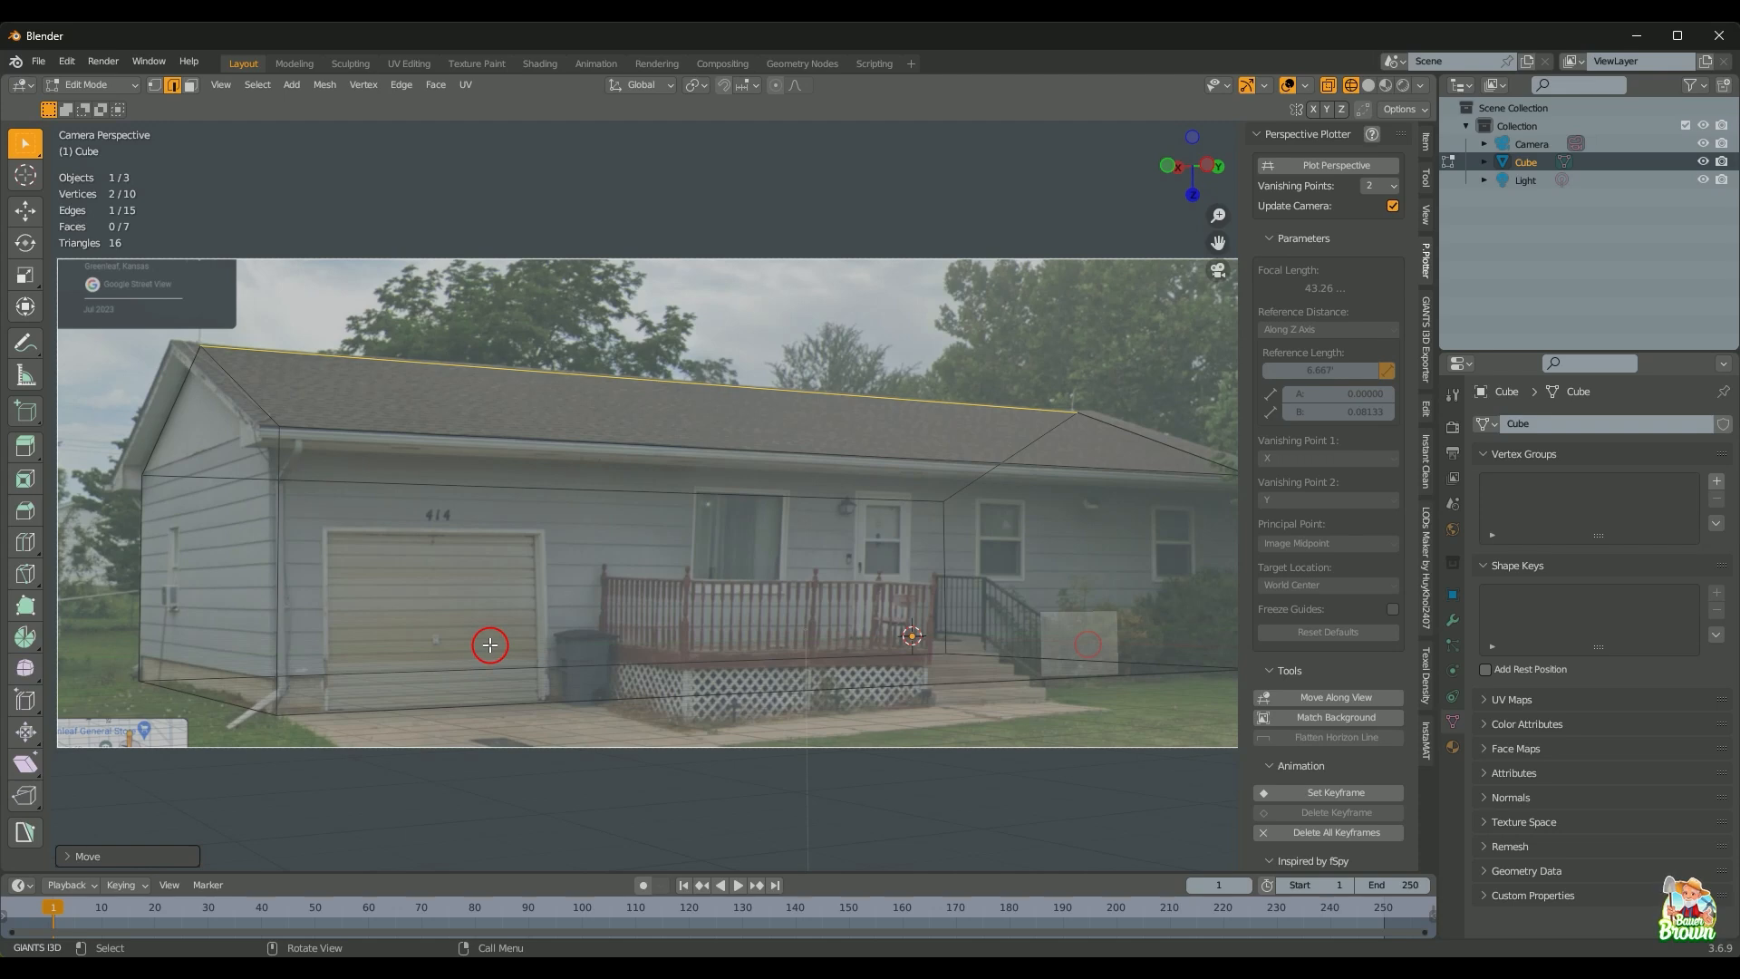
Step: In vertex mode, connect the ridge ends to the top wall corners with new edges at both house ends
key("1")
middle_click_drag(312, 595, 407, 622)
left_click(379, 522)
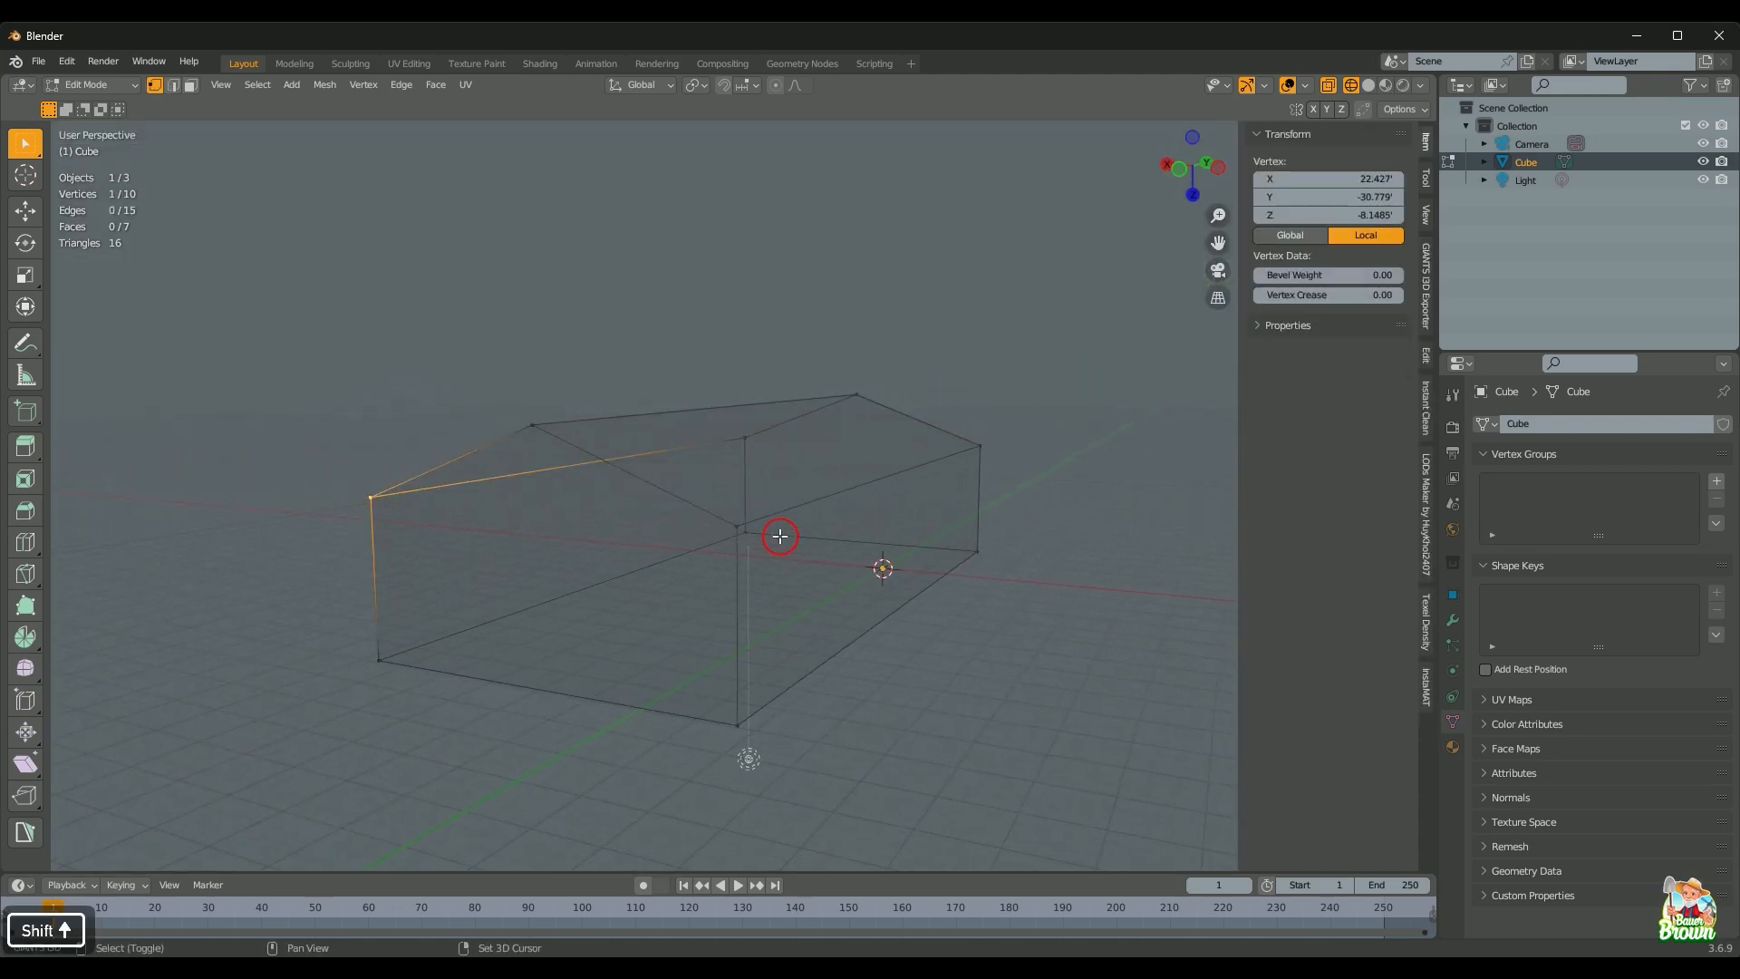
left_click(736, 526, "shift")
key("f")
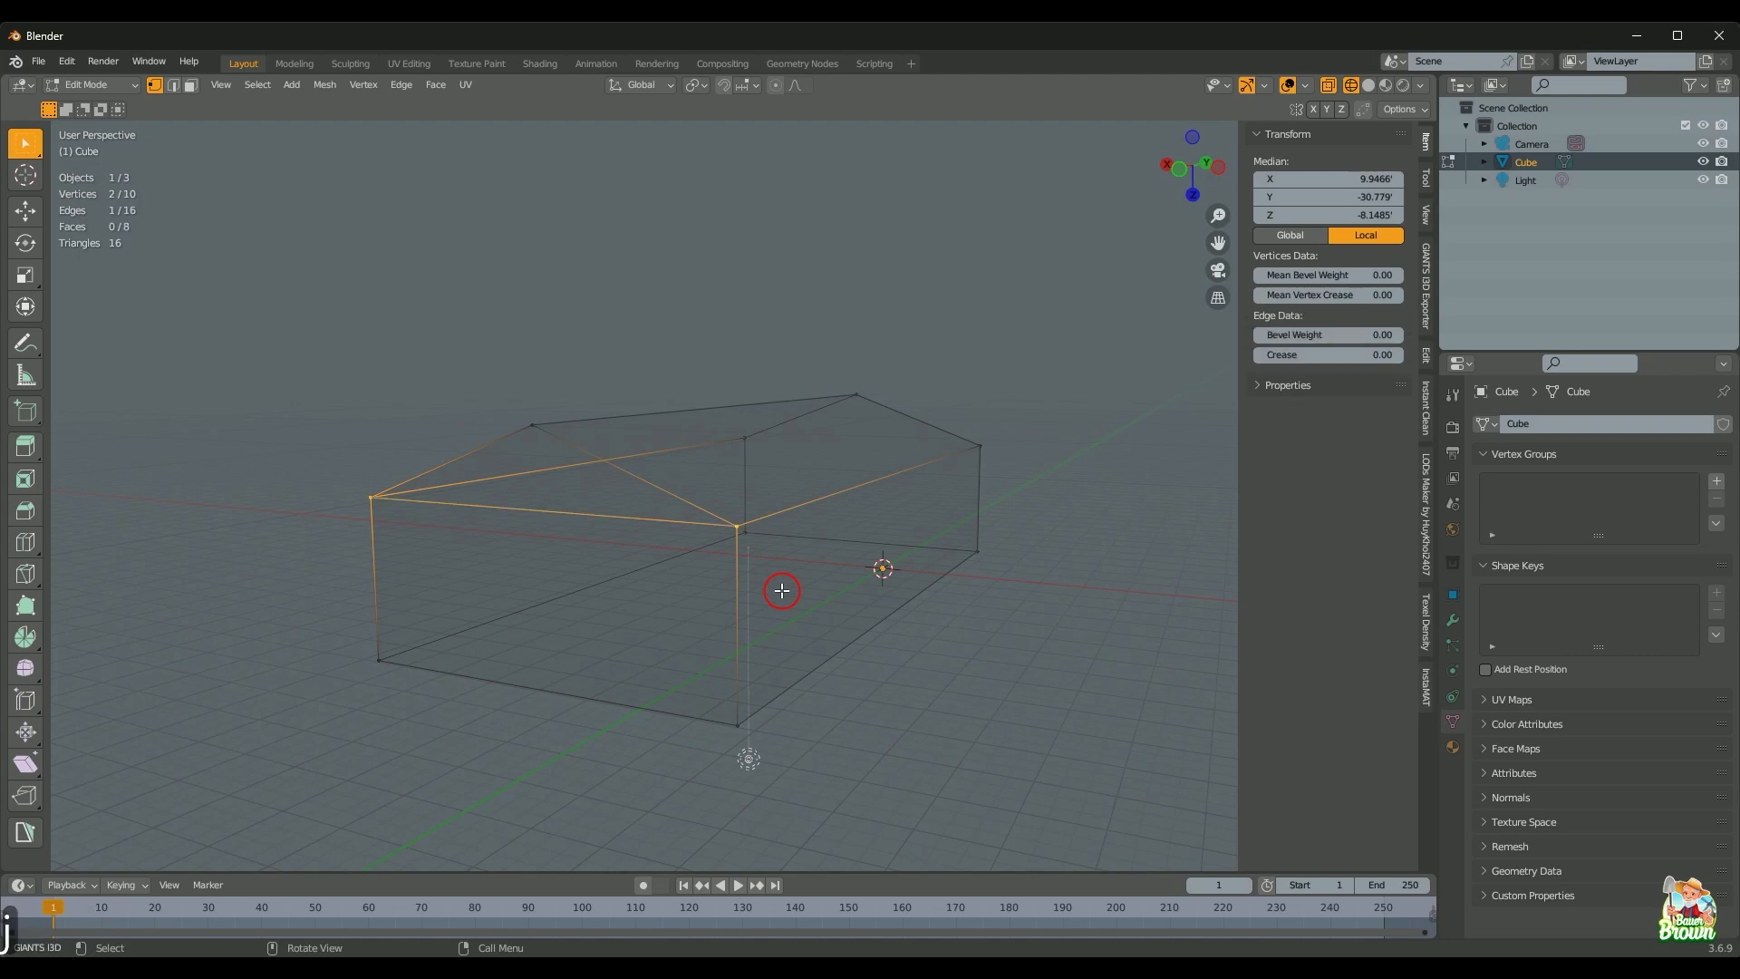
middle_click_drag(782, 591, 509, 595)
scroll(510, 594, "down", 6)
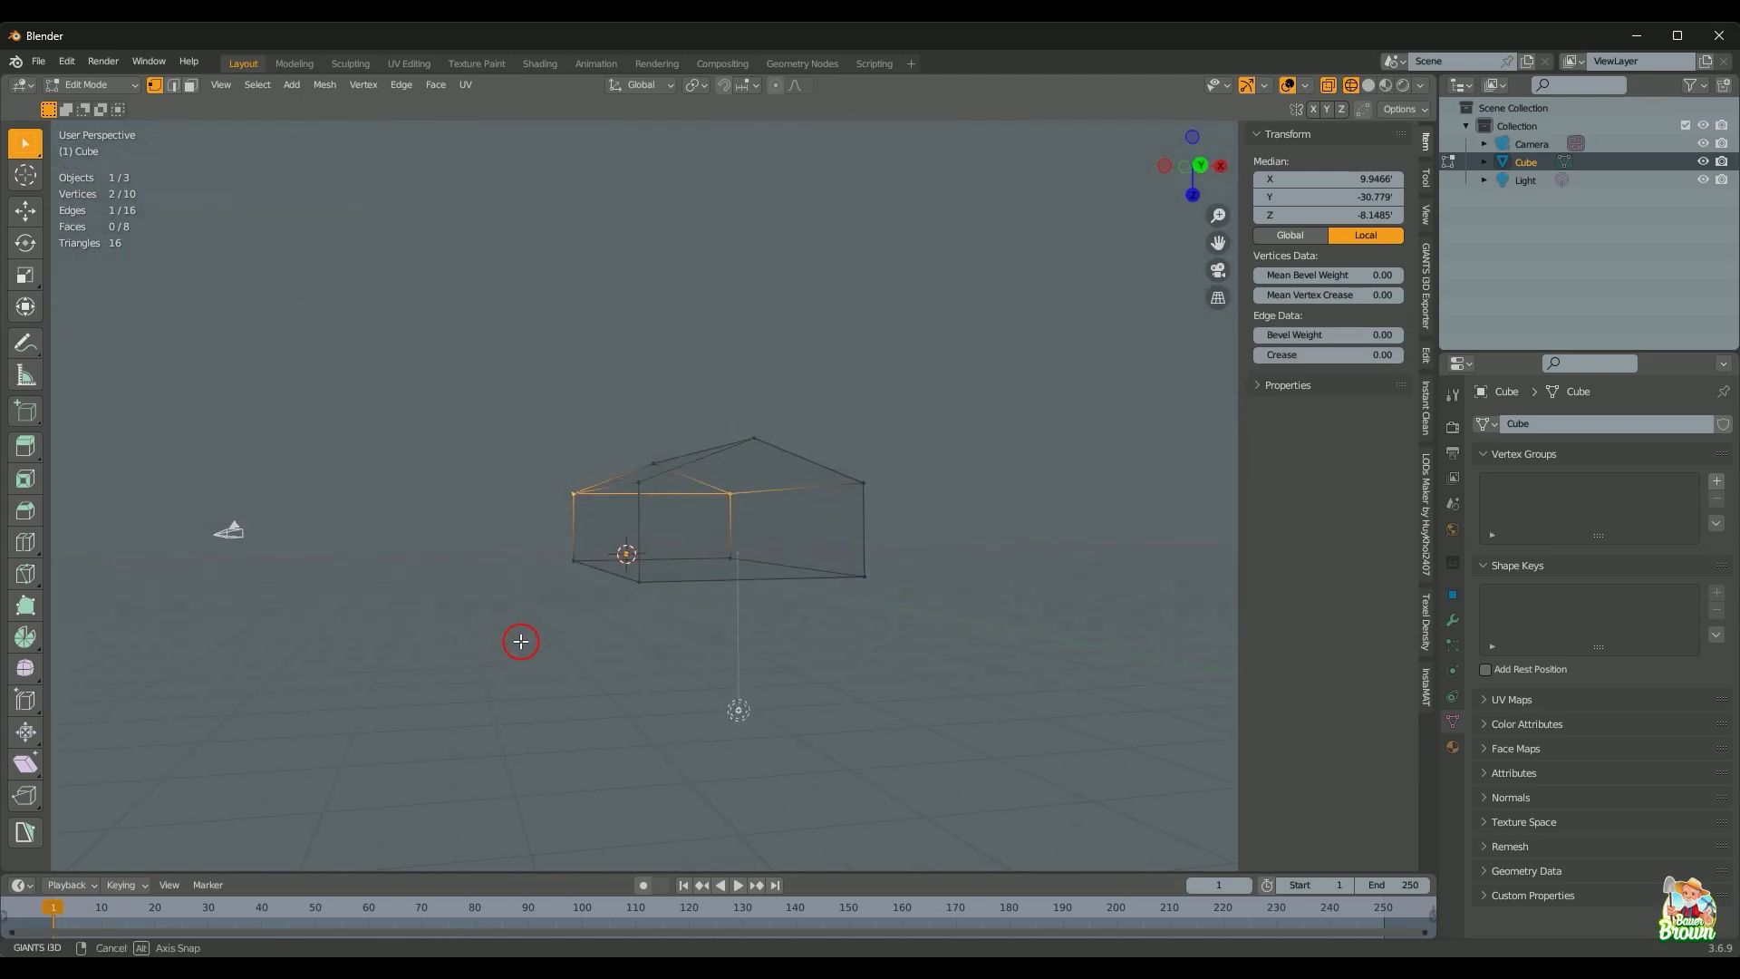
left_click(863, 495, "shift")
key("j")
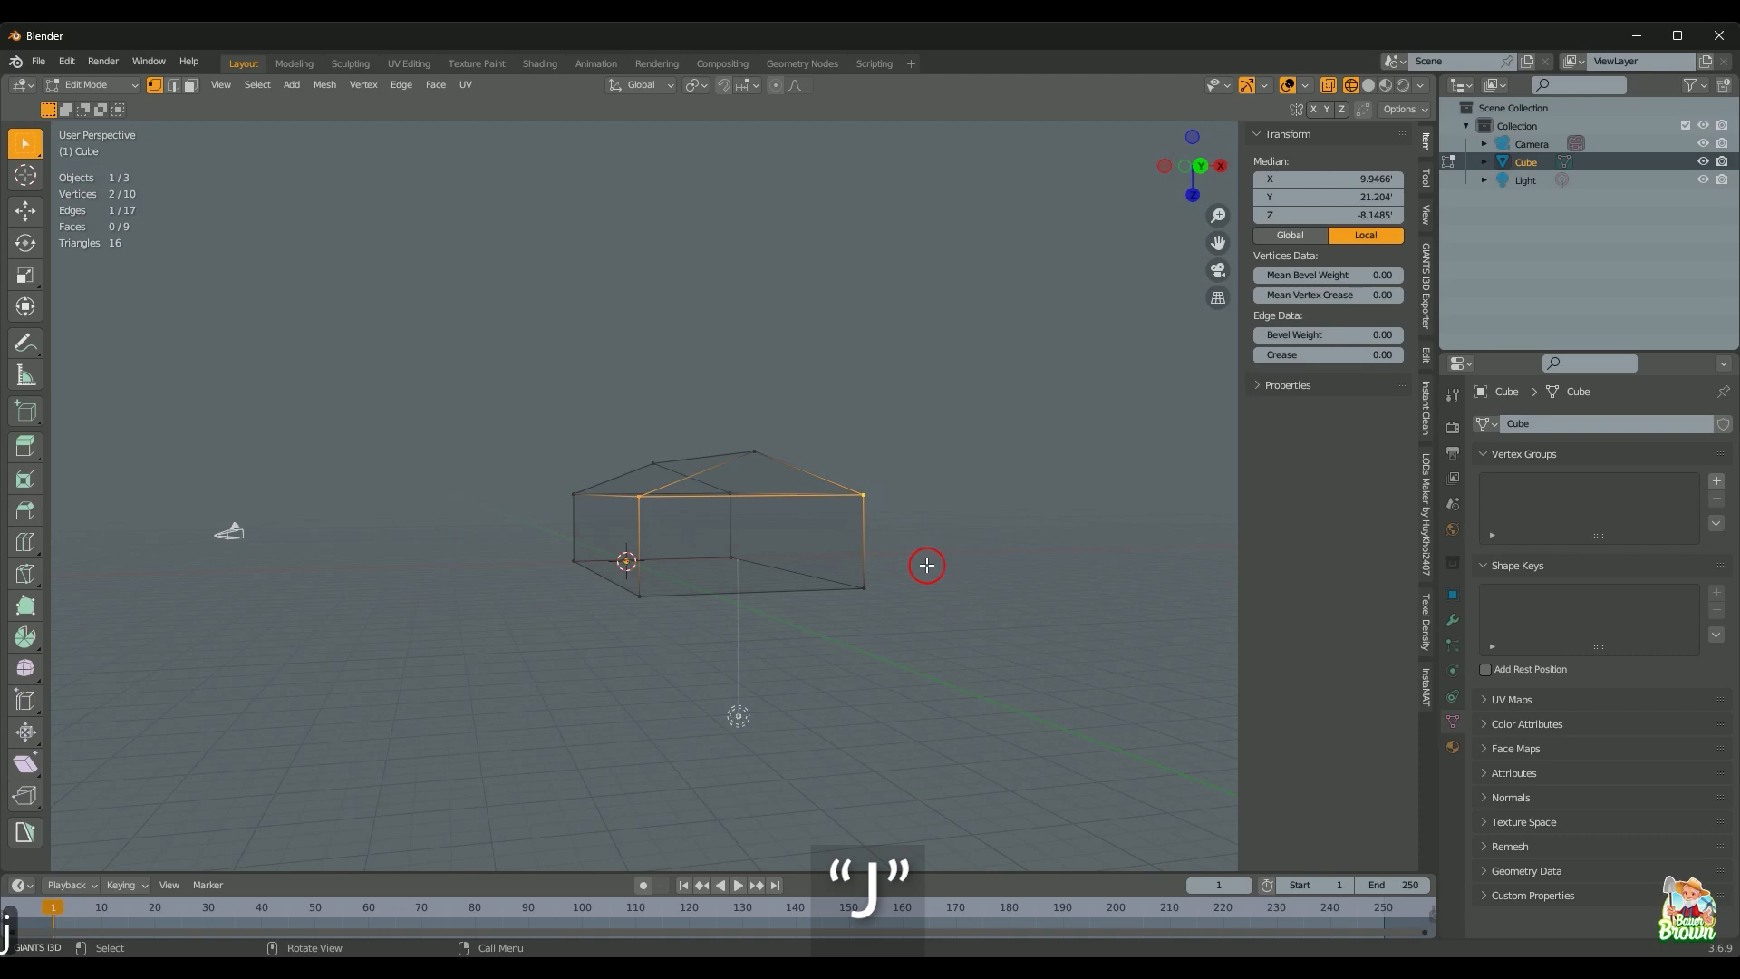
middle_click_drag(925, 563, 927, 565)
Step: Back in camera view and edge mode, add a two-loop cut across the house block
key("KP_0")
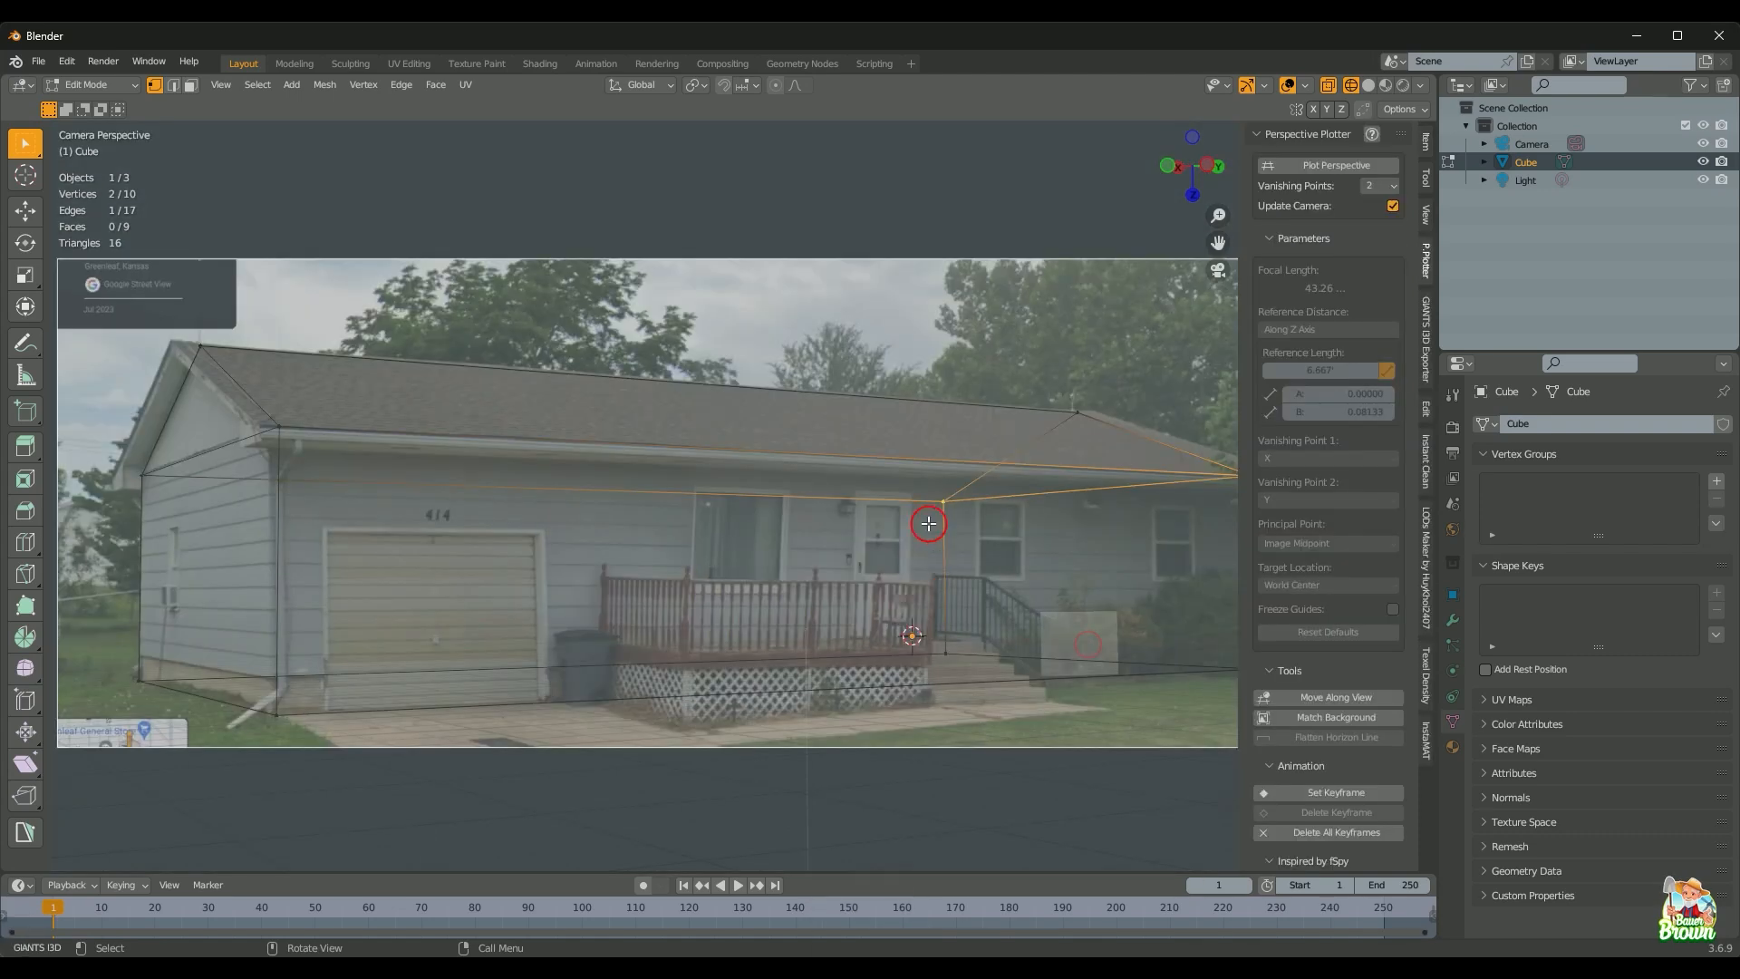
scroll(926, 481, "down", 4)
scroll(926, 482, "up", 2)
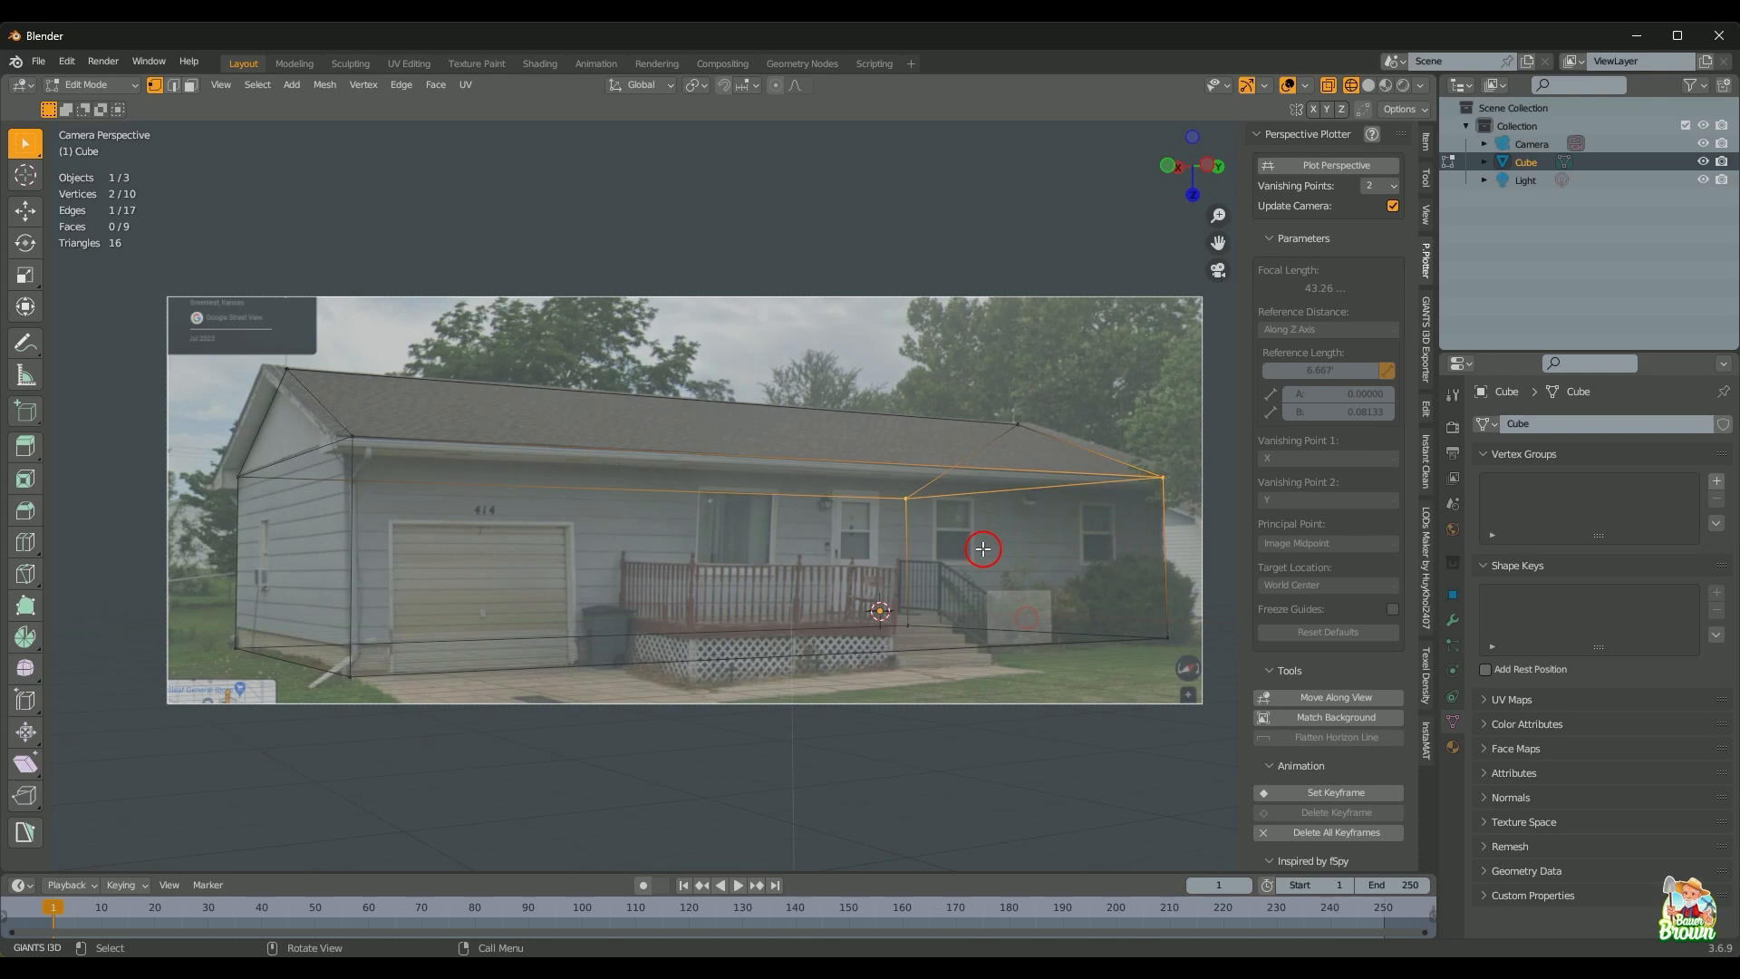
key("2")
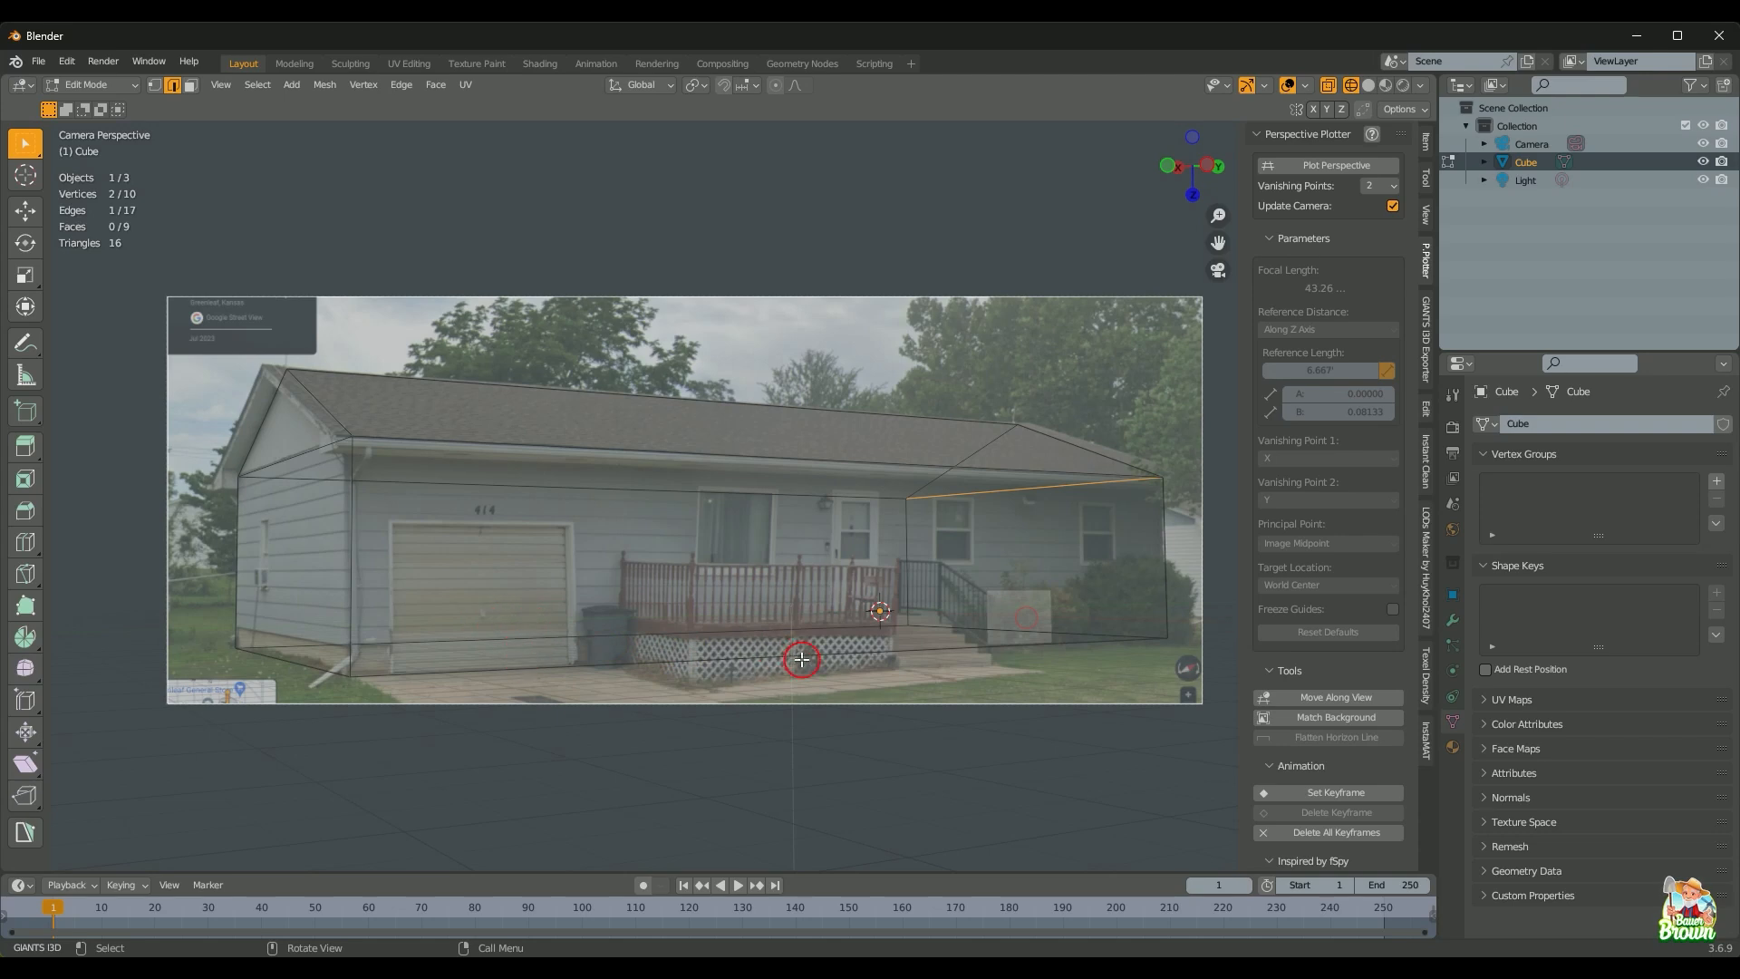
key("ctrl+r")
scroll(818, 660, "up", 1)
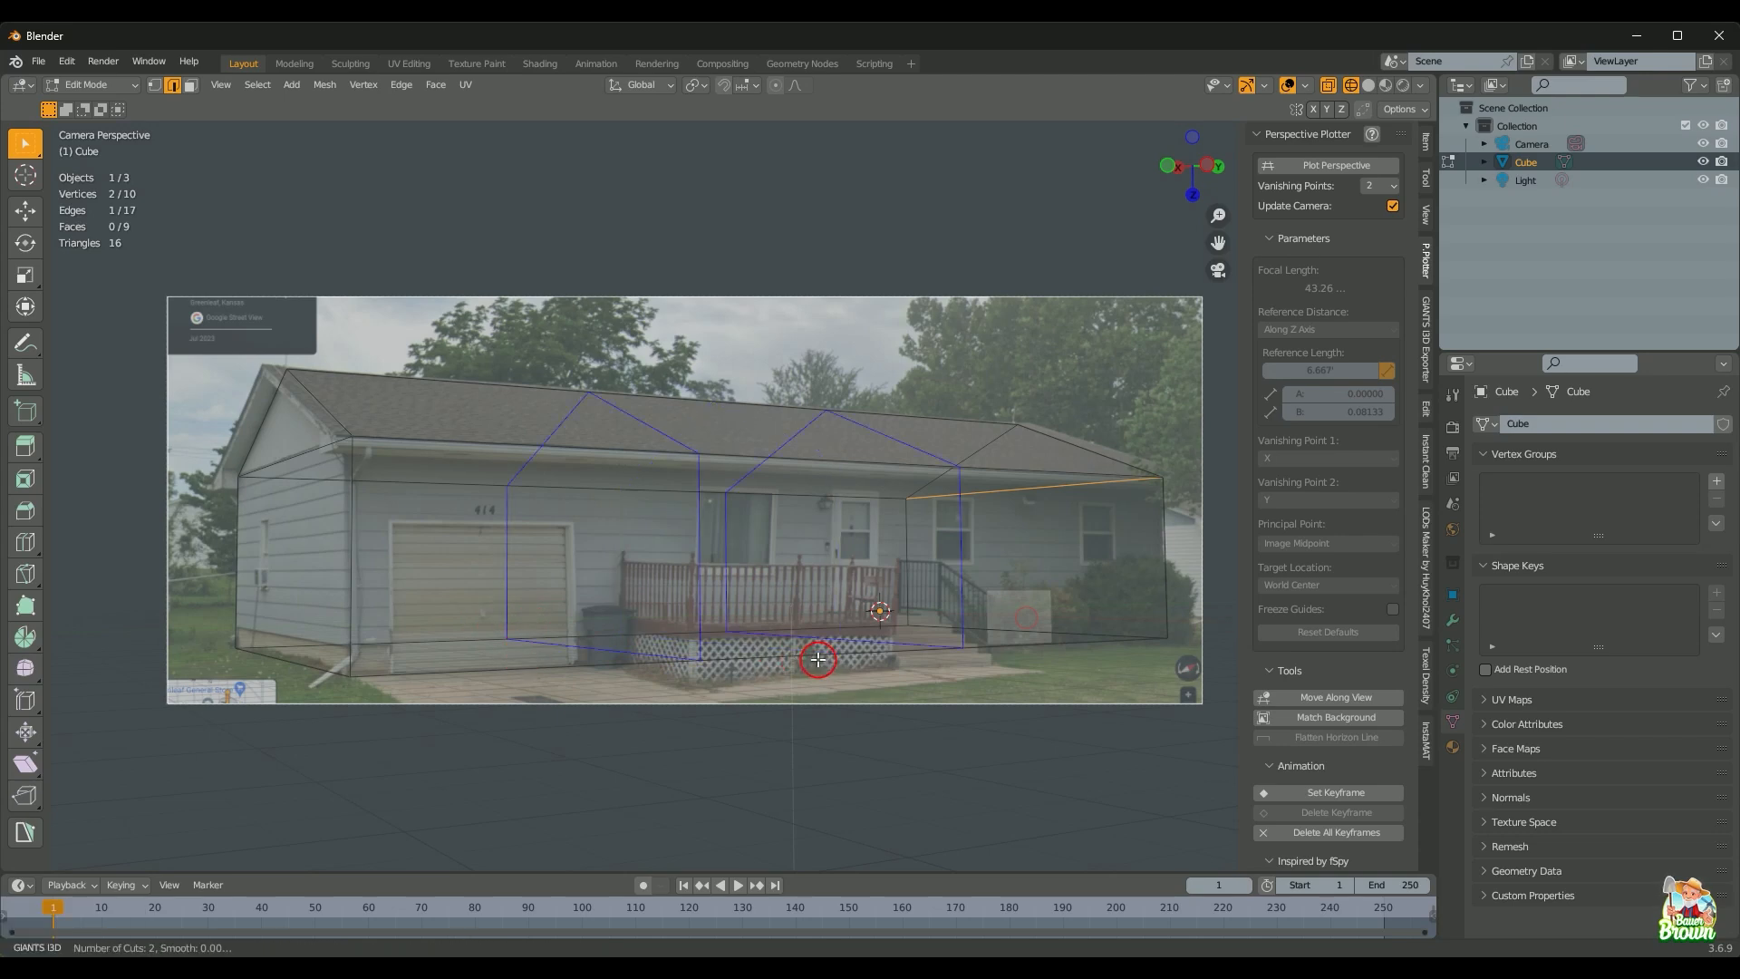
left_click(819, 660)
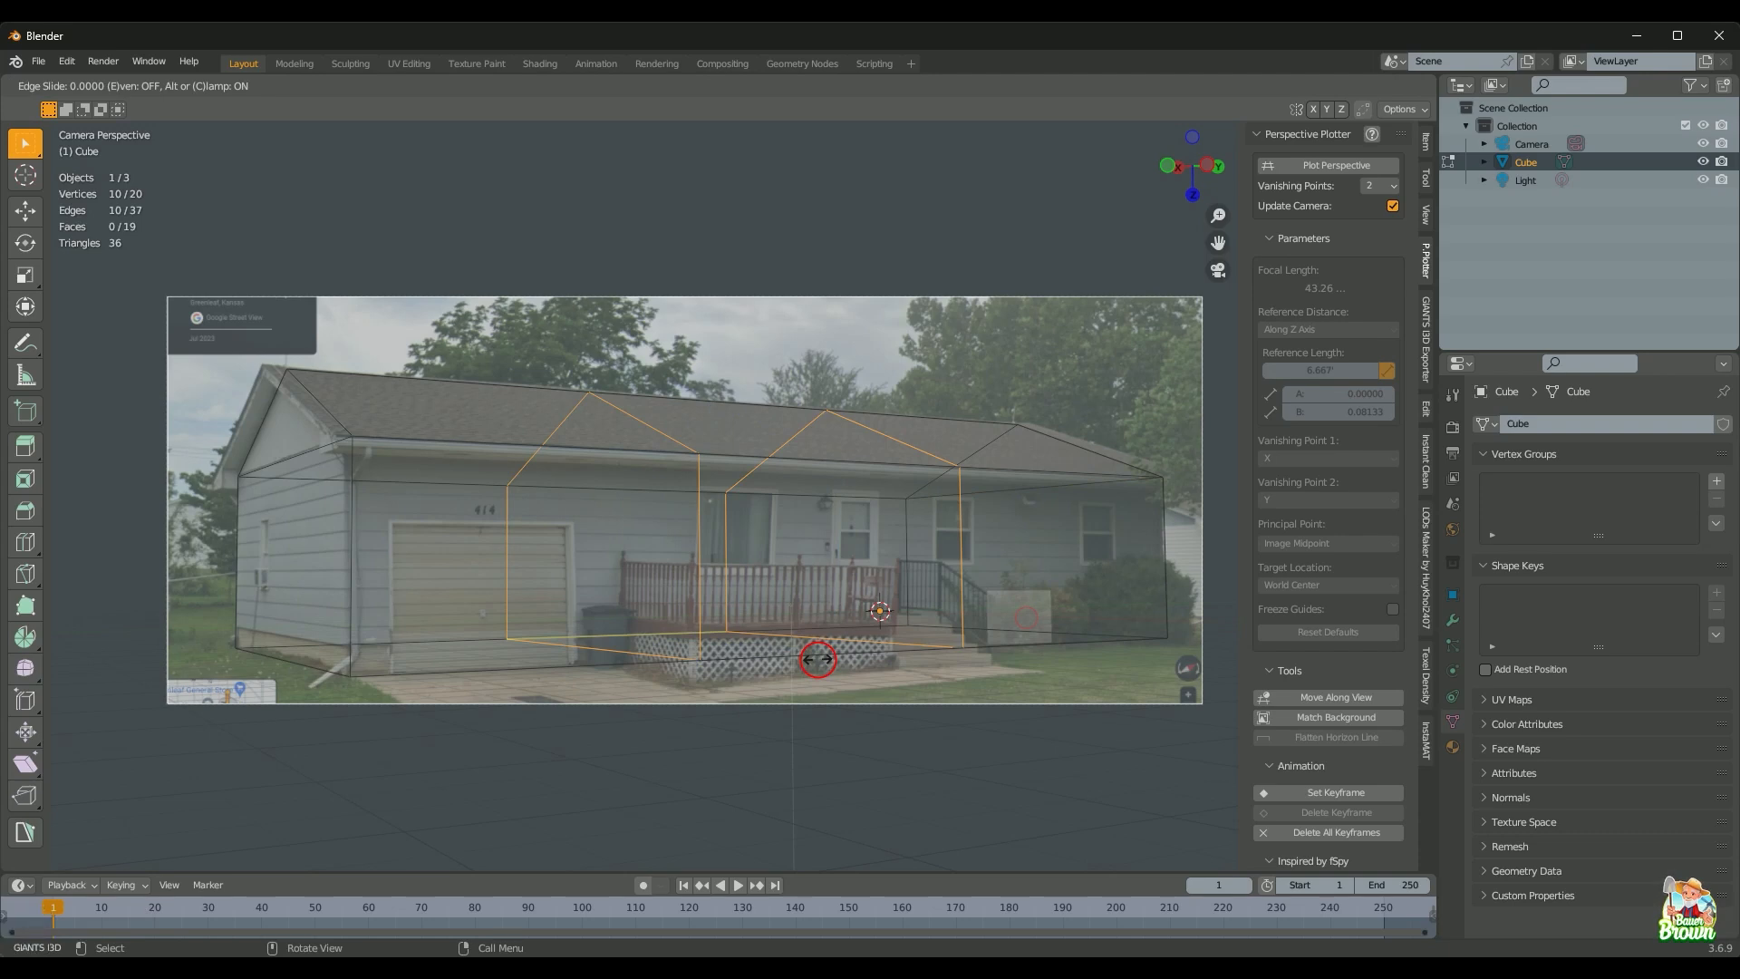
Step: Slide the two new loops along Y over the garage area
key("g")
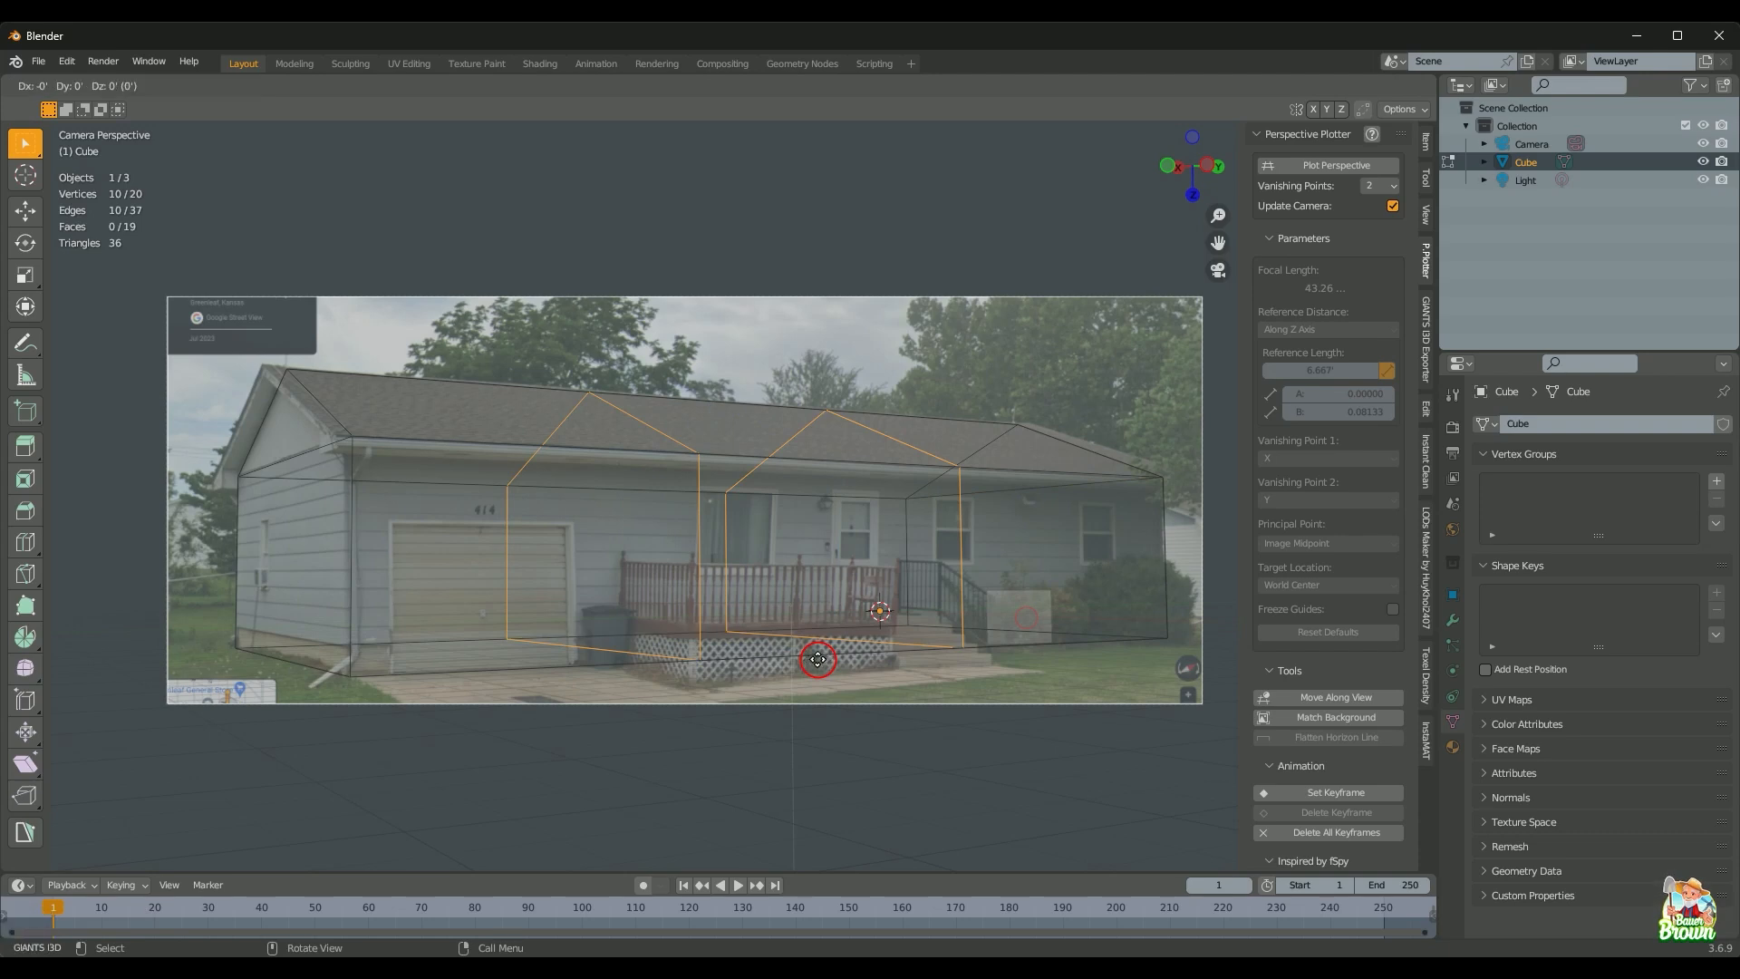
key("y")
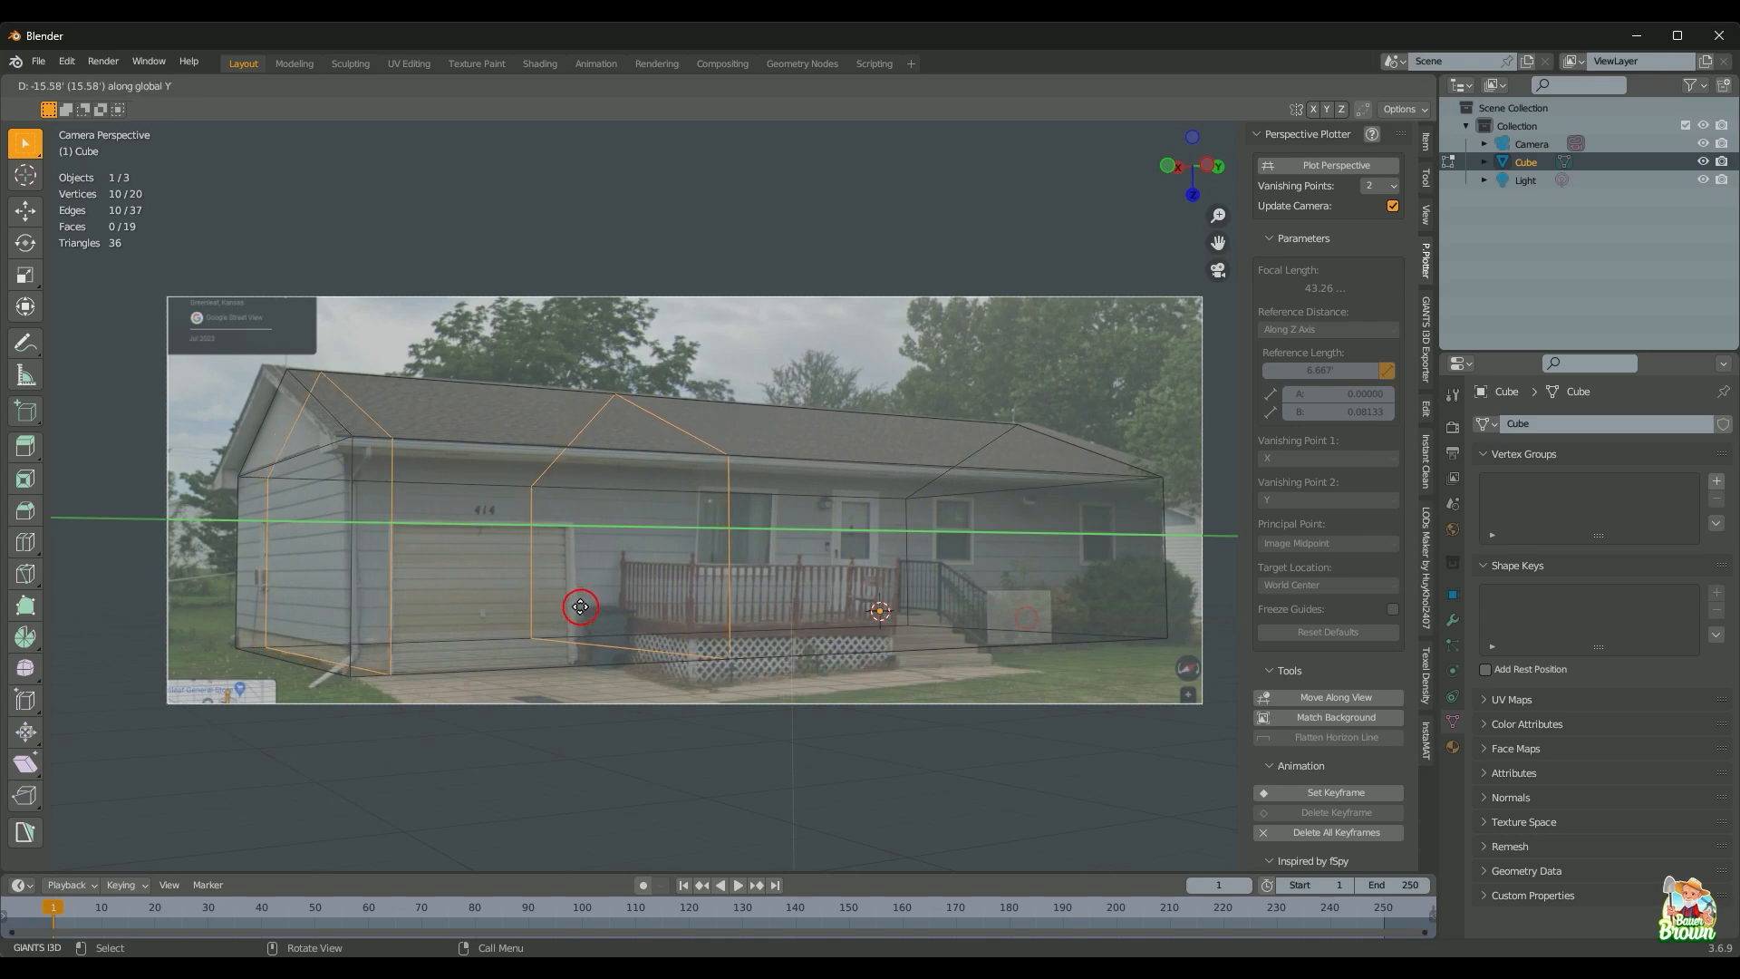
left_click(581, 607)
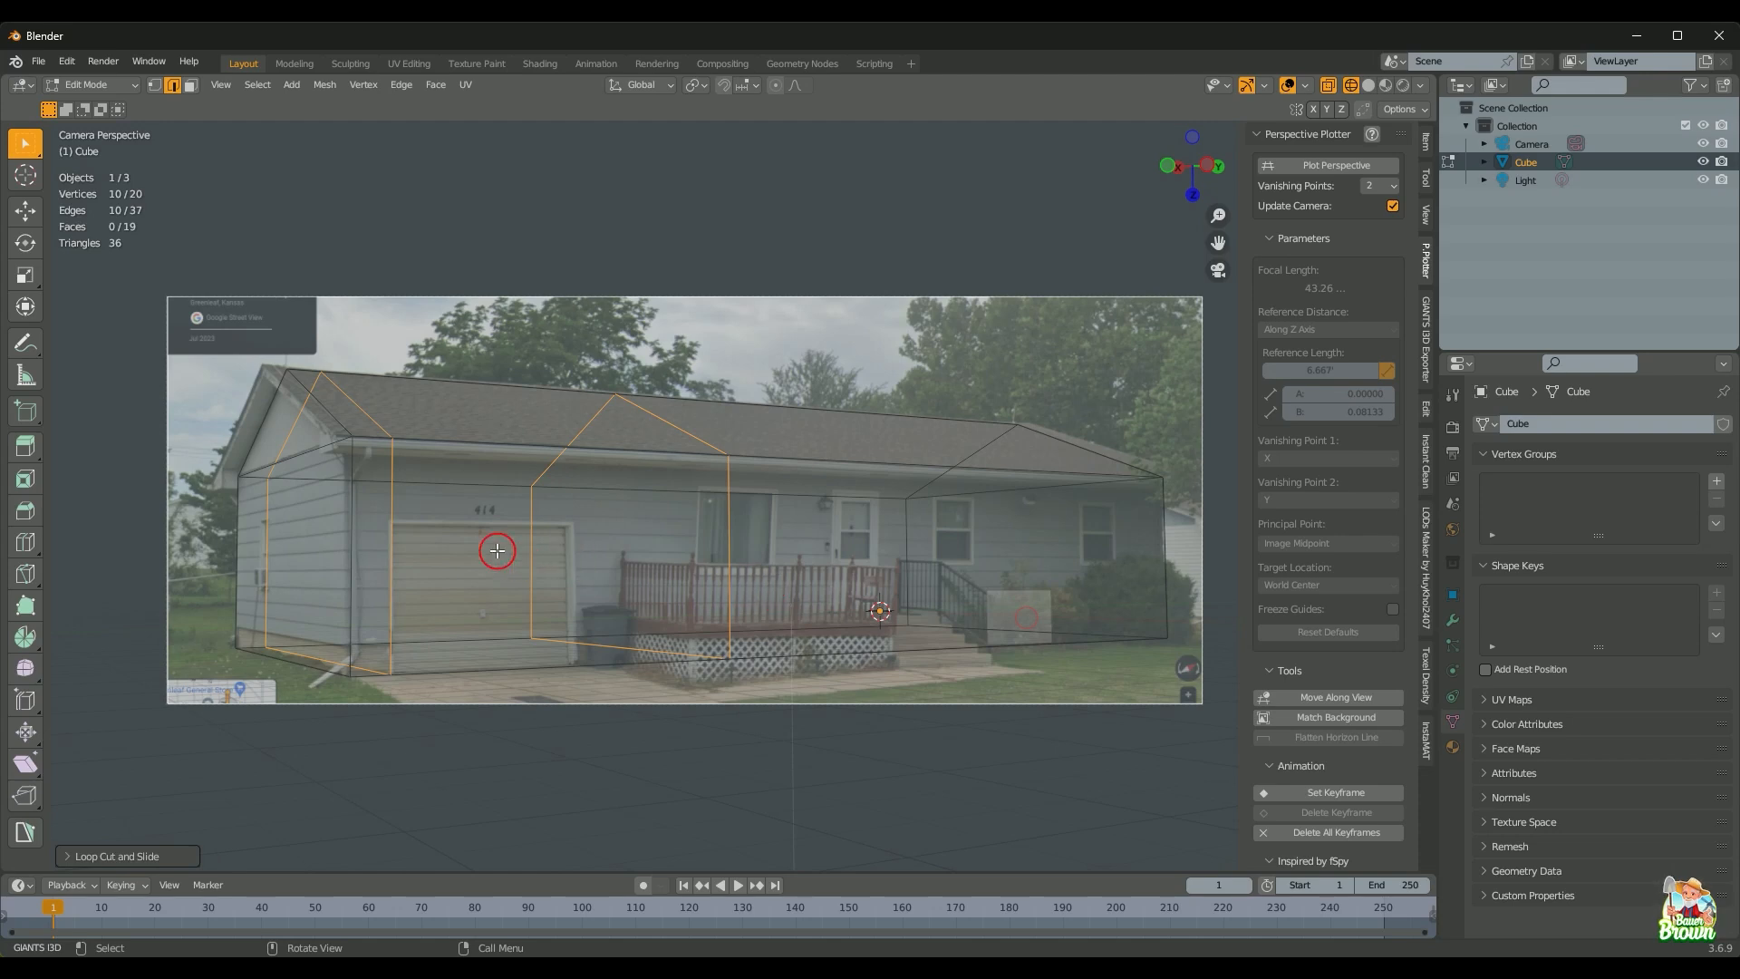
Step: Dissolve the loop edges except the front verticals, then move the right vertical edge along Y
left_click(393, 542, "shift")
left_click(730, 535, "shift")
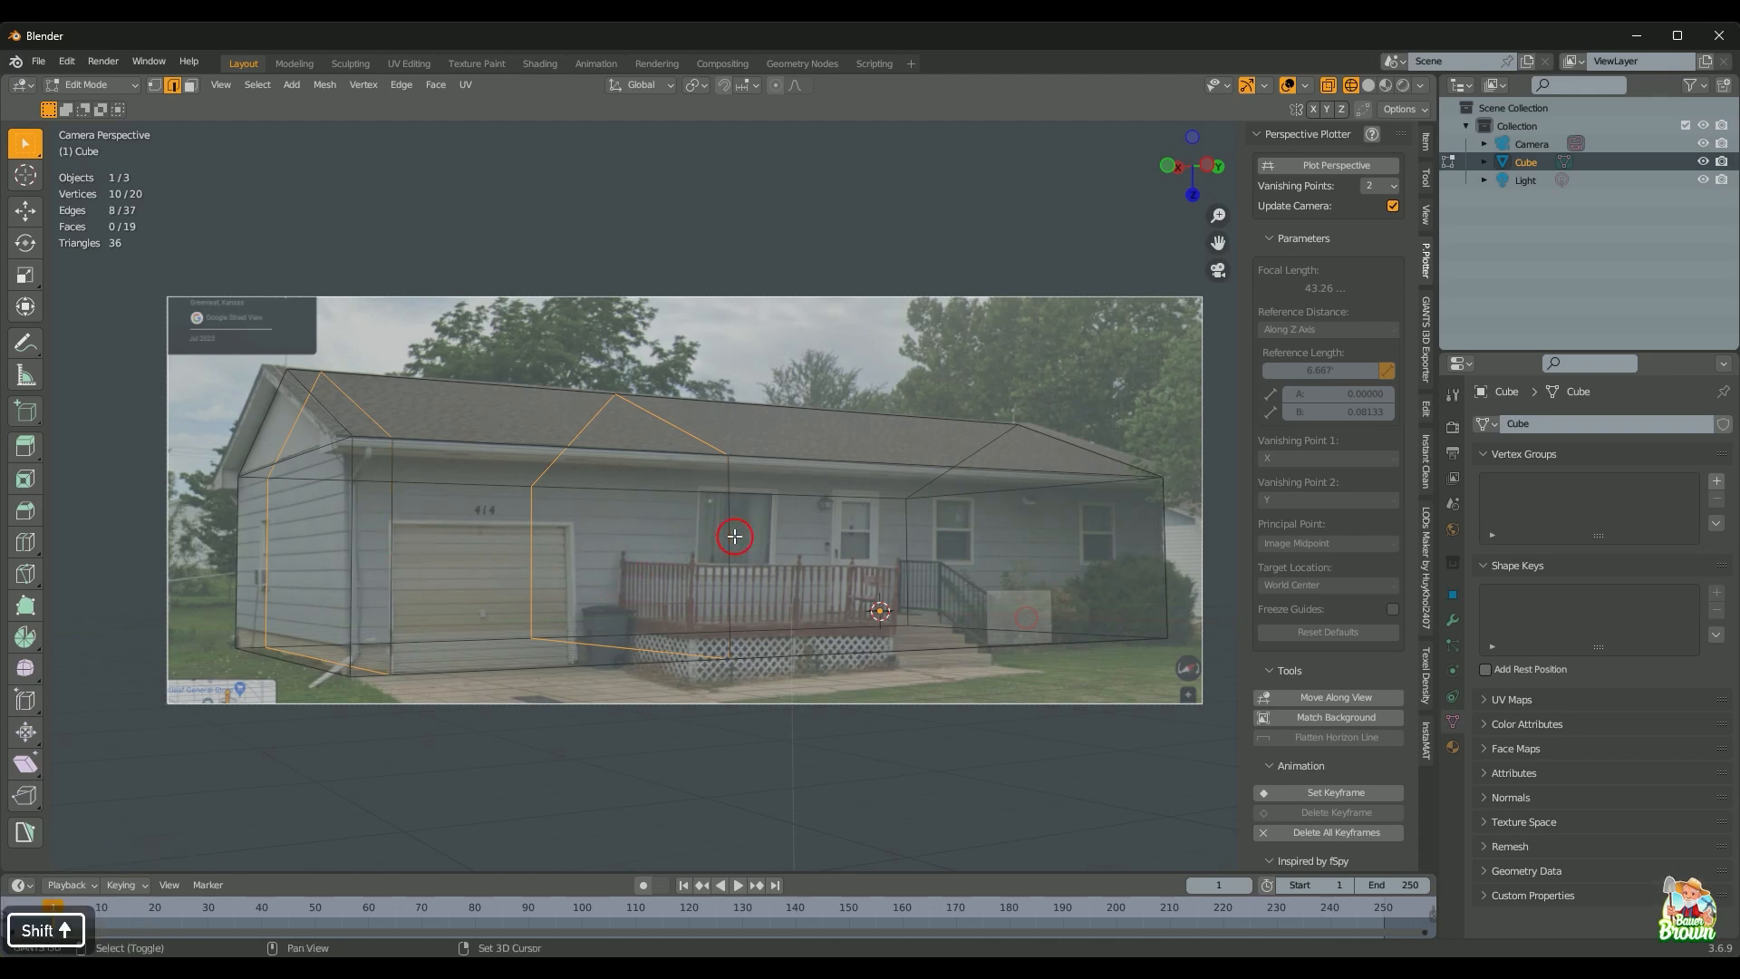
key("x")
left_click(796, 575)
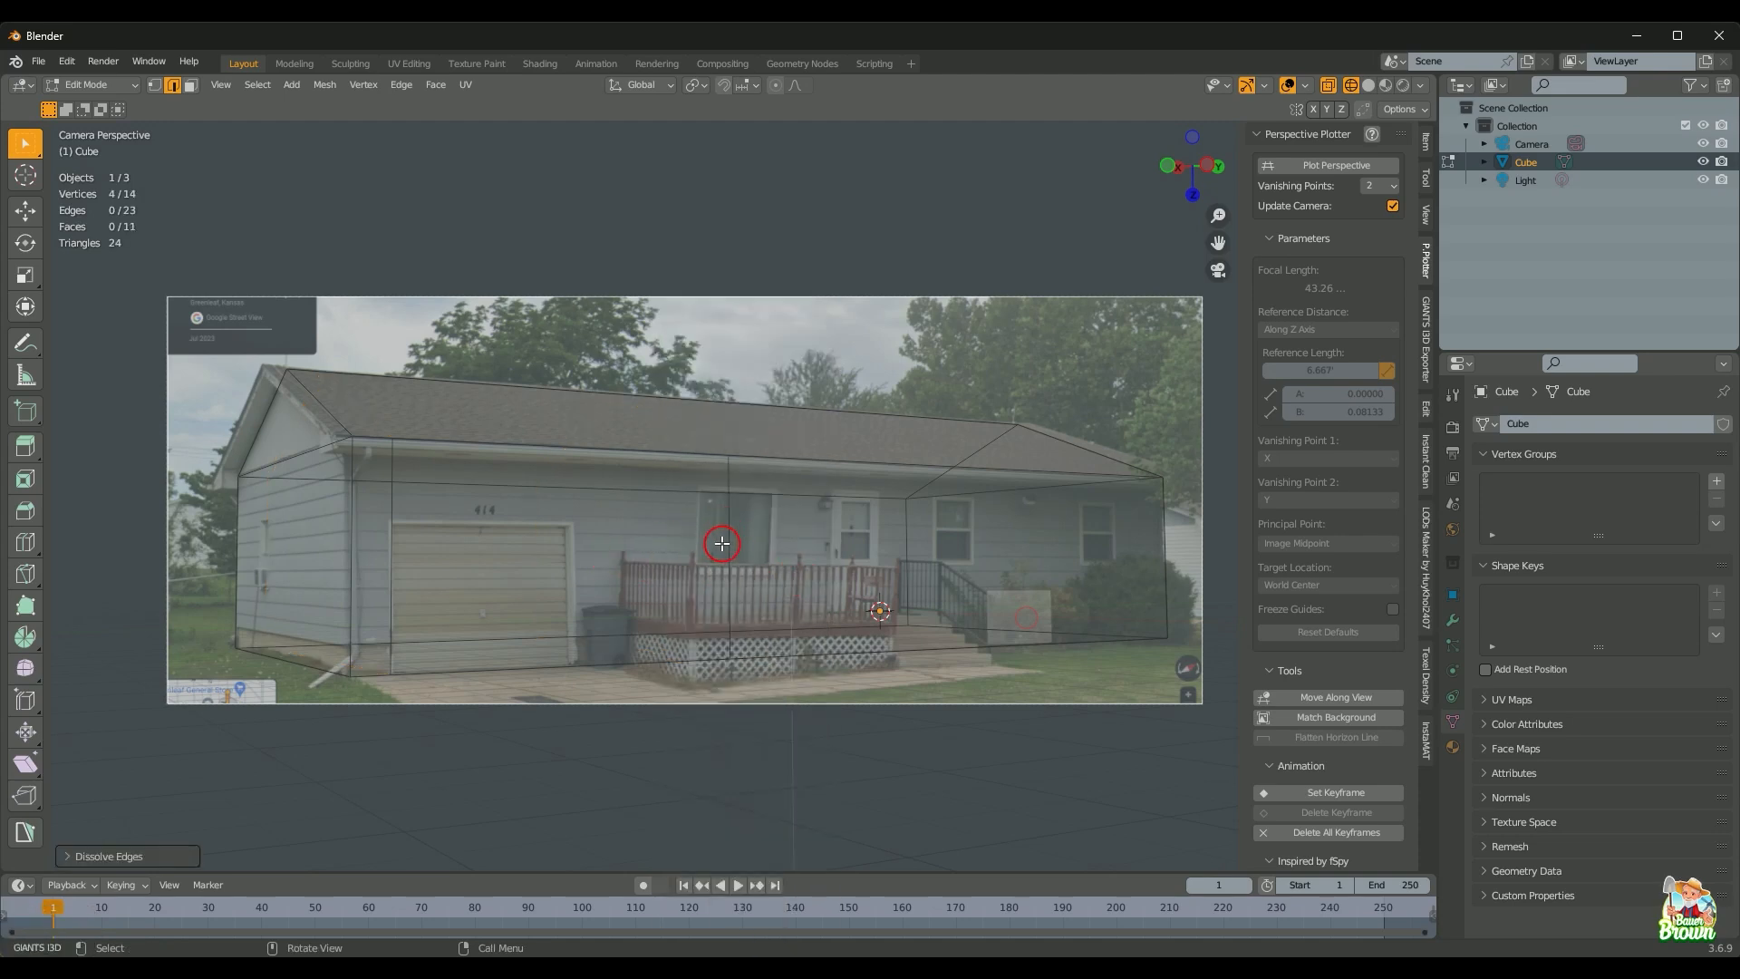
left_click(729, 555)
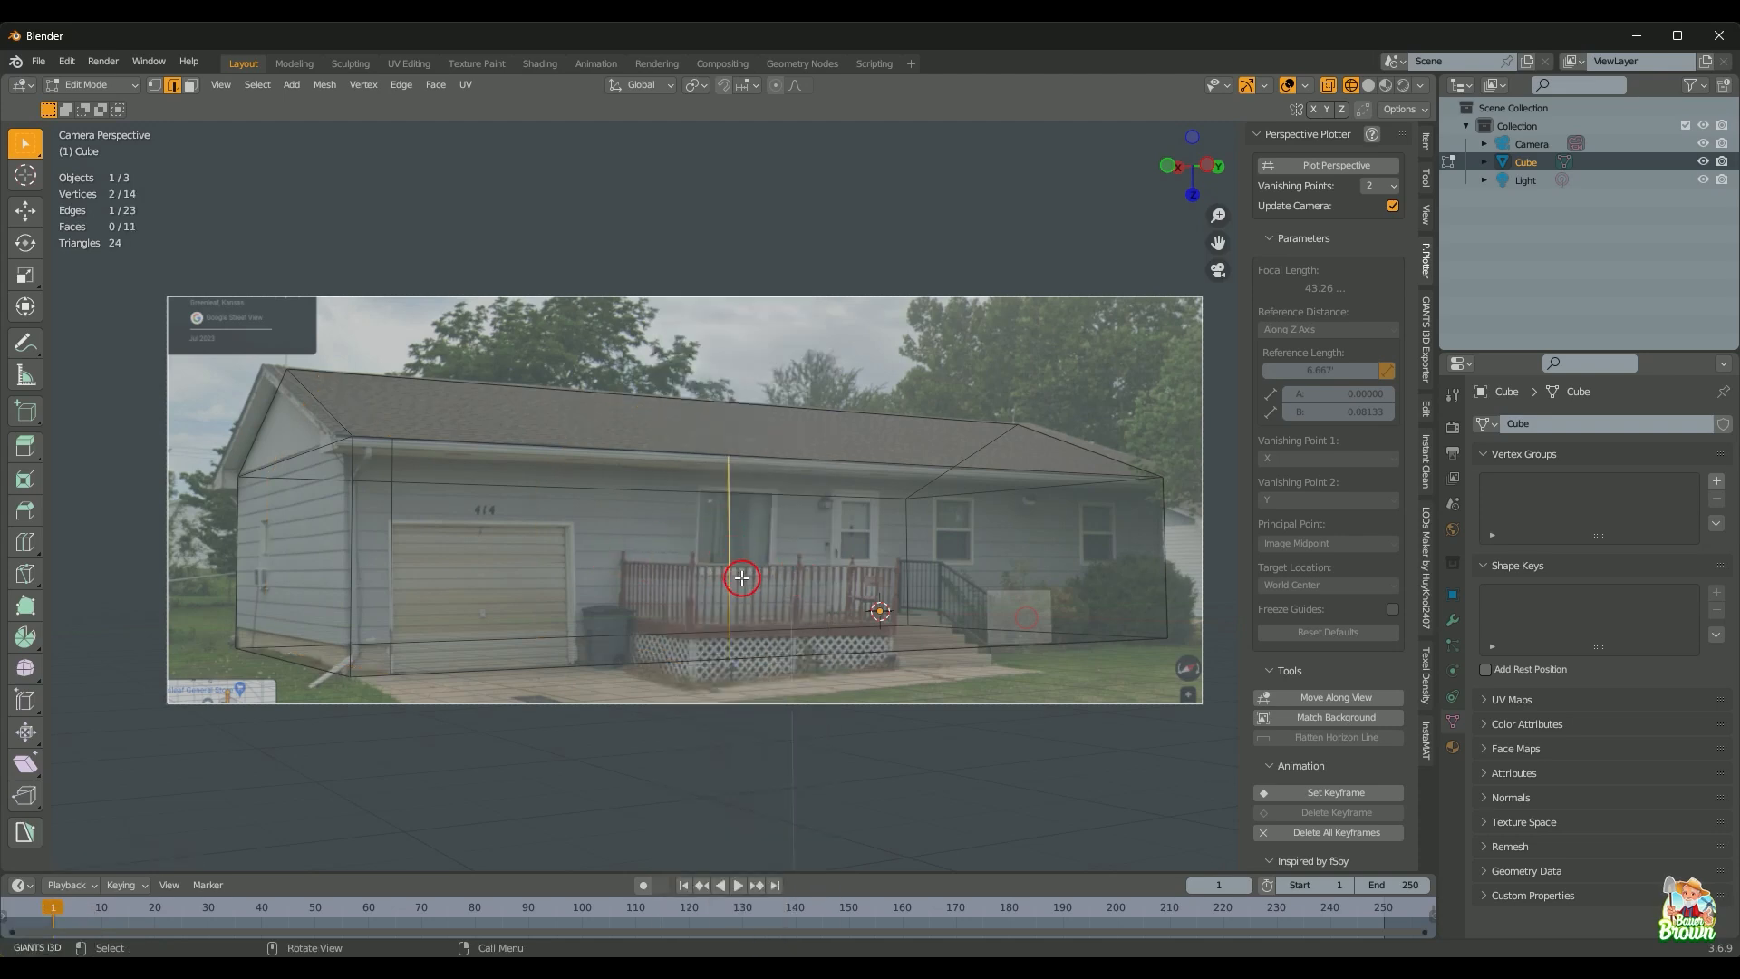
key("g")
key("y")
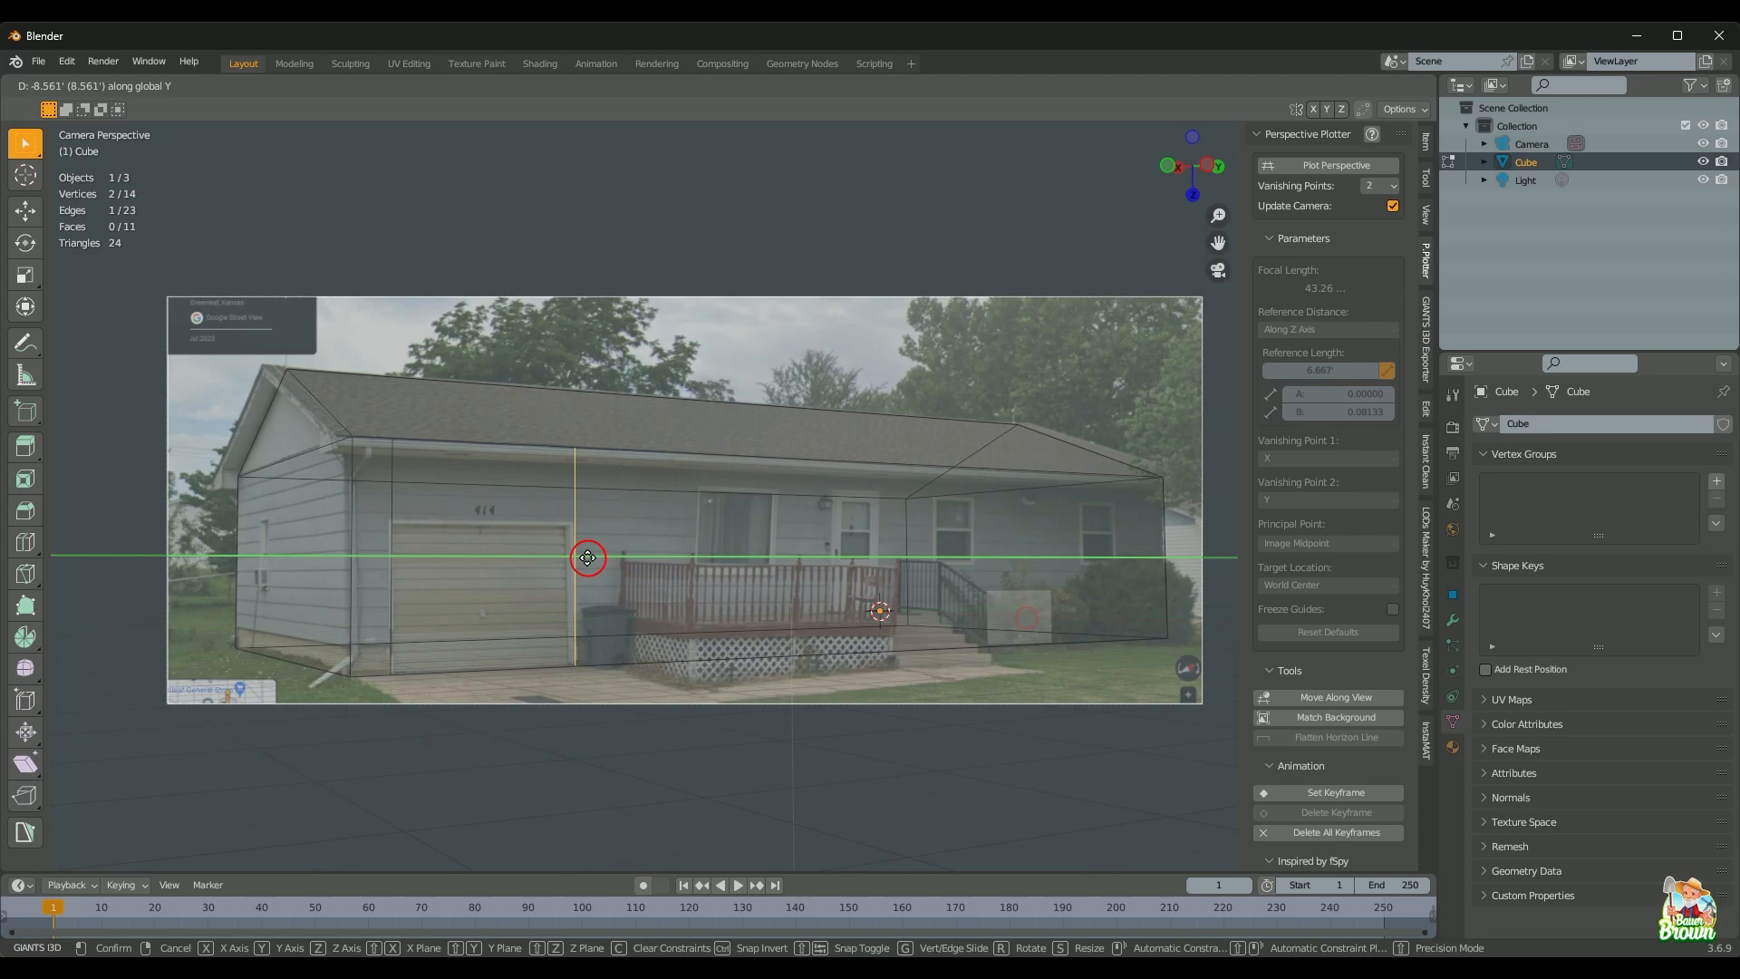
Step: Line the vertical edge up with the garage door's right side and knife-cut a level edge across the garage top
left_click(587, 557)
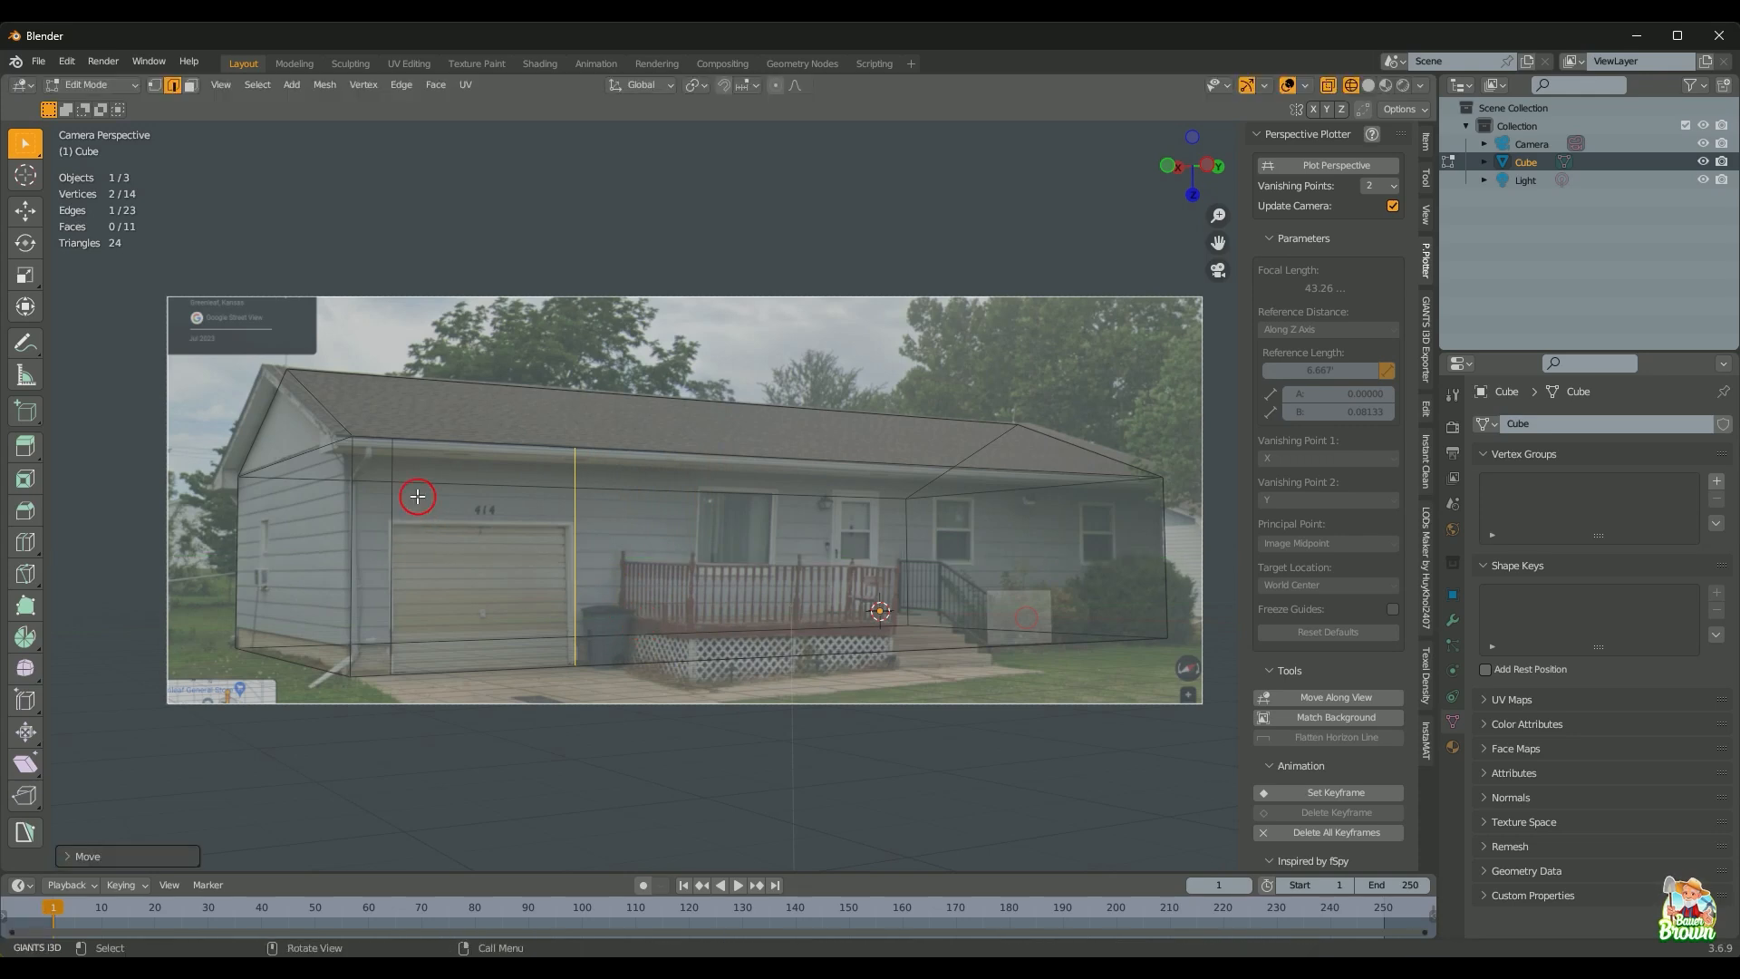
key("ctrl+k")
key("k")
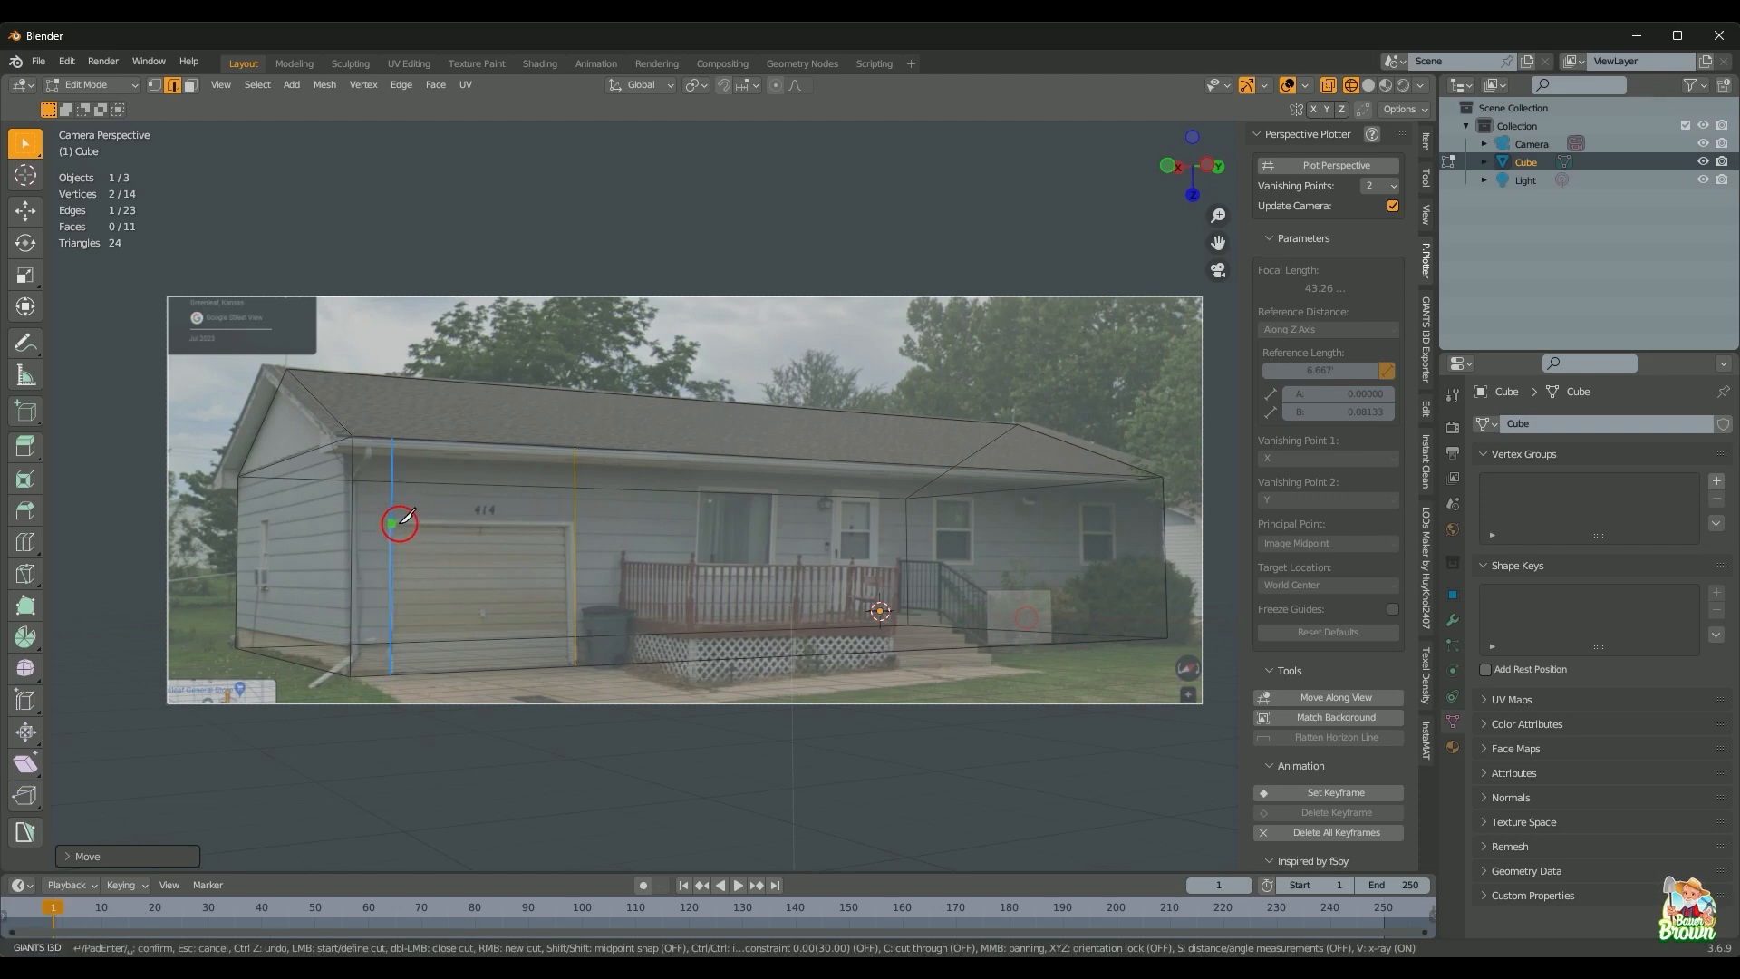
left_click(399, 519)
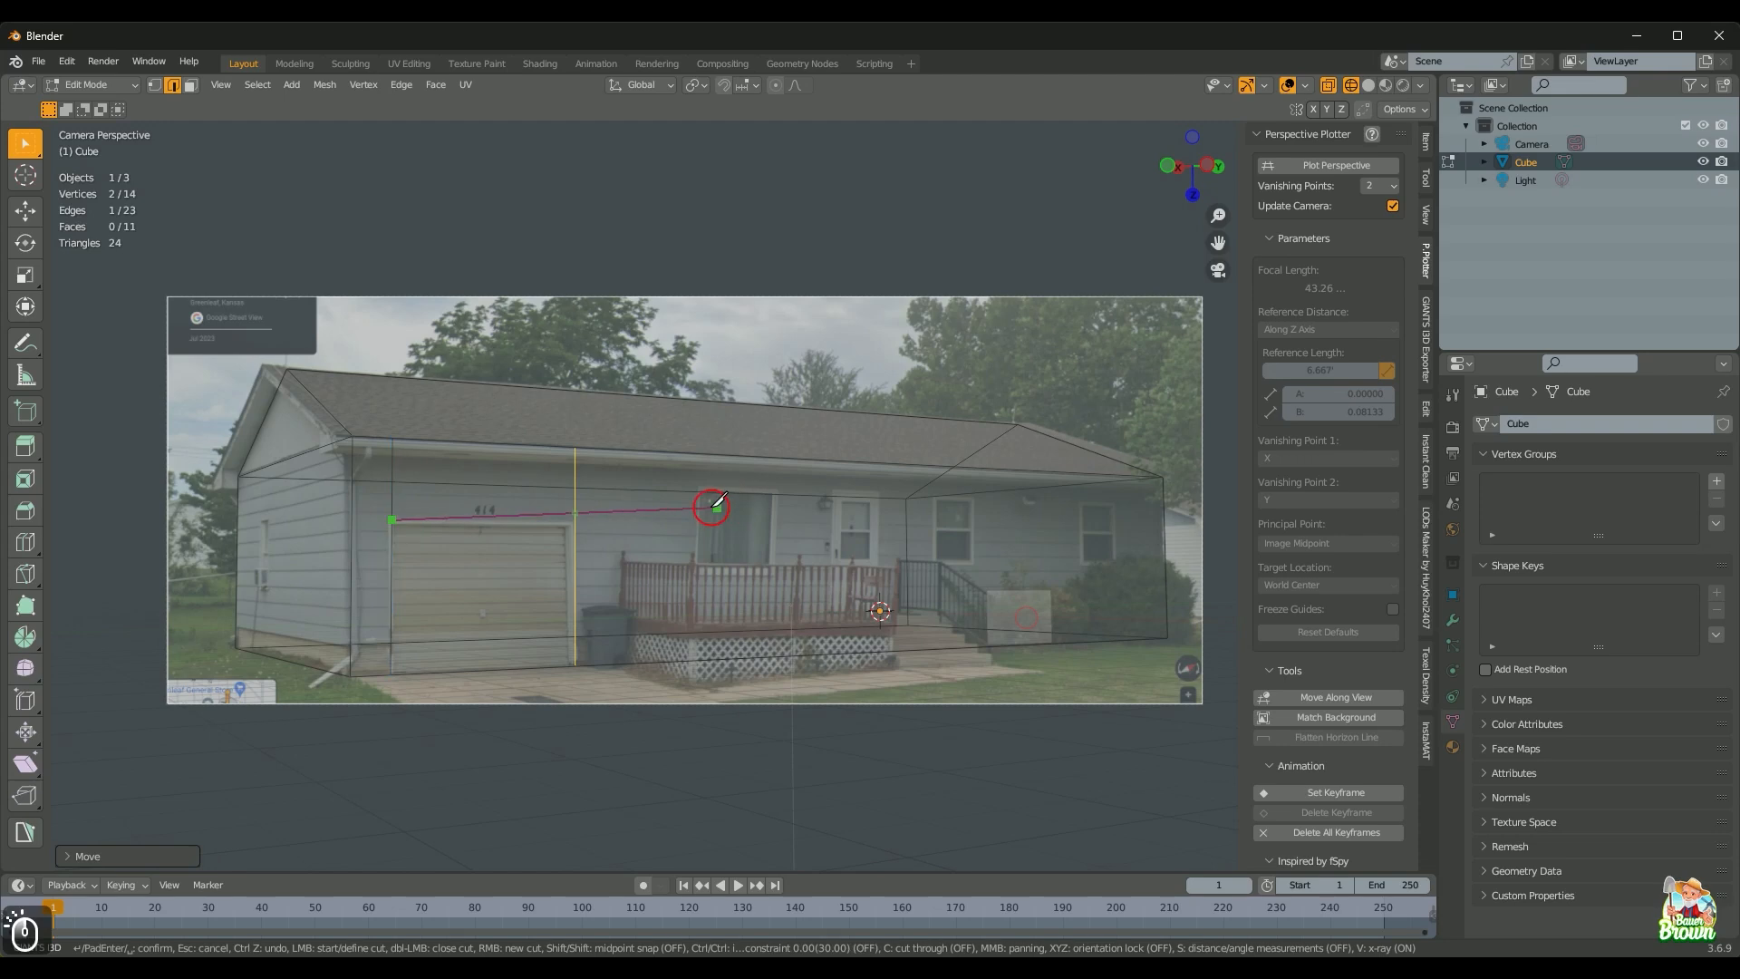
key("y")
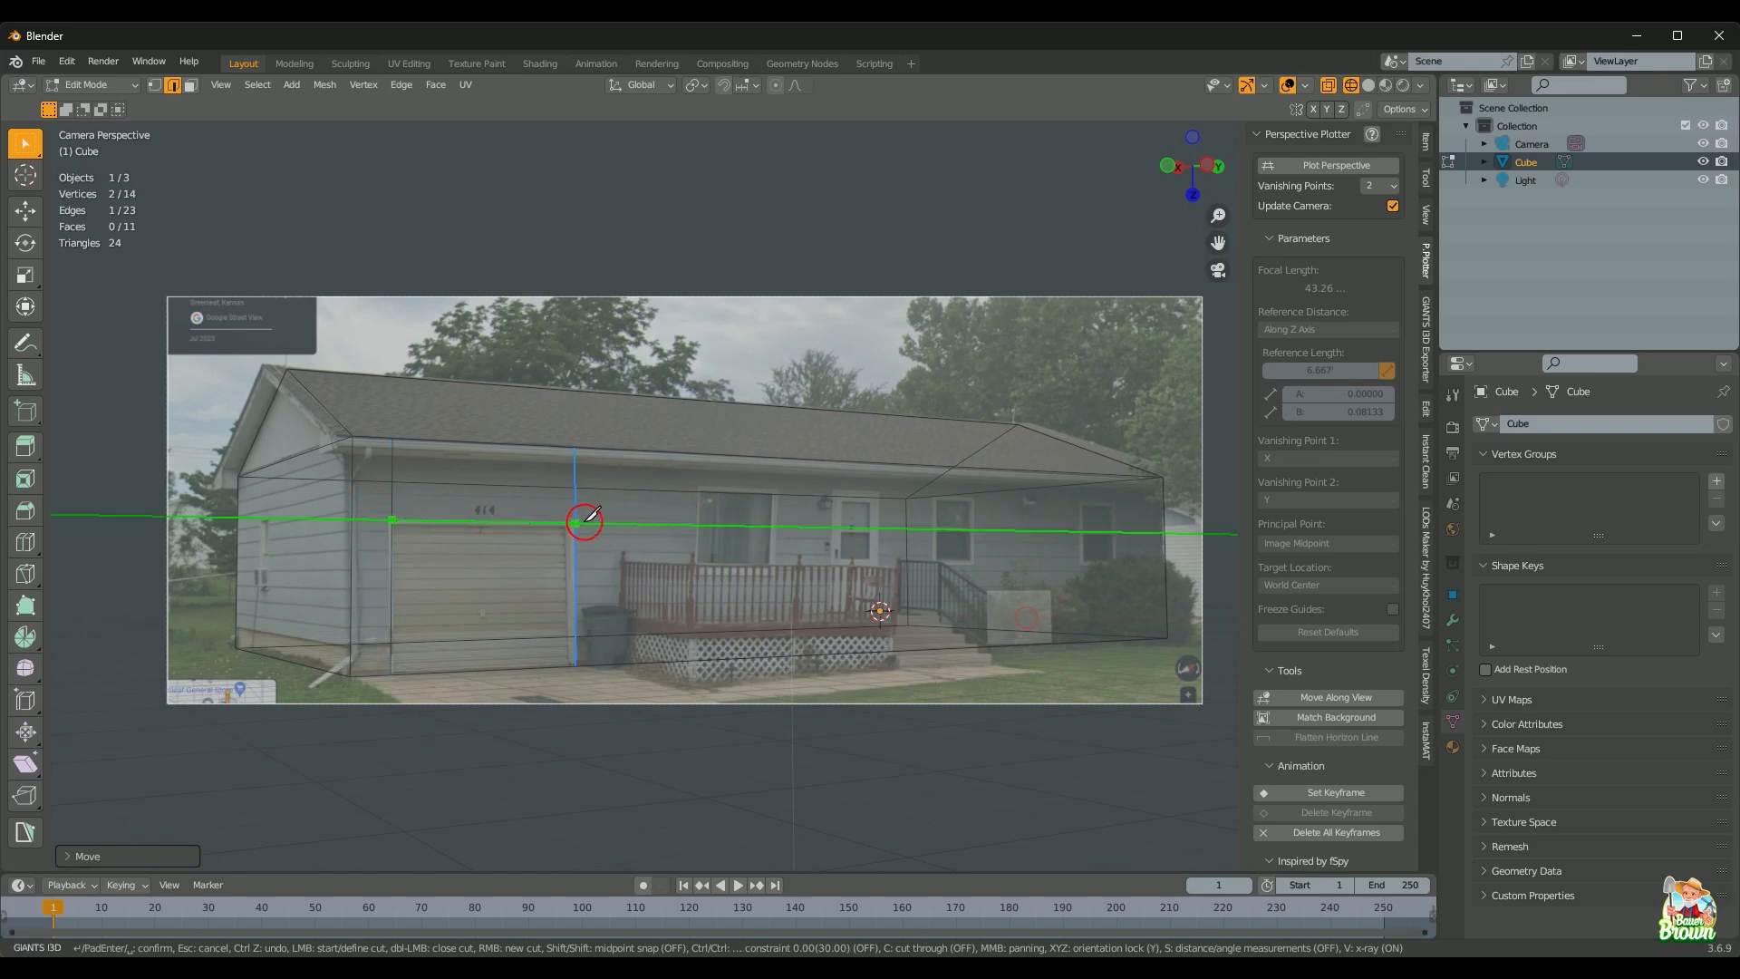
left_click(580, 522)
key("Return")
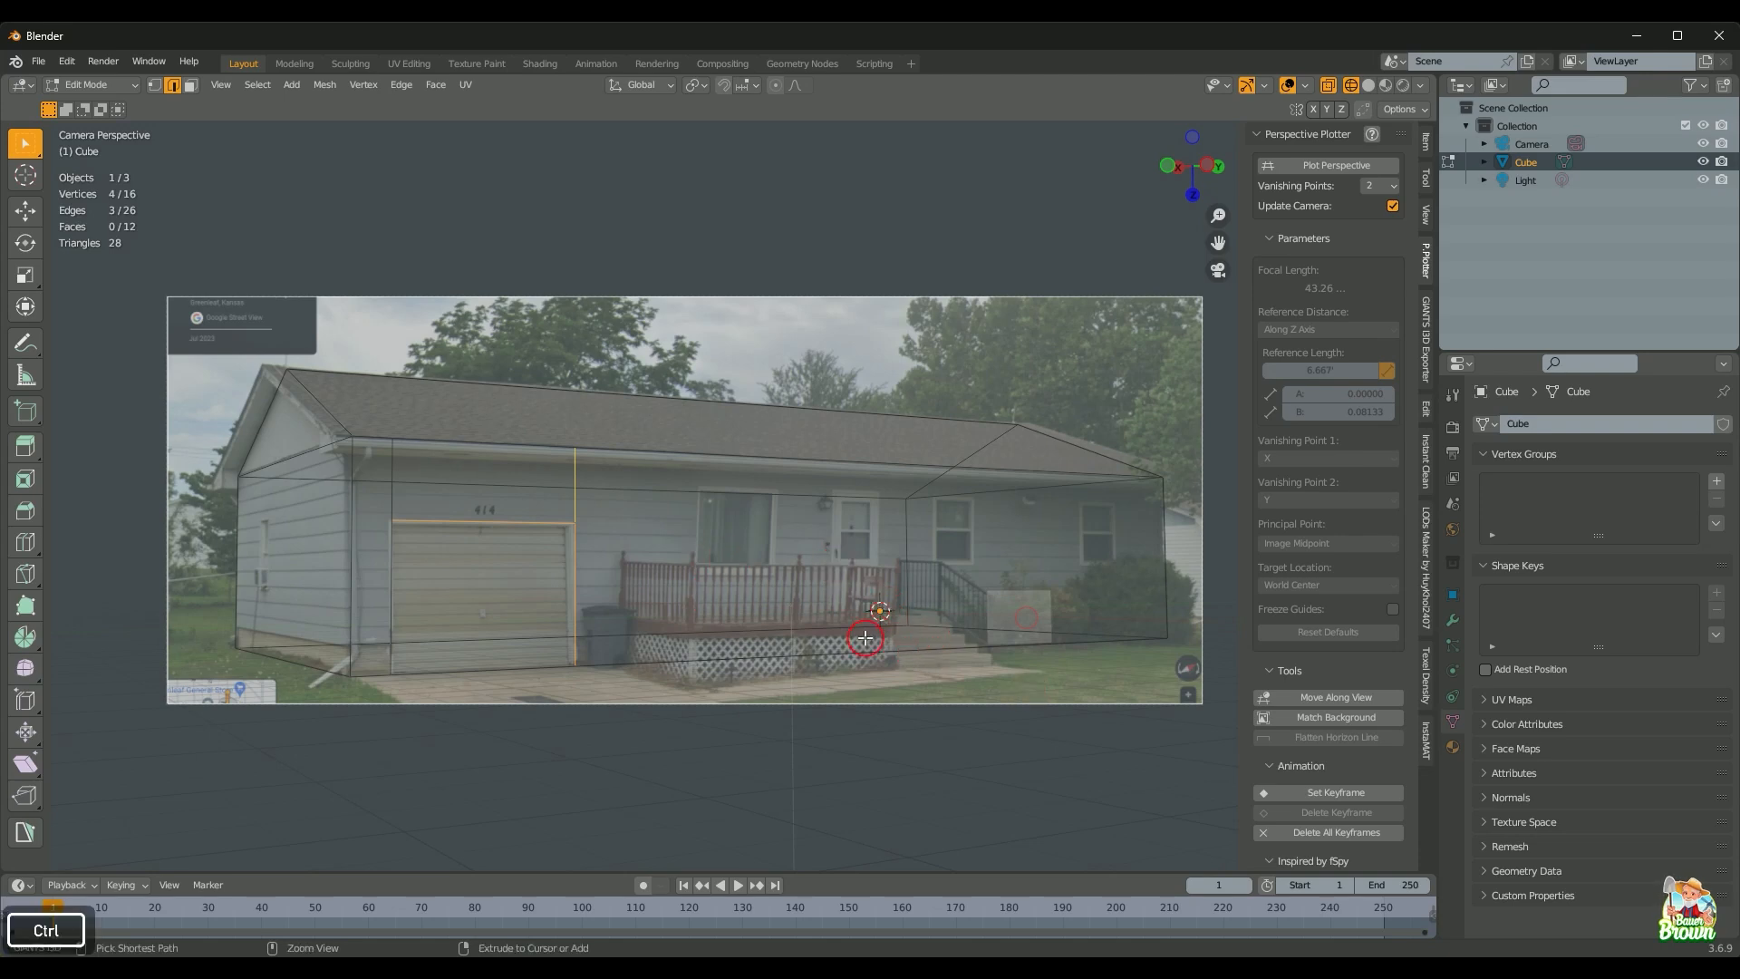
Step: Add a two-loop cut near the porch, undo it, then orbit out of camera view in vertex select
key("ctrl+r")
scroll(866, 637, "up", 1)
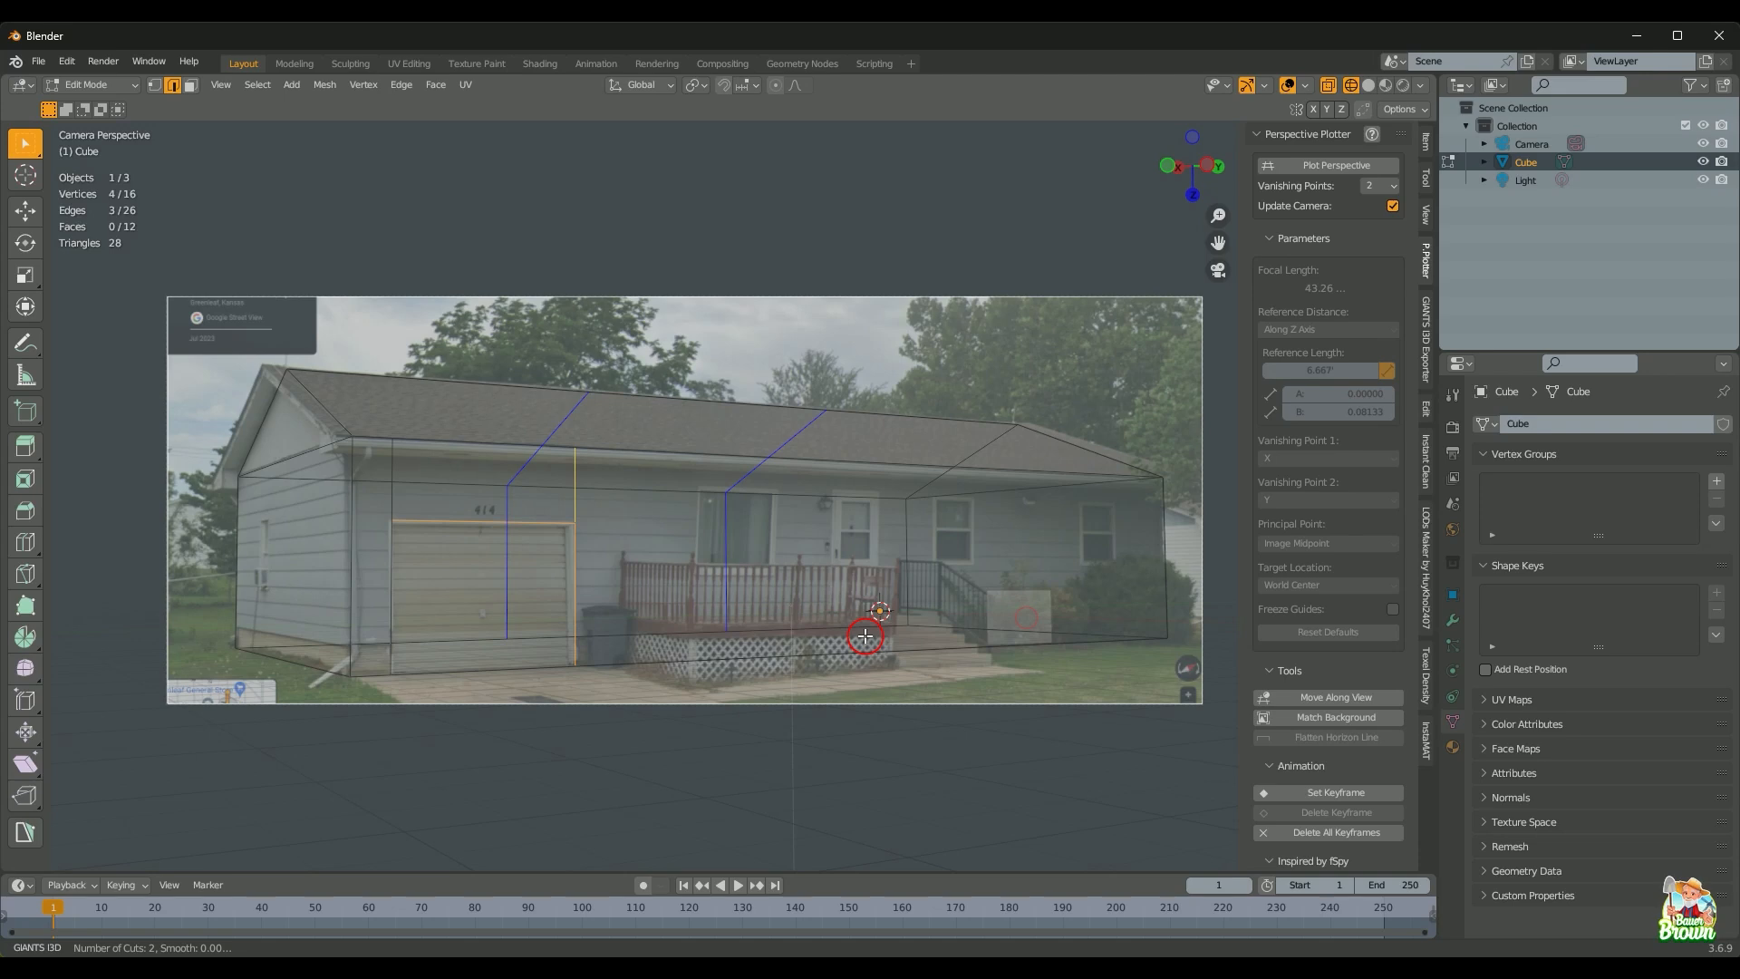
left_click(864, 636)
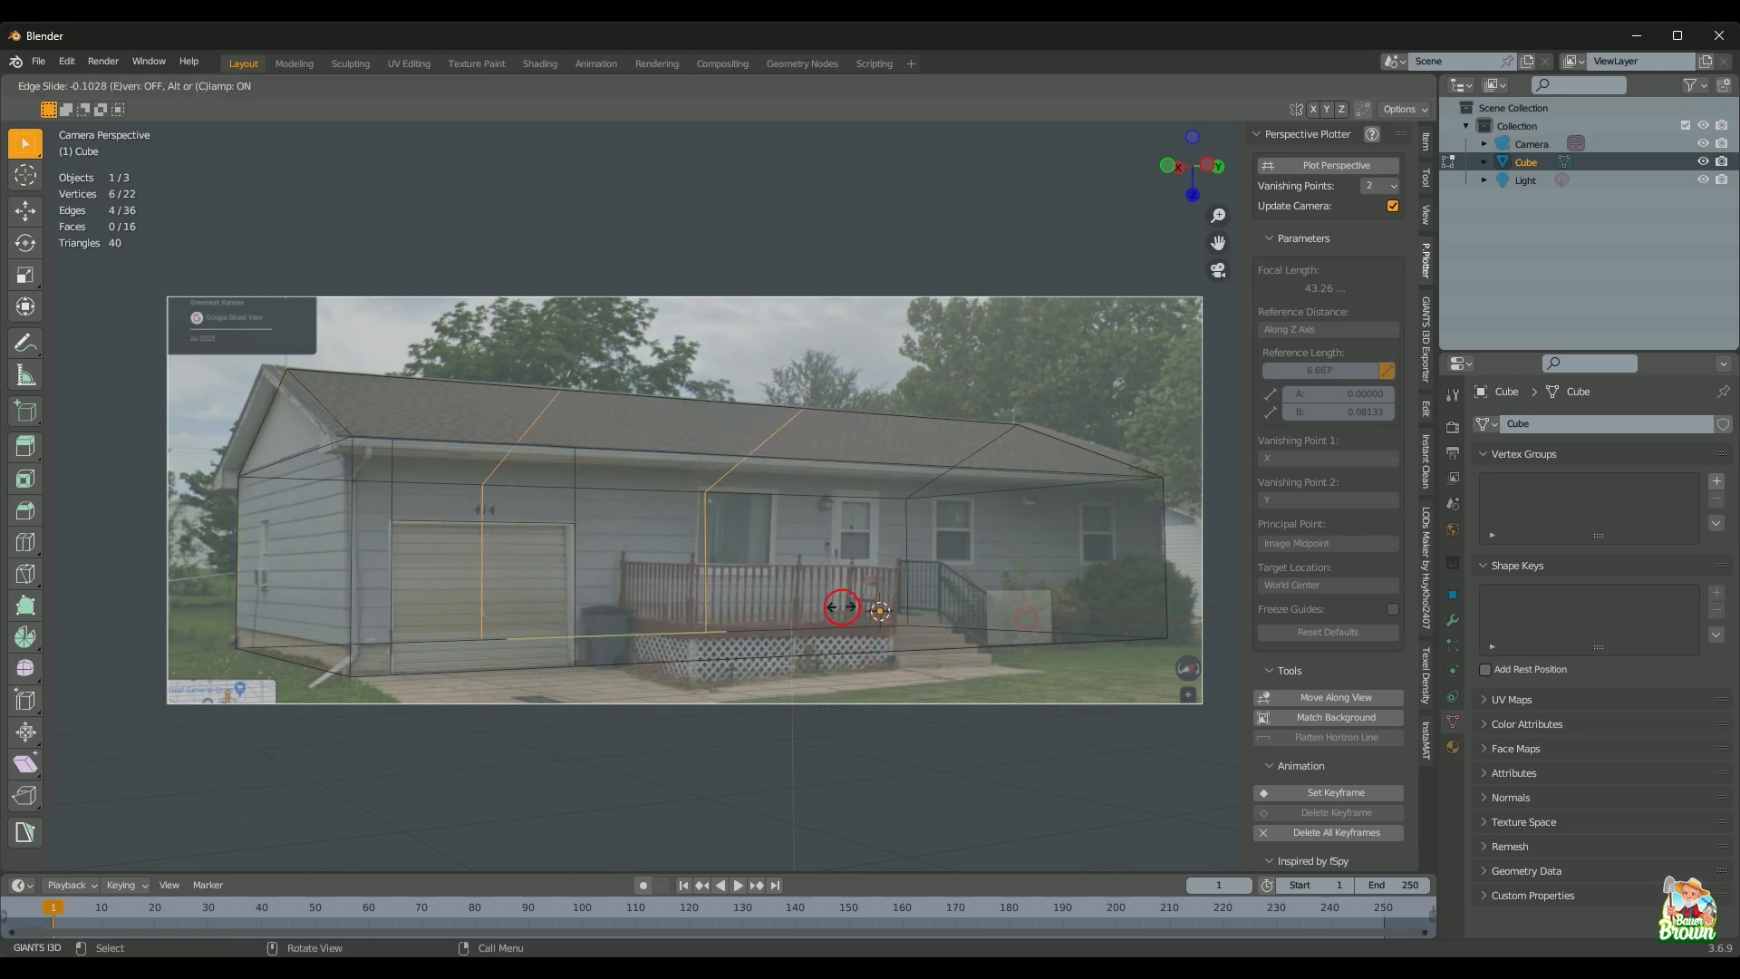
key("ctrl+z")
key("Escape")
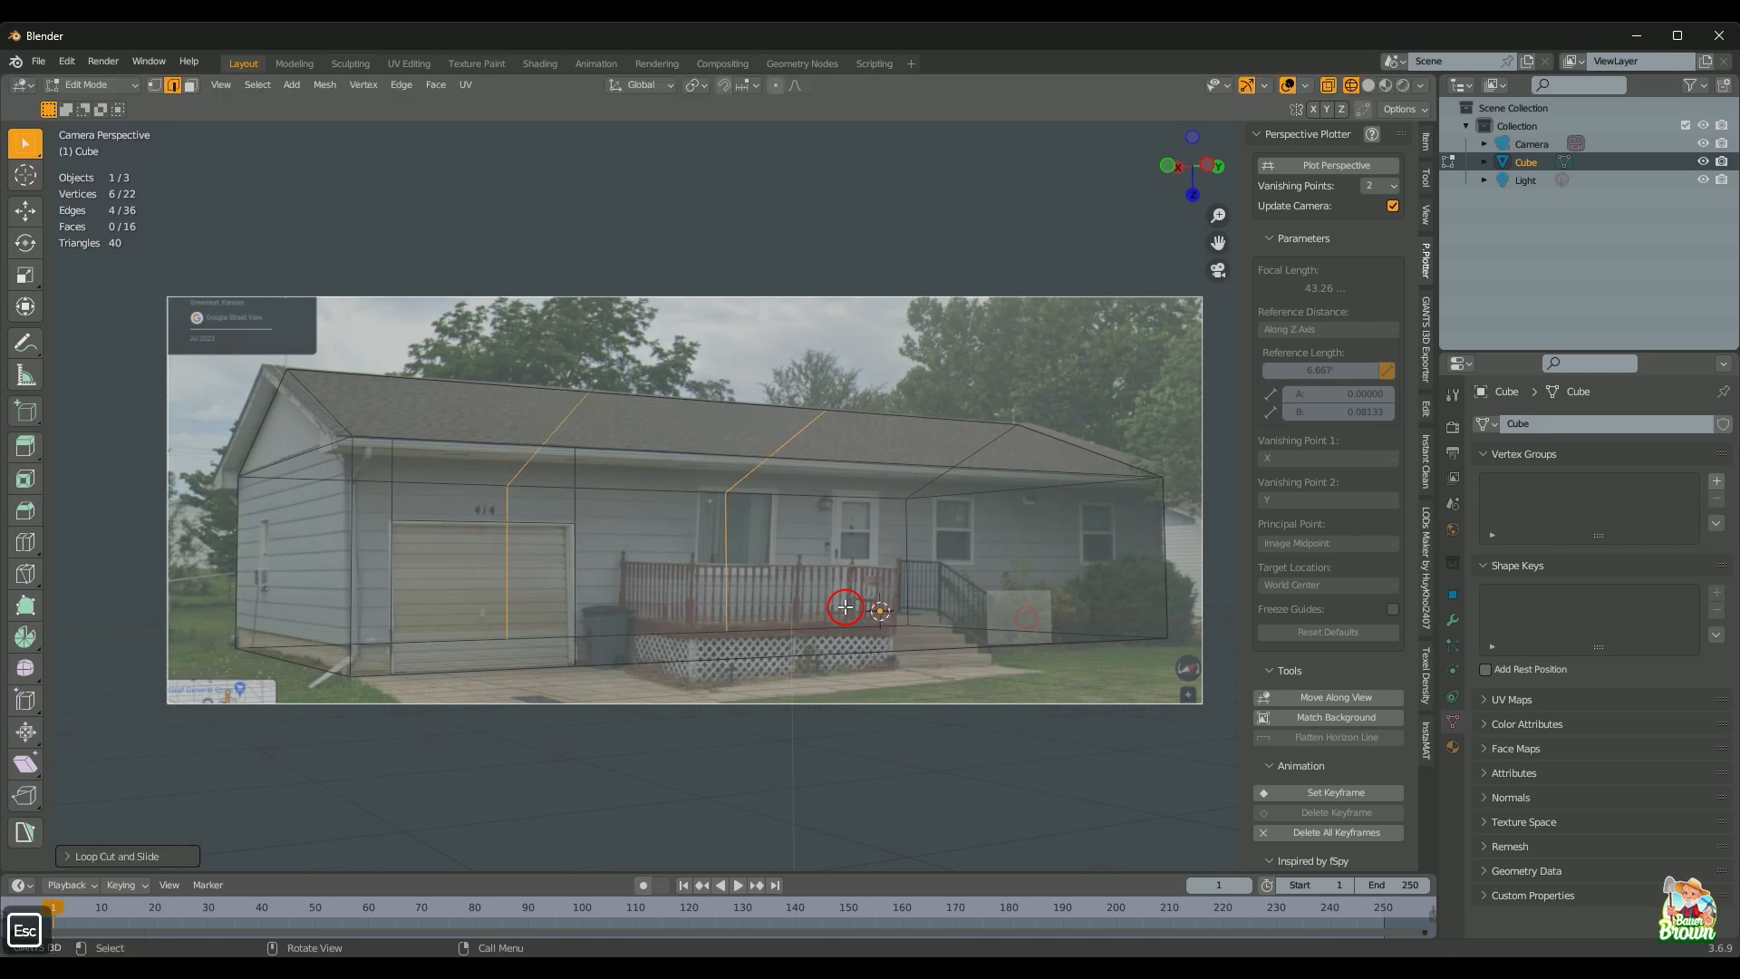
key("ctrl+z")
key("Home")
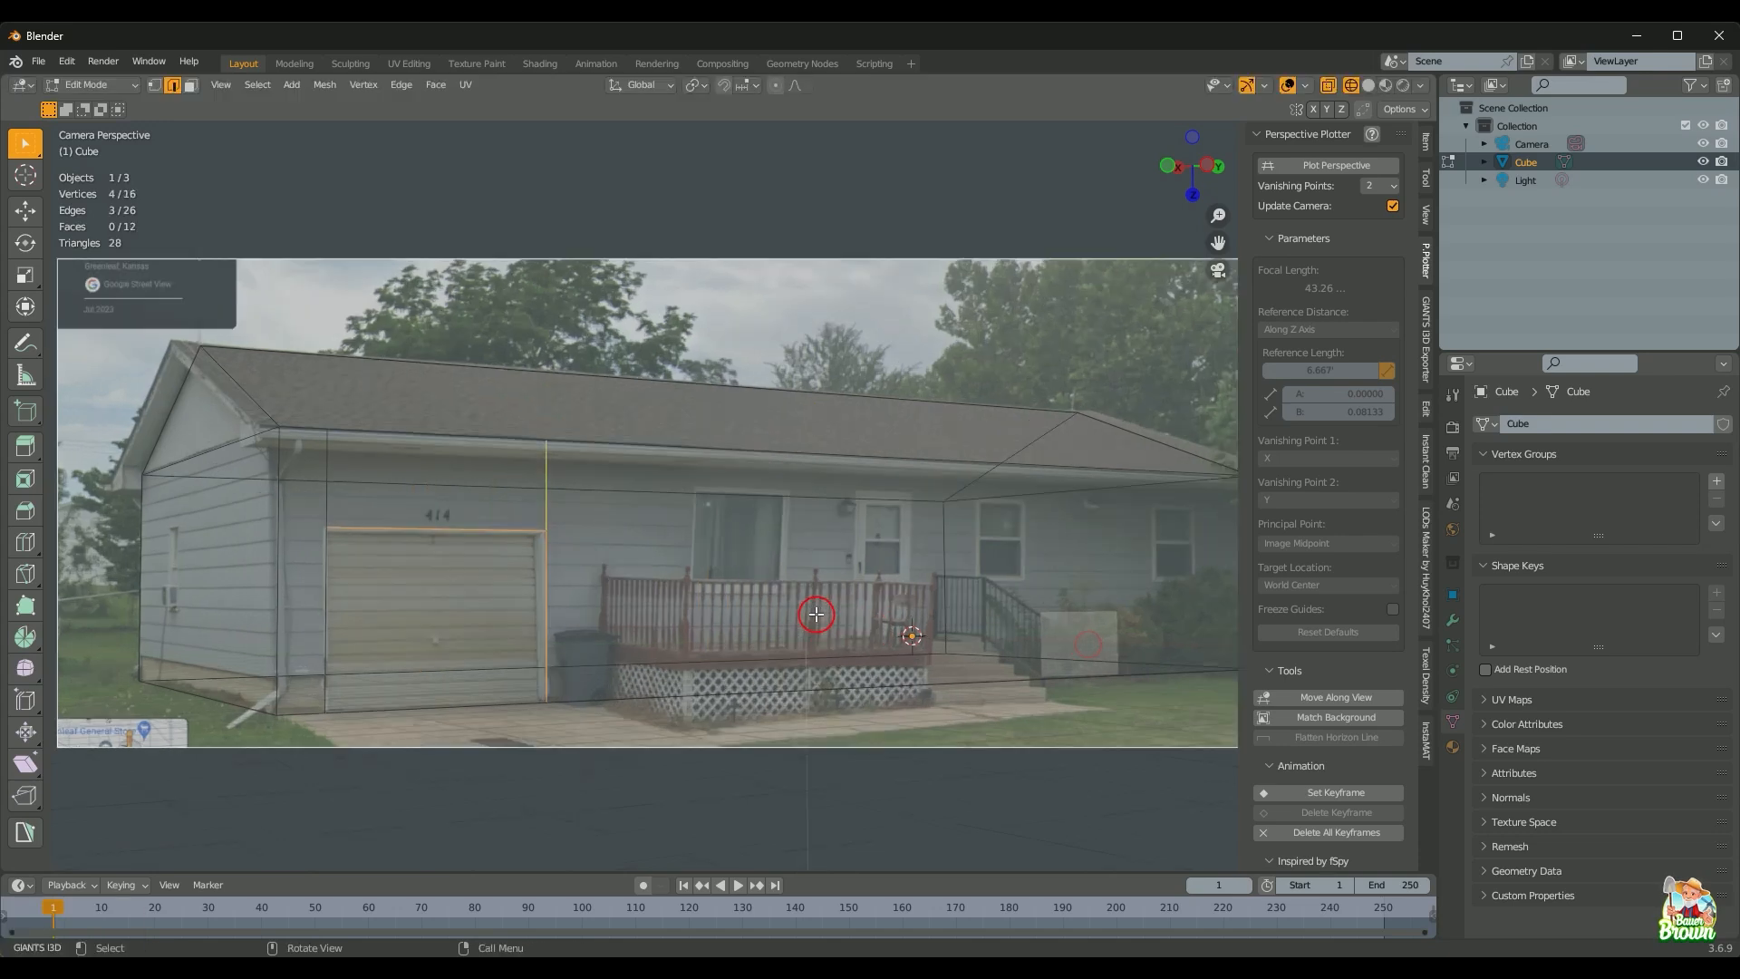
key("1")
scroll(819, 621, "down", 1)
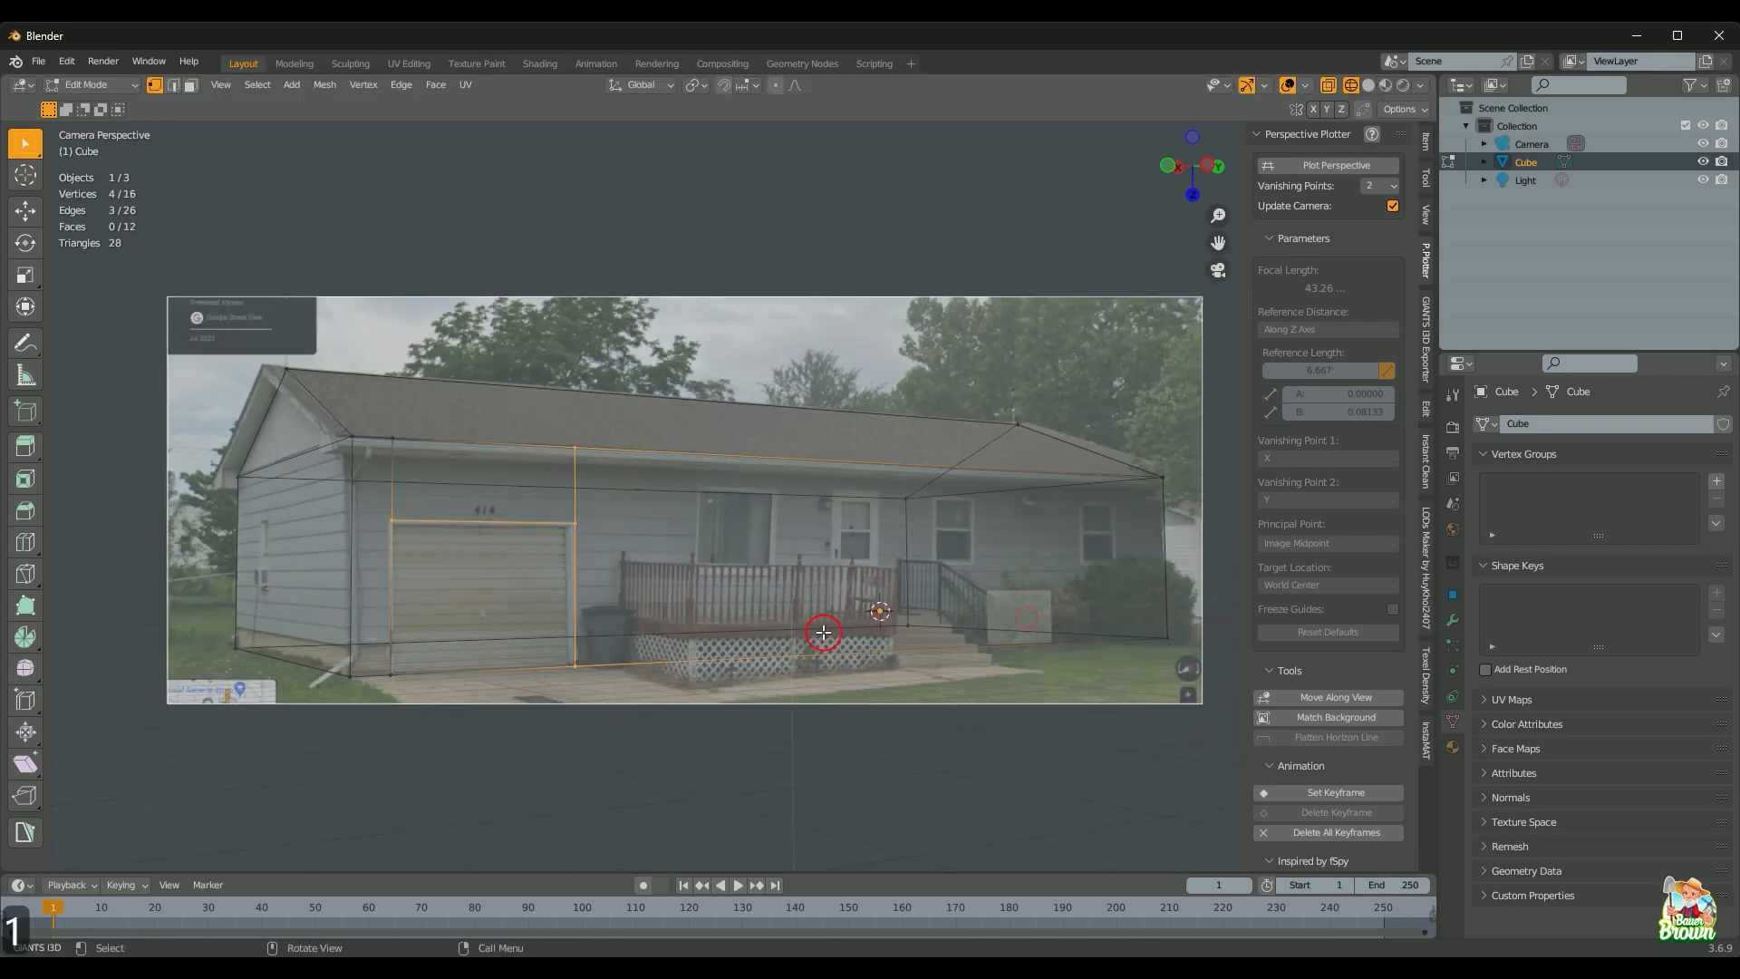
middle_click_drag(819, 629, 626, 554)
scroll(739, 691, "up", 1)
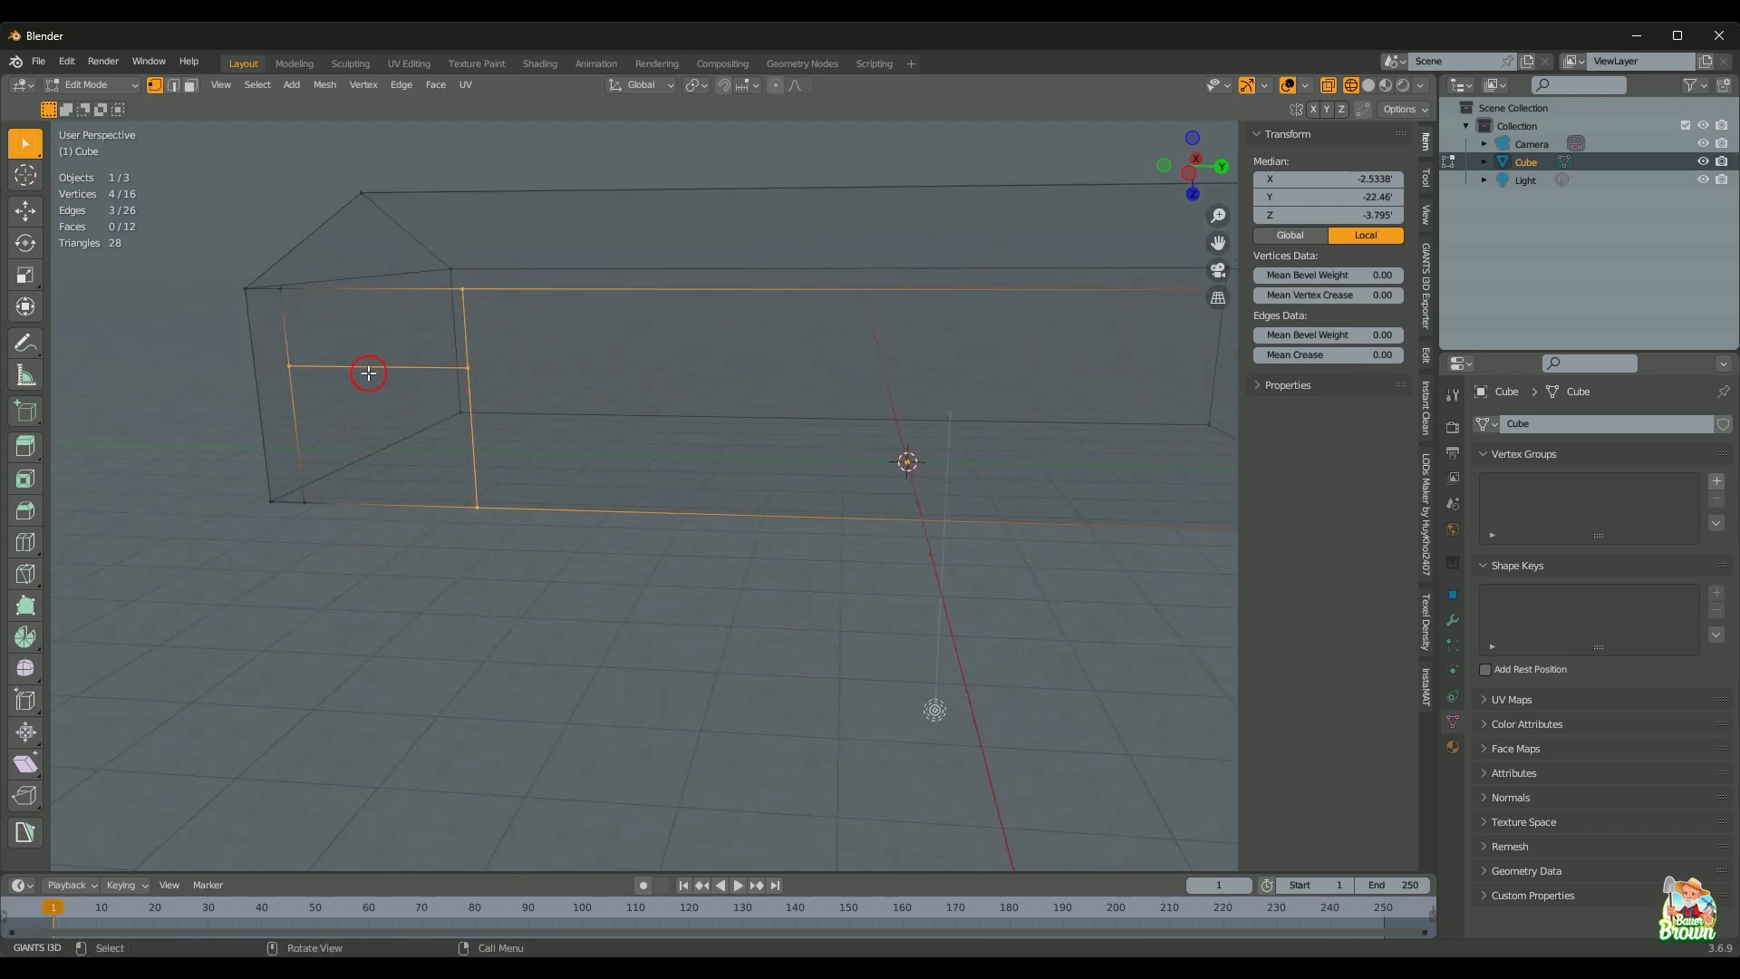
Step: Knife a straight vertical cut top to bottom just right of the garage door, then return to camera view
middle_click_drag(523, 424, 536, 644)
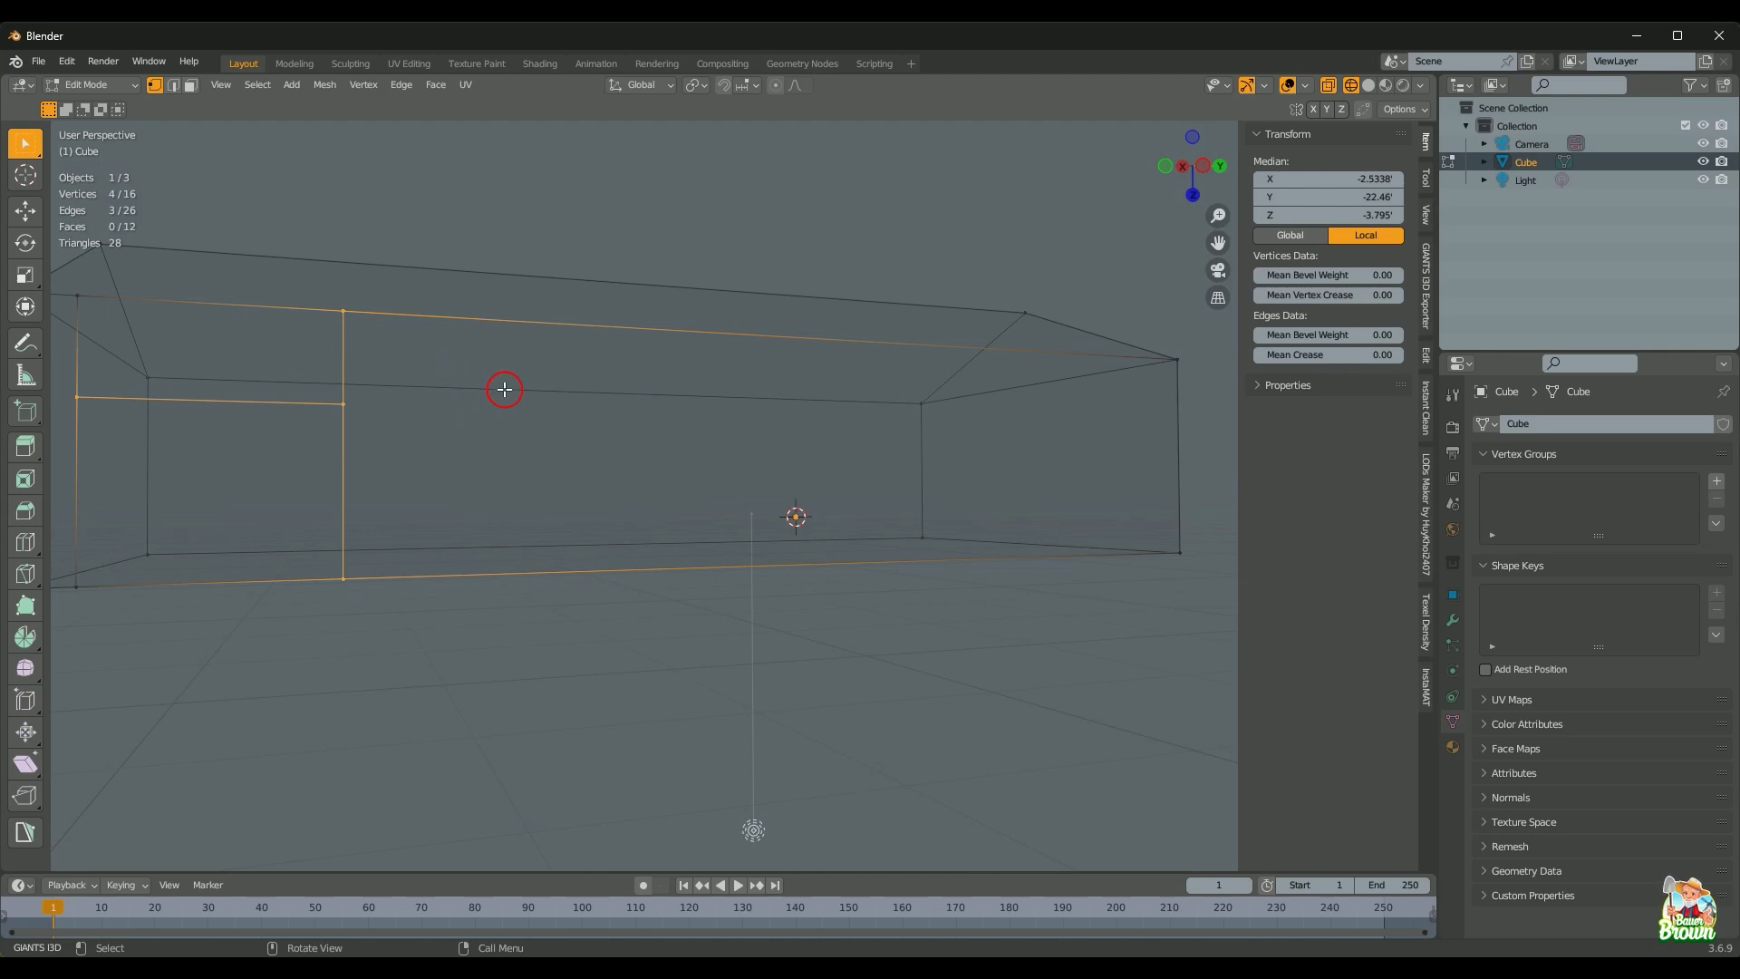
key("k")
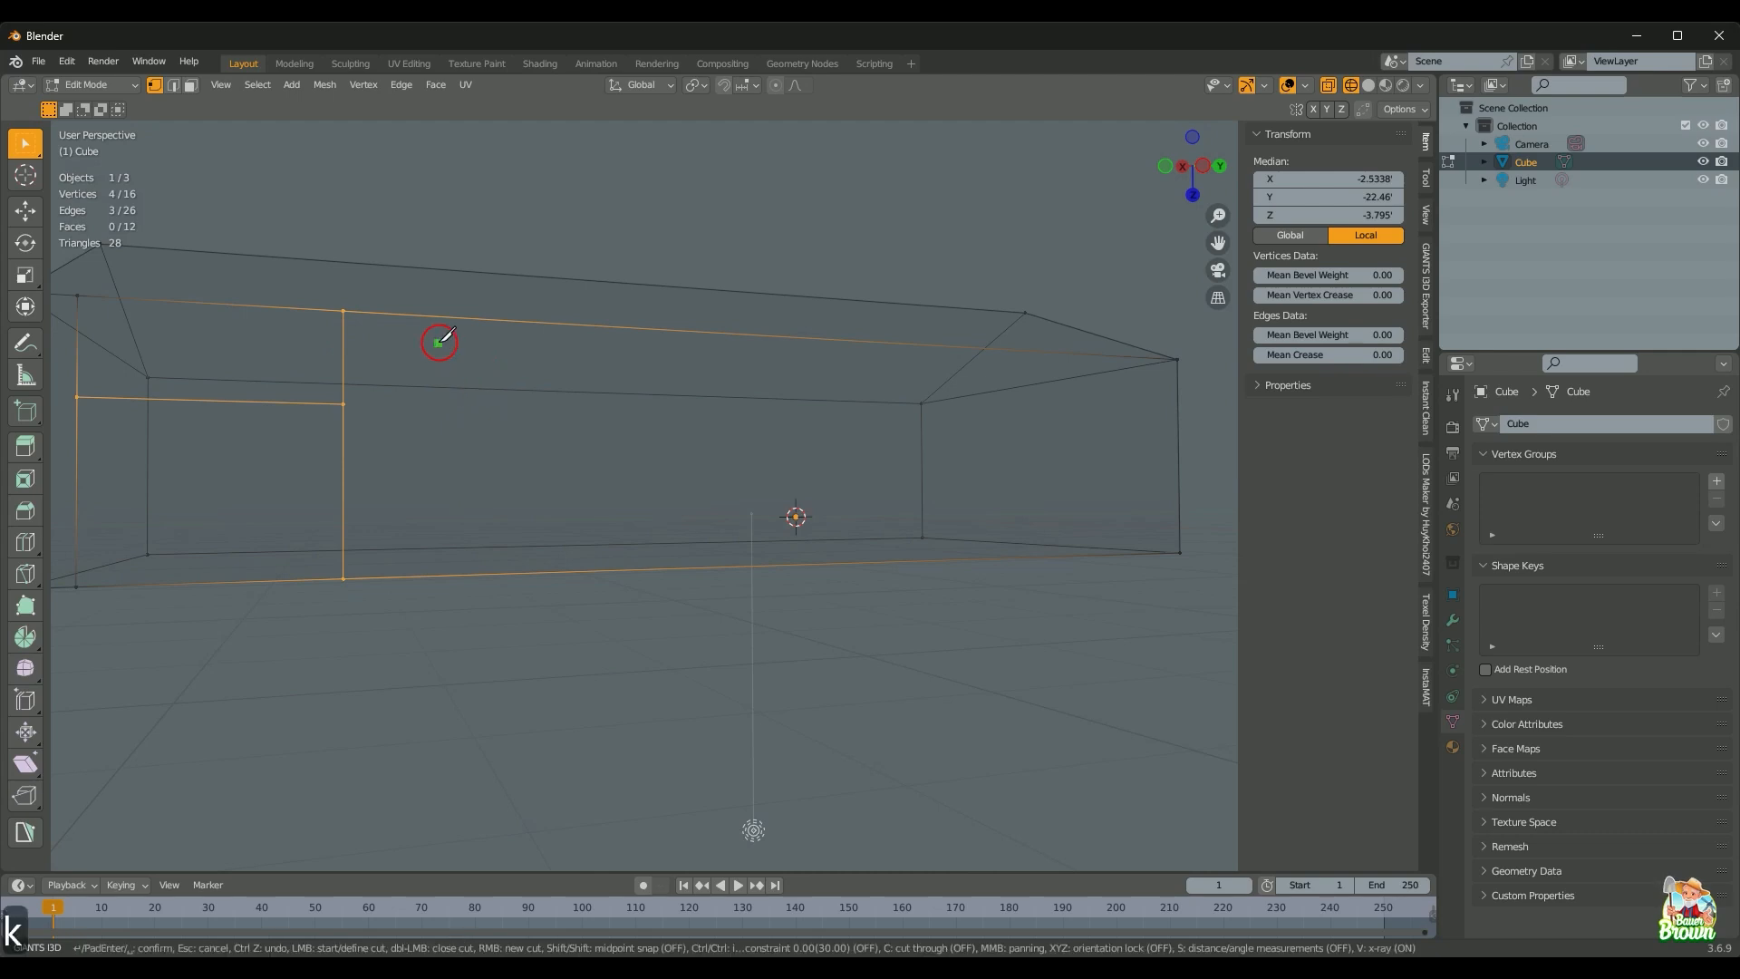
left_click(376, 313)
key("z")
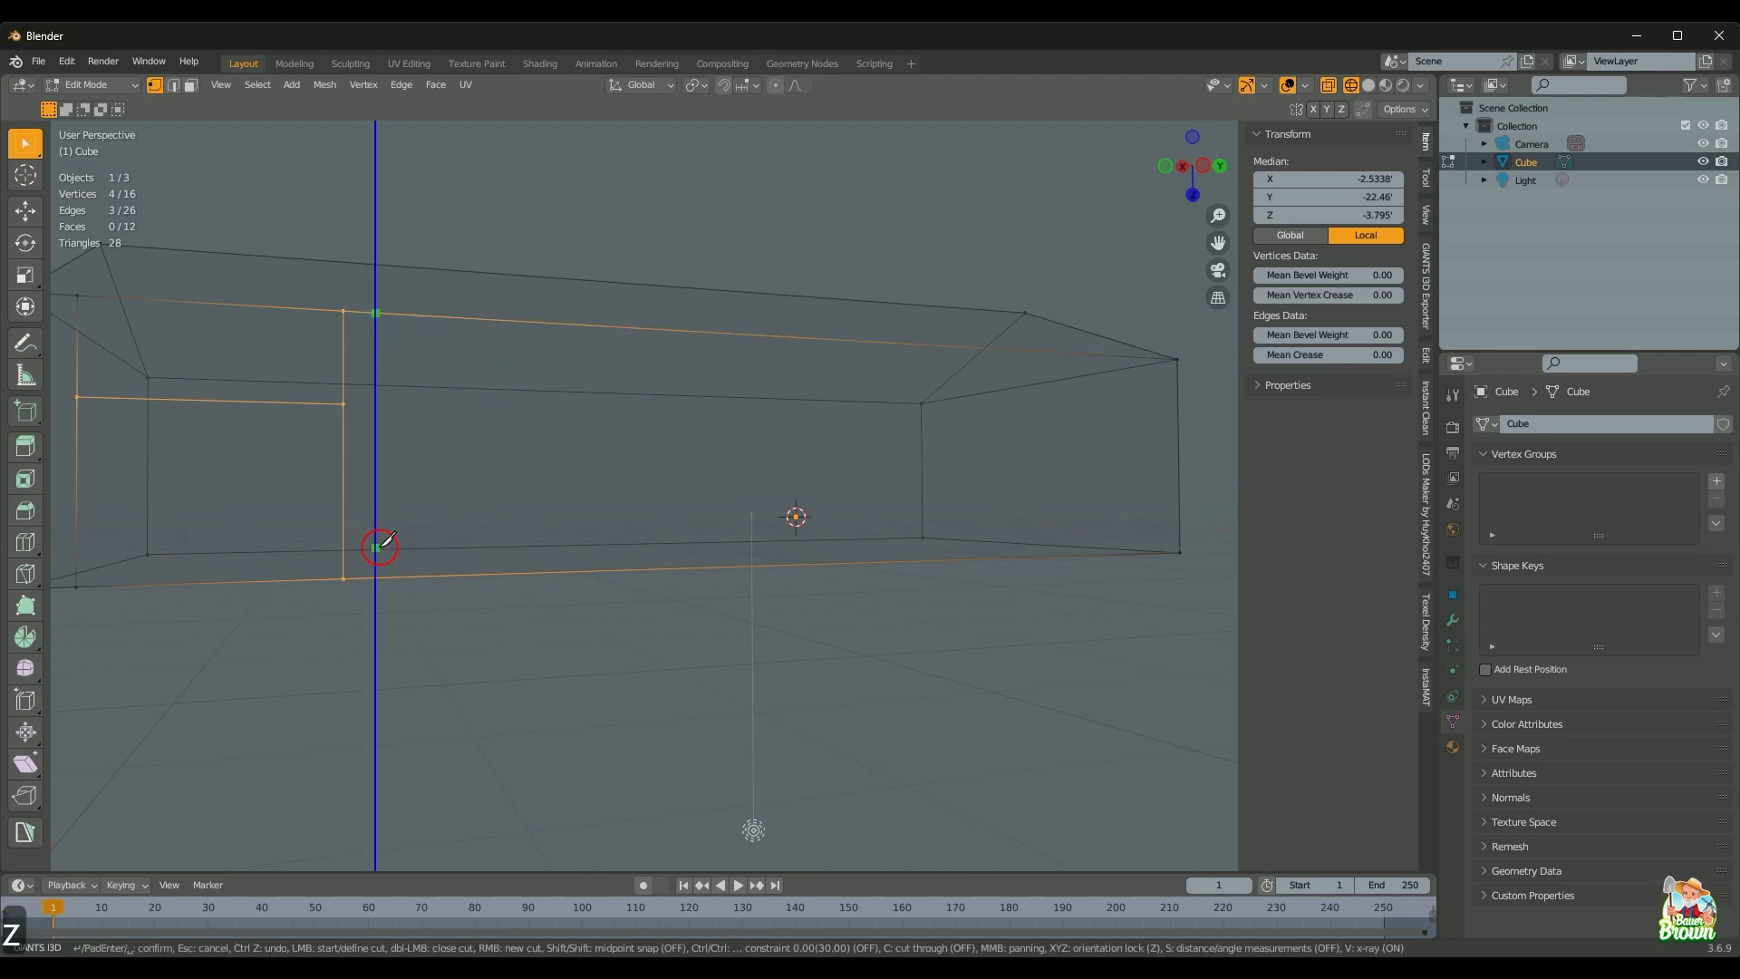
left_click(382, 573)
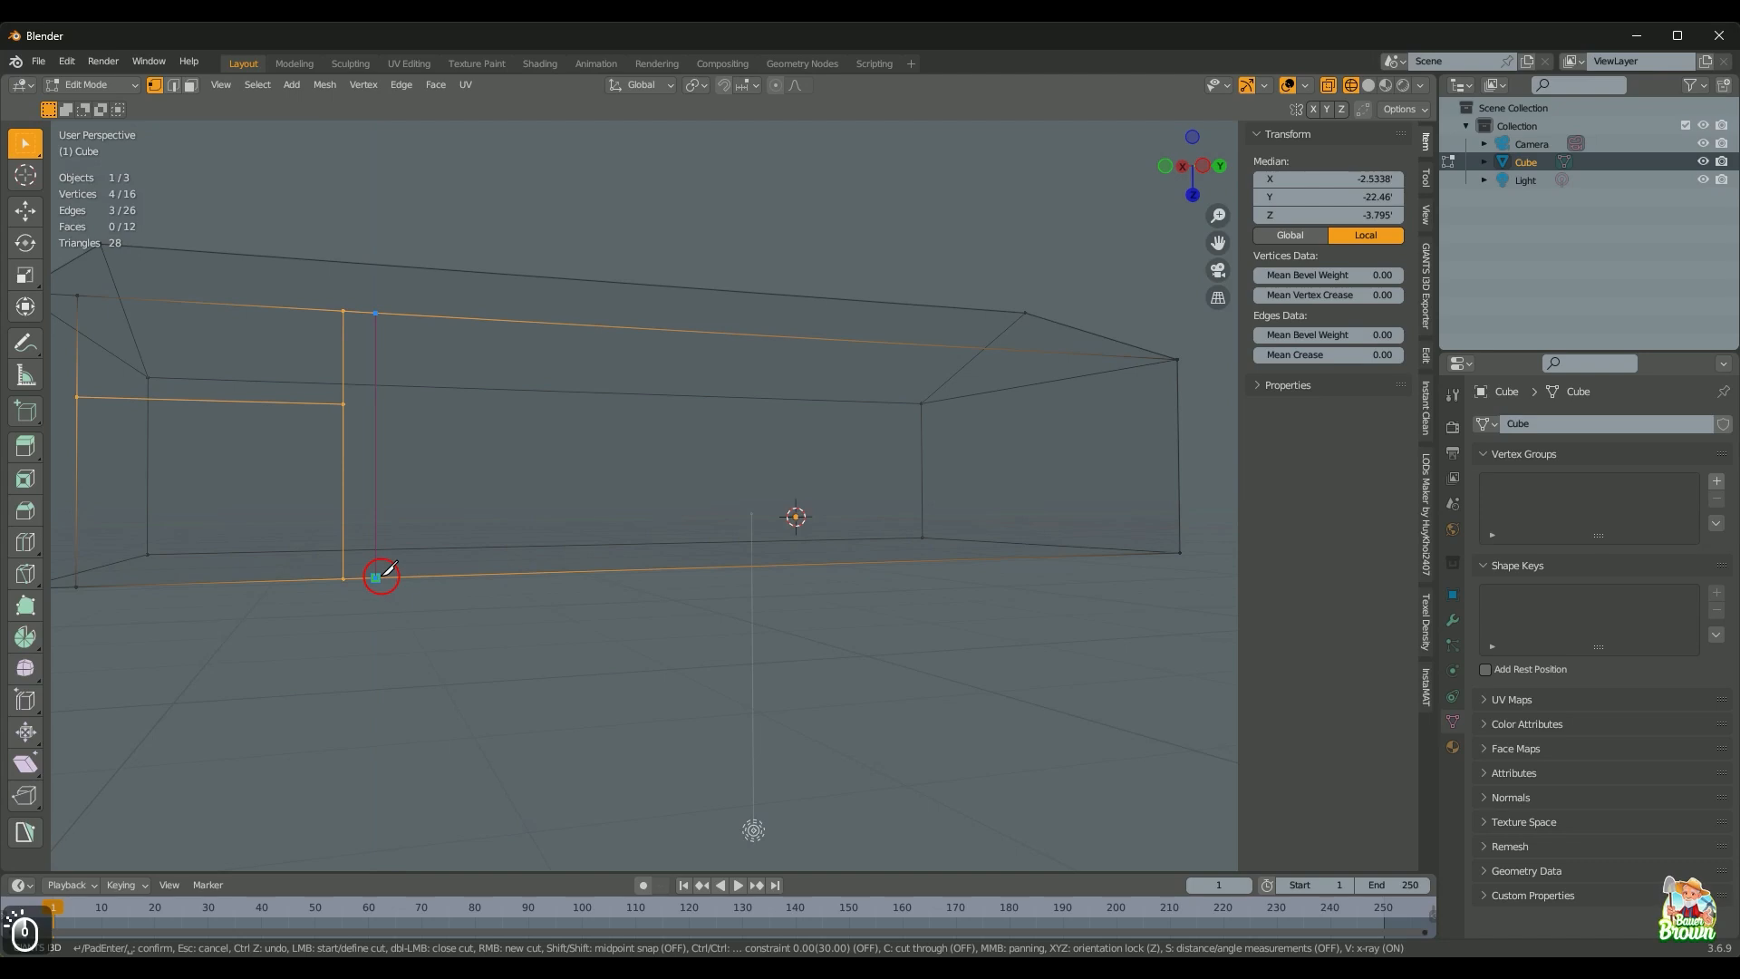
key("Return")
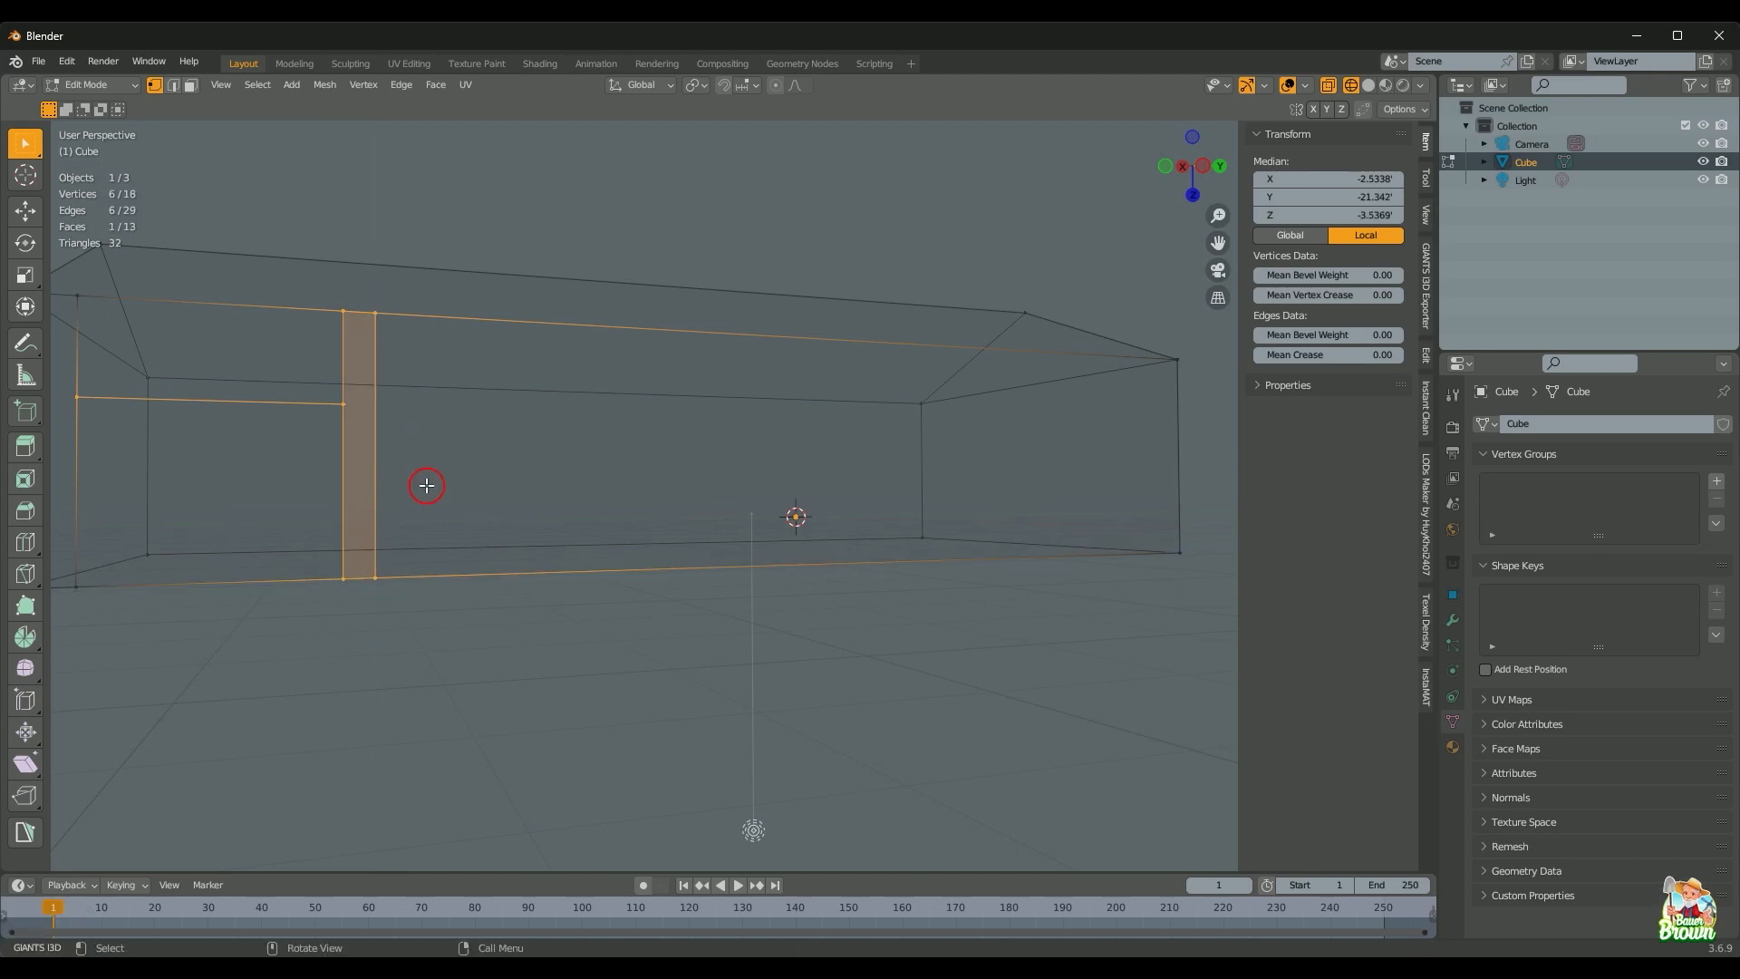
key("KP_0")
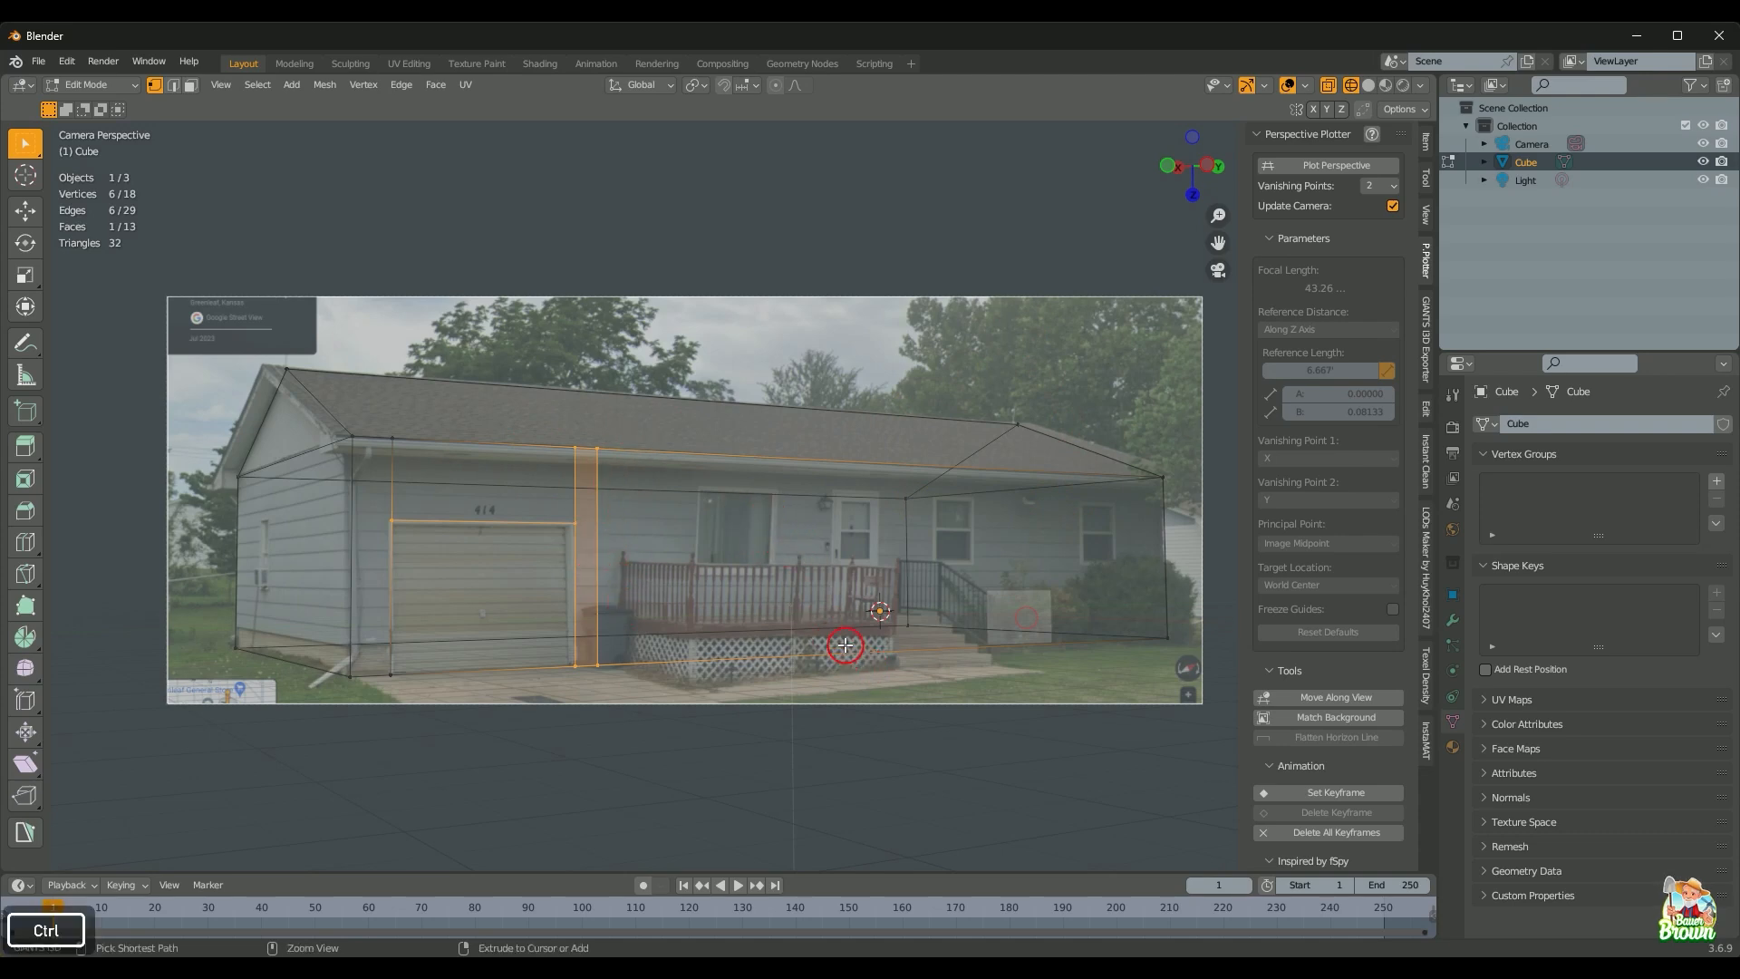
Step: Add two vertical edge loops across the front wall and narrow the face between them along Y
key("ctrl+r")
scroll(845, 645, "up", 1)
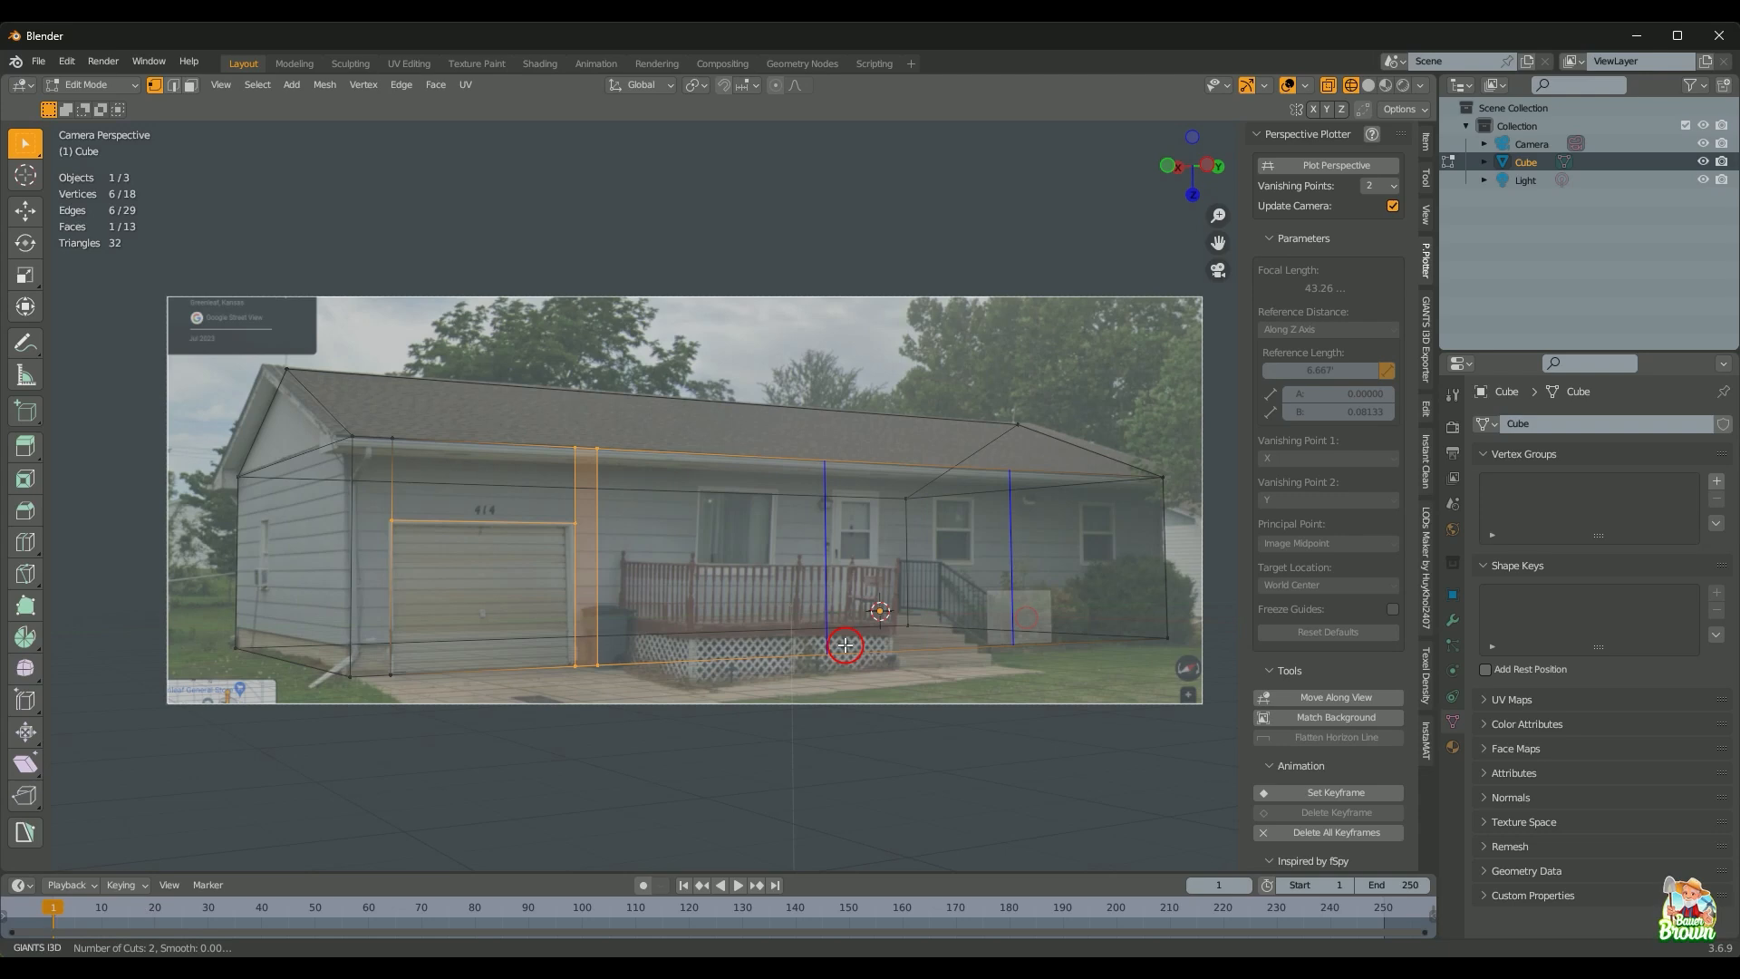
left_click(845, 645)
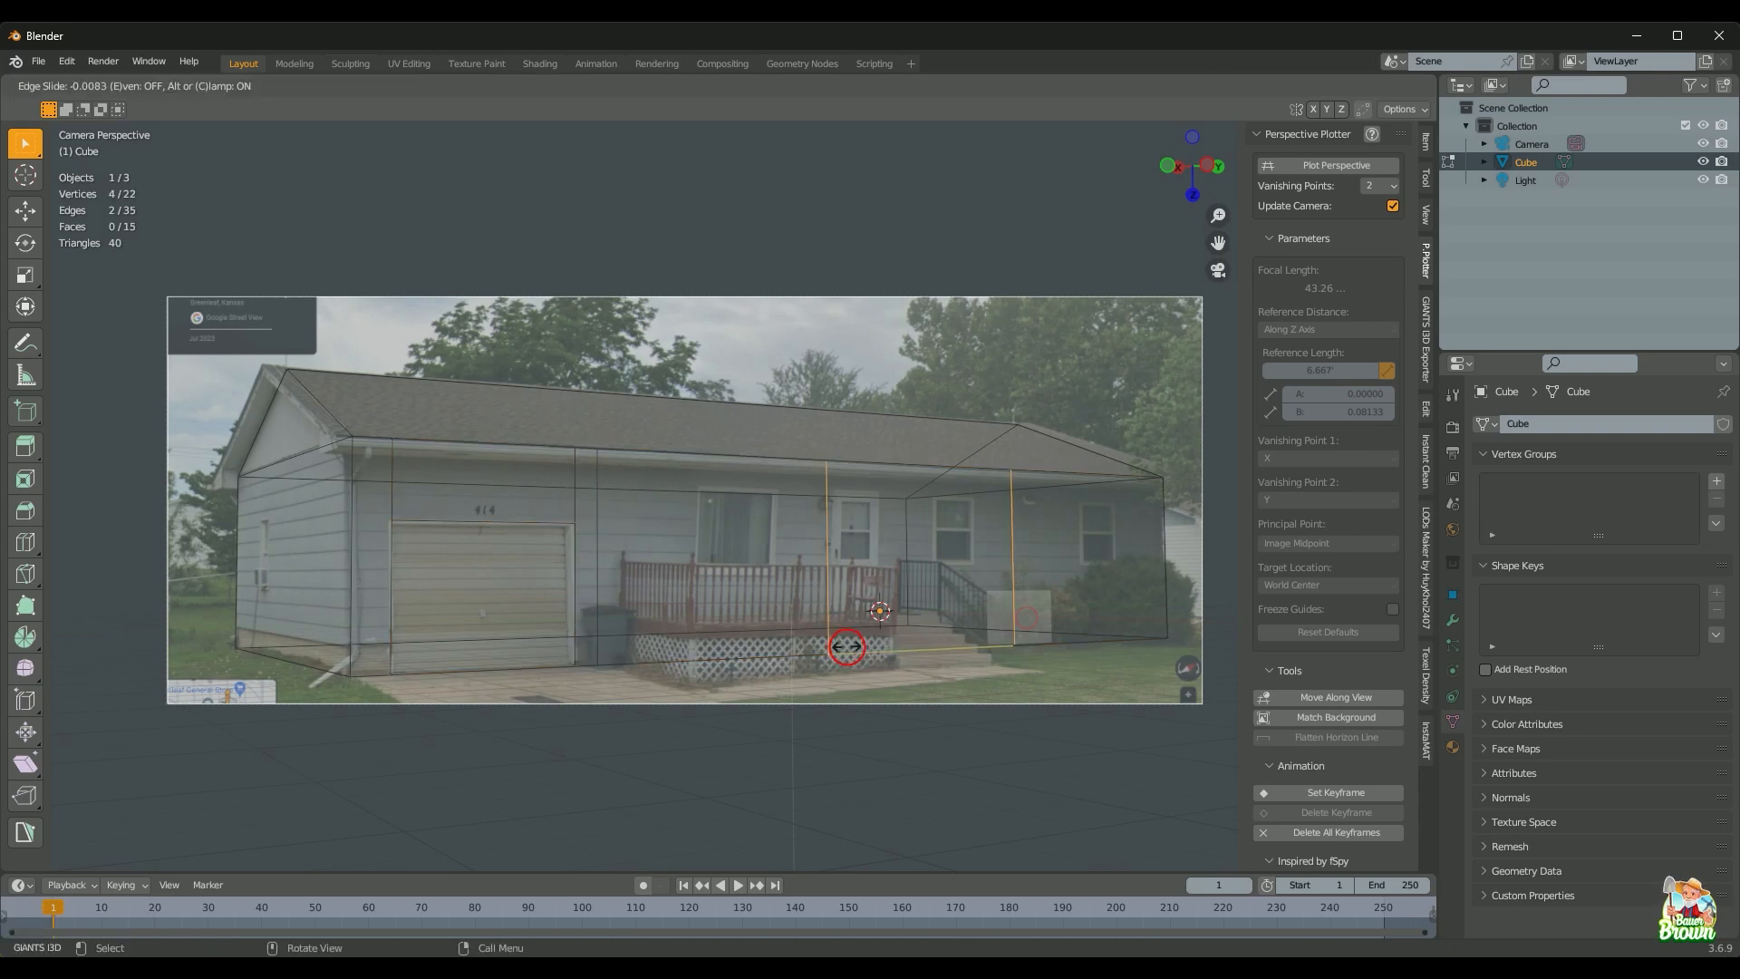
left_click(846, 646)
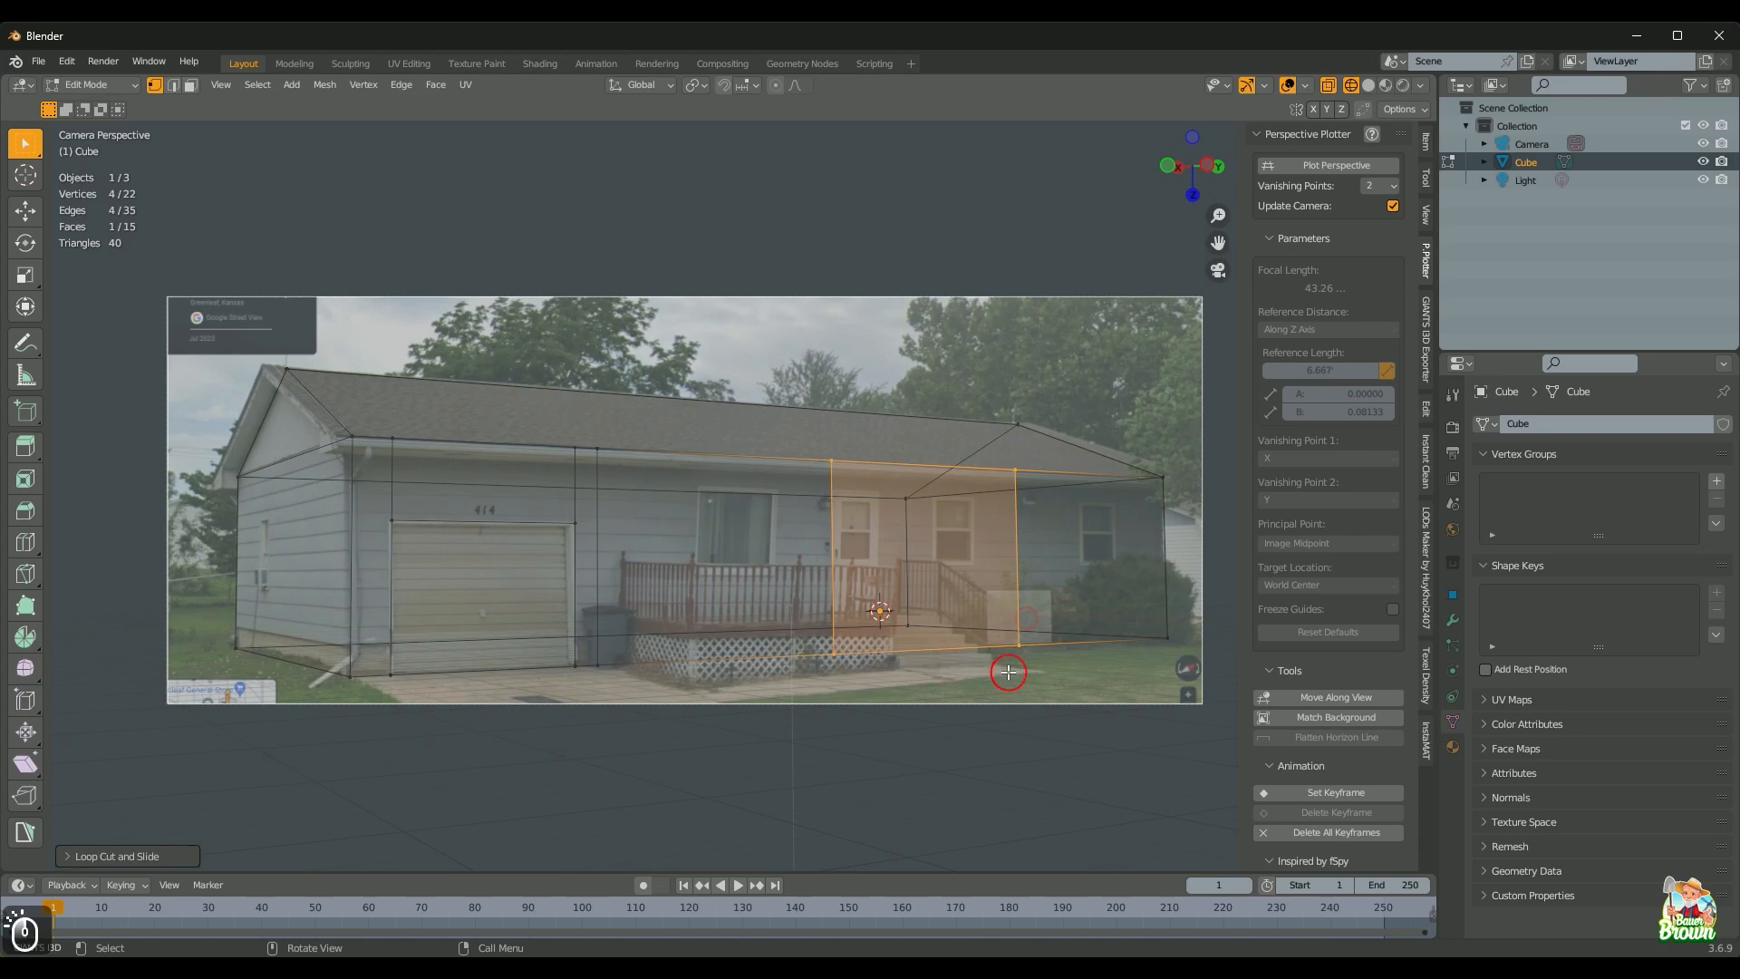
key("s")
key("y")
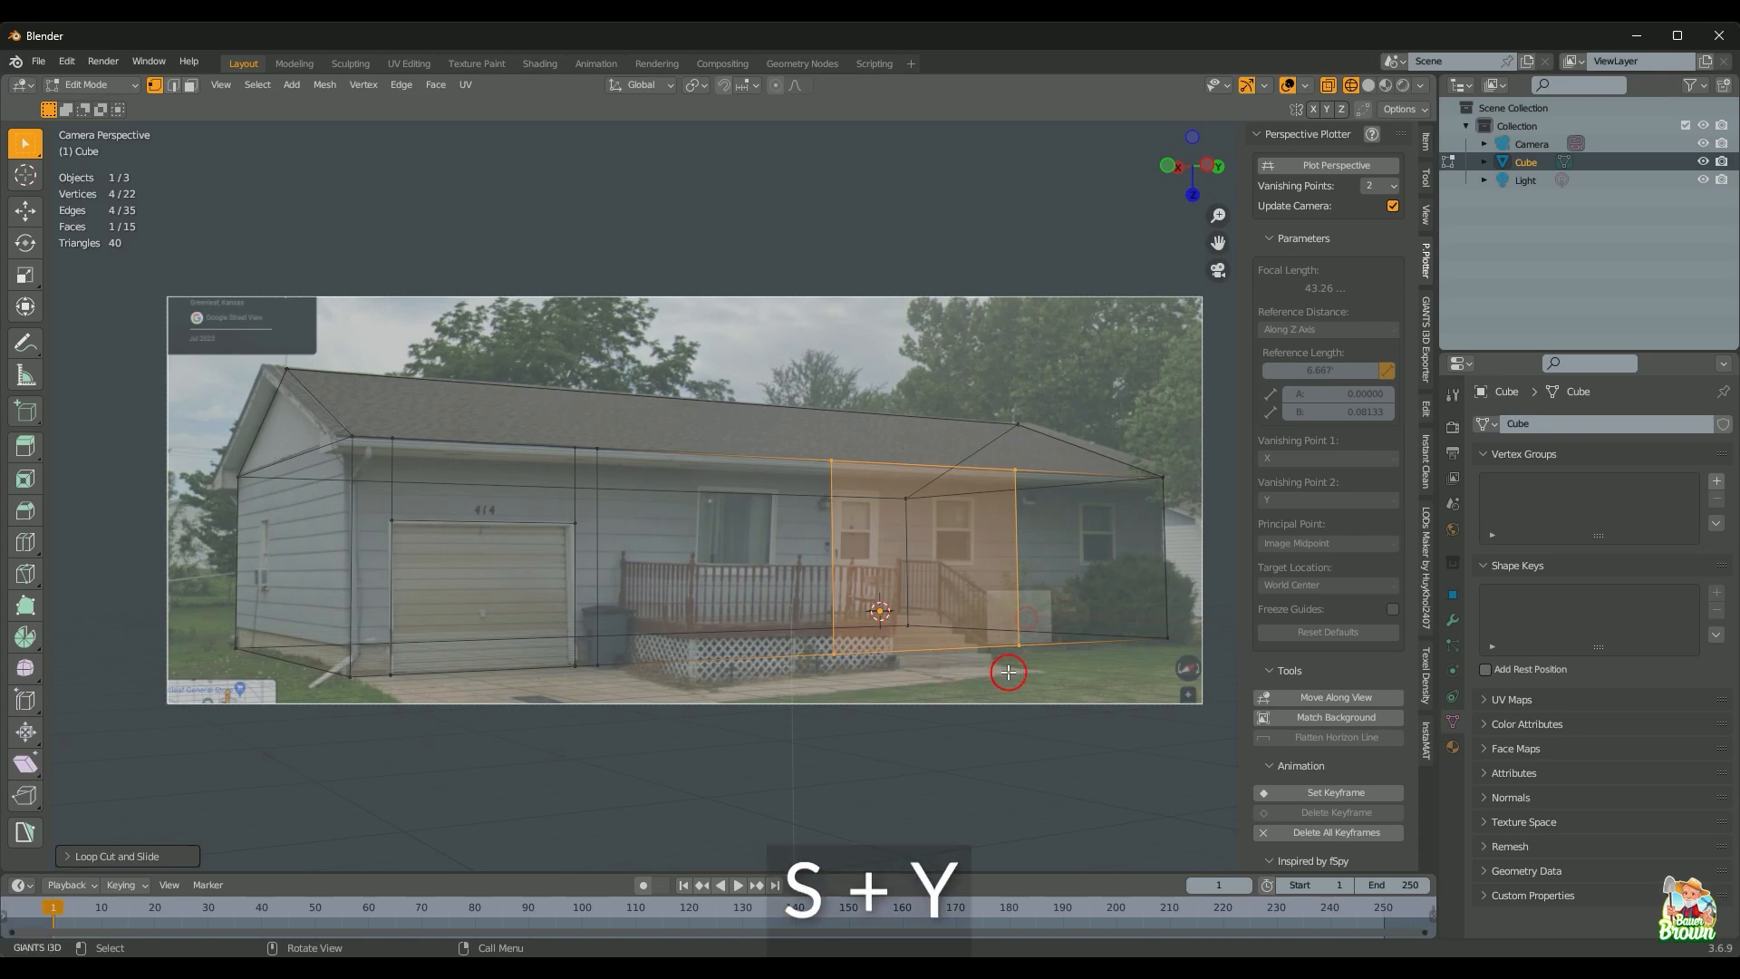
left_click(924, 596)
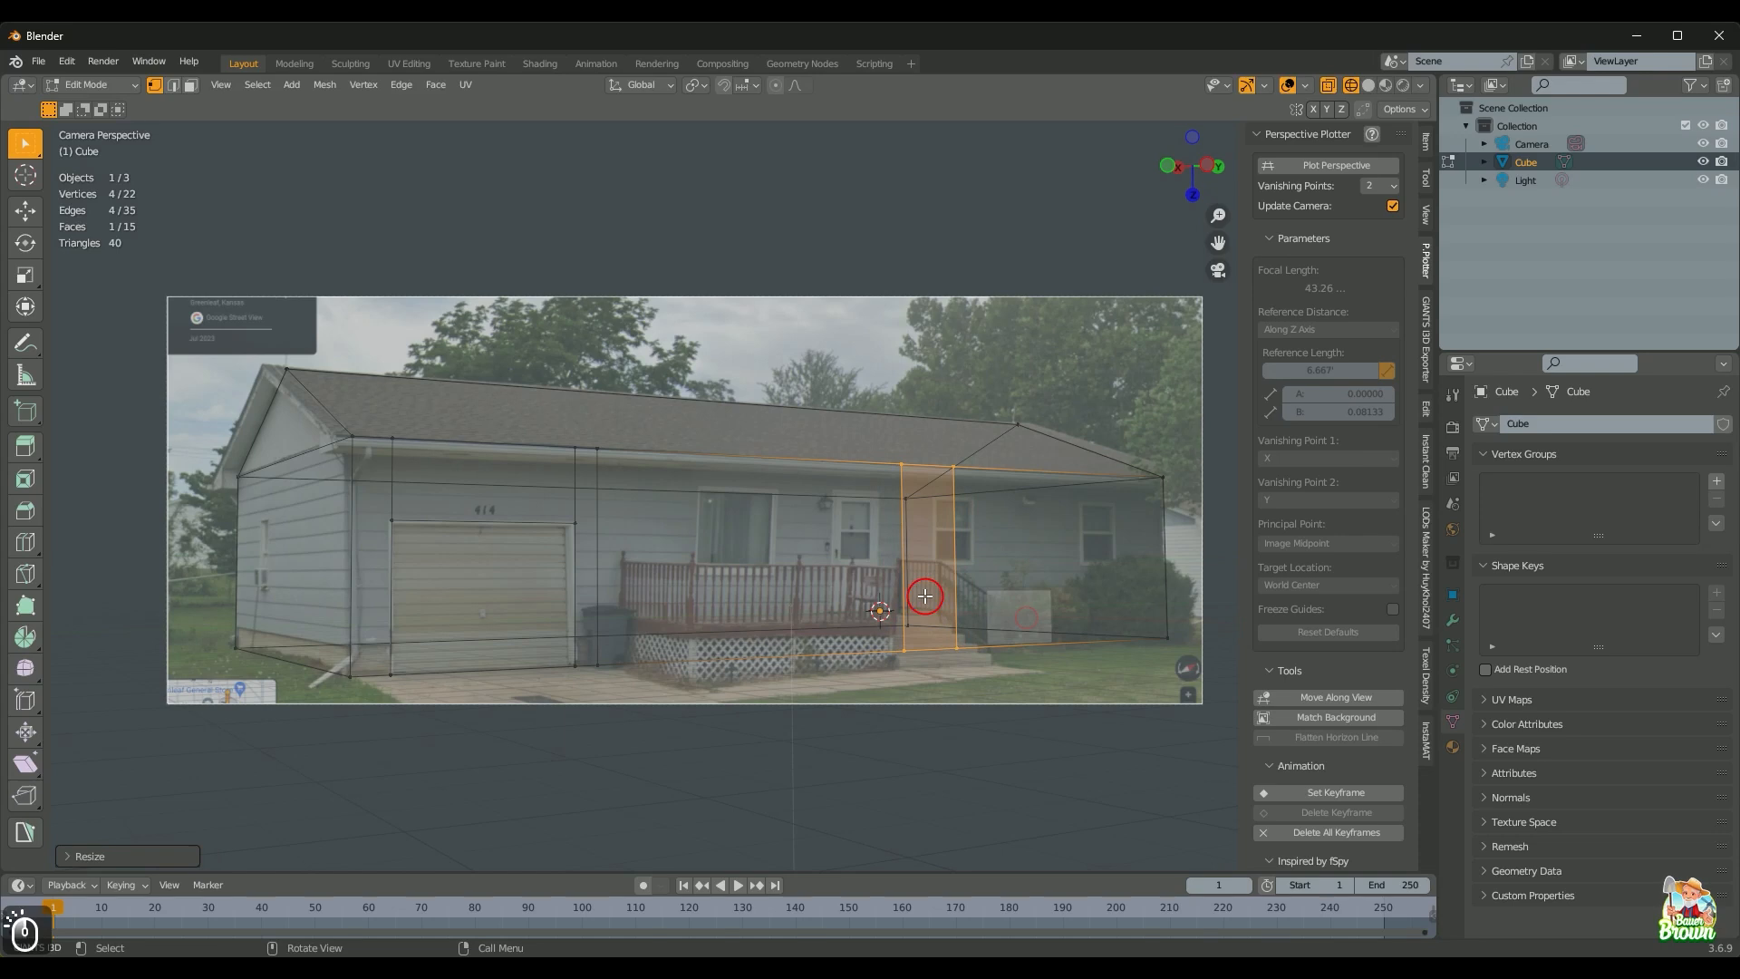
Step: Slide the new face along Y over the photo's front door and fine-tune its width
key("g")
key("y")
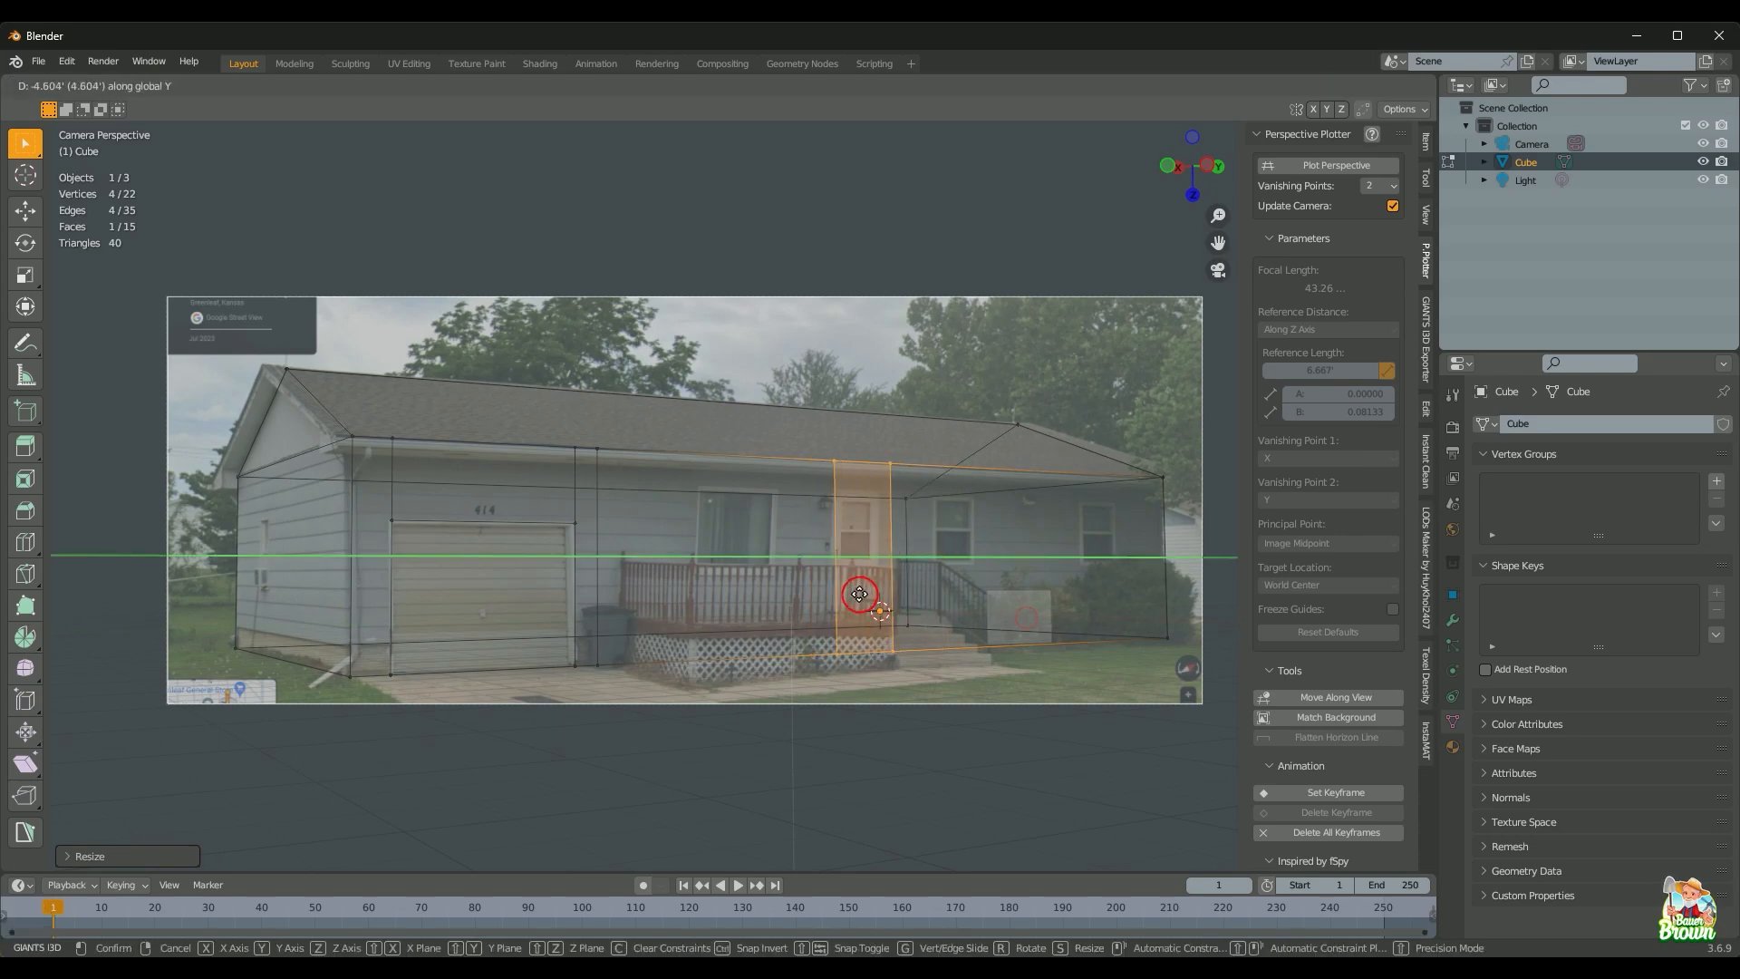
left_click(852, 588)
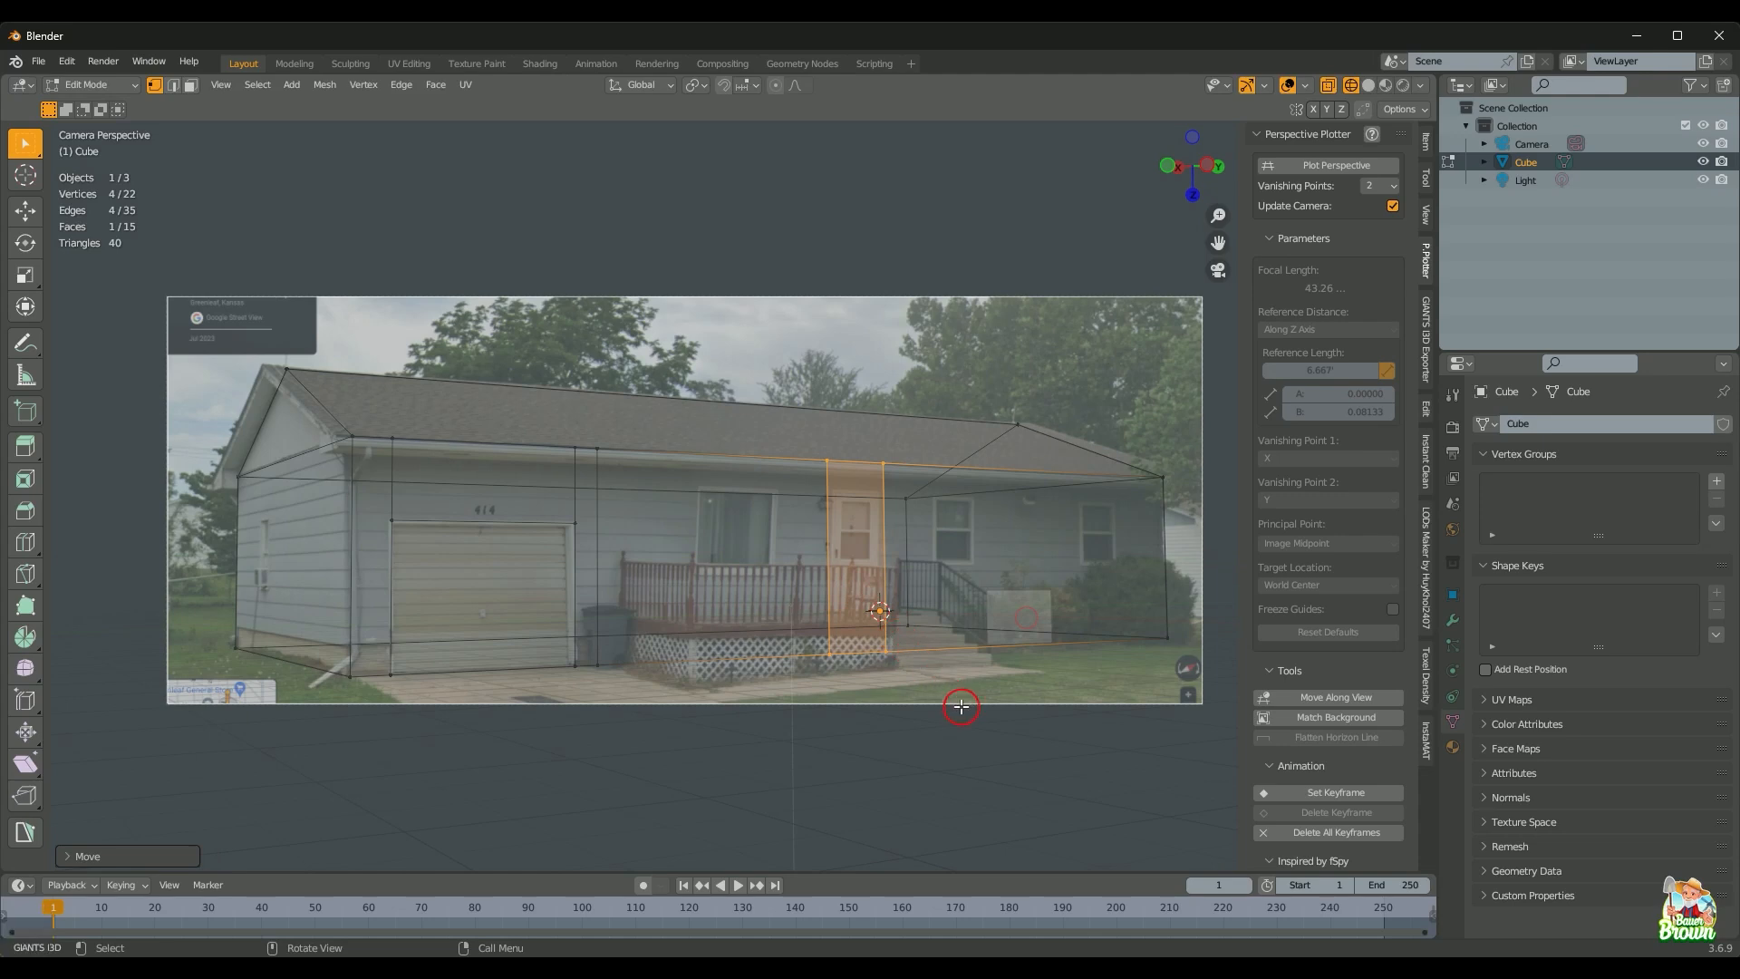
key("s")
key("y")
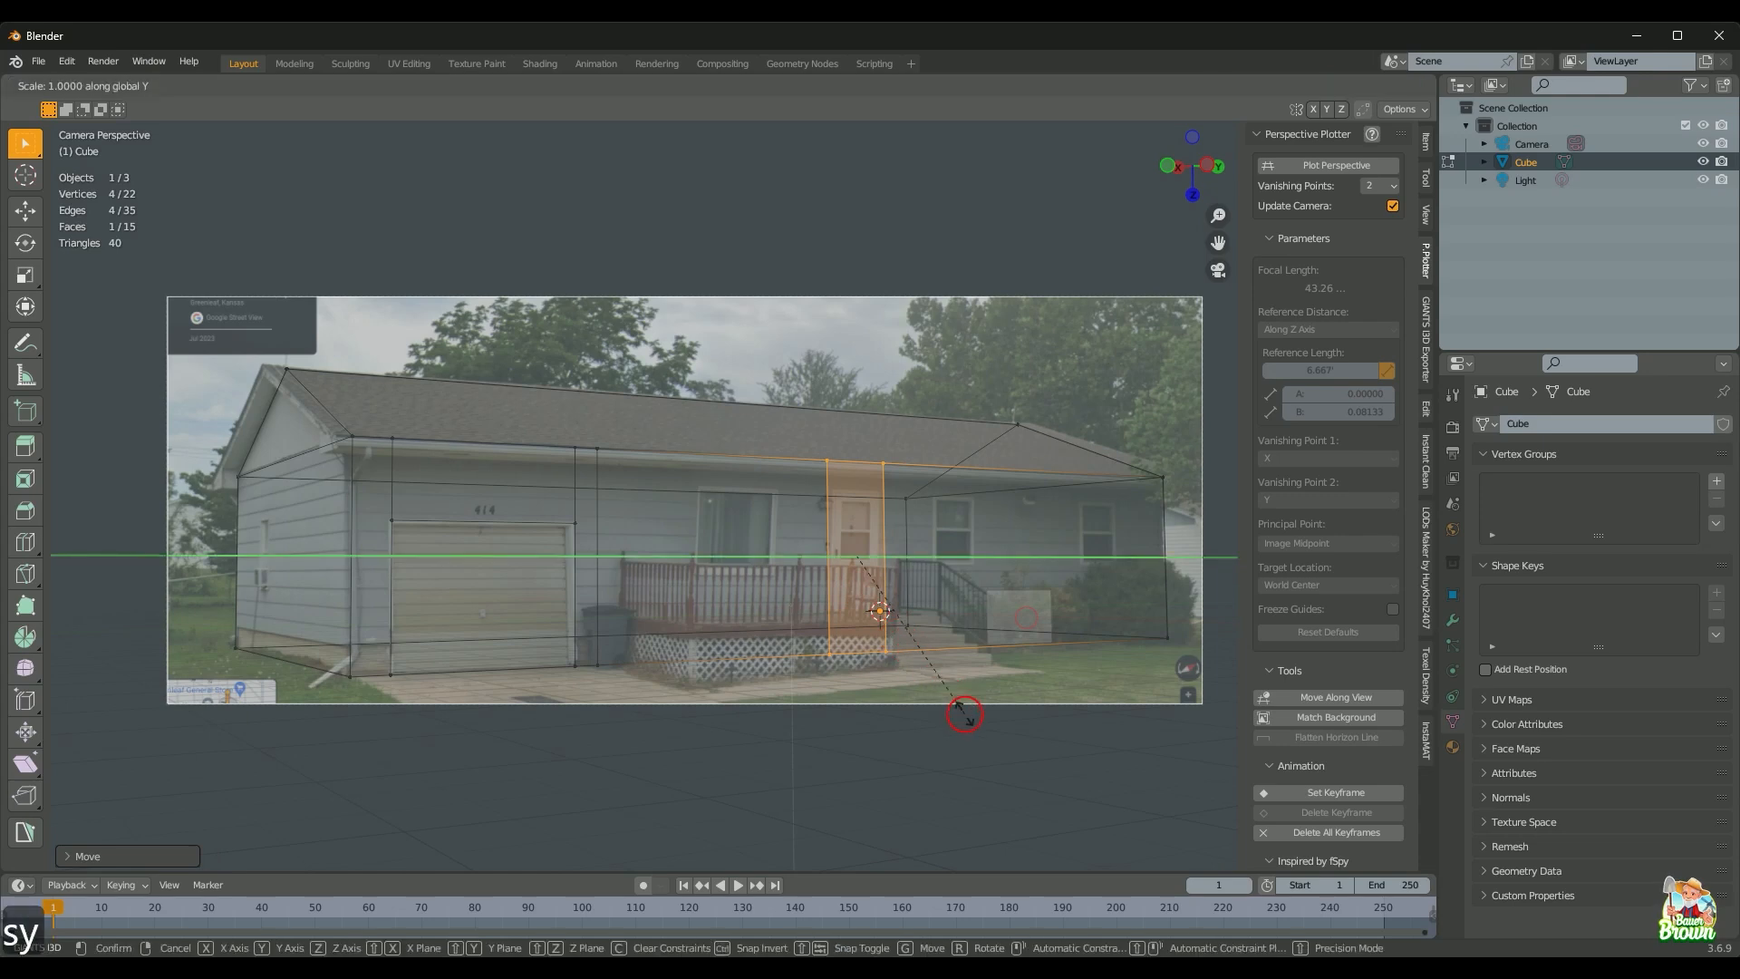
key("shift")
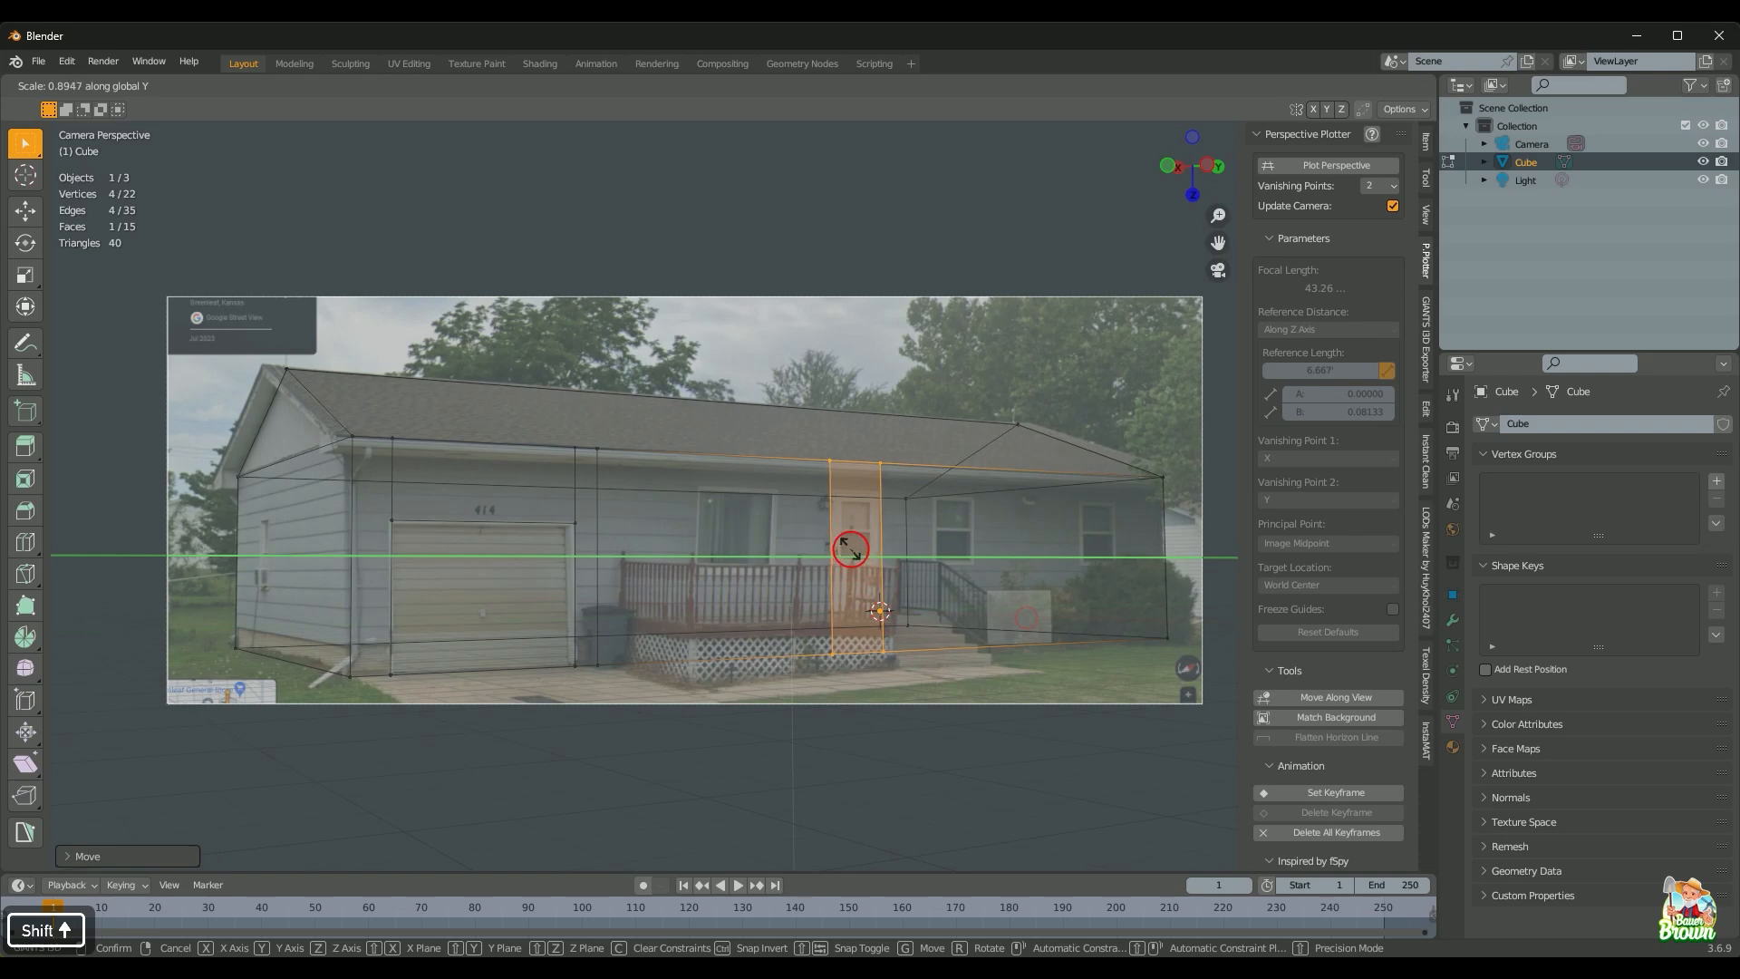
left_click(852, 551)
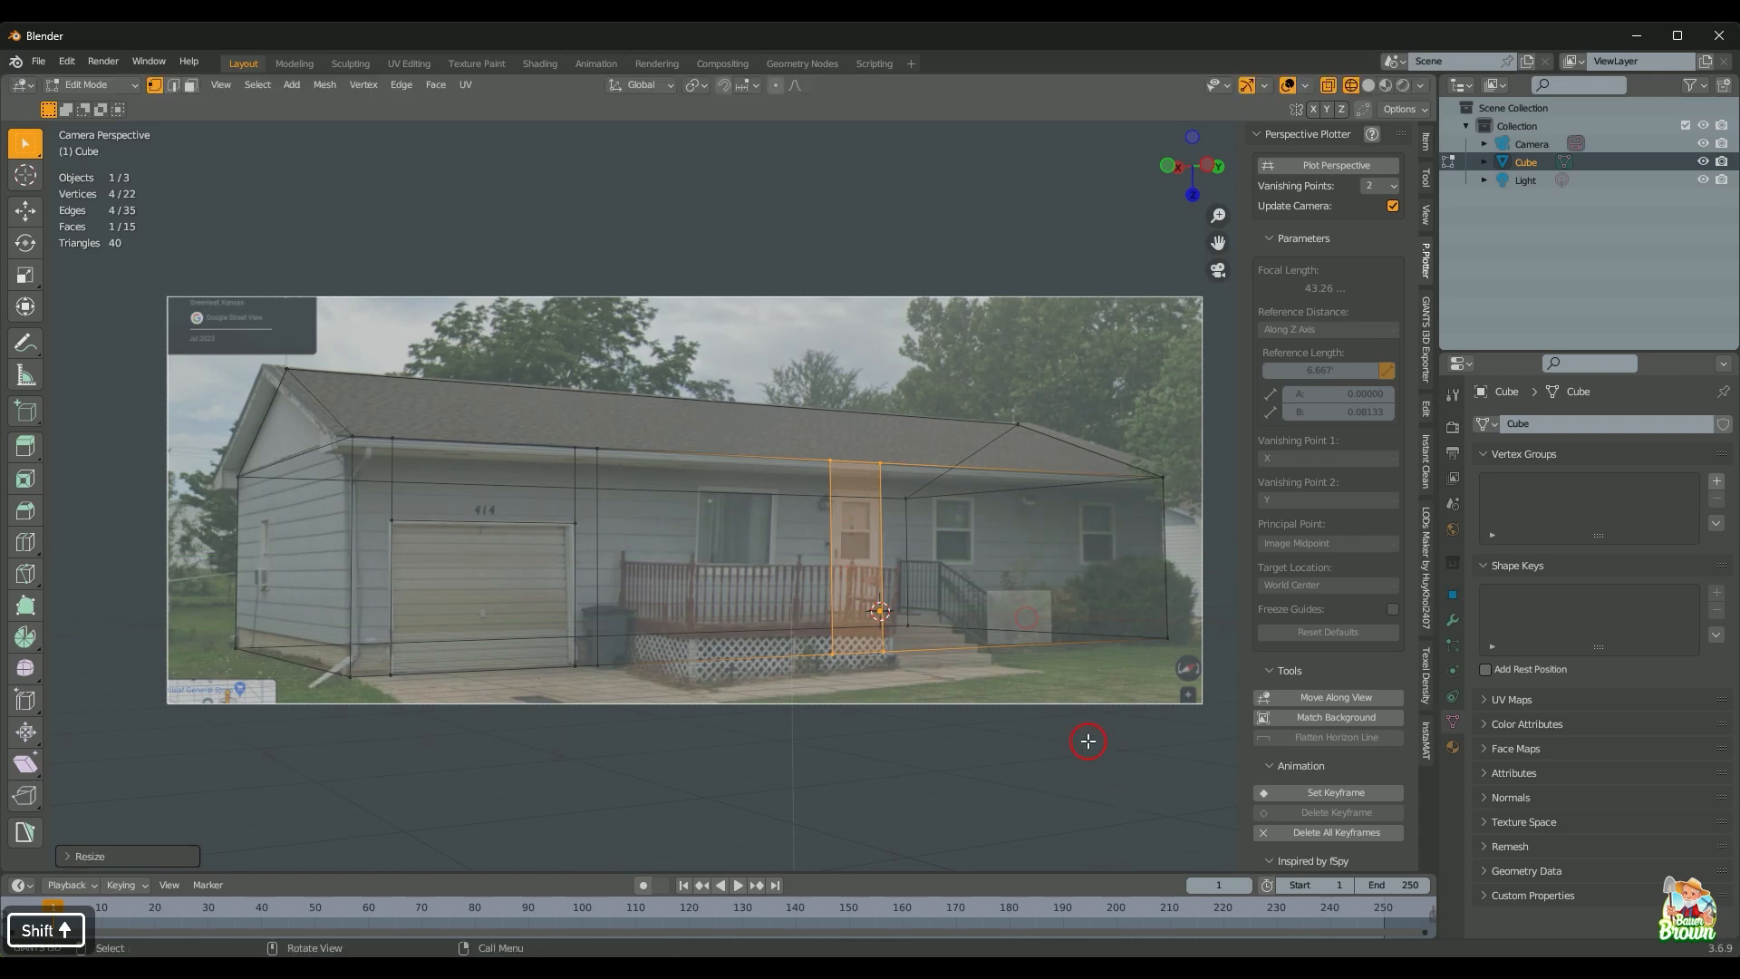
key("s")
key("y")
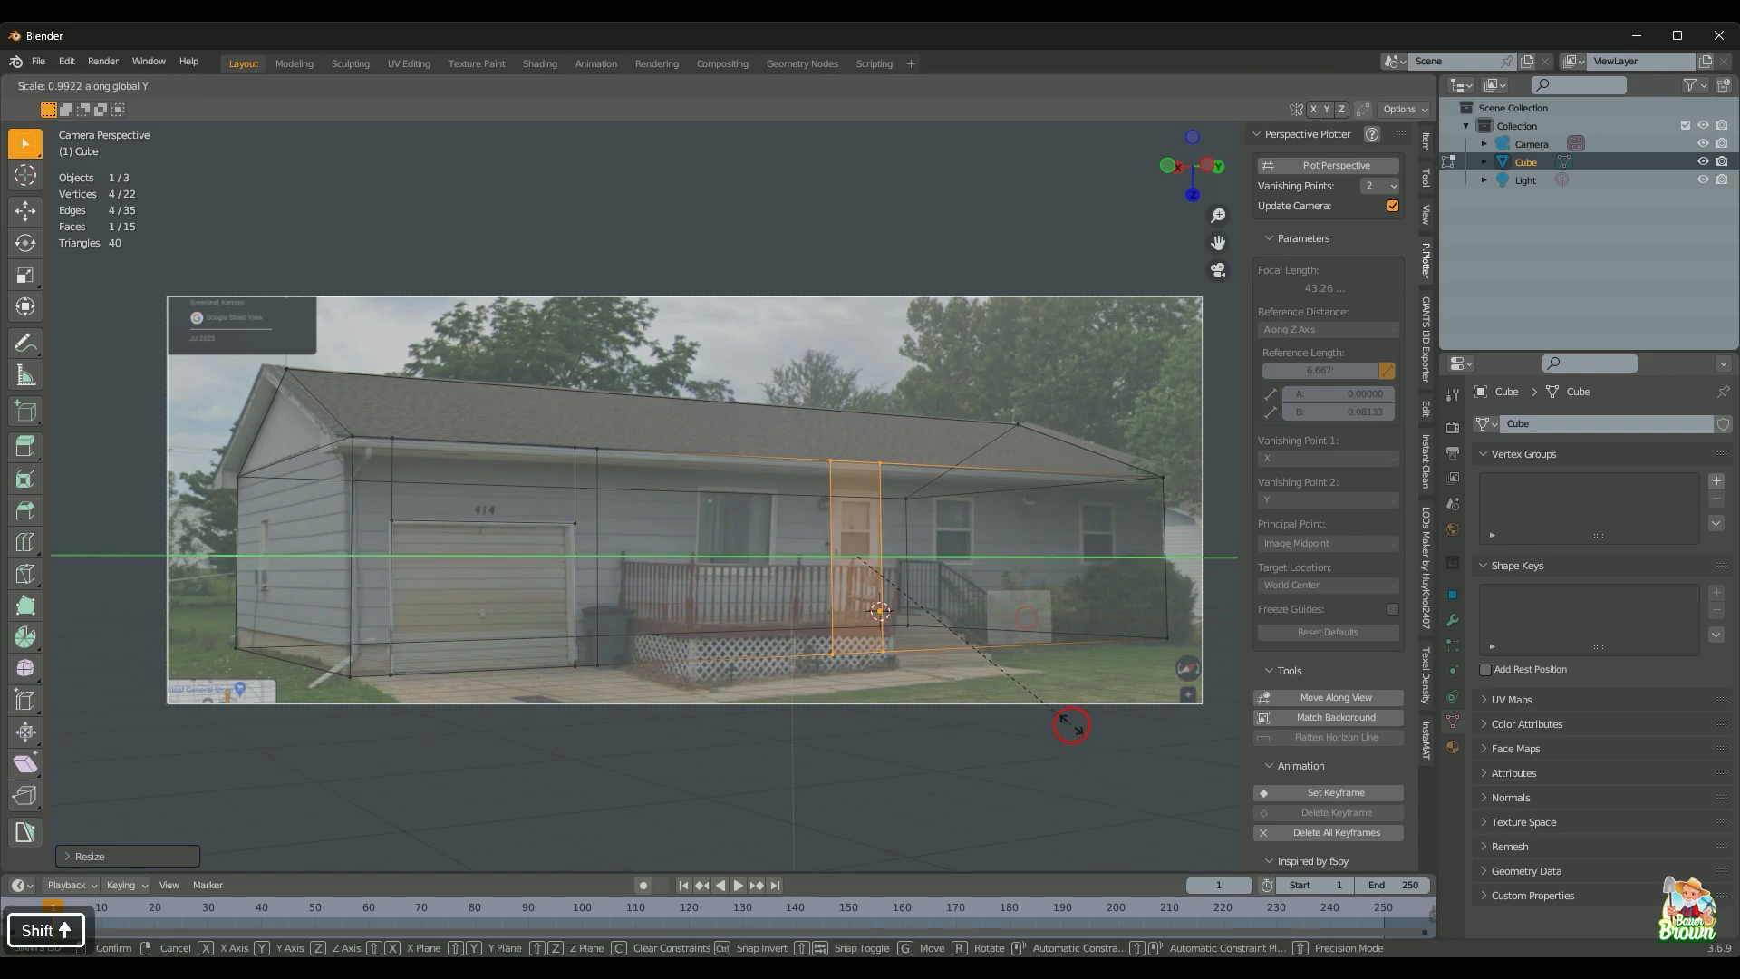
right_click(1045, 686)
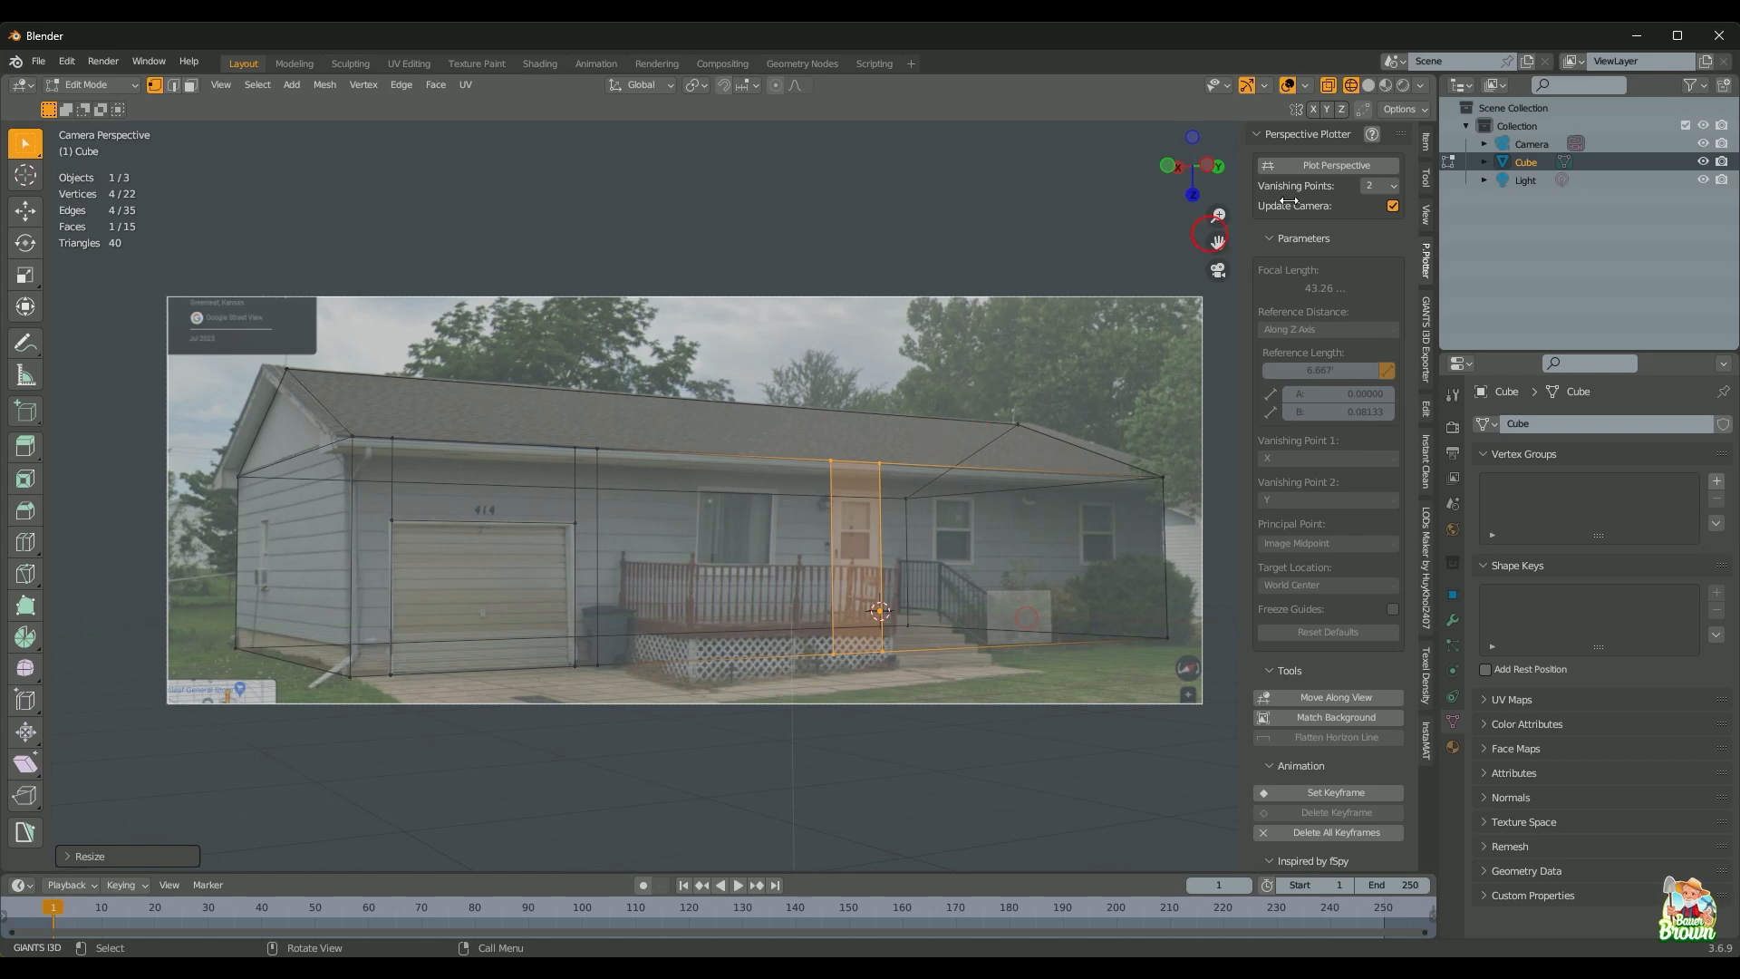
Step: Confirm in the Item sidebar that the block measures 25' × 52' × 15' at scale 1.000, then resume Edit Mode
key("Tab")
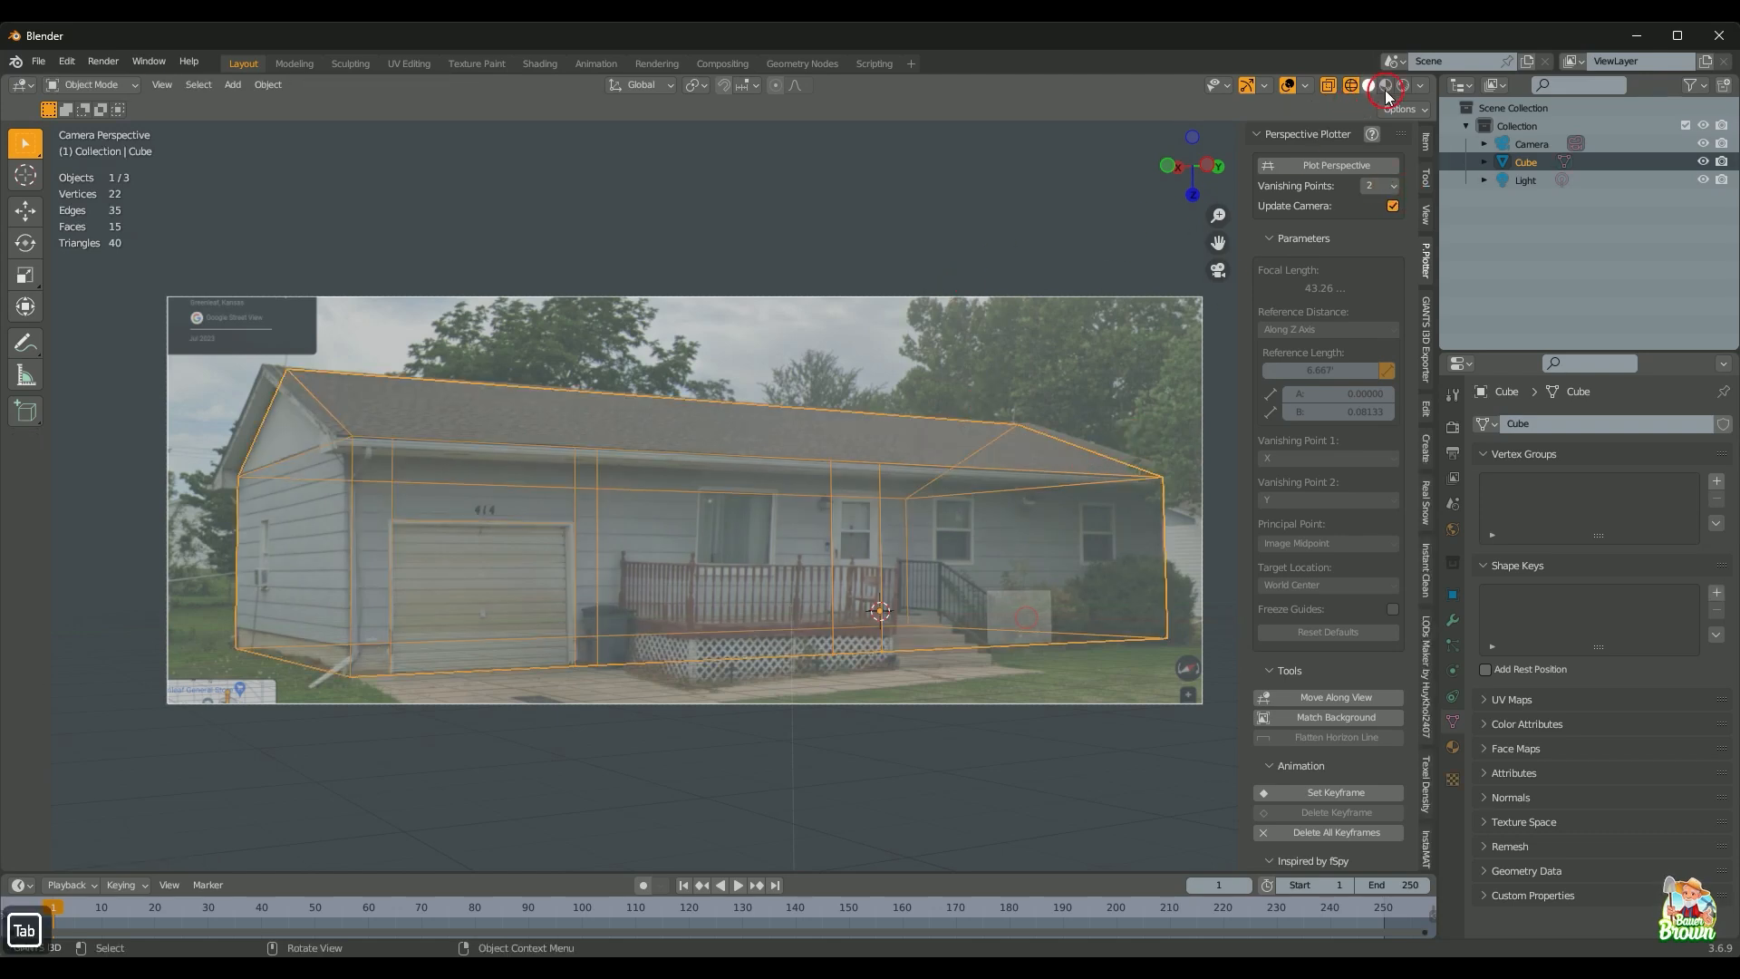
left_click(1426, 142)
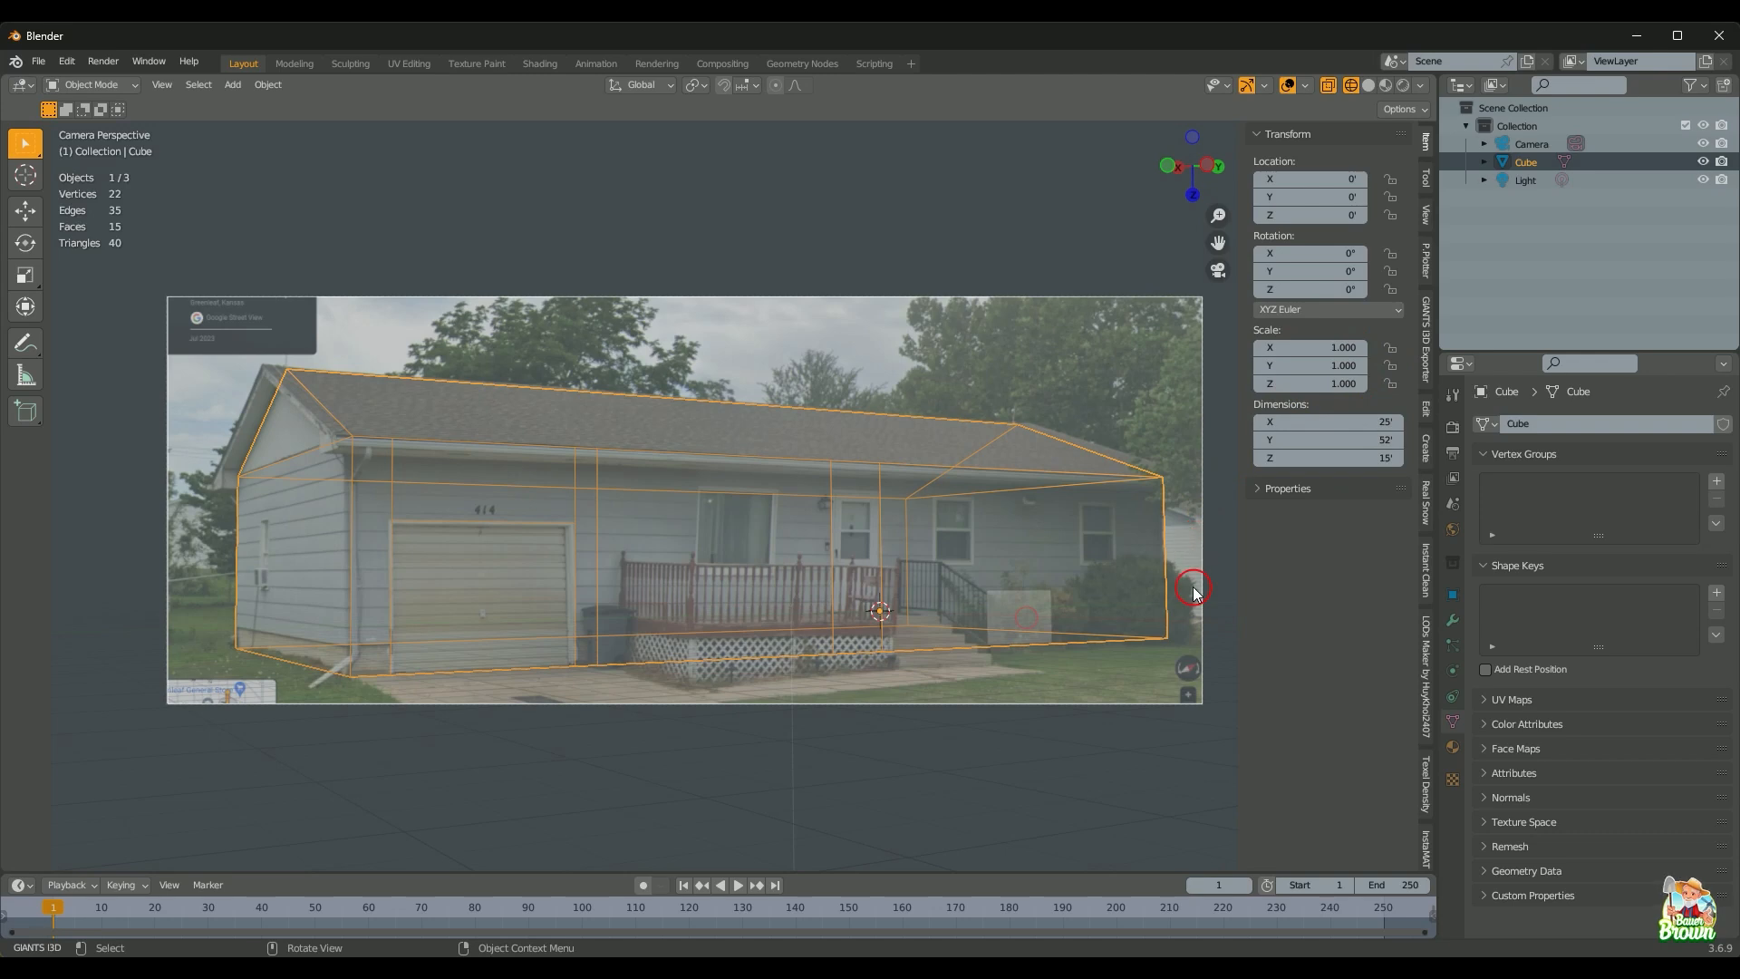
key("Tab")
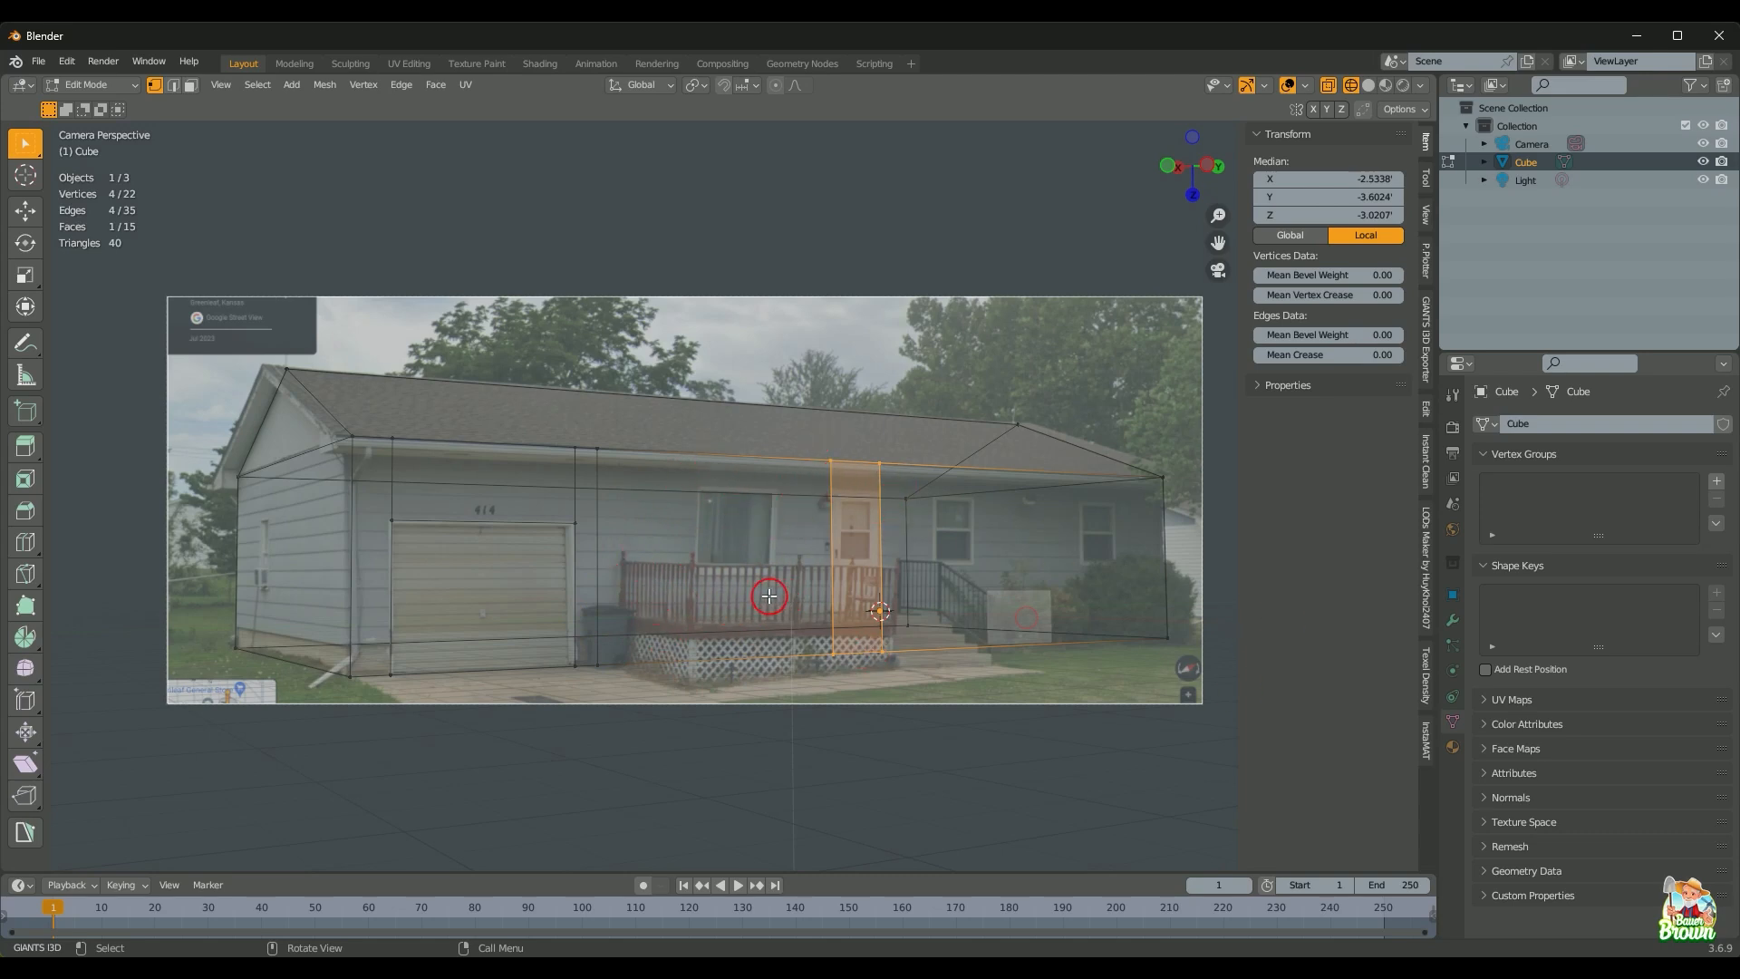
Step: Try two loop cuts on the wall, cancel both, and return to the camera view
key("ctrl+r")
right_click(723, 638)
middle_click_drag(874, 622, 819, 731)
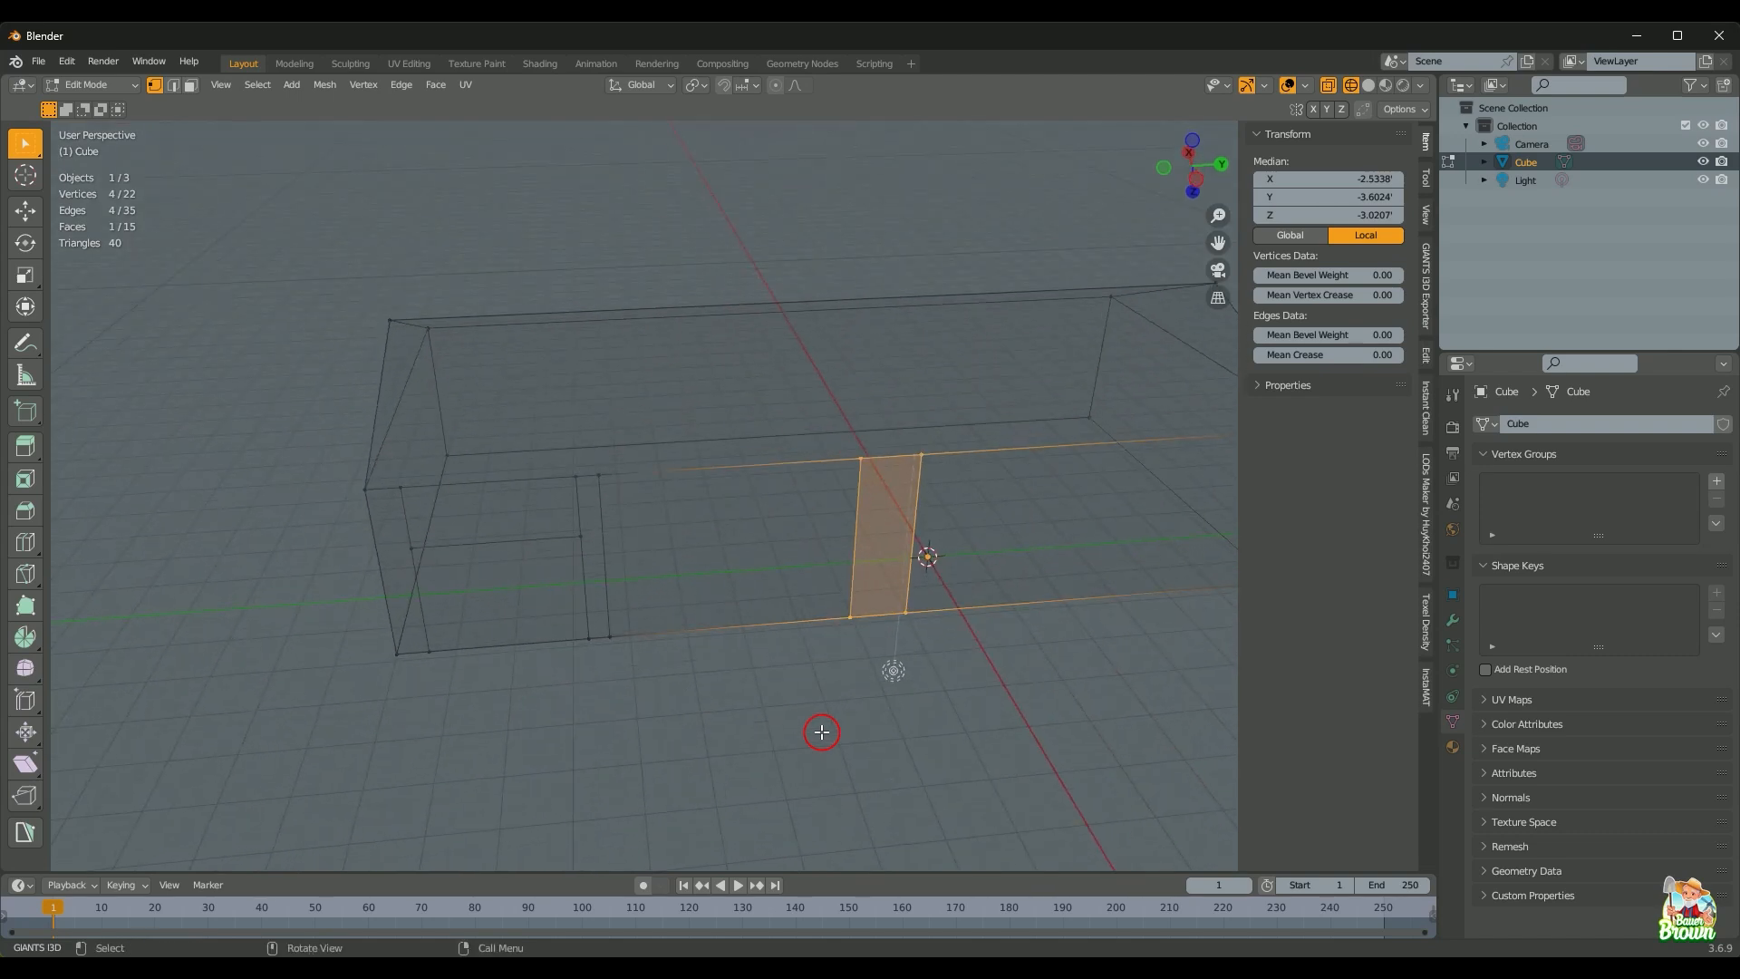
key("ctrl+r")
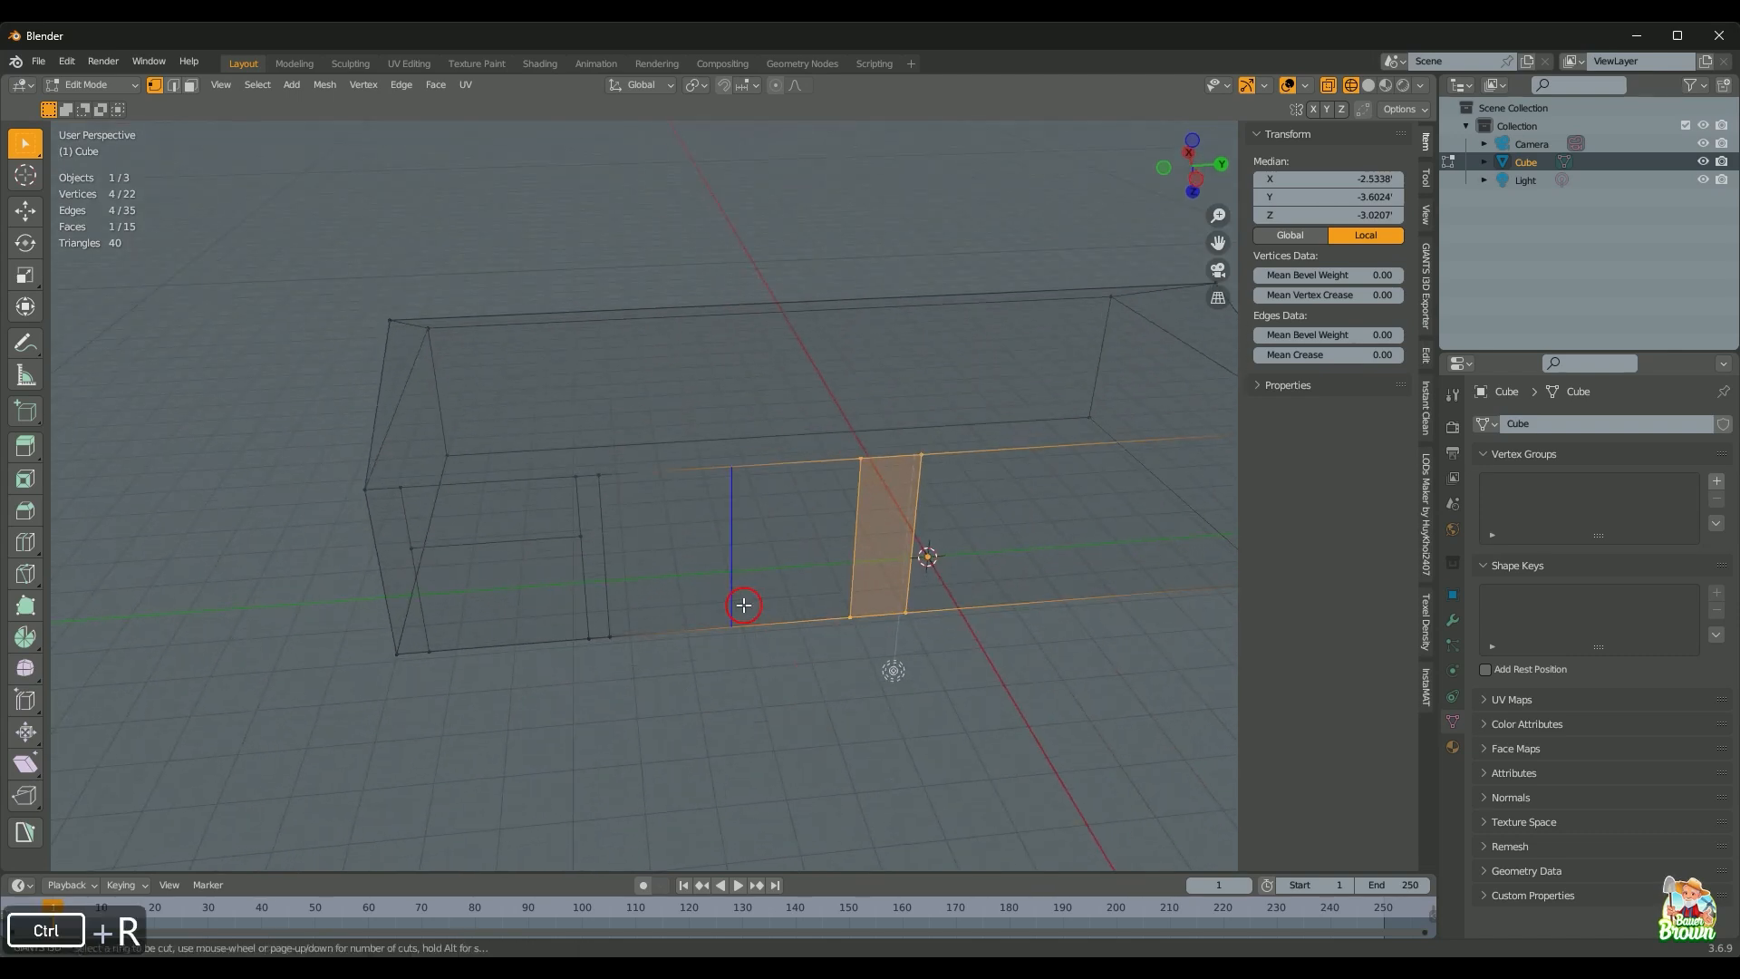
right_click(745, 605)
key("KP_0")
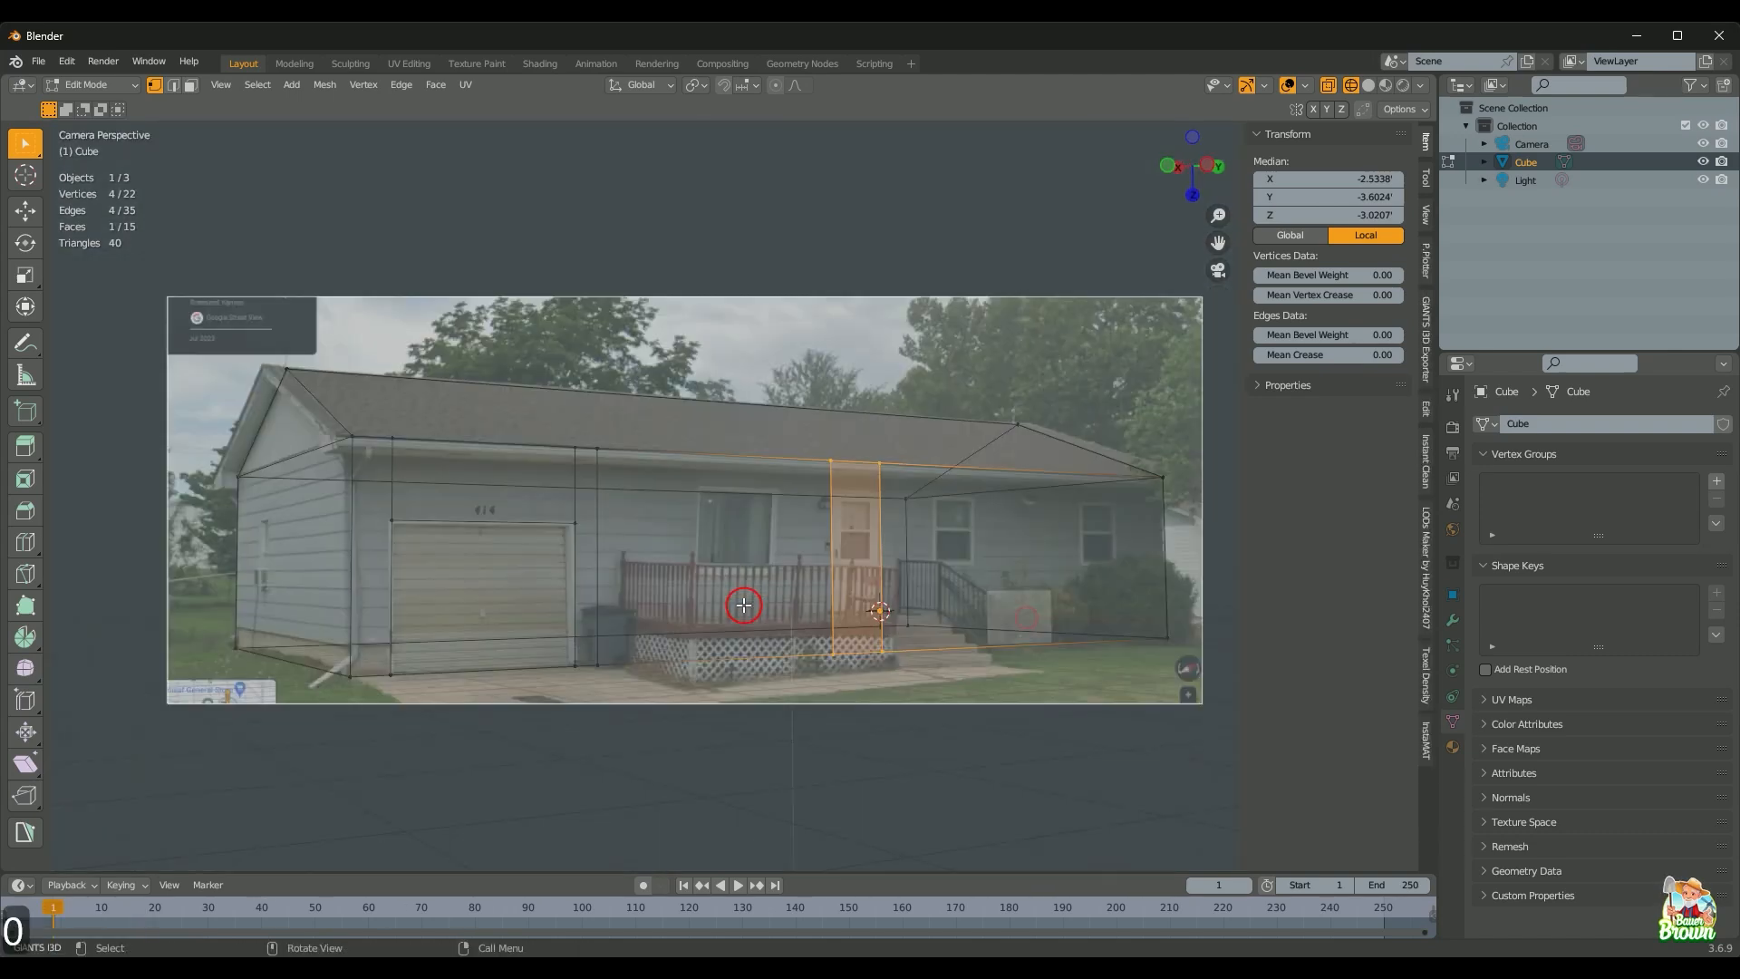
Step: Add two vertical edge loops just left of the front door, then check them by orbiting
key("ctrl+r")
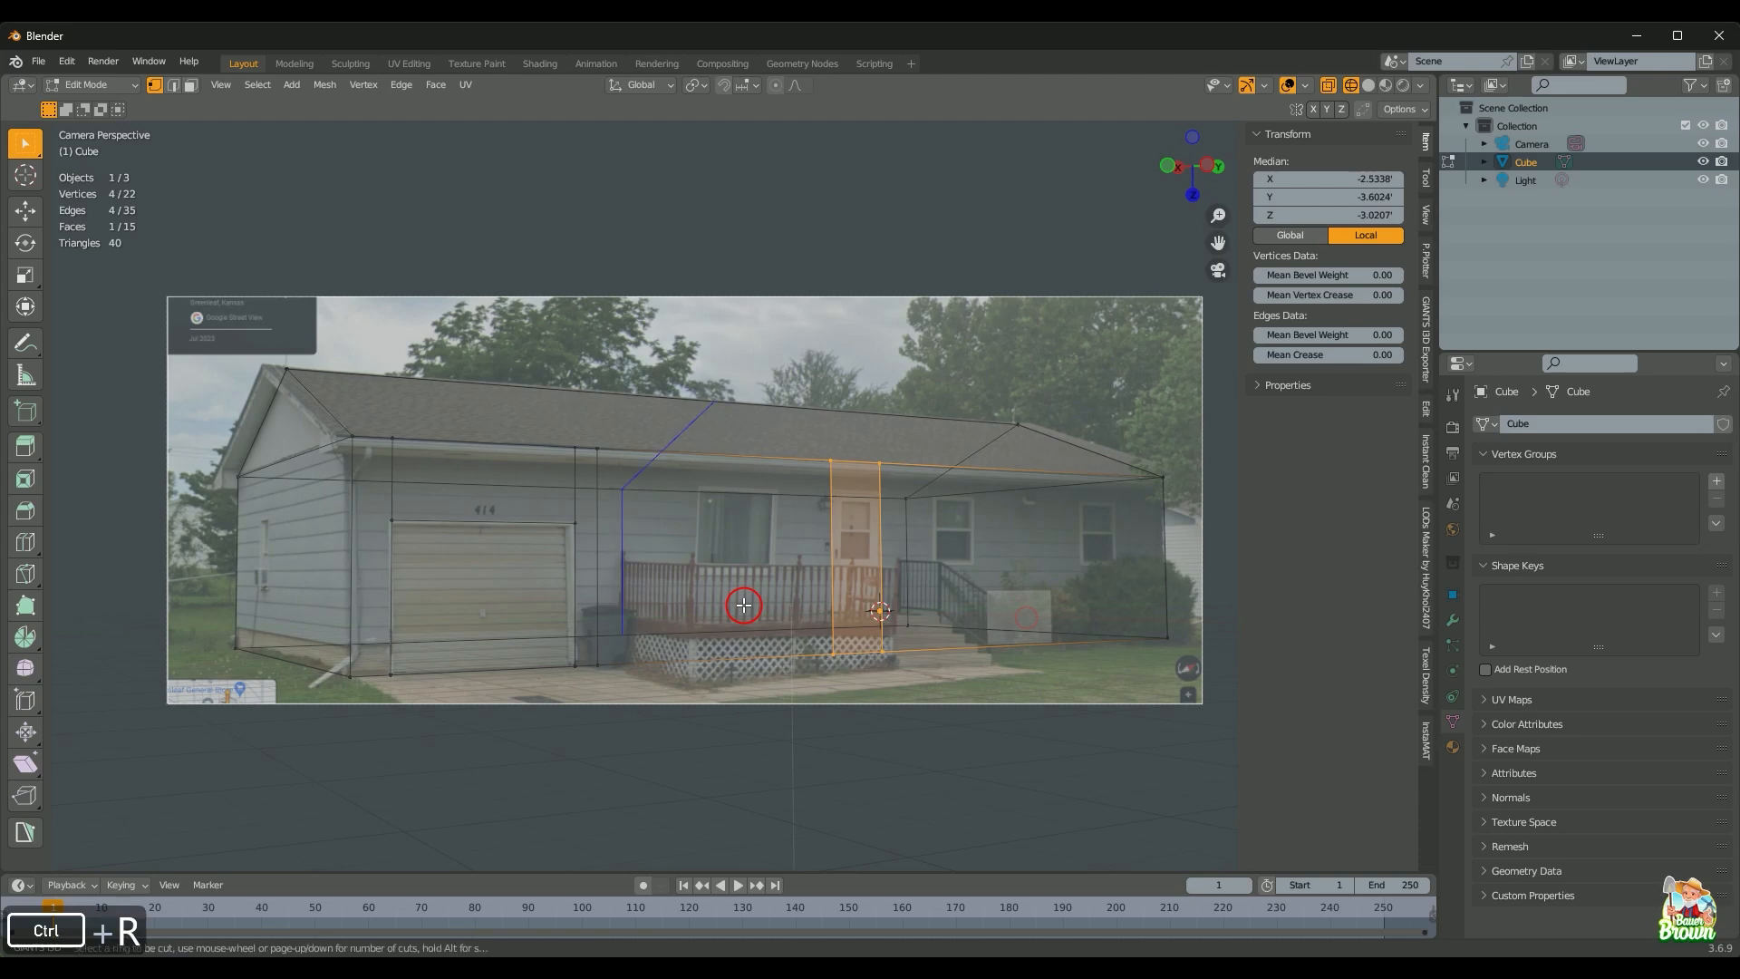
scroll(734, 651, "up", 1)
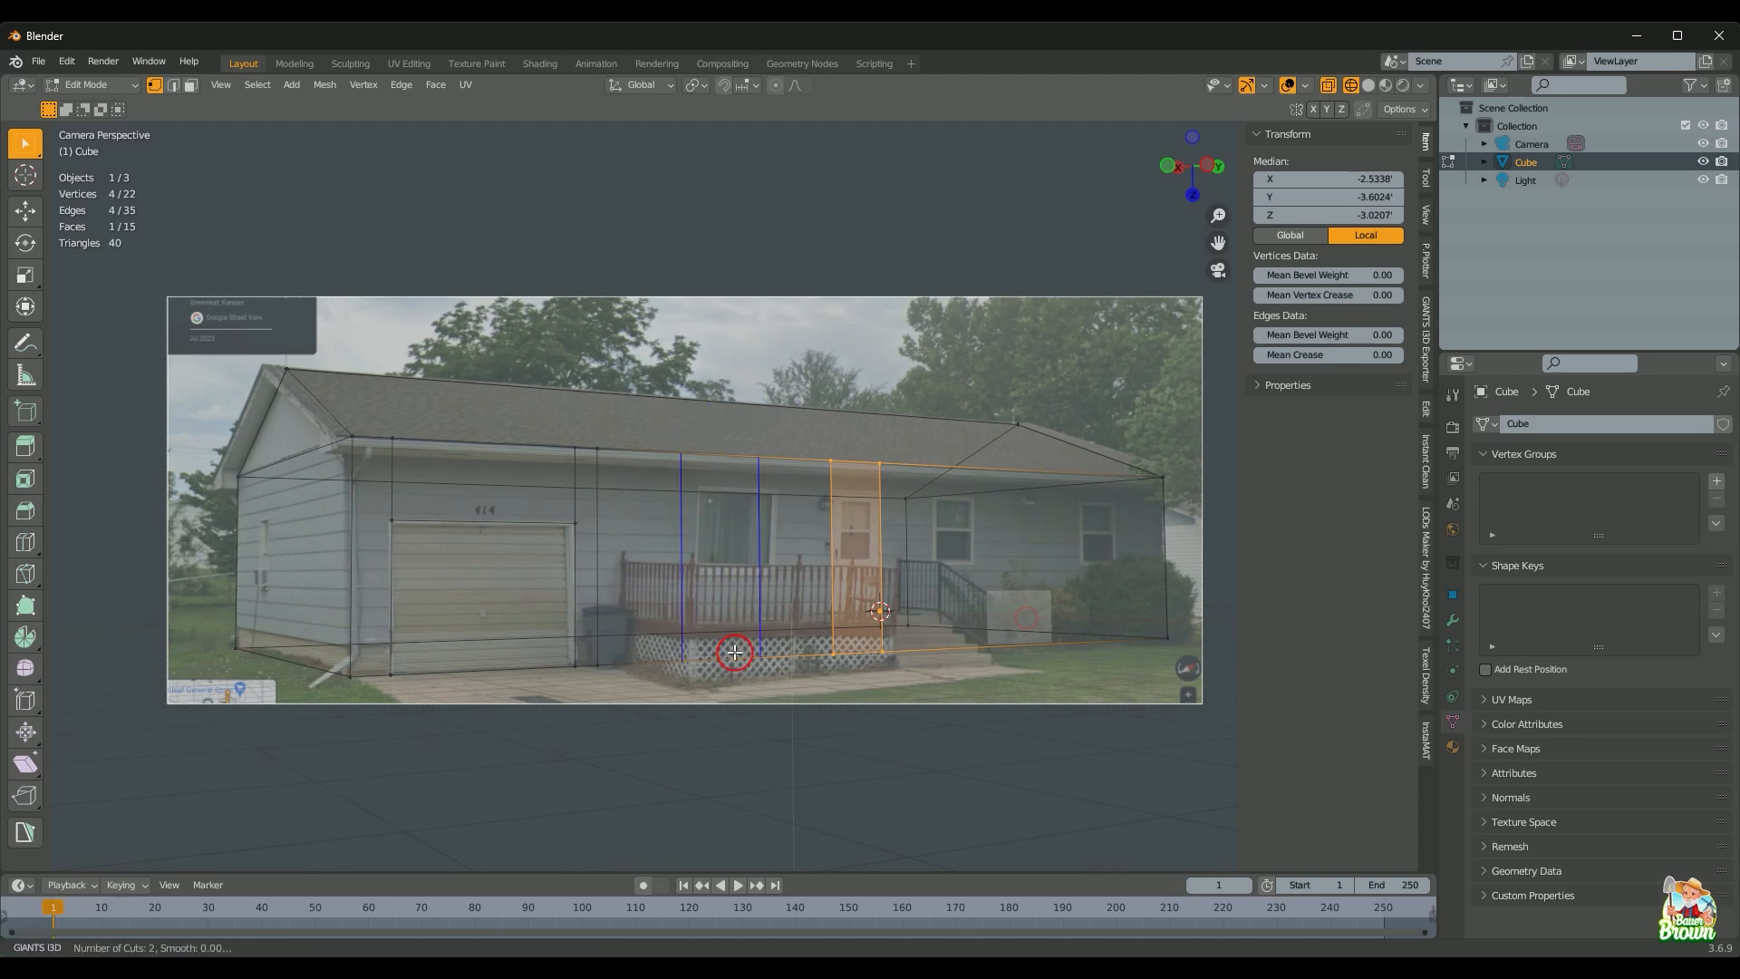
left_click(734, 651)
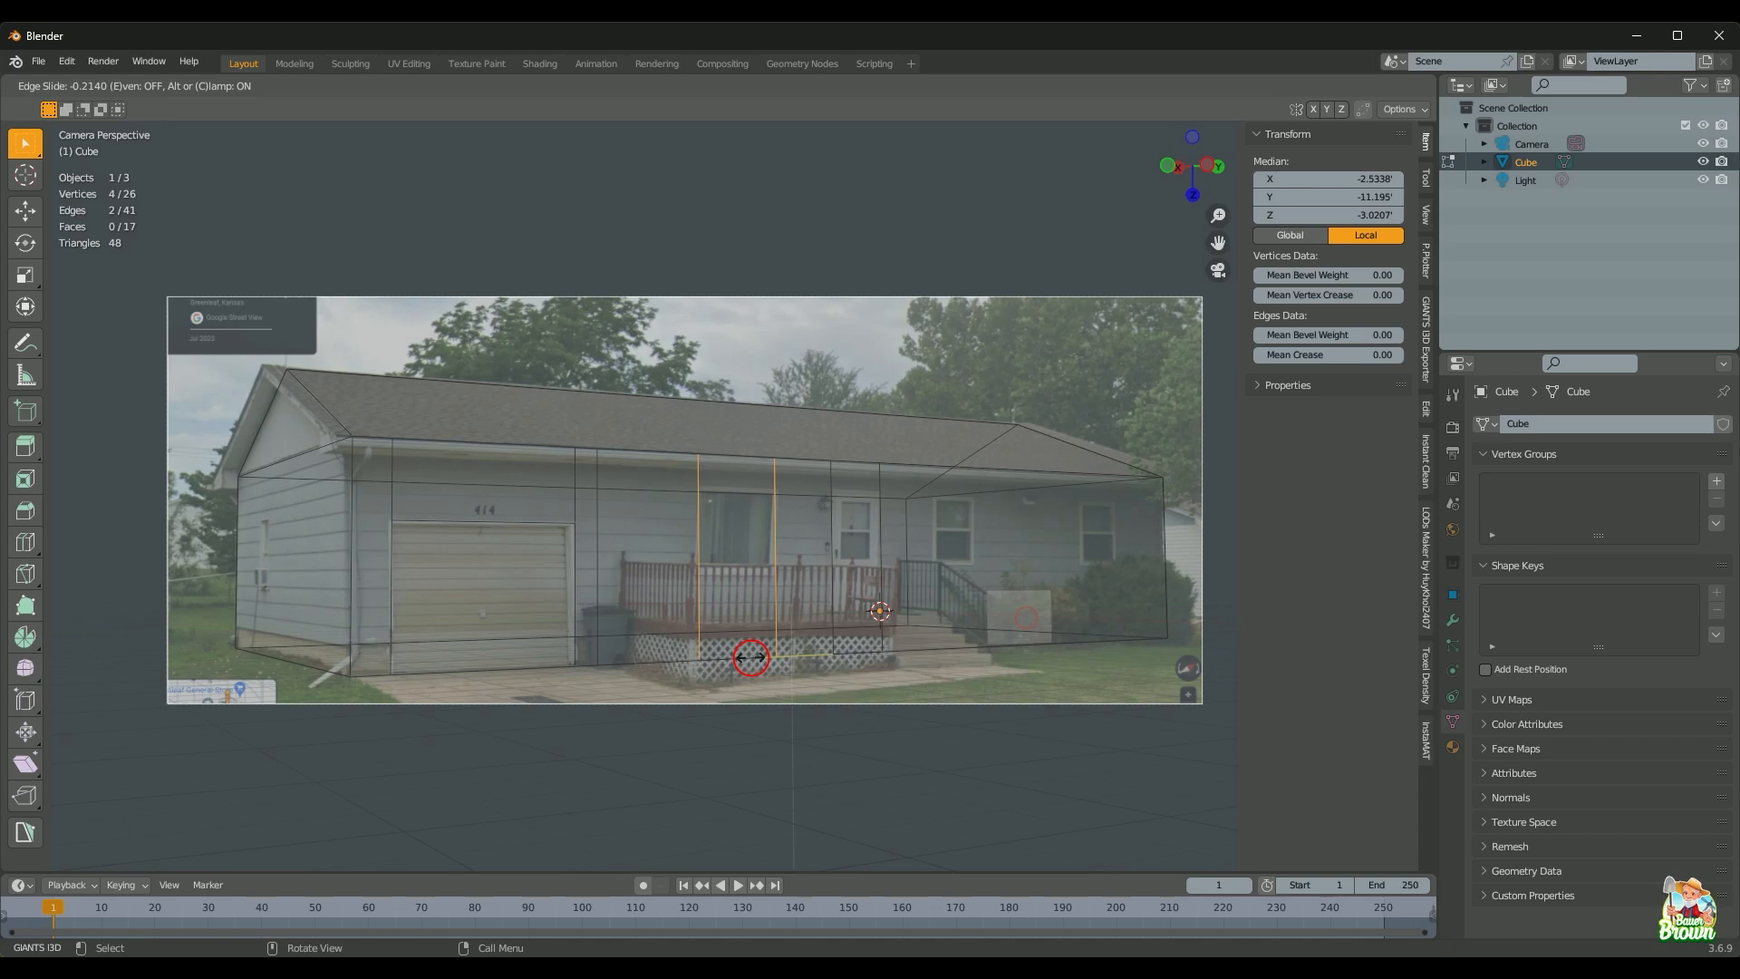
left_click(751, 657)
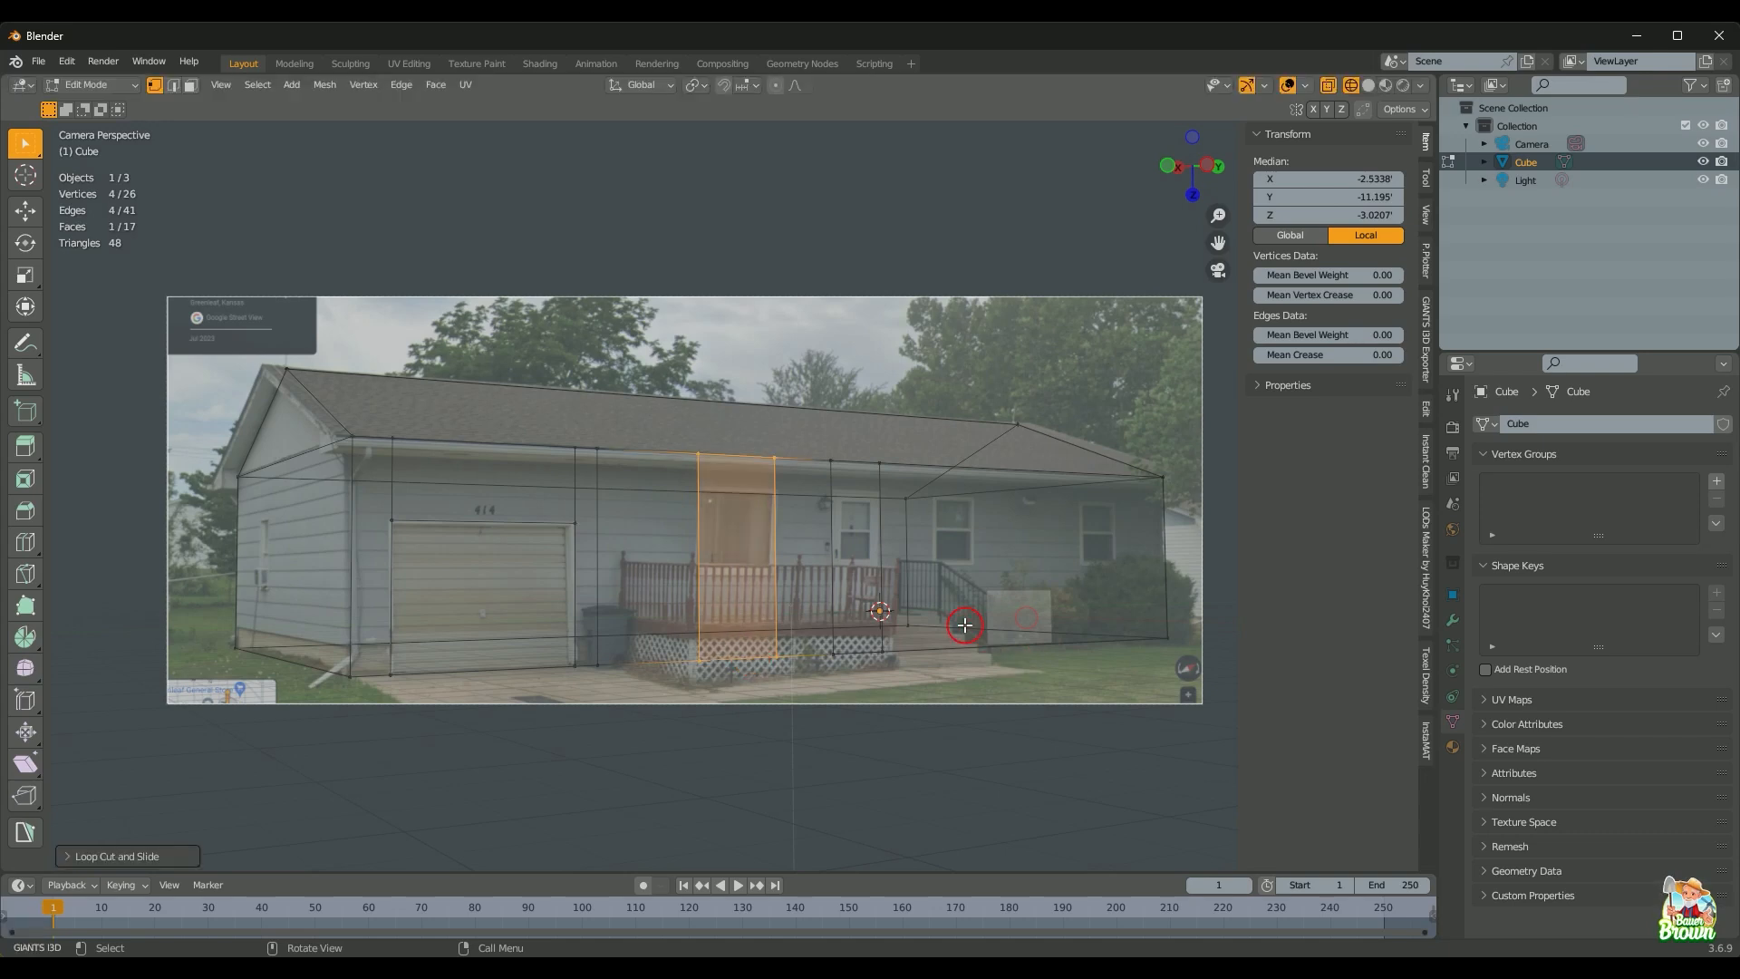
middle_click_drag(967, 606, 856, 623)
scroll(773, 676, "up", 2)
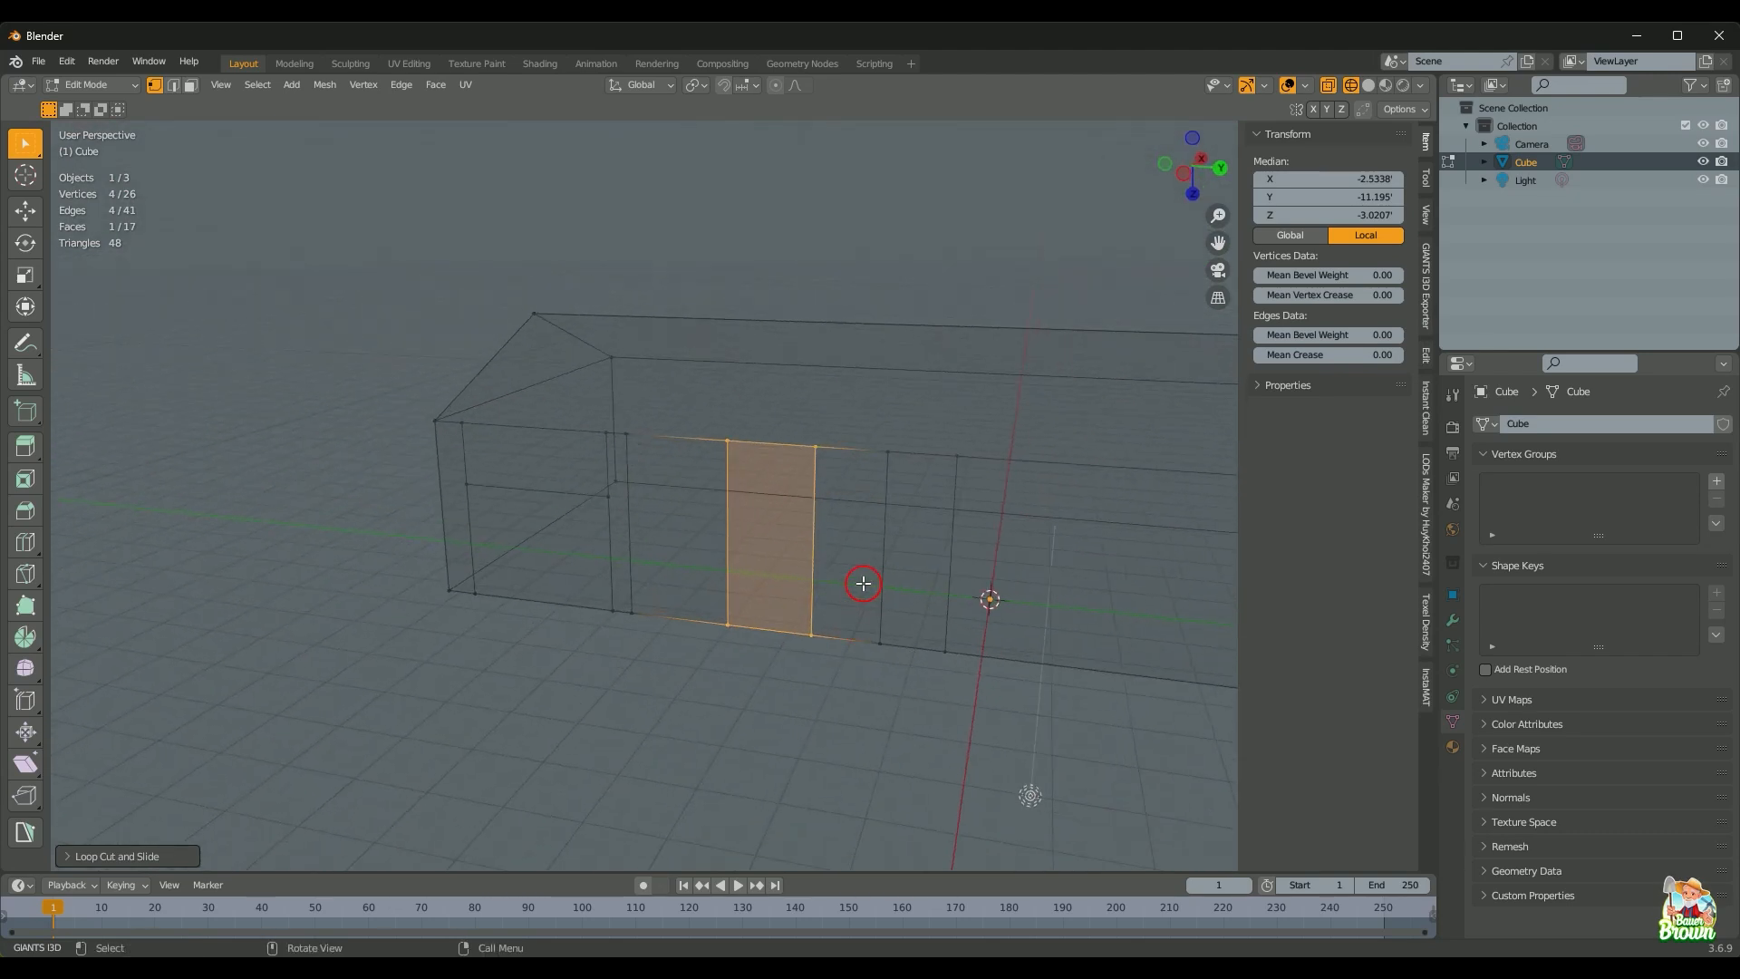
key("KP_0")
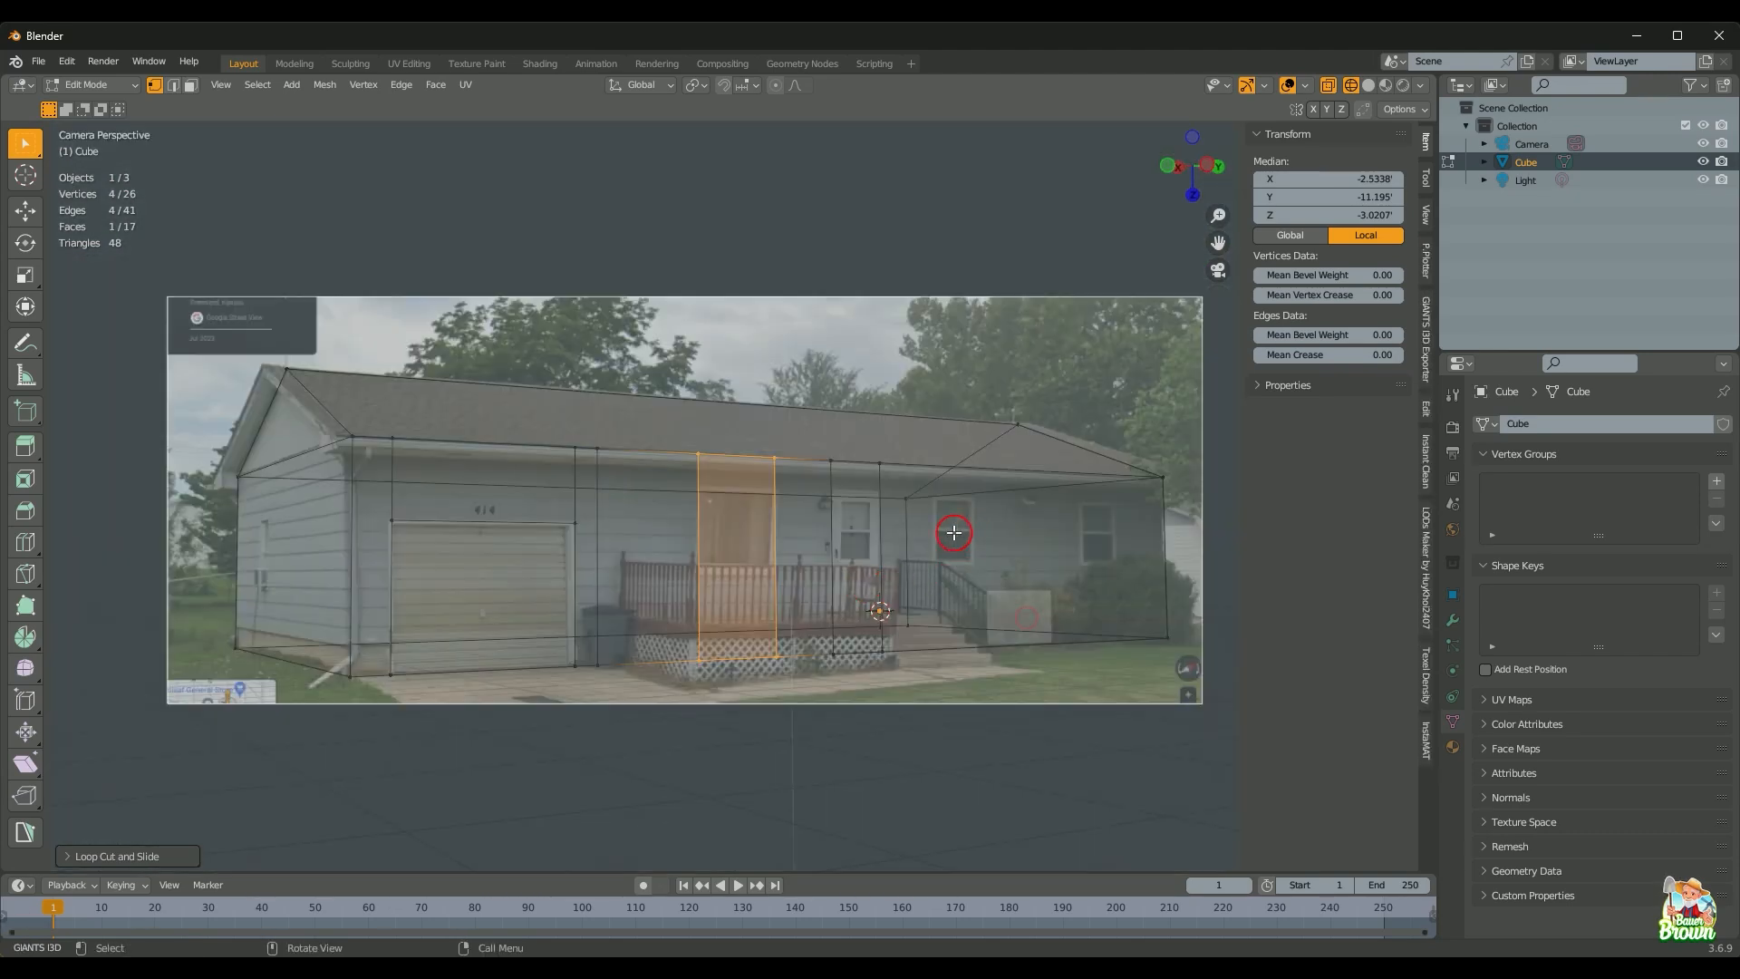
middle_click_drag(947, 571, 750, 629, "shift")
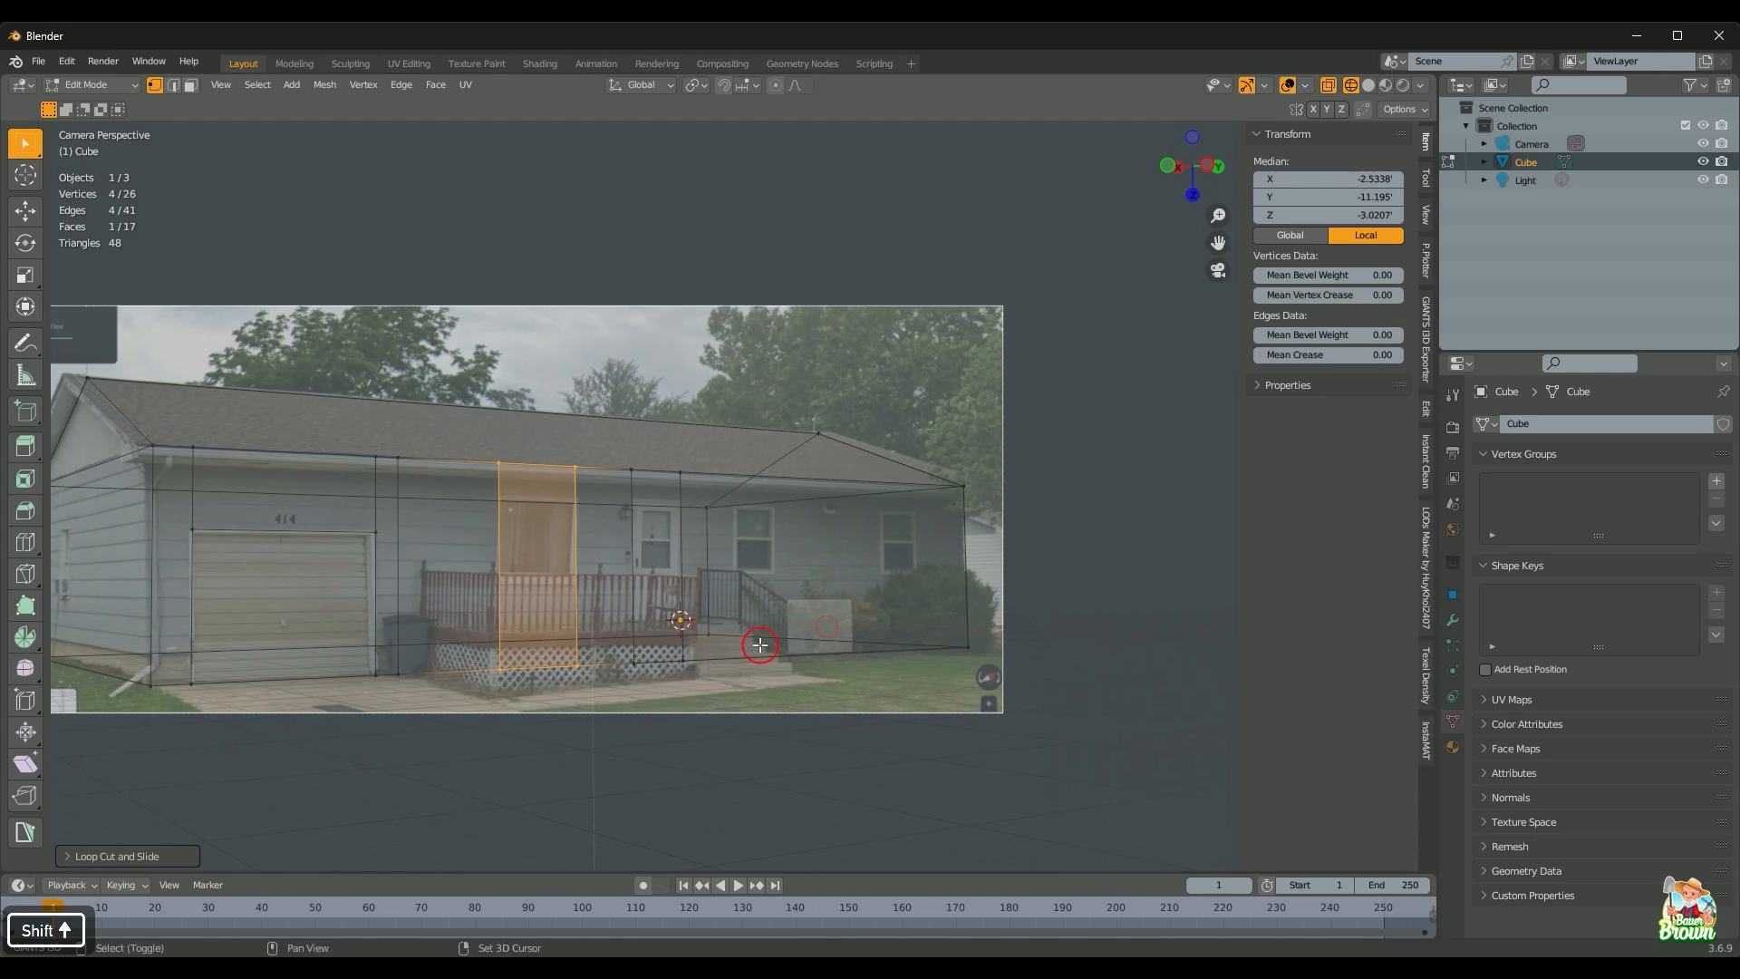
Step: Add another pair of vertical edge loops across the right part of the front wall
scroll(801, 634, "up", 2)
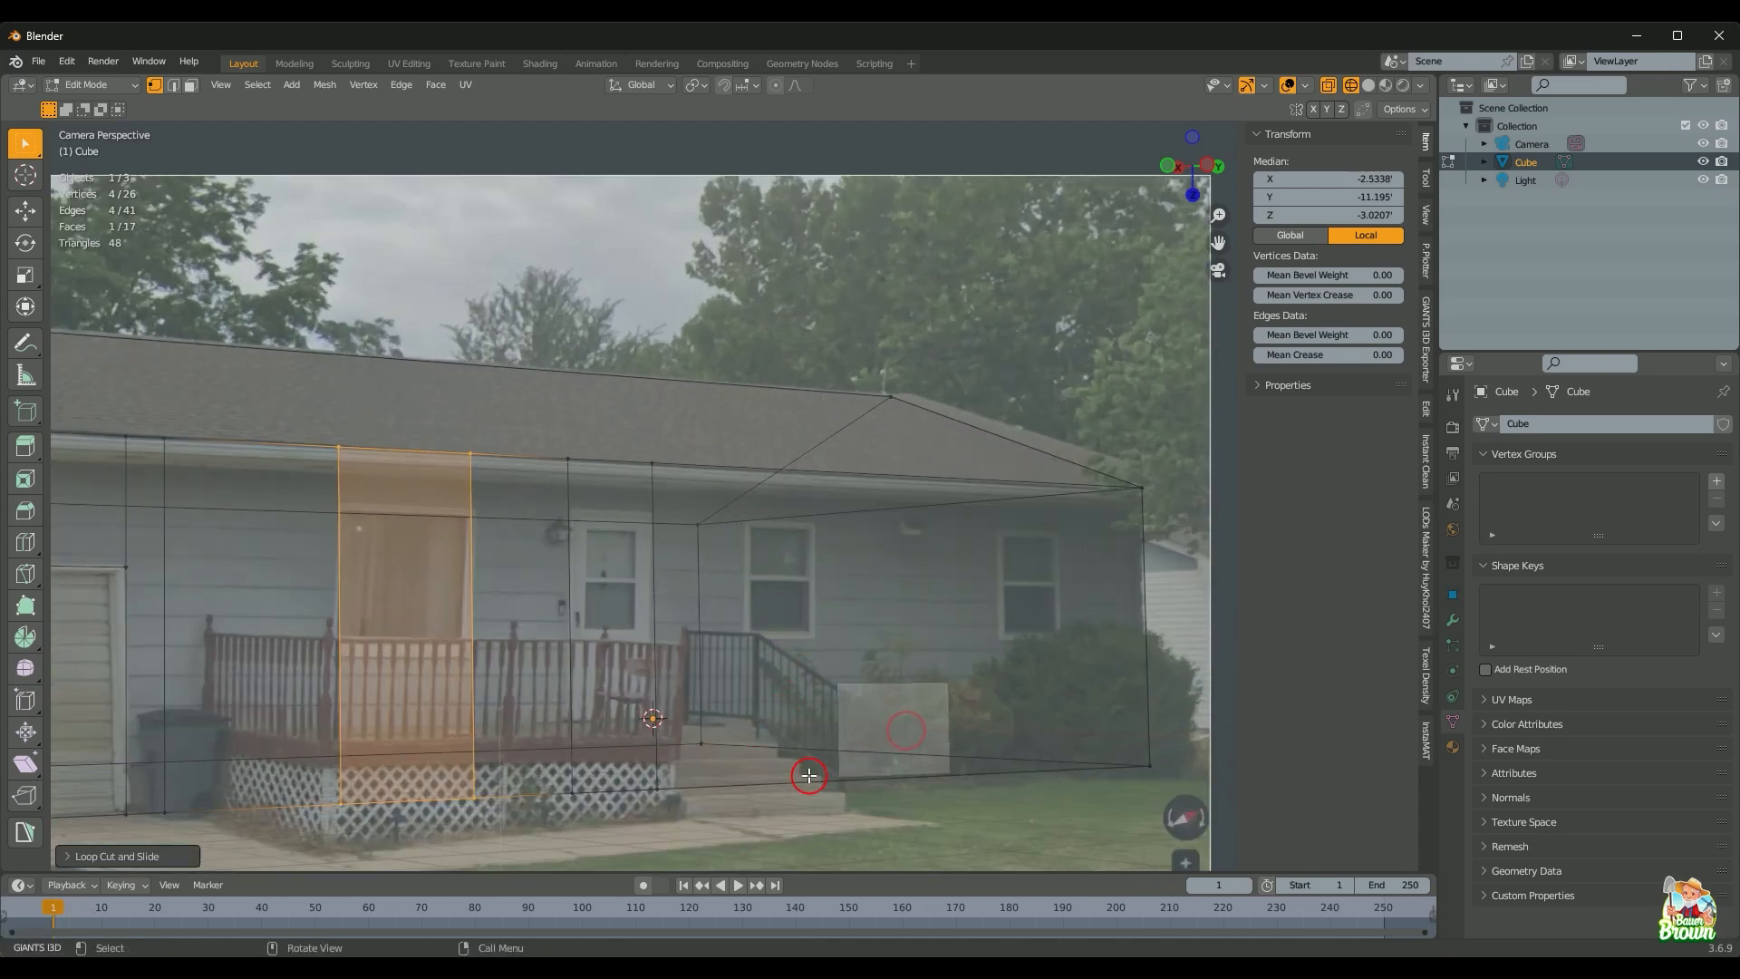
key("ctrl+r")
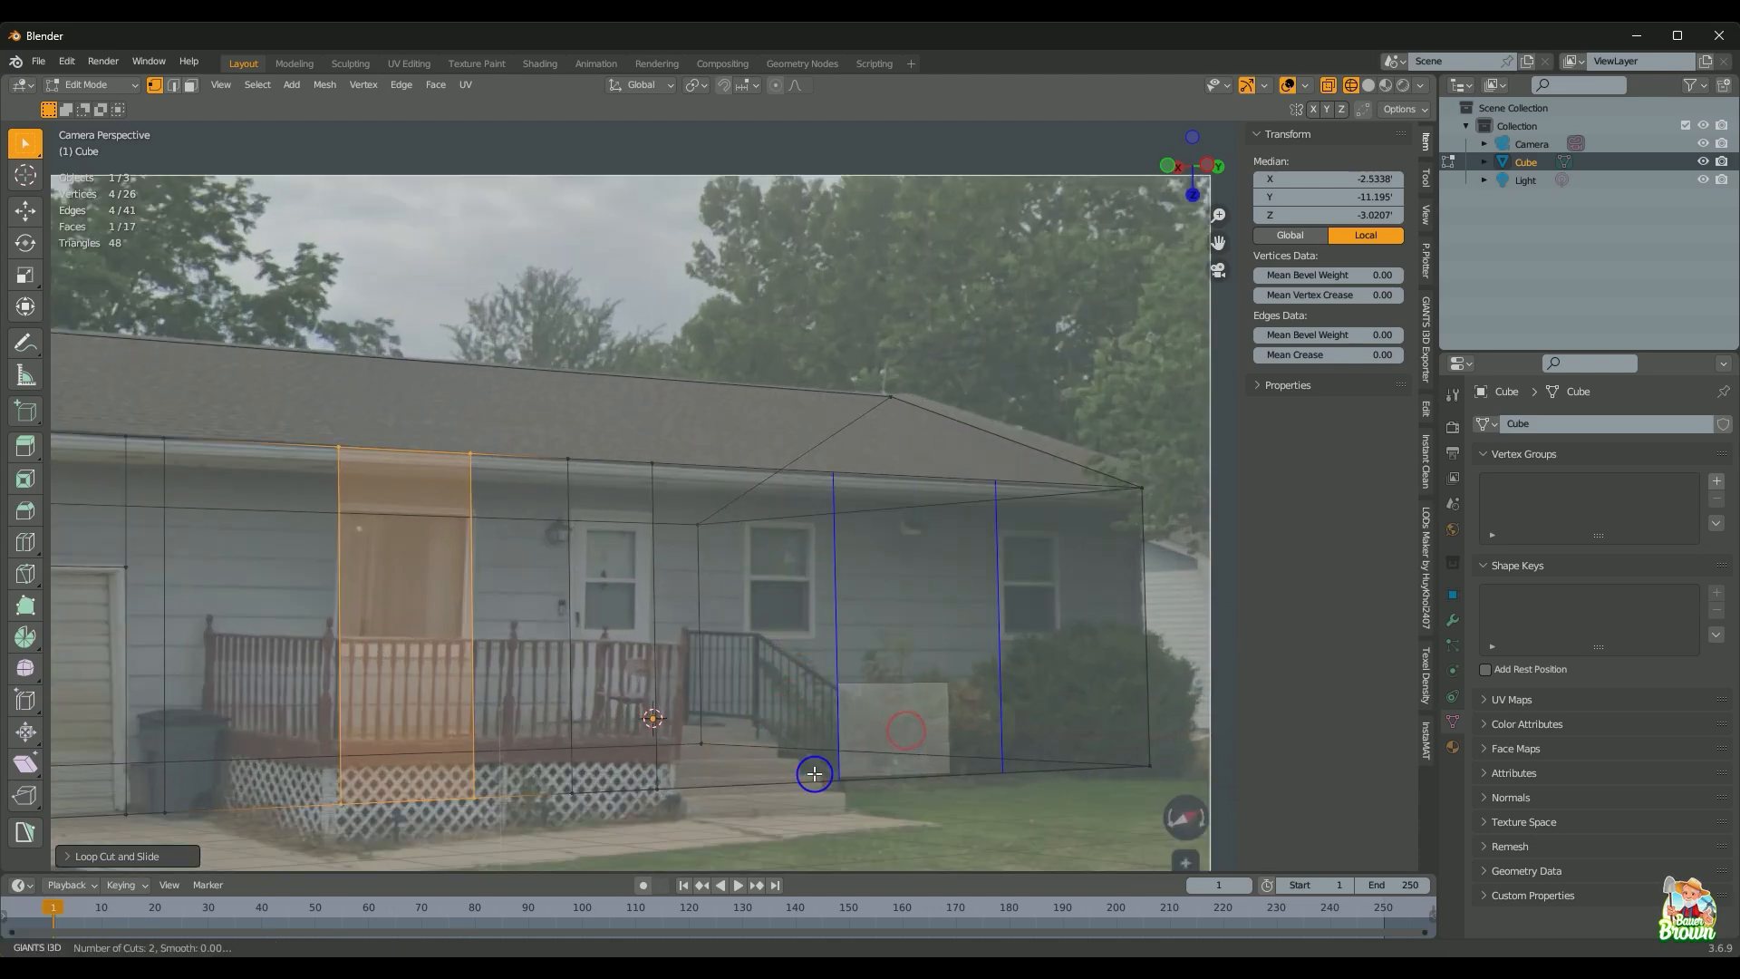
left_click(816, 775)
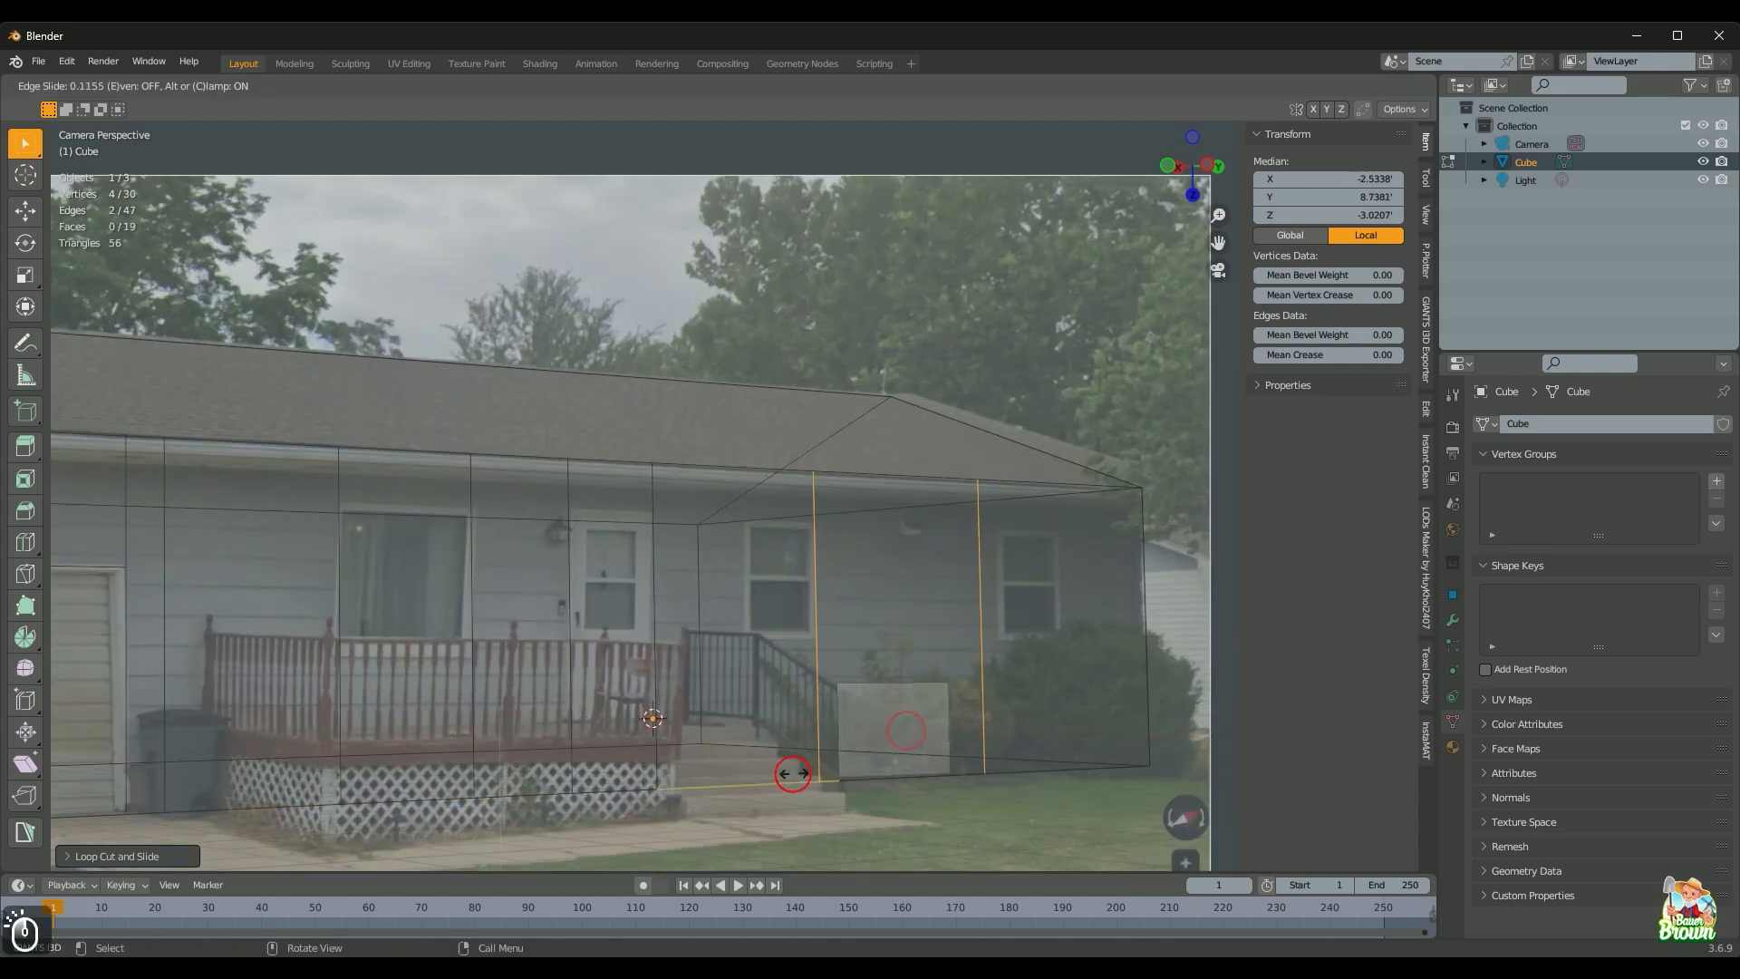
left_click(678, 749)
Step: Narrow the new strip along Y and shift it over the window beside the porch steps
key("s")
key("y")
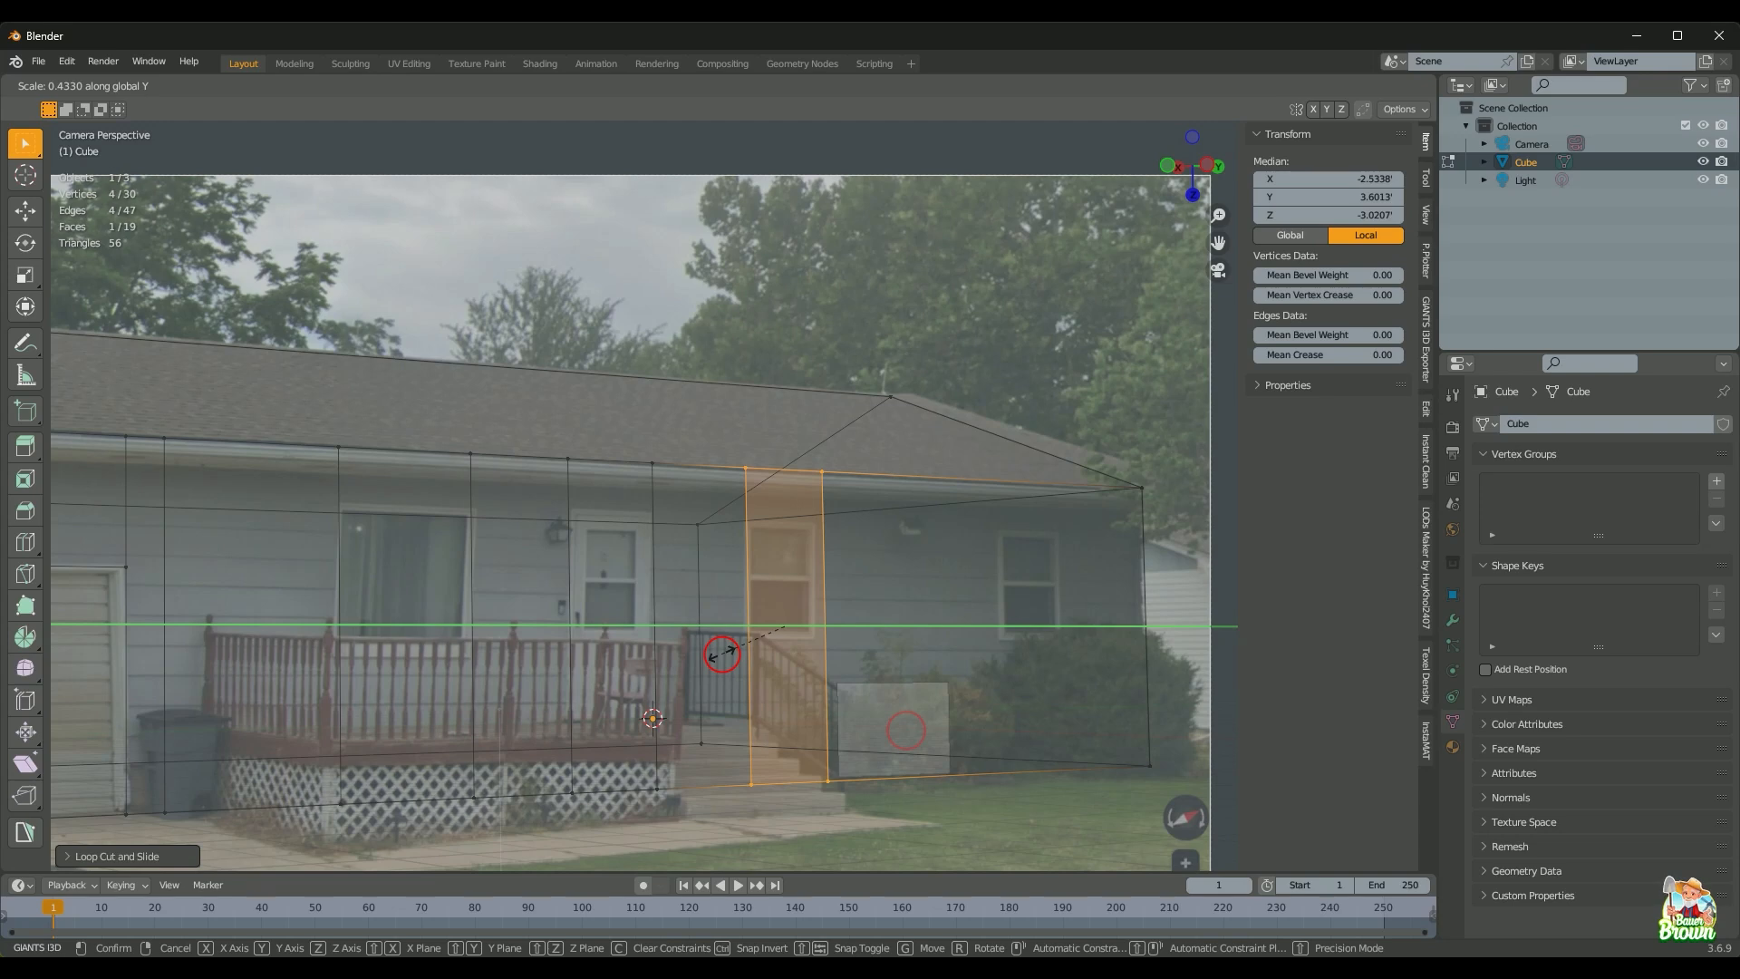
left_click(723, 655)
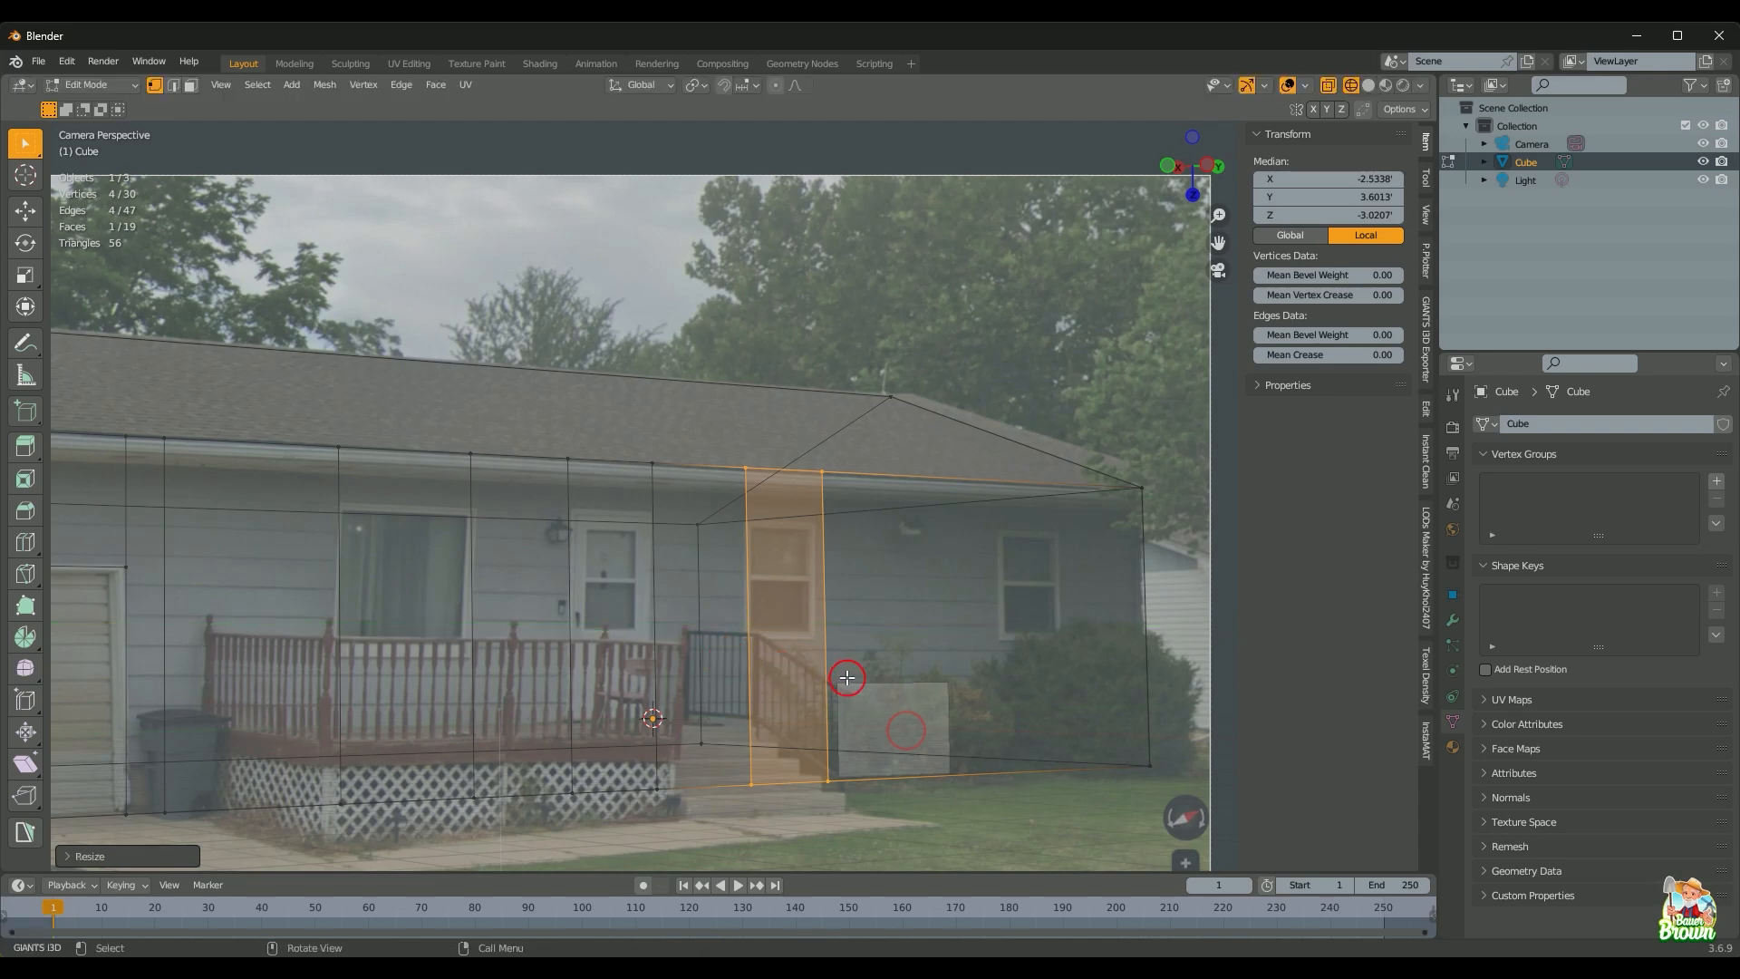
key("g")
key("y")
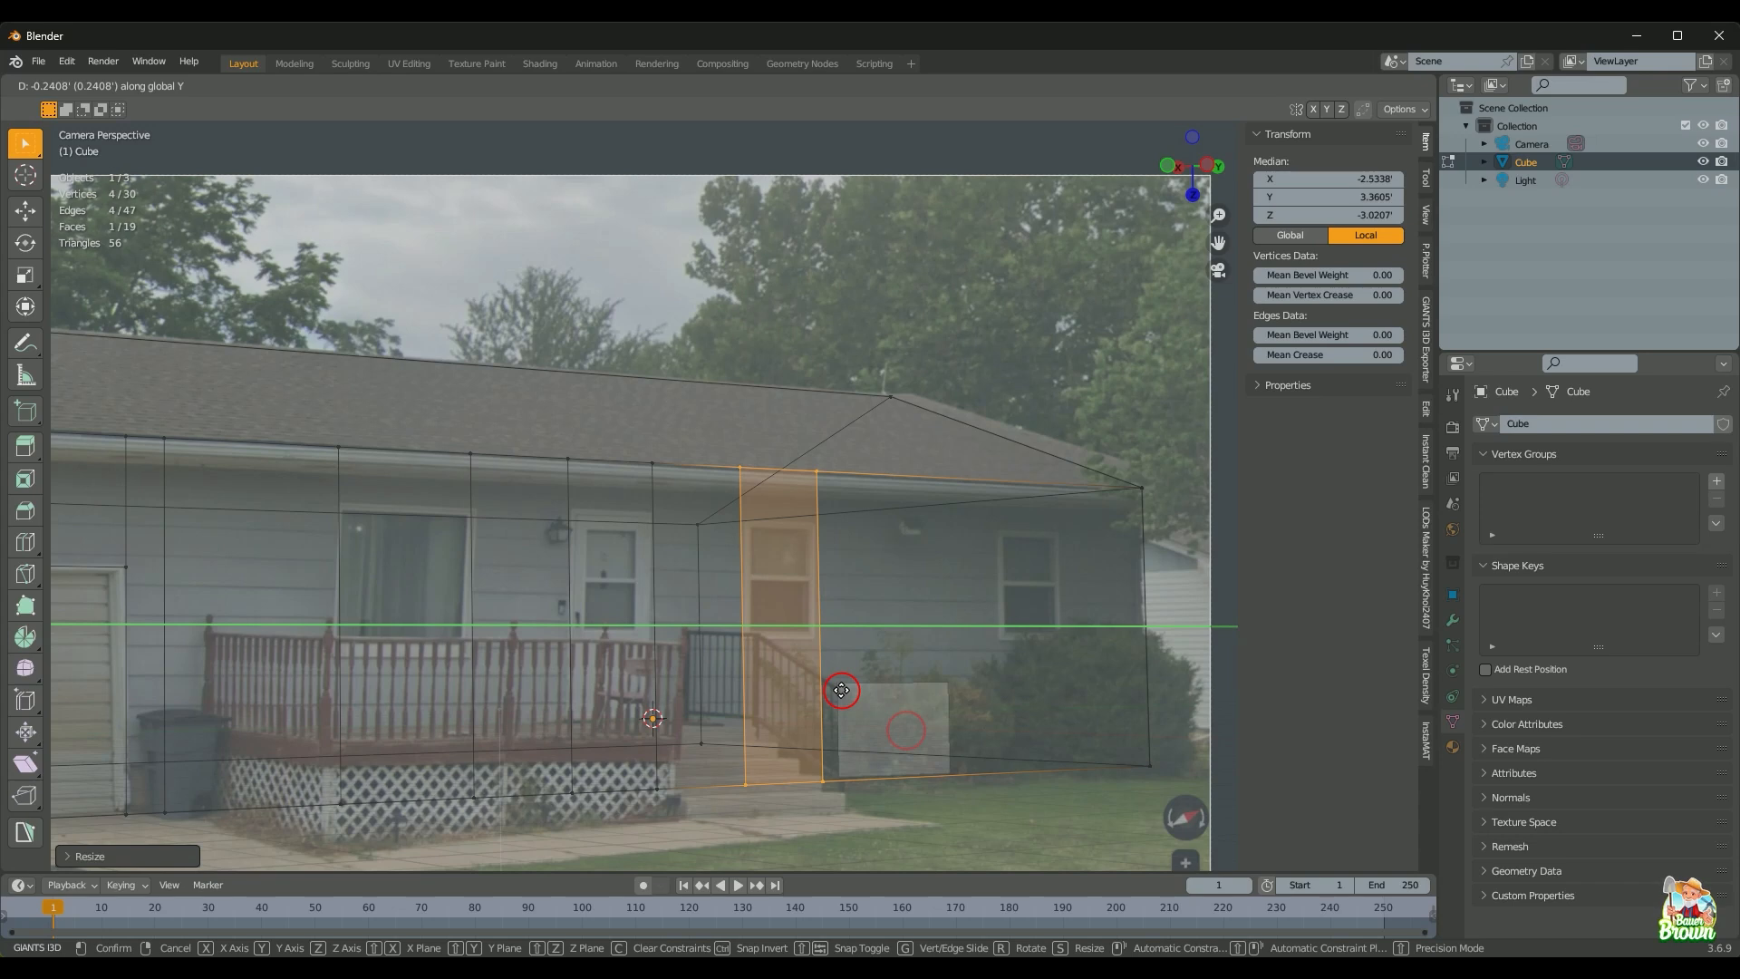
left_click(842, 691)
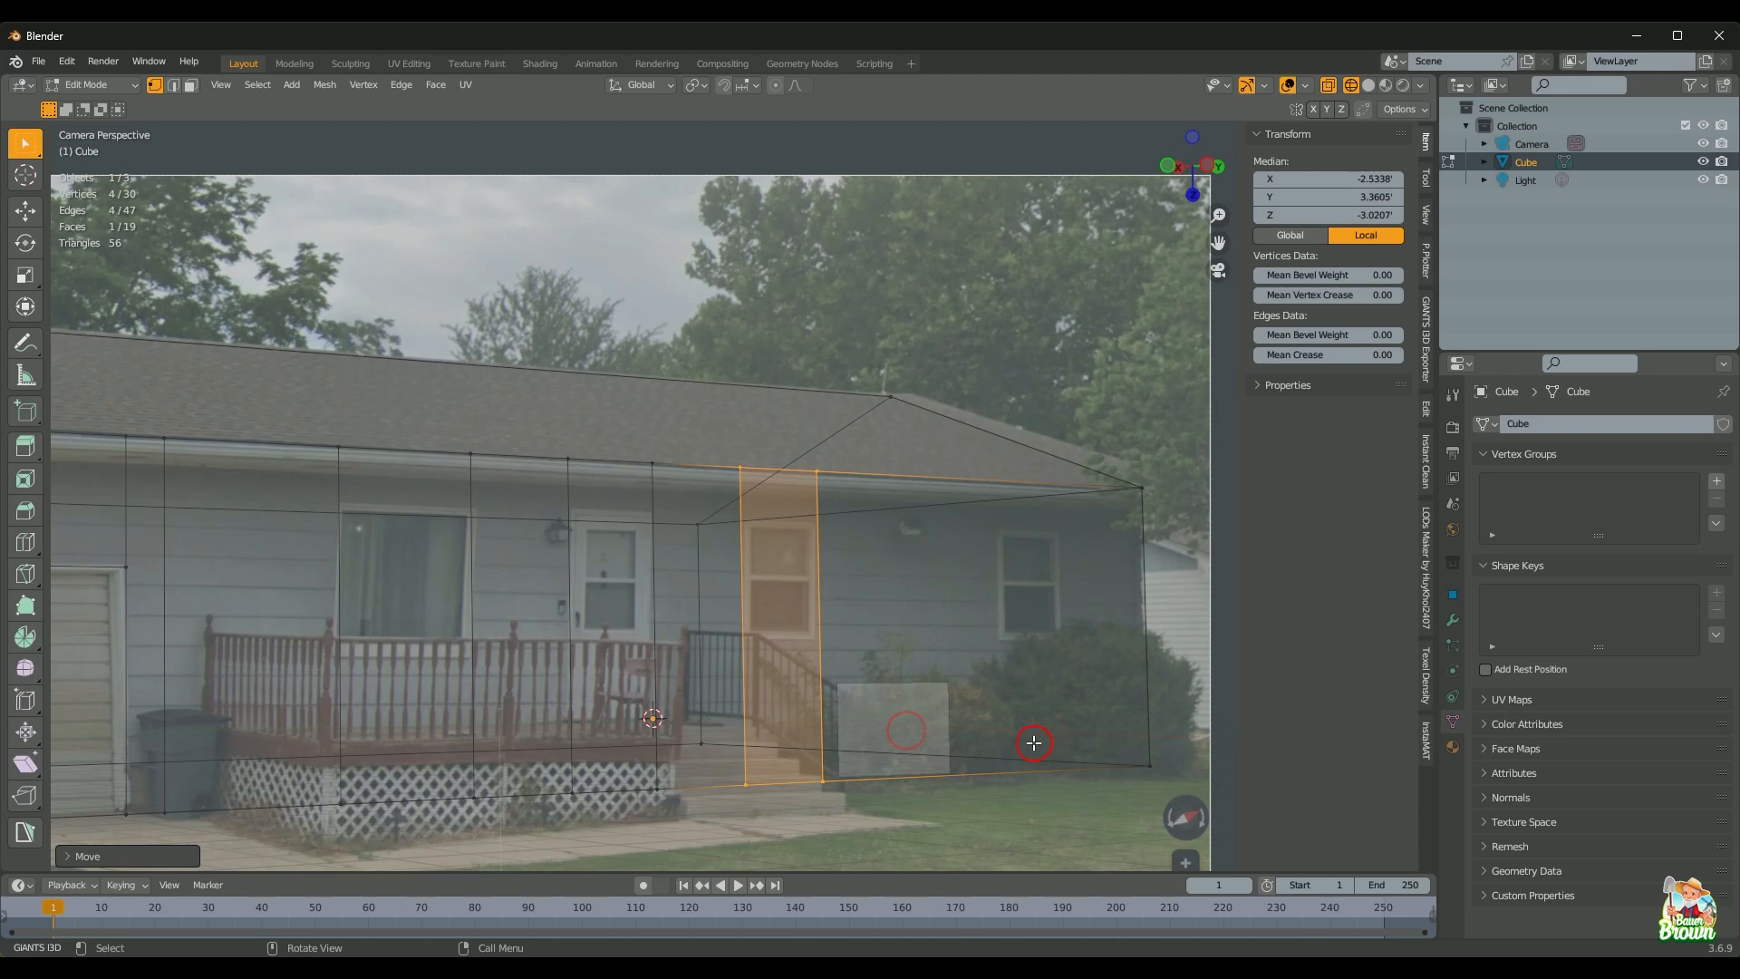
Step: Add two vertical edge loops near the front wall's right end
key("ctrl+r")
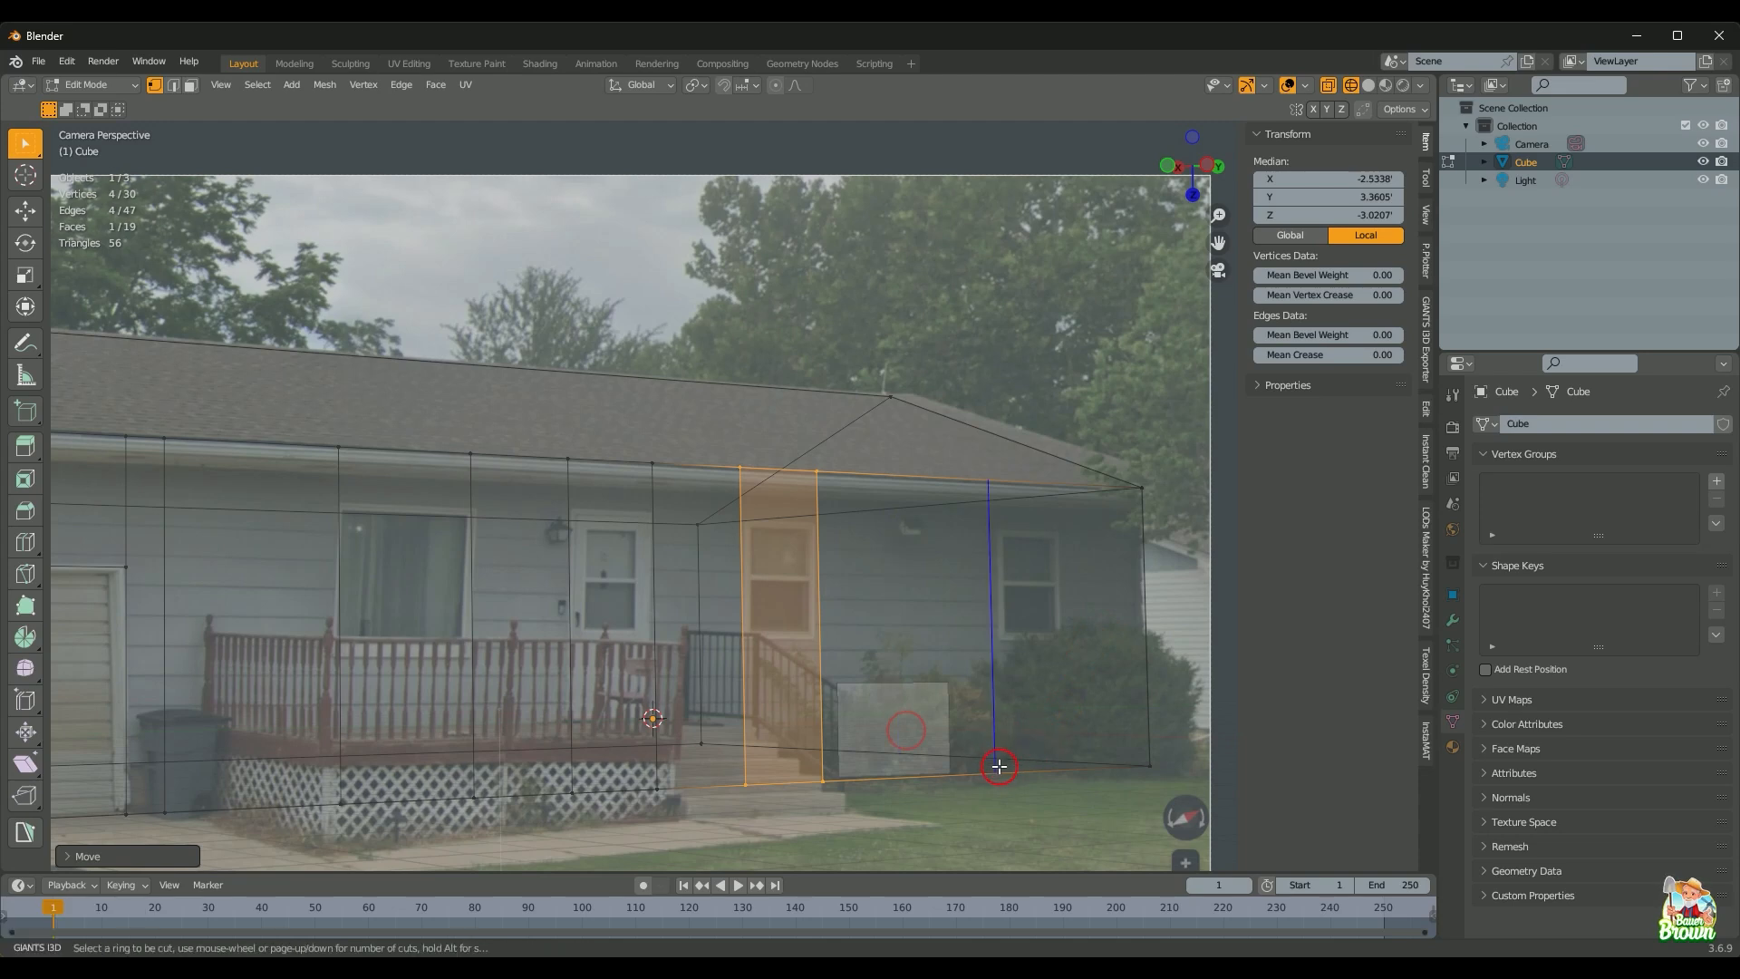
scroll(986, 779, "up", 1)
left_click(985, 779)
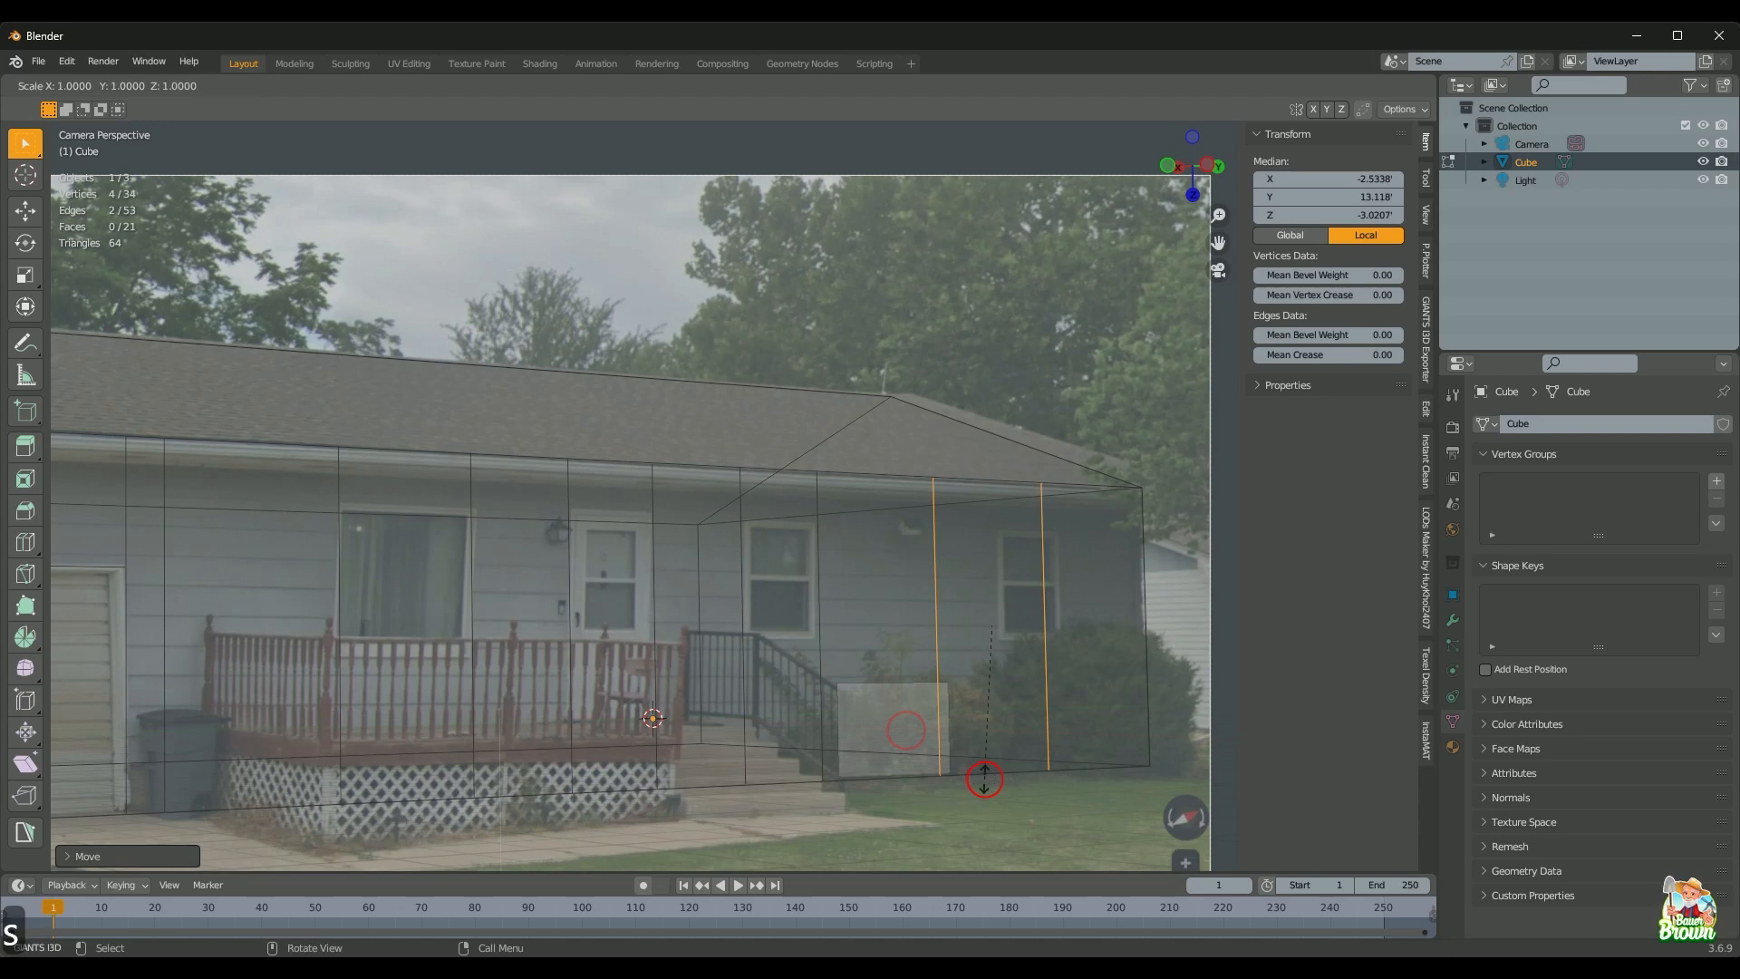
left_click(970, 721)
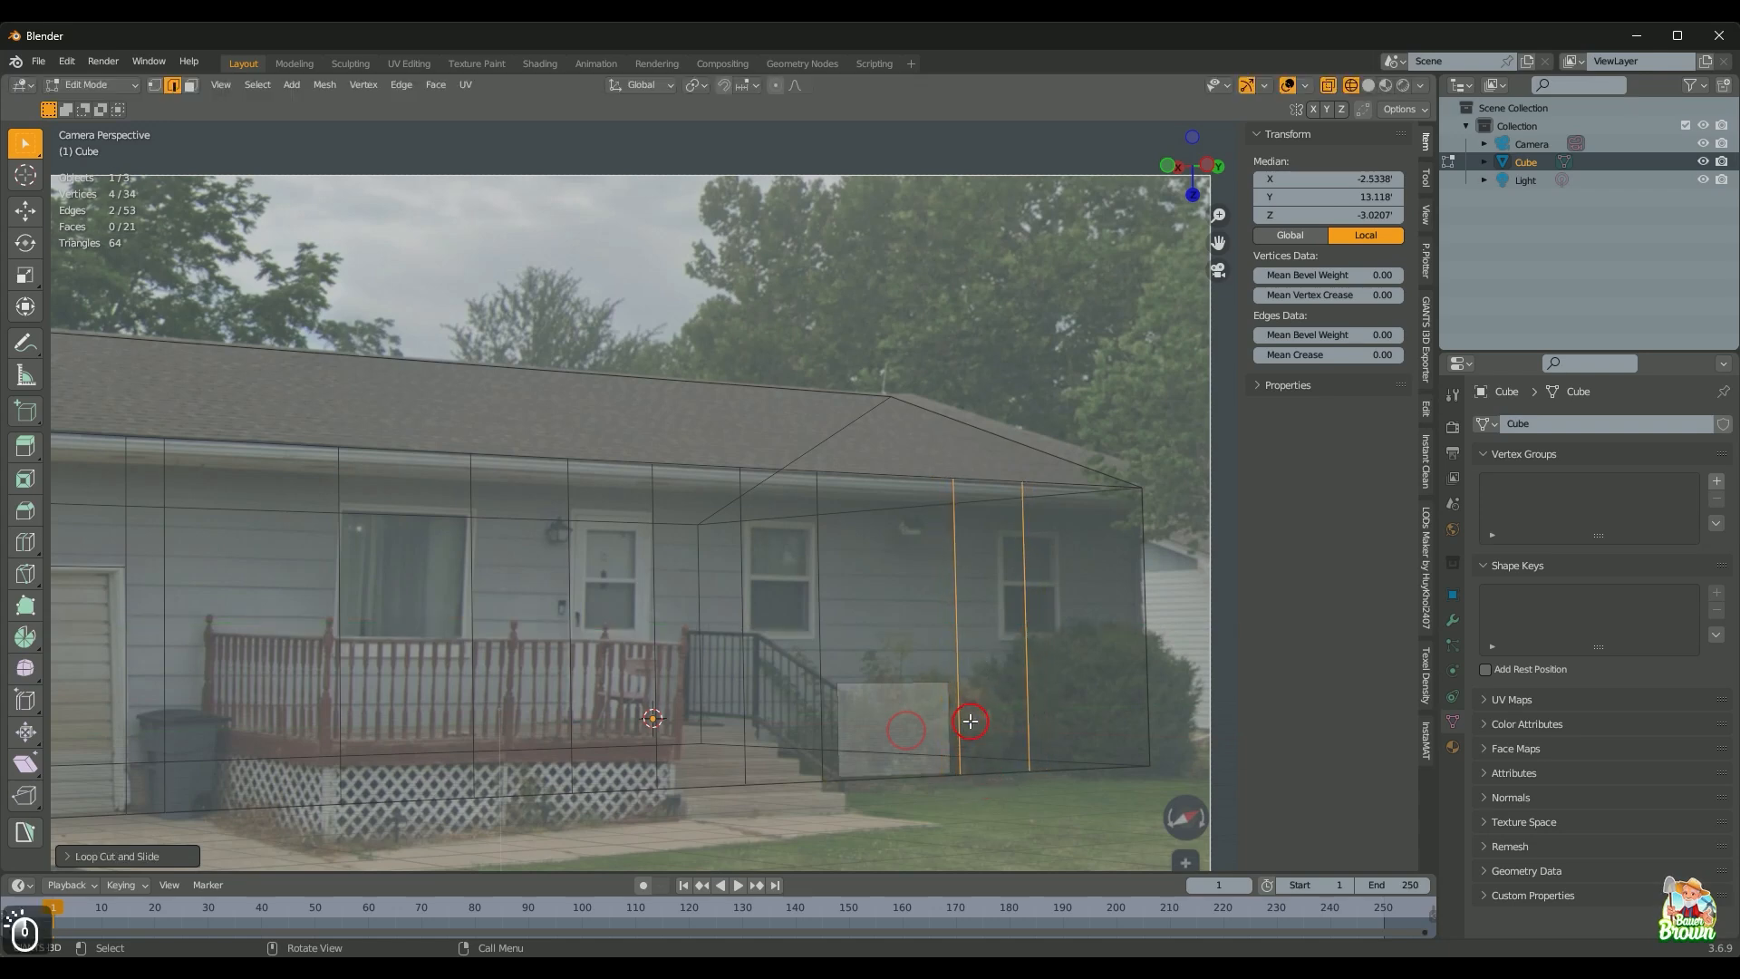
Step: Move the two edges along Y to the right window and adjust their spacing along Y
key("g")
key("y")
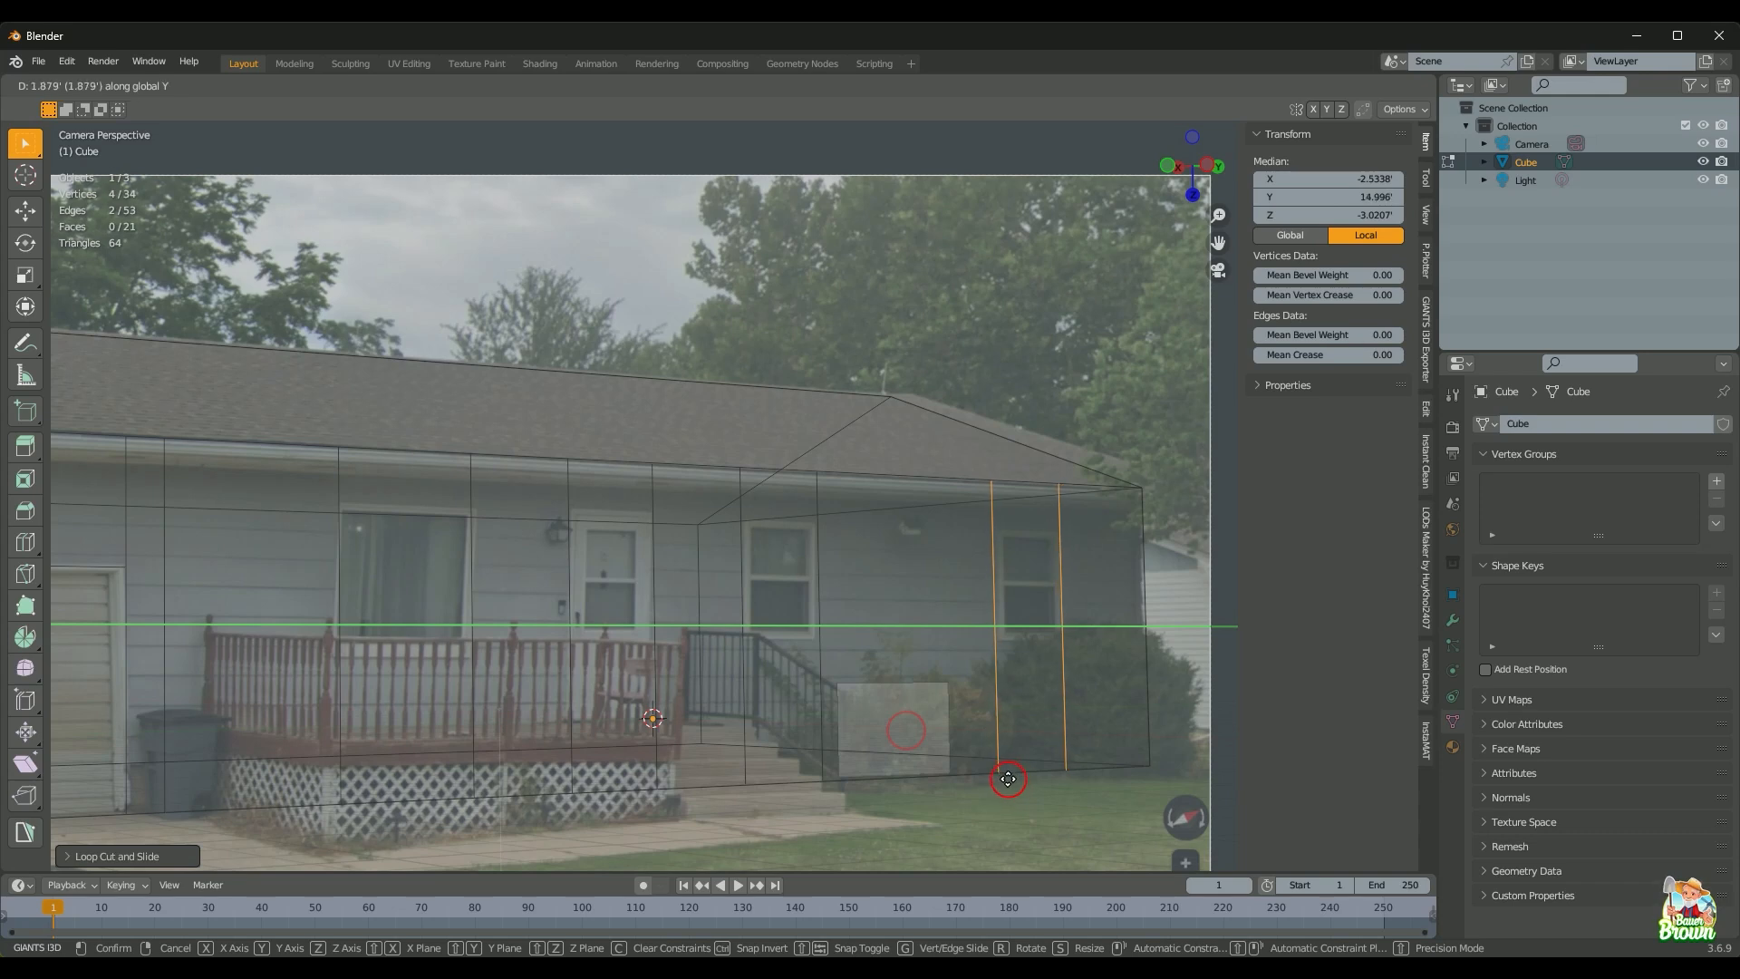
left_click(1012, 779)
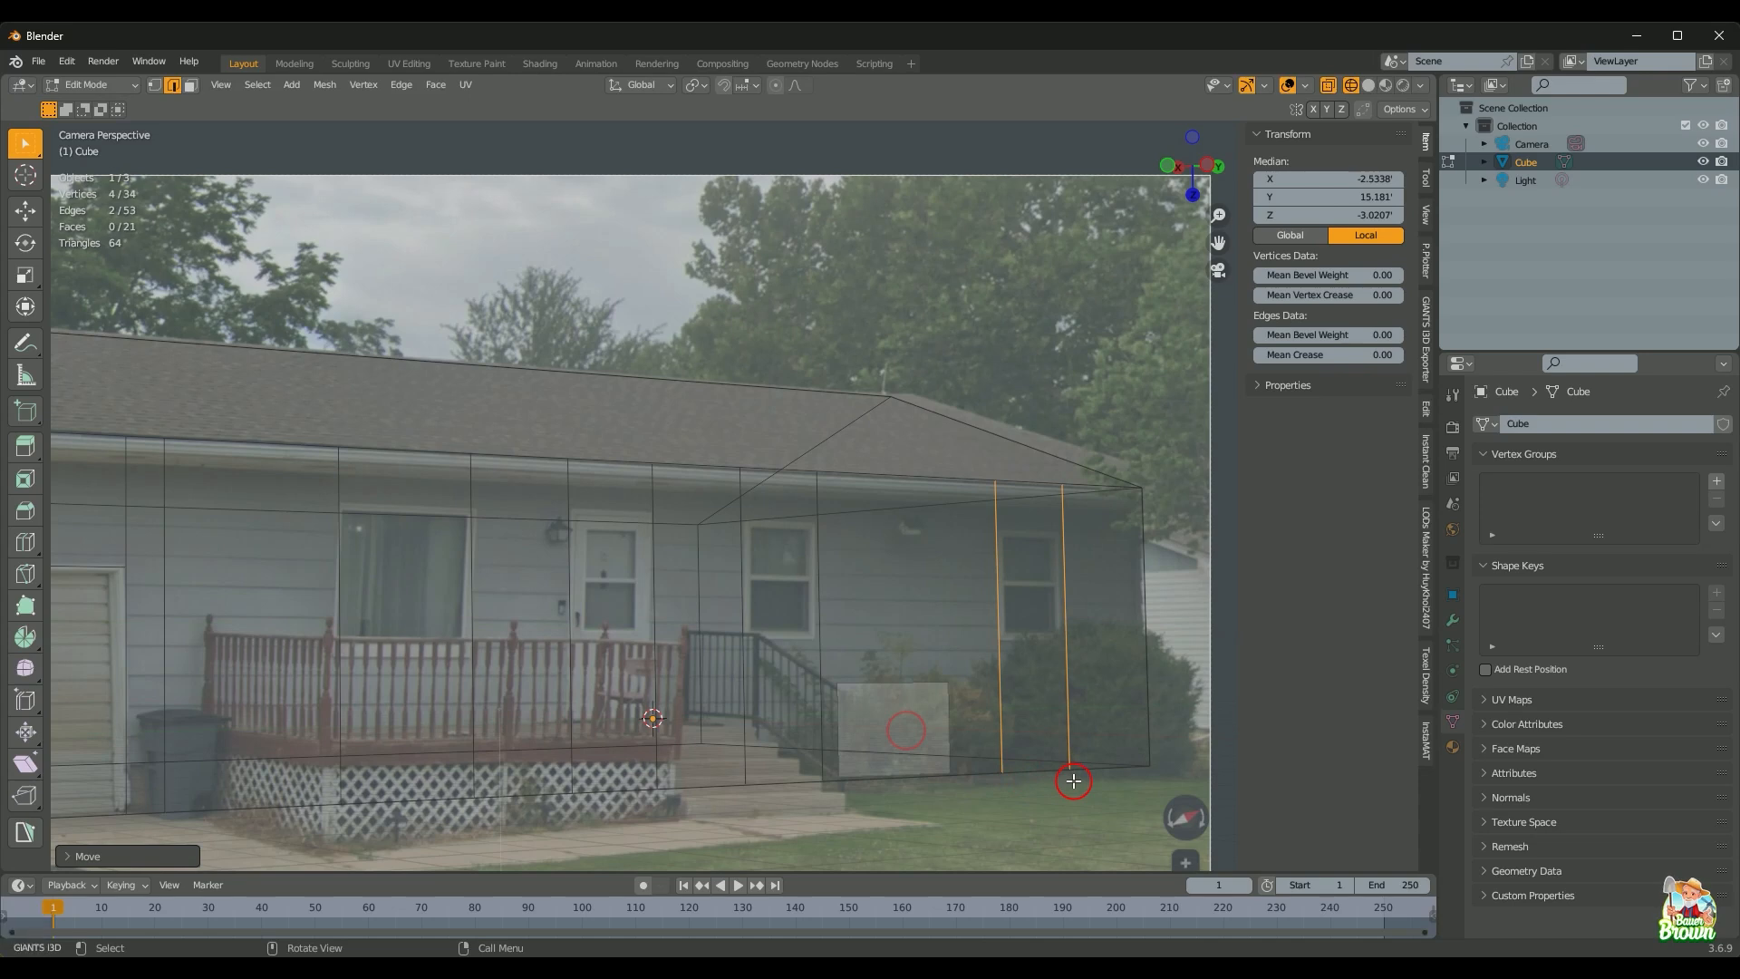
key("s")
key("y")
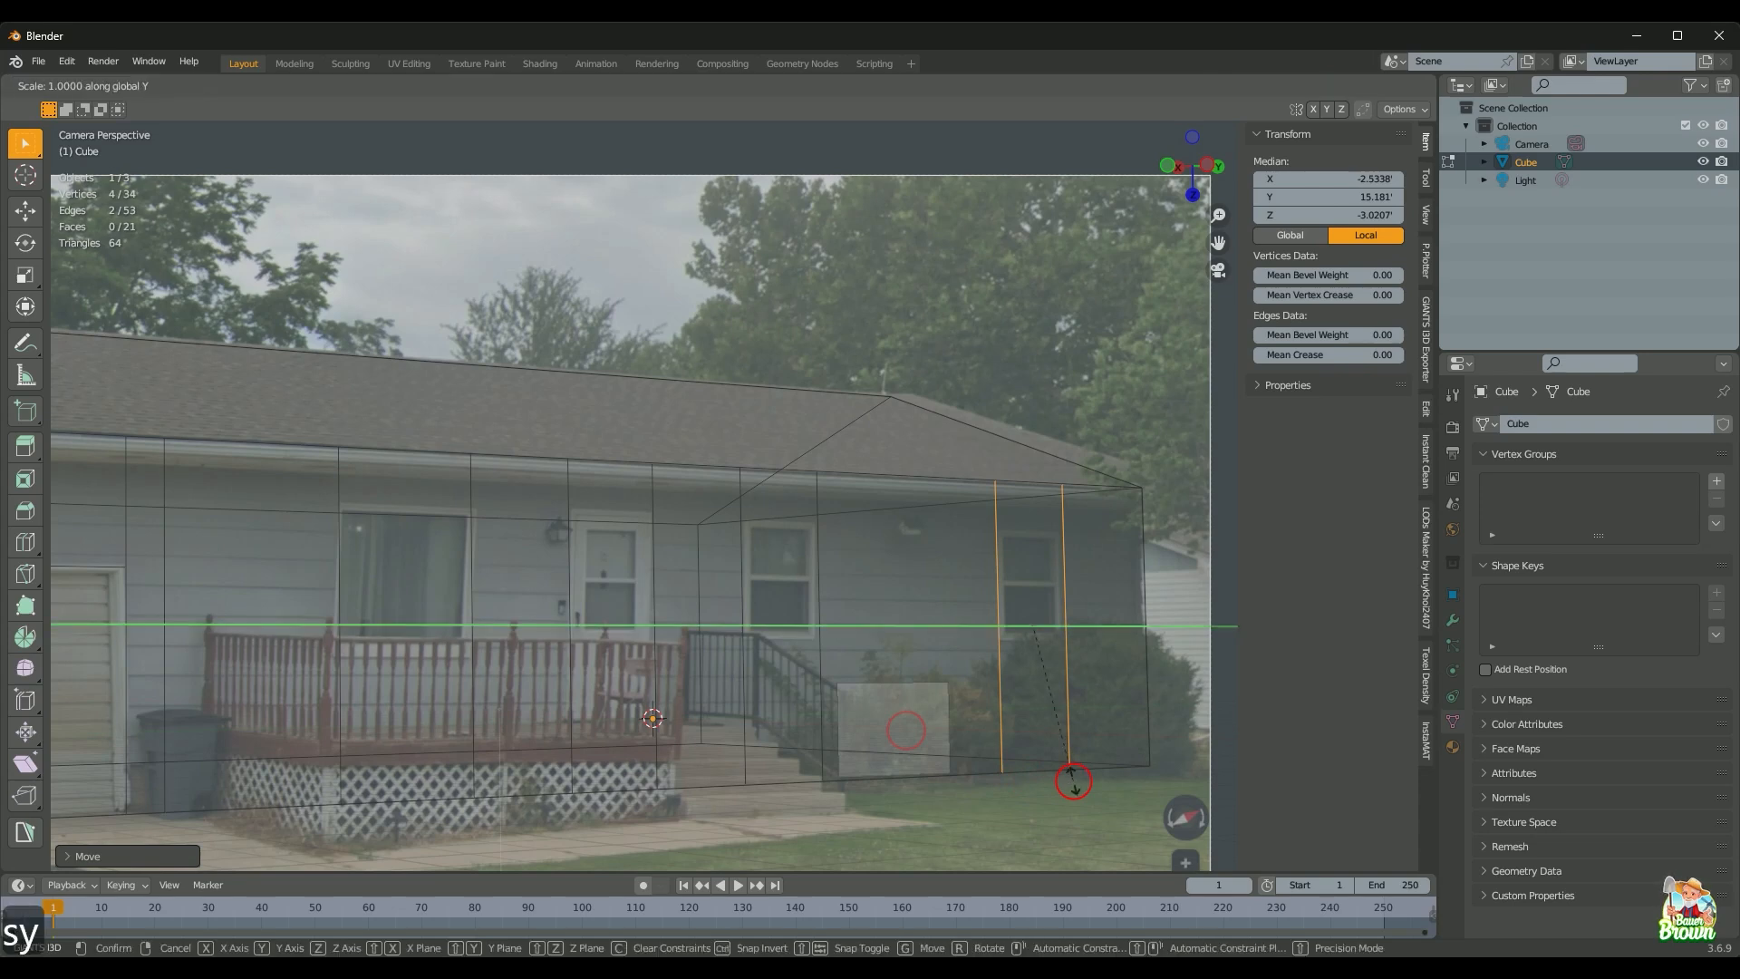
left_click(1070, 772)
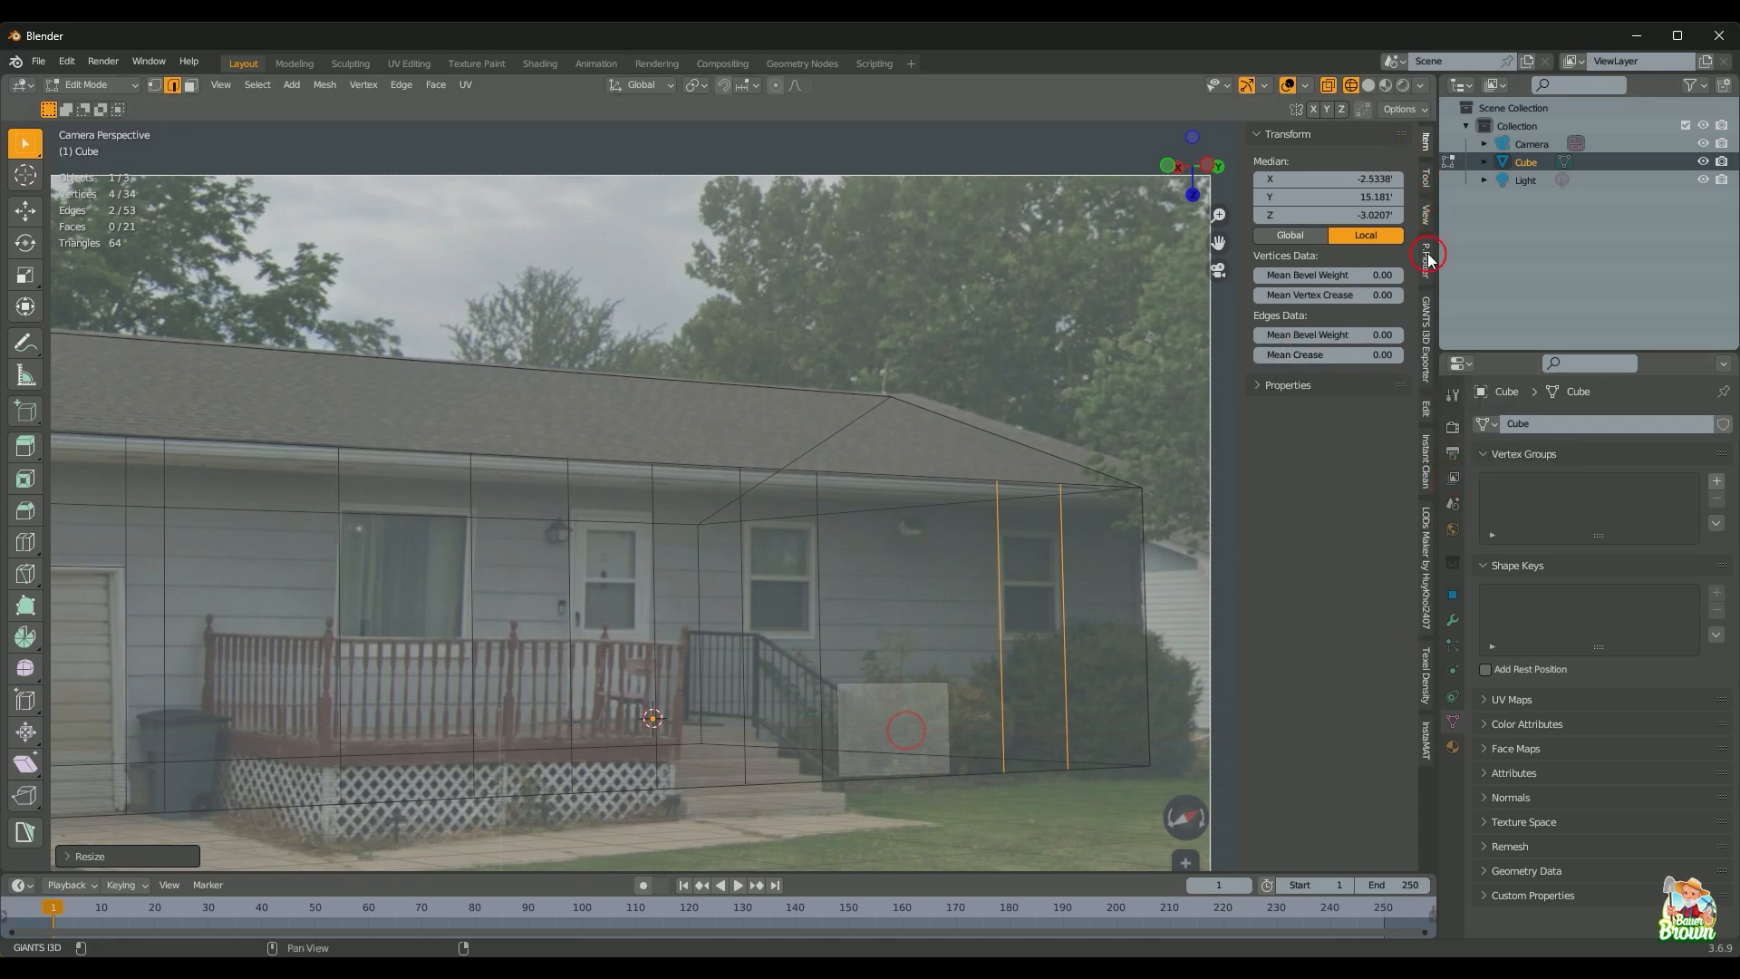
Step: Show the sidebar View tab and verify MeasureIt is enabled under Add-ons by searching 'measure'
left_click(1426, 218)
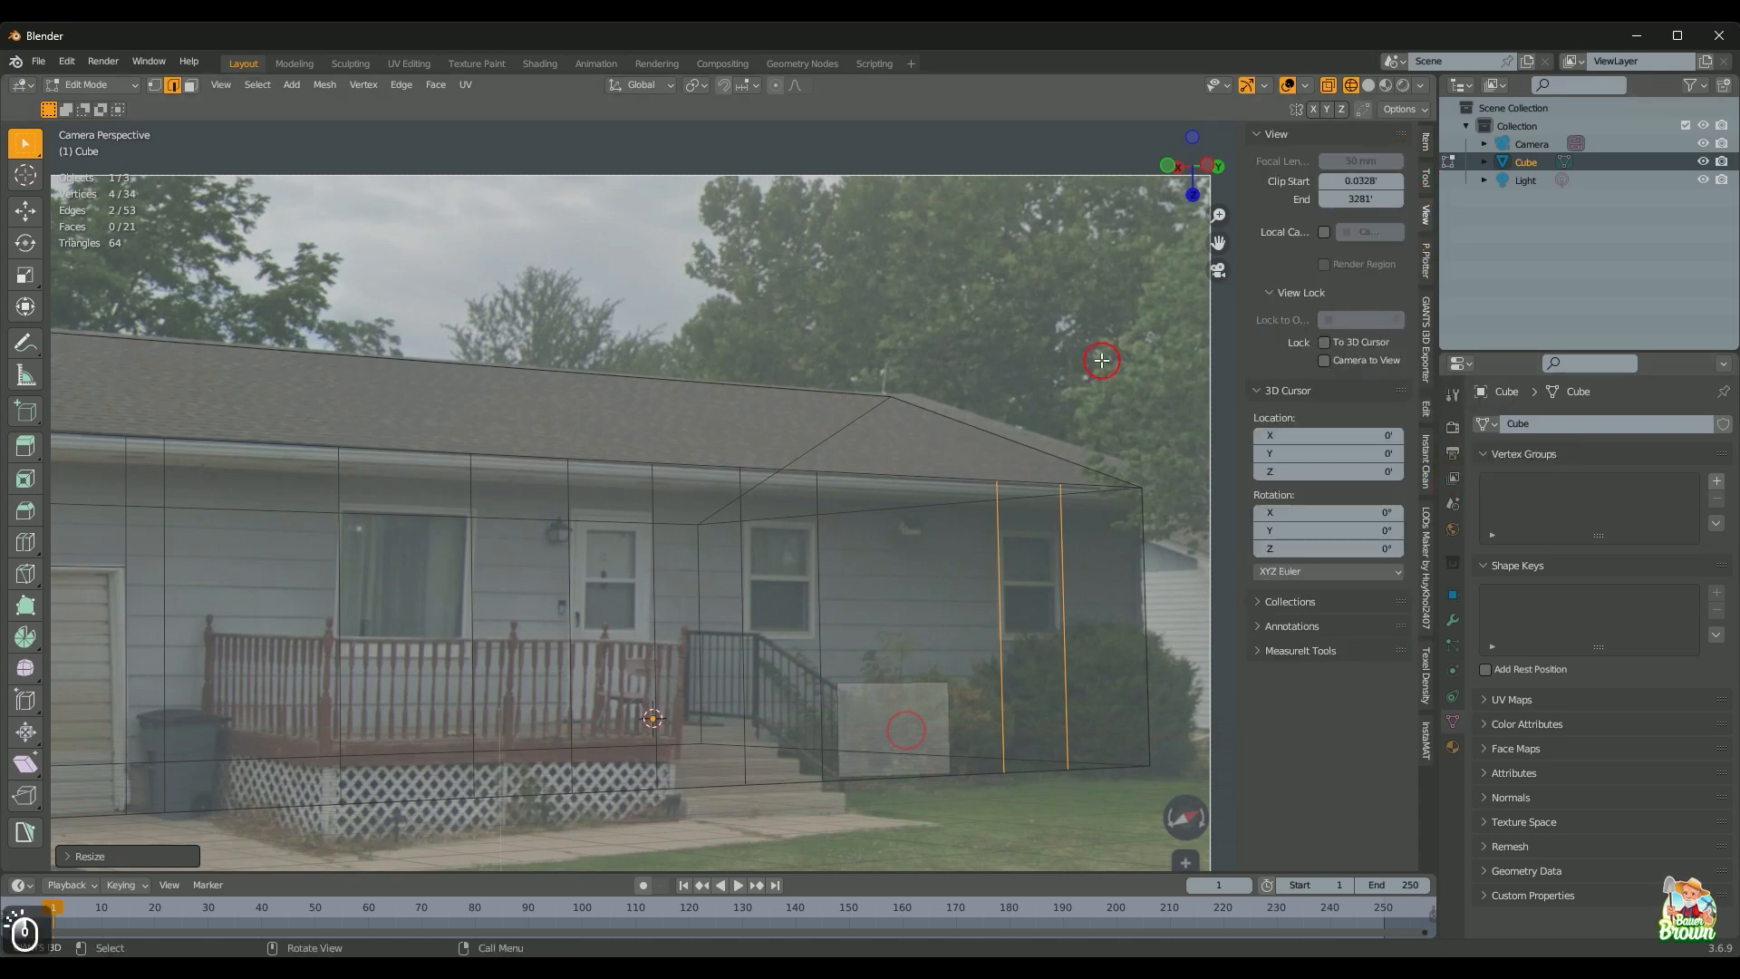
left_click(68, 62)
left_click(98, 322)
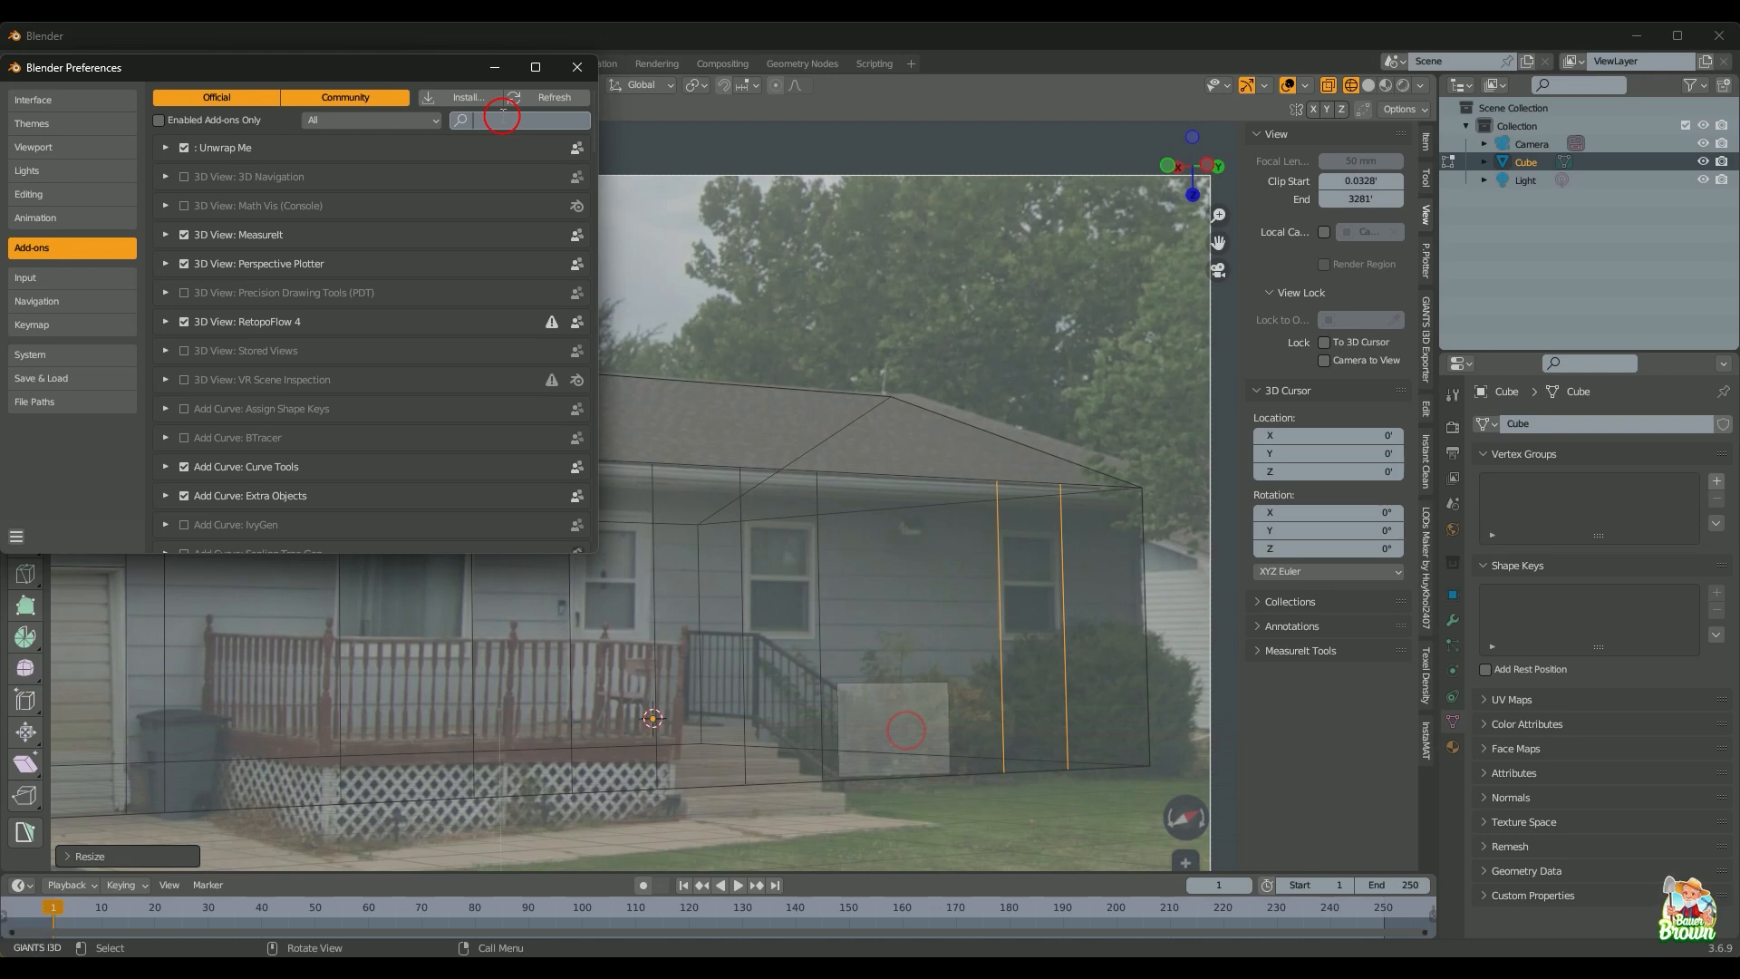
type("meas")
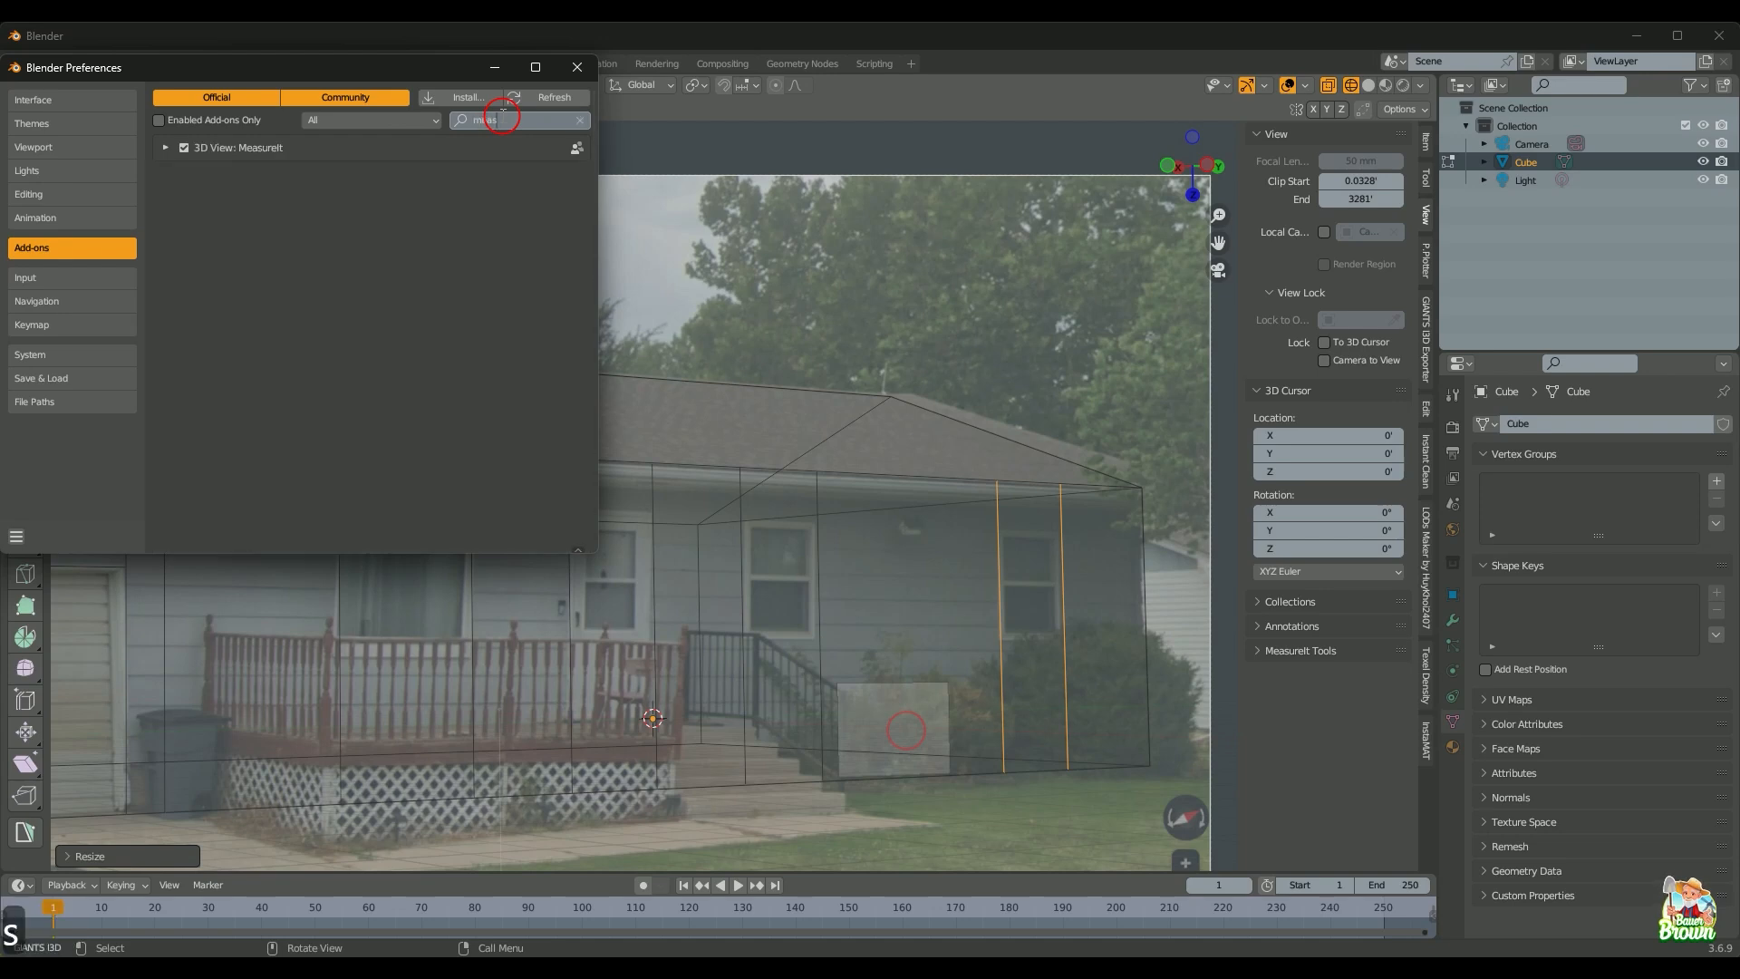
type("ure")
left_click(569, 69)
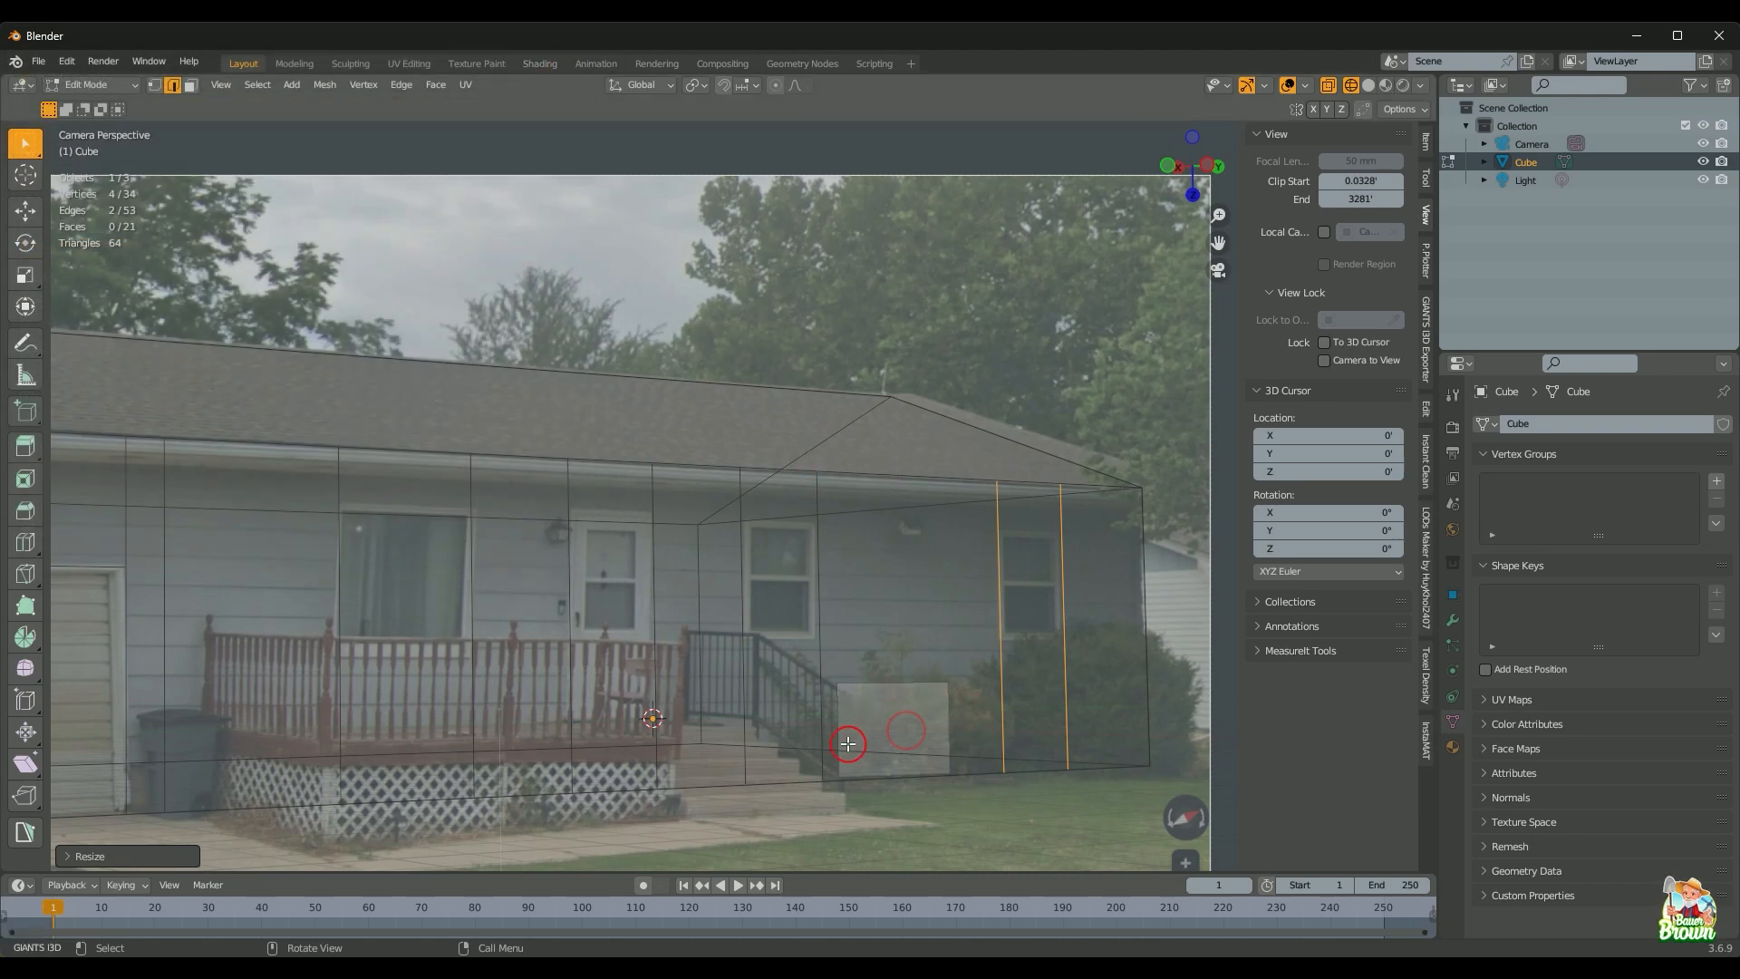
Step: Select two short bottom wall edges and add MeasureIt segment measurements, shown in the viewport
left_click(803, 799)
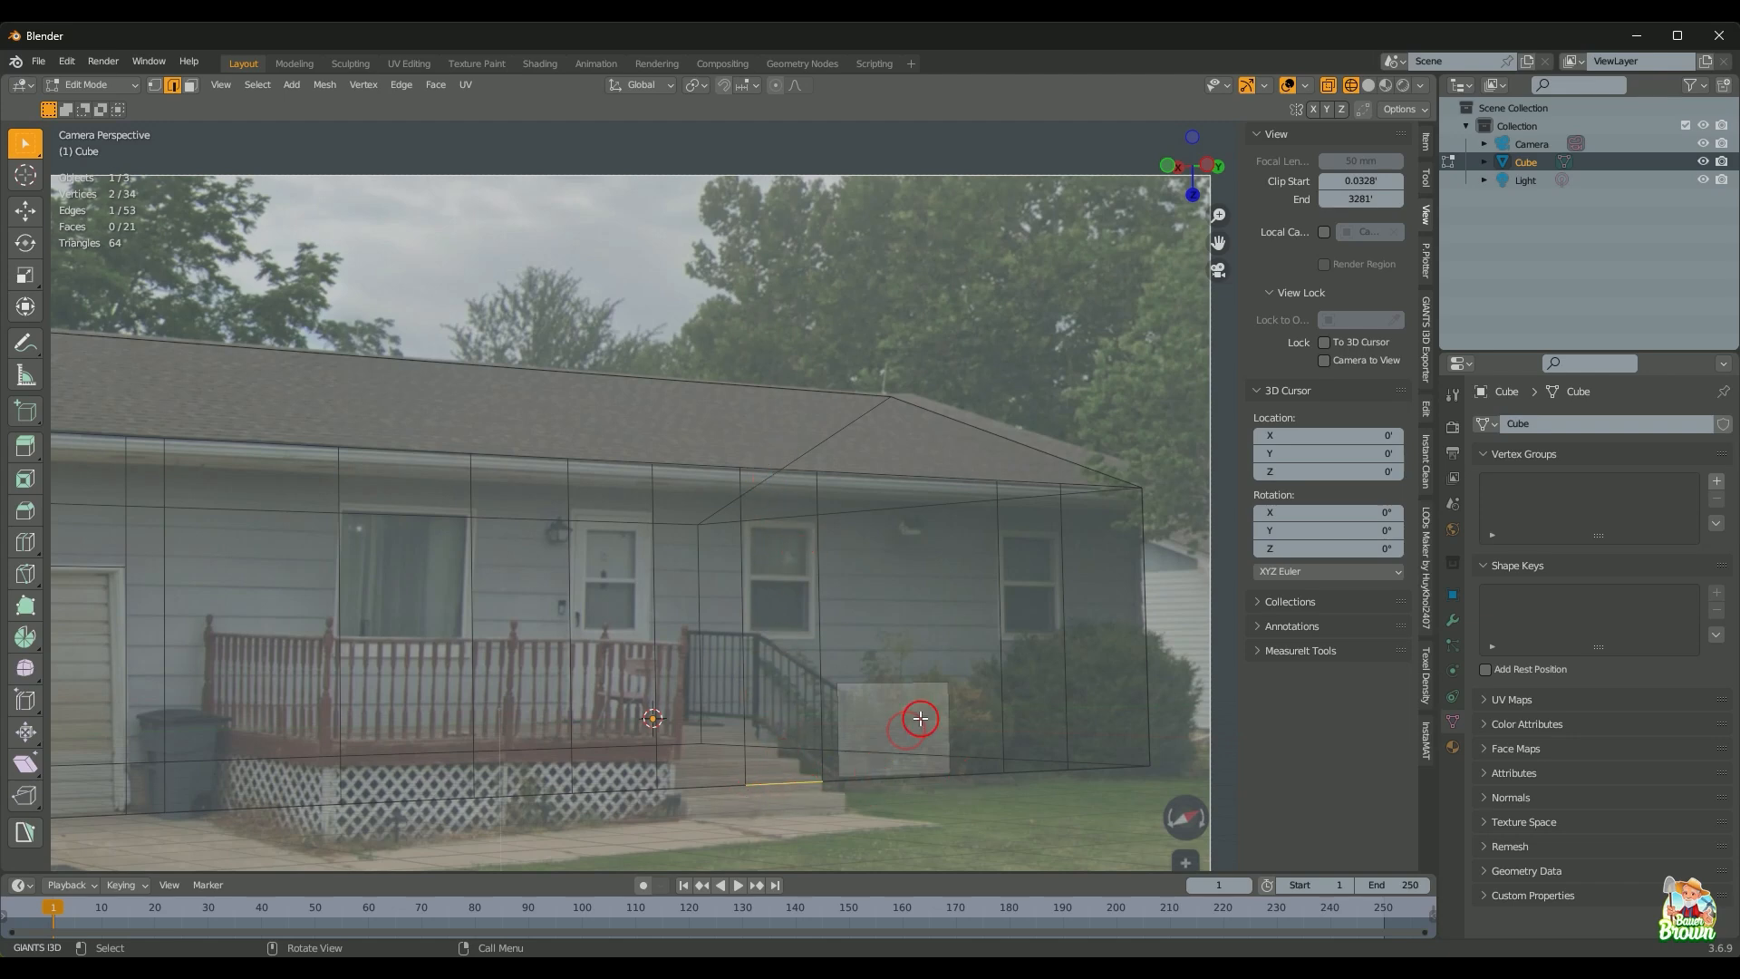
left_click(1040, 770, "shift")
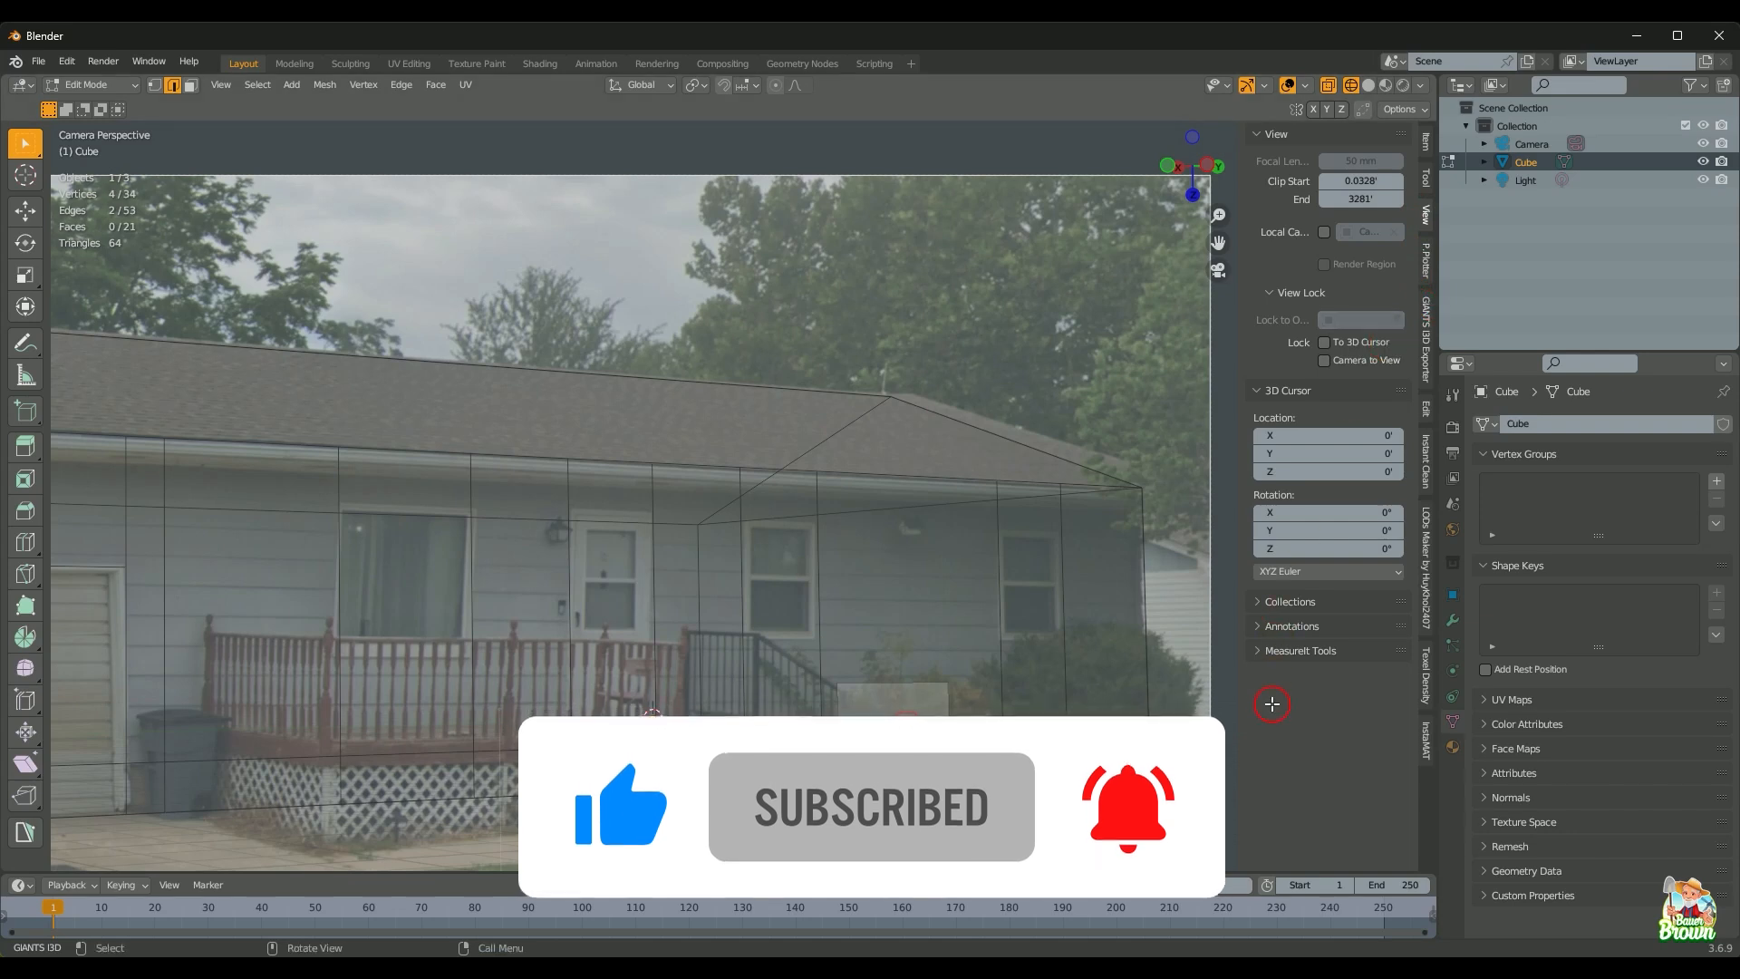
left_click(1263, 660)
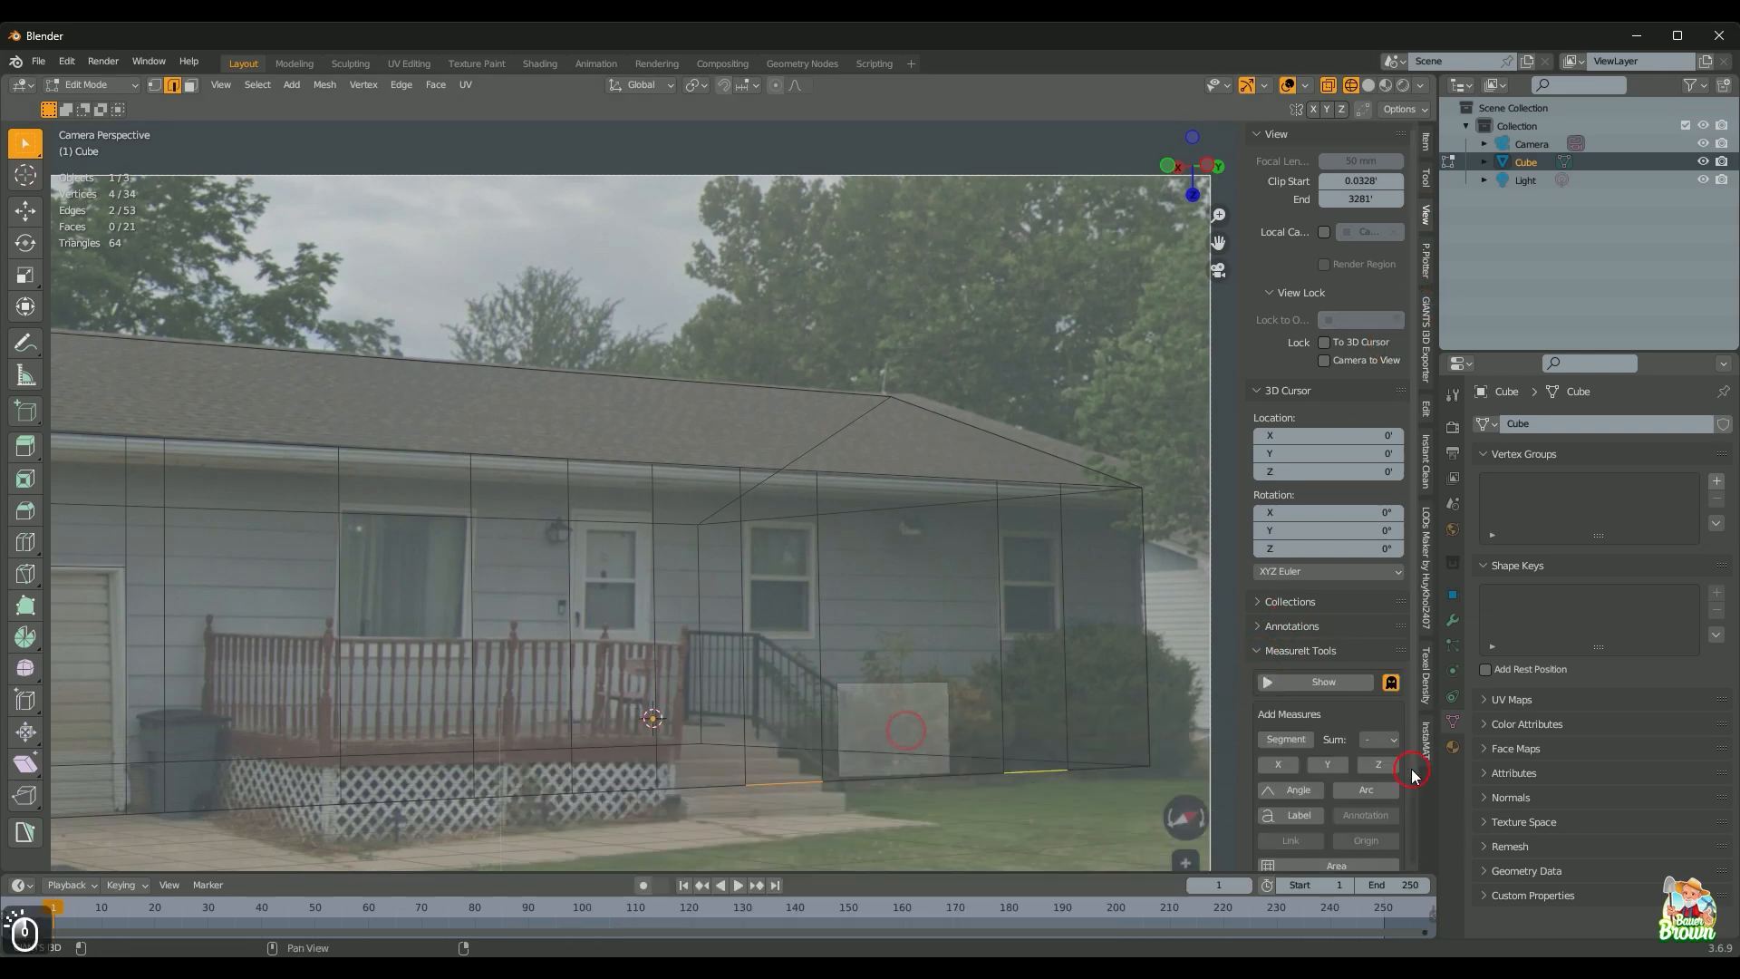
scroll(1295, 671, "down", 1)
left_click(1291, 705)
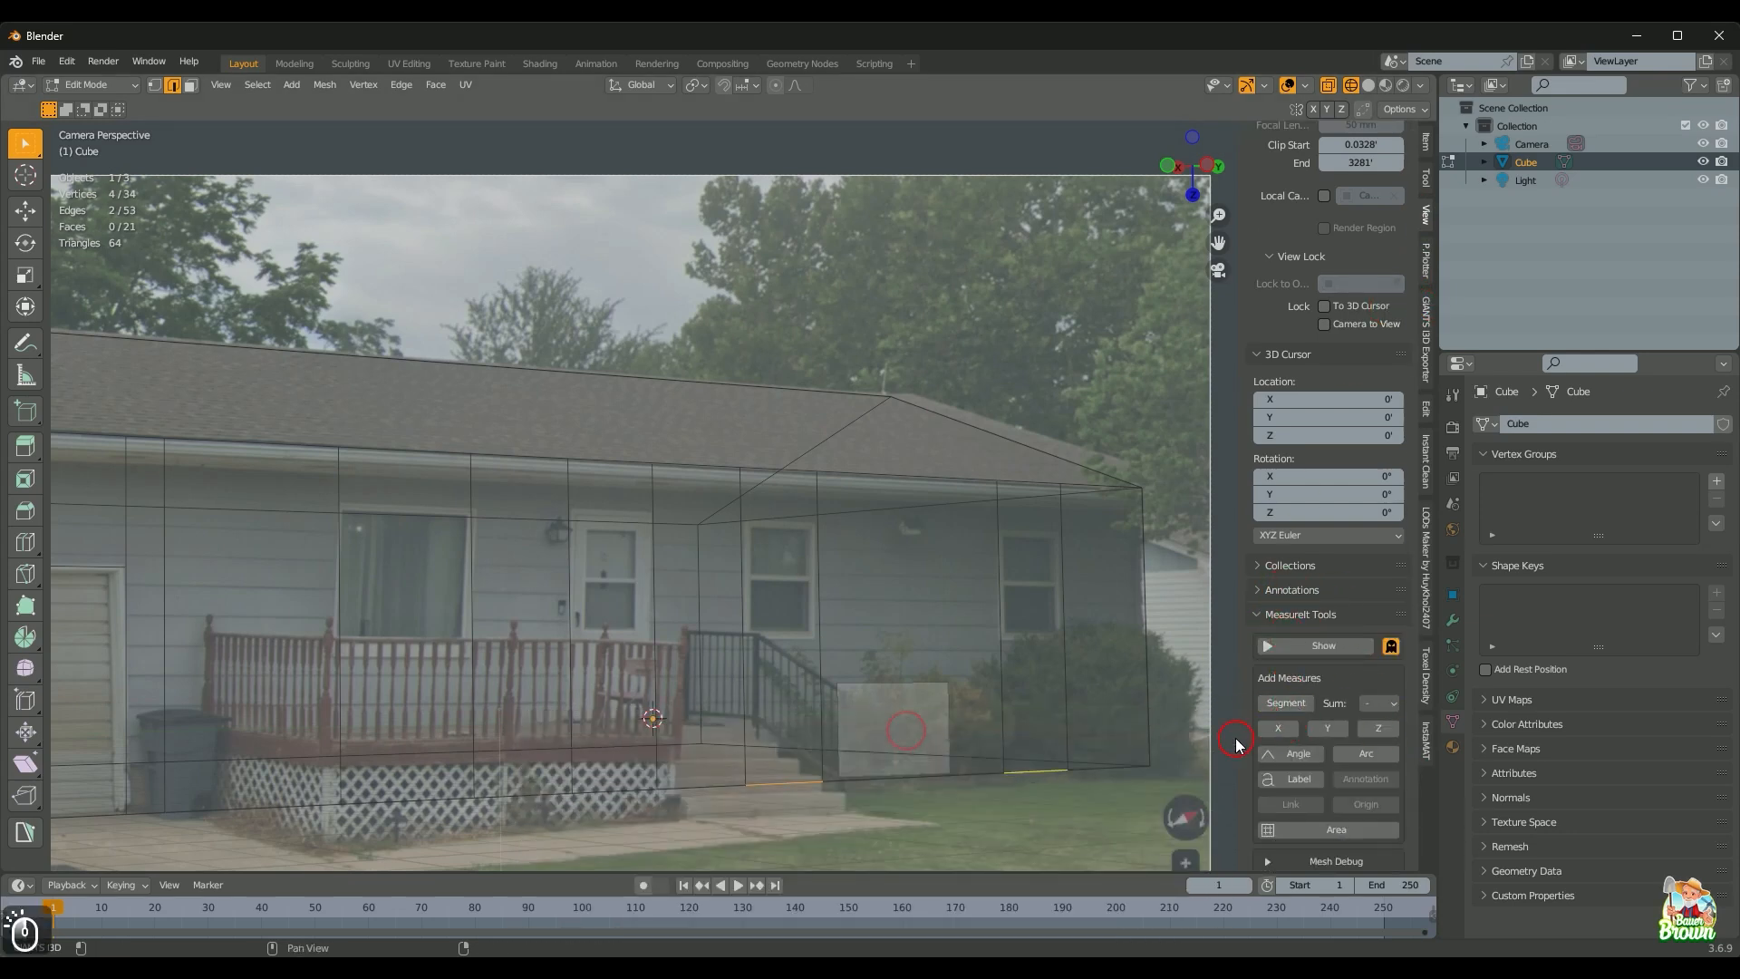
left_click(1317, 647)
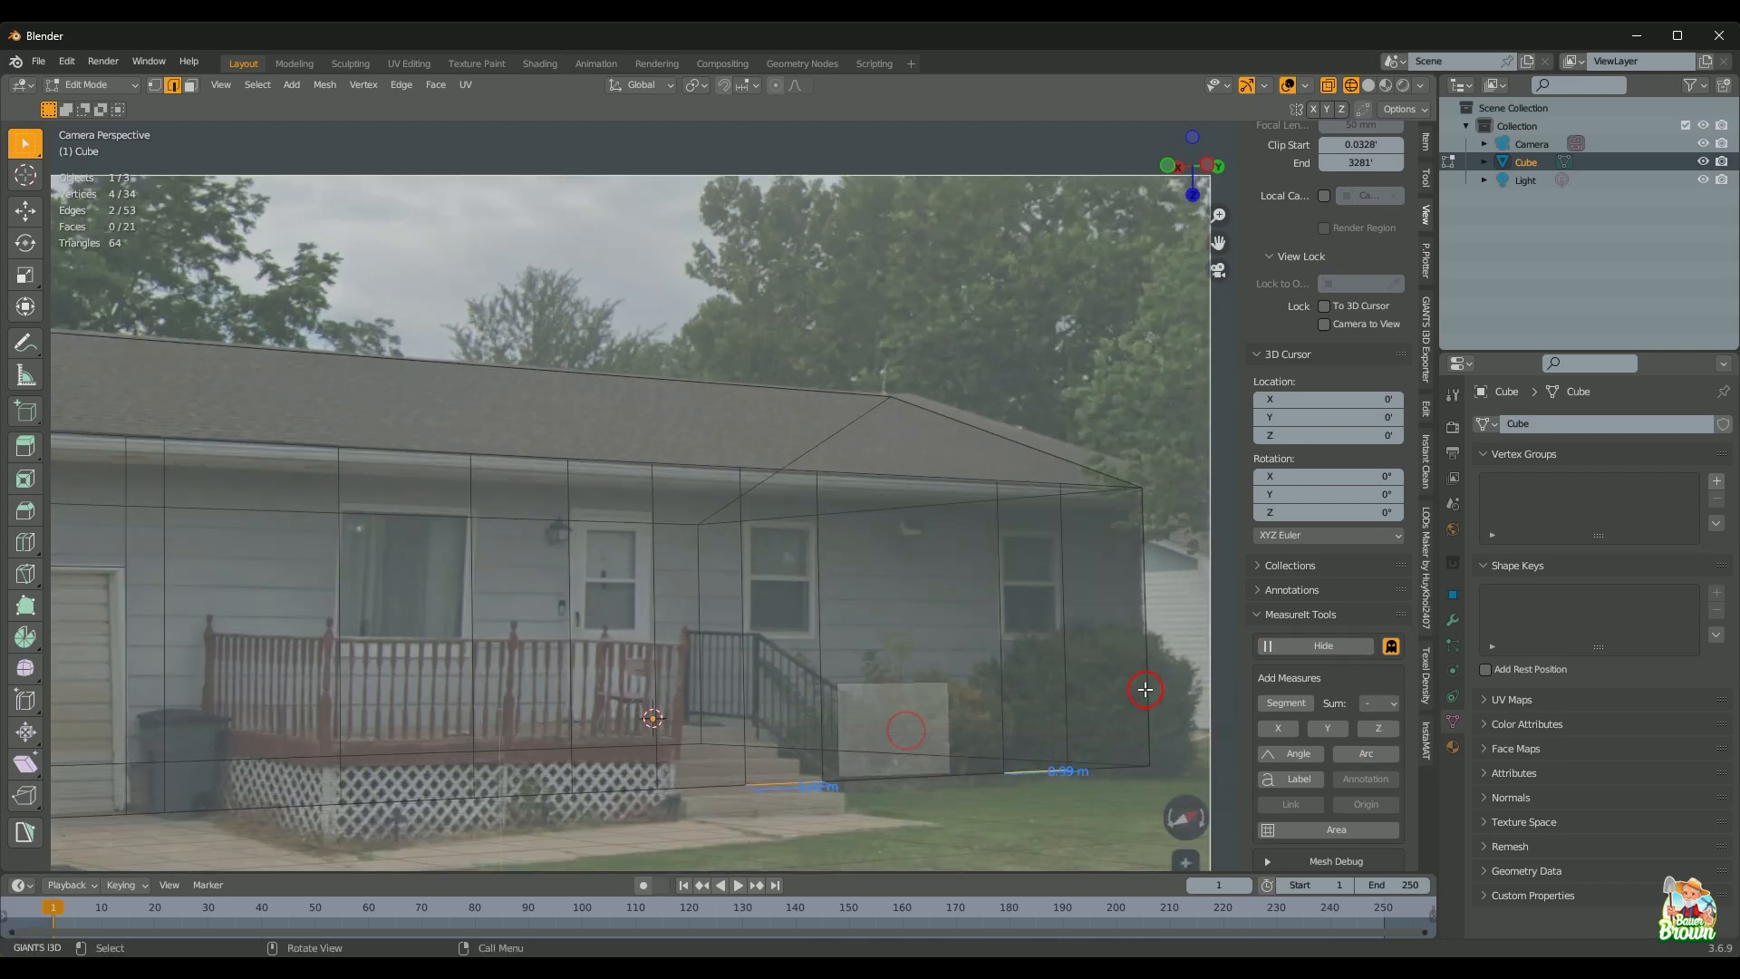
Step: Recolour the 1.02 m and 0.99 m measurements green
middle_click_drag(1037, 715, 940, 495, "shift")
scroll(1321, 632, "down", 2)
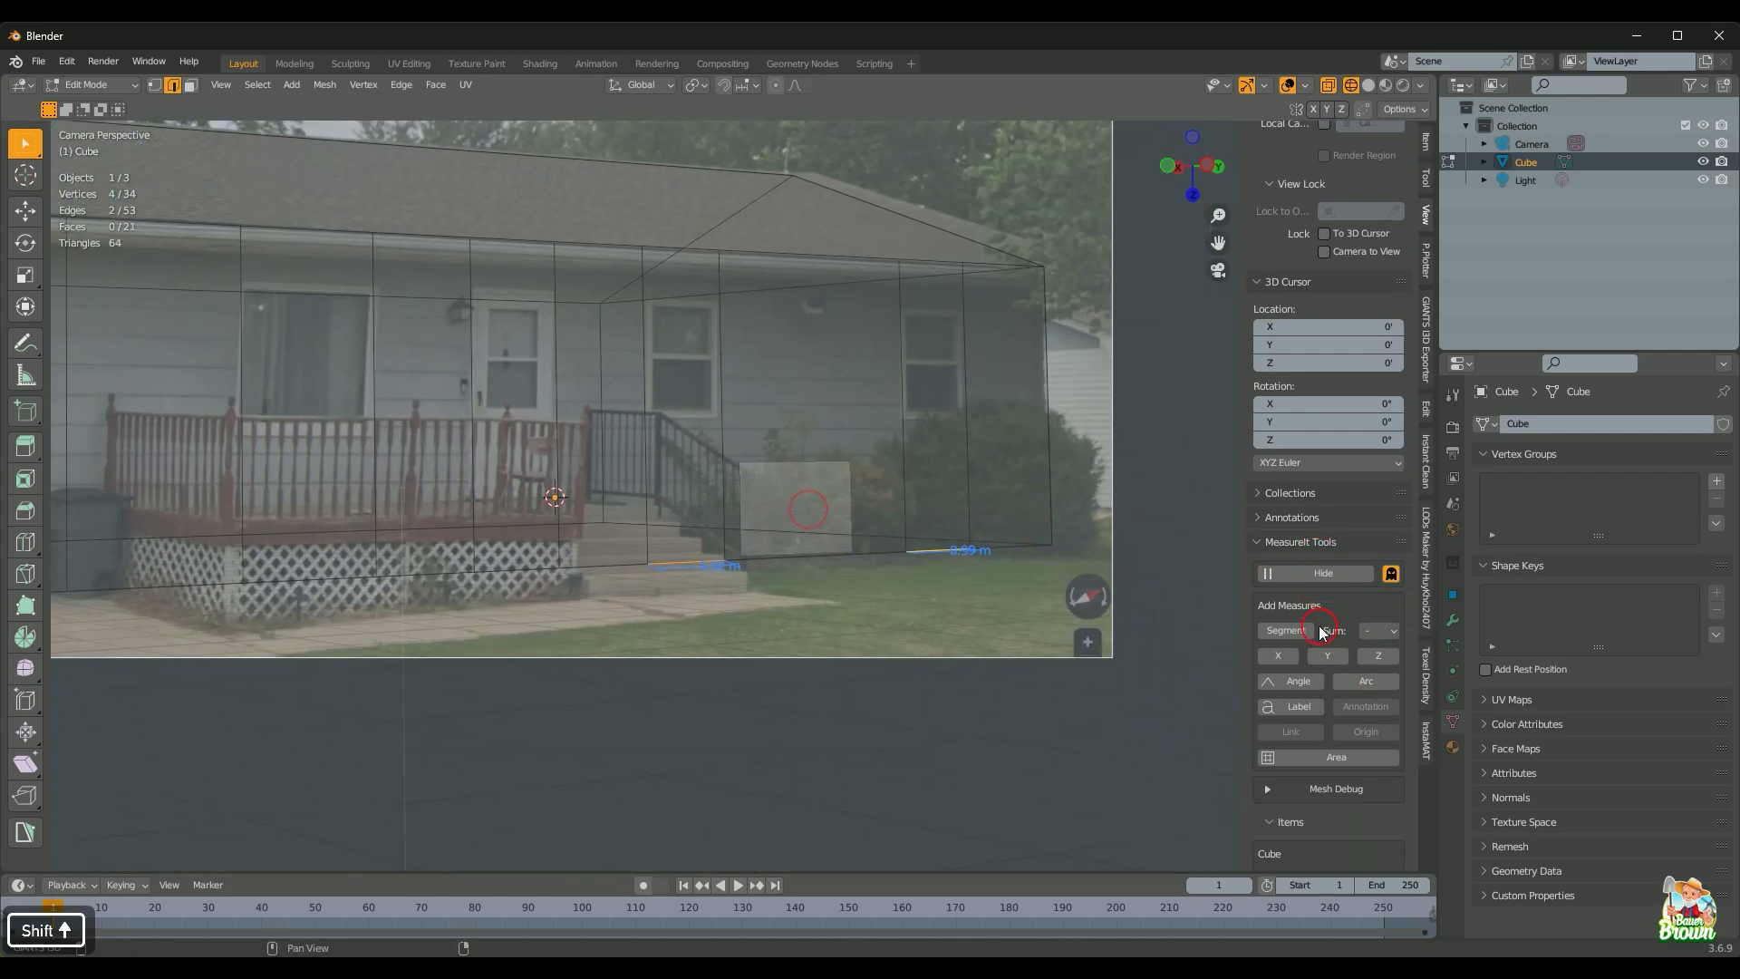
scroll(1321, 632, "down", 8)
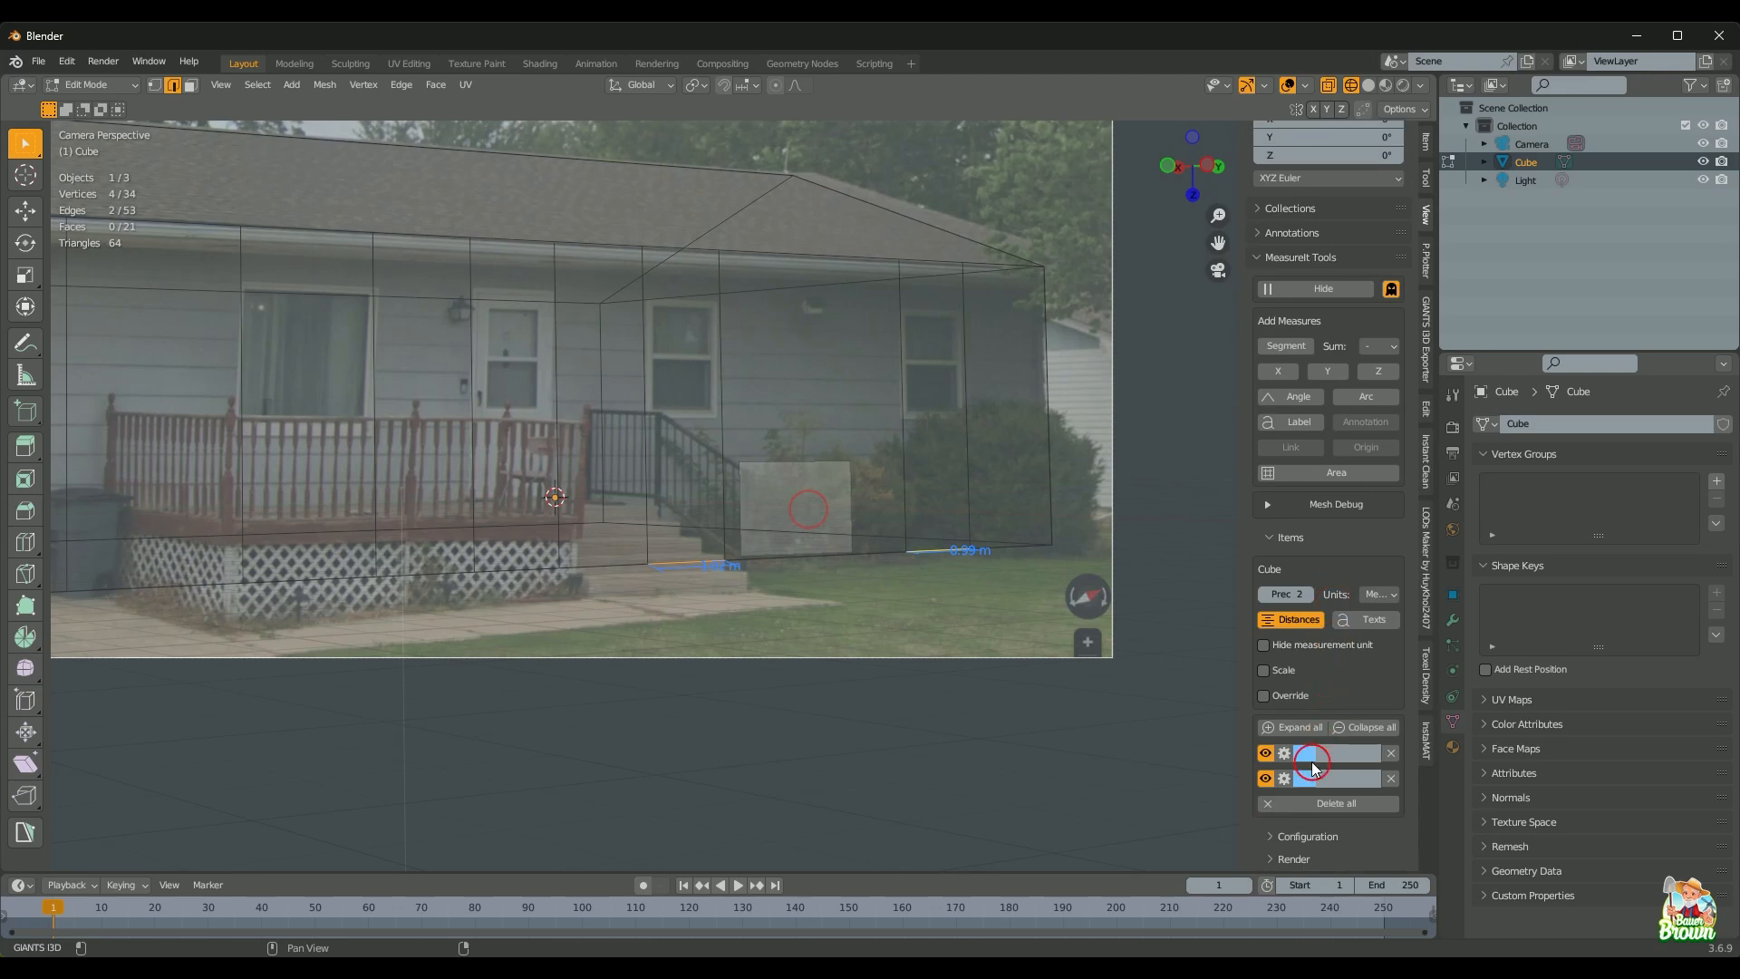
left_click(1313, 763)
left_click(1340, 517)
left_click(1317, 779)
left_click(1321, 555)
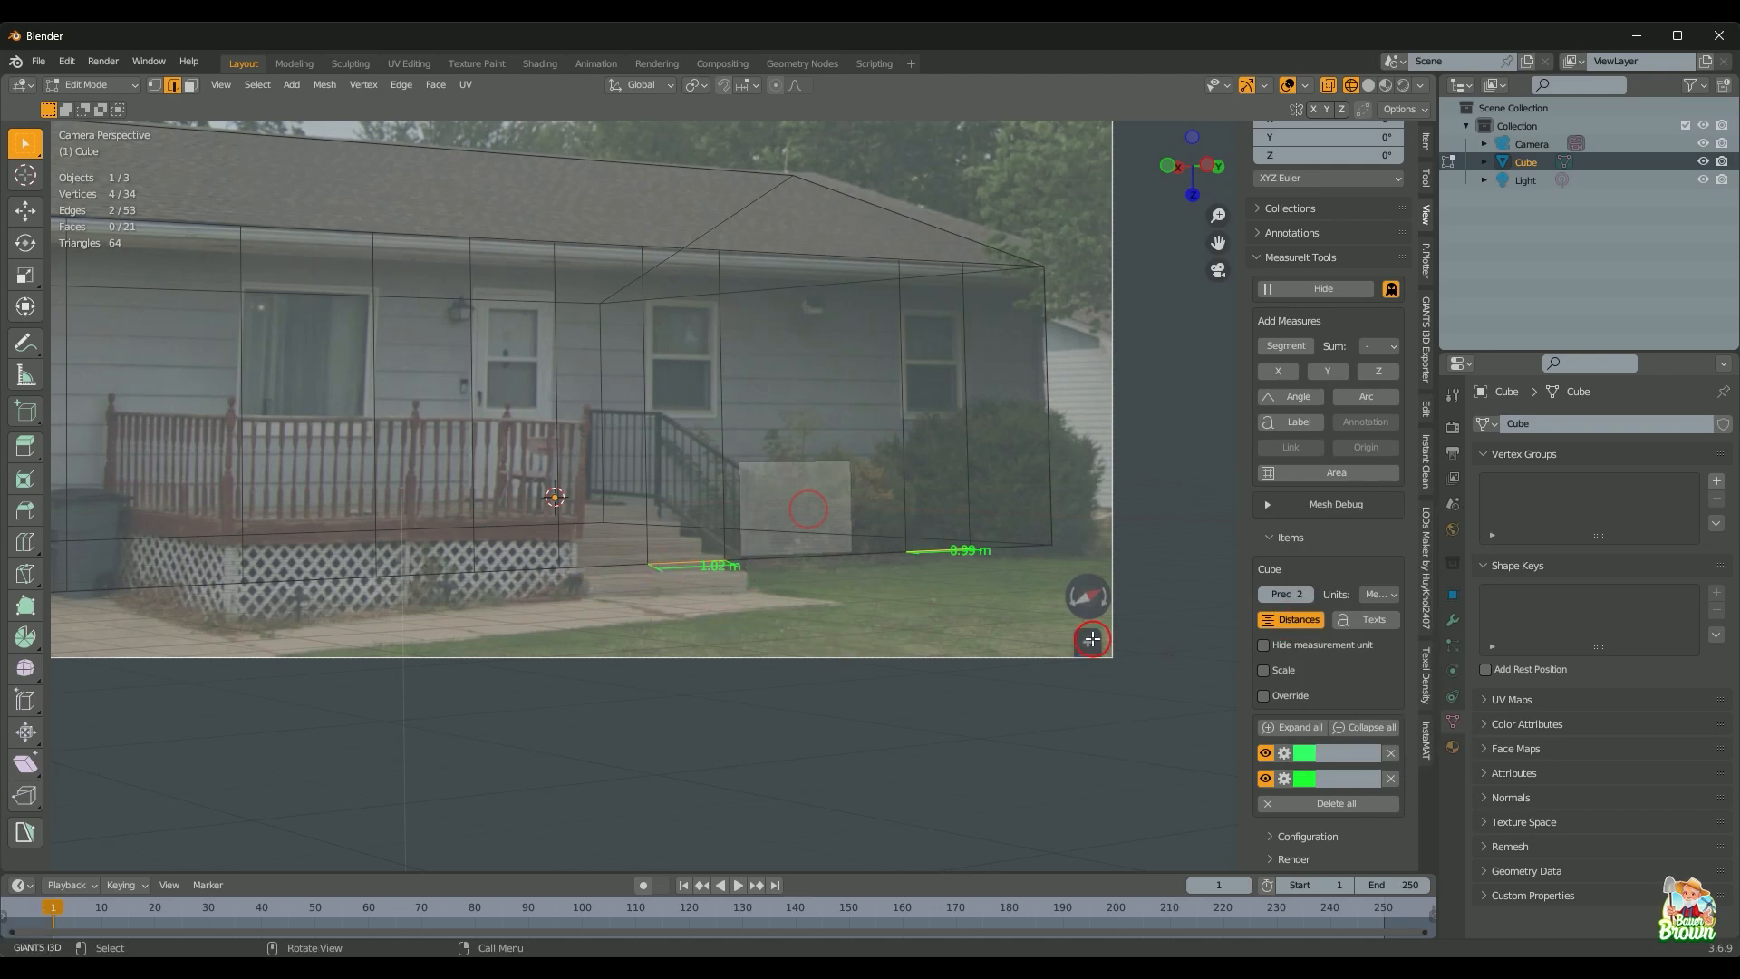
Step: Slide the vertical edge by the right window along Y to match 1.02 m
left_click(968, 422)
key("g")
key("y")
key("shift")
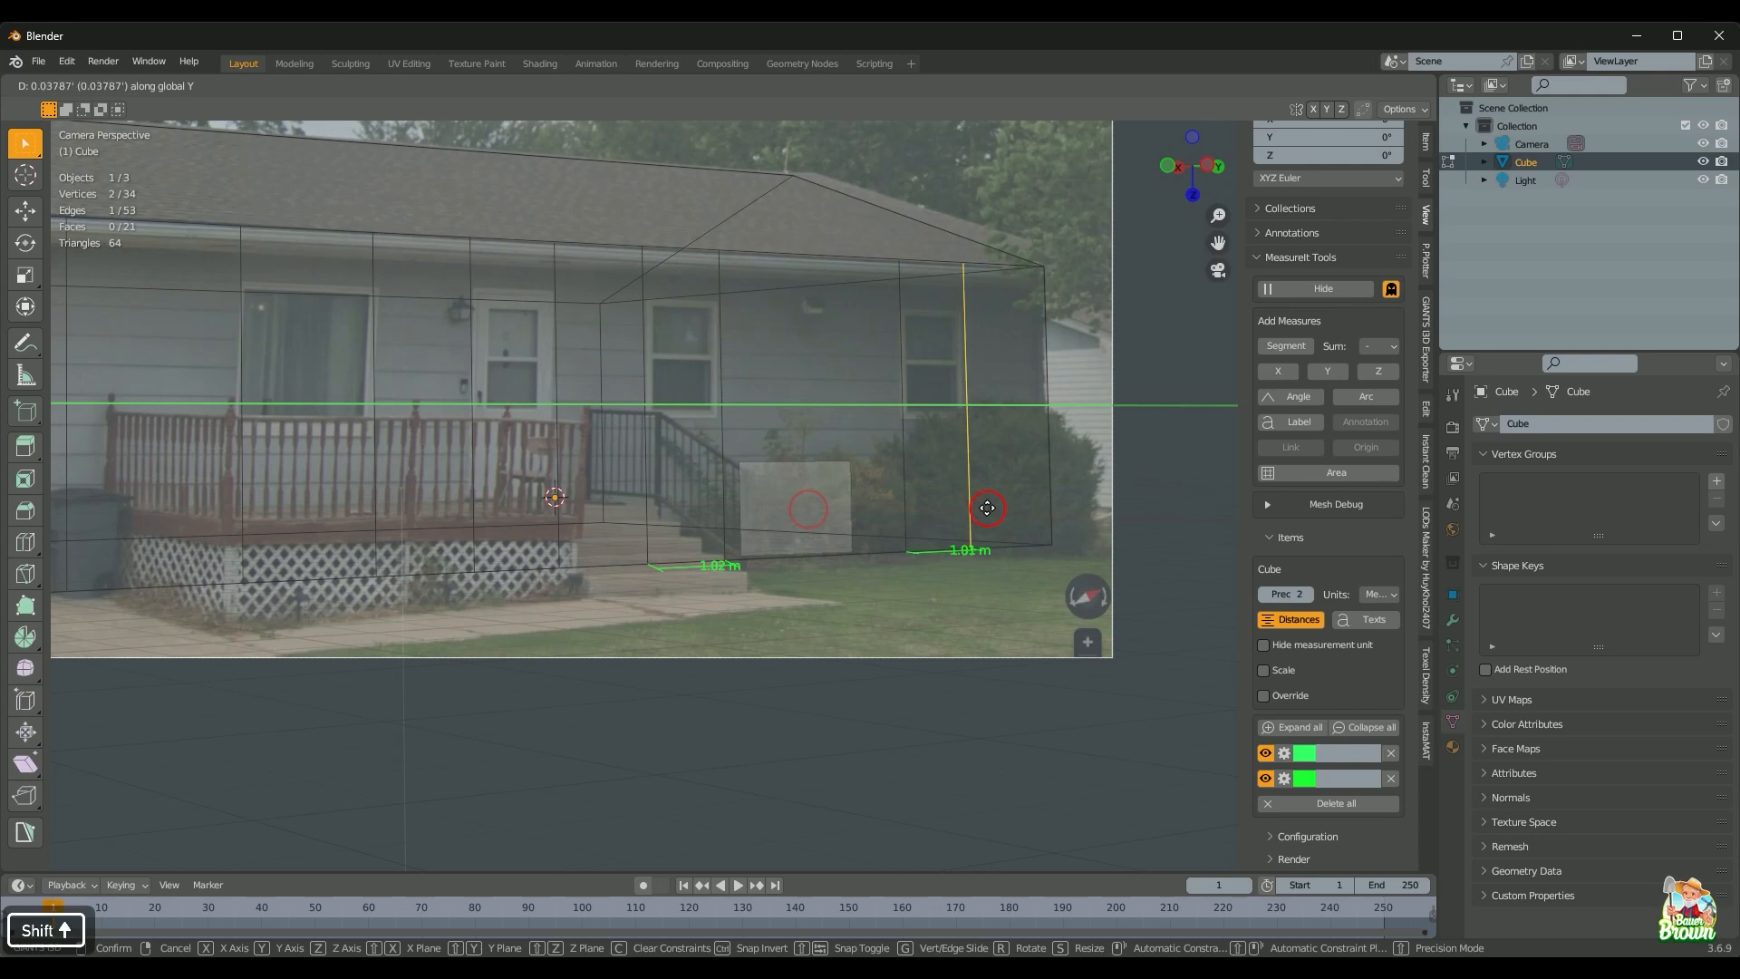
left_click(994, 495)
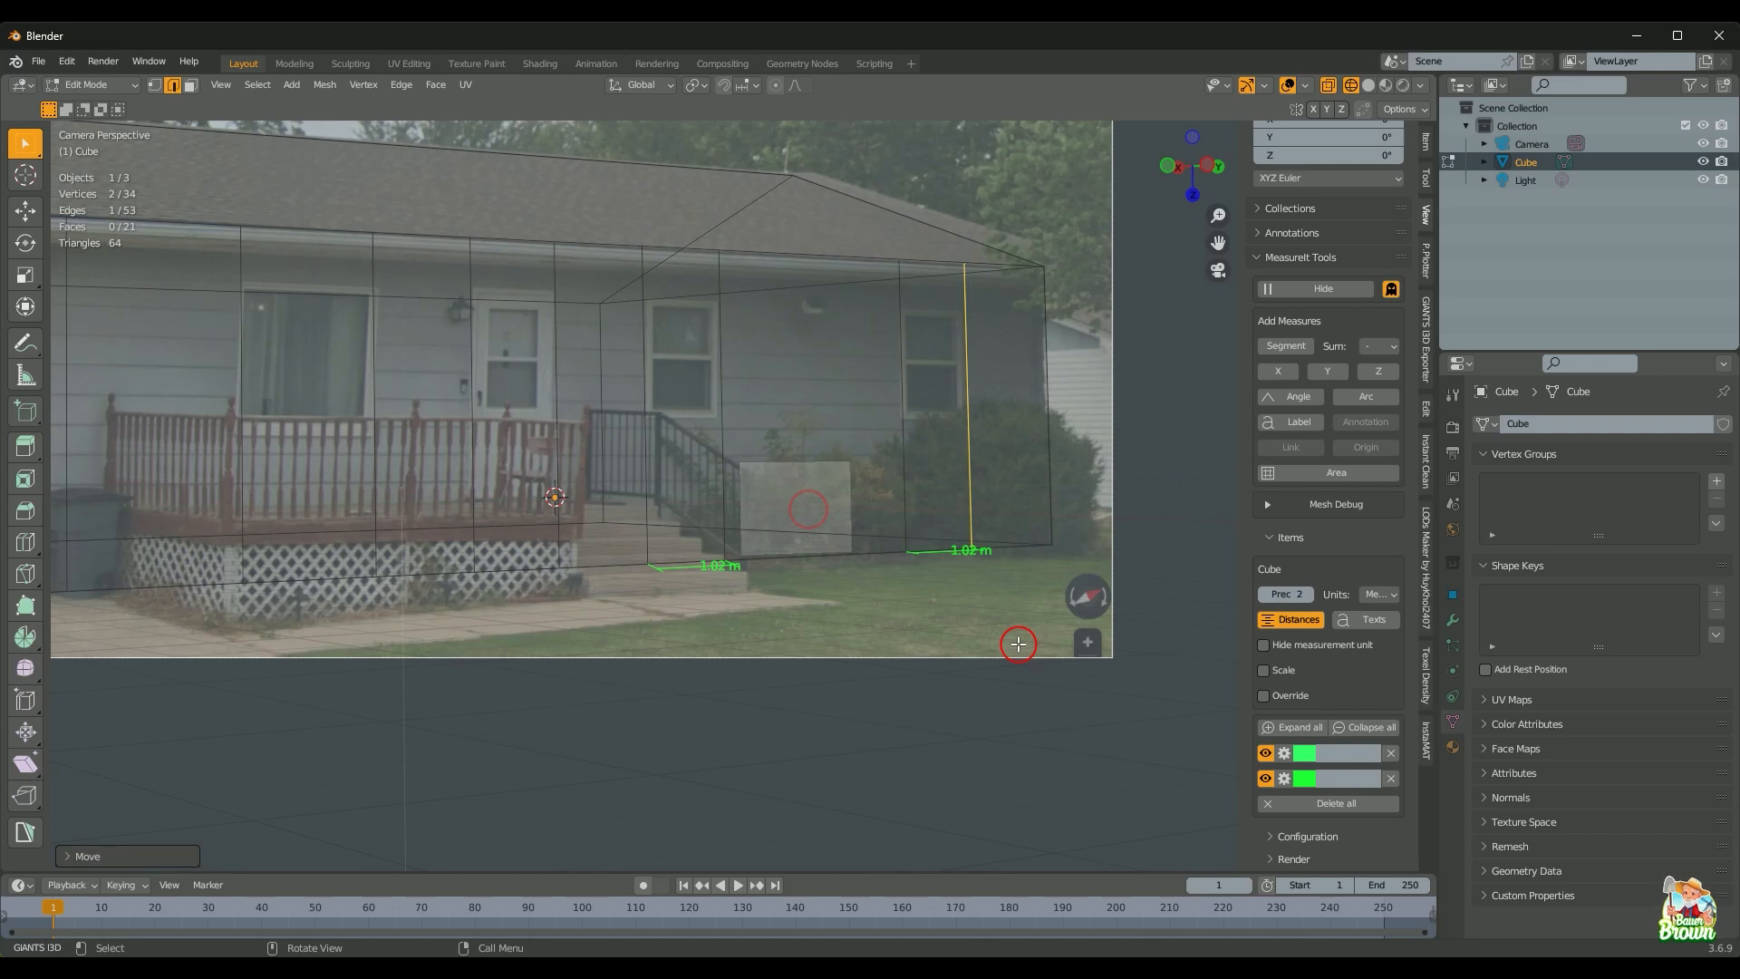
Step: Delete both MeasureIt measurements, hide the overlay, and show the Item transform values
left_click(1392, 779)
left_click(1391, 779)
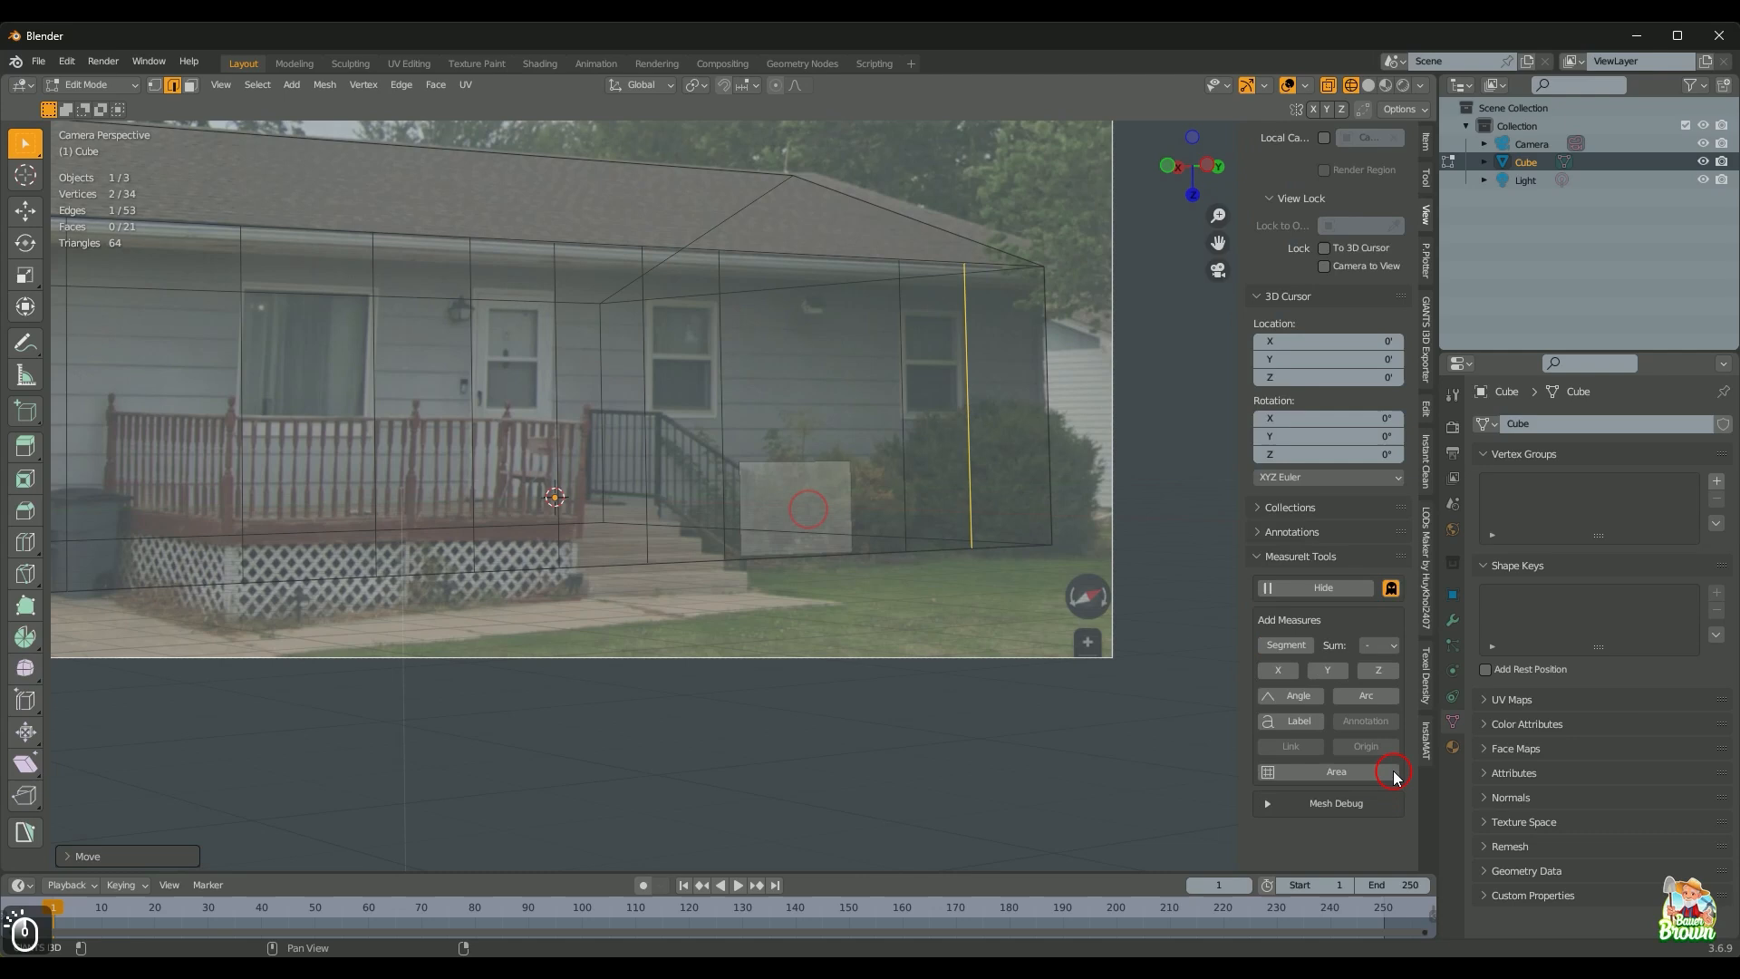
left_click(1323, 588)
left_click_drag(1438, 139, 1434, 143)
left_click(1425, 142)
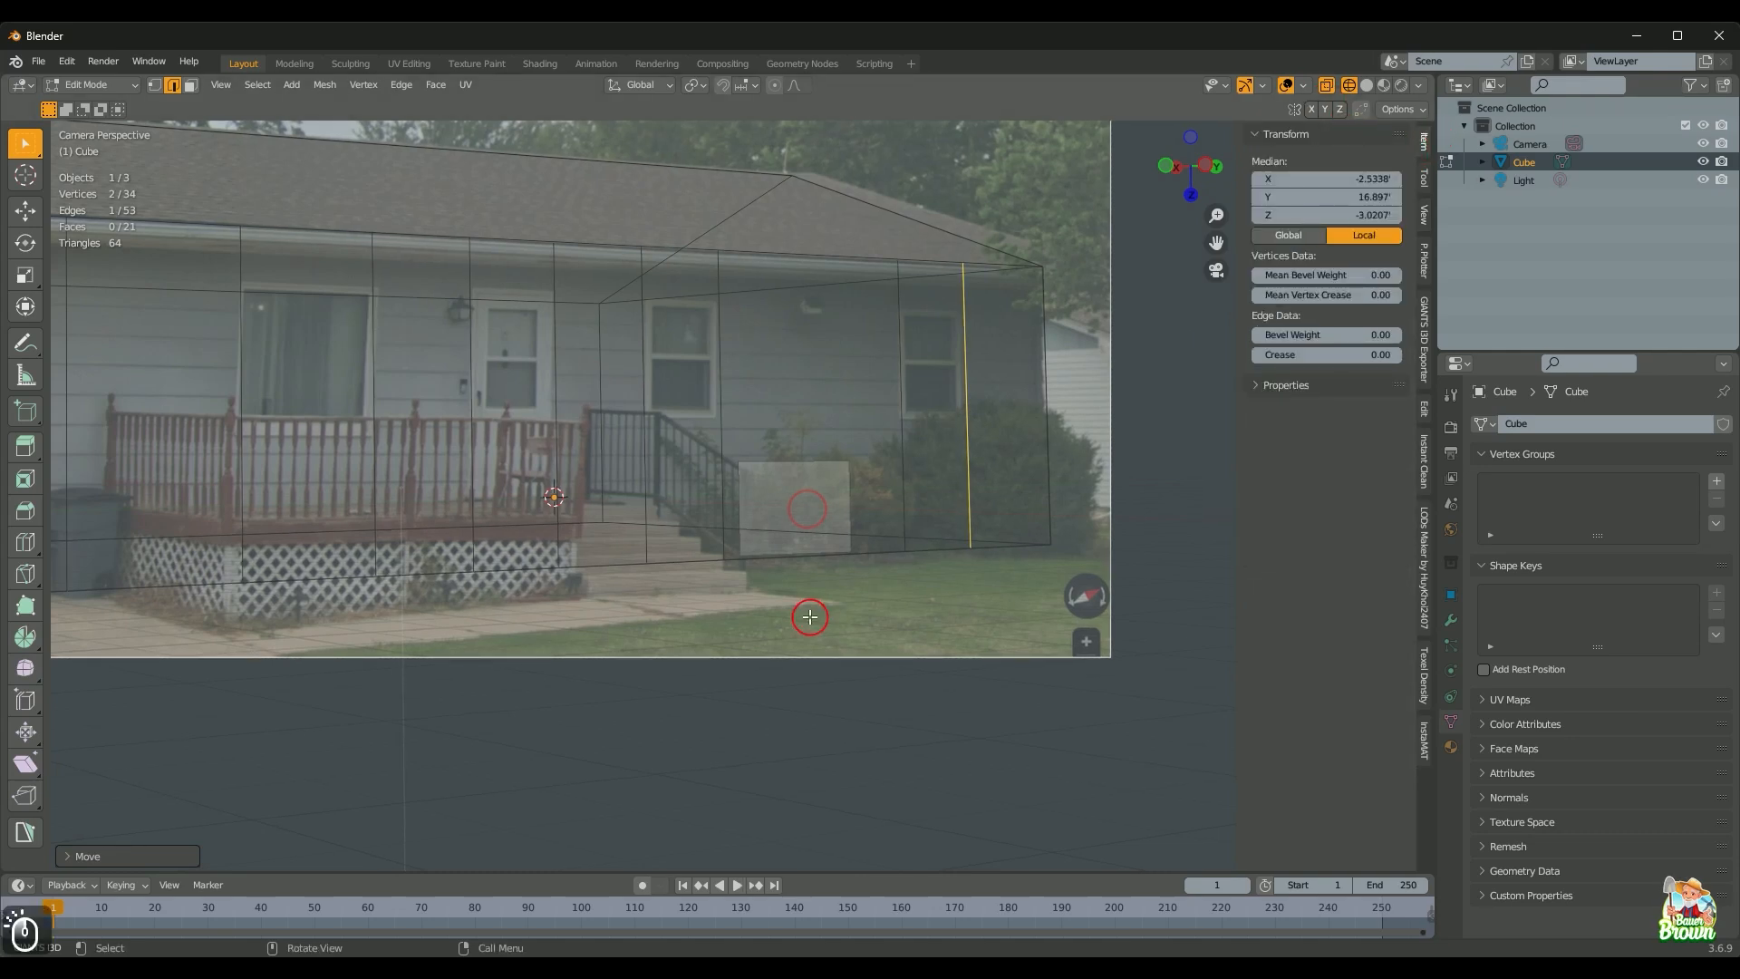
scroll(843, 639, "down", 4)
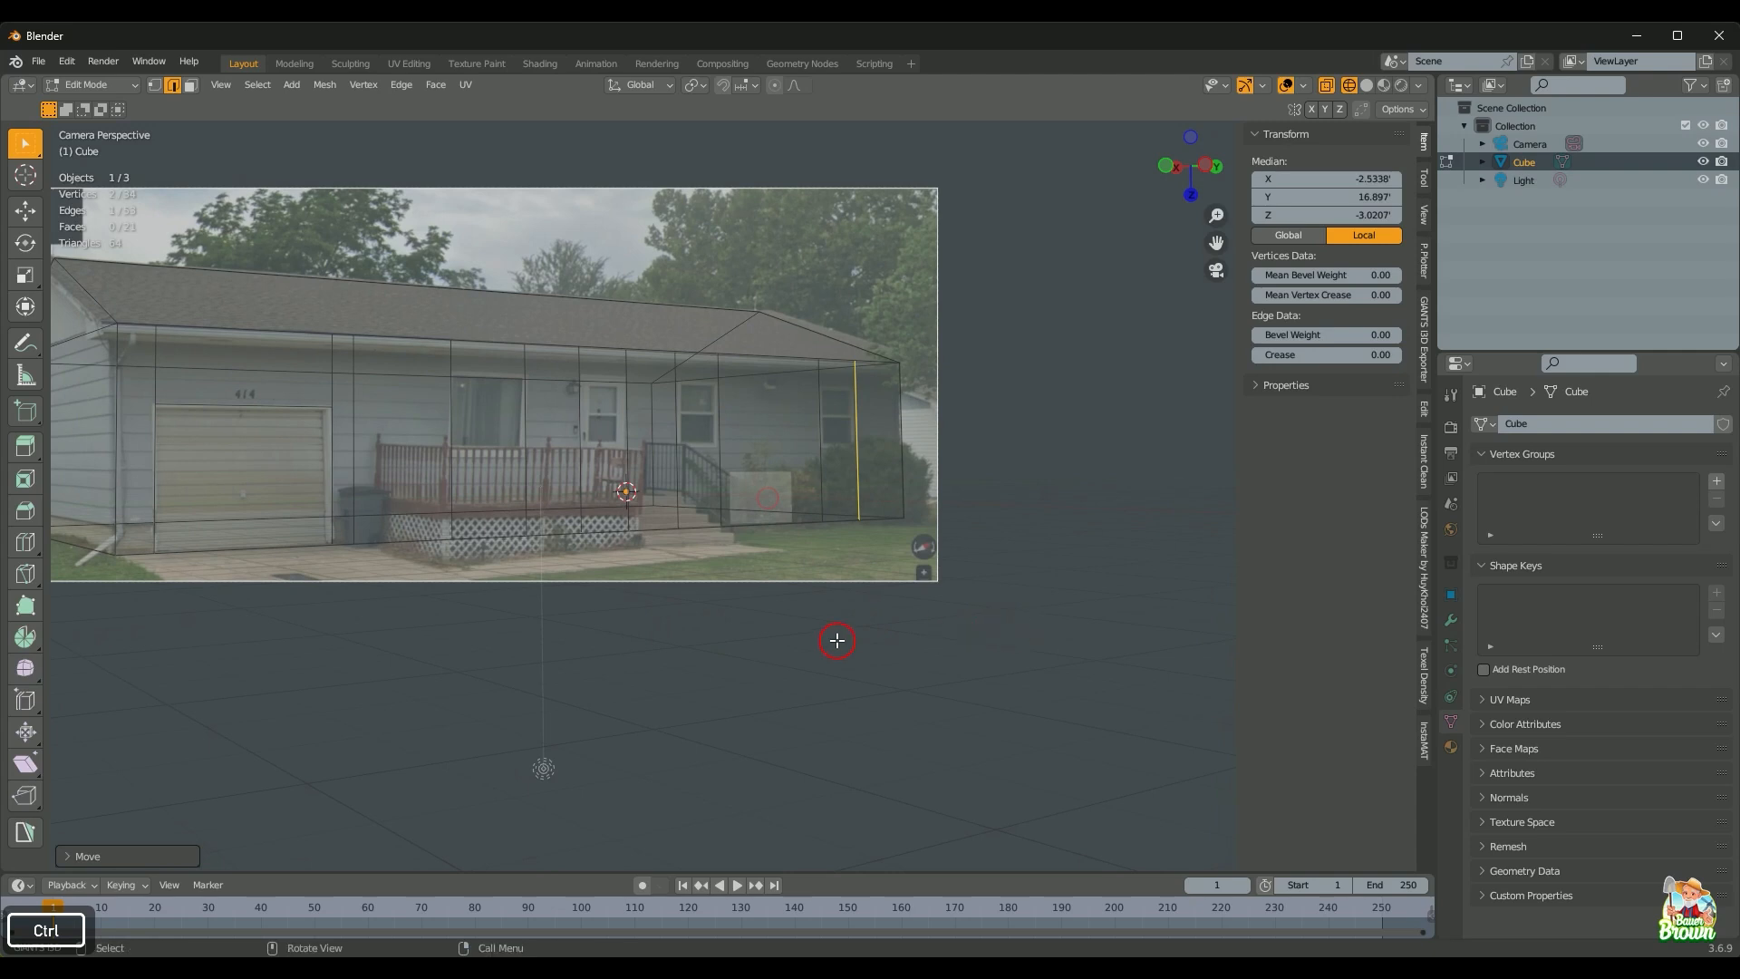
middle_click_drag(543, 634, 662, 636, "shift")
scroll(774, 695, "up", 2)
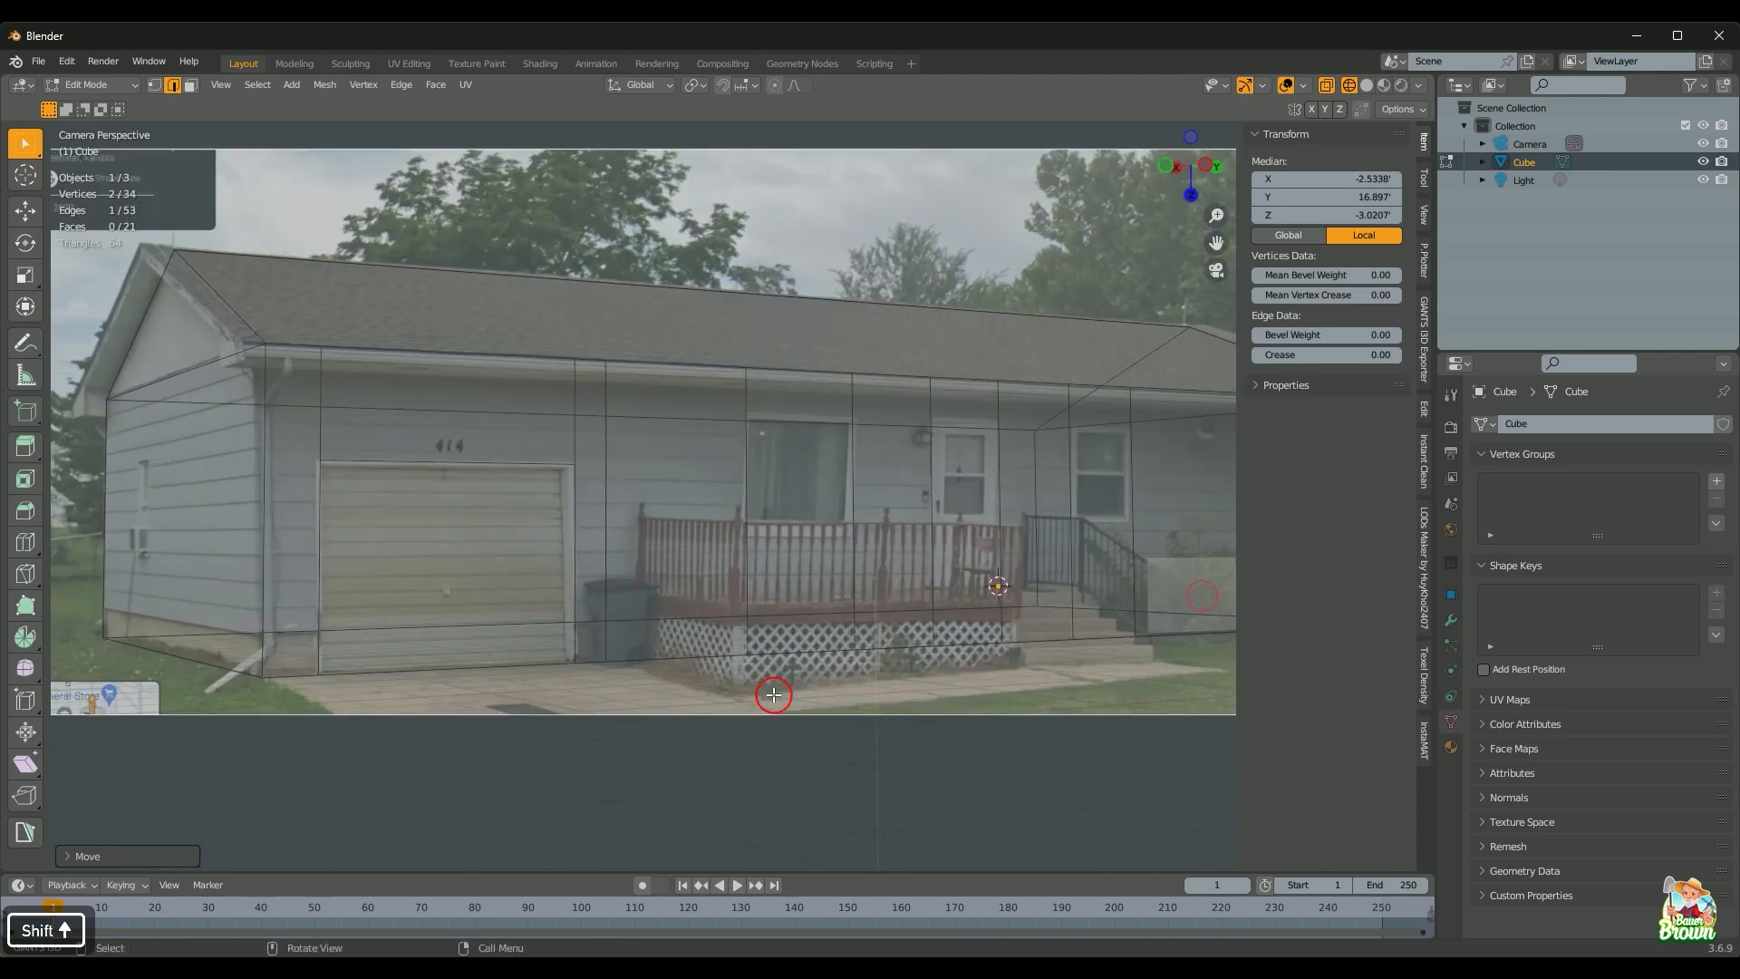
scroll(733, 599, "down", 1)
Step: After undoing a trial dissolve, slide the edge left of the porch 1.257 along Y to the porch's end
scroll(663, 636, "up", 2)
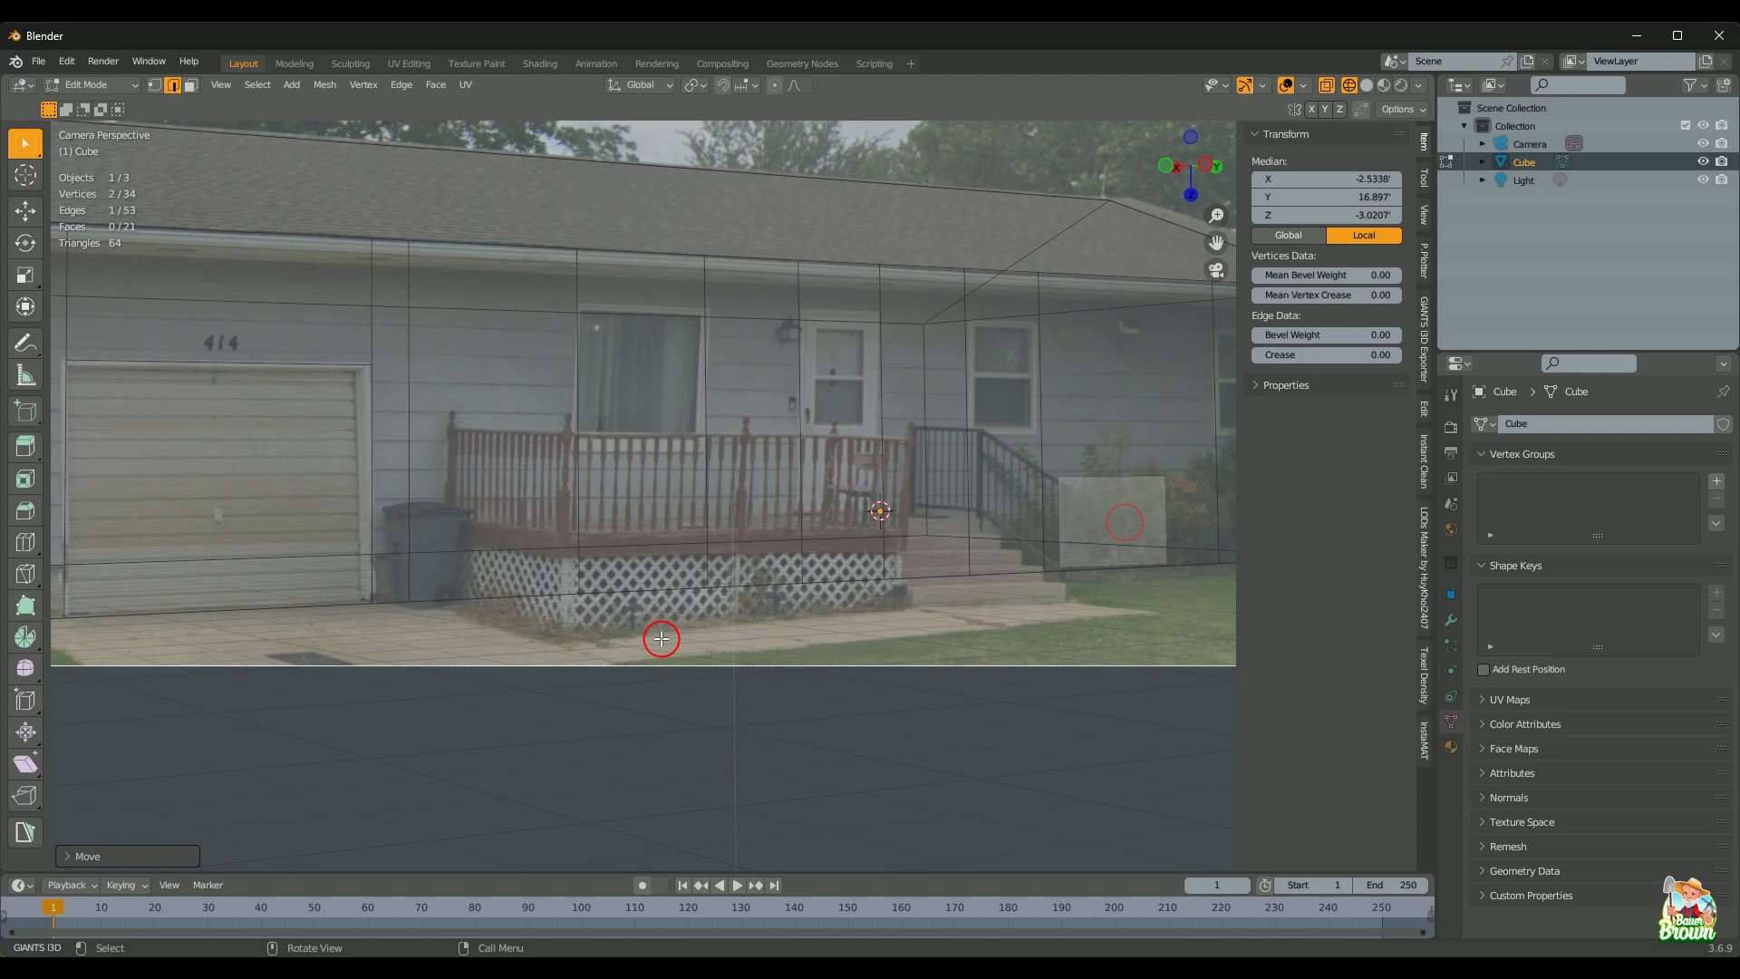
scroll(662, 639, "down", 1)
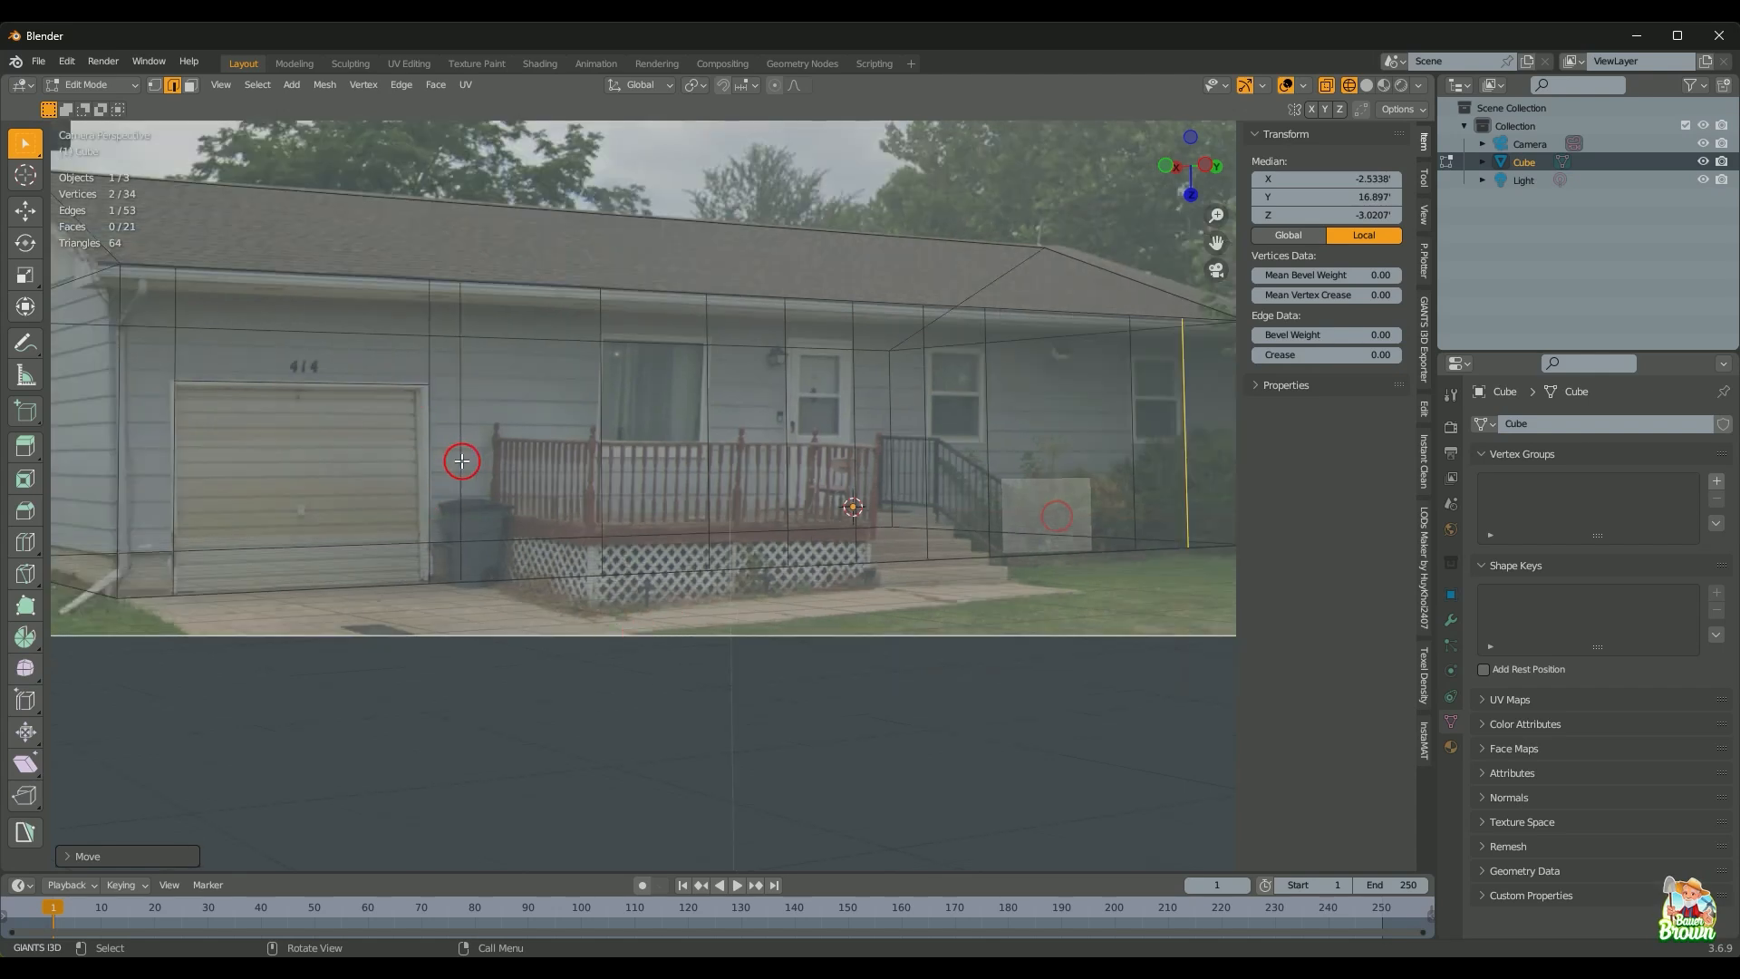
left_click(462, 461)
key("d")
middle_click_drag(569, 650, 493, 643, "shift")
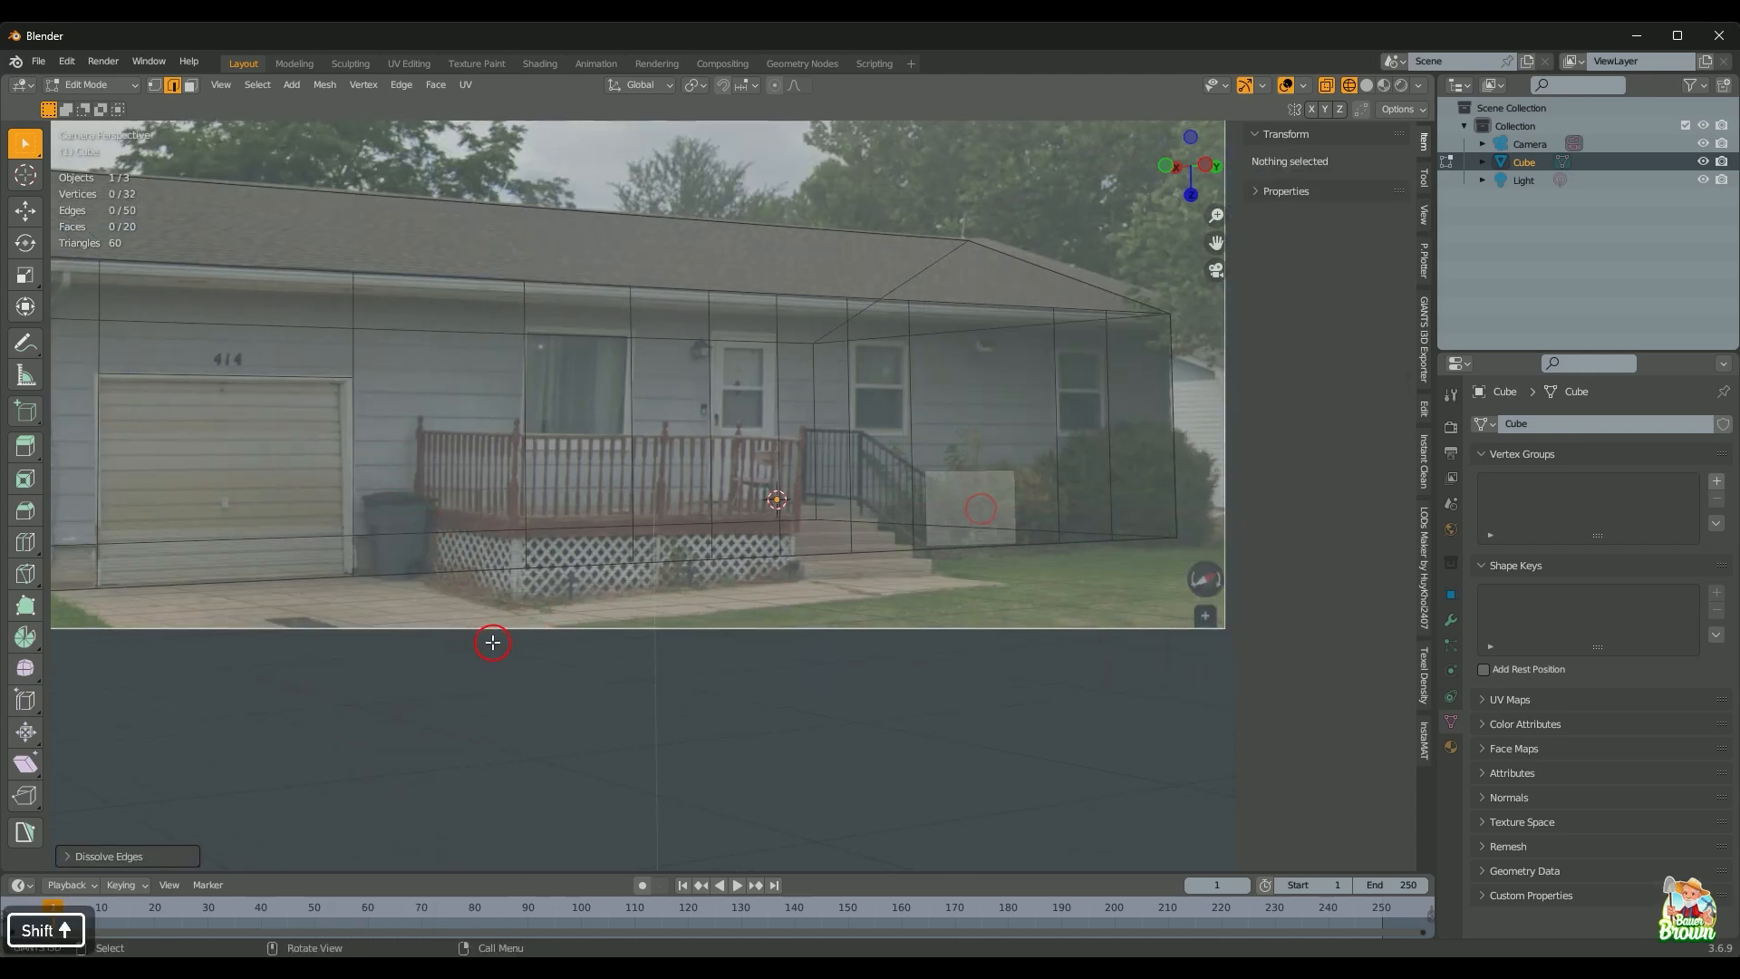
key("ctrl+z")
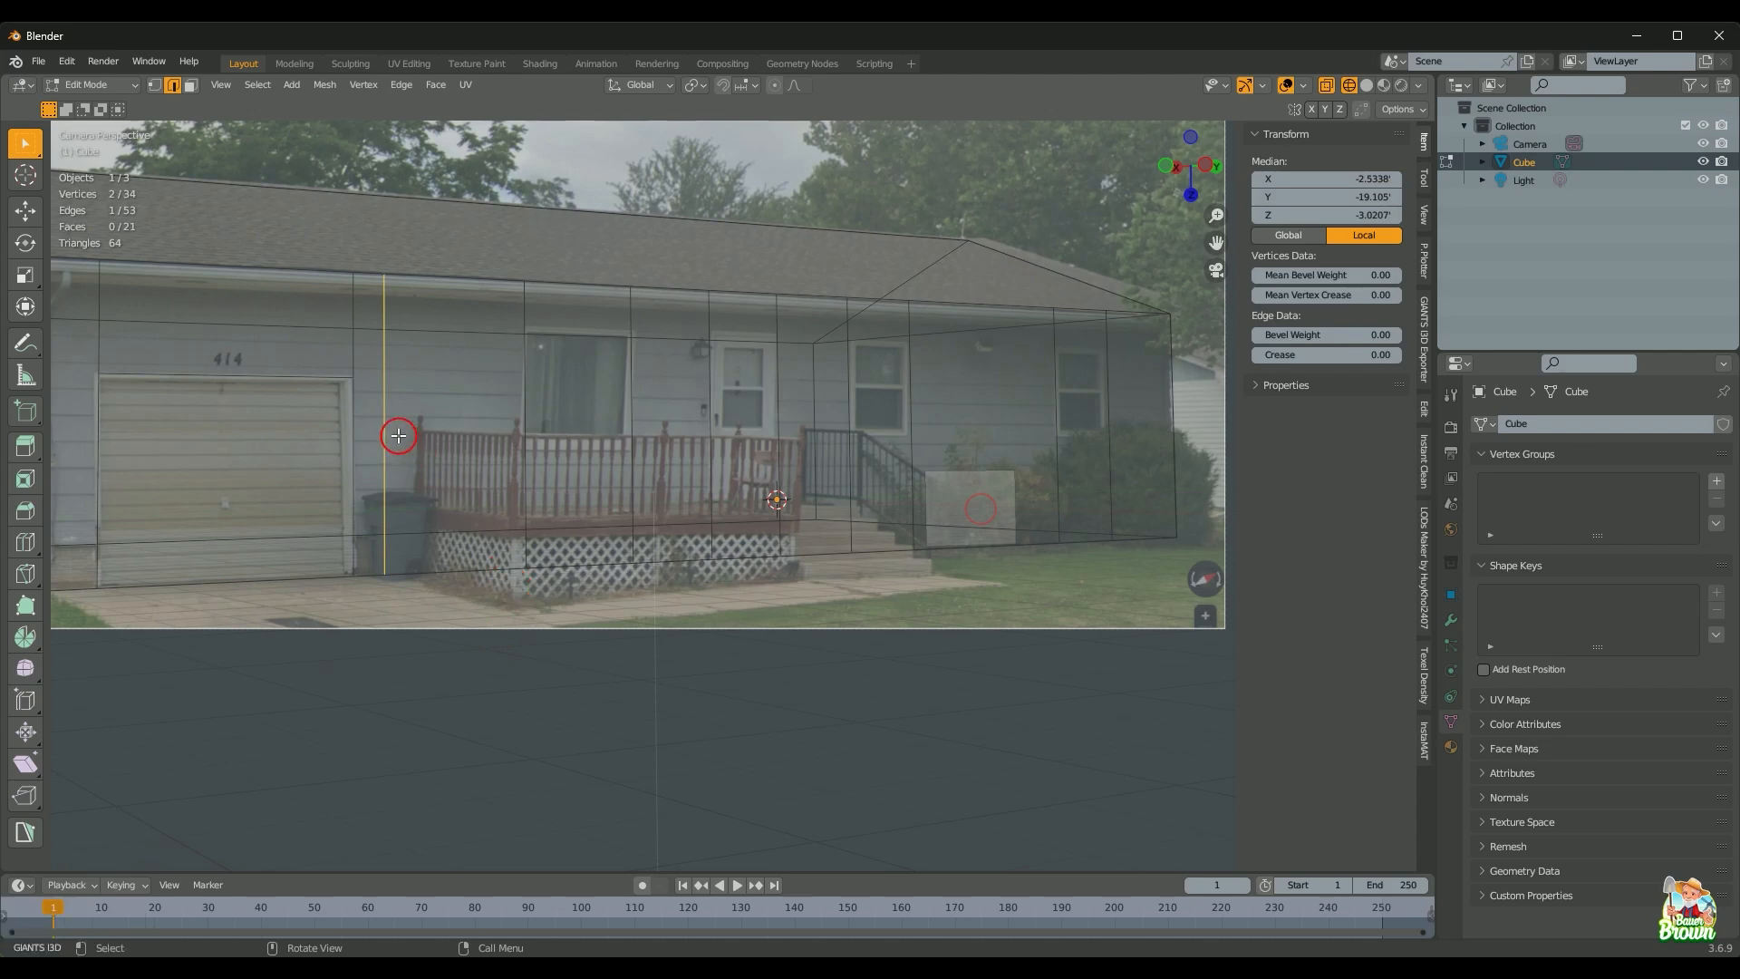
key("g")
key("y")
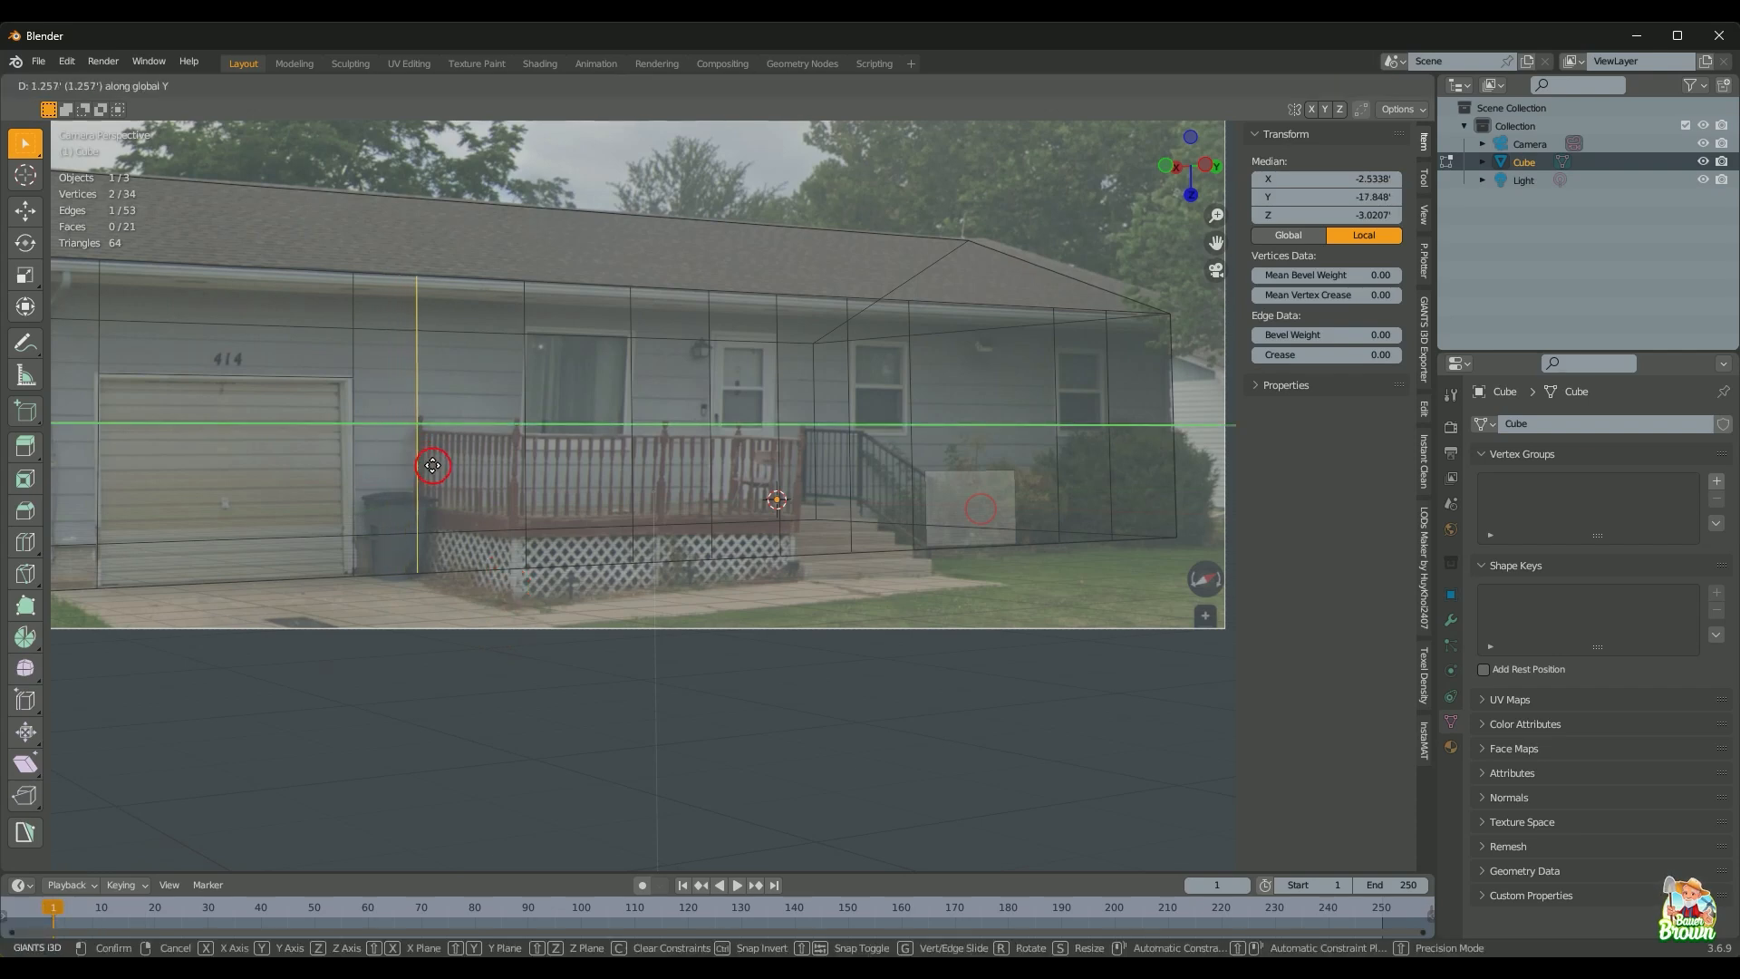
left_click(433, 465)
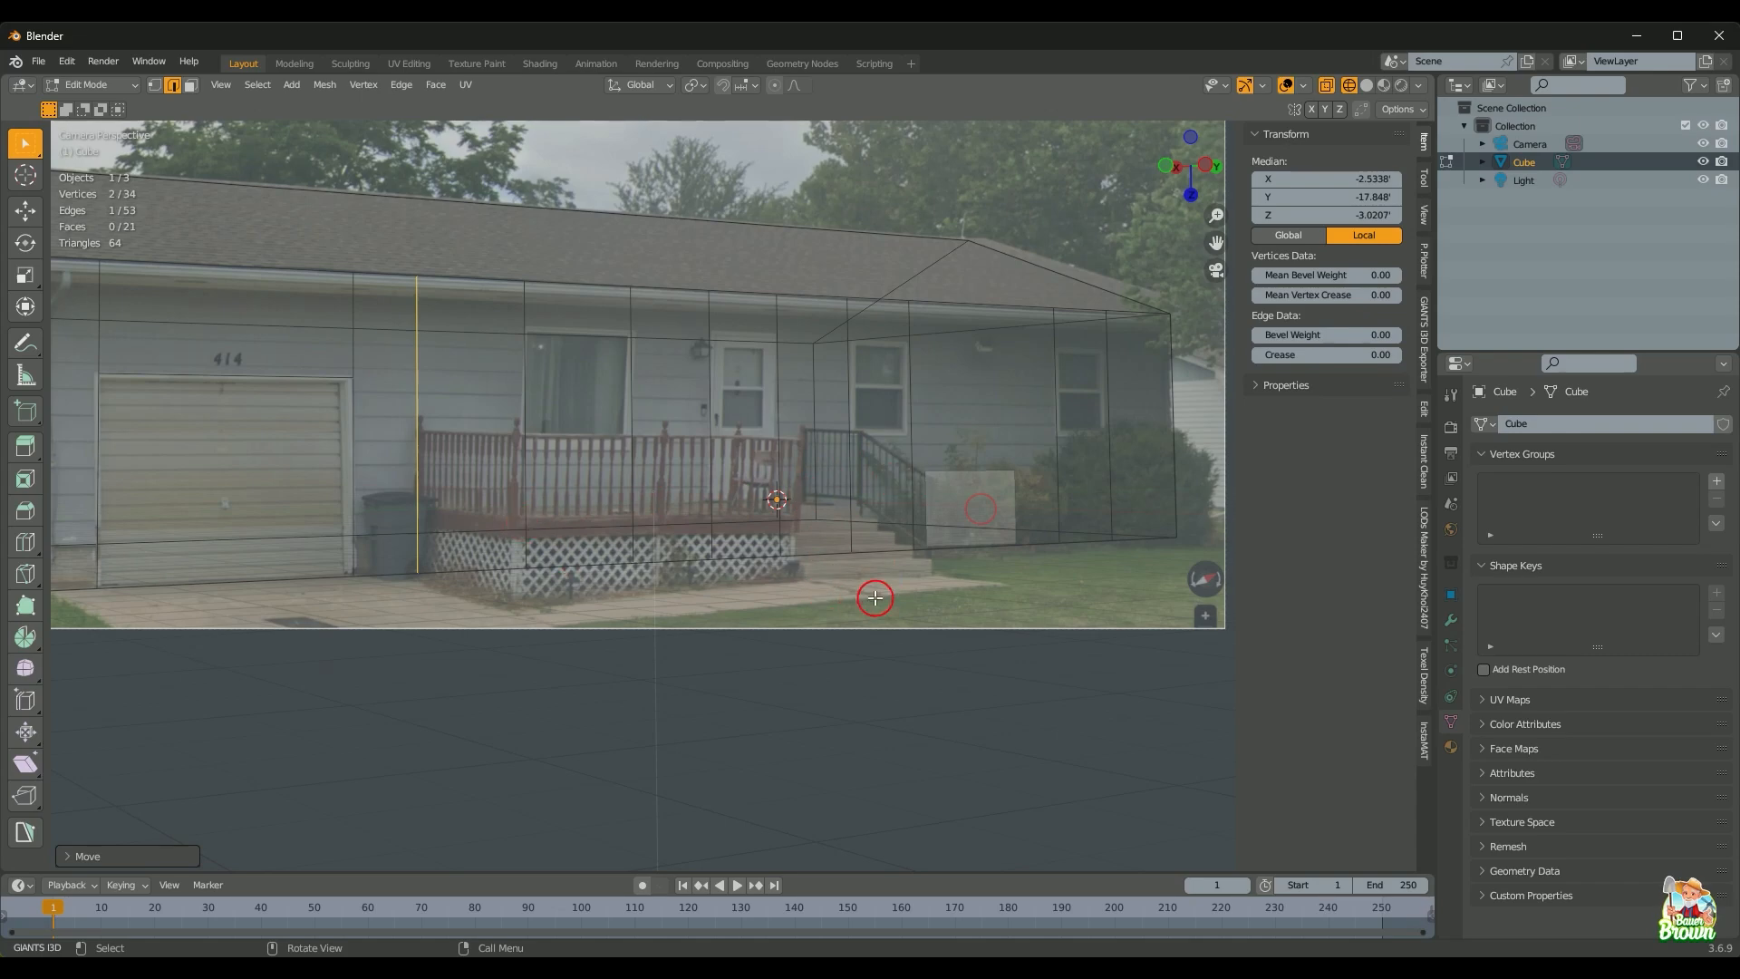
scroll(876, 598, "up", 5)
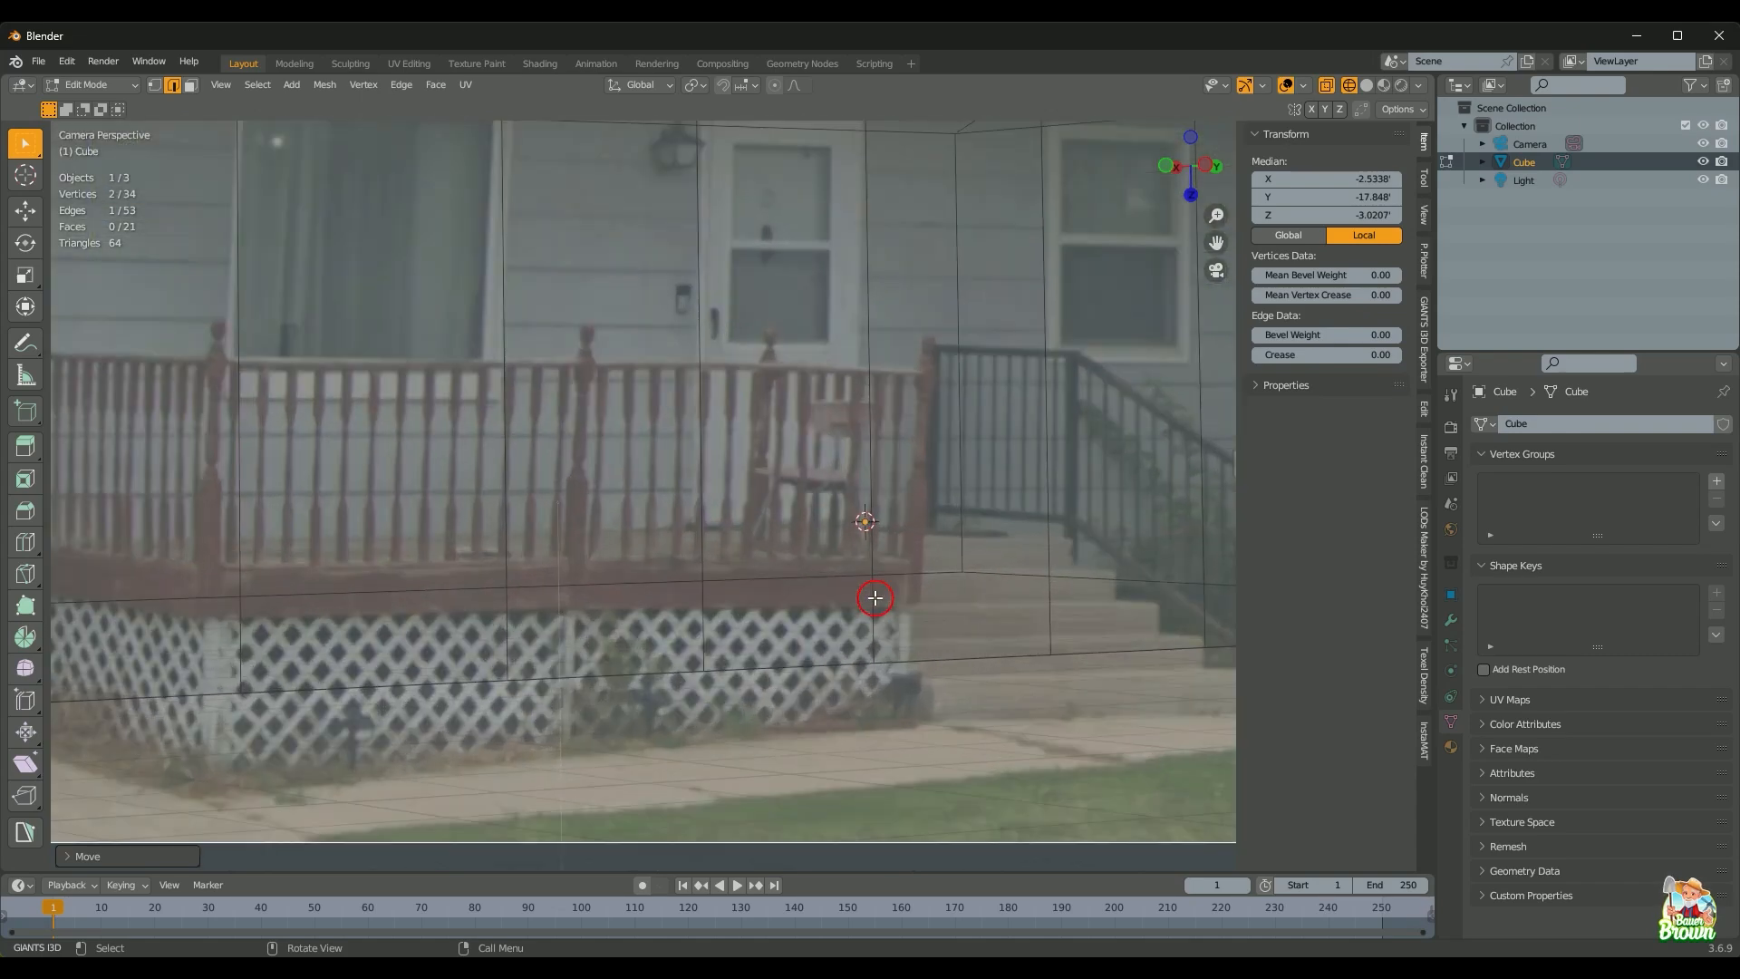
scroll(876, 598, "down", 1)
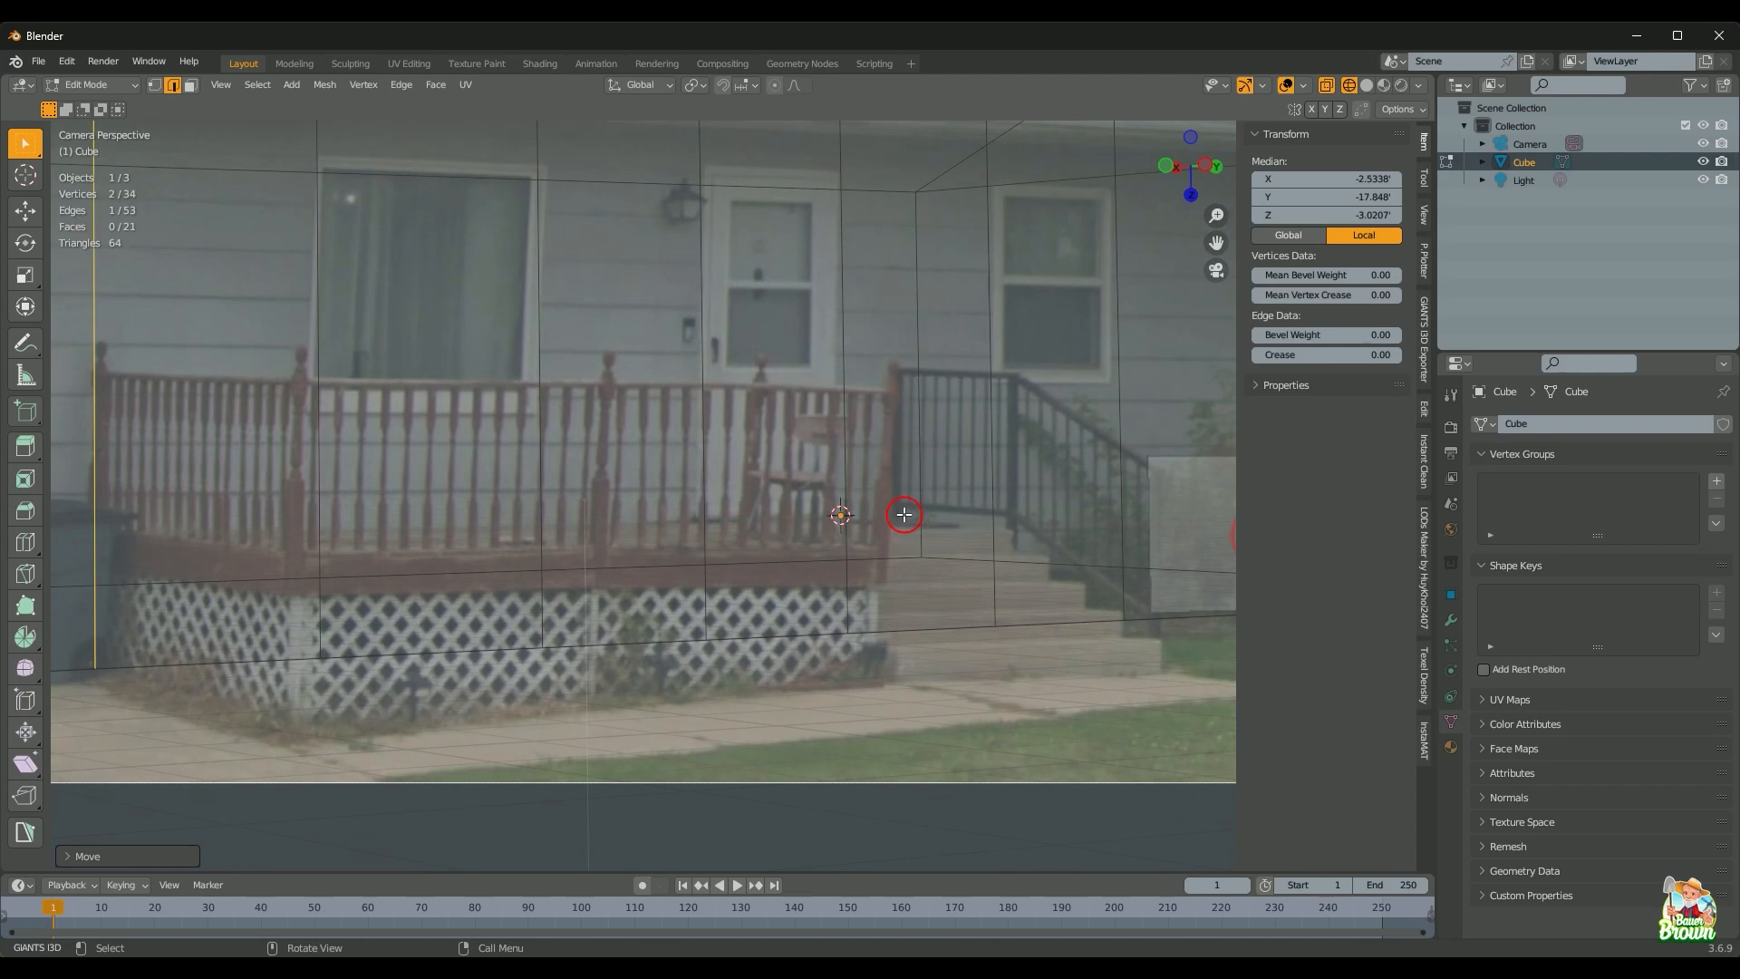
key("shift+z")
key("shift+z")
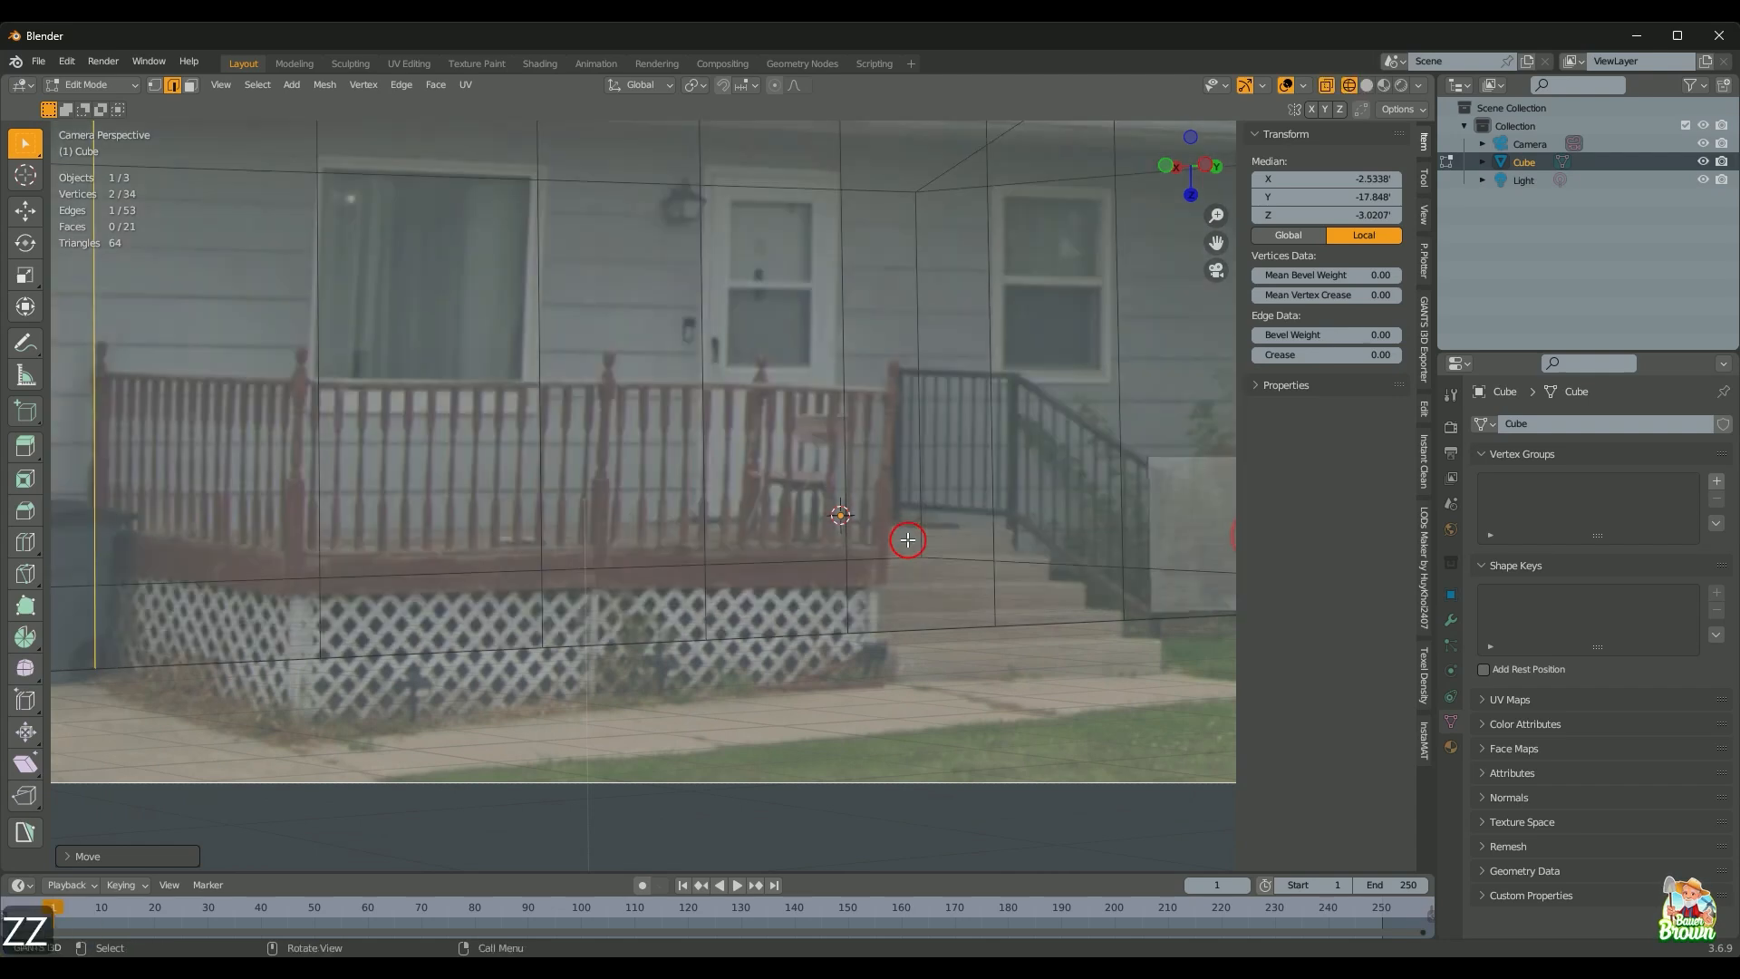
scroll(908, 540, "down", 2)
key("shift+z")
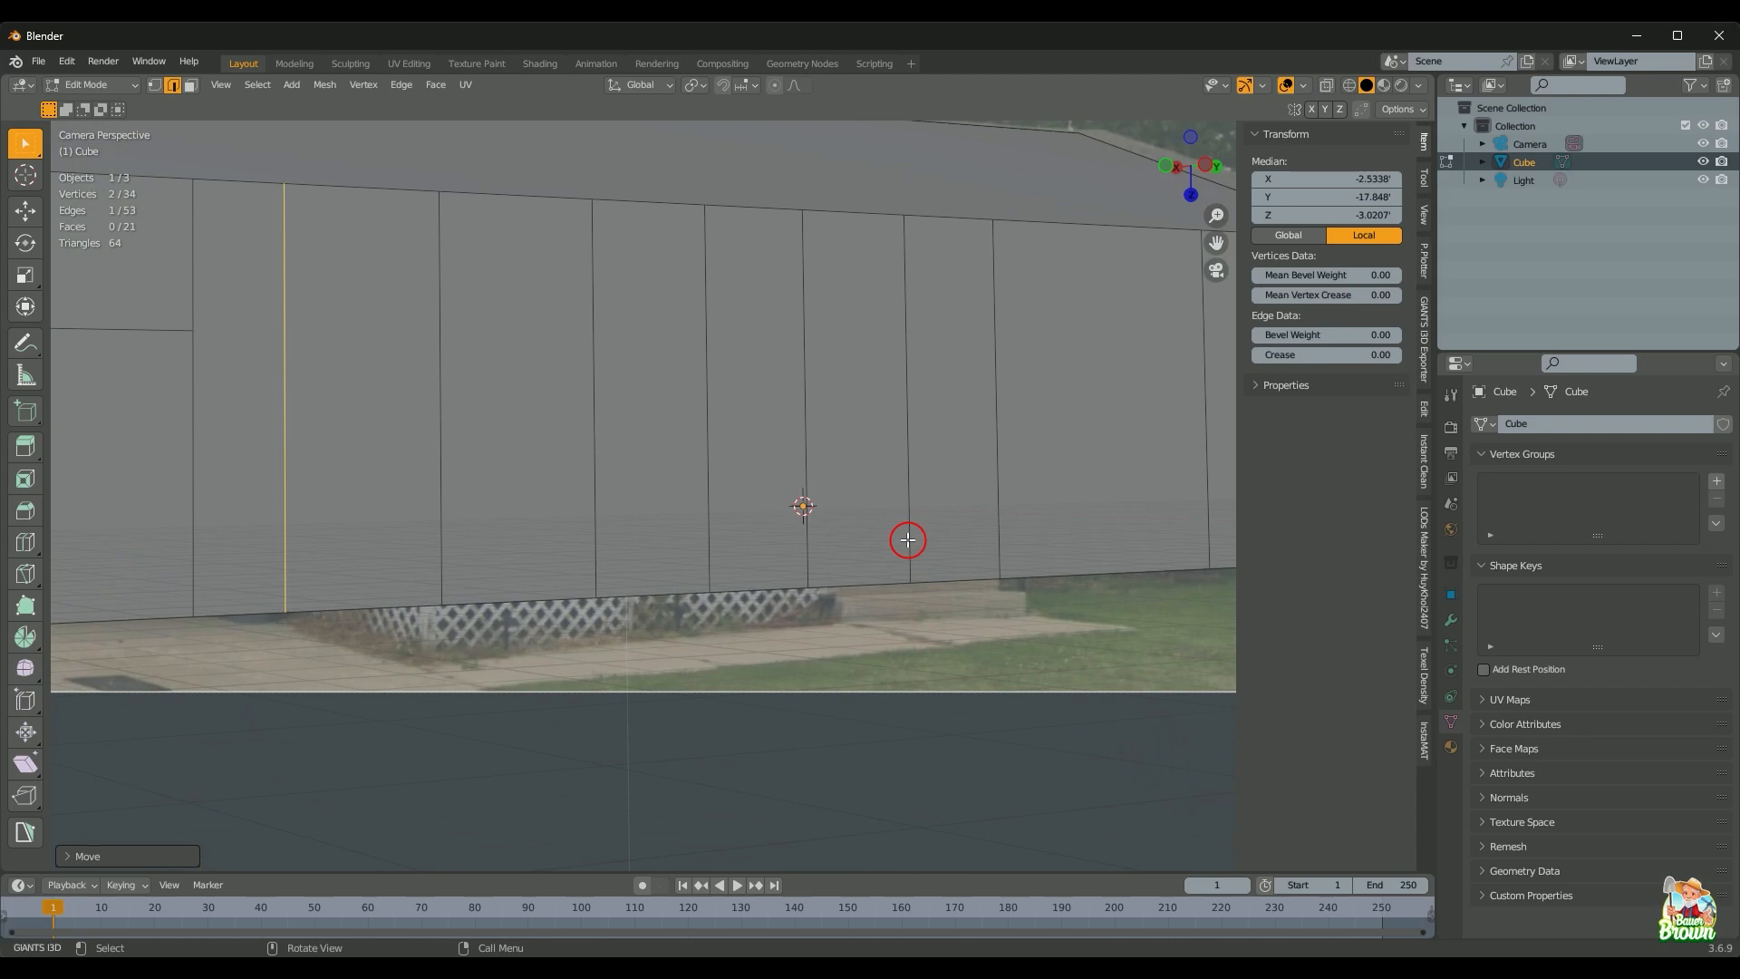
key("shift+z")
key("shift+z")
key("shift+z")
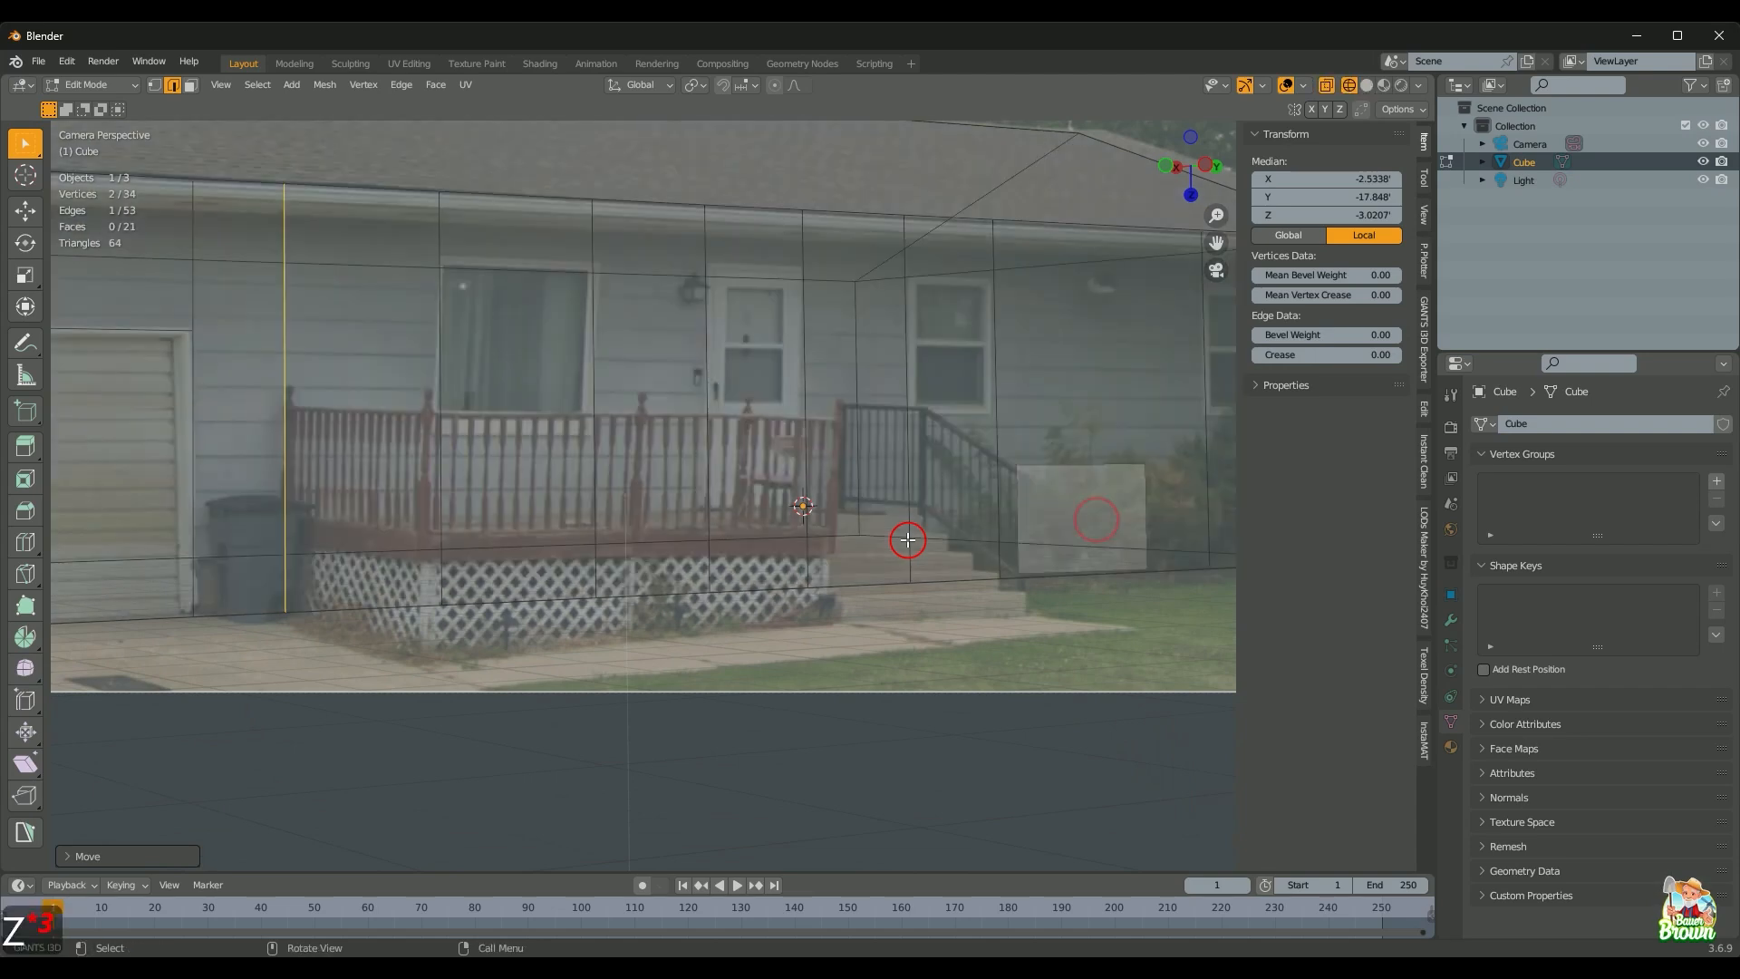
key("shift+z")
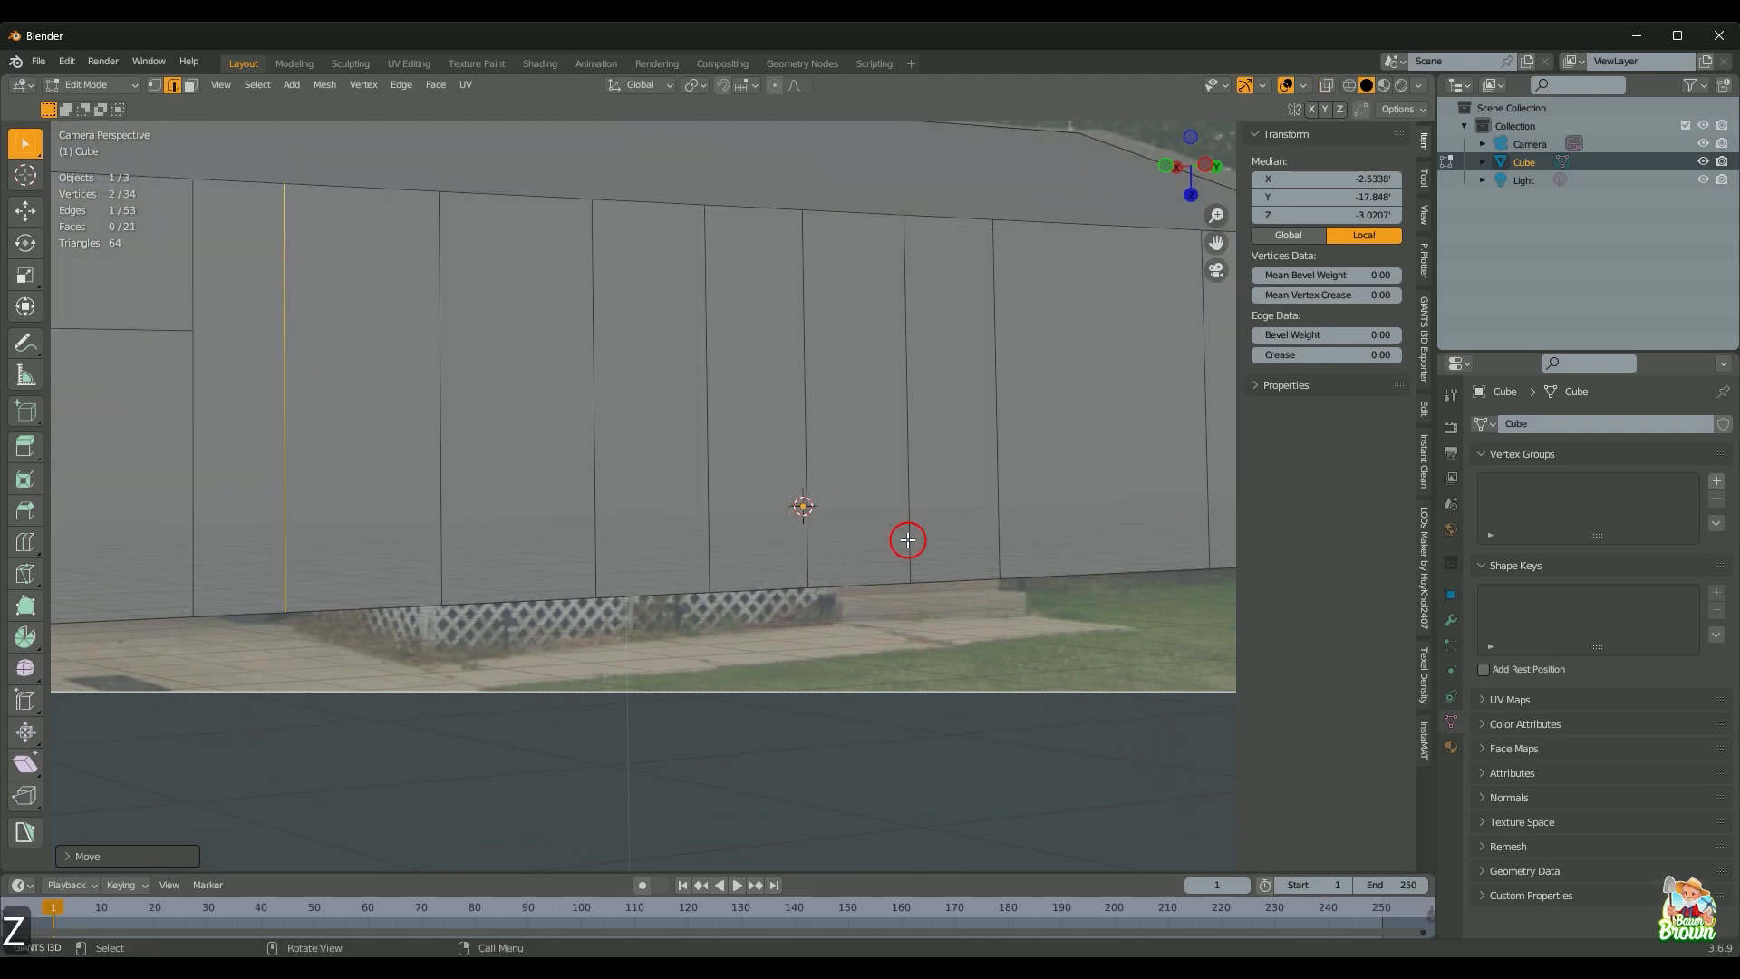
key("shift+z")
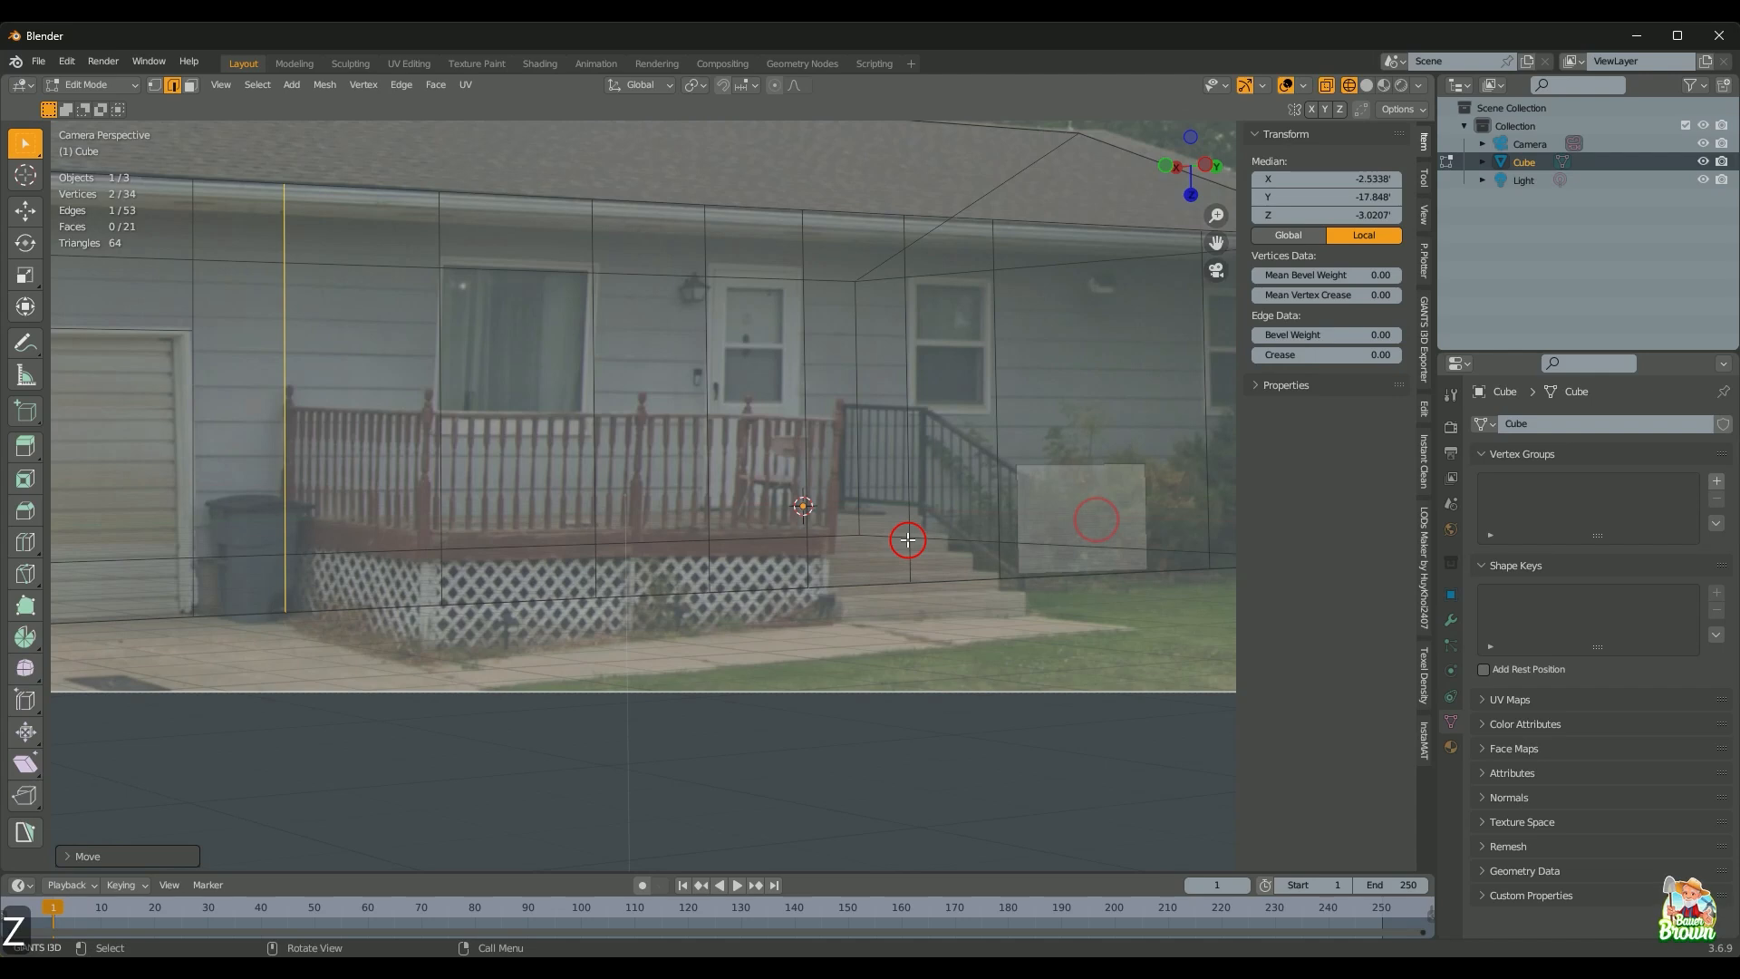
key("shift")
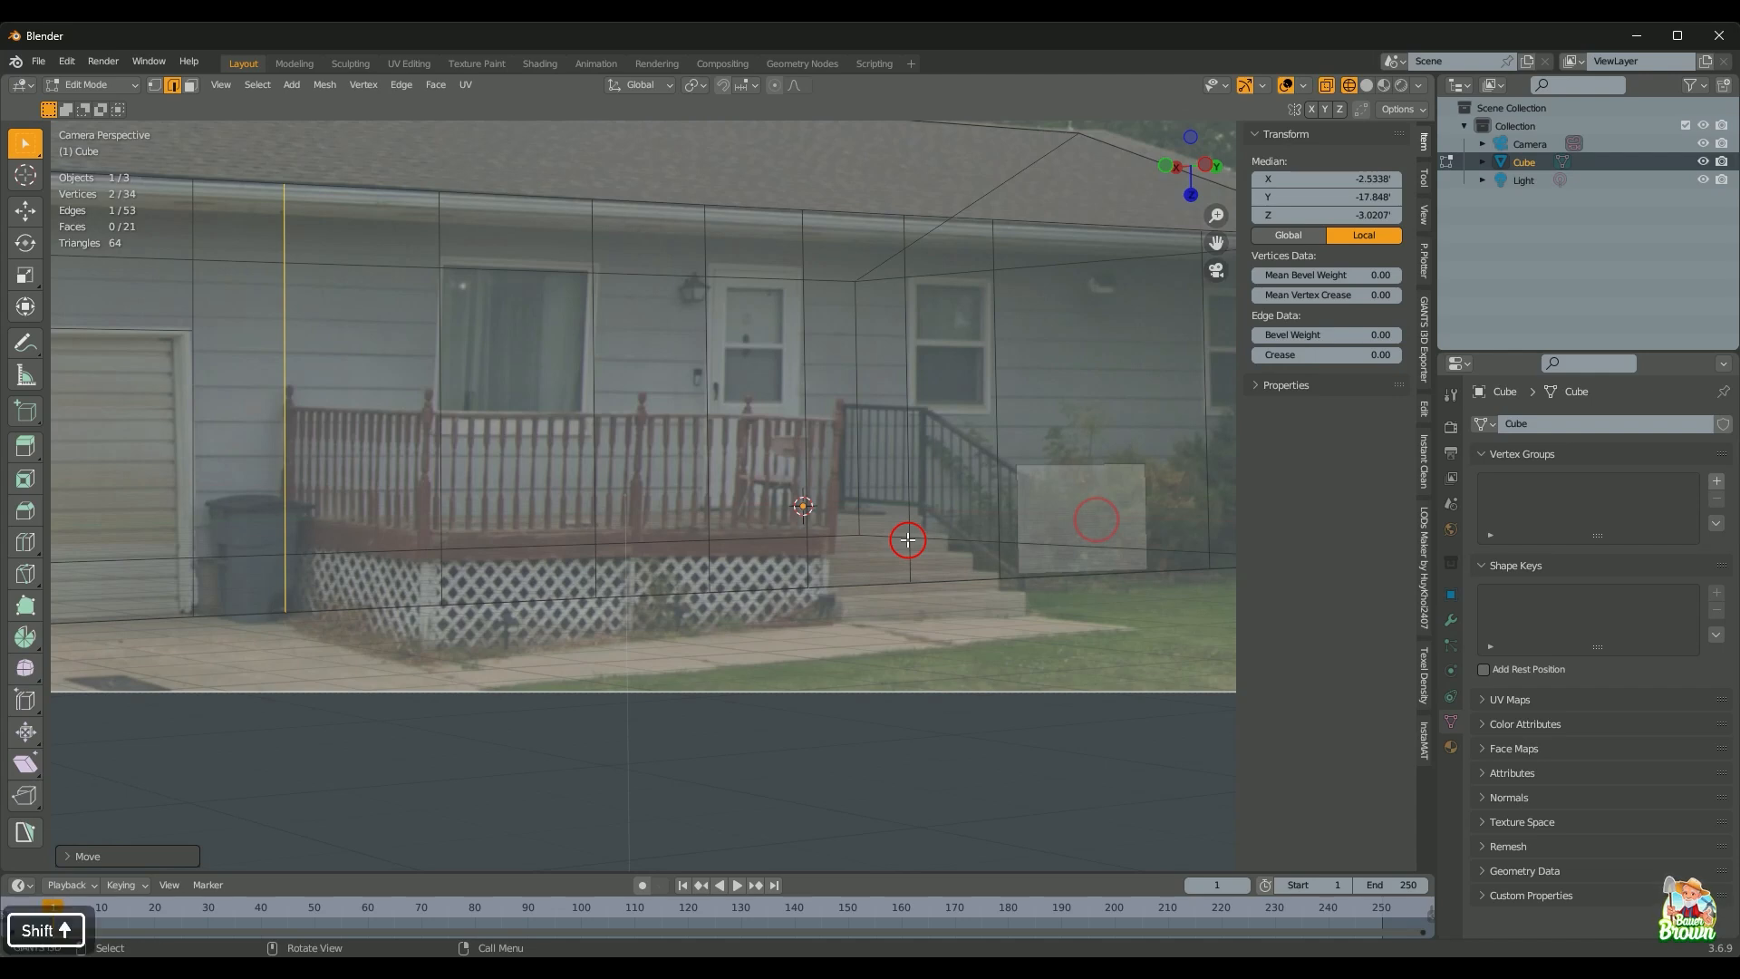
key("shift+z")
key("shift+z")
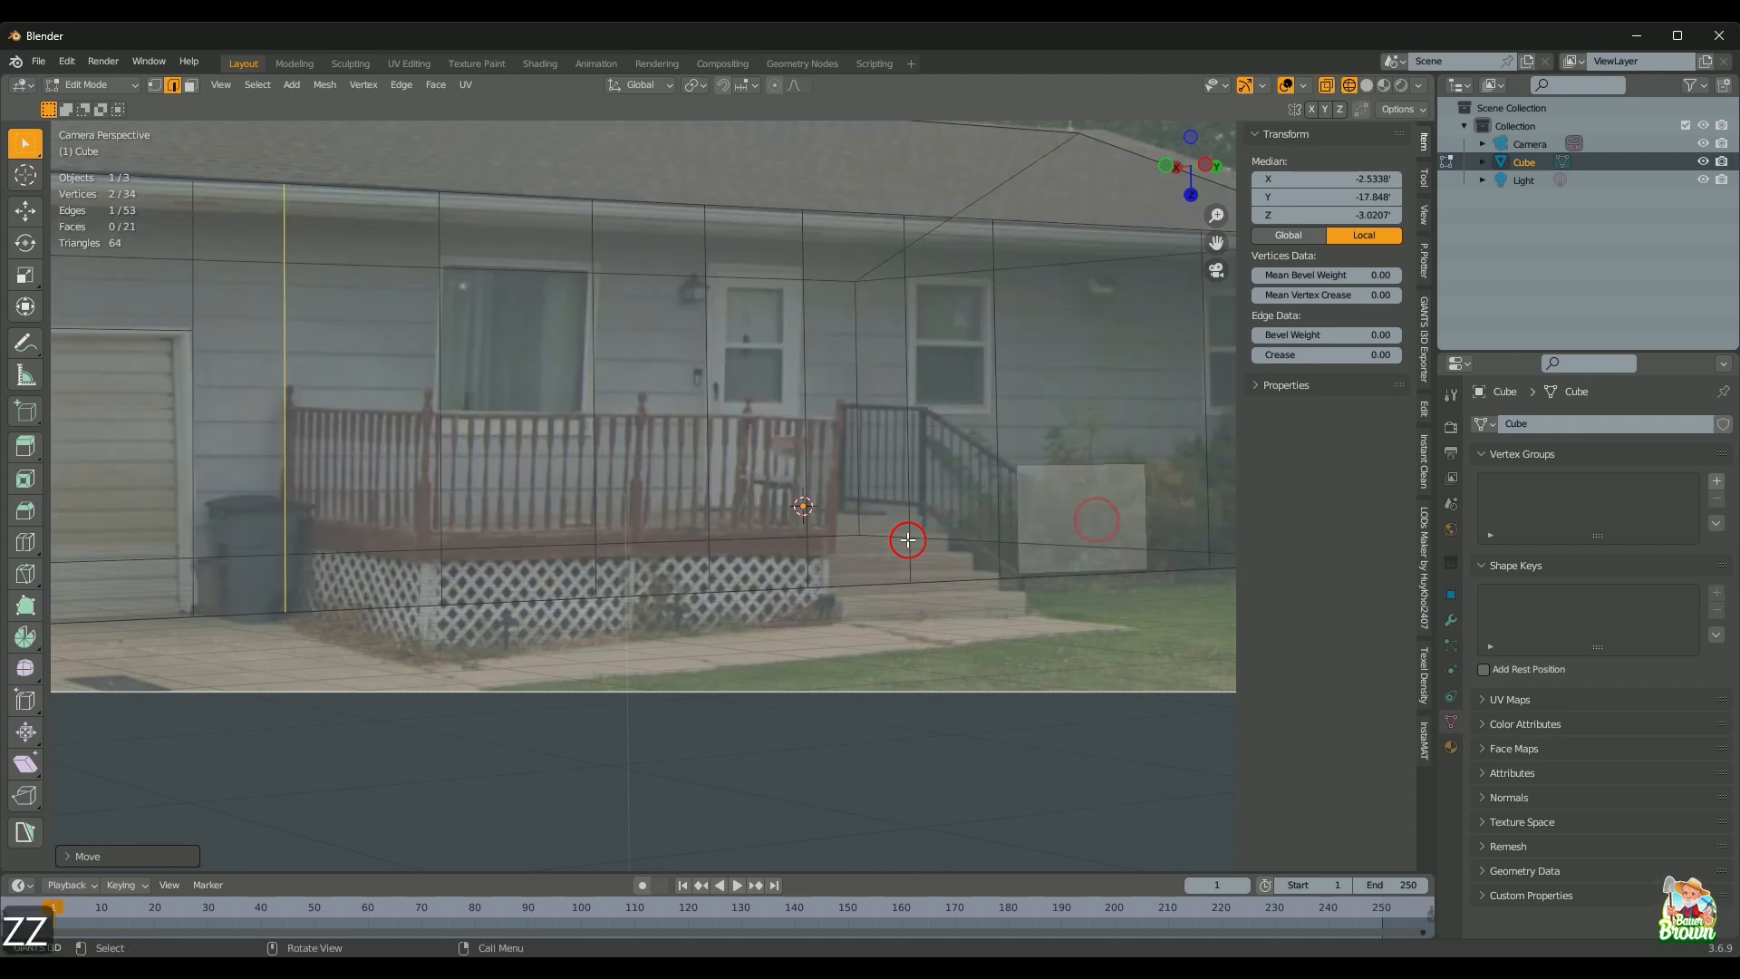
key("shift+z")
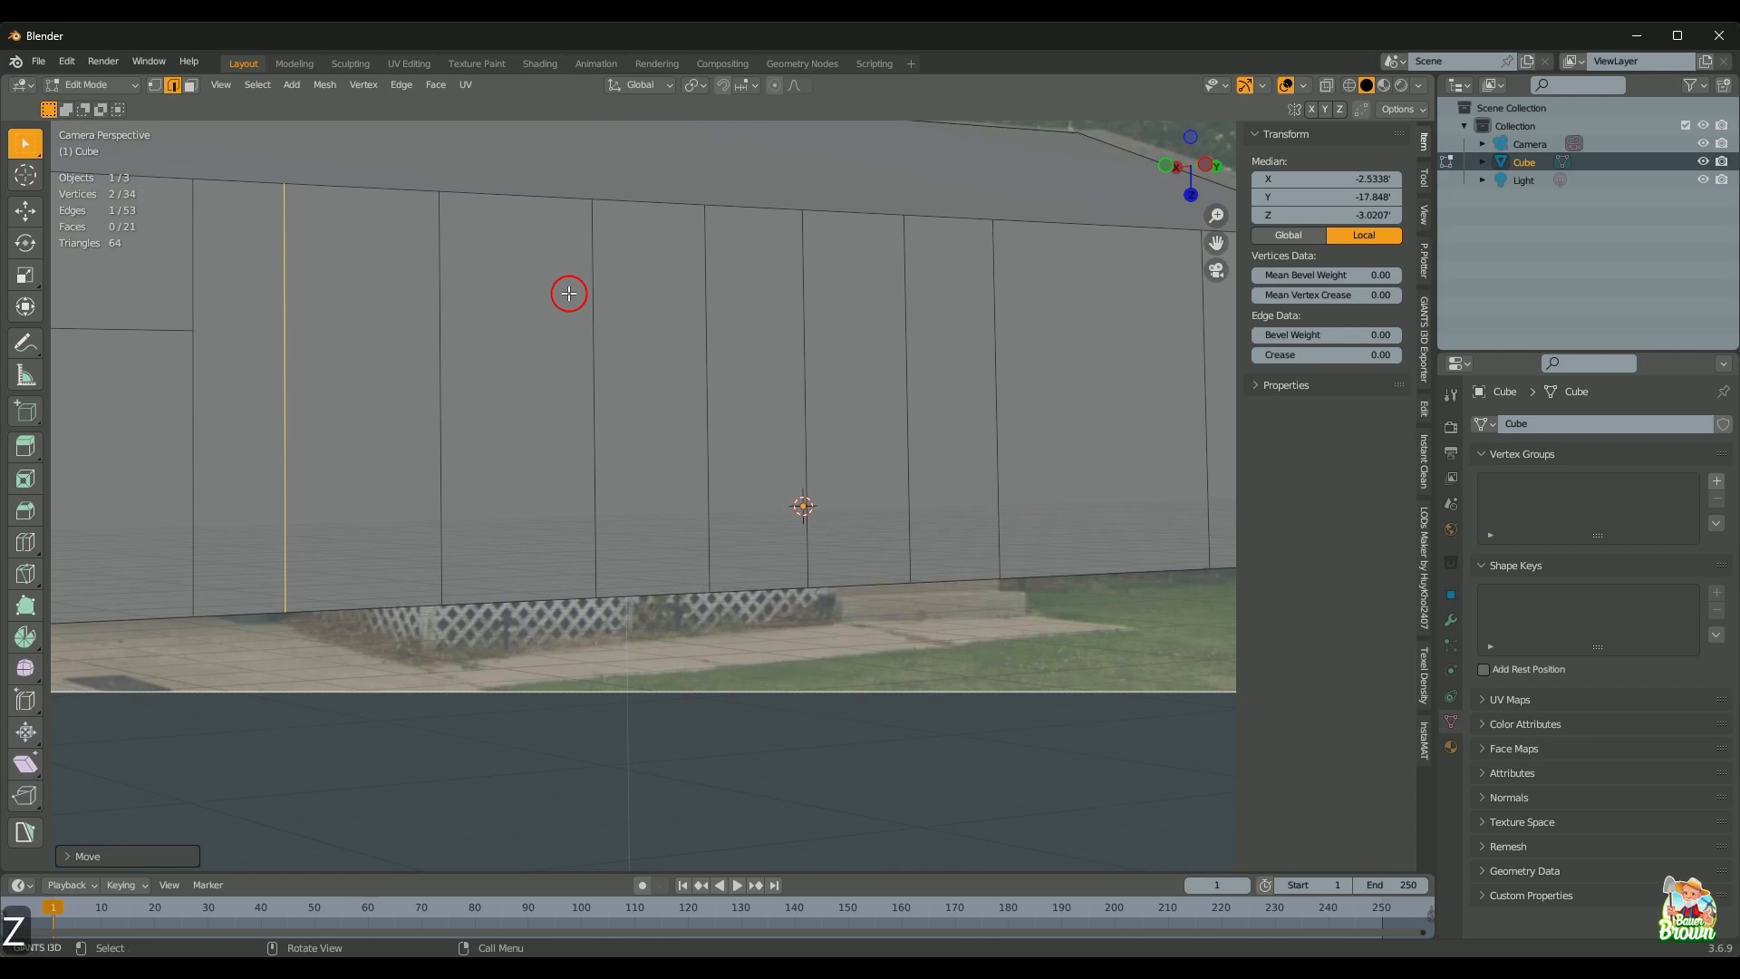
key("shift+z")
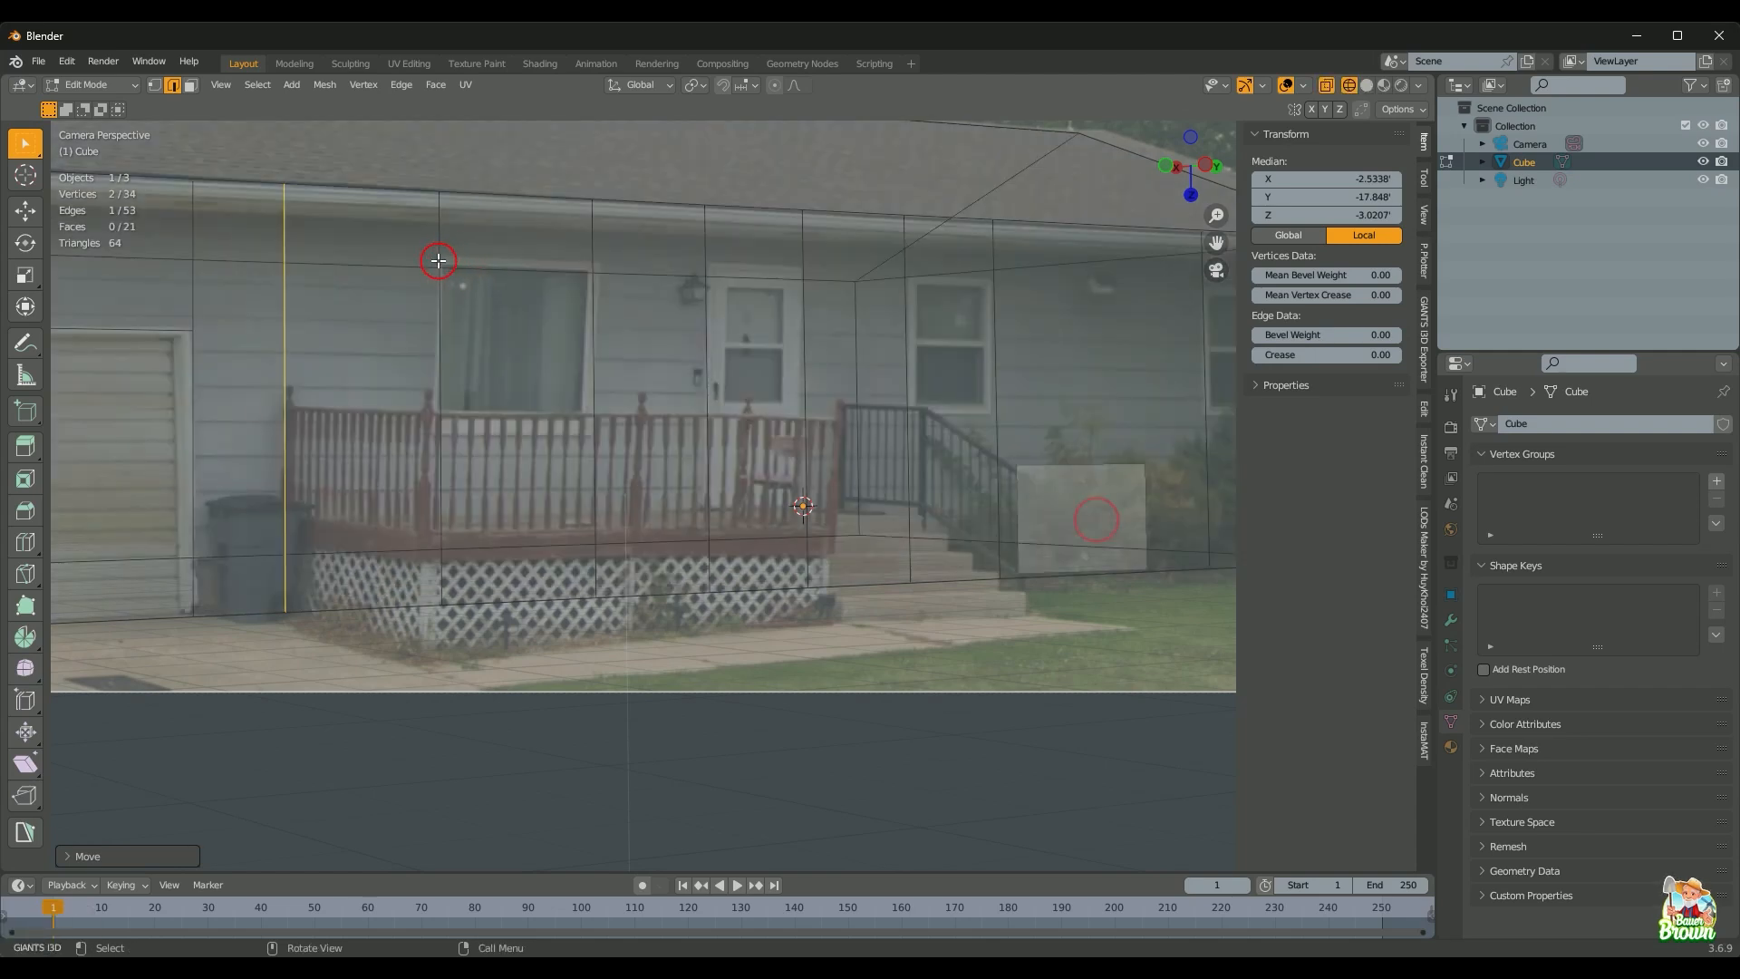
key("k")
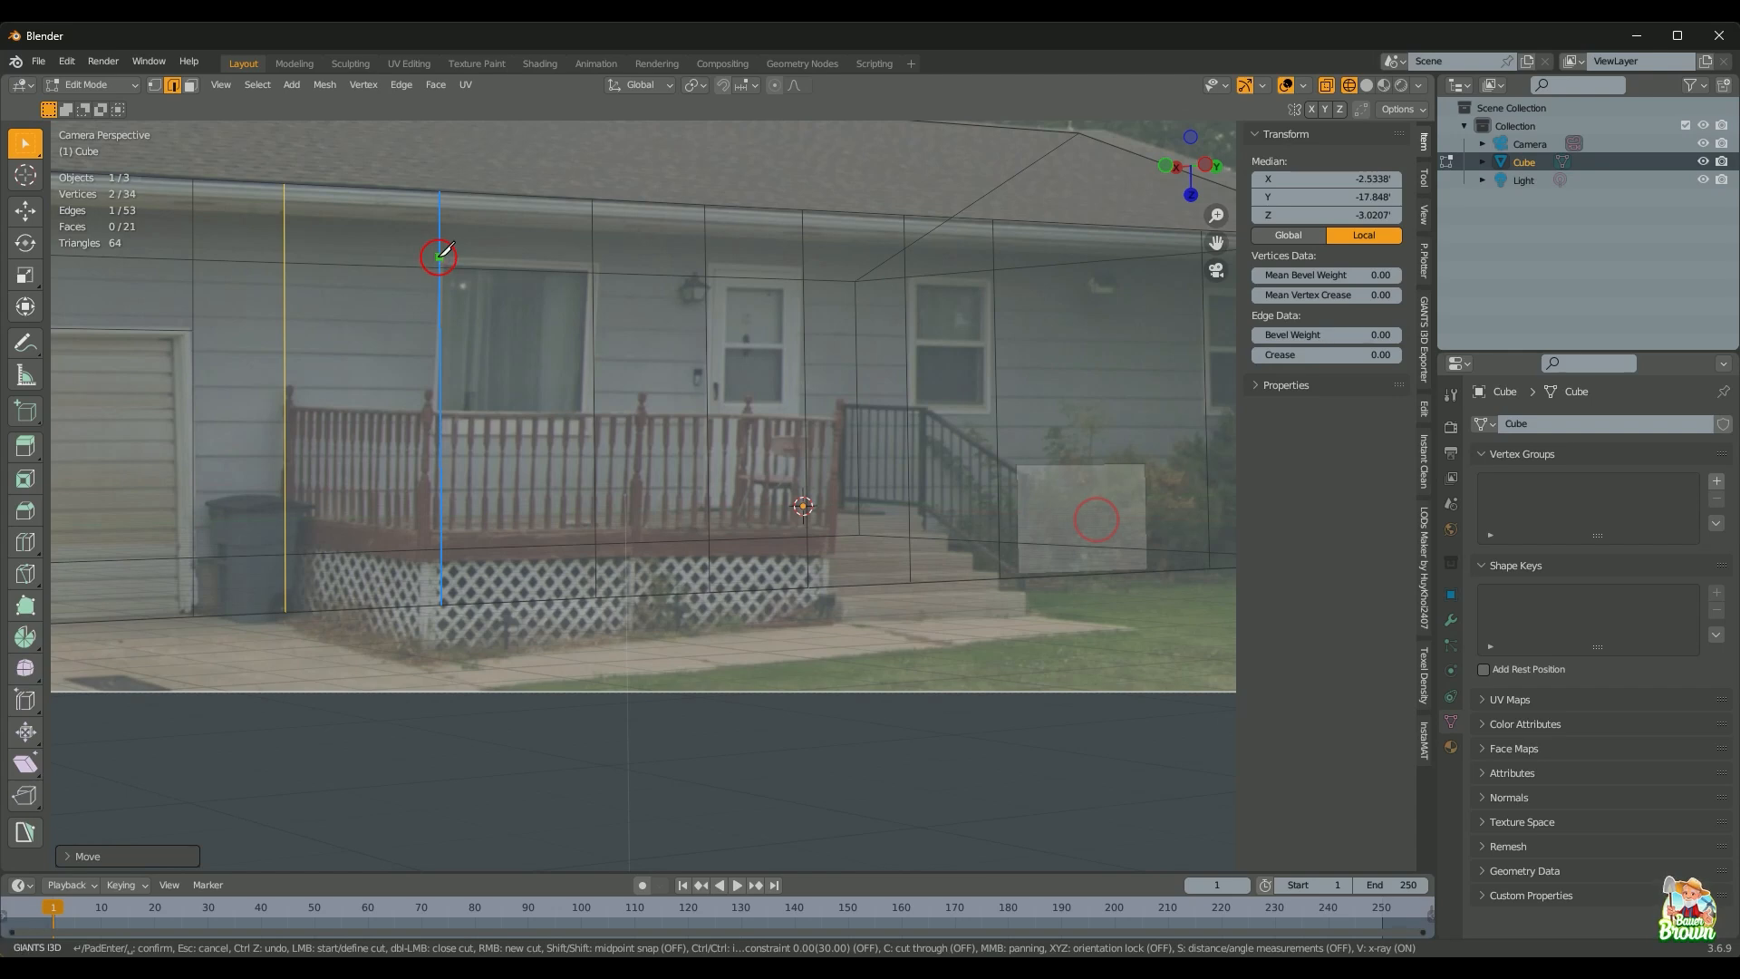
Step: Knife-cut a Y-locked line along the window tops from the porch-side edge to the wall's right end
left_click(440, 258)
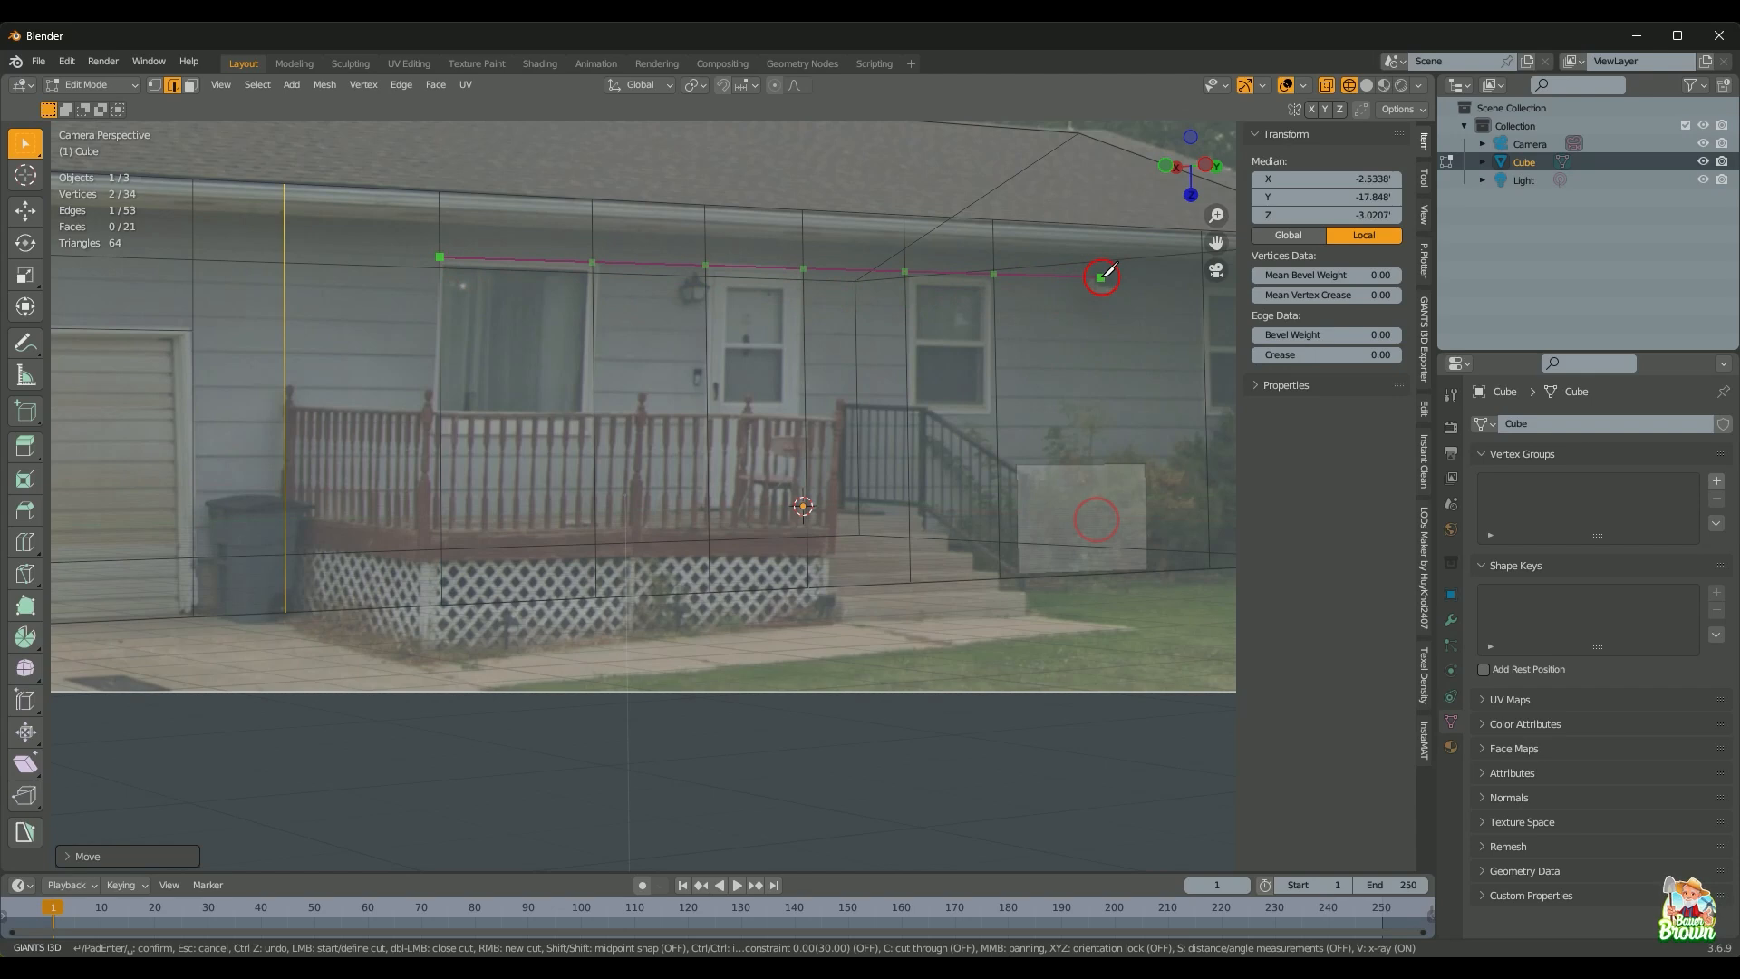
scroll(1101, 277, "down", 2)
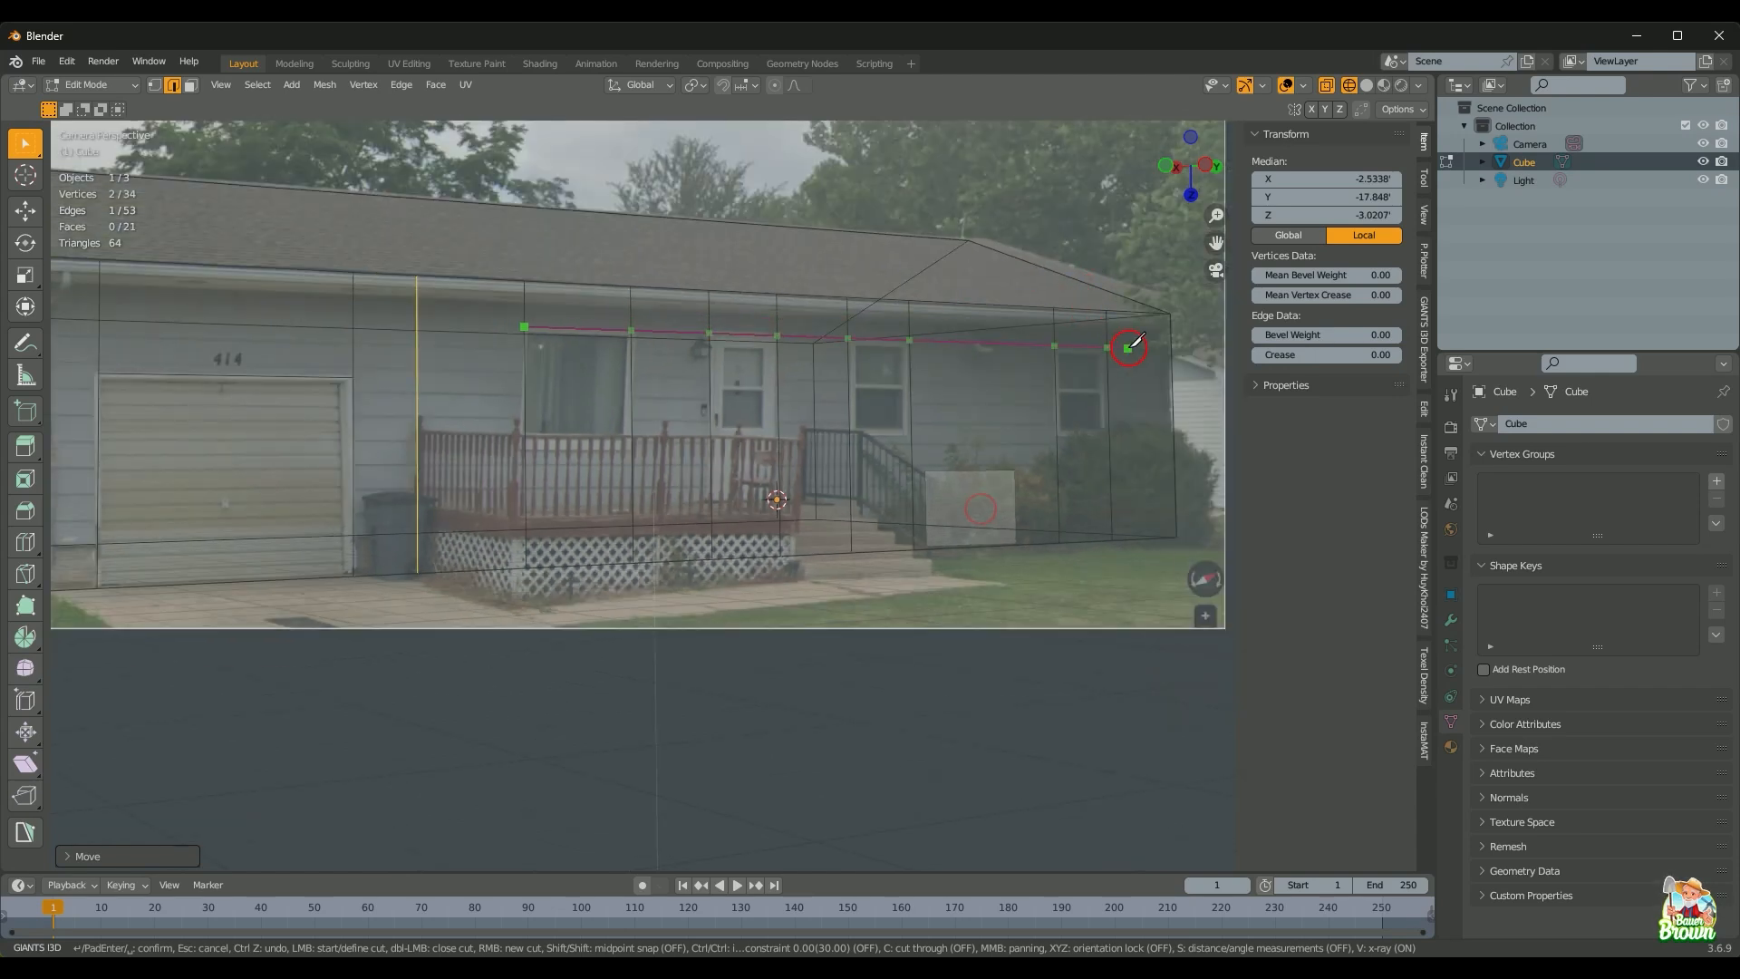
key("y")
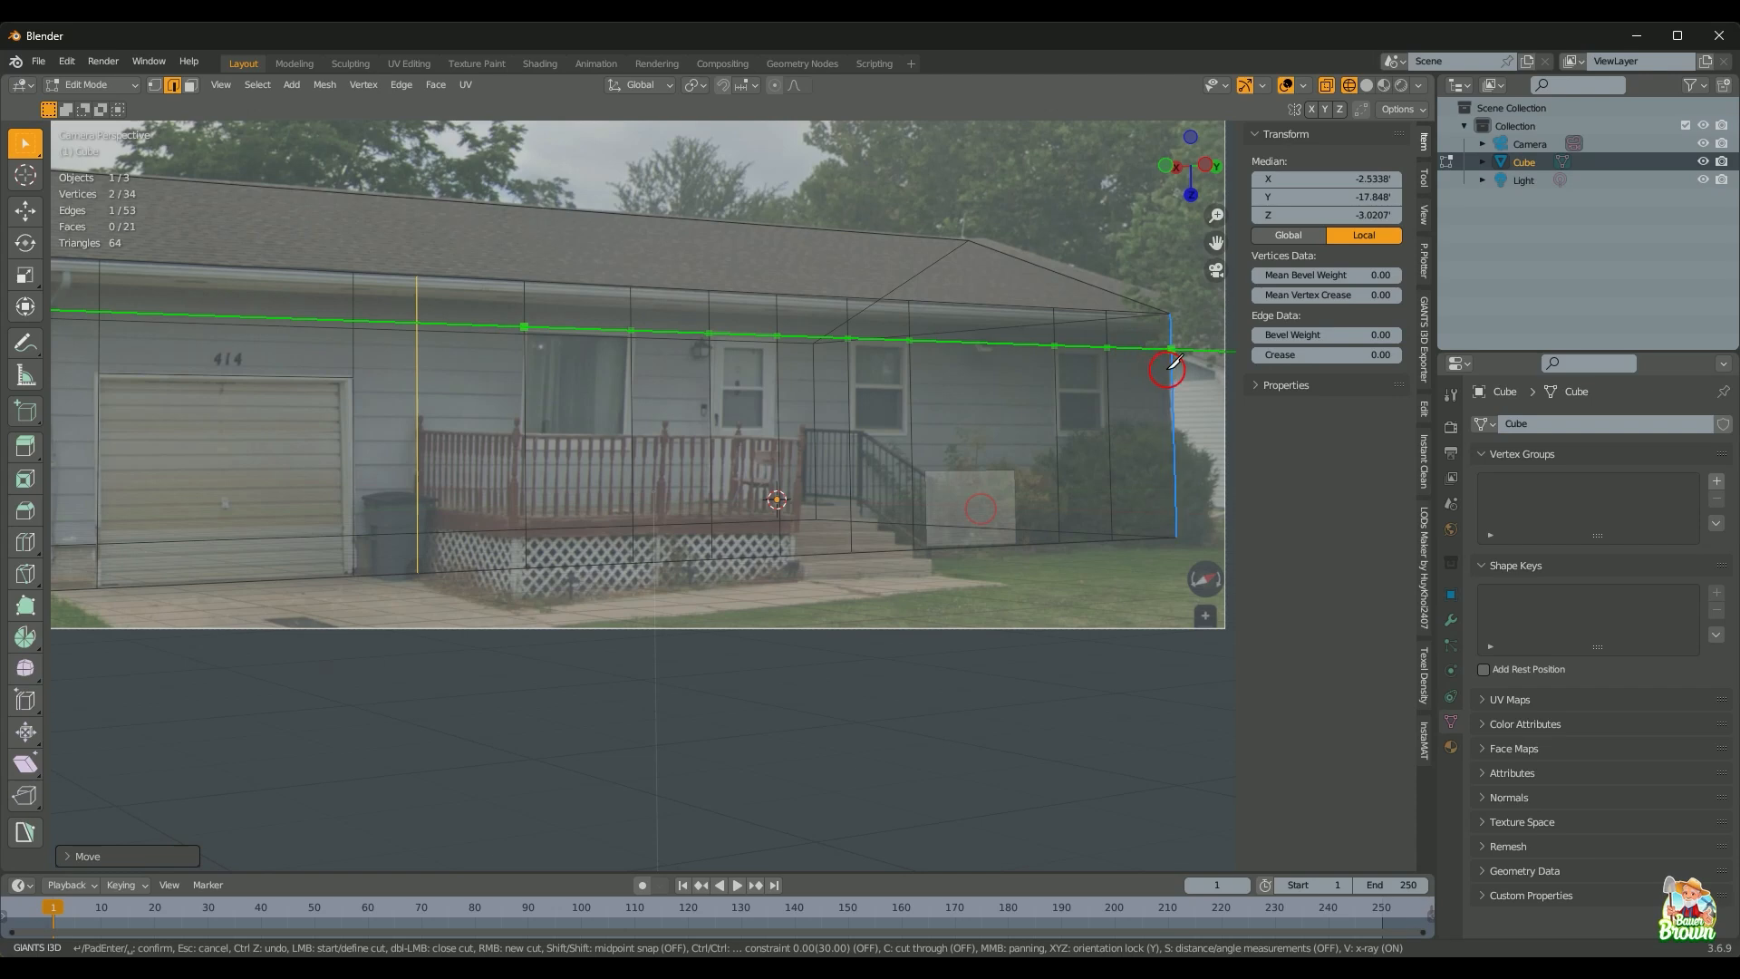
left_click(1171, 363)
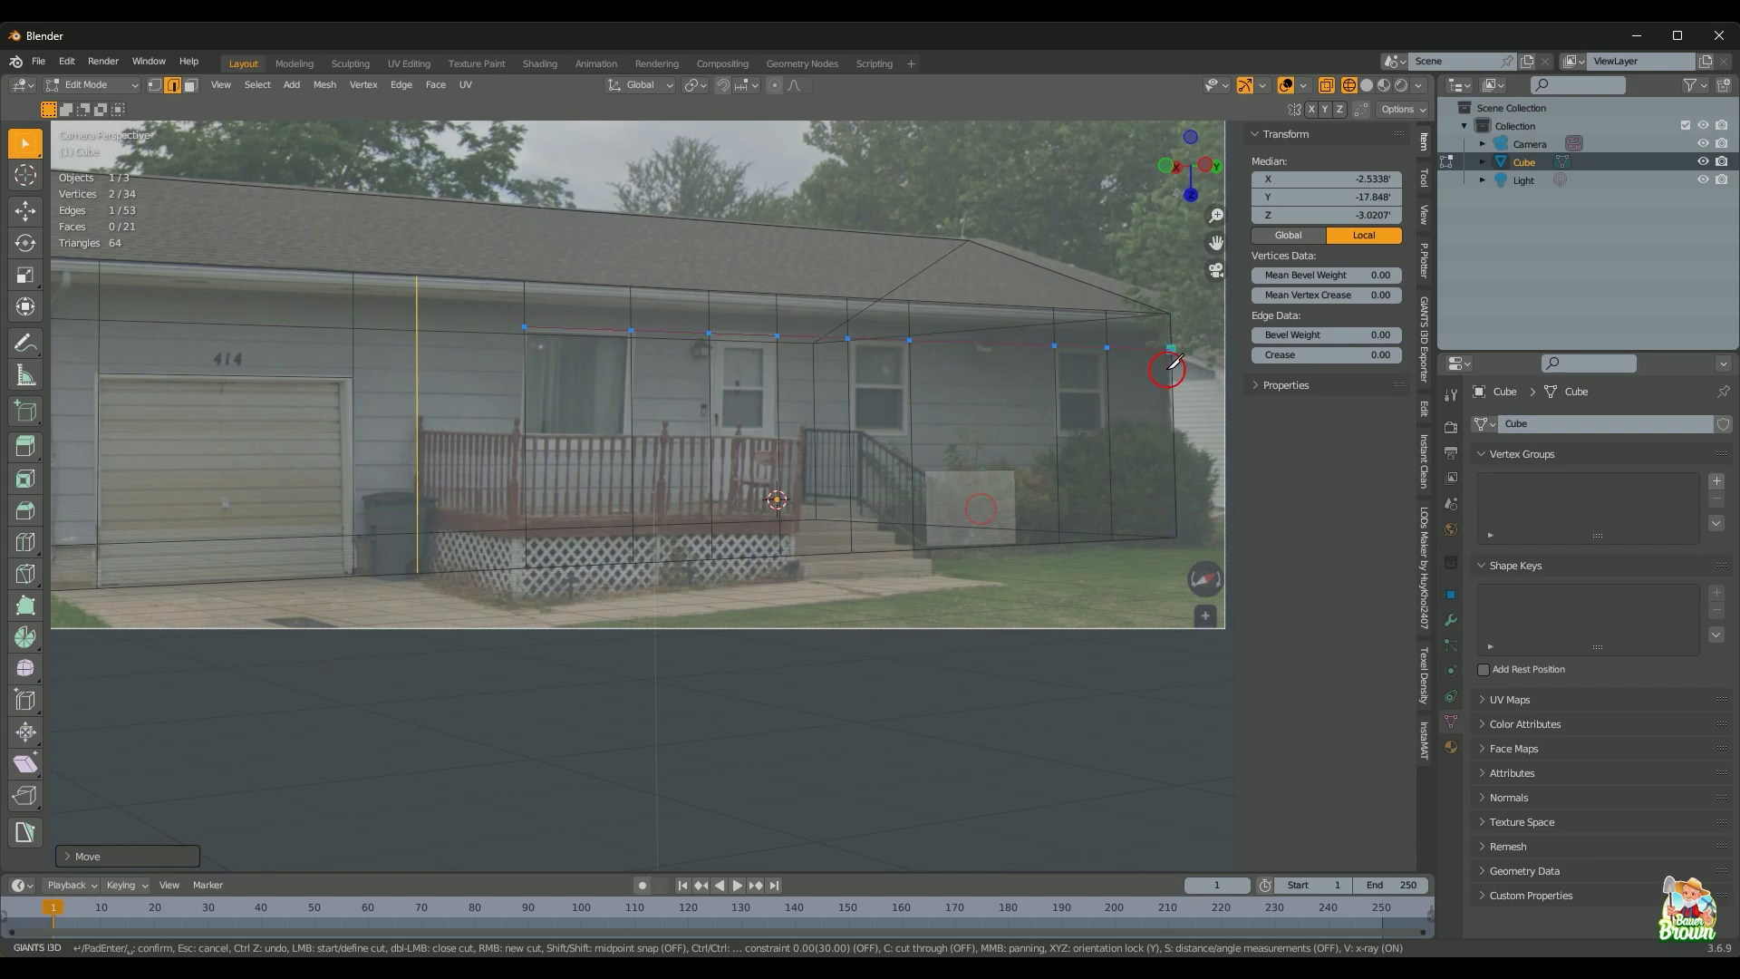
key("Return")
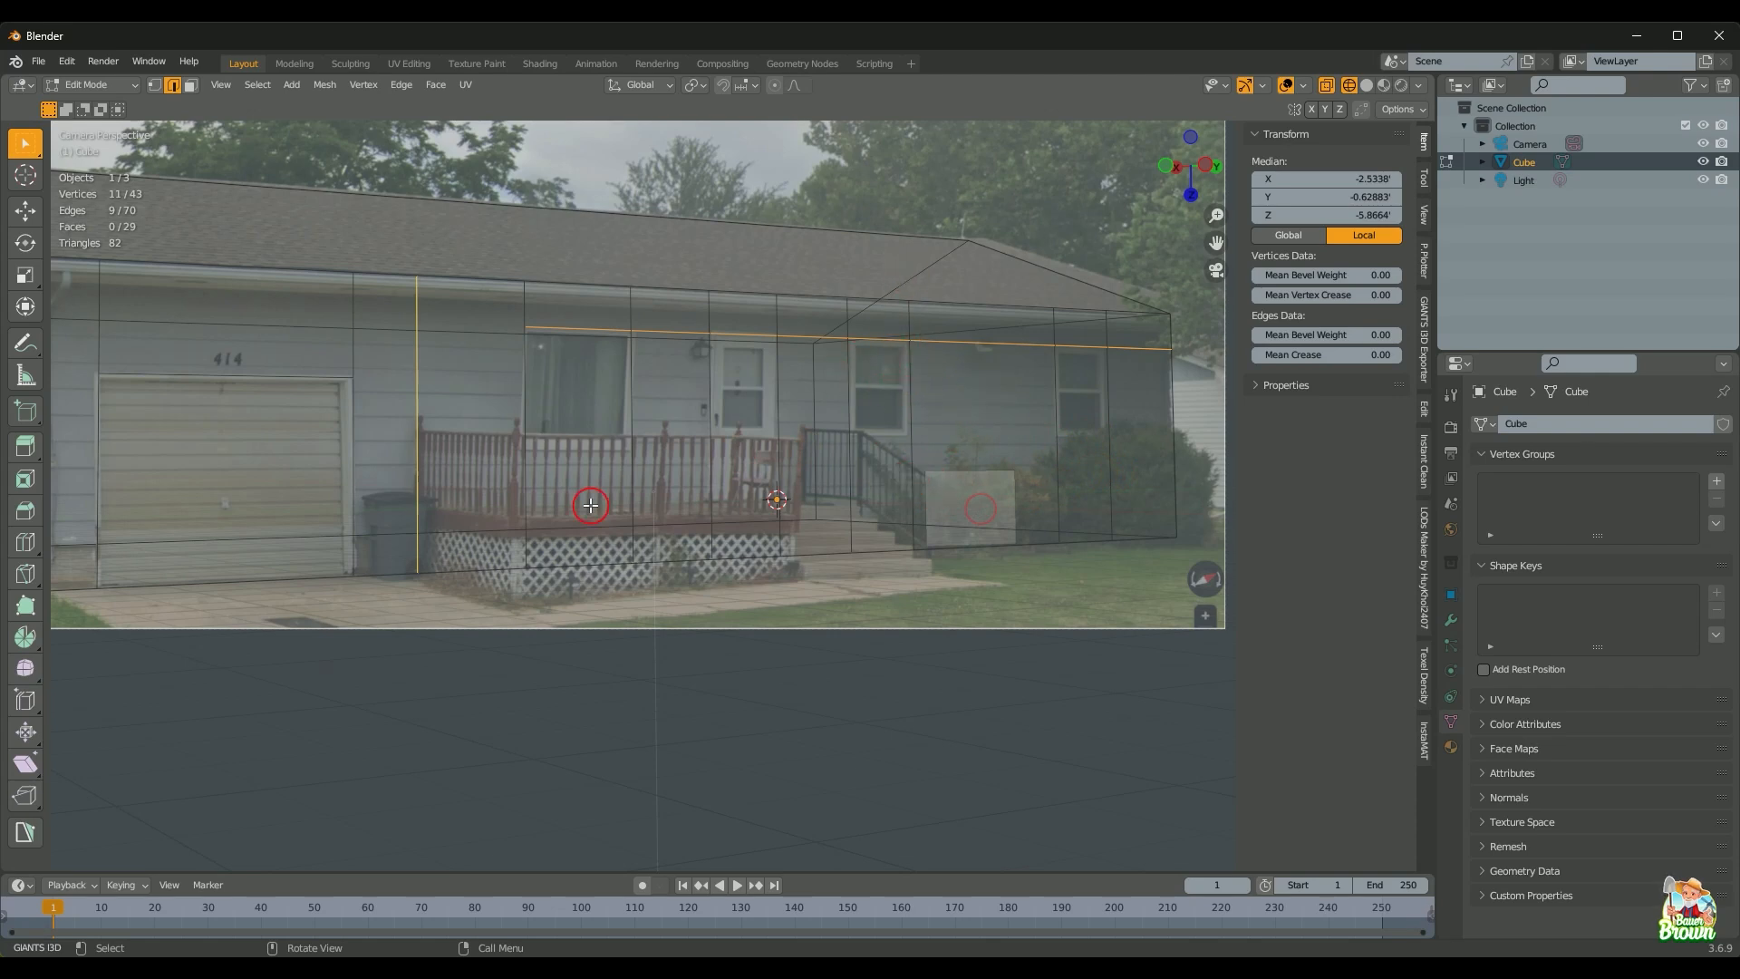
Step: Knife-cut a Y-locked line from the left wall edge to the right edge at porch-railing height
scroll(589, 505, "up", 2)
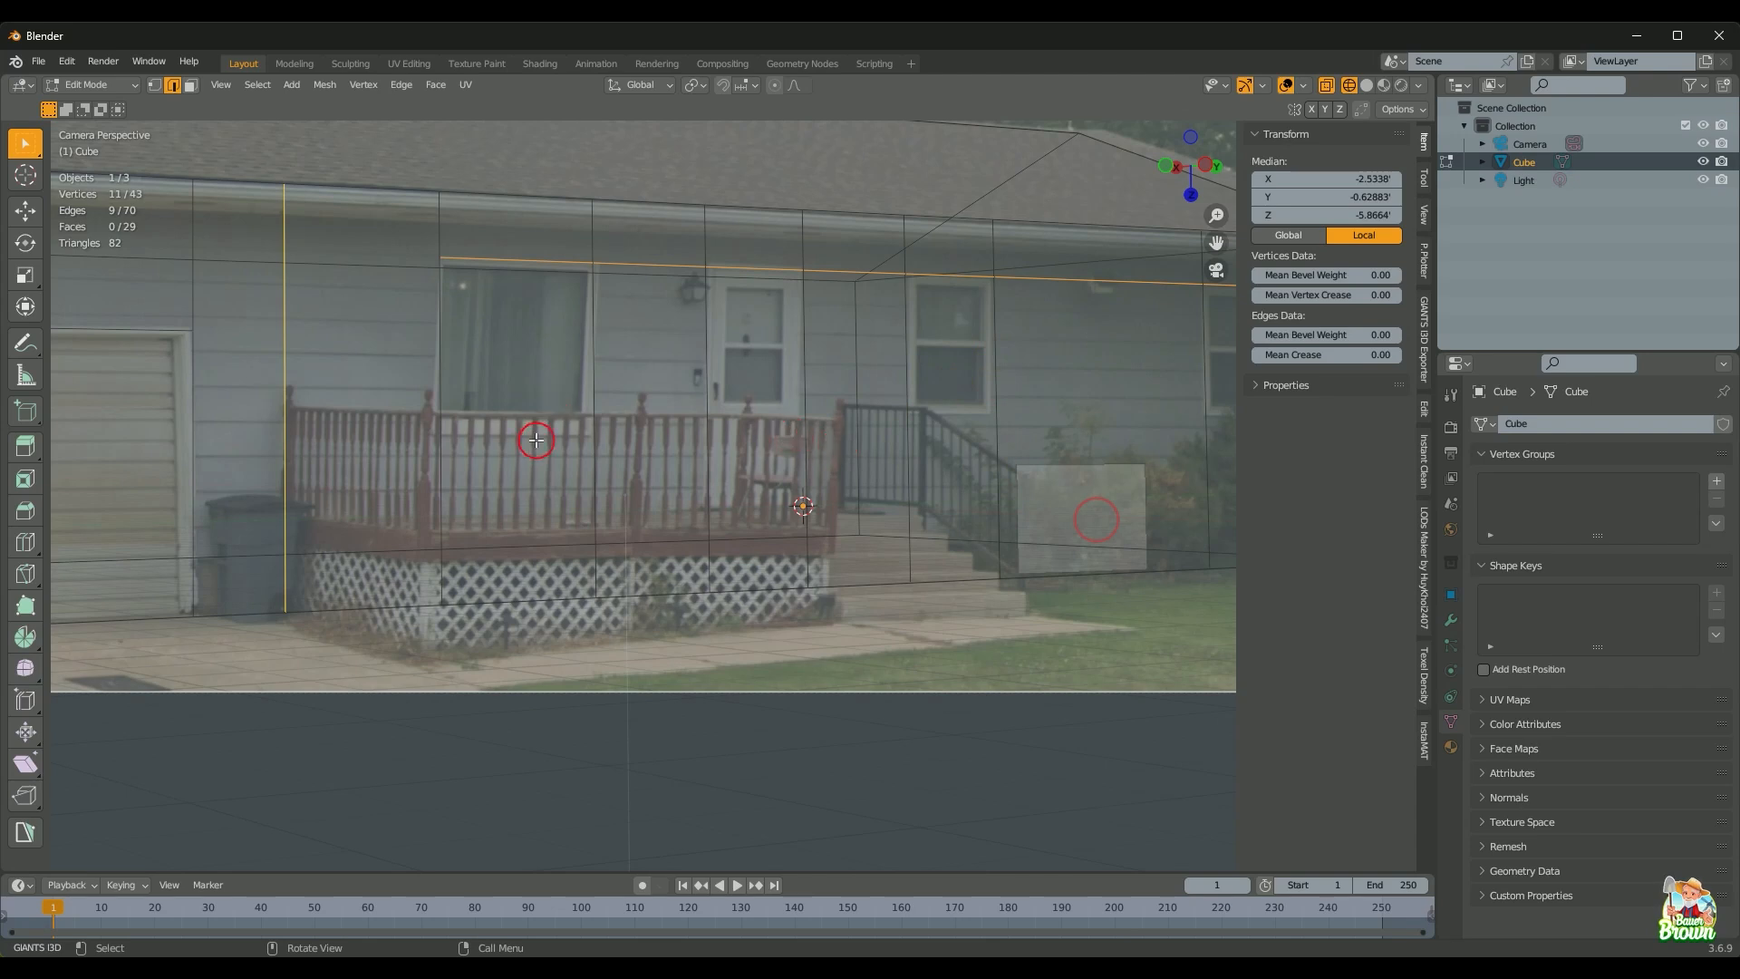
key("k")
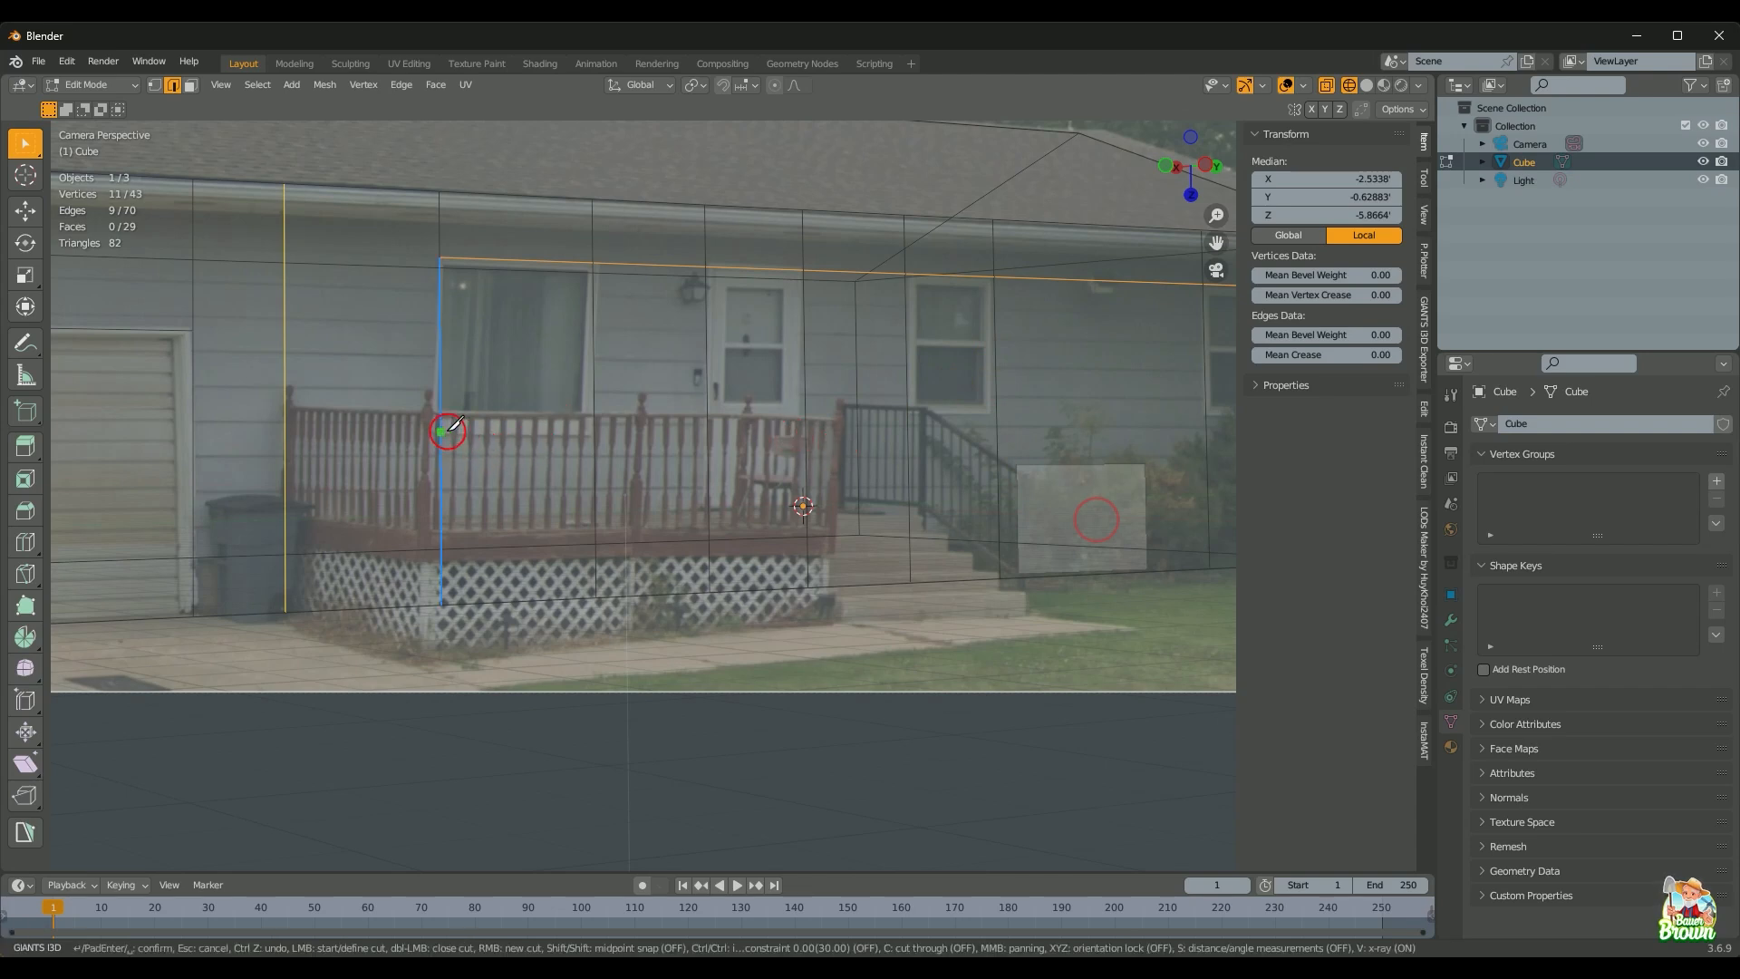
left_click(442, 435)
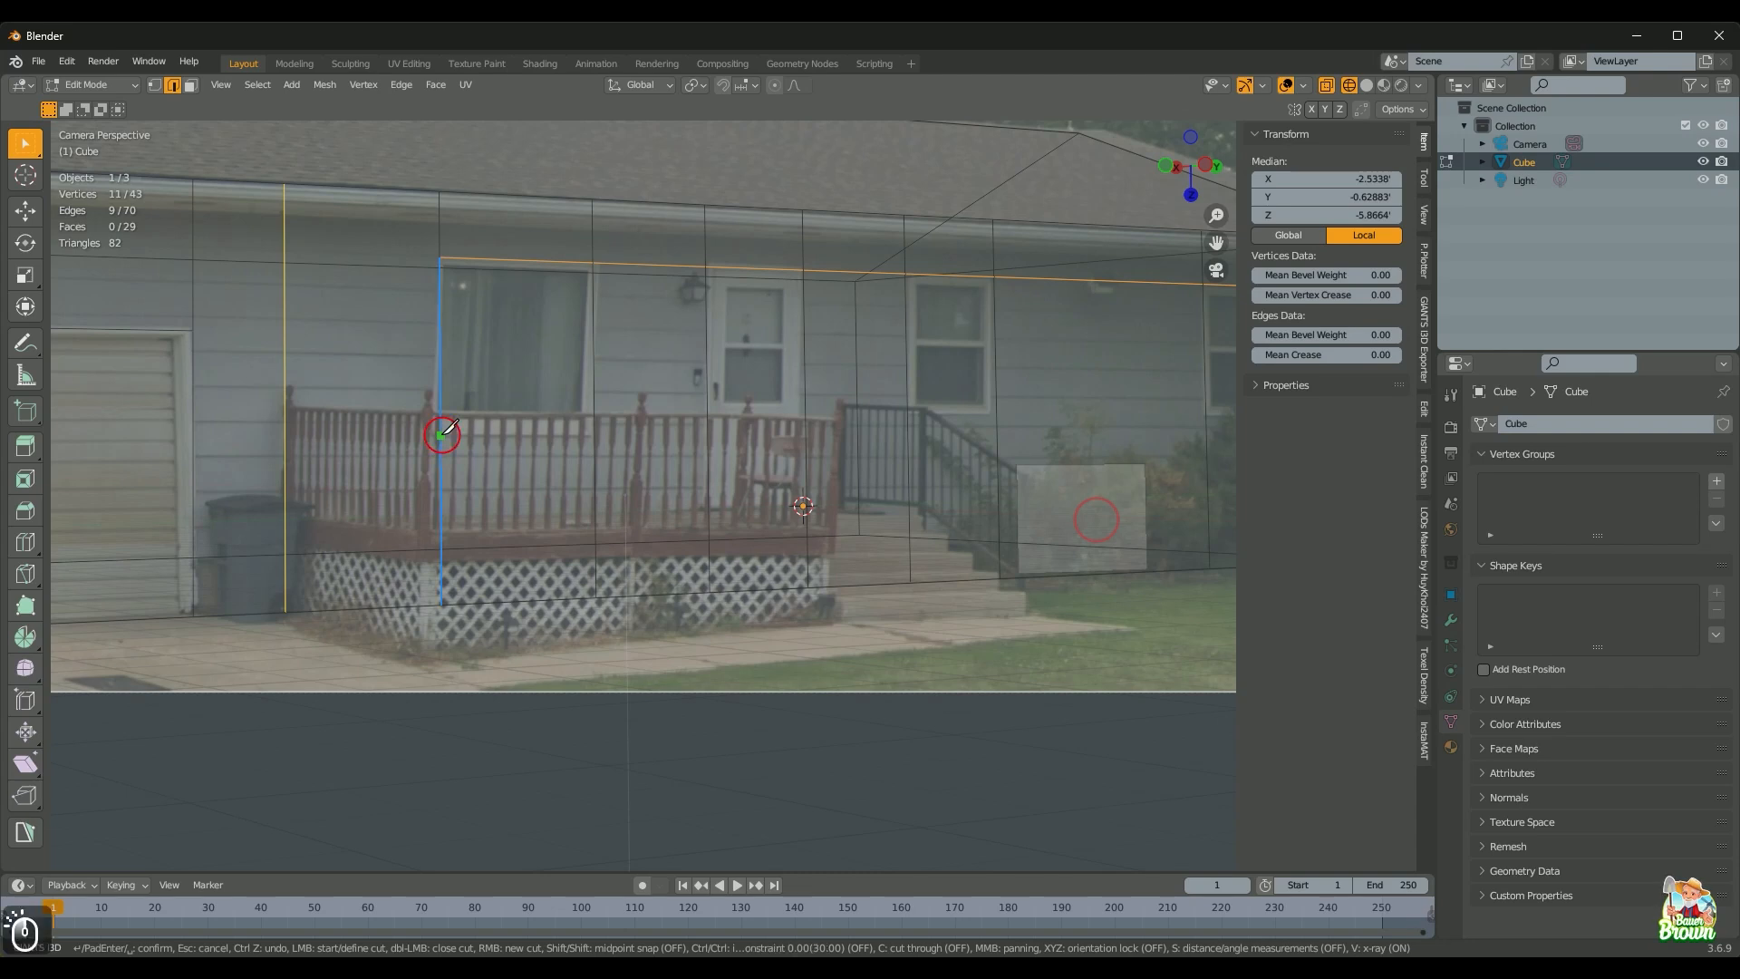
key("shift")
middle_click_drag(1042, 441, 678, 465, "shift")
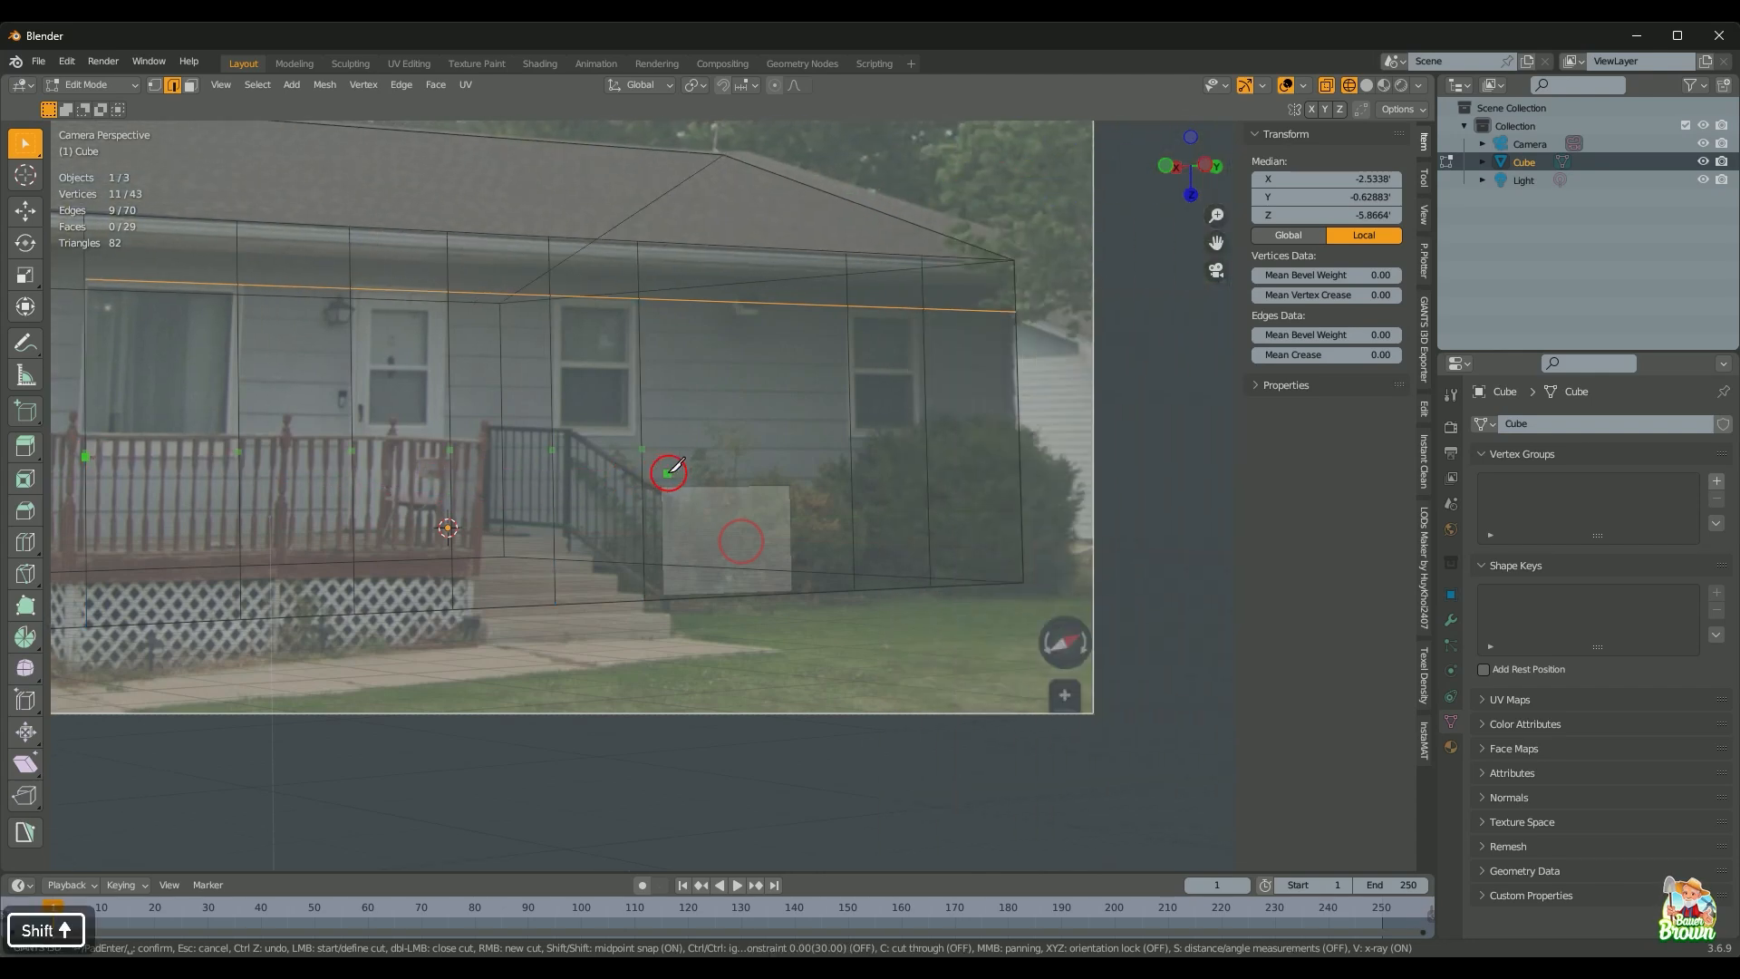
key("y")
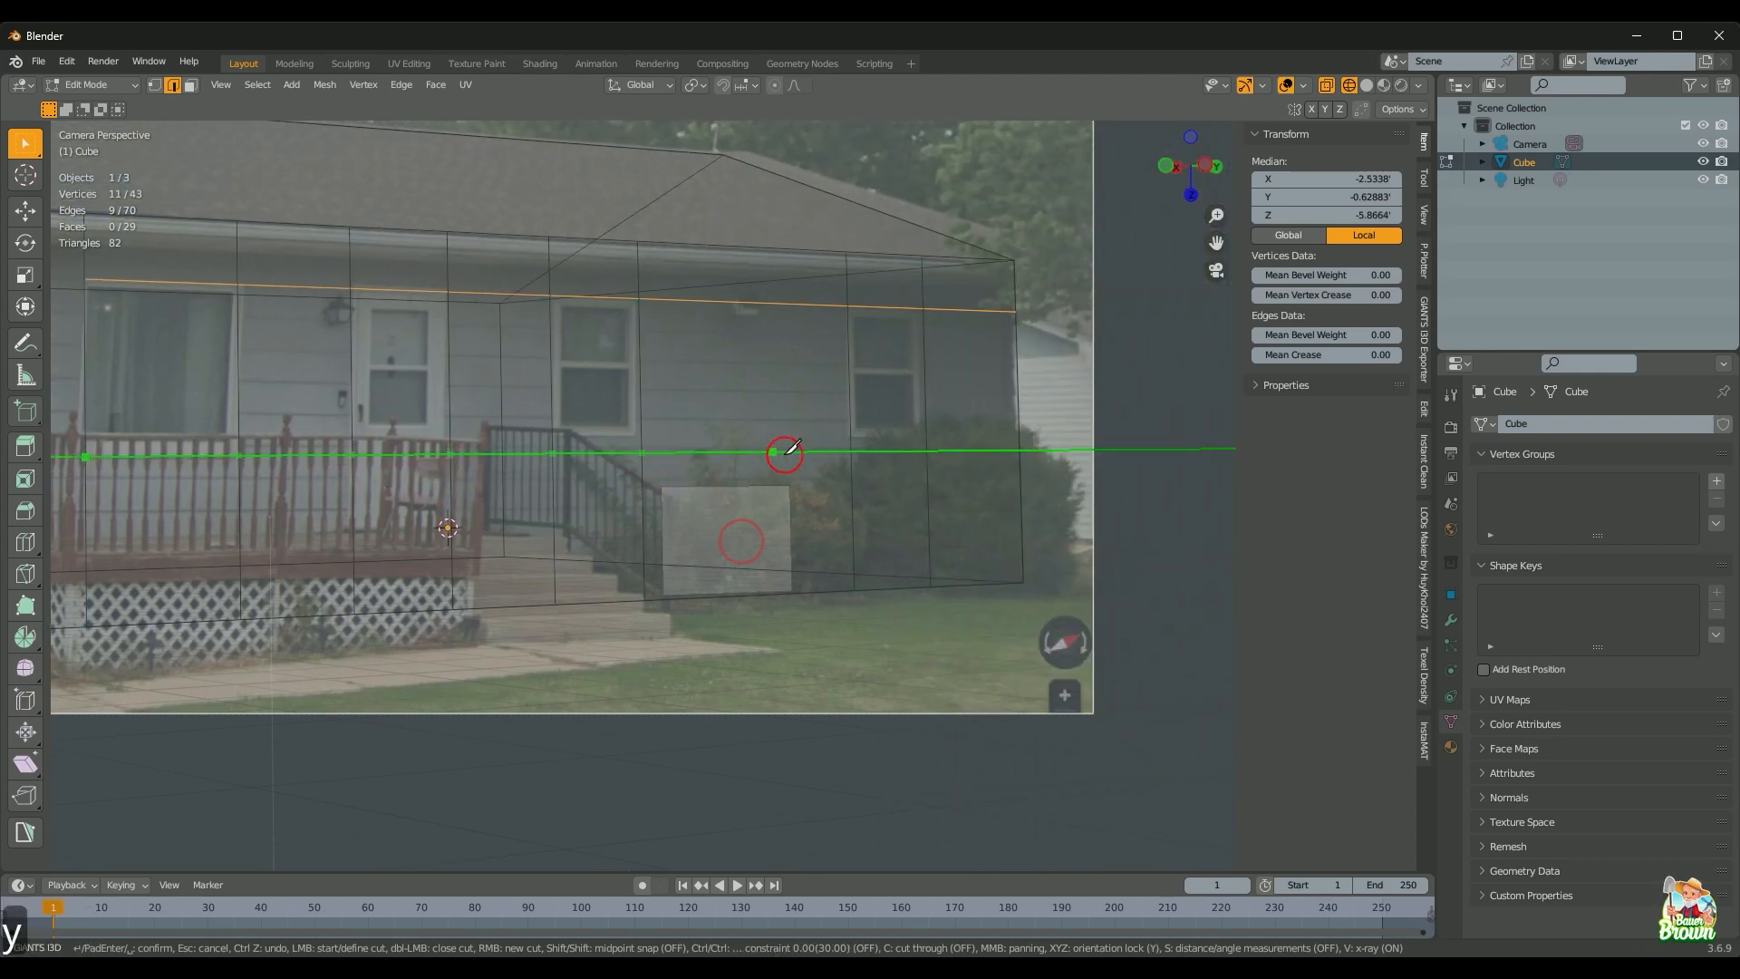
left_click(1013, 478)
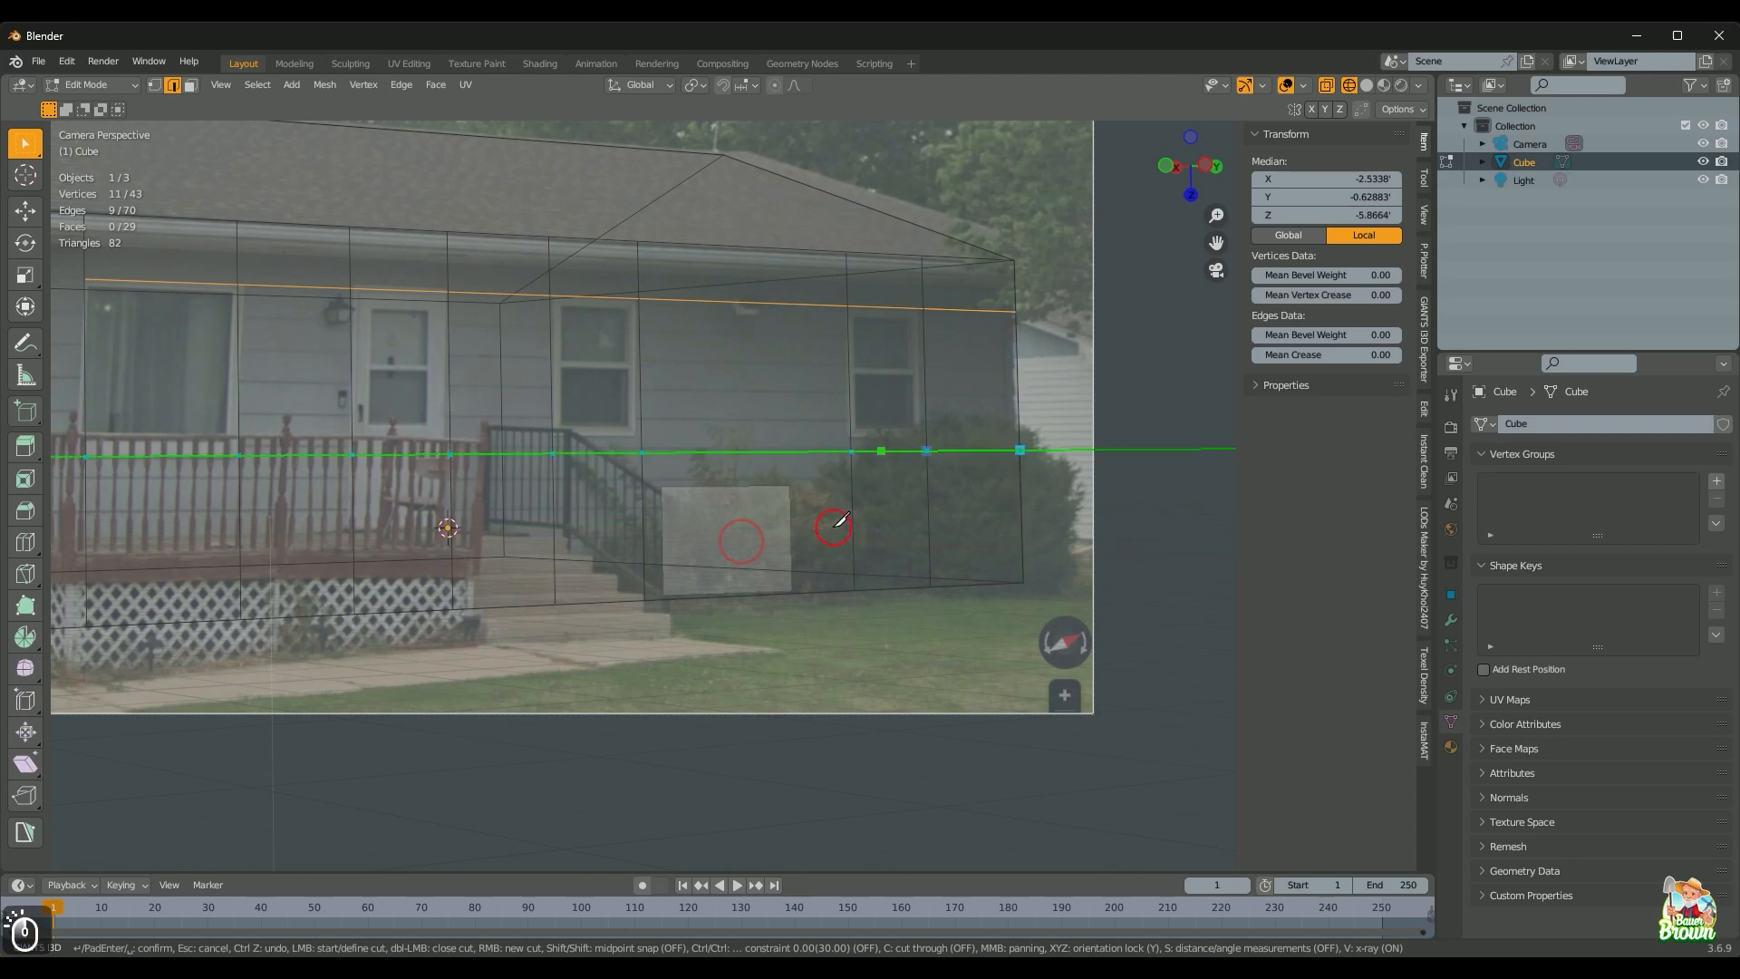
scroll(716, 535, "down", 1)
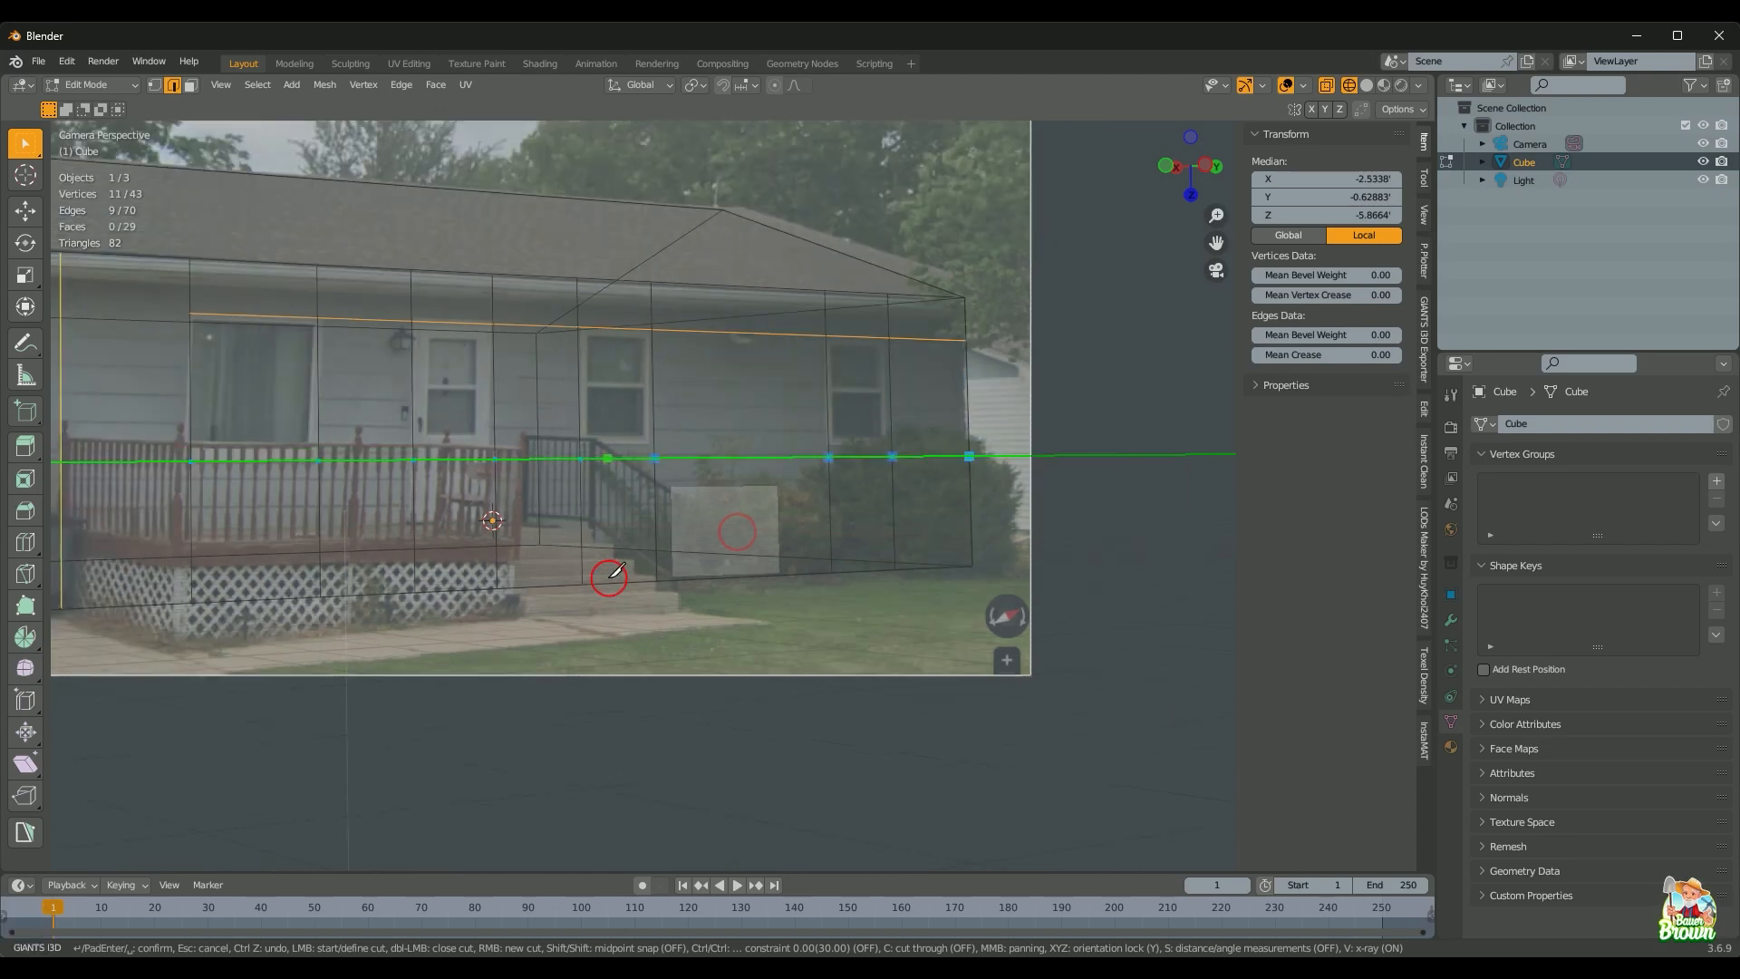
key("Return")
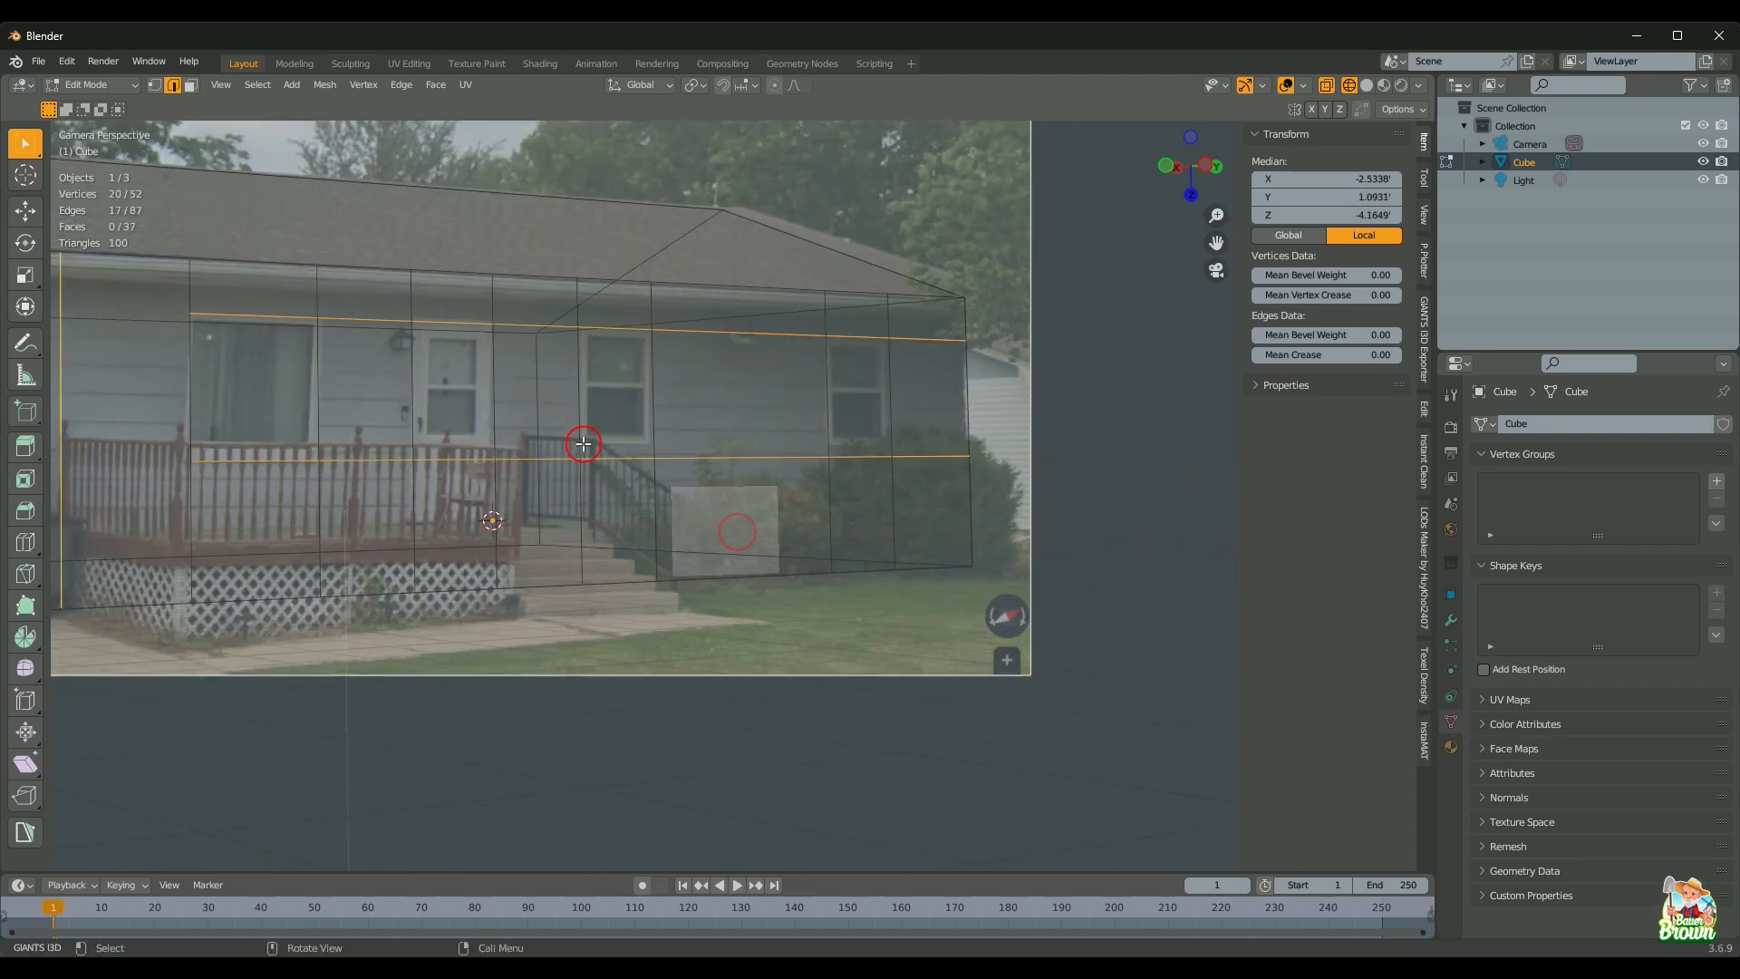
Step: Knife-cut a short Y-locked line from the stair railing to the wall's right corner
key("k")
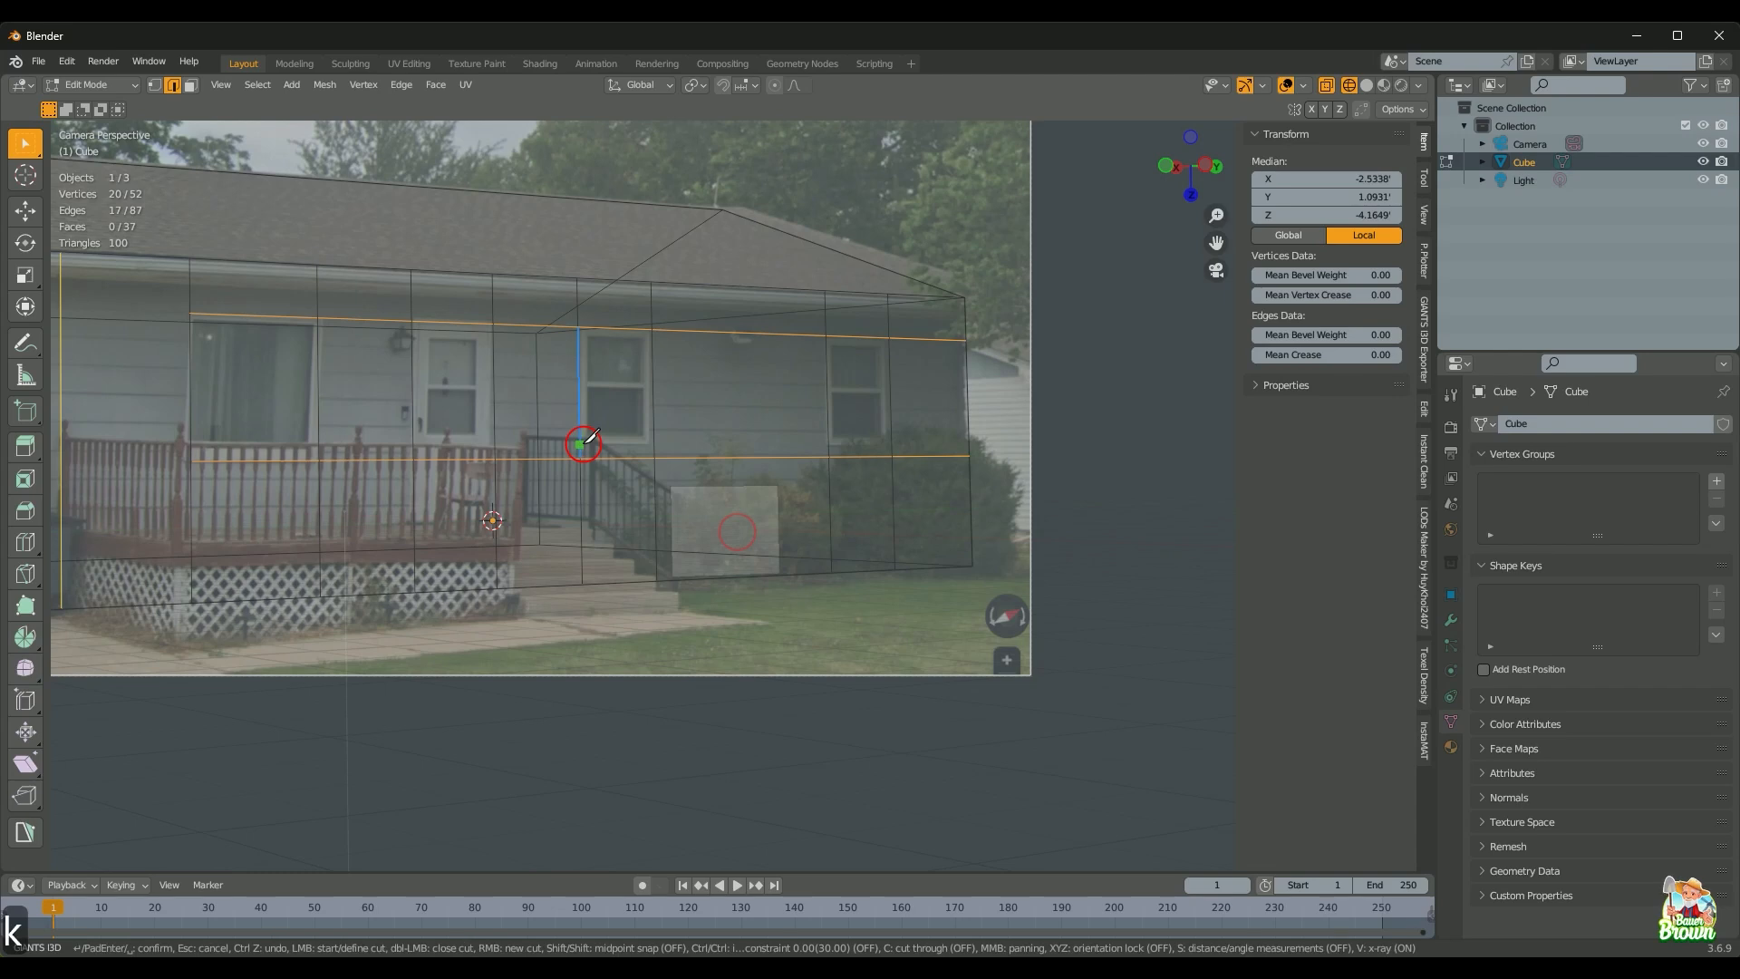
left_click(580, 444)
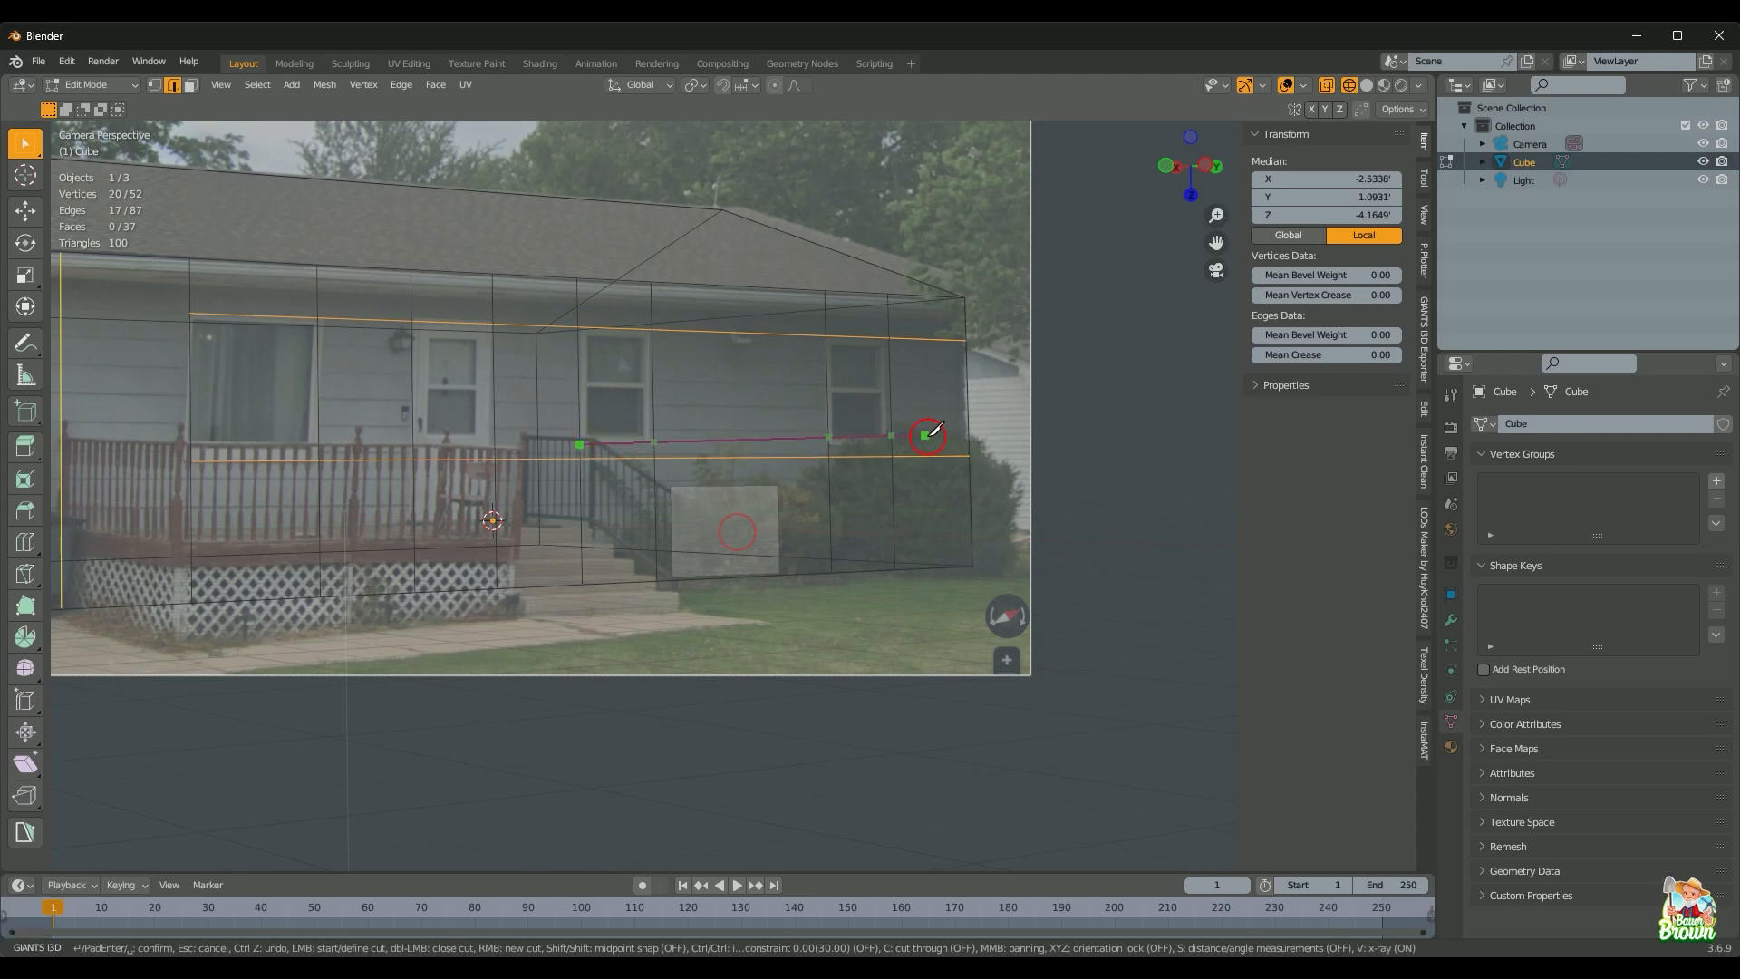
key("y")
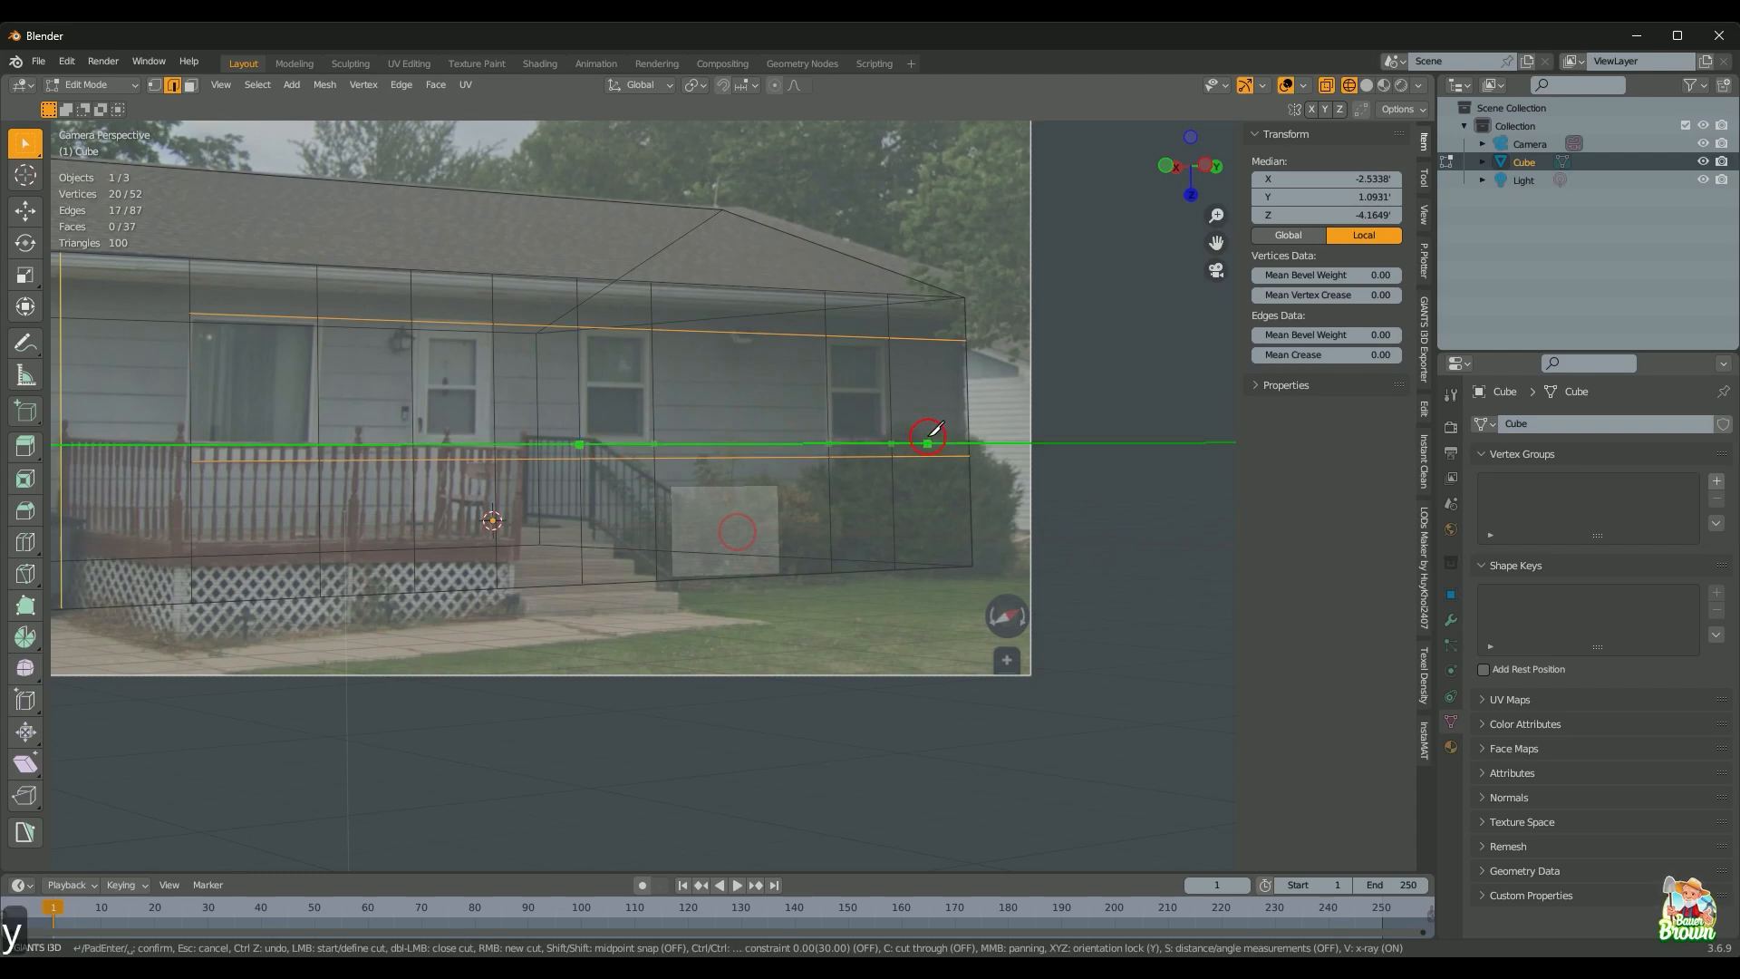
left_click(970, 445)
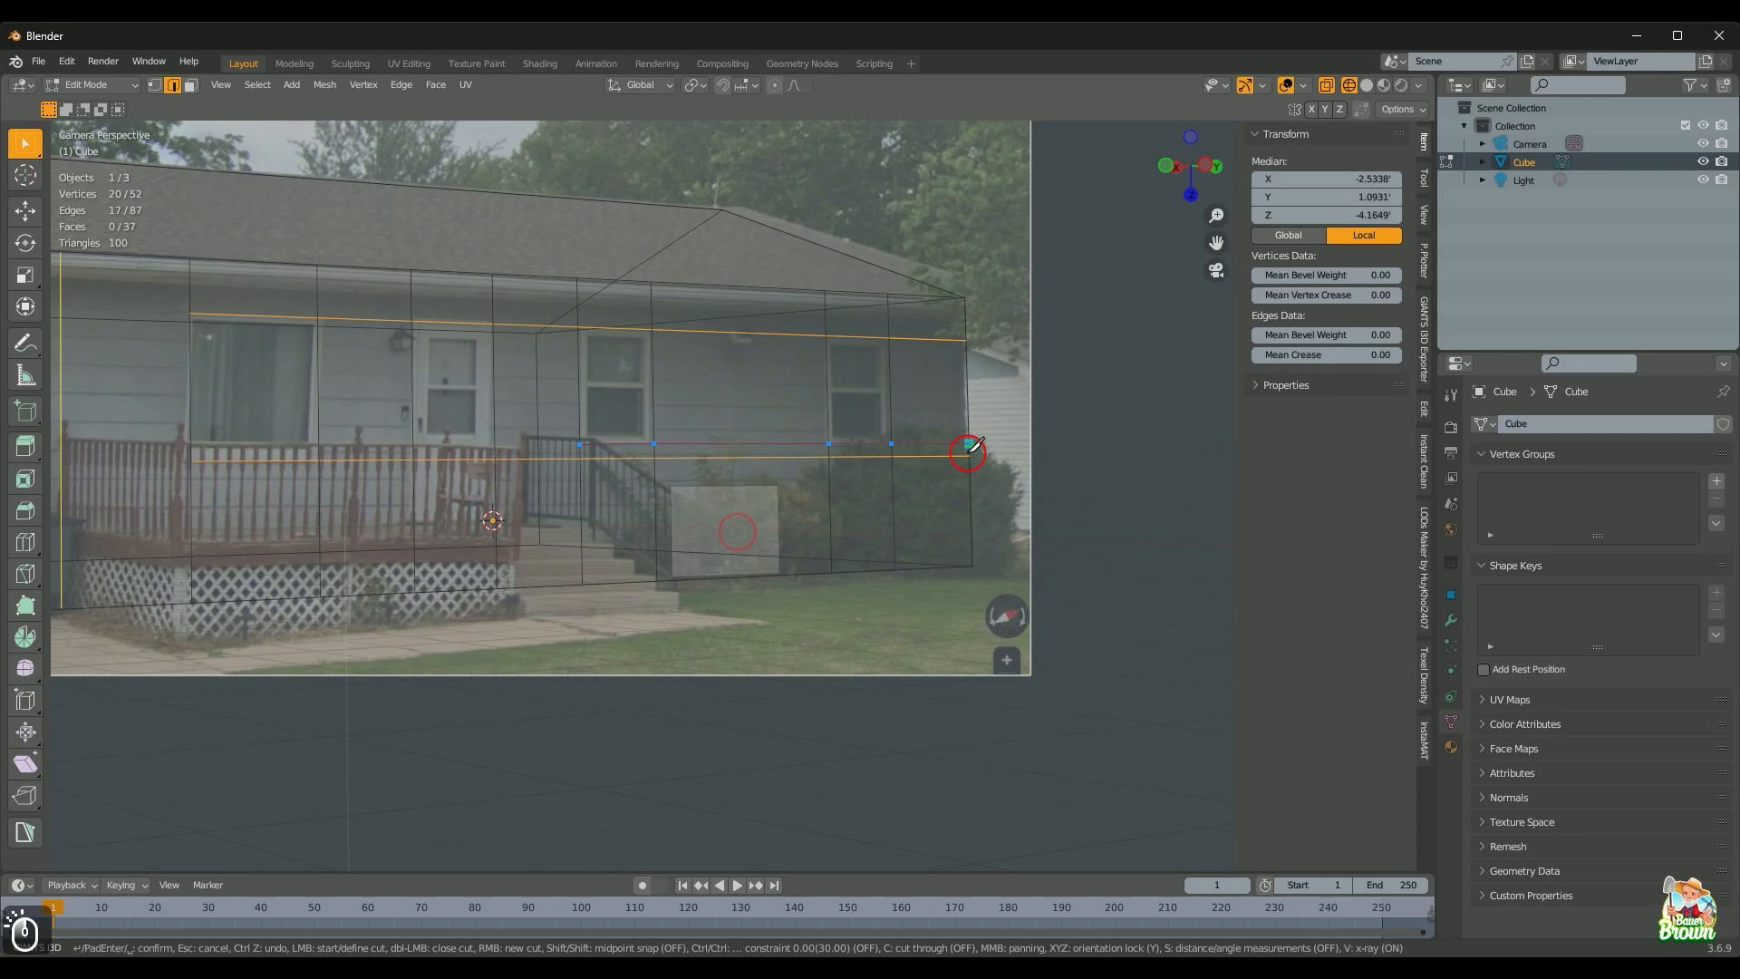
key("Return")
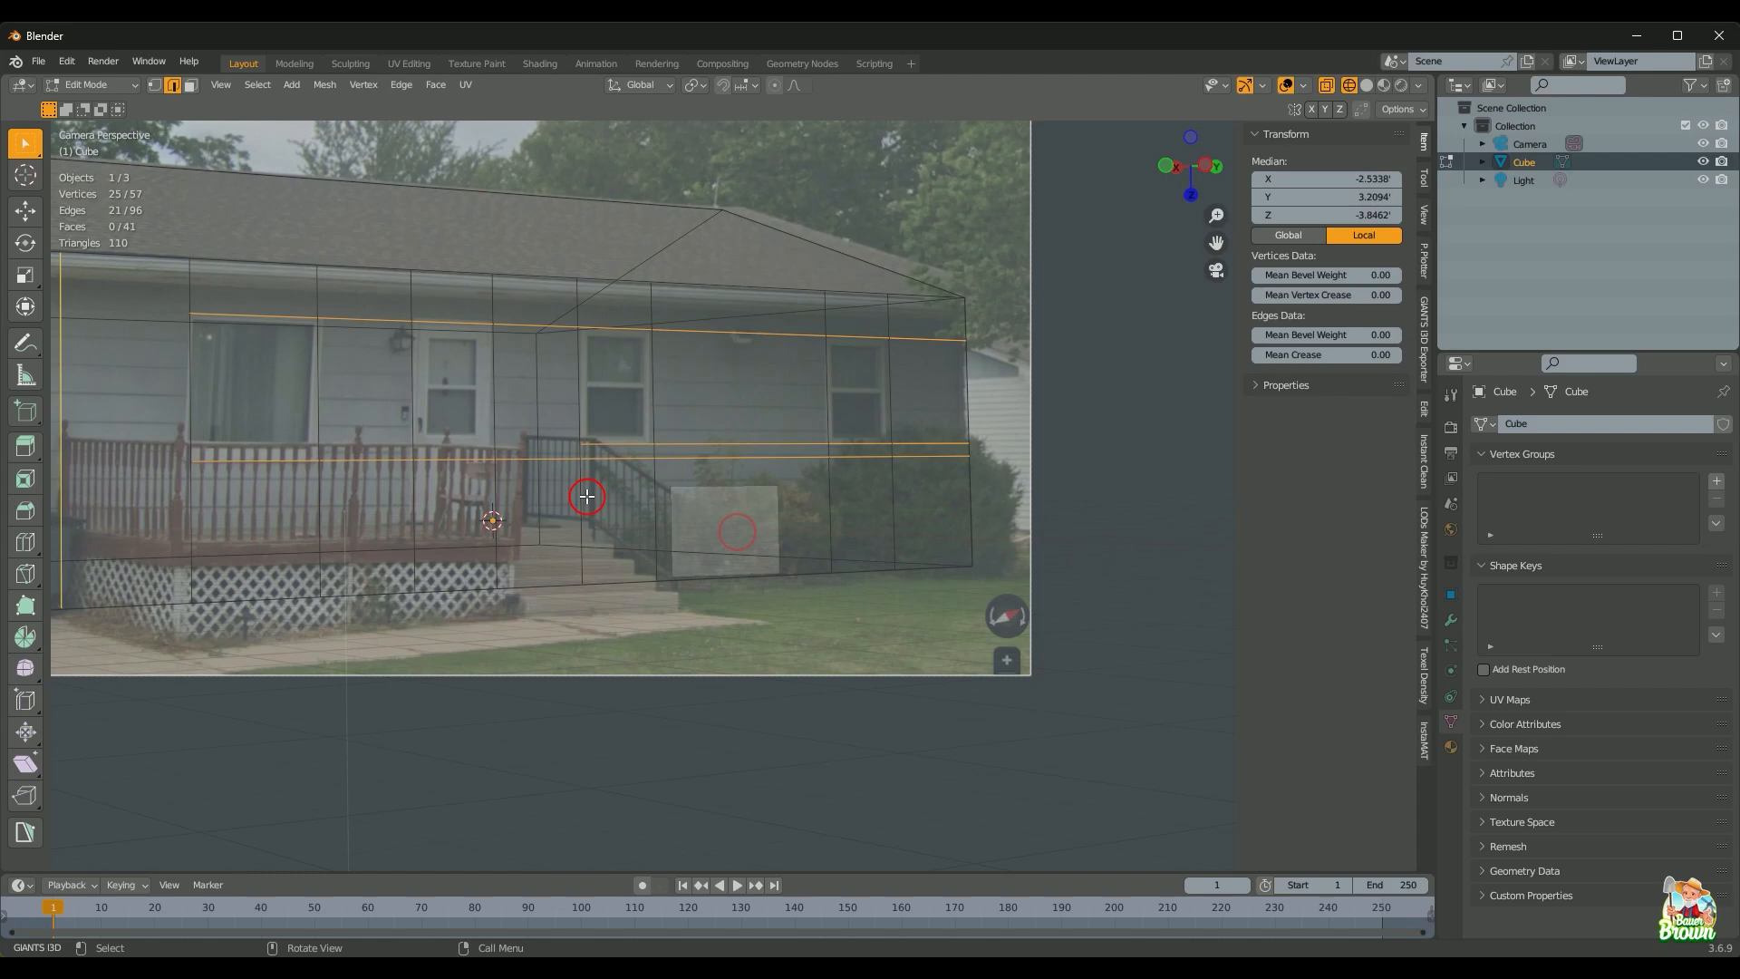
Step: Dissolve the door's bottom edge on the front wall
scroll(590, 496, "up", 1)
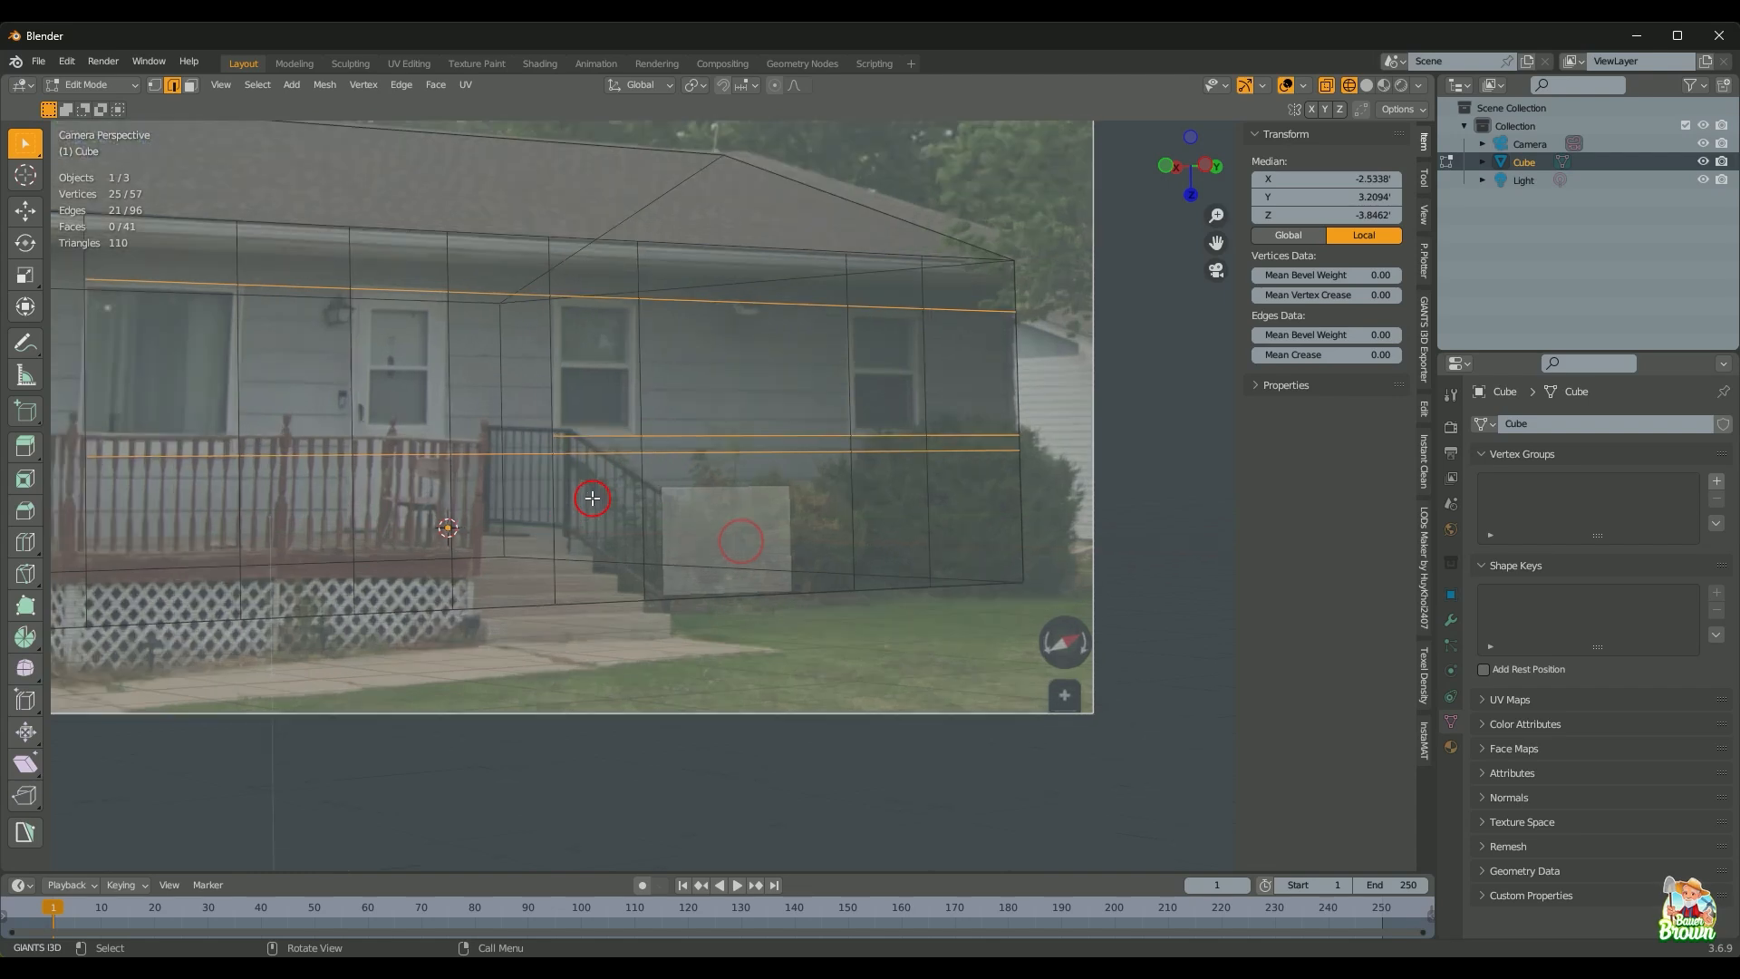
key("3")
left_click(406, 376)
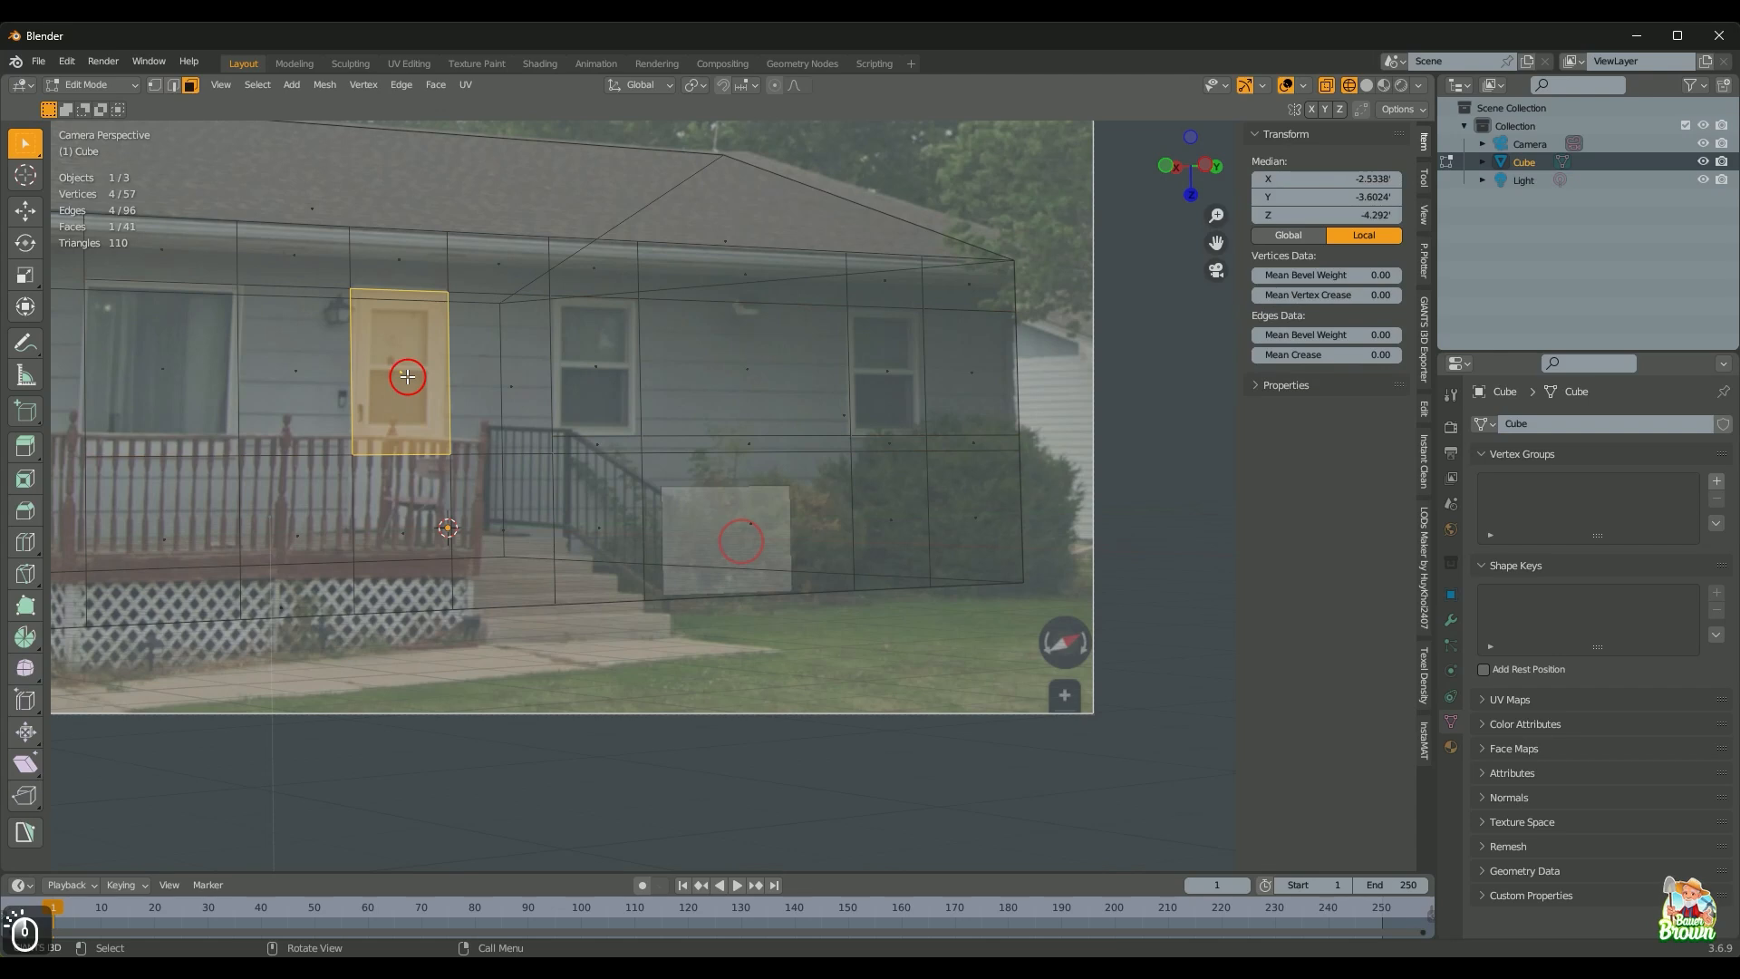
key("2")
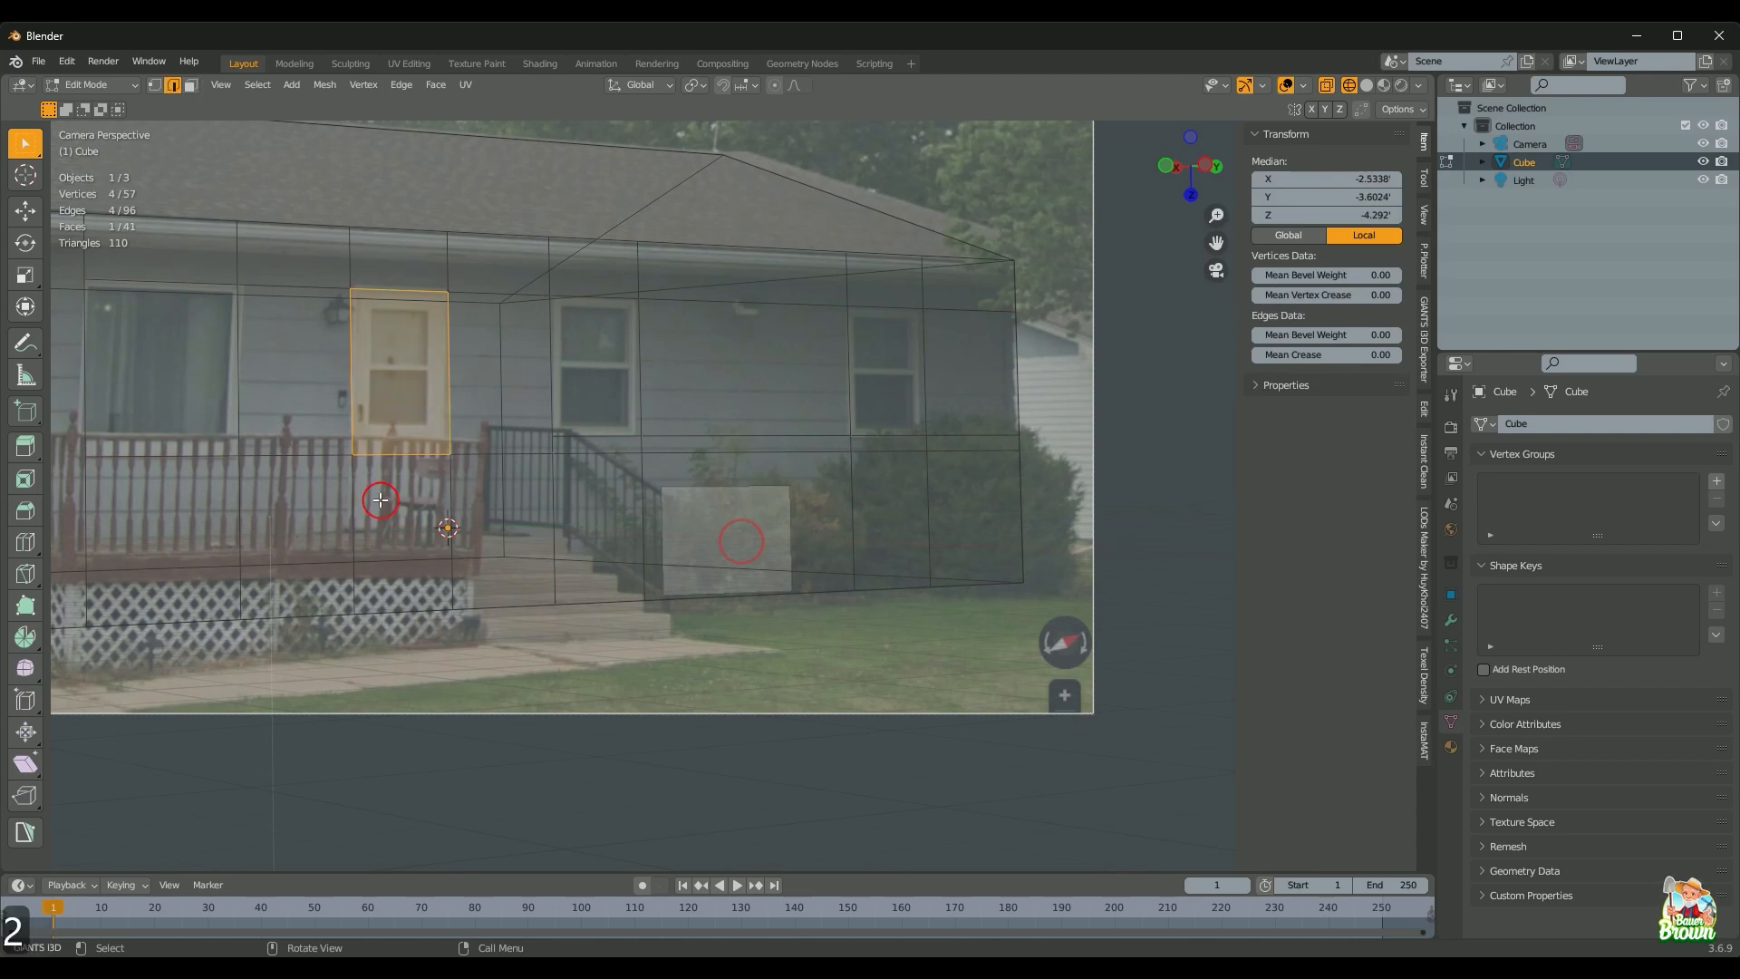
left_click(409, 463)
right_click(410, 464)
left_click(411, 461)
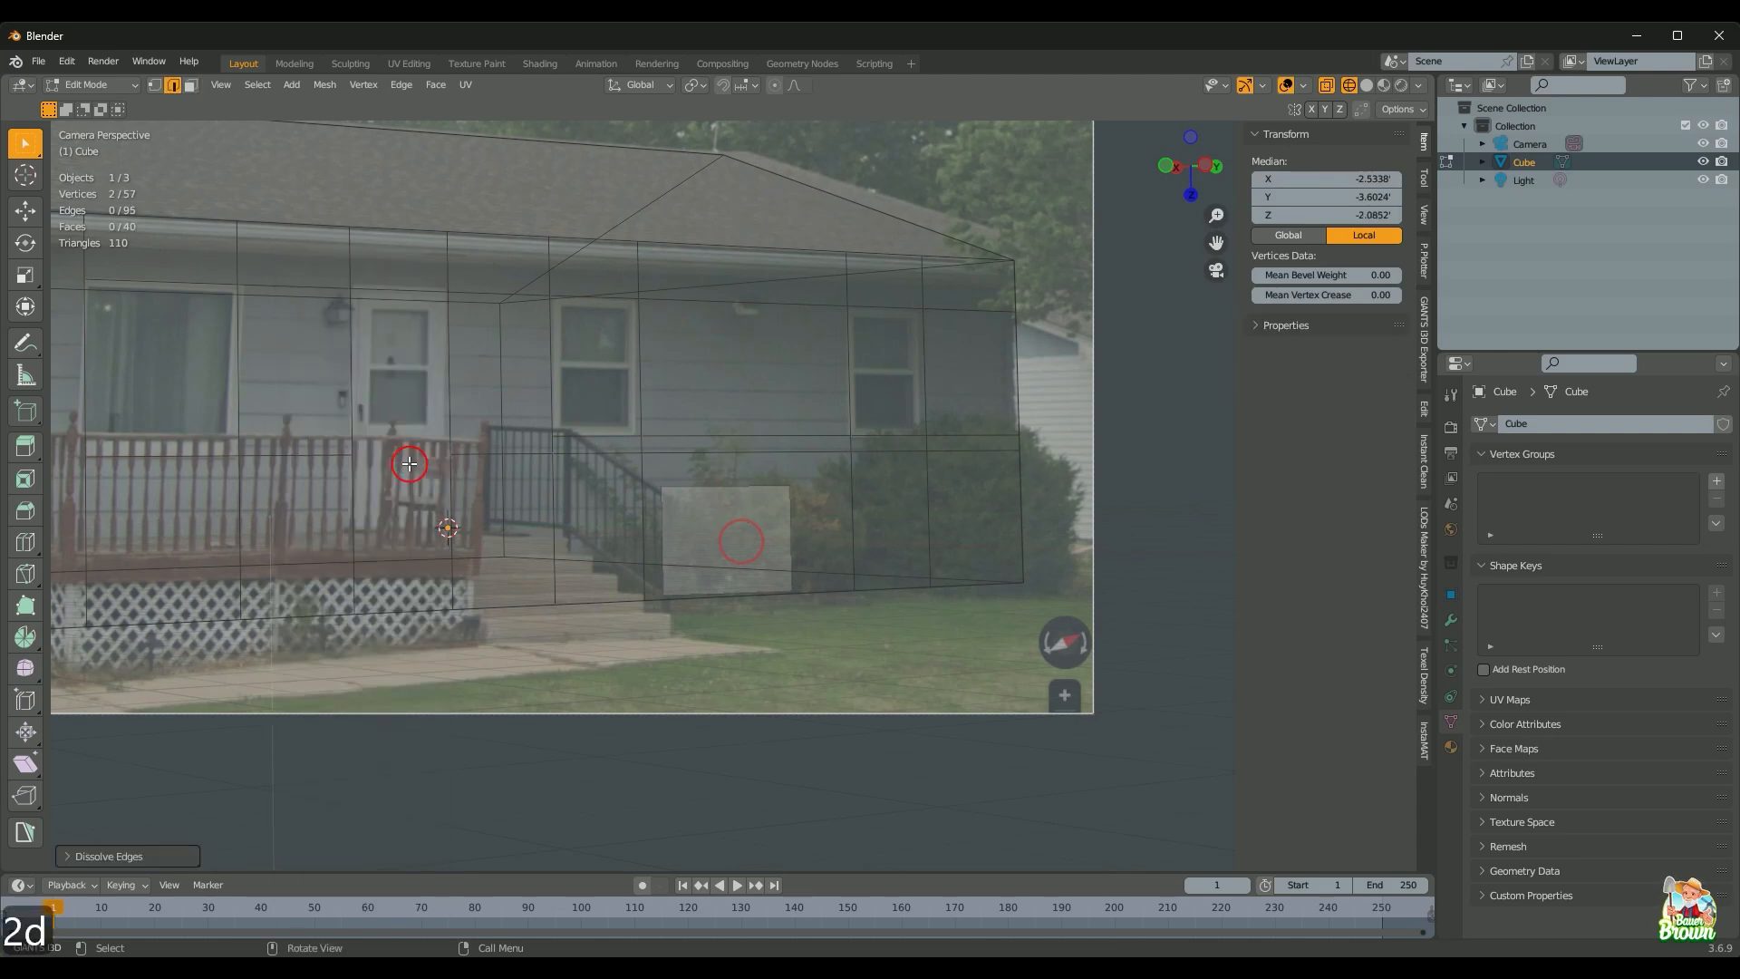
Step: Dissolve the short mid-wall edges on either side of the door outline
scroll(413, 463, "down", 1)
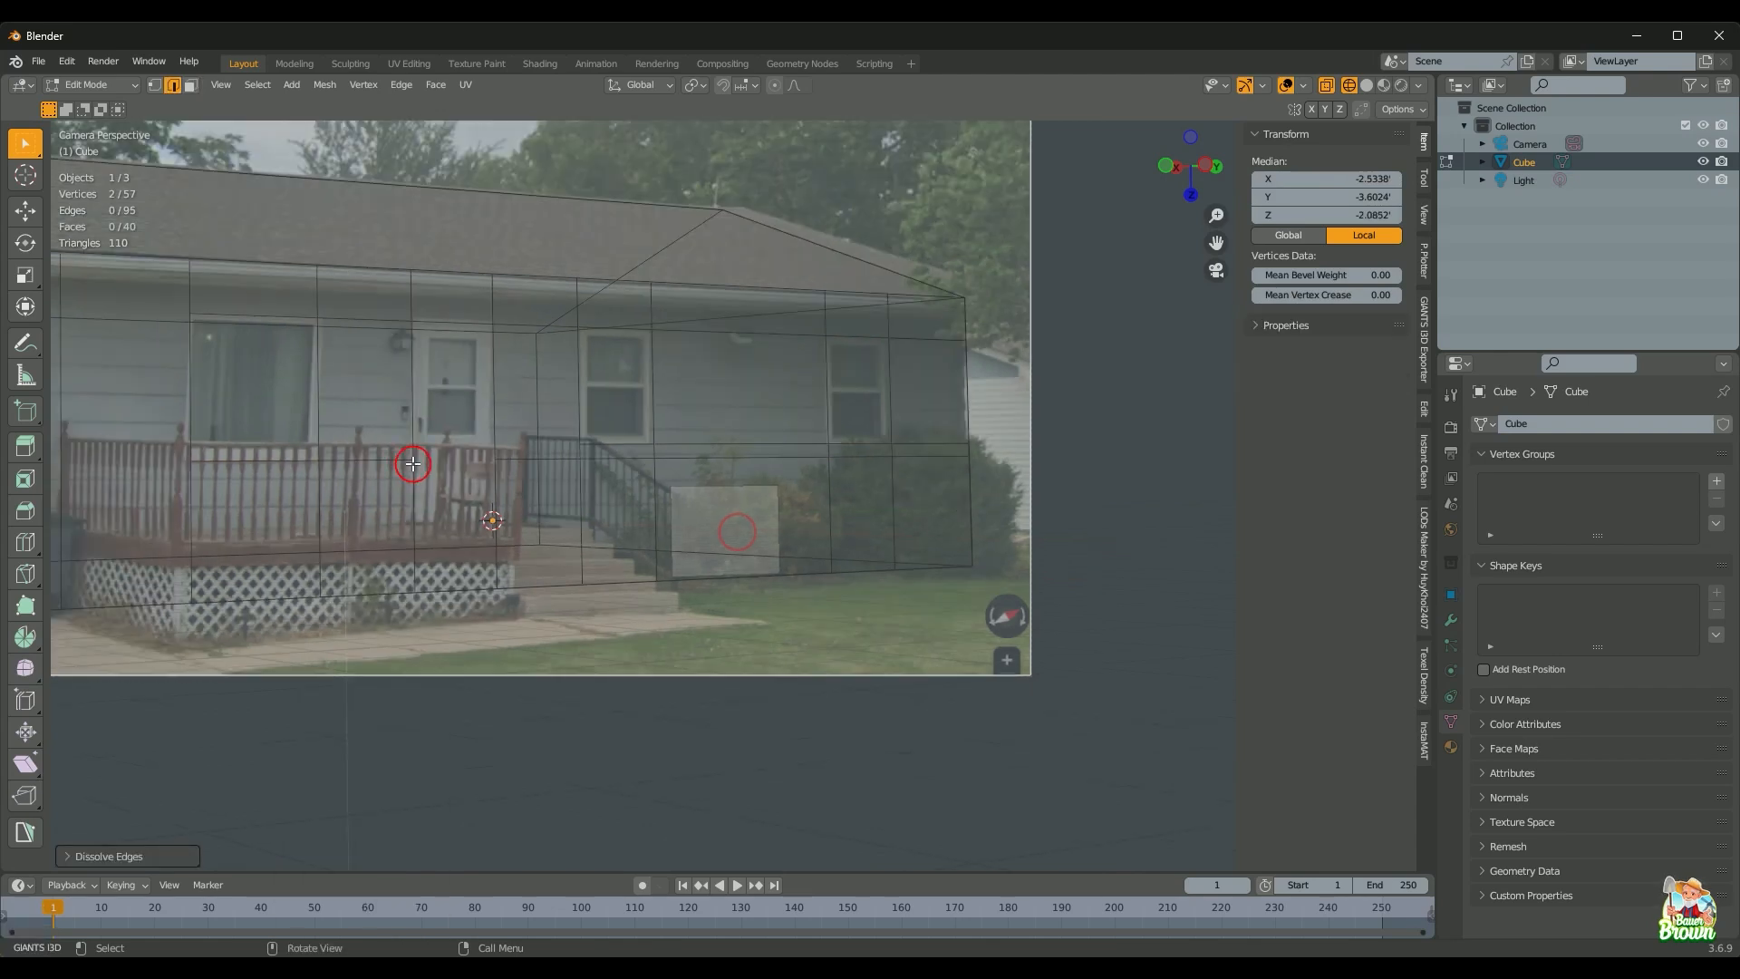
key("shift+z")
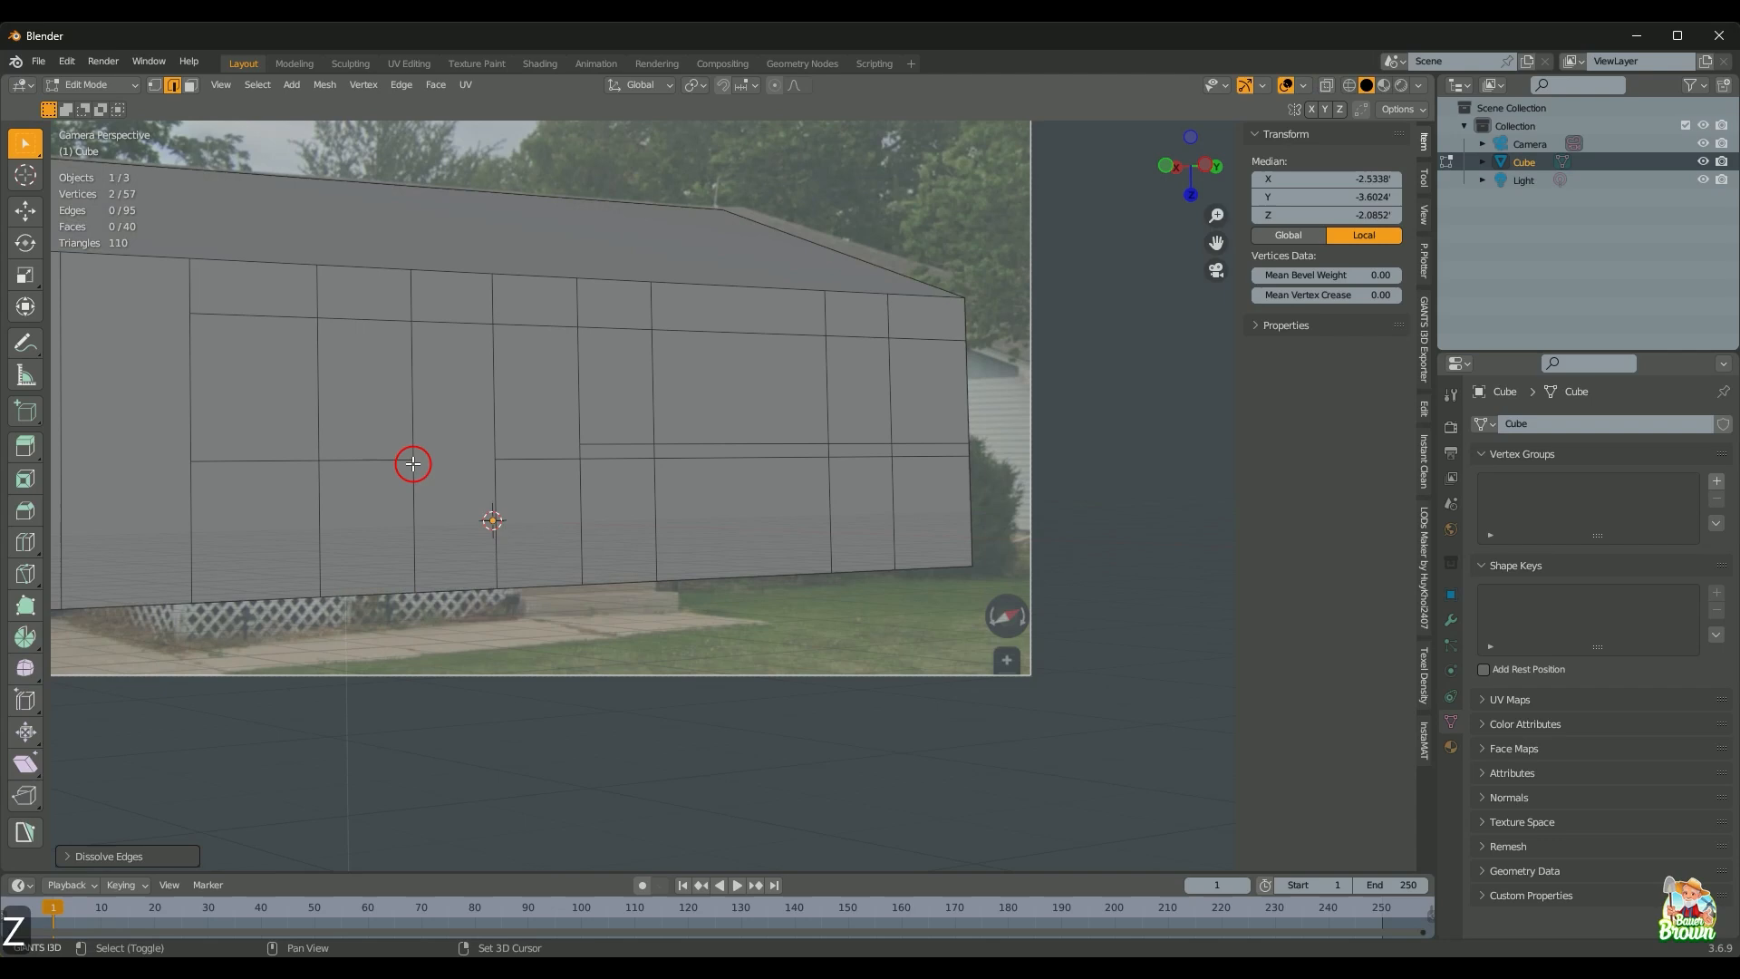
left_click(464, 410)
key("3")
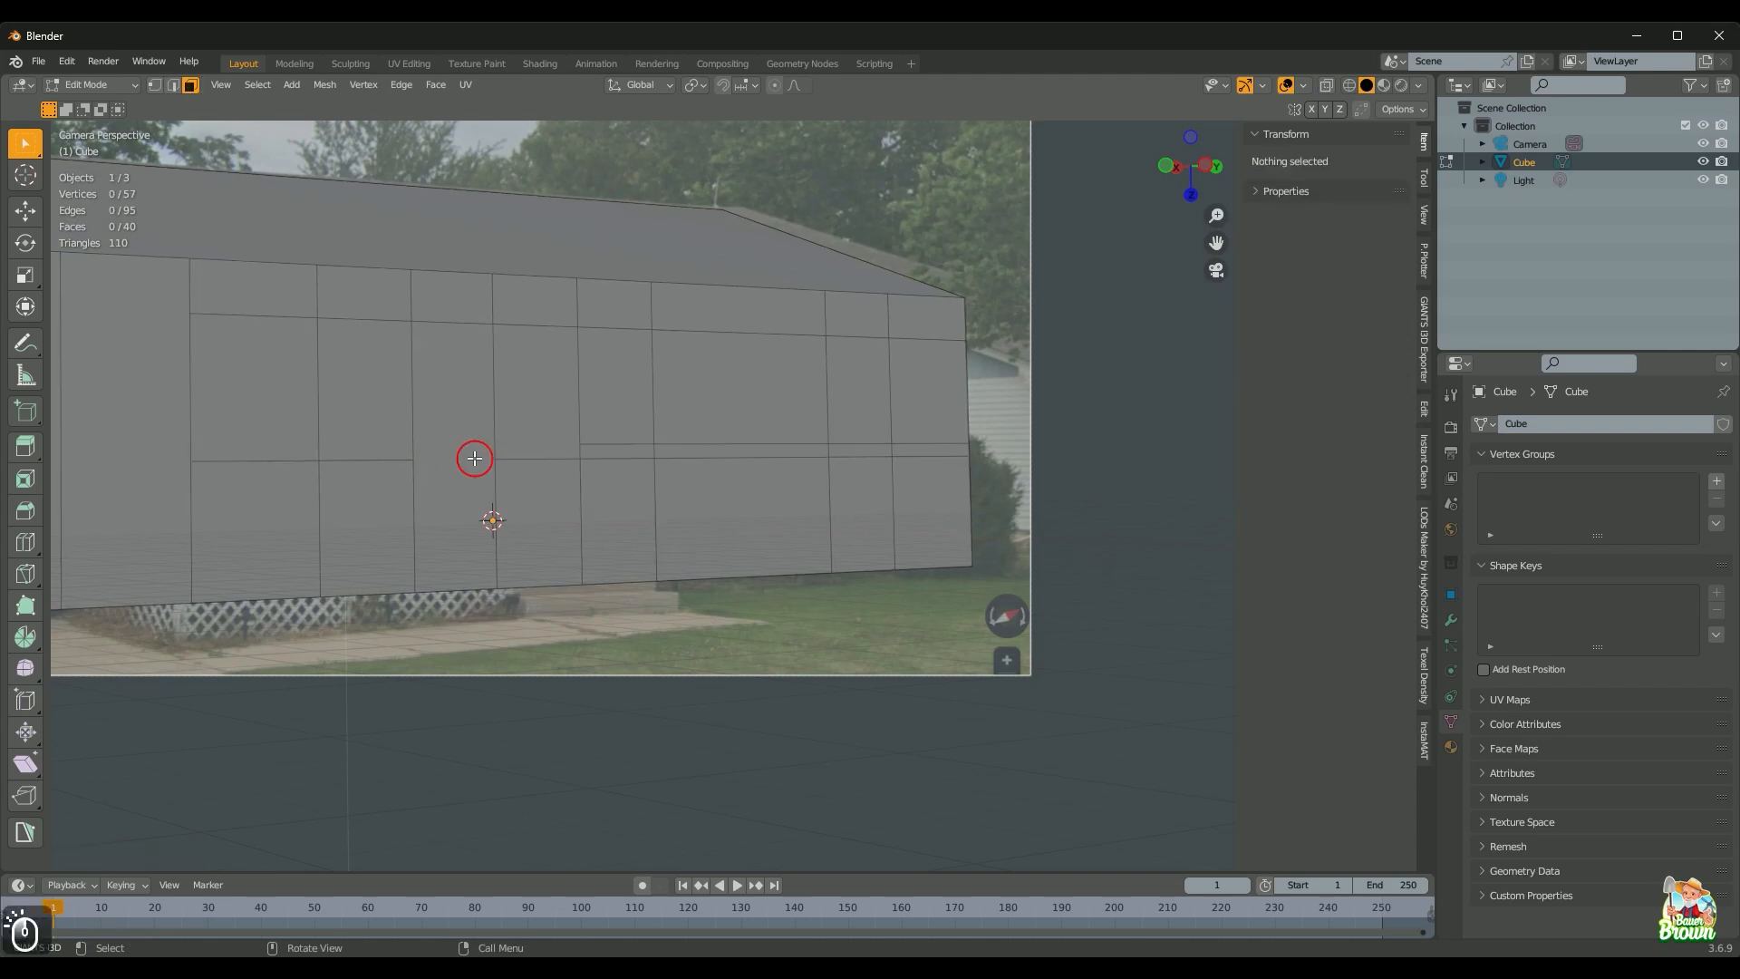
left_click(465, 427)
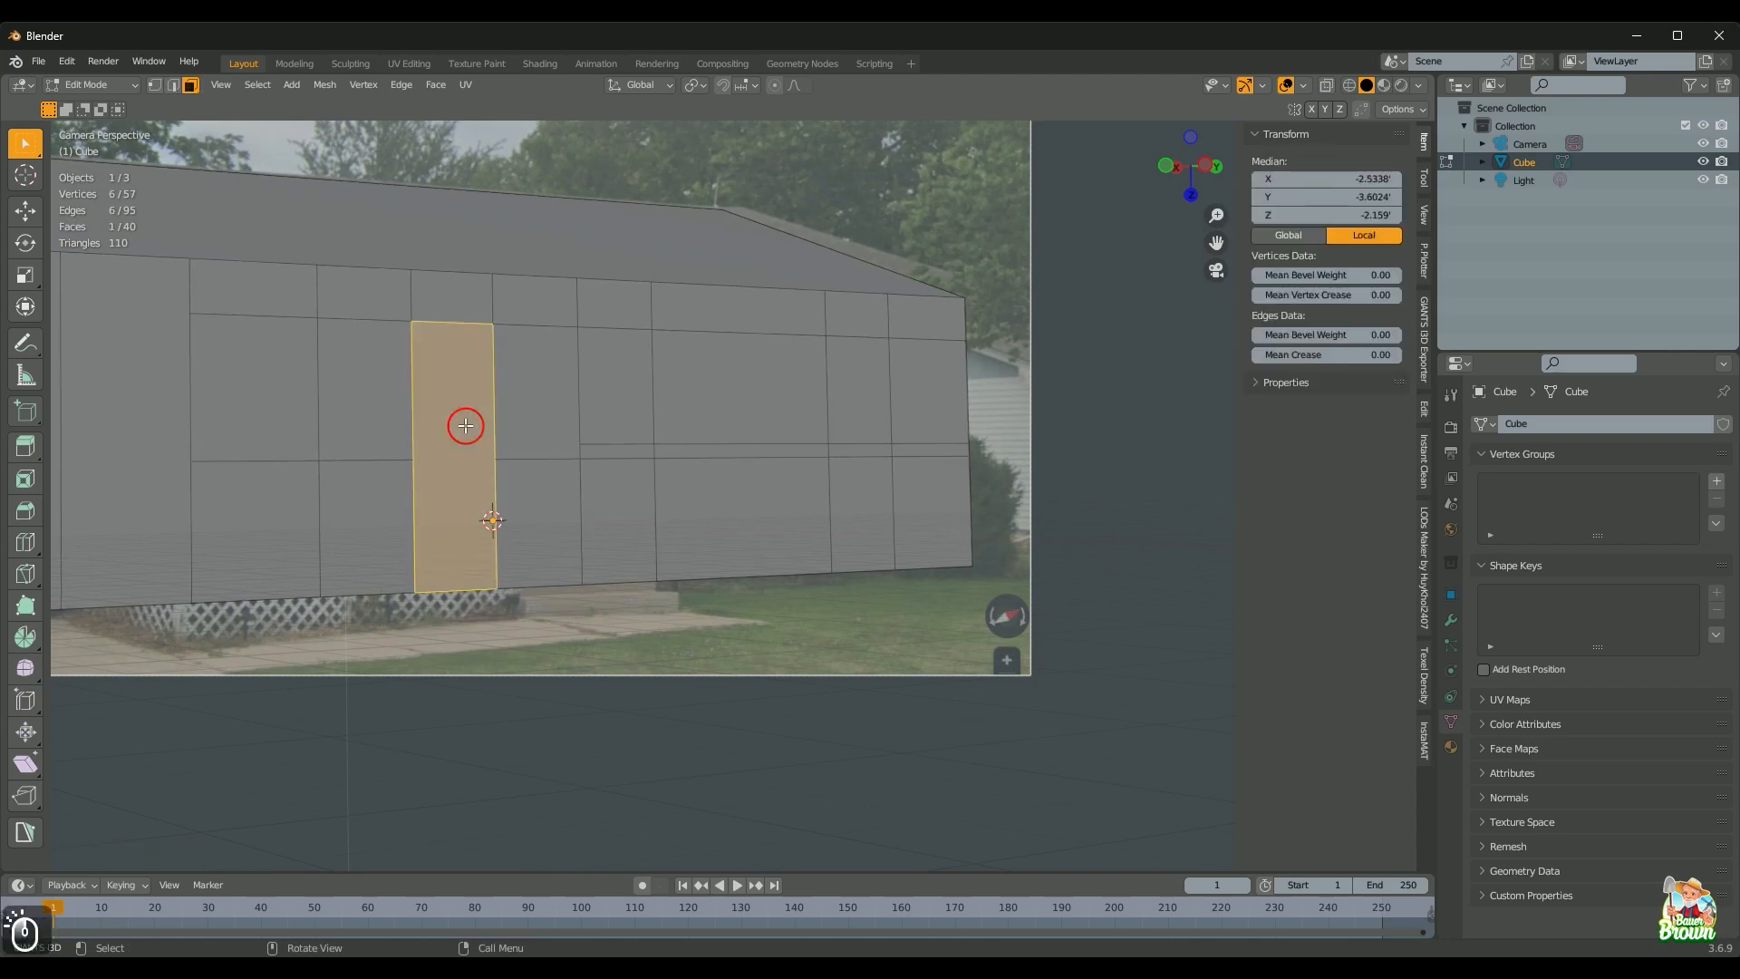
left_click(641, 452)
key("2")
left_click(632, 455)
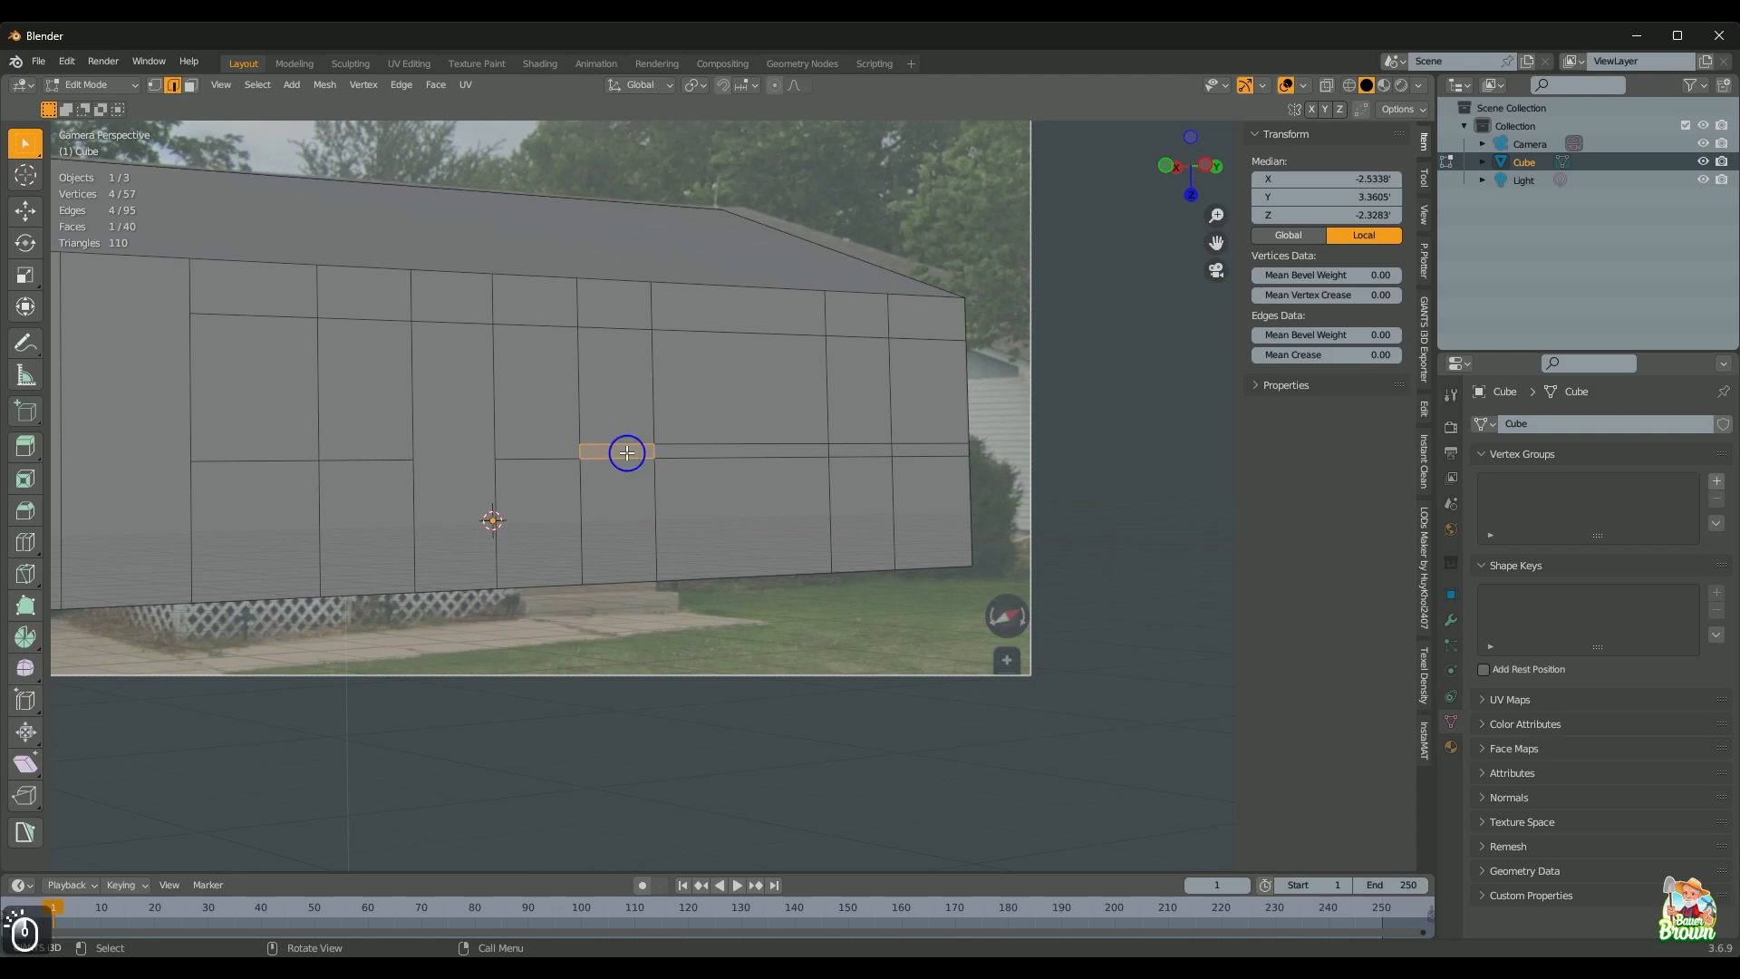
left_click(865, 456, "shift")
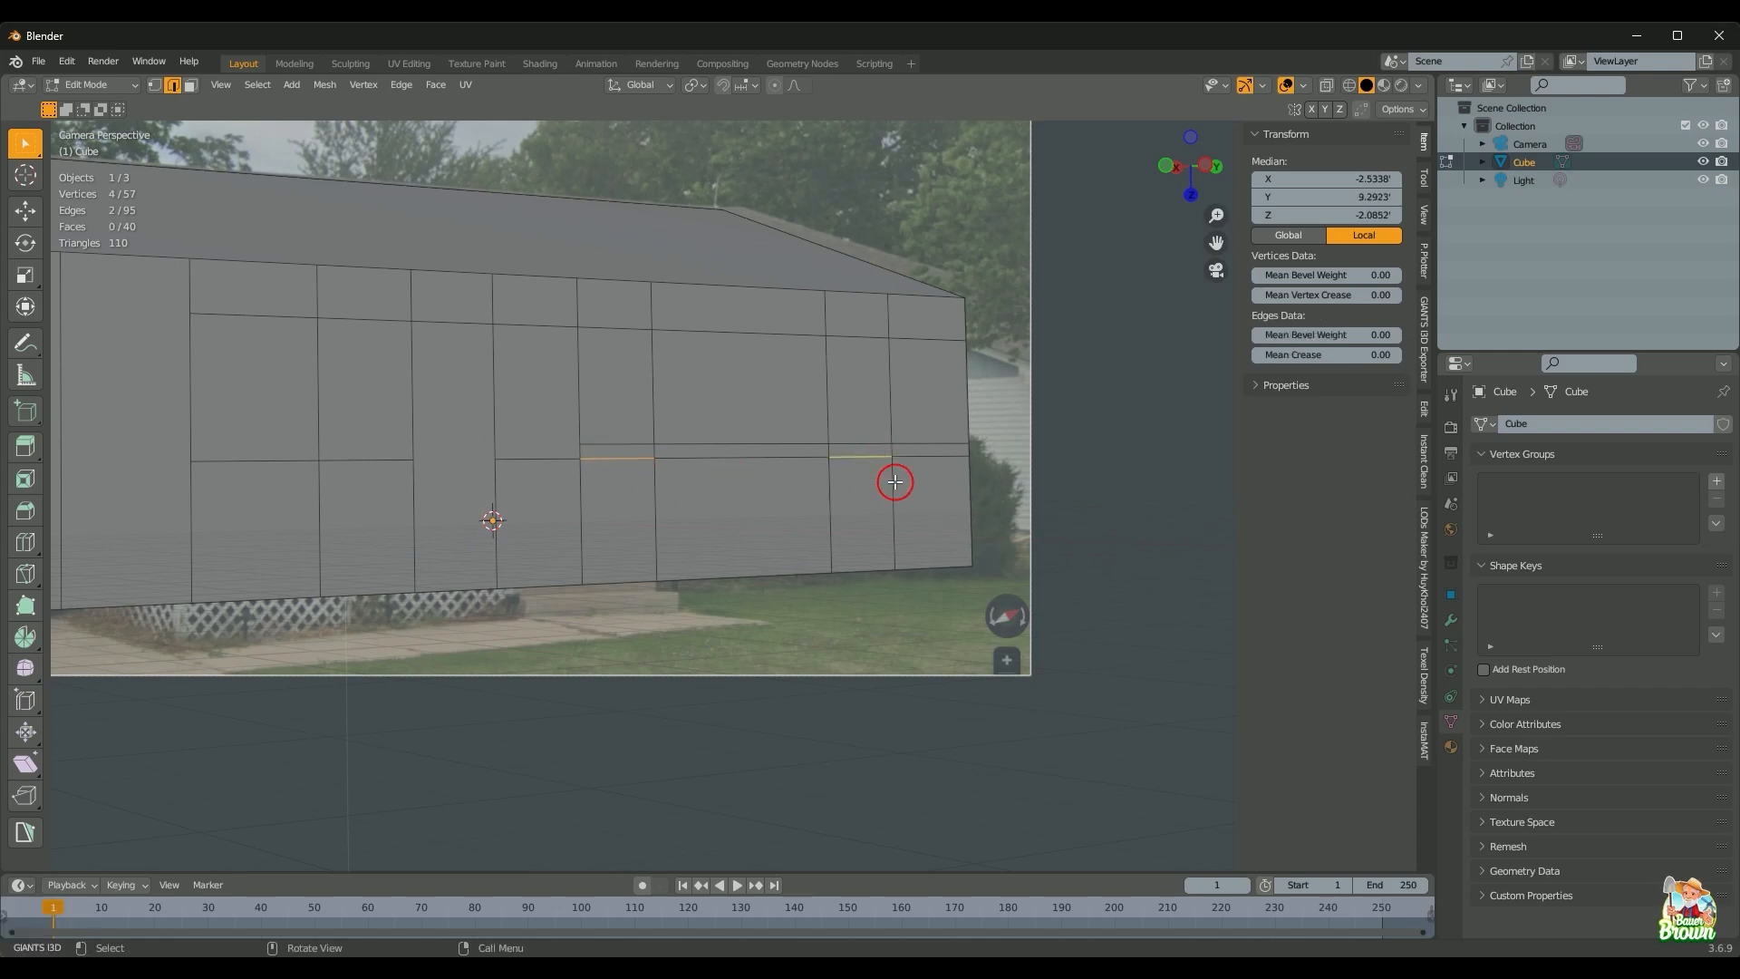
right_click(894, 482)
key("d")
Step: Dissolve the middle and upper horizontal edges, the short right-hand edges and the edge near the window
left_click_drag(756, 435, 758, 475)
right_click(757, 473)
key("d")
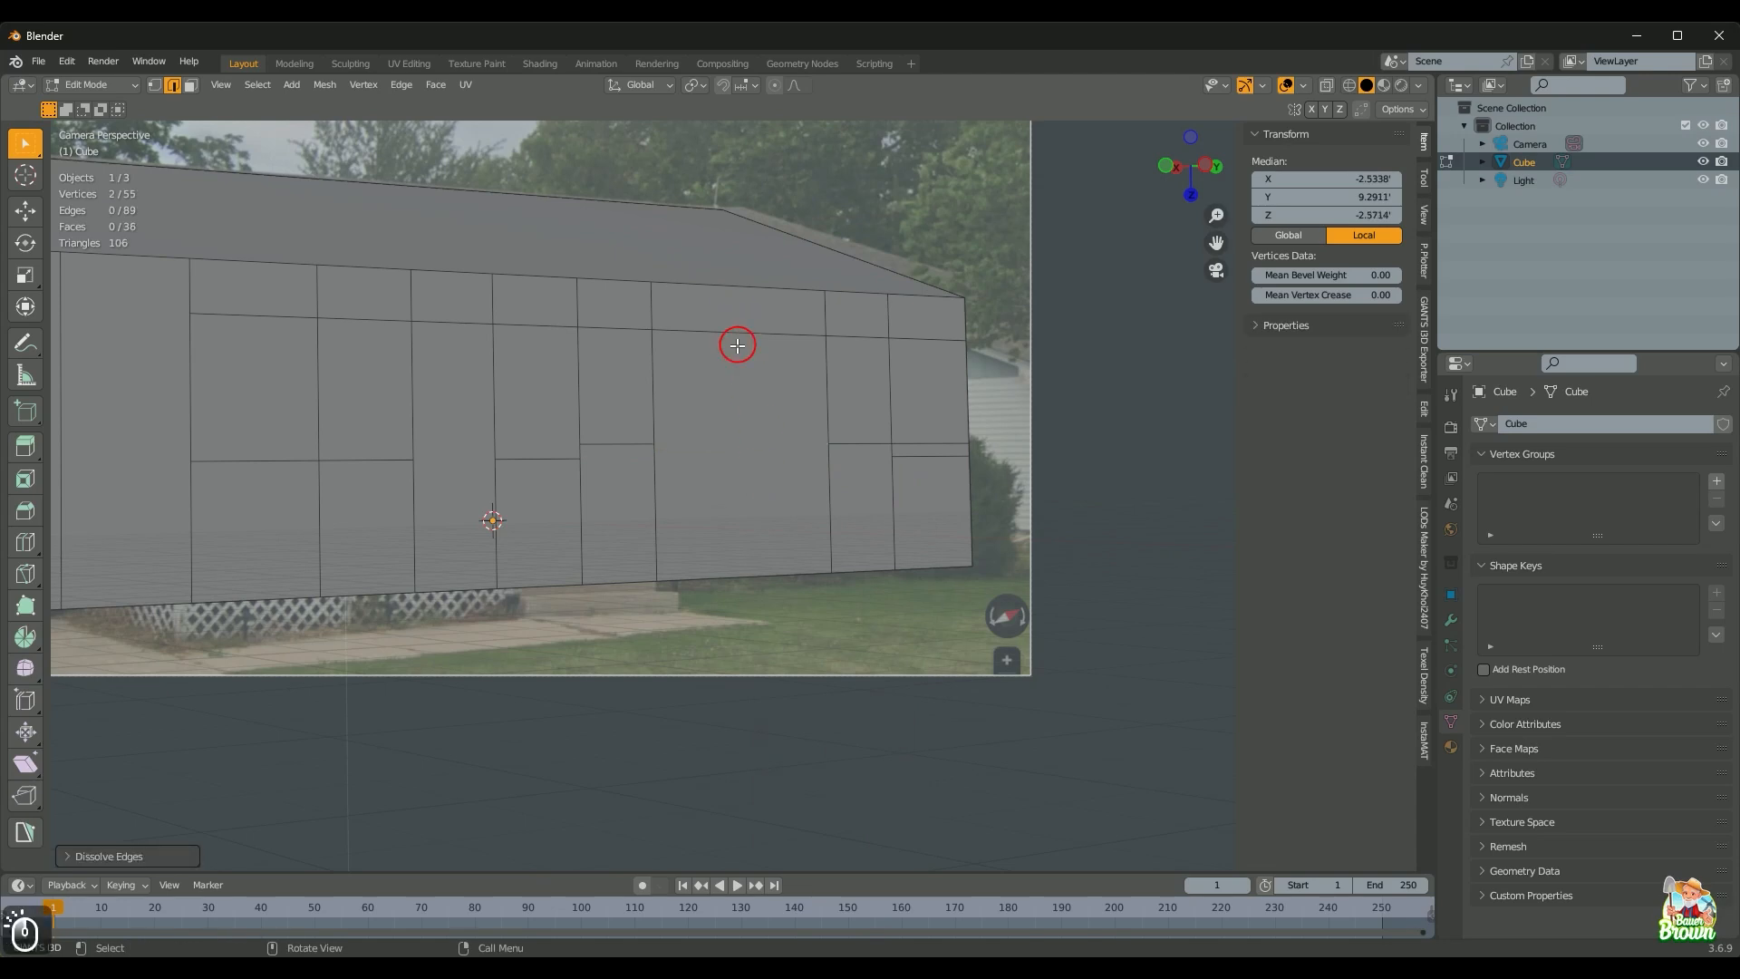
left_click(738, 345)
right_click(738, 345)
key("d")
scroll(785, 503, "down", 1)
left_click_drag(875, 439, 892, 479)
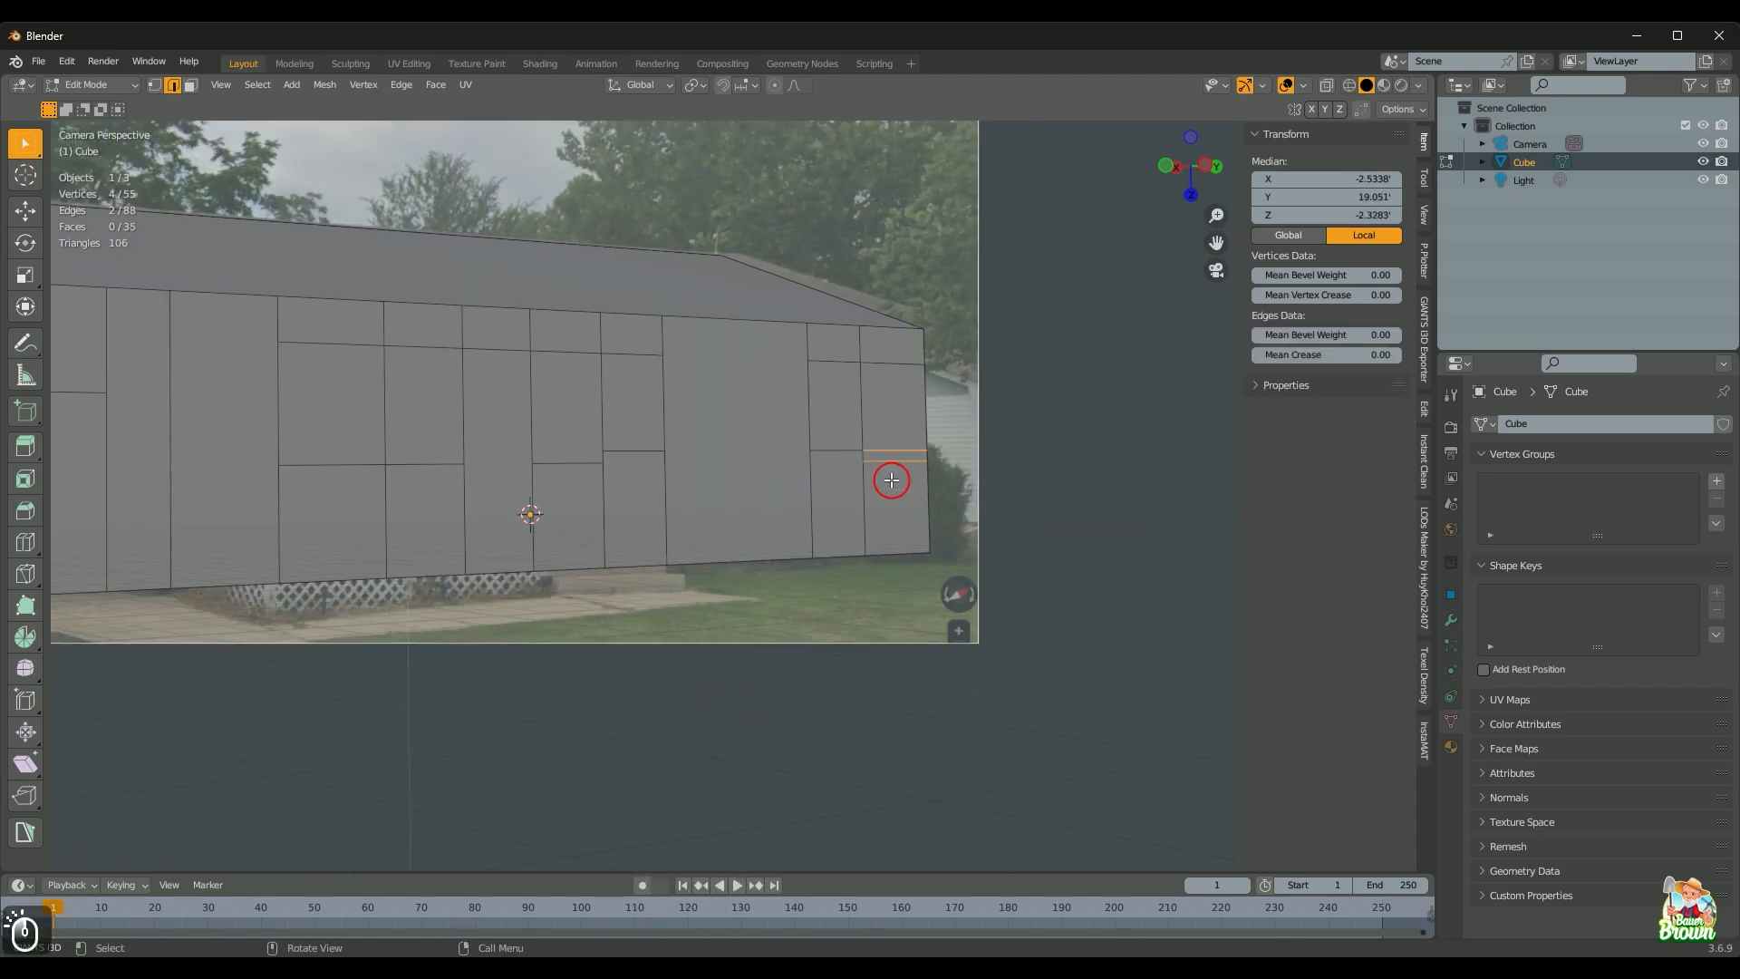
key("d")
left_click(882, 366)
key("d")
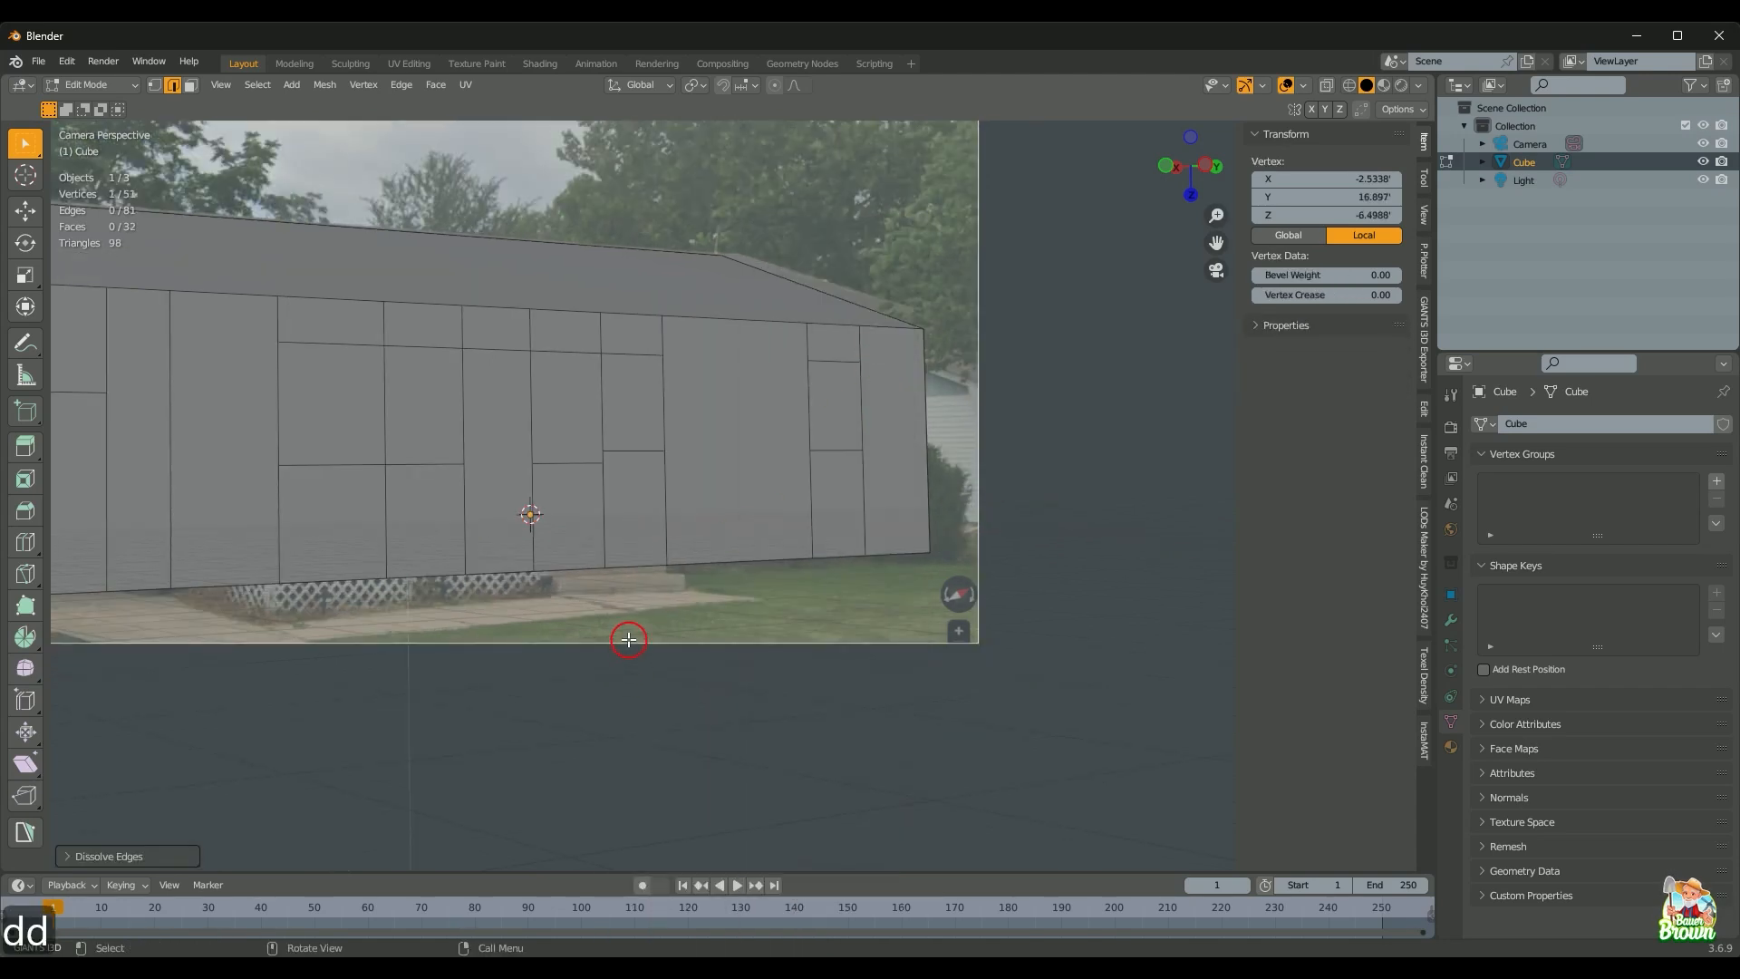
Step: Dissolve the remaining short leftover edges, leaving 74 edges and 28 faces, back in see-through view
left_click(578, 463)
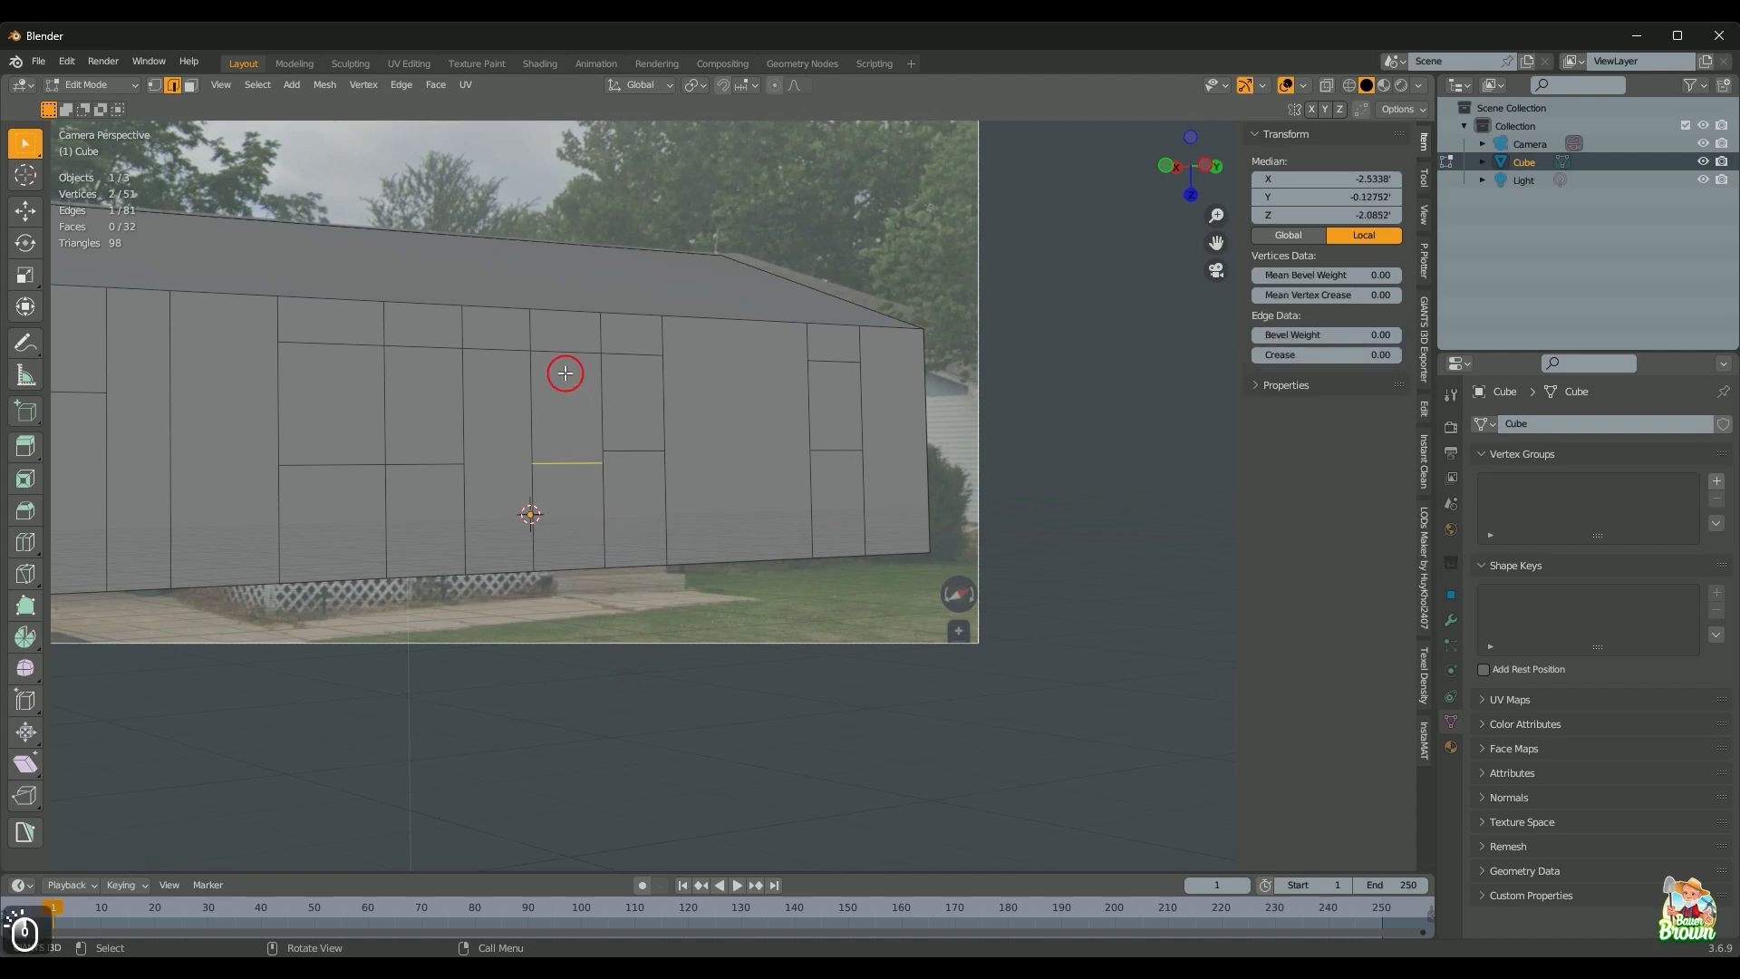
left_click(566, 354, "shift")
key("d")
left_click(423, 347)
left_click(412, 461, "shift")
right_click(413, 456)
key("d")
scroll(412, 456, "down", 3)
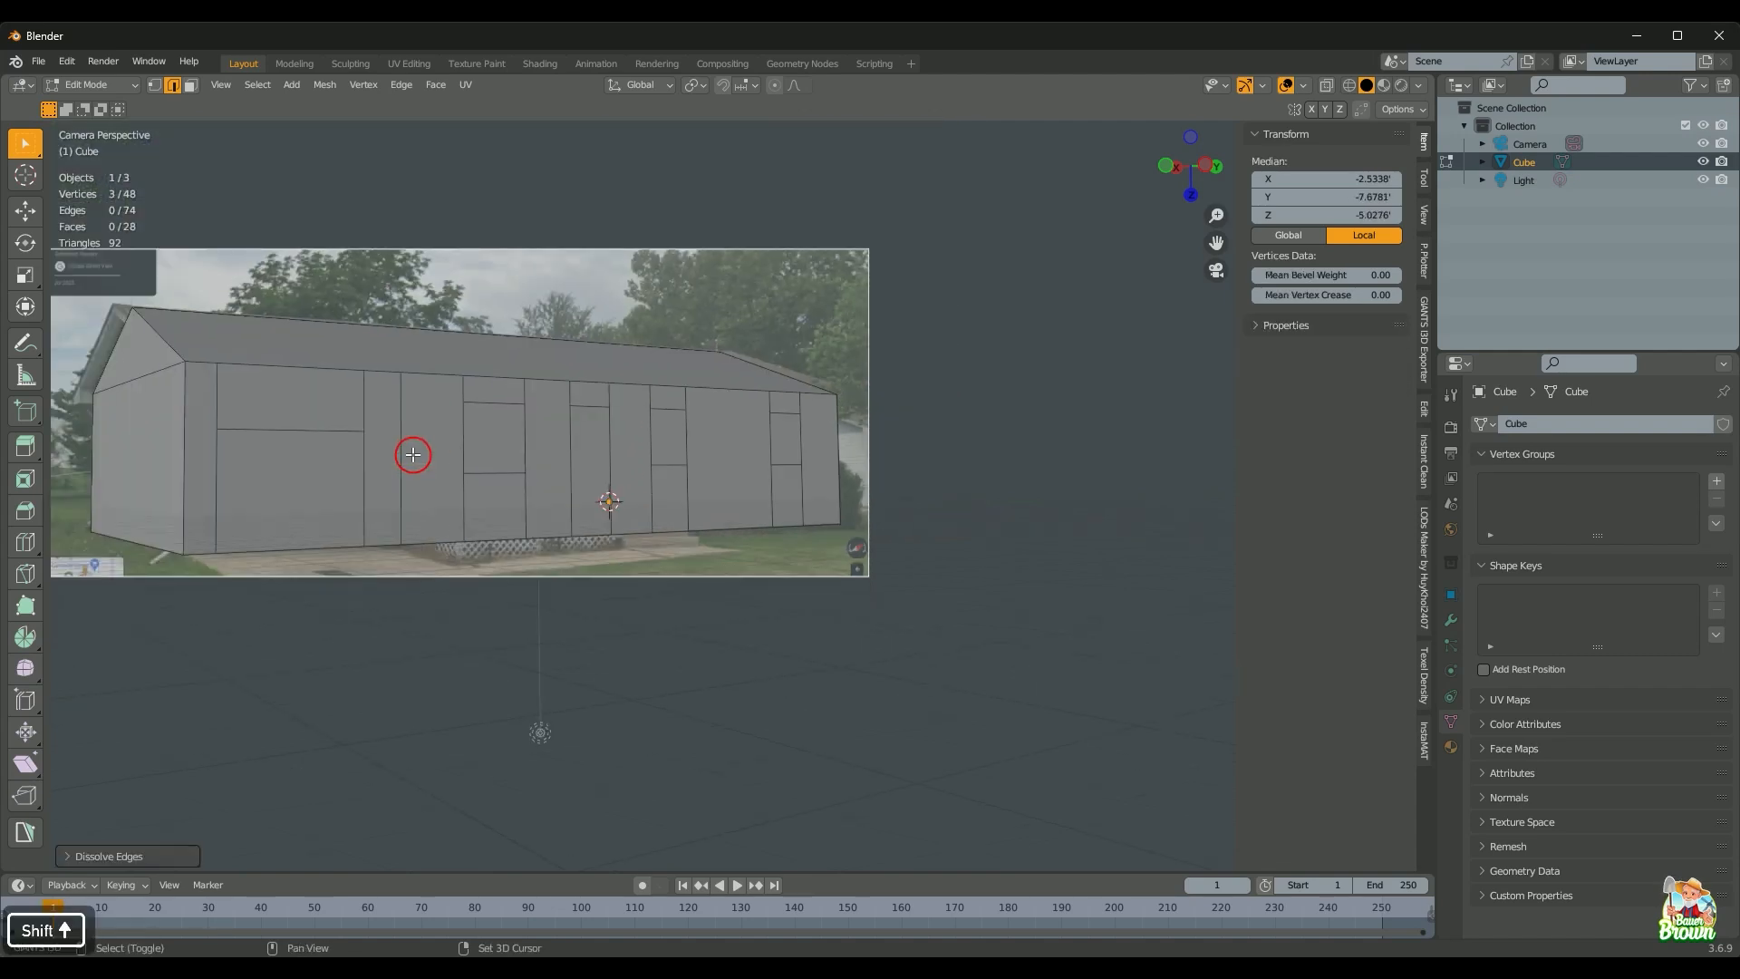
middle_click_drag(465, 546, 476, 522, "shift")
scroll(481, 553, "up", 1)
scroll(715, 556, "up", 2)
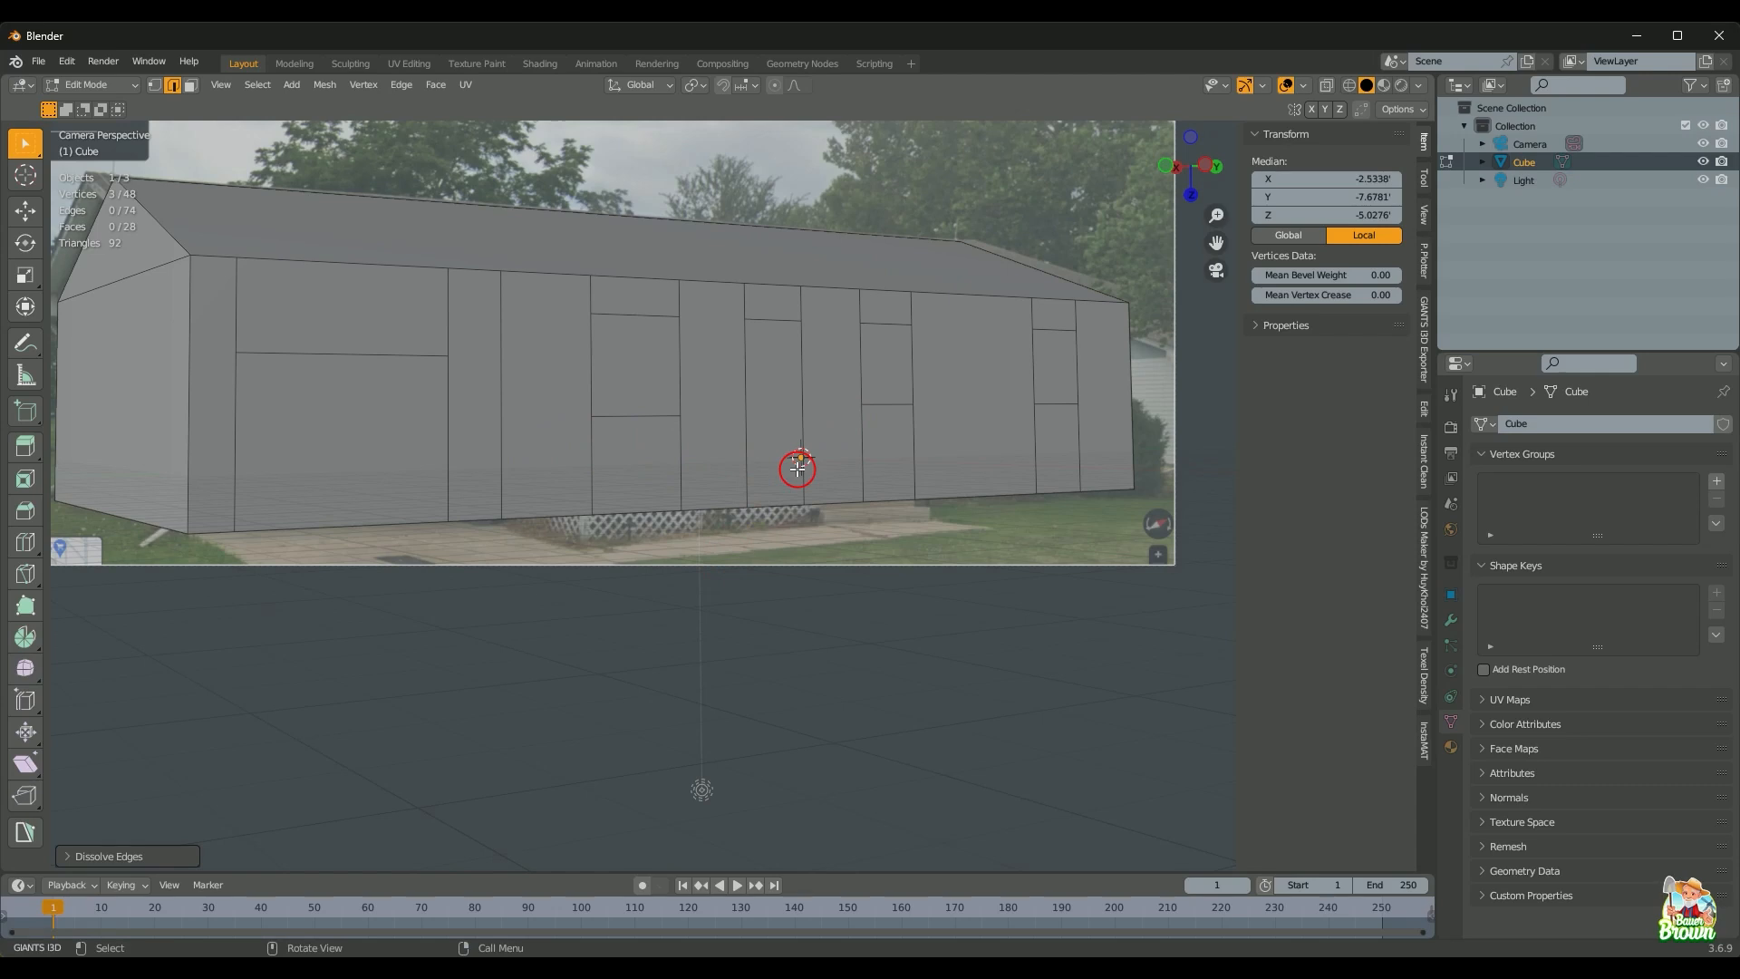
key("shift+z")
scroll(858, 589, "up", 3)
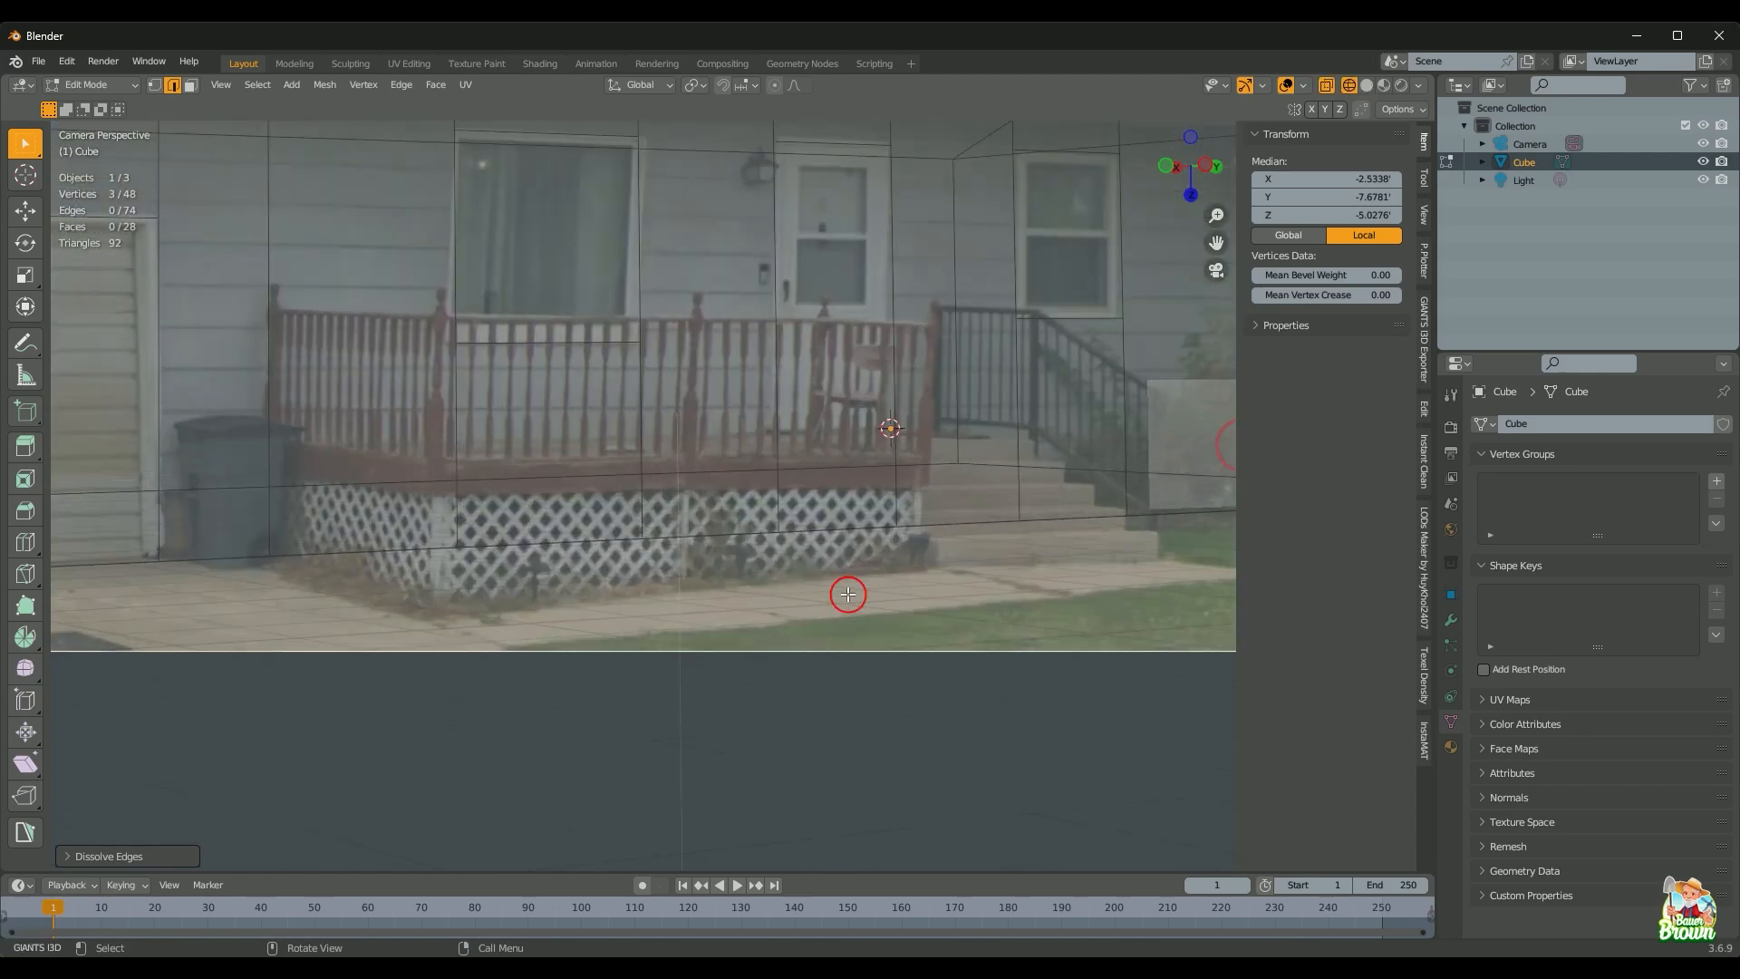
Step: Knife a Y-locked horizontal cut across the wall at porch-deck height, ending on the vertex near the steps
scroll(848, 595, "down", 1)
key("k")
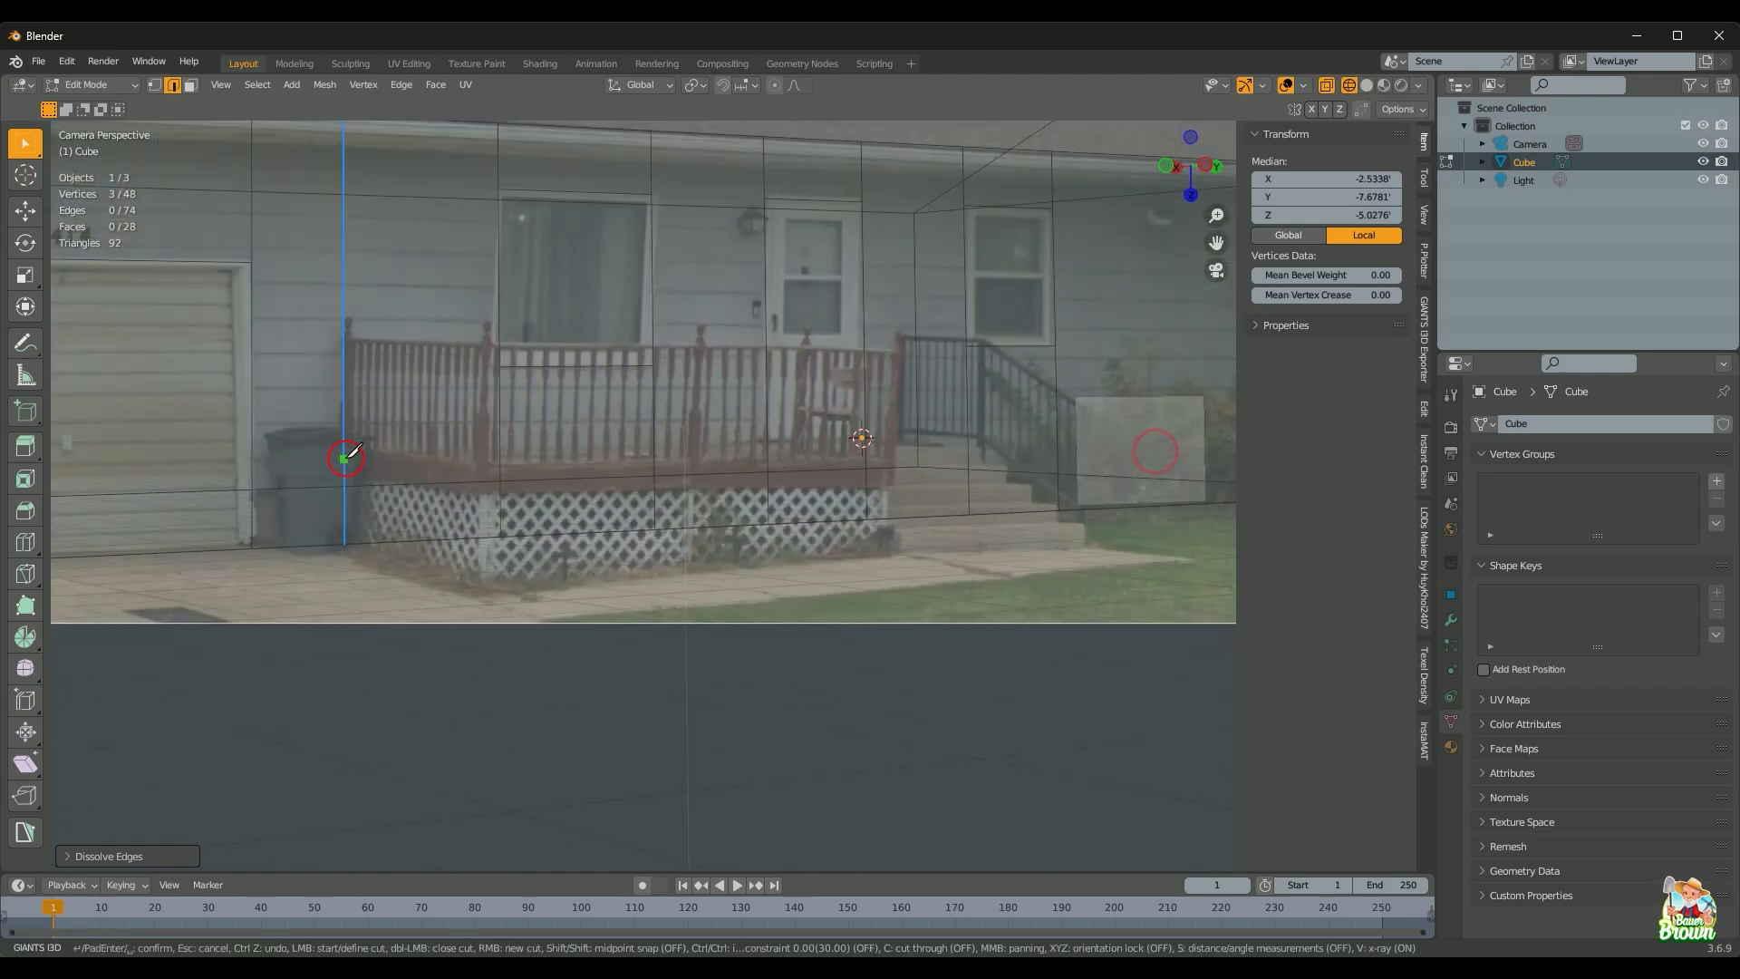
left_click_drag(348, 447, 752, 440)
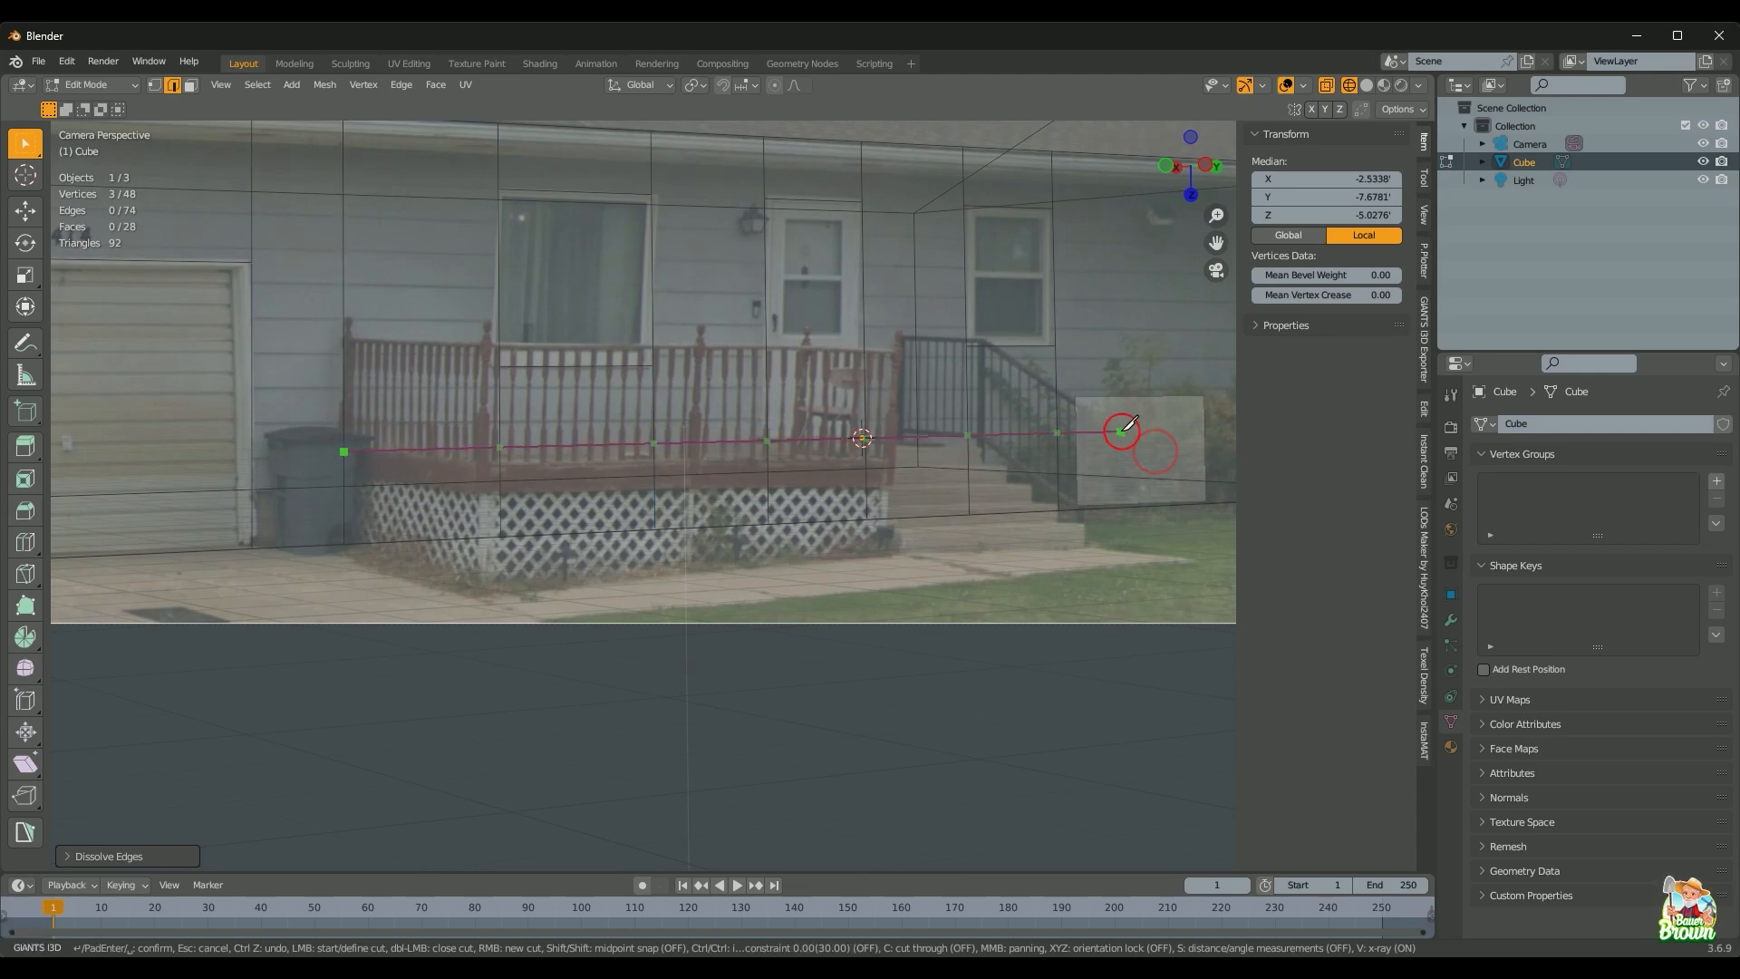
key("ctrl")
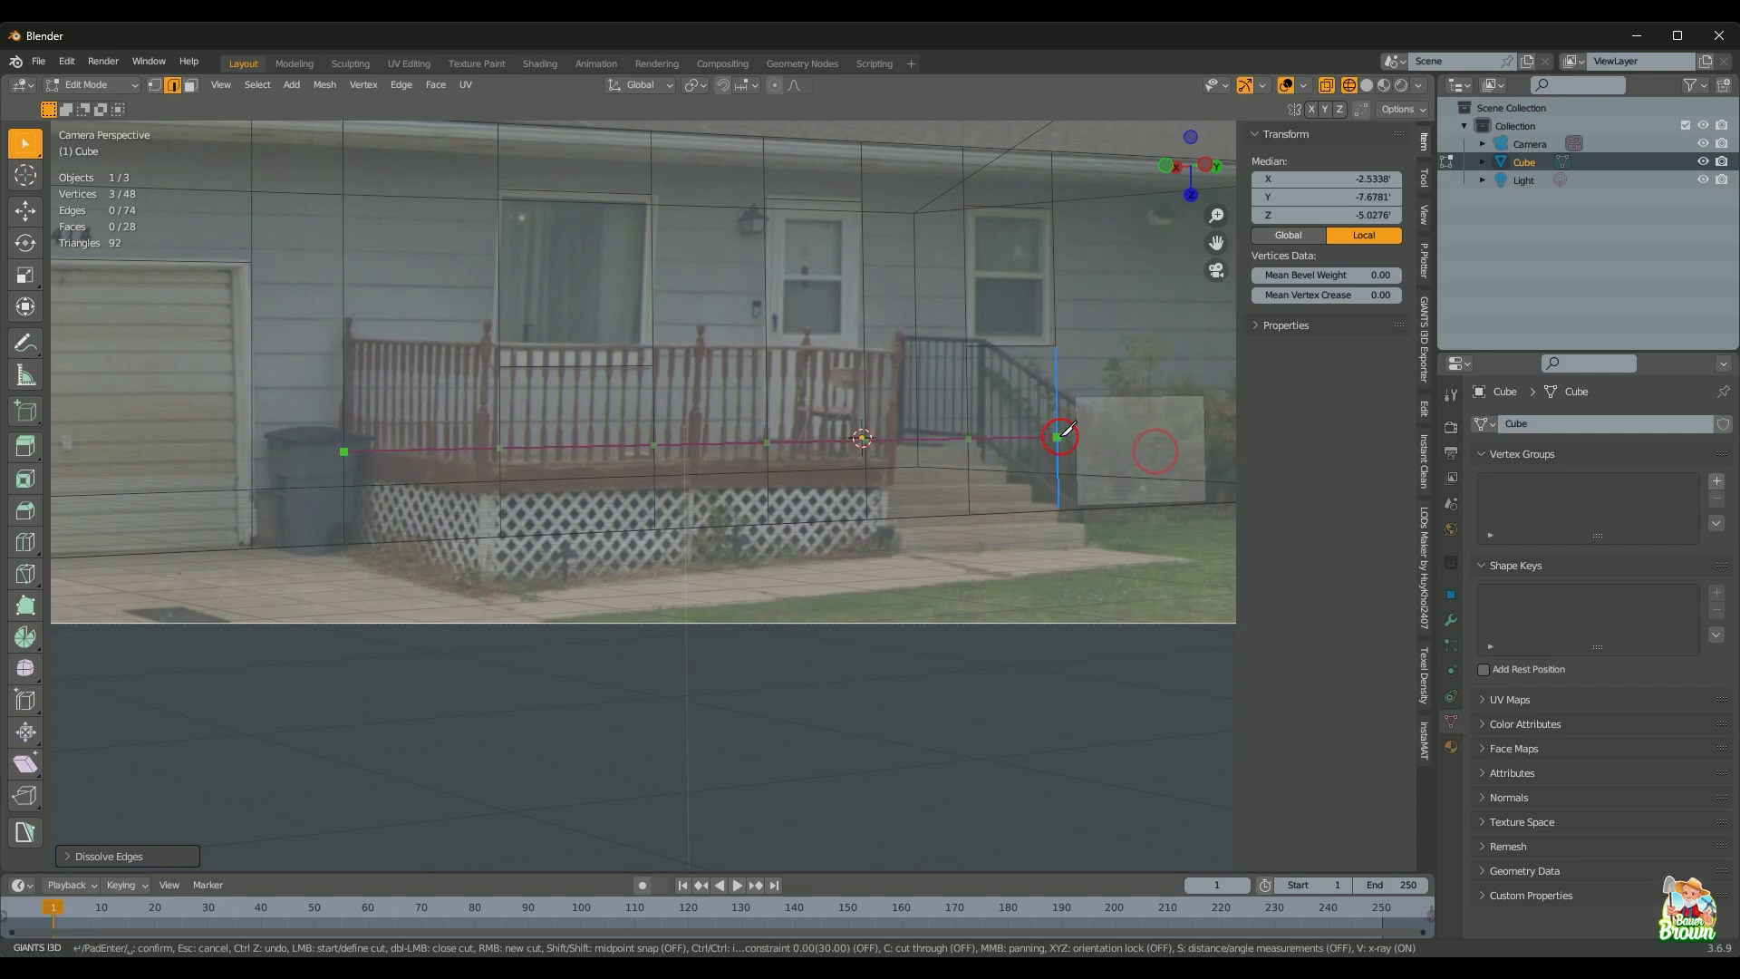
key("y")
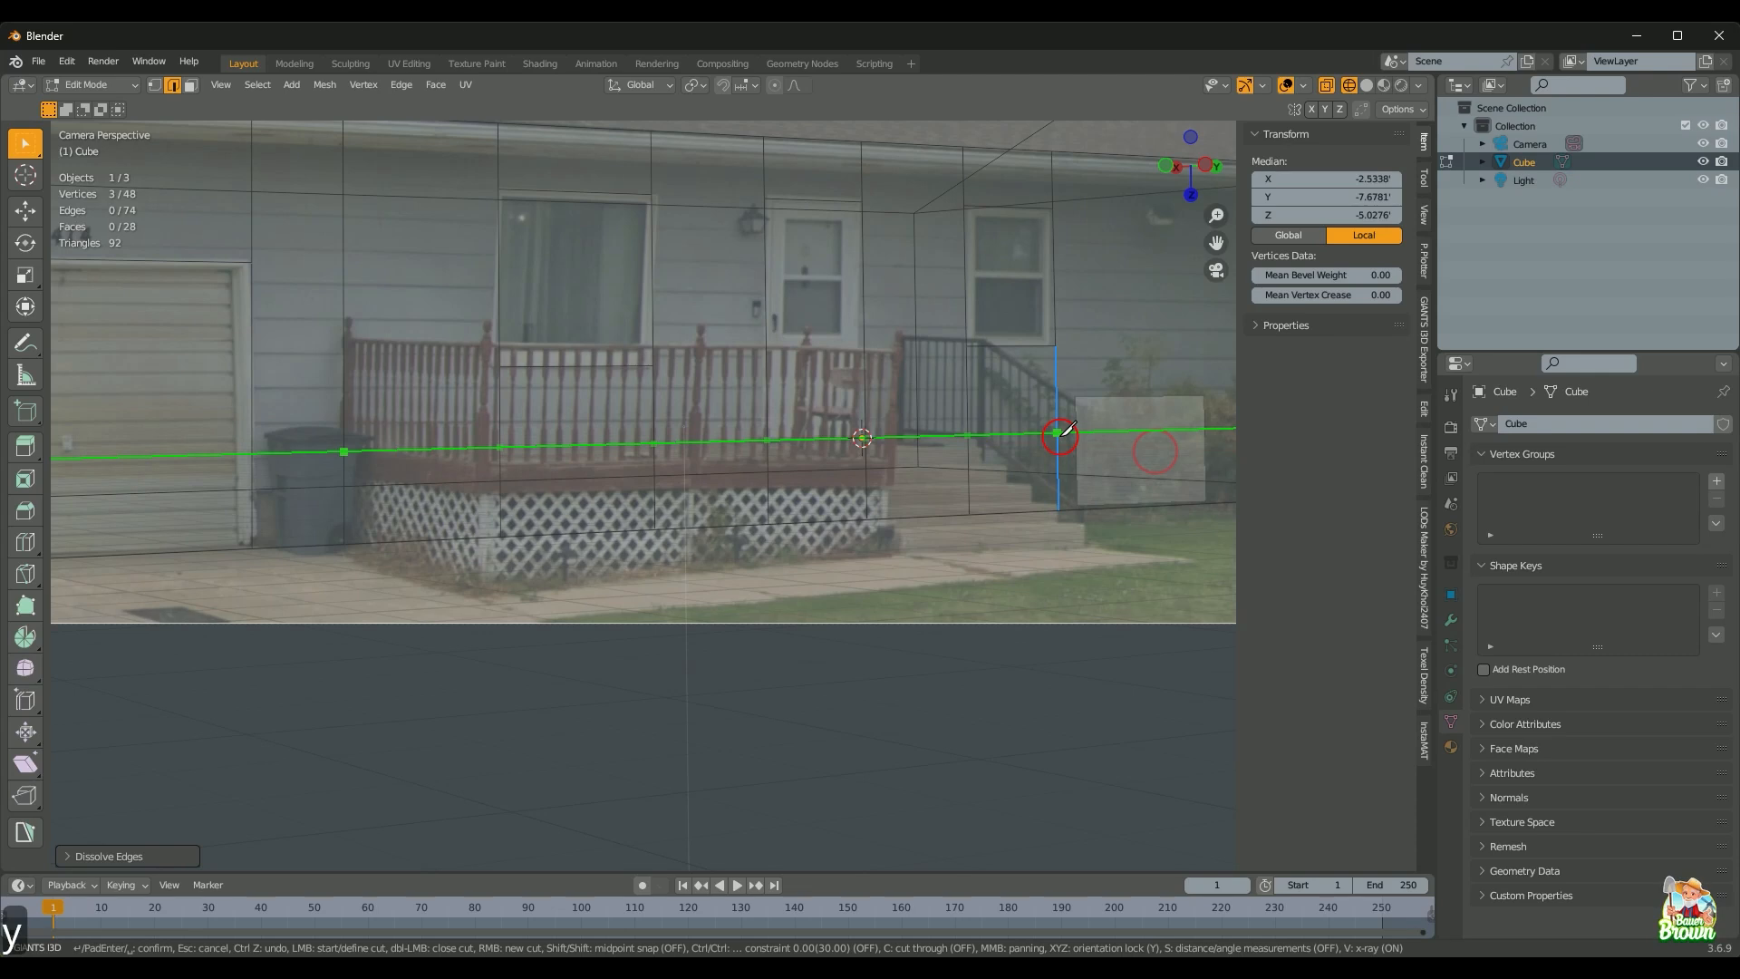
left_click(1060, 433)
key("Return")
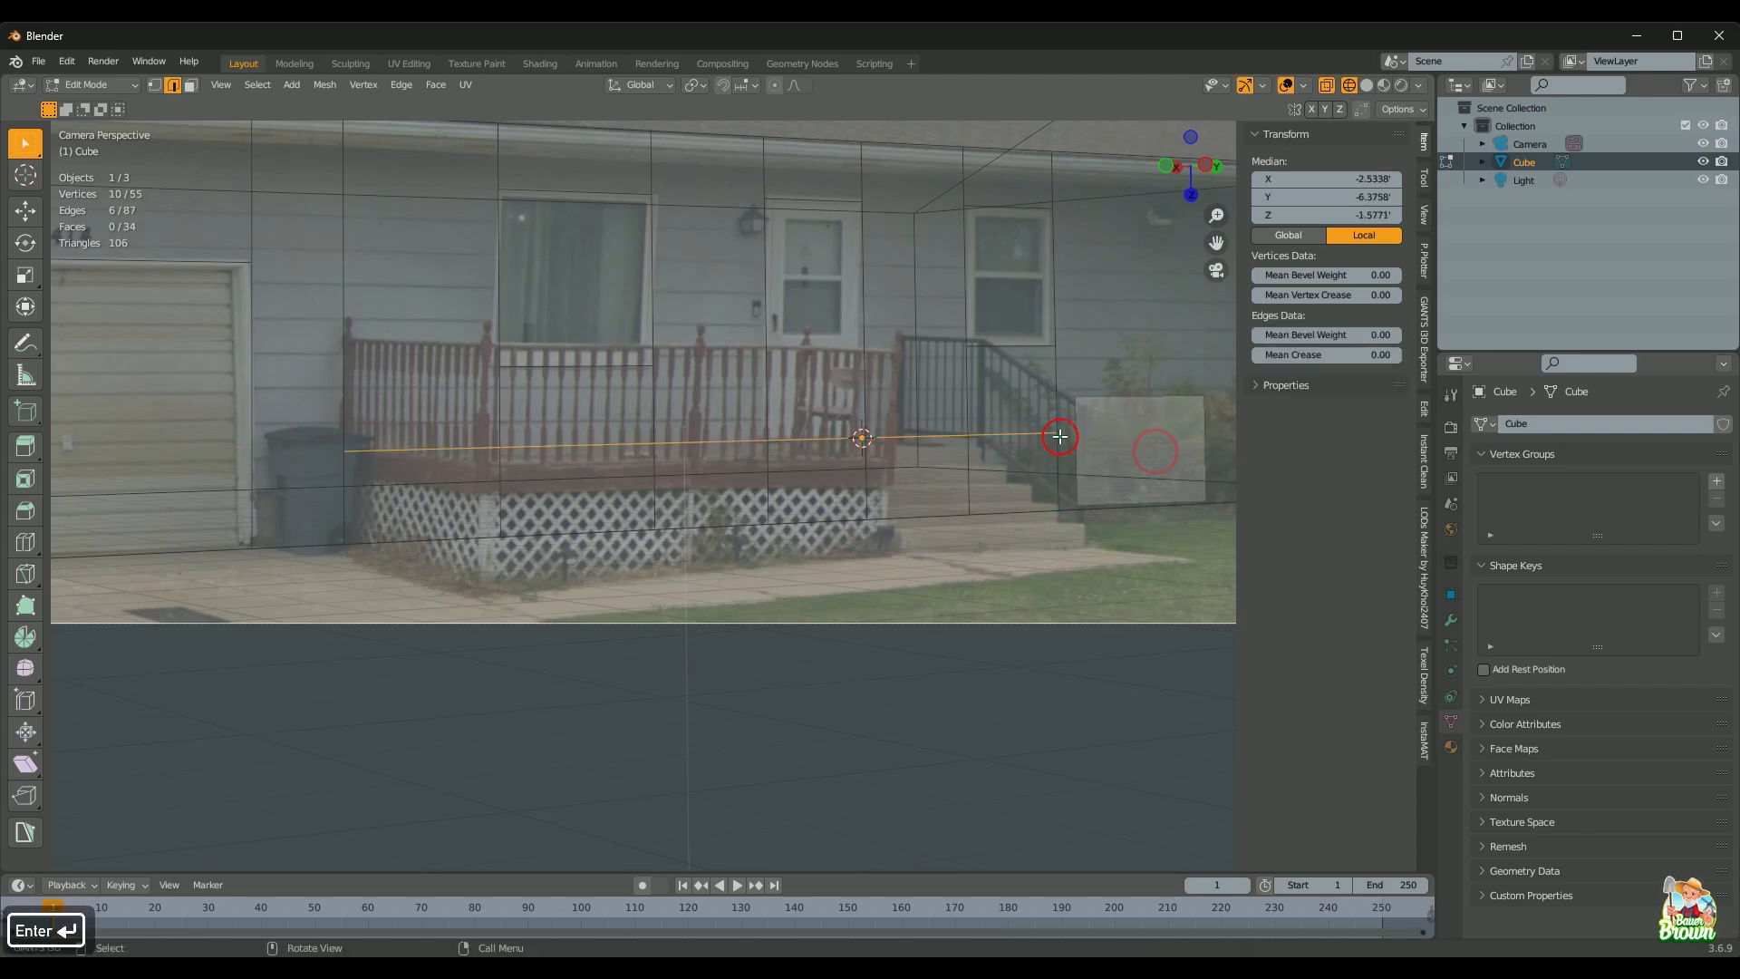
key("shift+z")
key("shift+z")
key("shift+z")
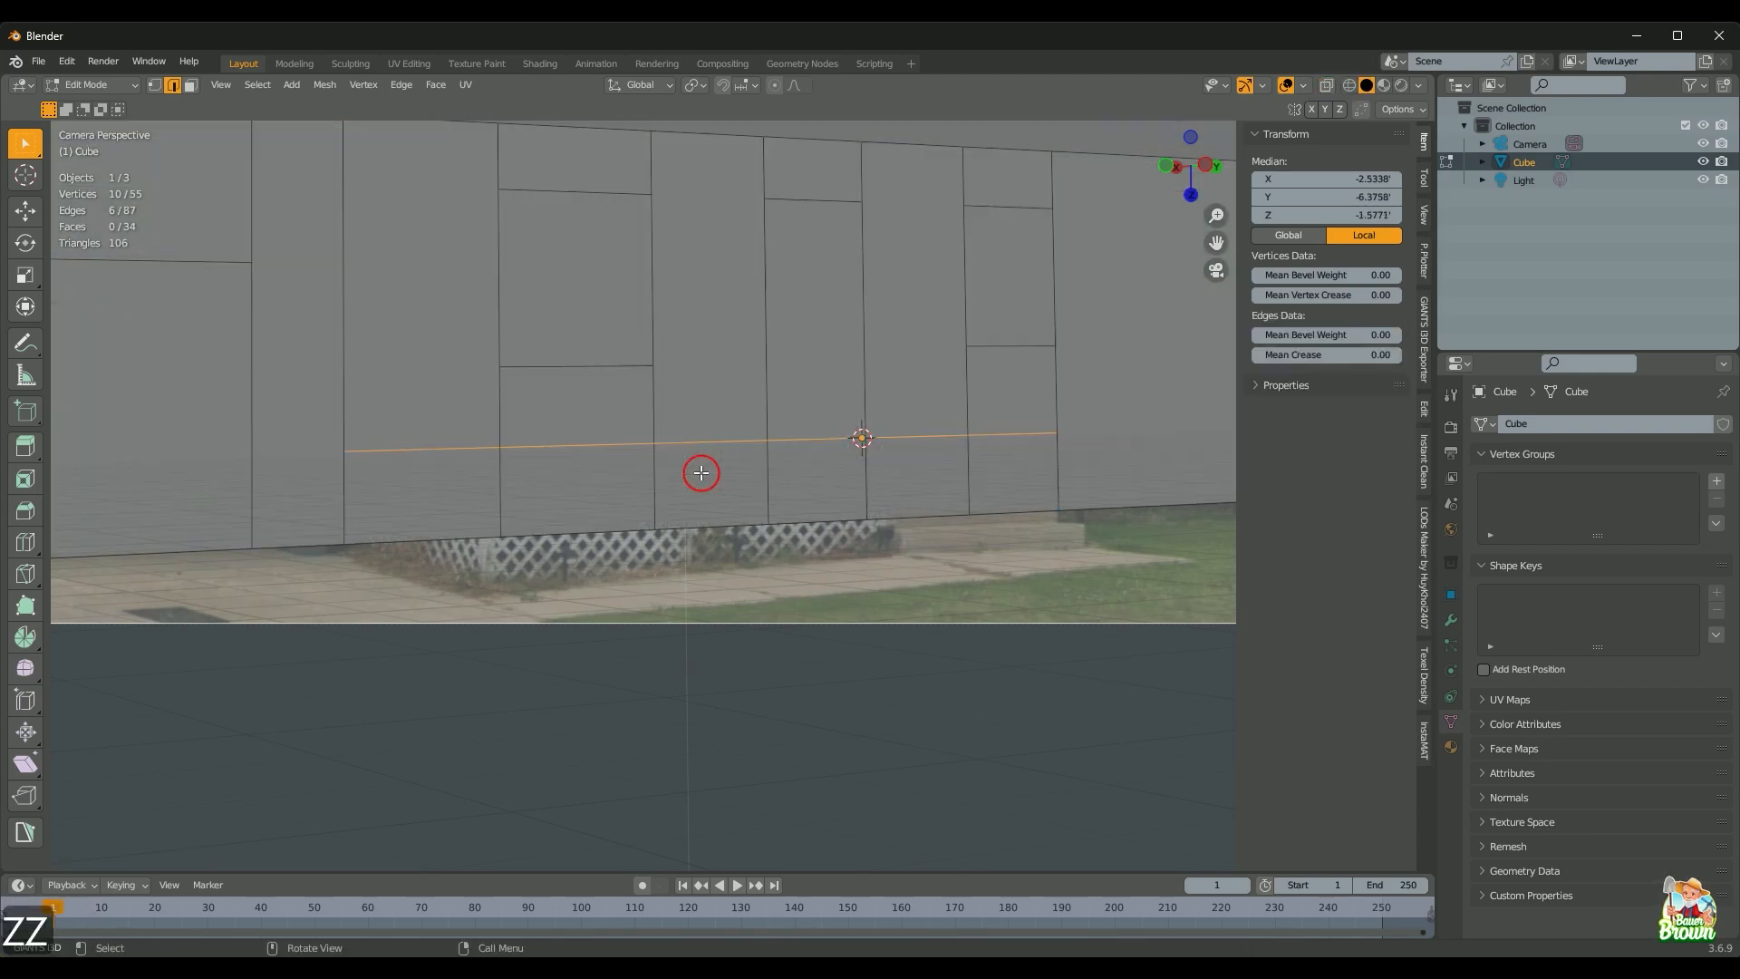
key("shift+z")
key("shift+z")
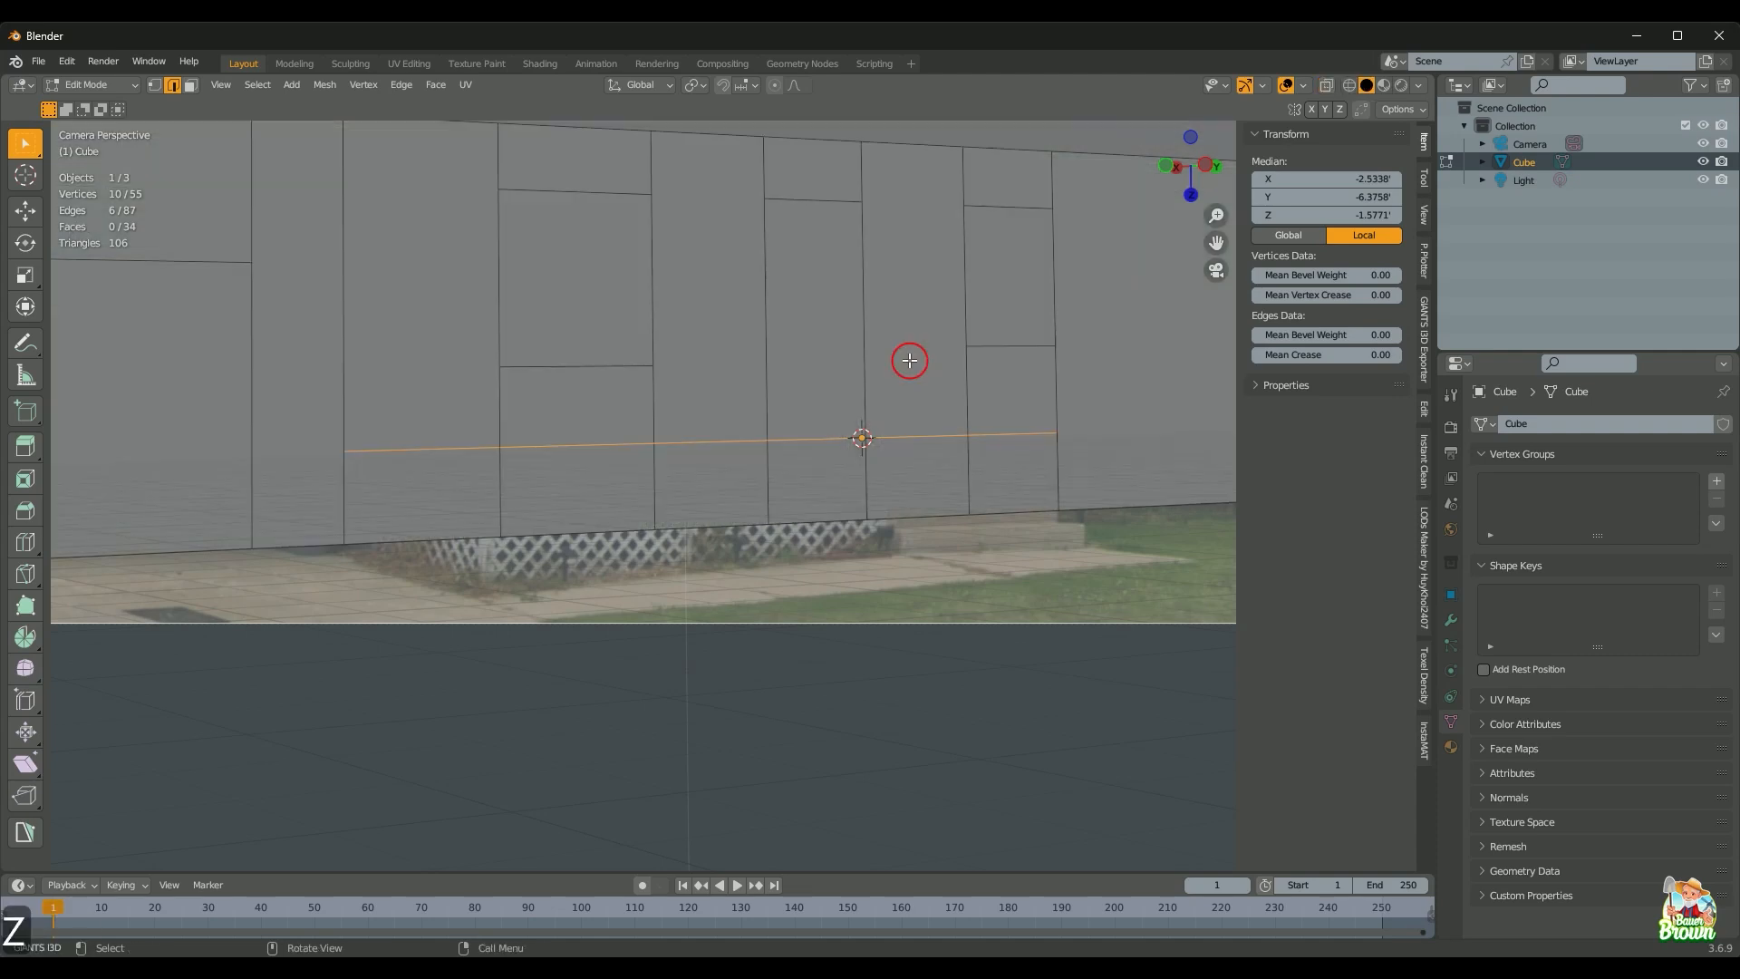
key("shift+z")
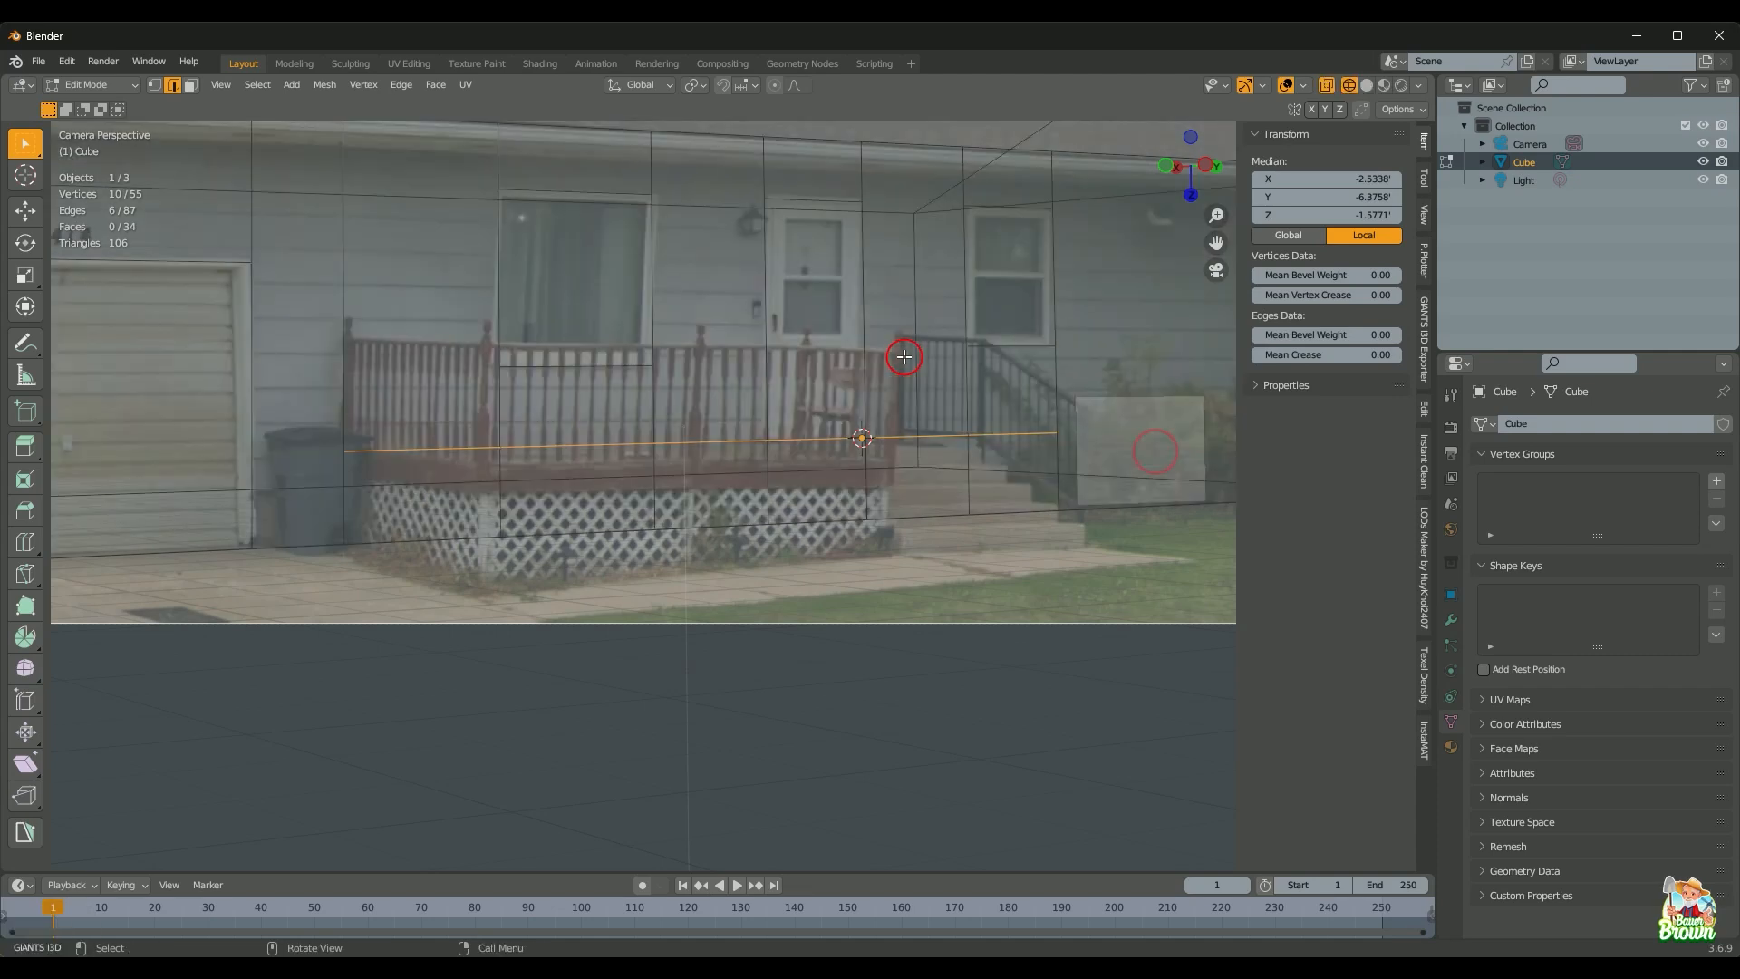
Step: Add a vertical edge loop at the porch steps
key("ctrl+r")
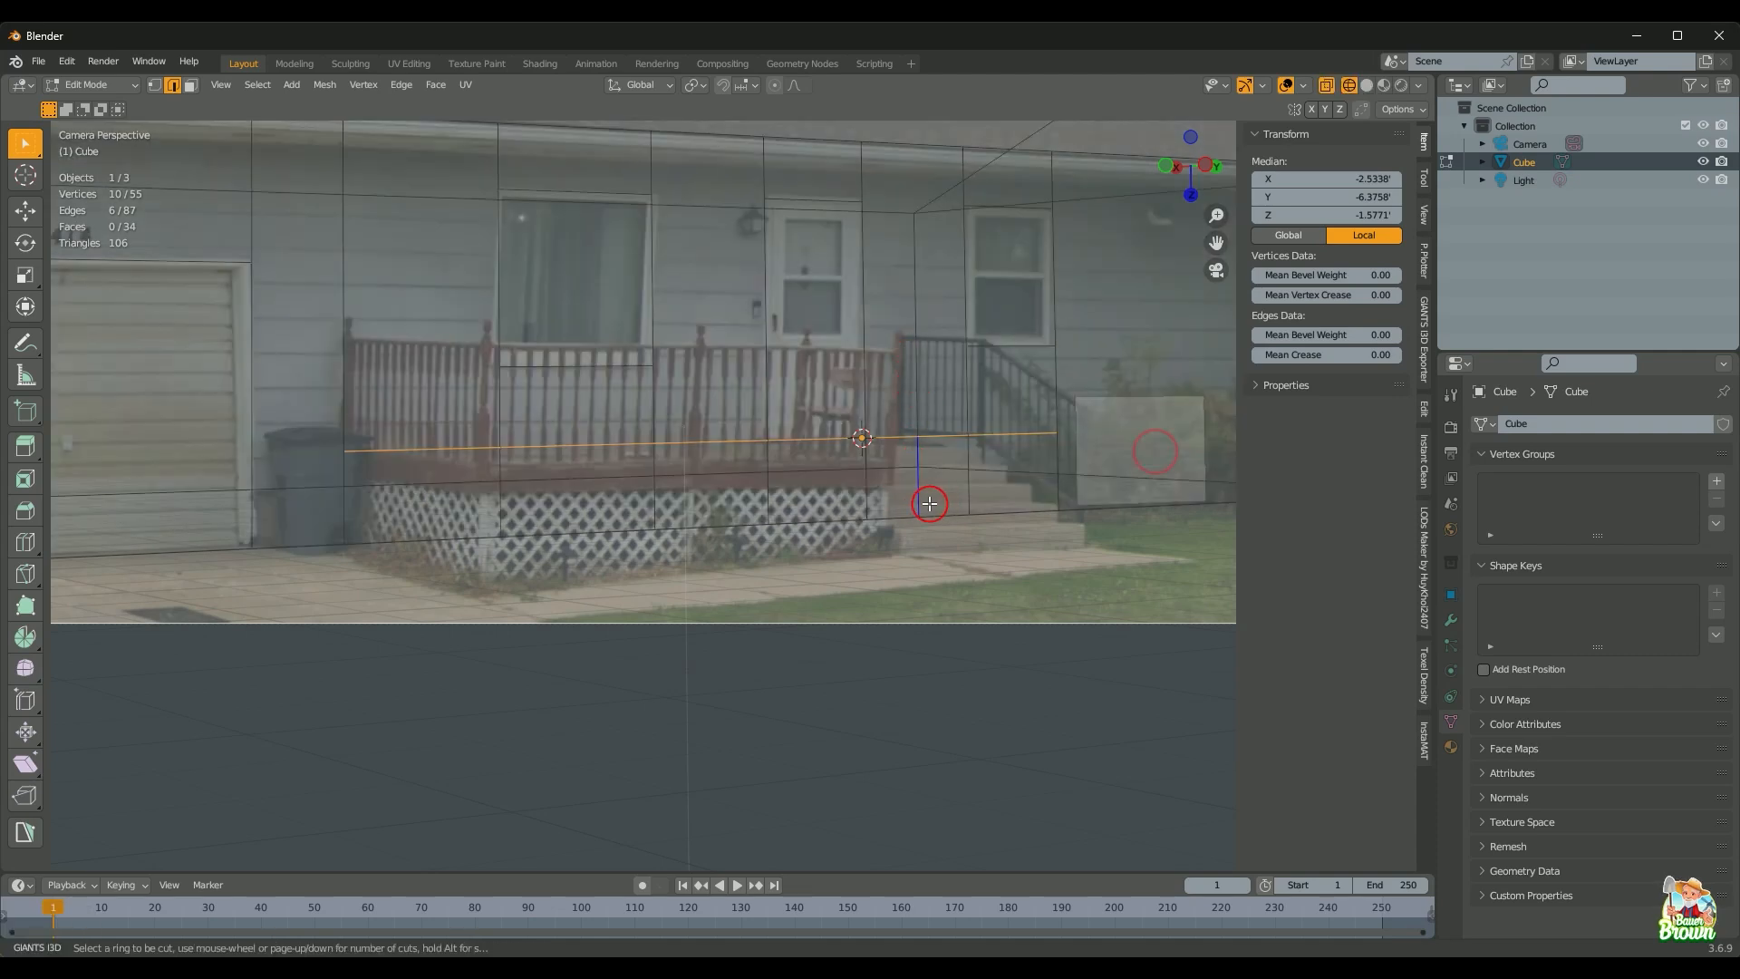
left_click(933, 506)
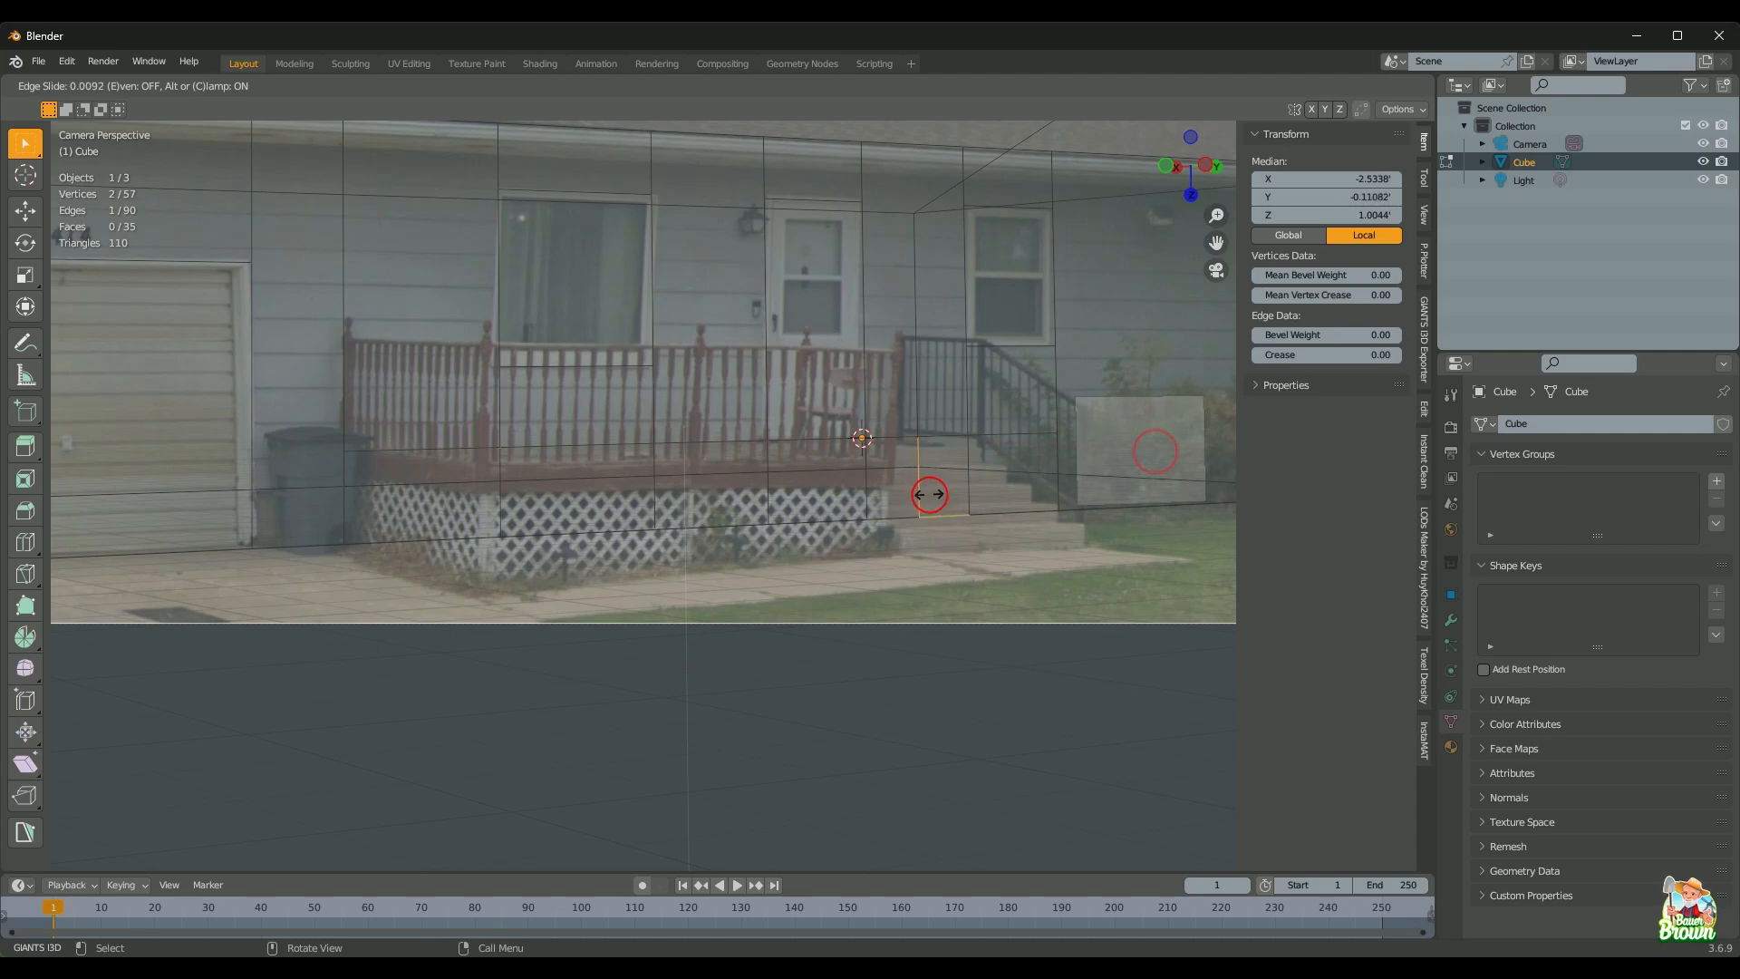
left_click(929, 494)
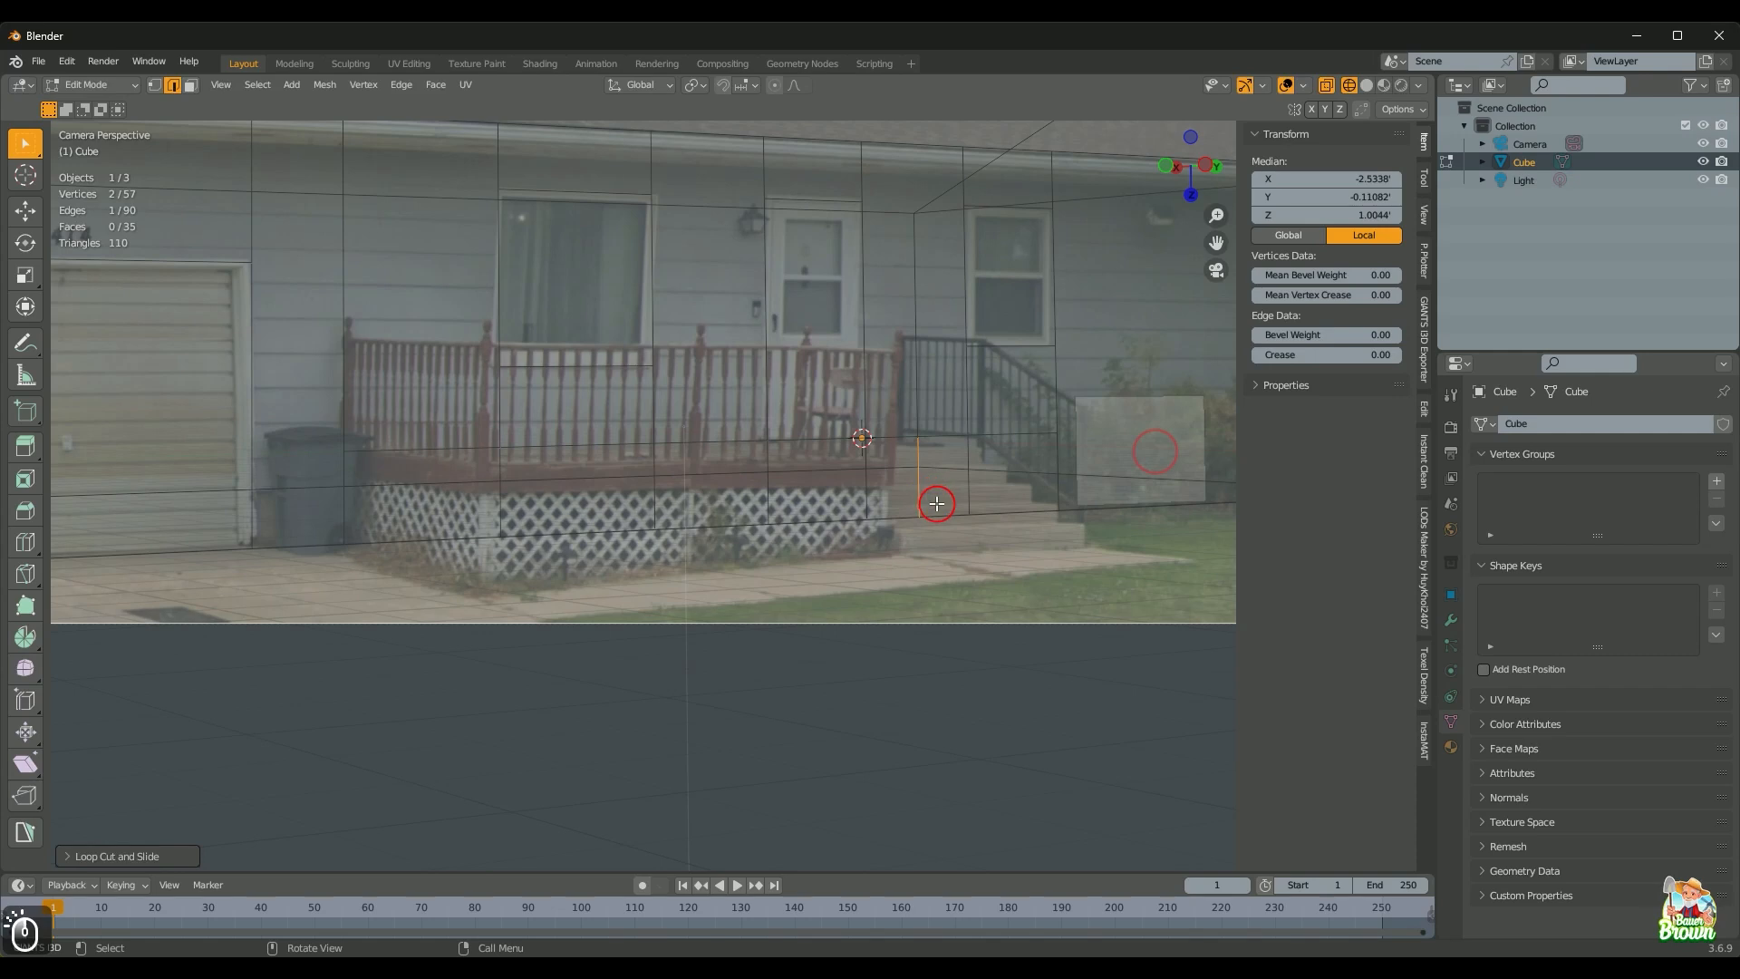
key("shift+z")
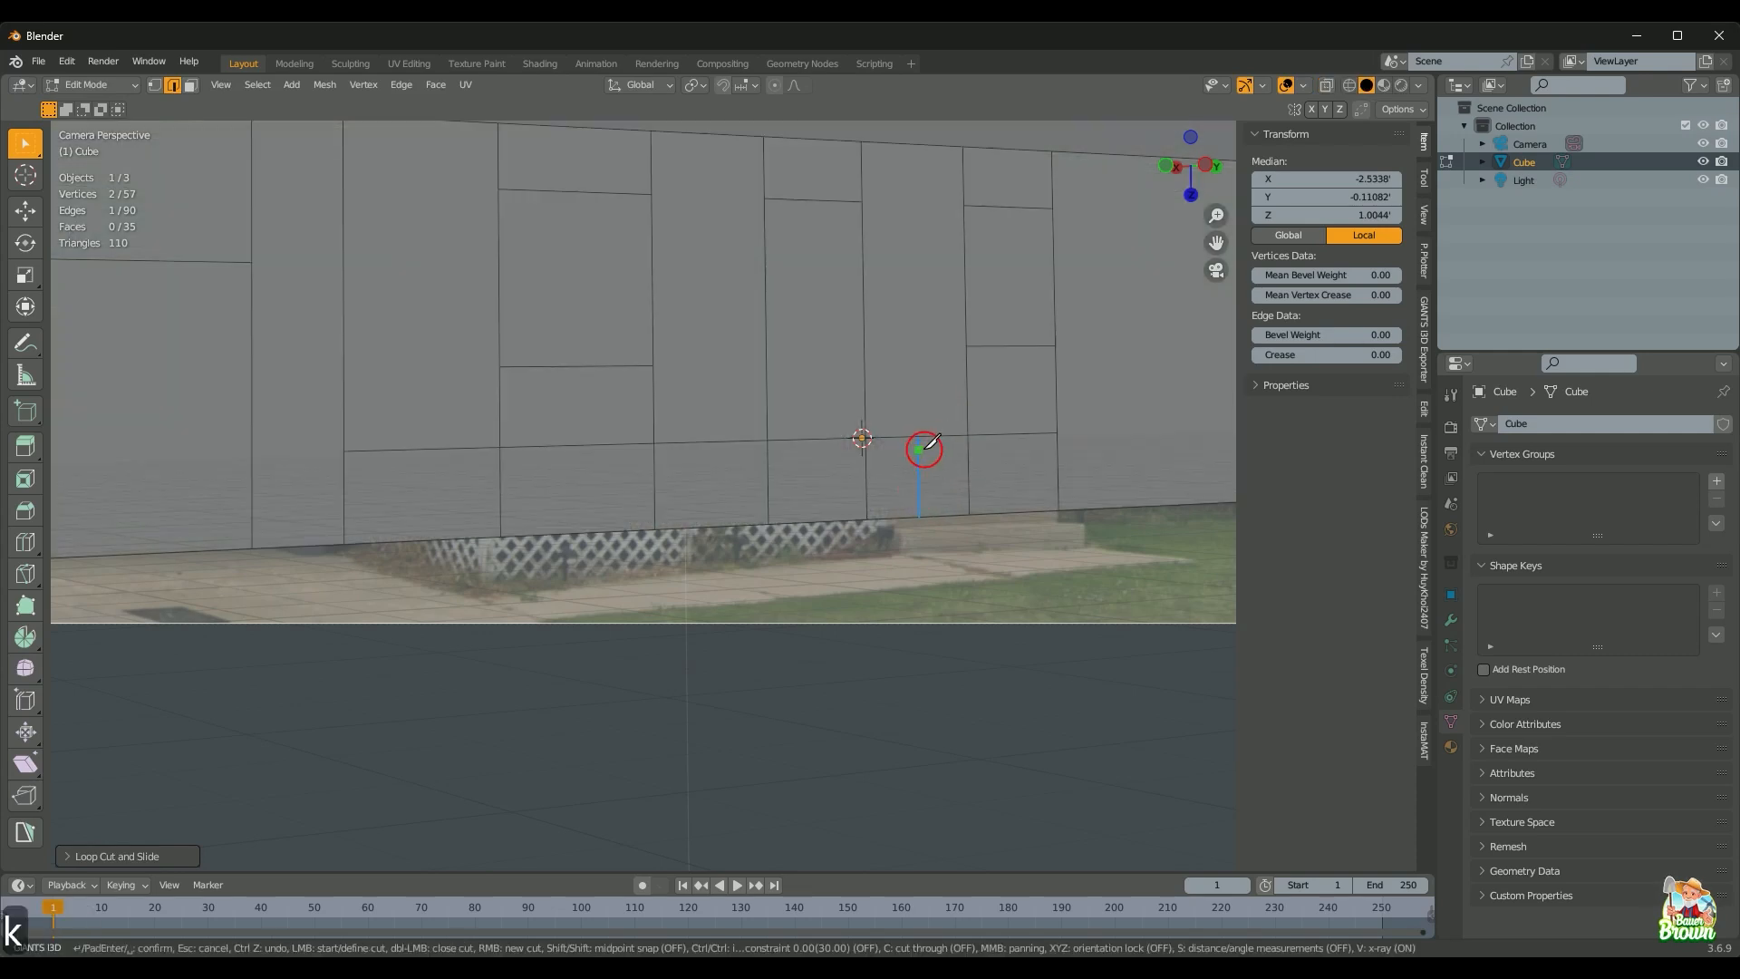
Step: Knife a Z-locked vertical cut up to the top of the wall
key("k")
key("z")
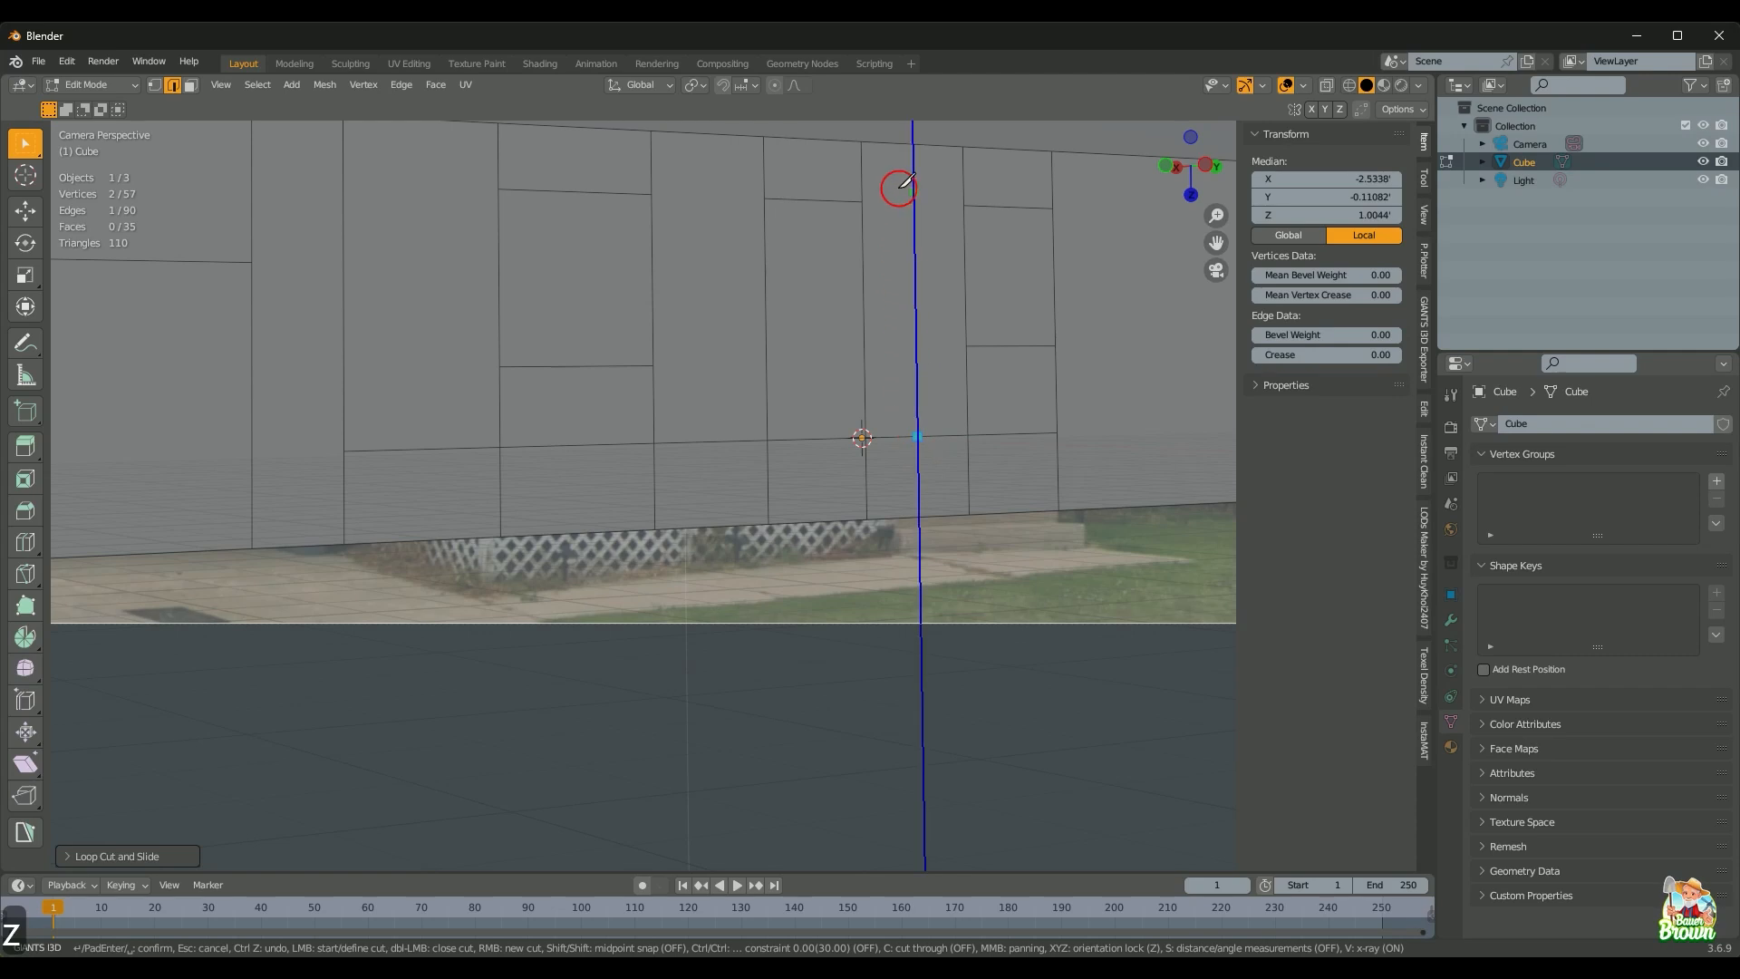
left_click(906, 140)
key("Return")
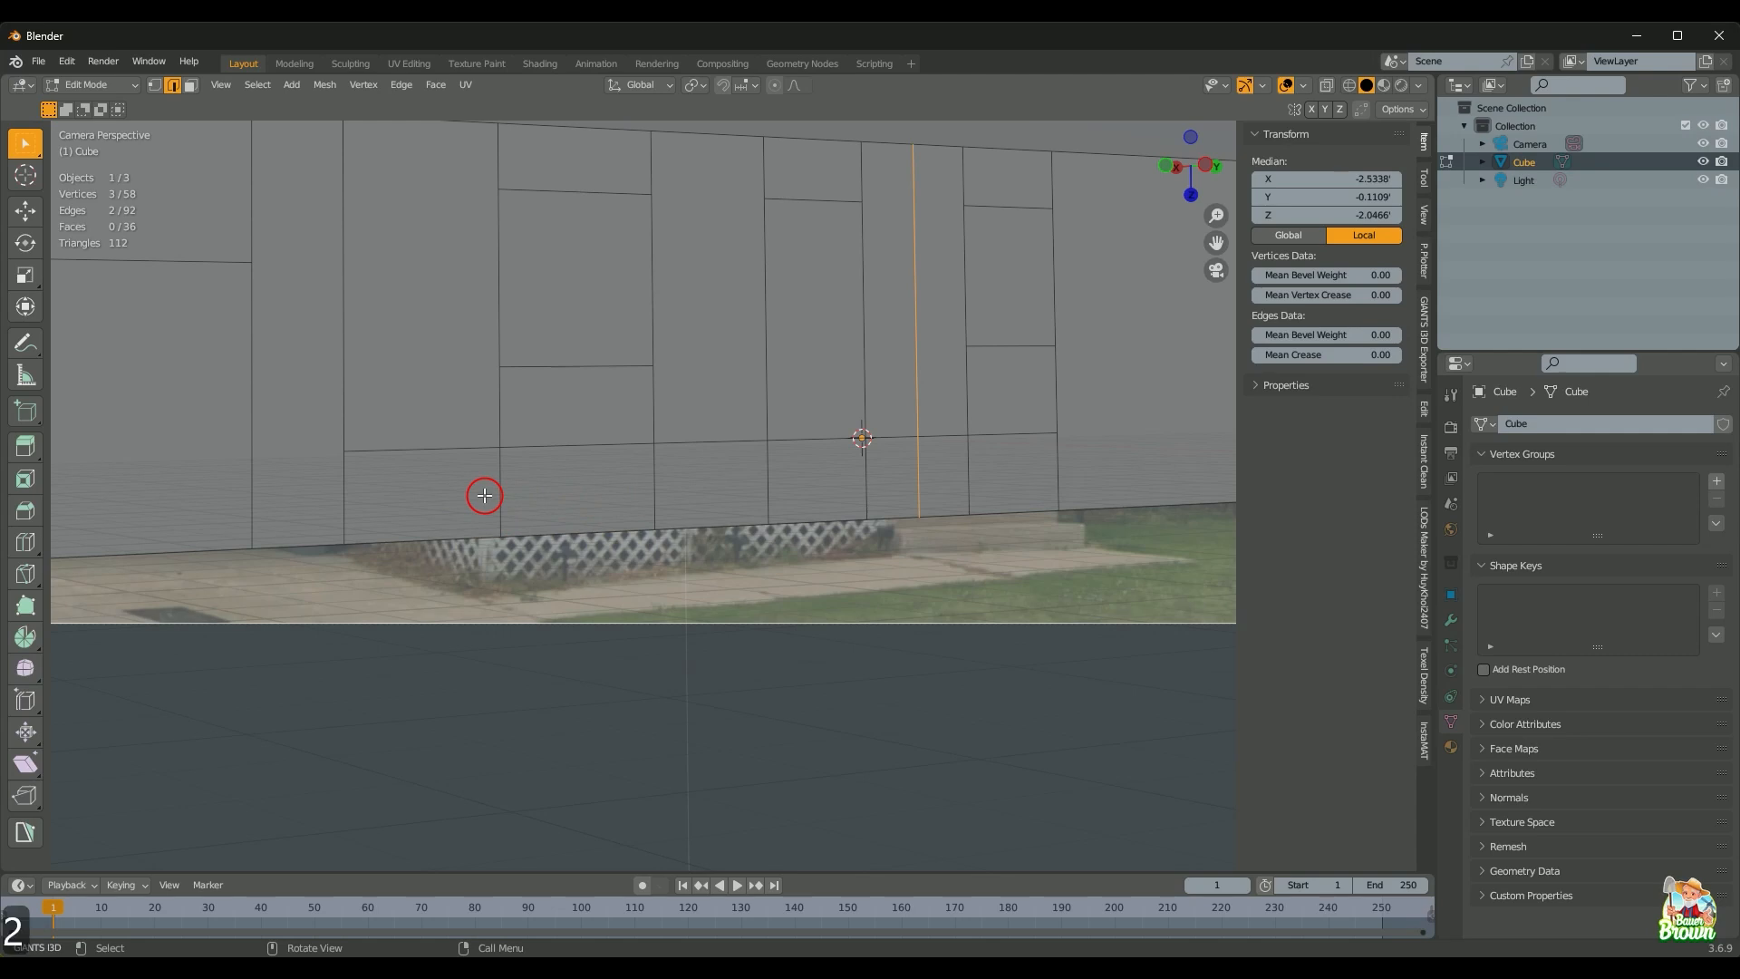
Step: Dissolve the four short lower wall edges, leaving 32 faces
left_click_drag(458, 484, 890, 484)
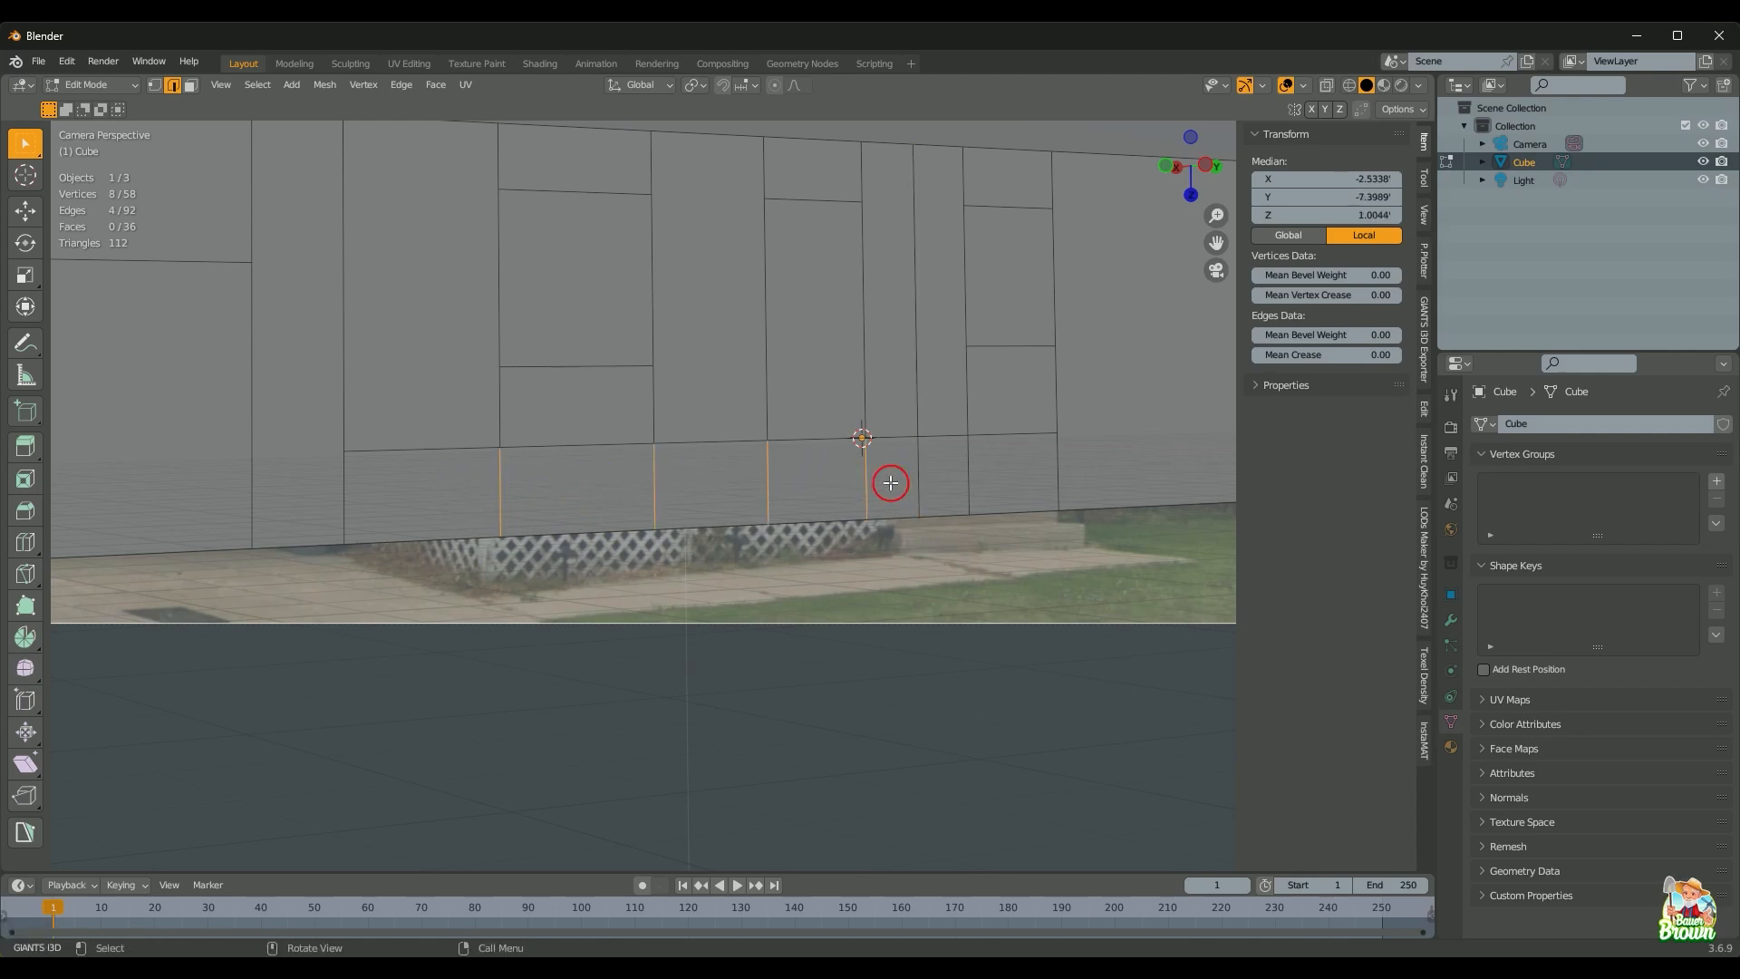
right_click(856, 515)
key("d")
scroll(851, 535, "down", 3)
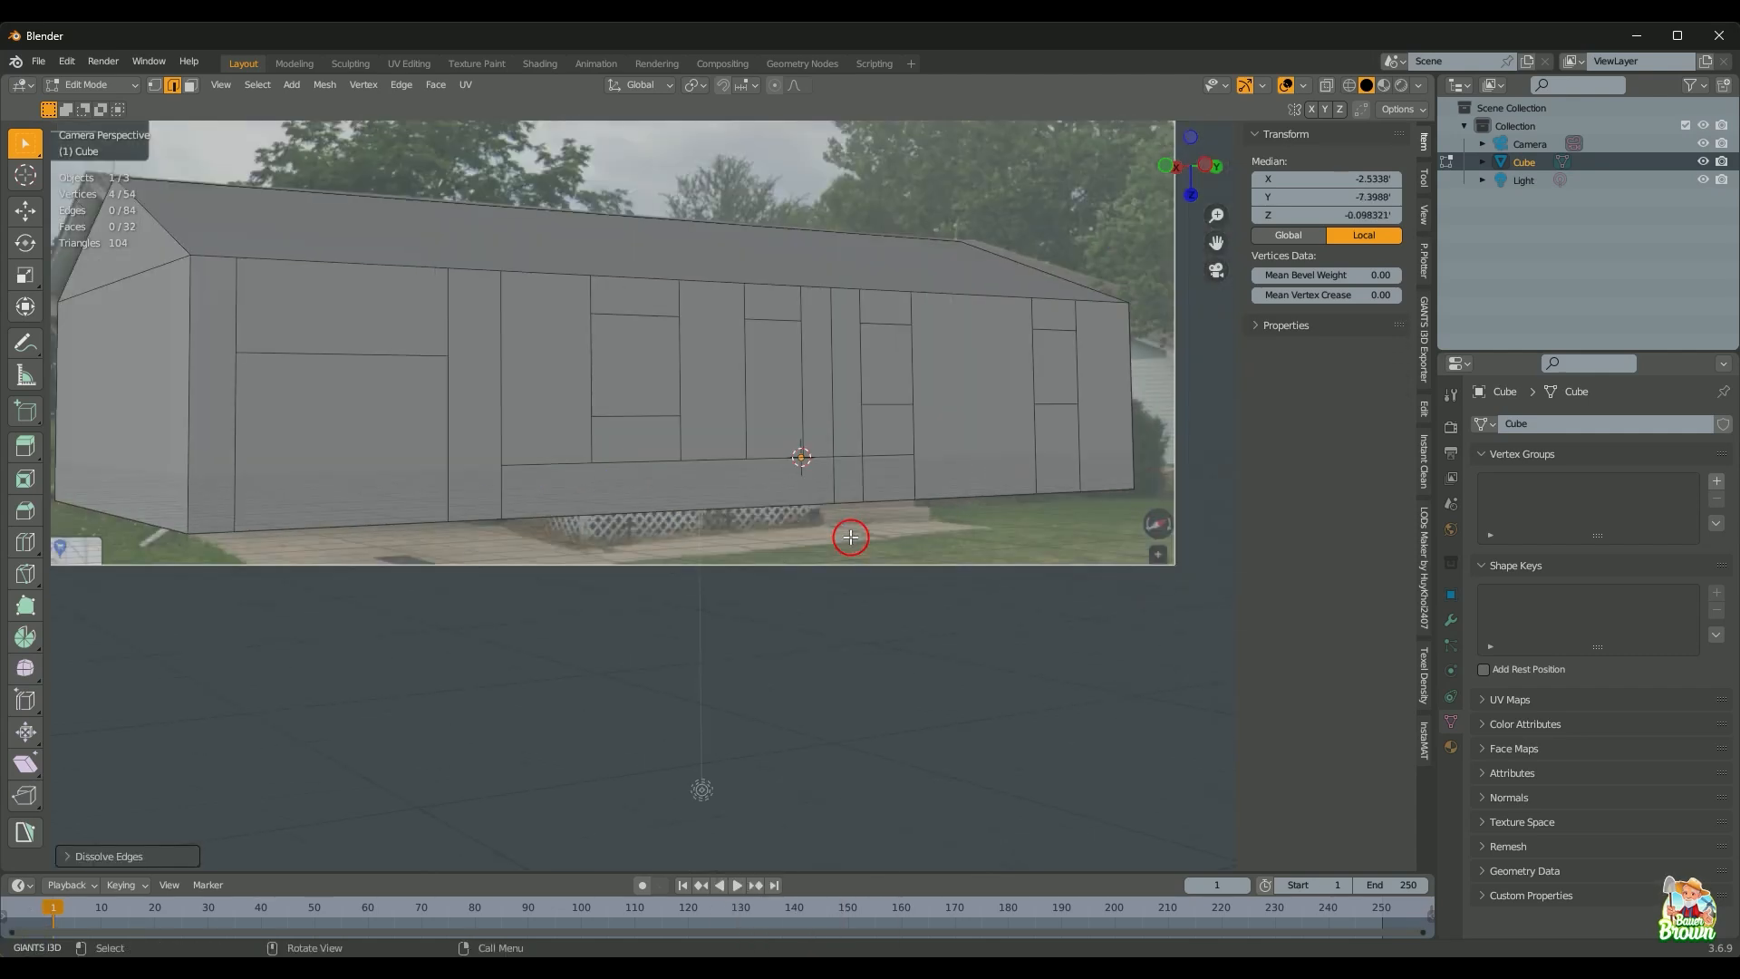
key("shift+z")
Step: Extrude the lower wall face outward into a porch block matching the deck in the photo
key("shift+z")
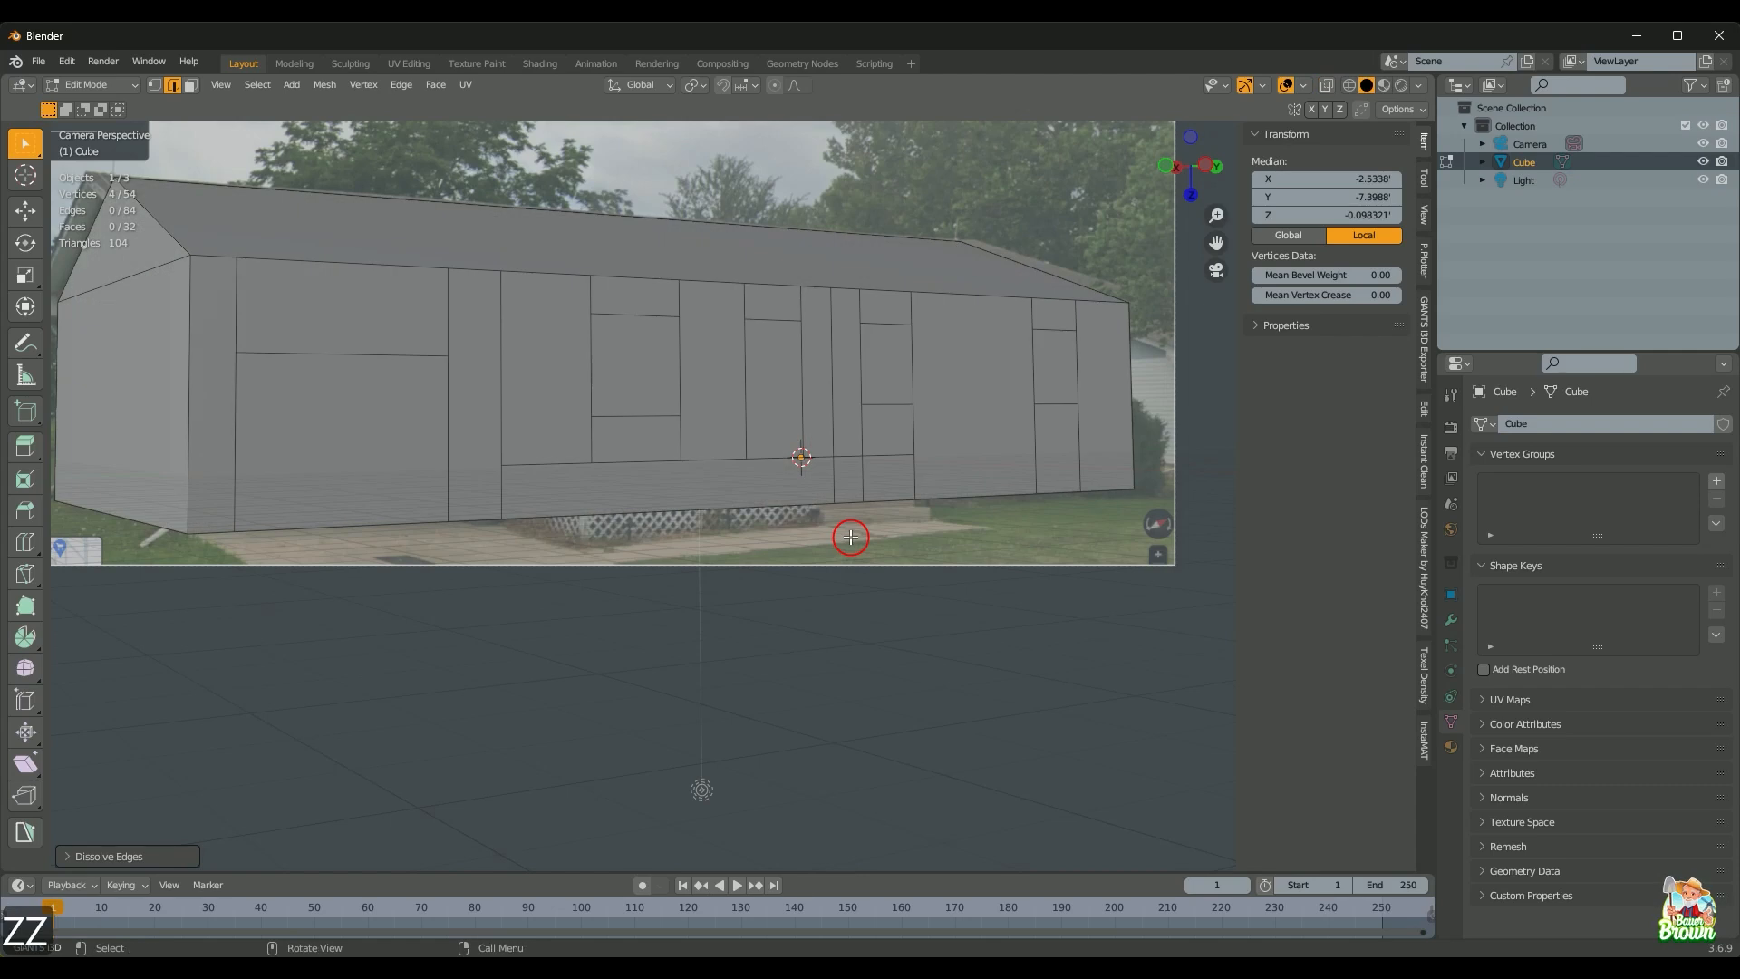
key("shift+z")
key("shift+z")
key("3")
left_click(705, 482)
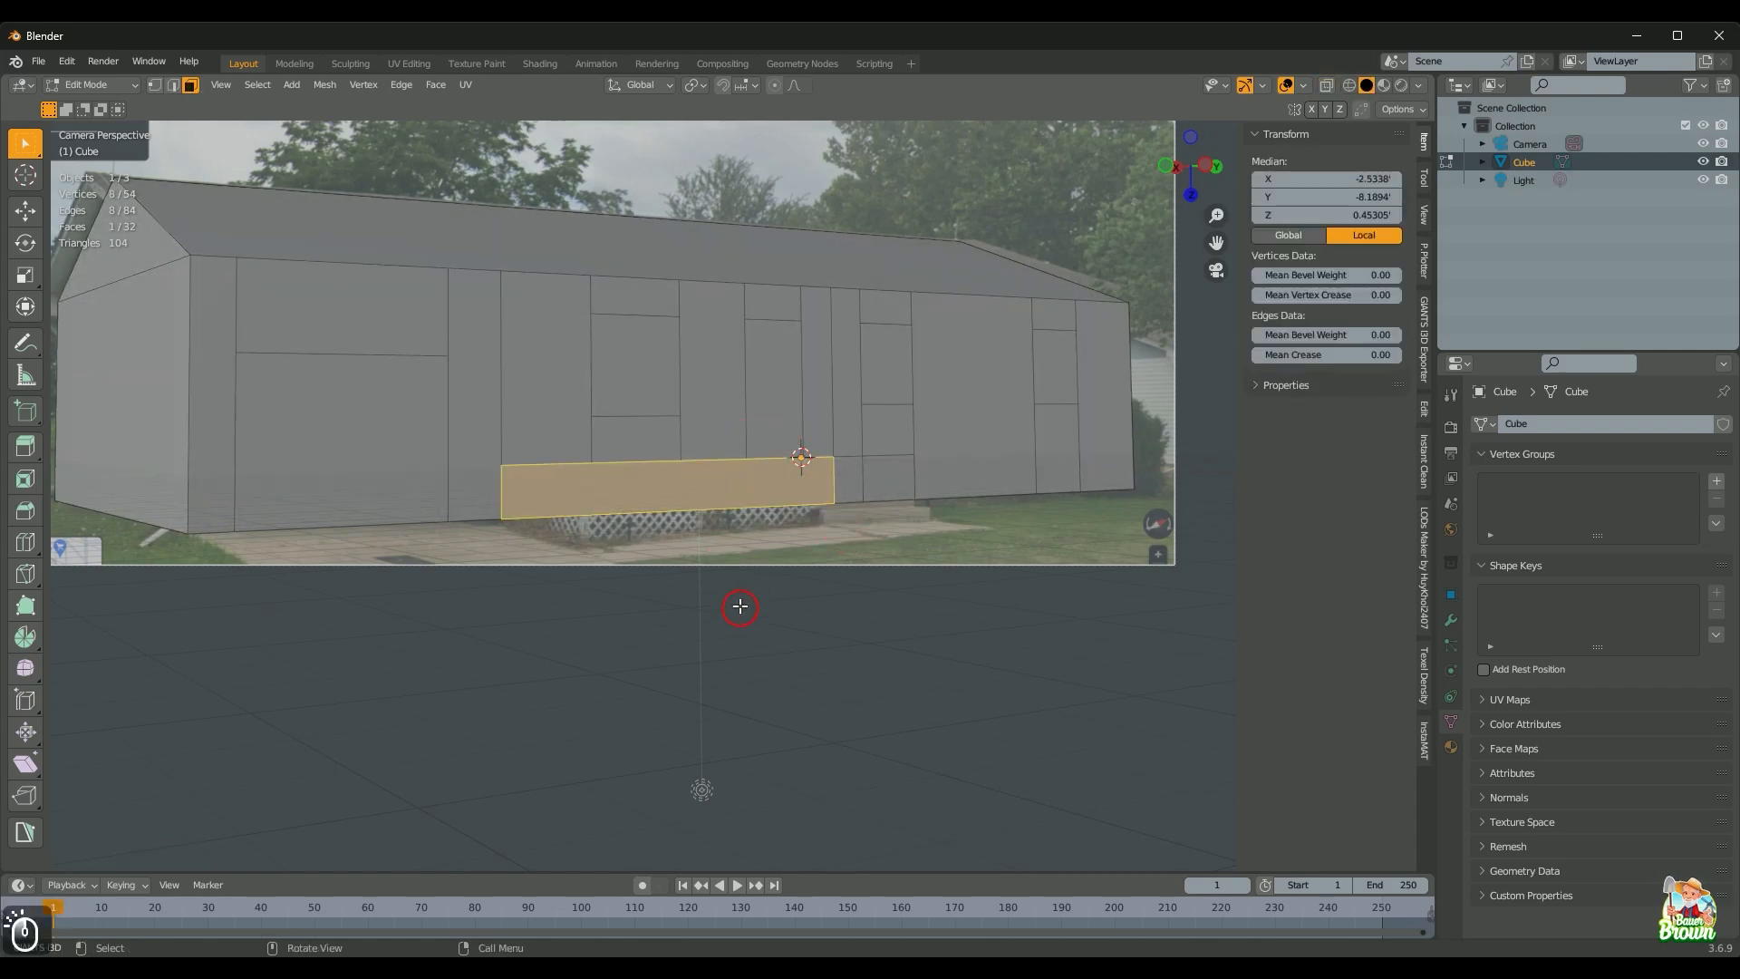
scroll(740, 607, "up", 1)
key("shift+z")
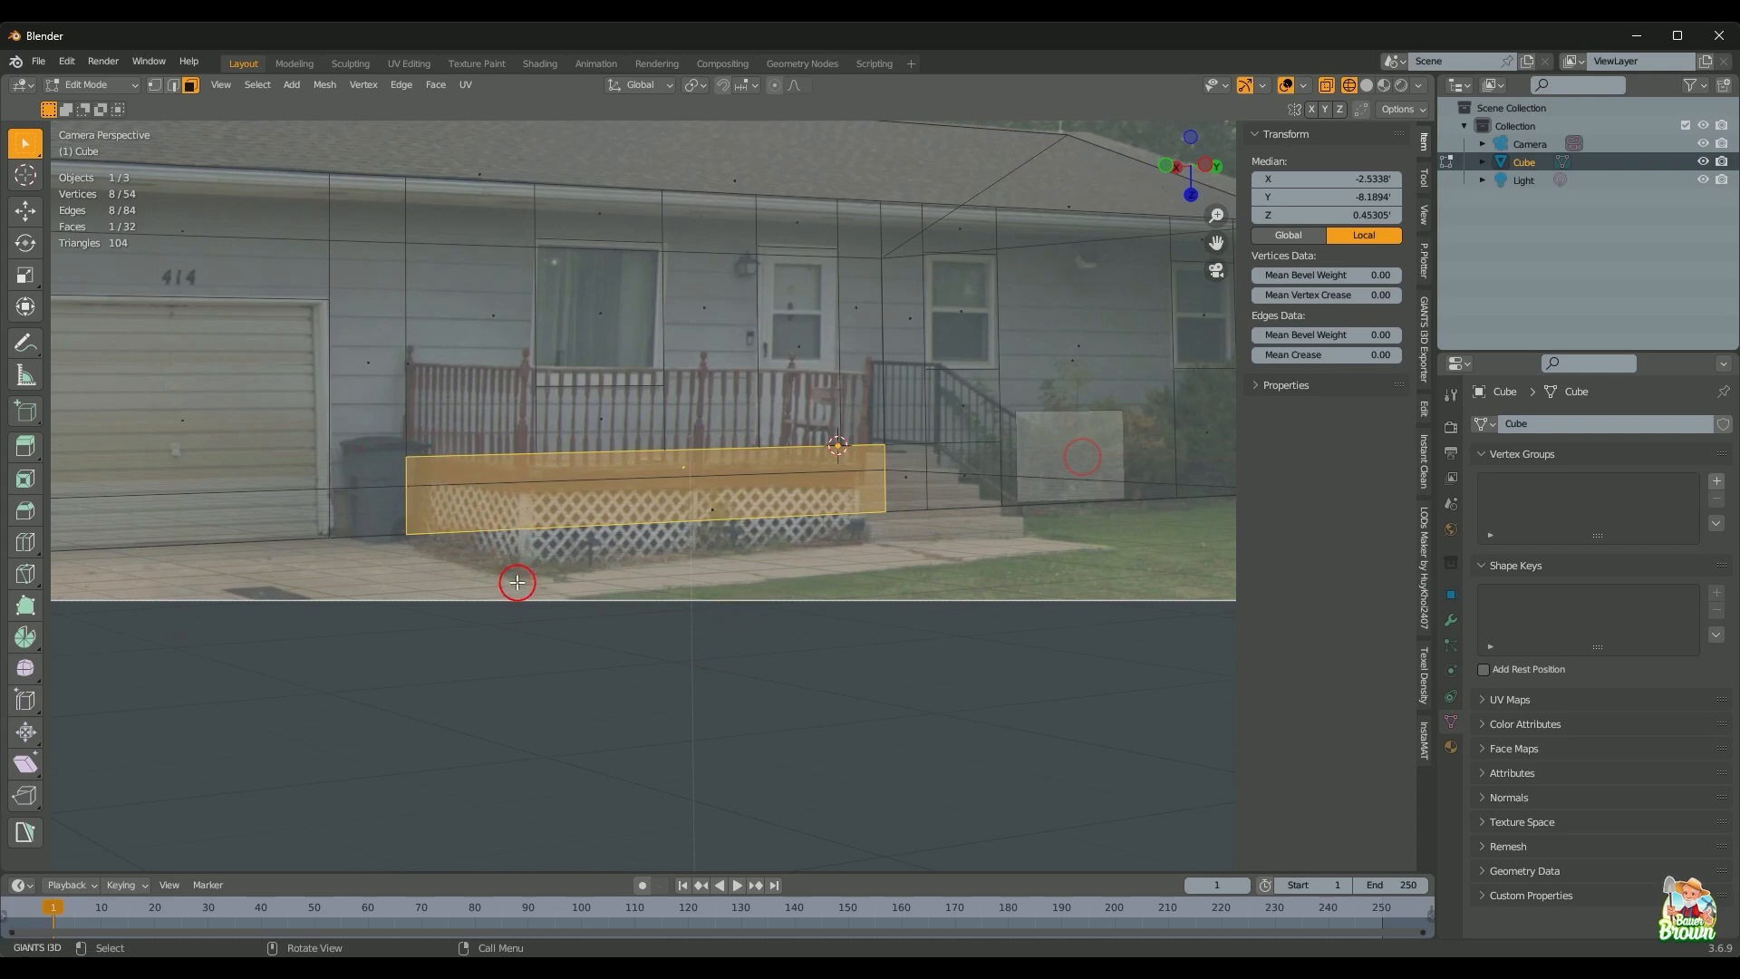
key("e")
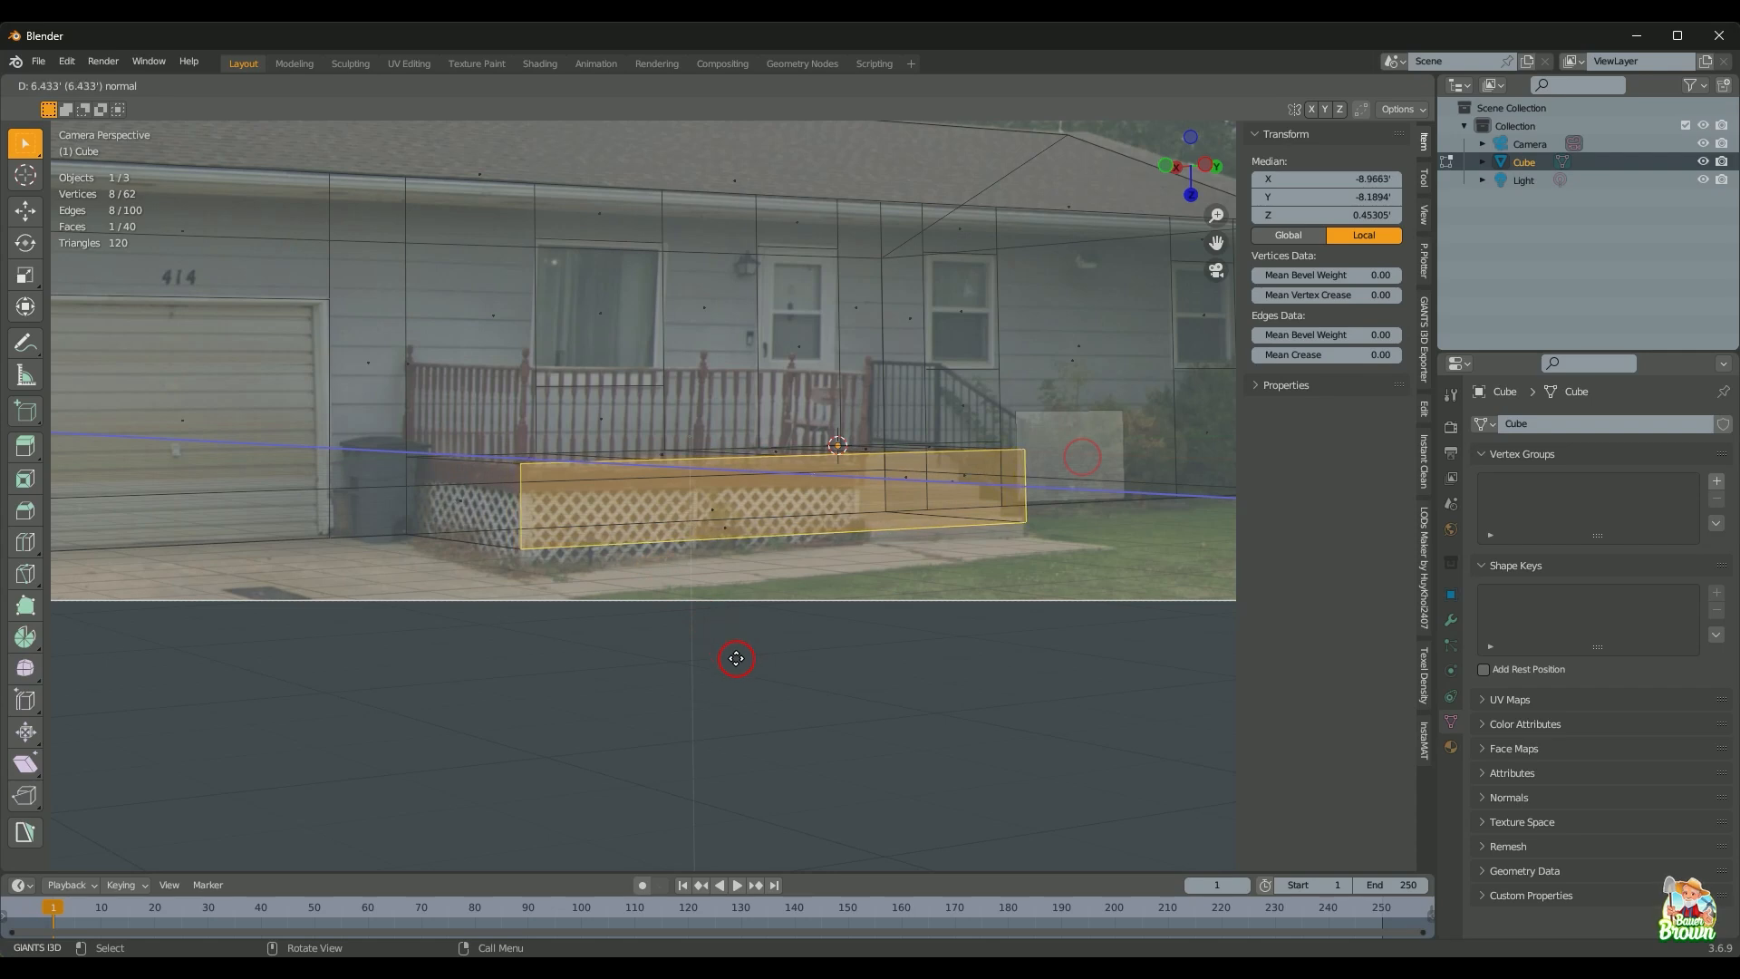
left_click(736, 658)
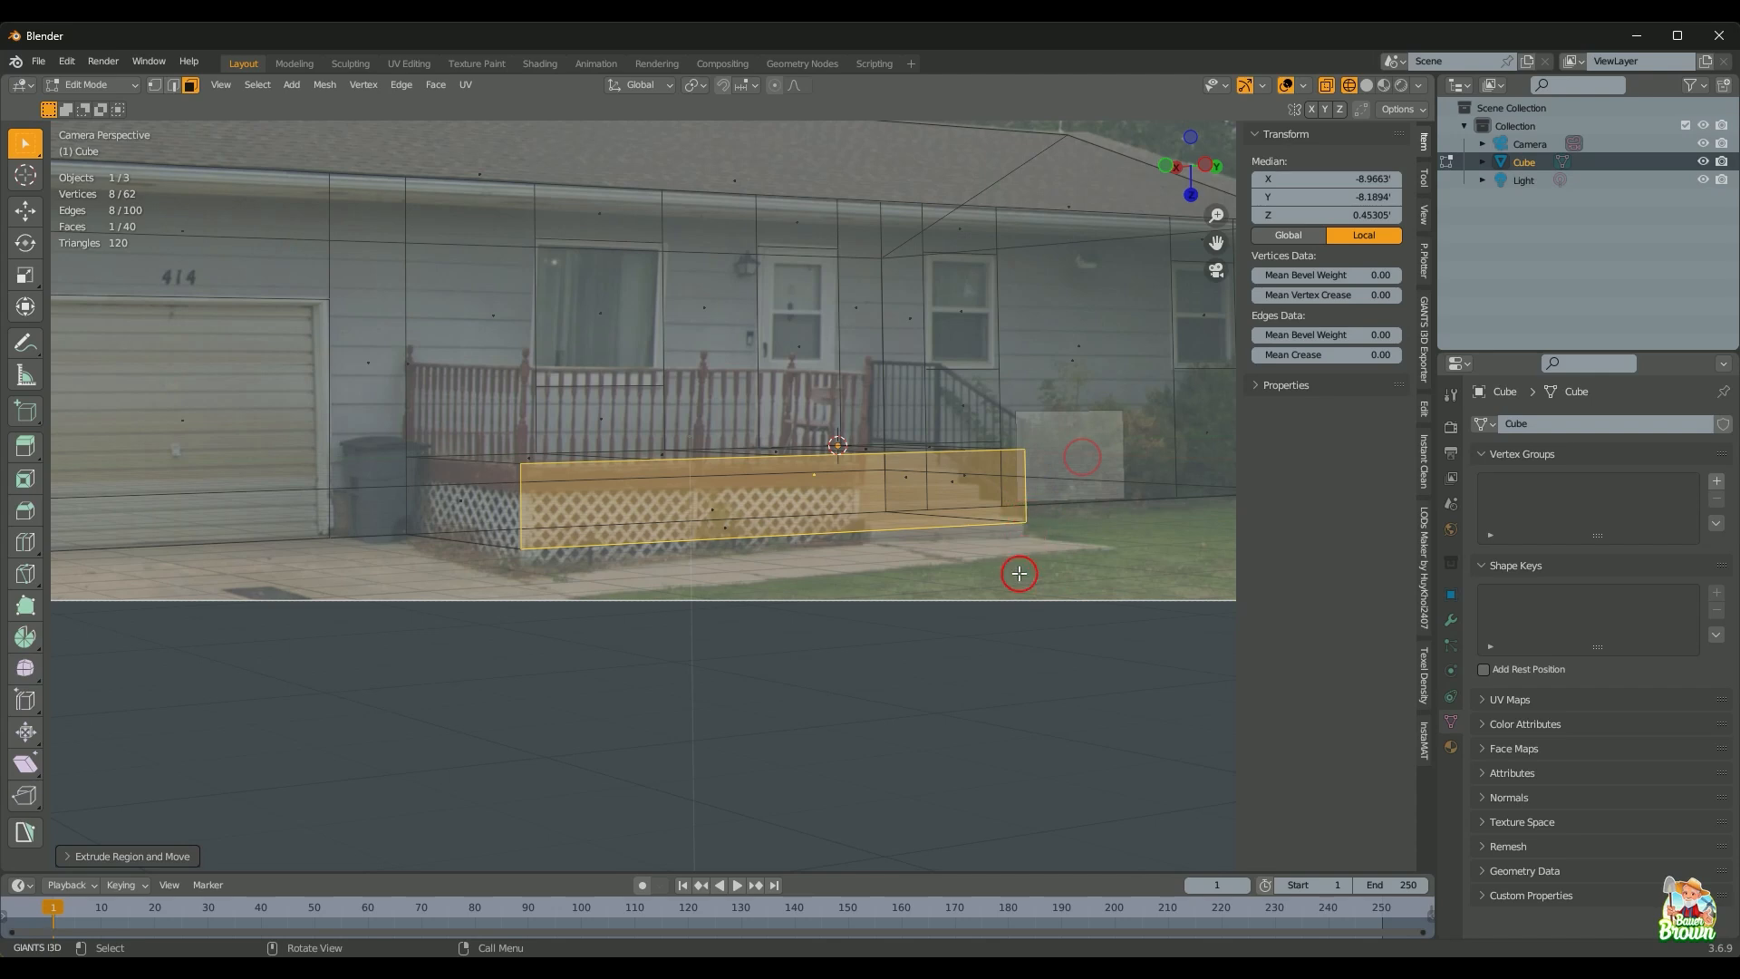
Step: Pan and orbit around the porch and garage door to check the 40-face result in solid shading
scroll(958, 587, "up", 1)
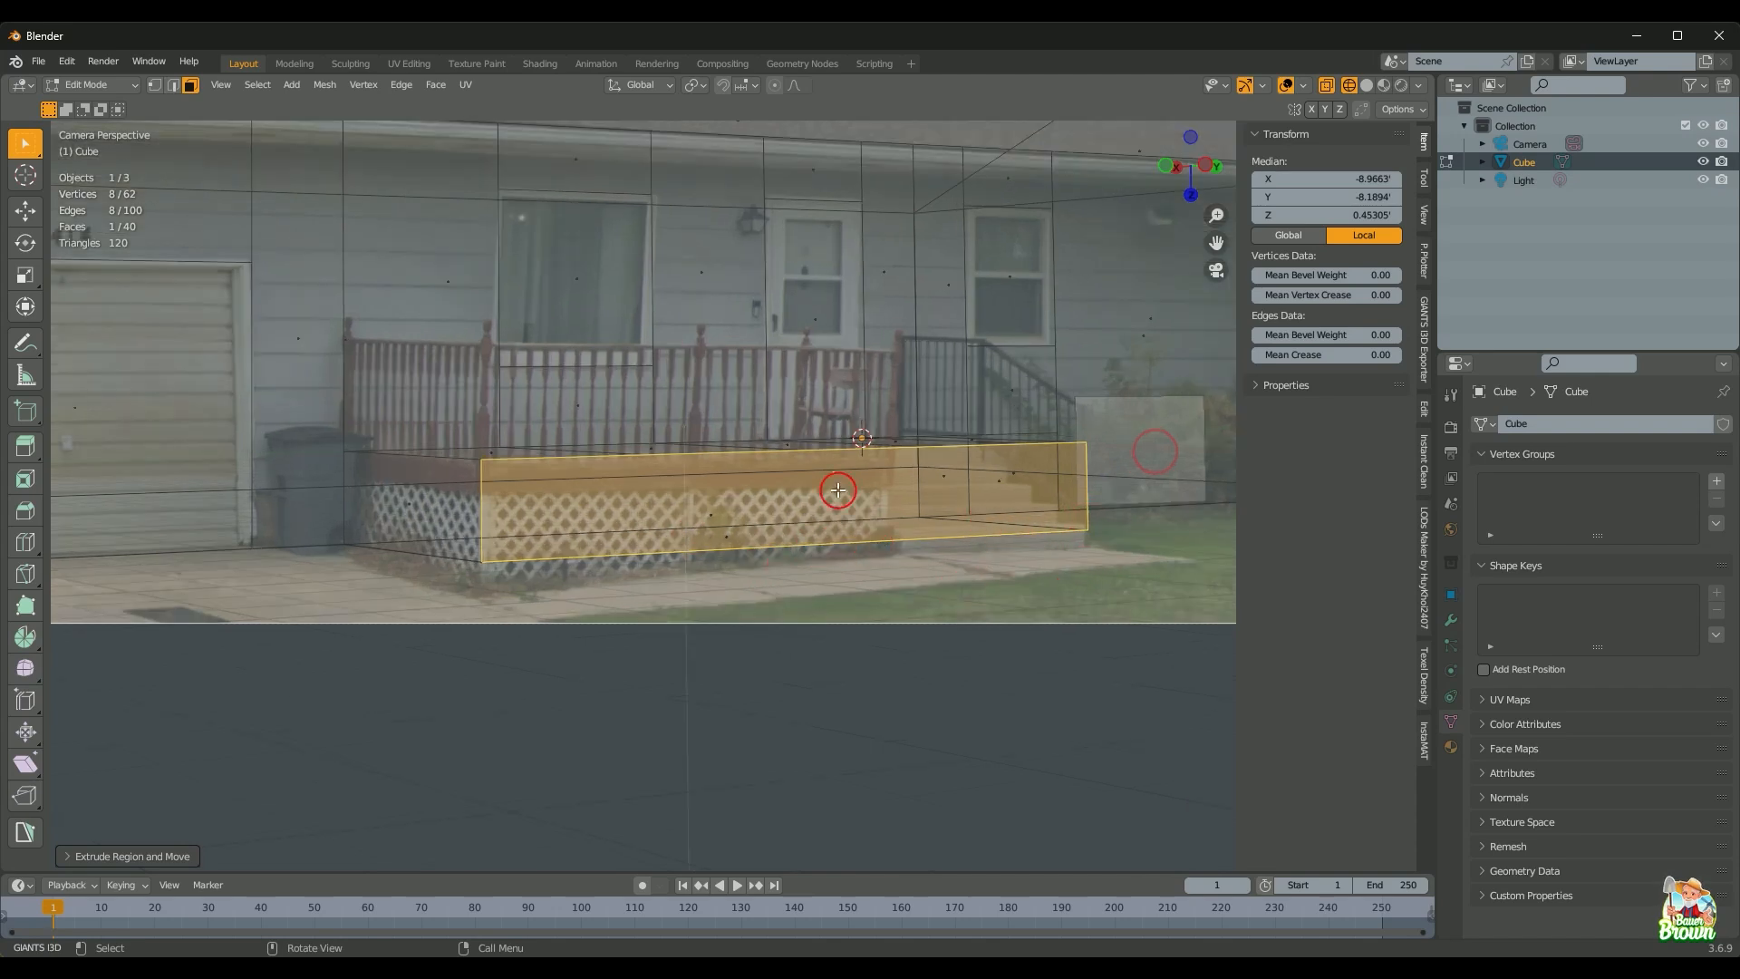
middle_click_drag(717, 341, 832, 513, "shift")
middle_click_drag(203, 493, 680, 524, "shift")
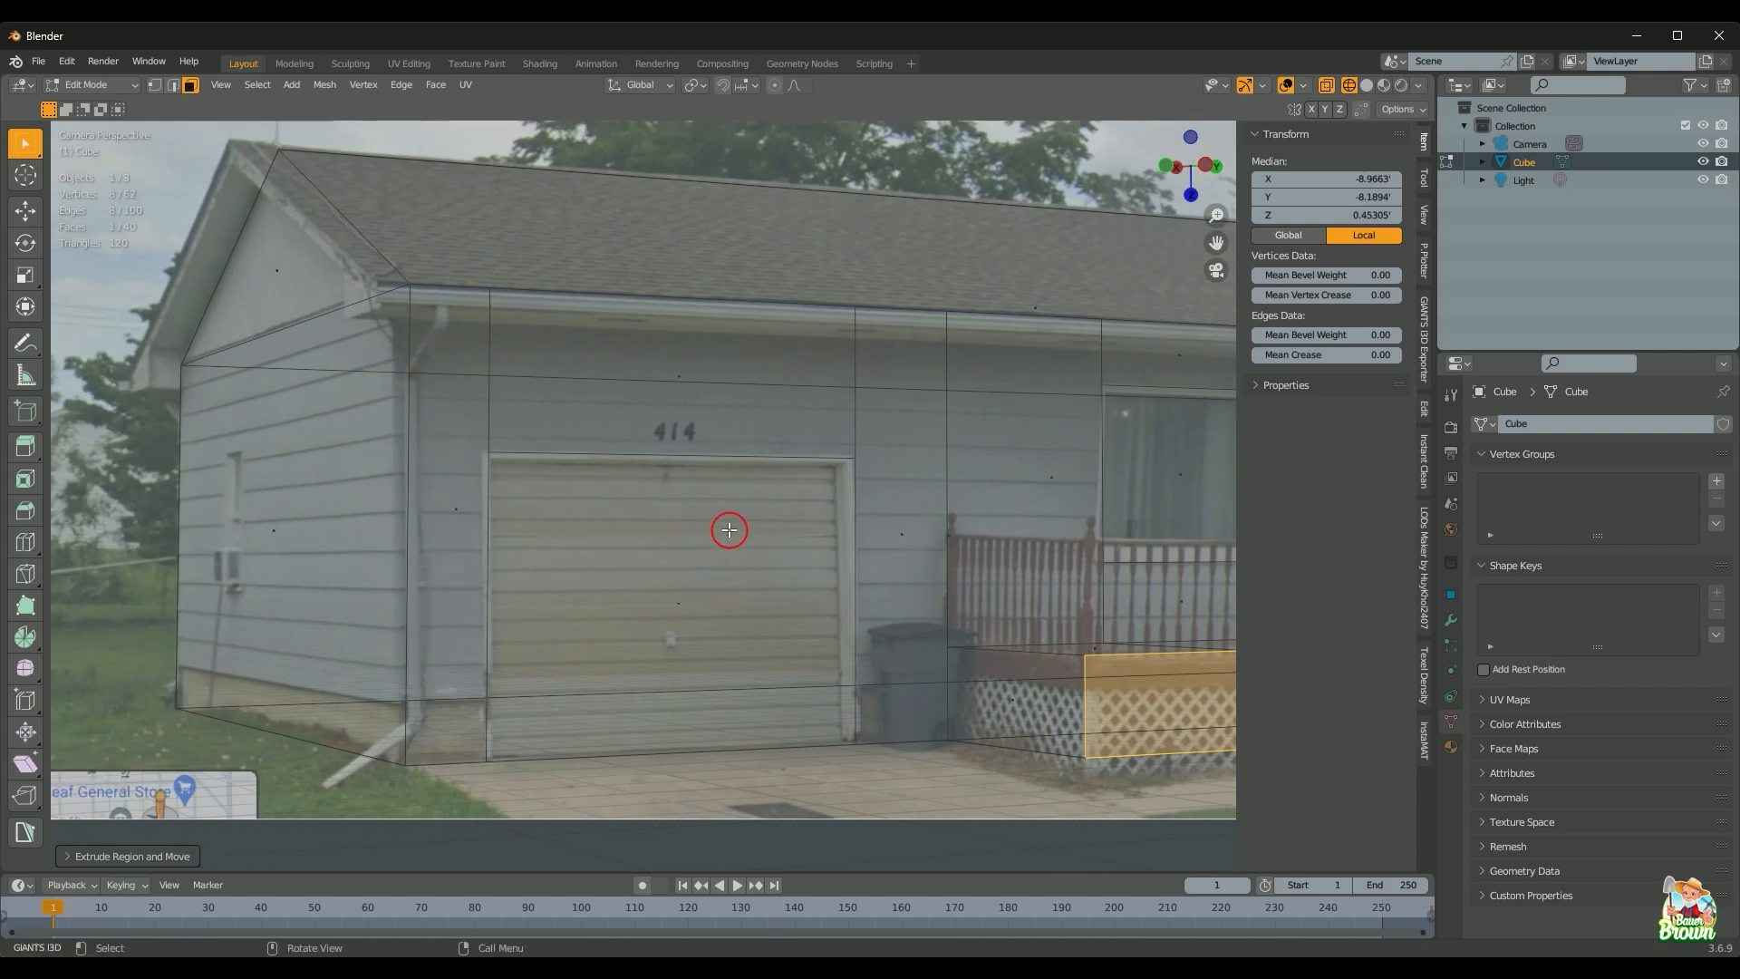
scroll(873, 575, "down", 1)
middle_click_drag(874, 574, 668, 501, "shift")
middle_click_drag(1181, 591, 682, 526, "shift")
middle_click_drag(899, 610, 688, 555, "shift")
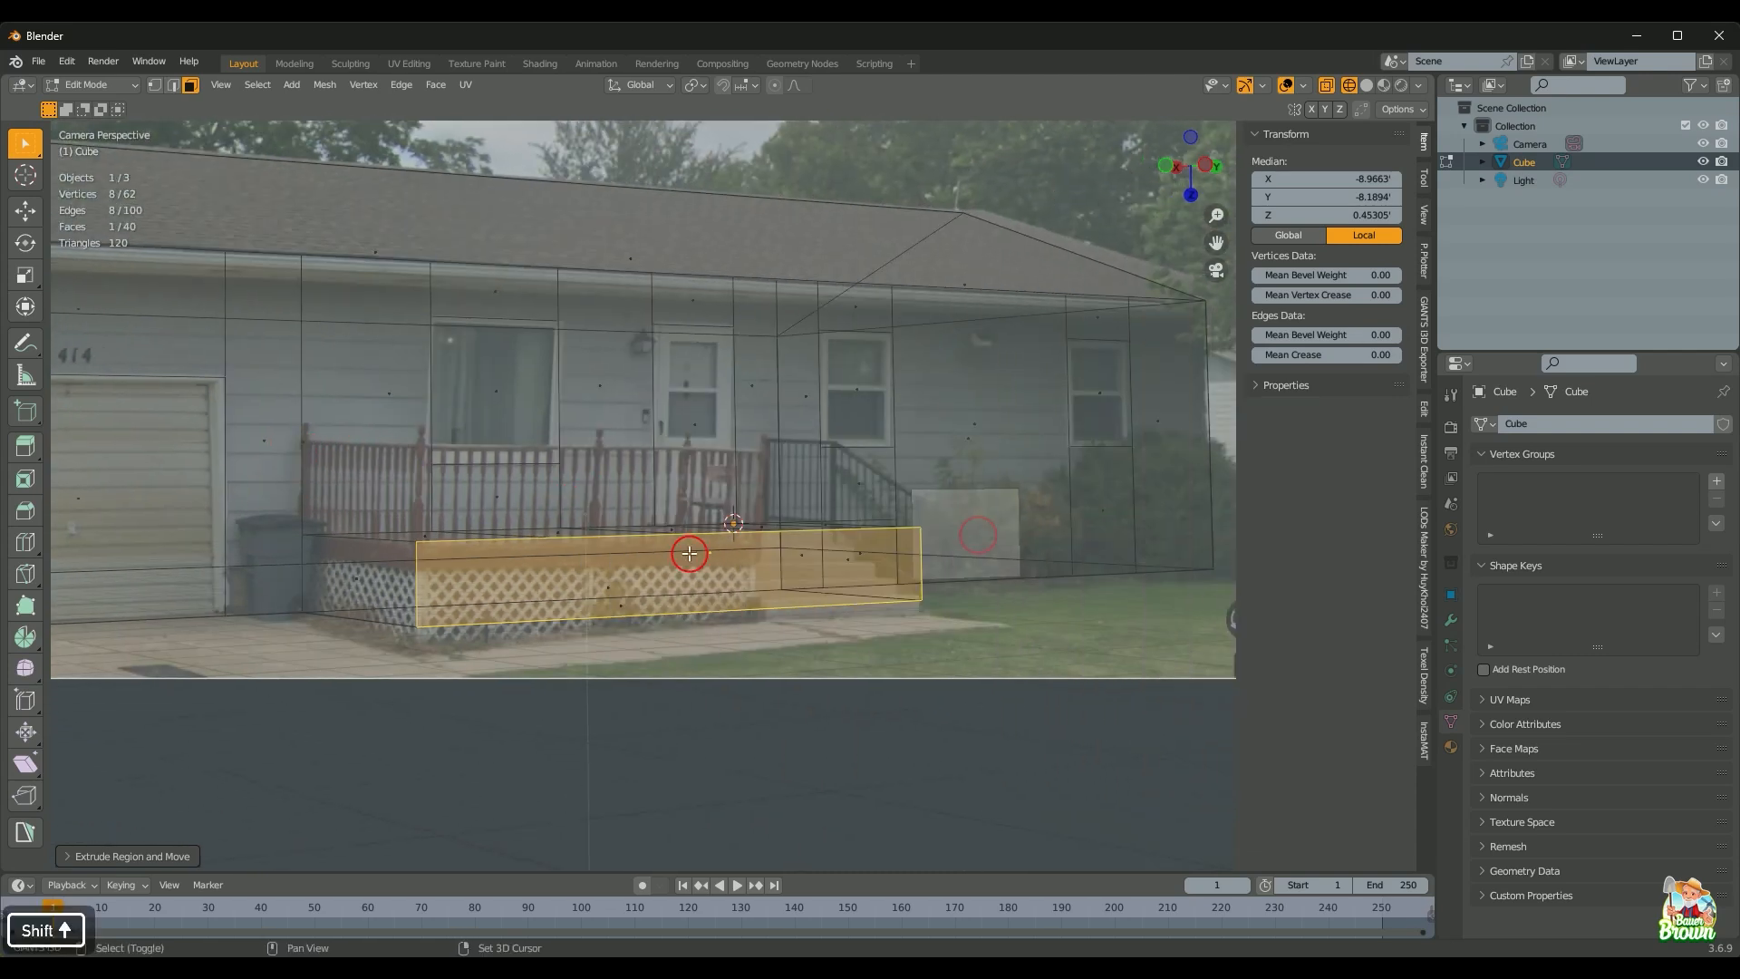
scroll(781, 603, "up", 1)
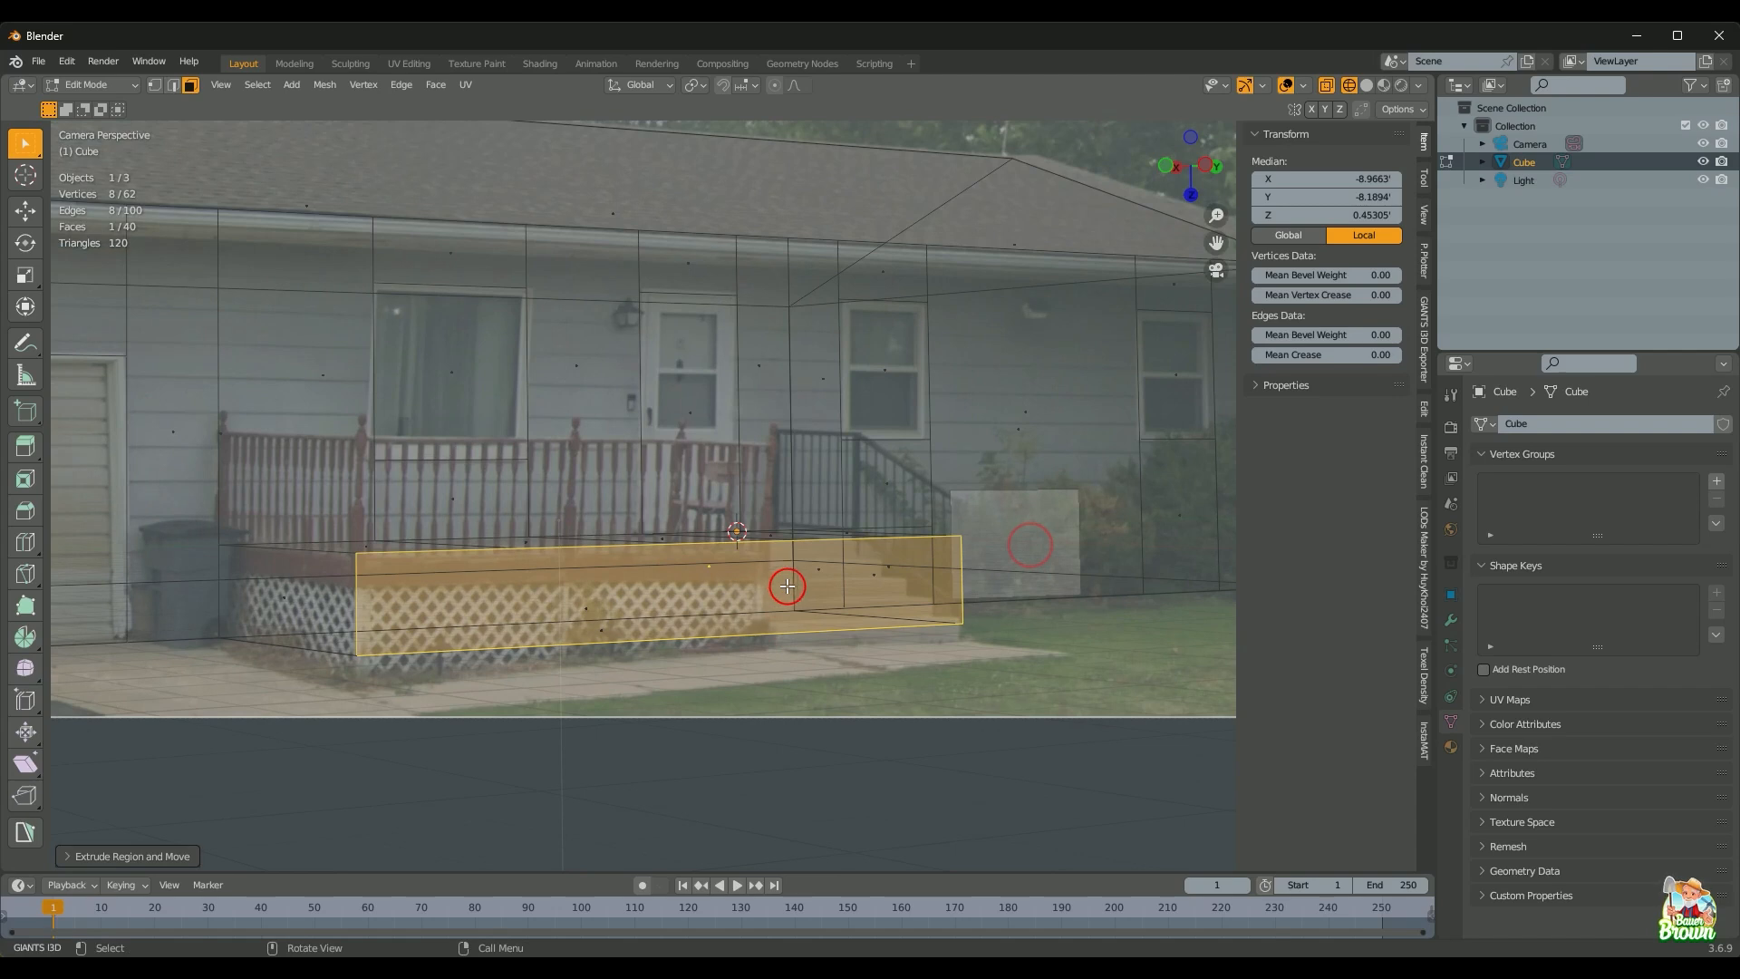
scroll(787, 586, "up", 1)
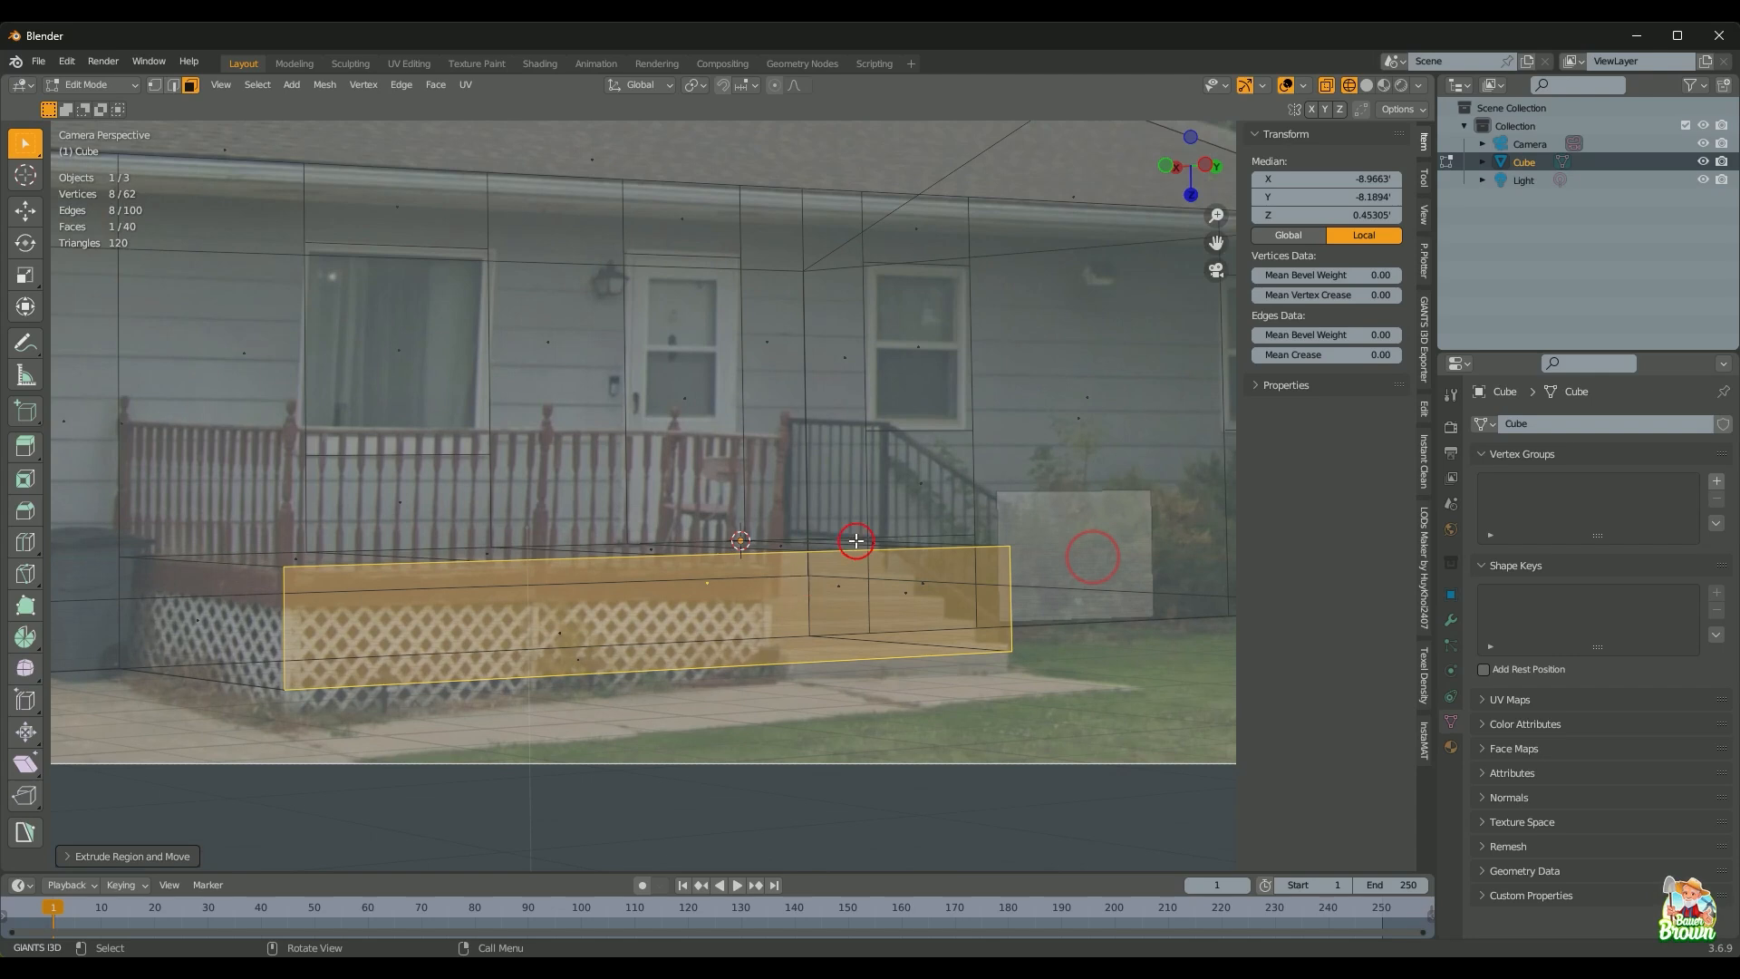
scroll(857, 541, "down", 1)
key("shift+z")
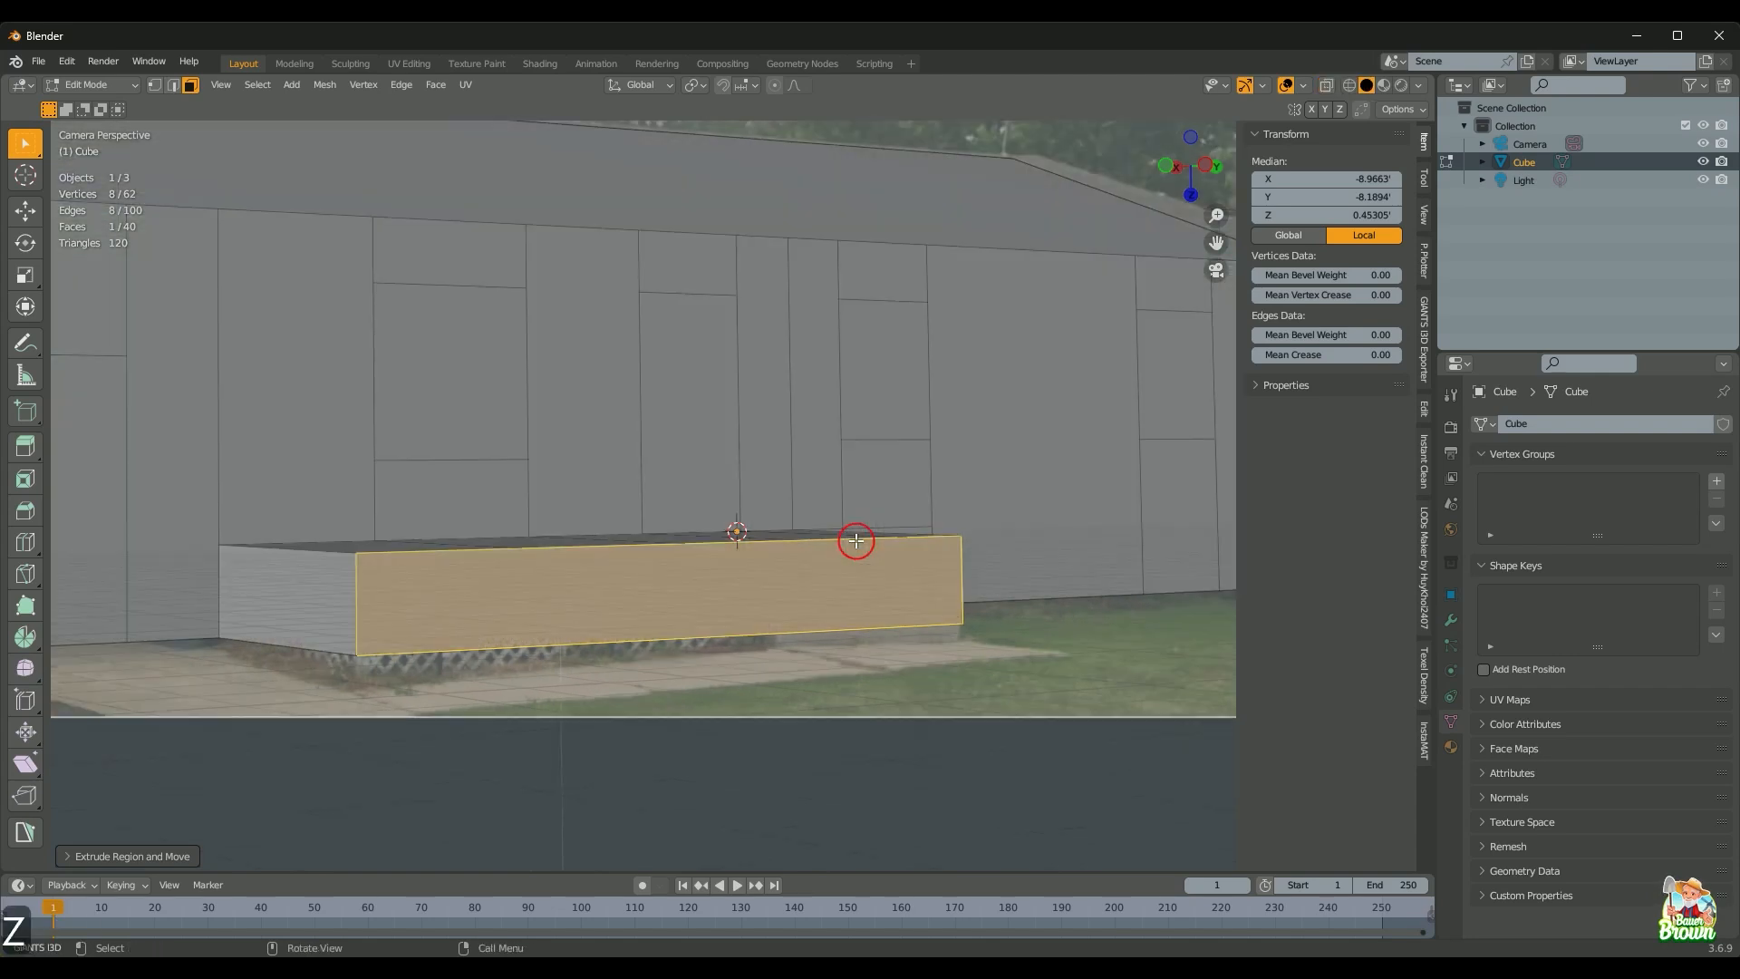
scroll(856, 541, "down", 1)
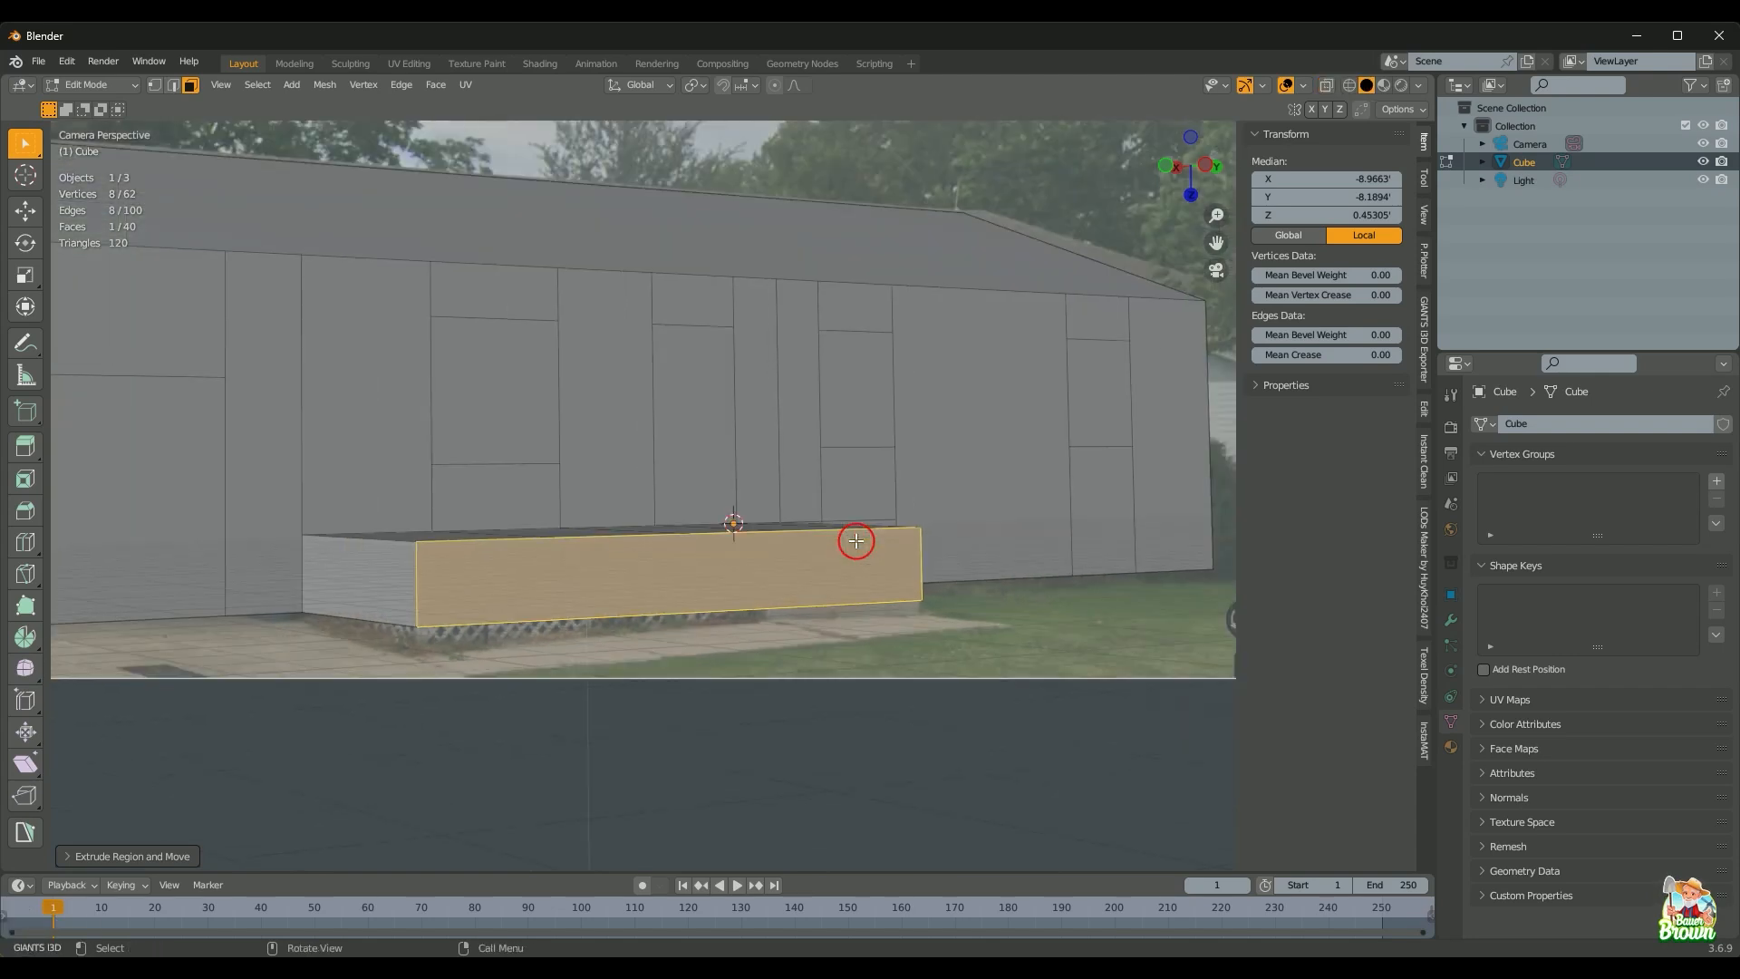
middle_click_drag(863, 554, 711, 715)
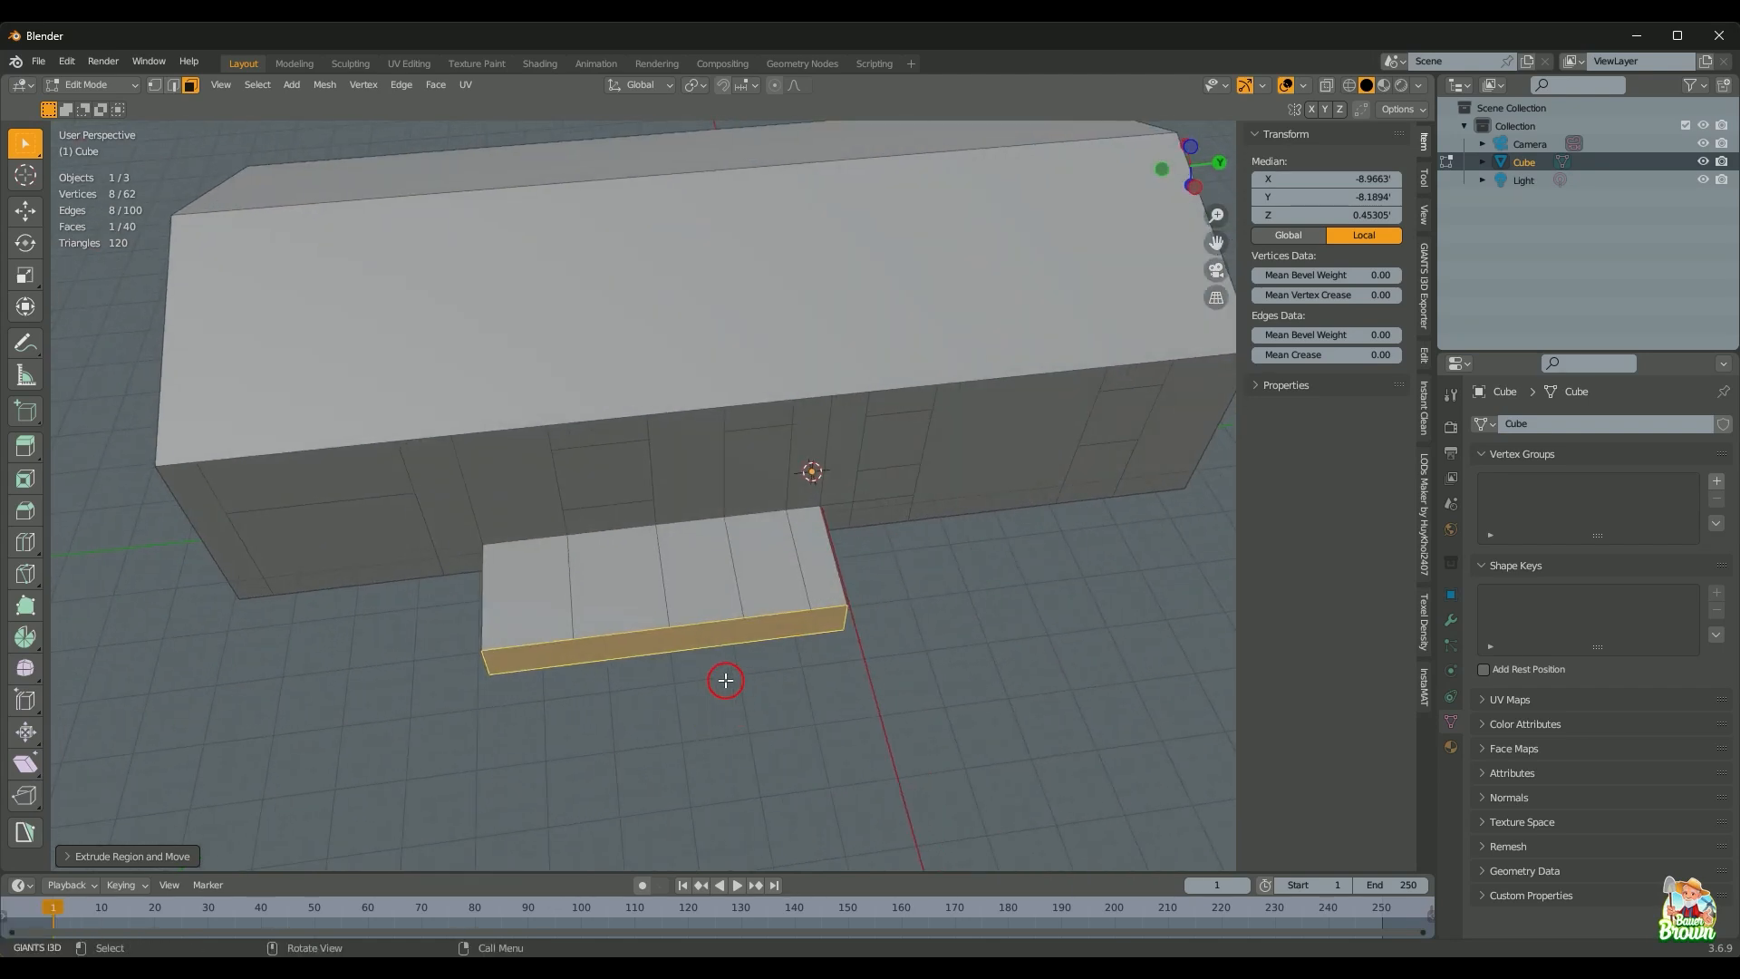
Step: Dissolve the three dividing edges on the porch top, leaving 92 edges and 36 faces
key("2")
left_click_drag(549, 604, 687, 583)
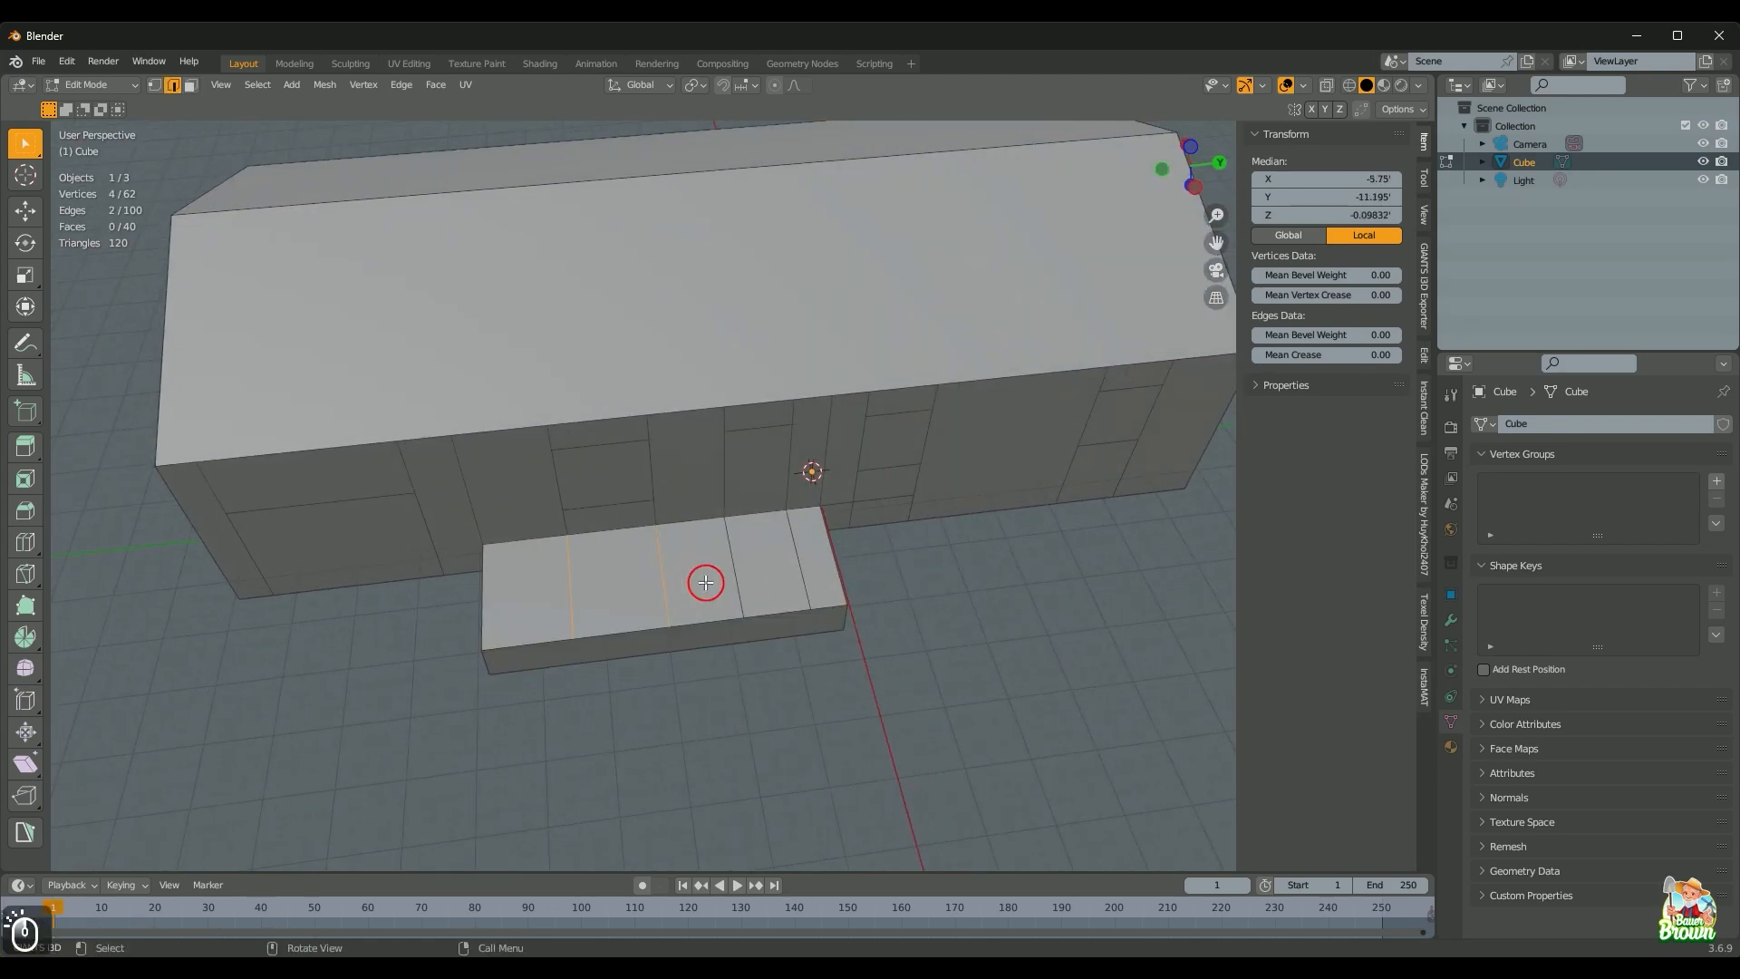
key("ctrl+x")
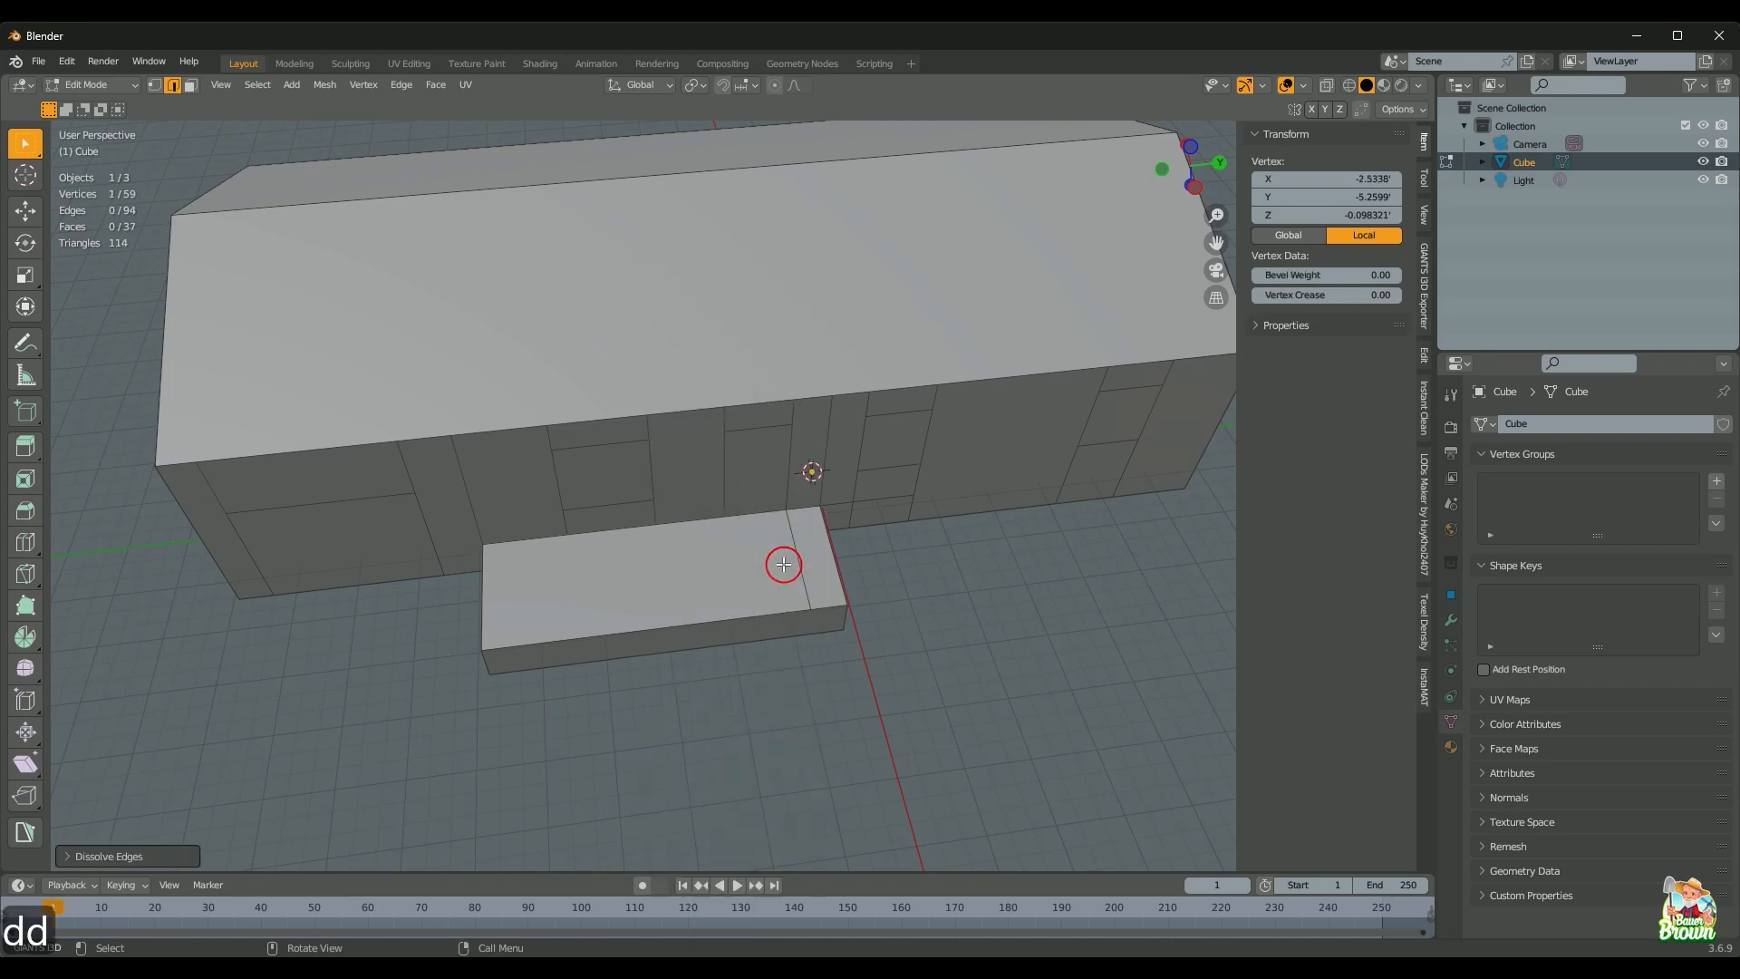
key("b")
left_click_drag(811, 581, 812, 588)
key("d")
Step: Orbit around the building to inspect the porch, then return to the camera view over the photo
middle_click_drag(813, 588, 833, 658)
scroll(731, 688, "up", 2)
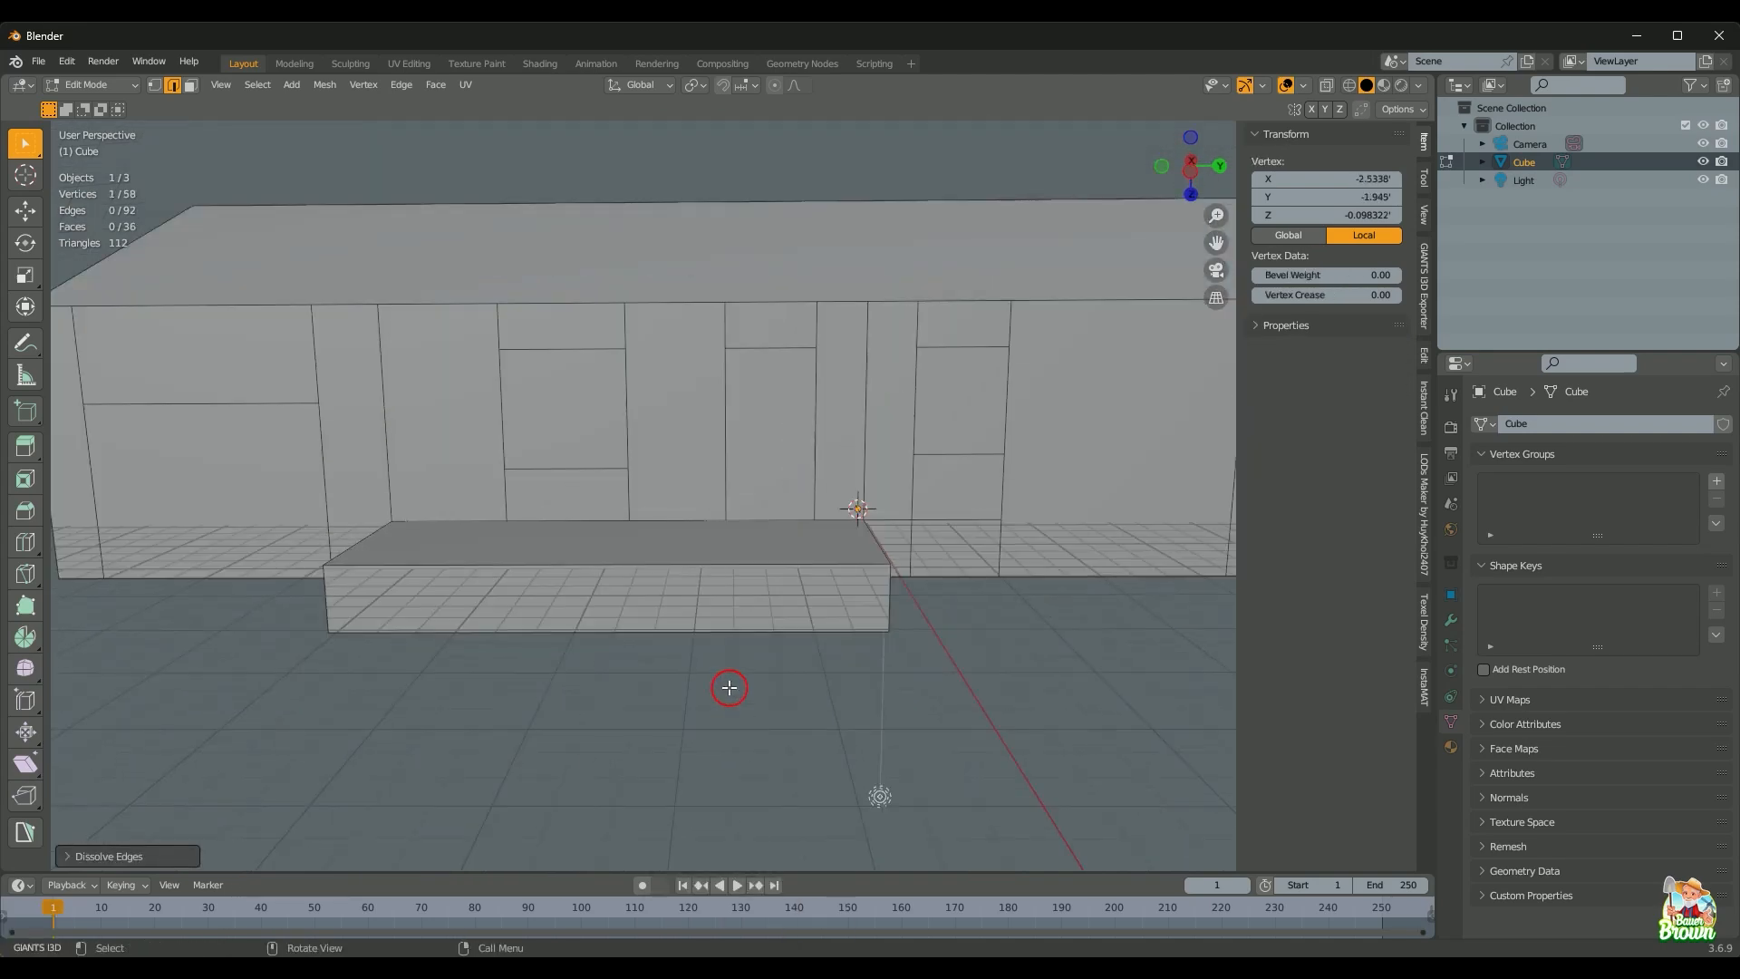
mouse_move(731, 688)
middle_mouse_down()
mouse_move(777, 532)
mouse_move(761, 665)
mouse_move(692, 726)
mouse_move(728, 662)
middle_mouse_up()
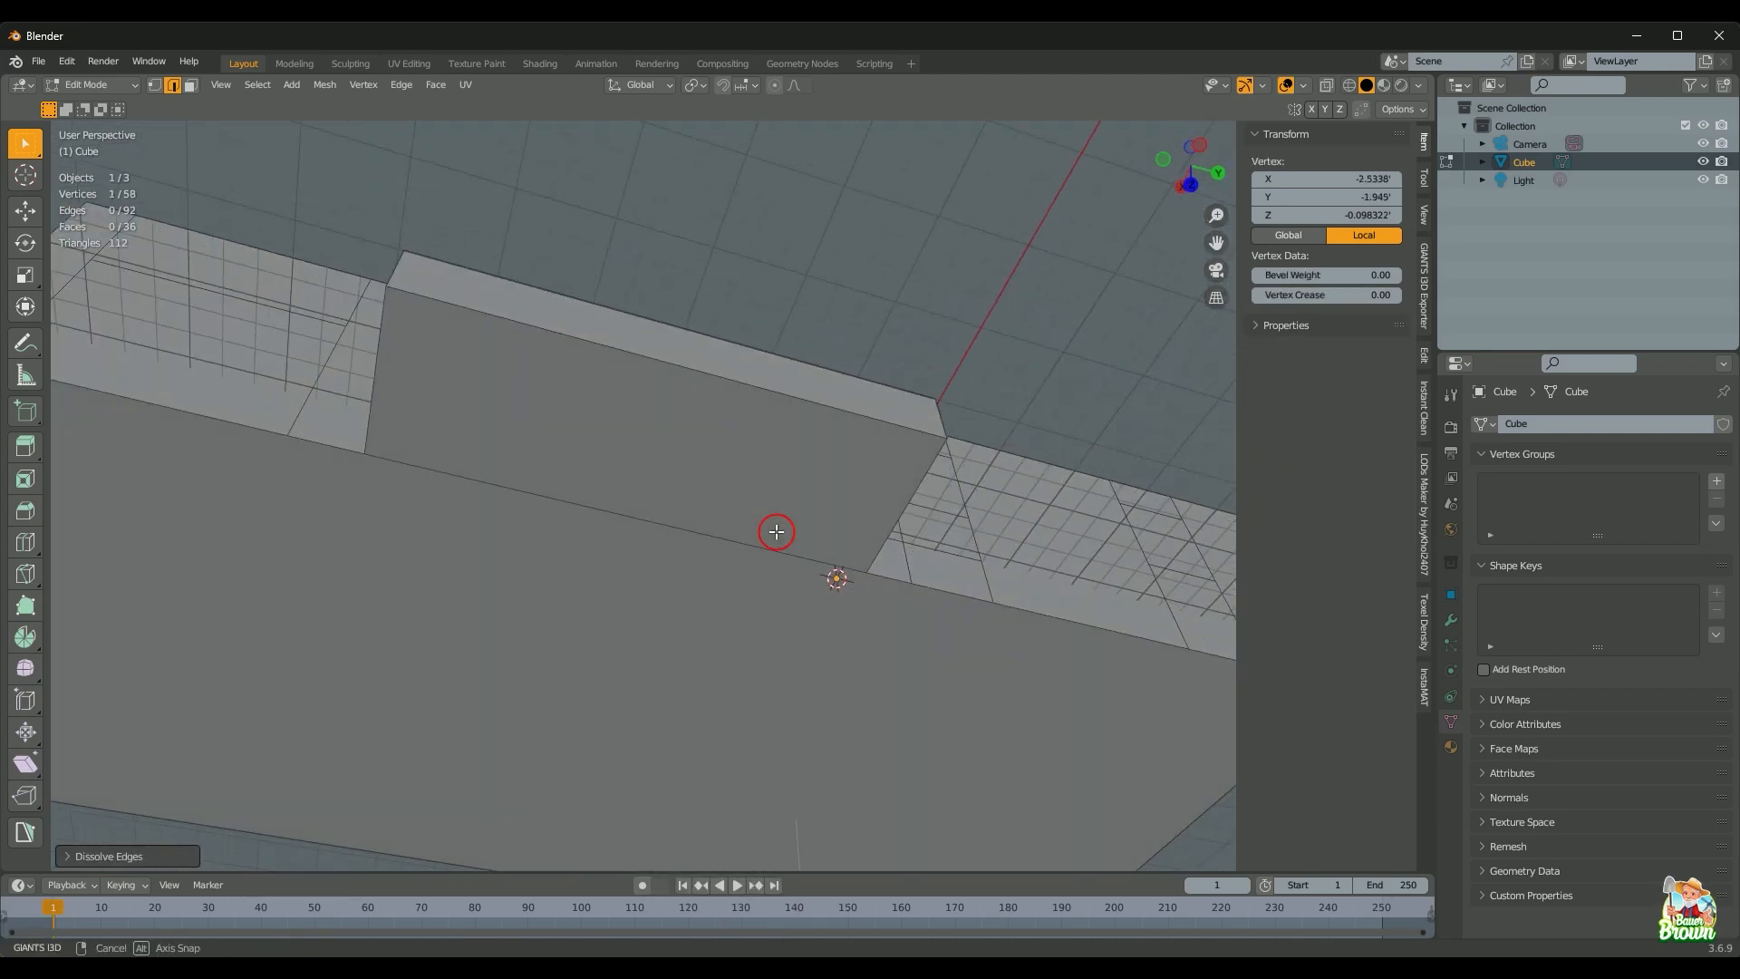
scroll(758, 668, "down", 2)
scroll(691, 720, "up", 1)
middle_click_drag(835, 574, 890, 649)
scroll(914, 642, "down", 1)
scroll(882, 711, "up", 2)
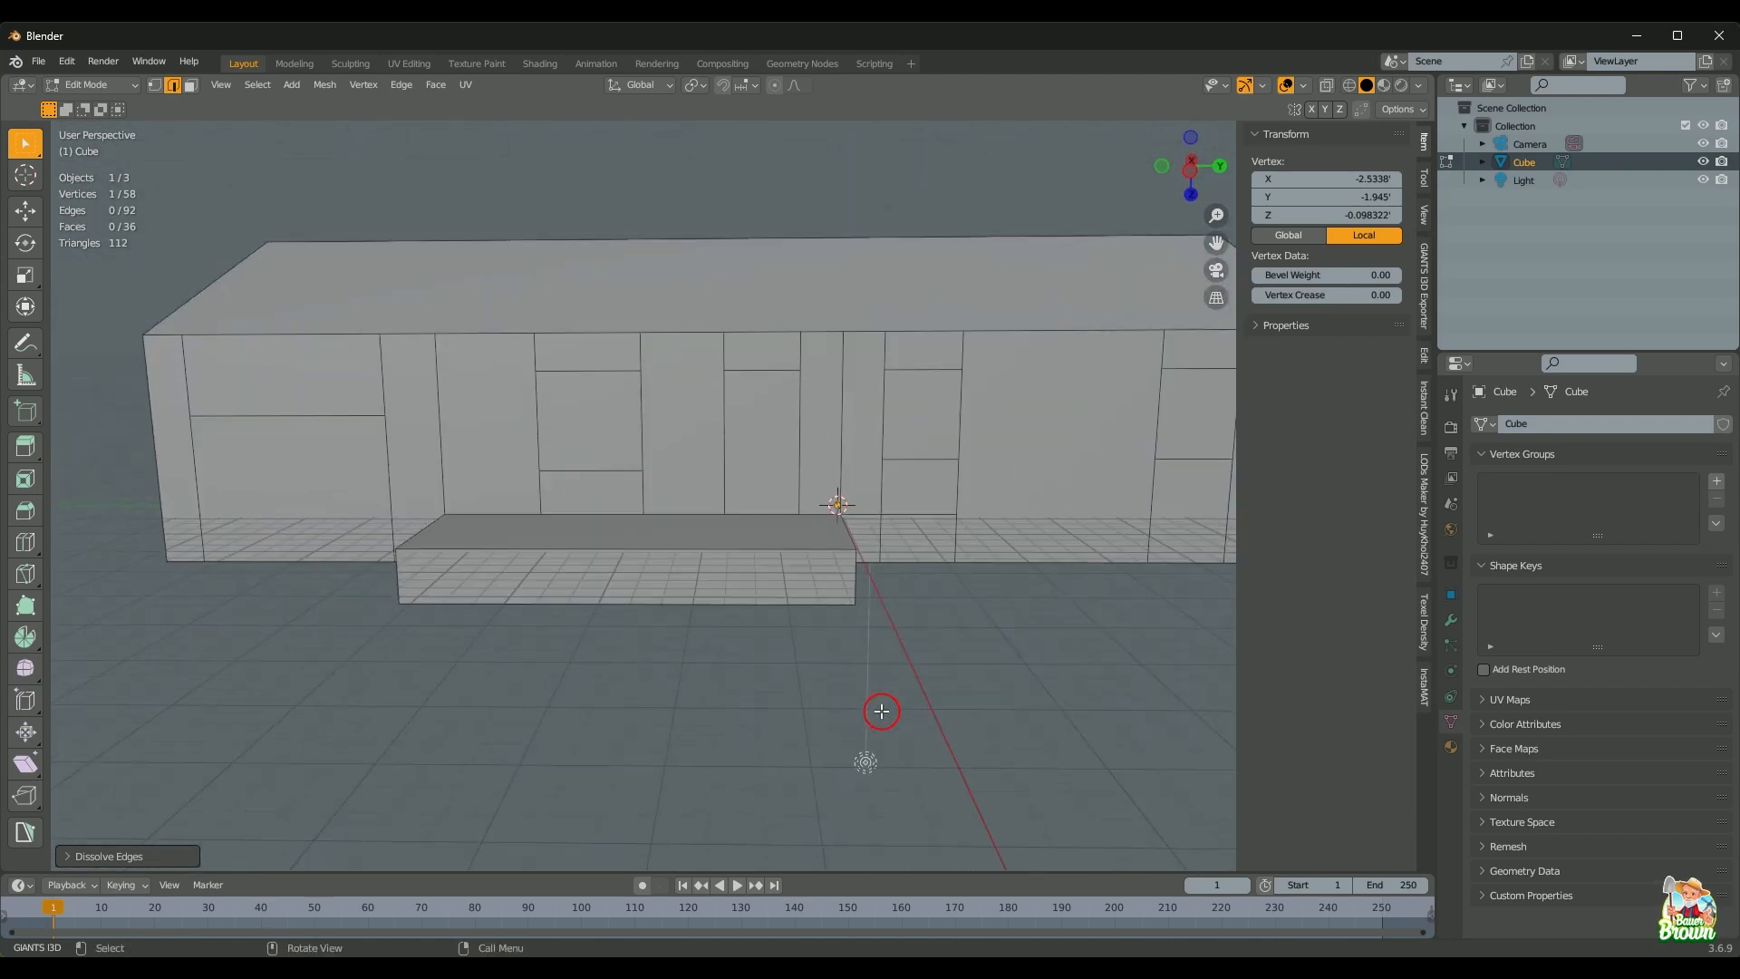
mouse_move(882, 712)
middle_mouse_down()
mouse_move(801, 715)
mouse_move(846, 672)
mouse_move(878, 680)
mouse_move(948, 649)
mouse_move(882, 672)
mouse_move(909, 711)
mouse_move(982, 696)
mouse_move(855, 699)
middle_mouse_up()
key("KP_0")
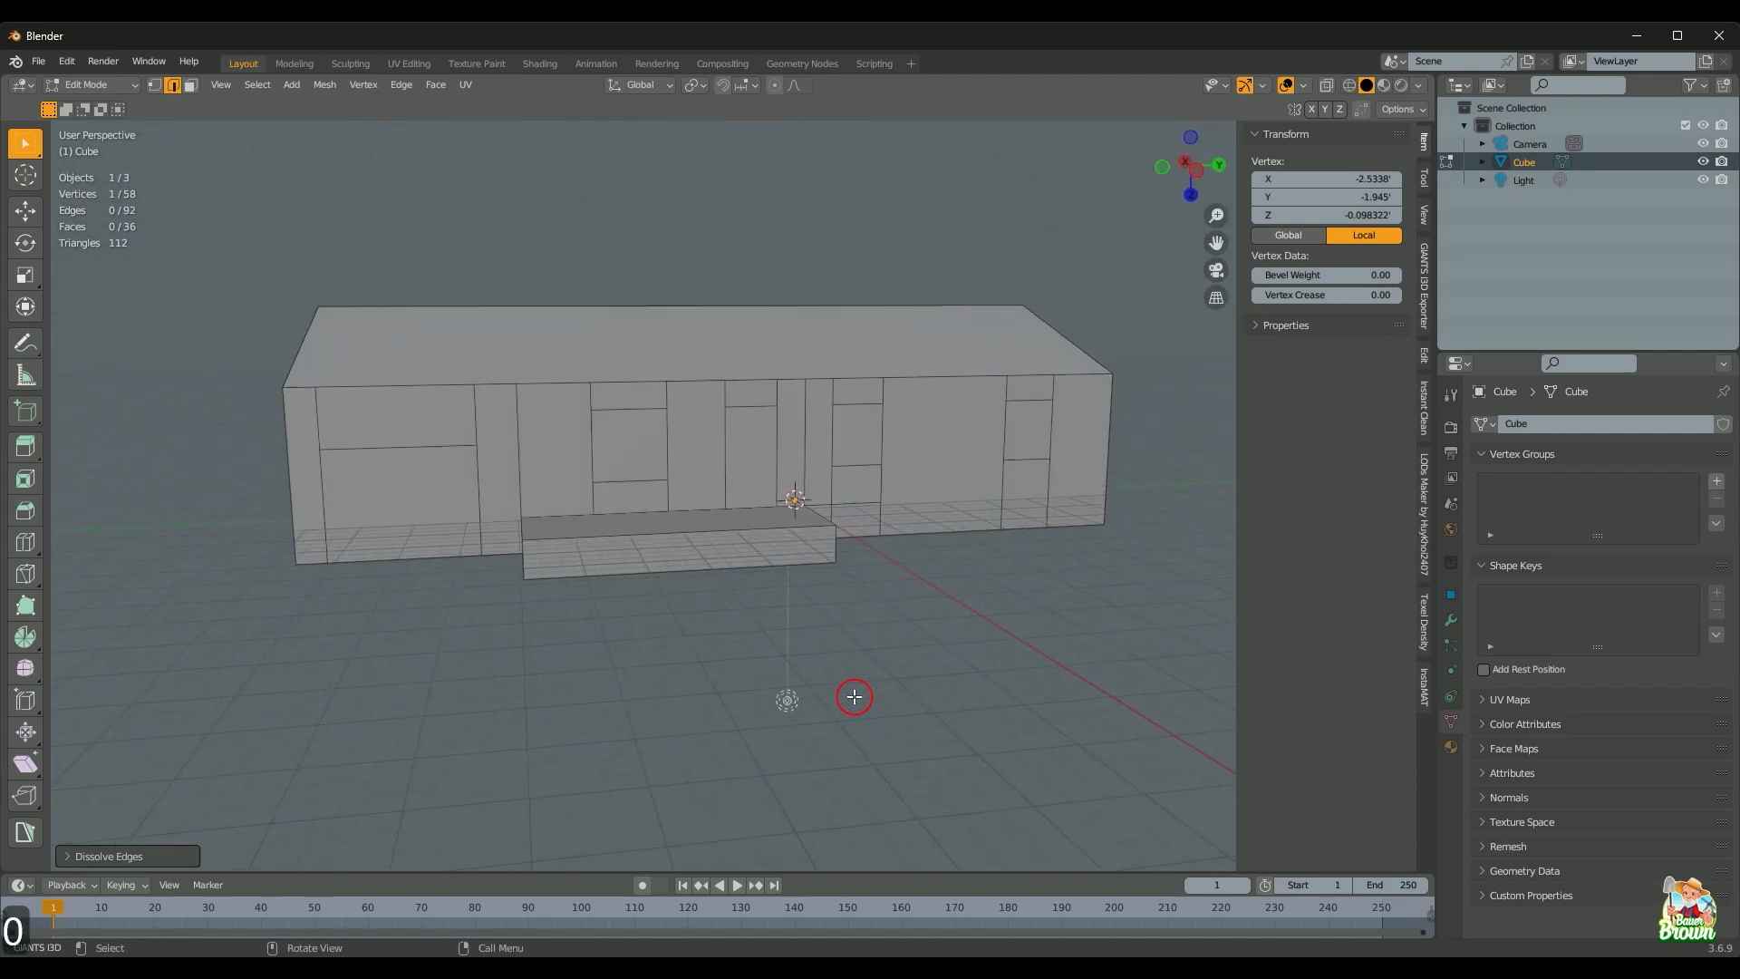
scroll(798, 616, "down", 3)
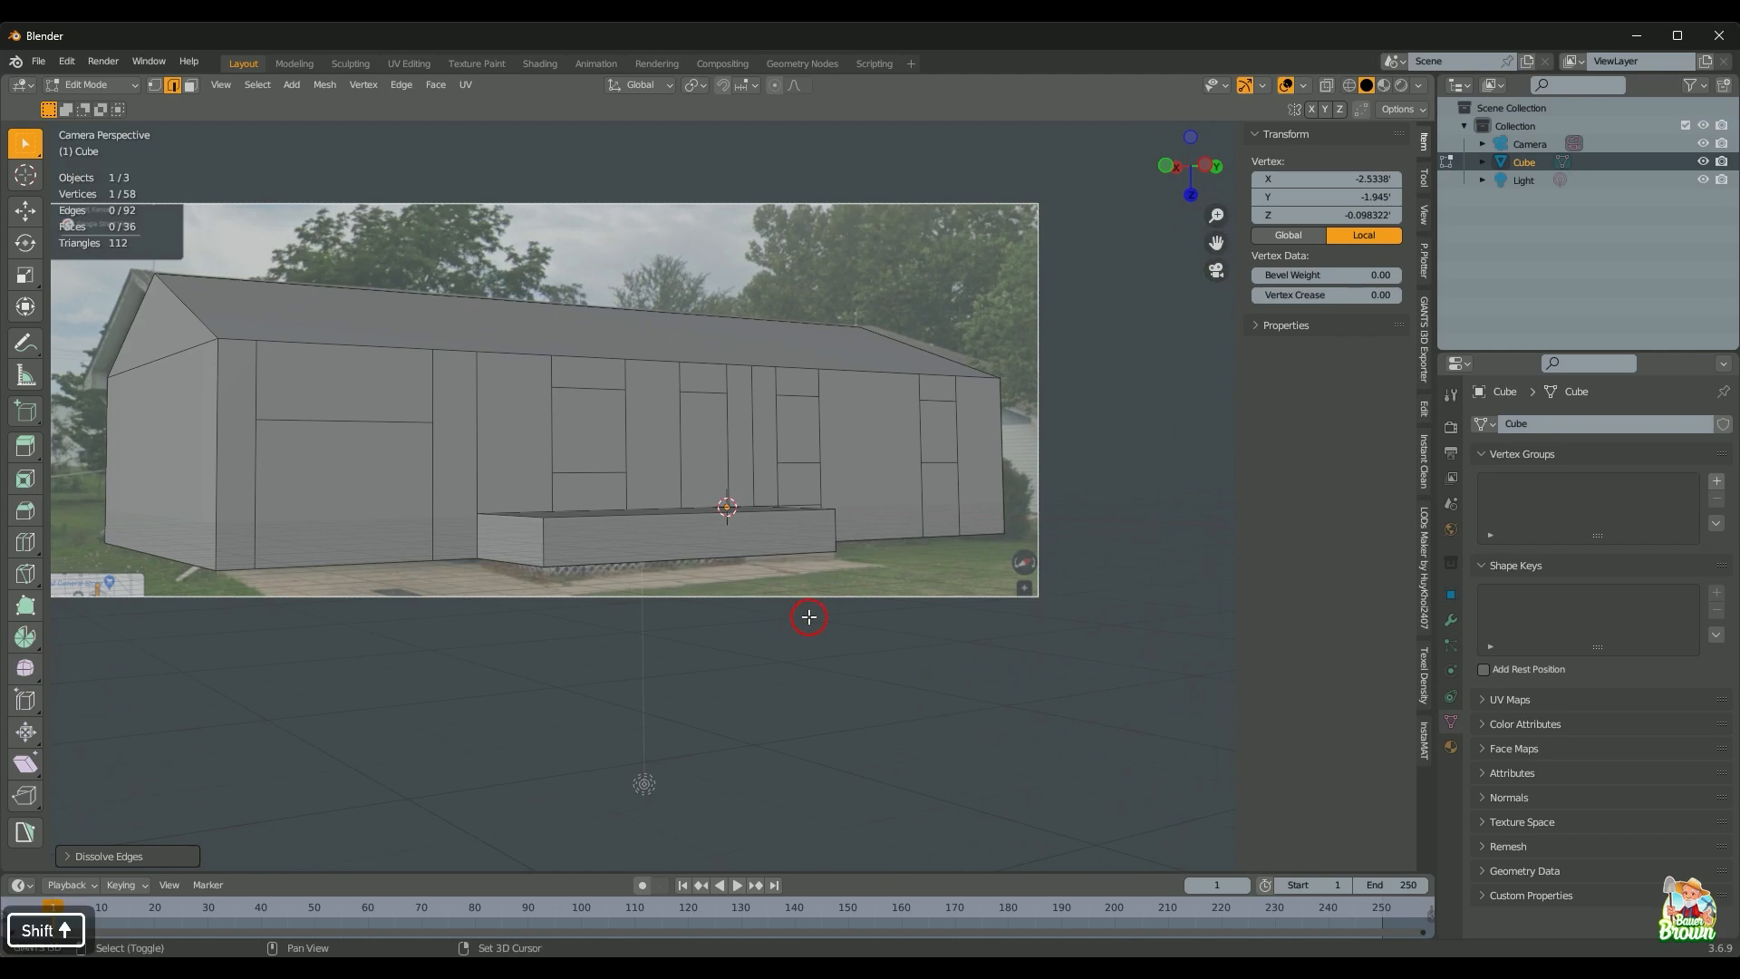
Step: Compare the 92-edge house mesh with the photo, then orbit out of camera view in solid shading
key("shift+z")
middle_click_drag(798, 617, 914, 696, "shift")
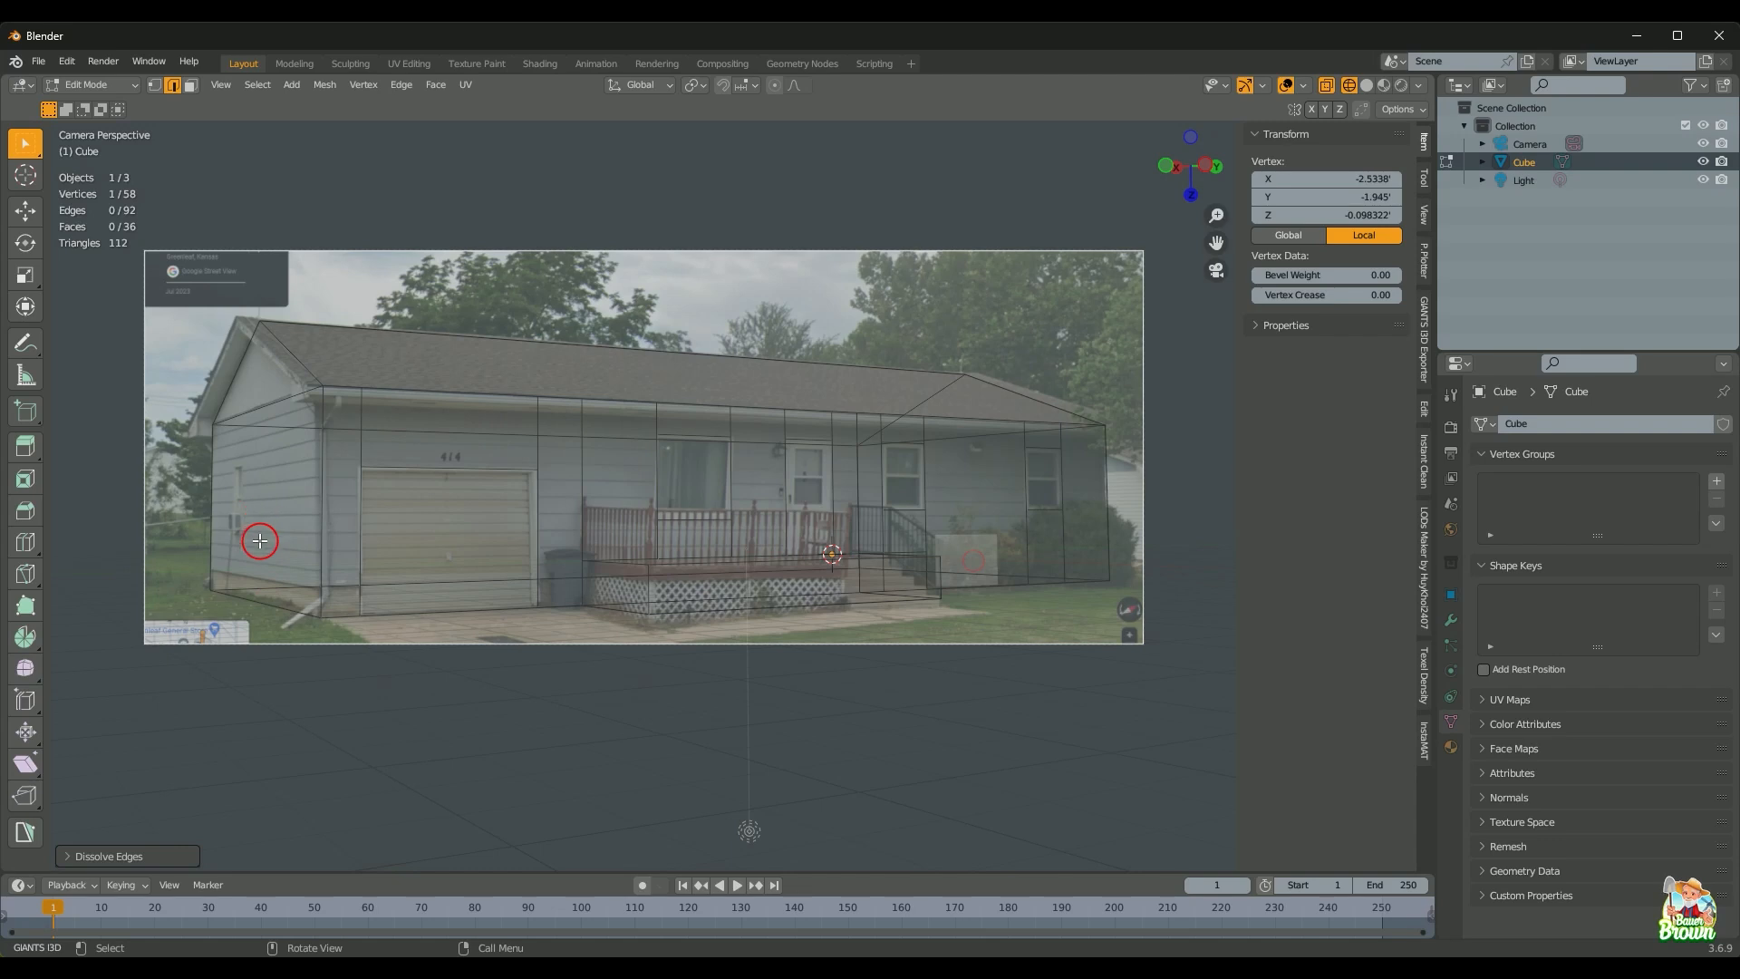
mouse_move(311, 575)
middle_mouse_down()
mouse_move(493, 606)
mouse_move(490, 570)
mouse_move(454, 605)
middle_mouse_up()
key("z")
scroll(480, 614, "up", 2)
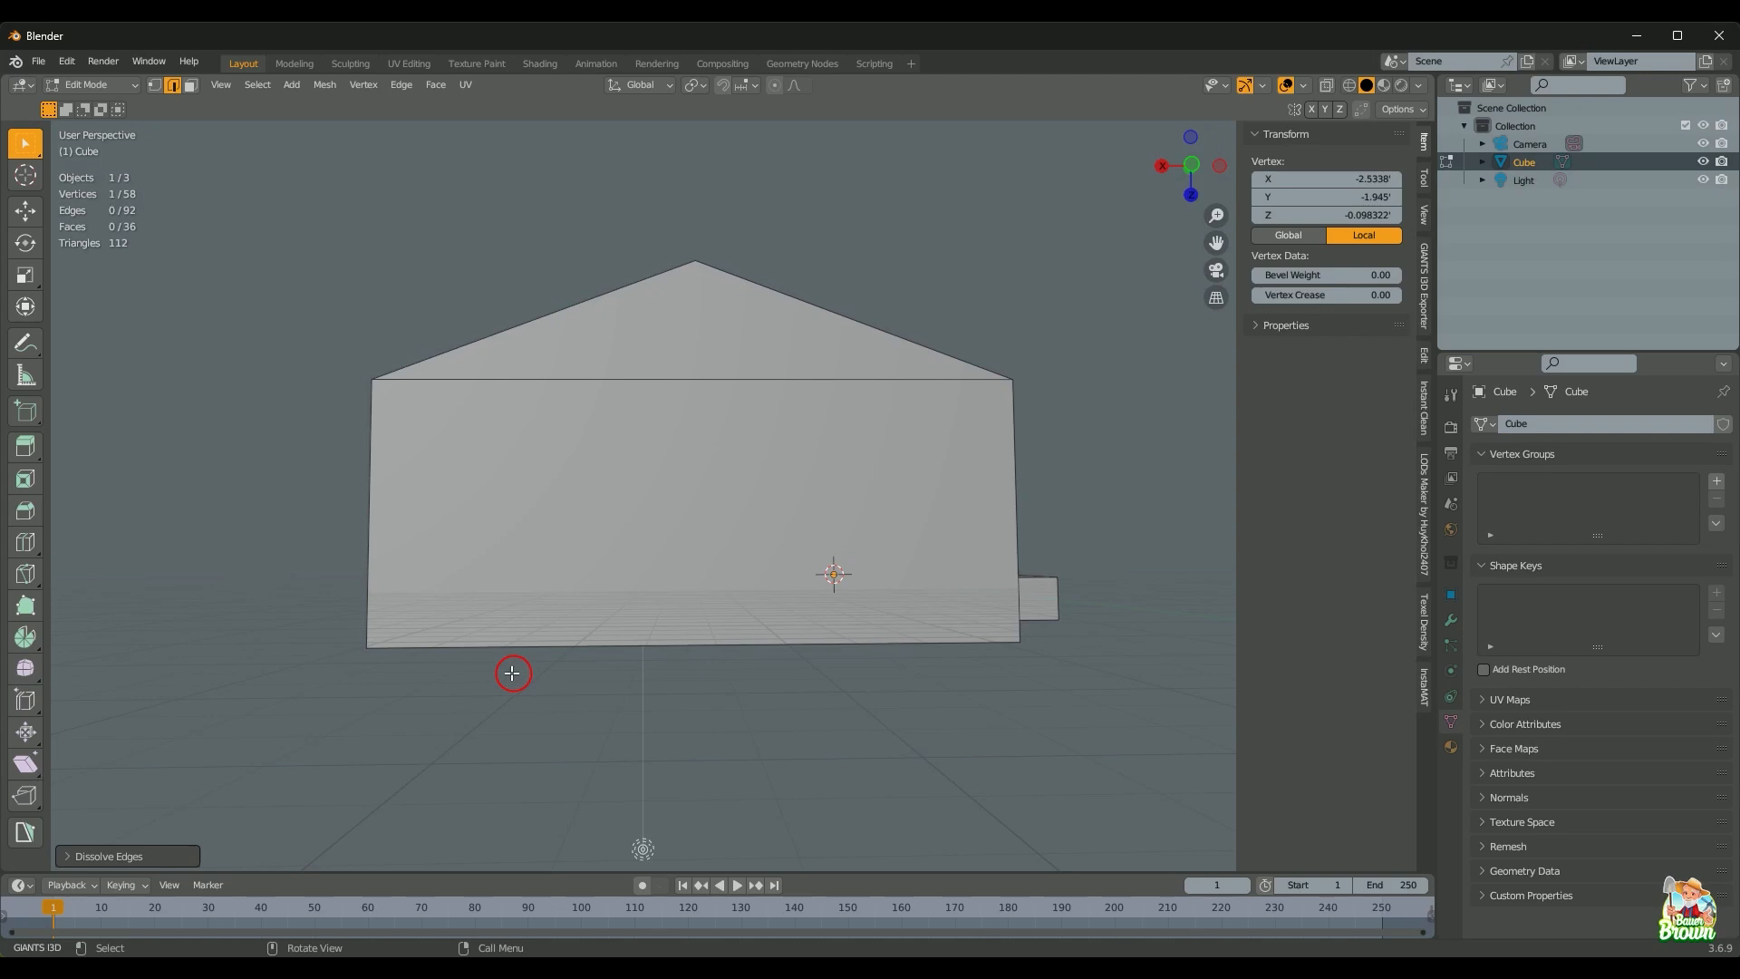
Step: Add two vertical edge loops on the gable-end wall, slid toward its left corner
key("ctrl+r")
left_click_drag(522, 642, 269, 547)
key("ctrl+r")
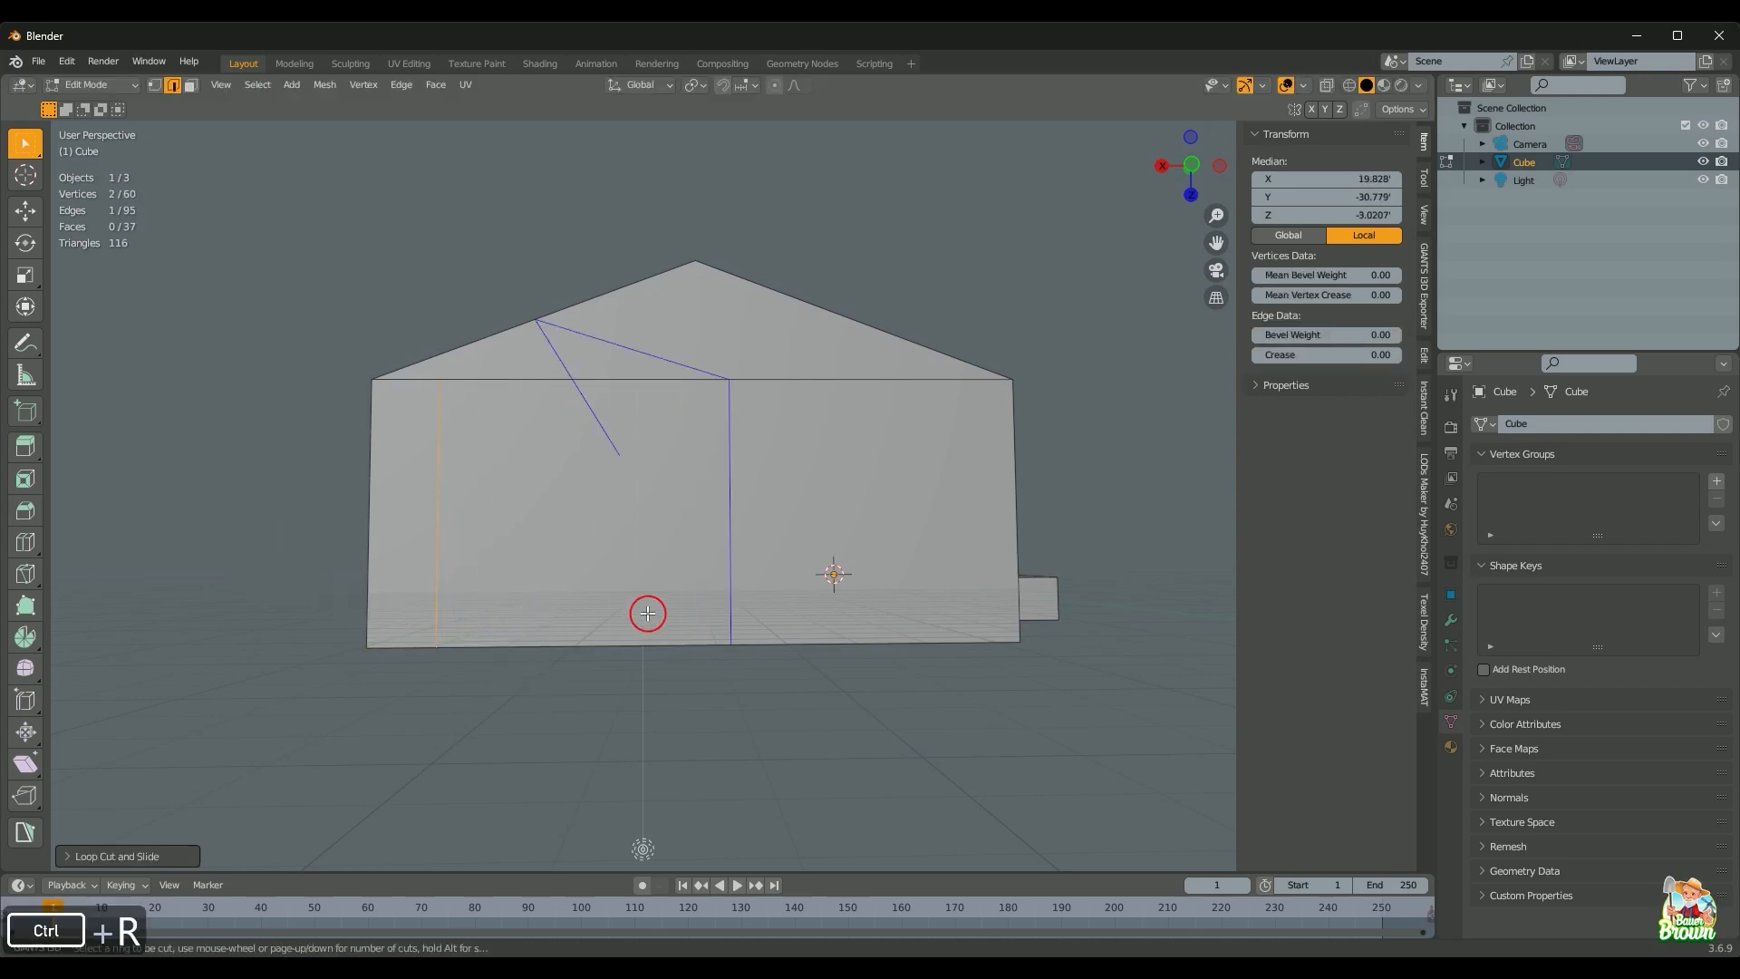
left_click_drag(649, 610, 431, 526)
left_click(522, 505, "shift")
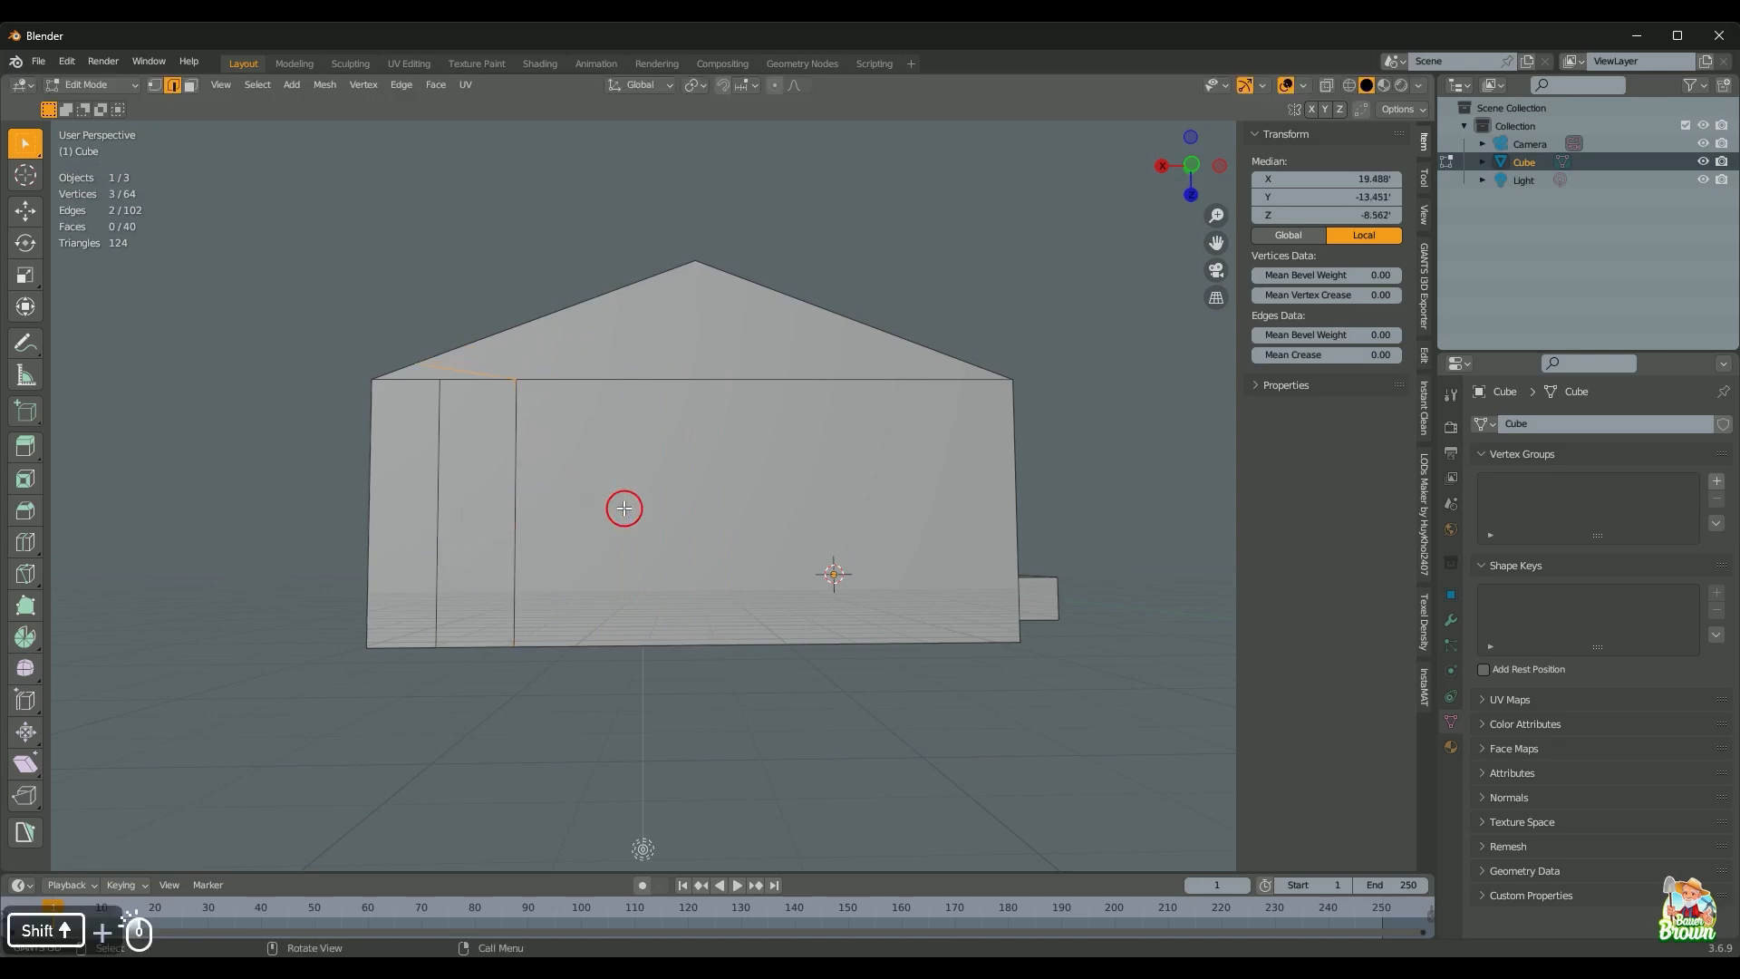
Step: Dissolve the stray extra edge, then return to the wireframe camera view over the photo
key("x")
key("d")
scroll(625, 522, "down", 2)
mouse_move(622, 547)
middle_mouse_down()
mouse_move(758, 517)
mouse_move(665, 568)
mouse_move(576, 565)
mouse_move(622, 555)
middle_mouse_up()
scroll(664, 568, "down", 4)
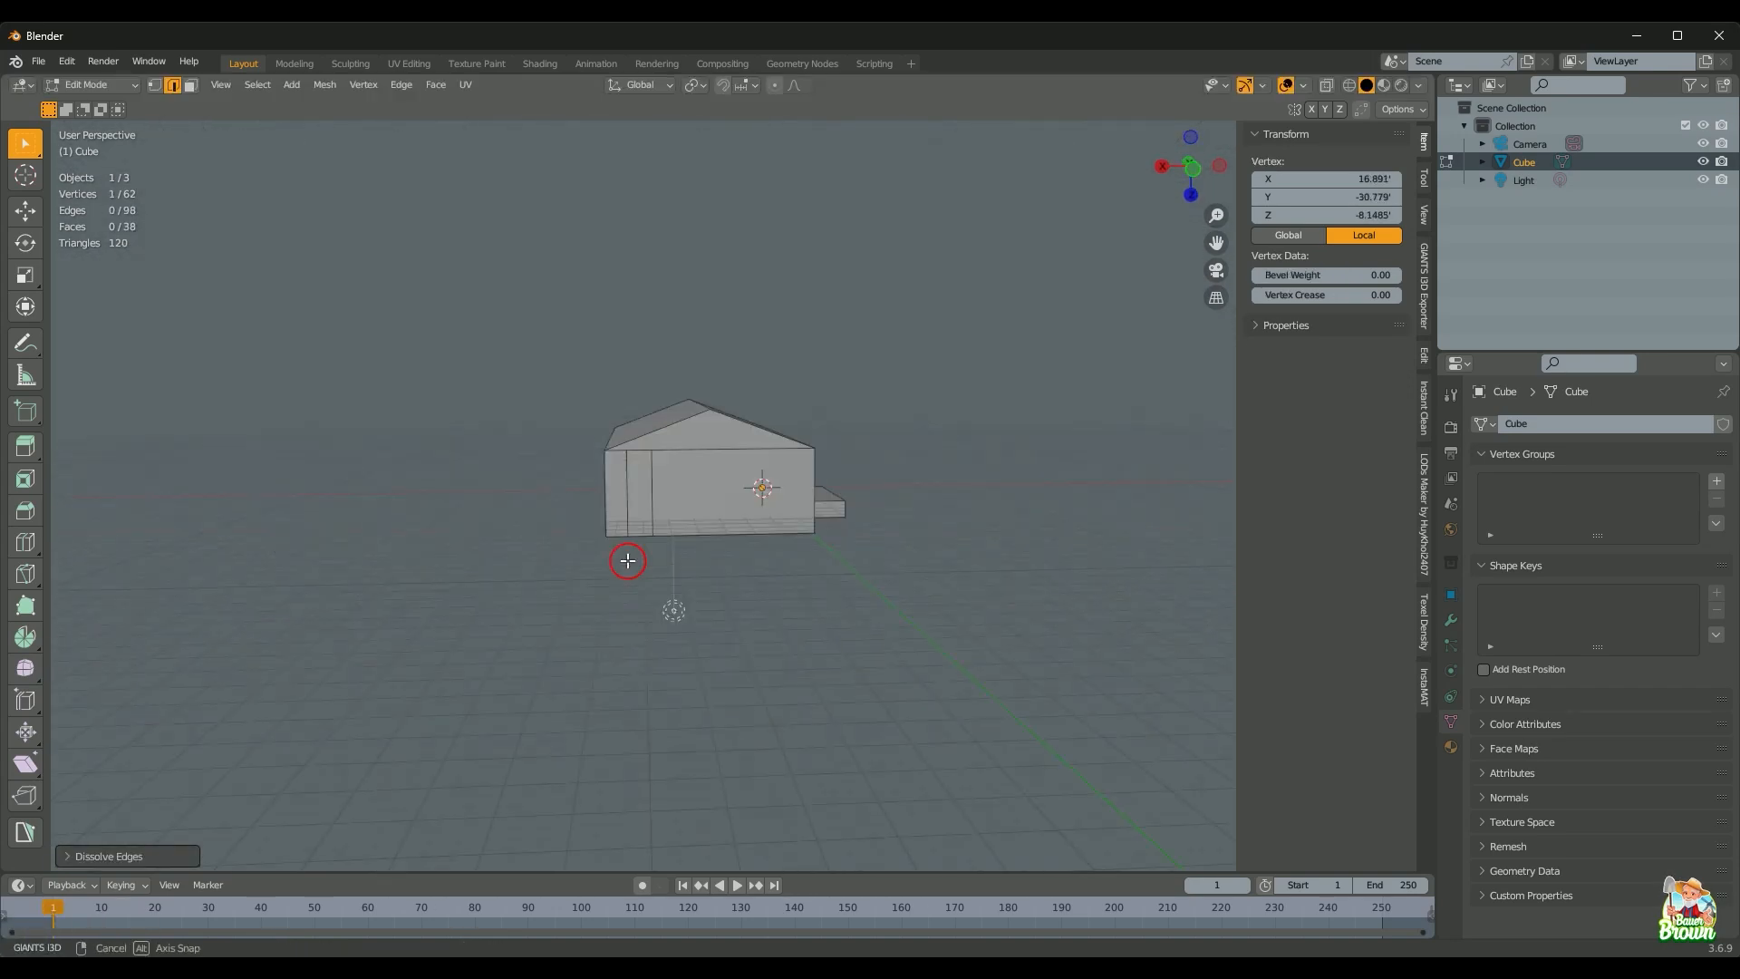
scroll(612, 591, "up", 3)
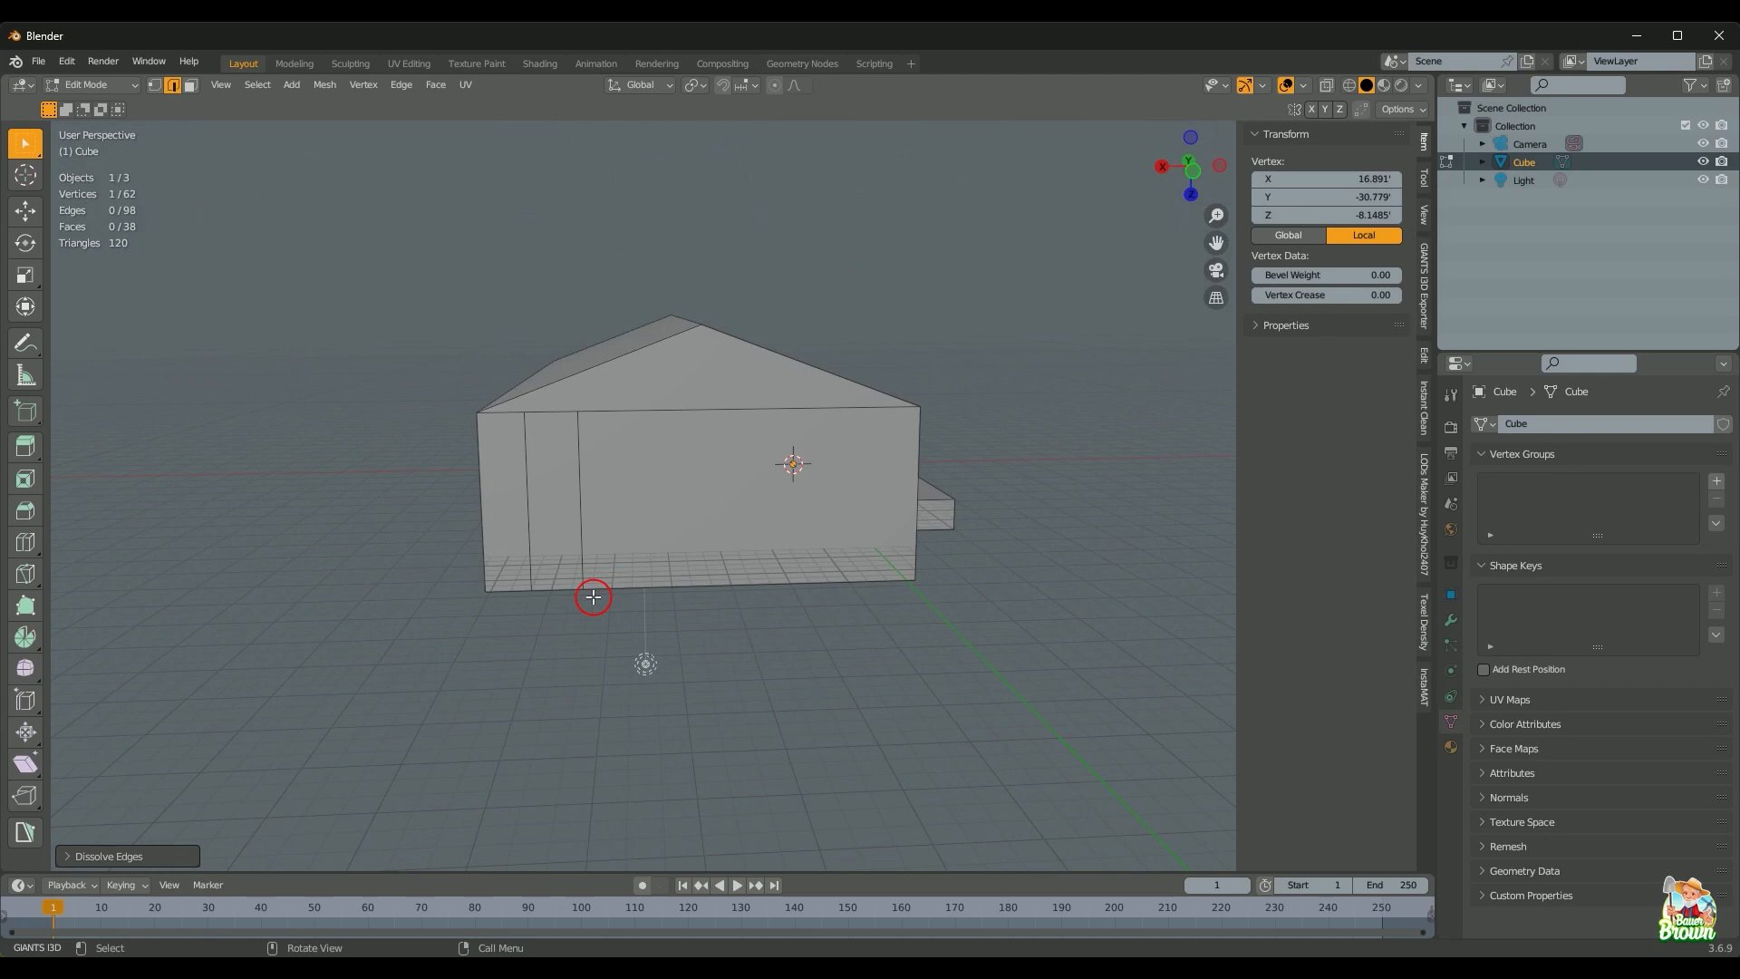
key("KP_0")
key("shift+z")
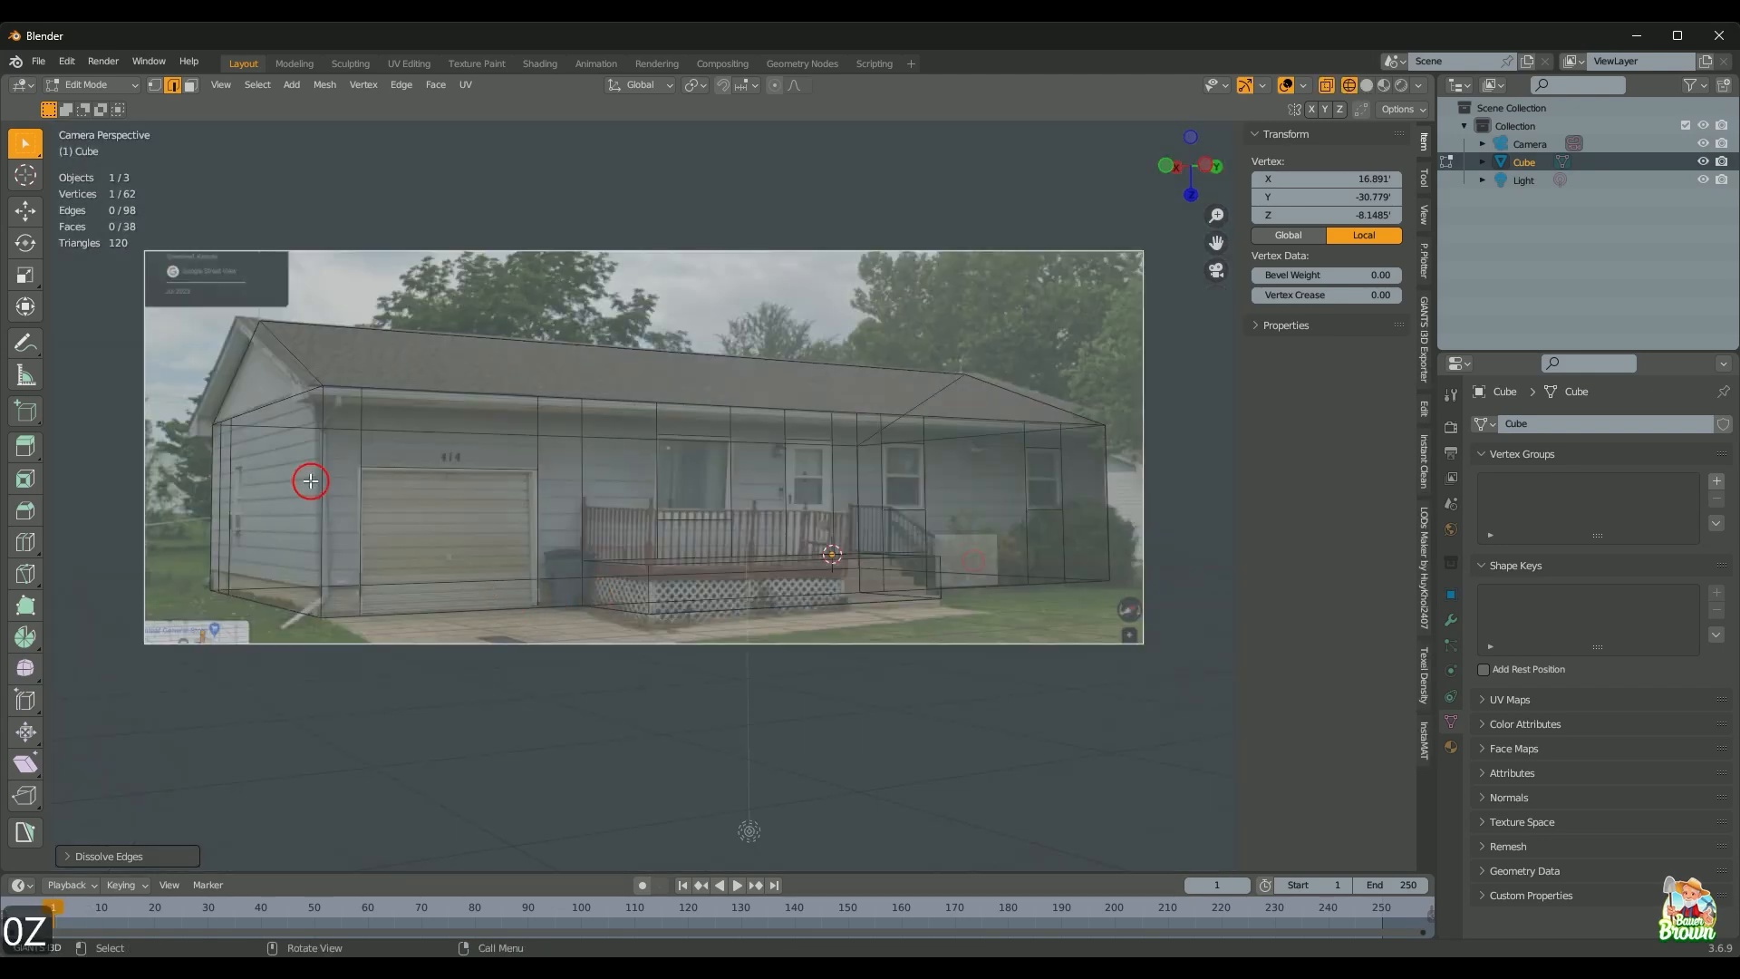
Step: Select the gable wall's vertical edge and try sliding it along X, undoing the attempts
left_click(230, 442, "shift")
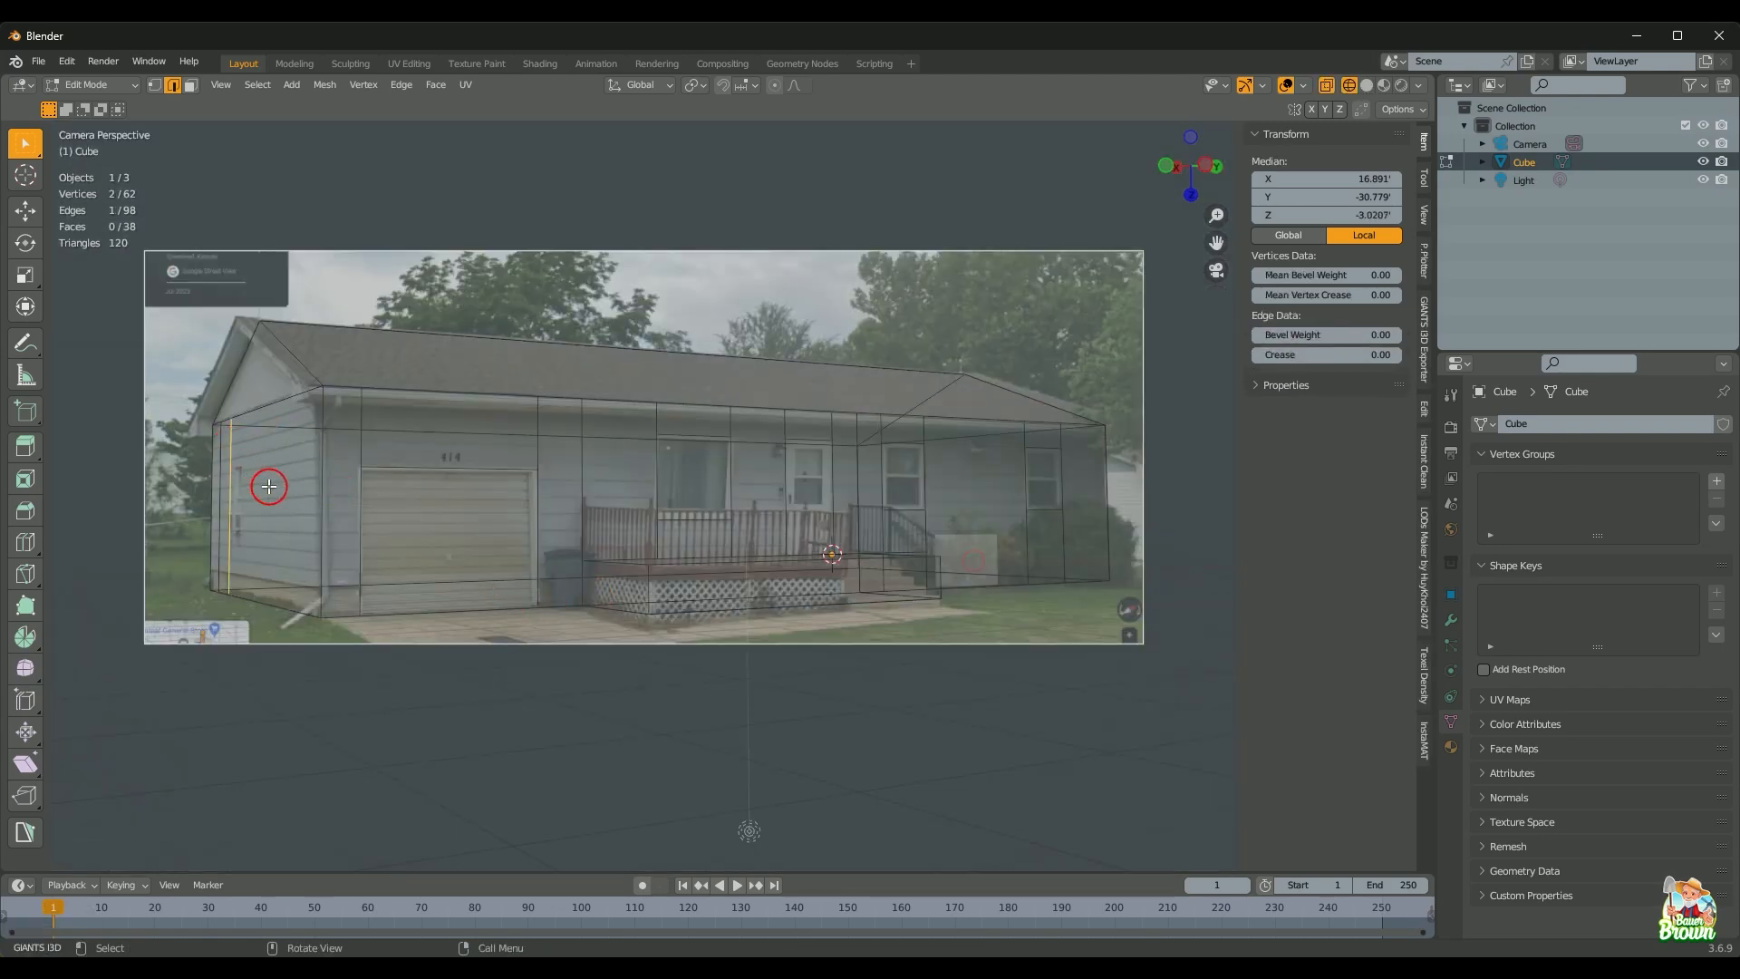
key("g")
key("x")
left_click(264, 504)
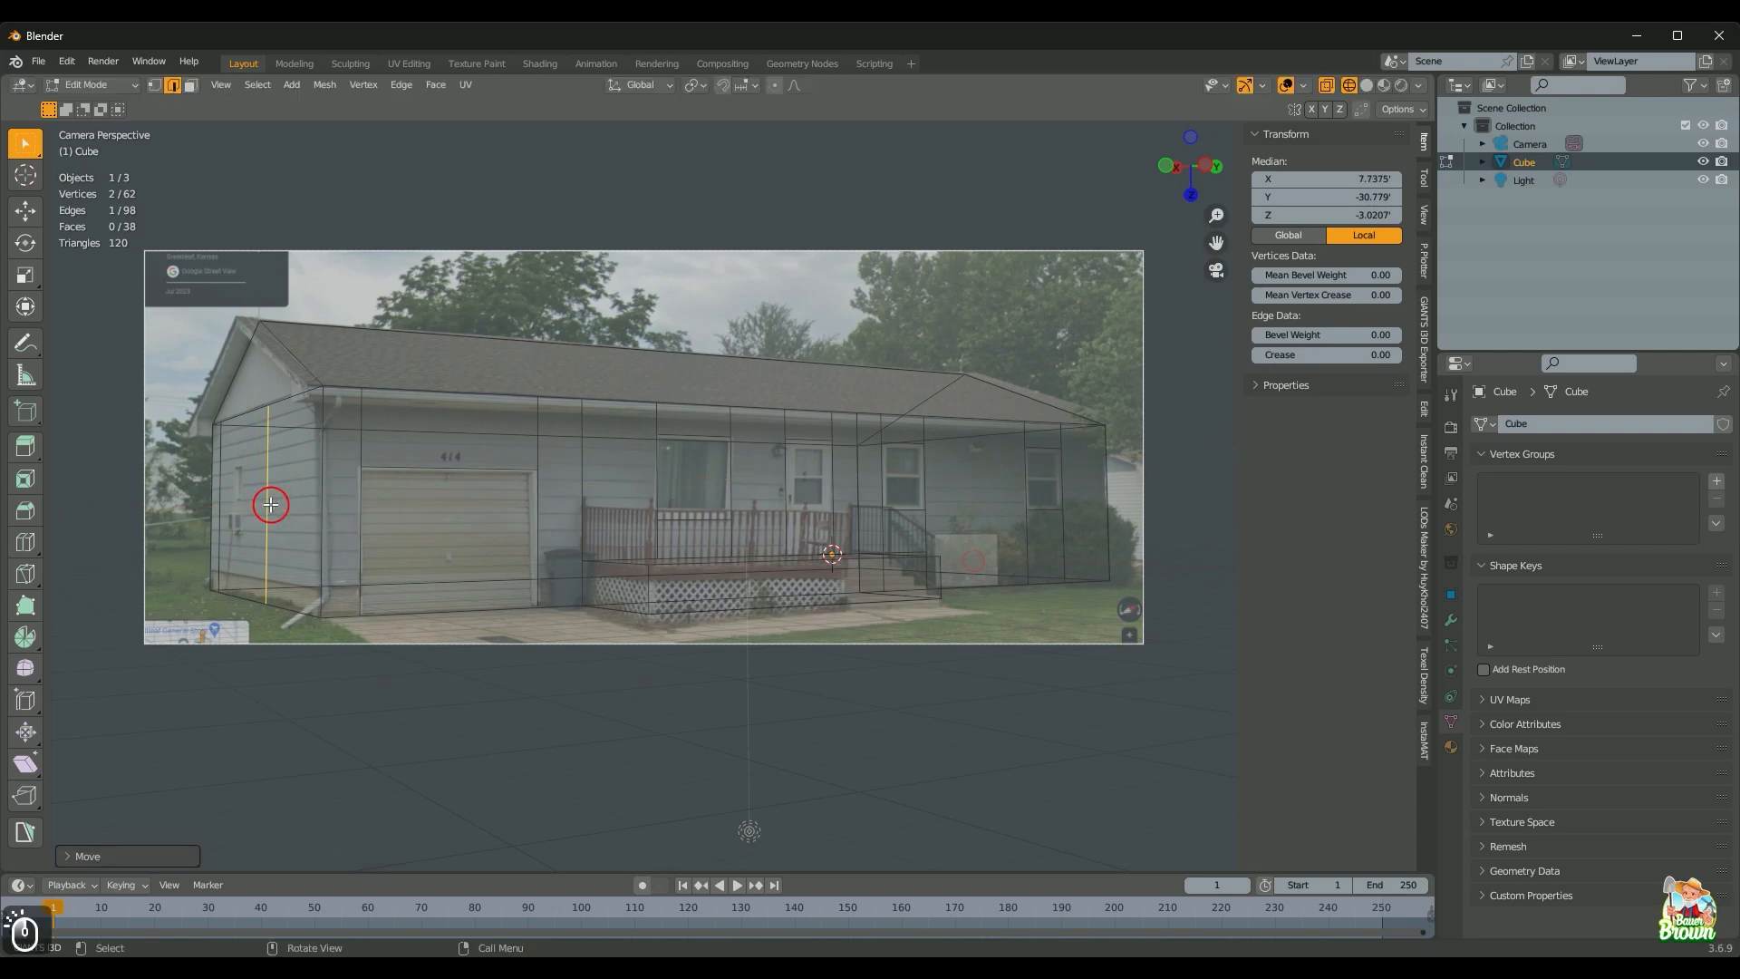
key("ctrl+z")
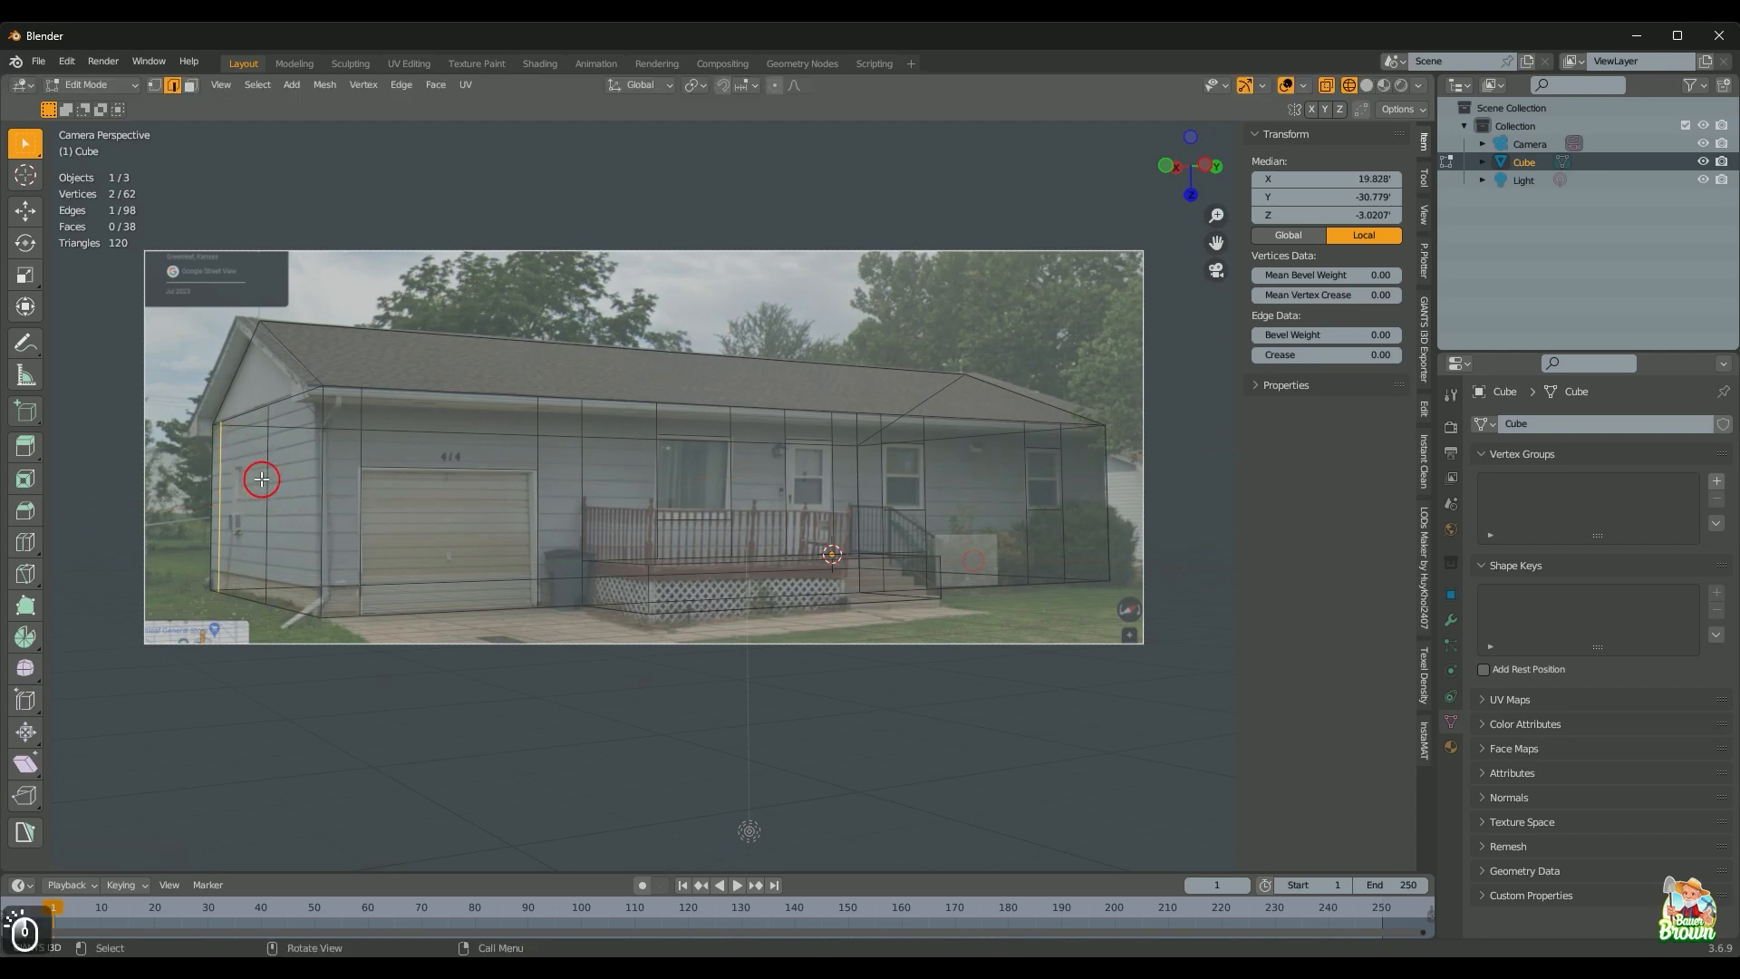
key("g")
key("x")
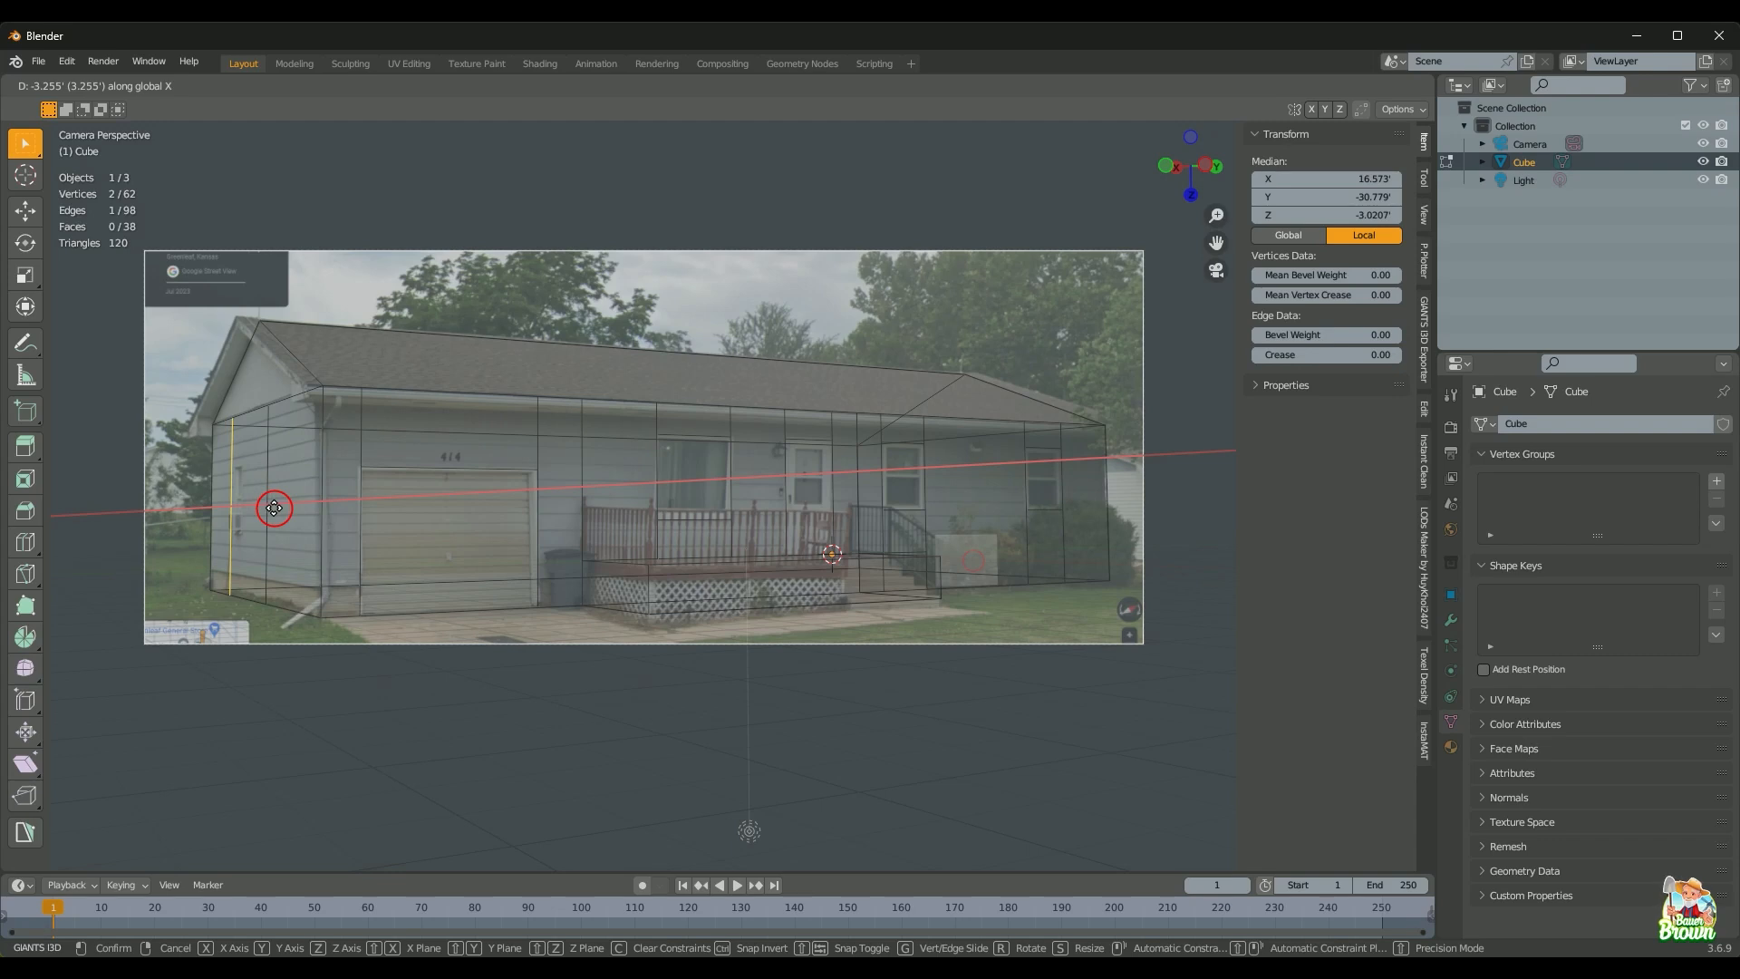
left_click(274, 508)
key("ctrl+z")
Step: Inspect the wireframe, return to camera view, and slide the edge about 5.5 along X
scroll(268, 485, "down", 3)
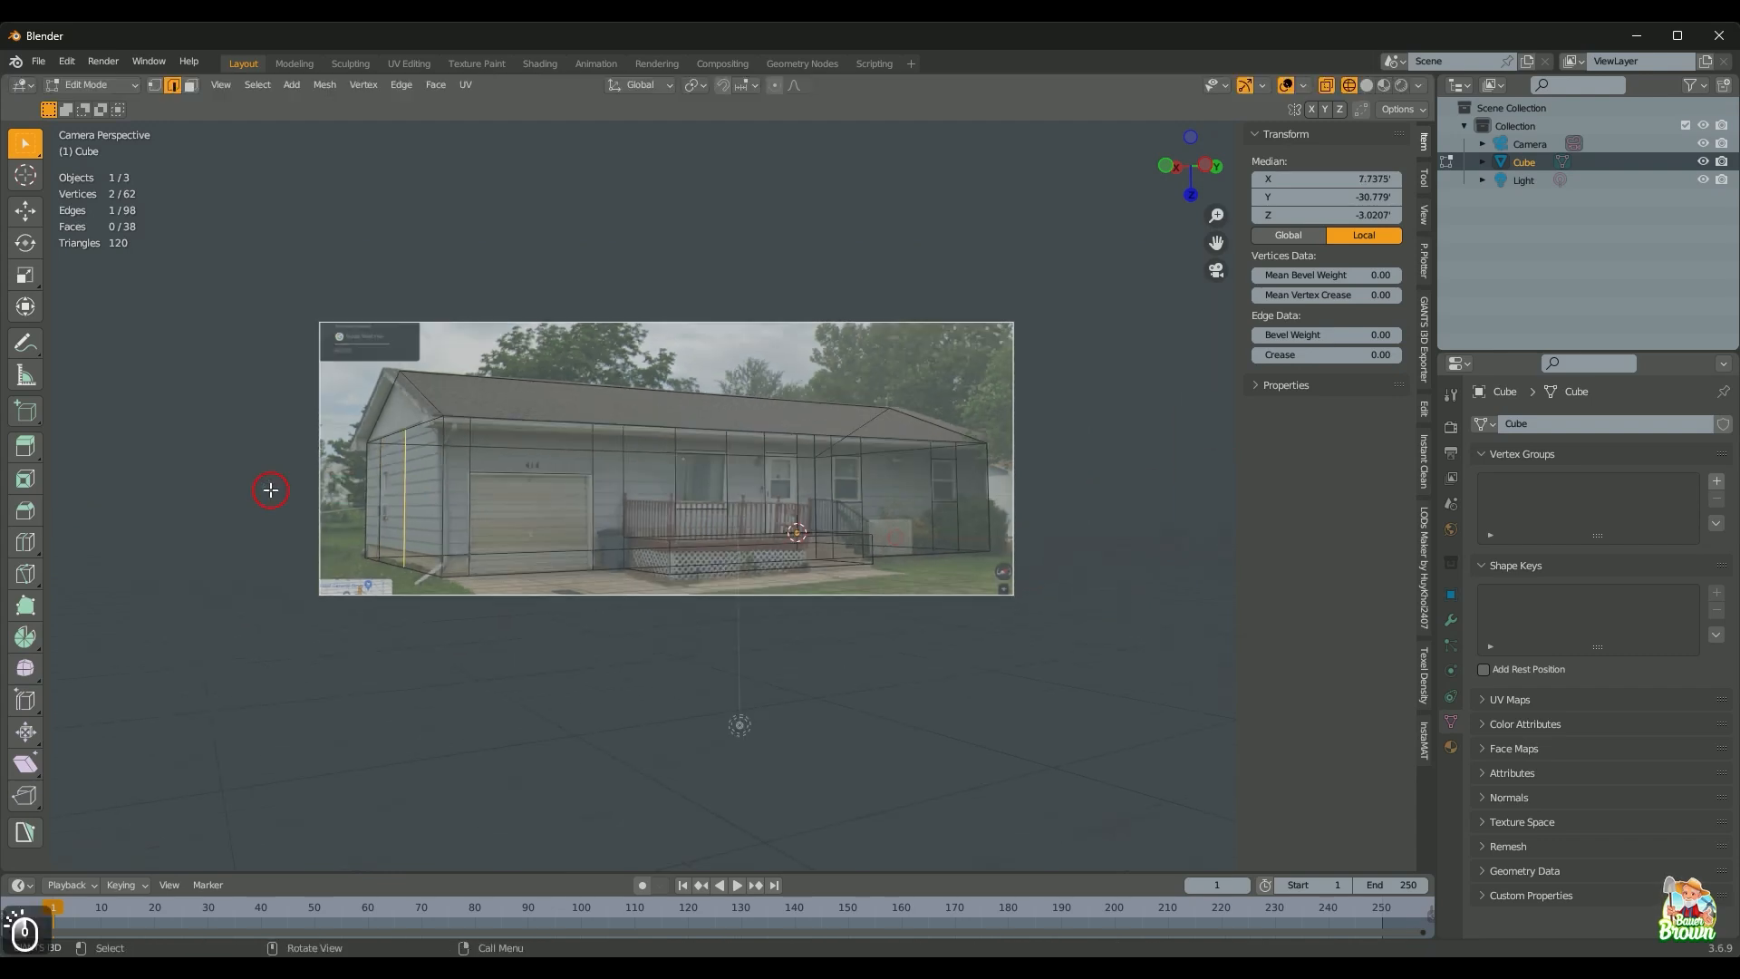
middle_click_drag(265, 489, 408, 563)
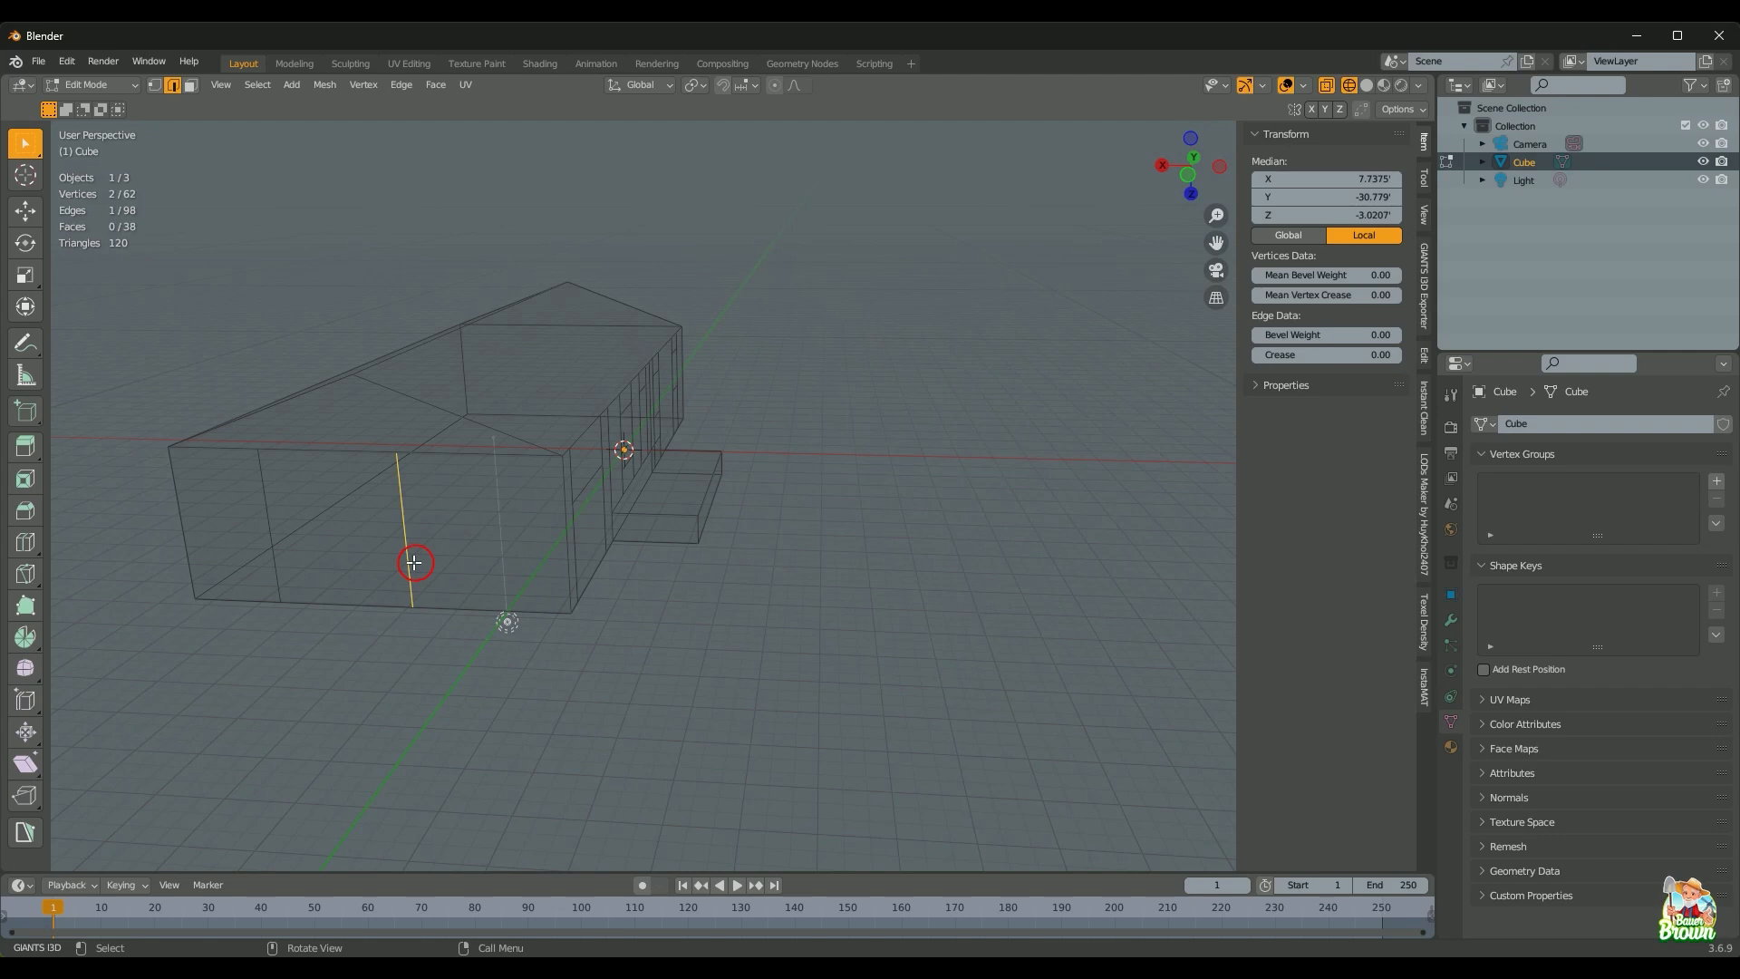
middle_click_drag(517, 656, 804, 622, "shift")
scroll(785, 626, "up", 2)
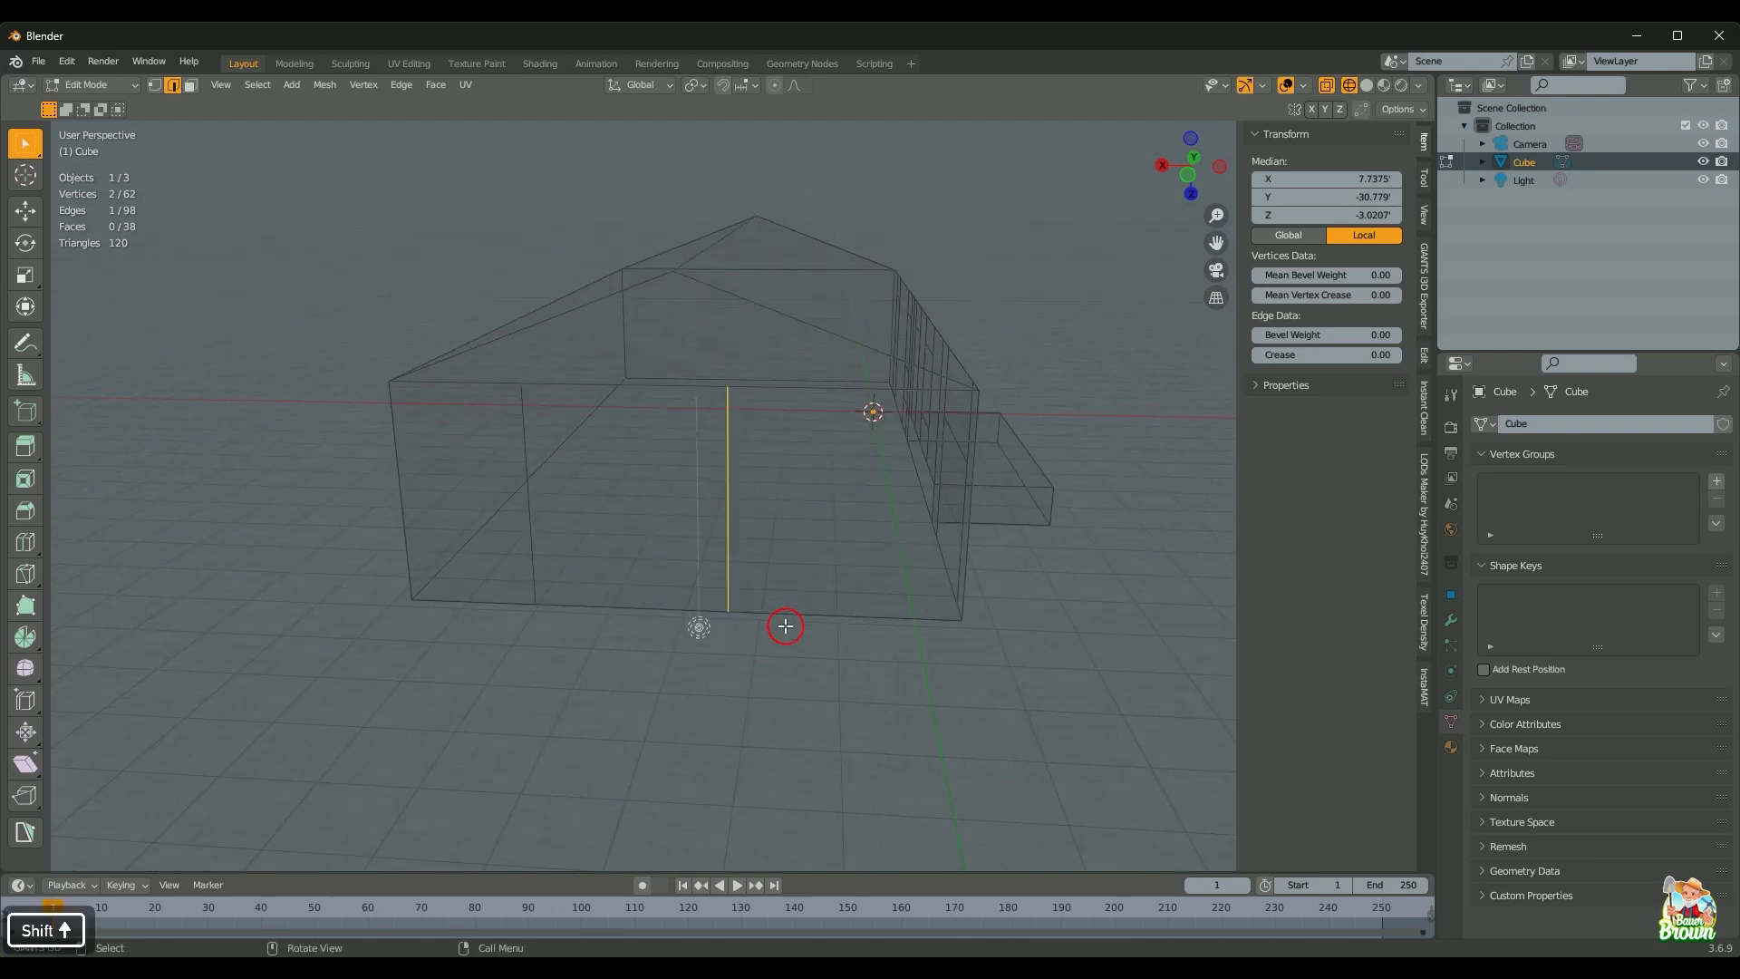
key("KP_0")
key("ctrl+shift+z")
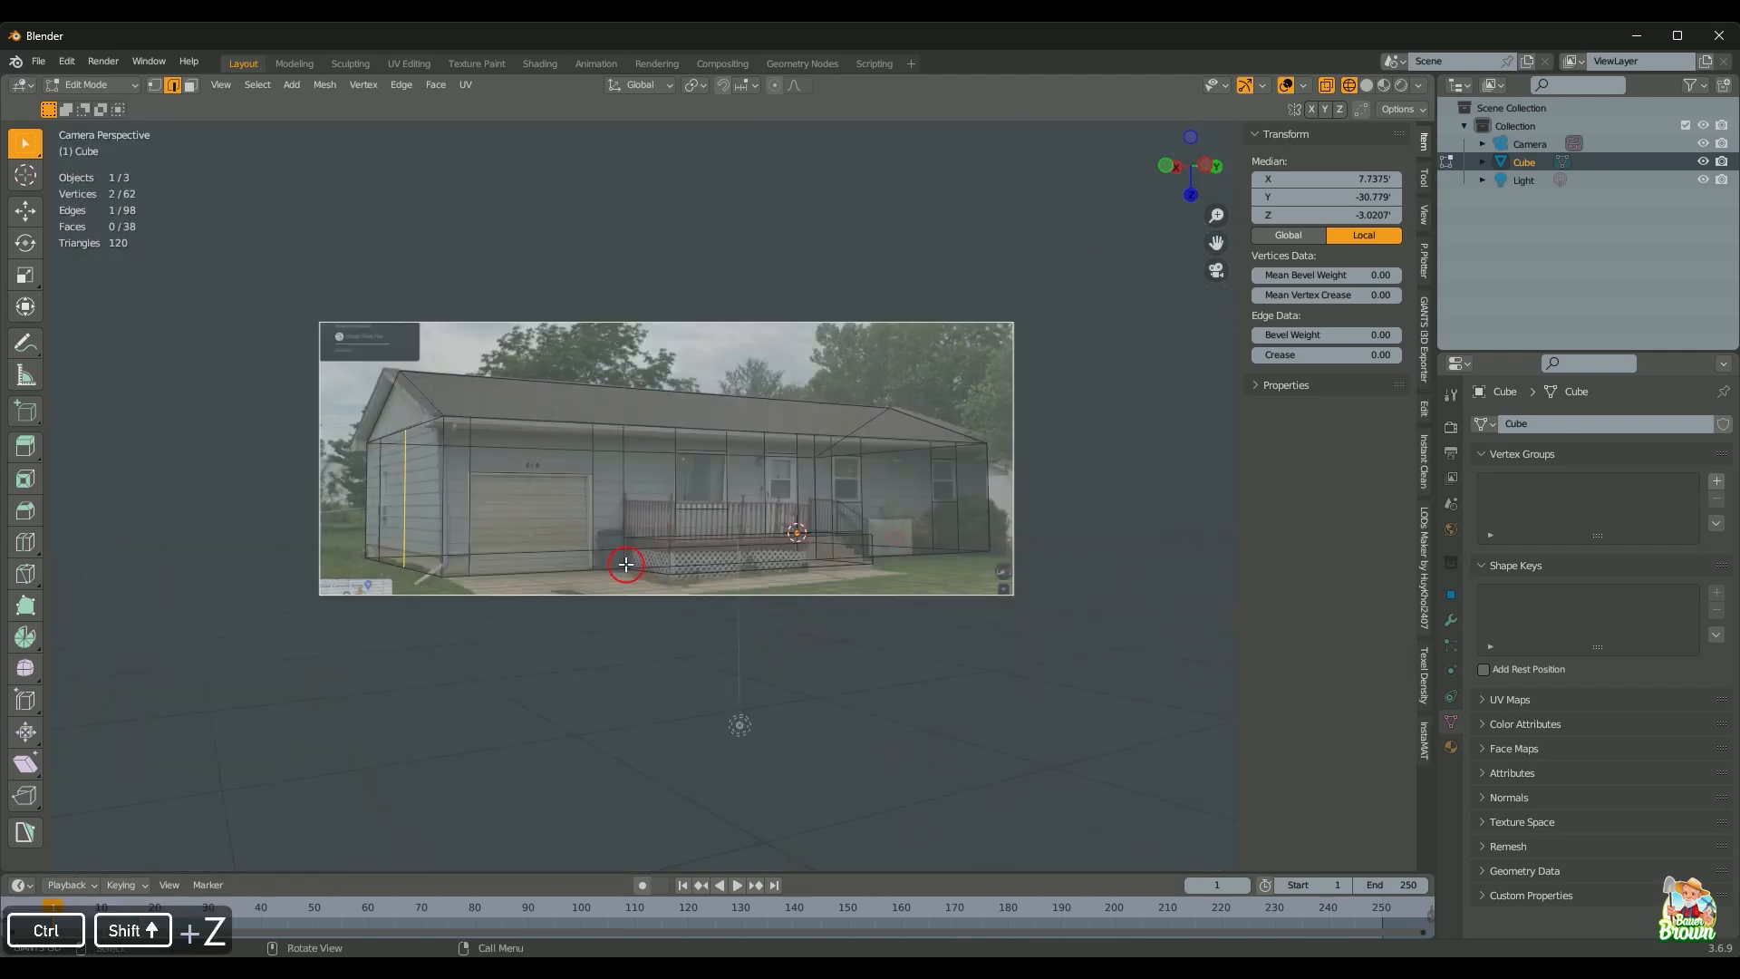
key("g")
key("x")
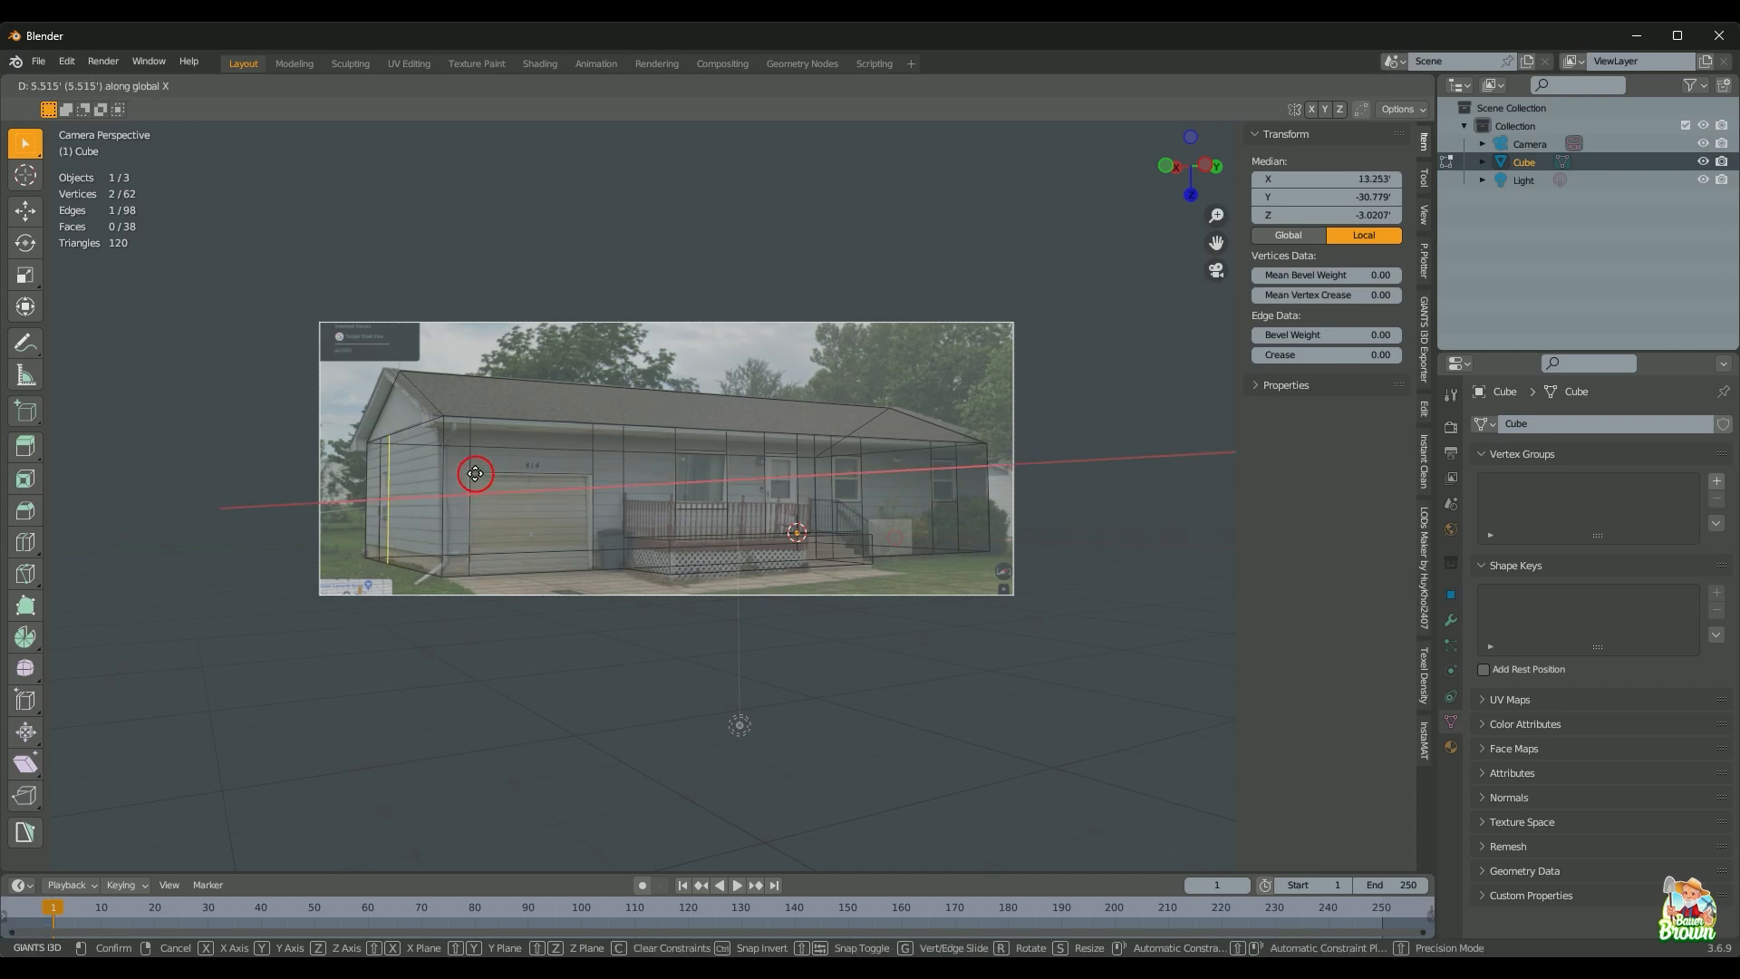
left_click(473, 471)
Step: Select the gable wall's short bottom edge and bring up the MeasureIt tools in the View tab
scroll(471, 485, "down", 2)
middle_click_drag(471, 498, 610, 598)
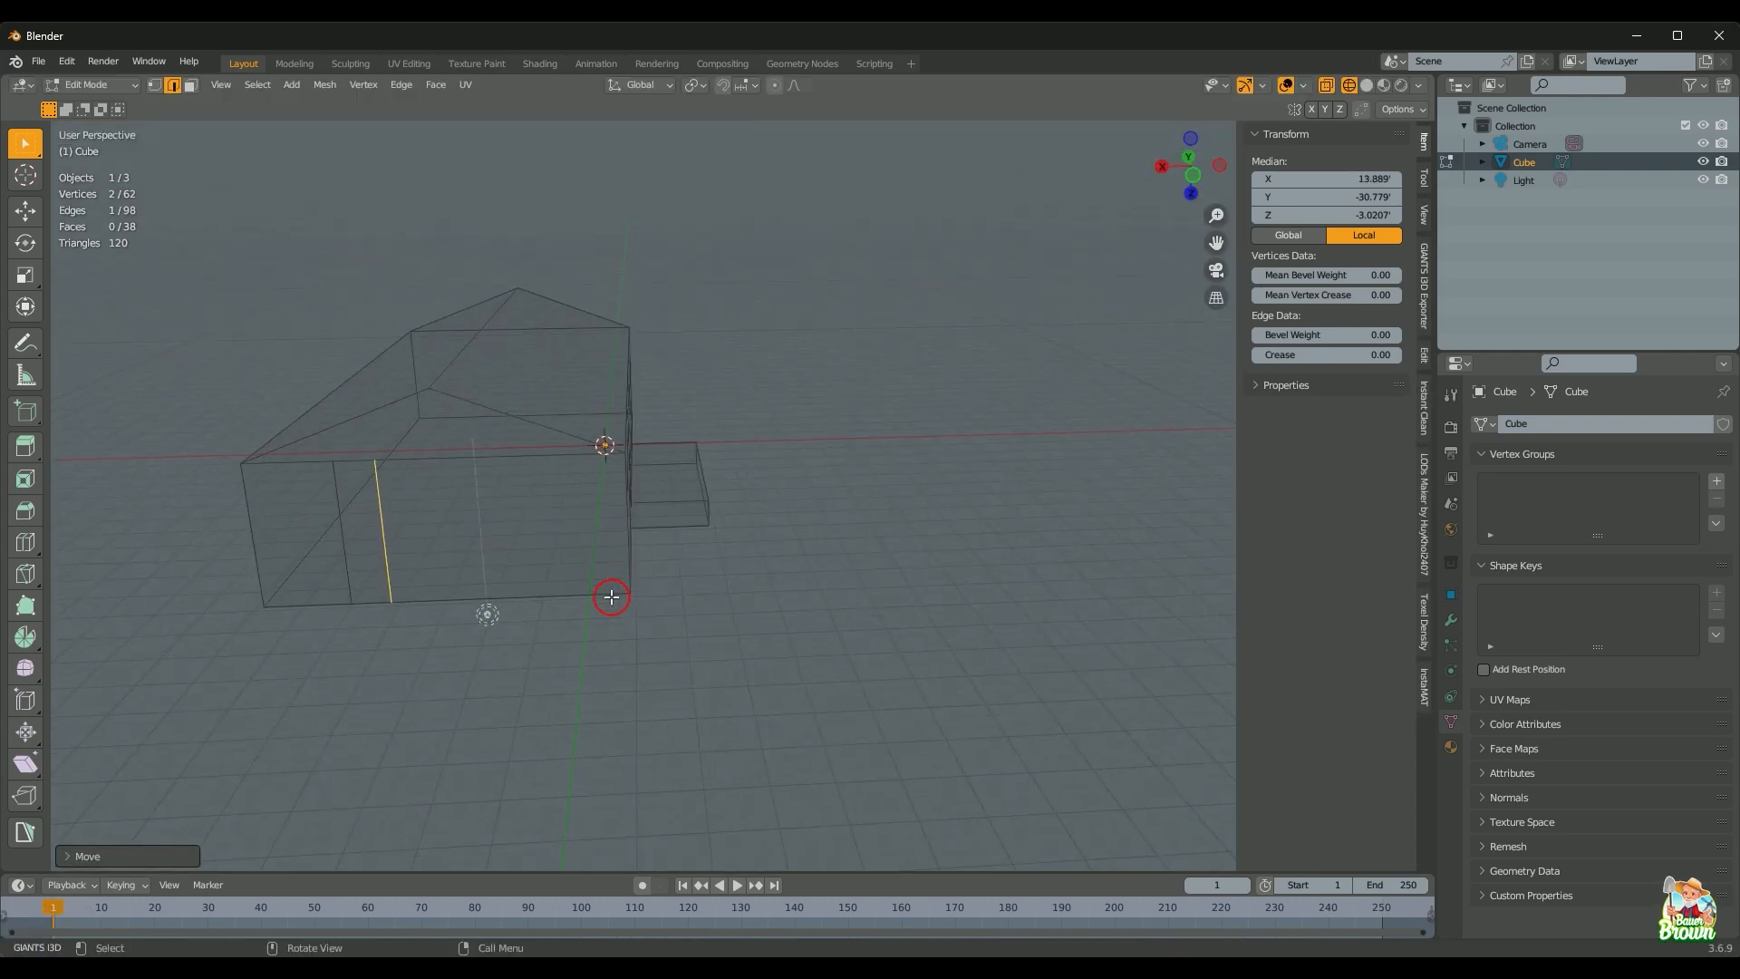
scroll(610, 598, "up", 3)
middle_click_drag(680, 517, 946, 449, "shift")
left_click(568, 548)
scroll(587, 605, "down", 3)
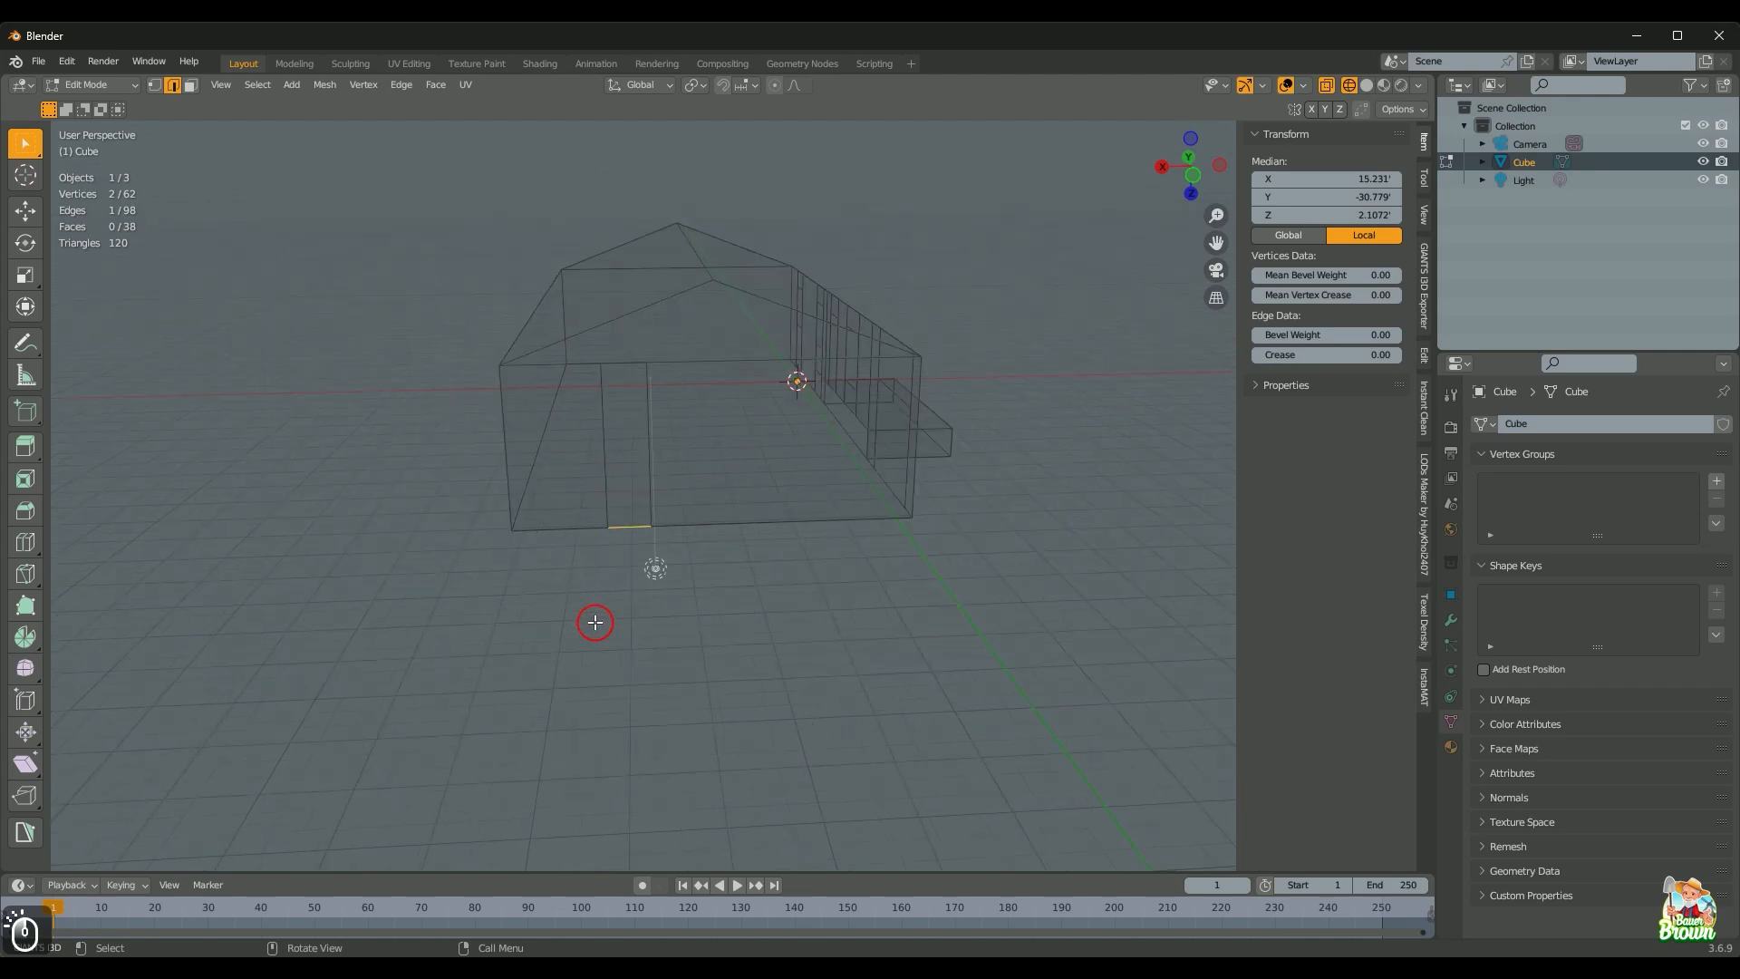
middle_click_drag(596, 621, 597, 586)
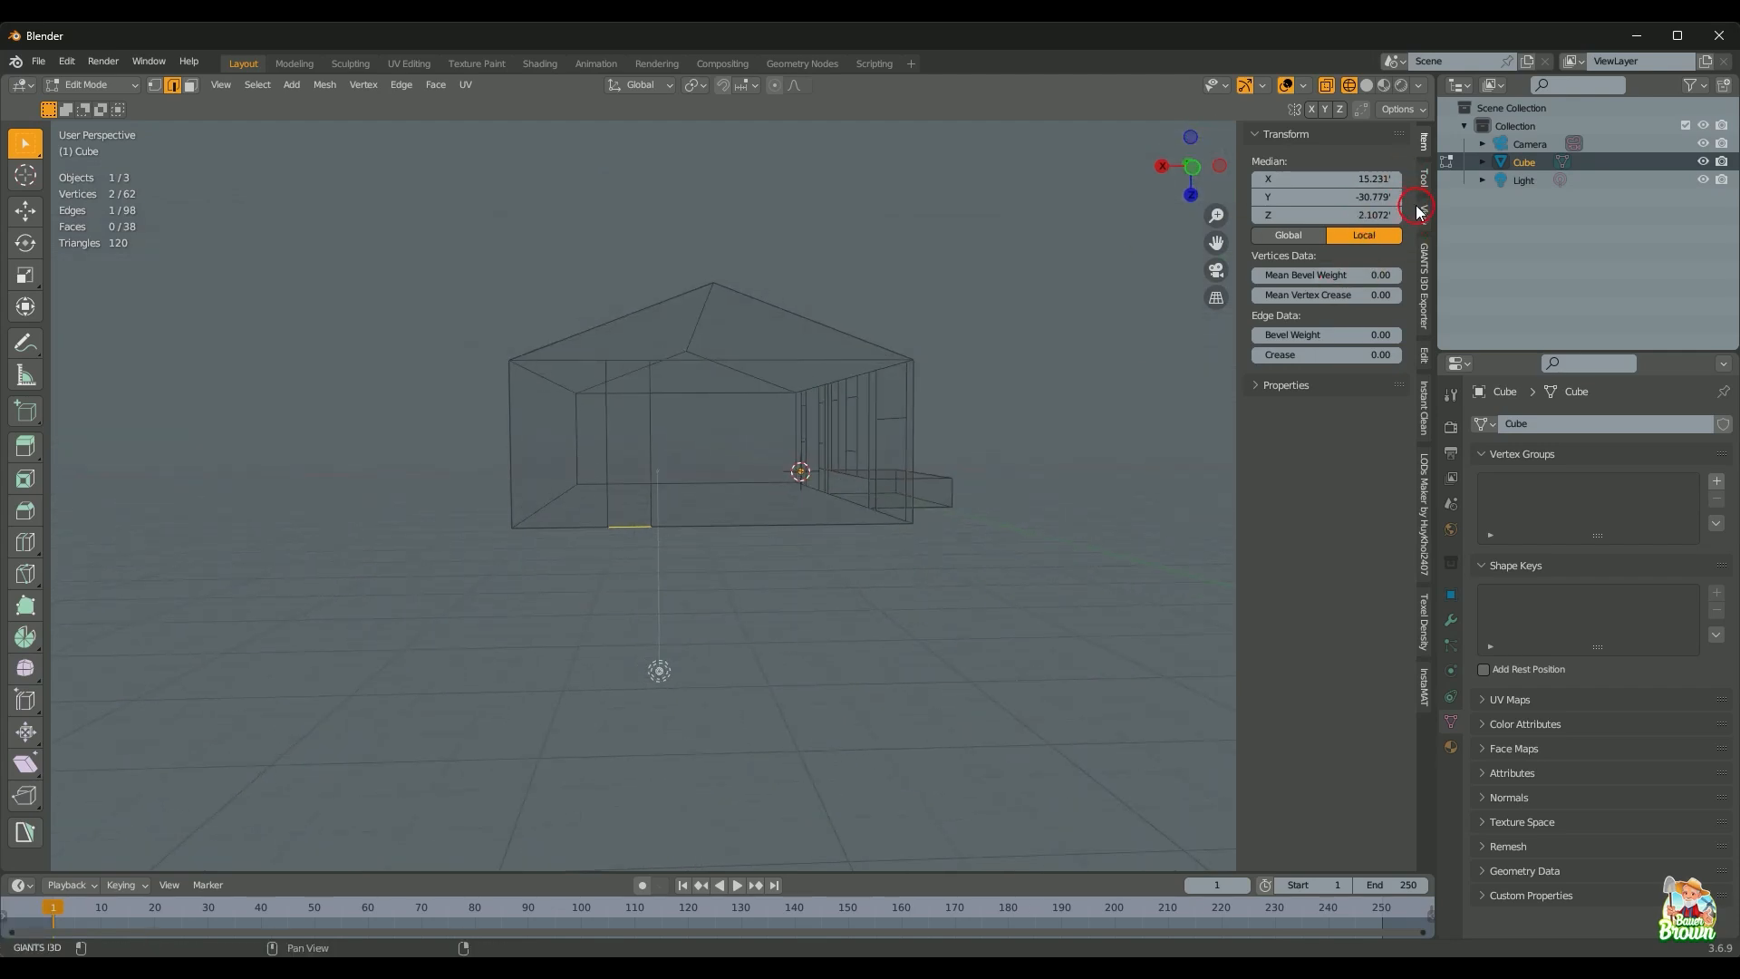
left_click(1425, 218)
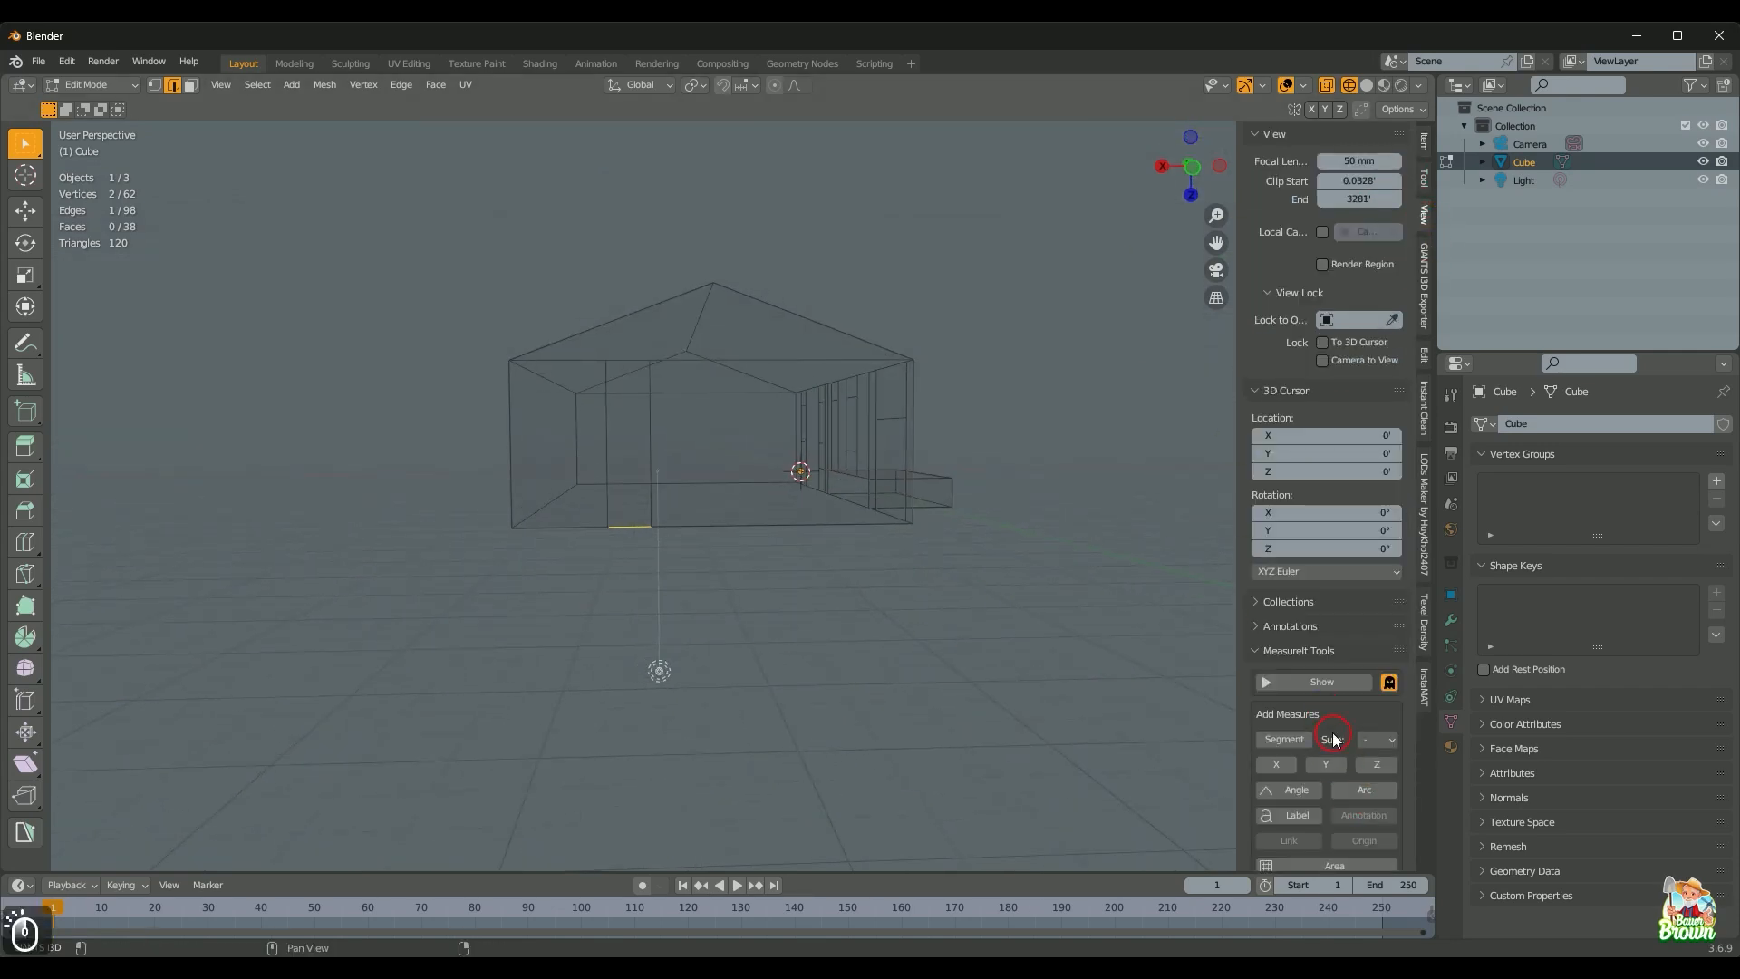
Step: Add a MeasureIt segment length label to the gable wall's bottom edge
left_click(1284, 739)
left_click(1319, 681)
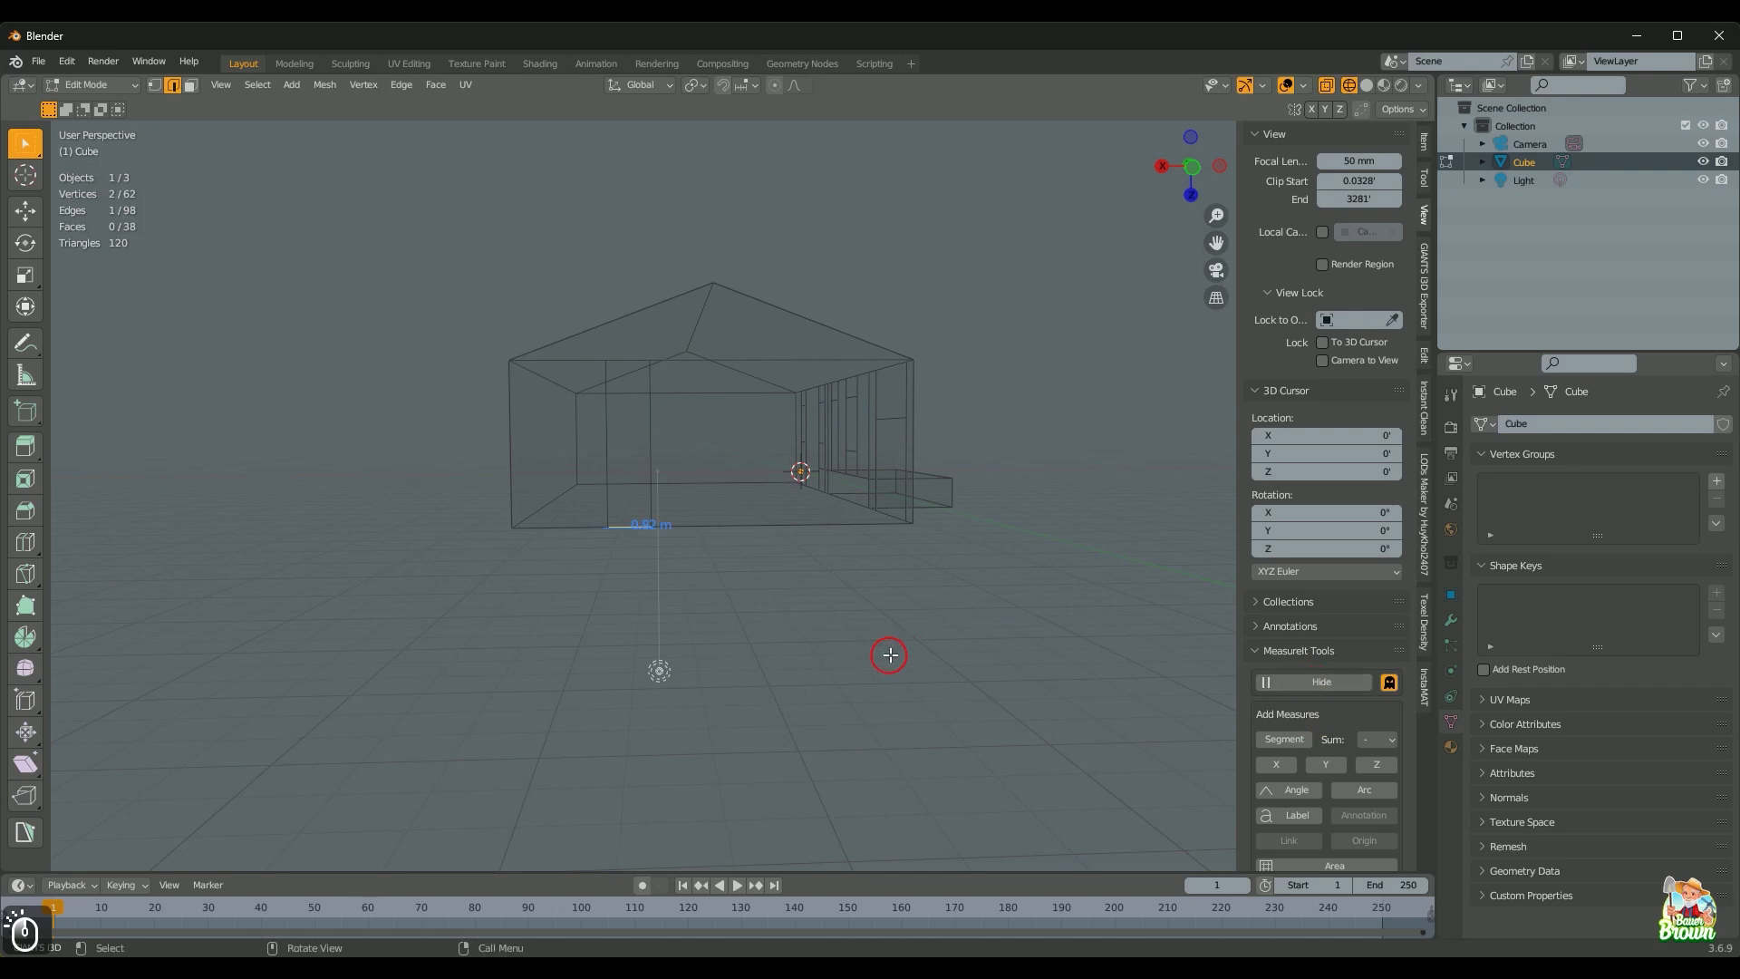
scroll(890, 655, "up", 4)
middle_click_drag(804, 647, 835, 555)
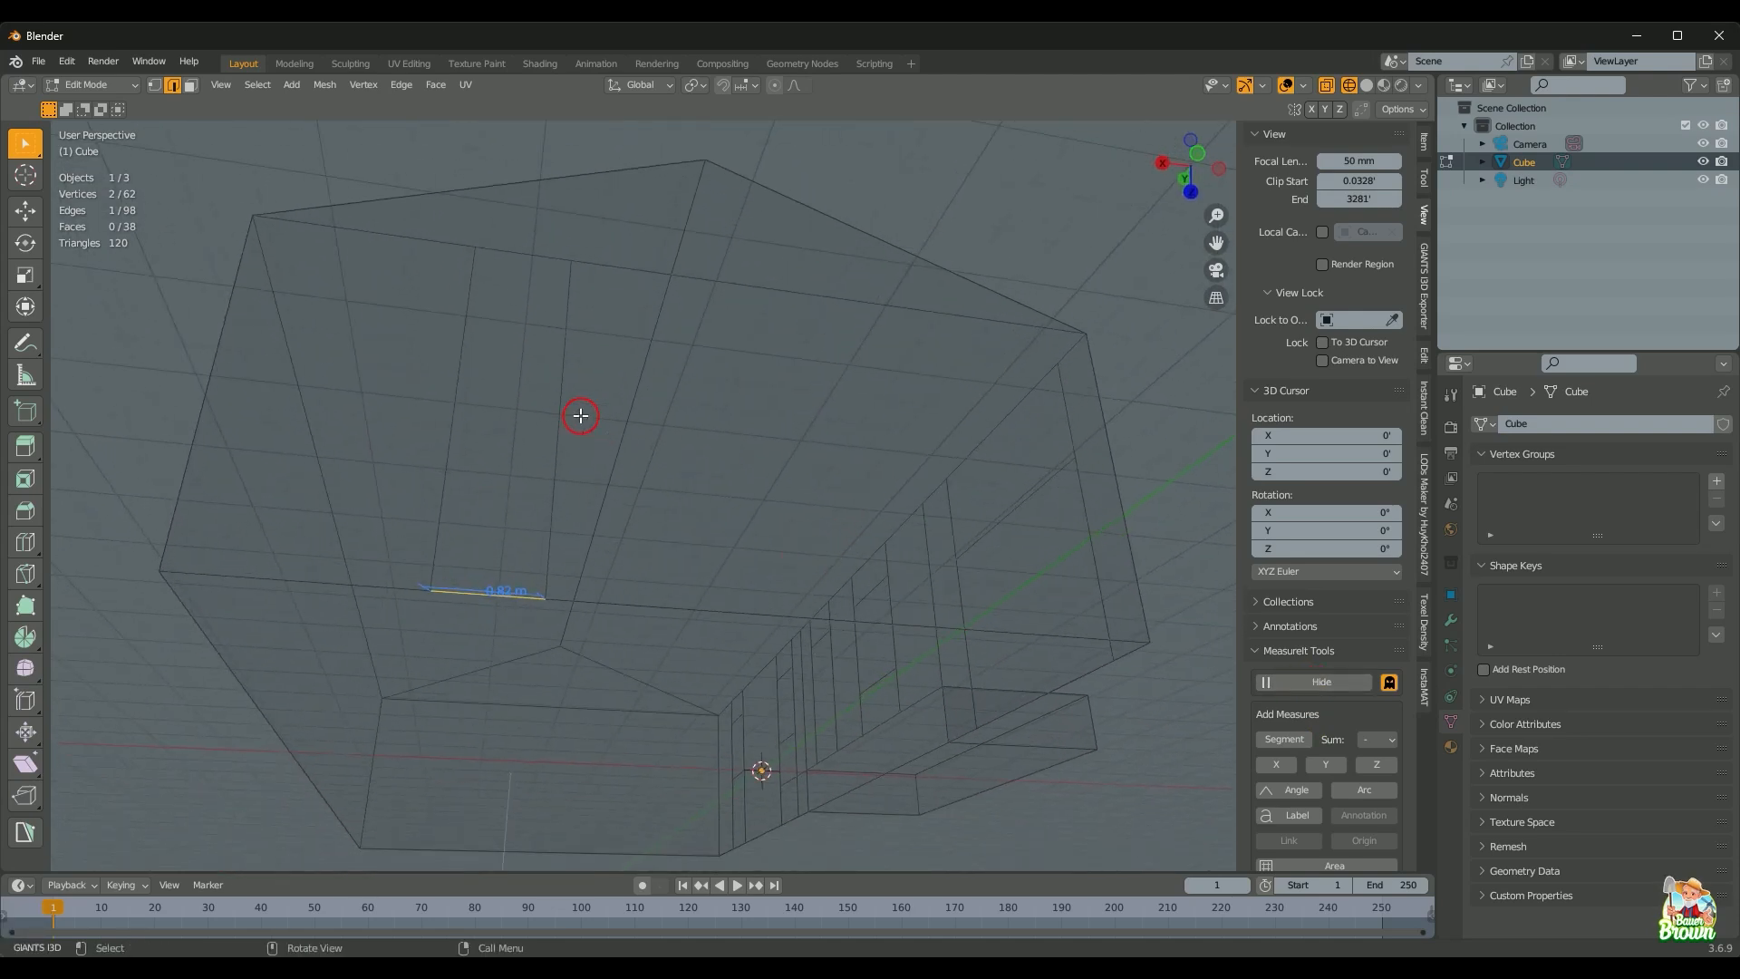
Step: Slide the vertical wall edge along X so the base measurement changes from 0.82 m to 1.02 m
left_click(556, 392)
middle_click_drag(556, 392, 658, 561)
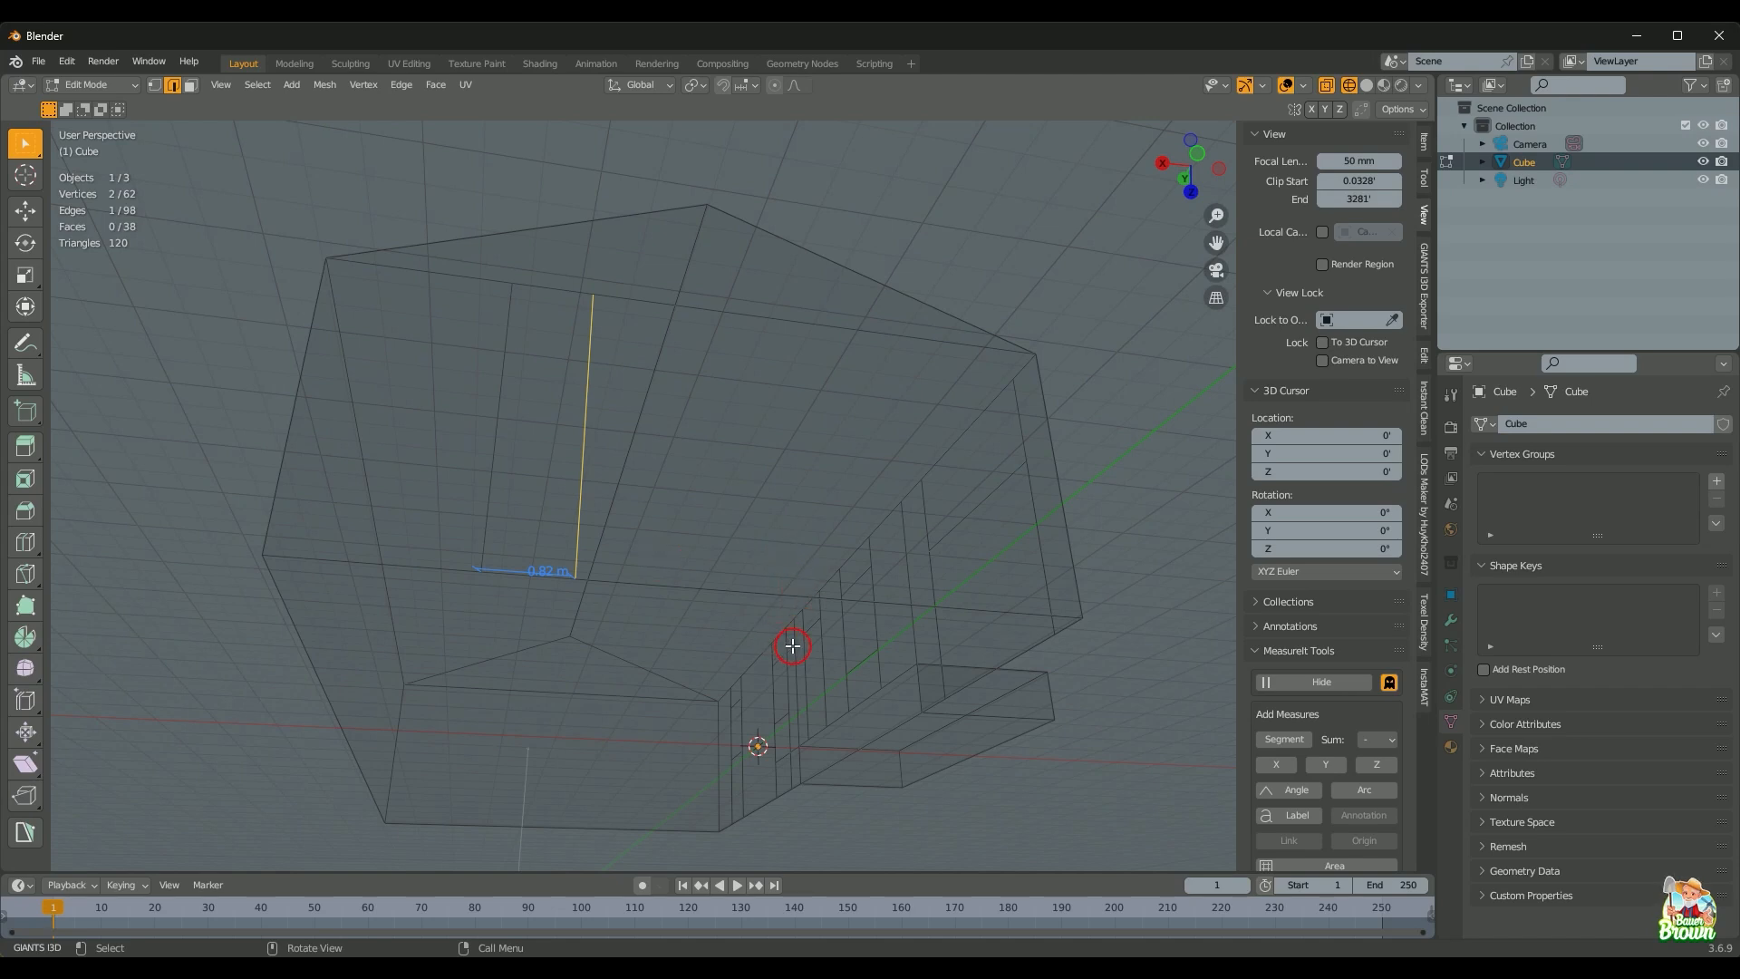
mouse_move(794, 646)
middle_mouse_down()
mouse_move(889, 689)
mouse_move(789, 726)
mouse_move(761, 668)
mouse_move(793, 663)
middle_mouse_up()
key("g")
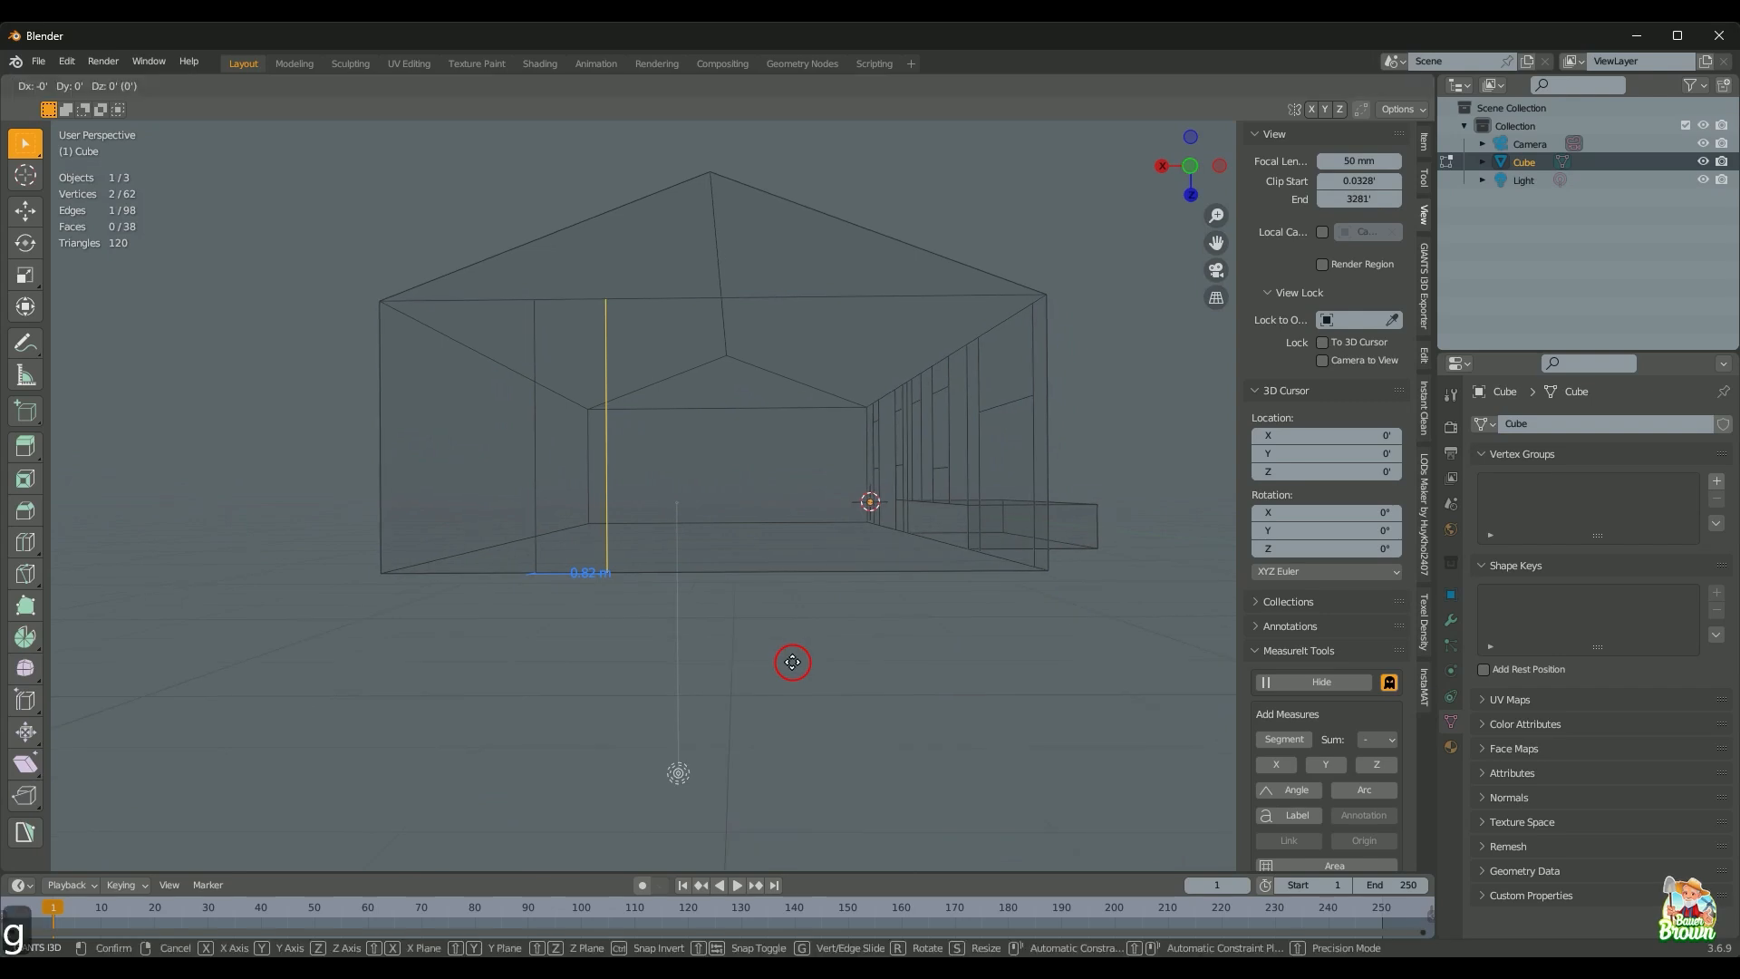
key("x")
left_click(967, 688, "shift")
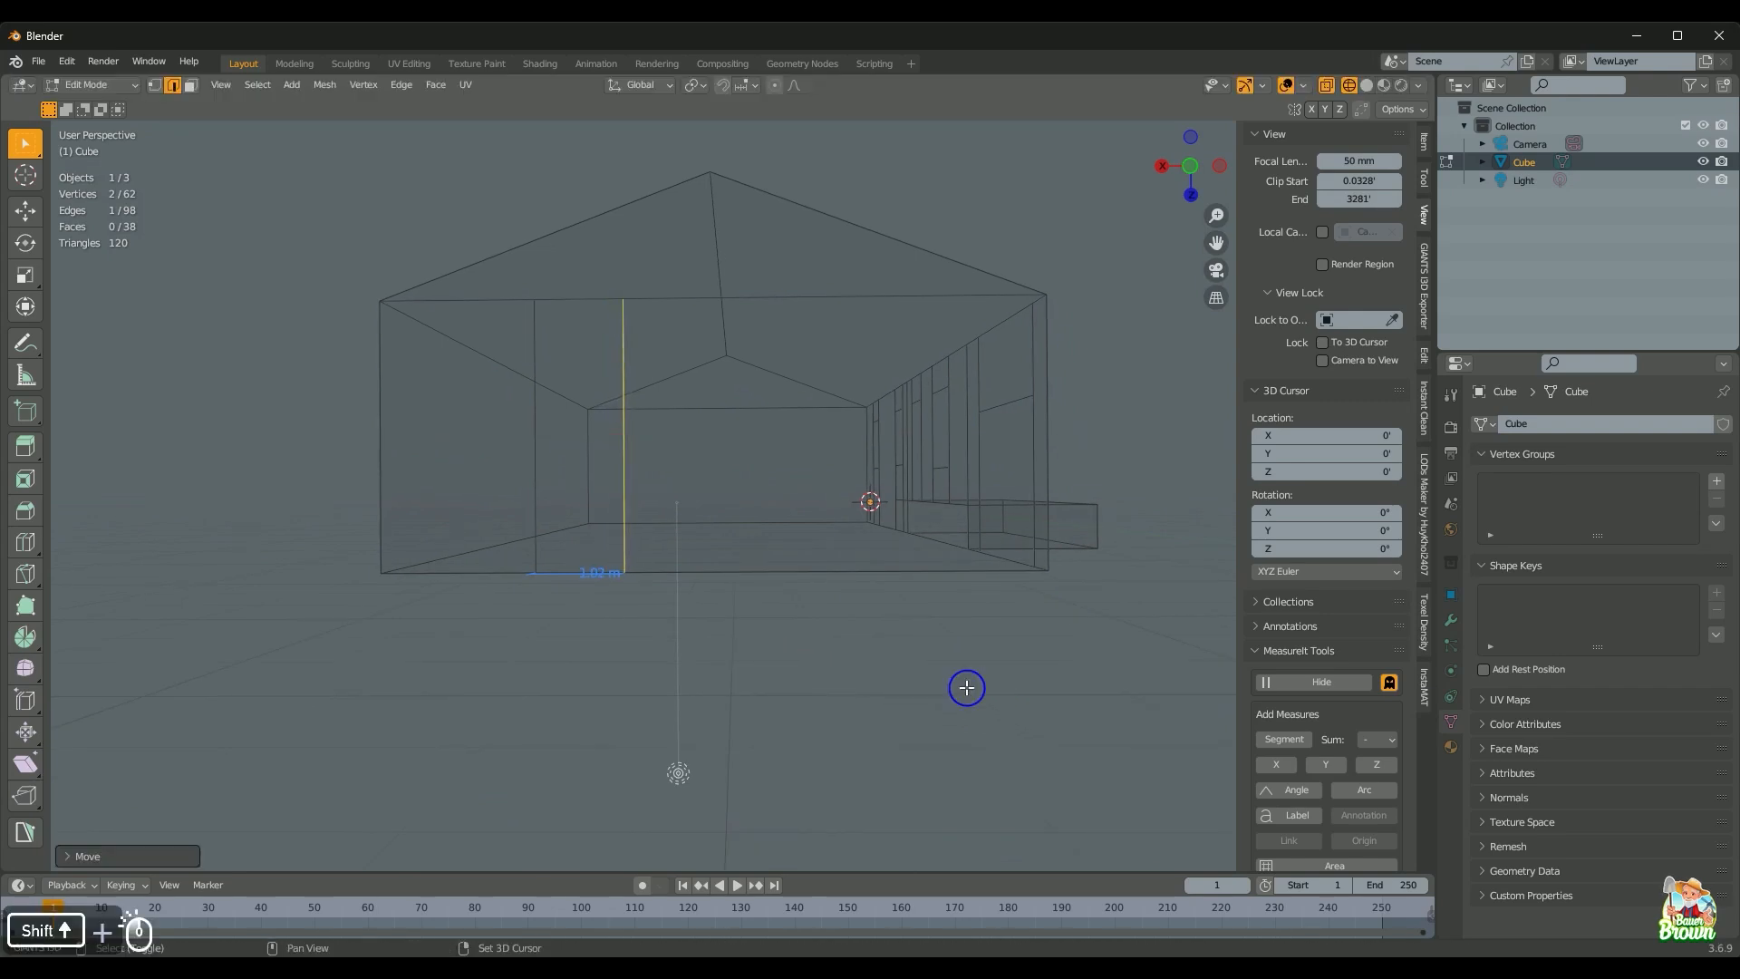
middle_click_drag(967, 688, 1032, 665)
Step: In camera view, nudge the two vertical edges near the gable wall's left corner along X
key("KP_0")
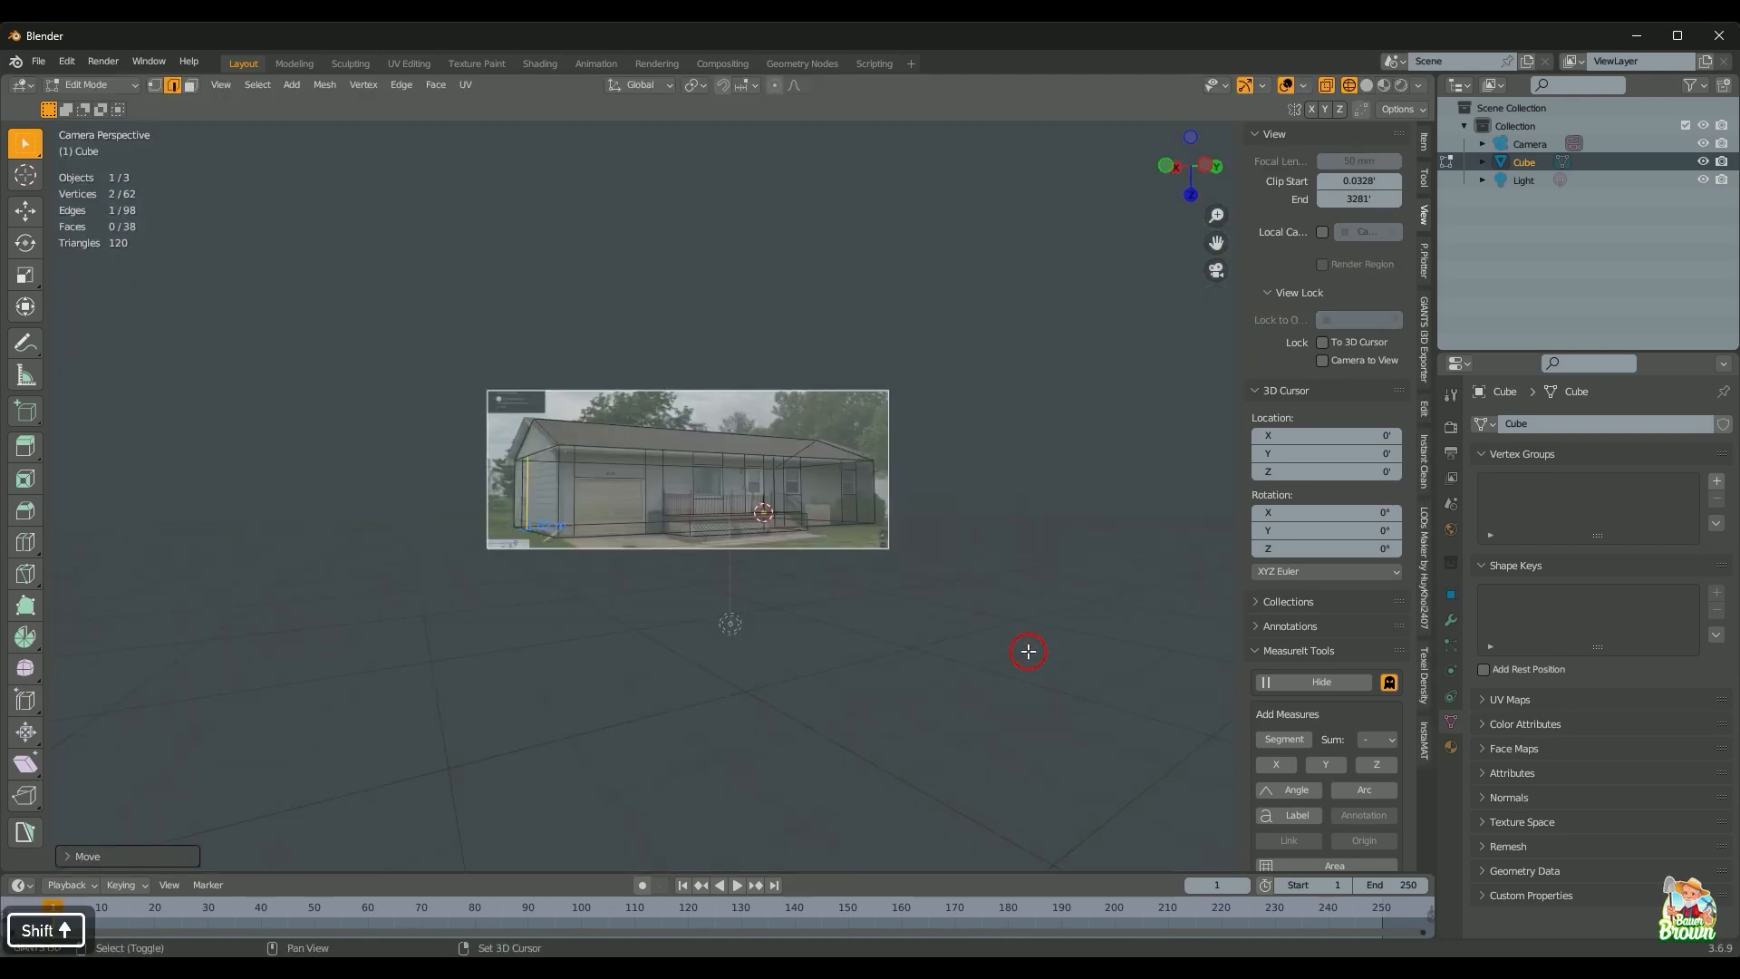
key("shift+z")
scroll(509, 606, "up", 7)
middle_click_drag(509, 606, 865, 681, "shift")
key("shift+z")
scroll(919, 663, "up", 1)
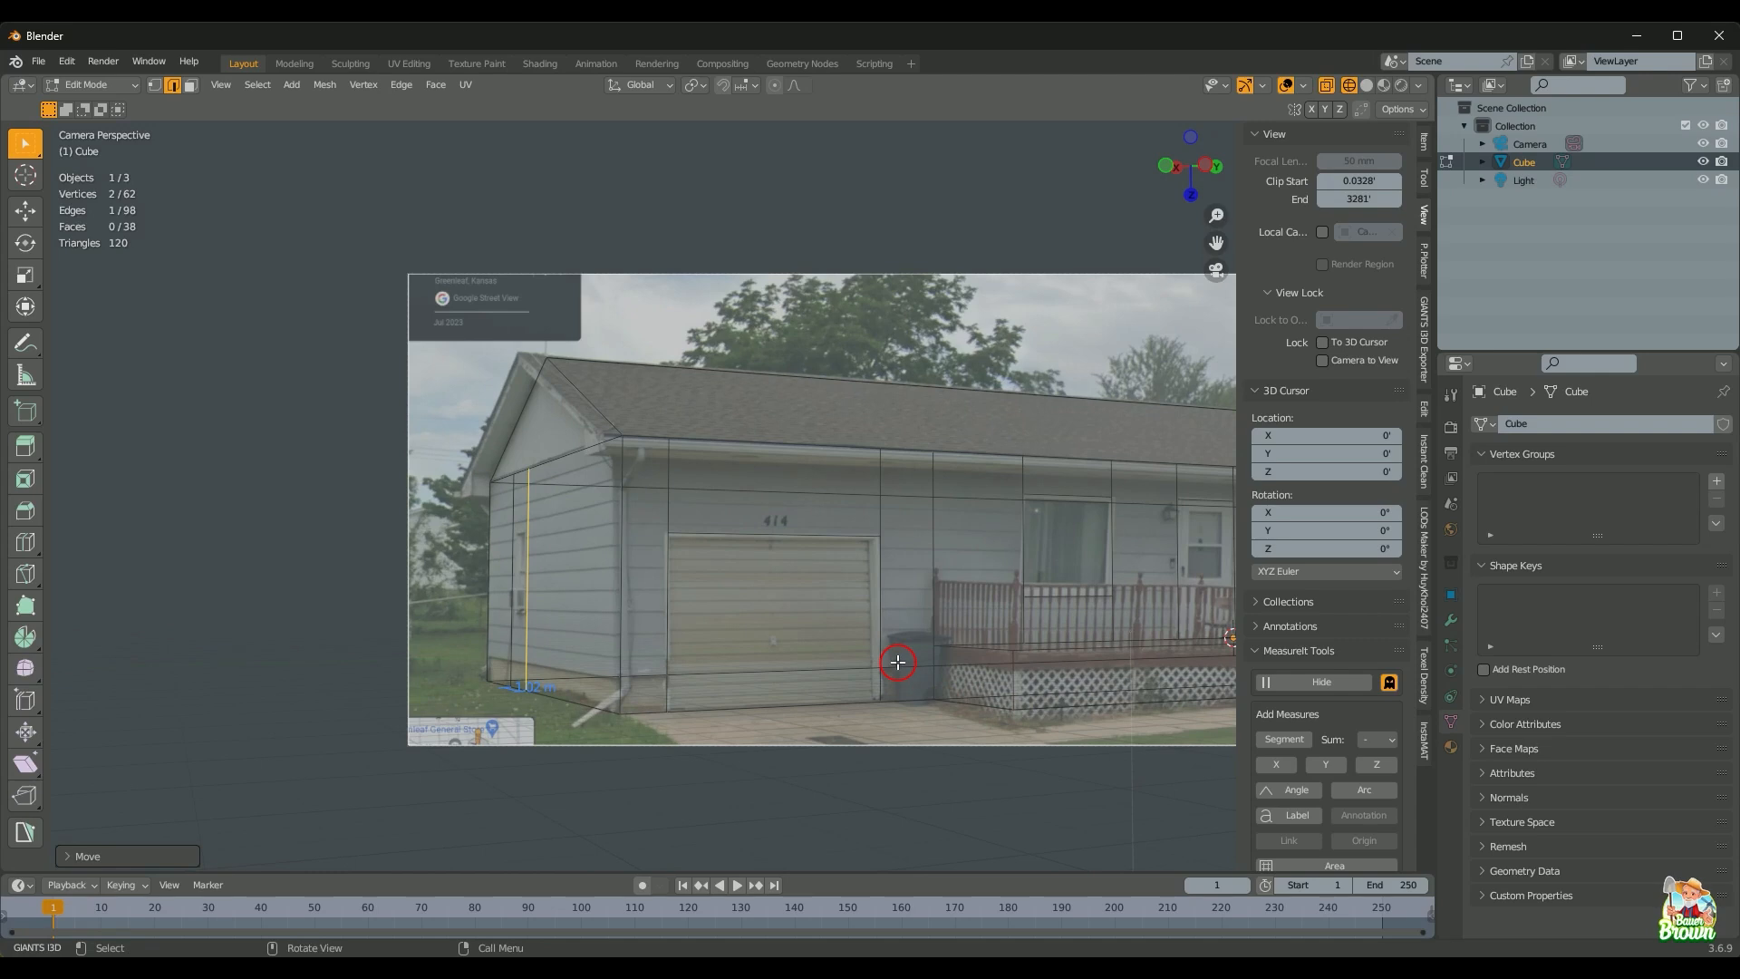
left_click(508, 484, "shift")
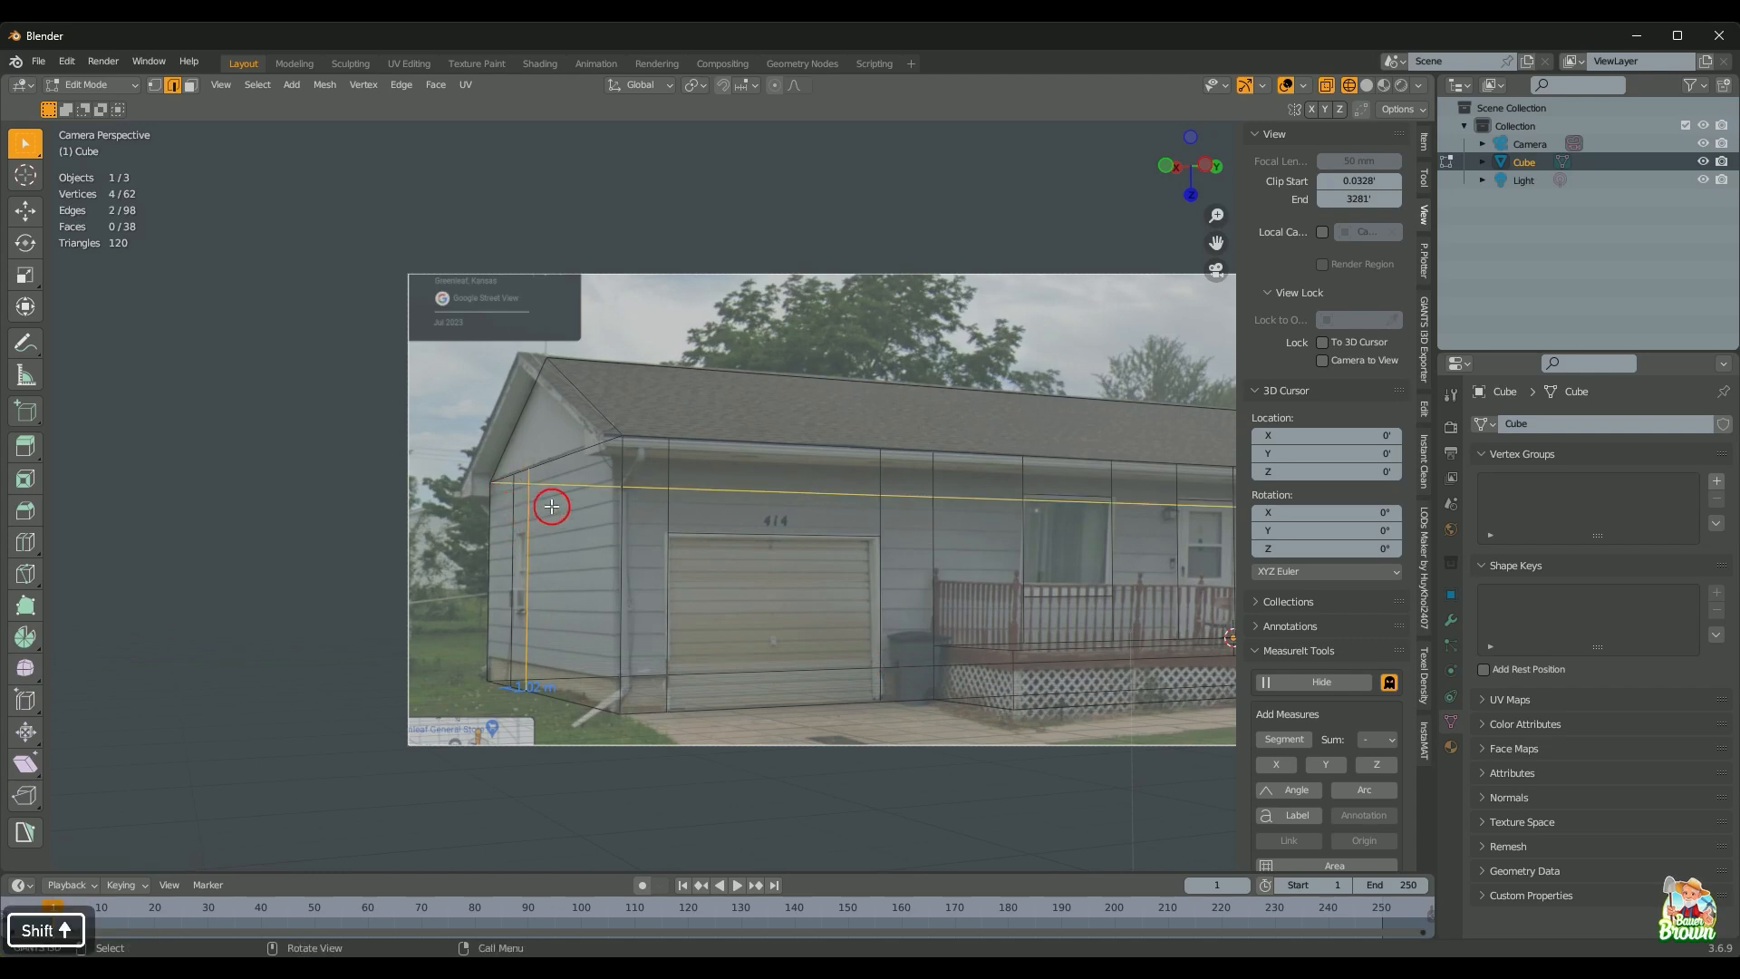
left_click(516, 547, "shift")
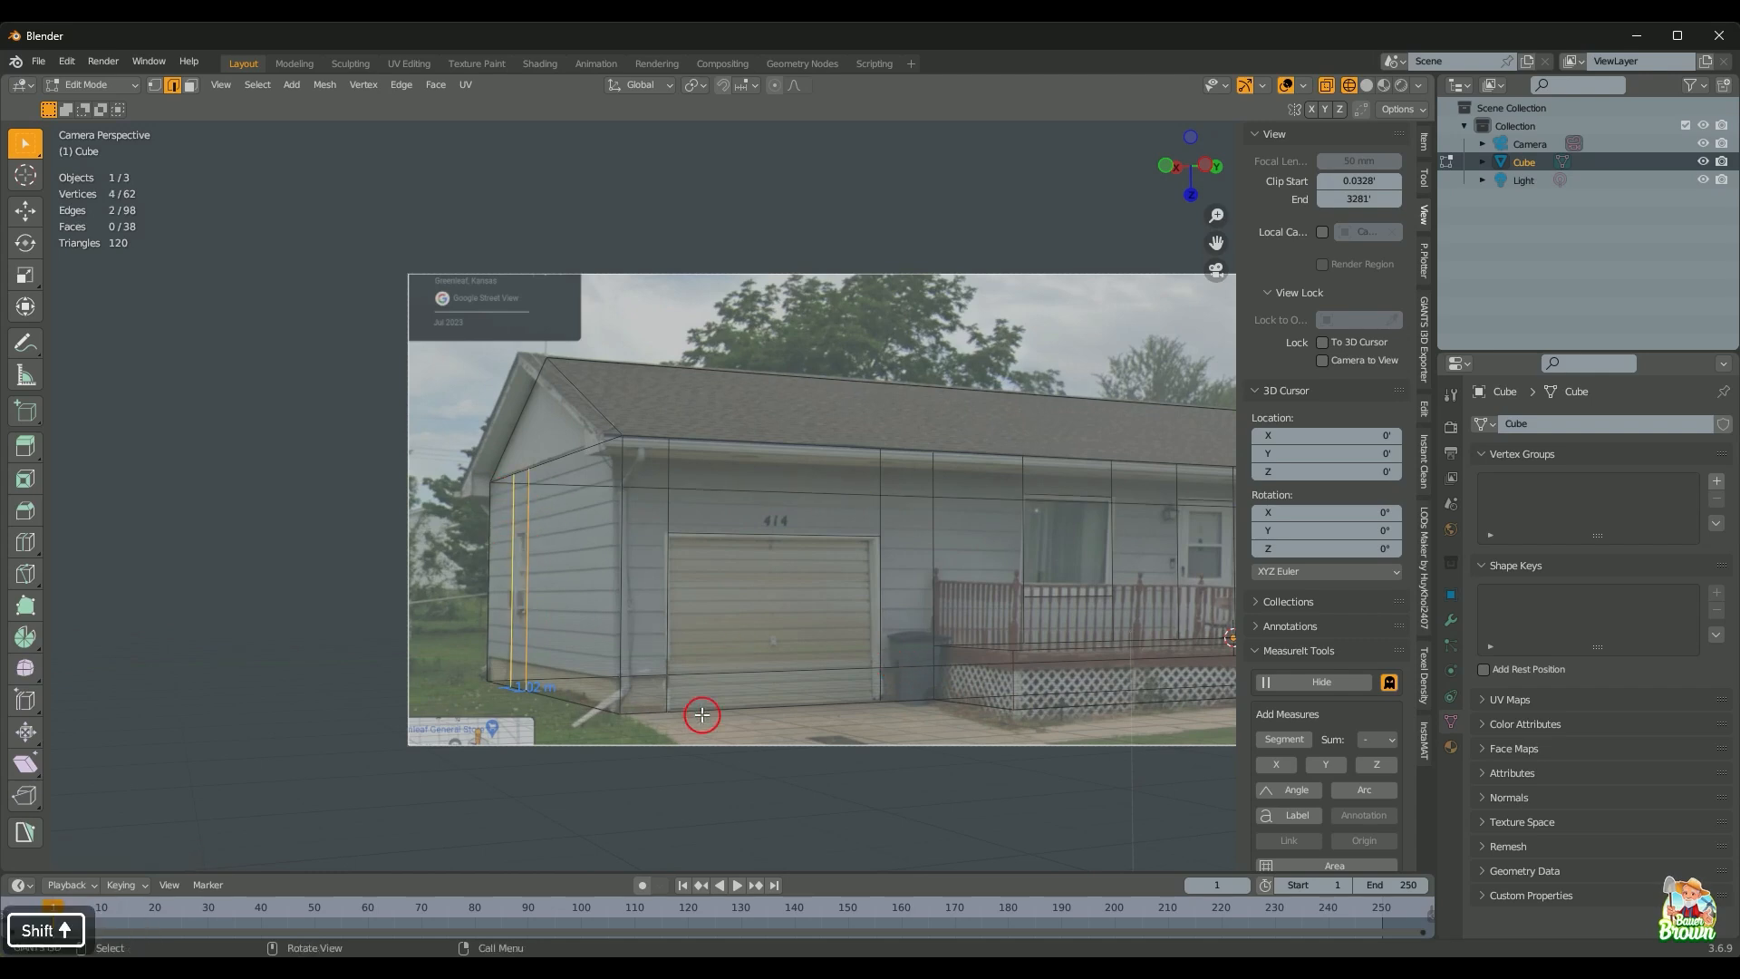
key("g")
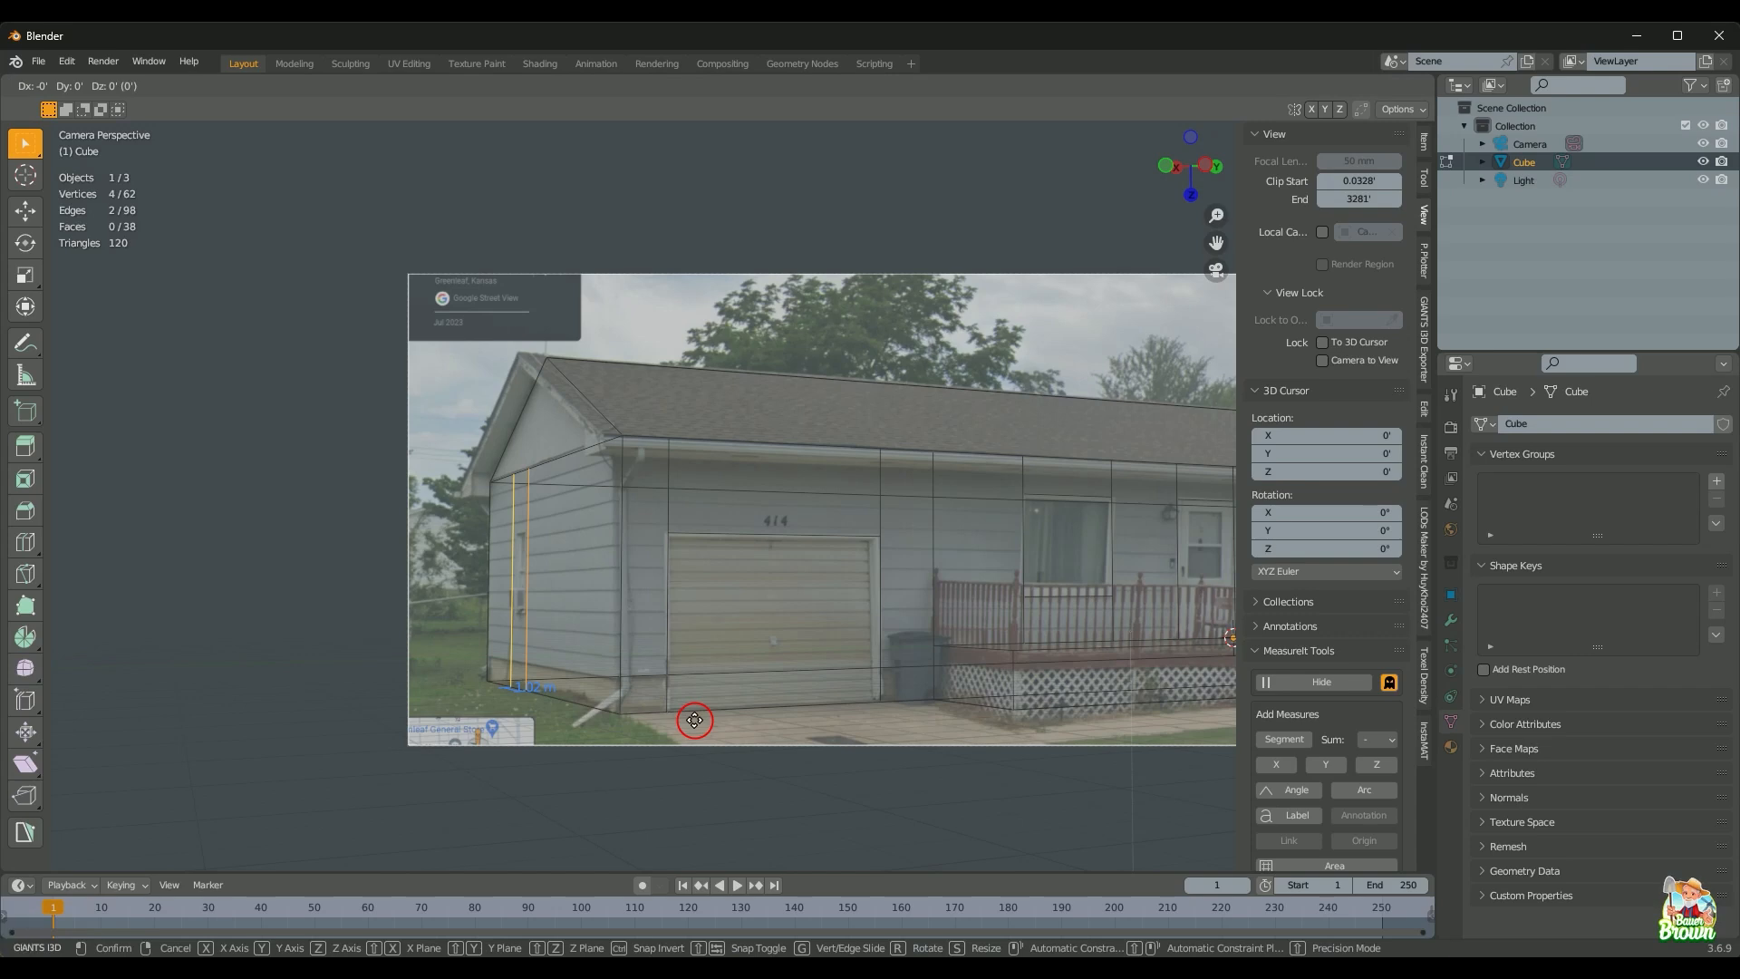
key("x")
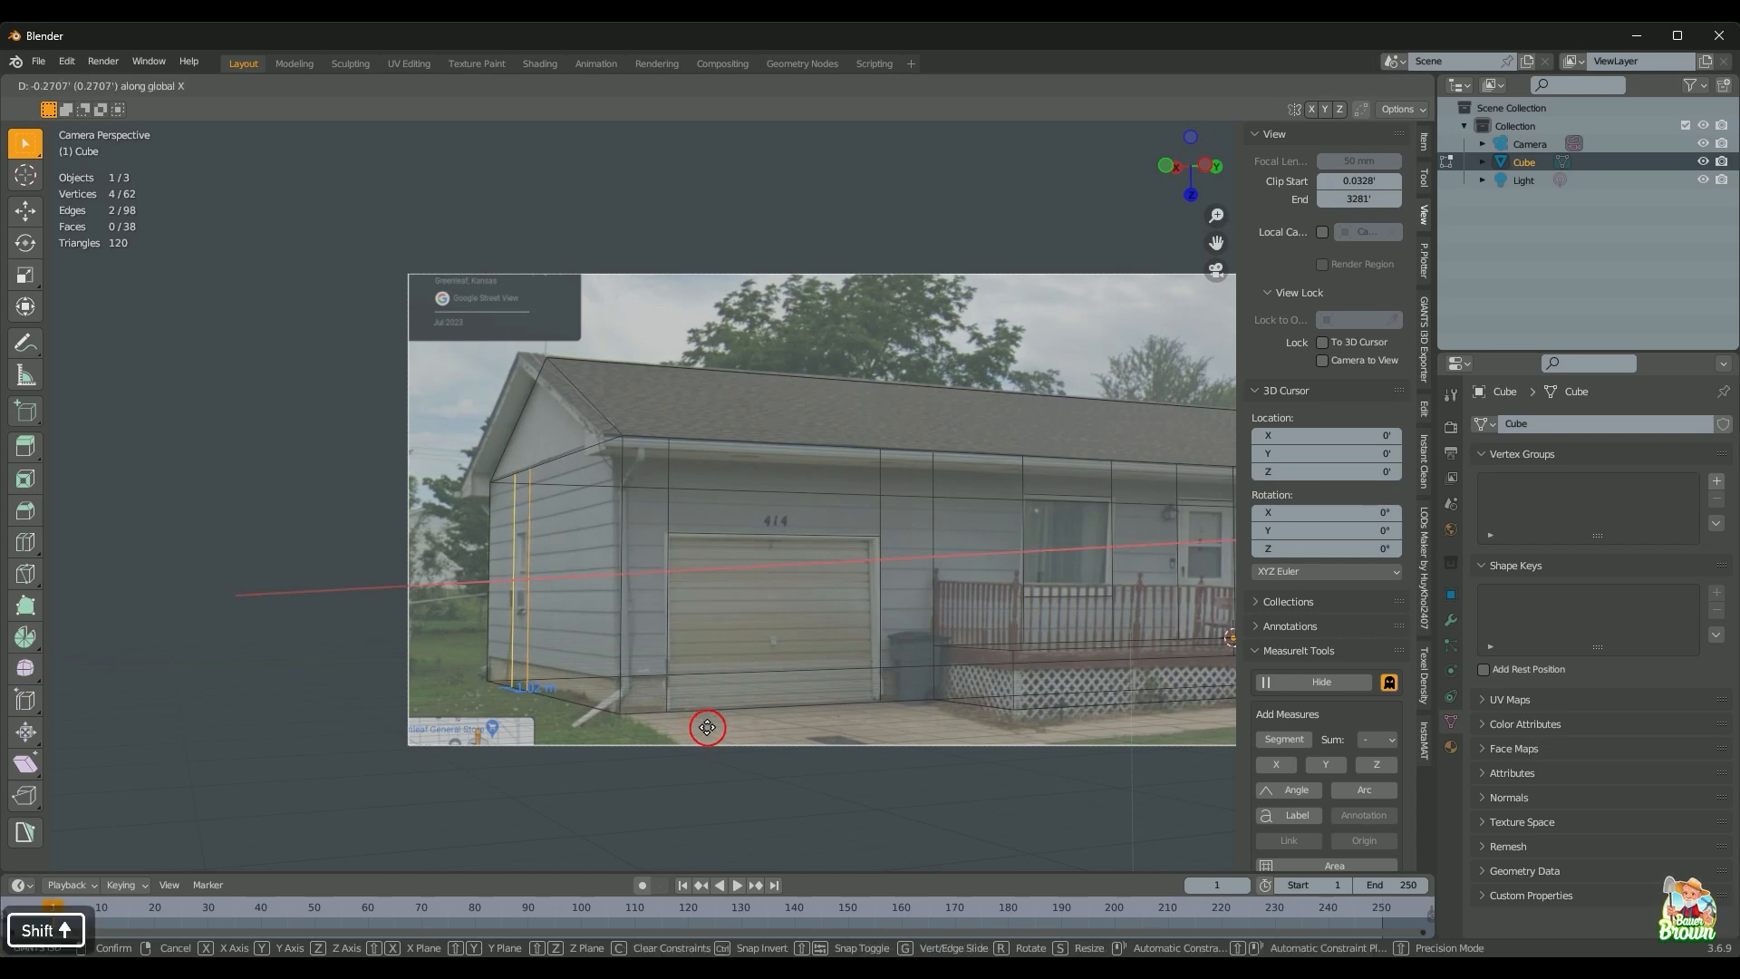
left_click(711, 722)
Step: Orbit out of the camera view and switch to solid shading to check the mesh
scroll(539, 680, "down", 1)
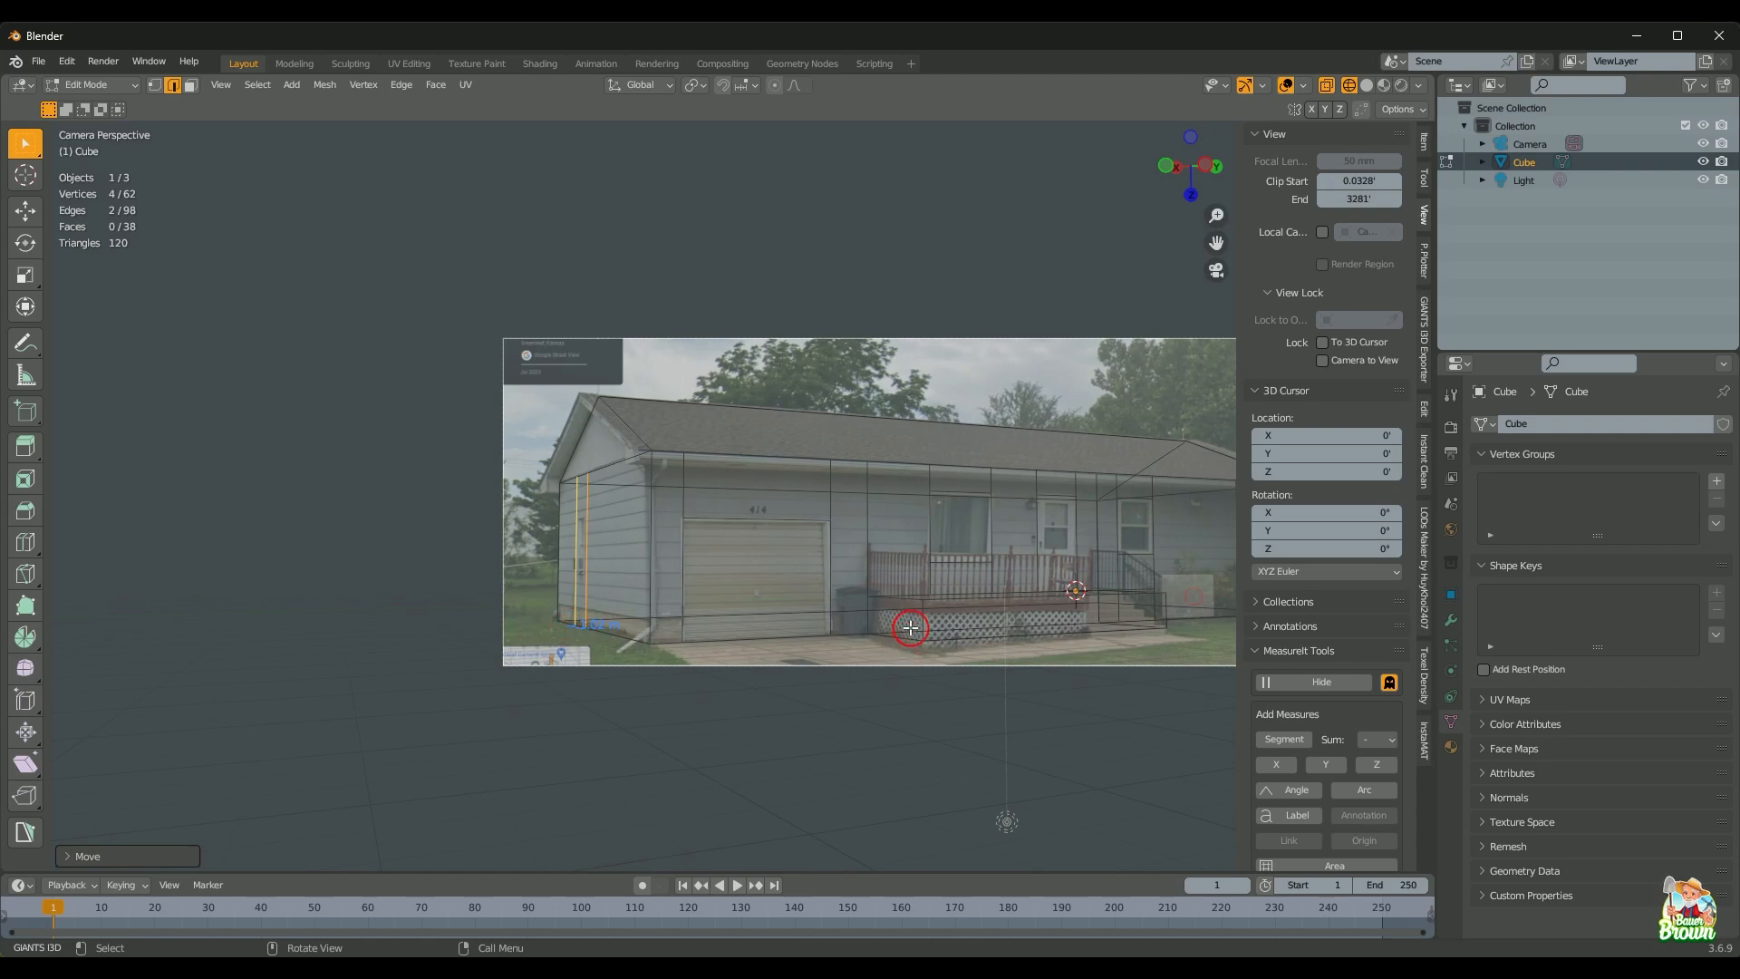
scroll(861, 624, "down", 3)
mouse_move(862, 621)
middle_mouse_down()
mouse_move(874, 672)
mouse_move(863, 523)
mouse_move(741, 568)
mouse_move(745, 527)
middle_mouse_up()
scroll(799, 637, "up", 3)
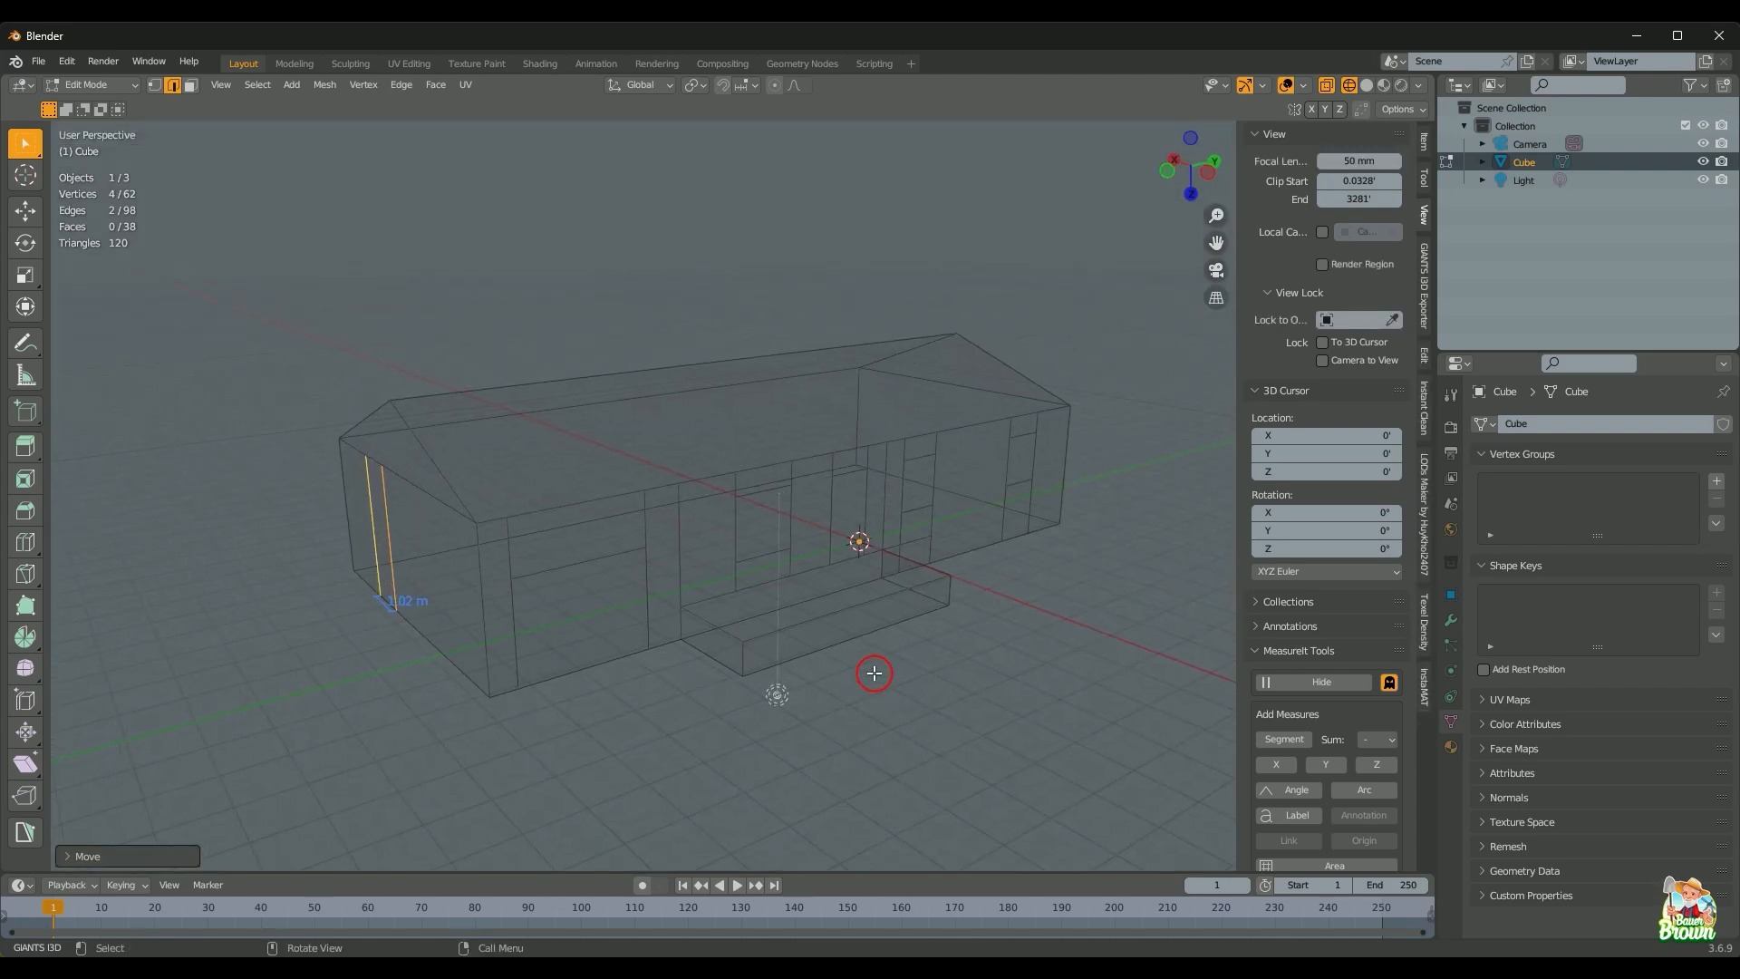
key("z")
scroll(736, 553, "down", 1)
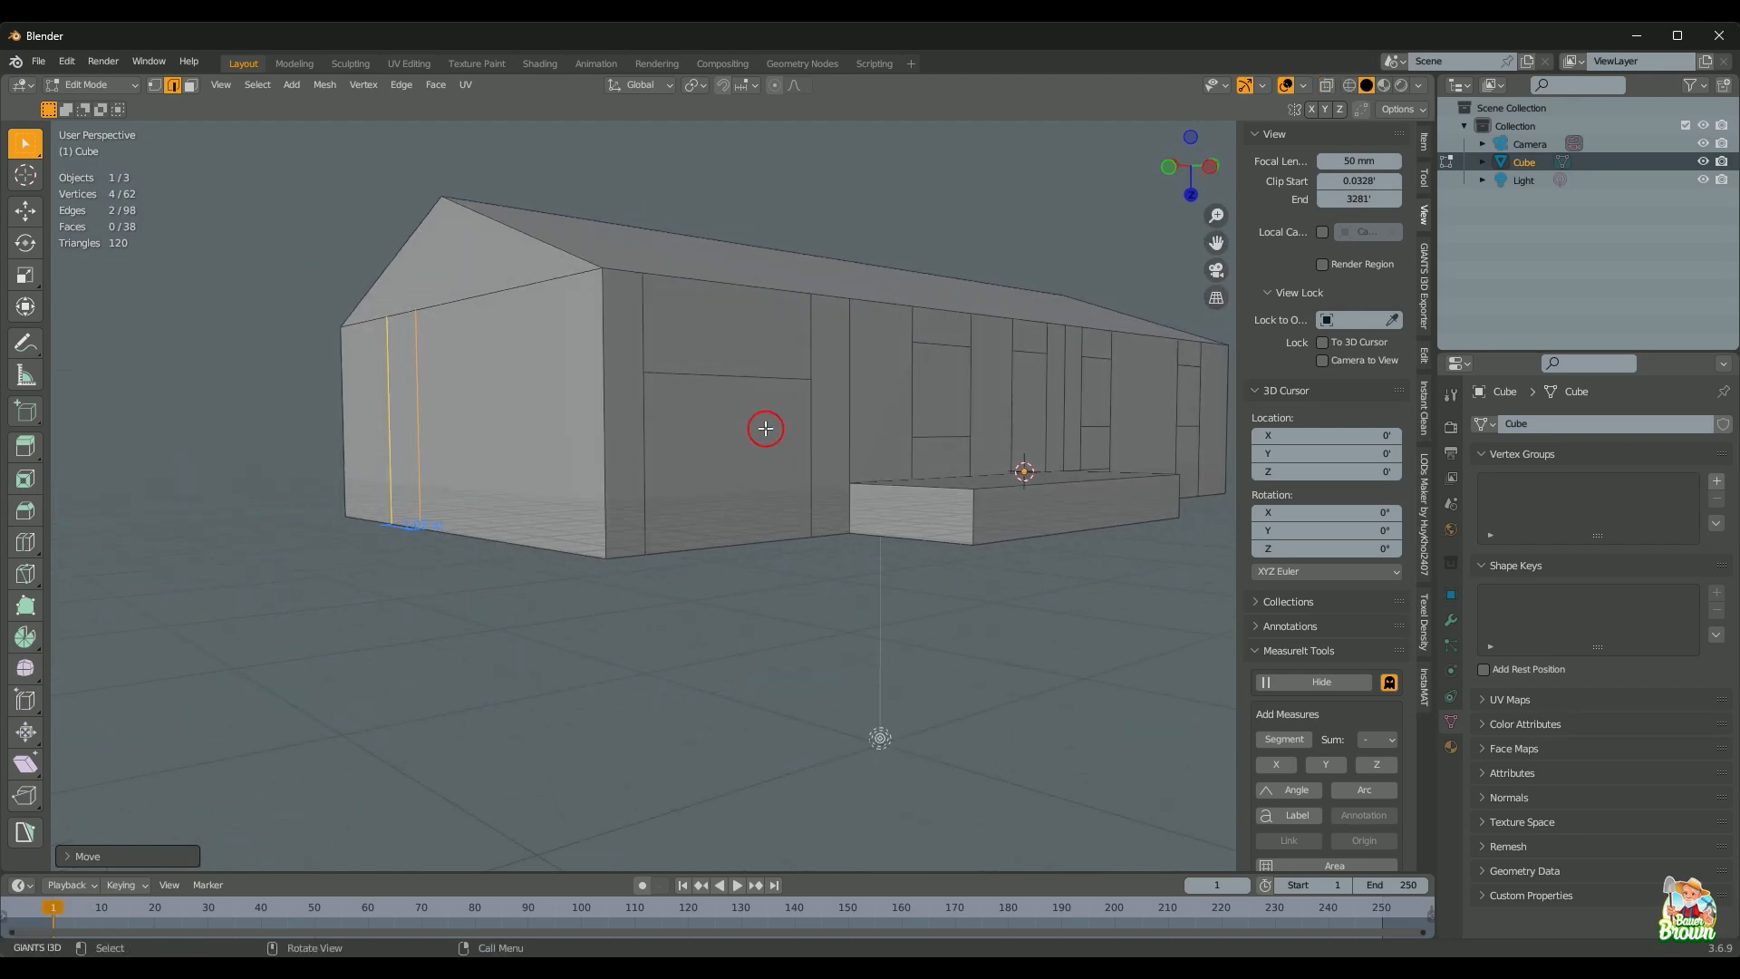
Step: Knife-cut a horizontal line across the gable wall with Y and X locks, dissolving extra edges
middle_click_drag(787, 468, 792, 496, "shift")
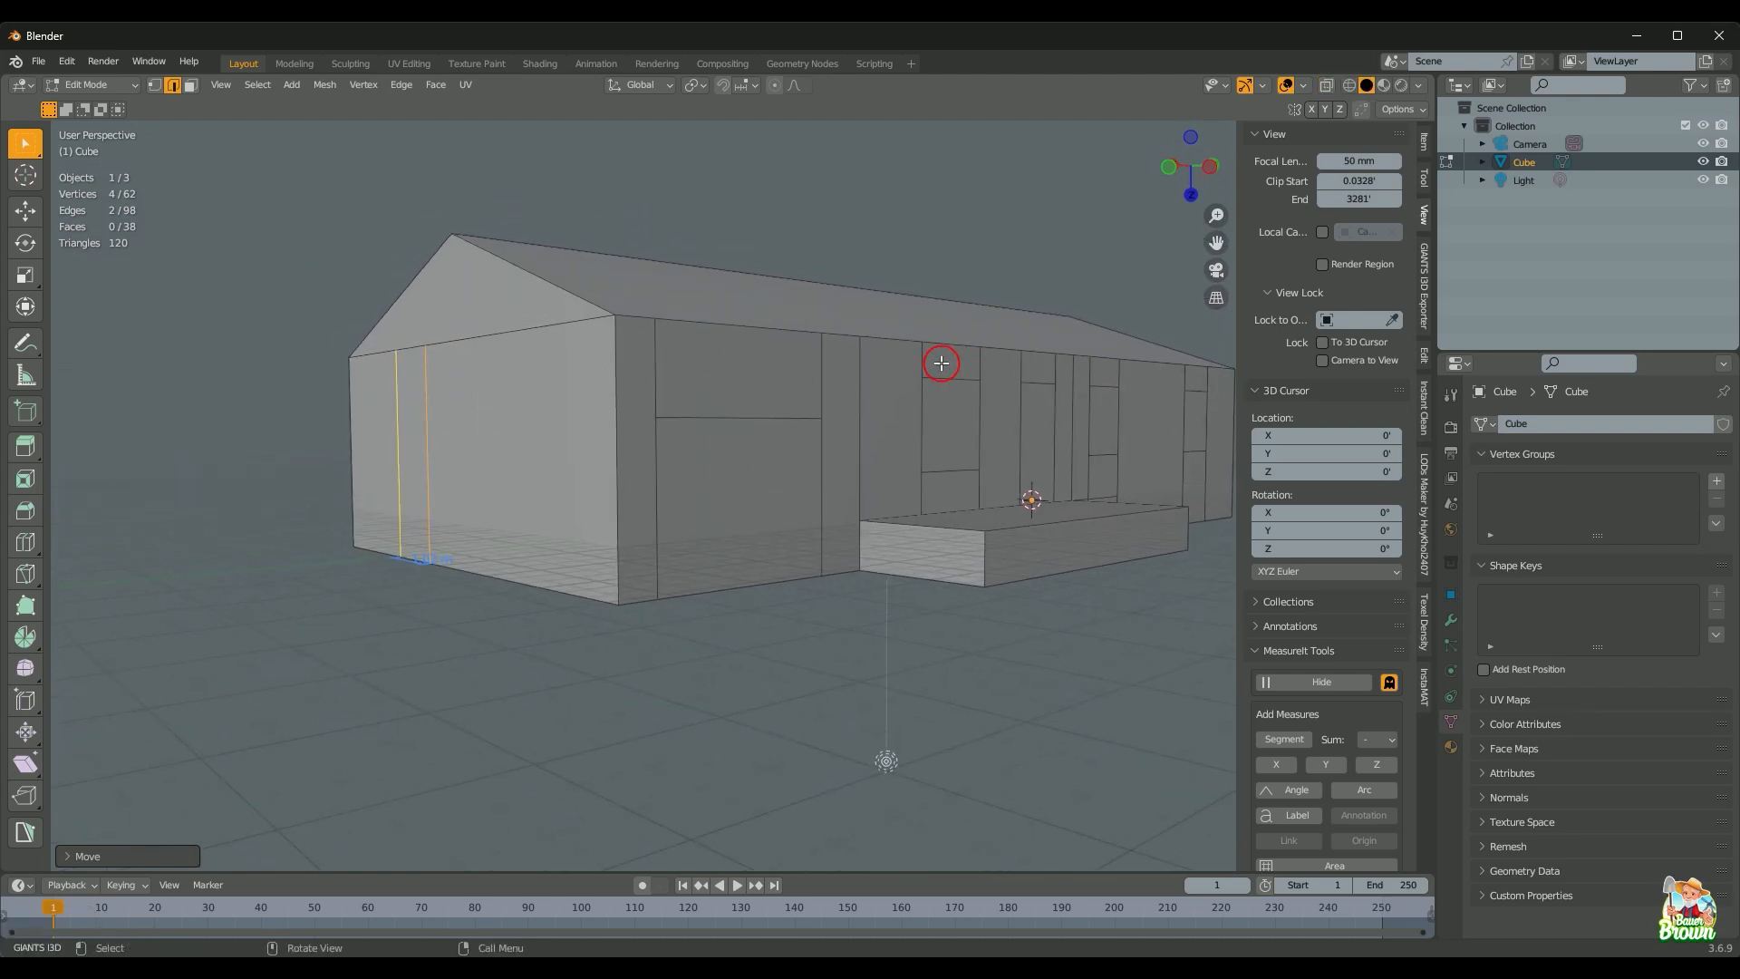
key("k")
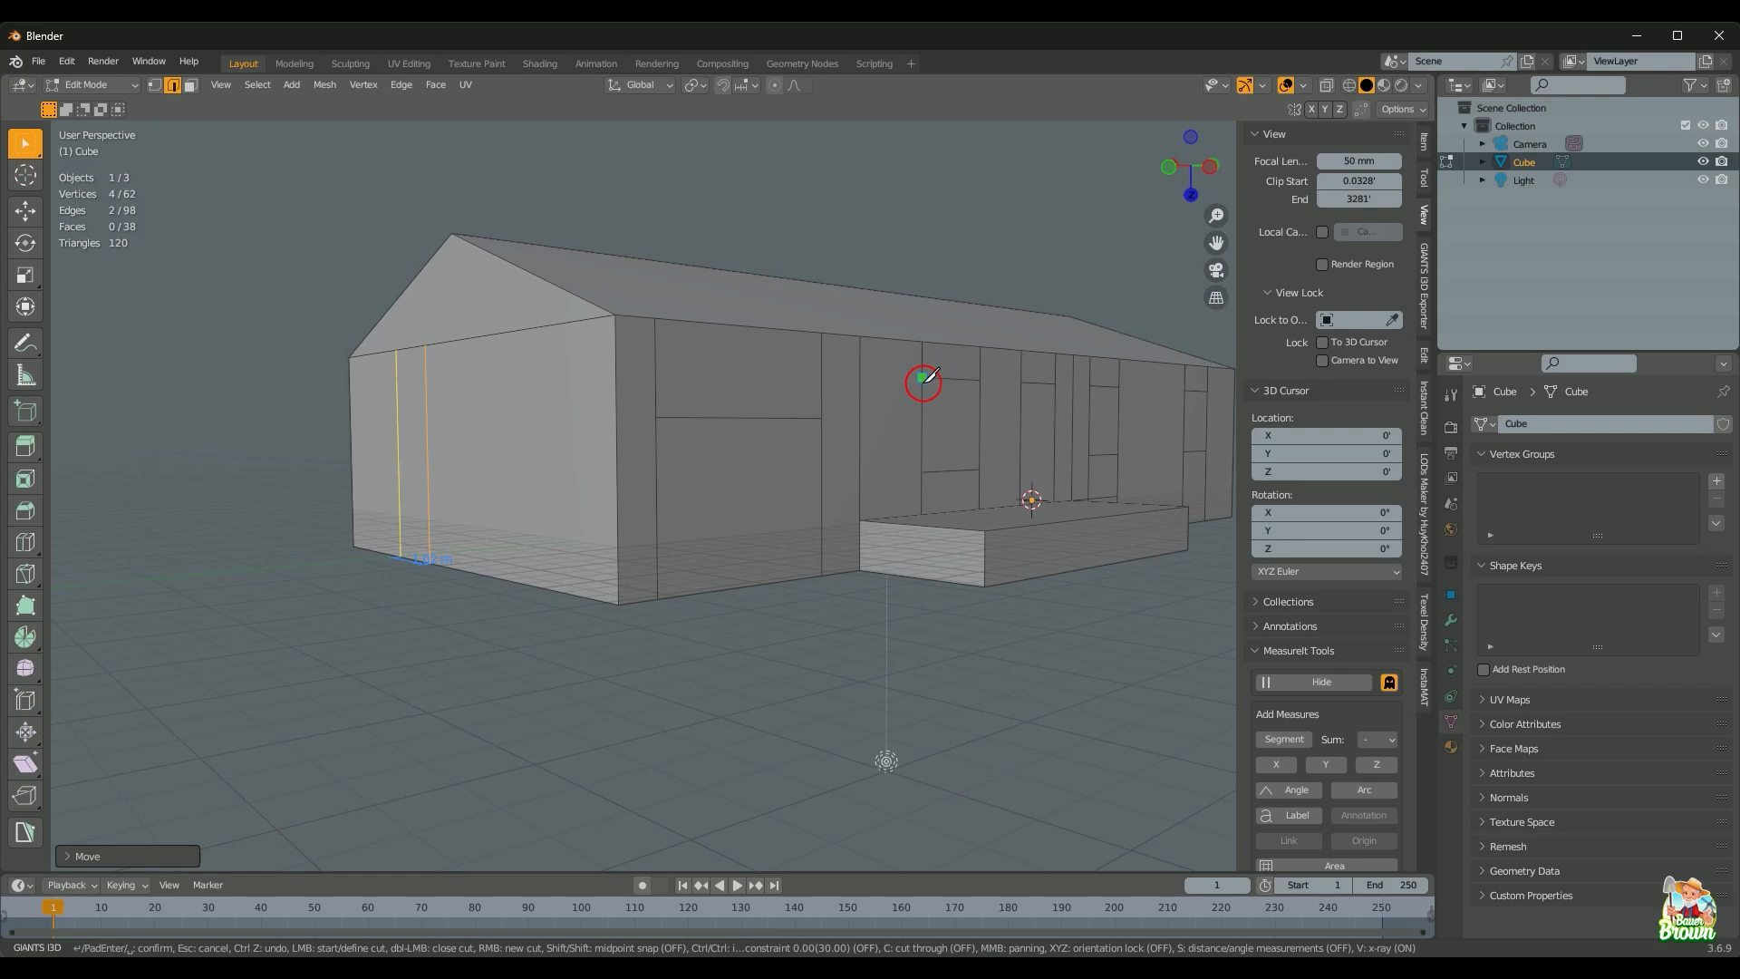
left_click(923, 376)
key("y")
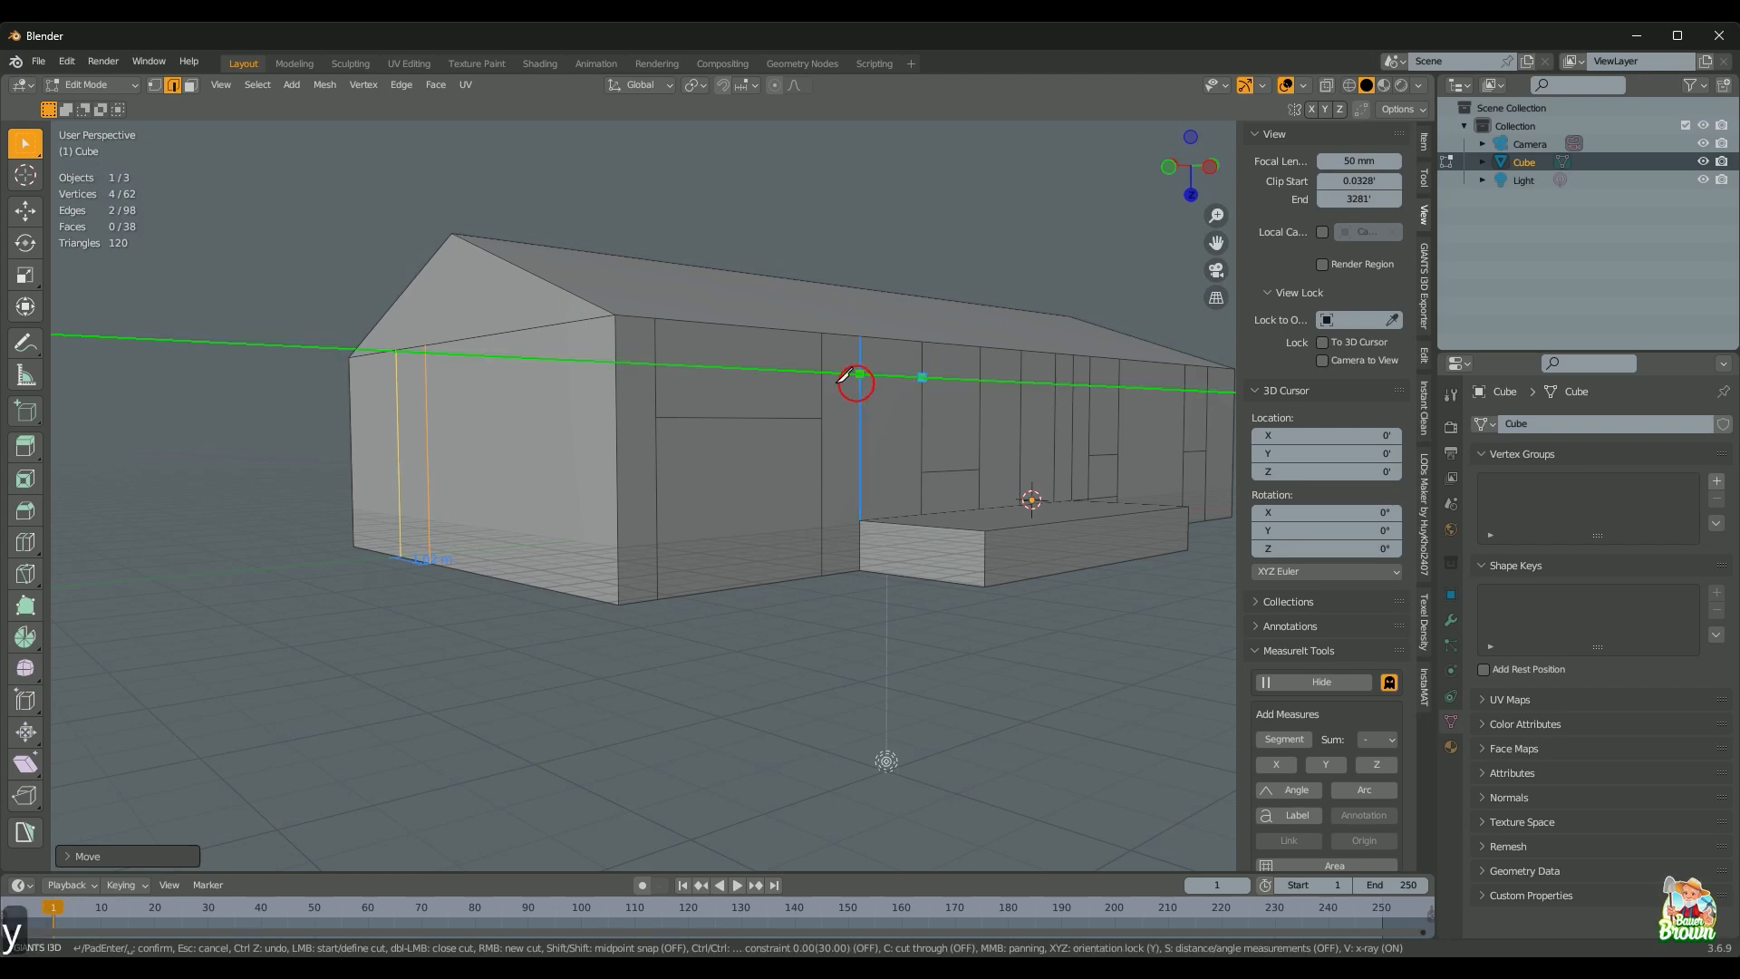
left_click(617, 364)
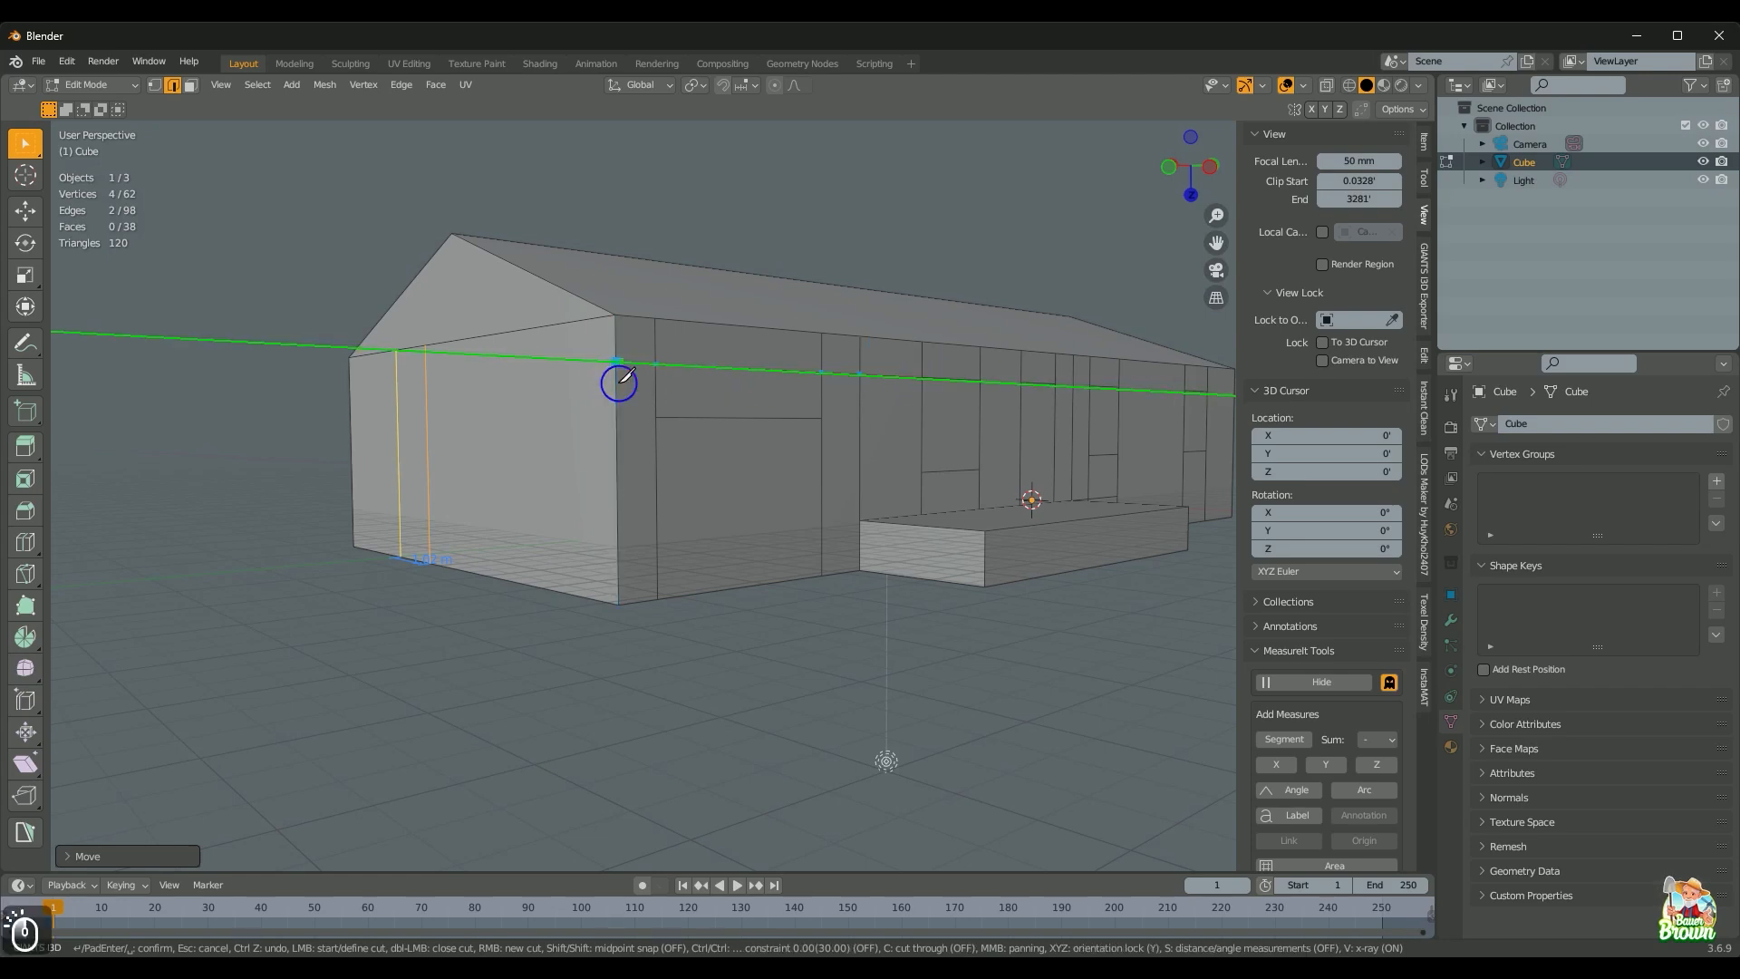
key("x")
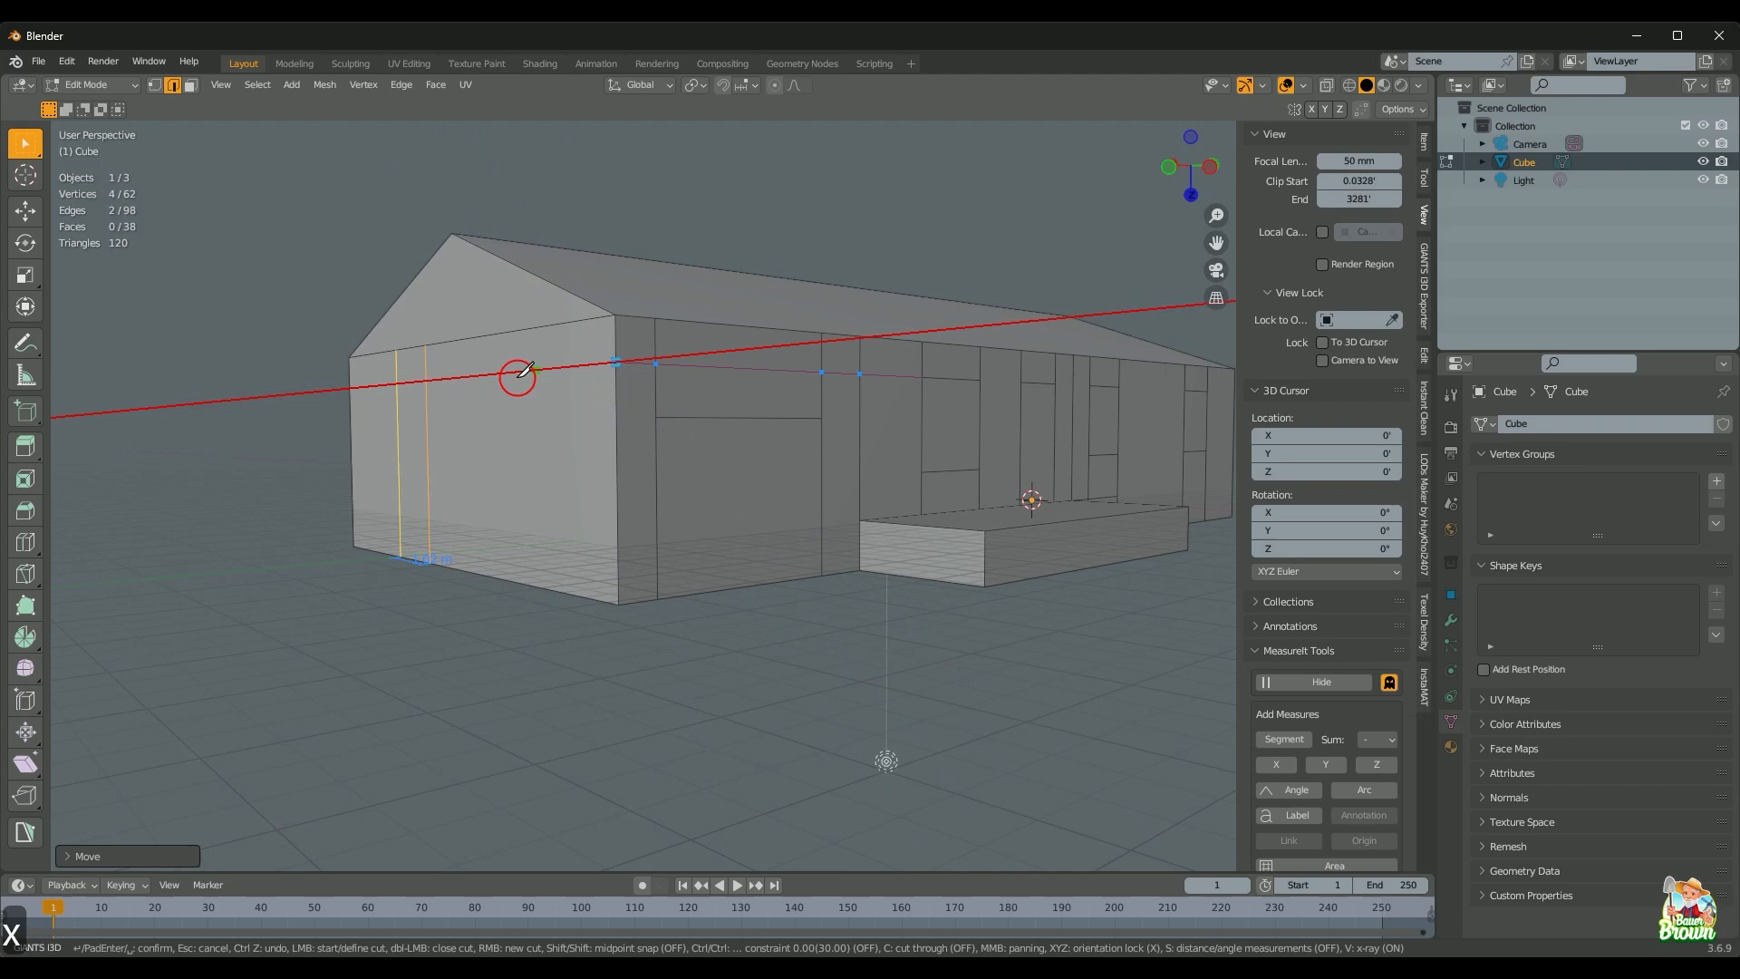
left_click(356, 386)
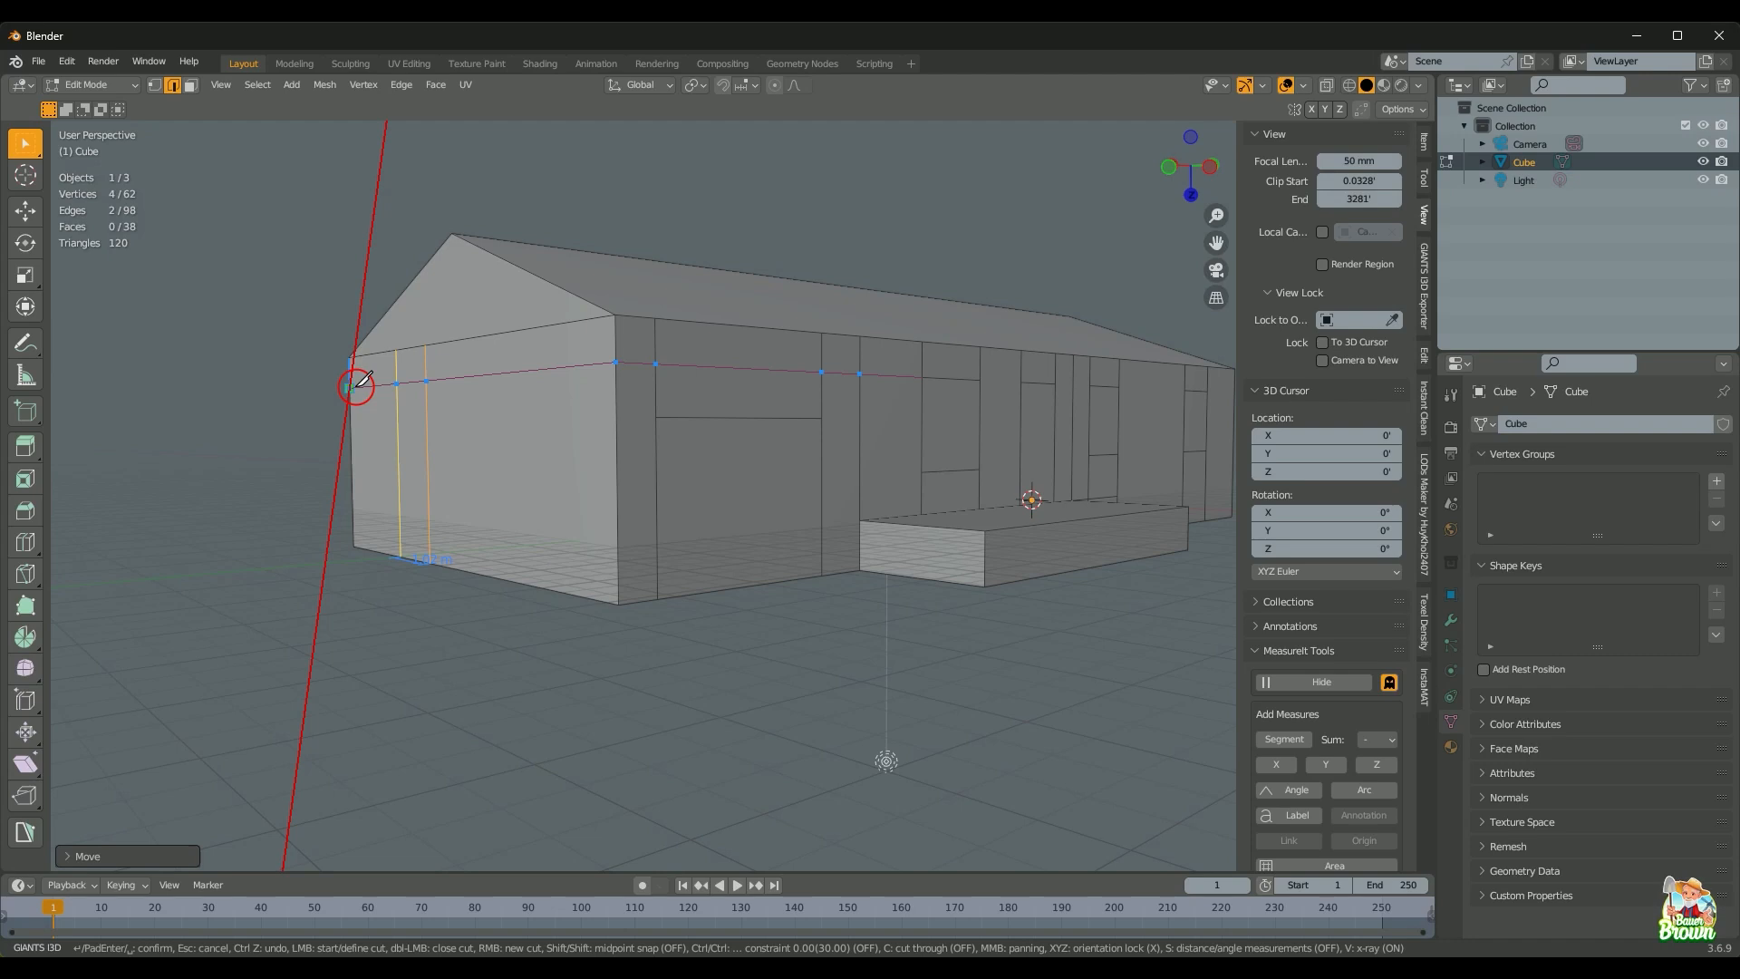
key("Return")
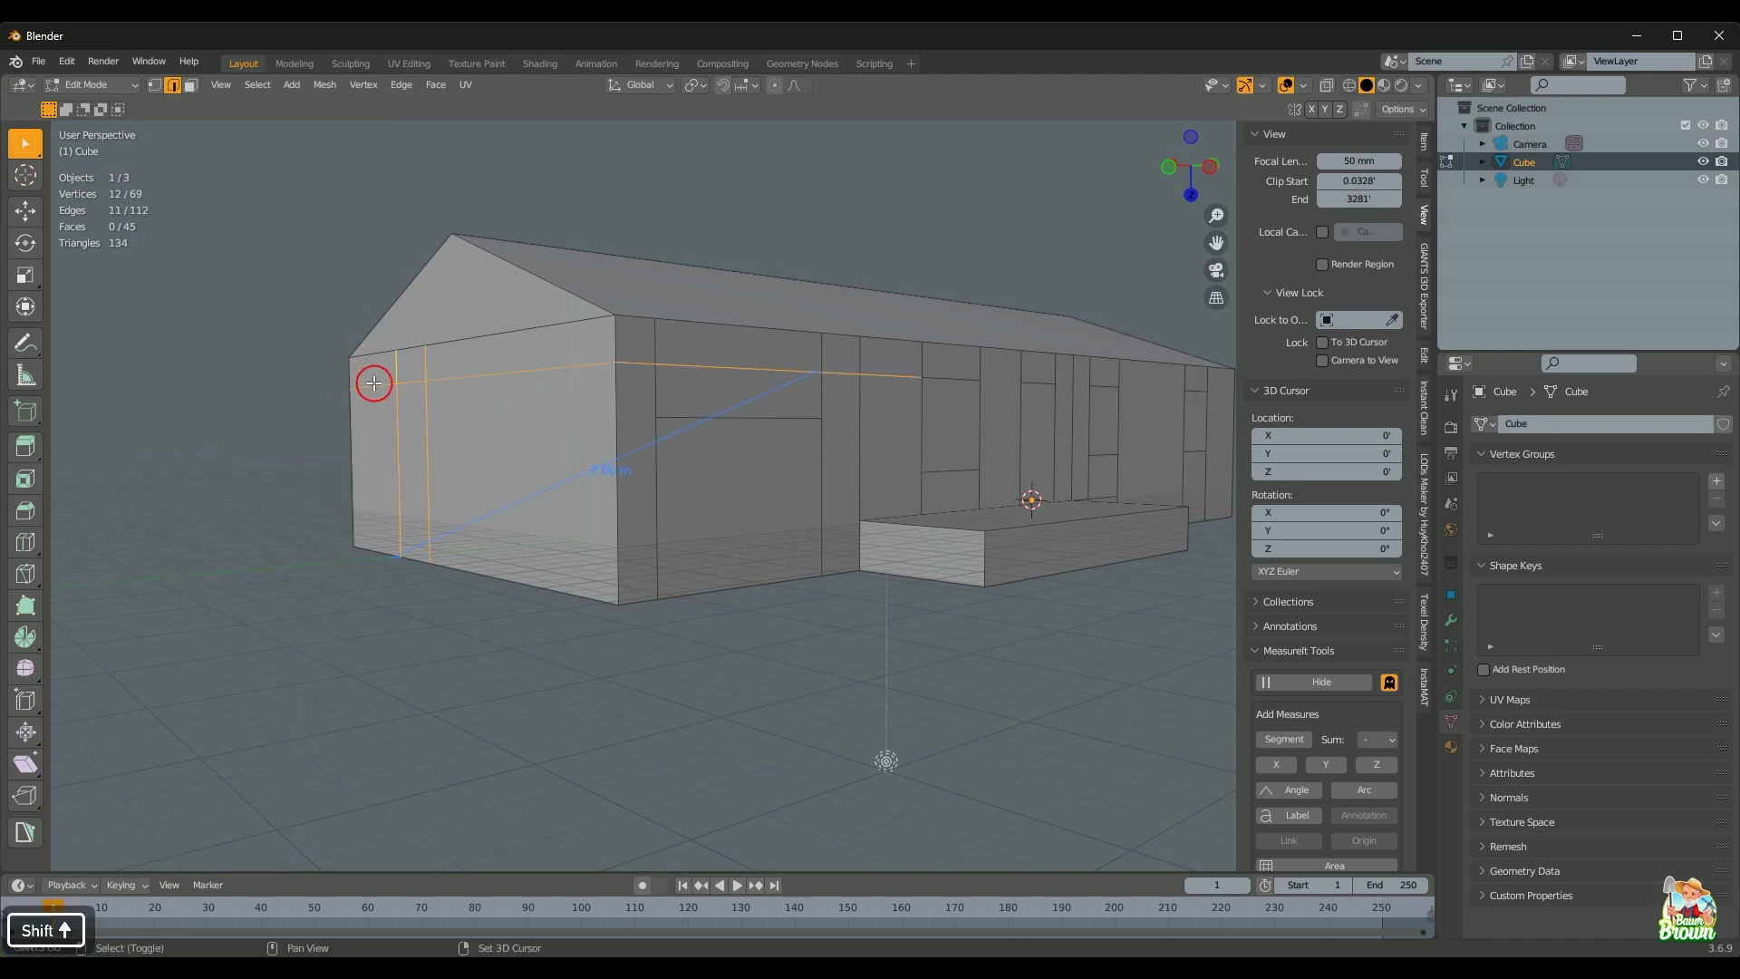
left_click(500, 383, "shift")
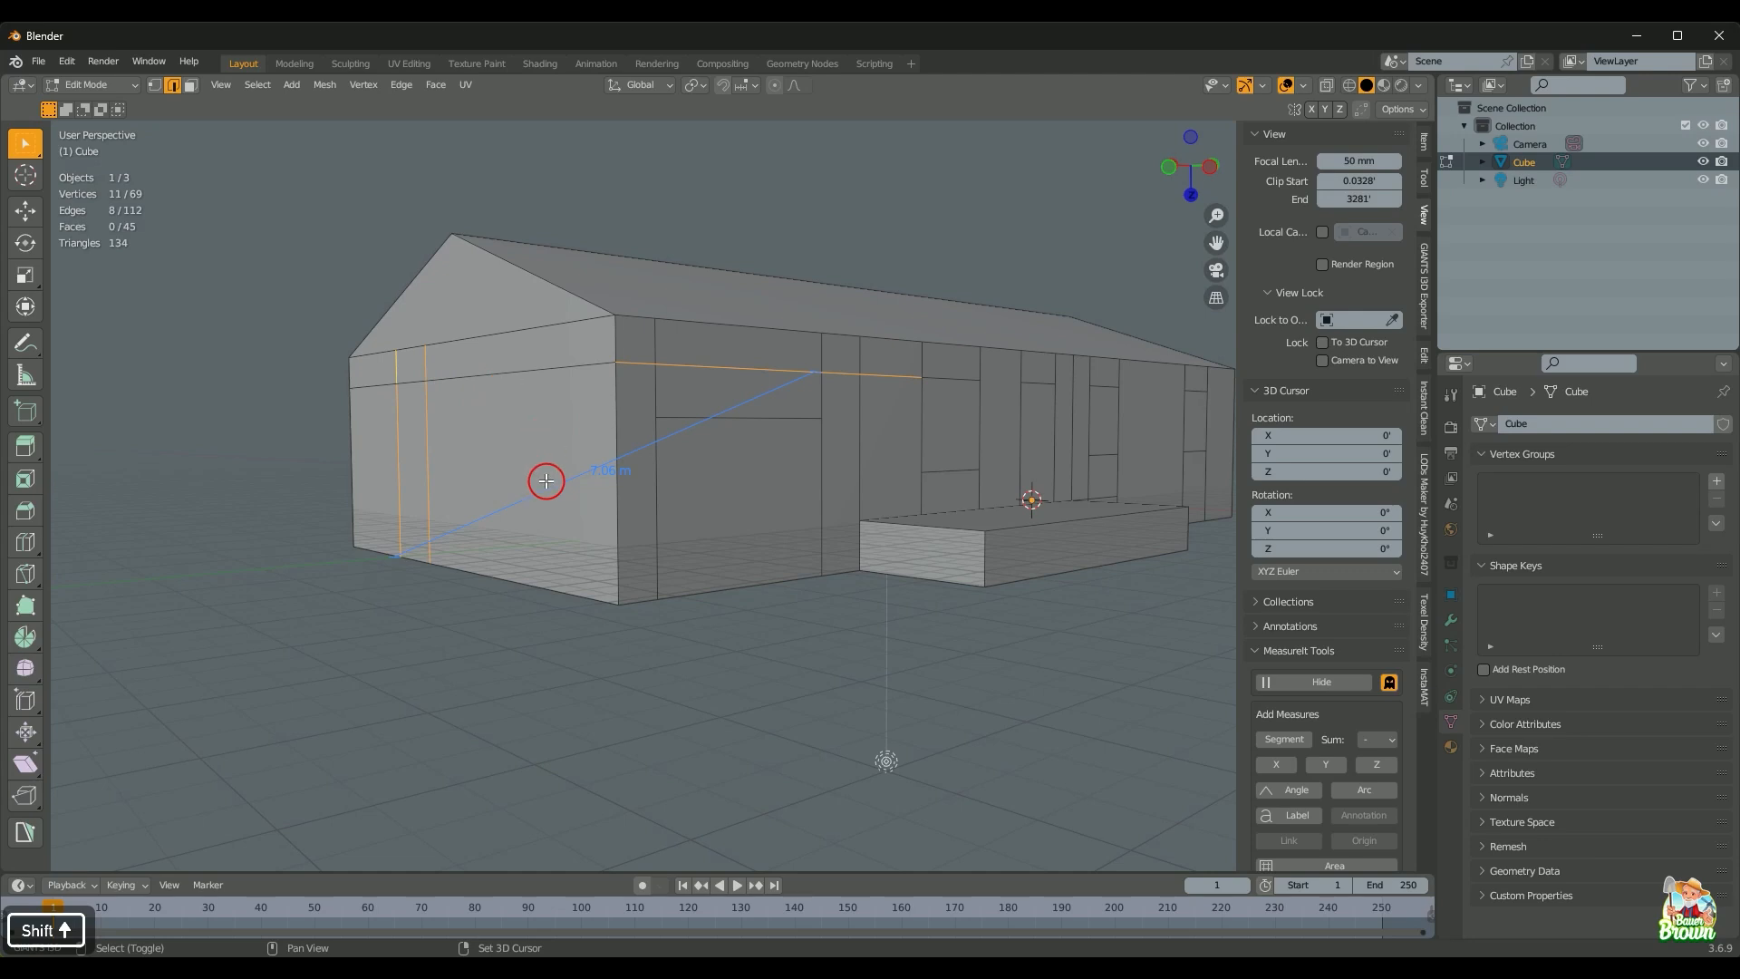
key("d")
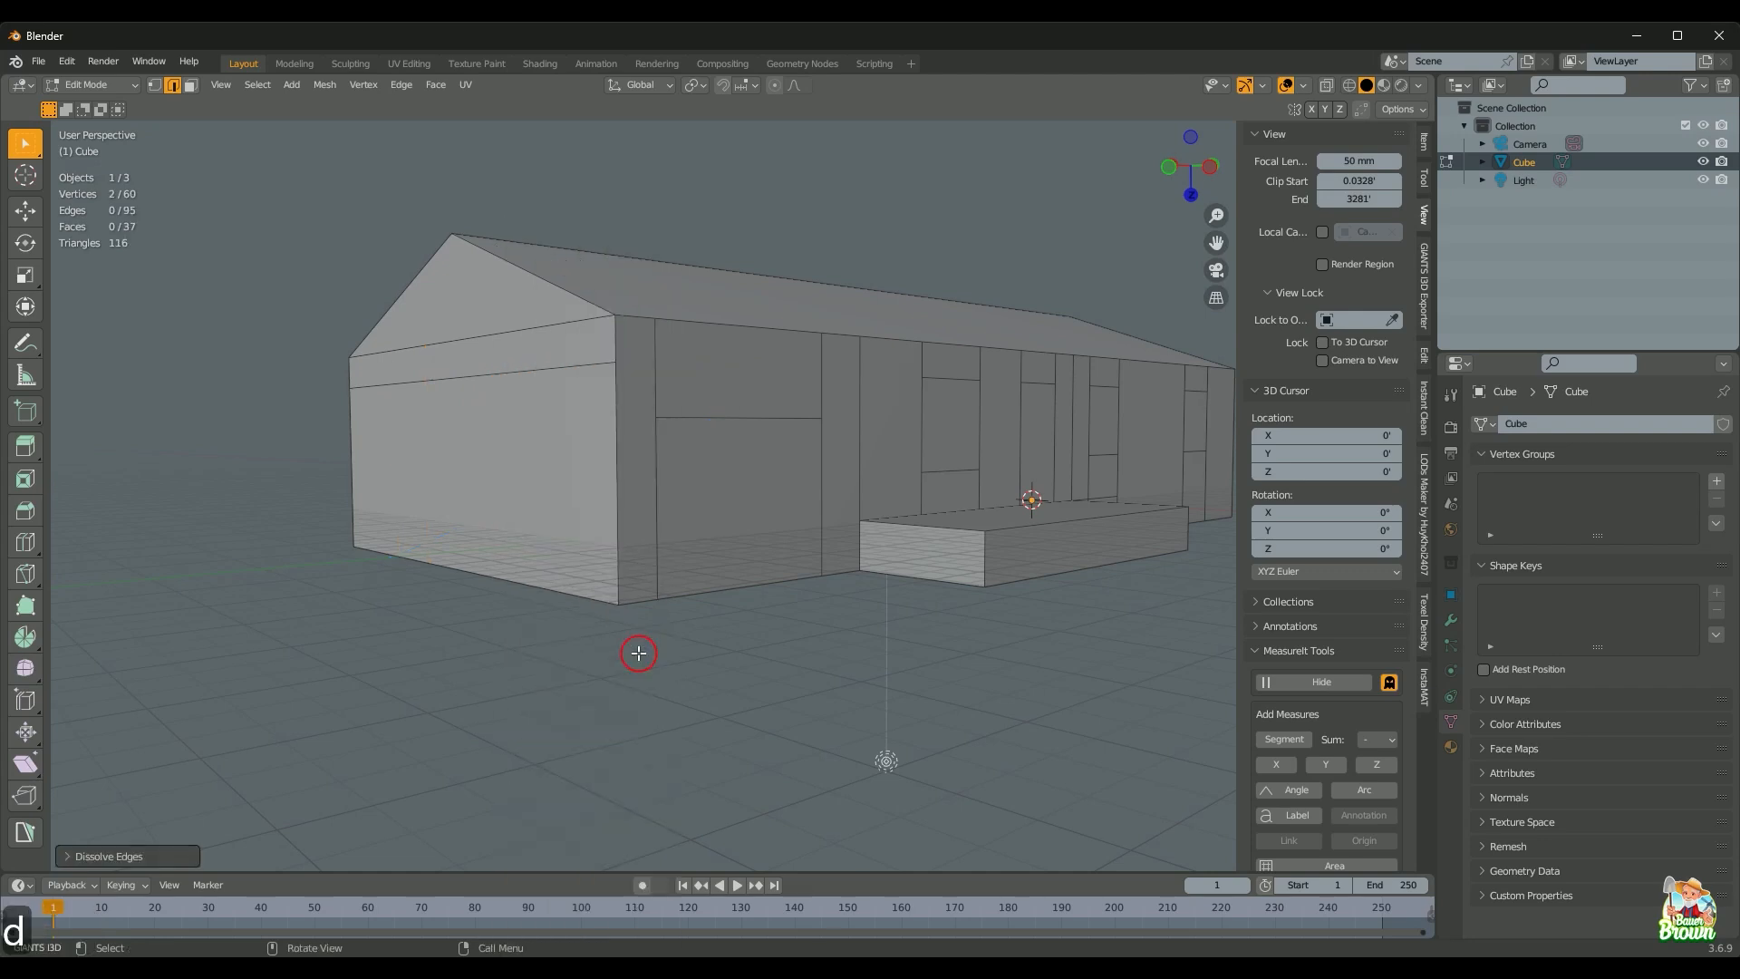
Step: Make a second Y/X-locked knife cut along the wall at the measured height
scroll(638, 654, "down", 1)
middle_click_drag(638, 654, 593, 644)
scroll(632, 531, "down", 4)
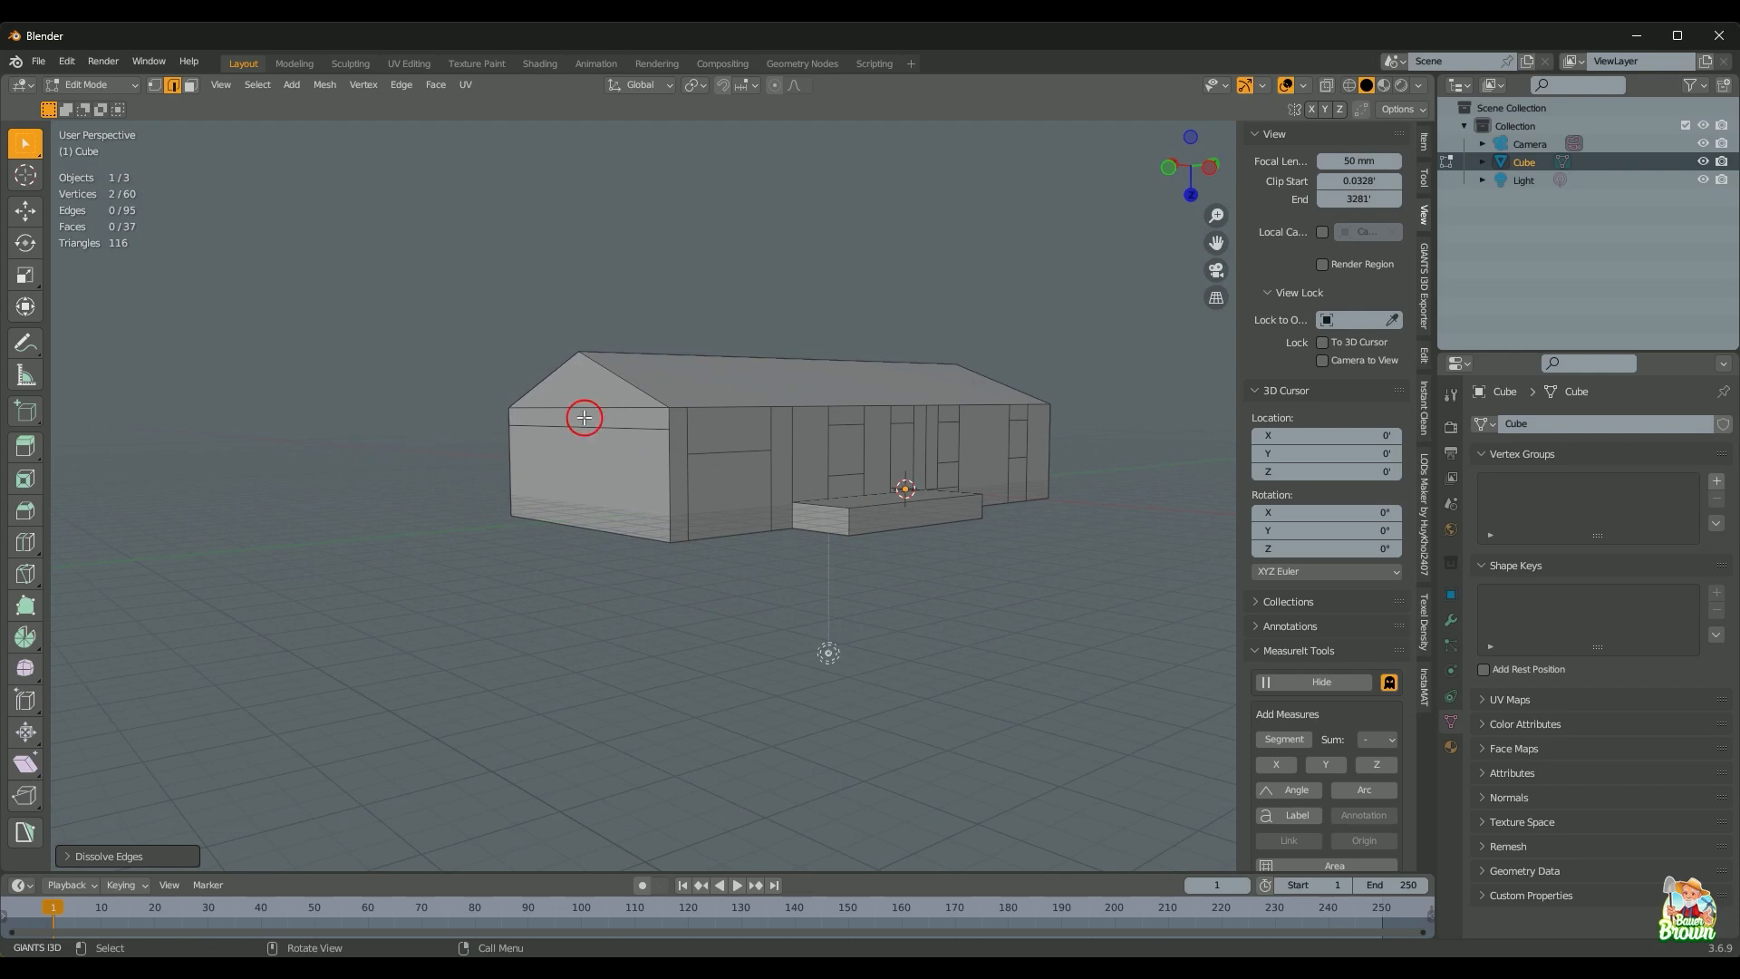
scroll(727, 614, "up", 2)
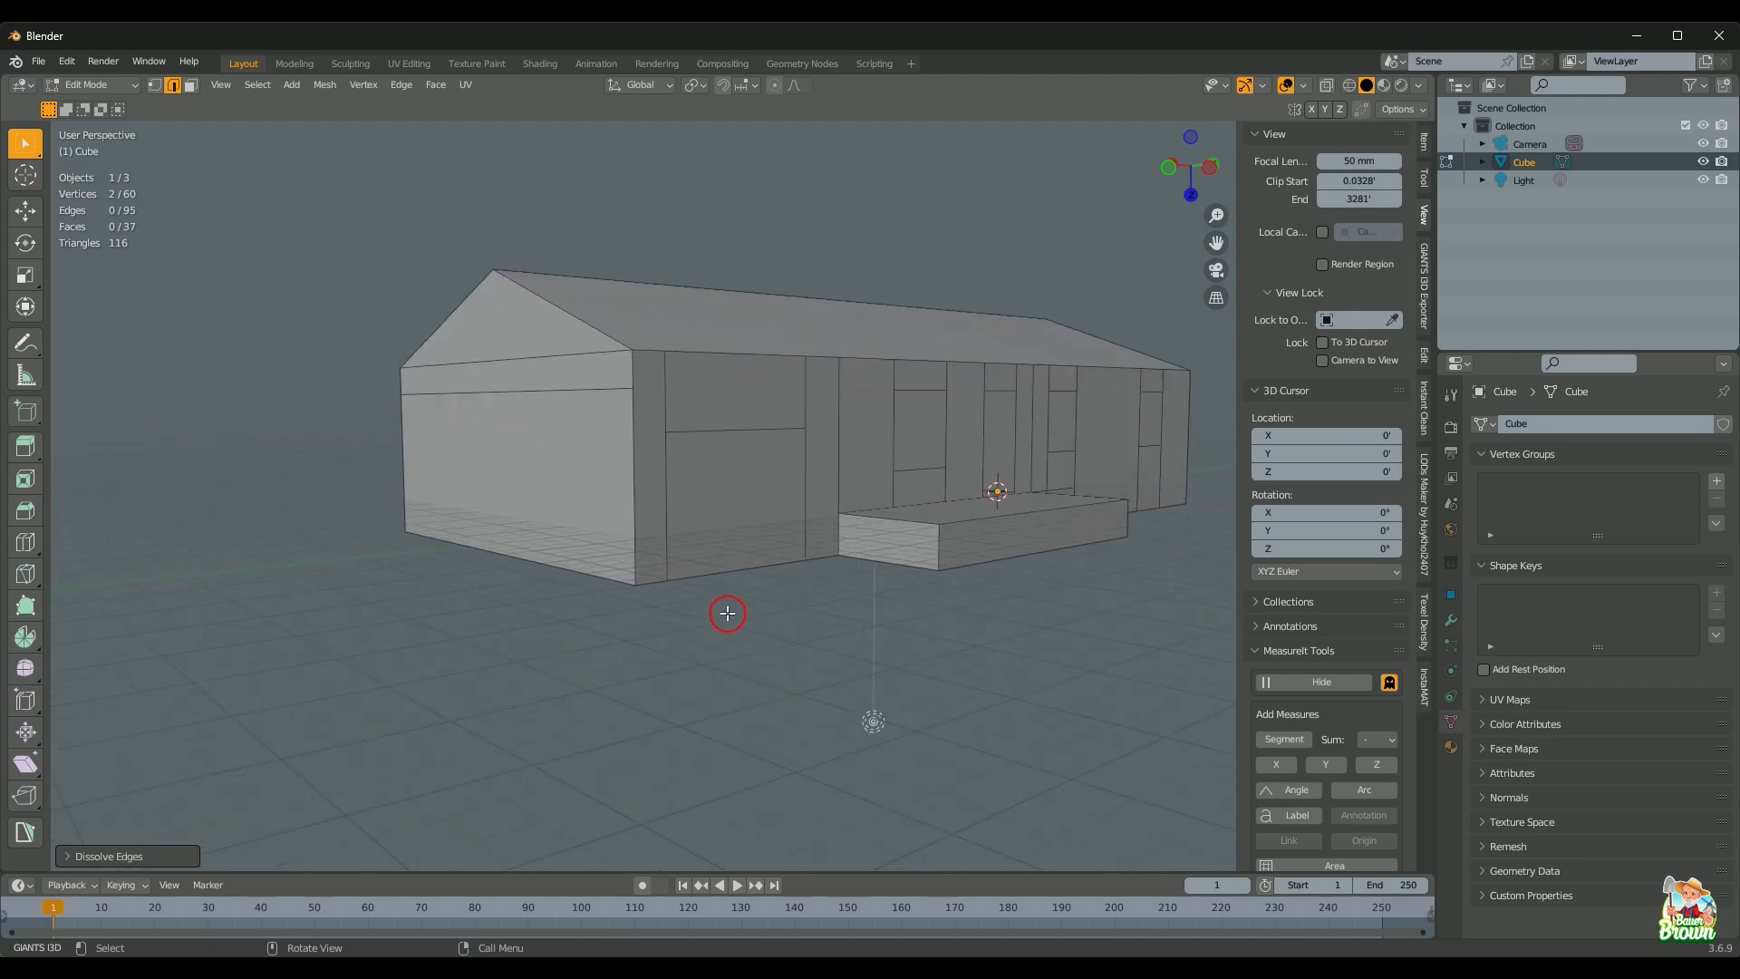
scroll(727, 614, "down", 1)
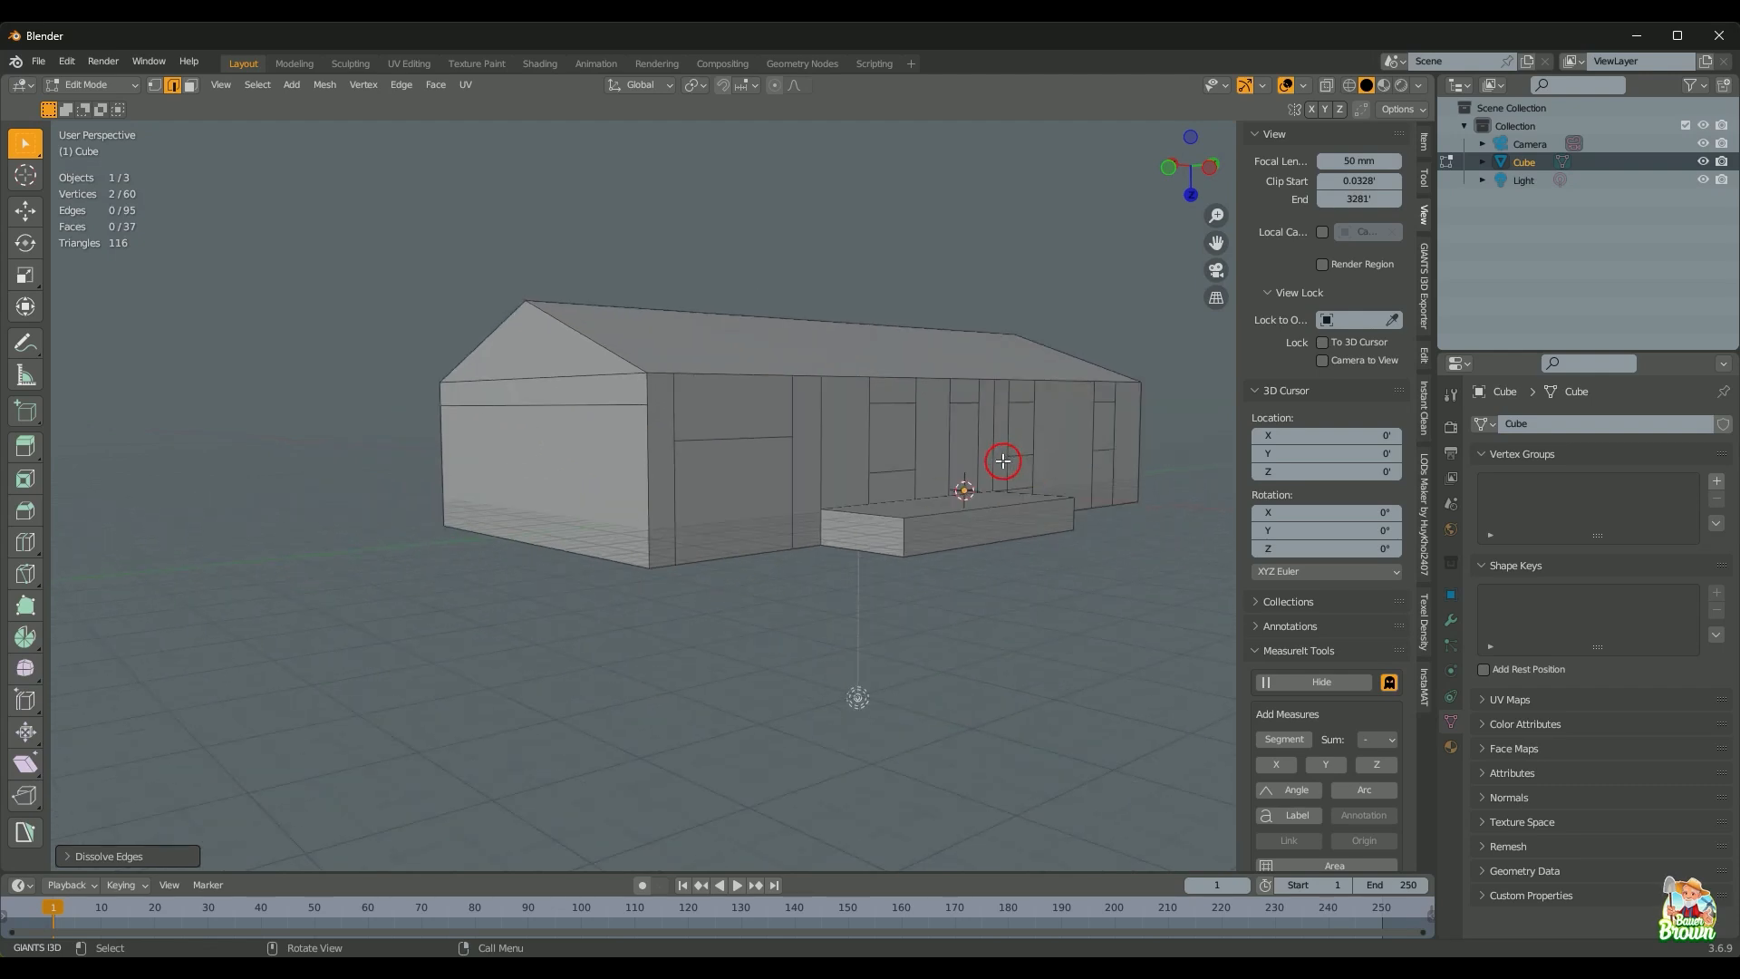
key("k")
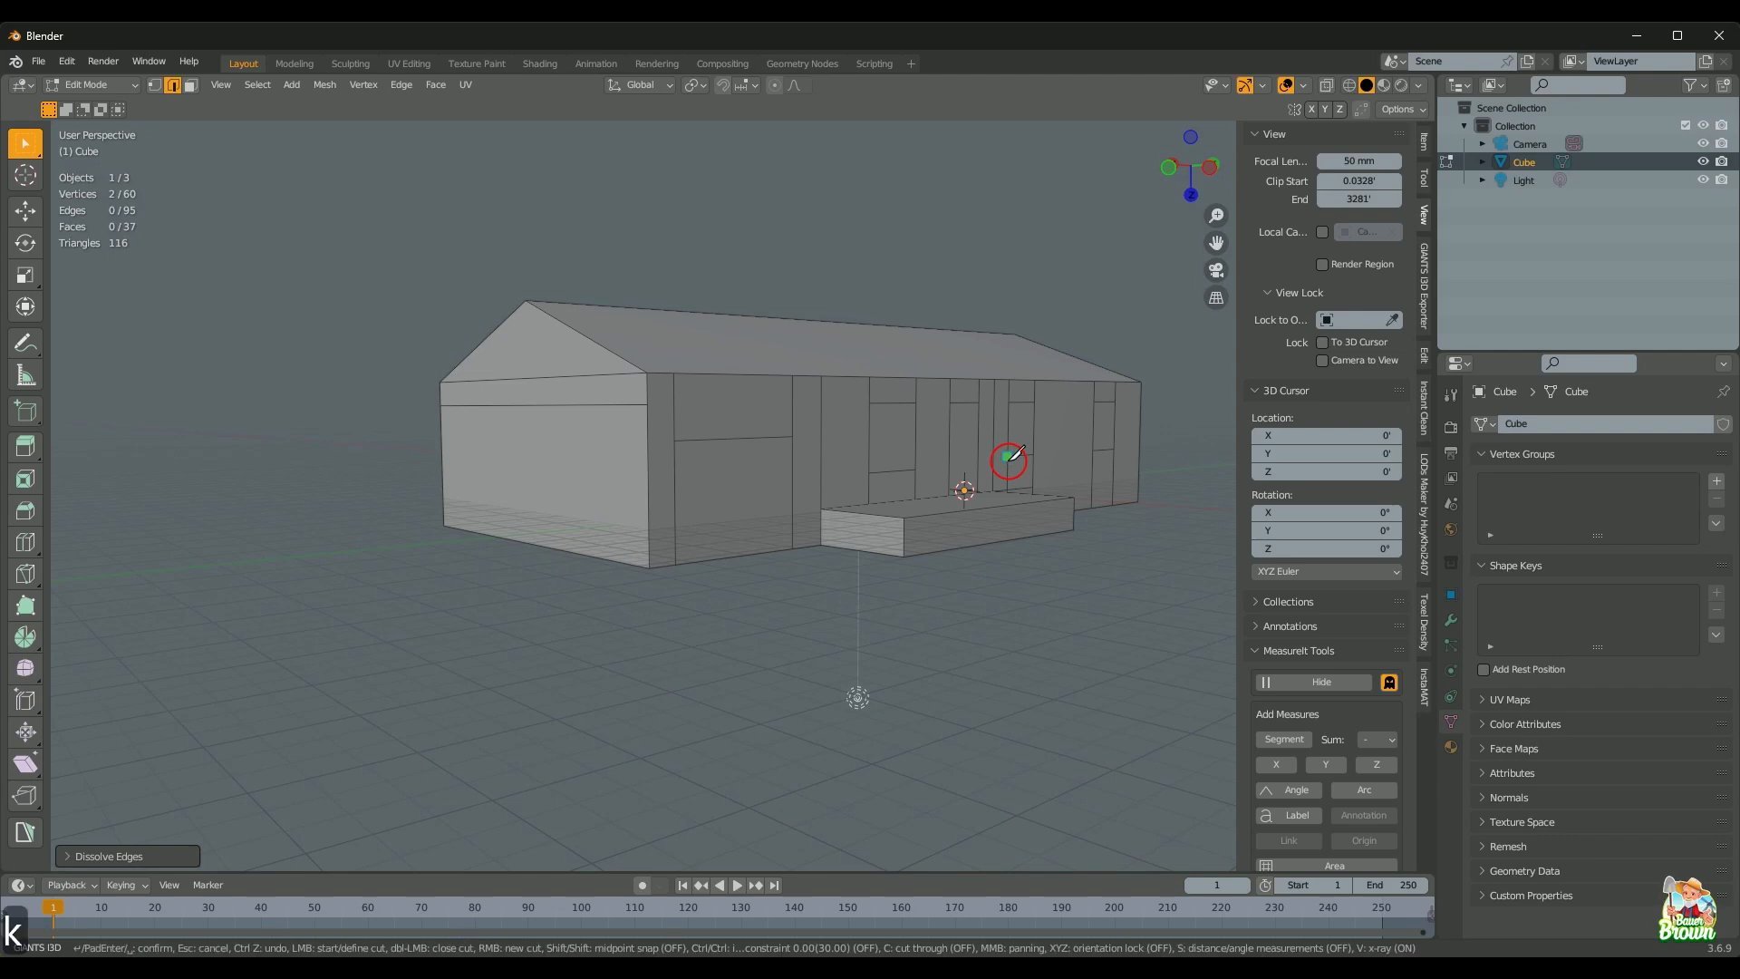
left_click(1007, 458)
key("y")
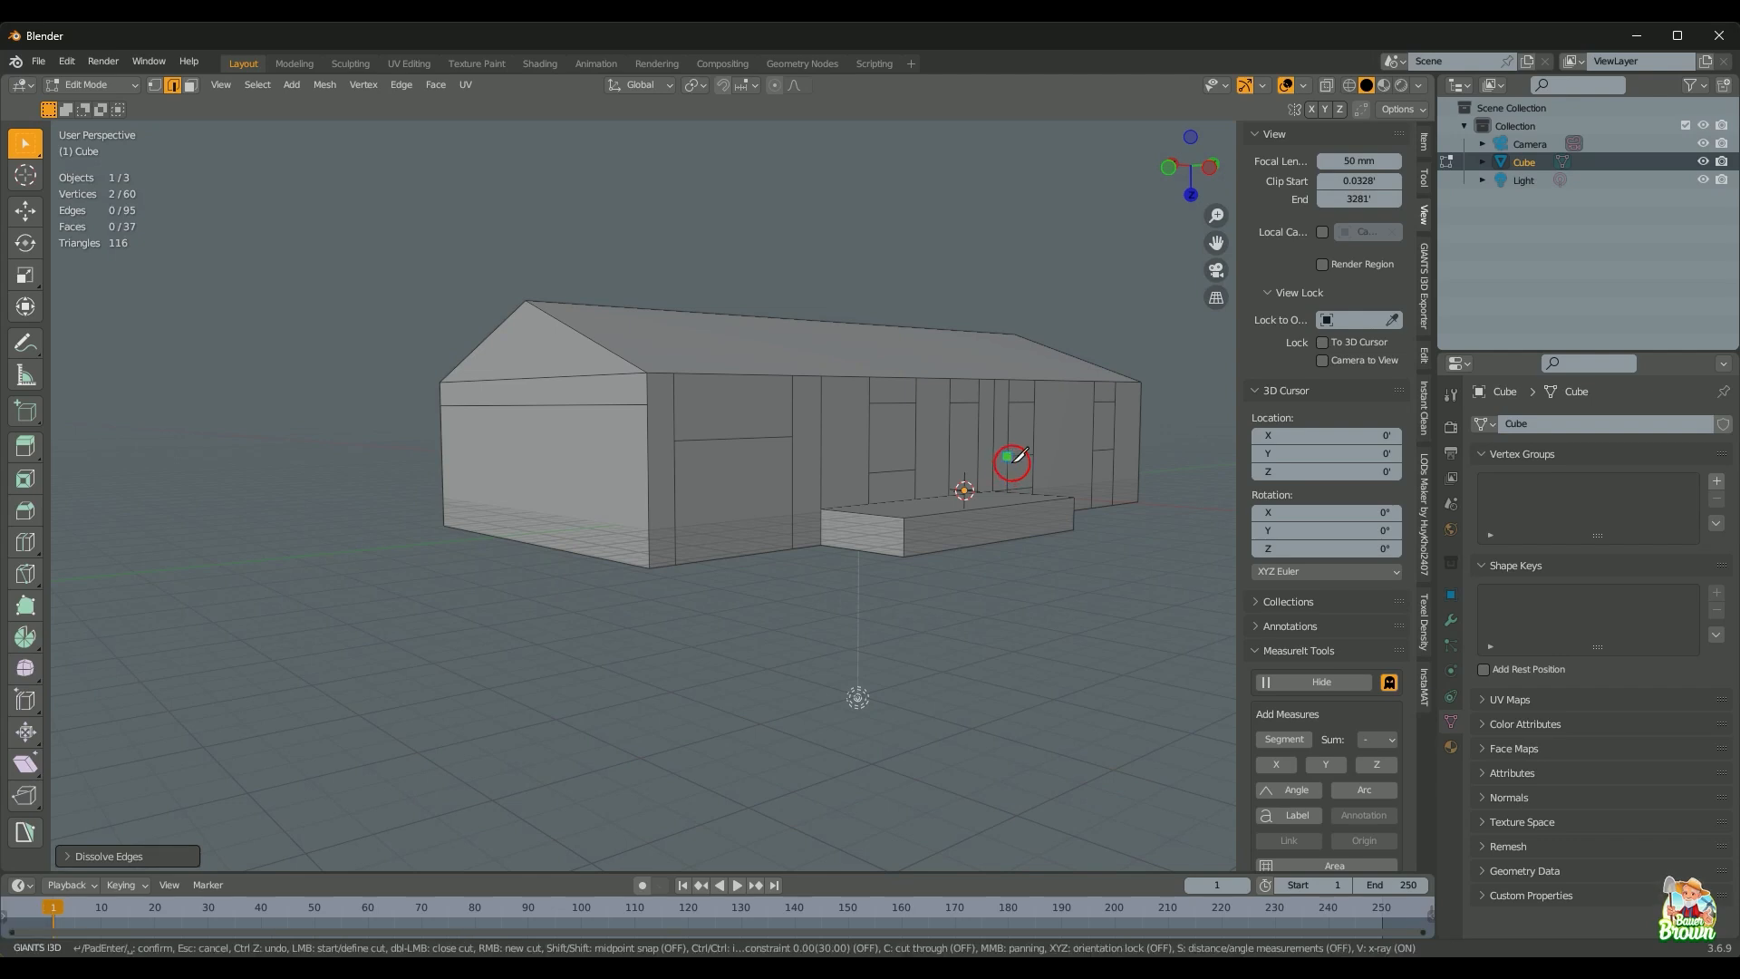
left_click(655, 479)
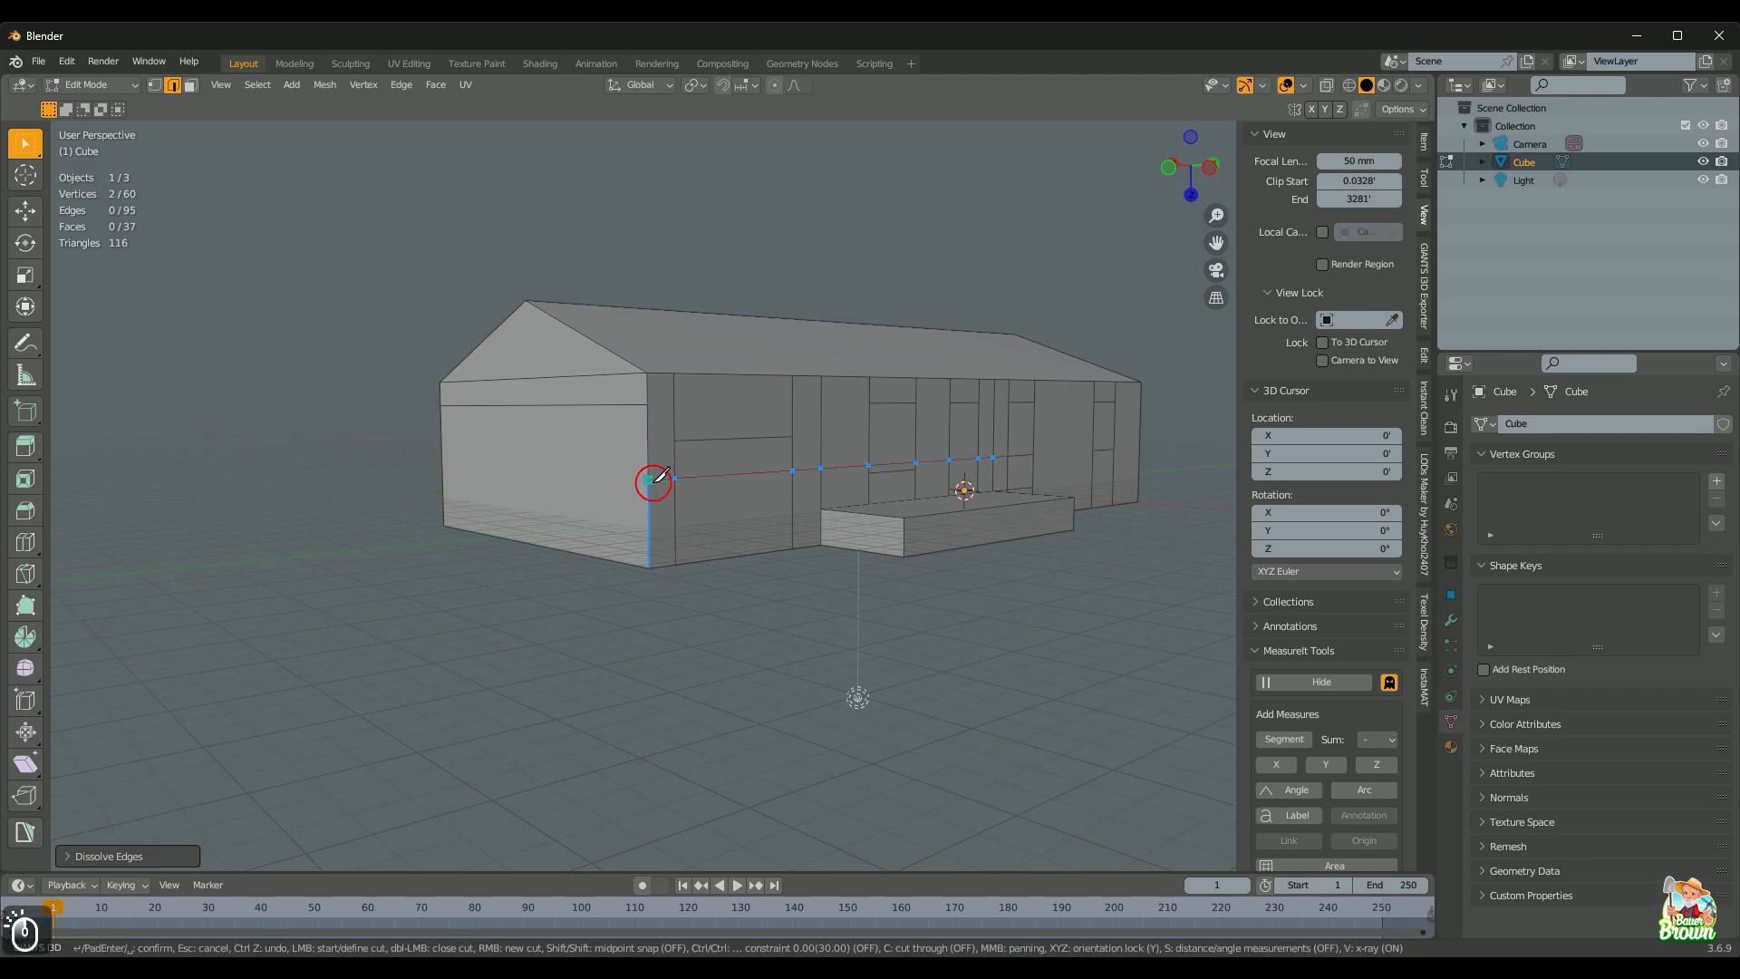
key("x")
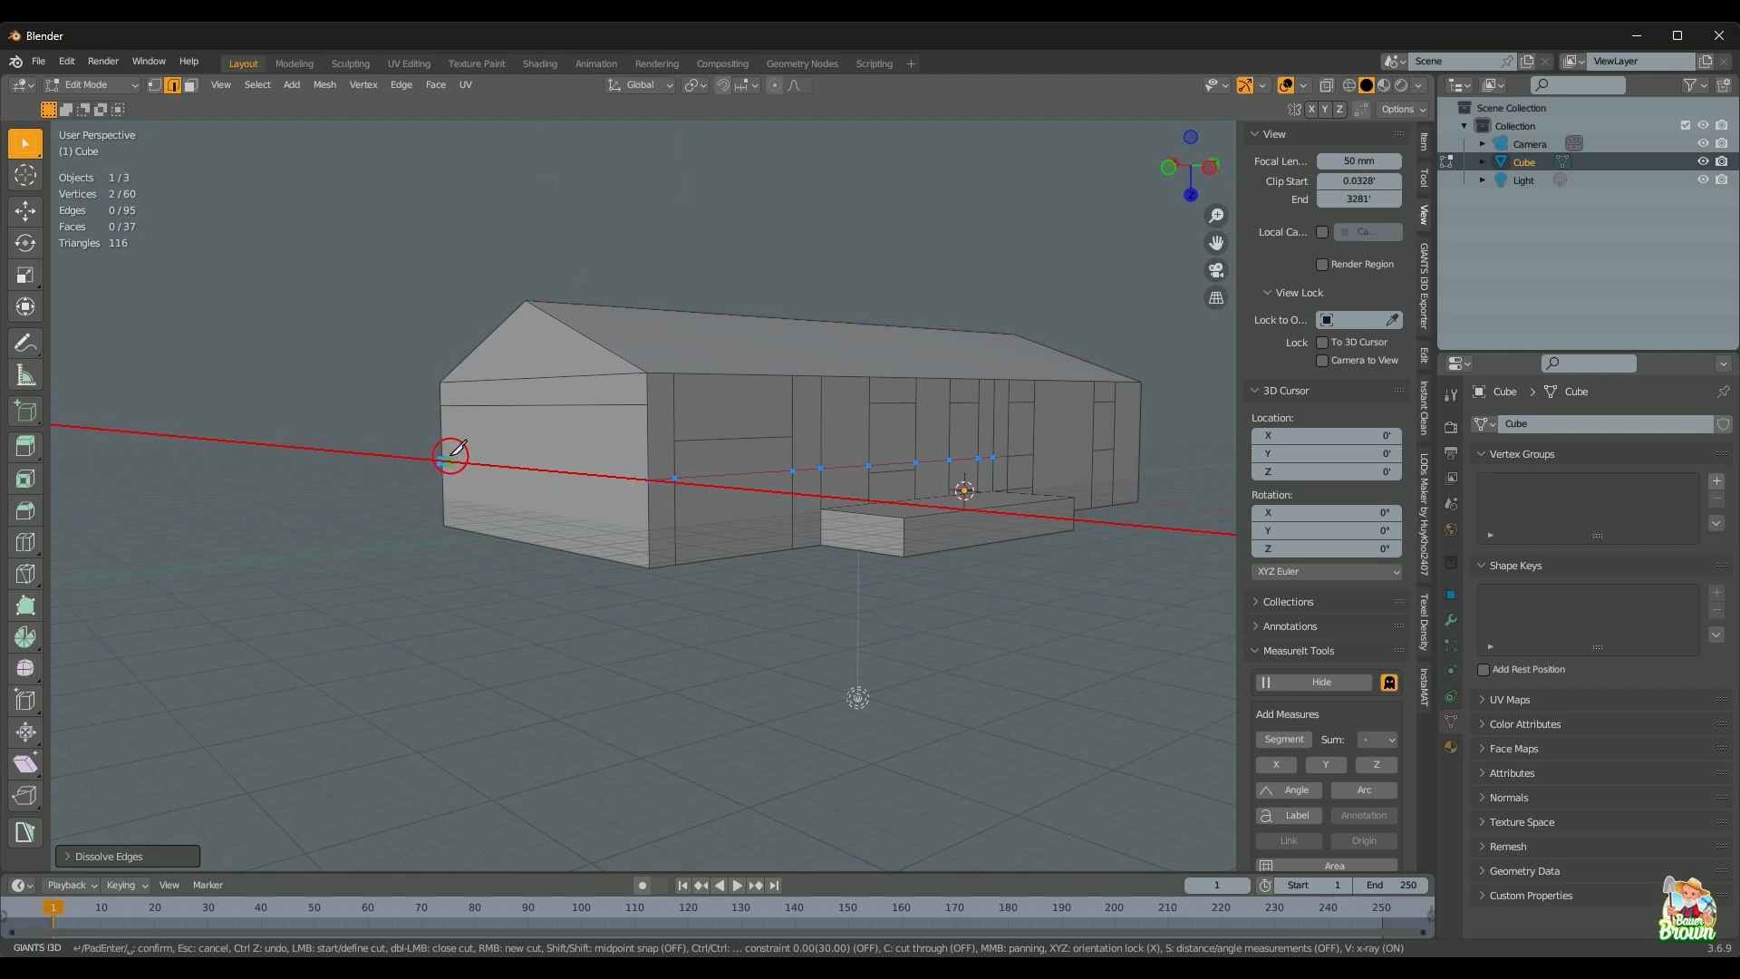
key("Return")
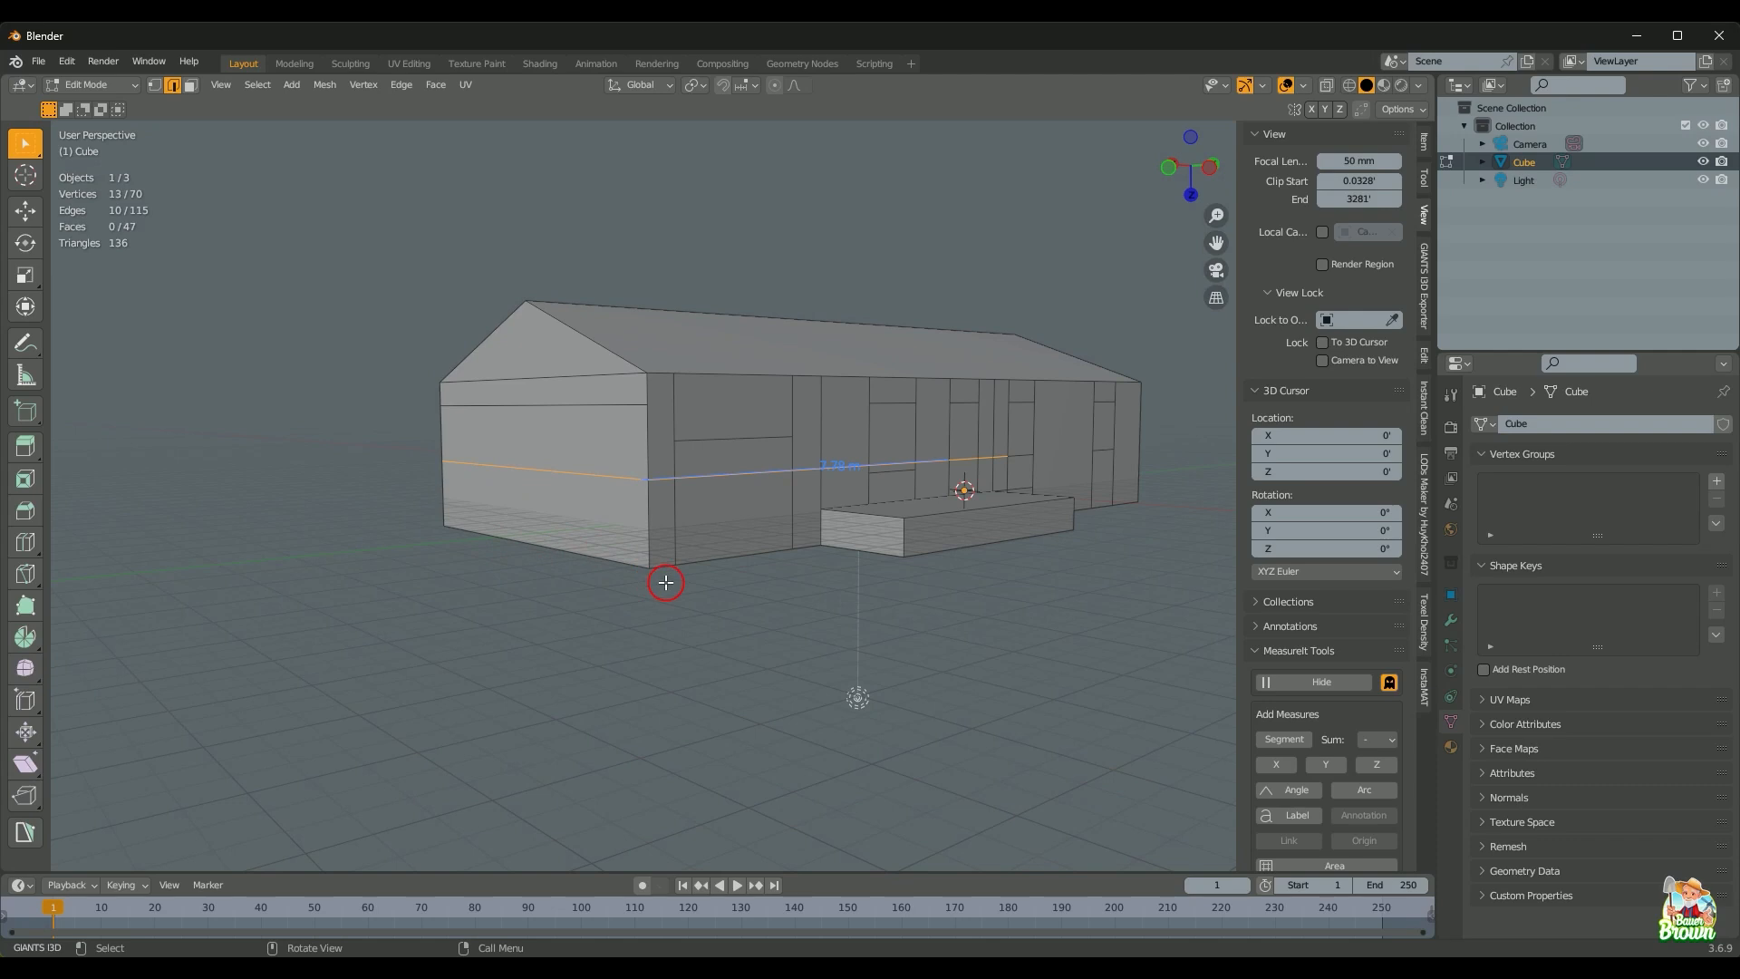
Step: Deselect the left-wall edges to keep, then dissolve the remaining selected cut edges
left_click(602, 477, "shift")
key("ctrl+z")
key("ctrl+z")
key("ctrl+z")
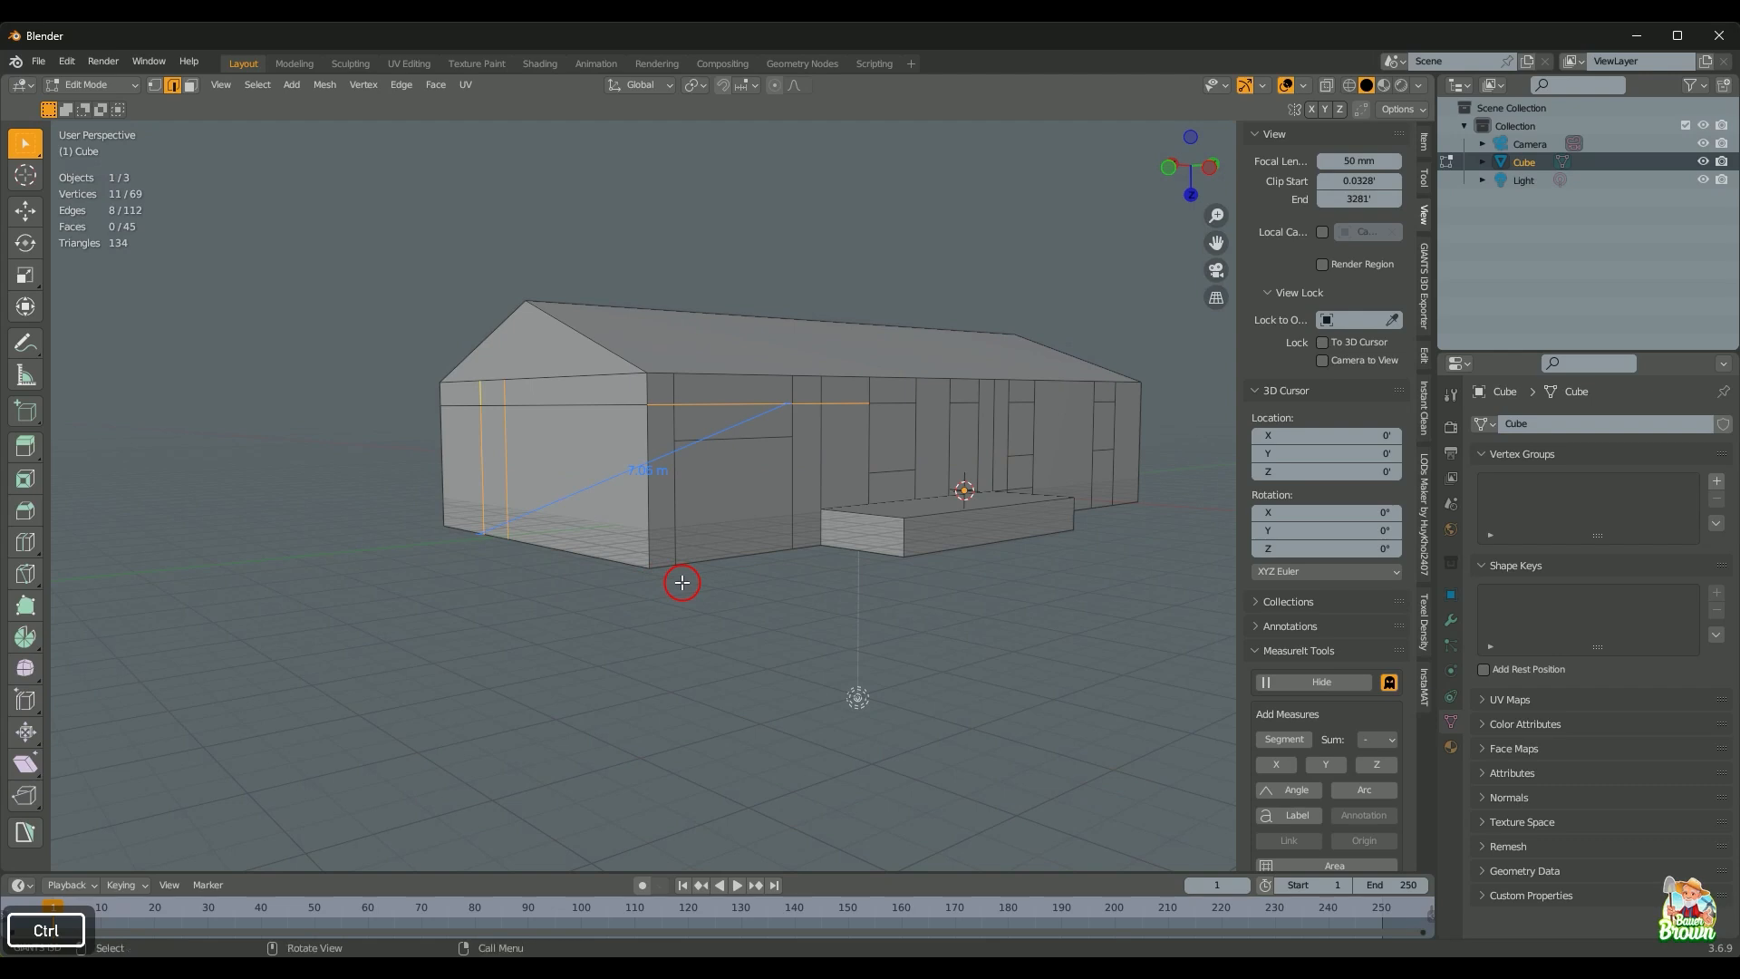
left_click(490, 436, "shift")
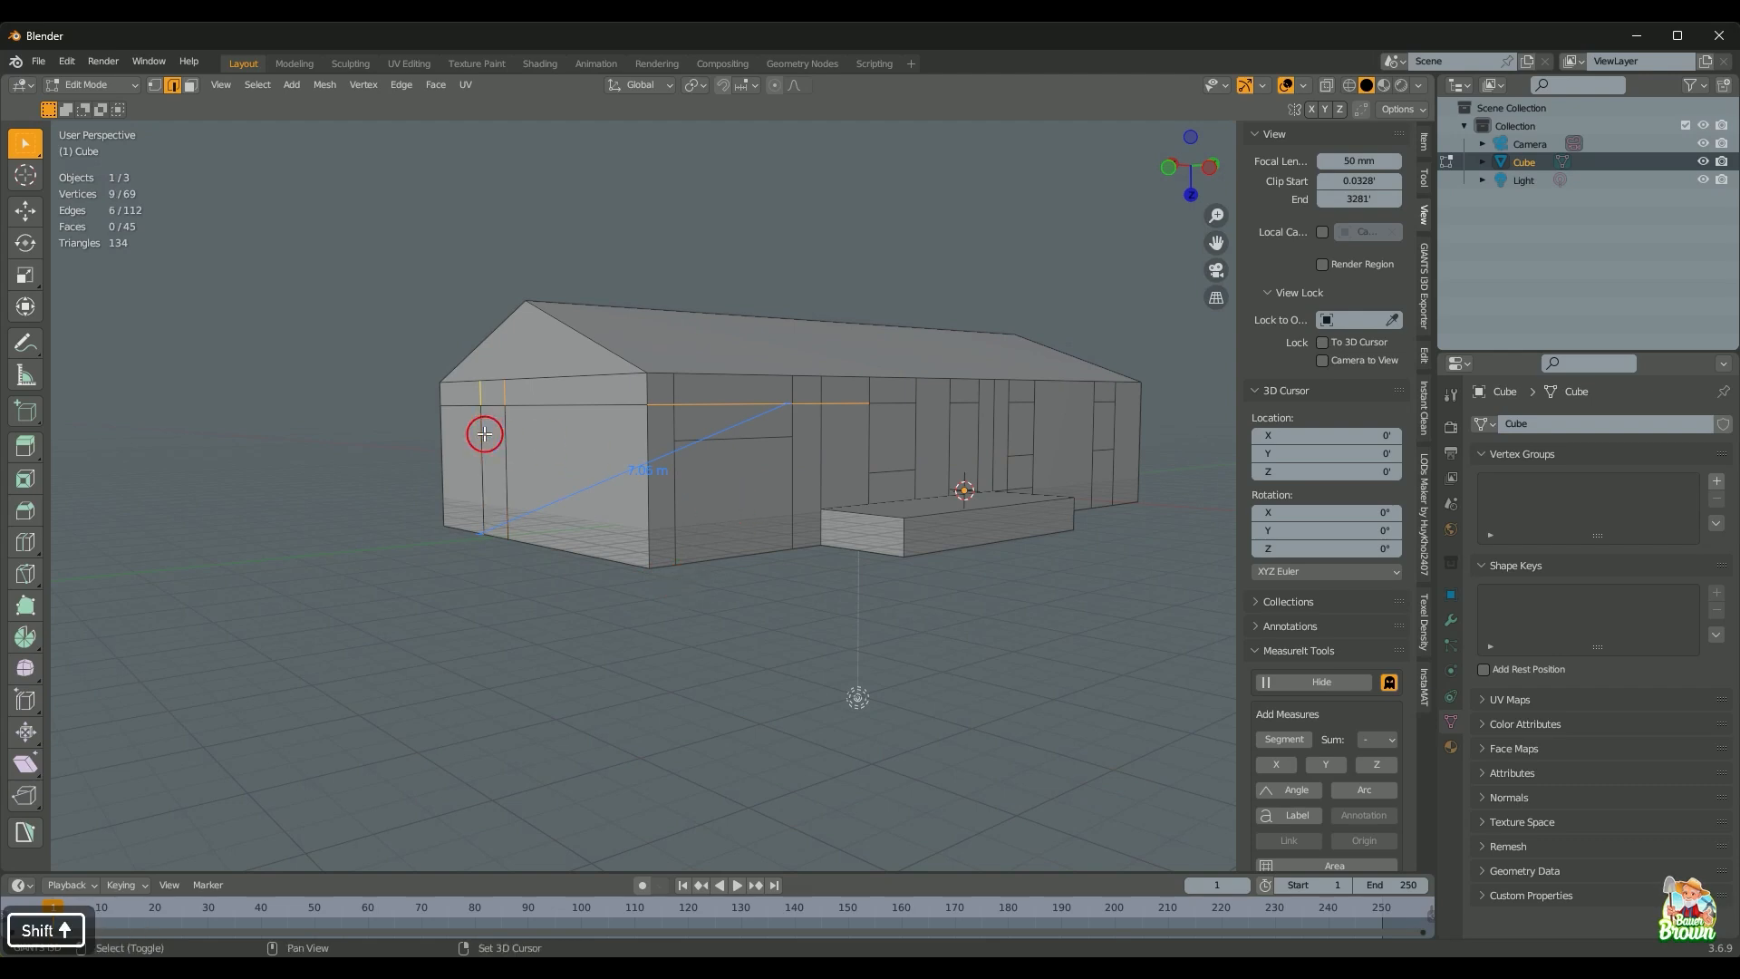
left_click(510, 392, "shift")
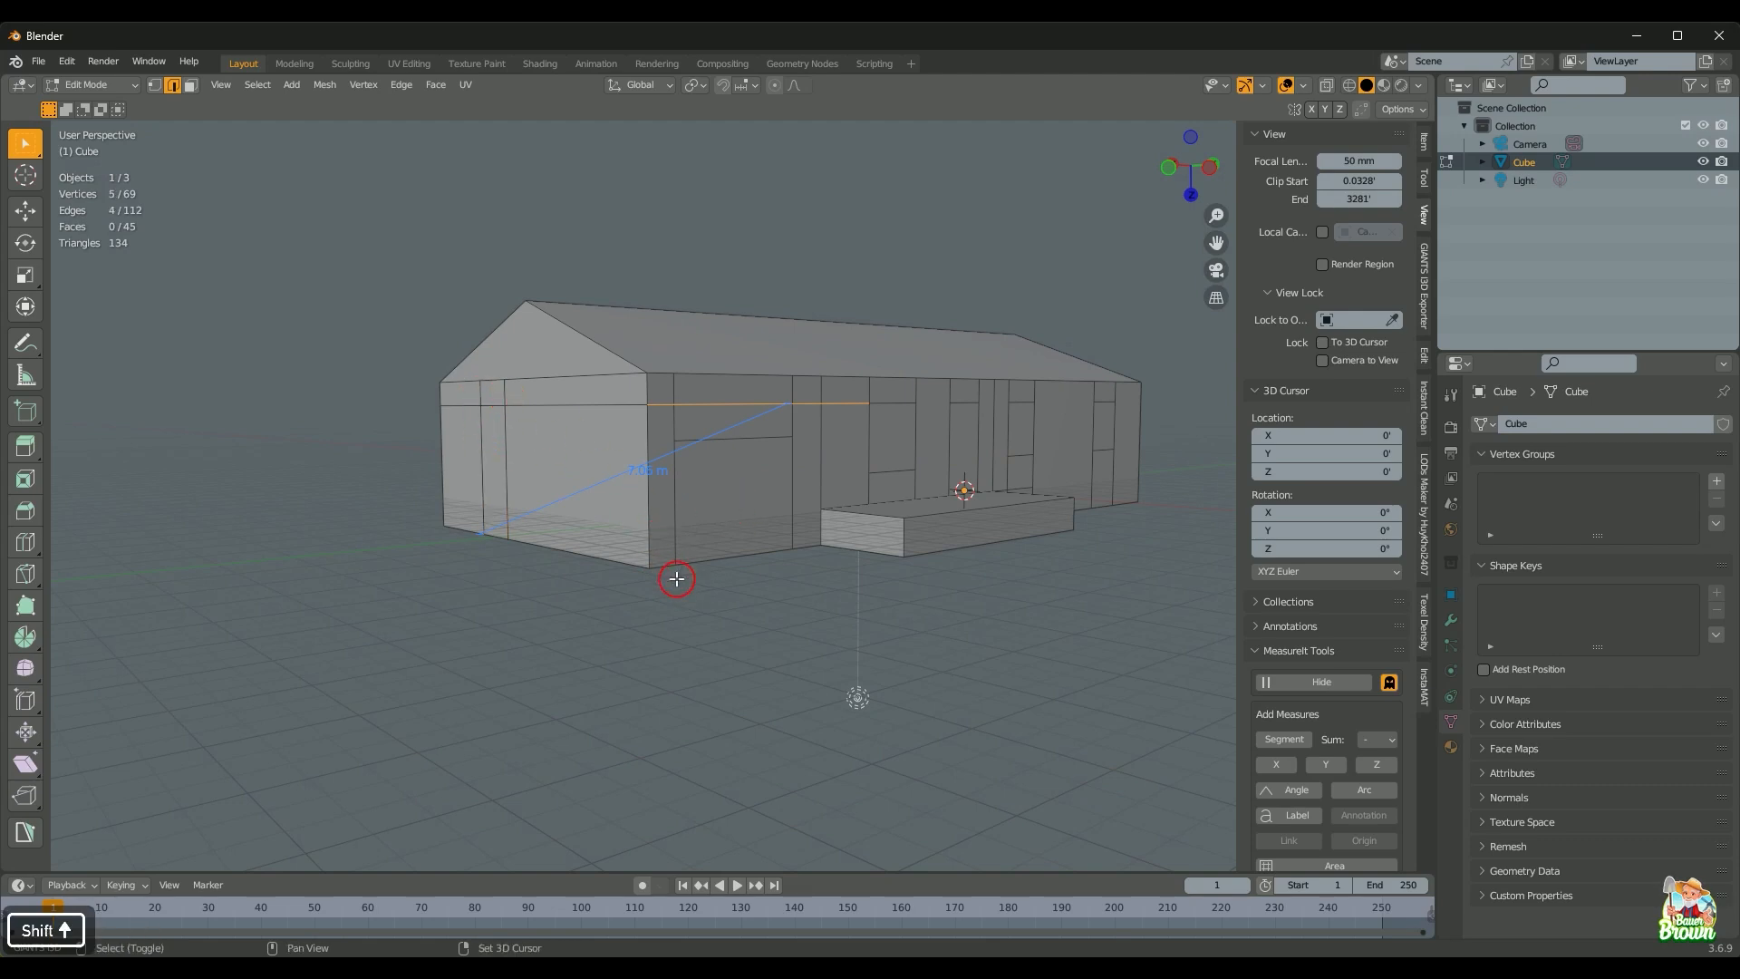
right_click(701, 653)
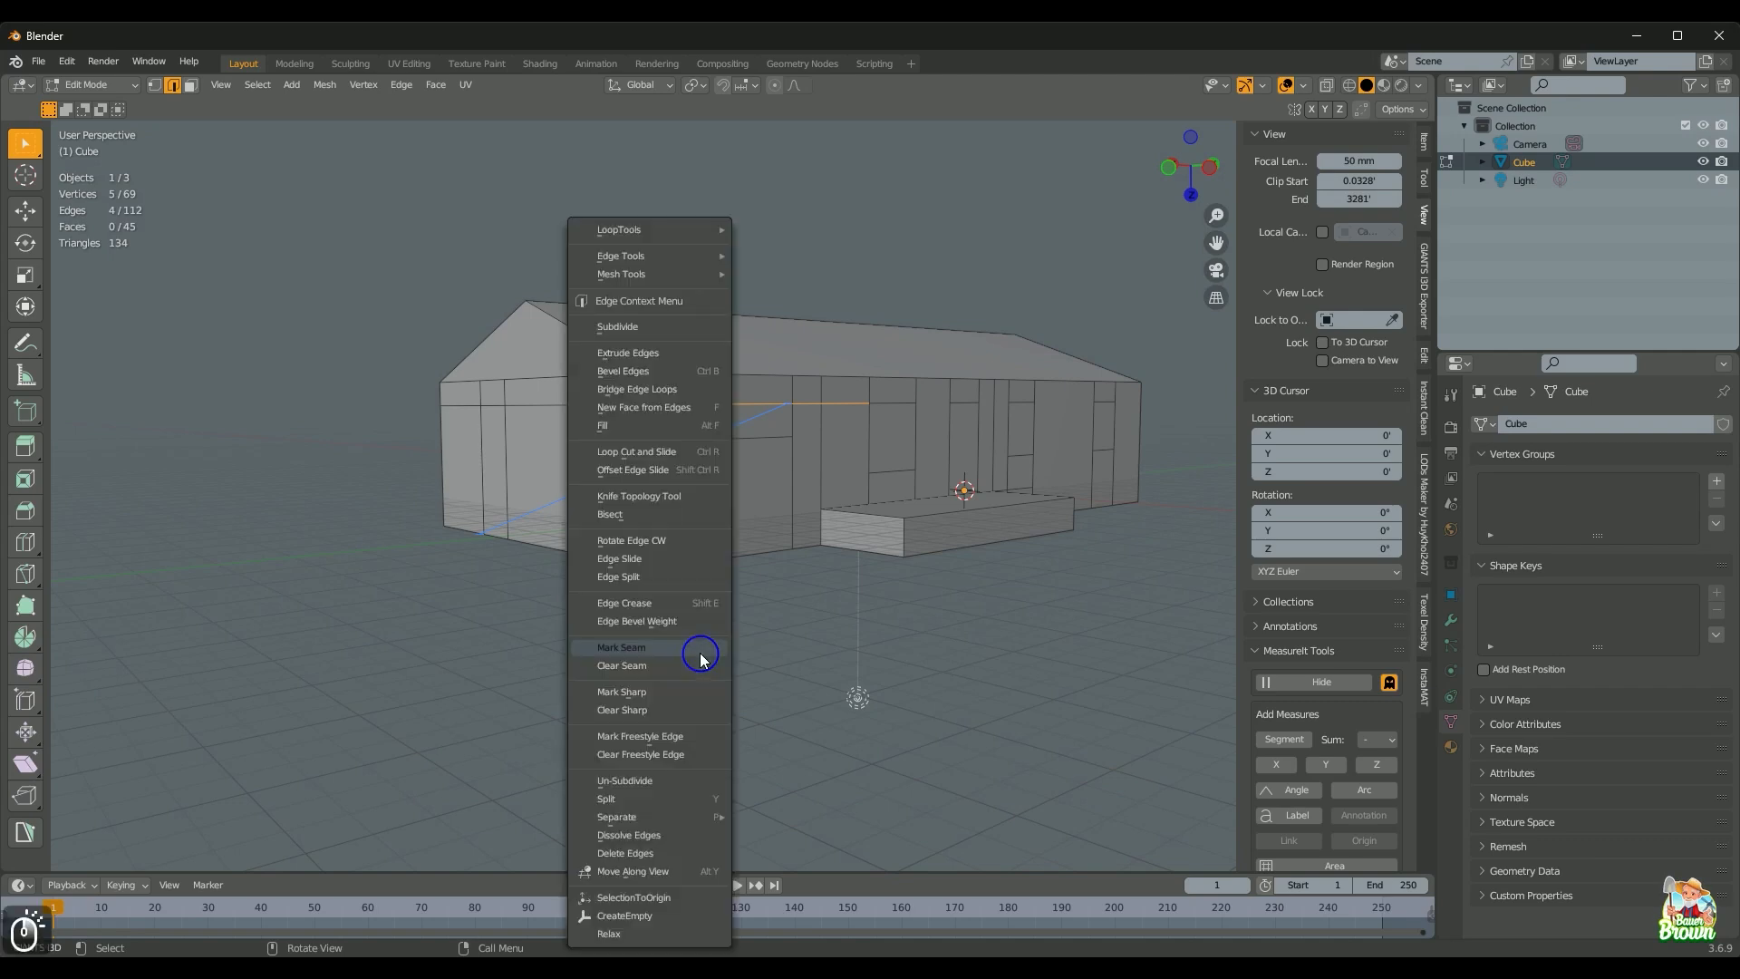
left_click(703, 652)
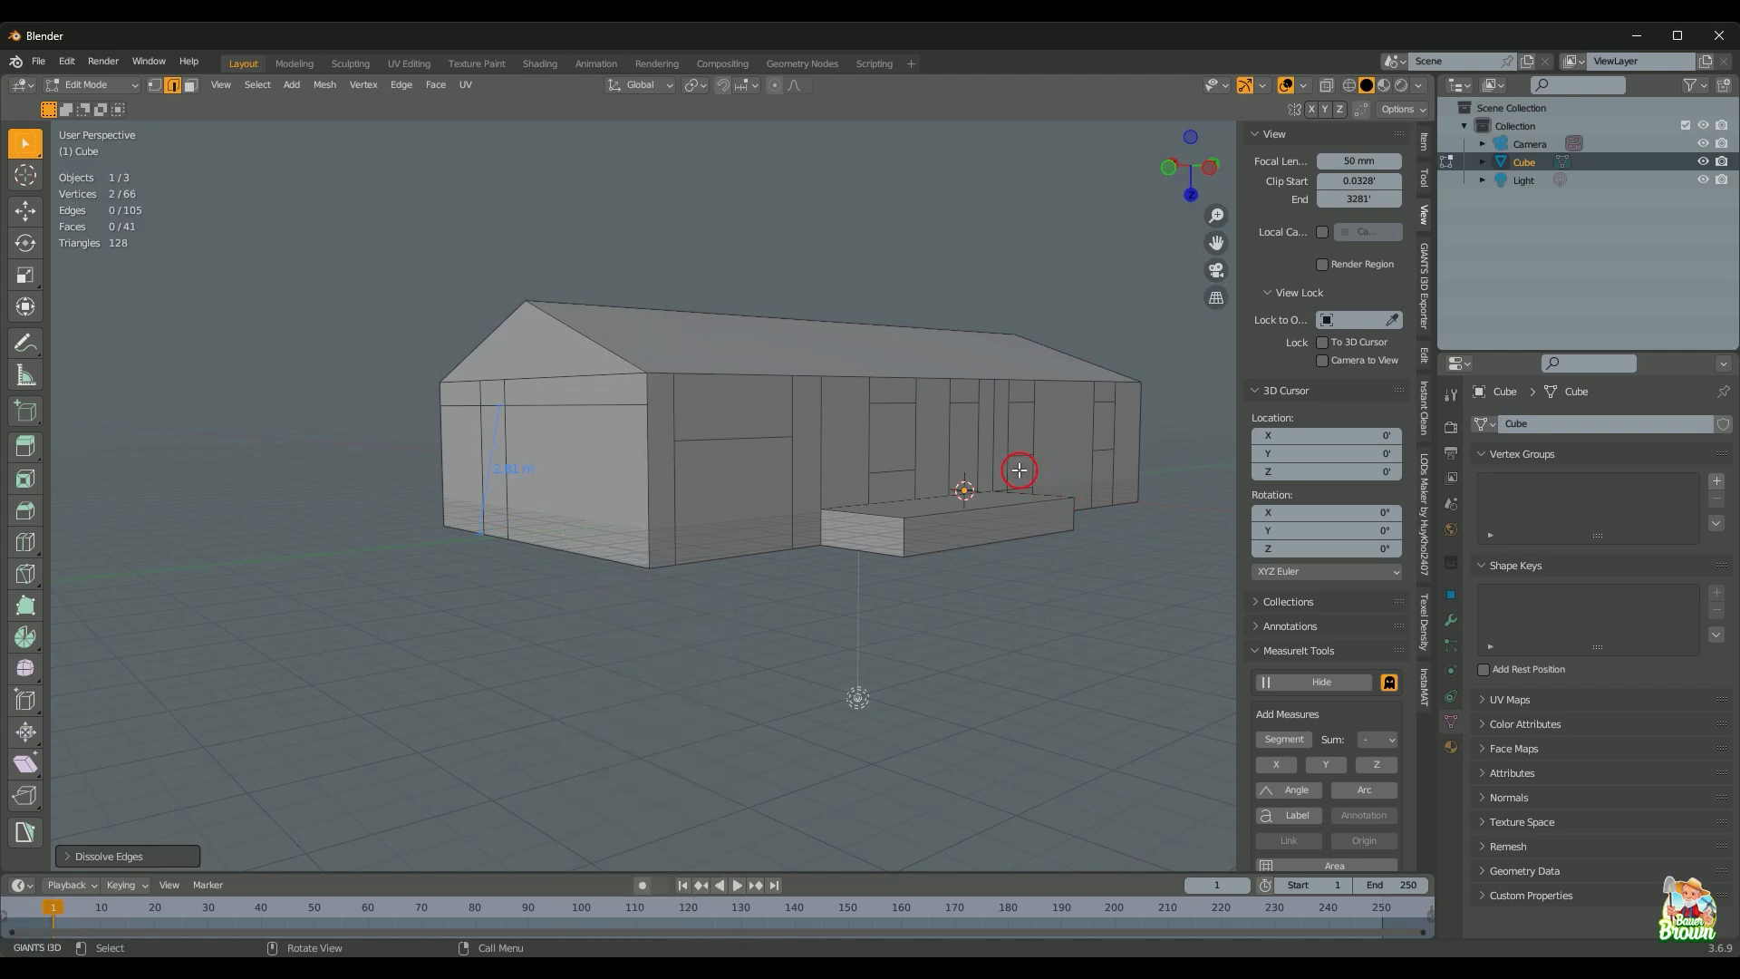
Step: Redo the Y/X-locked knife cut and dissolve stray edges, leaving 70 vertices, 112 edges, 44 faces
key("k")
left_click(1016, 451)
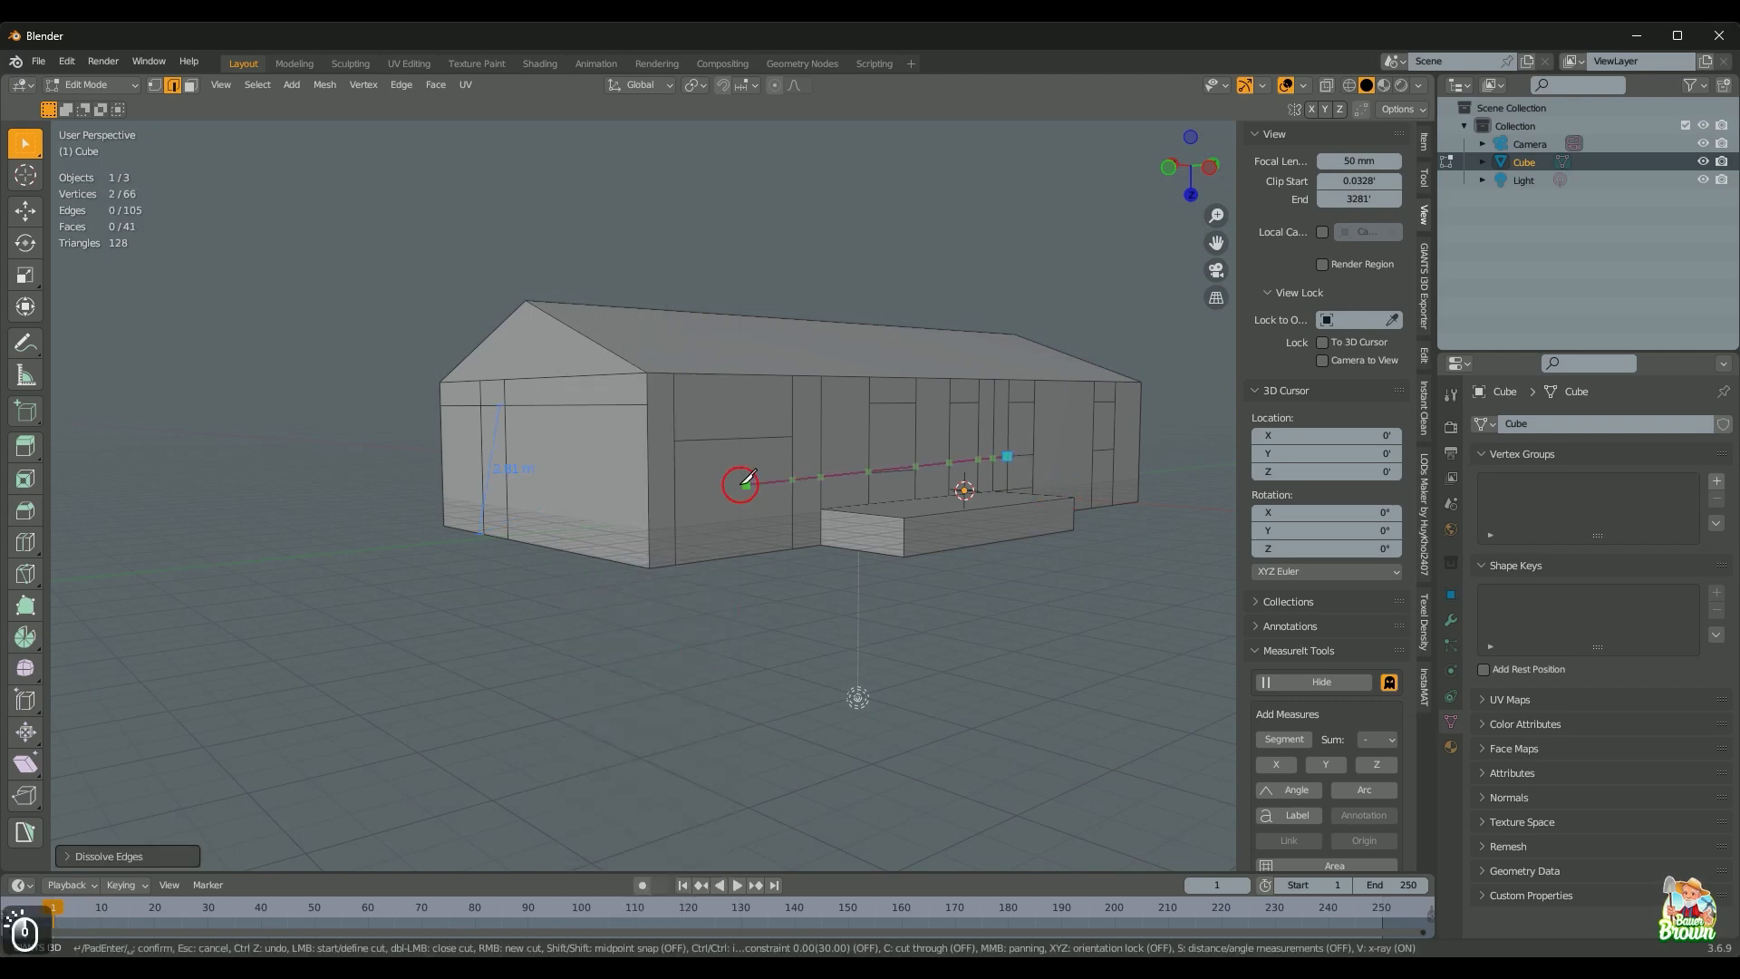
key("y")
left_click(660, 481)
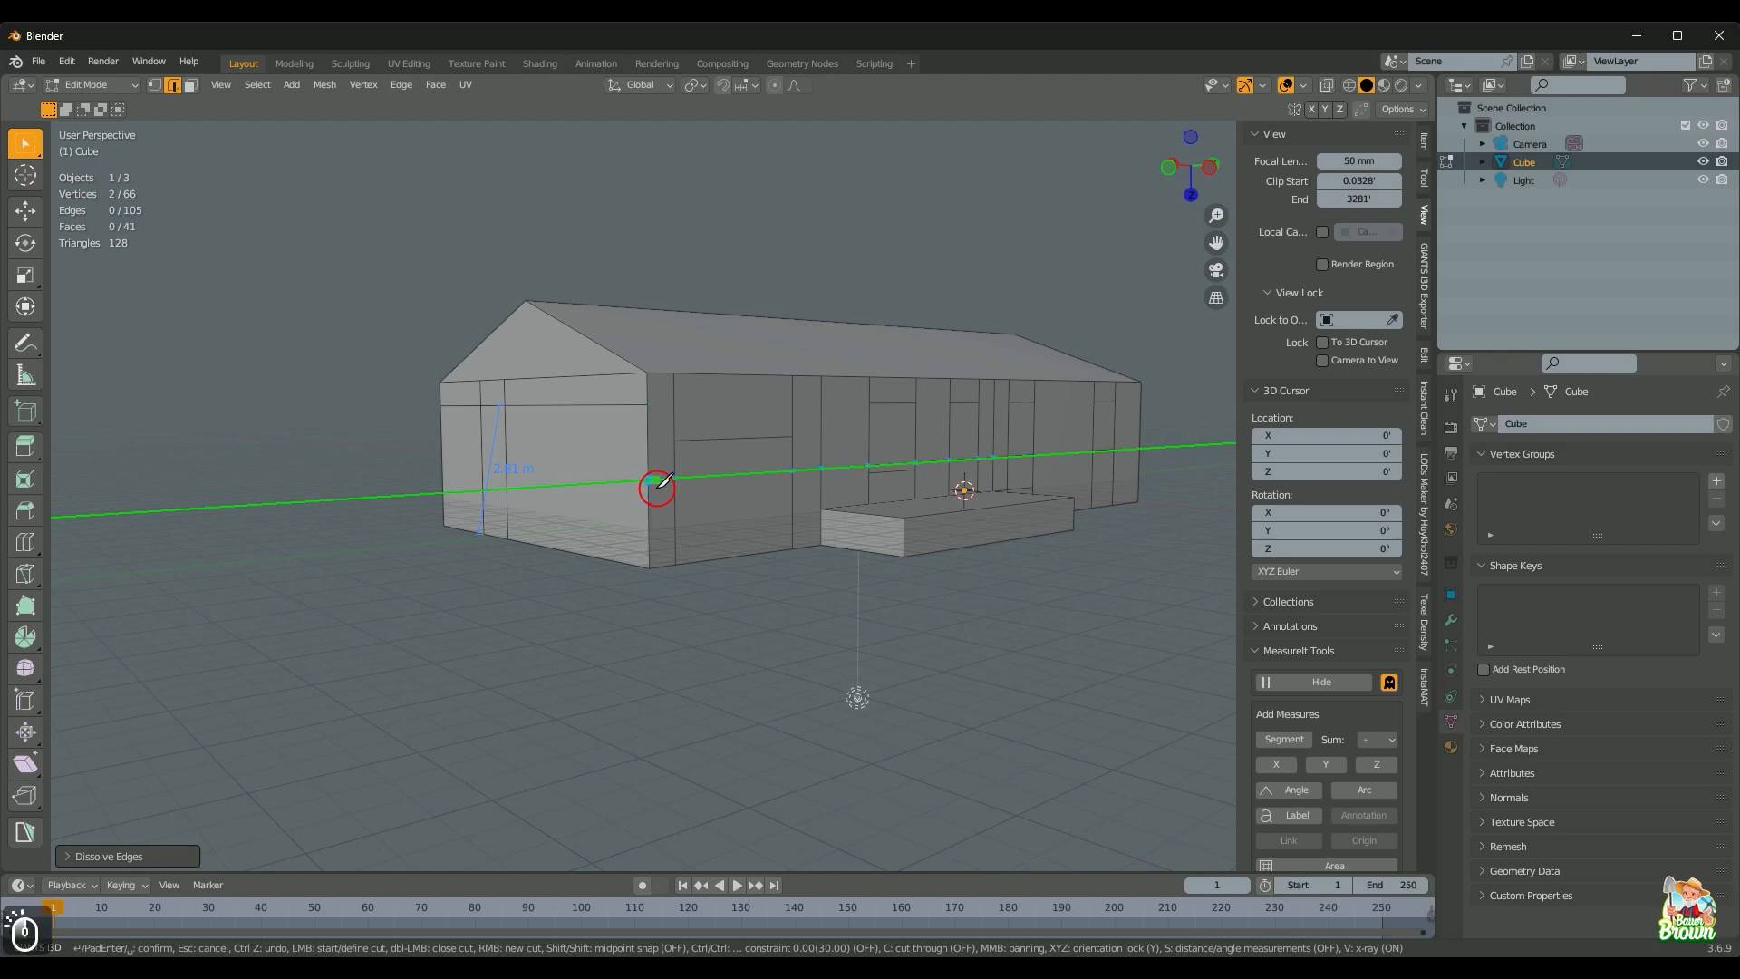
key("x")
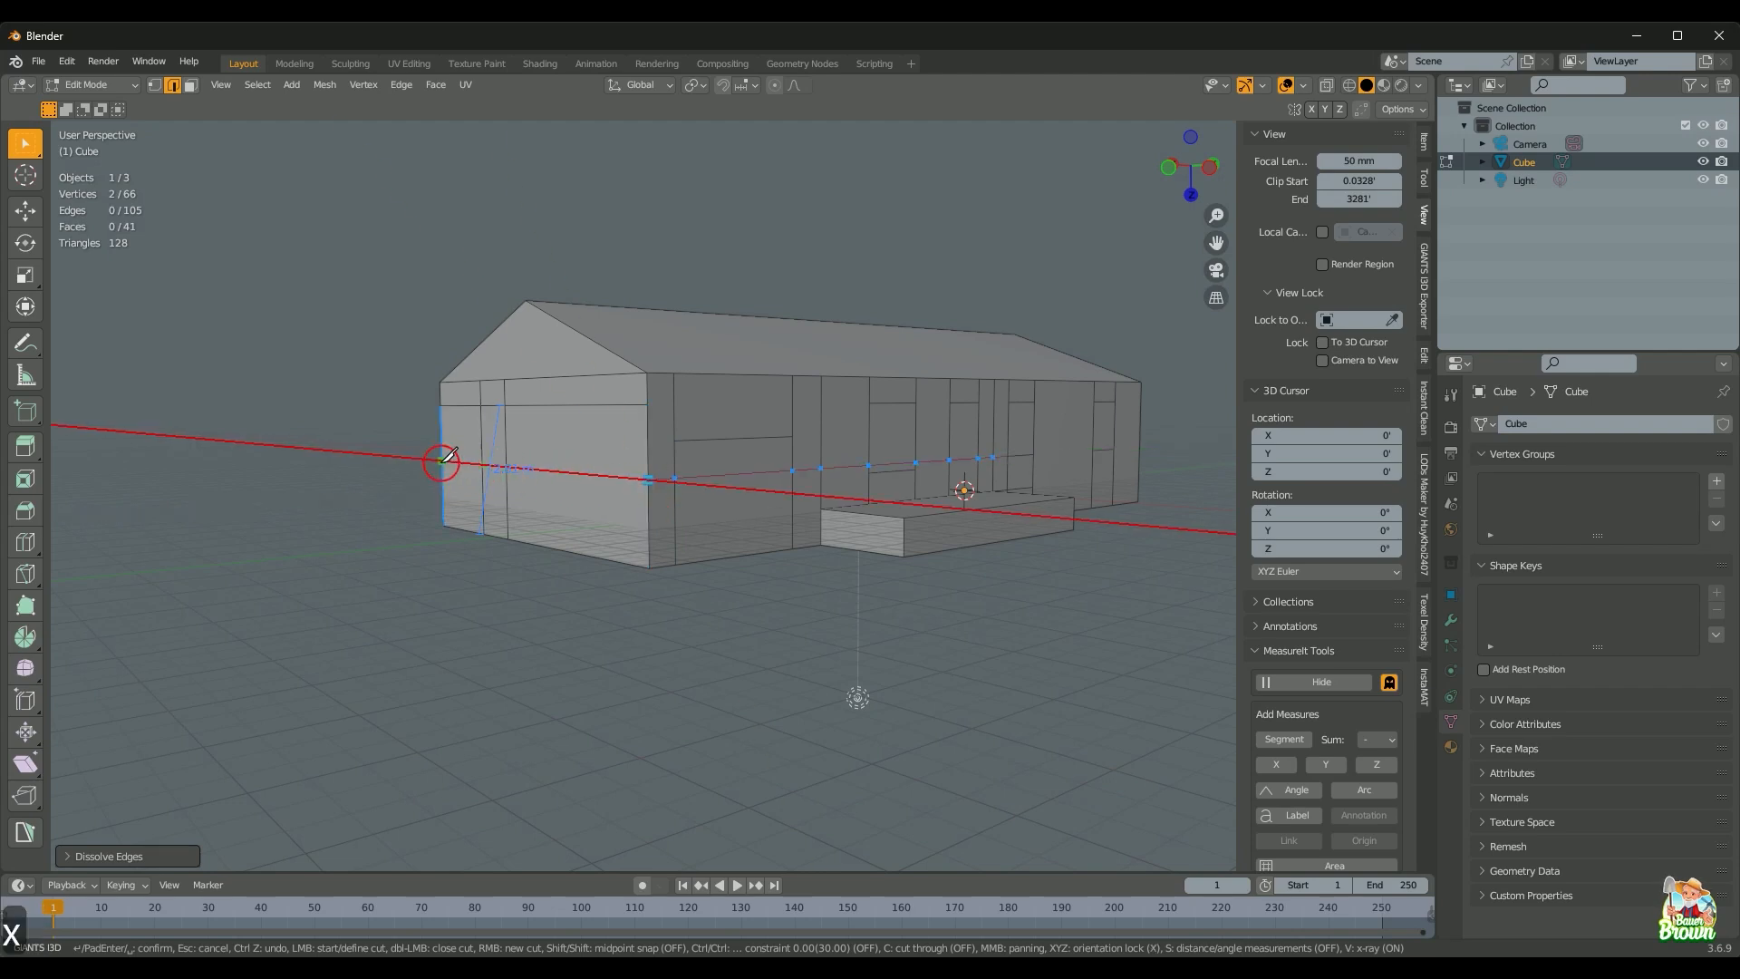
key("Return")
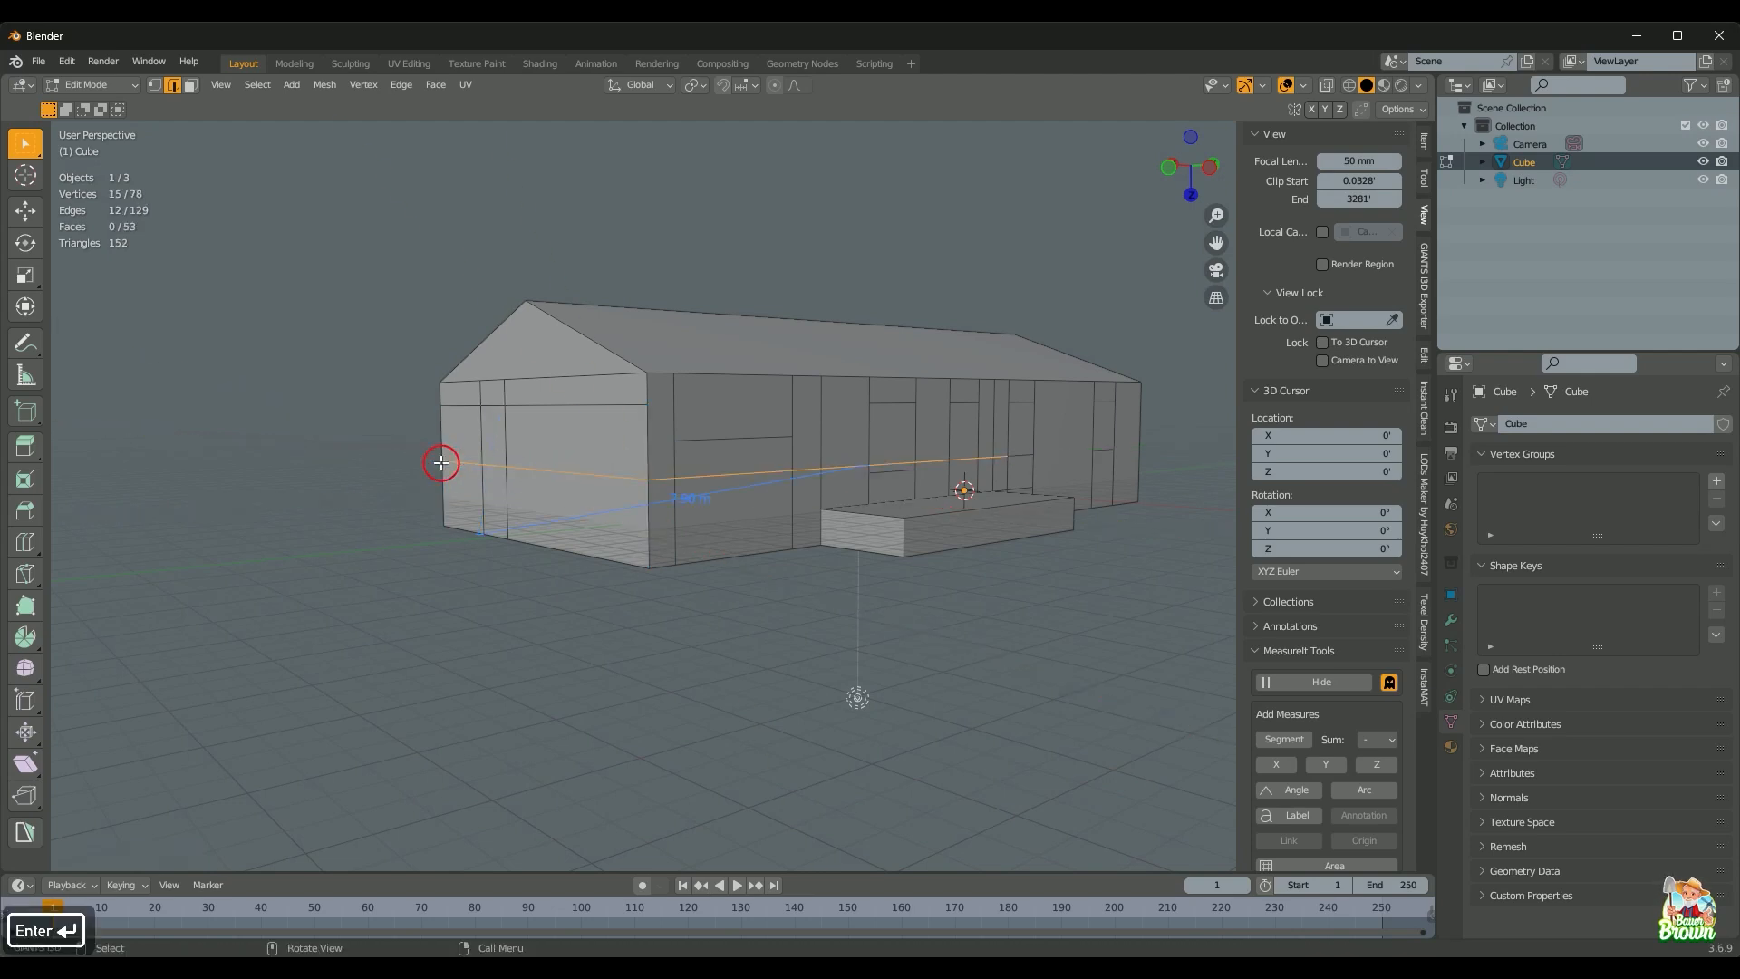
left_click(464, 462, "shift")
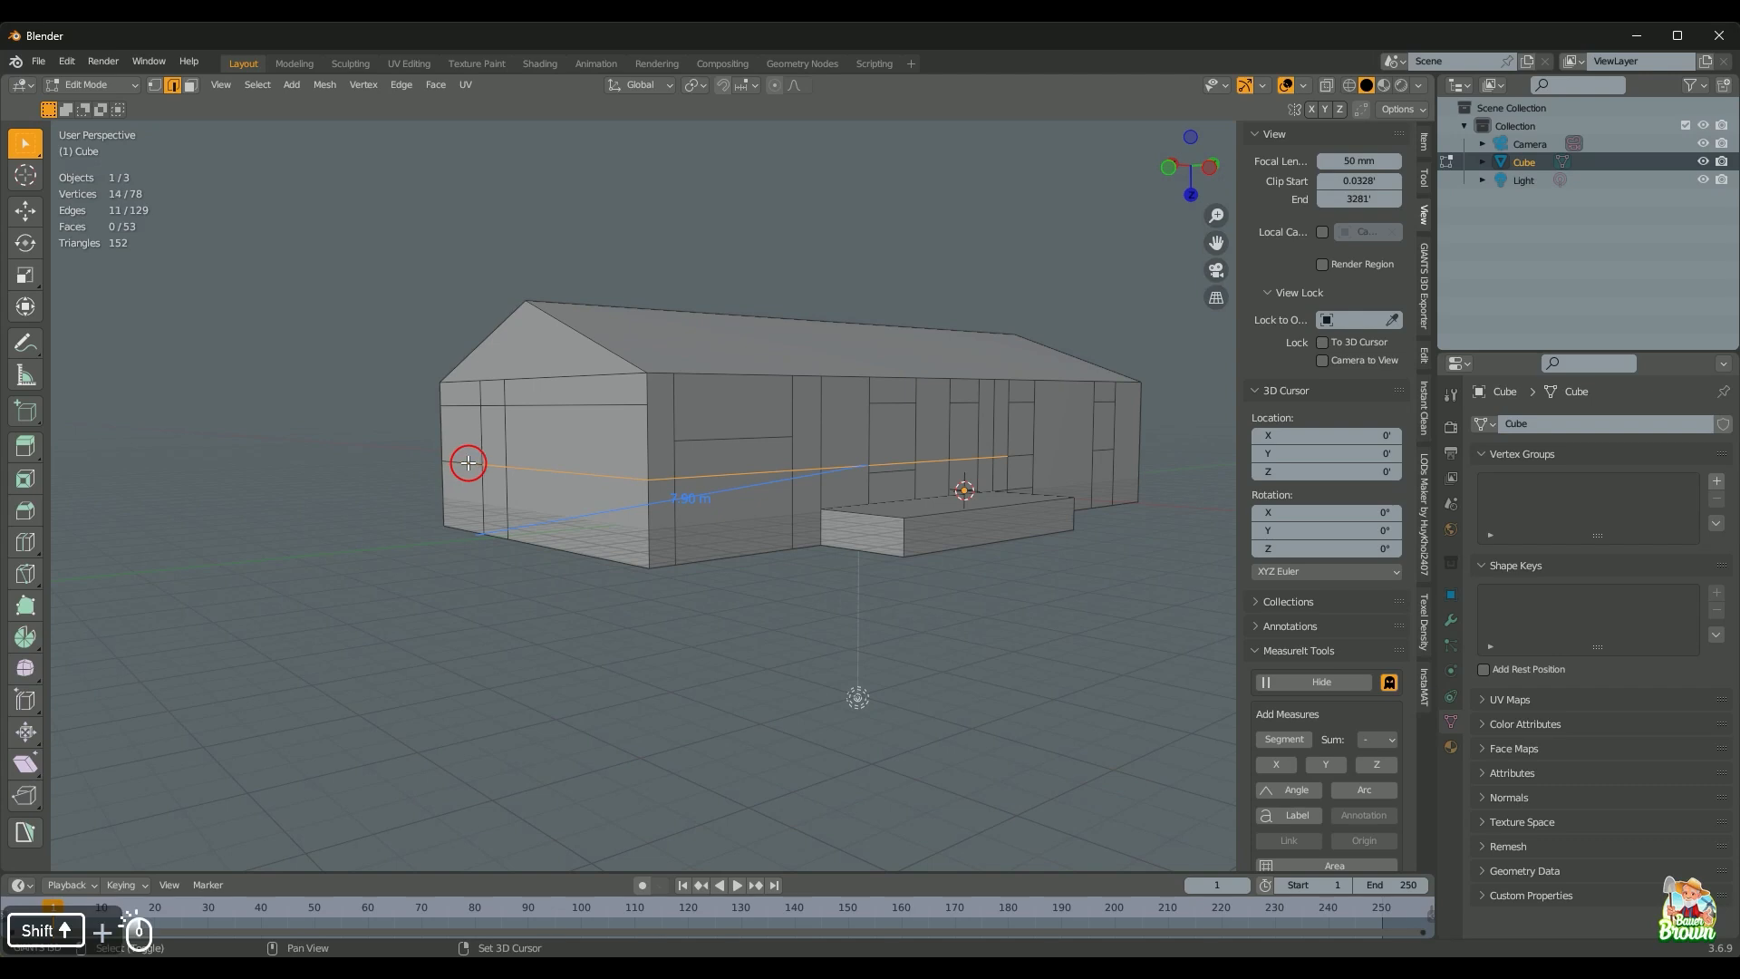
left_click(575, 471, "ctrl+shift")
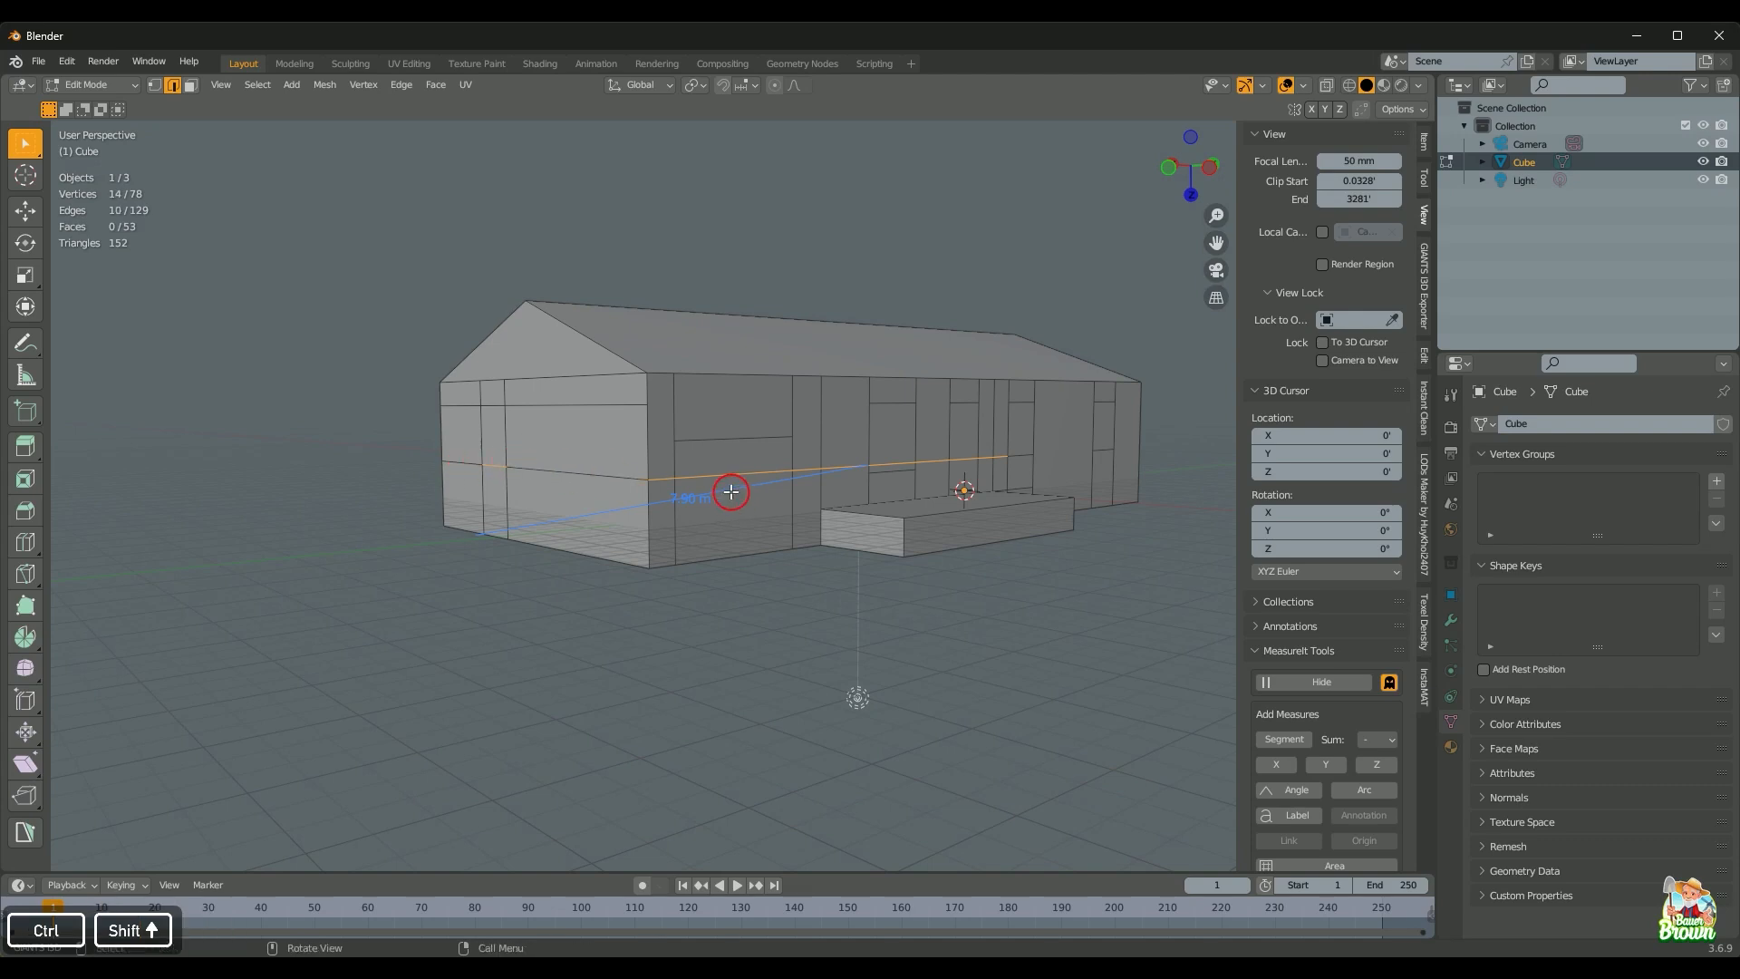
left_click(594, 467, "shift")
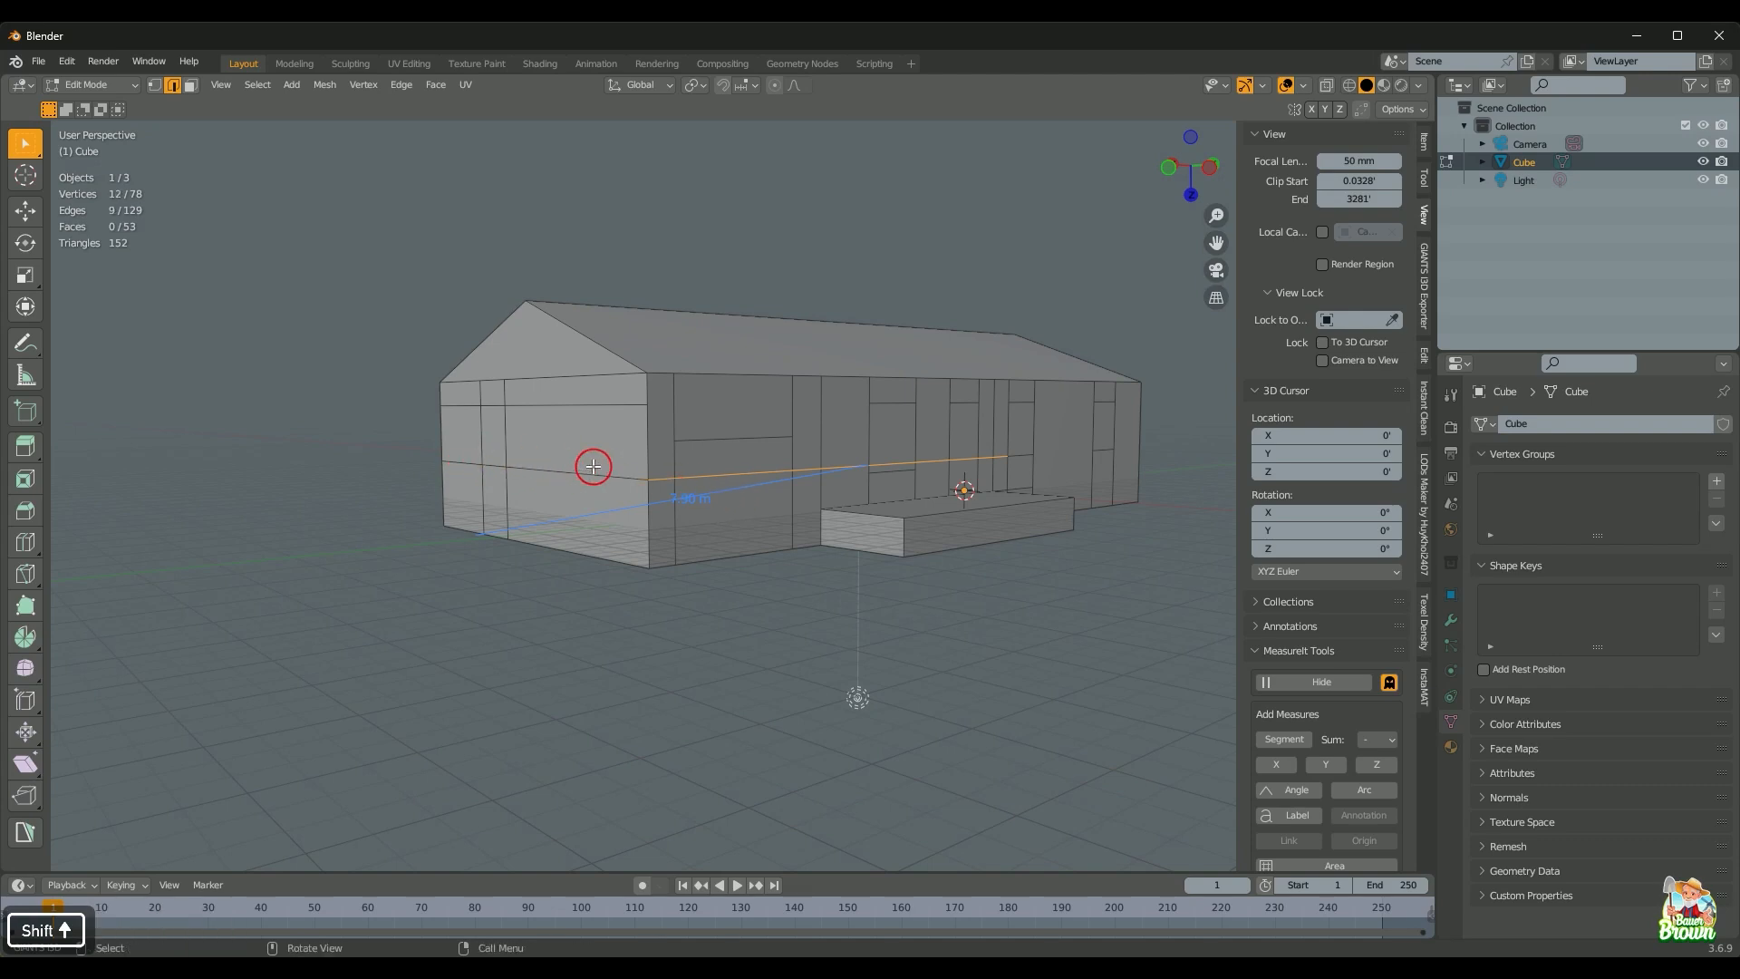
key("d")
scroll(595, 466, "down", 2)
middle_click_drag(595, 466, 746, 548)
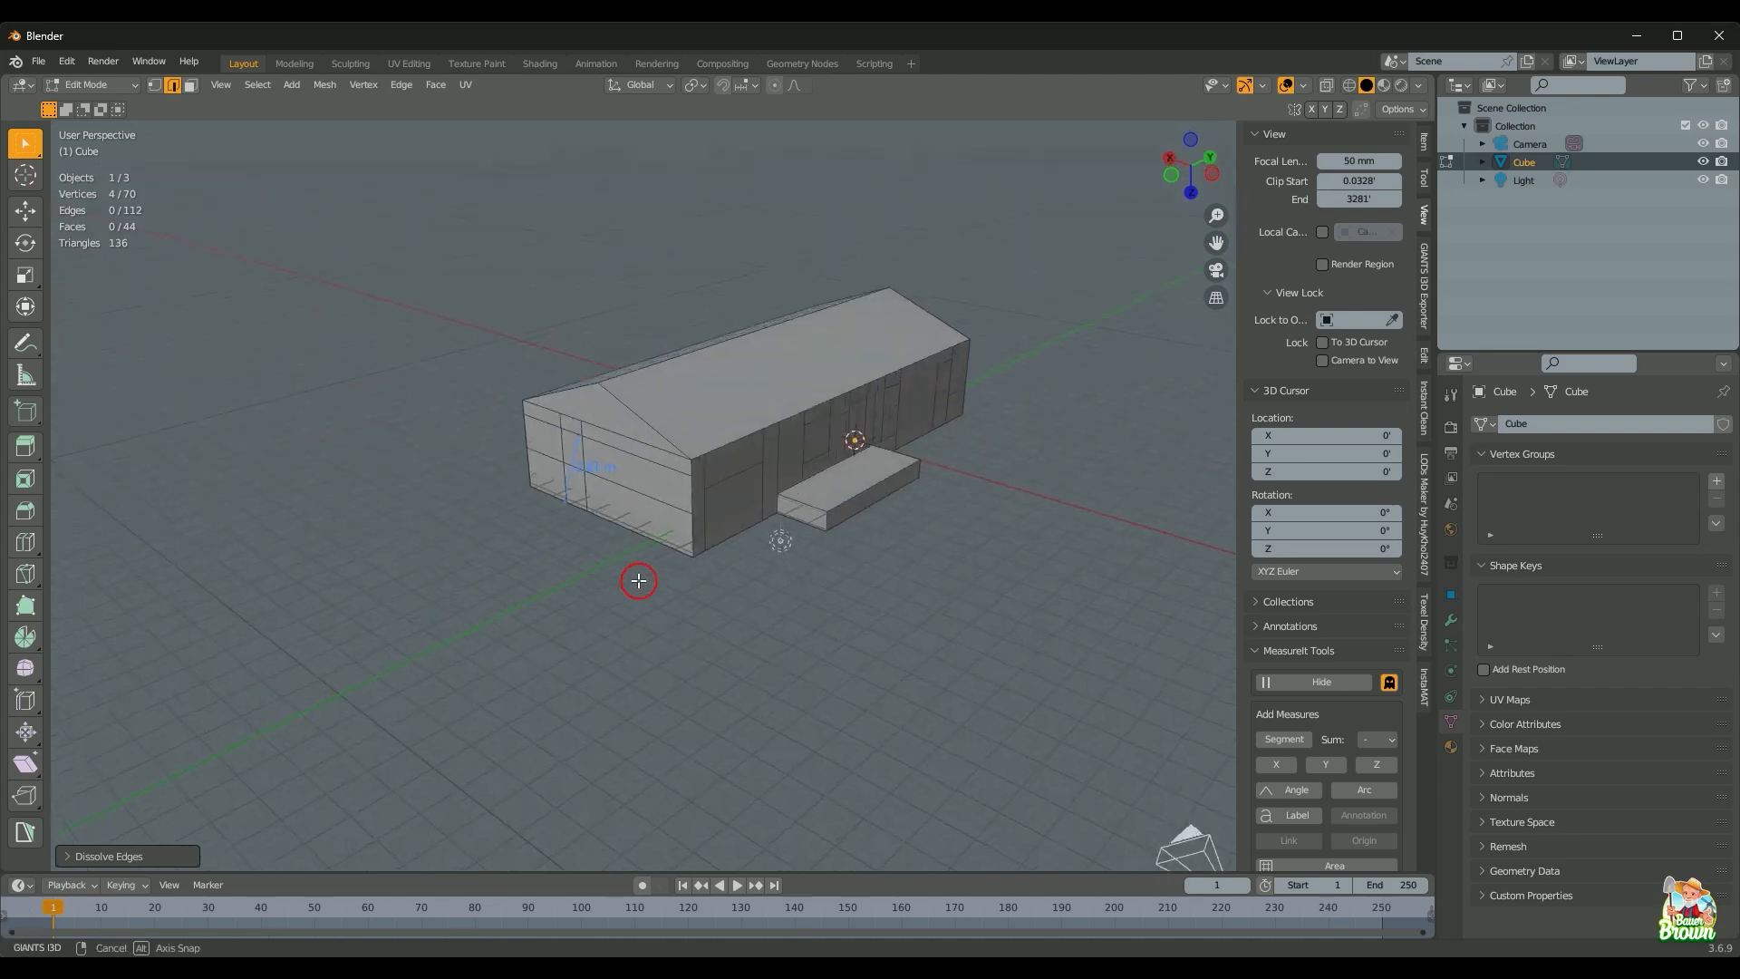
scroll(746, 547, "up", 2)
Step: Dissolve the upper end-wall edge and the lower front edge
left_click(620, 419)
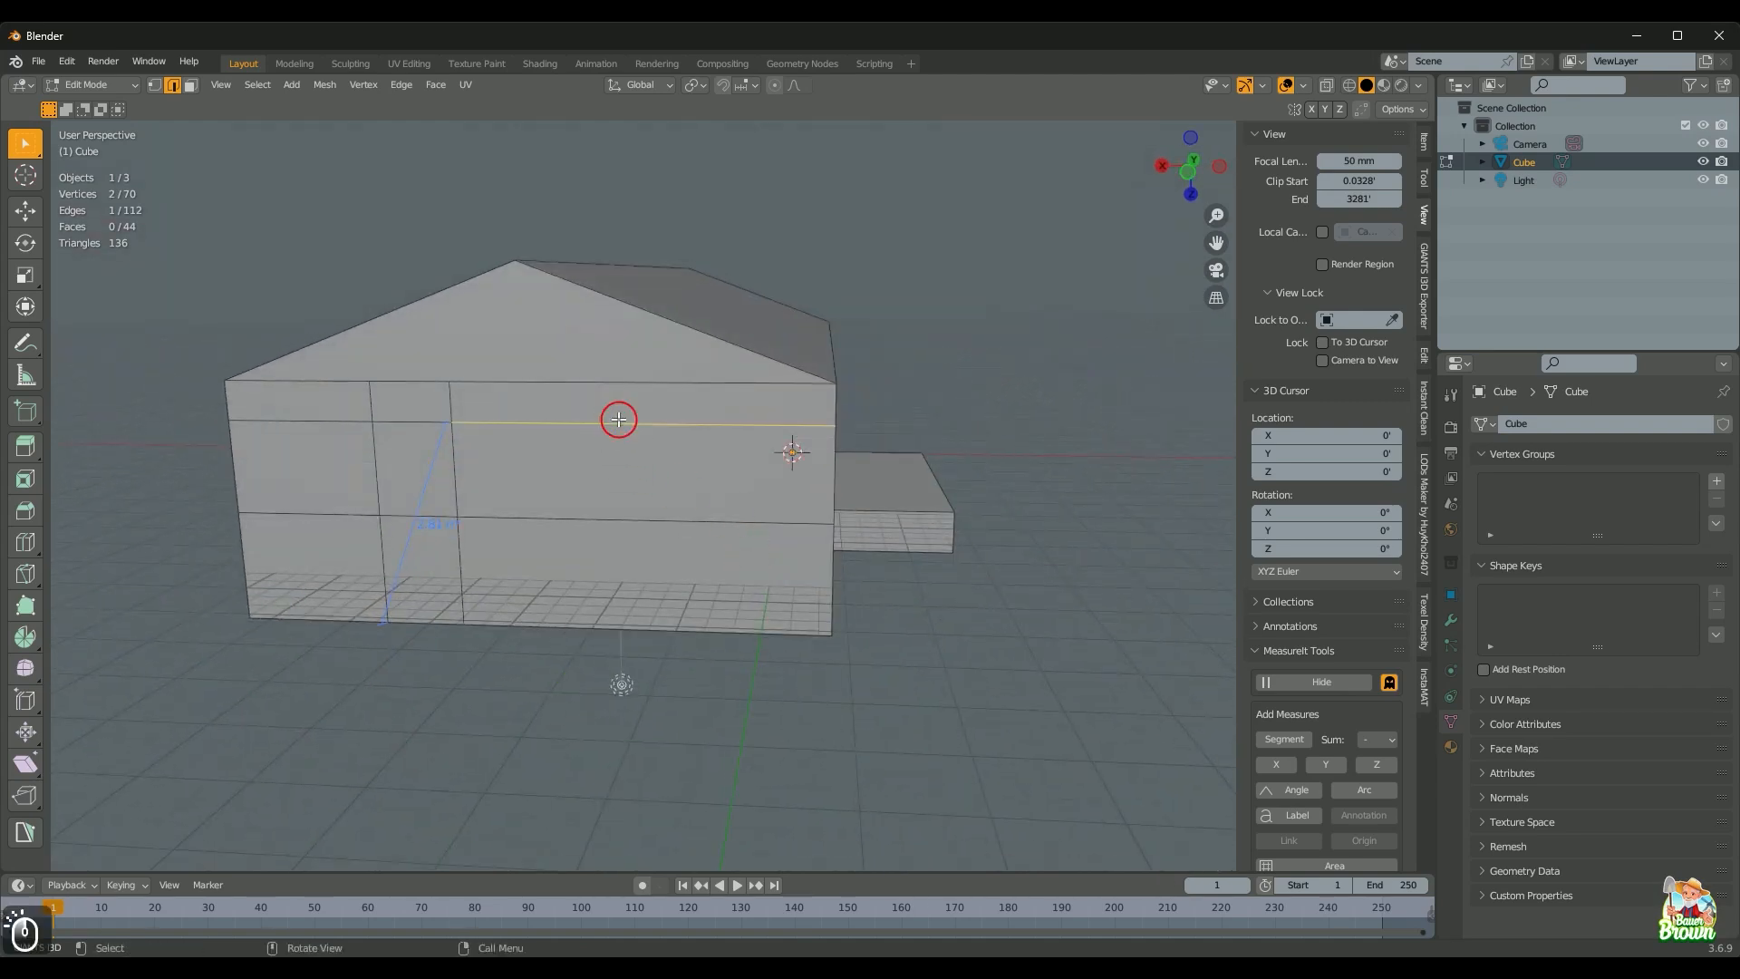
left_click(629, 524, "shift")
left_click(290, 444, "shift")
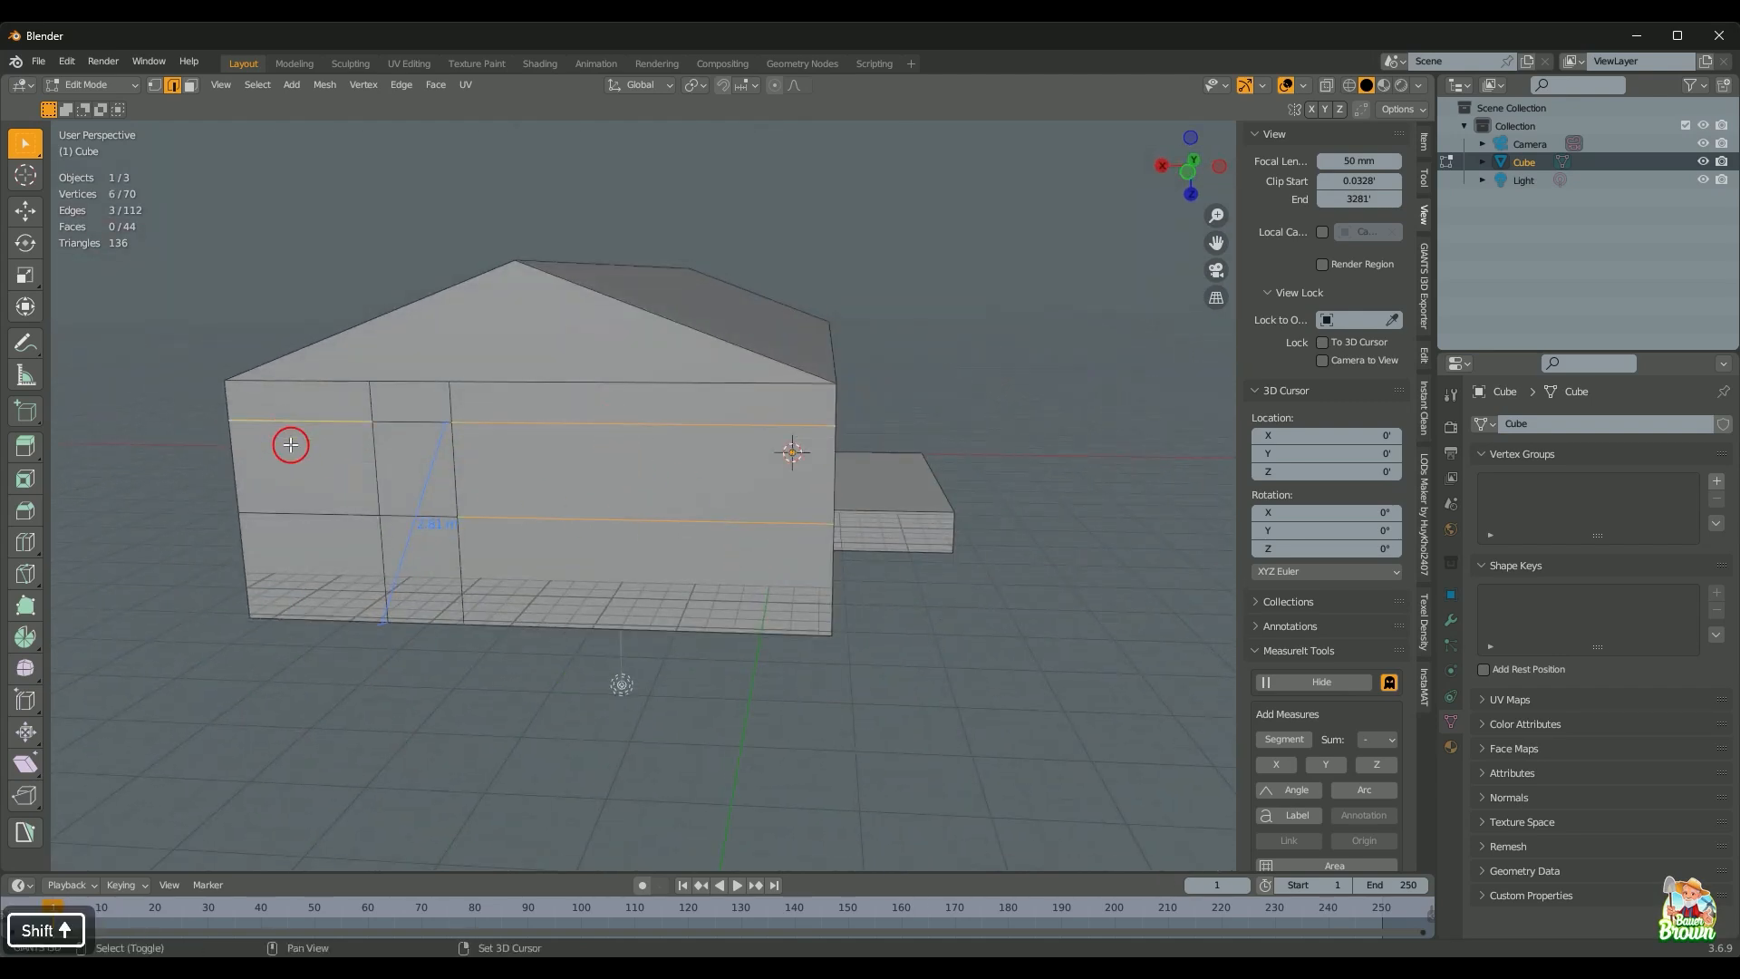
left_click(300, 513, "shift")
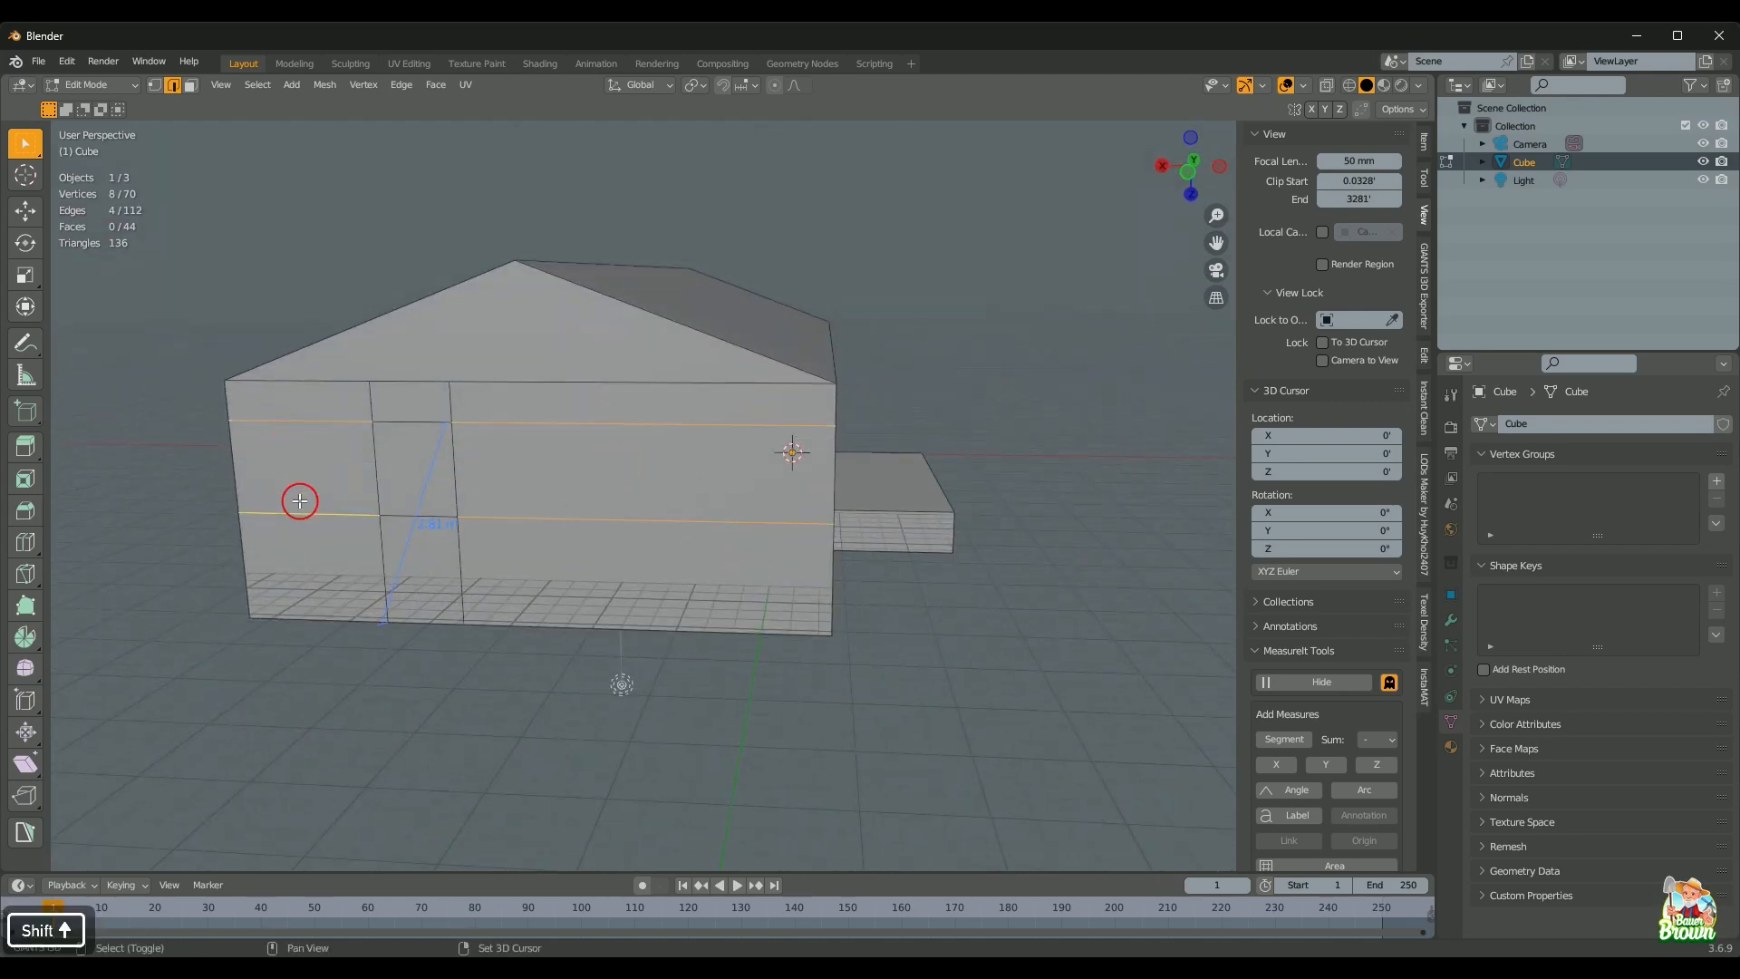
left_click(322, 422, "shift")
left_click(311, 513, "shift")
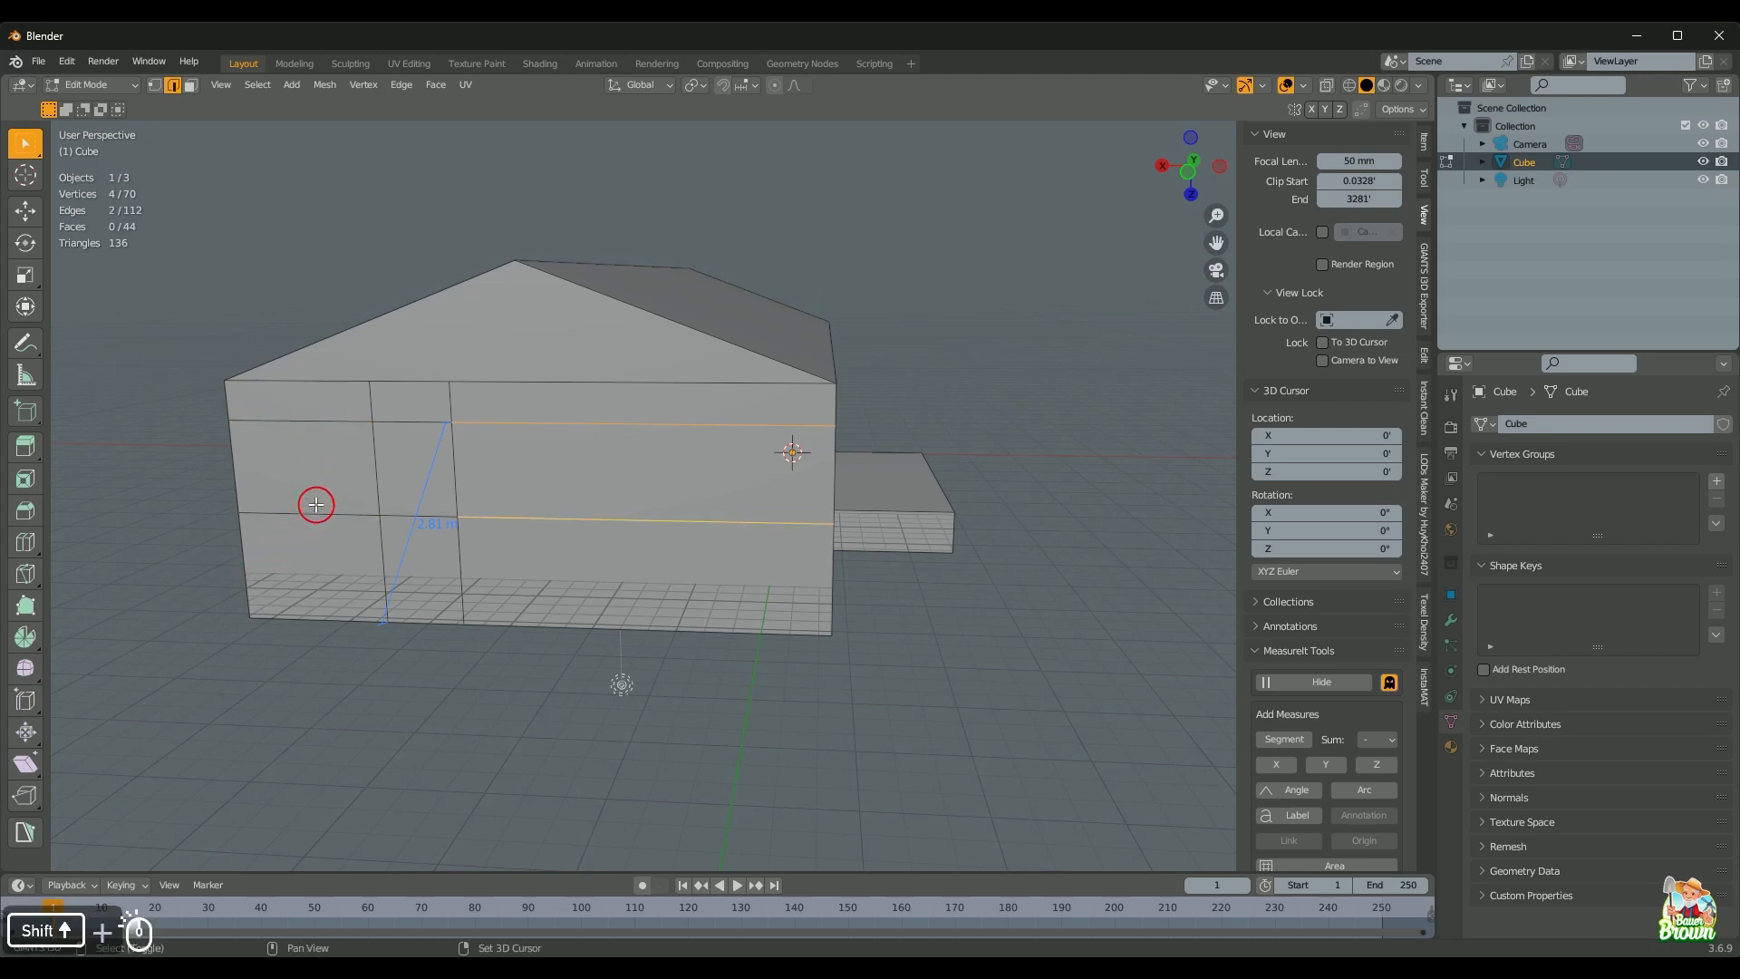
middle_click_drag(363, 494, 498, 508)
middle_click_drag(140, 468, 579, 471)
key("d")
Step: Delete the 2.81 m measurement, hide the MeasureIt labels, and return to camera view
scroll(688, 485, "down", 4)
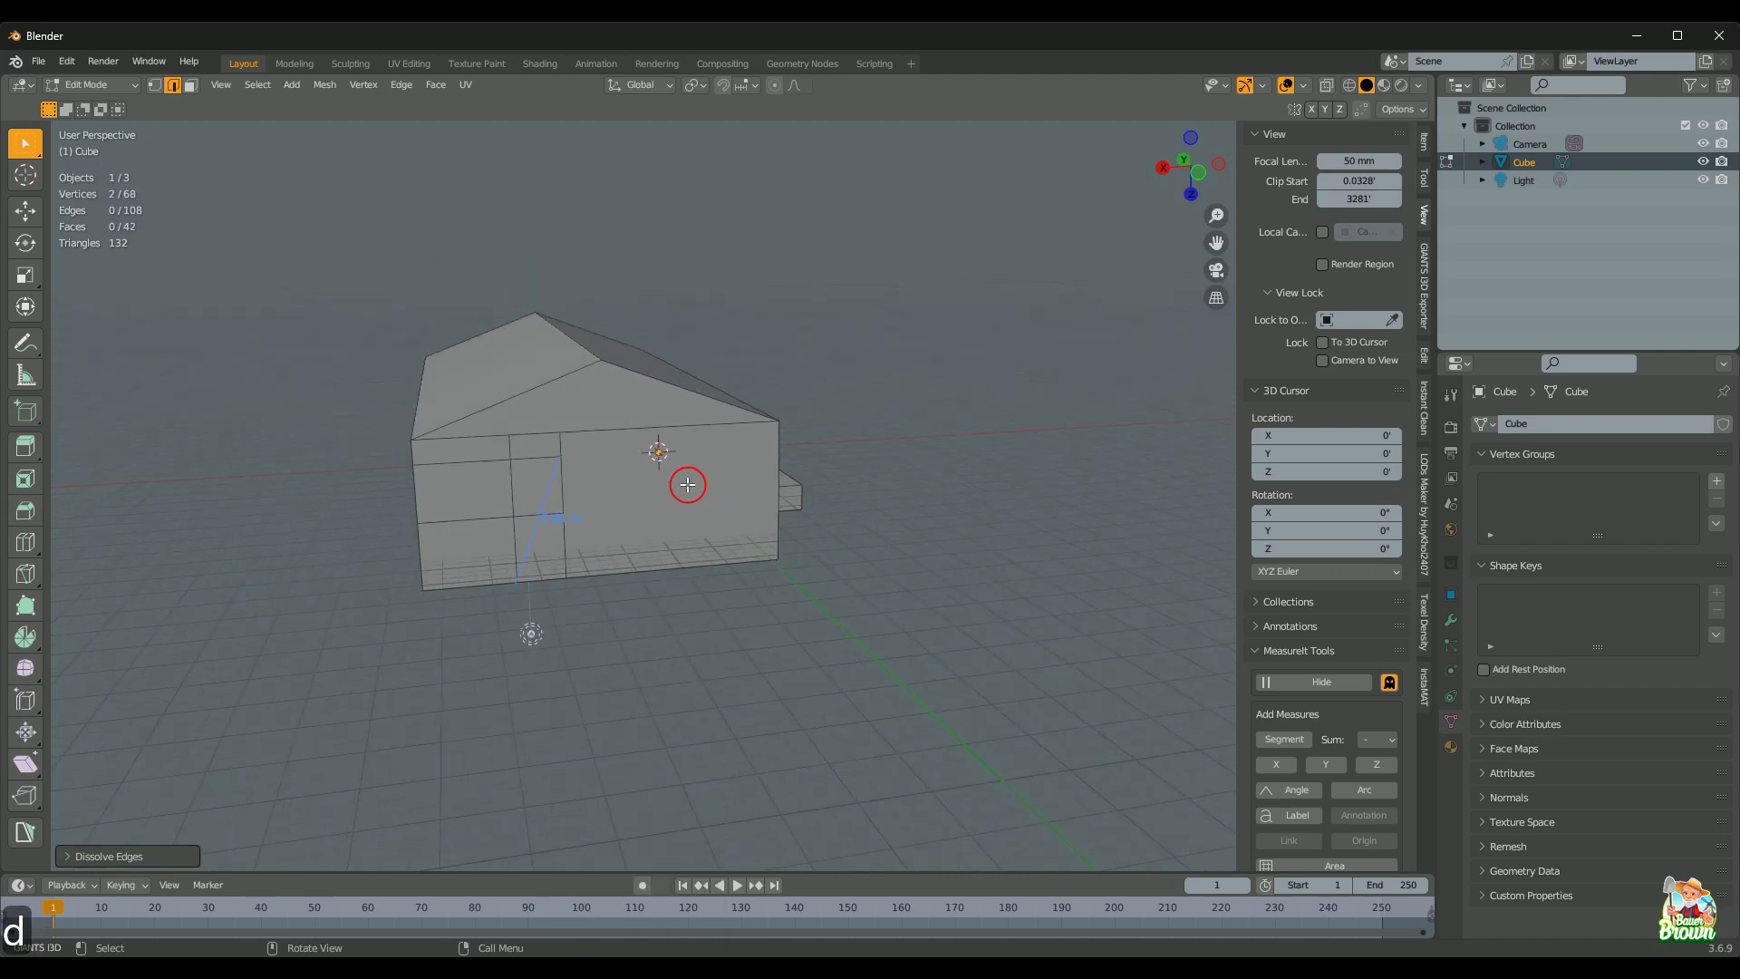
middle_click_drag(724, 570, 684, 575)
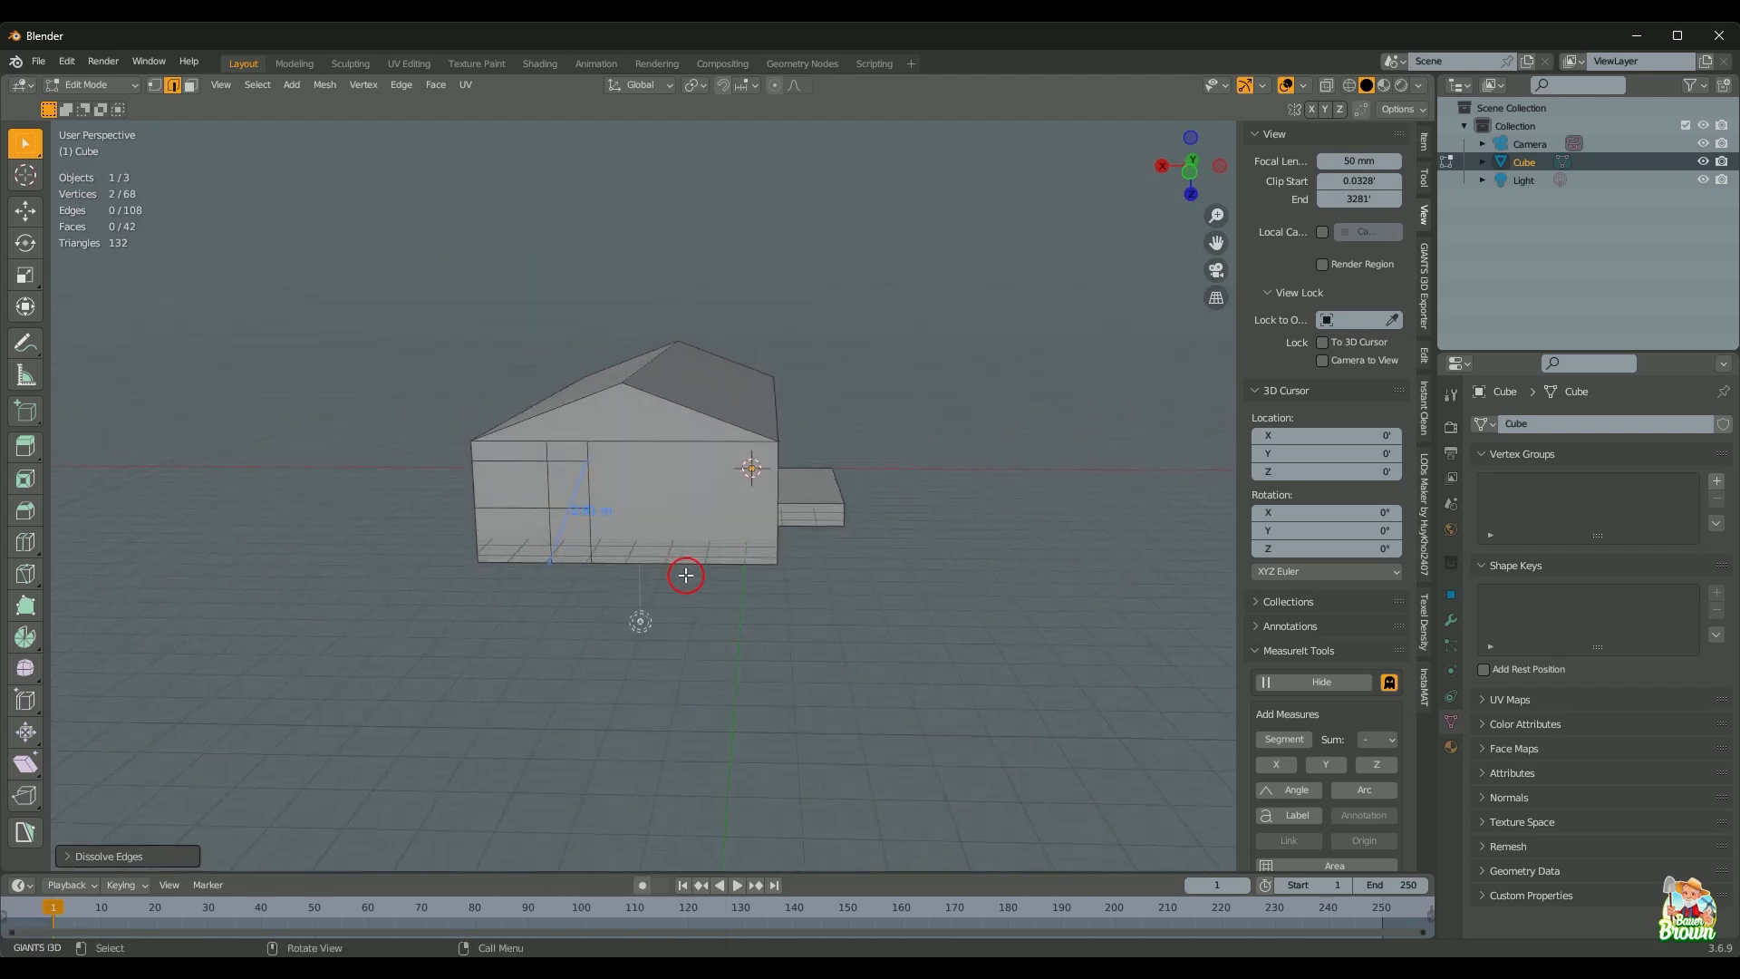
scroll(689, 575, "up", 2)
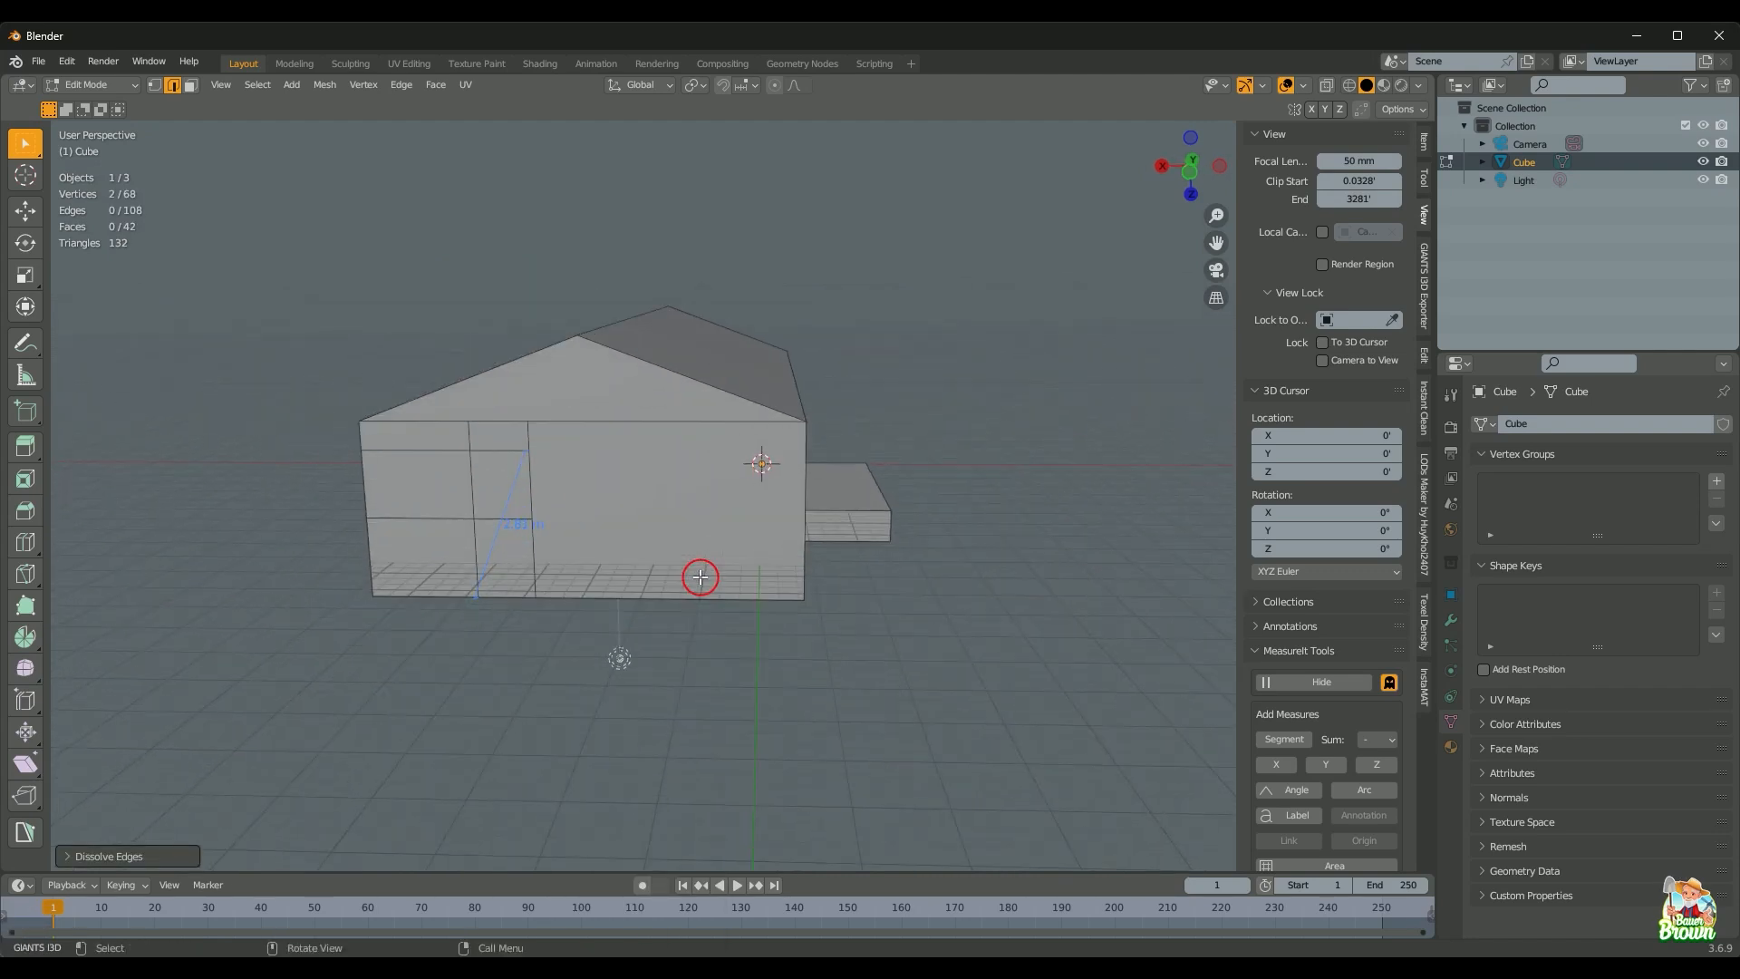
scroll(648, 506, "down", 4)
middle_click_drag(634, 498, 639, 558)
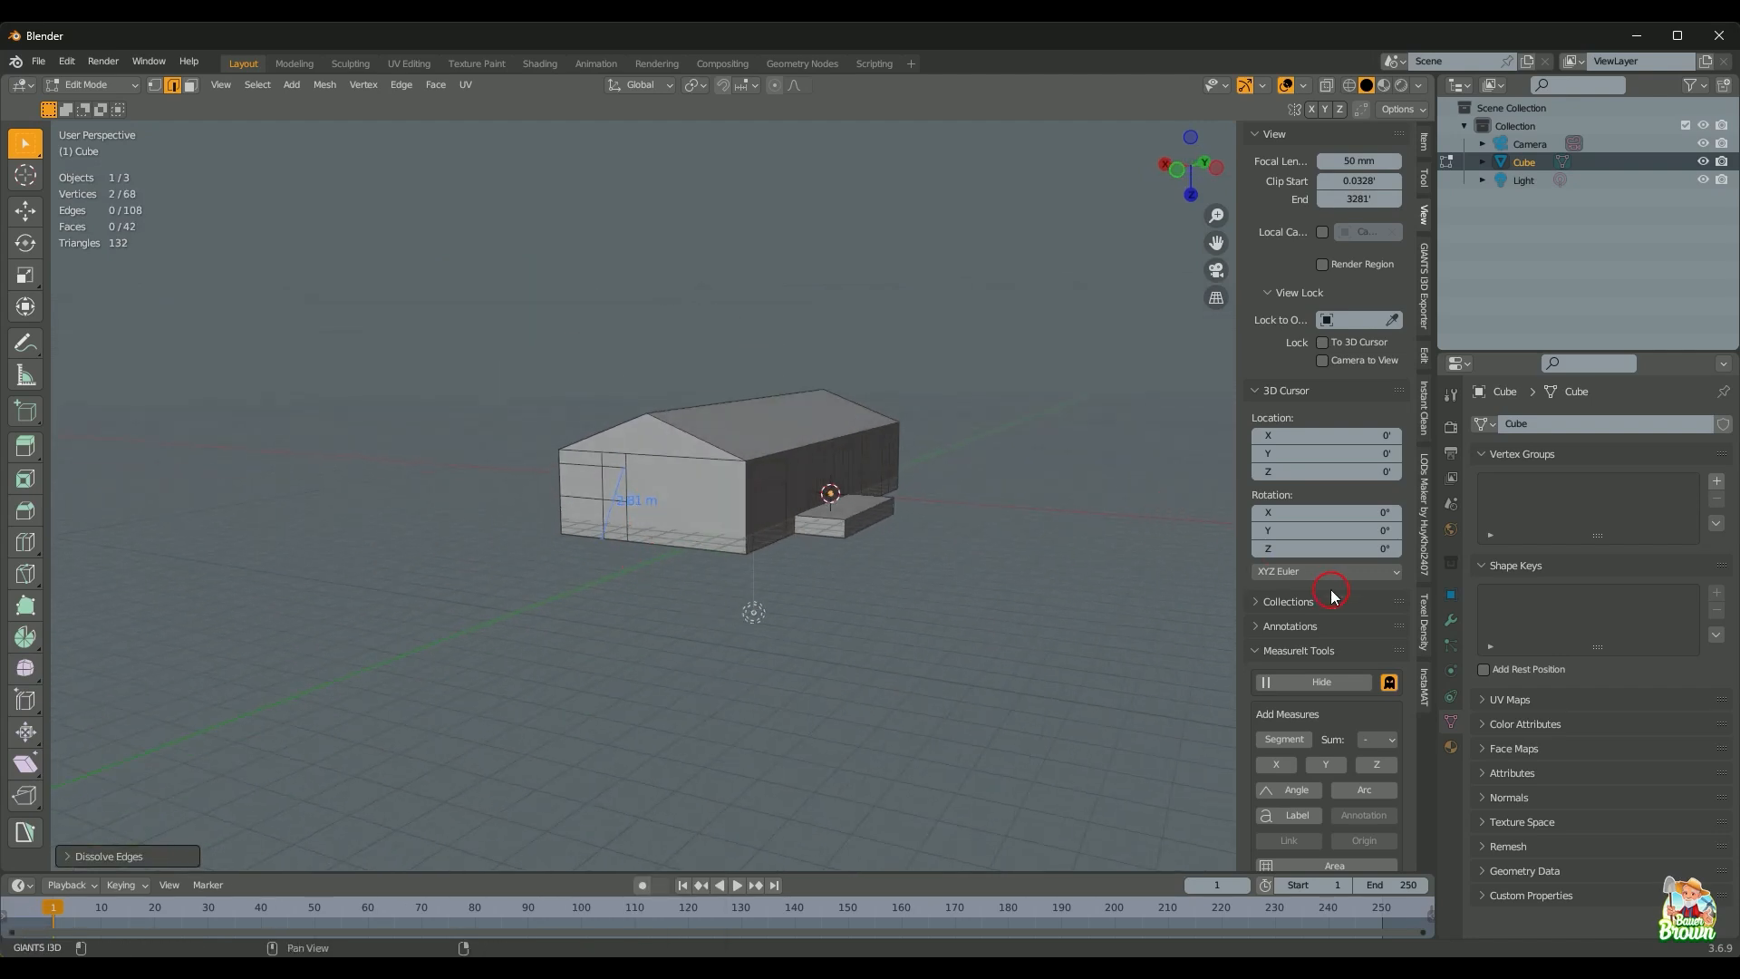
scroll(1332, 607, "down", 4)
scroll(1326, 704, "down", 5)
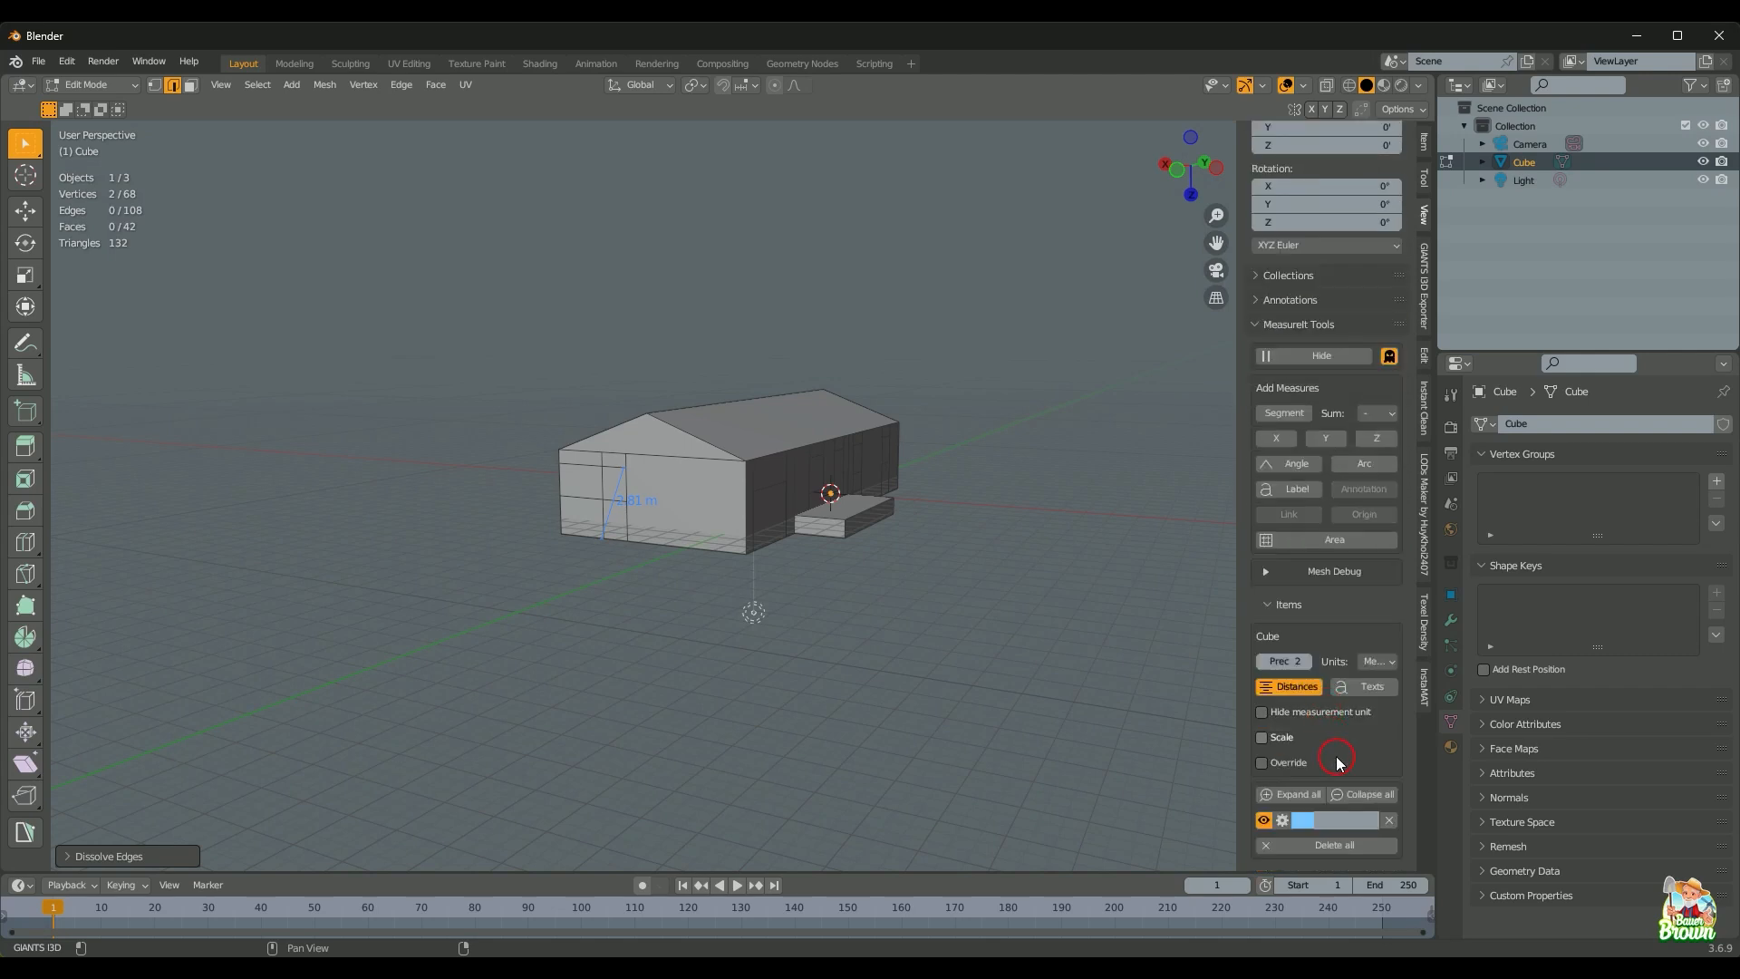
left_click(1387, 821)
left_click(1321, 588)
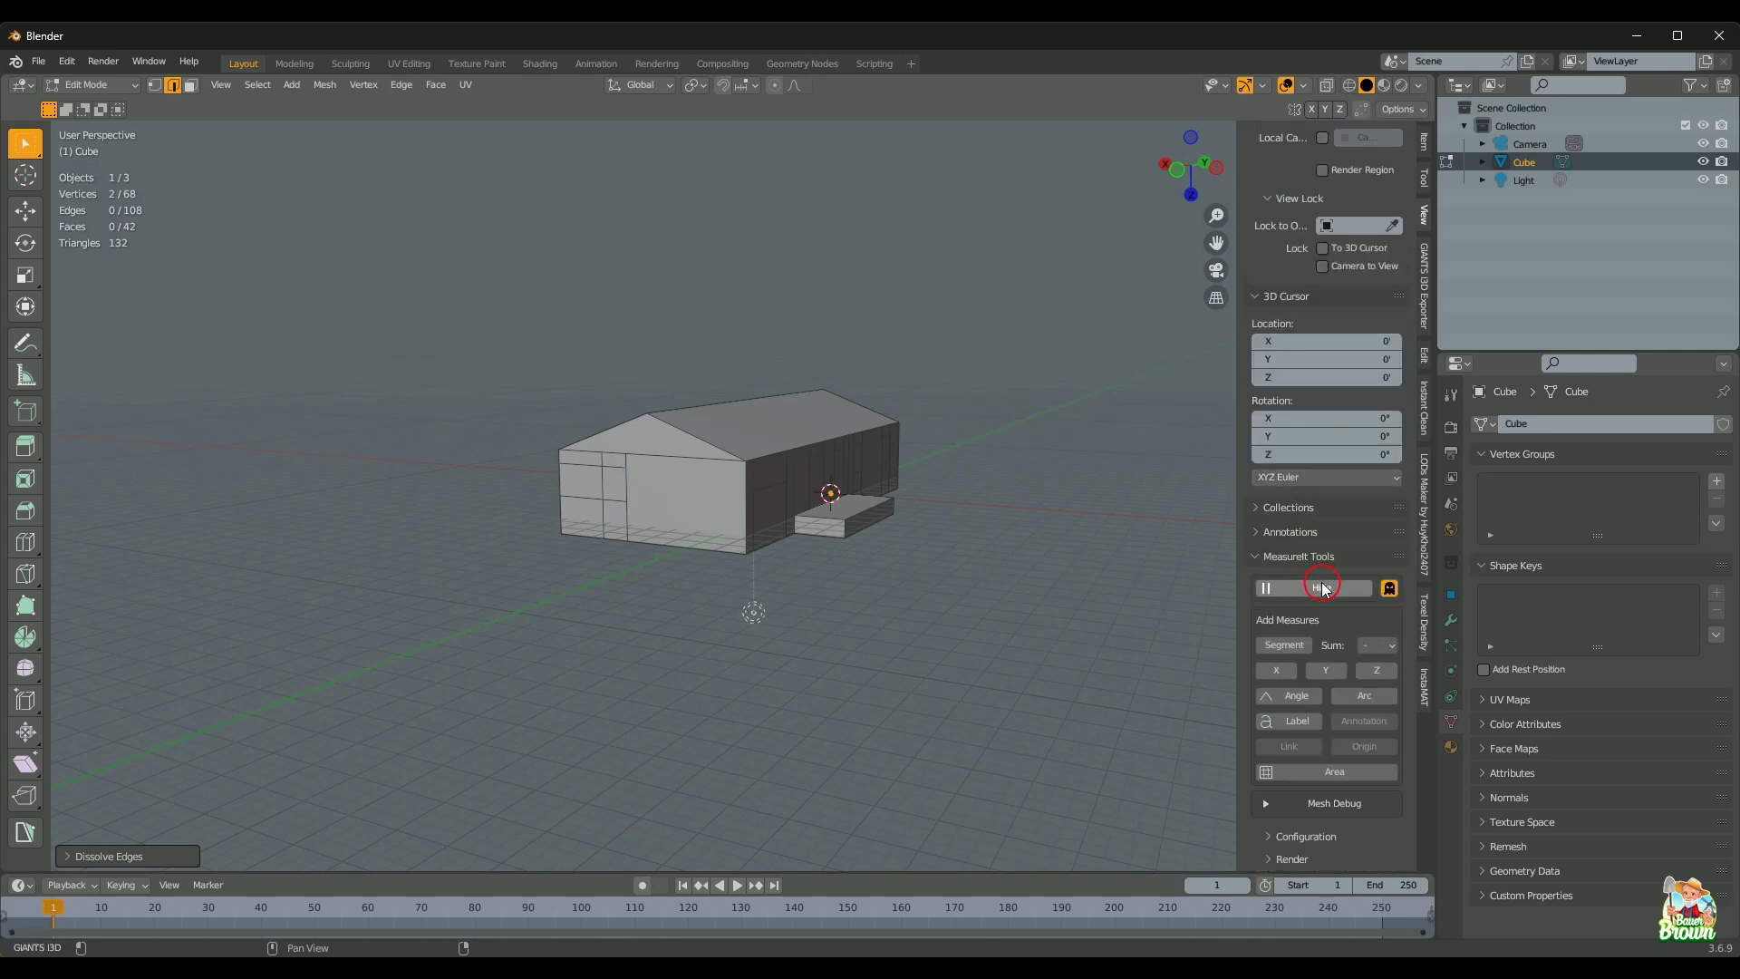
middle_click_drag(936, 610, 649, 626)
scroll(866, 663, "up", 3)
scroll(680, 626, "down", 2)
middle_click_drag(862, 653, 901, 482)
scroll(921, 609, "down", 3)
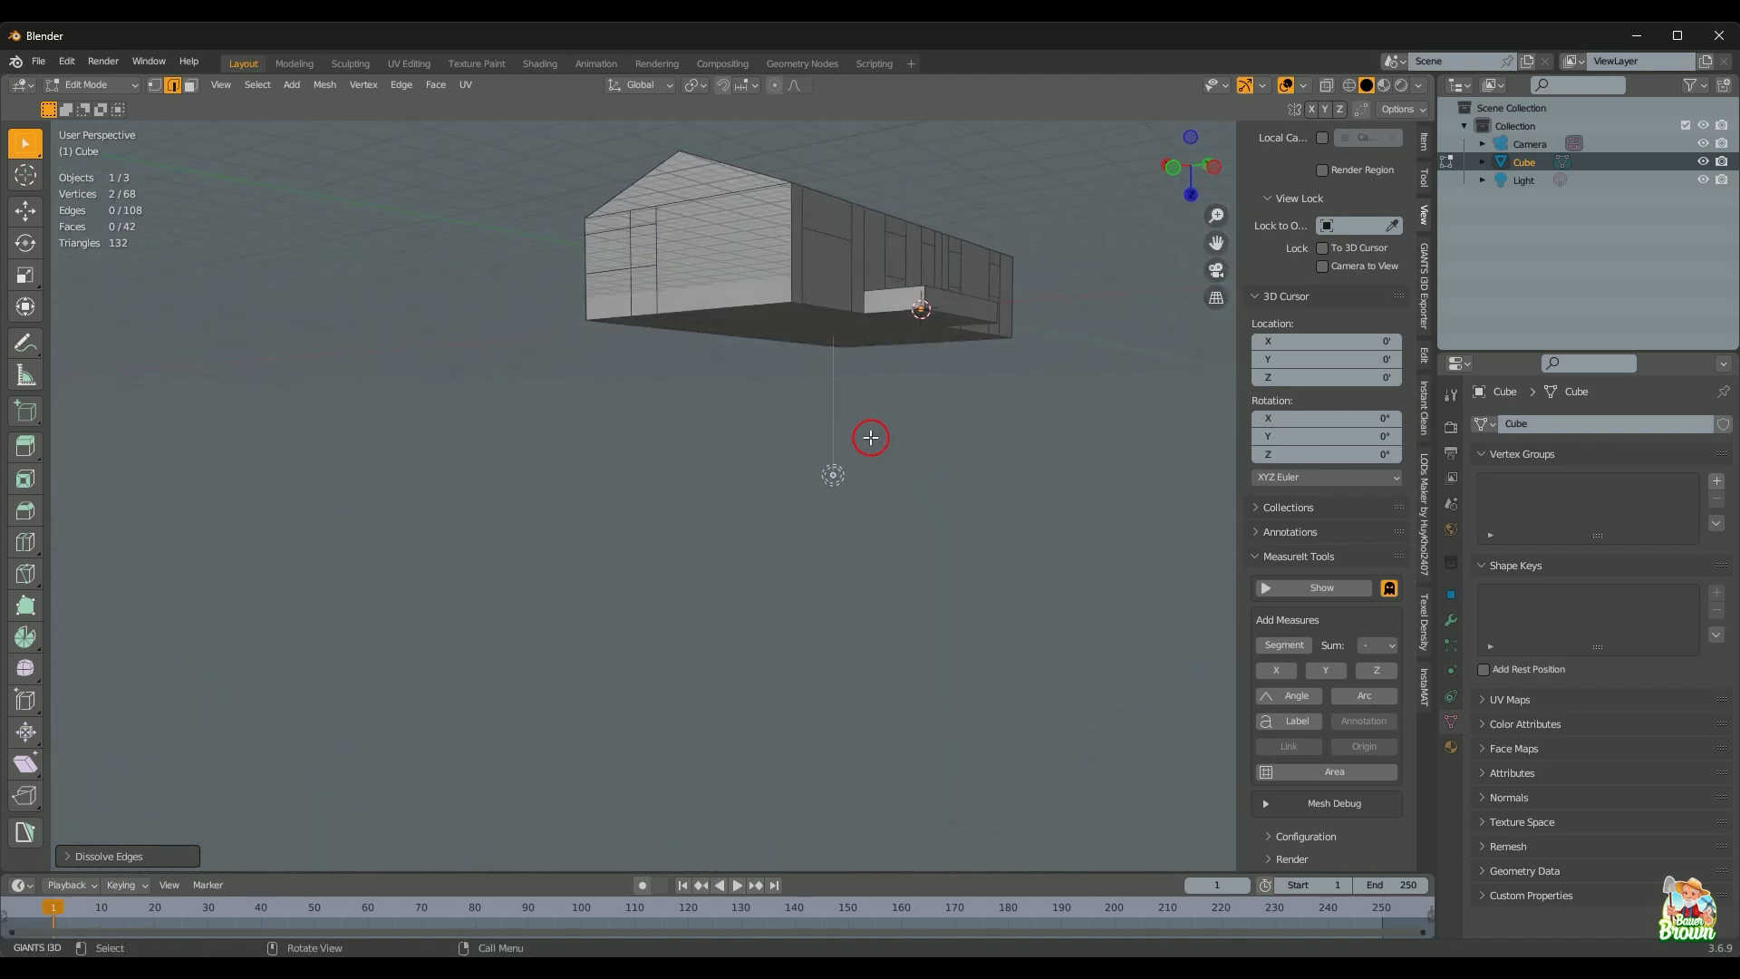
scroll(870, 438, "down", 2)
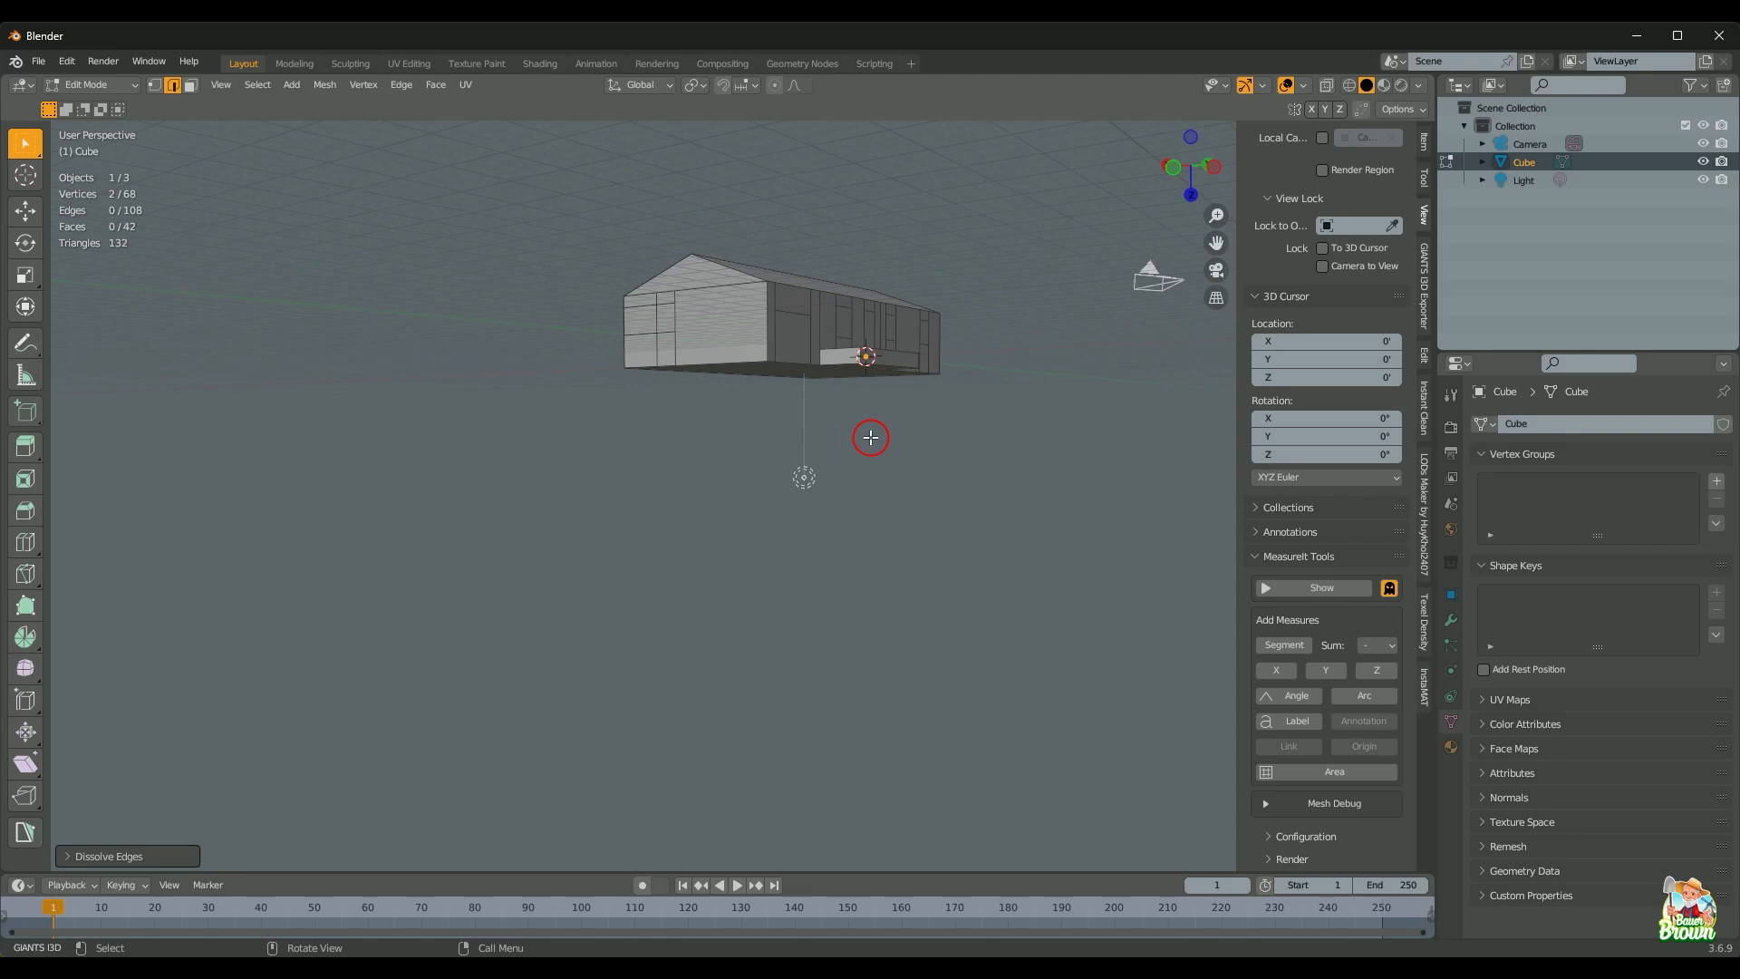
key("KP_0")
scroll(868, 424, "up", 3)
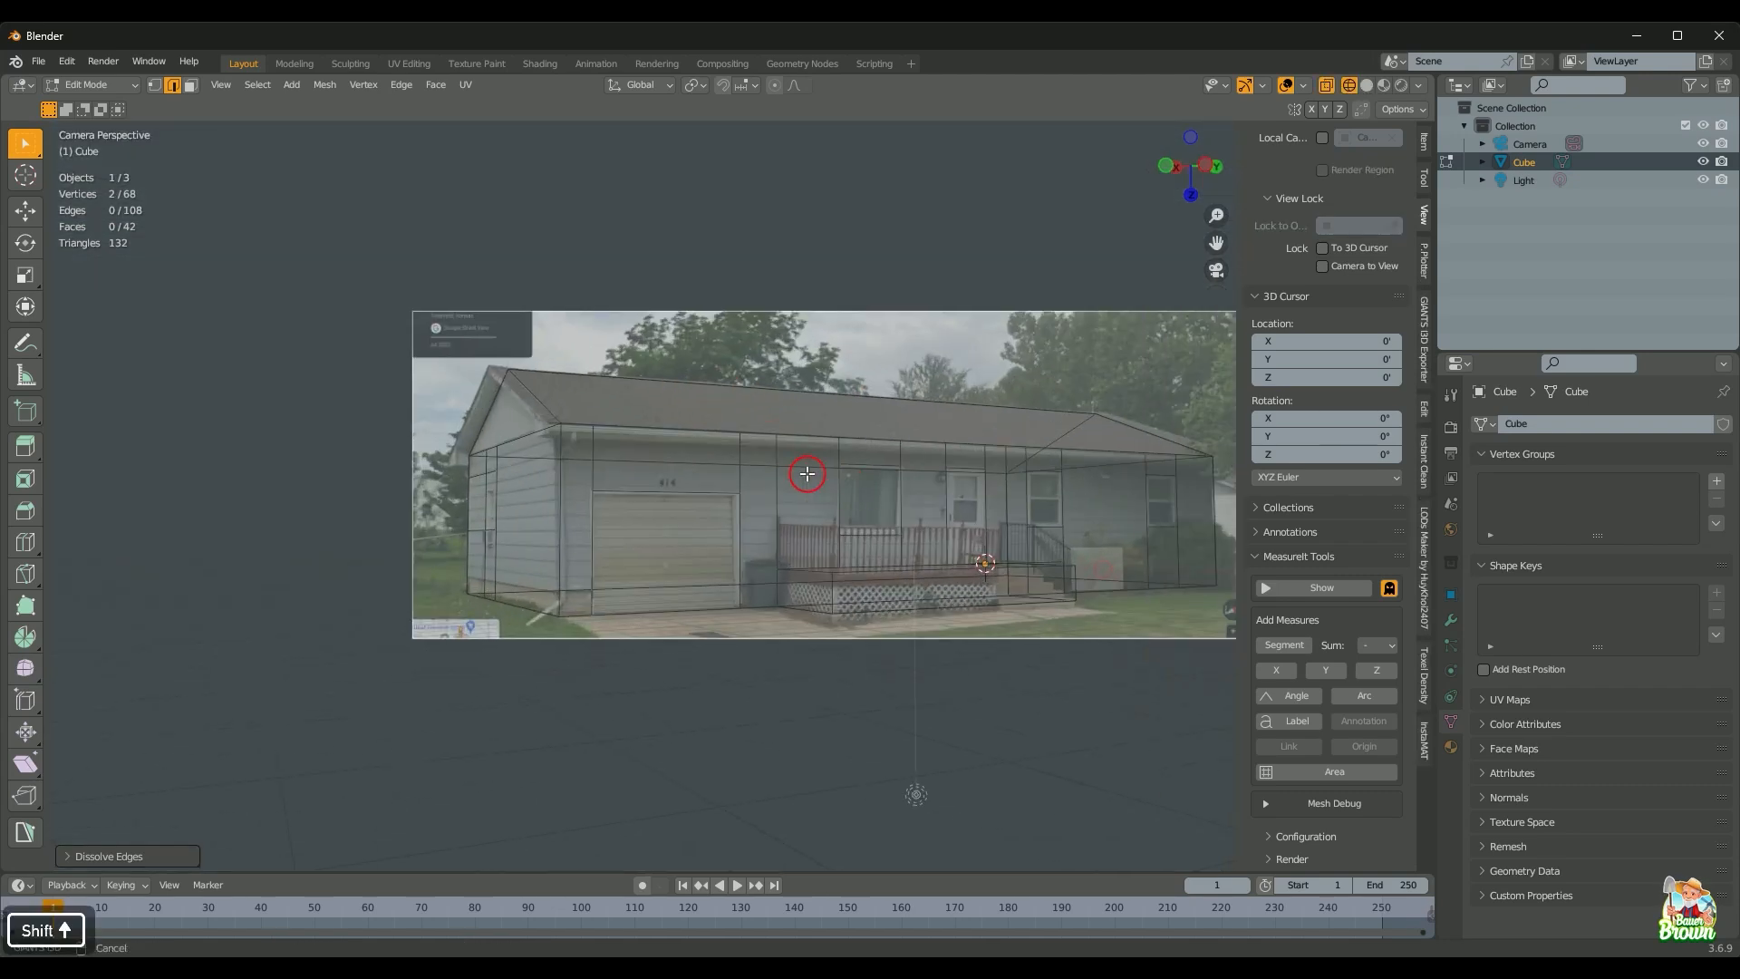
Step: Centre the house photo in the camera view, then switch to the Brave Street View window
middle_click_drag(807, 466, 608, 414, "shift")
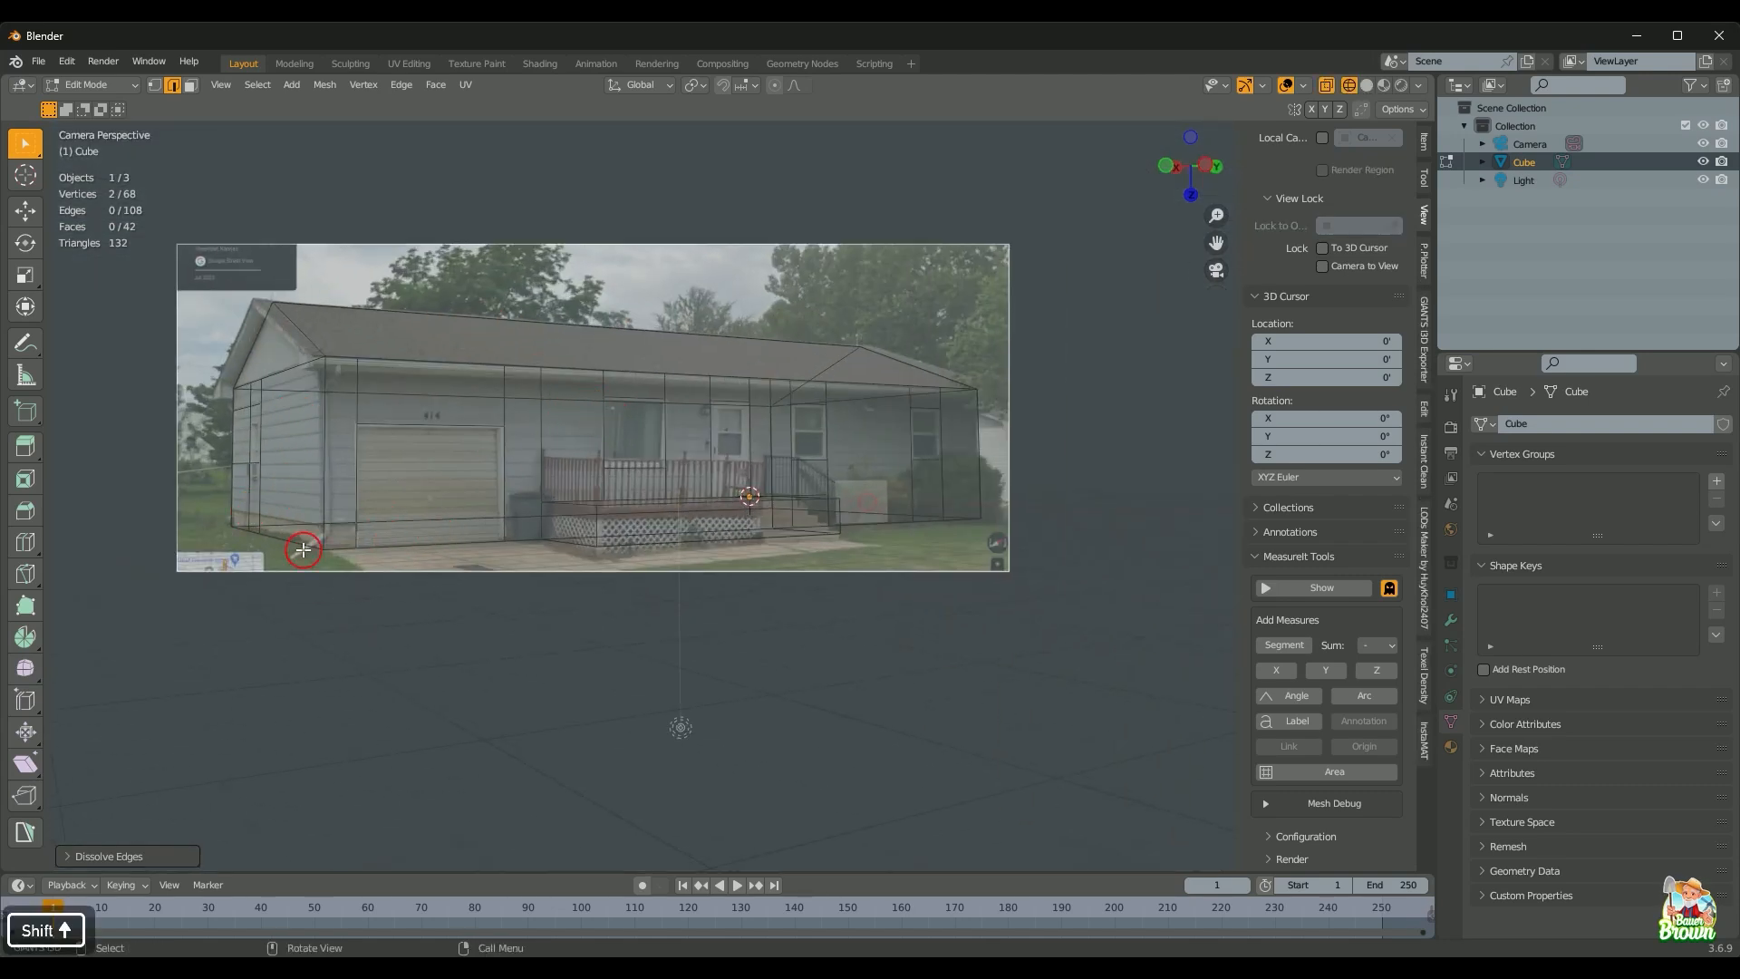
middle_click_drag(732, 471, 720, 506, "shift")
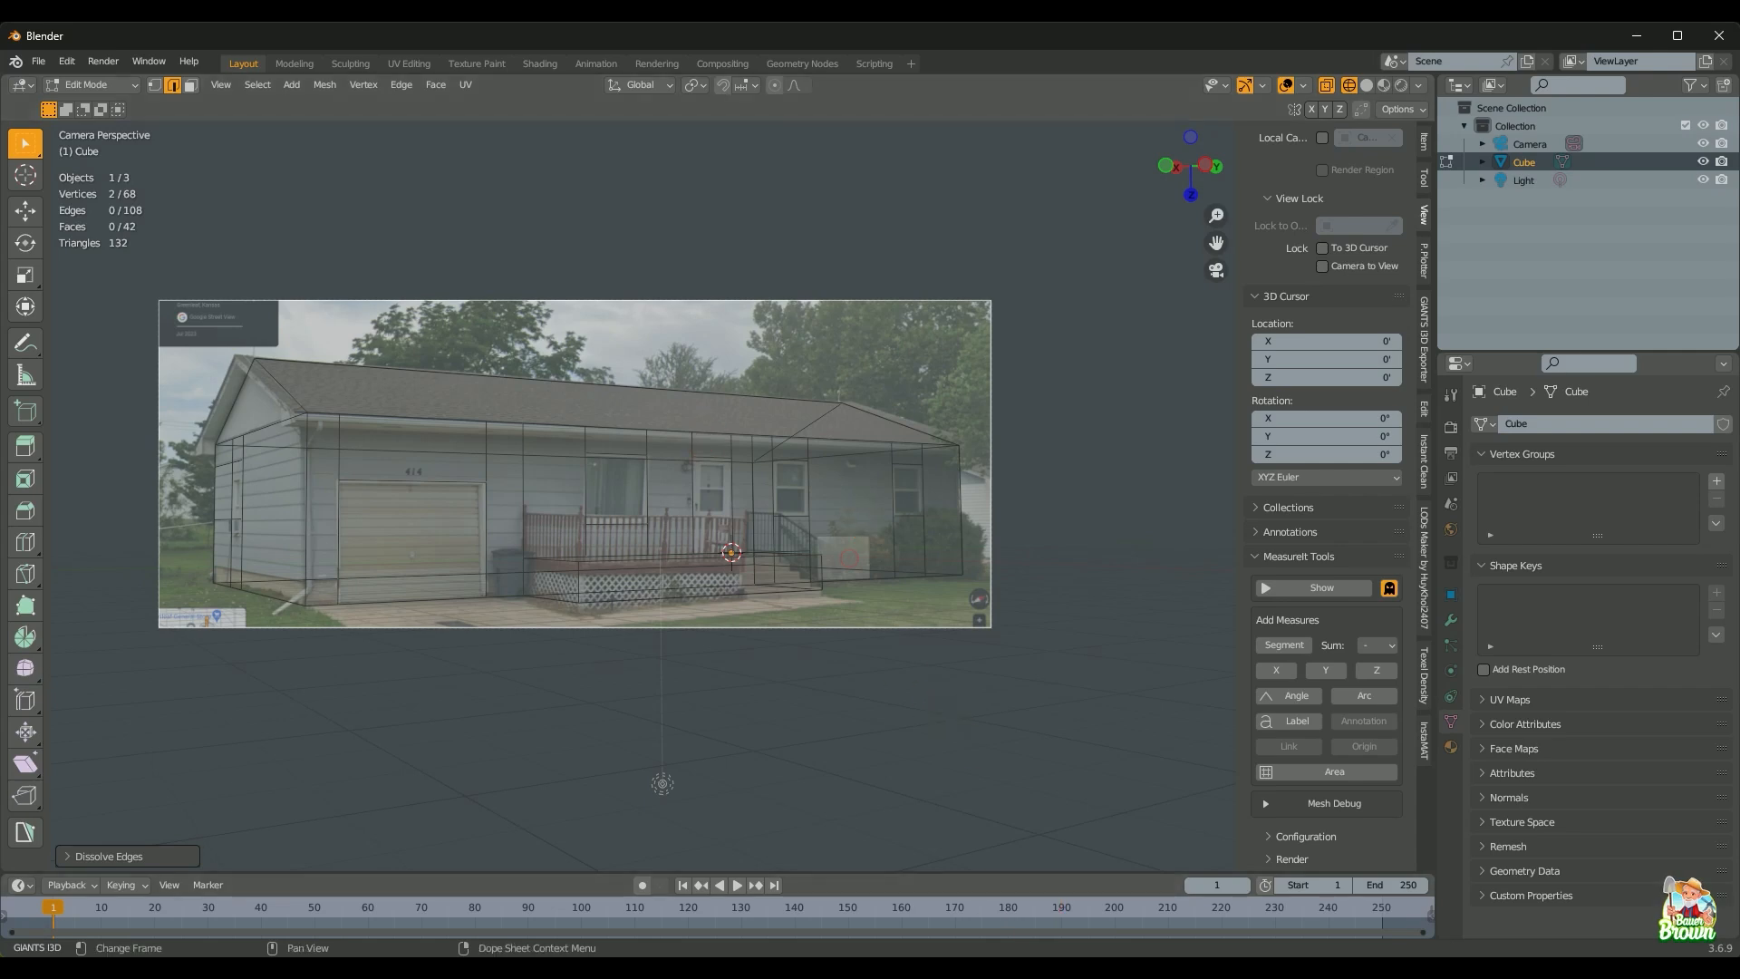
mouse_move(891, 969)
left_click(893, 893)
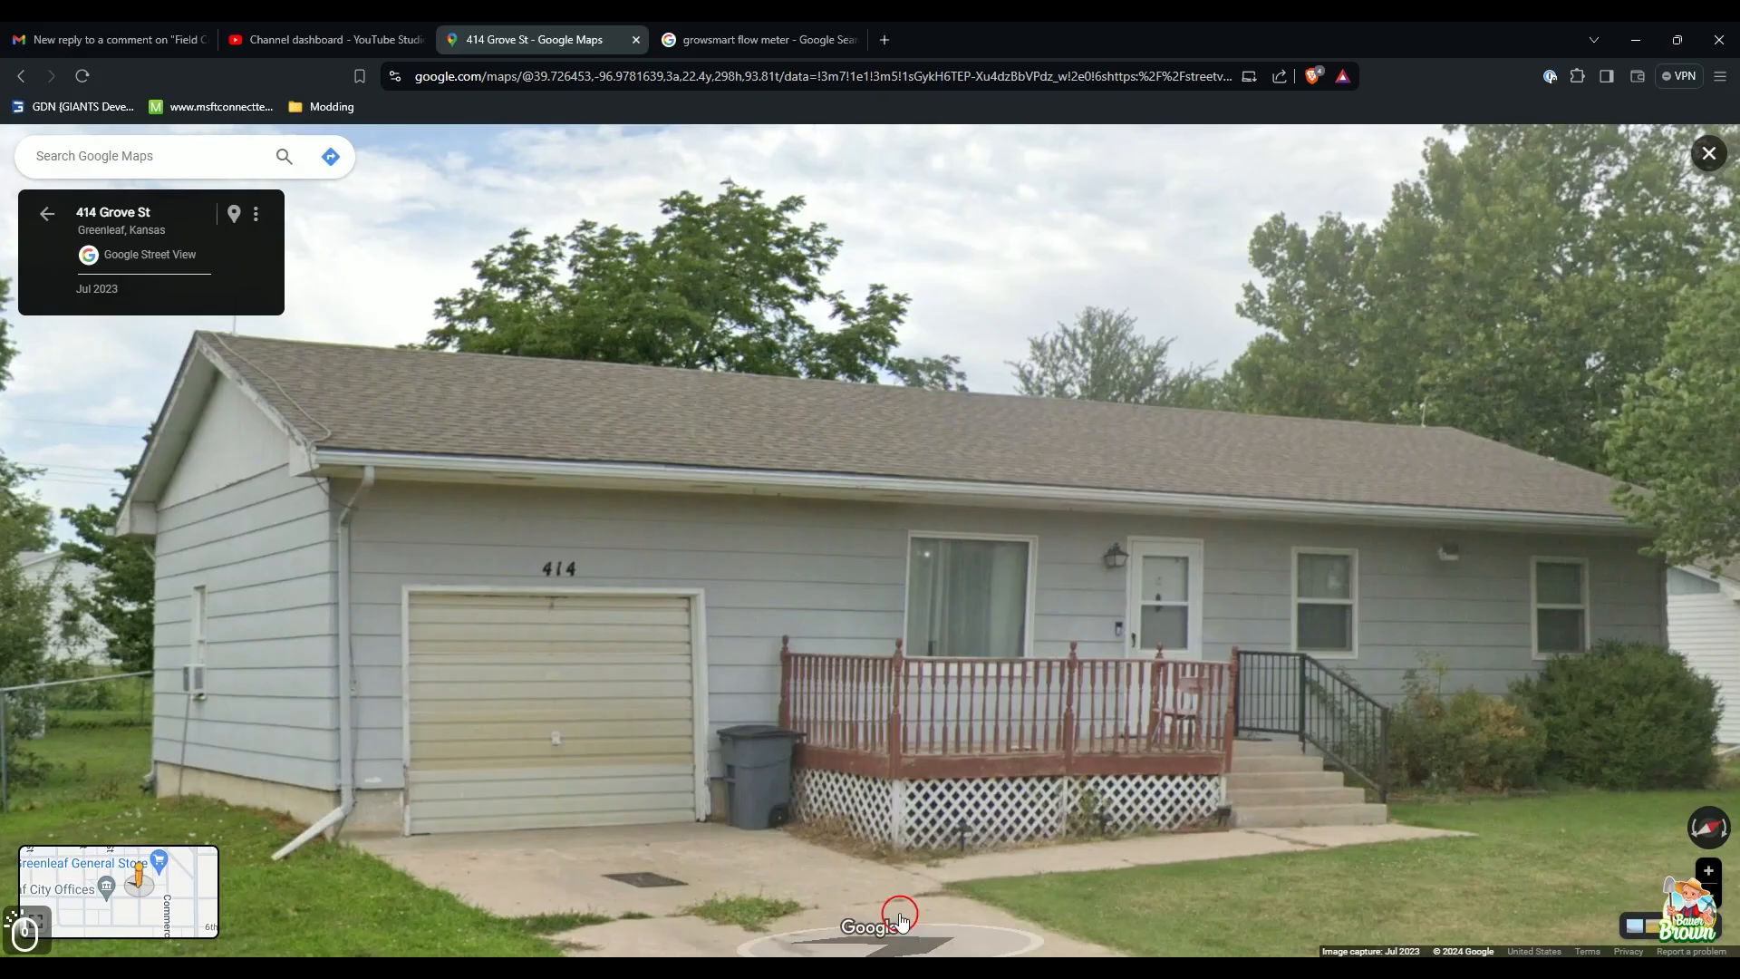
Step: Step down the street, exit to the satellite map, and drop a pin on 5th St
left_click(765, 655)
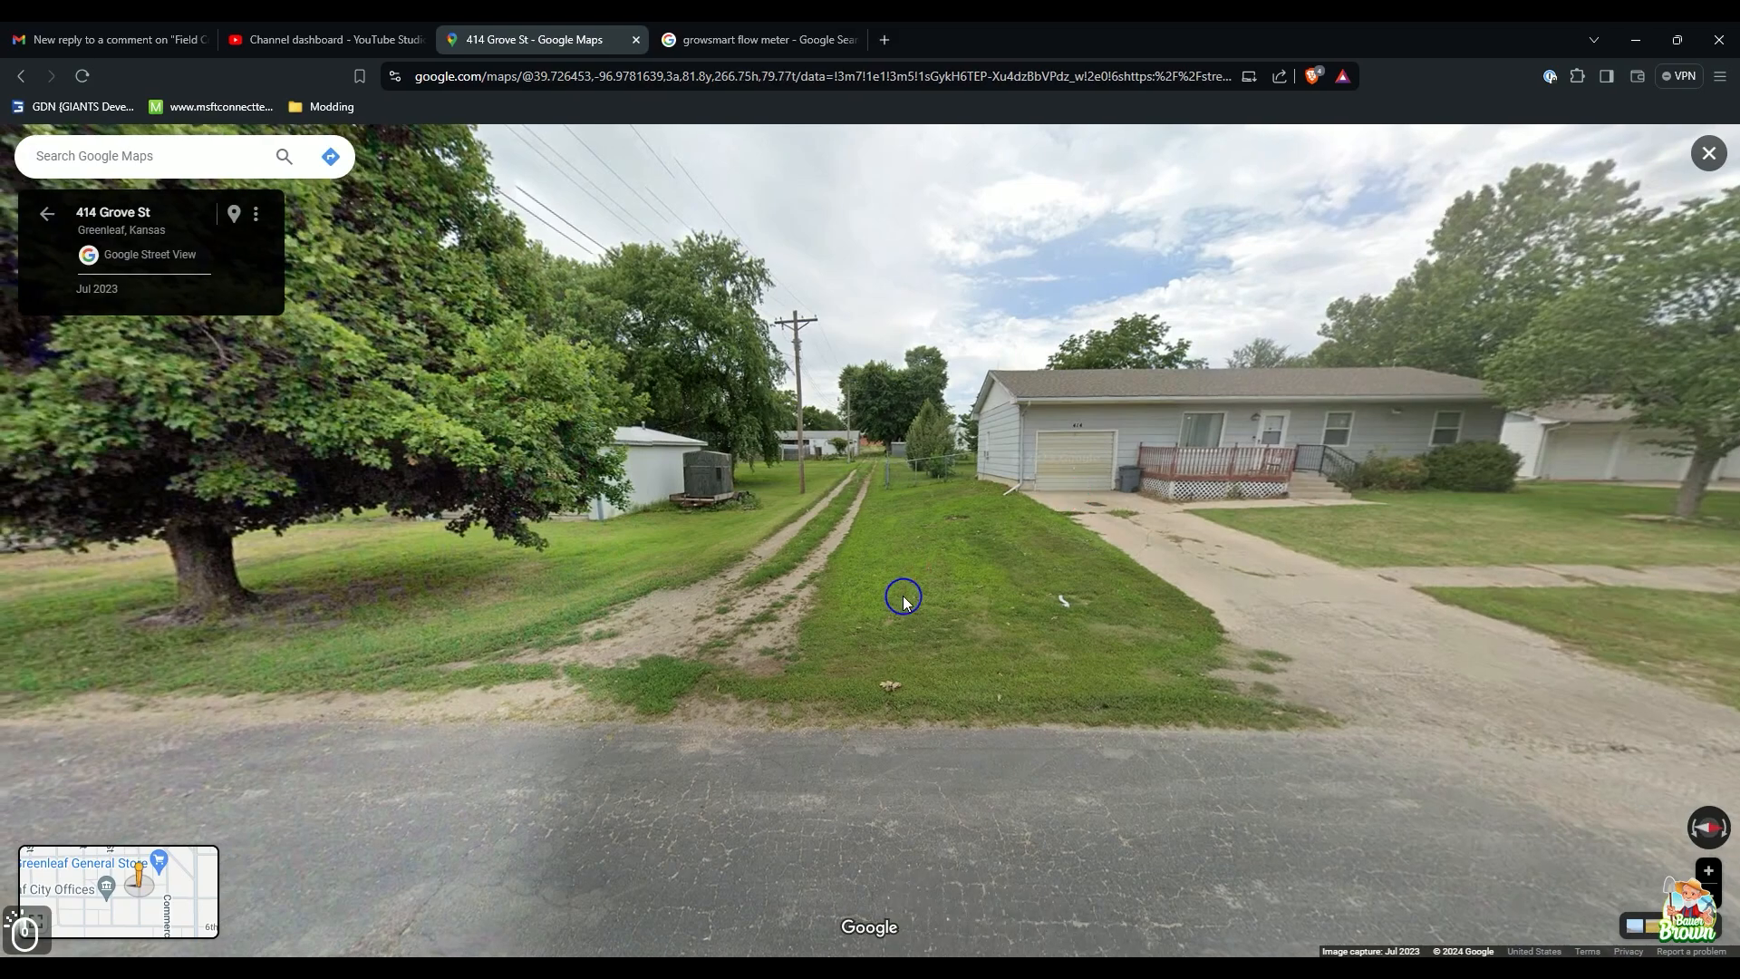
left_click_drag(905, 595, 1209, 637)
key("Escape")
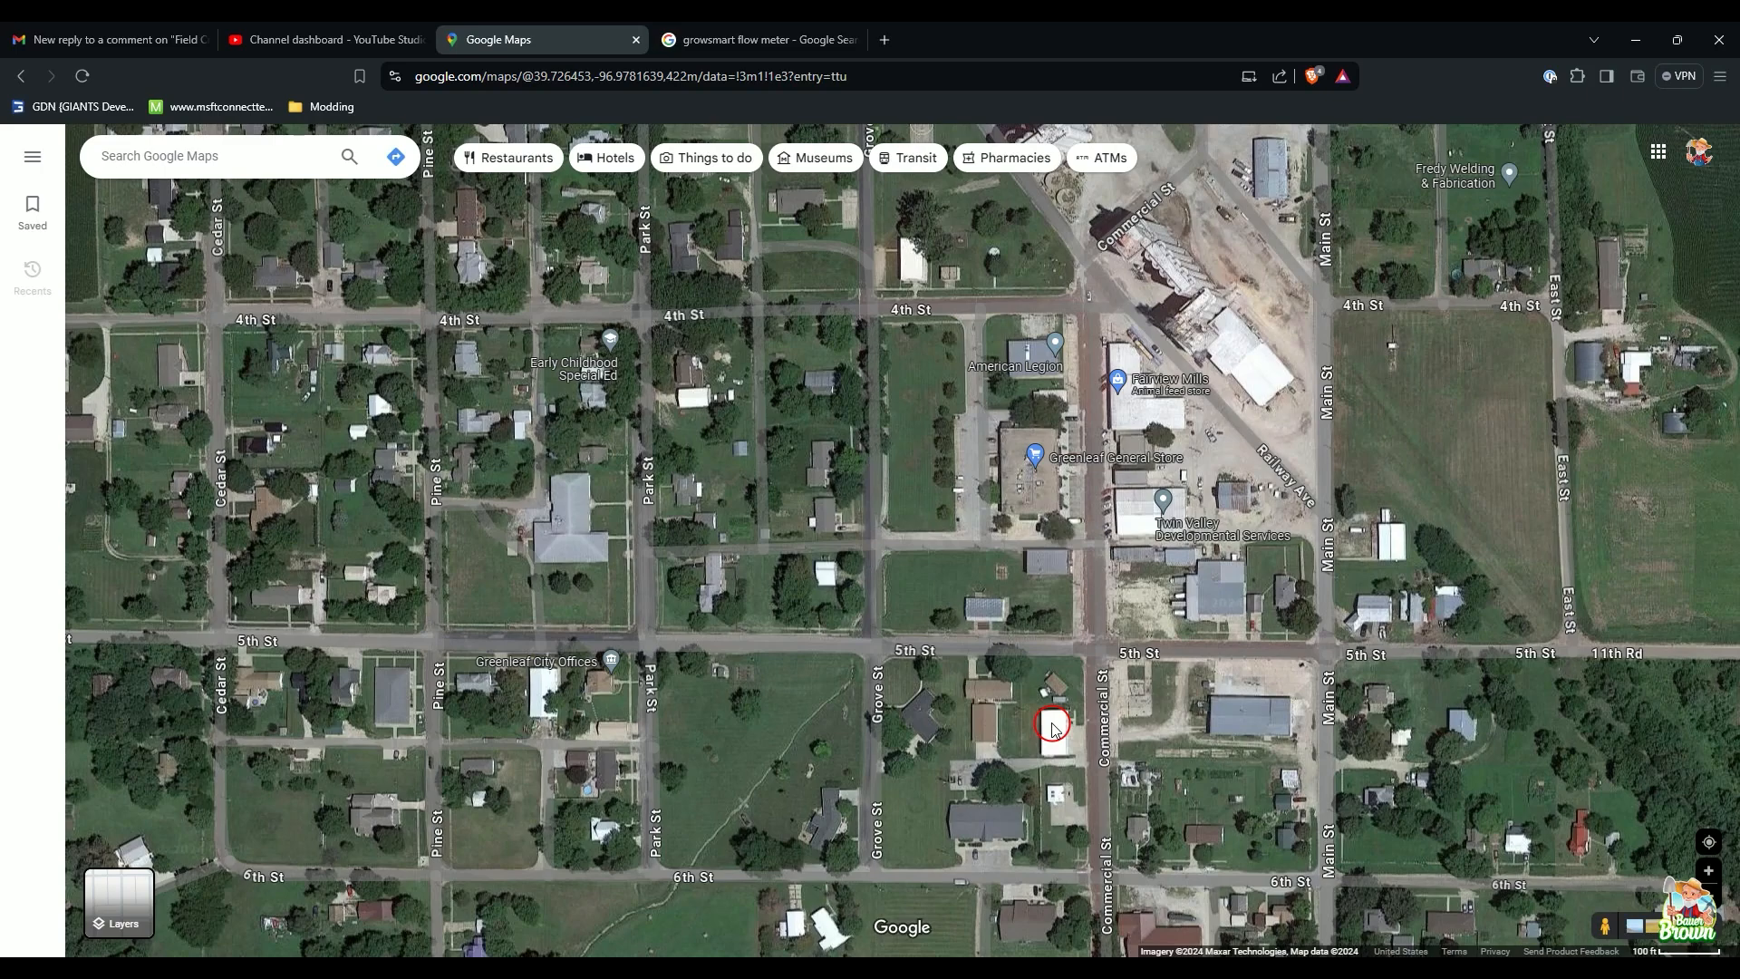
scroll(1044, 707, "up", 4)
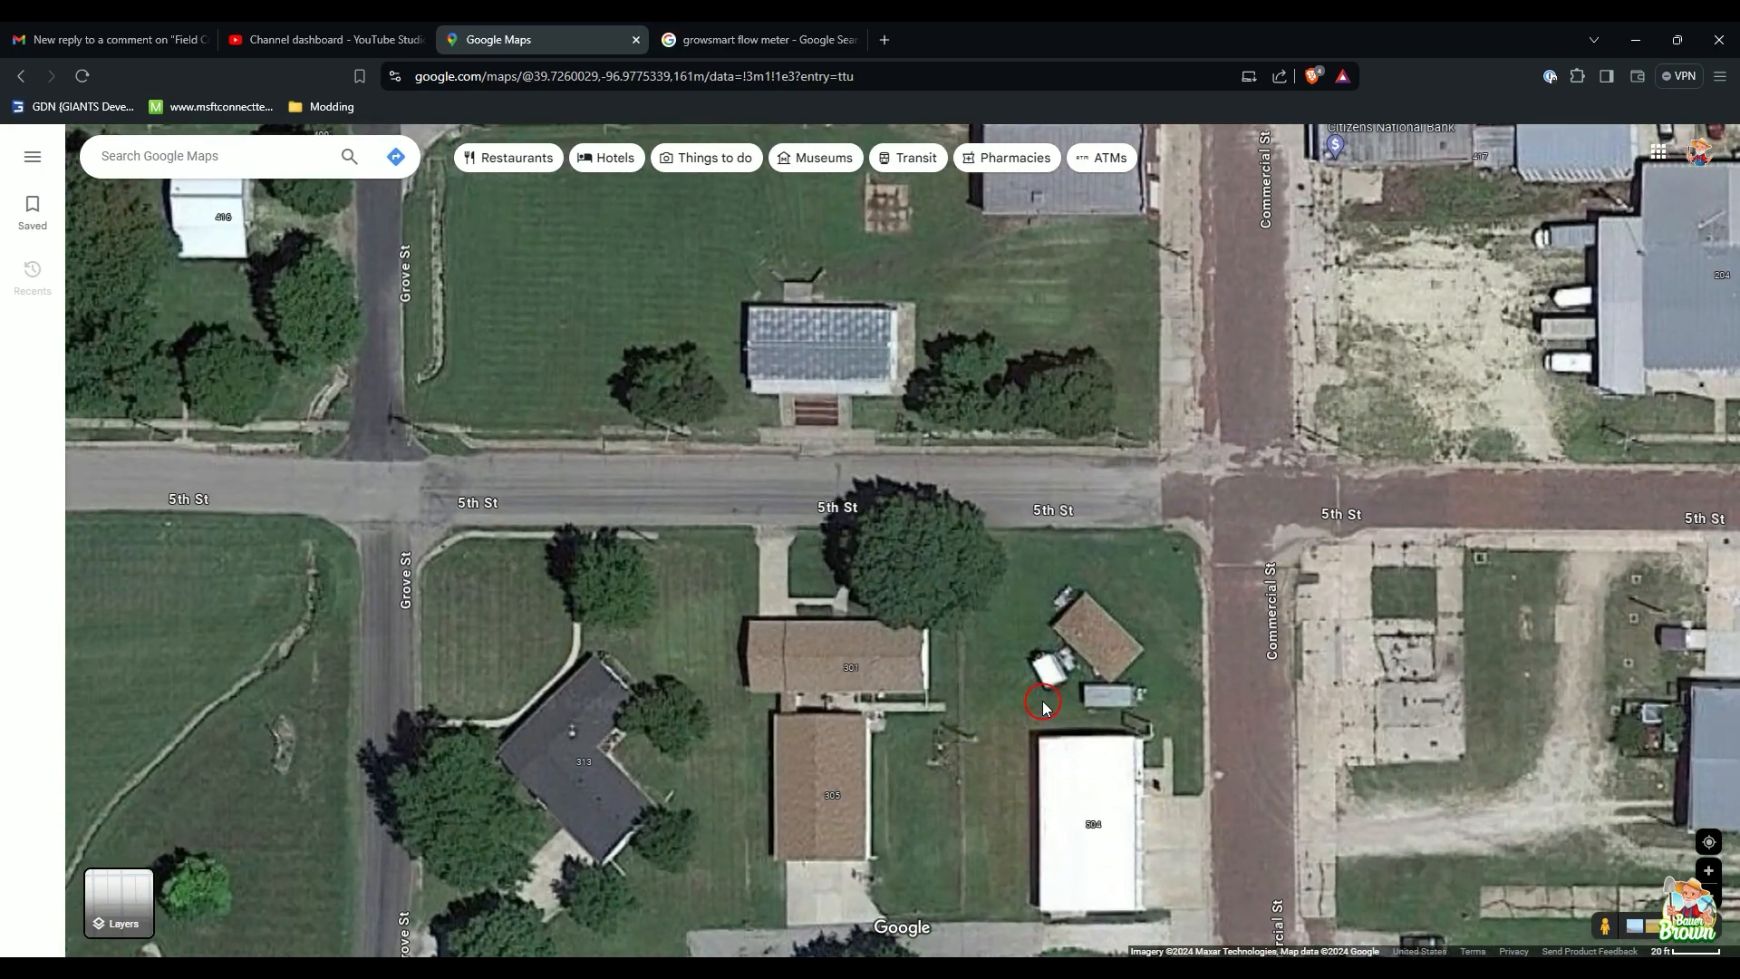
scroll(1202, 515, "down", 4)
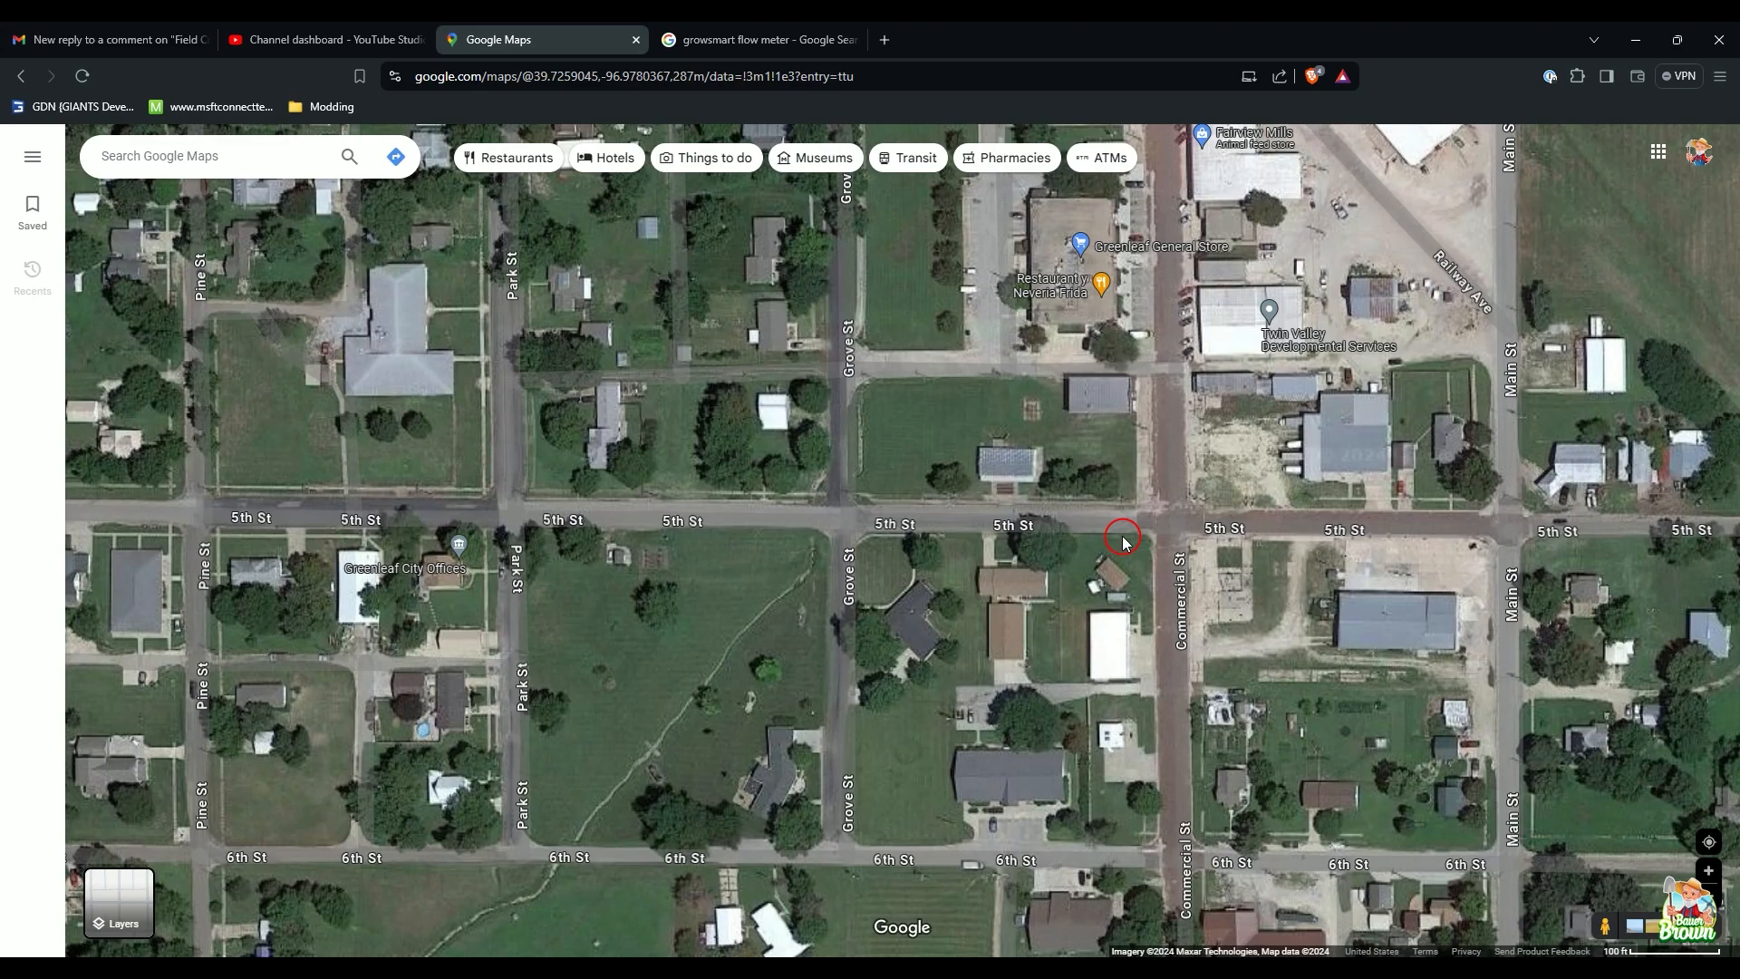
left_click_drag(1170, 526, 1242, 662)
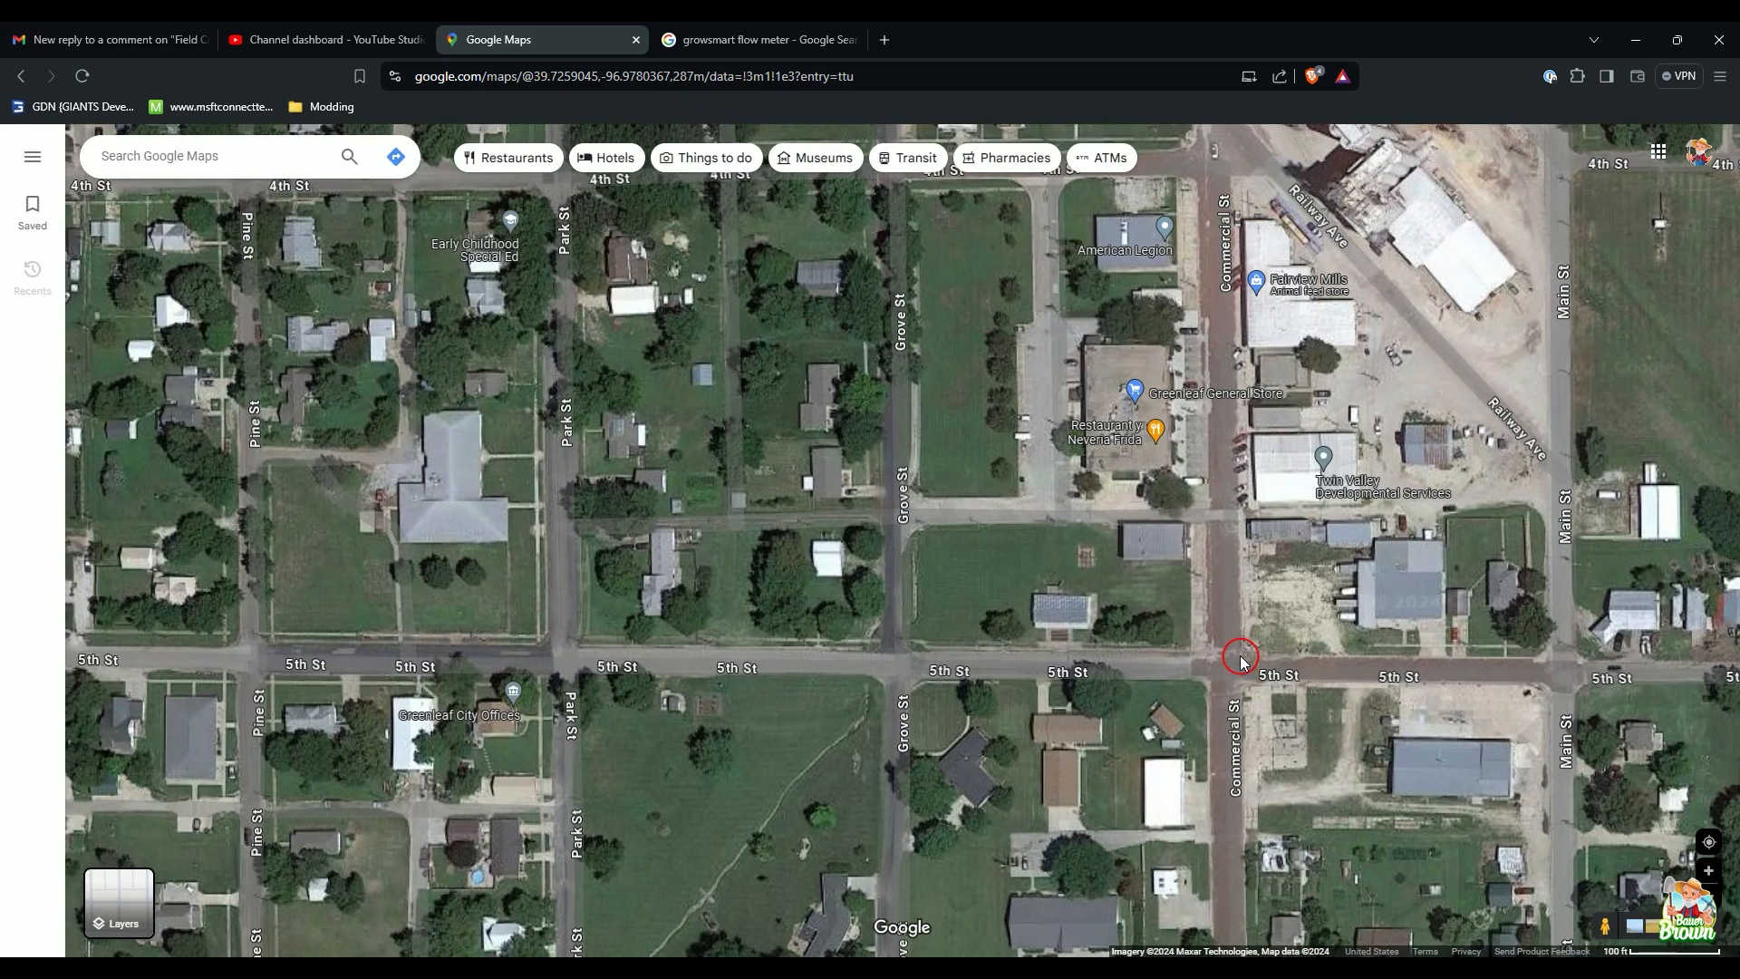
left_click(1127, 664)
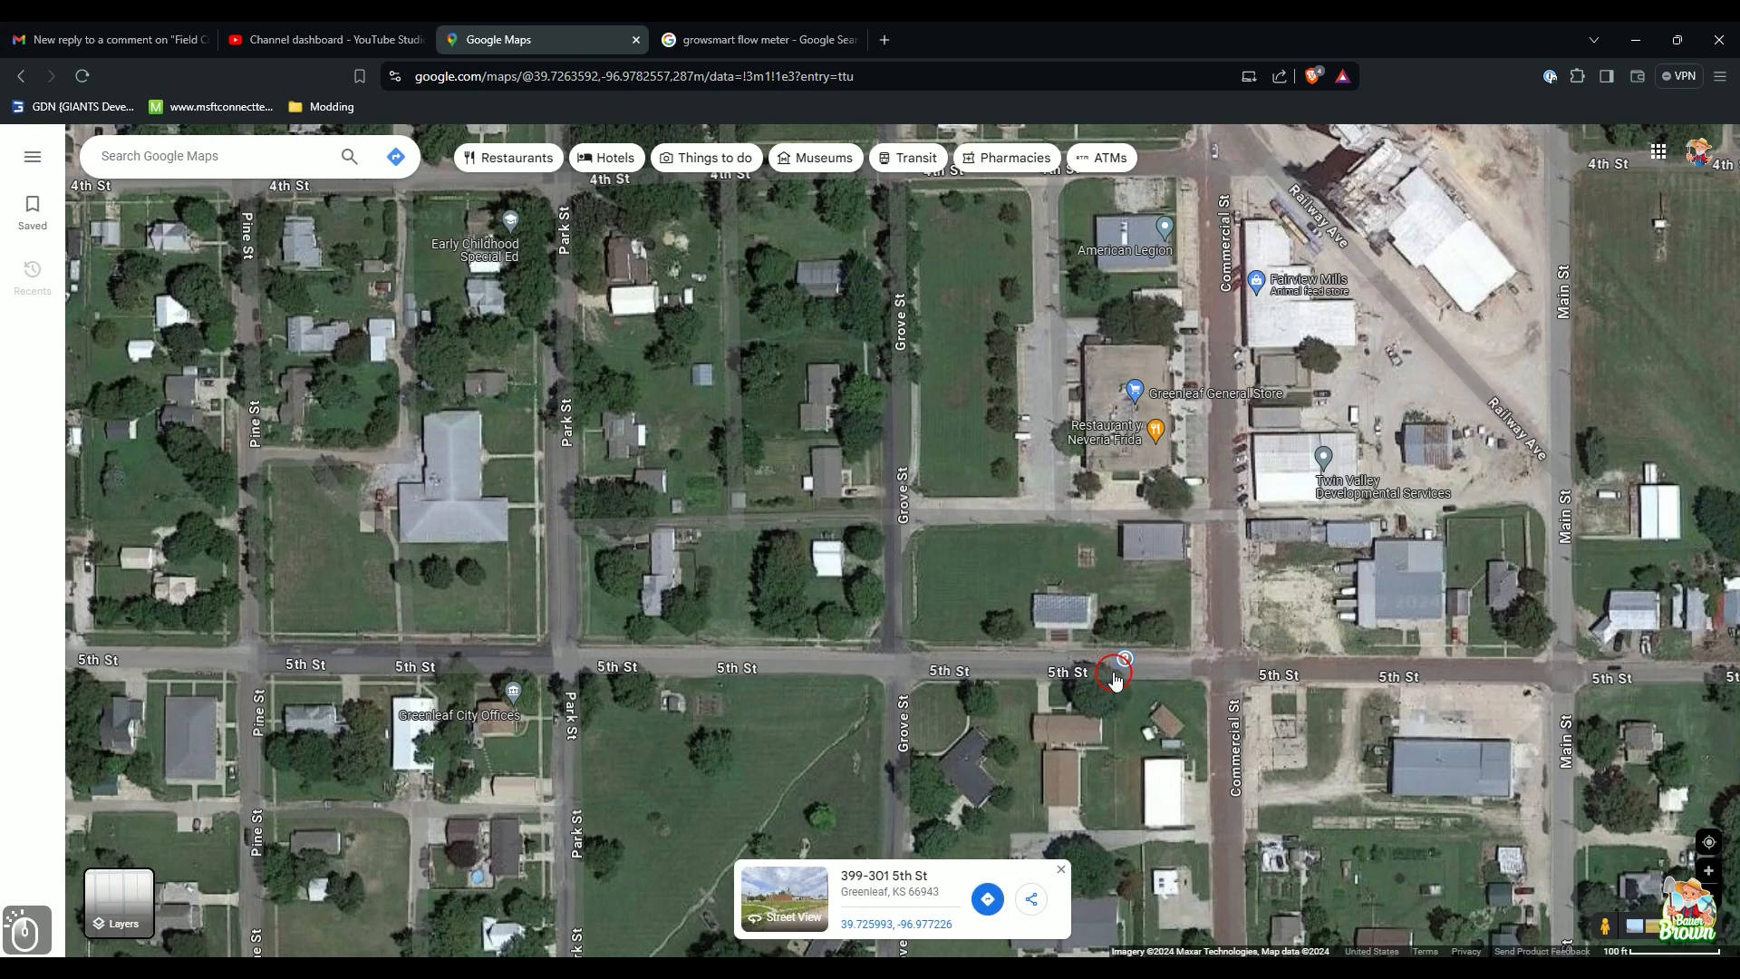
Step: Open Street View at the 5th St pin and turn toward the grassy side yard's large tree
left_click(802, 895)
left_click_drag(832, 737, 1154, 677)
scroll(897, 607, "up", 3)
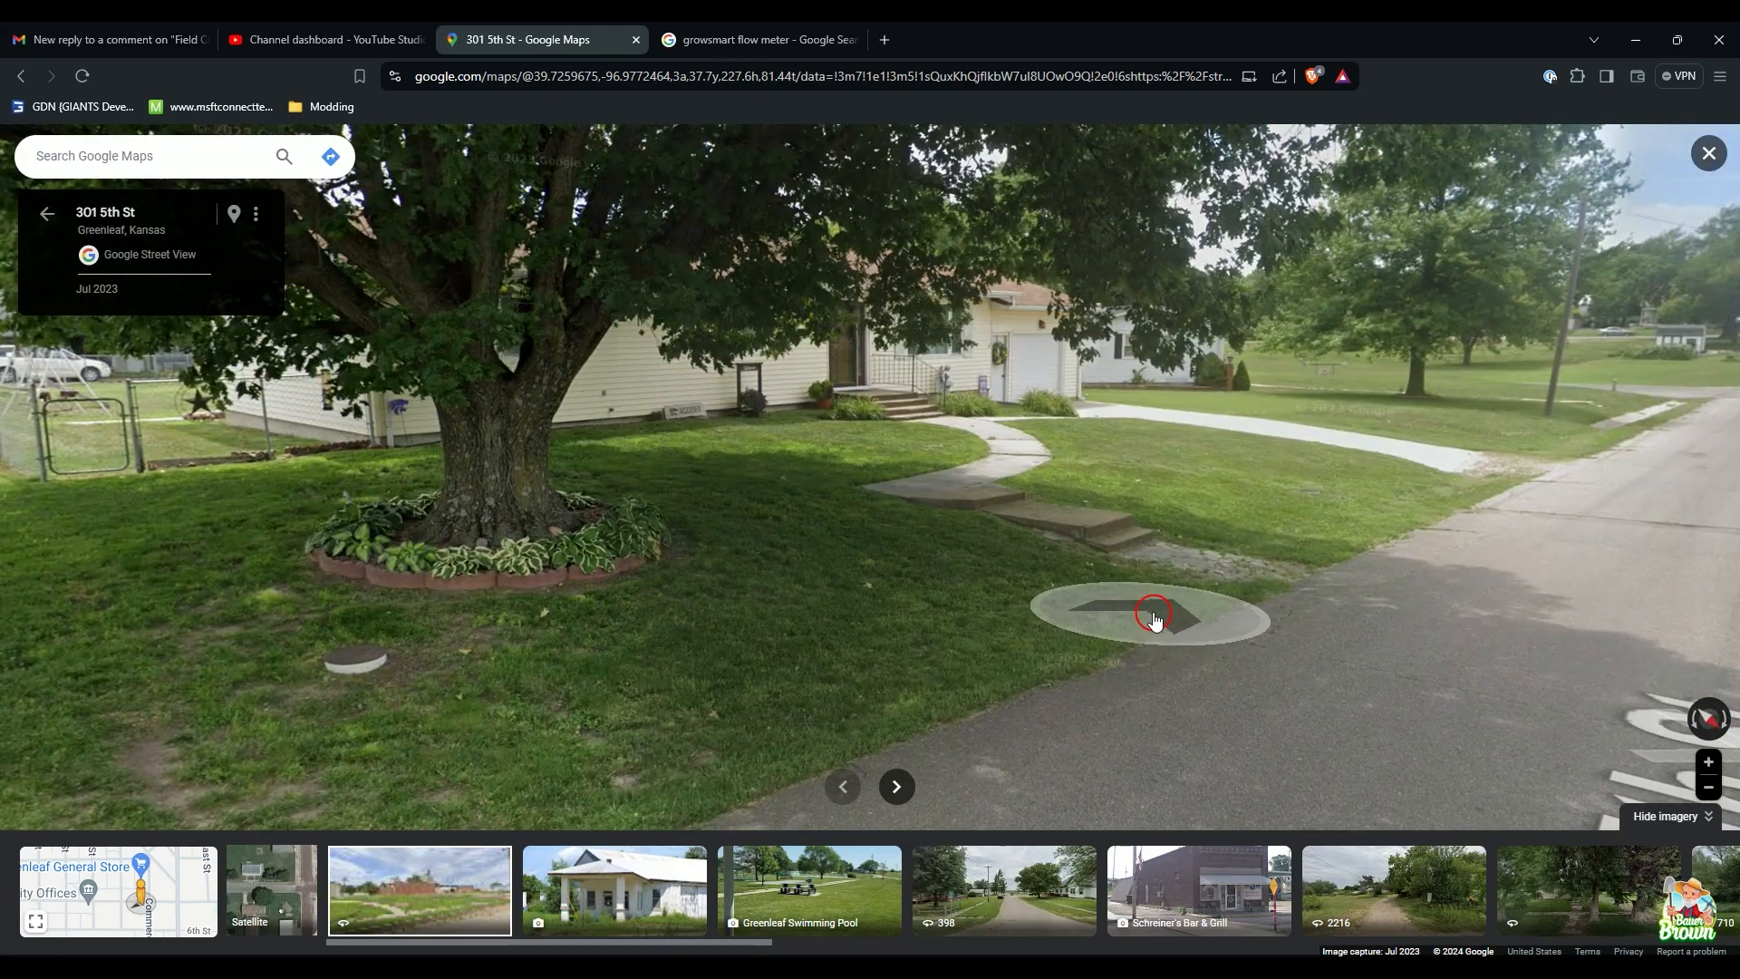
left_click_drag(1154, 619, 798, 661)
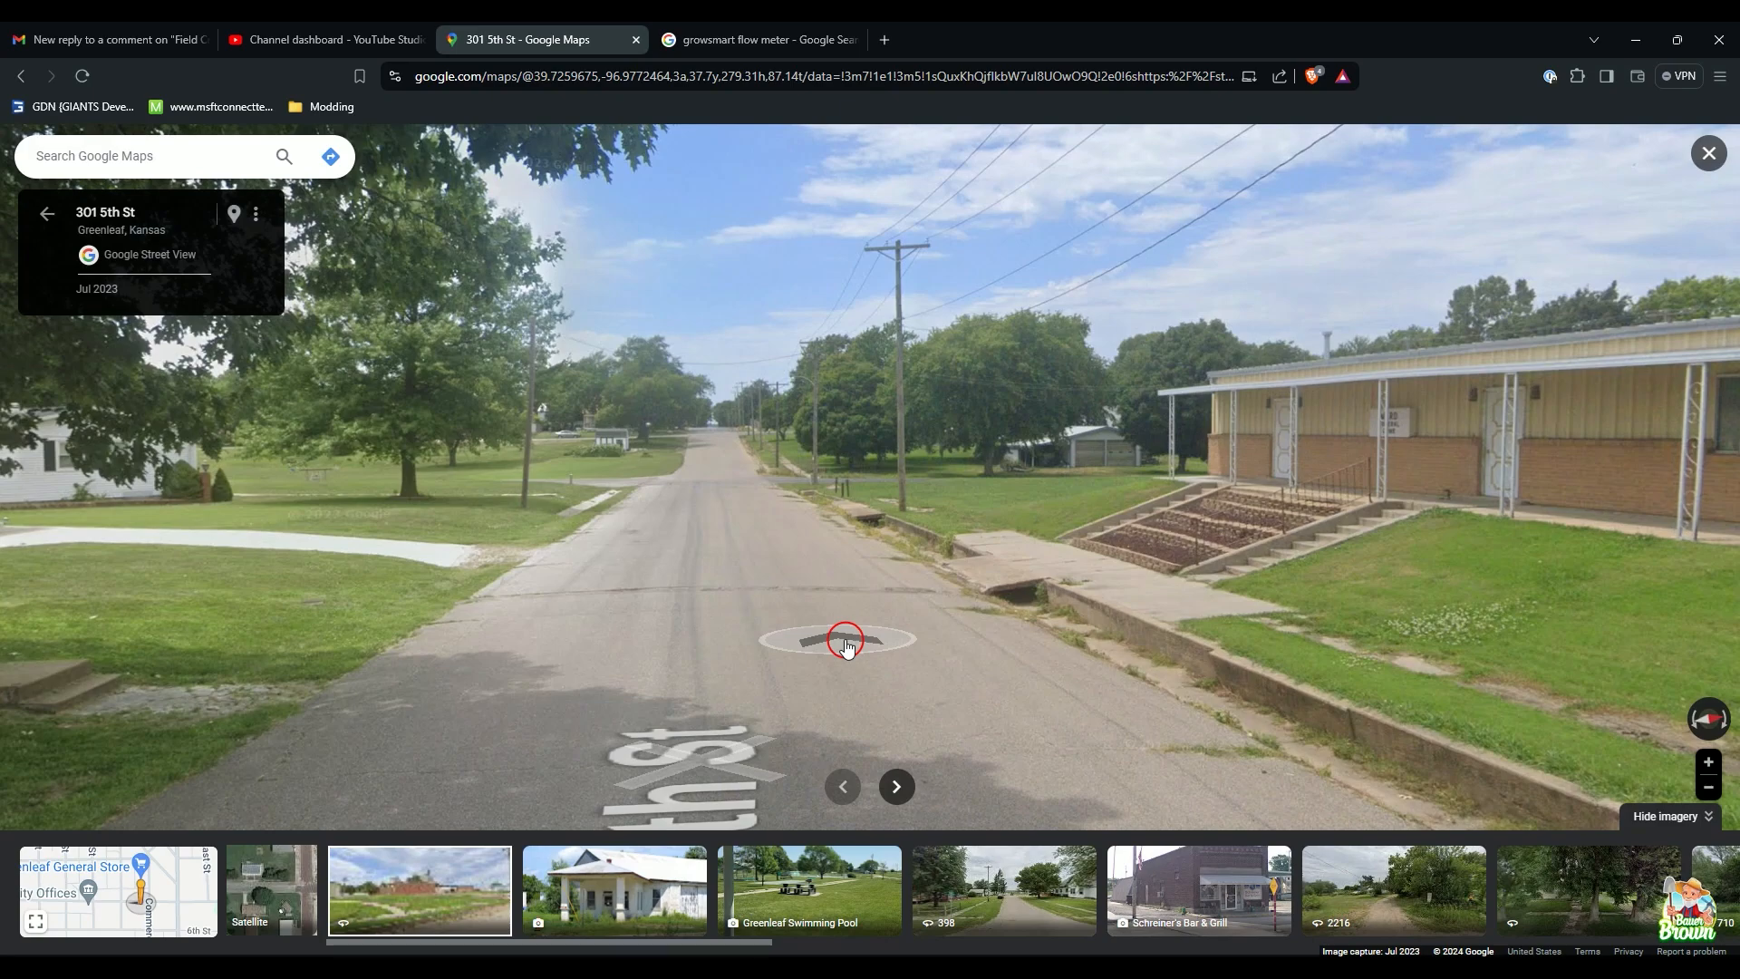
left_click_drag(845, 644, 1239, 625)
left_click_drag(964, 590, 1418, 552)
left_click_drag(1333, 494, 1292, 589)
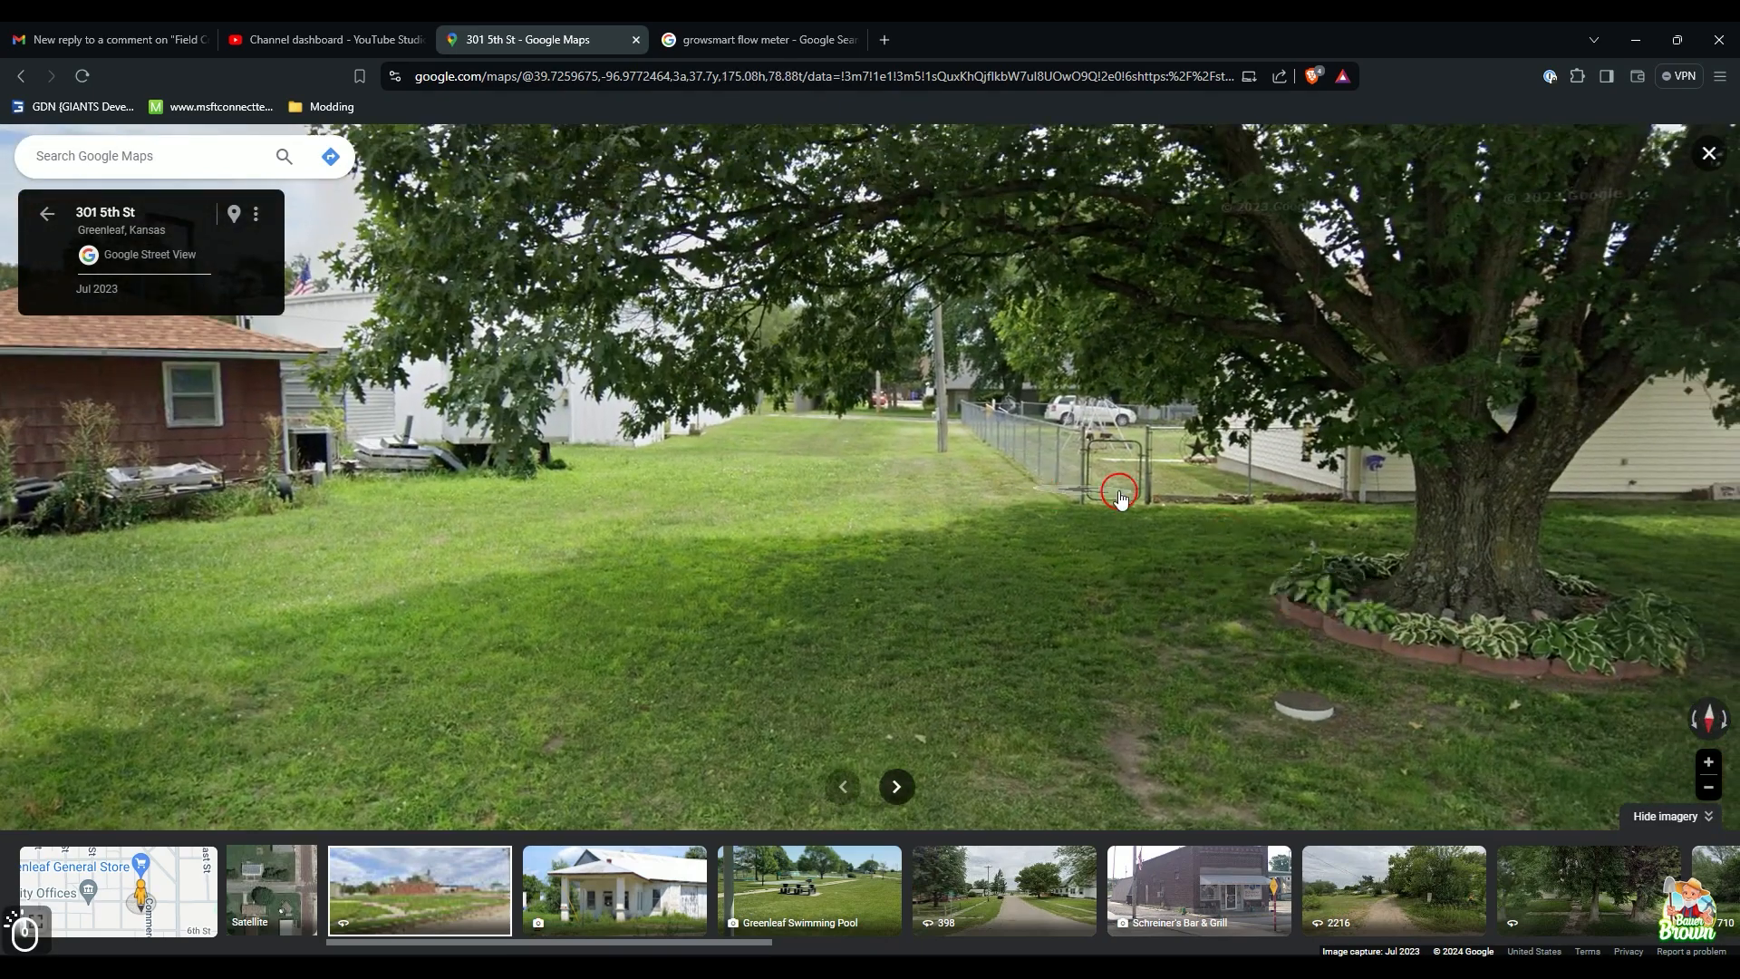
left_click(1145, 535)
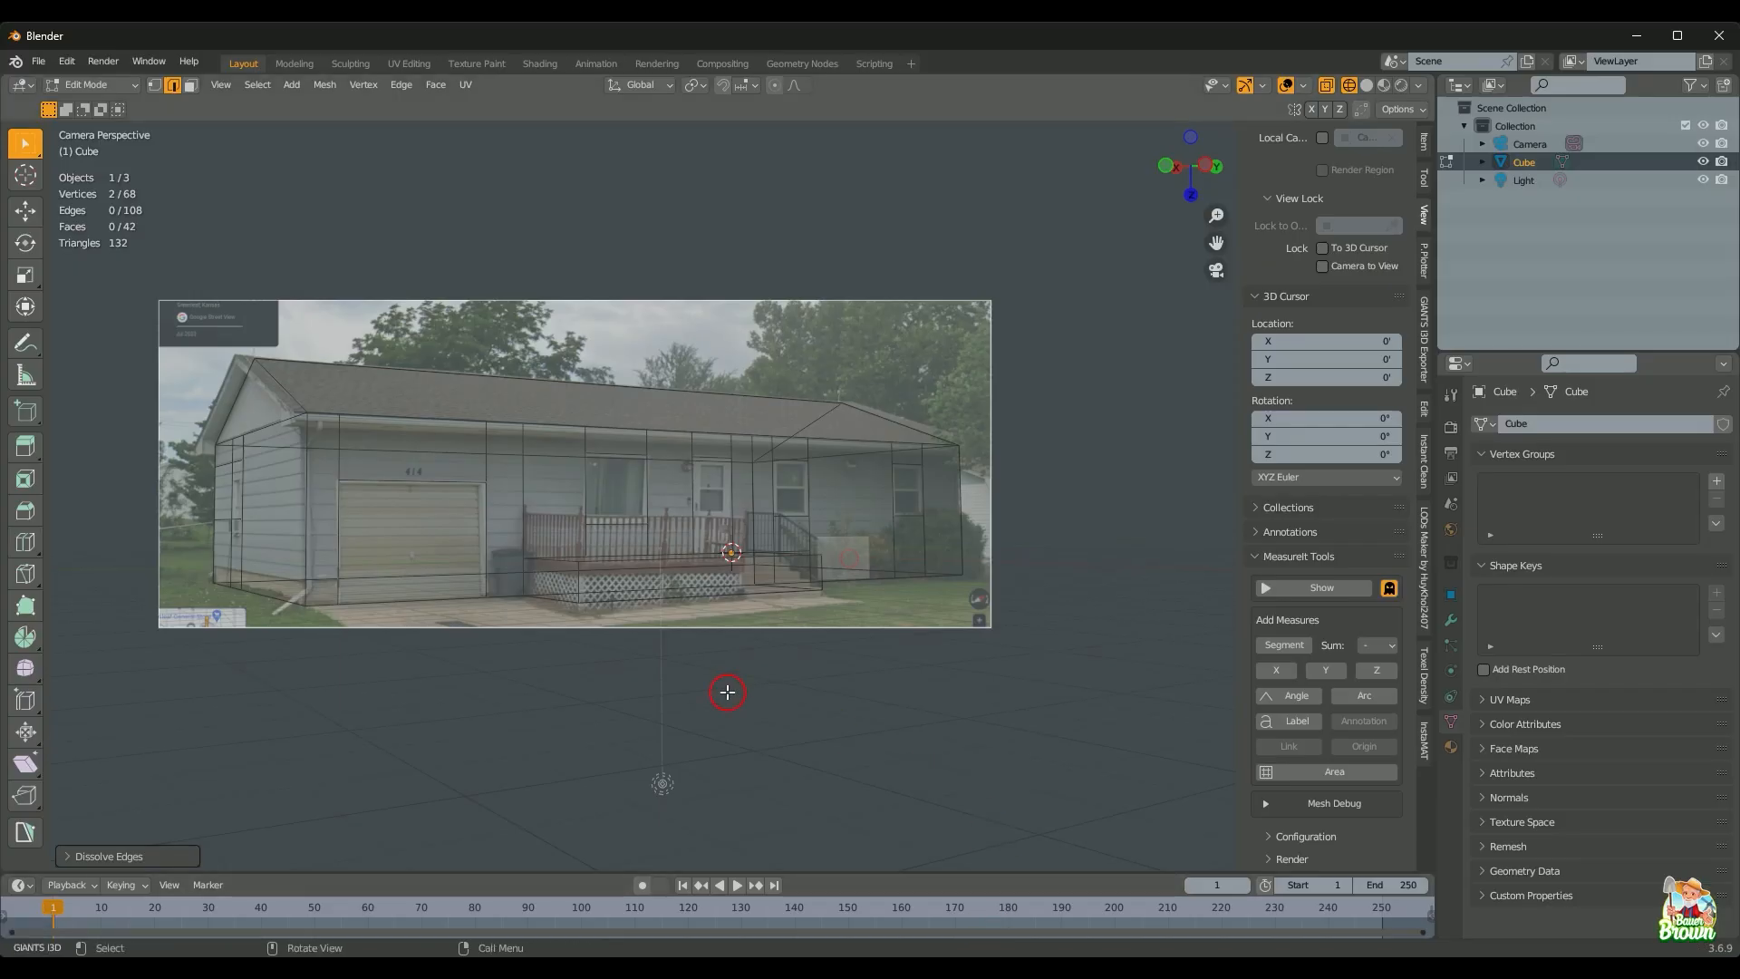
Step: Select a vertical wall edge and zoom the camera view toward the left gable and roofline
scroll(318, 532, "up", 4)
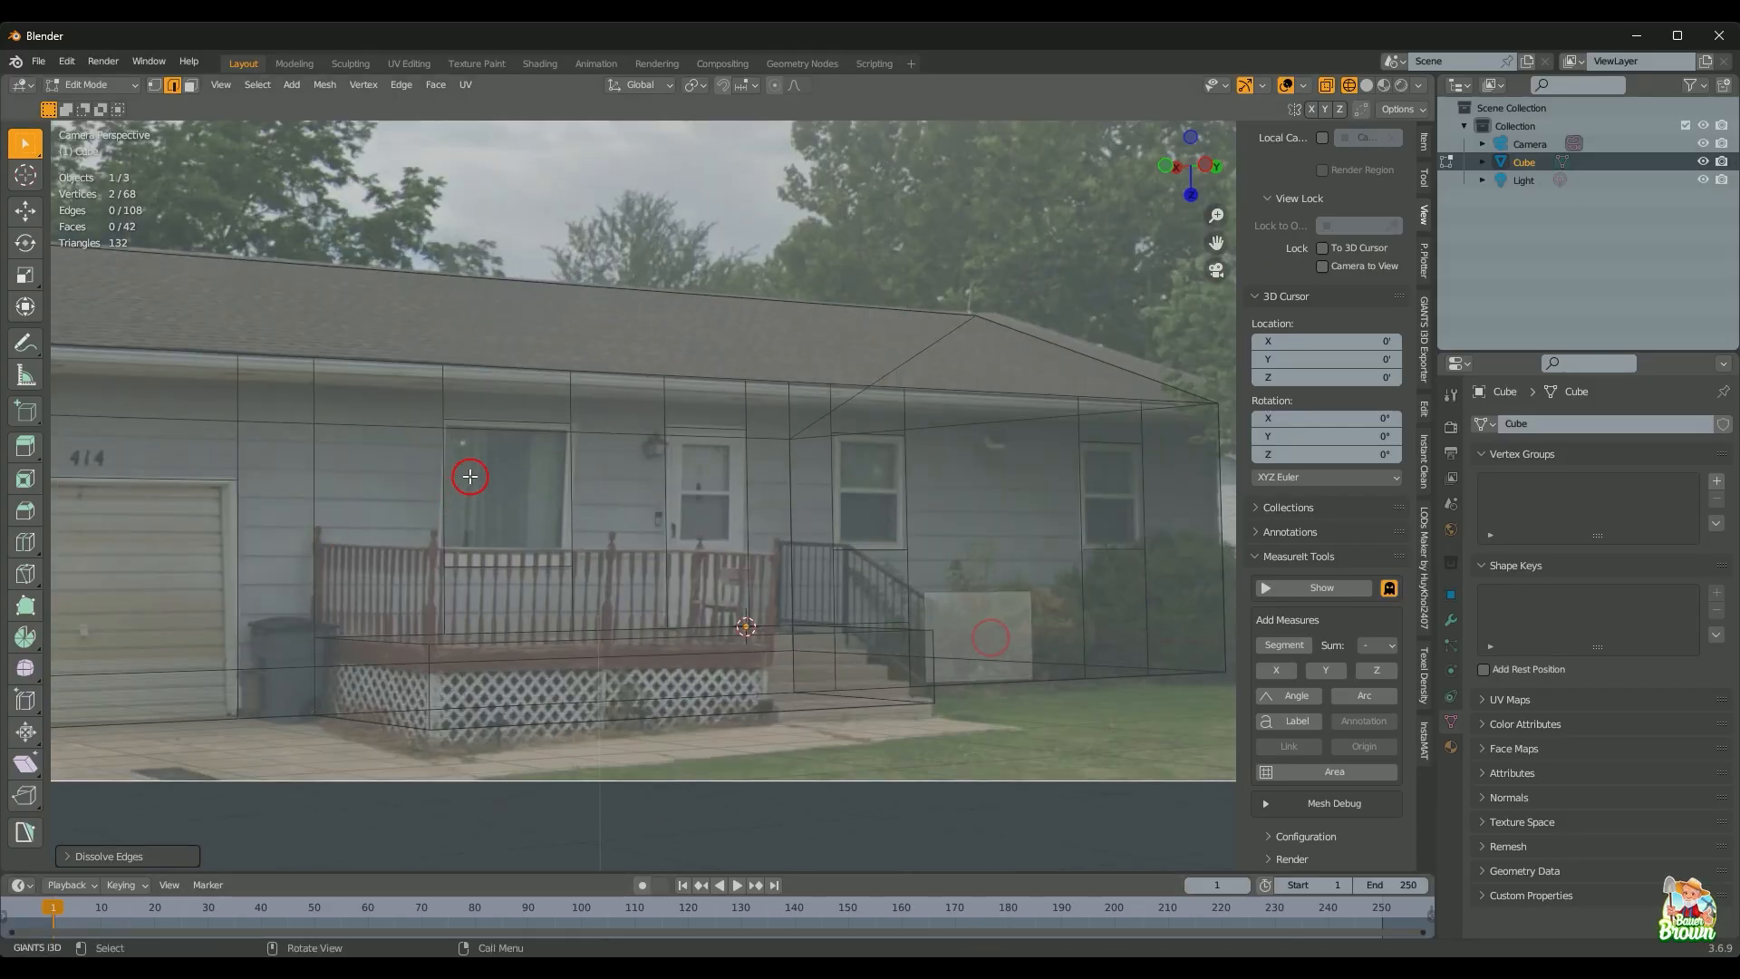
left_click(422, 412, "shift")
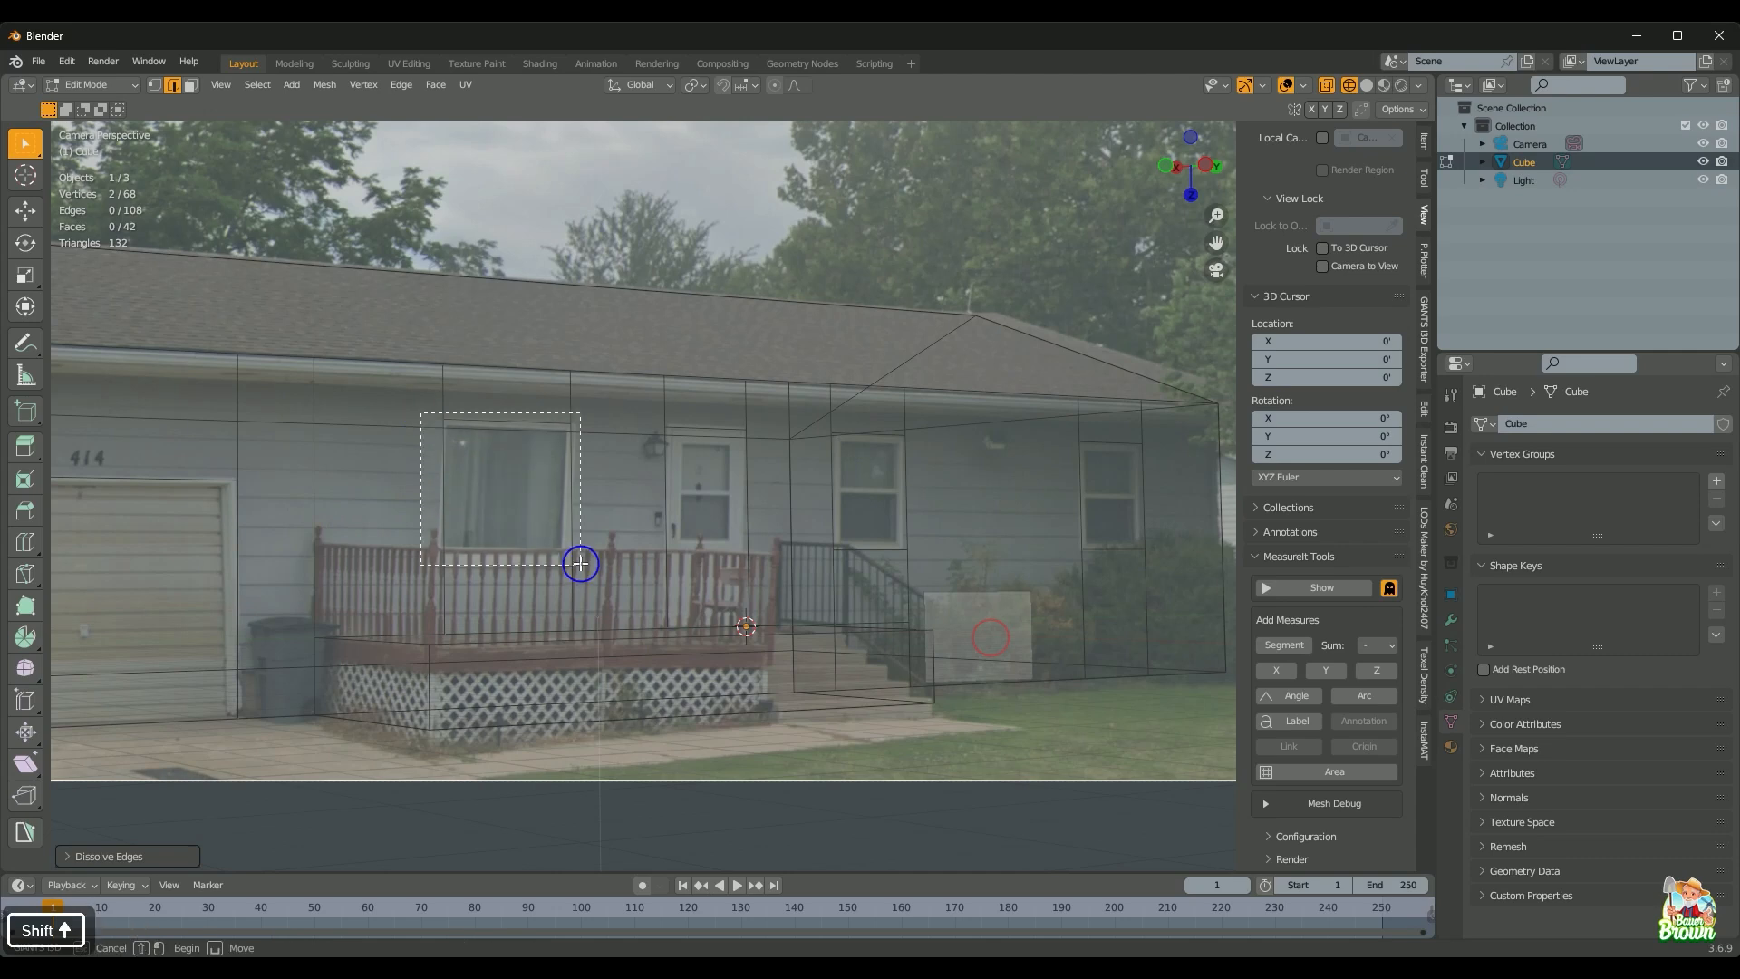
middle_click_drag(485, 413, 1178, 714, "shift")
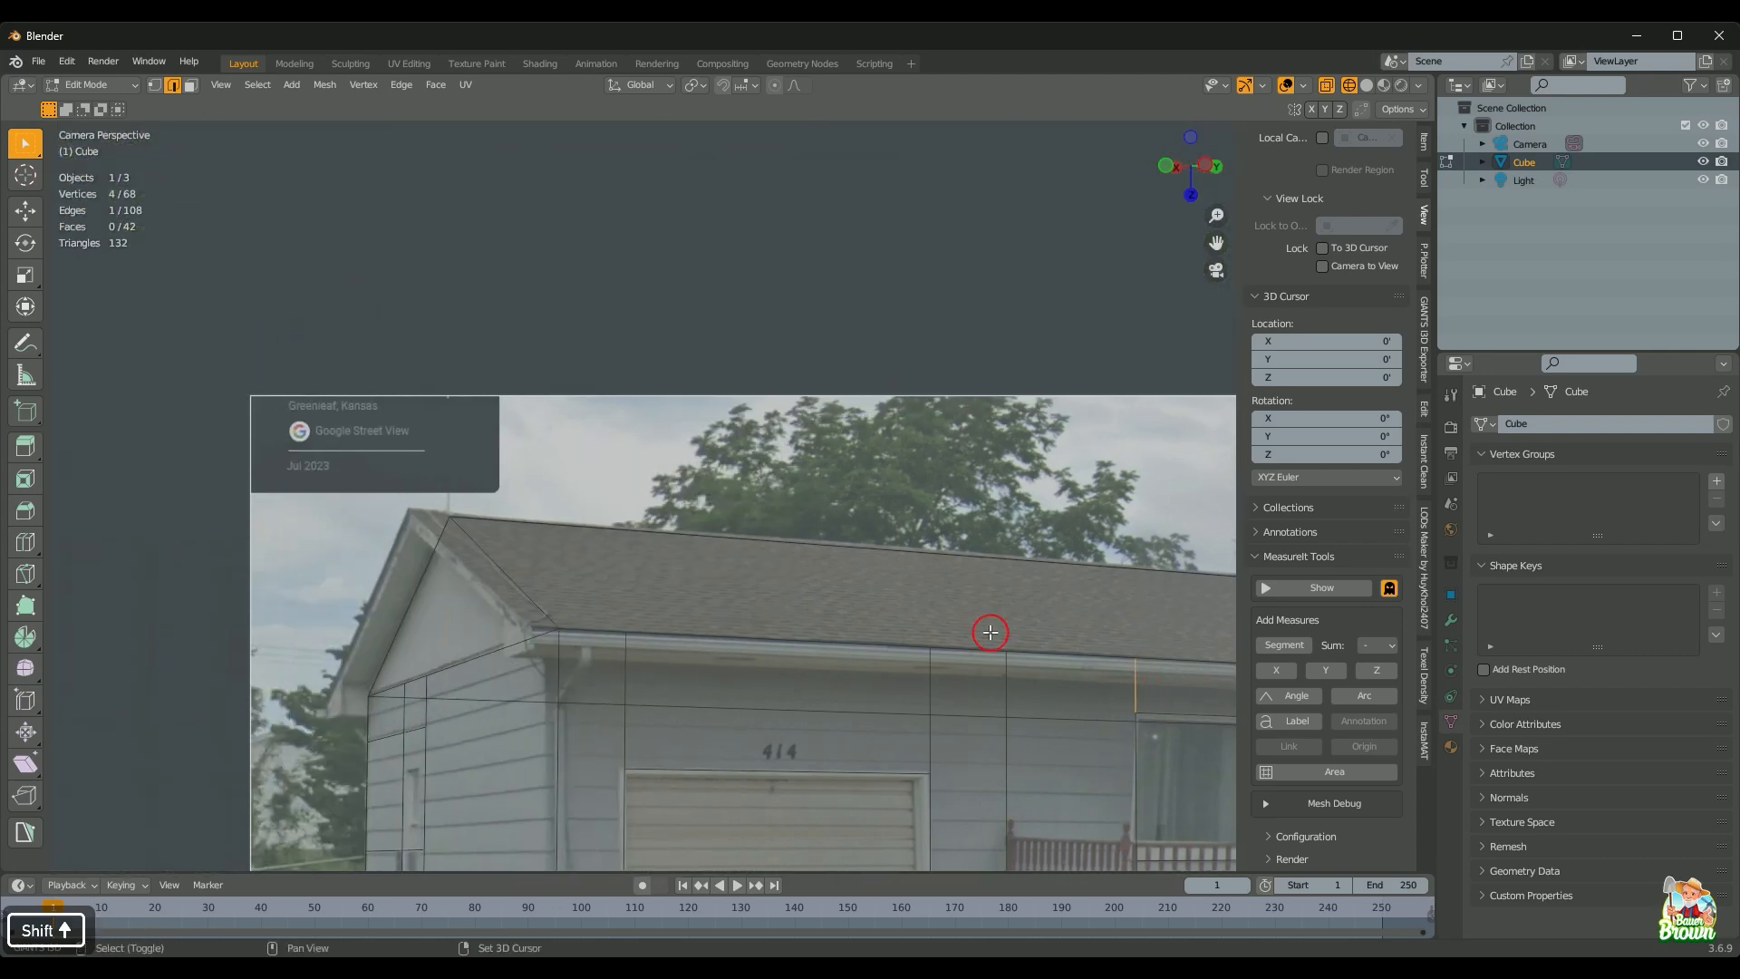
scroll(561, 569, "up", 2)
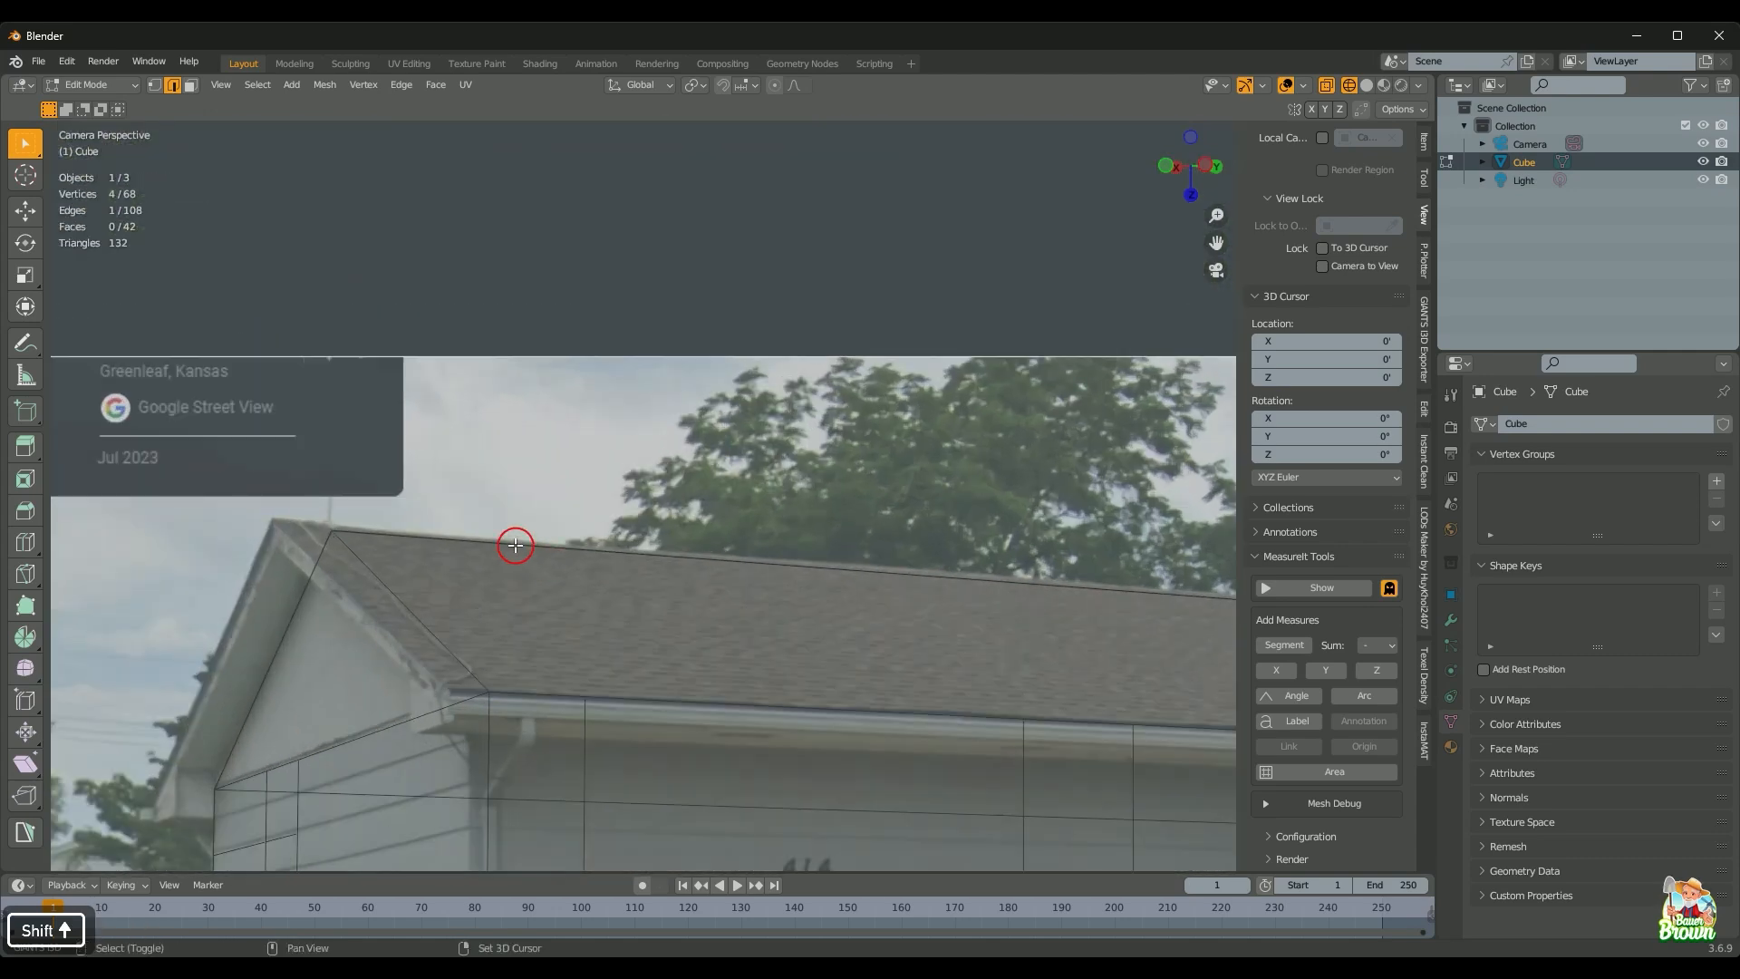
middle_click_drag(516, 544, 713, 623, "shift")
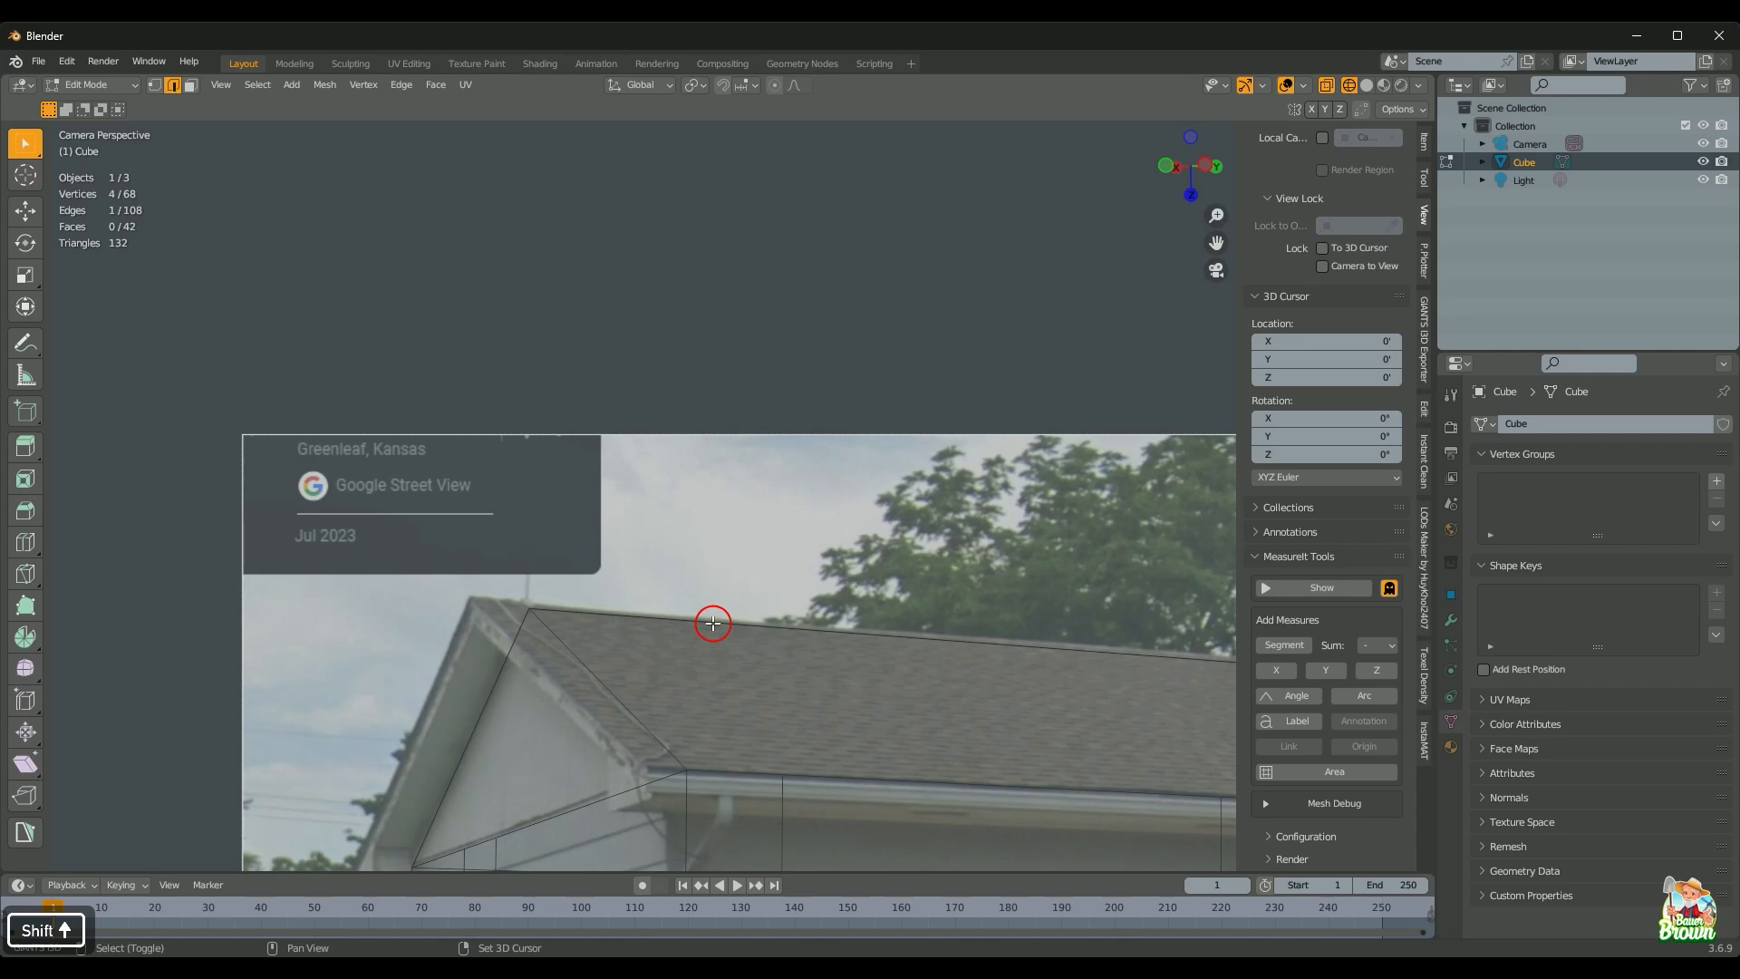
scroll(714, 623, "up", 2)
Step: Zoom back out and bring the House Images folder in File Explorer to the front
scroll(714, 623, "down", 4)
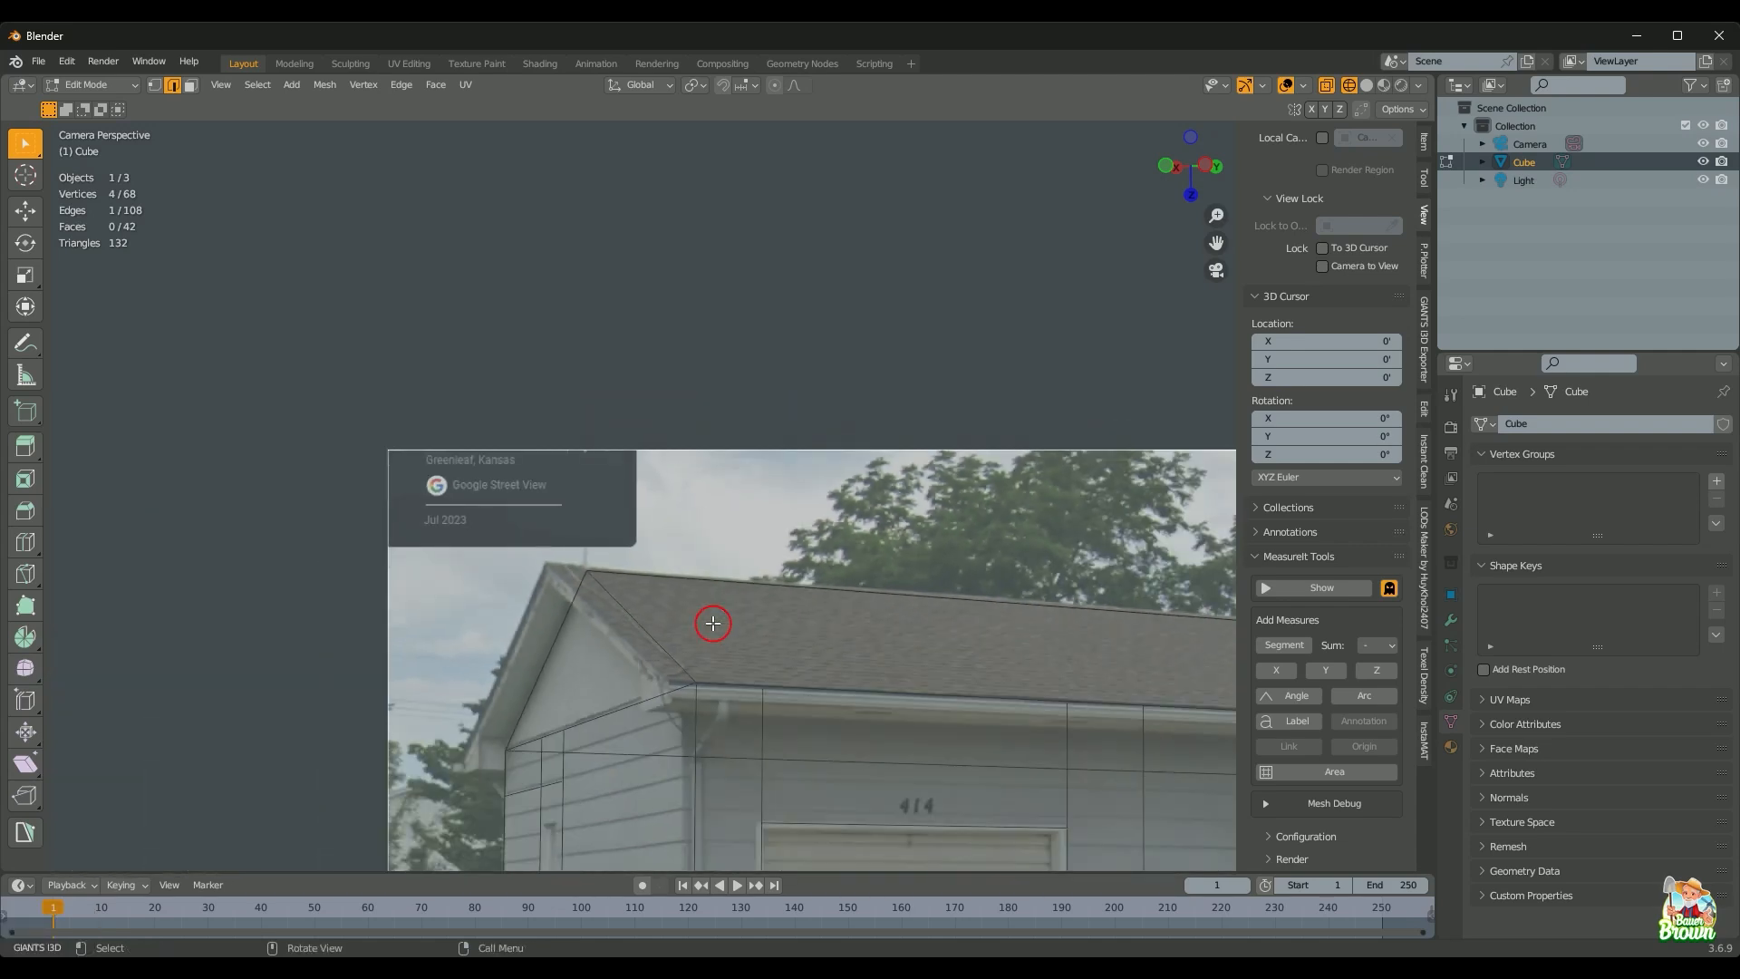
scroll(714, 622, "down", 3)
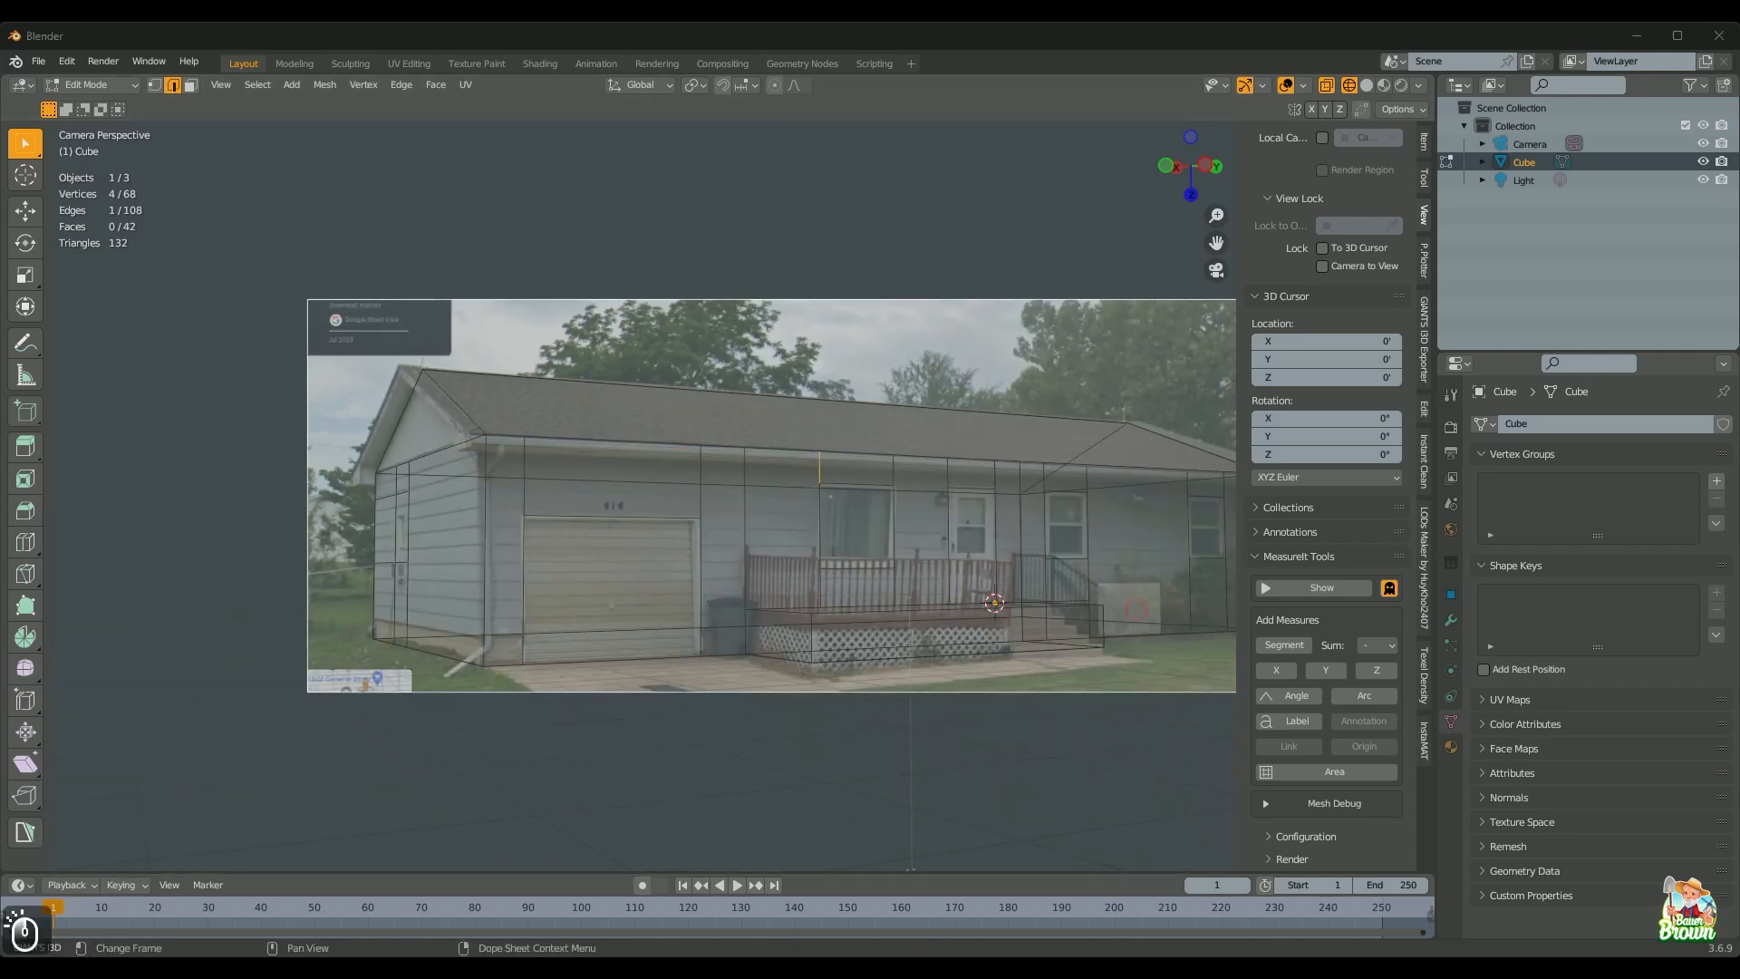
left_click(1173, 884)
left_click(510, 220)
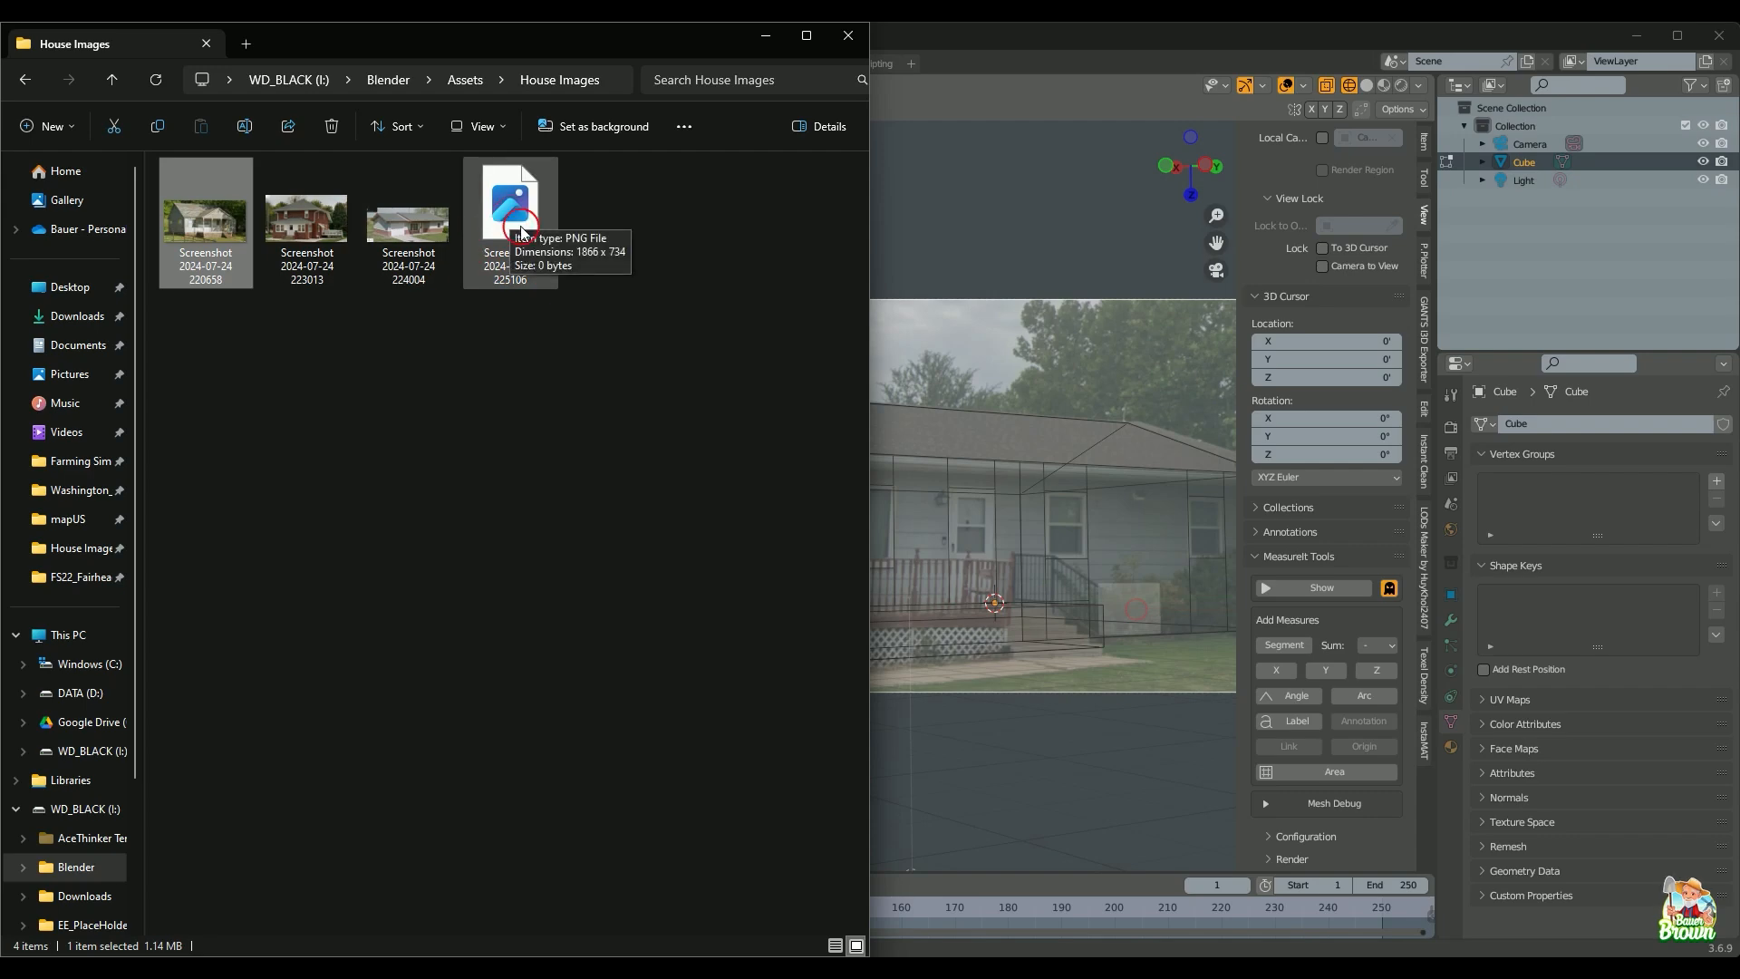
left_click(522, 233)
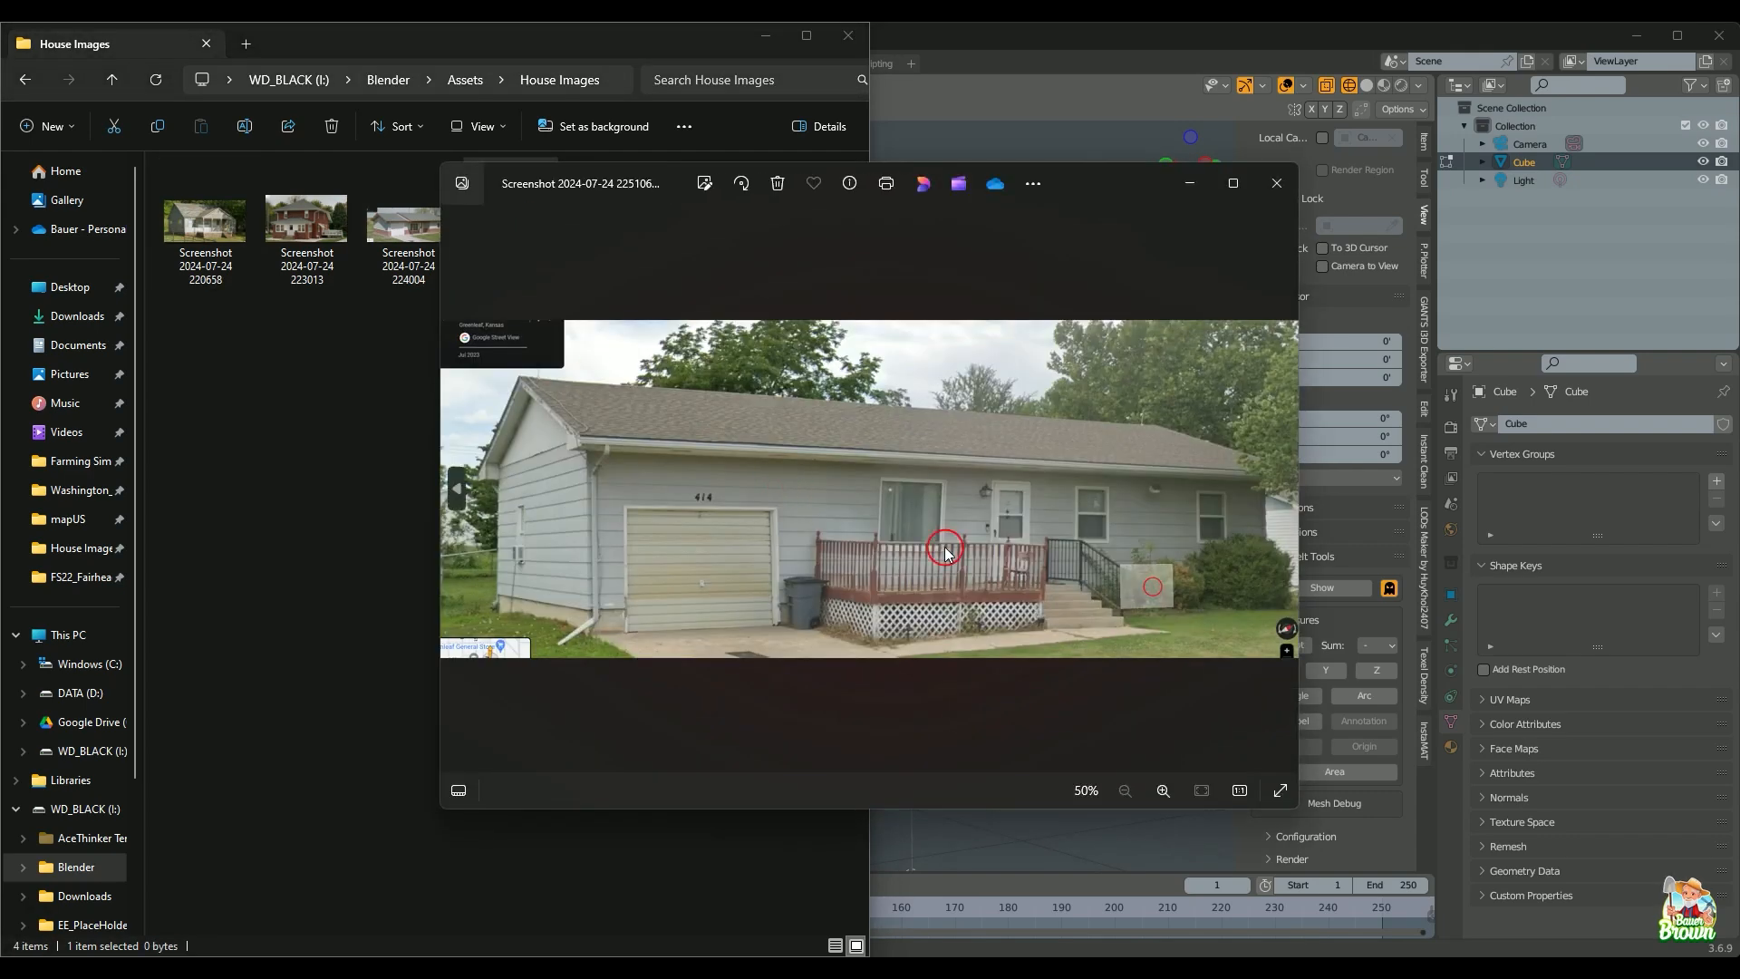
scroll(726, 437, "up", 3)
scroll(726, 435, "down", 2)
scroll(726, 437, "down", 1)
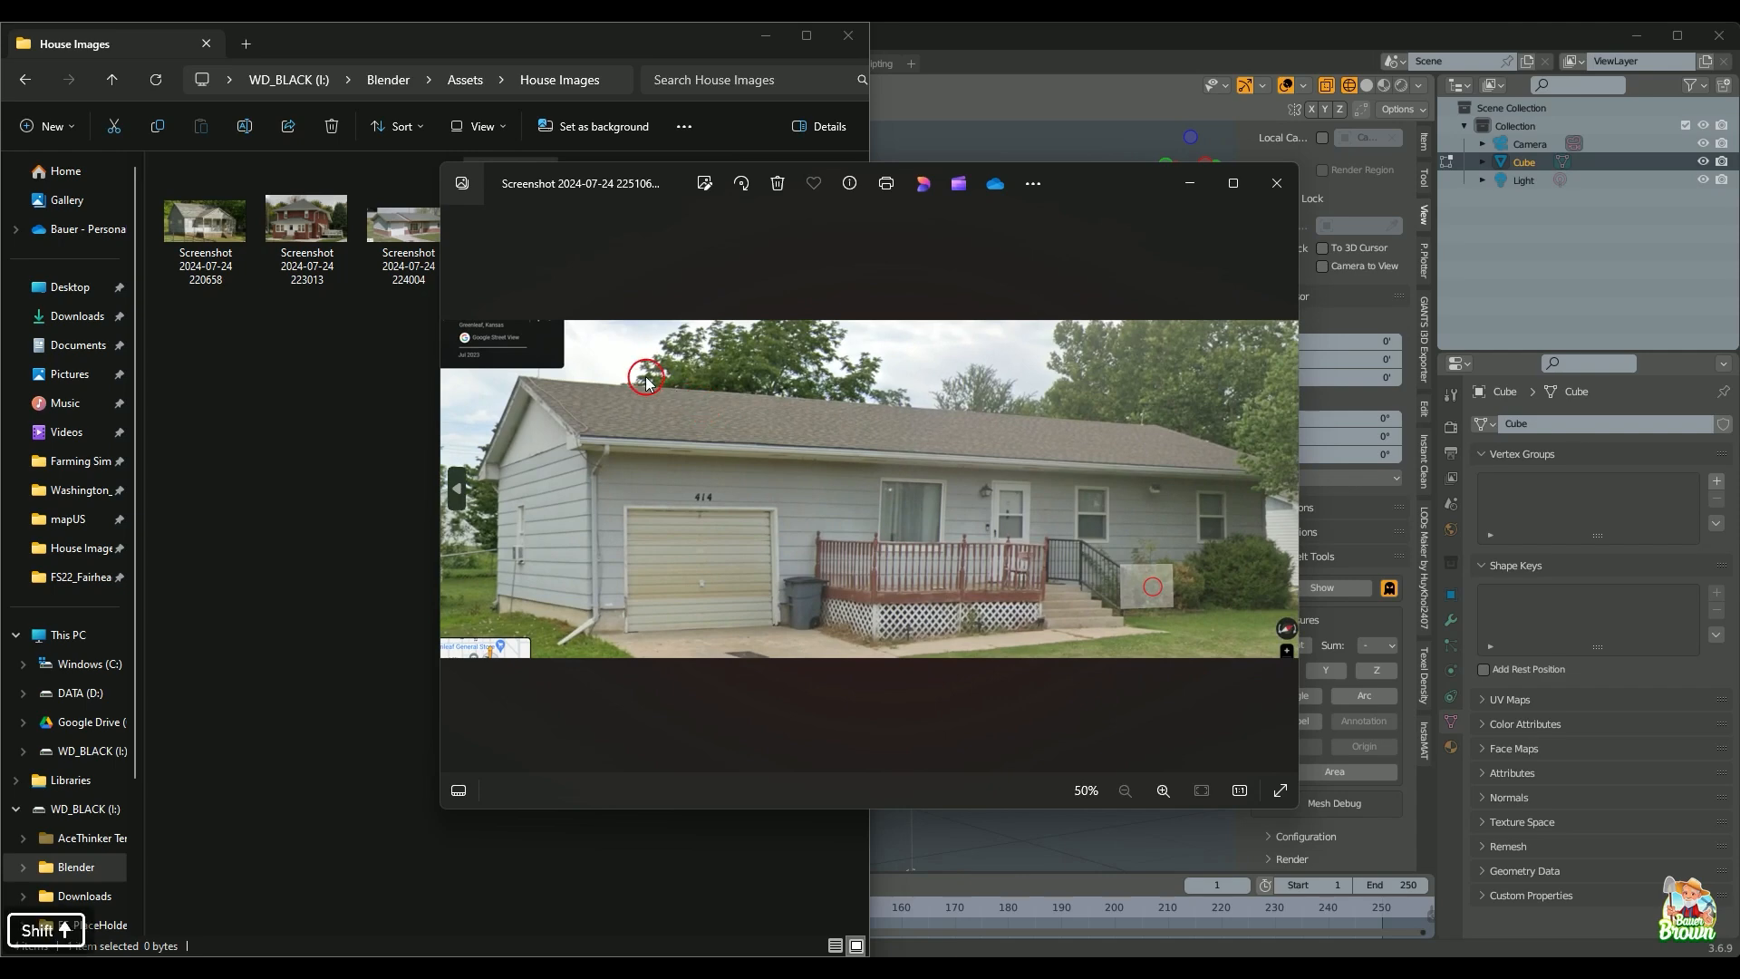
left_click(1277, 183)
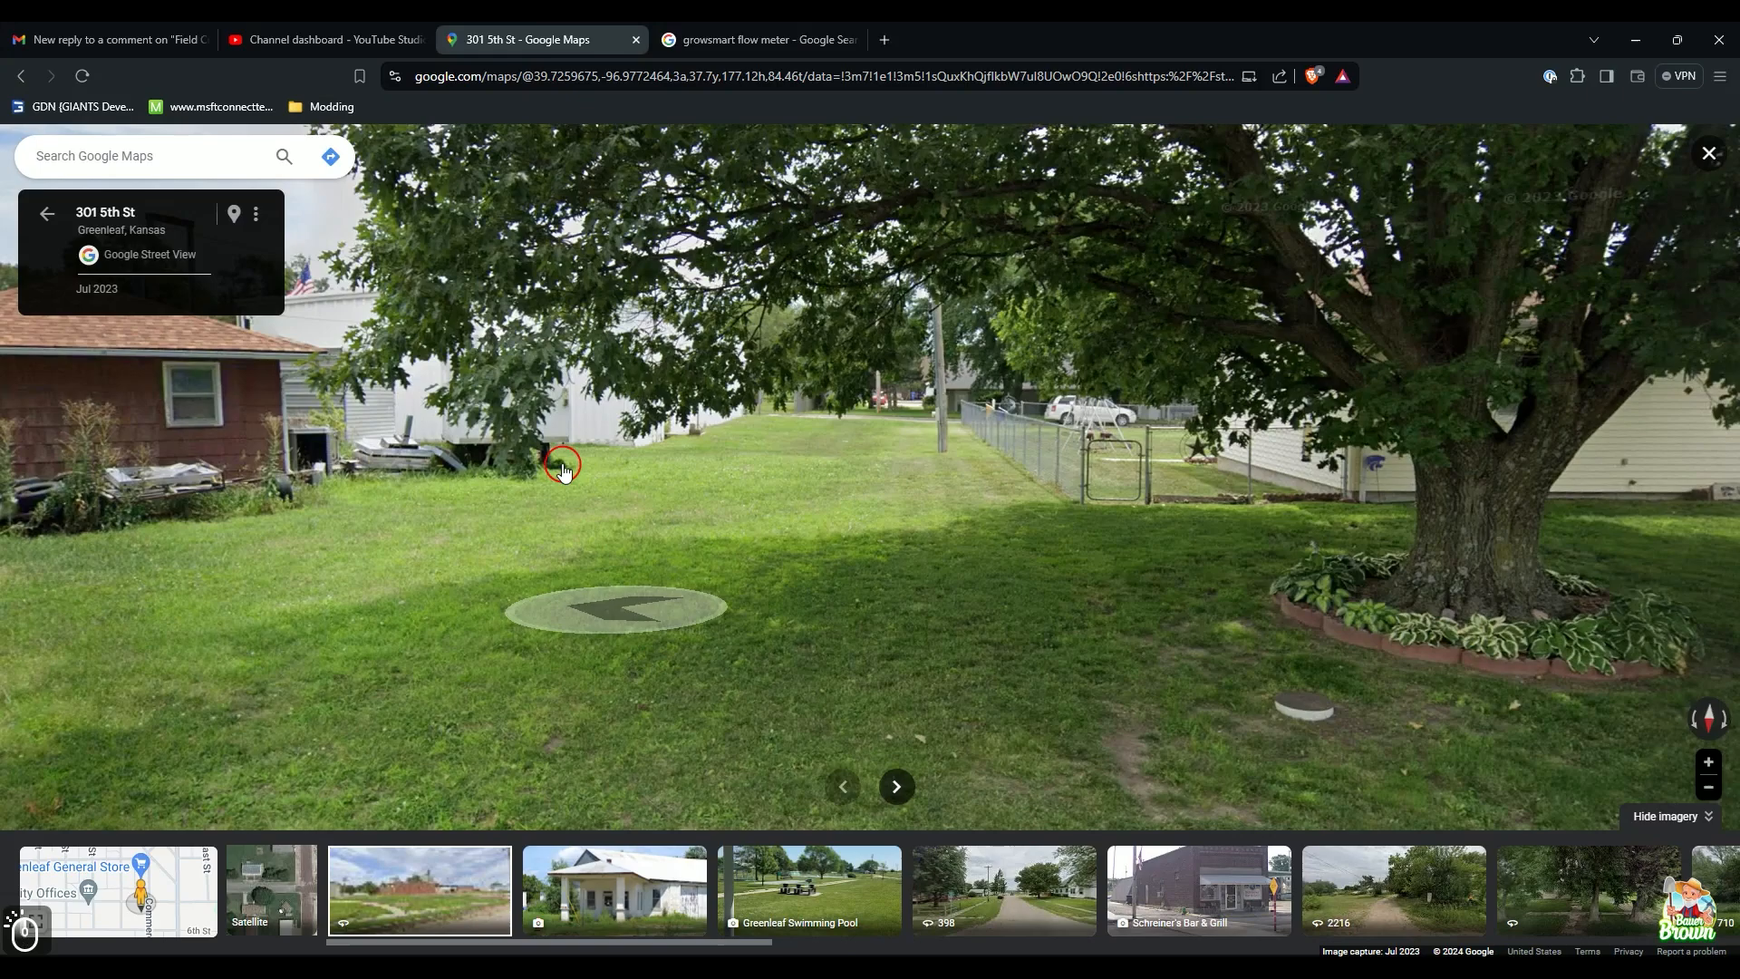
Step: Step forward in Street View onto the road
left_click(558, 428)
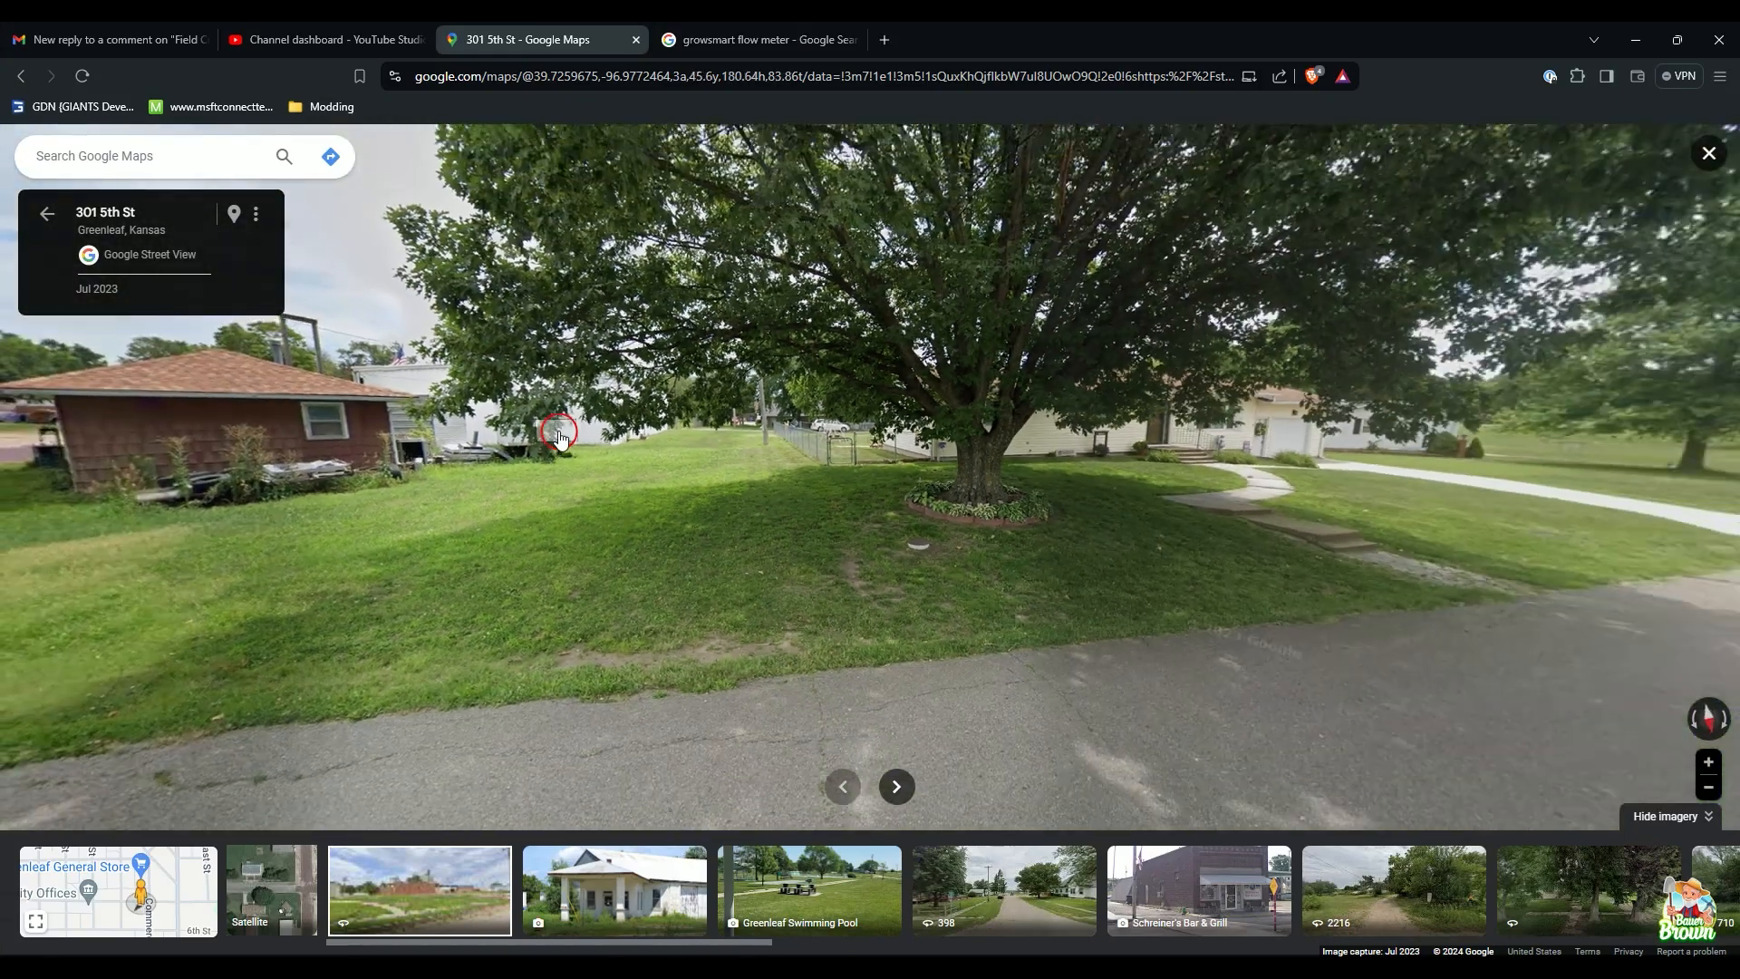
key("Escape")
left_click(976, 319)
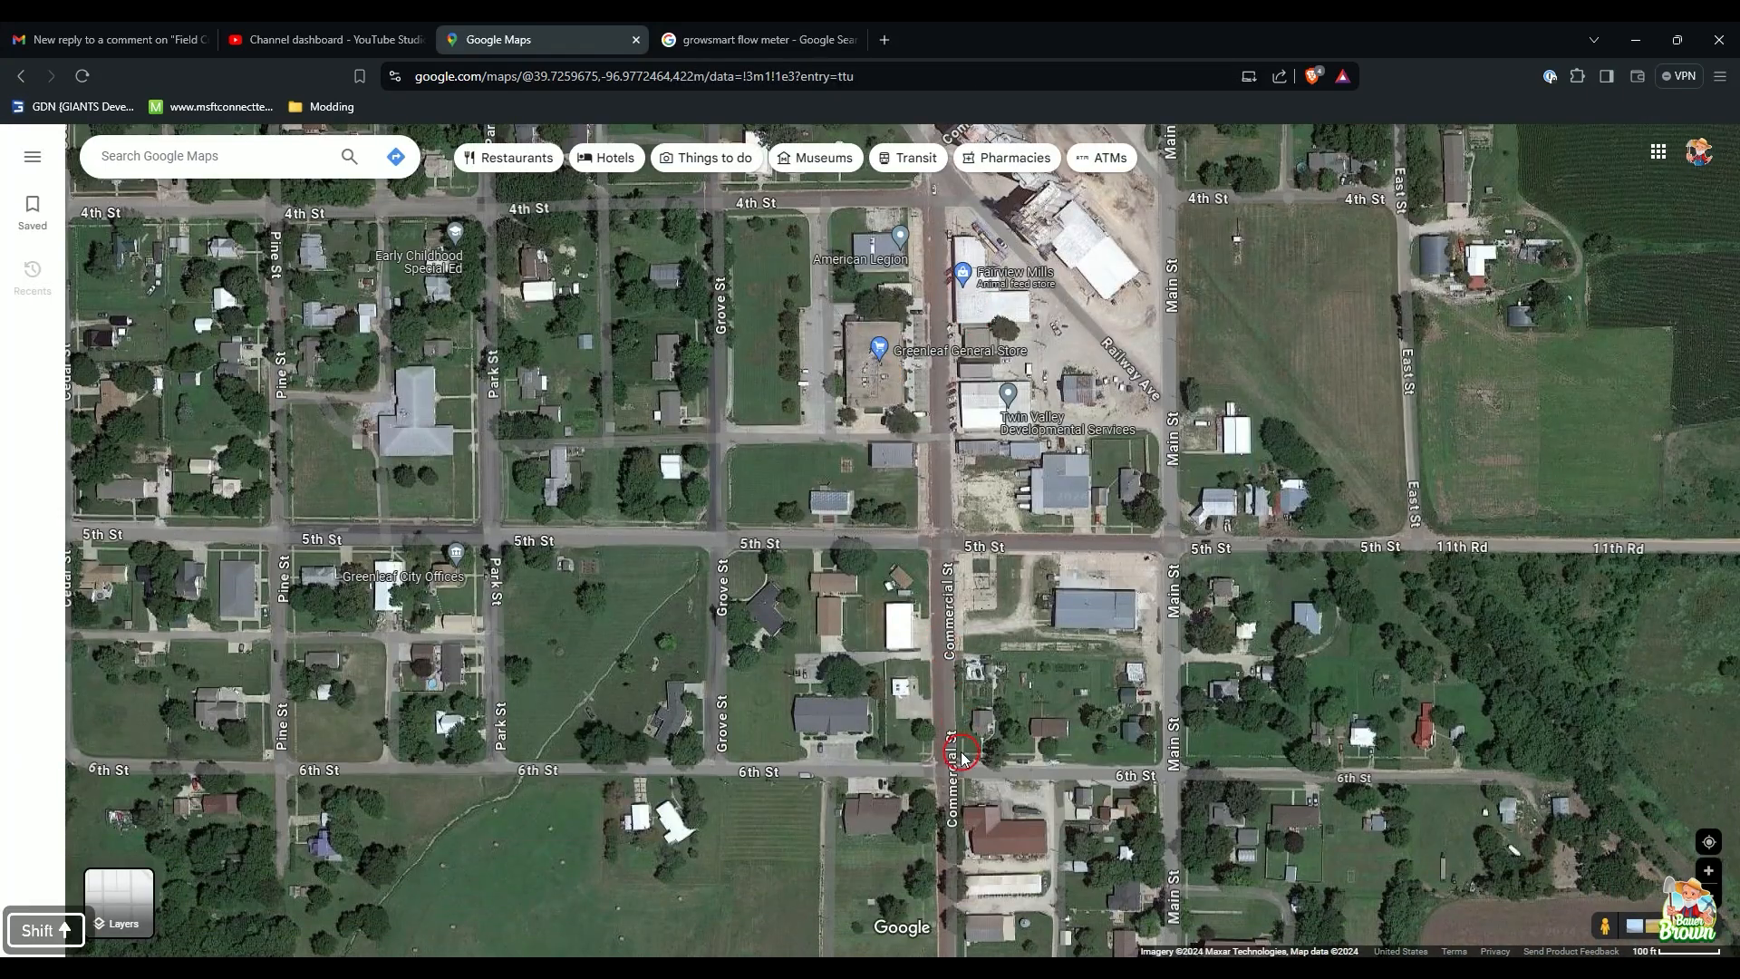
Step: Pan and zoom the satellite map to the houses along 6th St near Commercial and Main St
left_click_drag(951, 750, 856, 659)
scroll(856, 659, "up", 3)
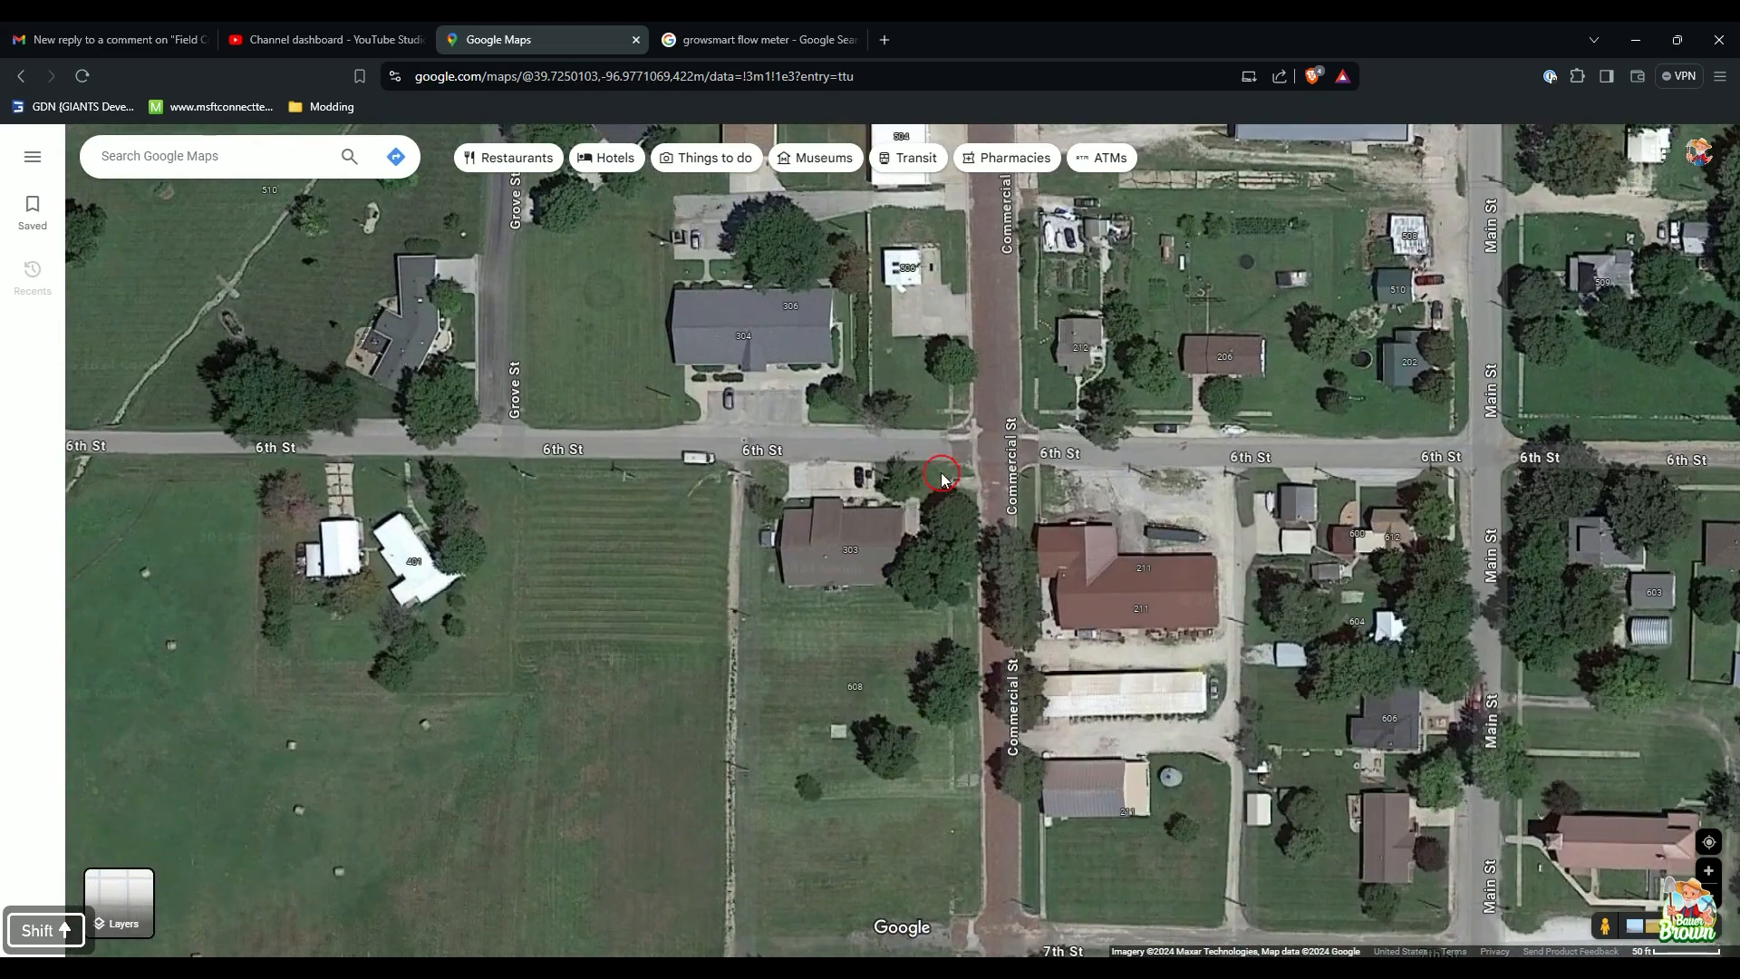
left_click_drag(941, 458, 823, 603)
scroll(822, 604, "up", 1)
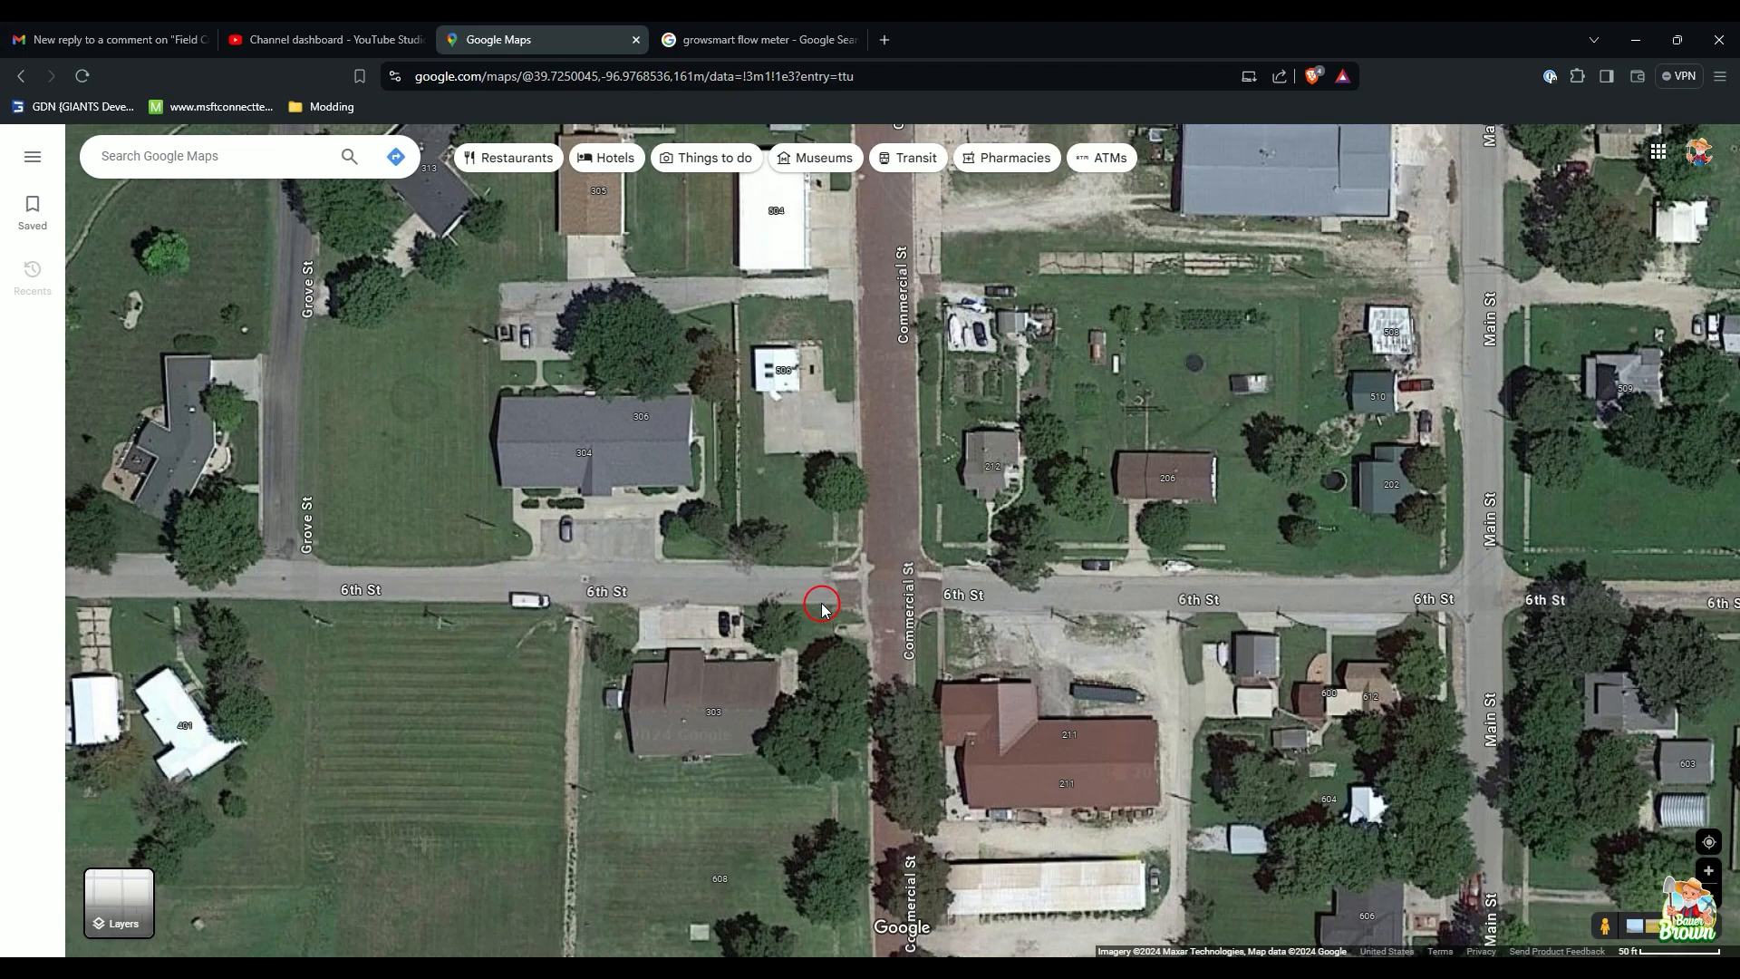
scroll(822, 603, "up", 3)
left_click_drag(867, 412, 948, 703, "shift")
left_click_drag(1222, 680, 548, 456)
scroll(988, 557, "up", 1)
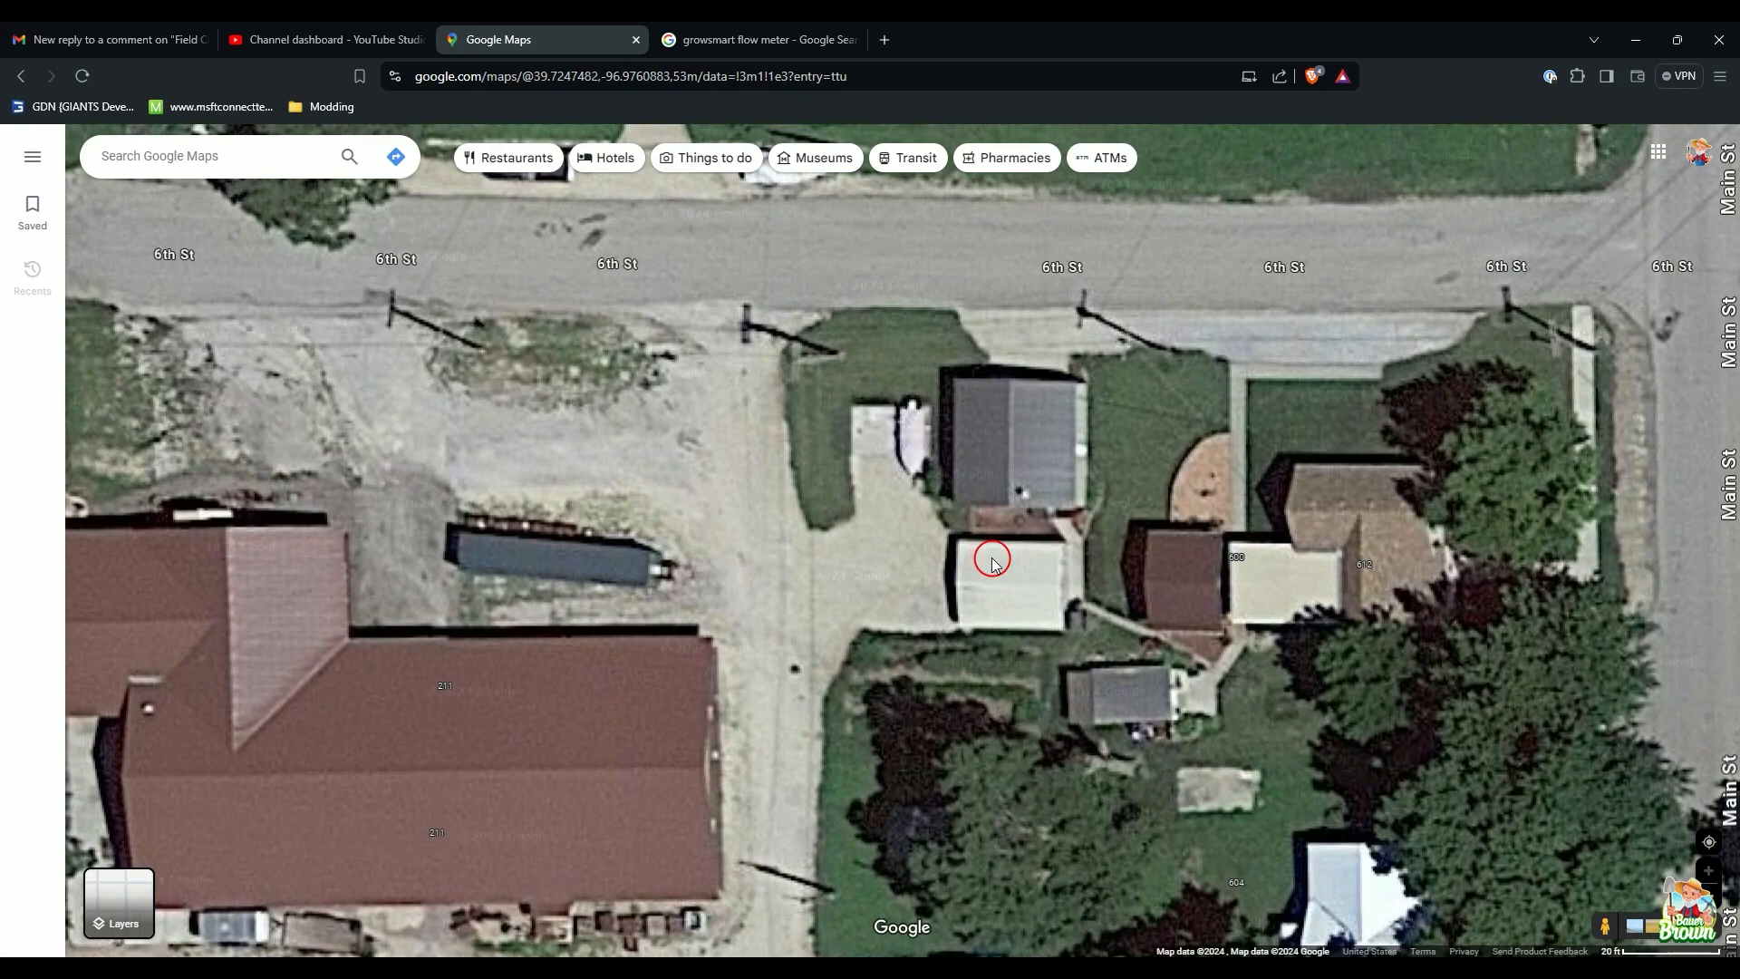
left_click_drag(1045, 783, 1130, 438, "shift")
left_click_drag(1092, 678, 1259, 486, "shift")
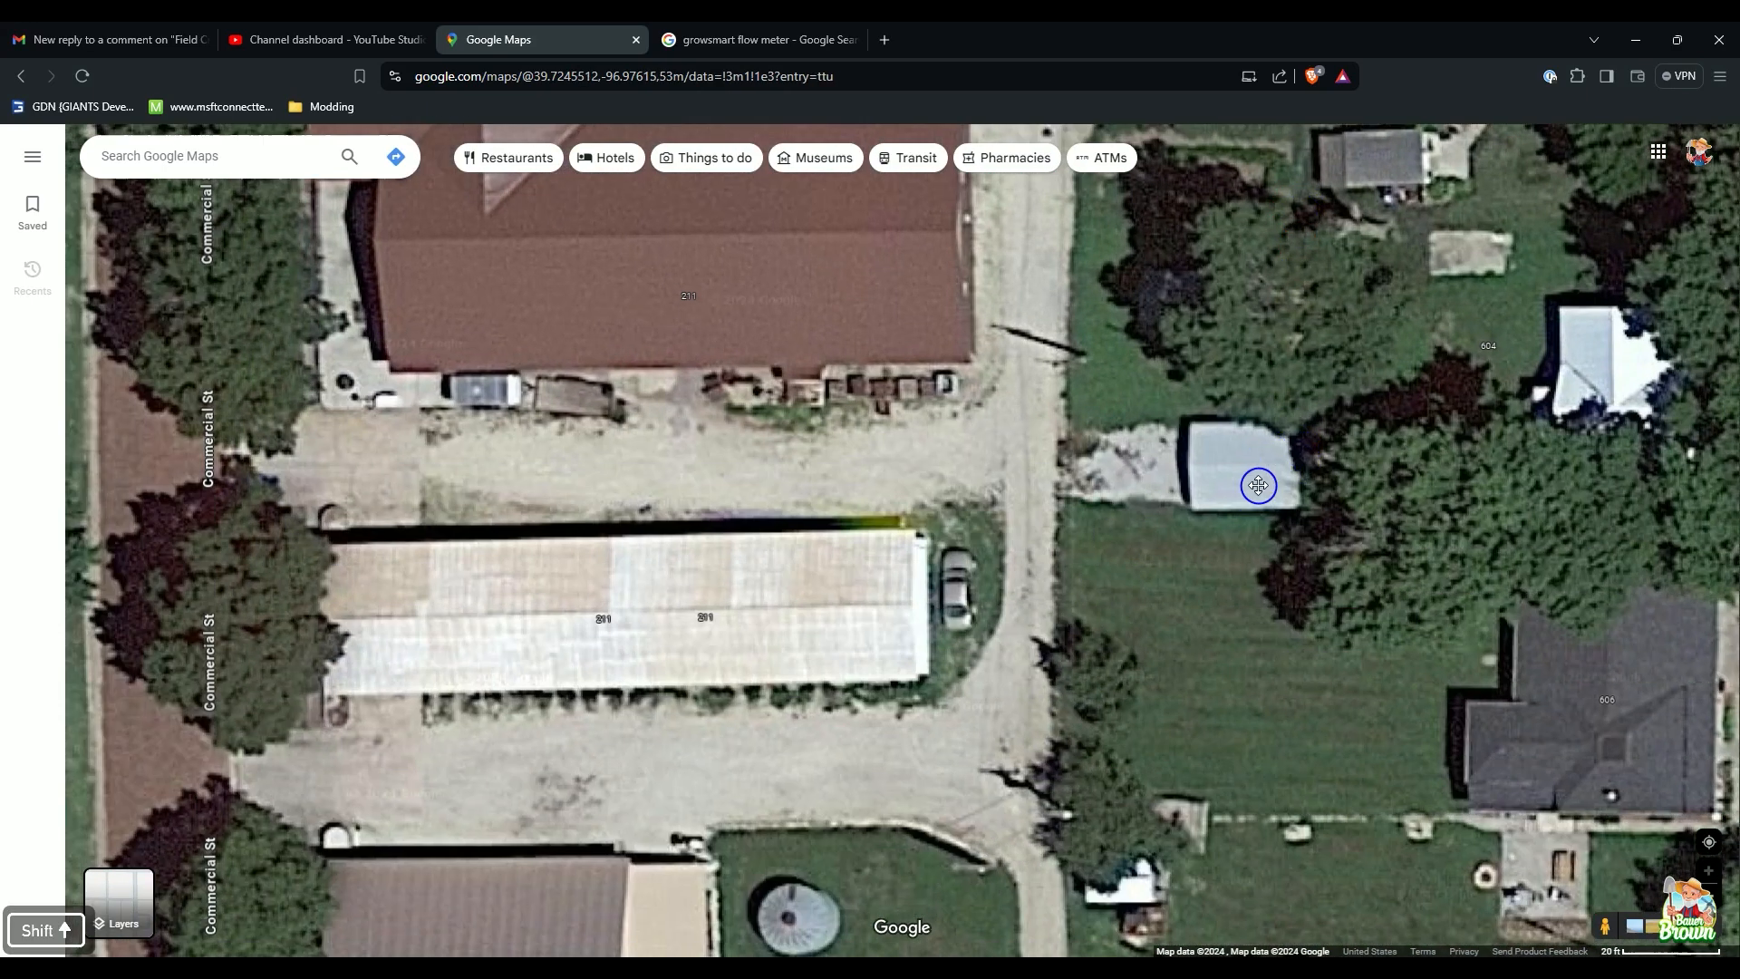
left_click_drag(894, 567, 1419, 514, "shift")
left_click_drag(1018, 626, 1154, 700, "shift")
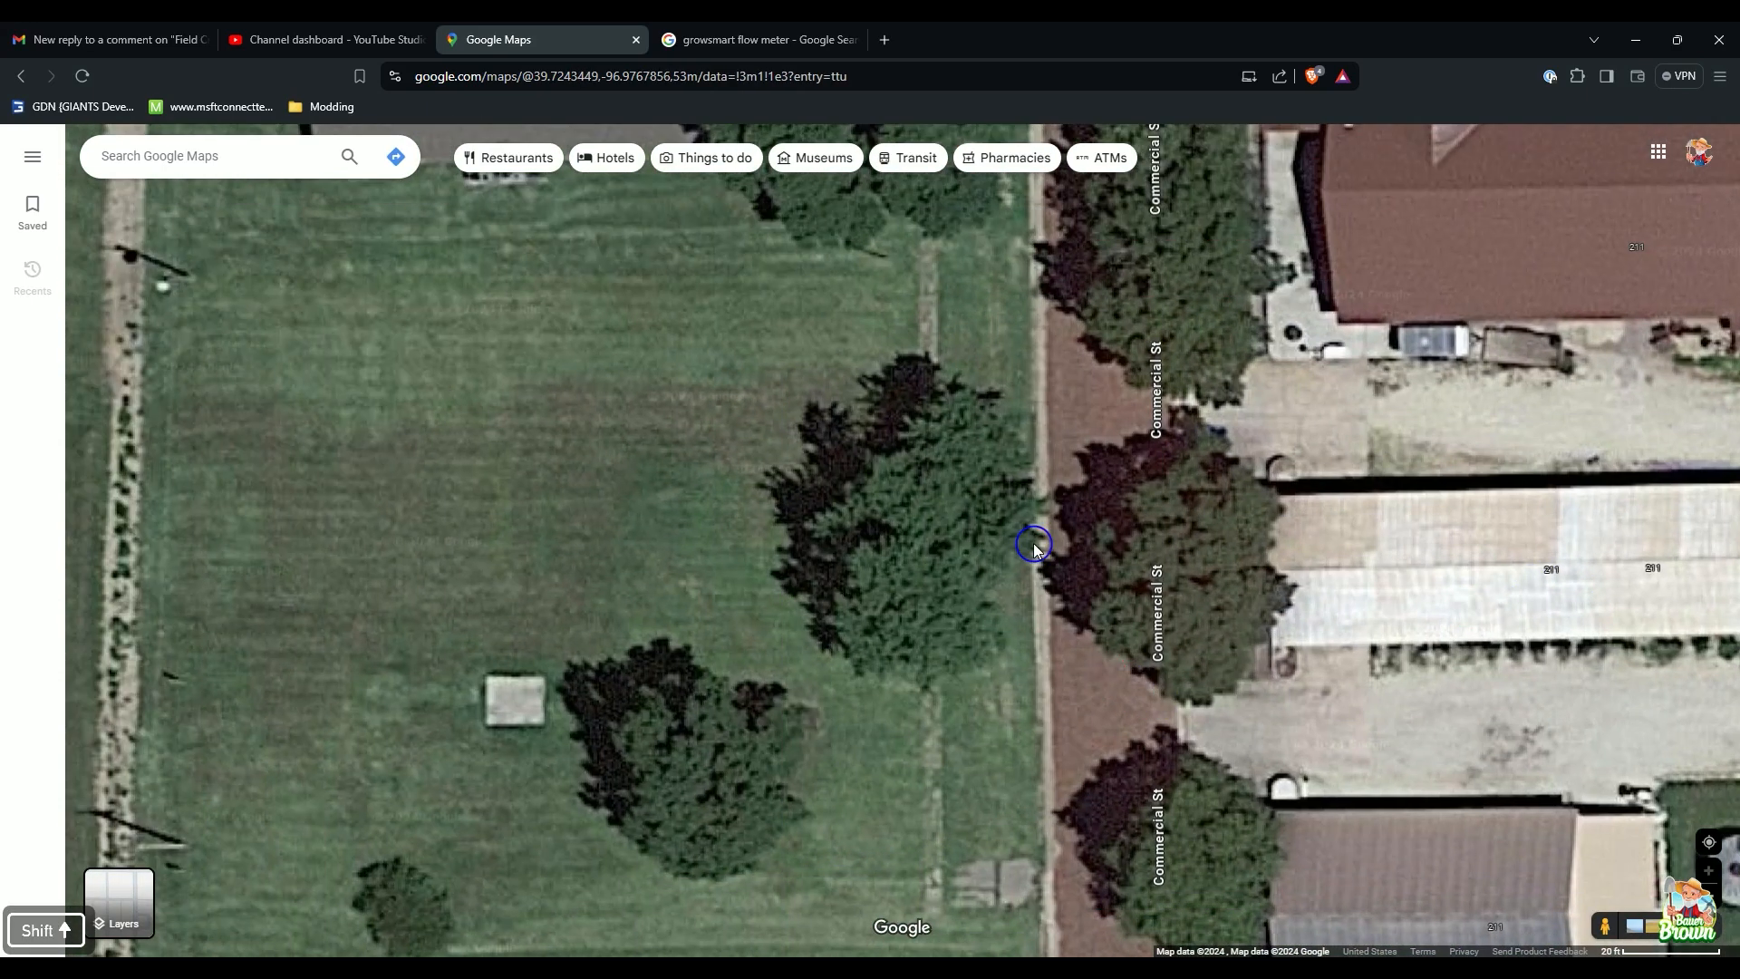
left_click_drag(1034, 542, 1426, 703, "shift")
left_click_drag(882, 580, 1245, 821, "shift")
left_click_drag(797, 399, 1079, 771, "shift")
left_click_drag(834, 435, 1179, 852, "shift")
left_click_drag(861, 603, 1095, 667, "shift")
left_click_drag(1075, 499, 1248, 801, "shift")
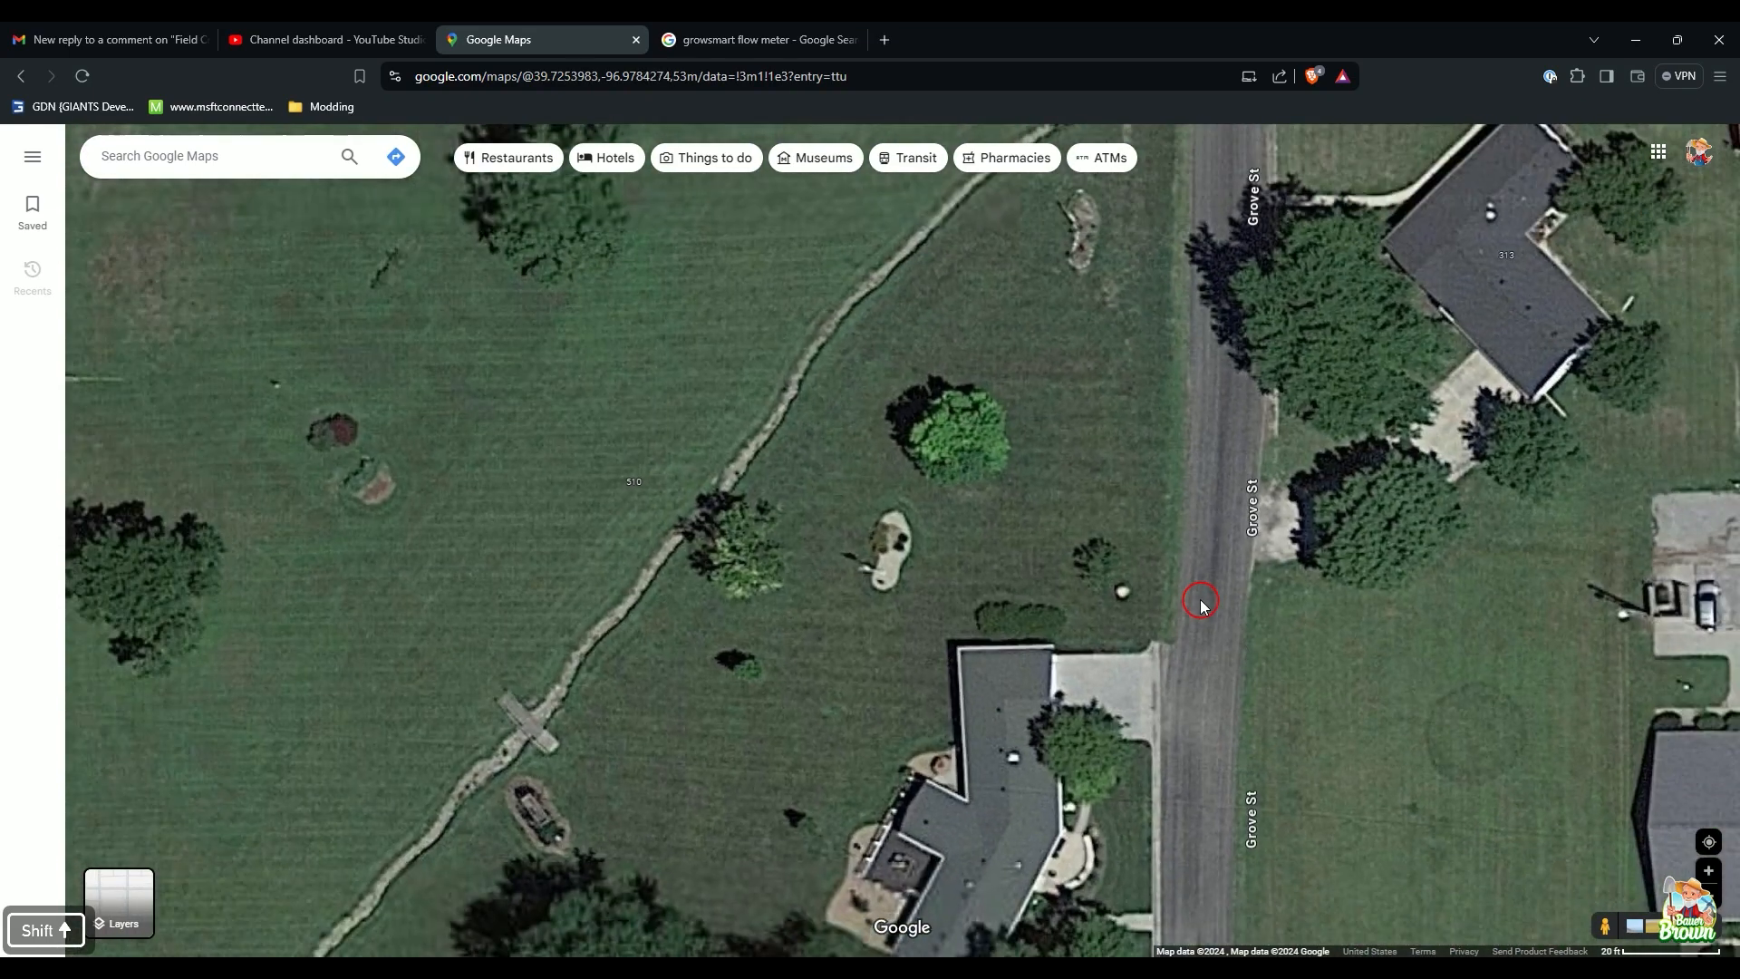
left_click_drag(1265, 614, 580, 687, "shift")
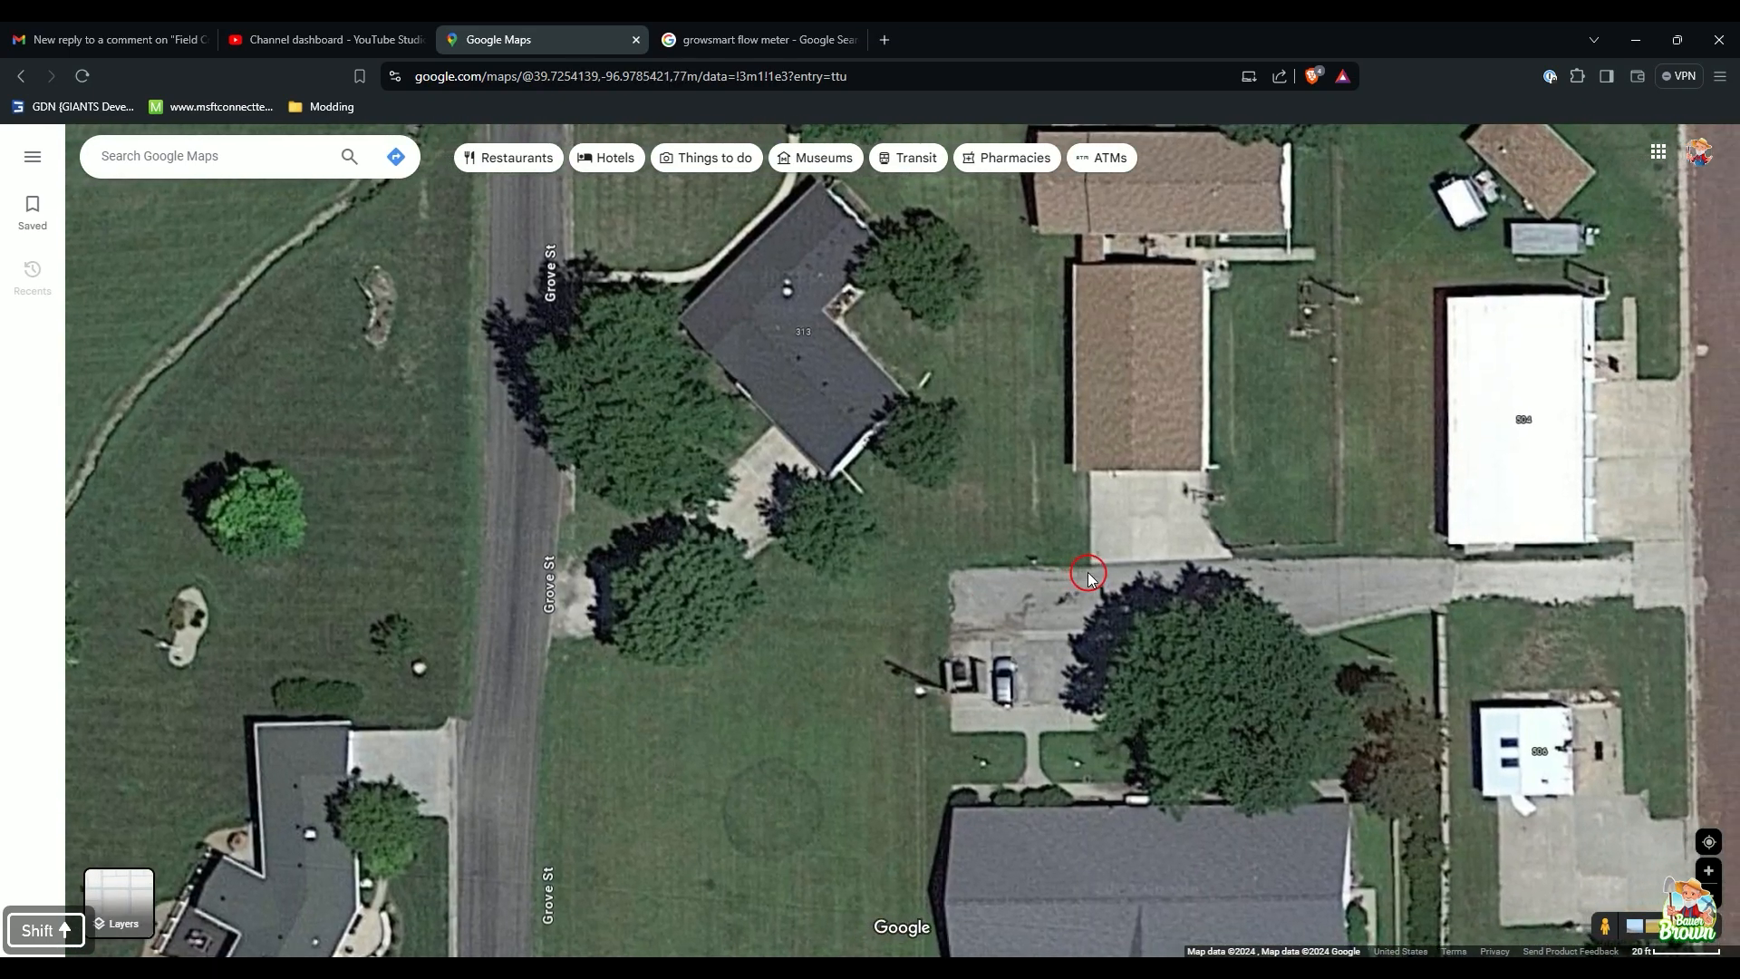
left_click_drag(1095, 571, 960, 711, "shift")
scroll(1031, 656, "down", 1)
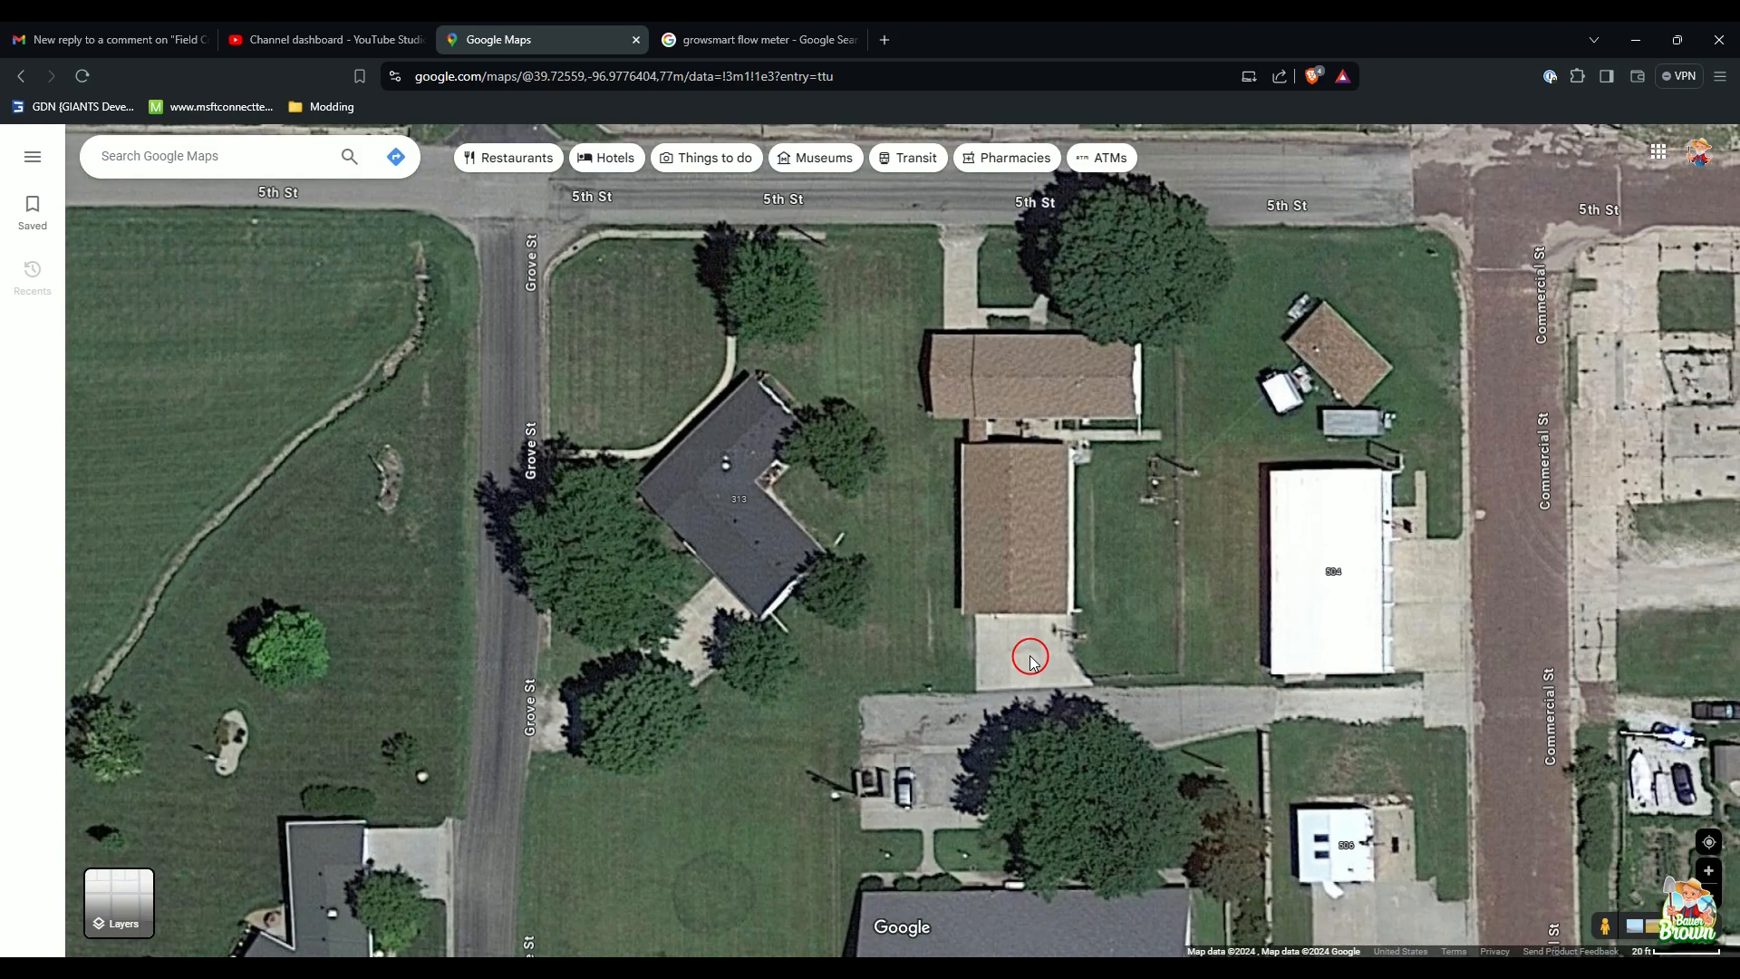
left_click_drag(1111, 504, 955, 664, "shift")
scroll(1040, 716, "up", 2)
scroll(1039, 716, "up", 1)
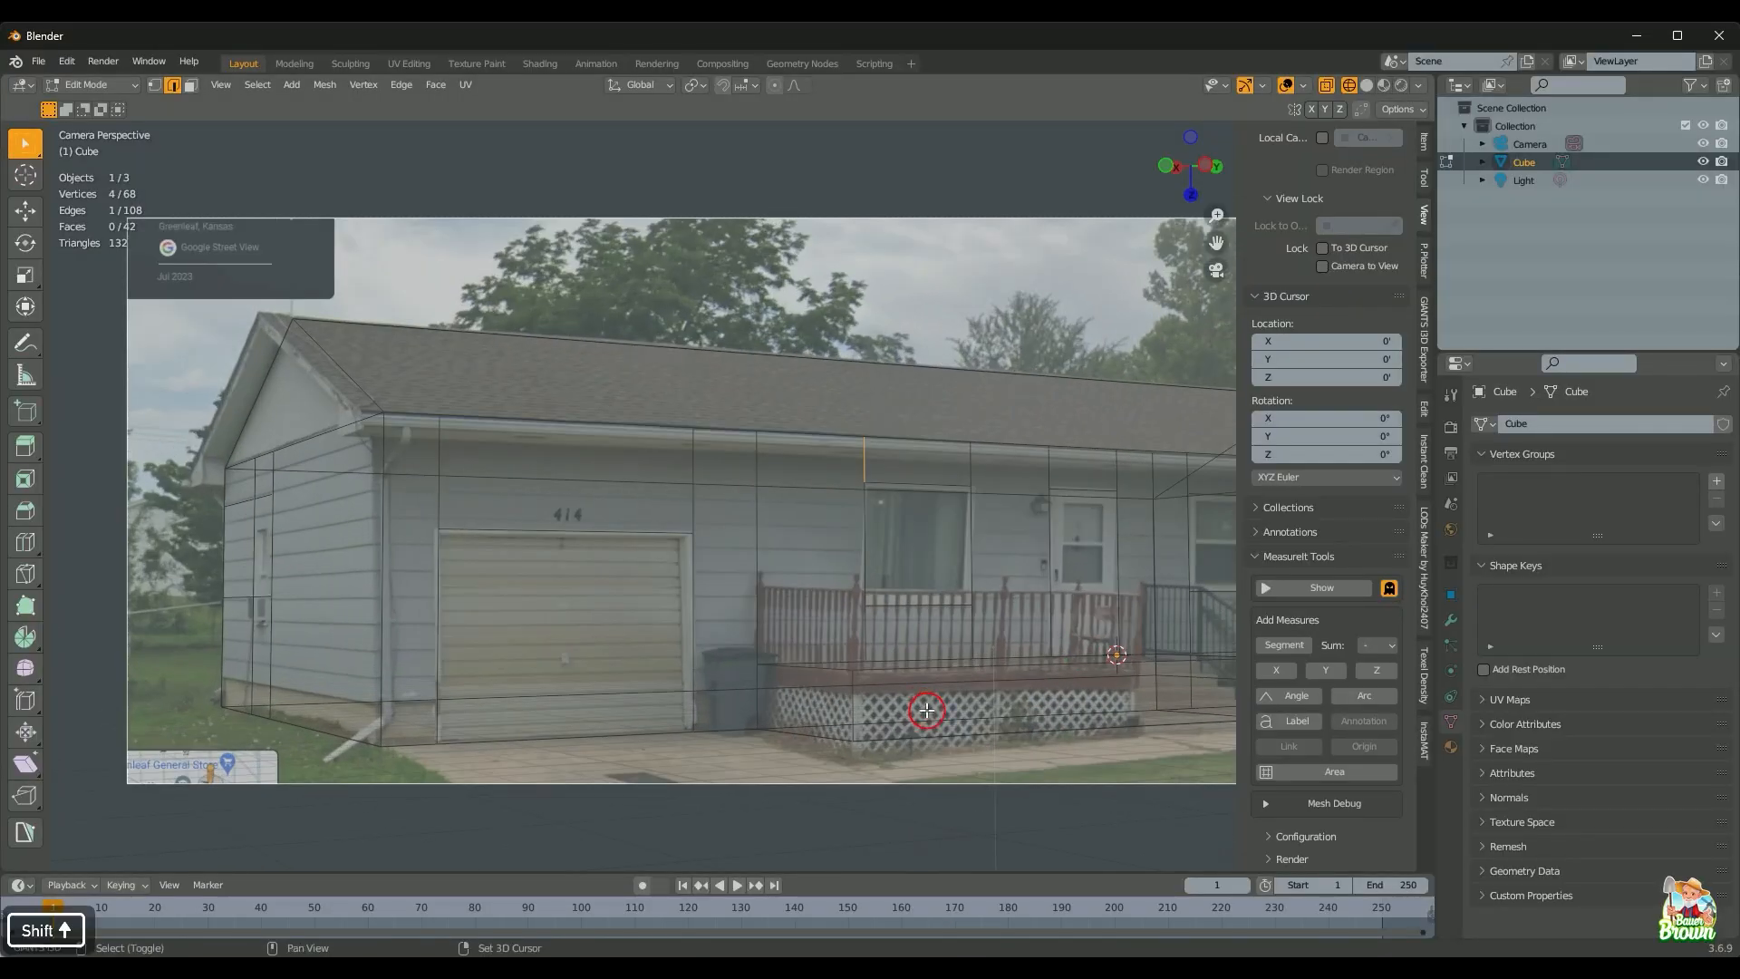
left_click(796, 669, "alt+shift")
scroll(877, 736, "down", 1)
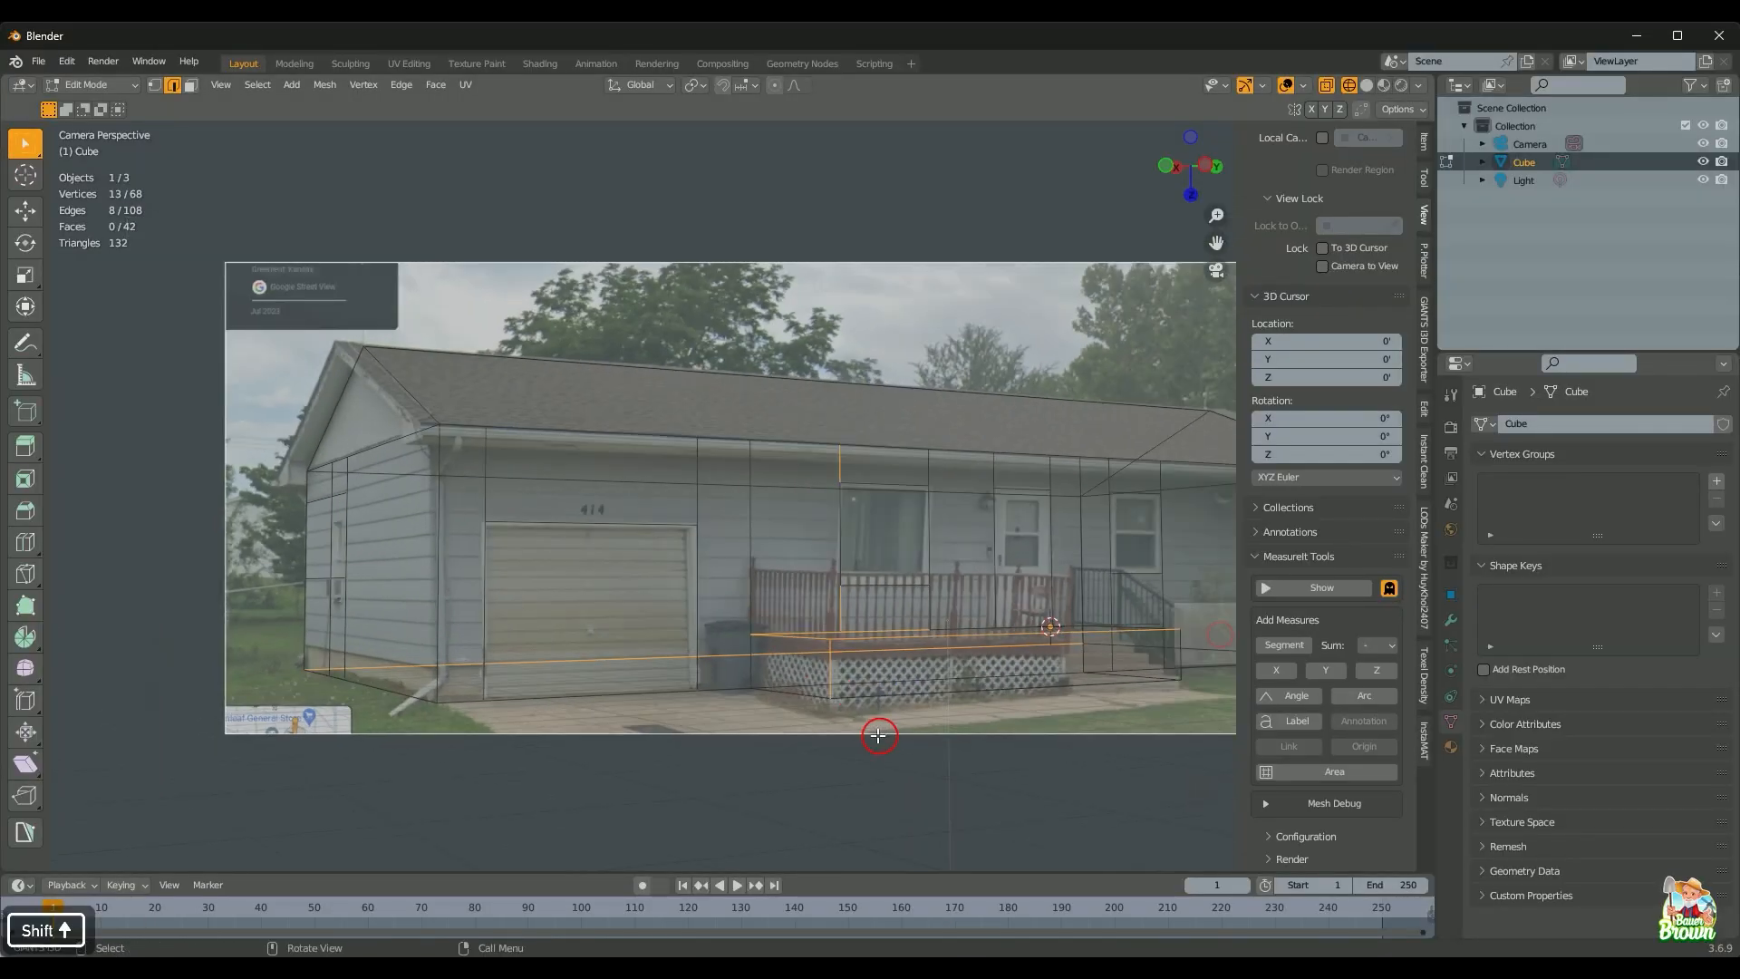
left_click(957, 766)
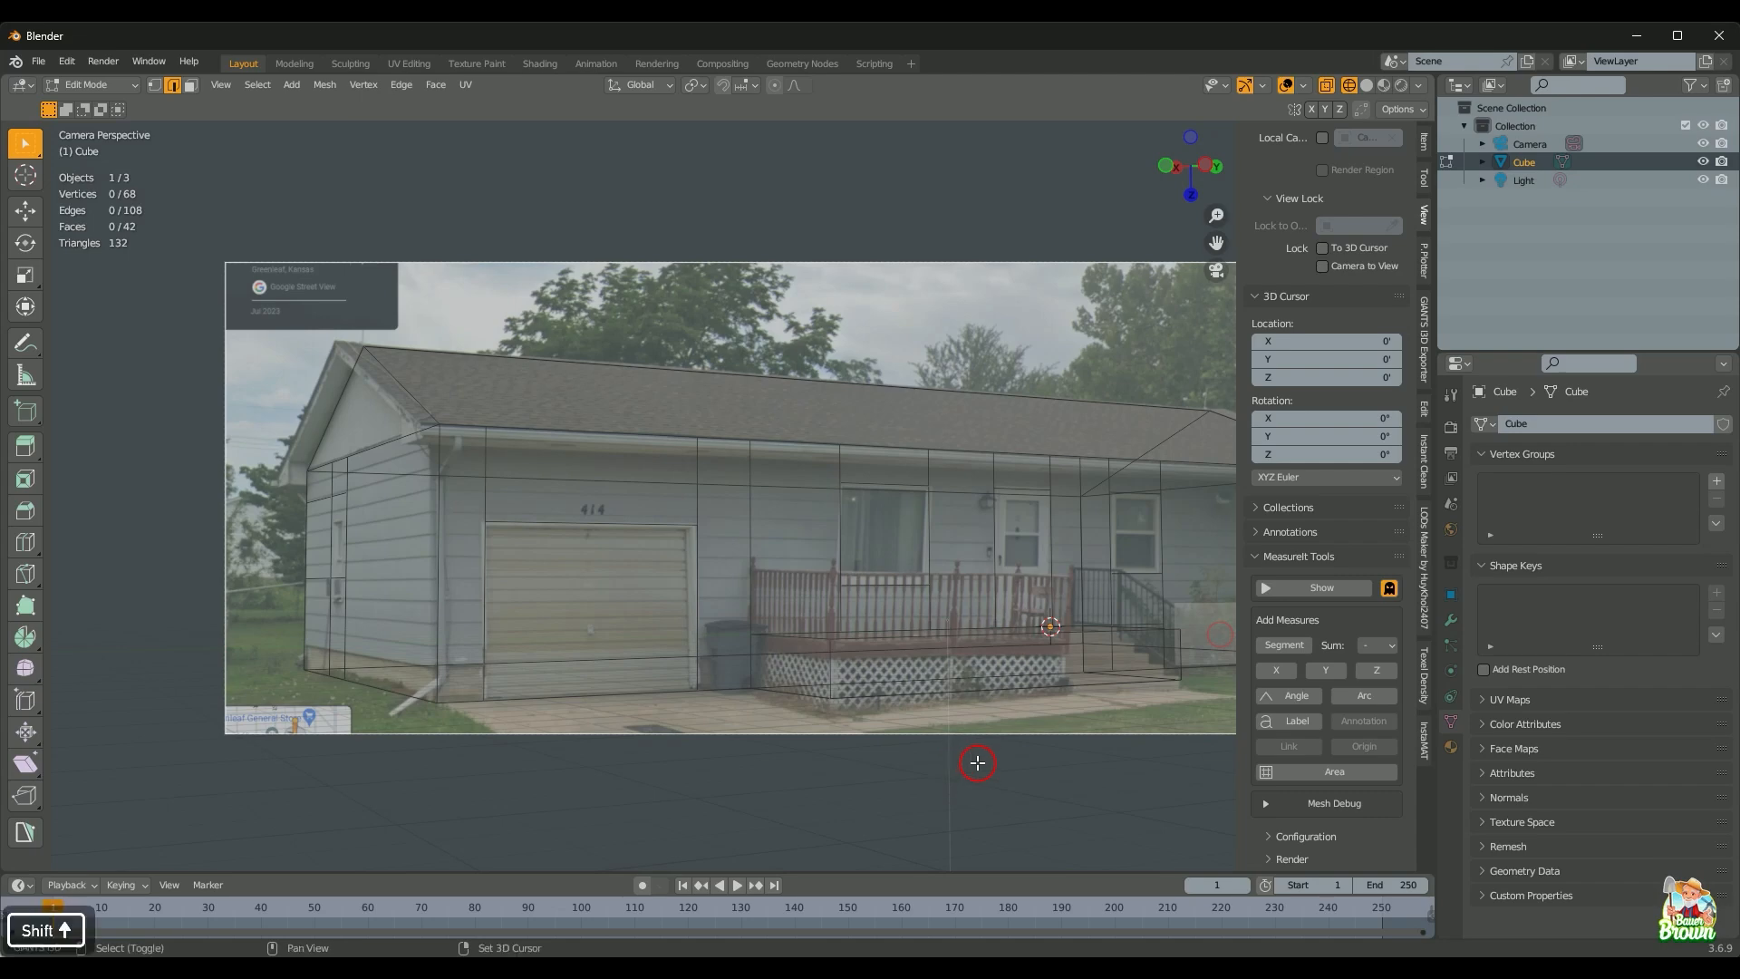
scroll(907, 757, "up", 3)
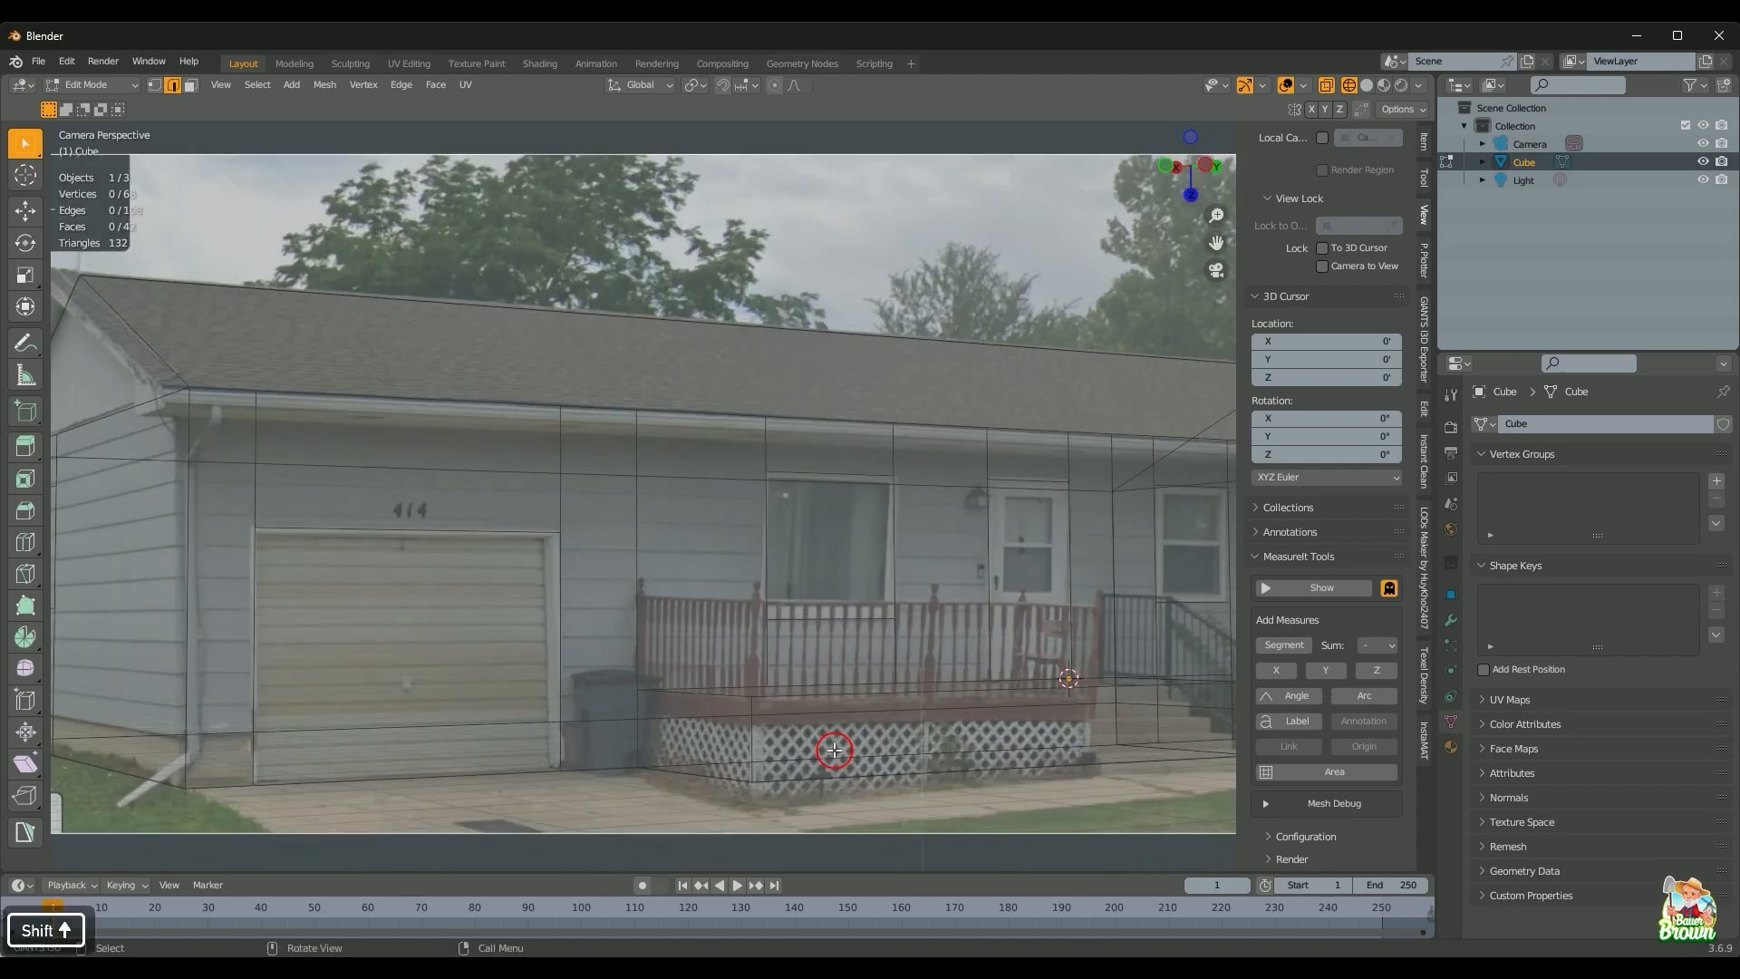
scroll(834, 750, "down", 3)
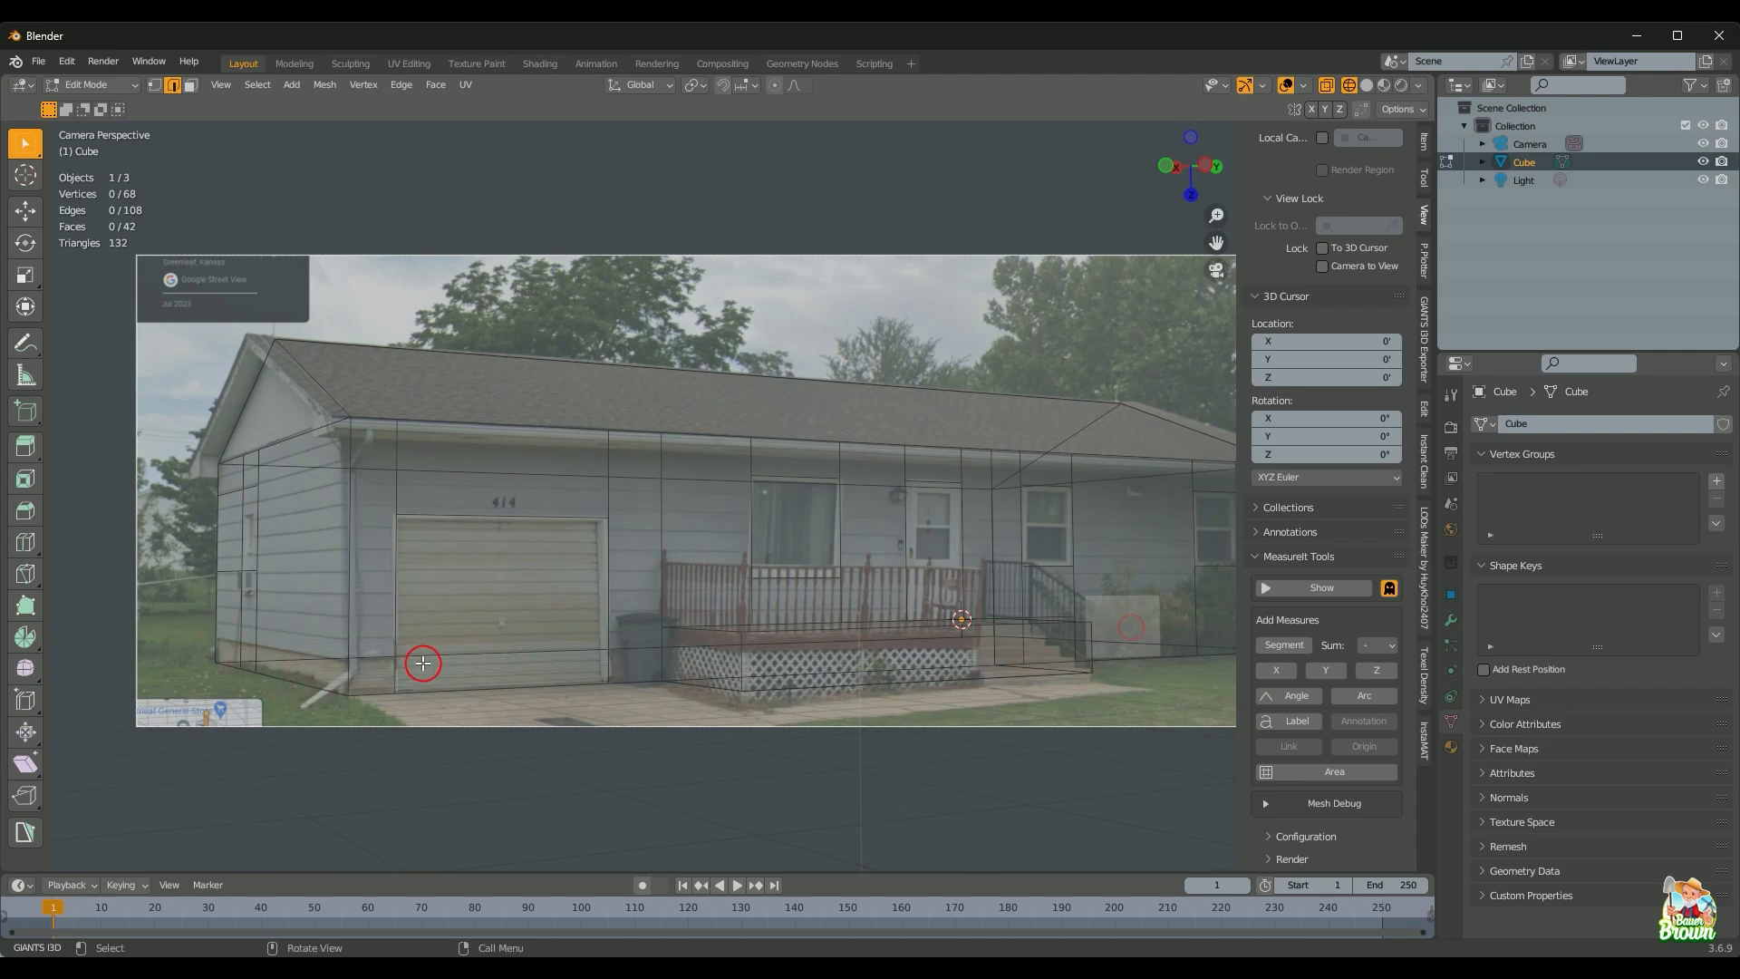
Step: Start a knife cut at the wall's bottom corner, running to the garage door edge
key("ctrl+r")
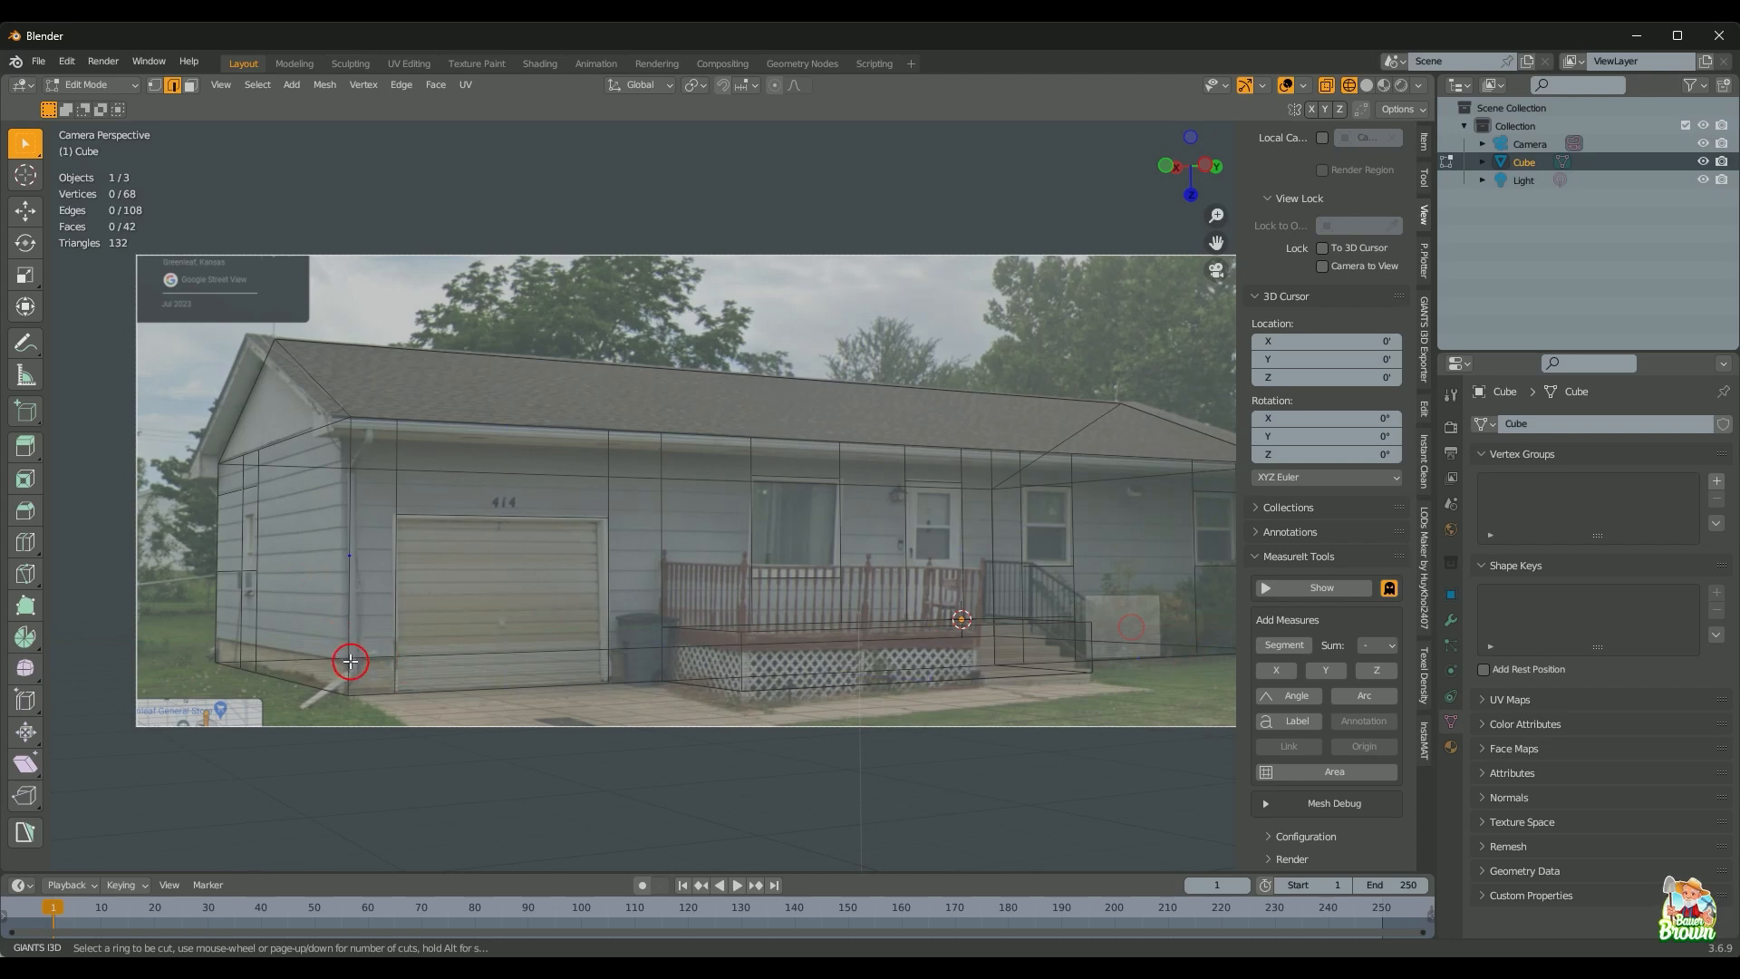
key("Escape")
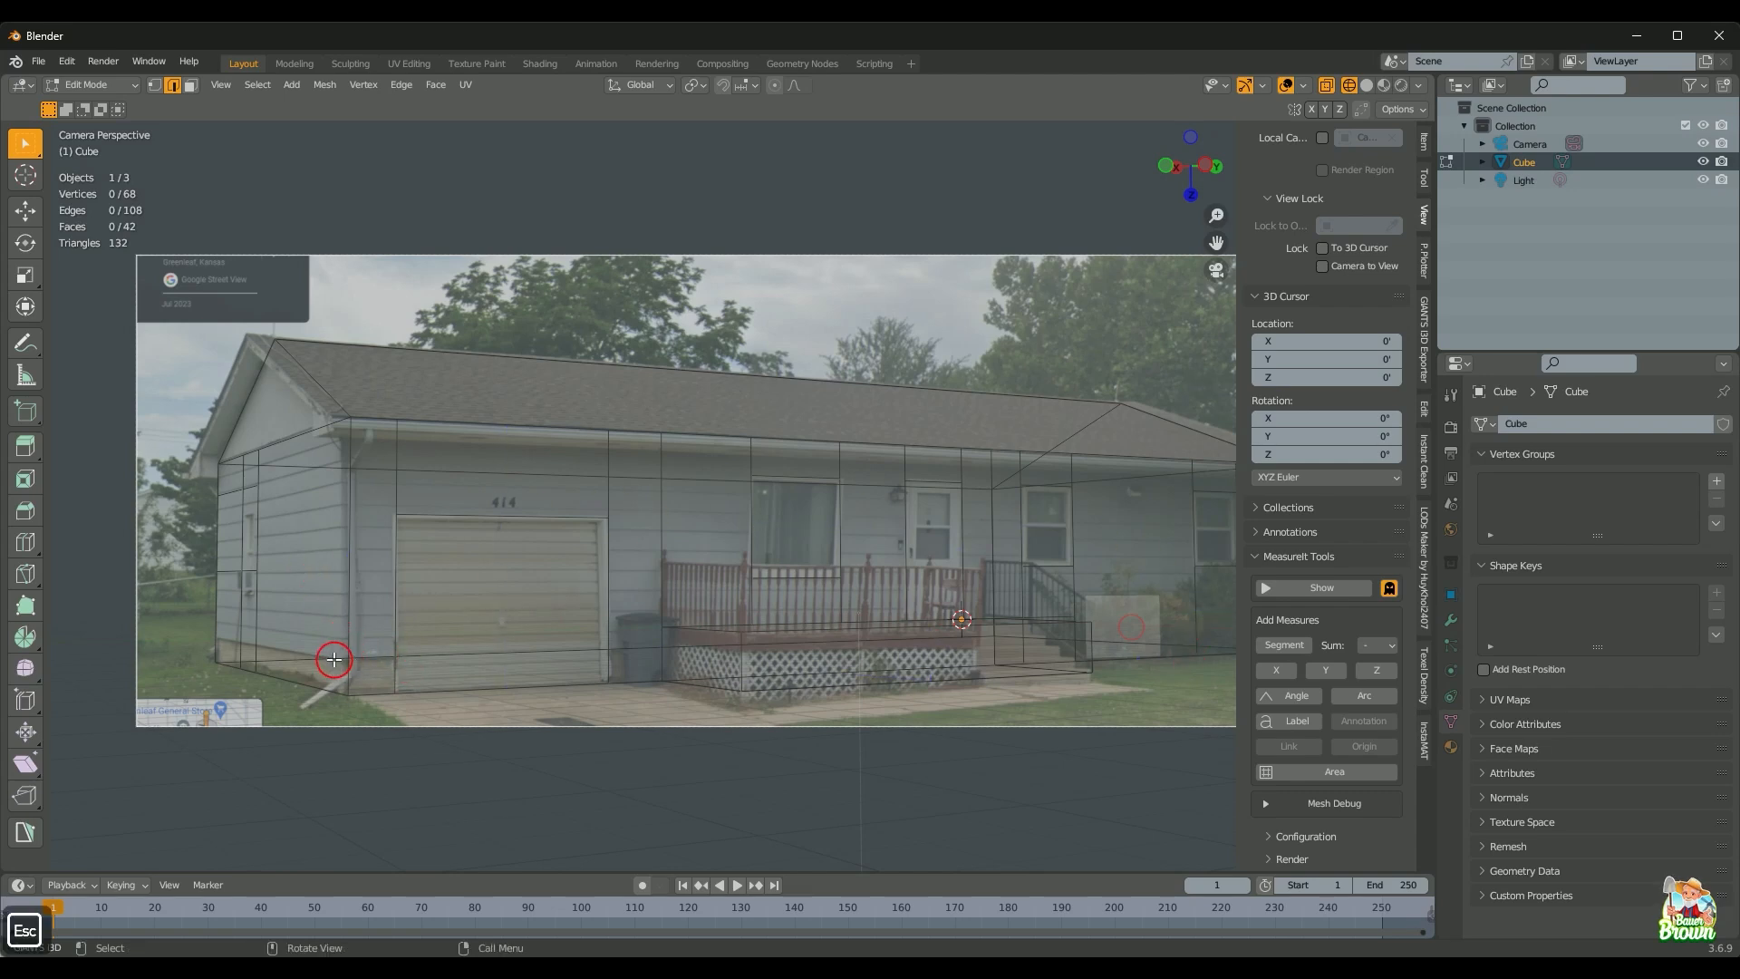
key("k")
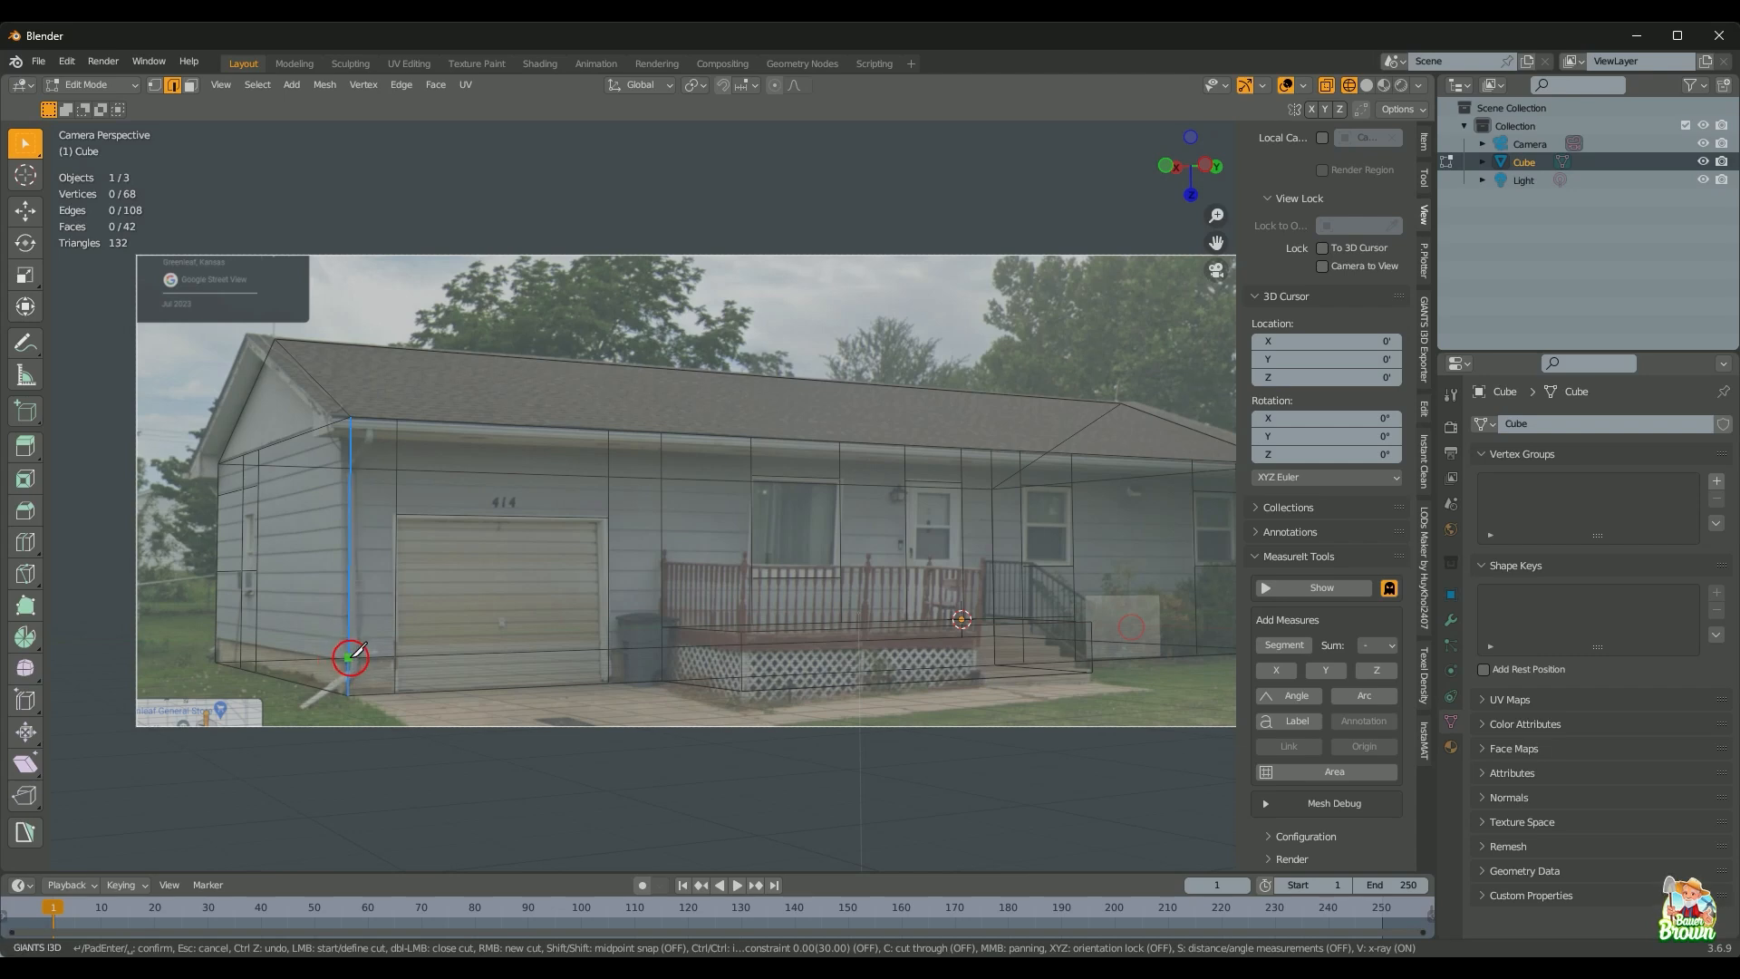
left_click(350, 656)
left_click(350, 658)
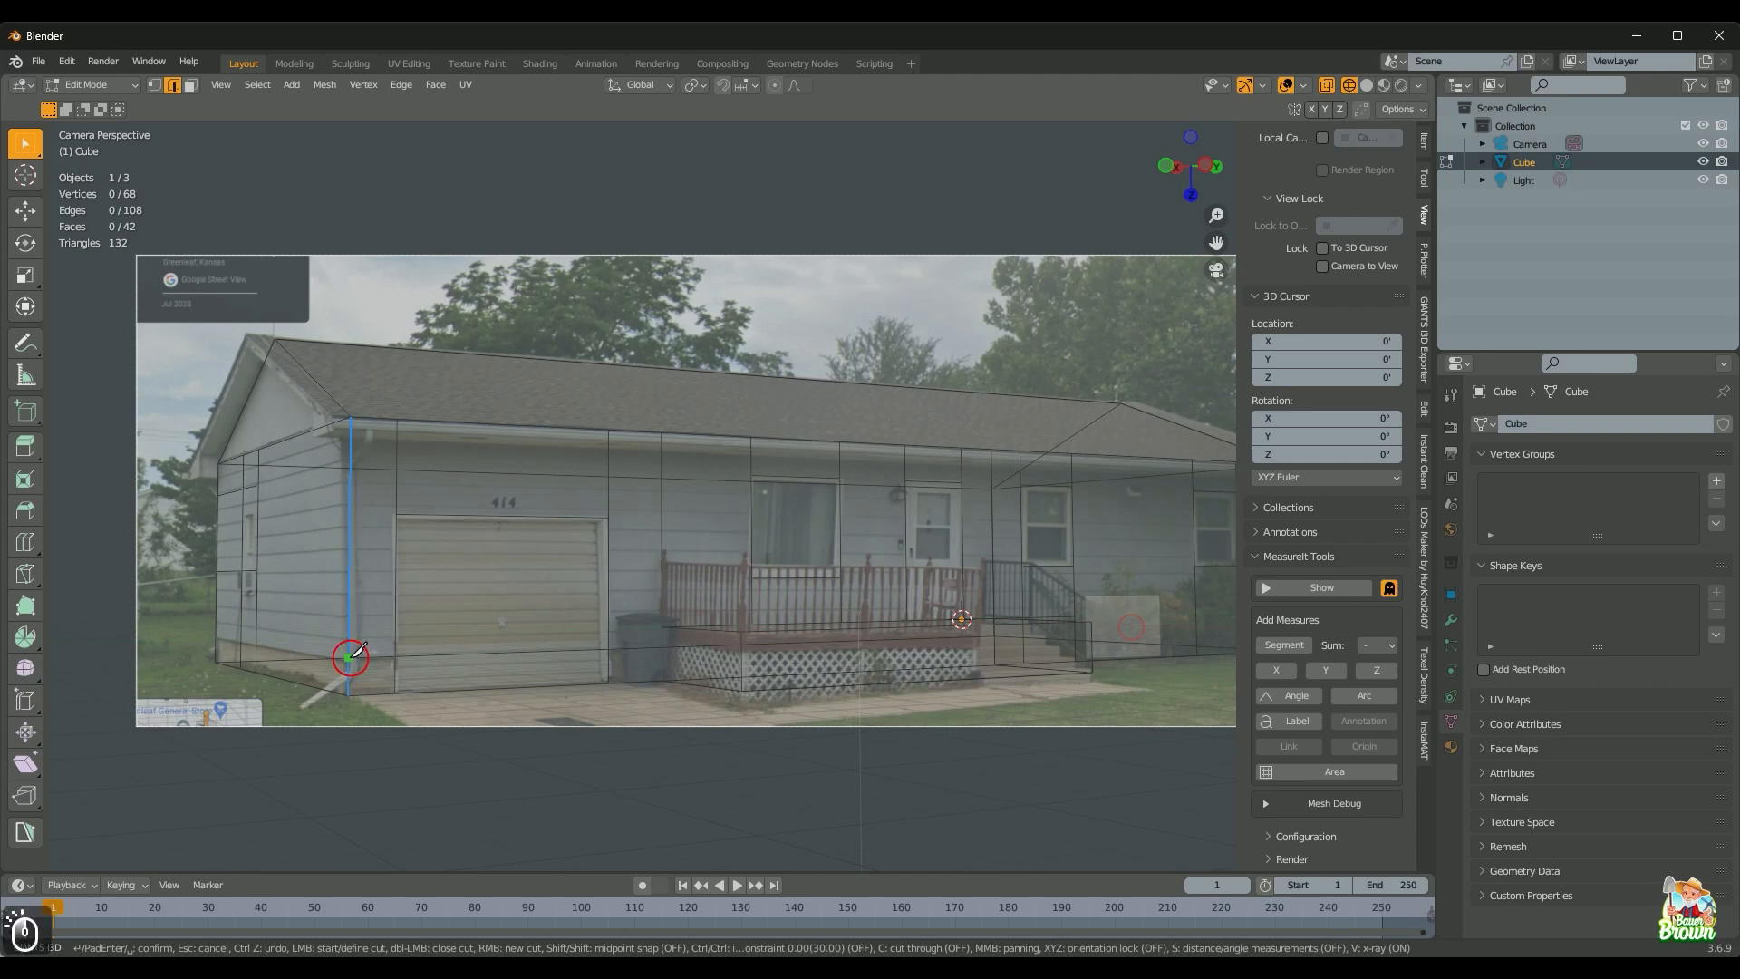
left_click(398, 657)
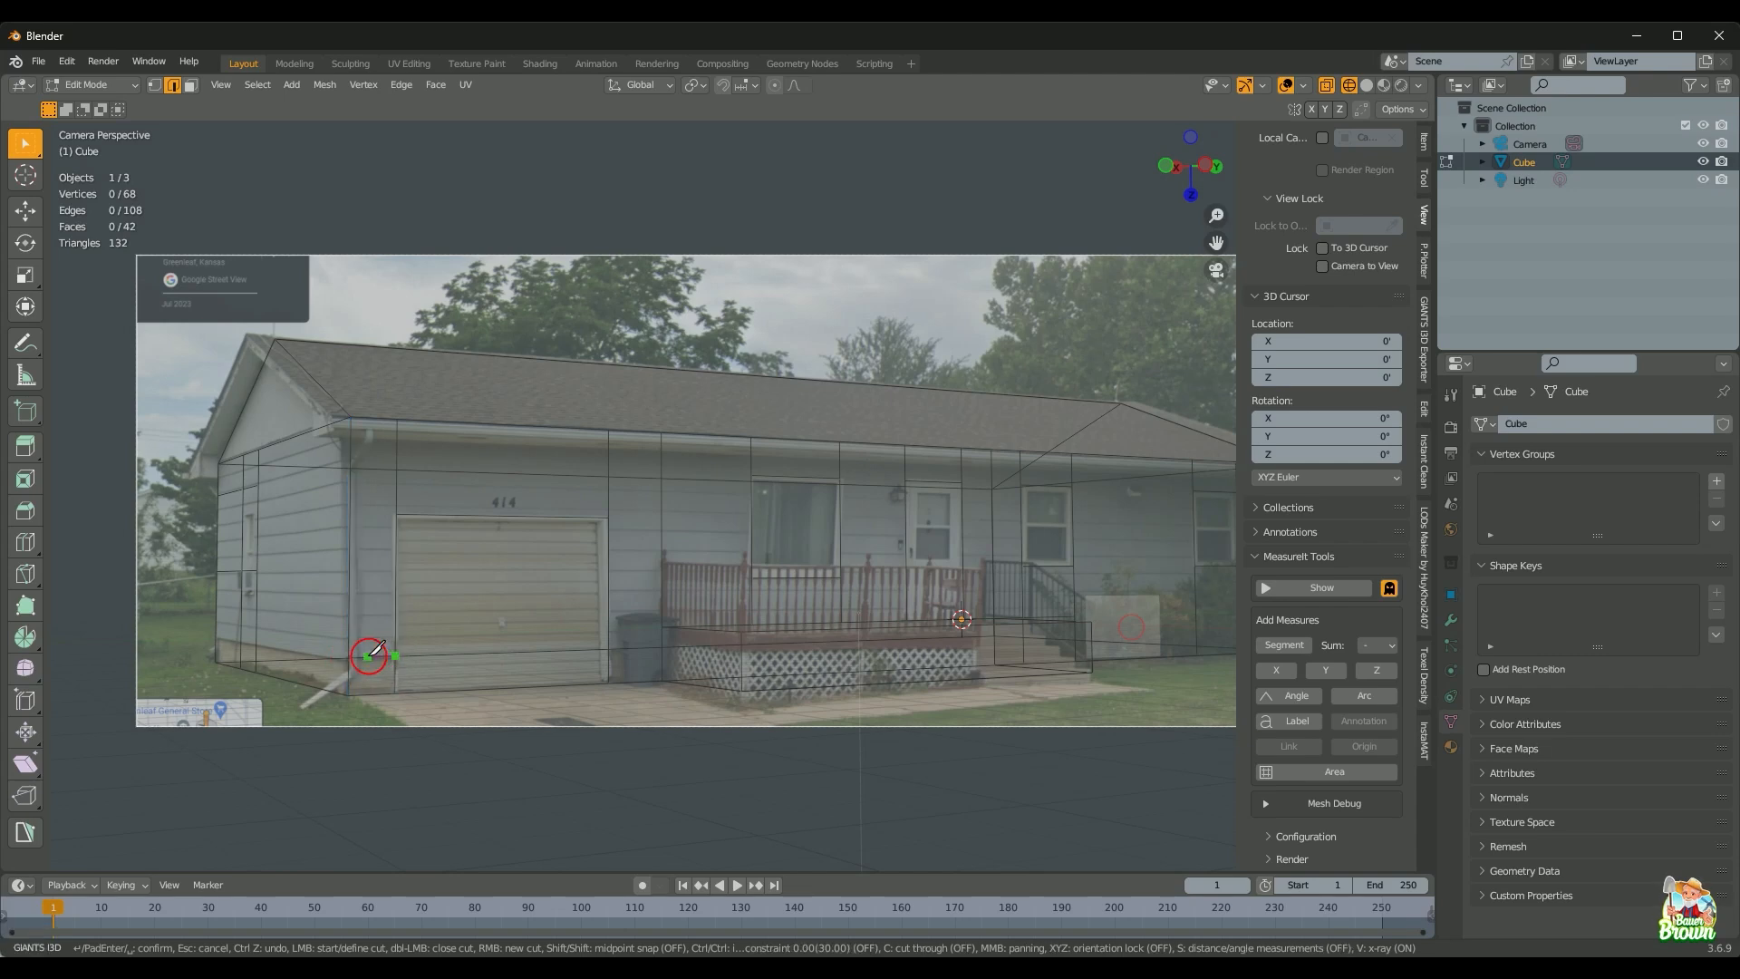
Step: Extend the cut along the side wall with Y and X axis locks, confirm, and show solid shading
key("y")
left_click(355, 655)
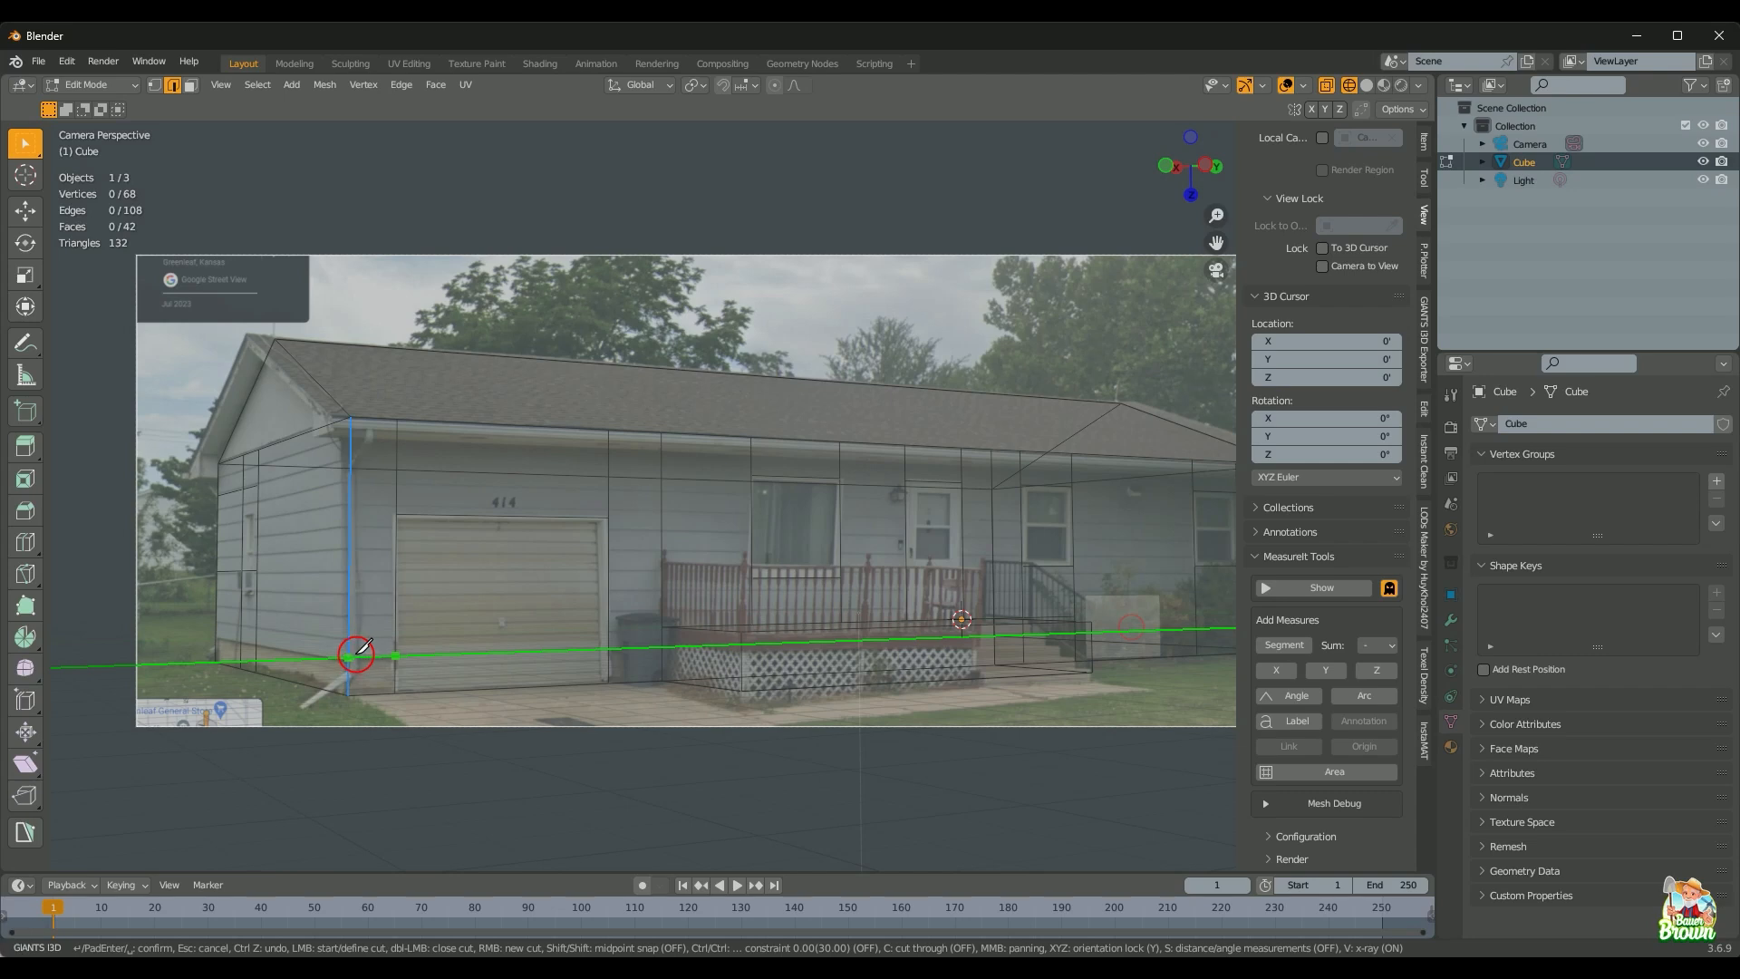
key("x")
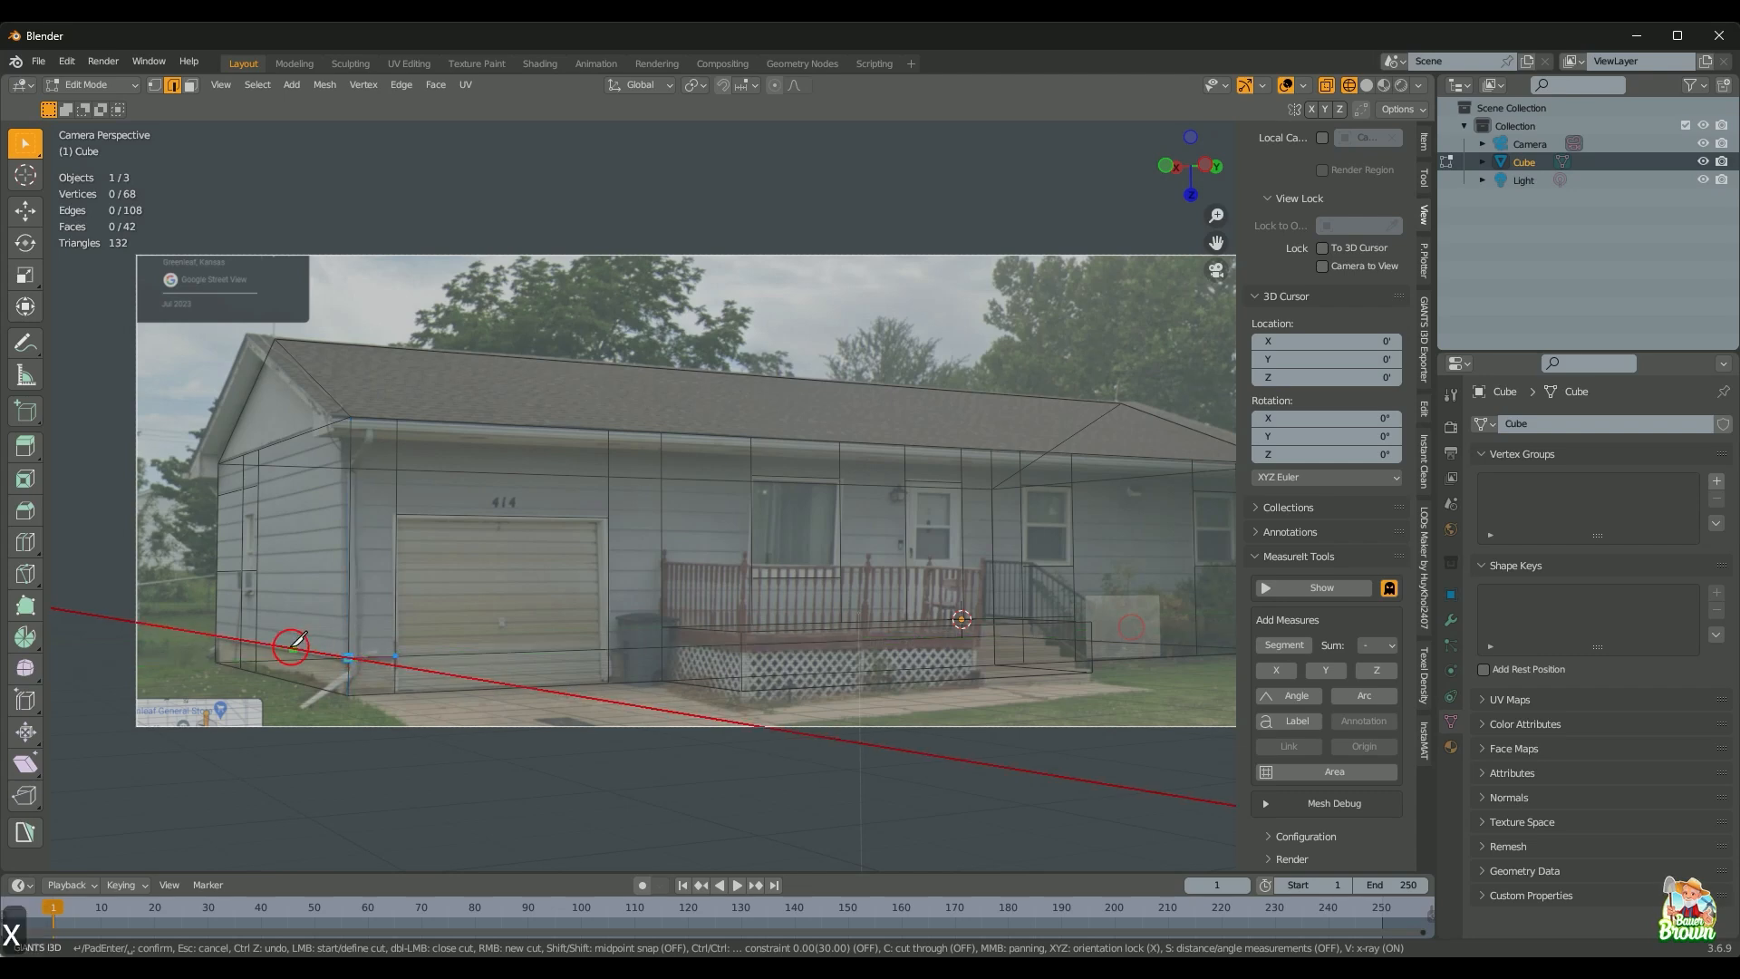
left_click(219, 635)
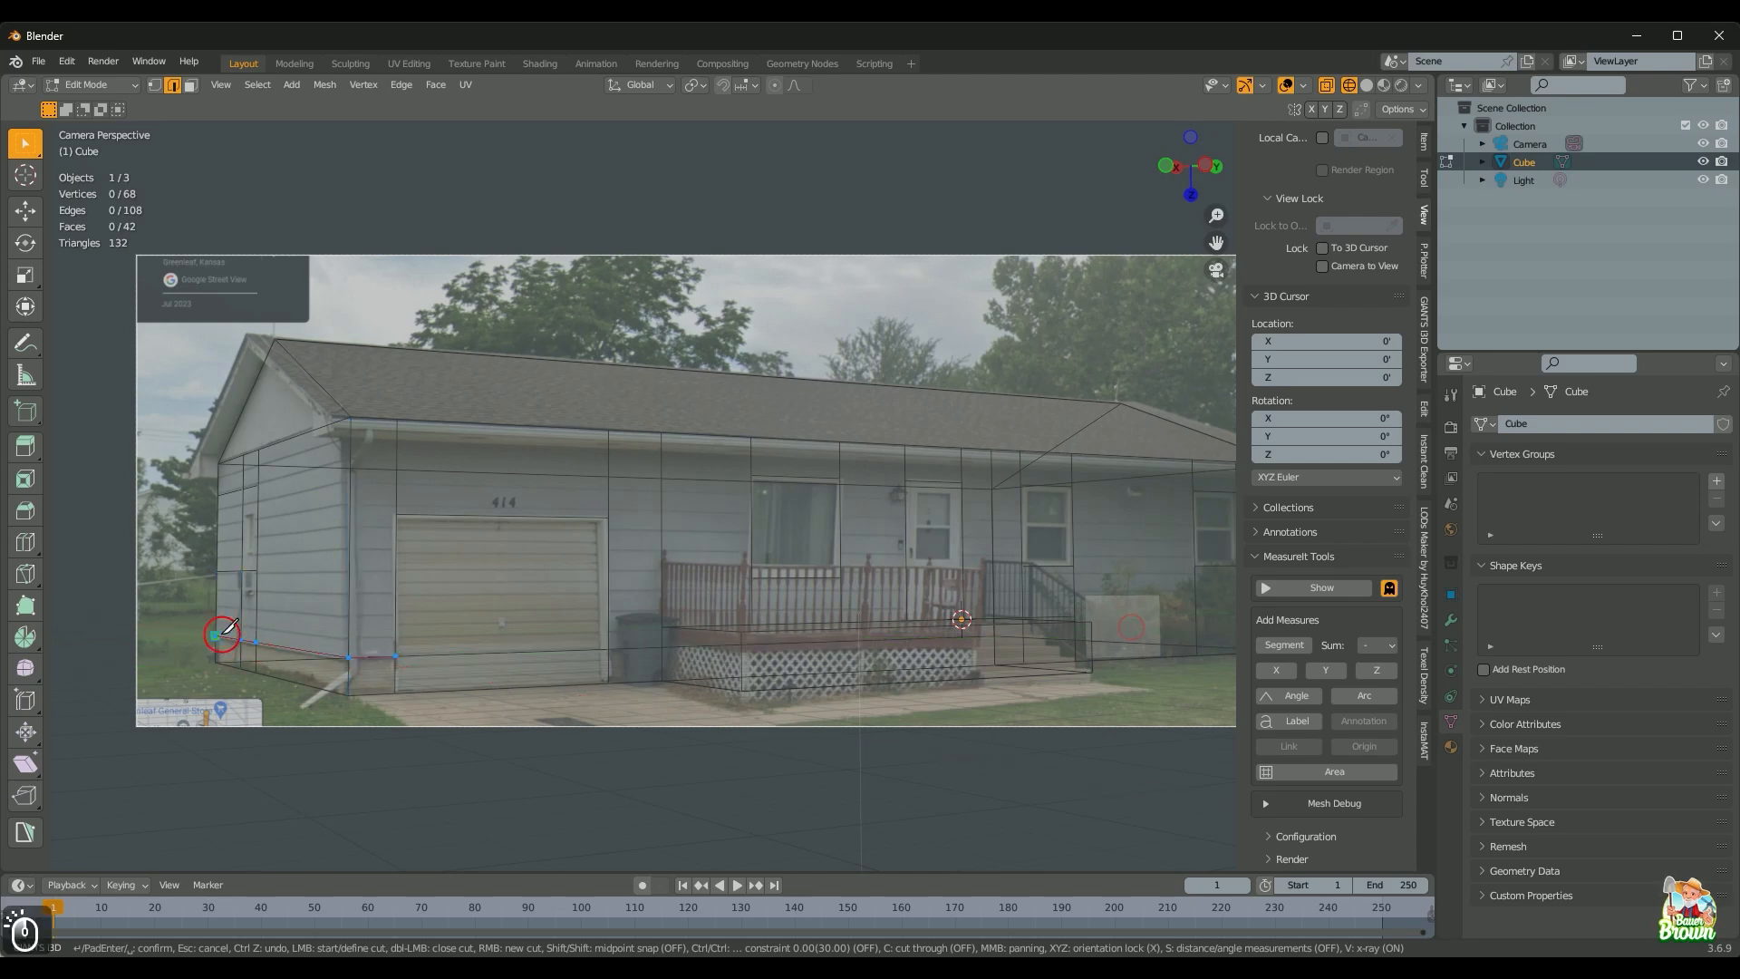
key("Return")
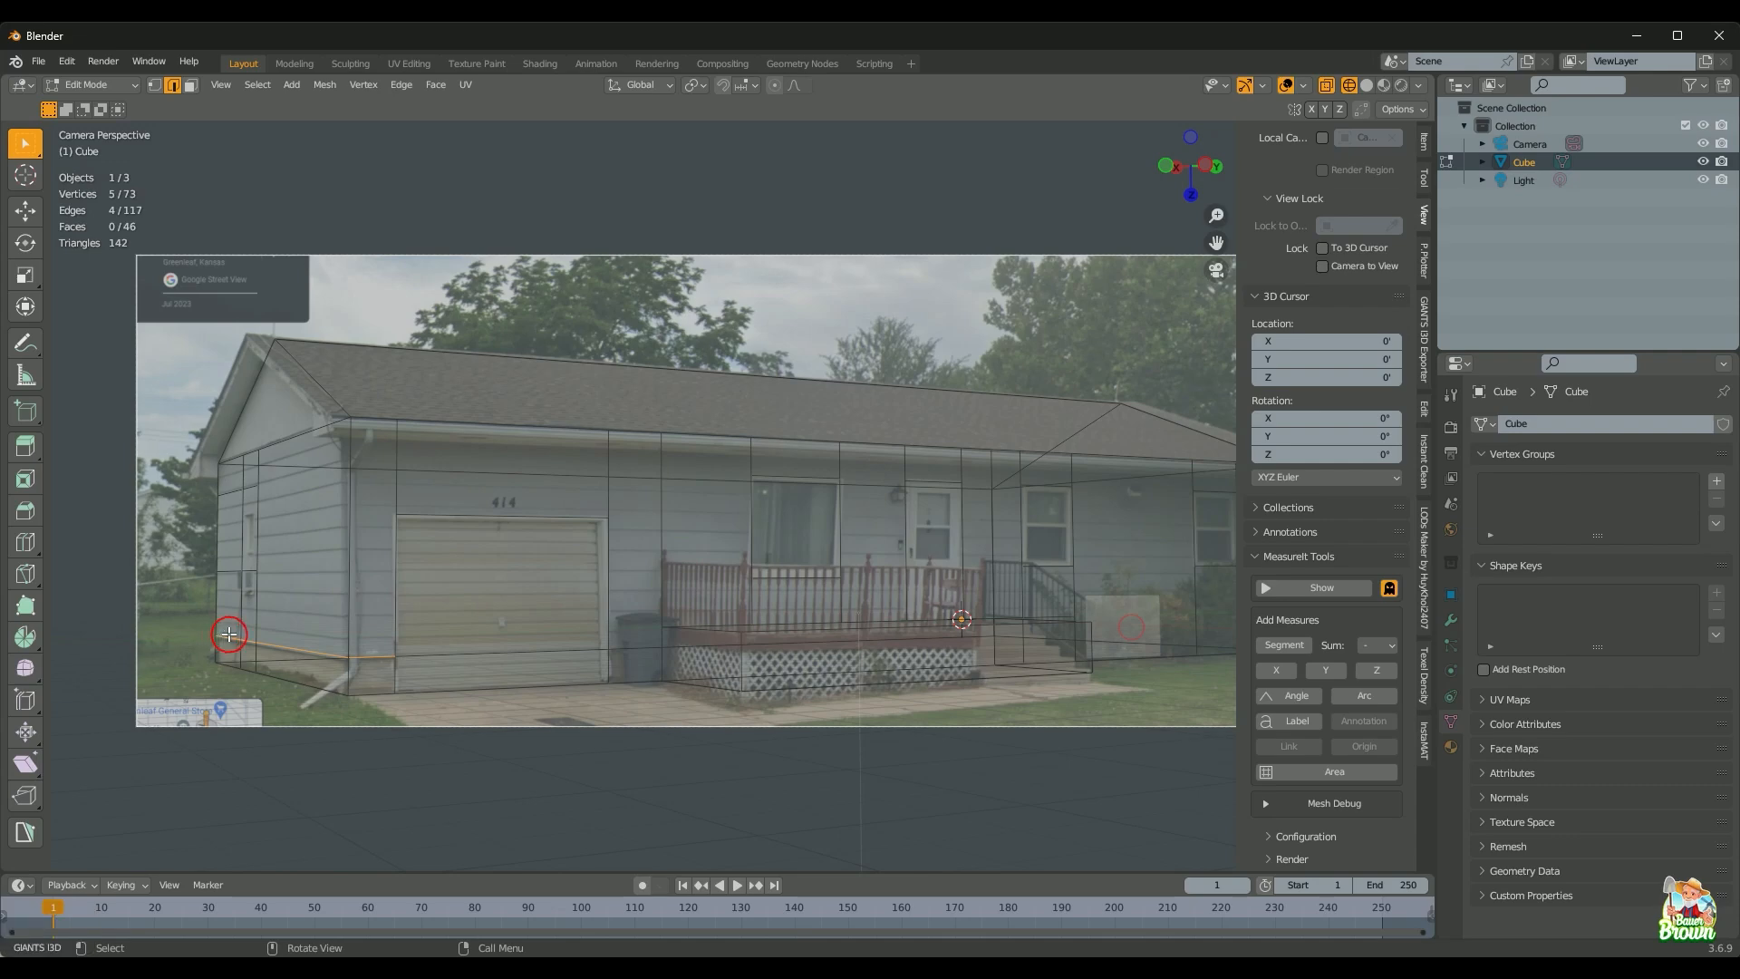
key("shift+z")
middle_click_drag(440, 639, 524, 661)
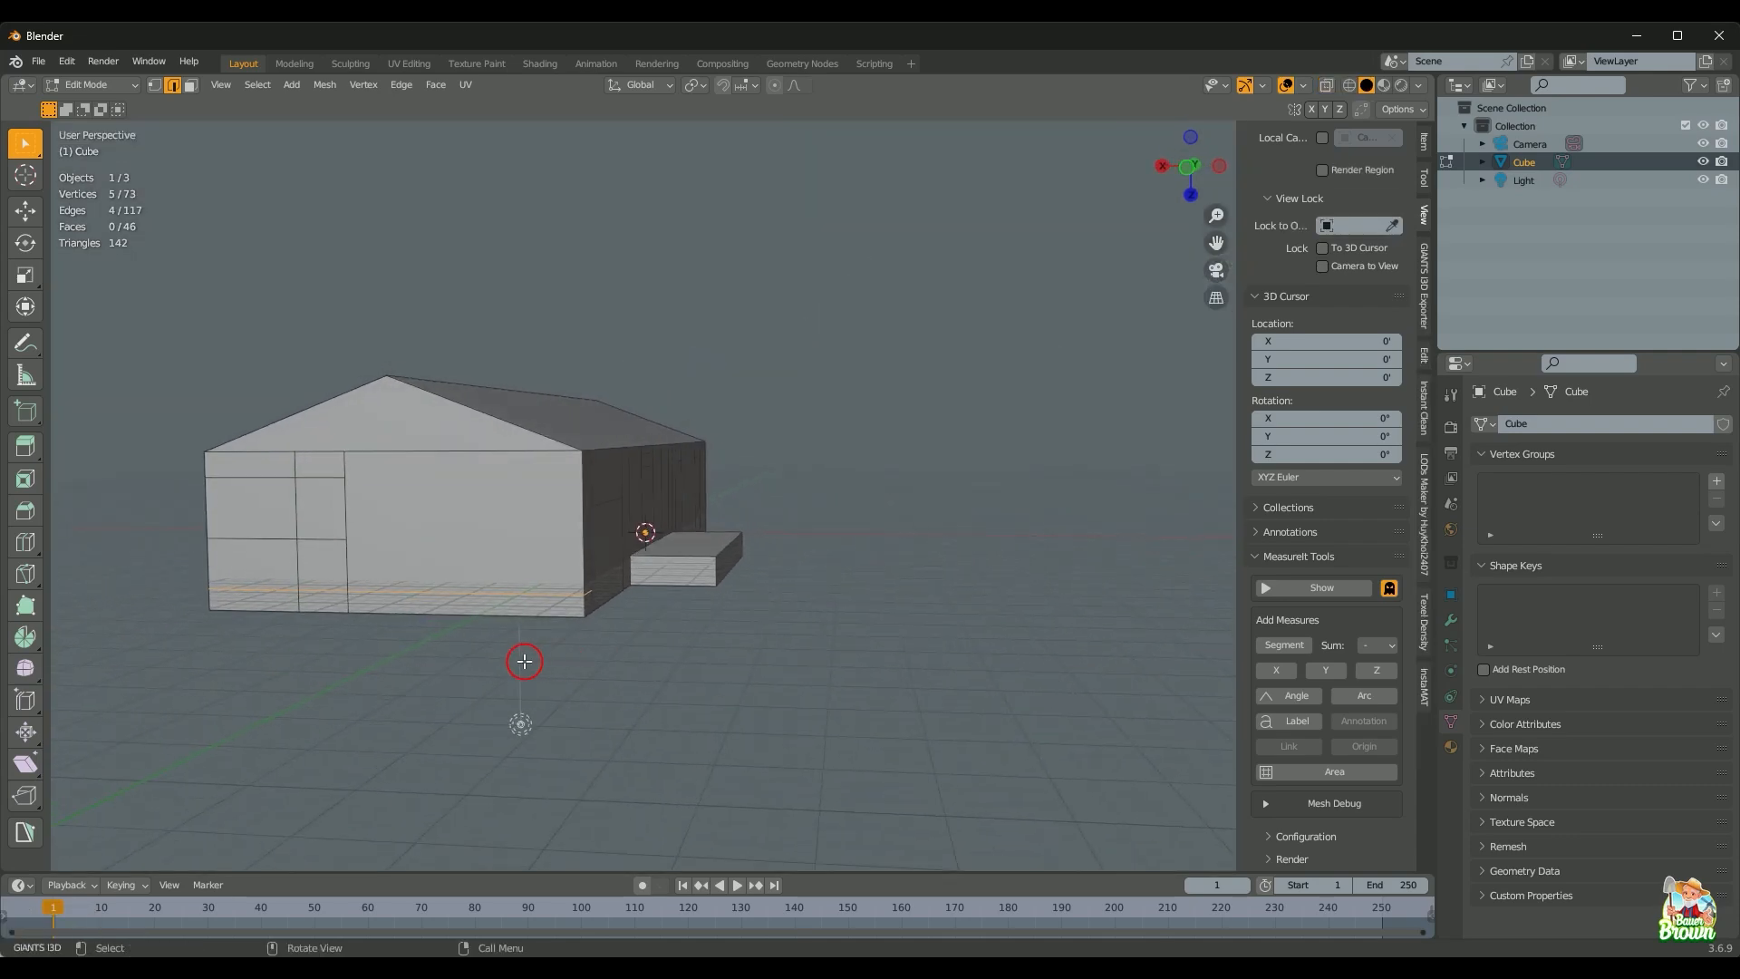
Step: Dissolve the two vertical edges on the gable wall
scroll(419, 622, "up", 2)
middle_click_drag(420, 622, 804, 613, "shift")
scroll(520, 691, "up", 2)
middle_click_drag(519, 690, 773, 598, "shift")
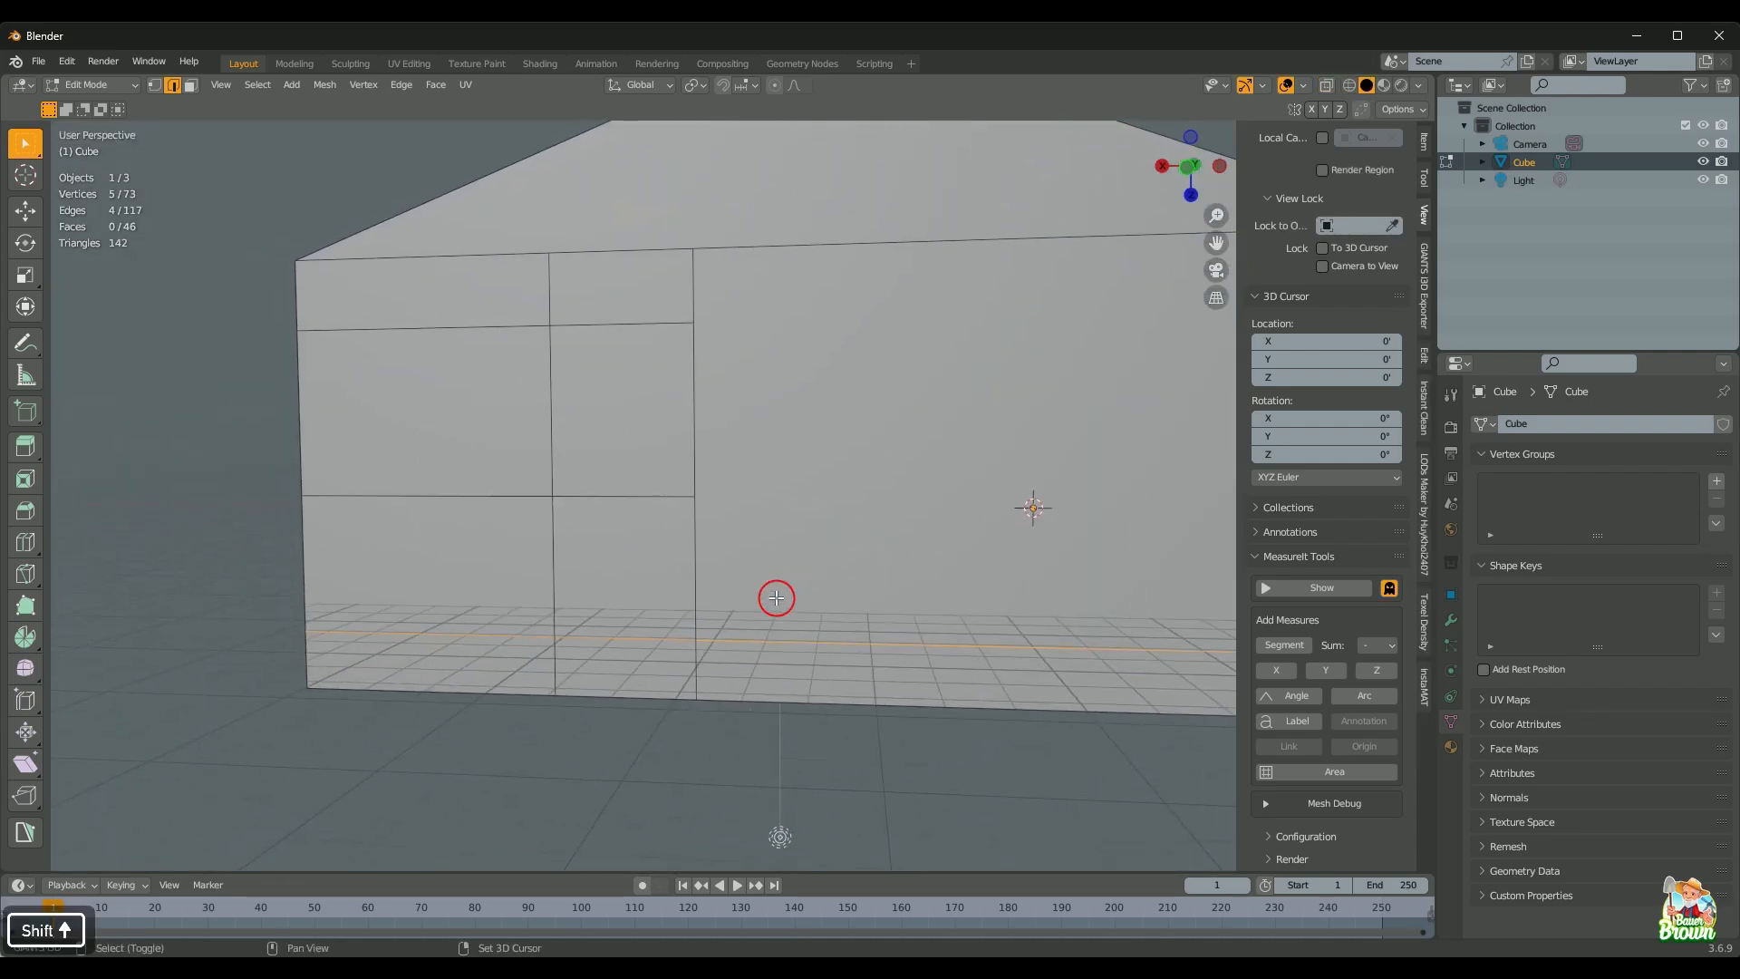
left_click(695, 668)
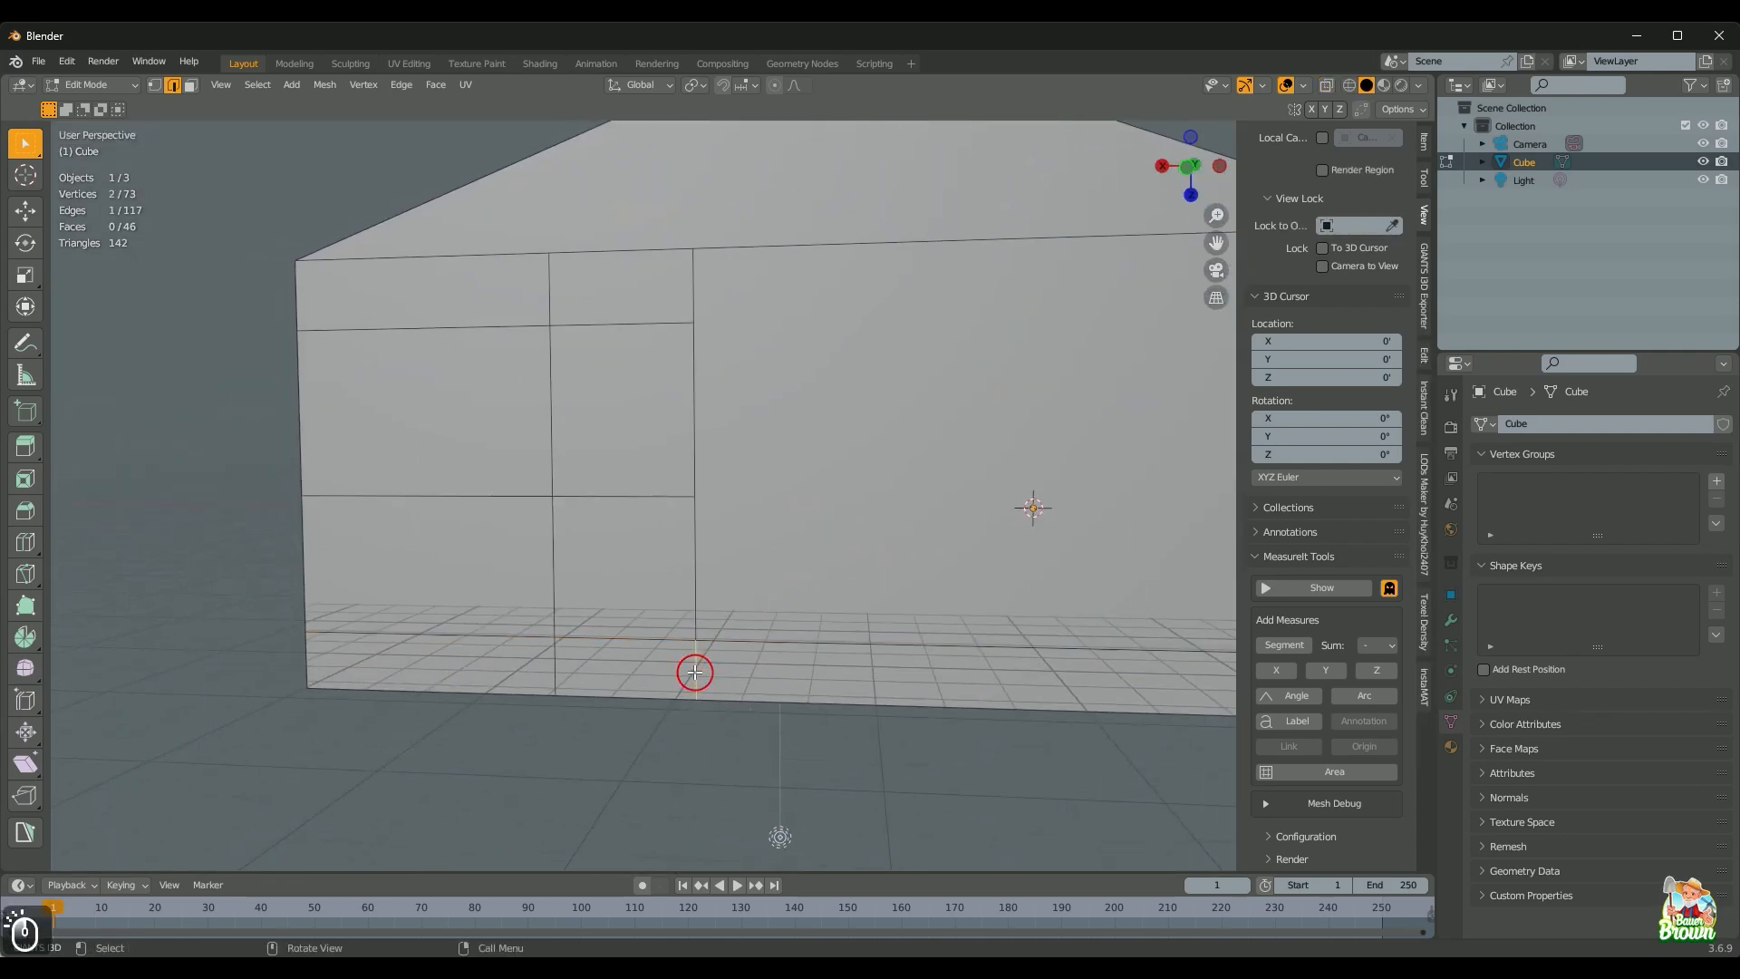
left_click(562, 660, "shift")
key("d")
Step: Orbit around the house to inspect the porch side and gable end
scroll(672, 650, "down", 4)
middle_click_drag(673, 650, 546, 725)
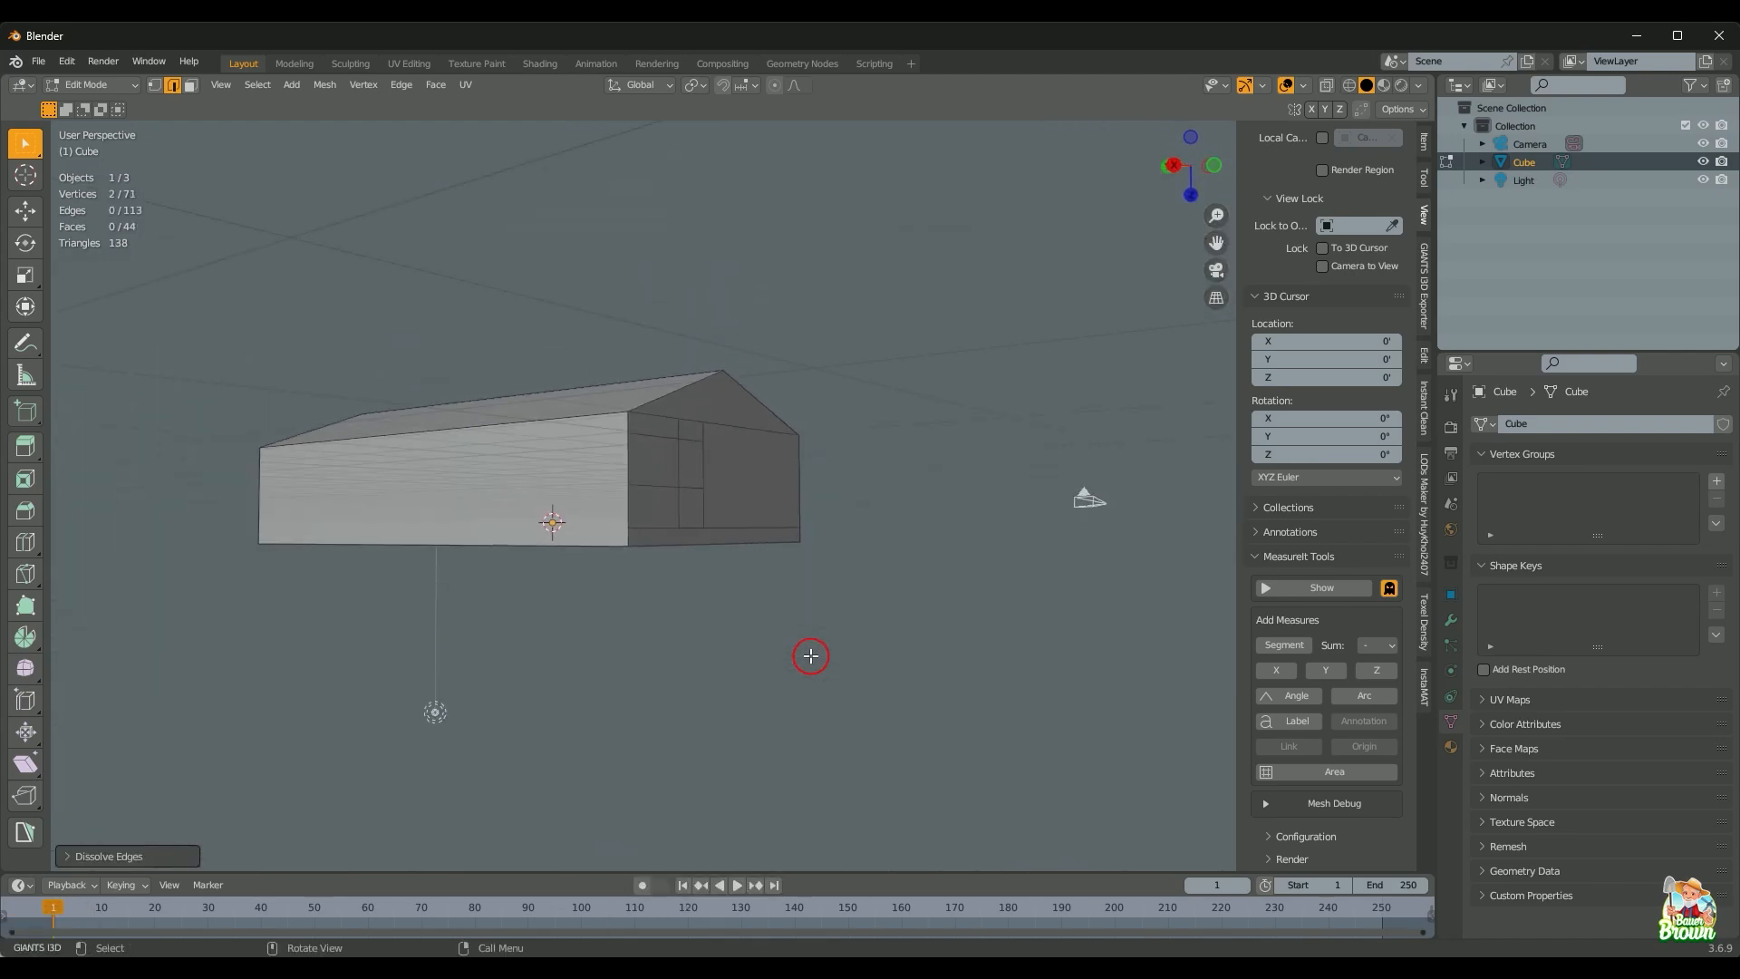
middle_click_drag(796, 683, 729, 698)
mouse_move(952, 787)
middle_mouse_down("shift")
mouse_move(722, 715)
mouse_move(722, 625)
mouse_move(743, 676)
mouse_move(730, 669)
mouse_move(808, 622)
mouse_move(765, 571)
mouse_move(765, 591)
mouse_move(692, 610)
mouse_move(593, 589)
middle_mouse_up("shift")
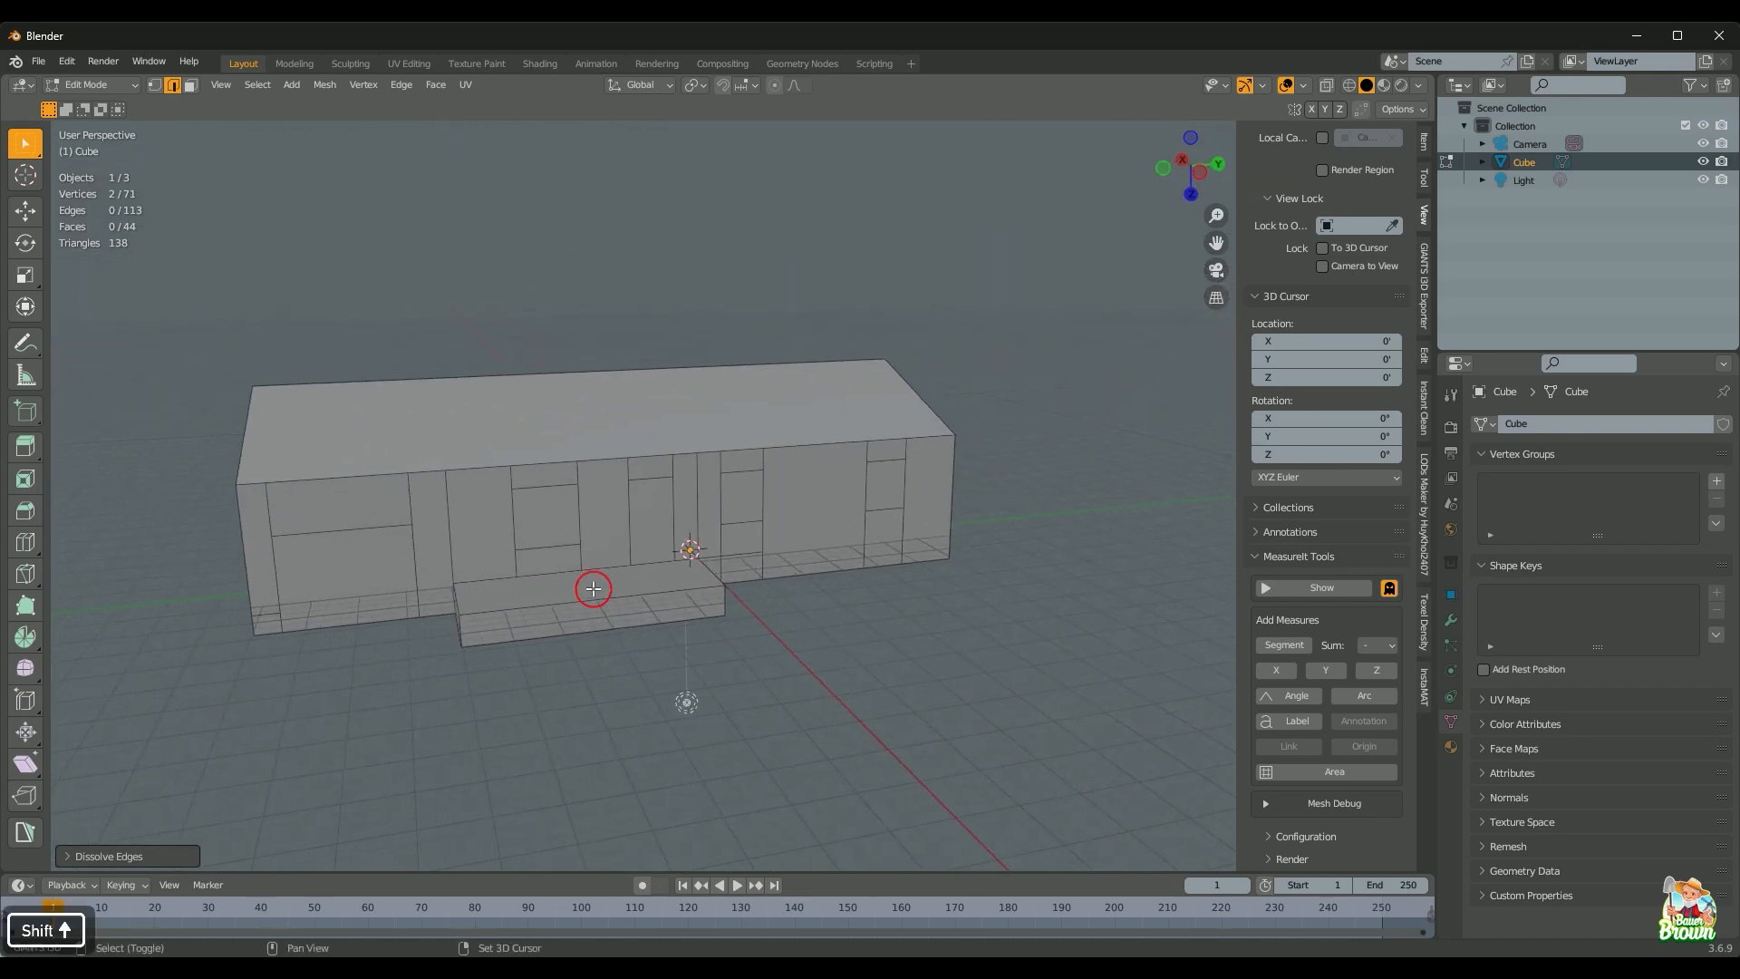
scroll(594, 589, "down", 2)
middle_click_drag(707, 606, 720, 651)
scroll(703, 630, "up", 2)
Step: Orbit around the opposite long side and corners up to a top view of the house
middle_click_drag(807, 618, 594, 598)
middle_click_drag(281, 640, 479, 515)
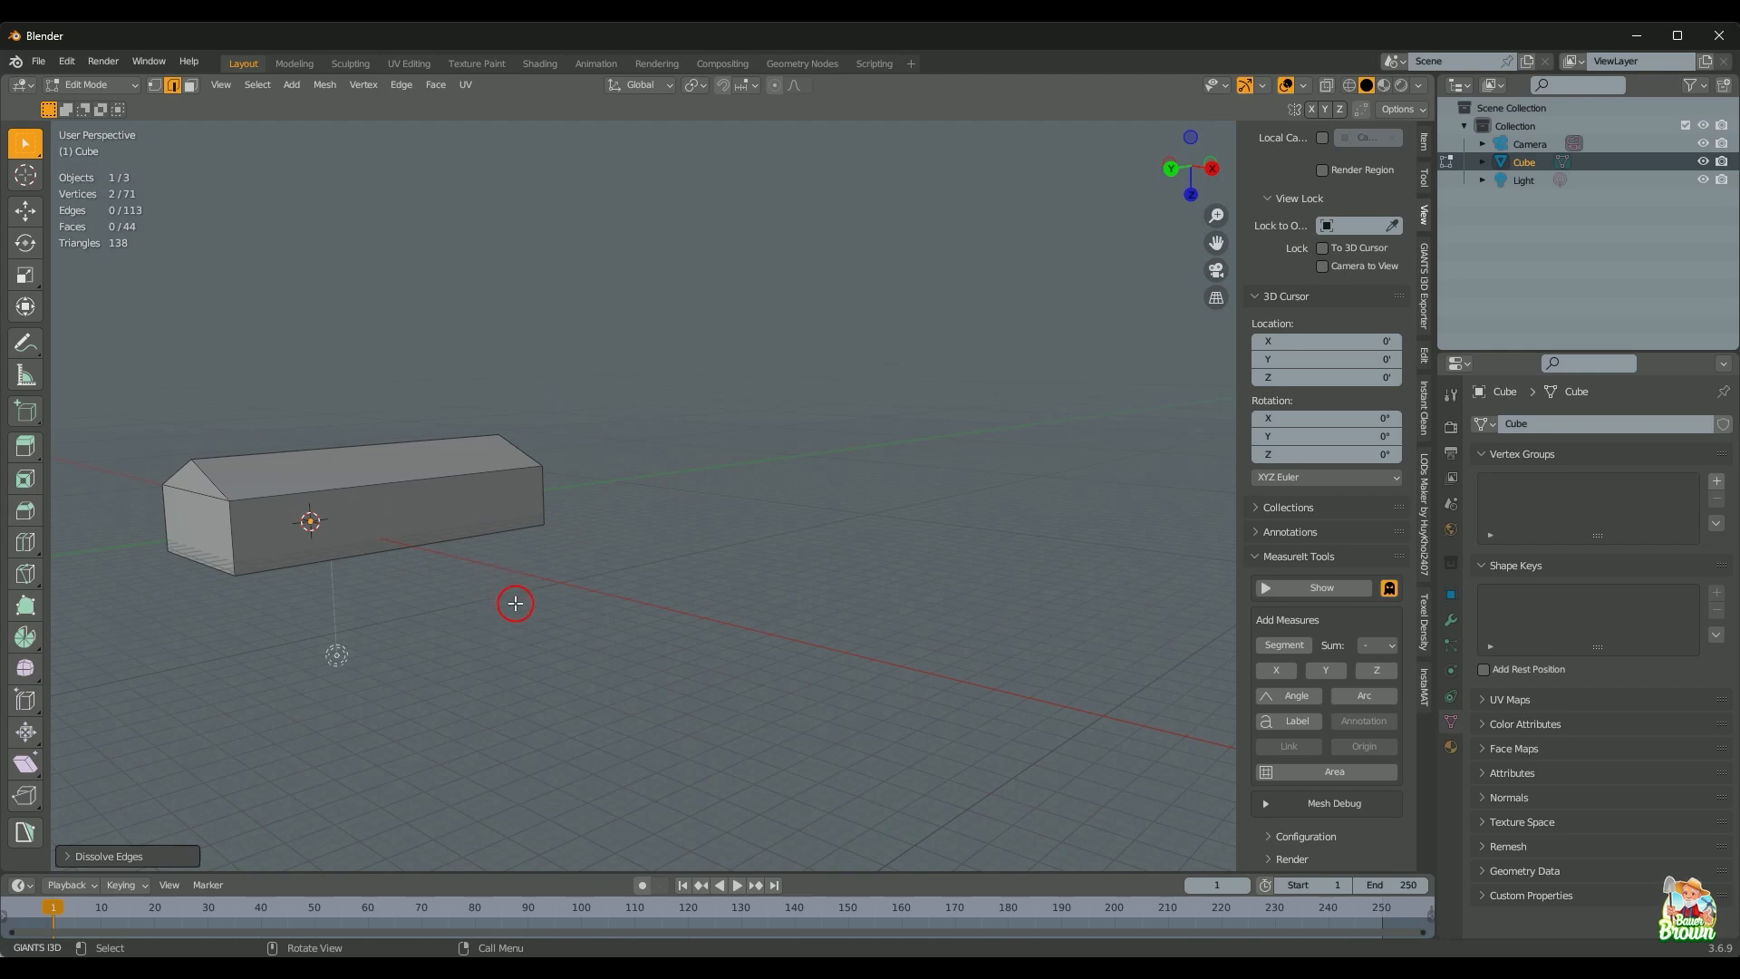
middle_click_drag(516, 603, 821, 669)
scroll(741, 653, "up", 3)
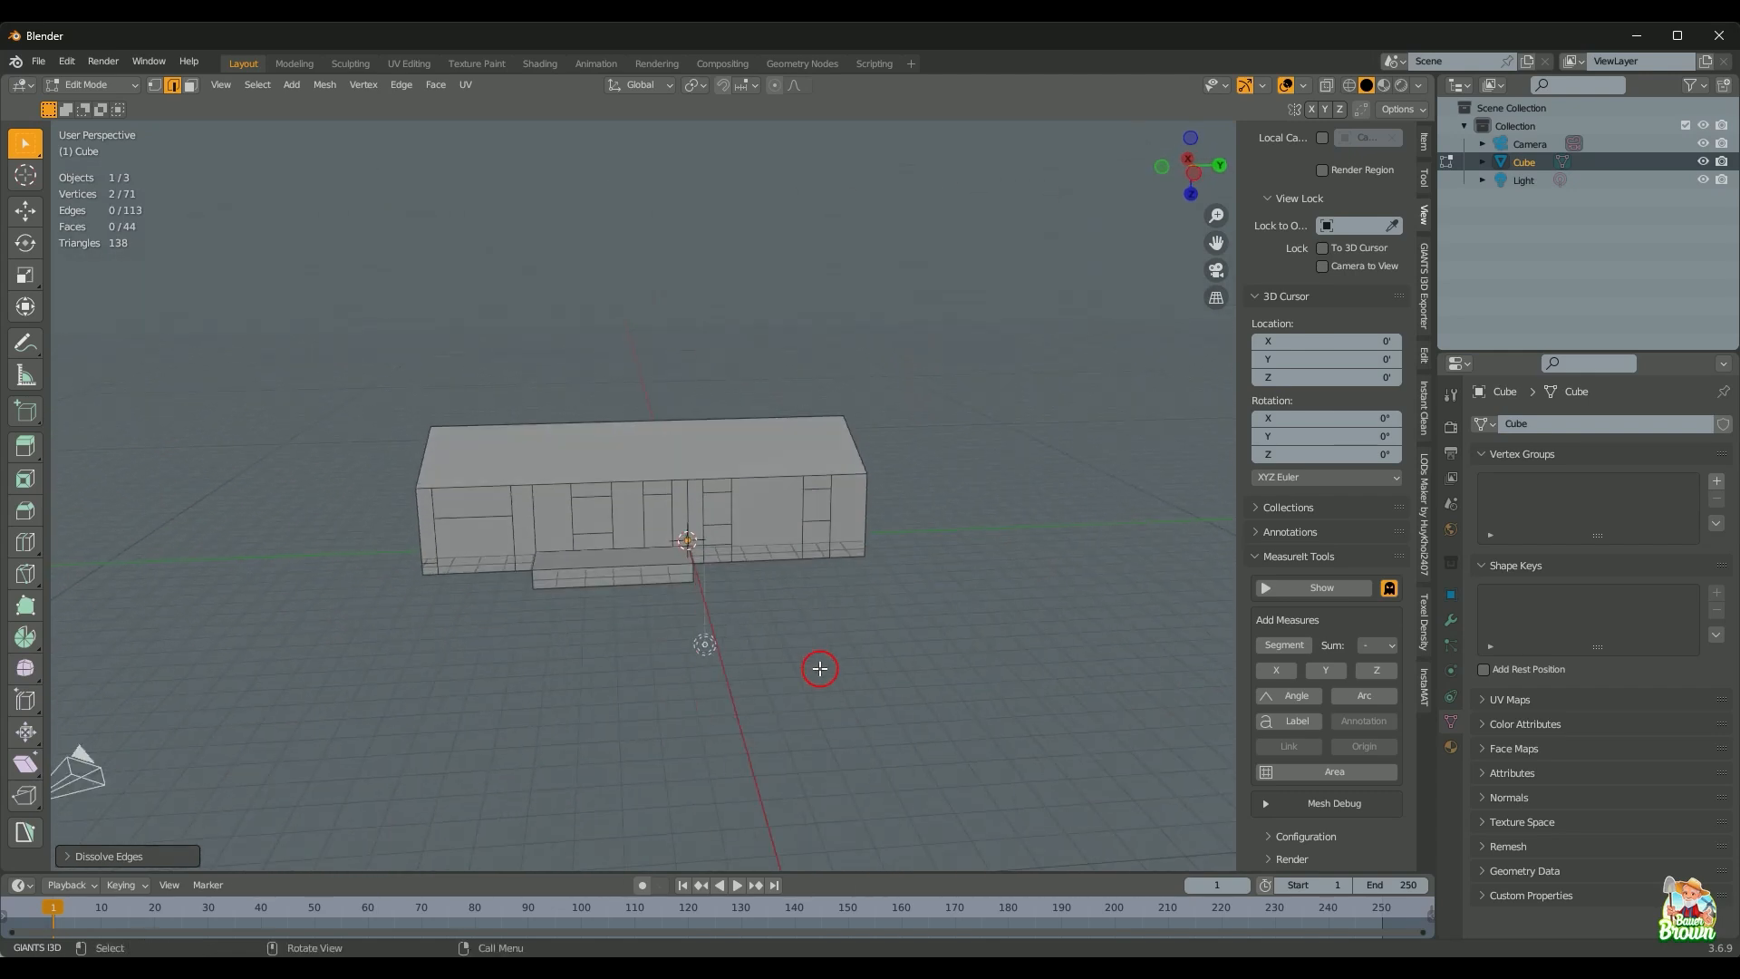
middle_click_drag(717, 715, 547, 575)
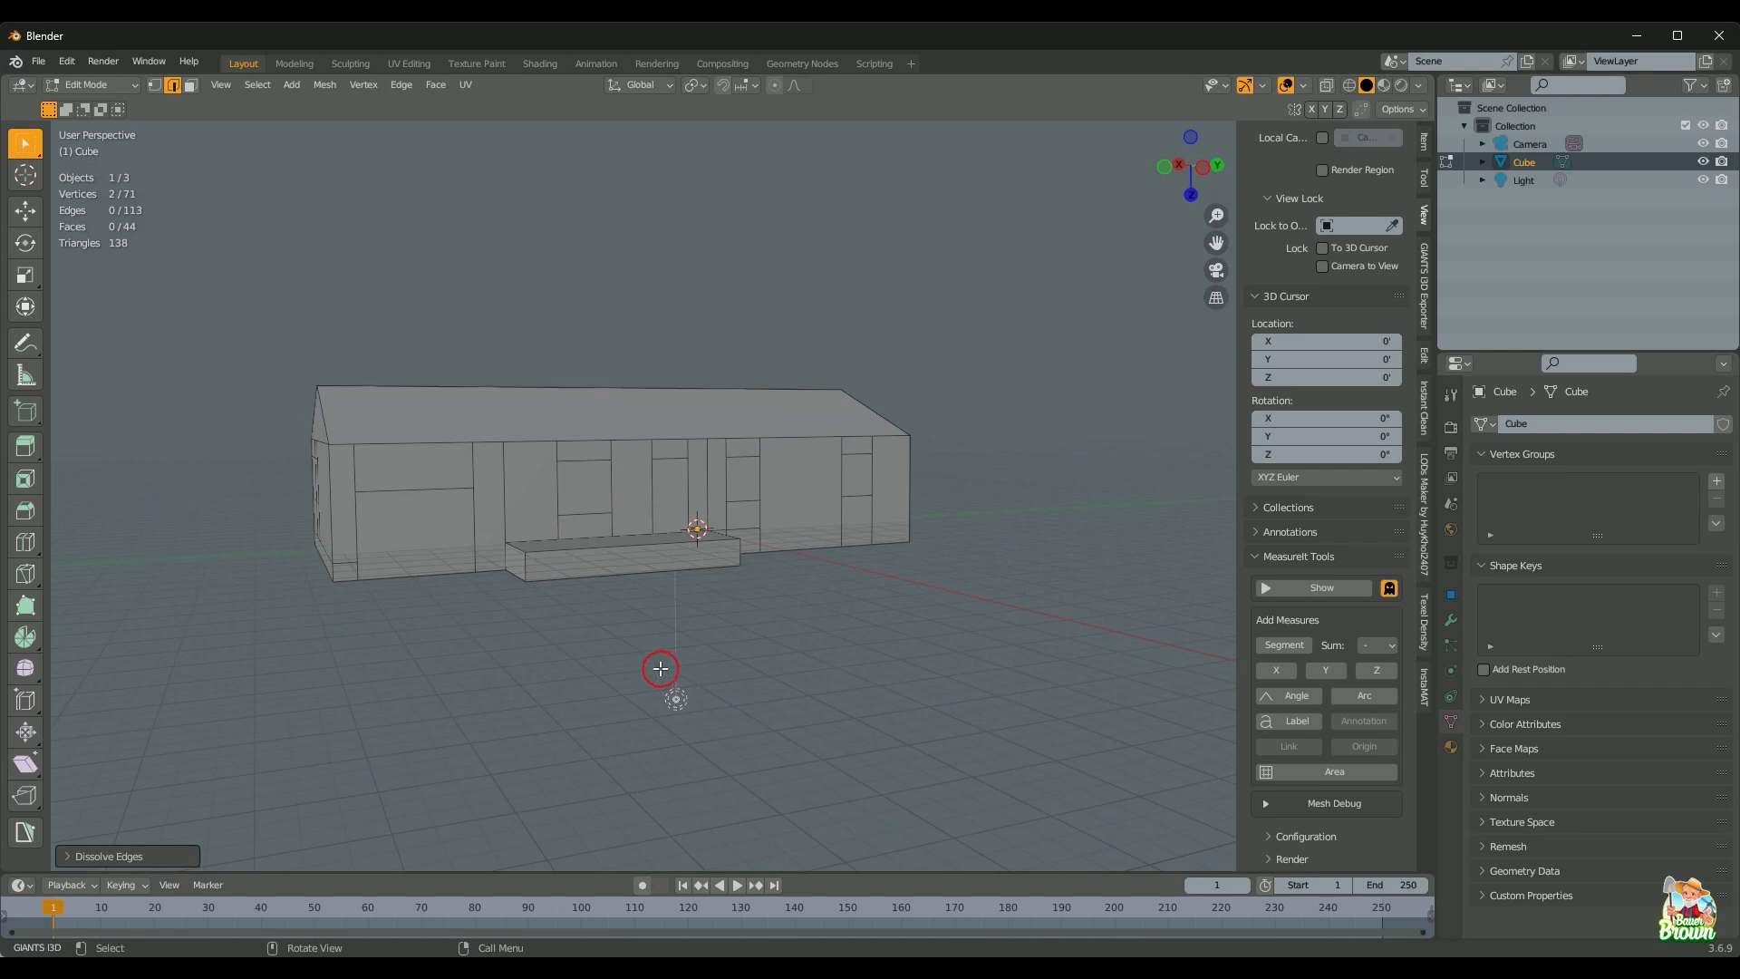
middle_click_drag(670, 667, 497, 640)
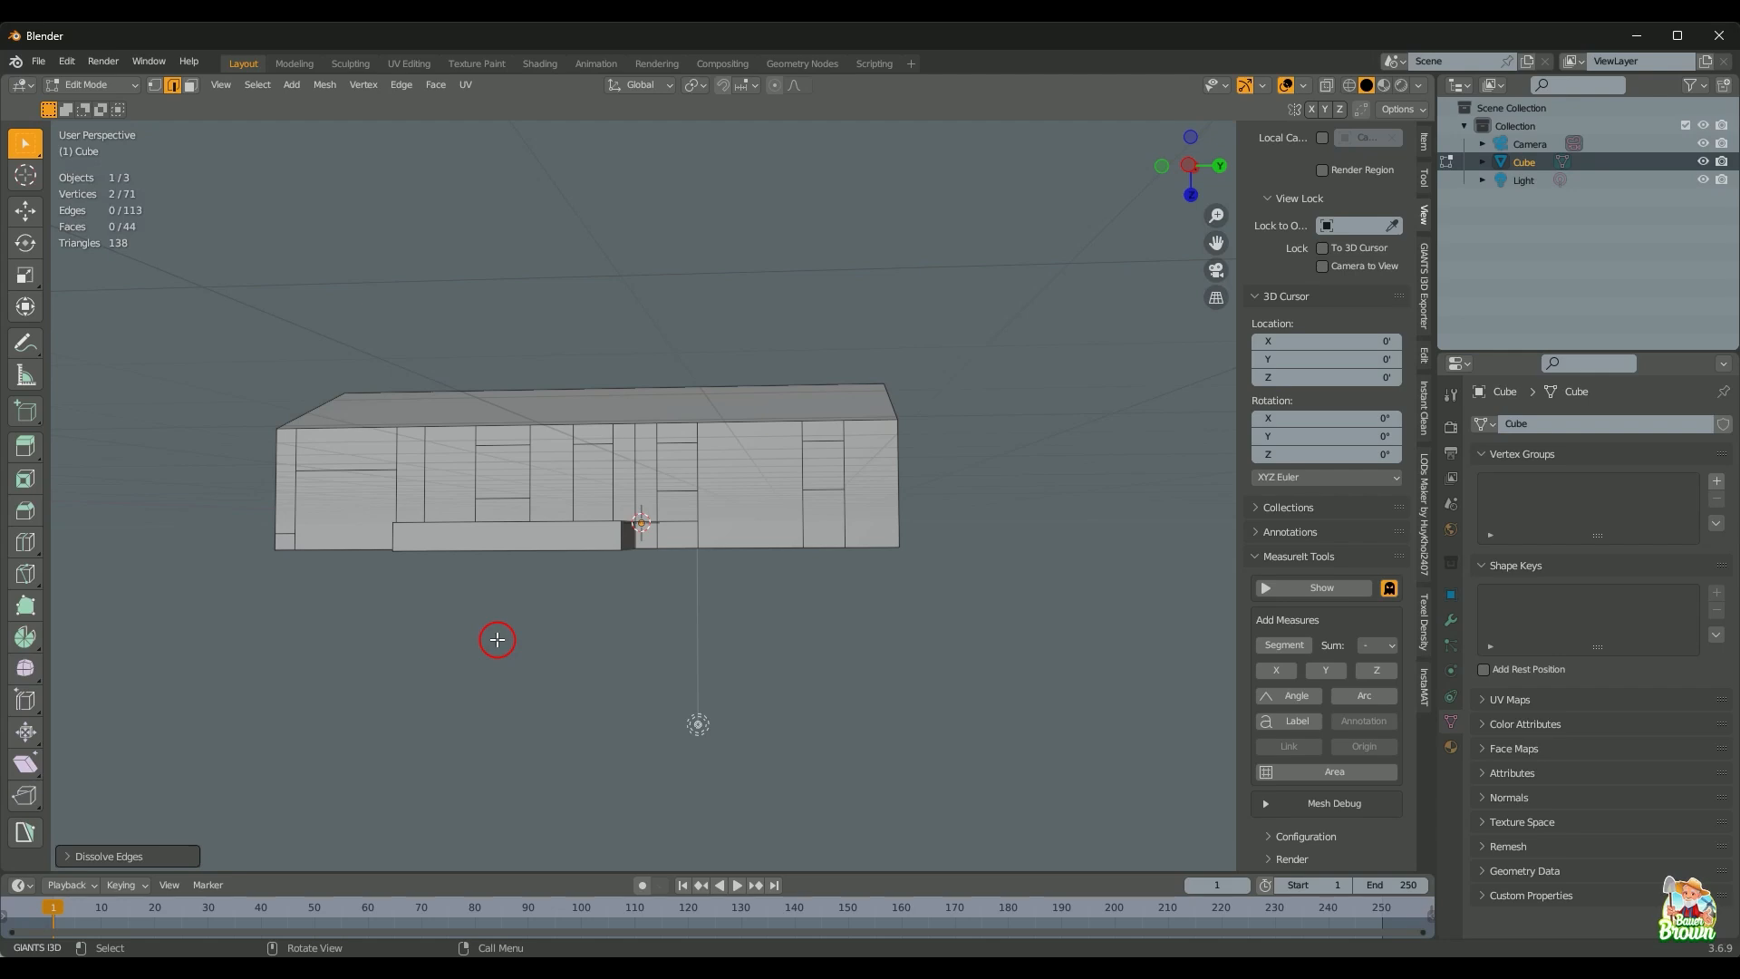
middle_click_drag(506, 606, 531, 645)
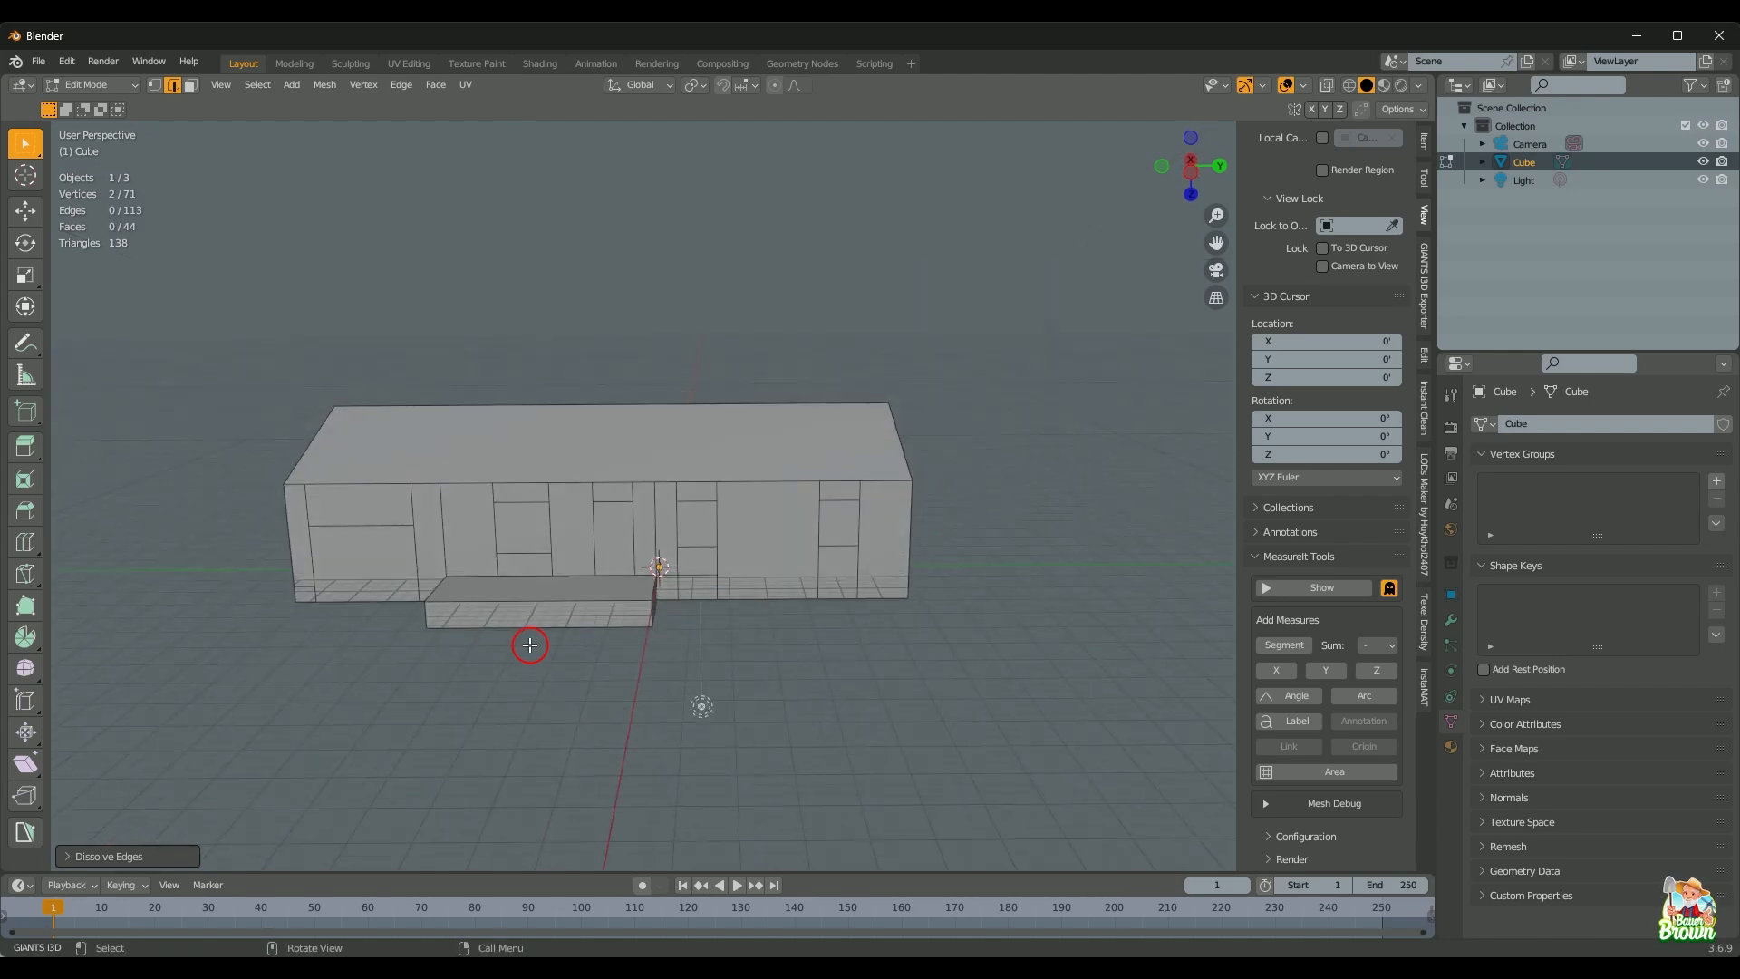